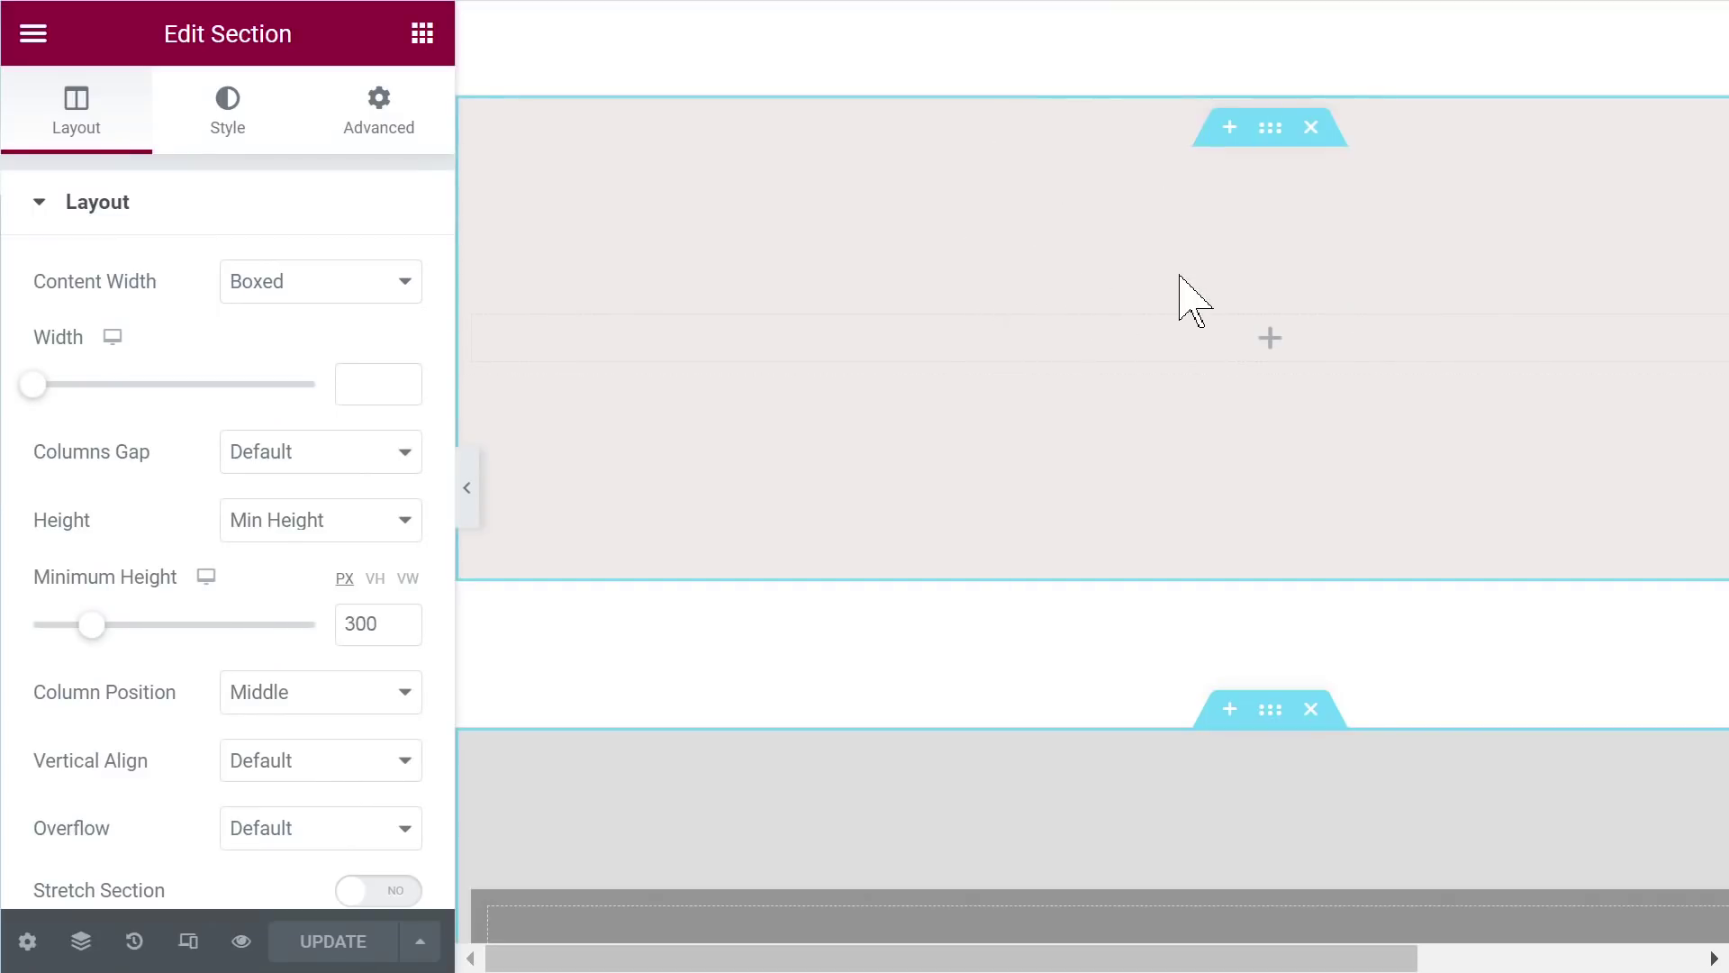
Step: Open the settings of the empty top section and of the inner section nested in the gray section below it
scroll(1173, 279, "down", 2)
scroll(1171, 293, "up", 2)
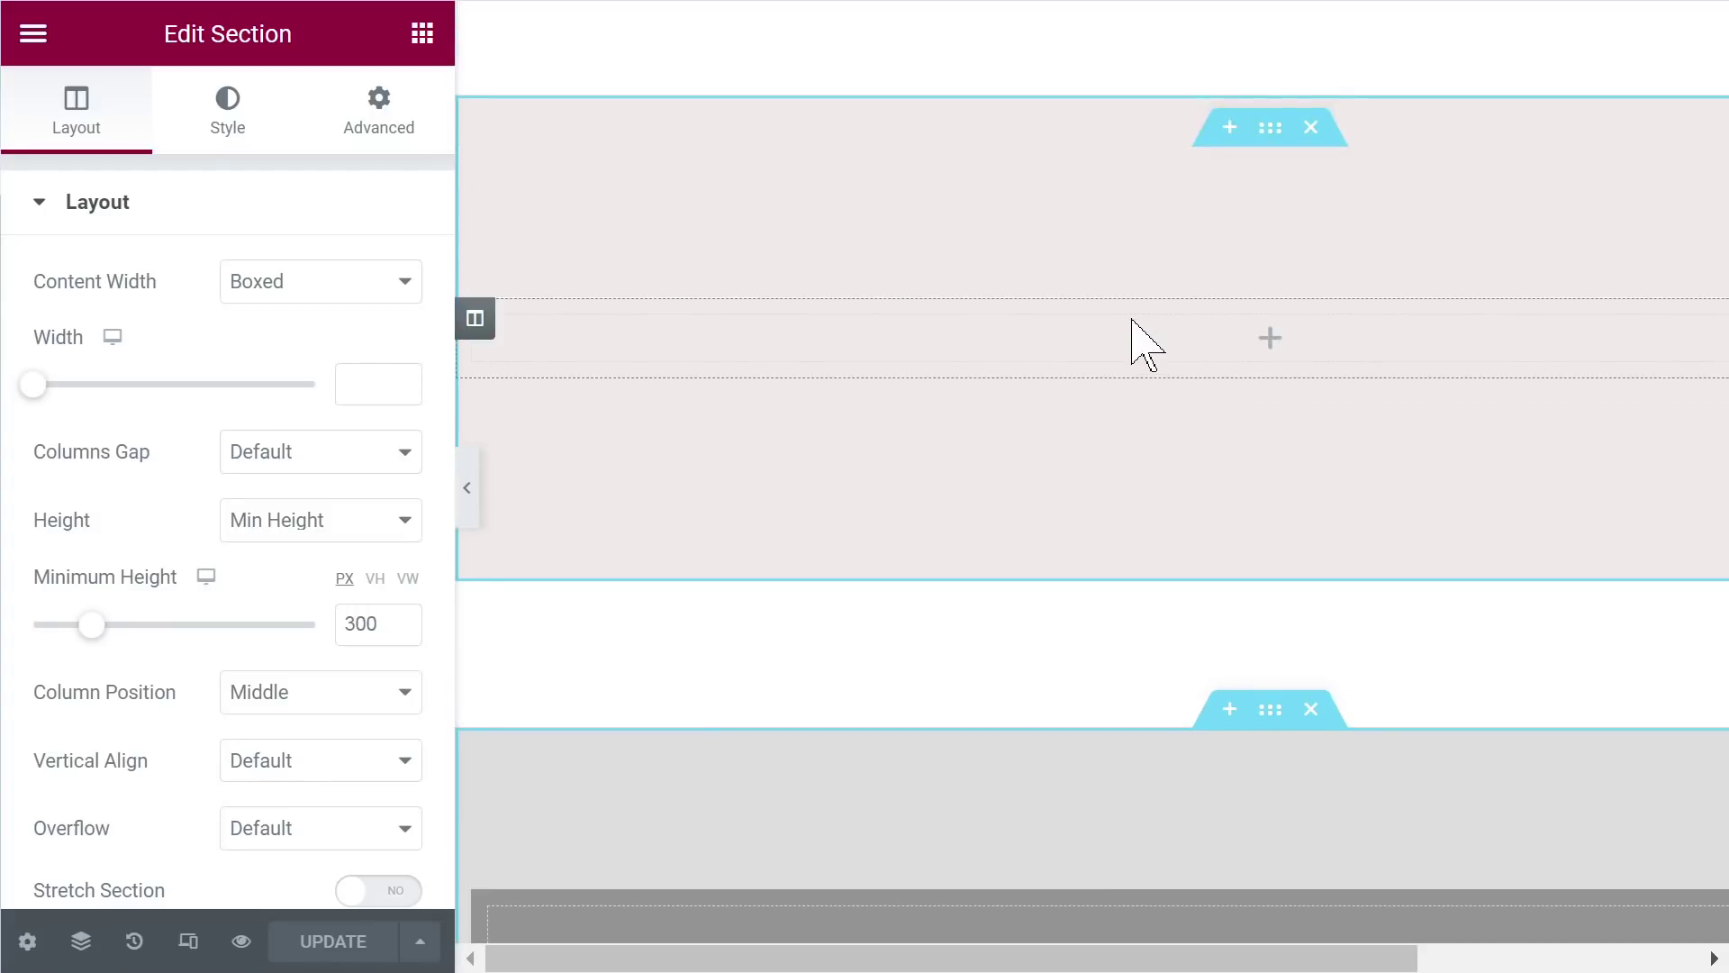
left_click(1270, 131)
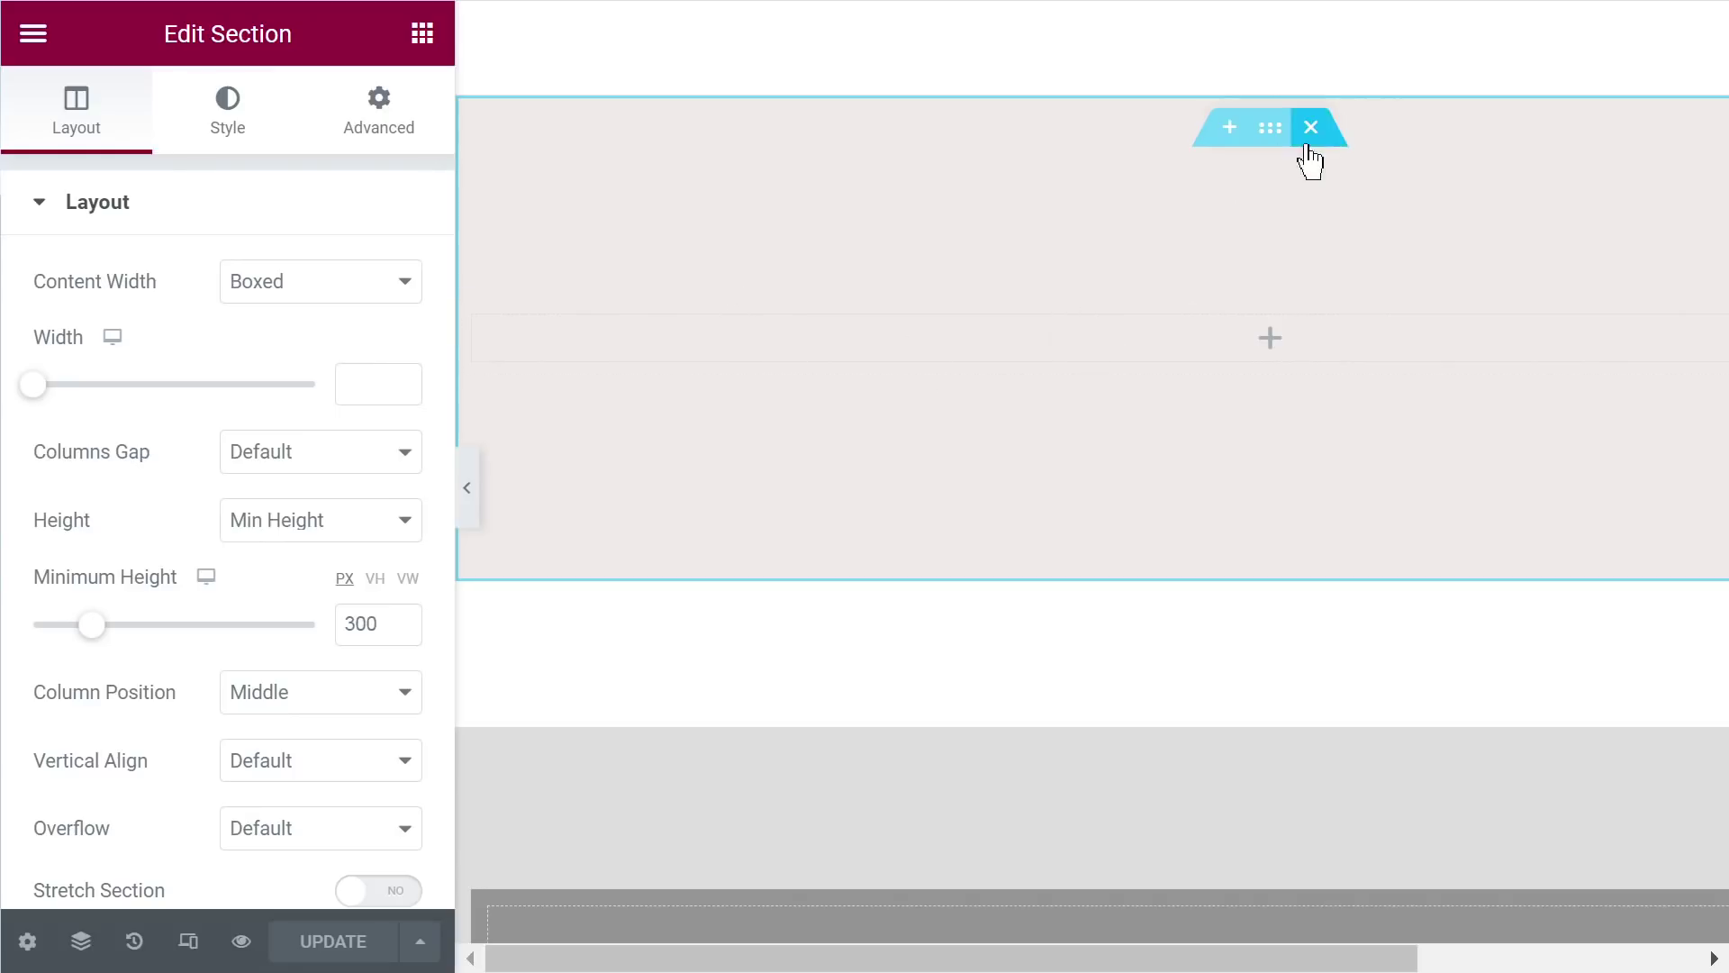
scroll(1069, 262, "down", 6)
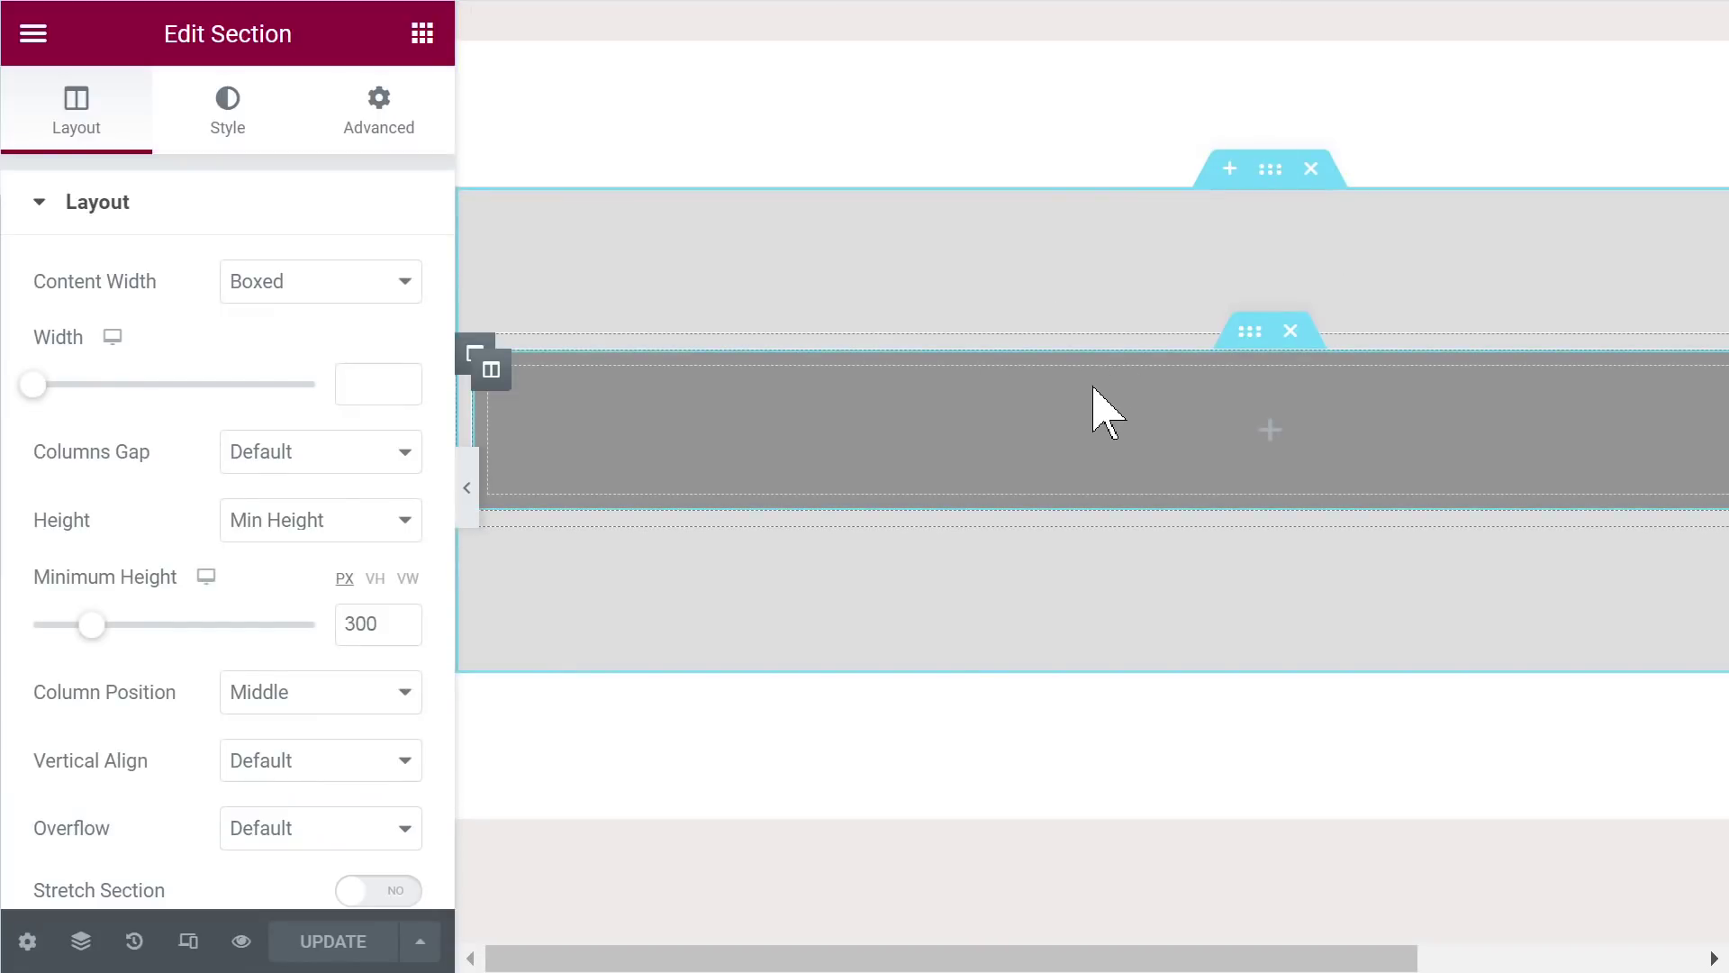
left_click(1252, 337)
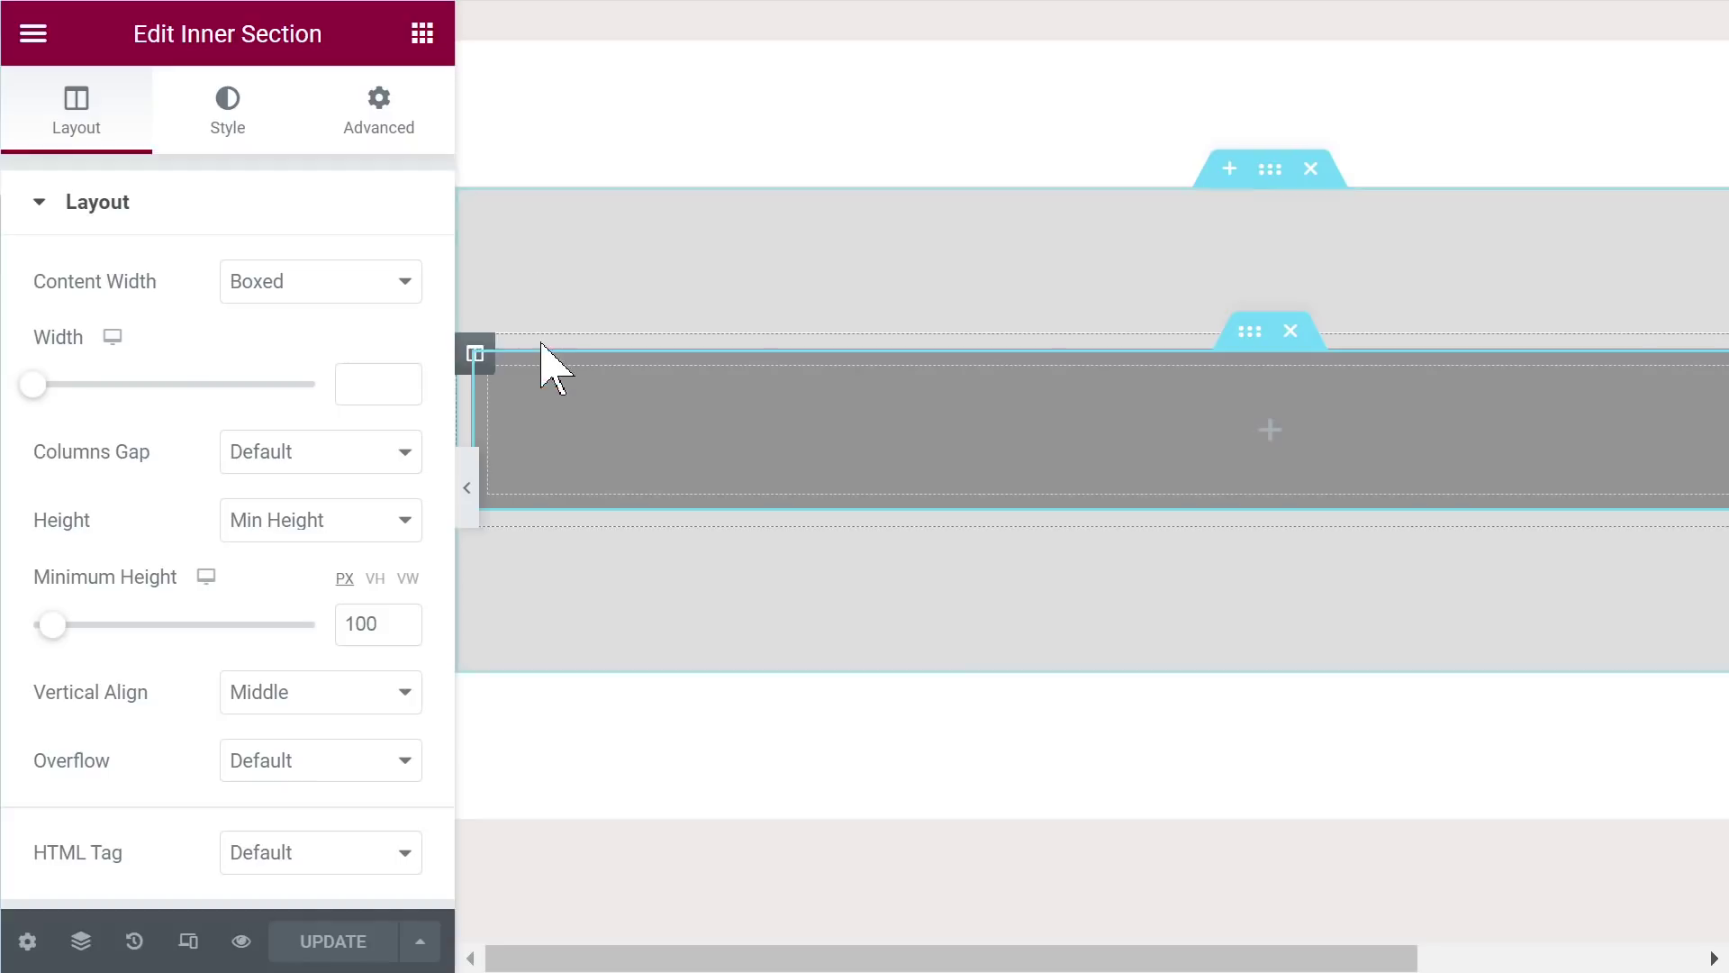
Step: Review the remaining sections in the editor, including the section heading and the inner section heading labelled Older DOM
scroll(1283, 369, "down", 2)
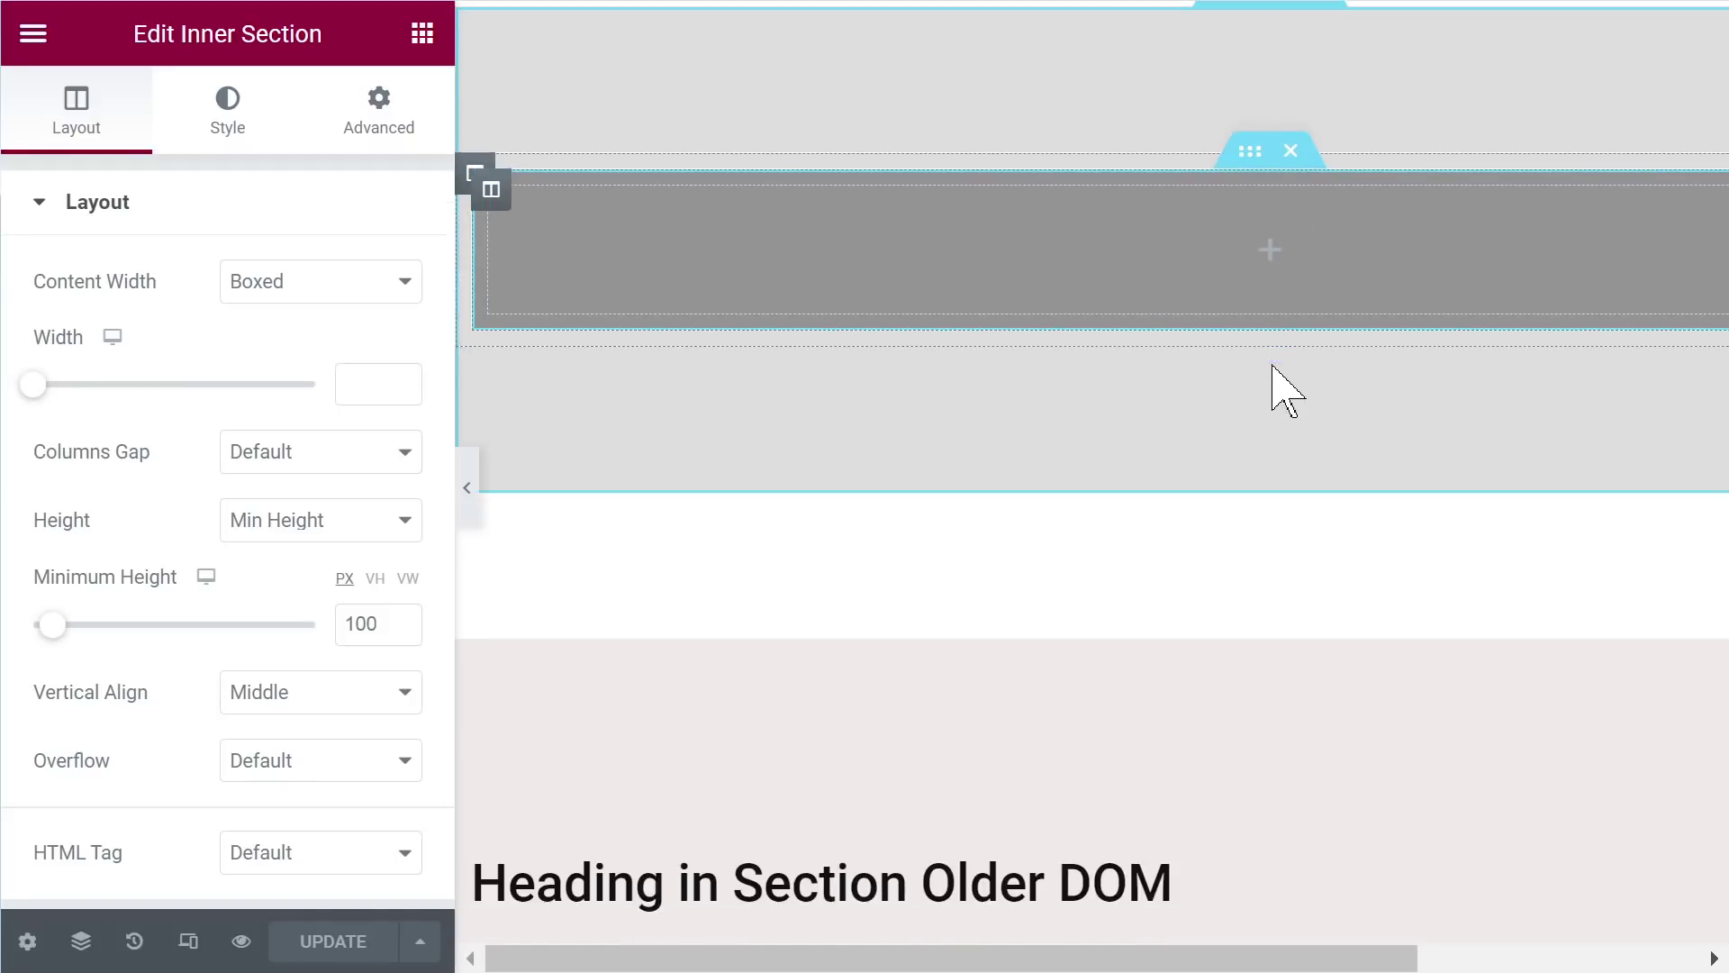
scroll(1261, 405, "up", 4)
scroll(1120, 464, "down", 10)
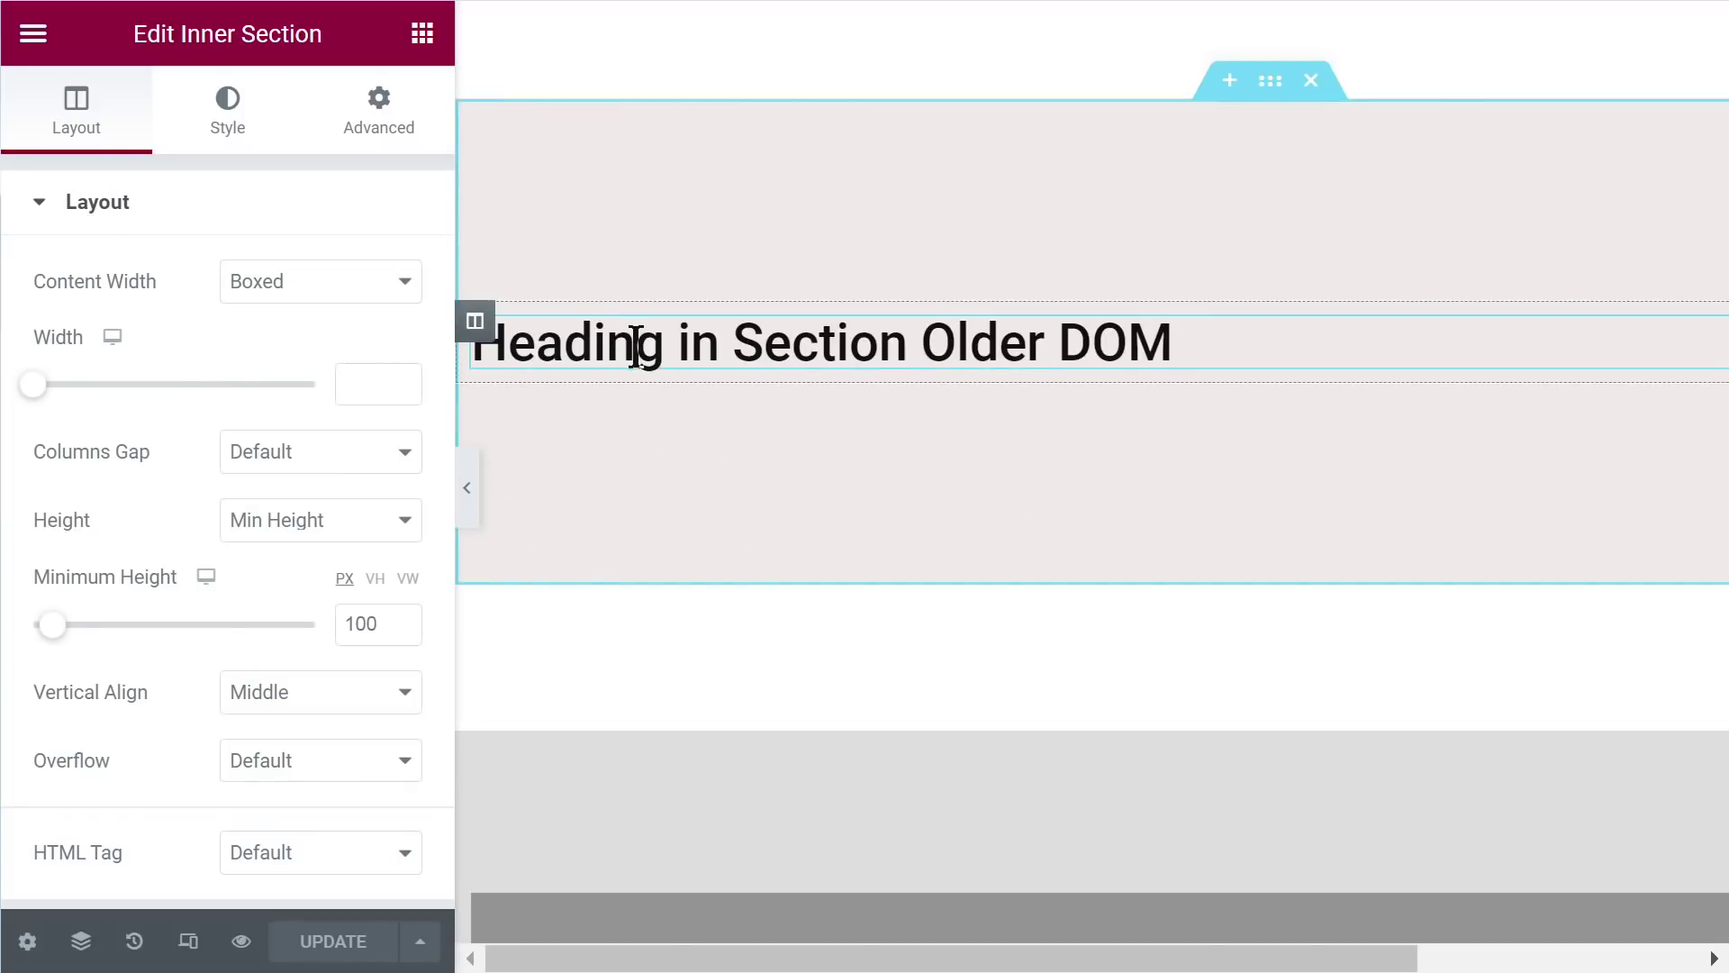
scroll(639, 360, "down", 4)
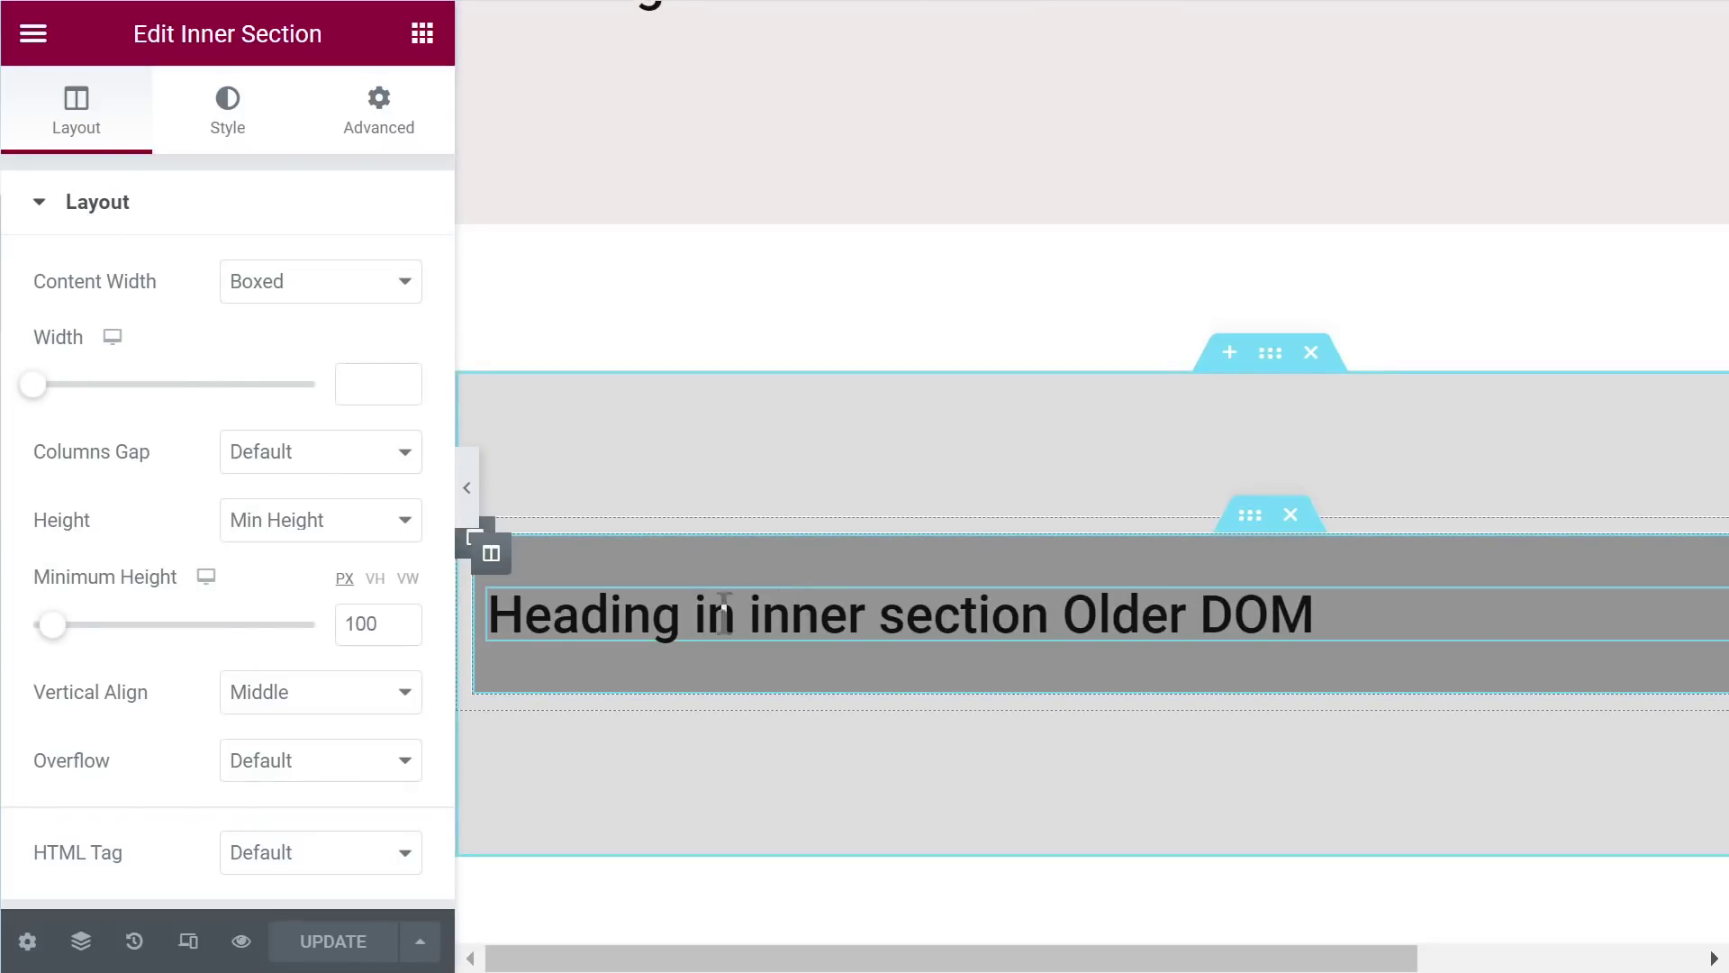
scroll(644, 622, "down", 2)
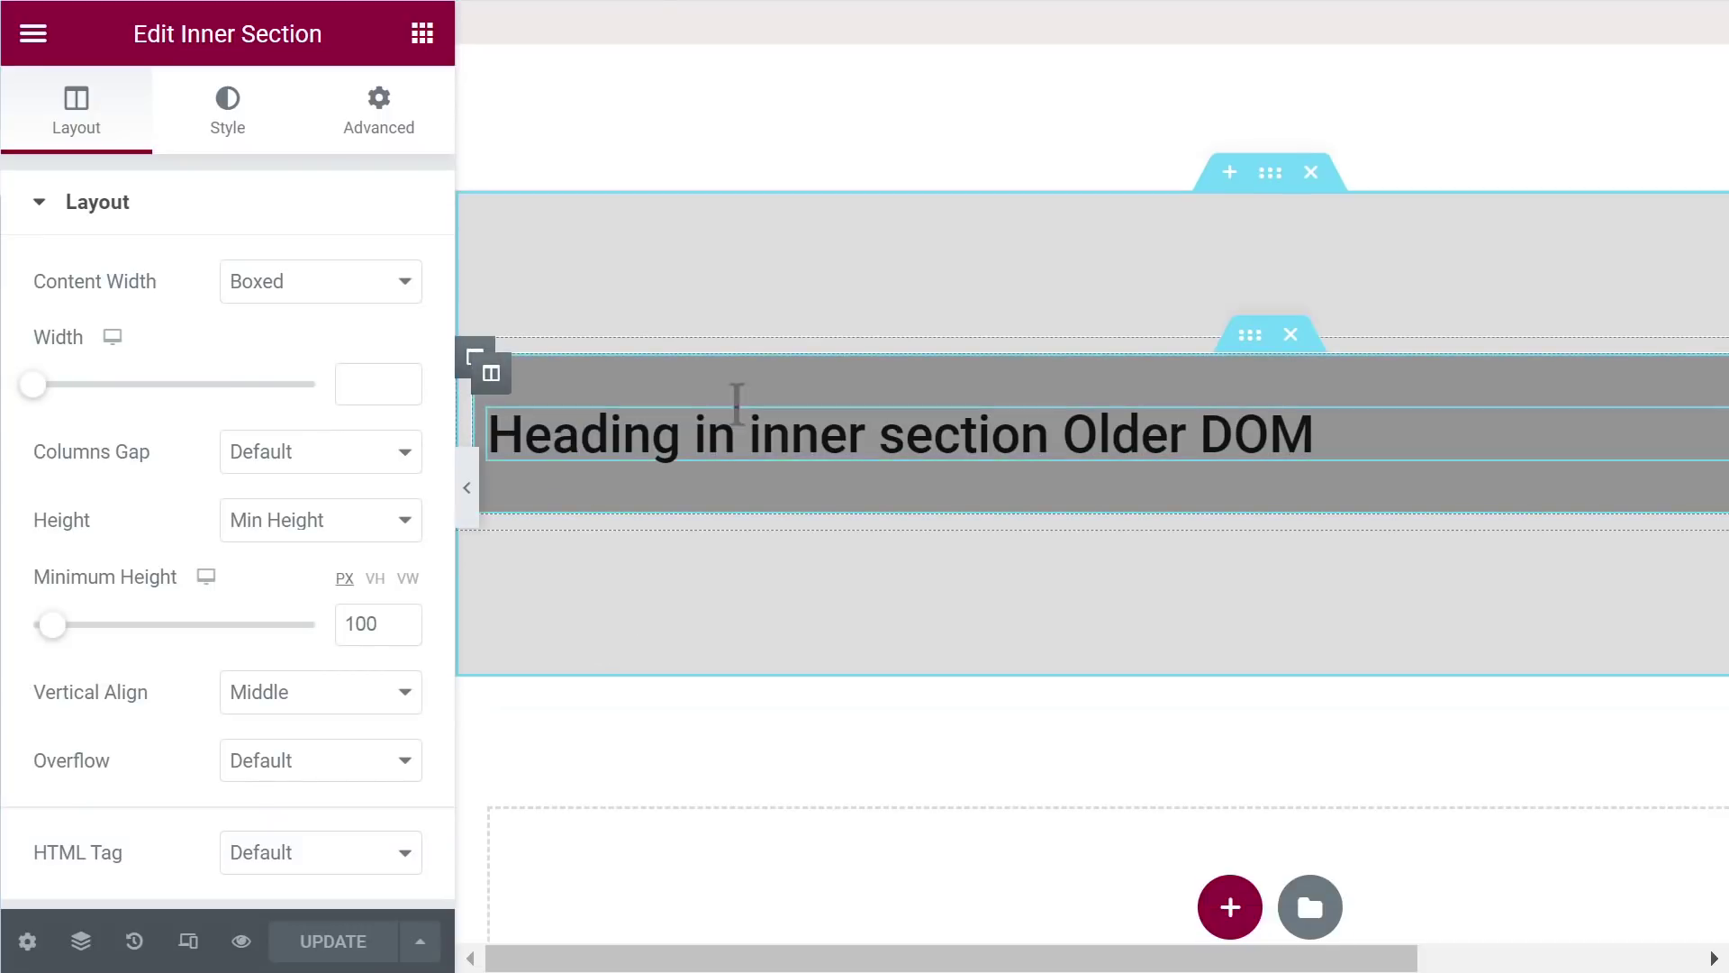
scroll(490, 558, "up", 2)
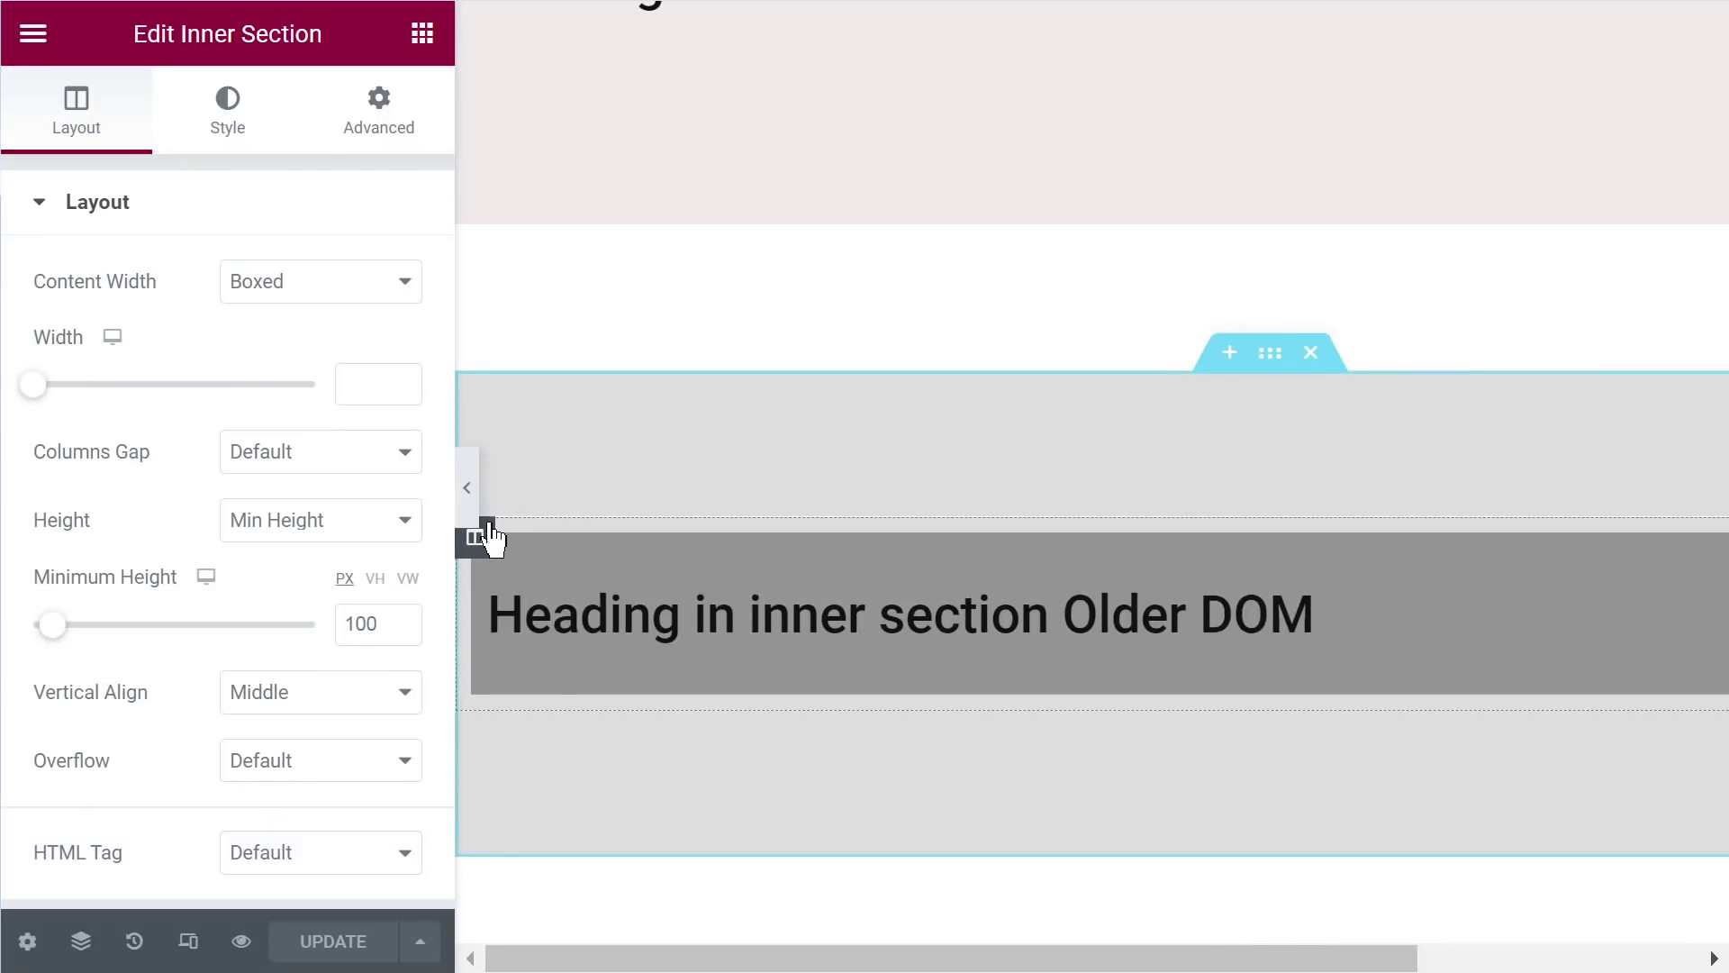
scroll(991, 570, "up", 2)
Step: Look over the same sections on the live page and inspect the empty top section in the browser developer tools
scroll(975, 545, "up", 13)
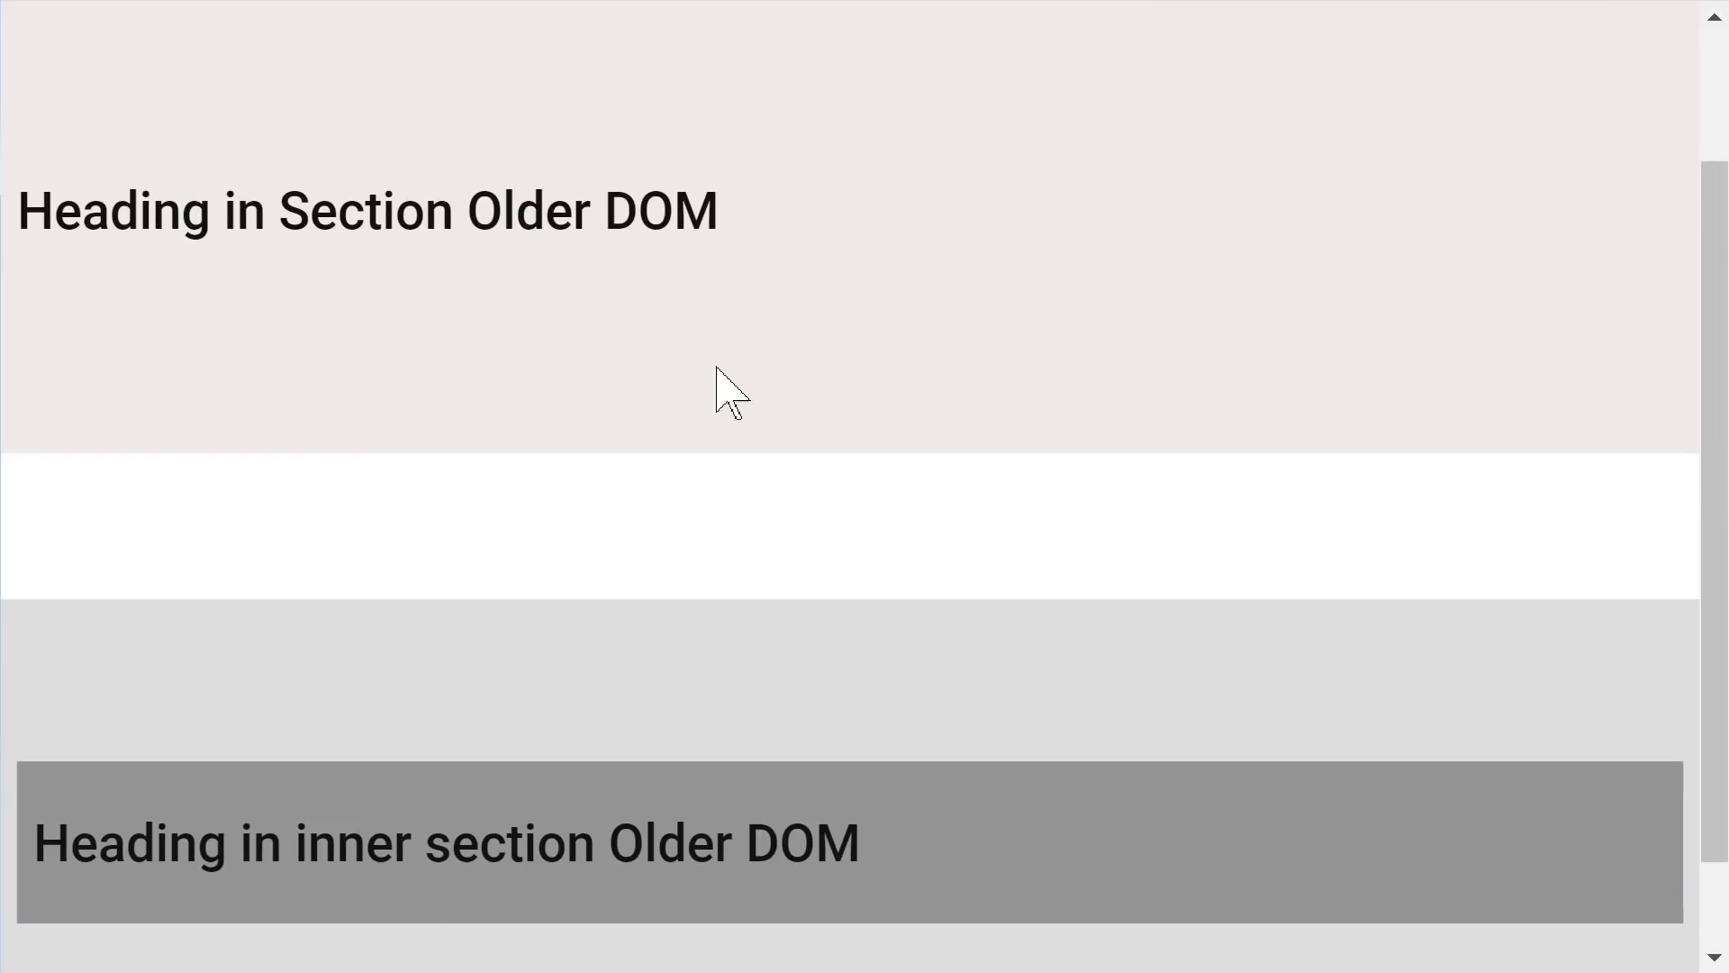
scroll(673, 364, "up", 2)
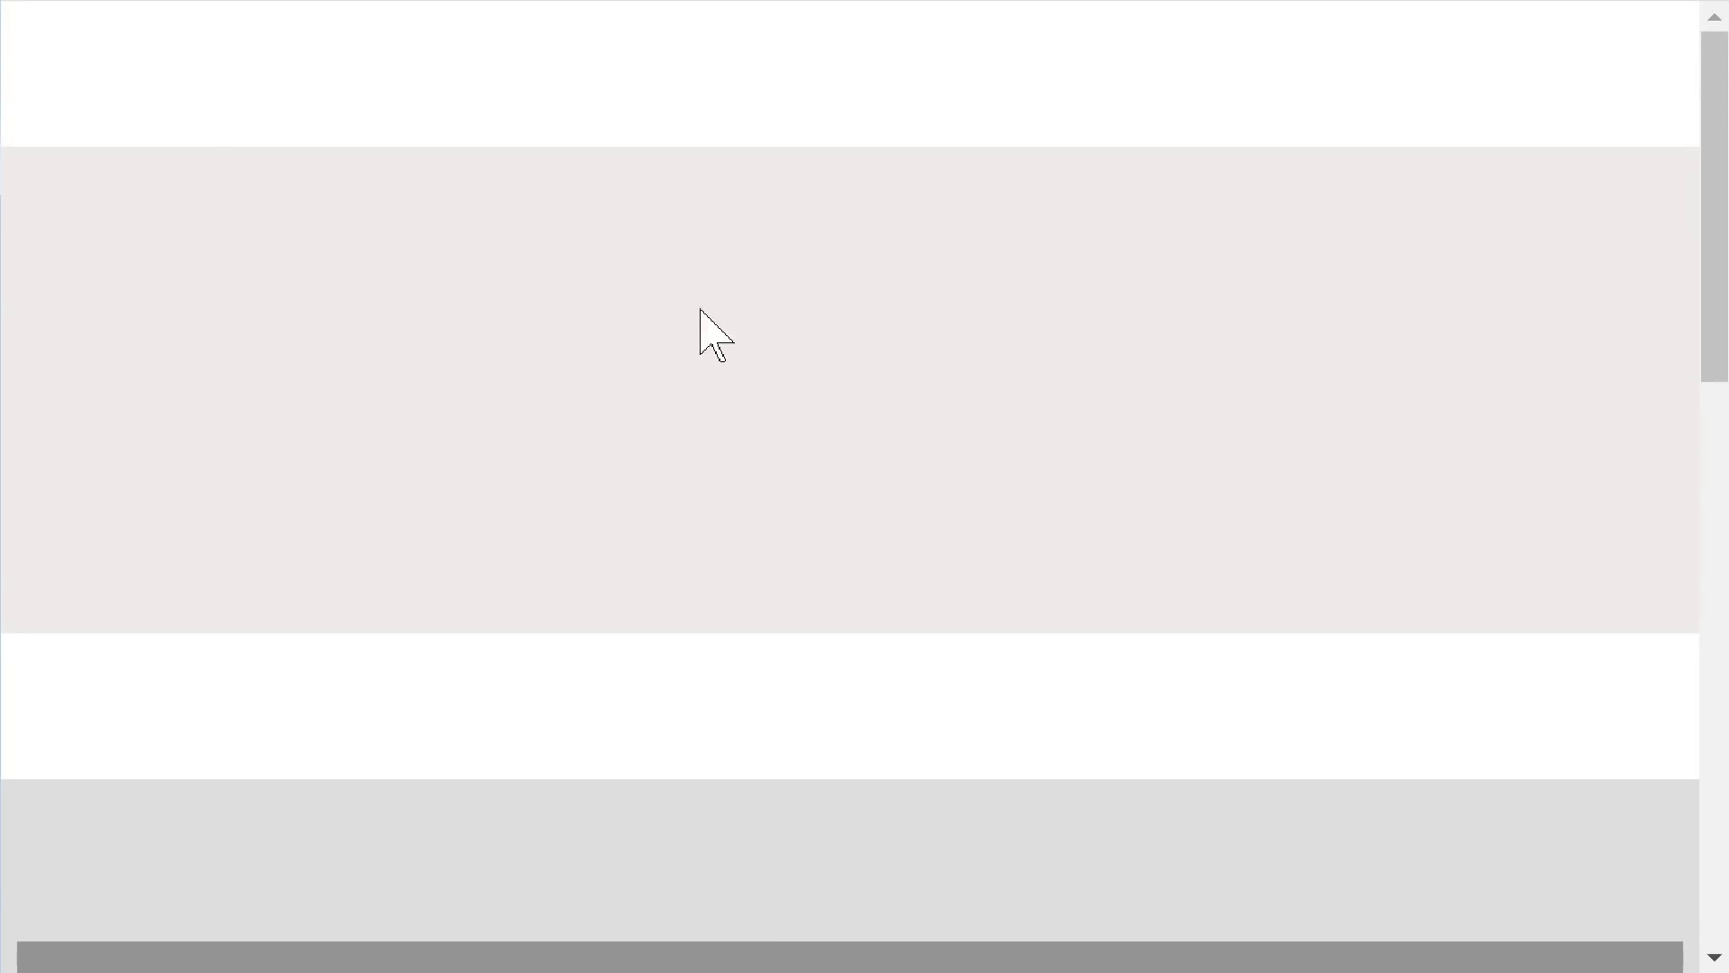
scroll(611, 375, "down", 4)
right_click(439, 127)
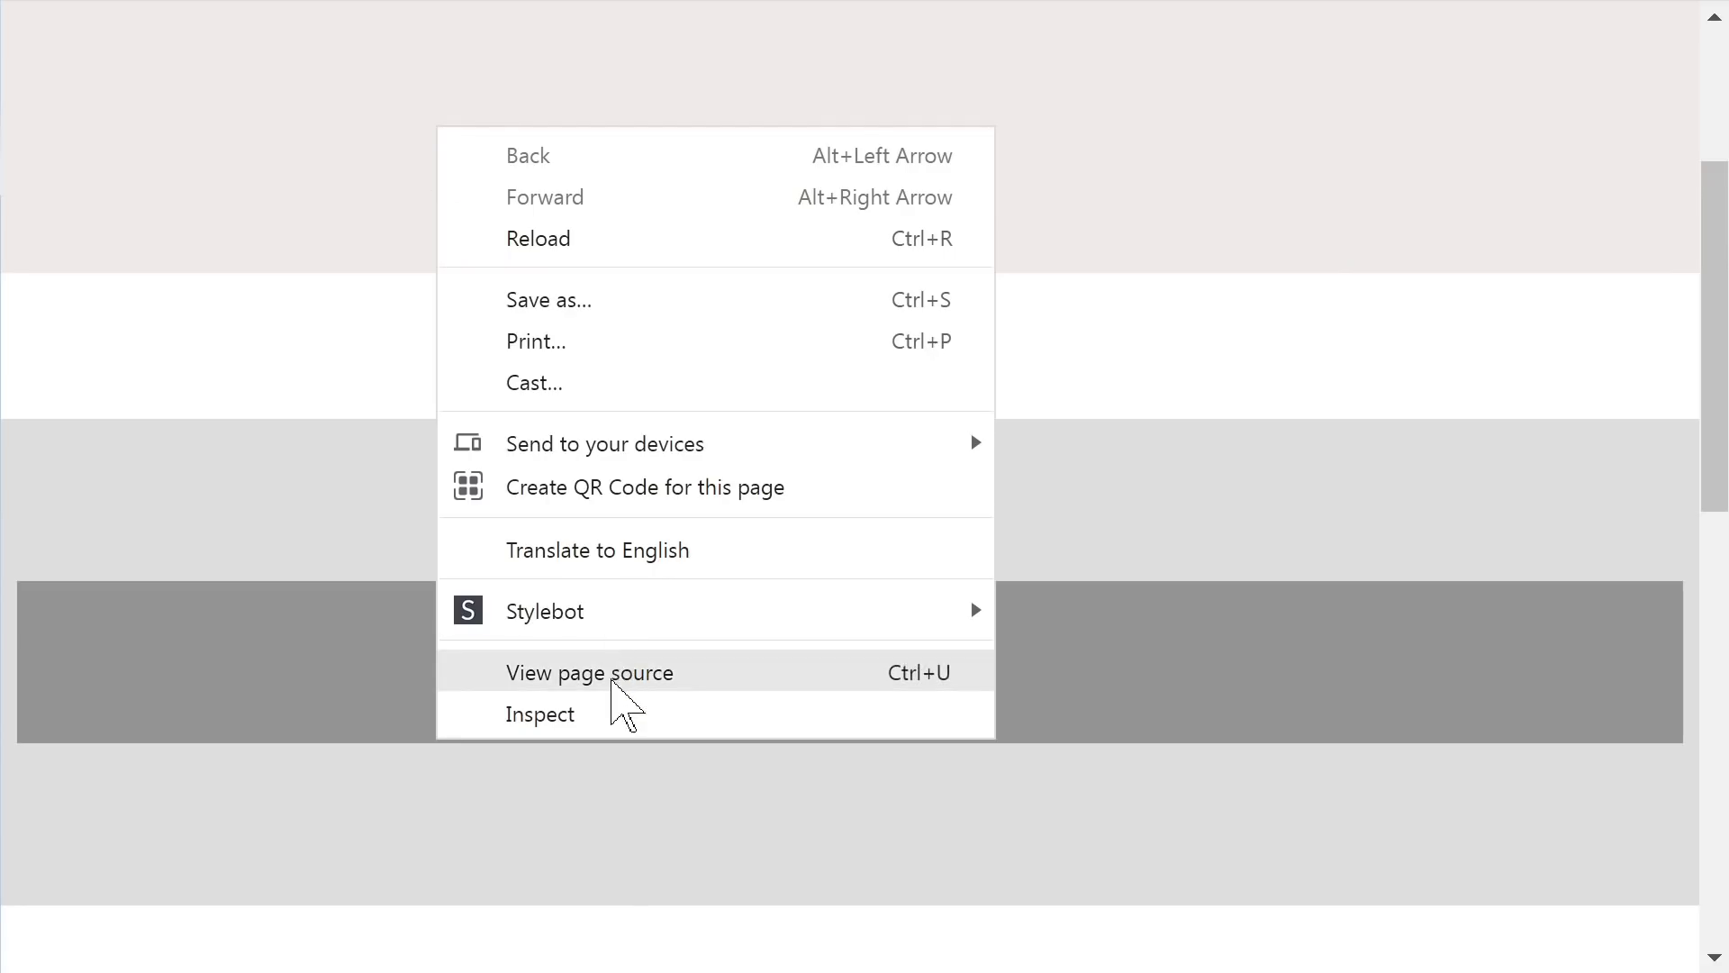
left_click(613, 698)
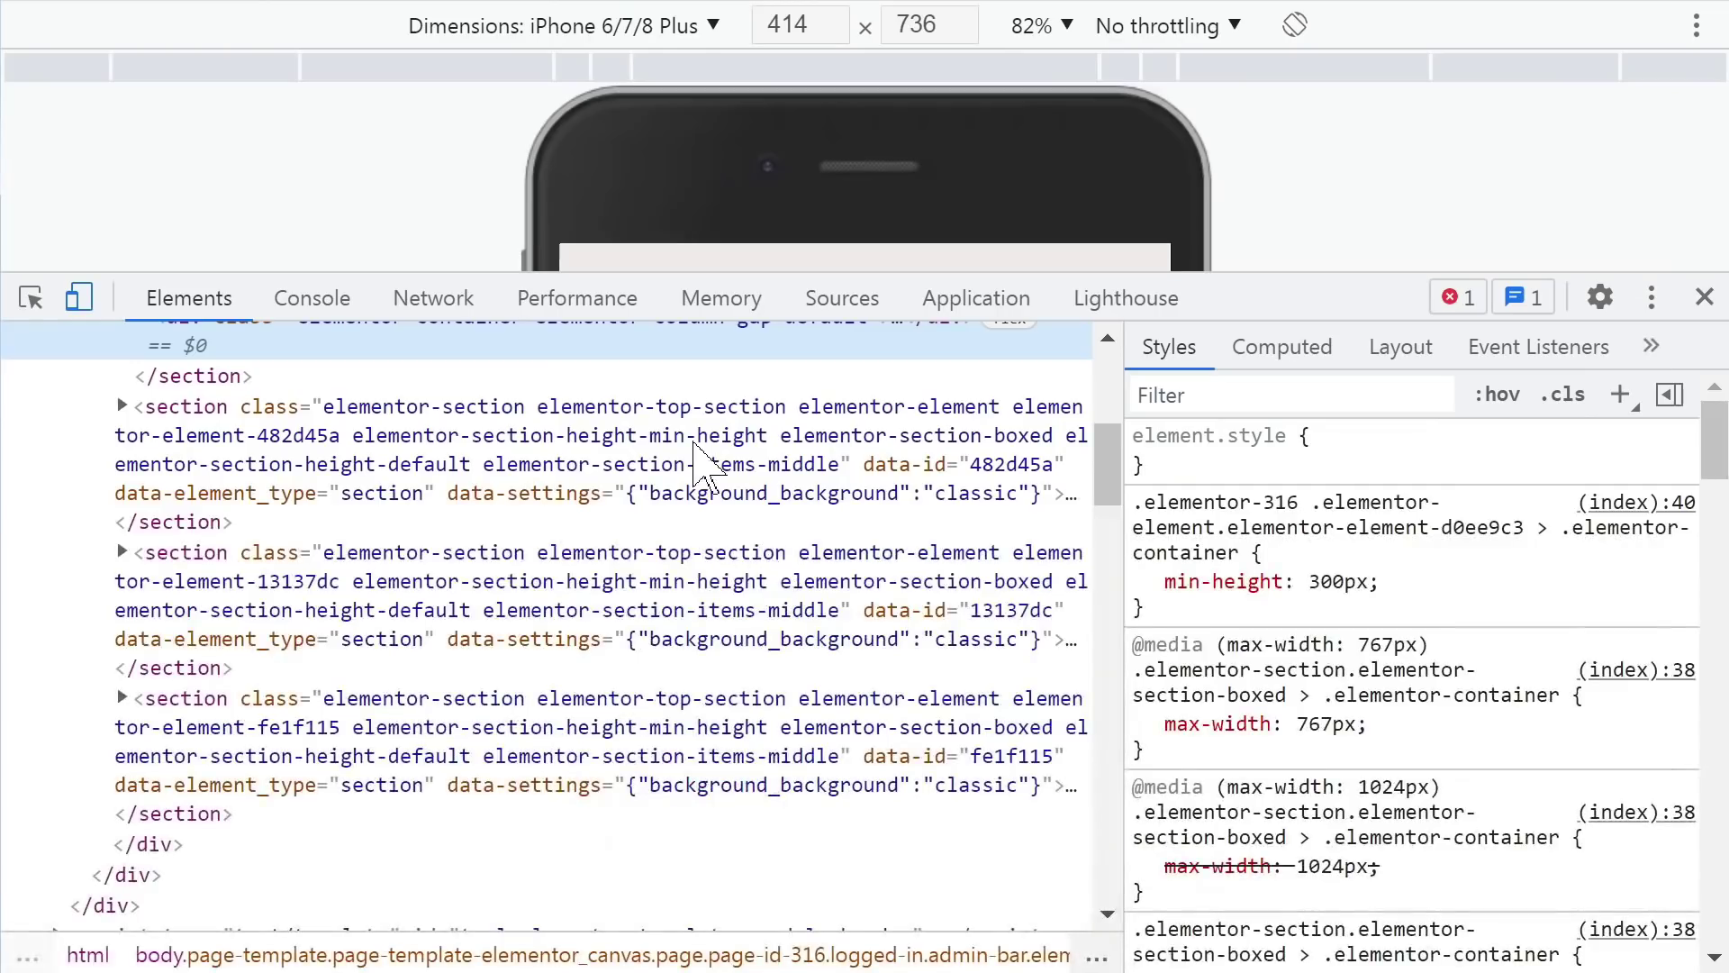
Step: Turn off the mobile device emulation and resize the developer tools to share the window with the page
left_click(78, 299)
left_click_drag(1247, 306, 1310, 598)
scroll(649, 306, "up", 5)
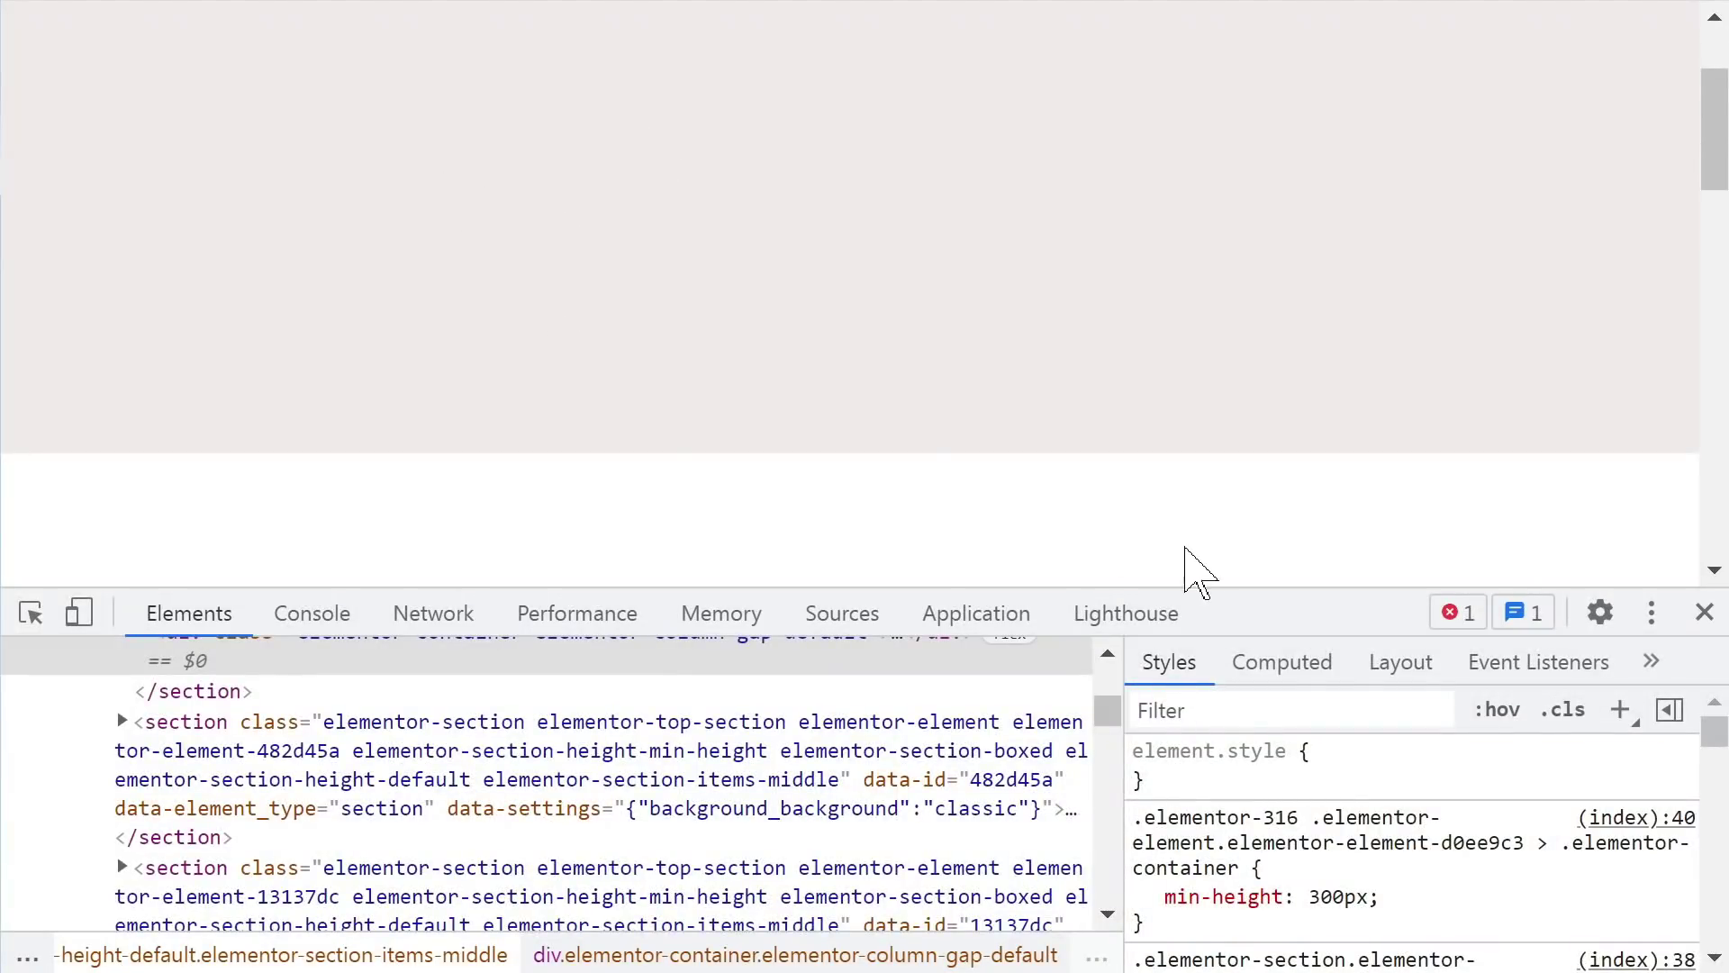
left_click_drag(1224, 568, 982, 391)
Step: Inspect the empty top section again and expand its section element with all nested elements in the DOM tree
right_click(347, 128)
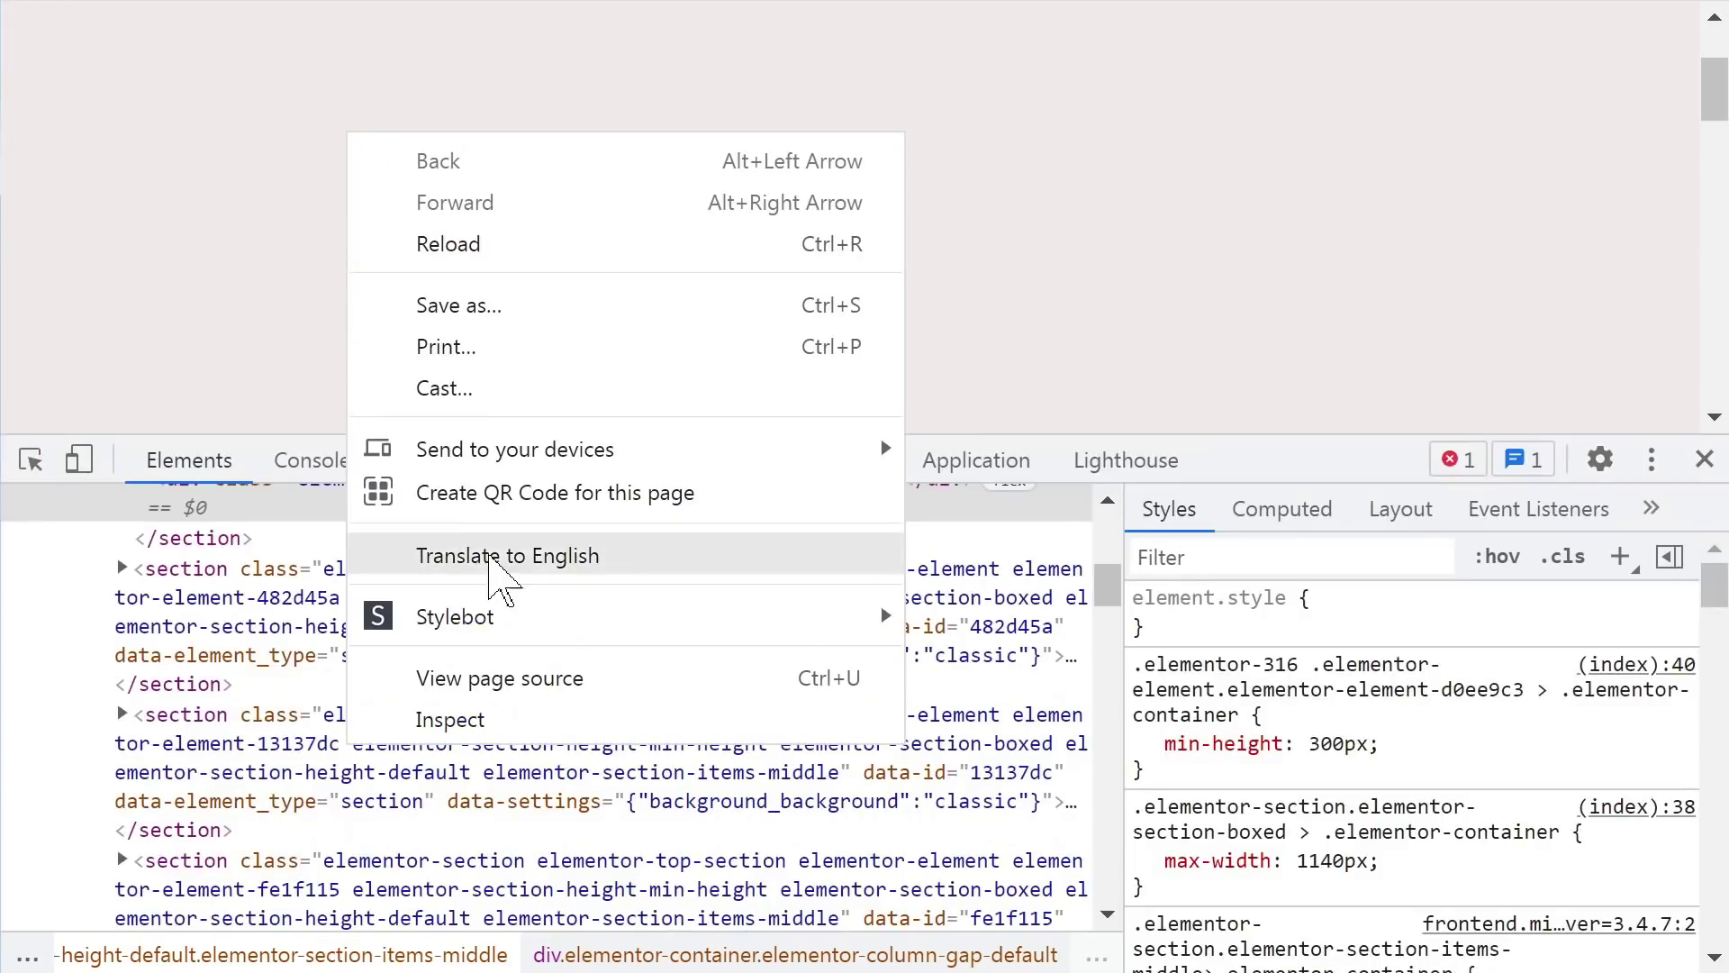
left_click(515, 716)
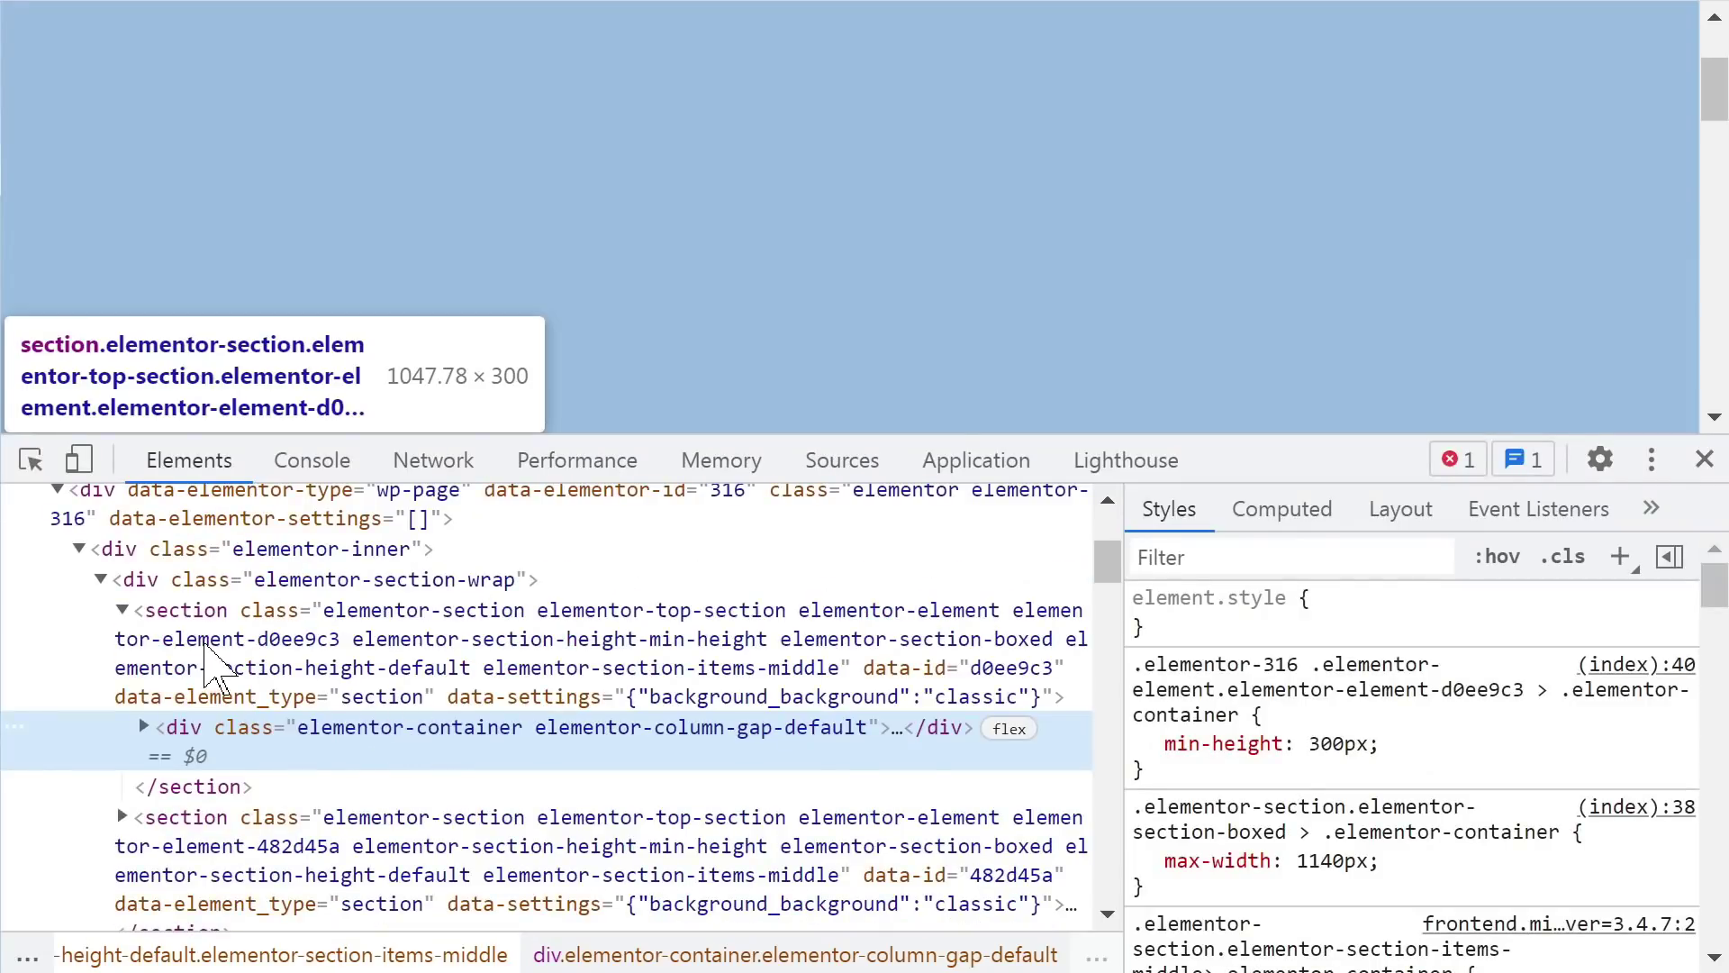
right_click(211, 667)
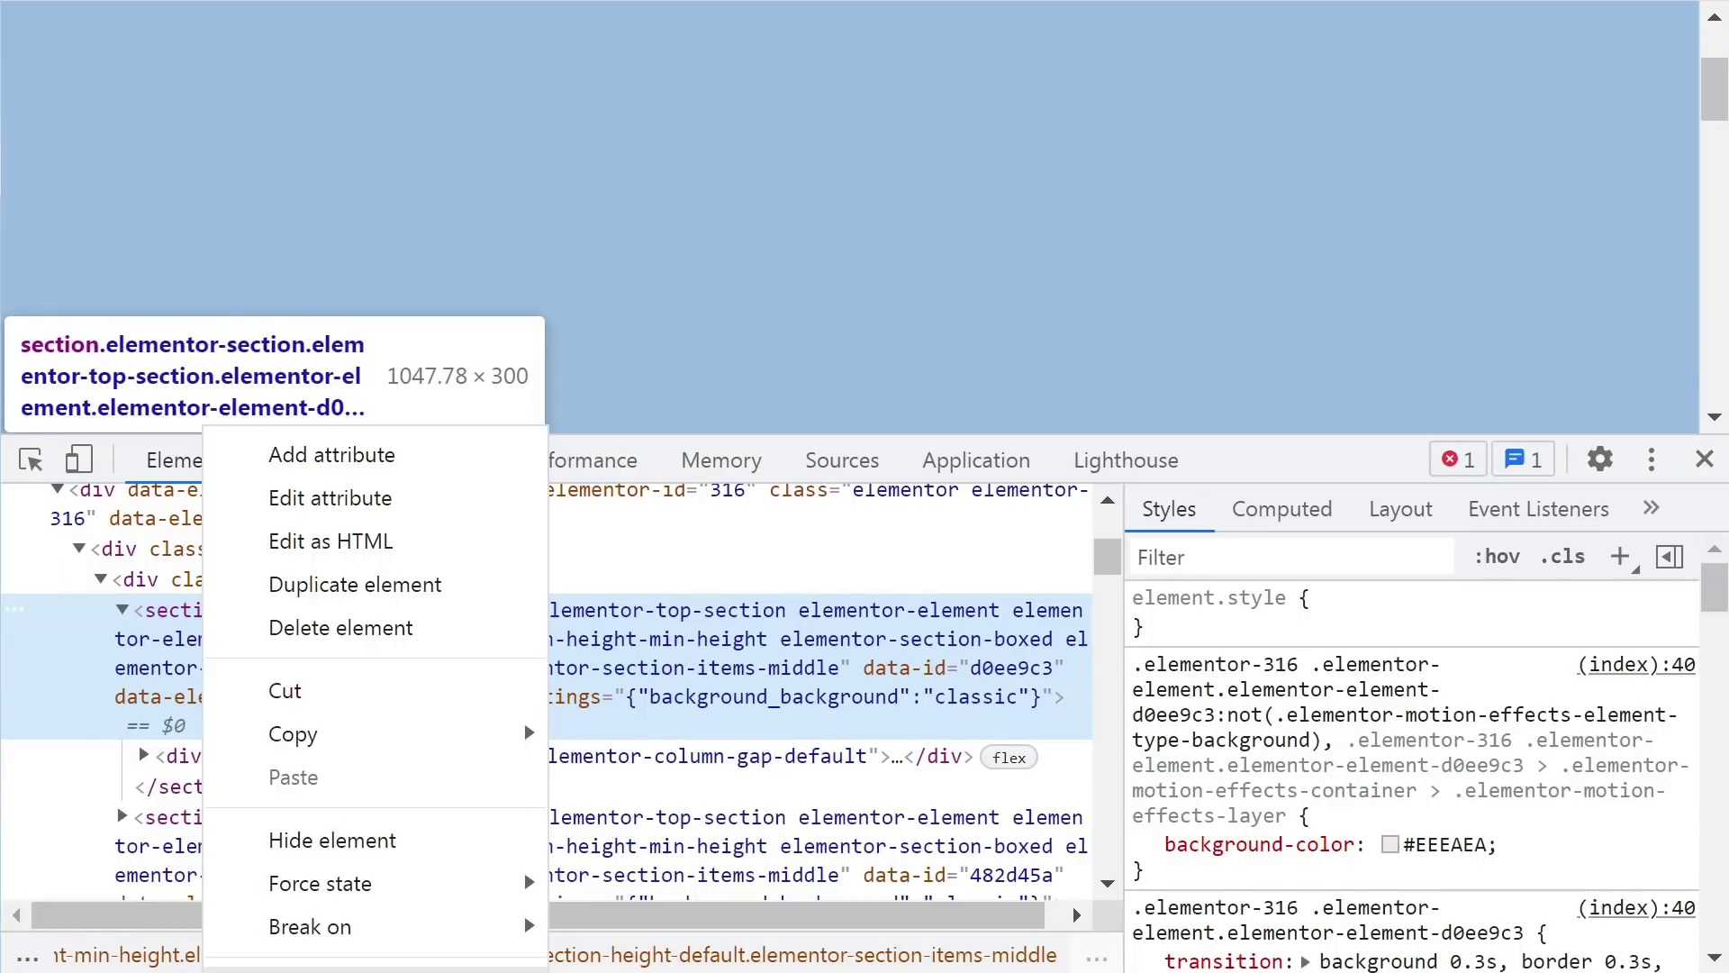
left_click(360, 970)
scroll(232, 691, "down", 1)
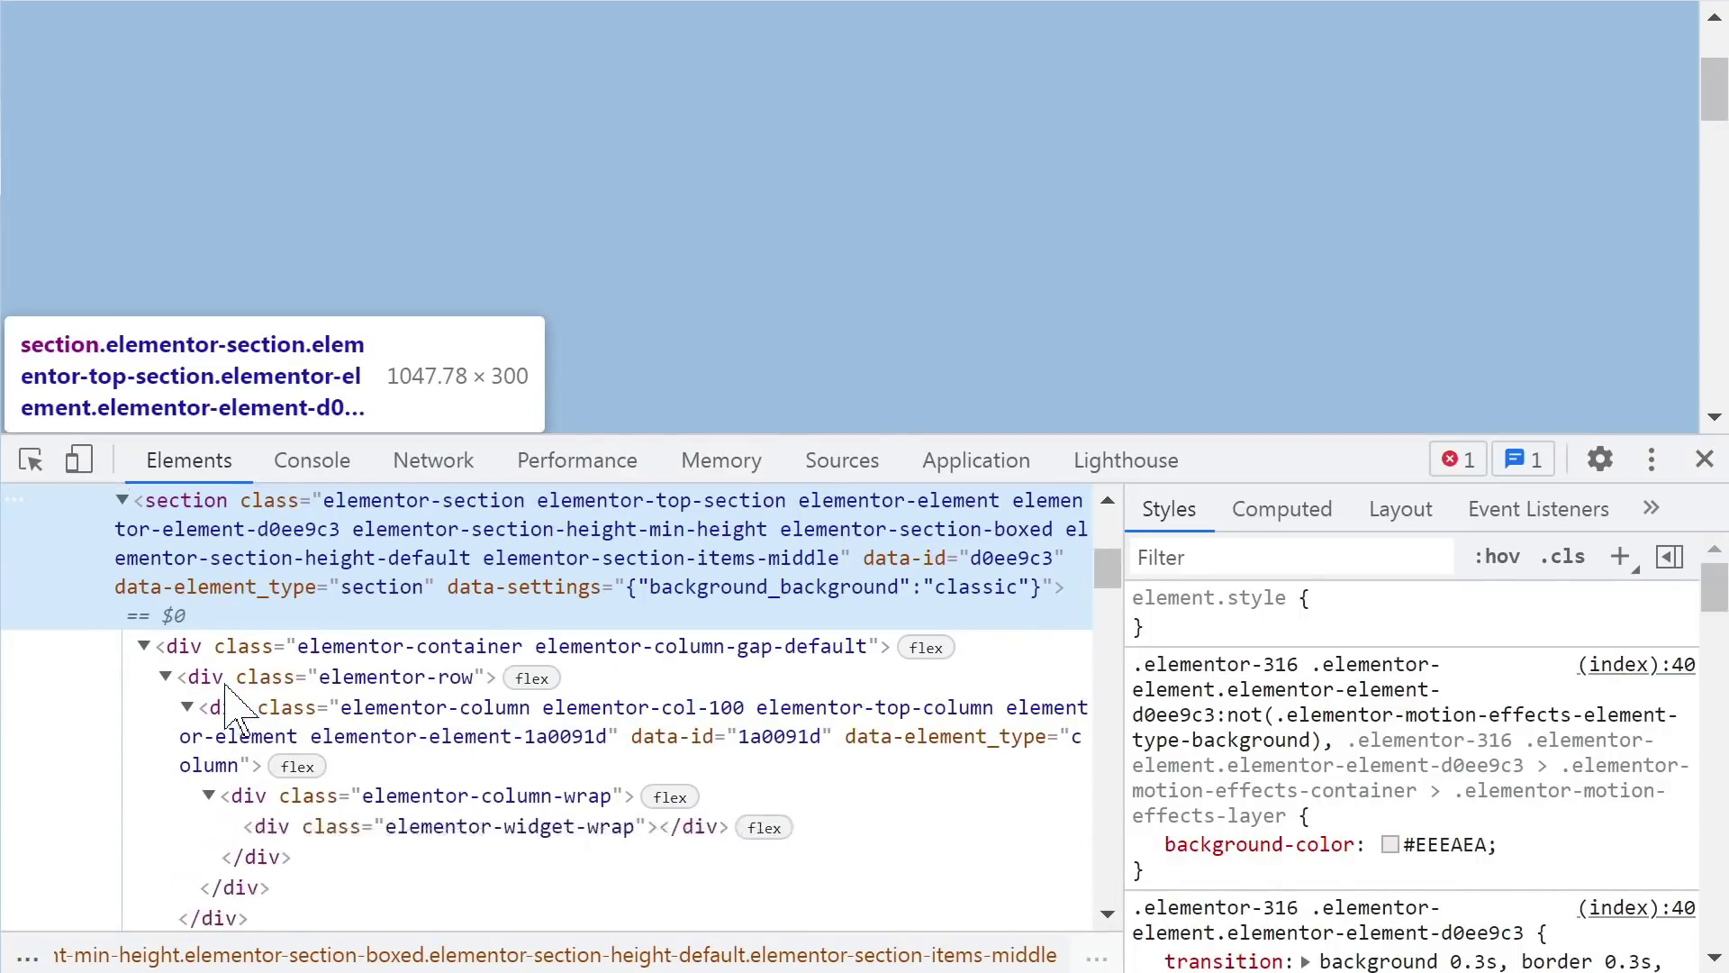
Step: Examine the section's nested wrappers one by one: elementor-container, elementor-row, elementor-column, elementor-column-wrap and elementor-widget-wrap
scroll(270, 721, "up", 2)
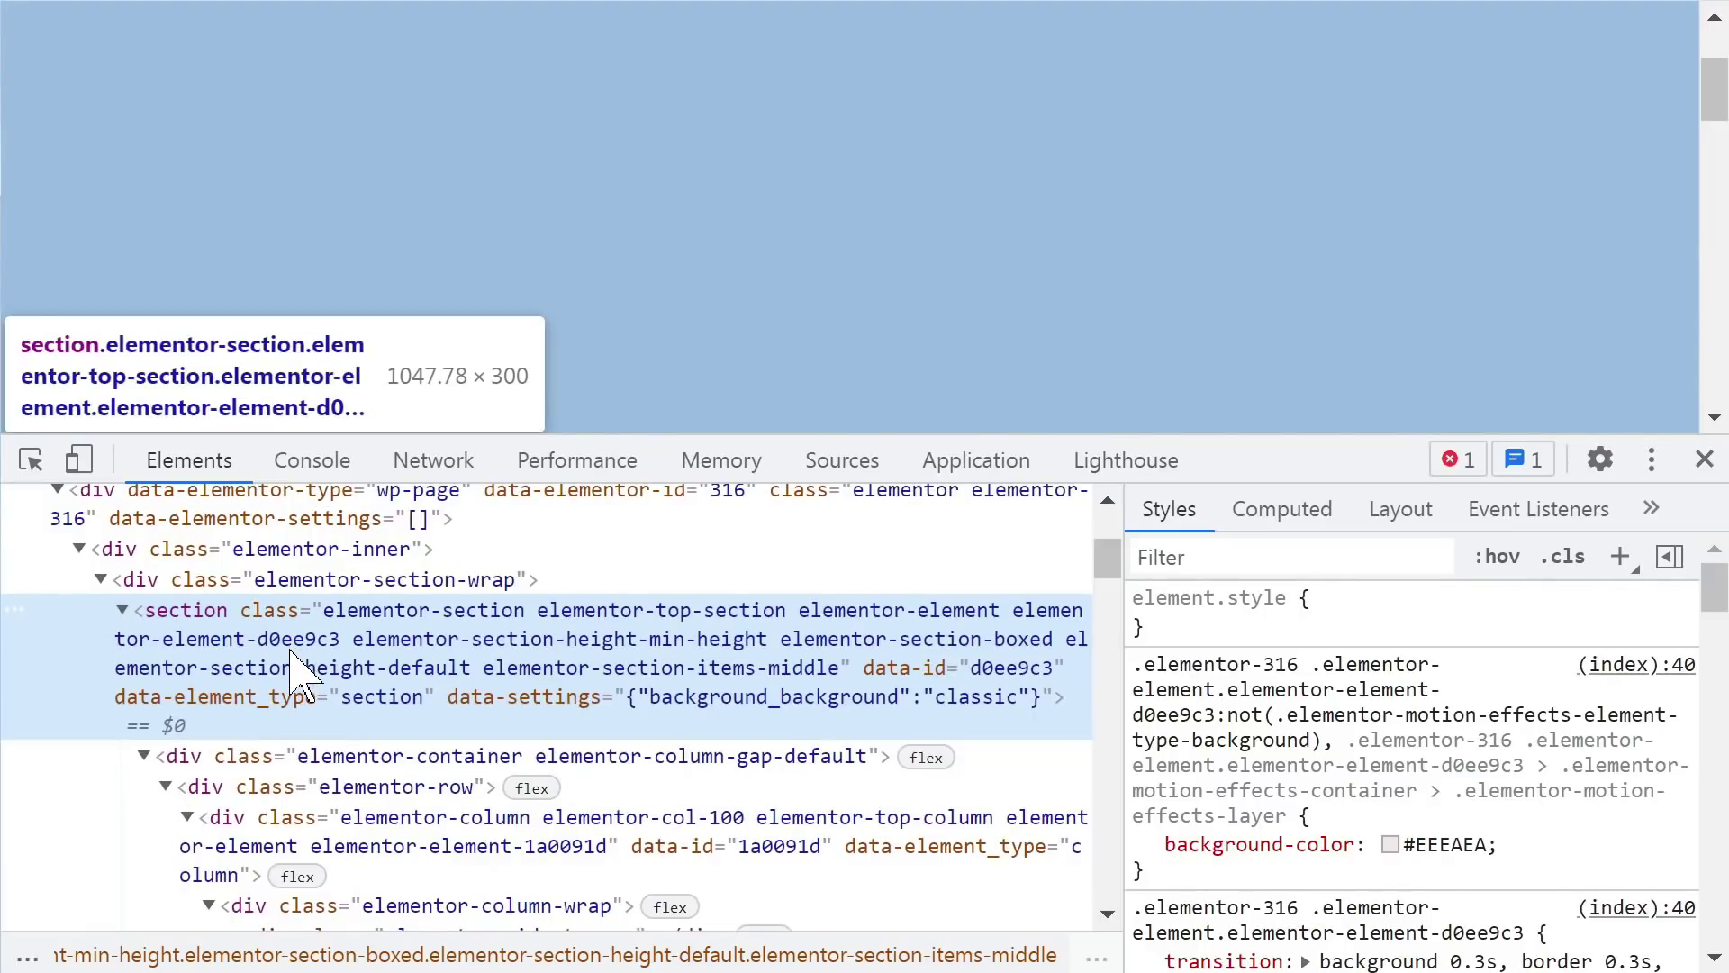
scroll(297, 670, "down", 2)
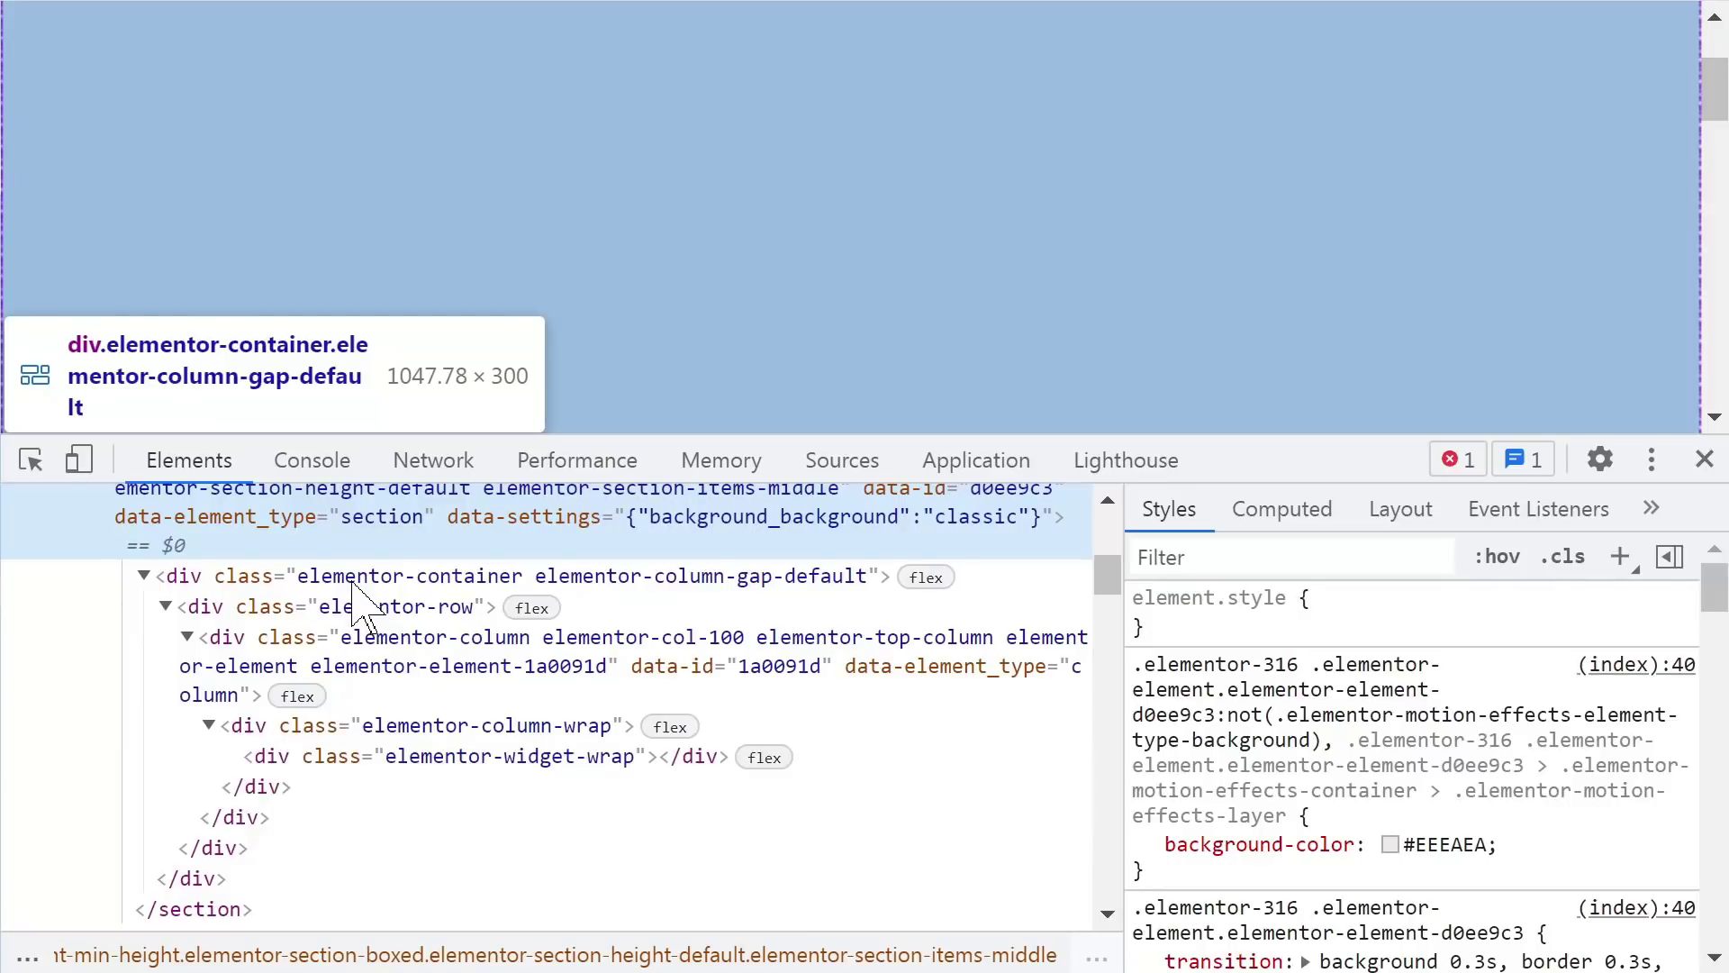
left_click(353, 580)
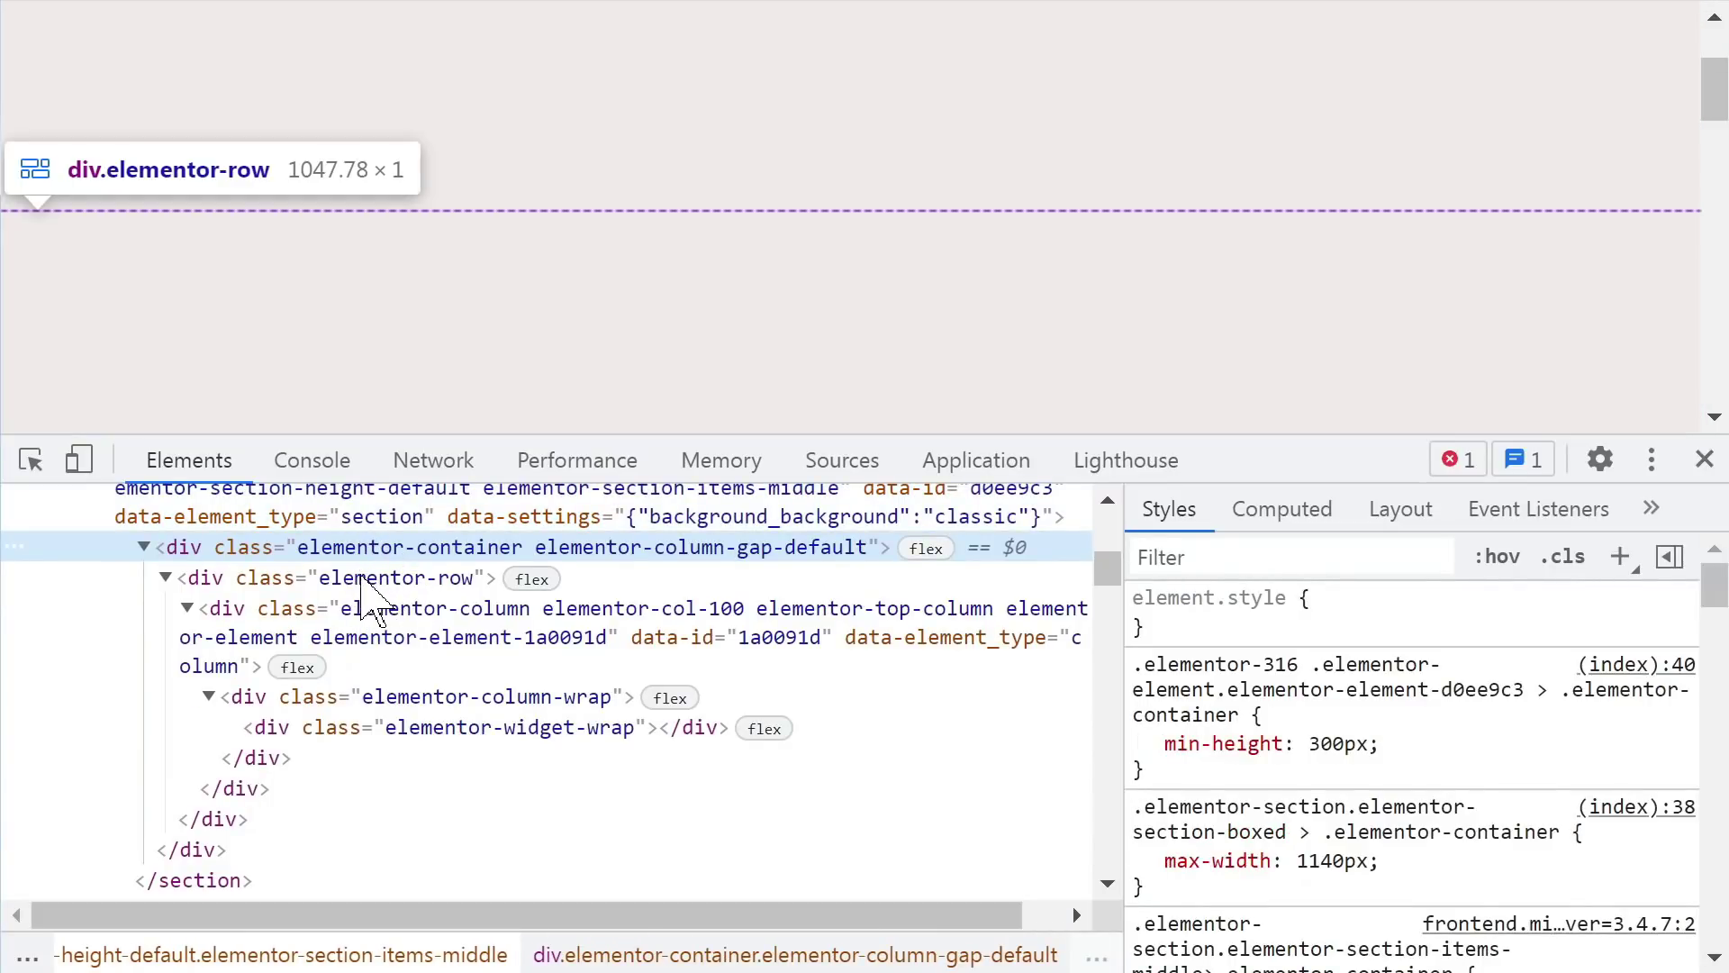
left_click(397, 581)
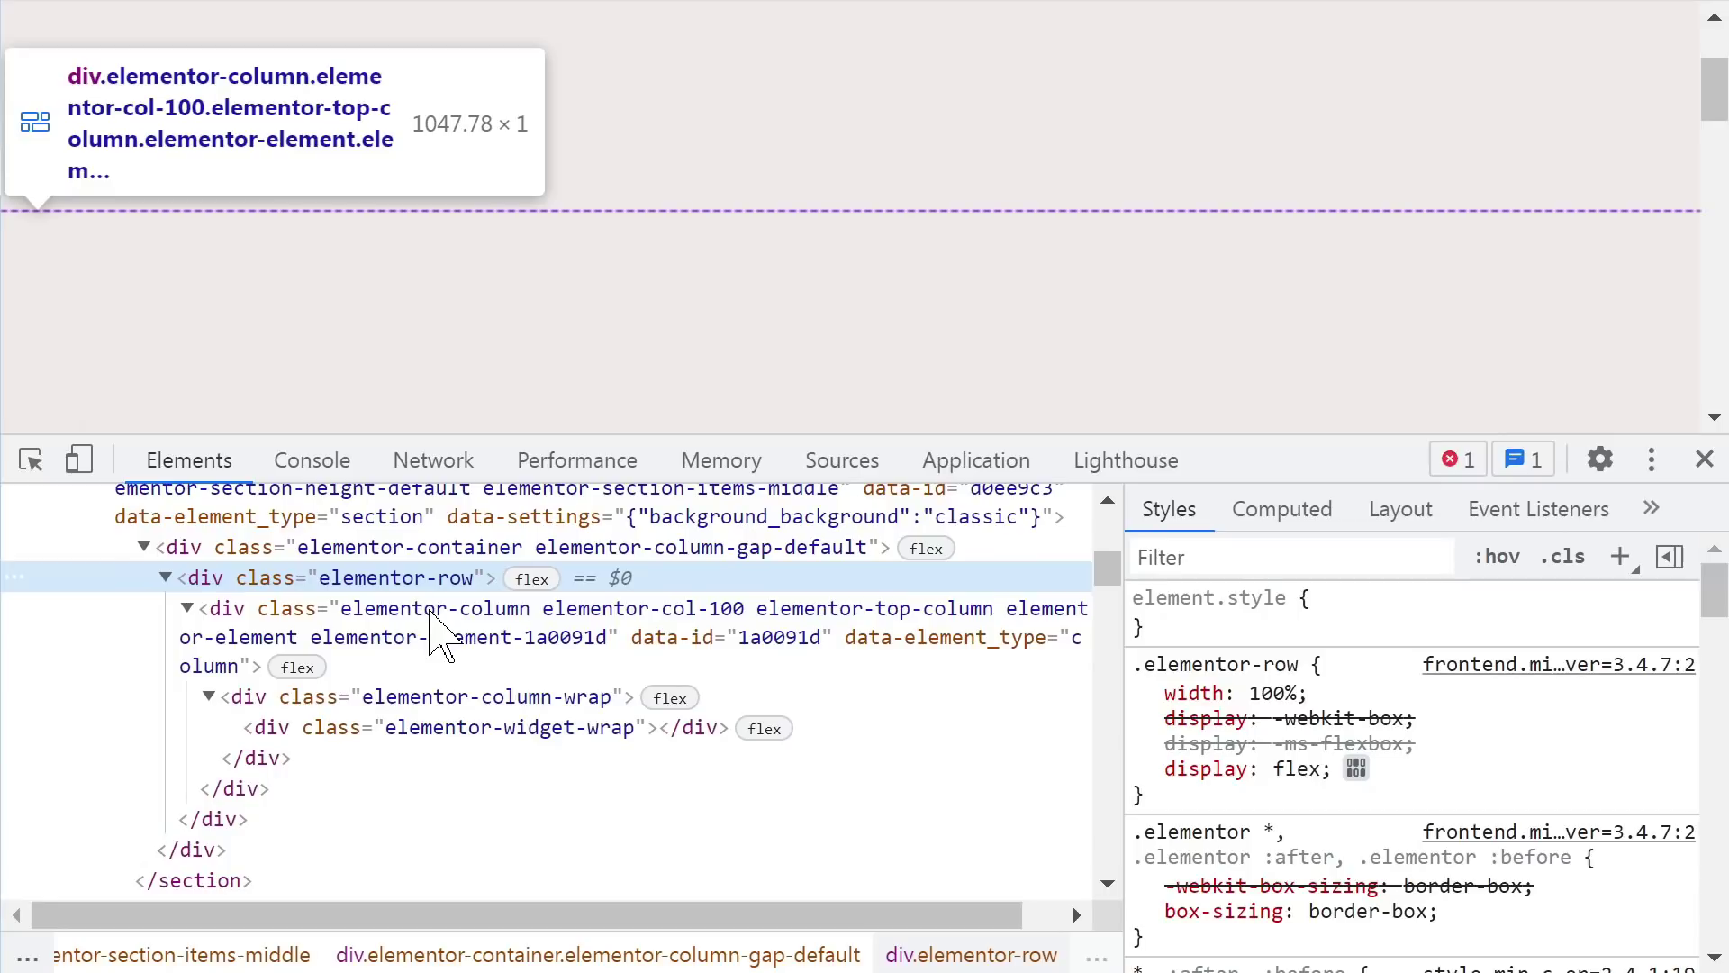
left_click(436, 631)
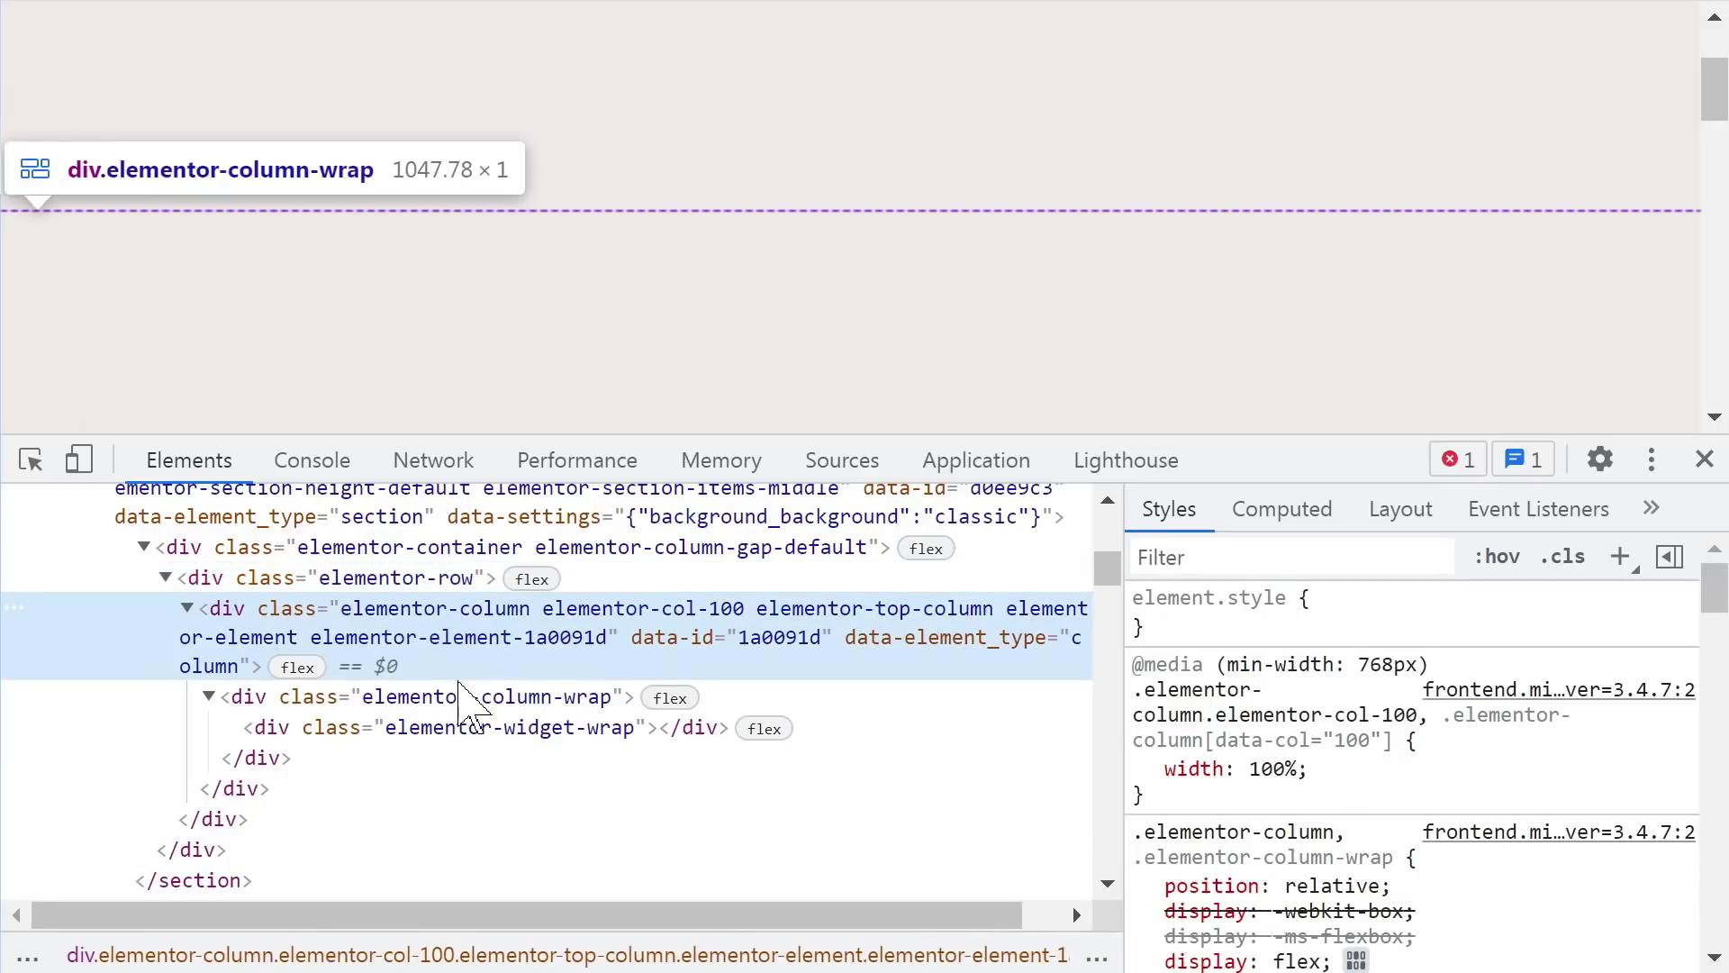
left_click(463, 699)
left_click(428, 732)
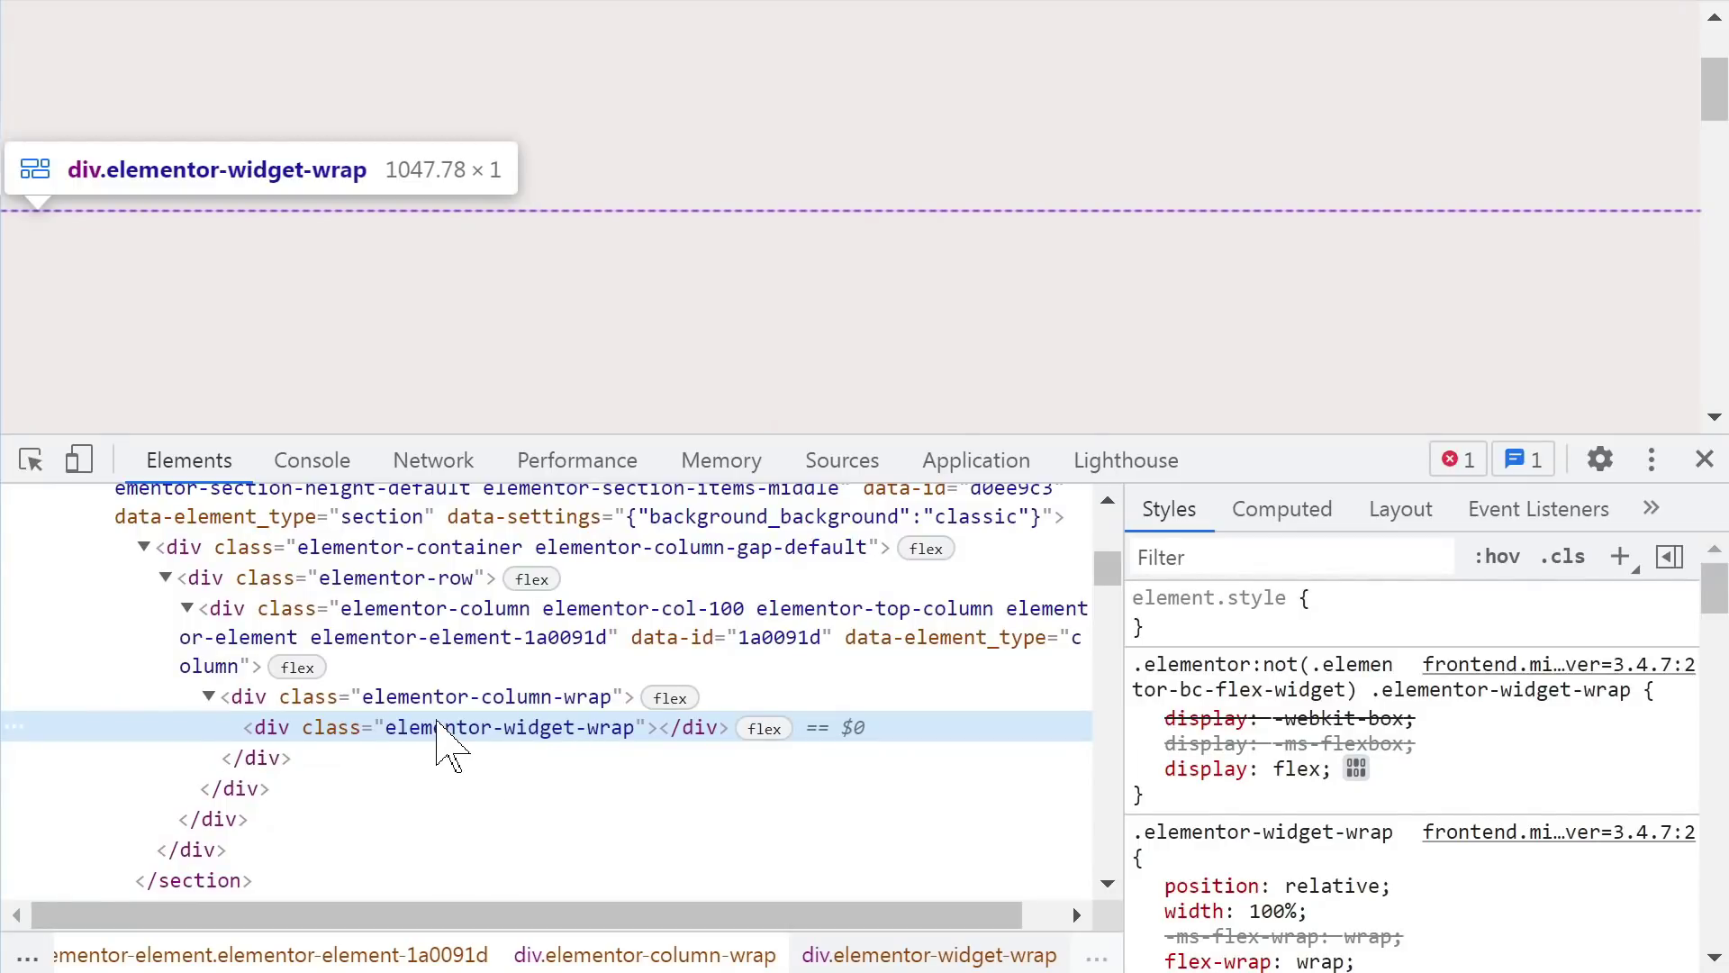
Step: Go through the nesting again from the top section element down to its innermost elementor-widget-wrap
scroll(432, 726, "up", 3)
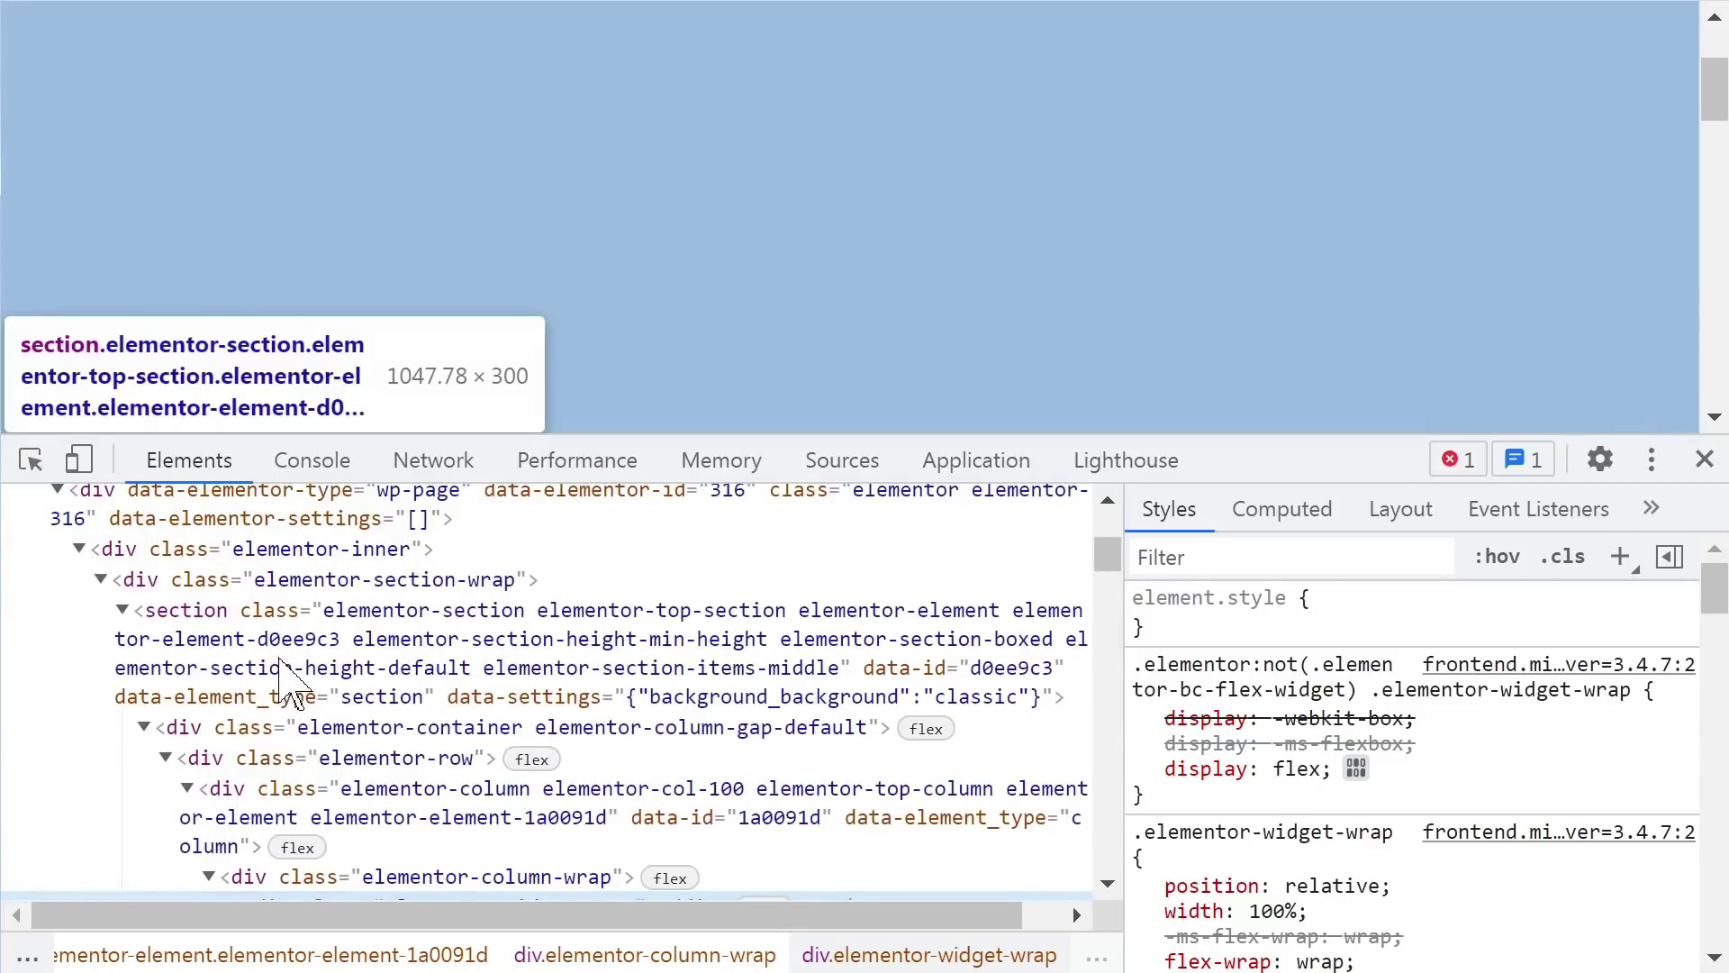
left_click(306, 671)
scroll(327, 657, "down", 2)
scroll(279, 664, "up", 2)
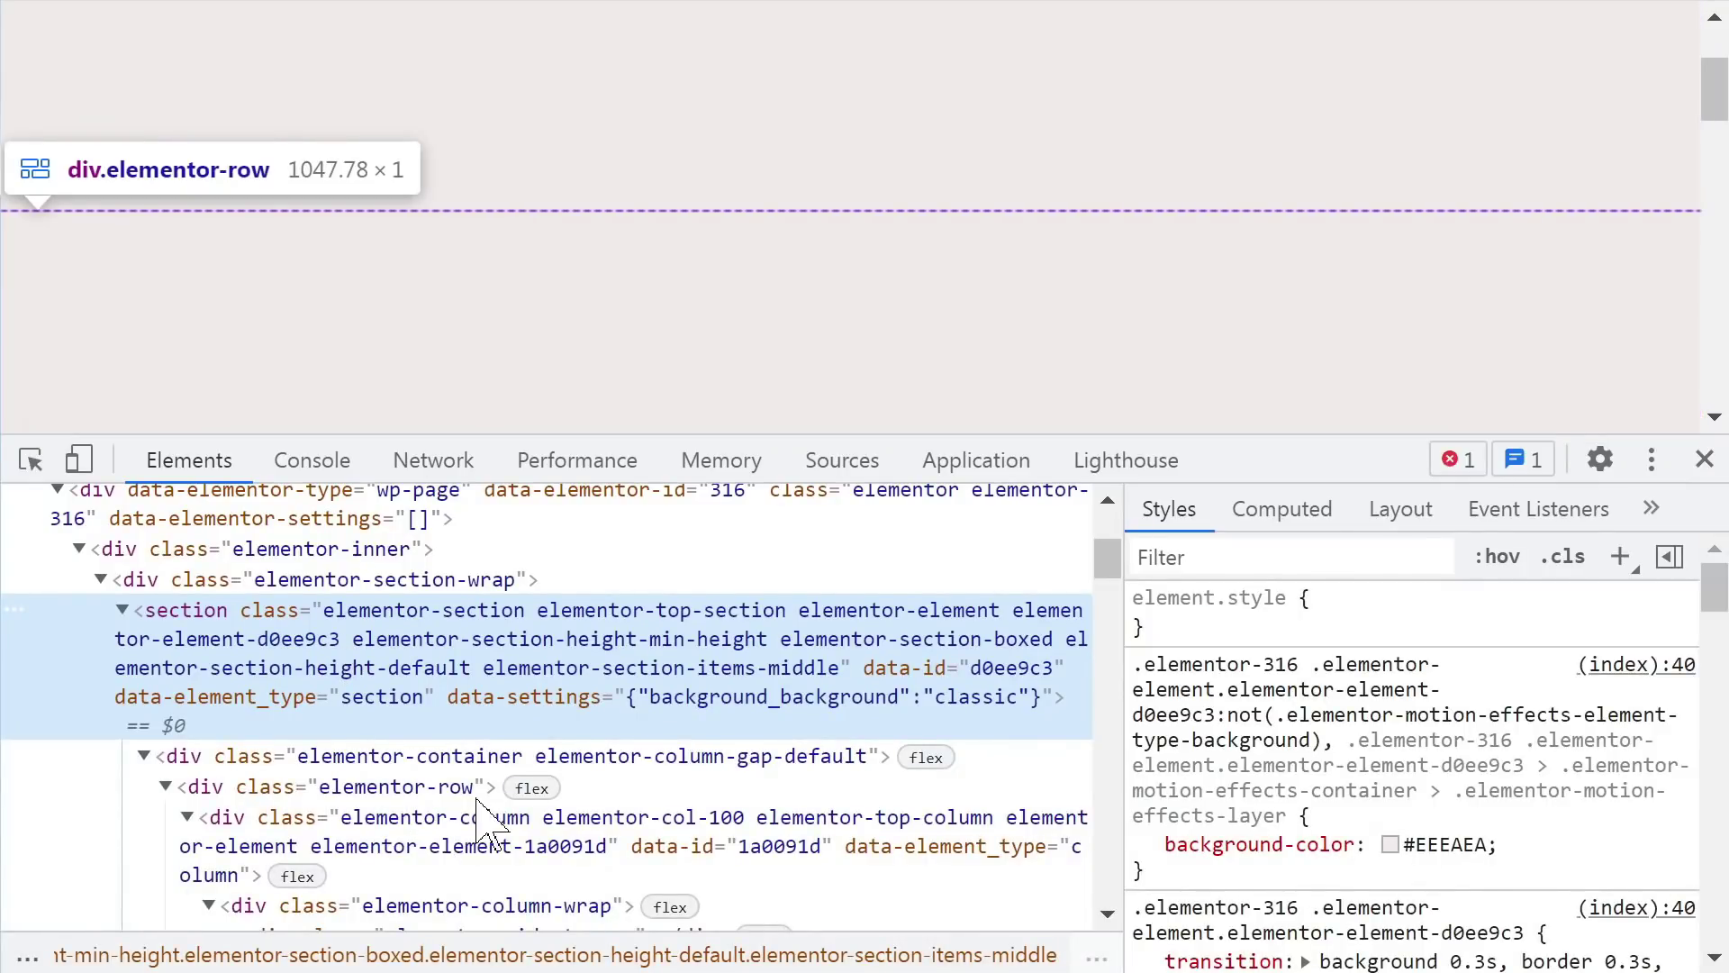
scroll(487, 801, "down", 2)
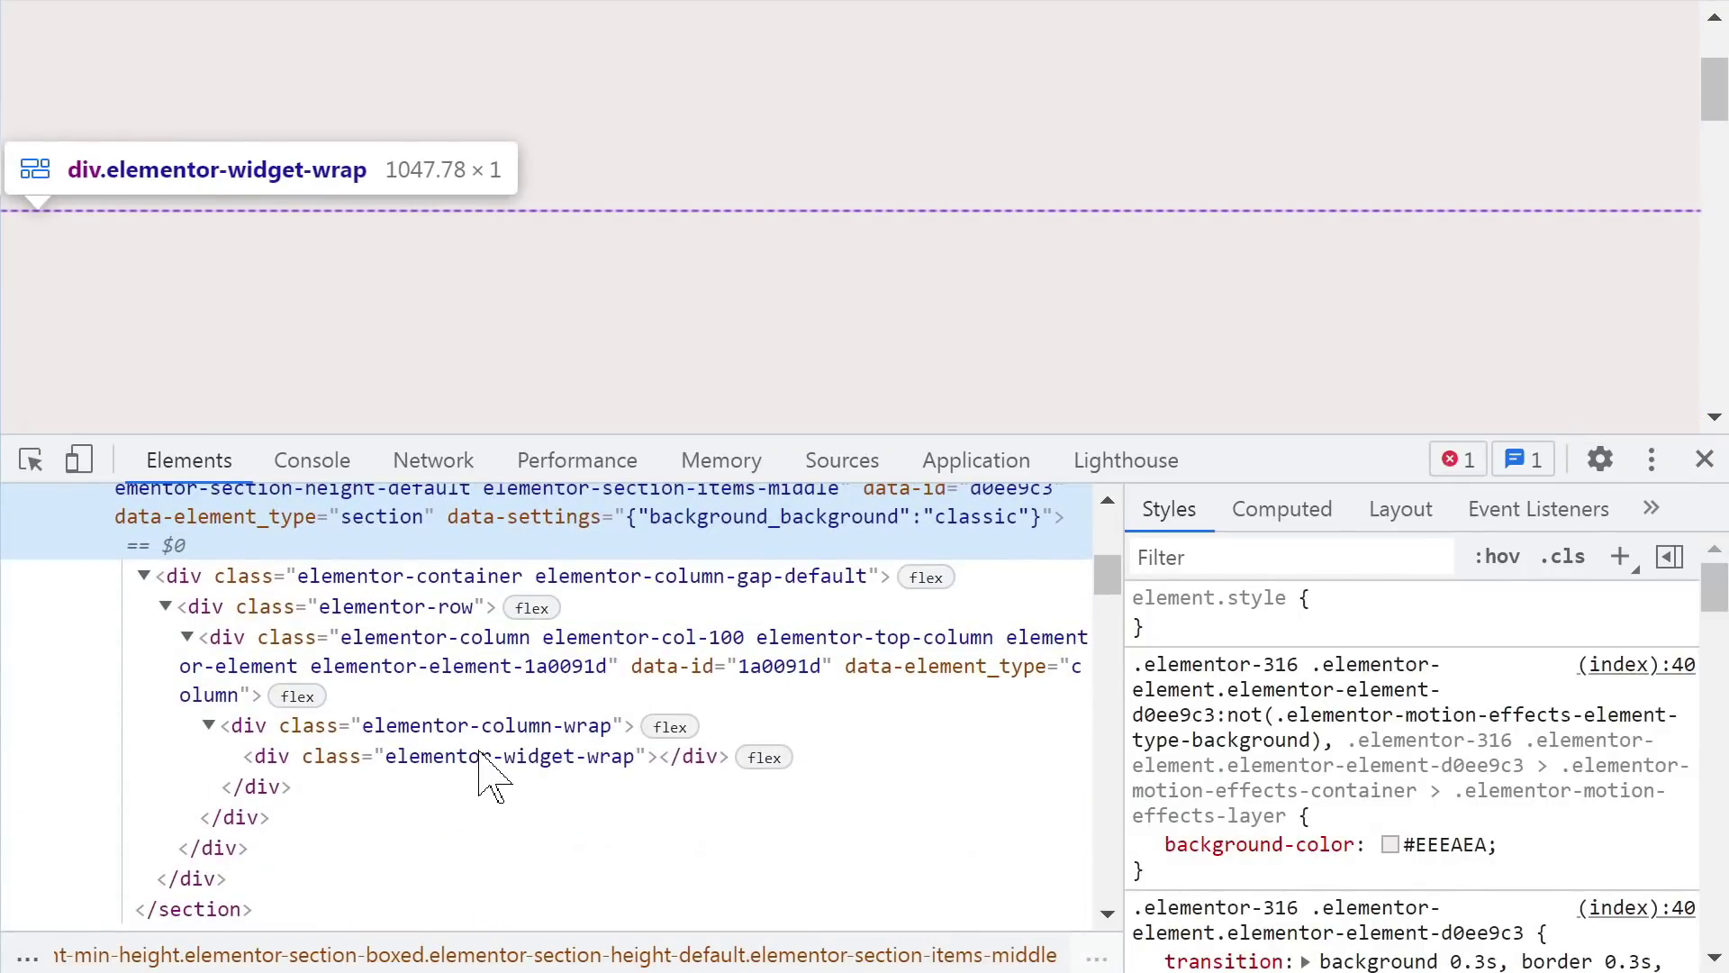
left_click(495, 761)
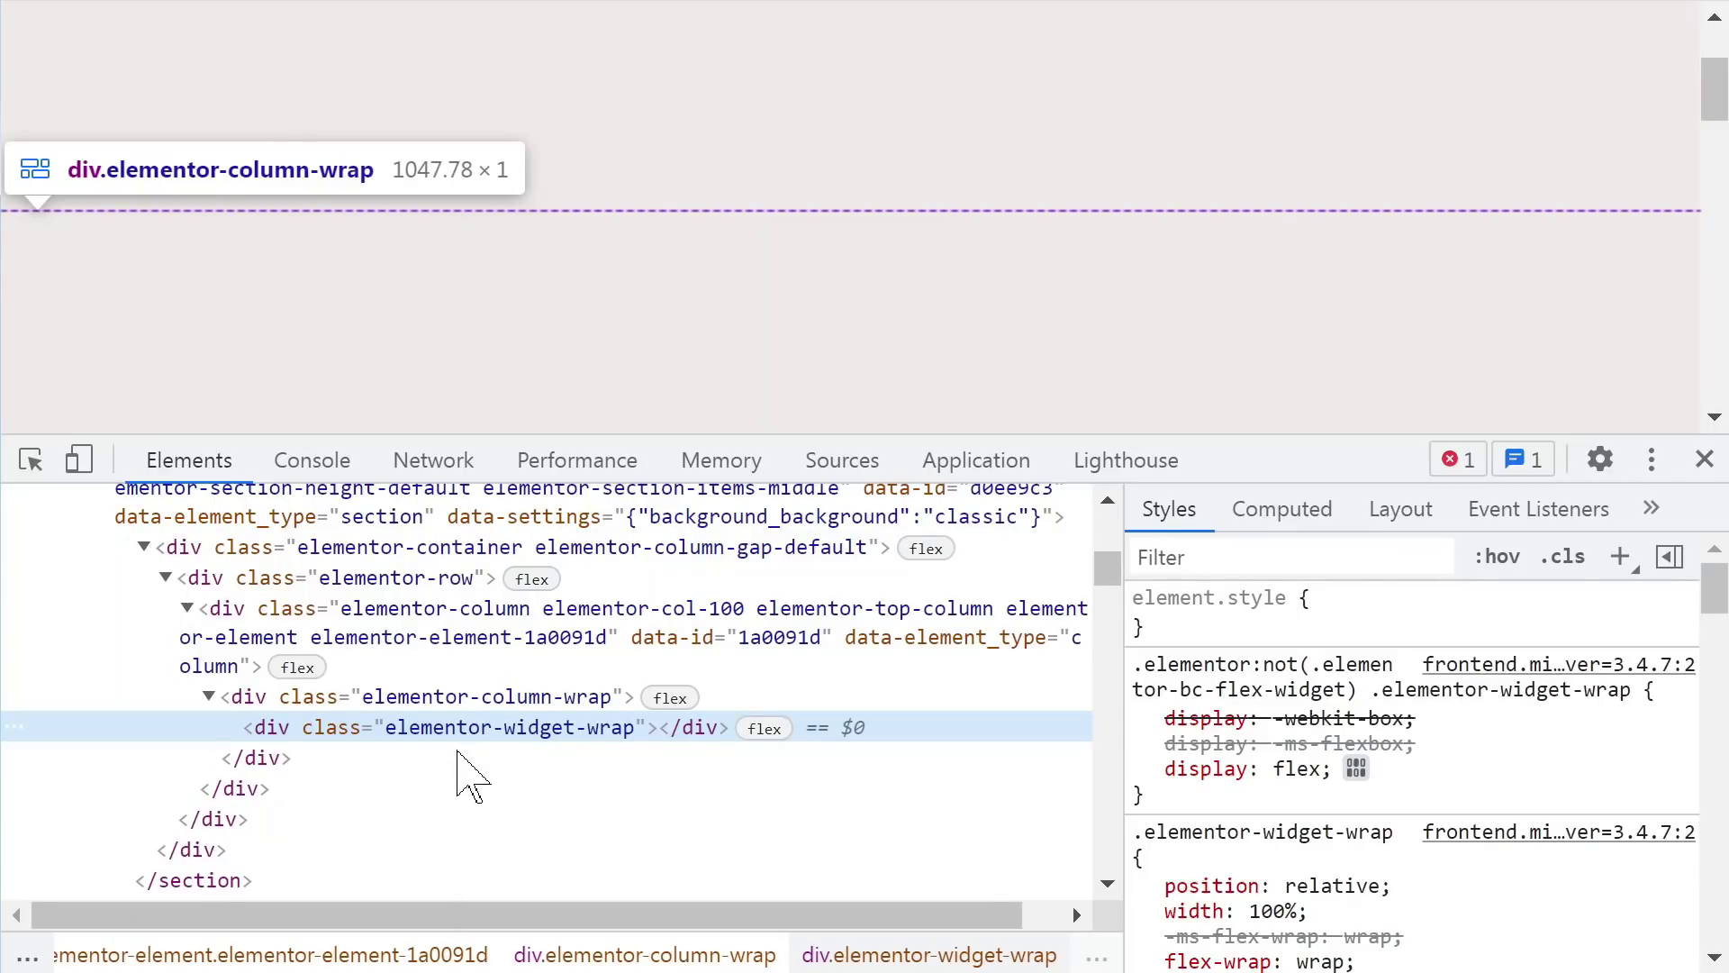
scroll(467, 755, "up", 2)
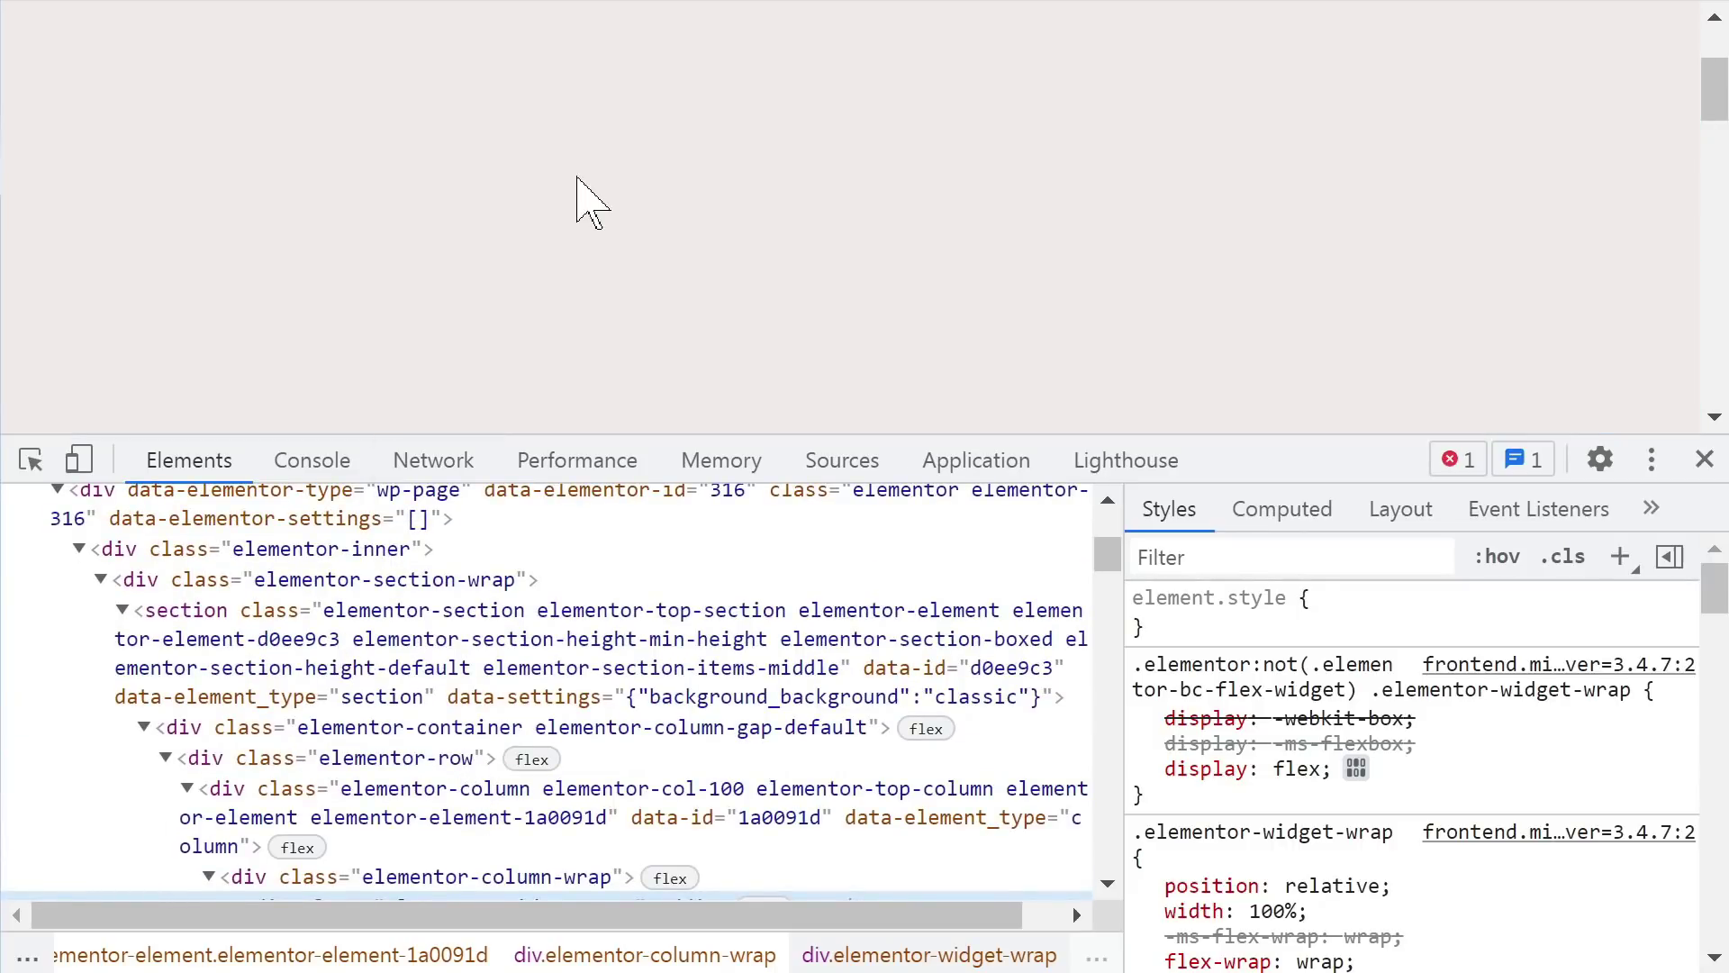
Step: Select the section element of the gray section containing the empty inner section and expand all its nested elements
scroll(587, 204, "down", 5)
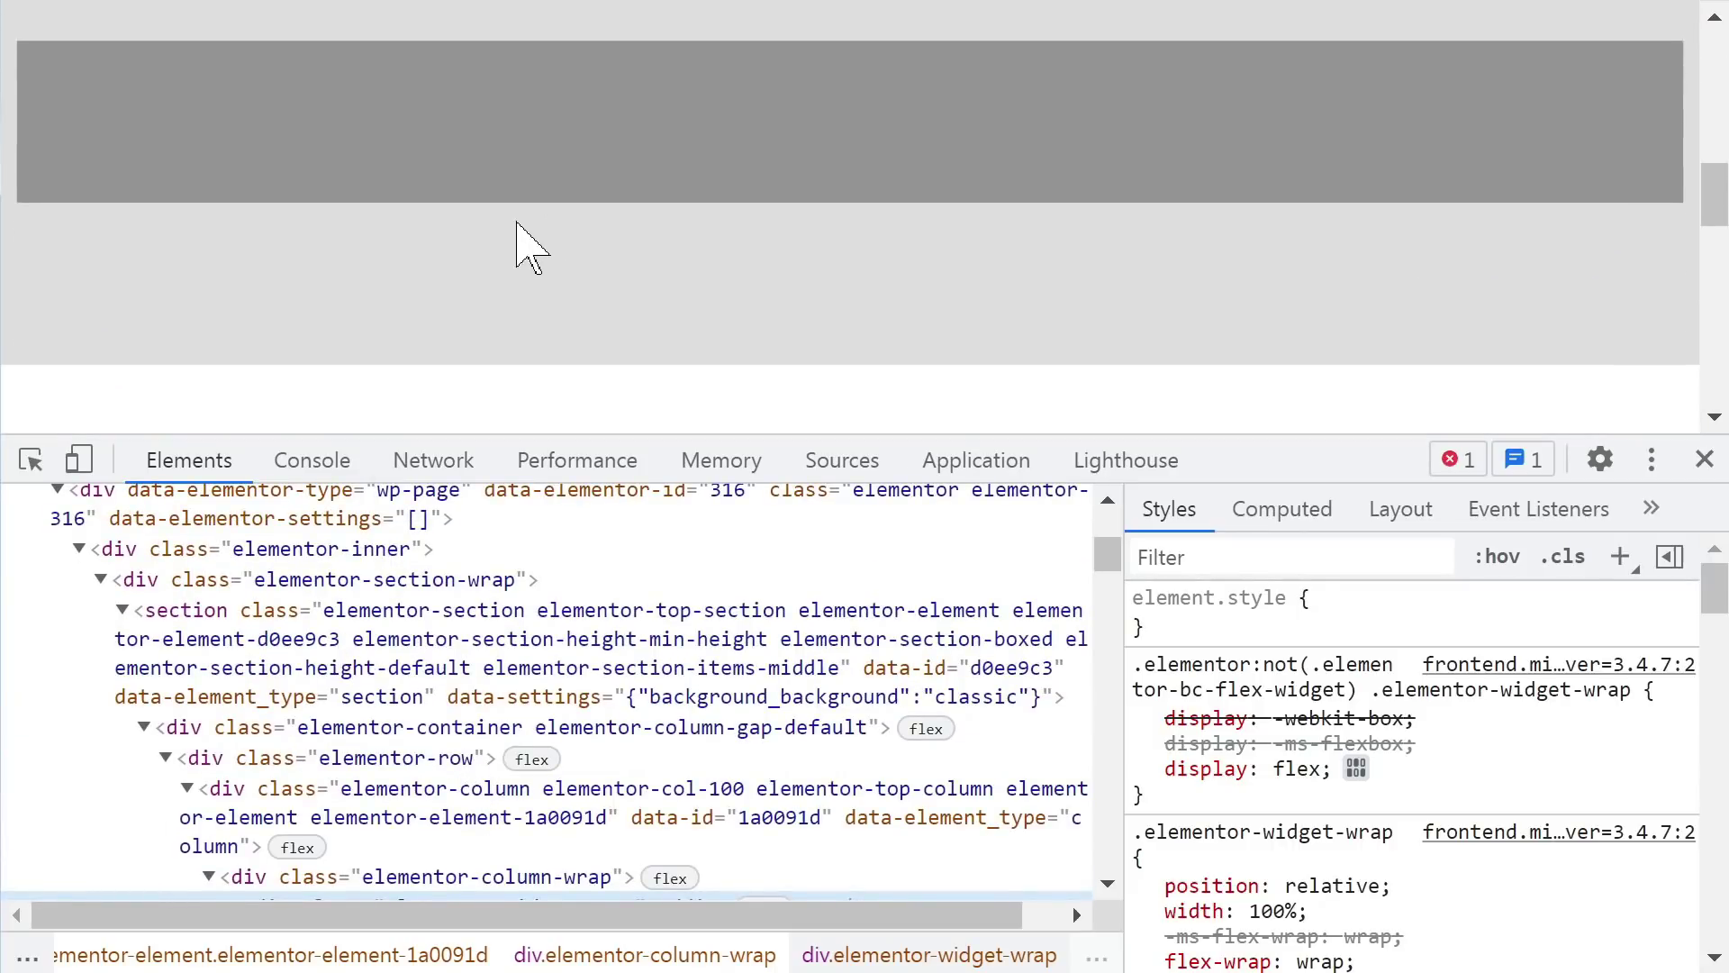
scroll(532, 248, "up", 2)
scroll(356, 667, "down", 6)
left_click(325, 610)
right_click(311, 604)
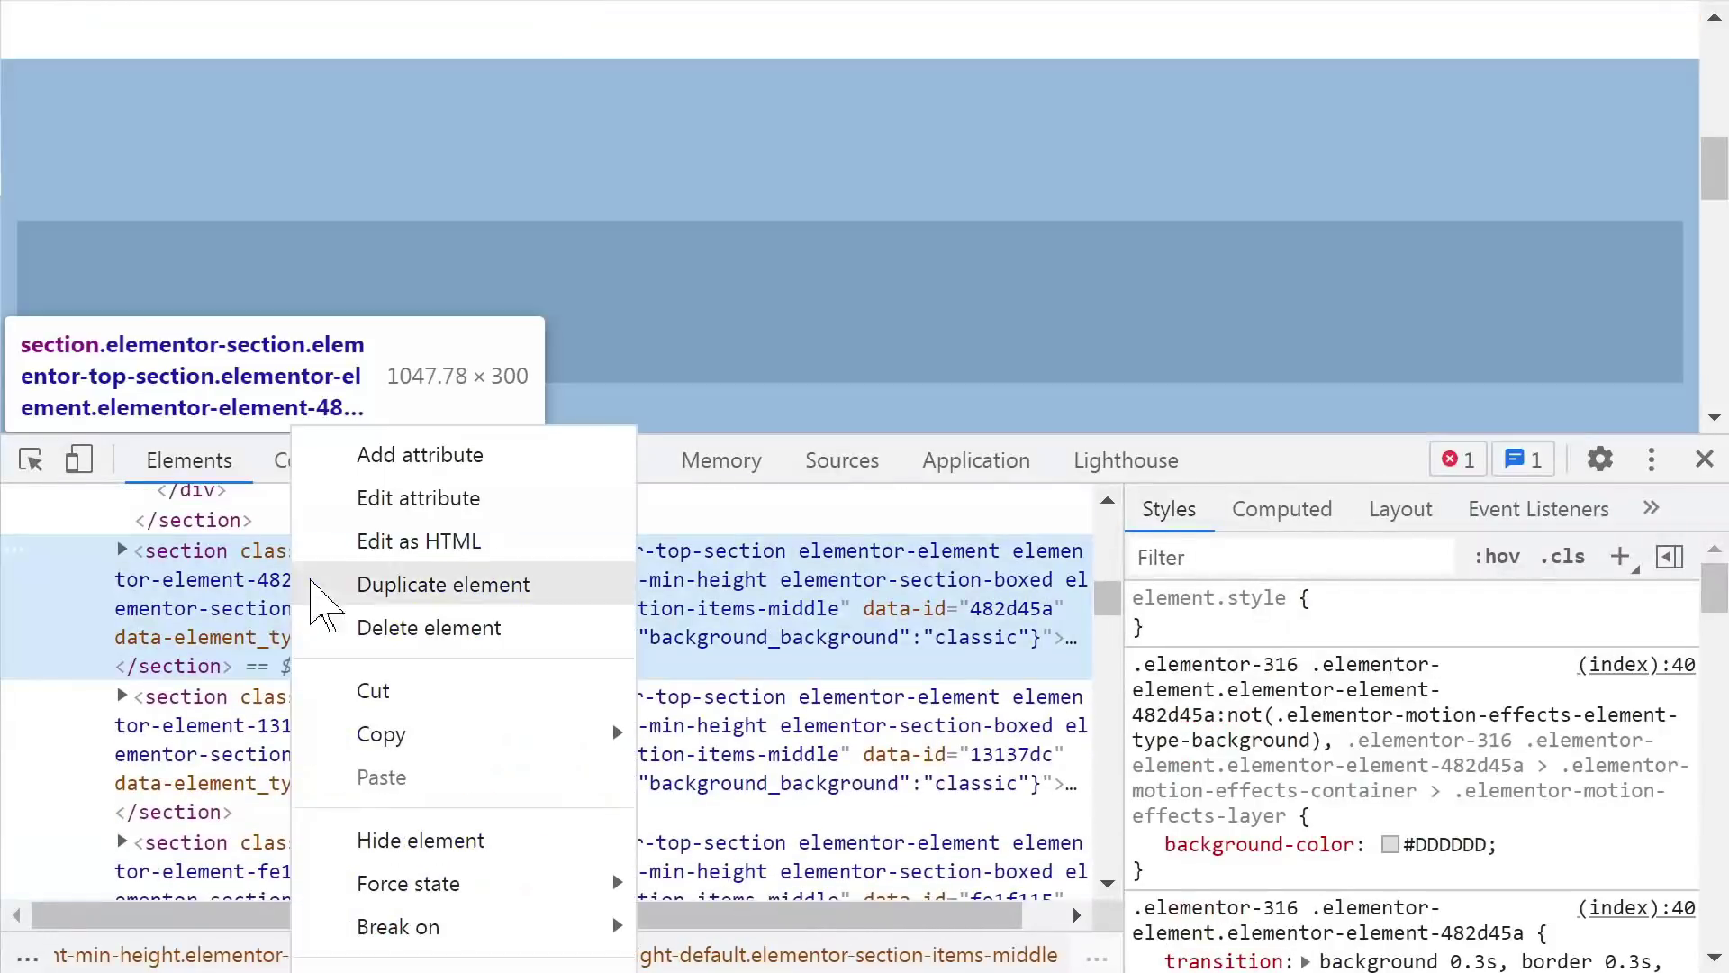
left_click(413, 868)
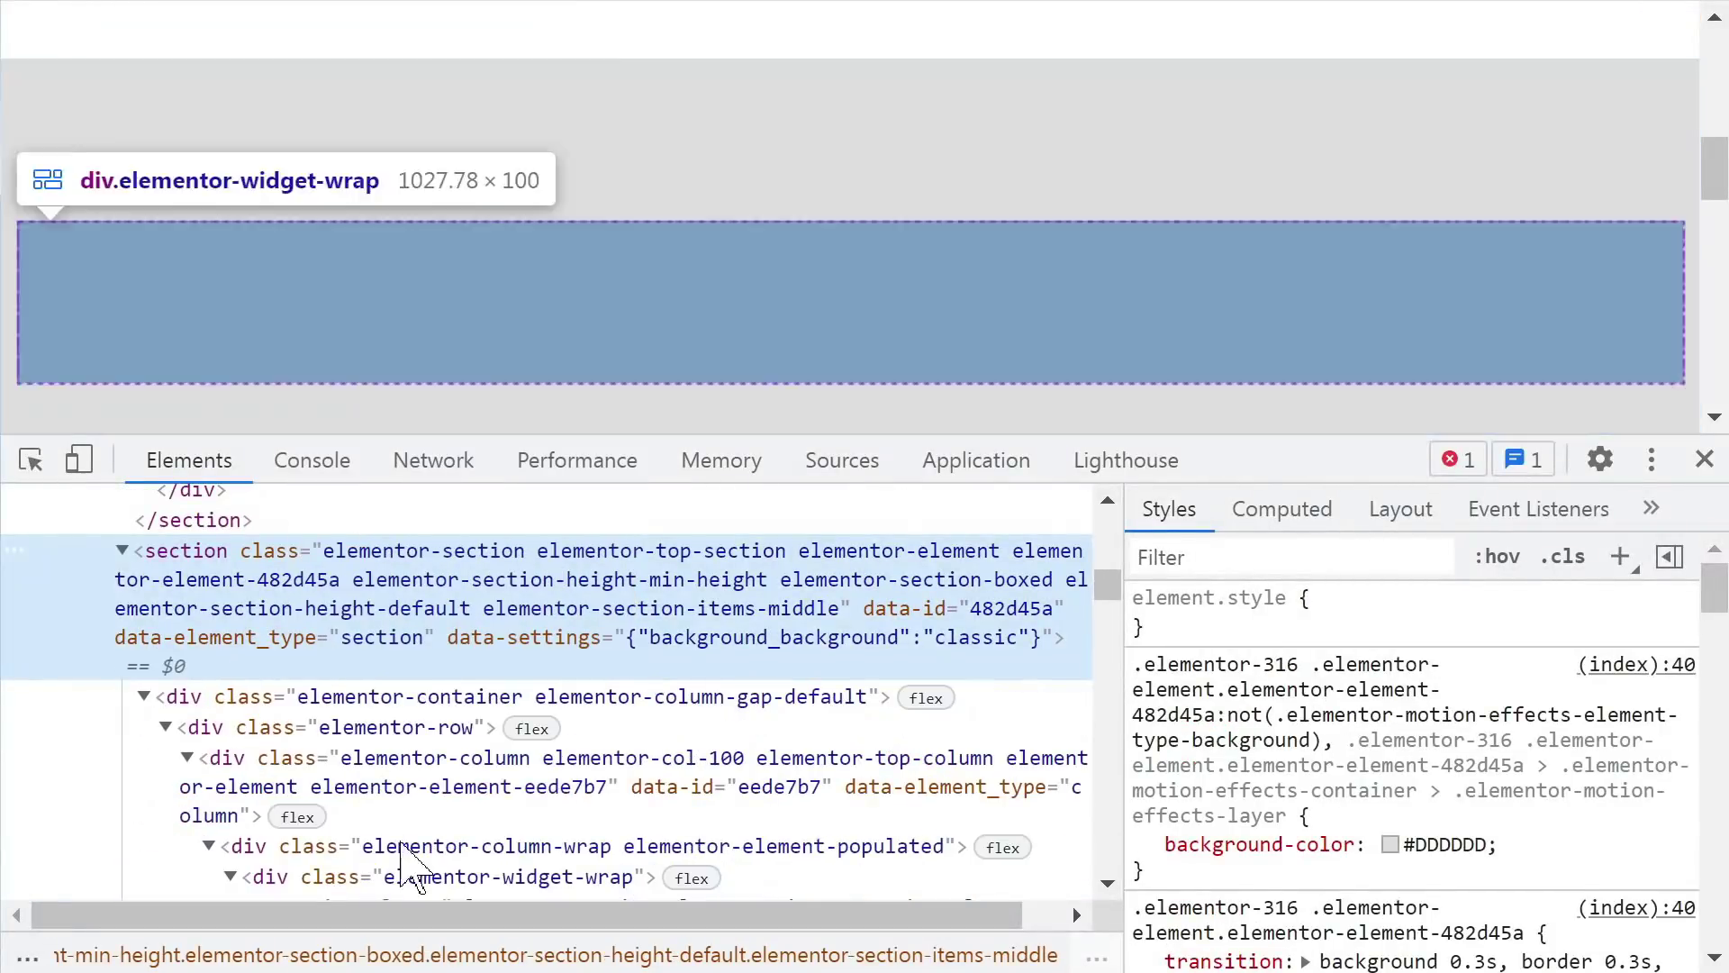
Step: Examine the outer wrappers of the gray top section, from elementor-container and elementor-row down to the elementor-widget-wrap holding the inner section
scroll(361, 711, "down", 3)
scroll(353, 714, "down", 2)
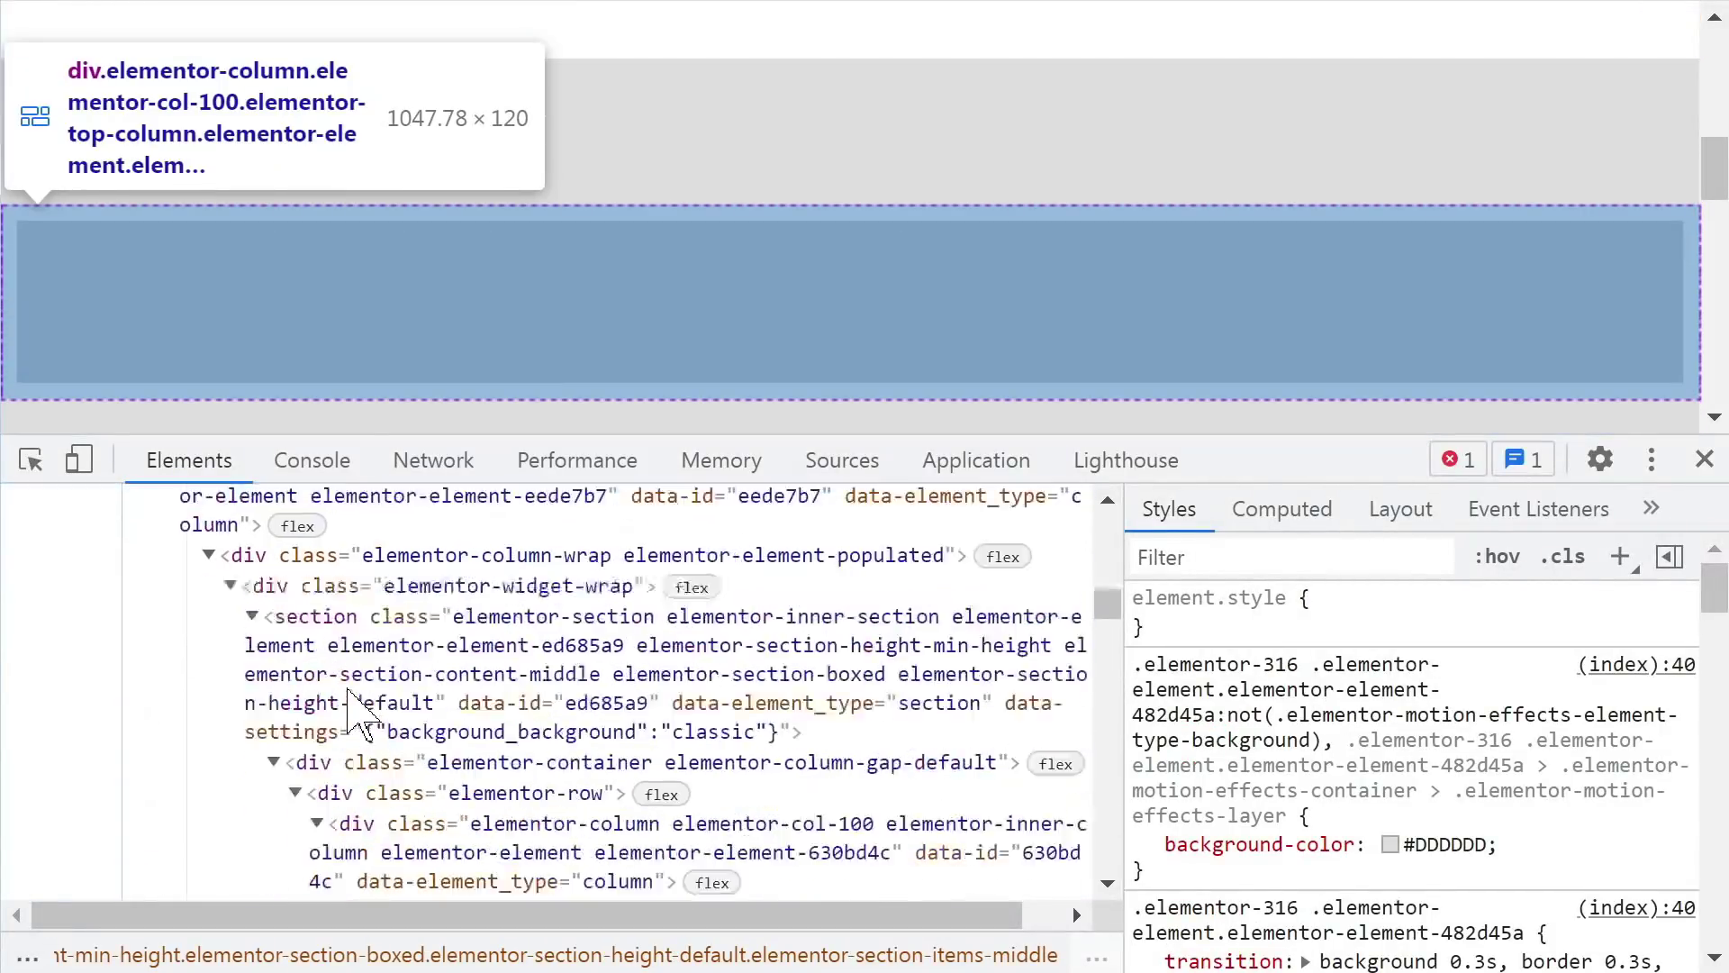
scroll(360, 730, "up", 2)
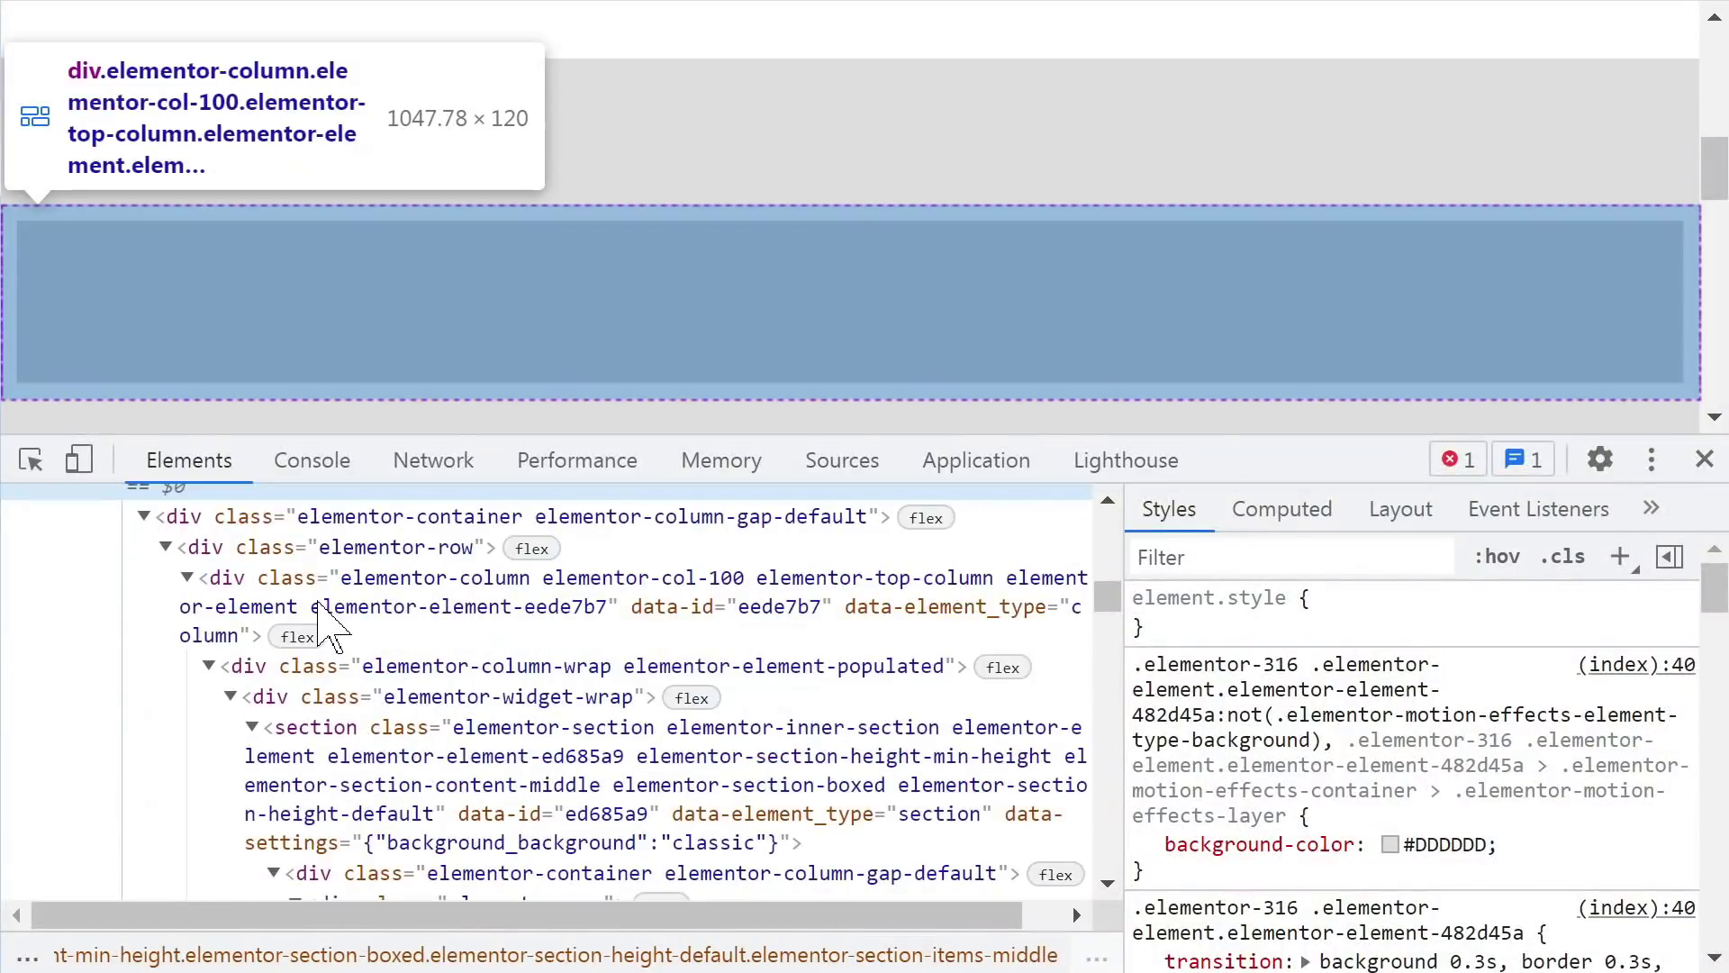
scroll(339, 667, "up", 2)
scroll(341, 698, "down", 2)
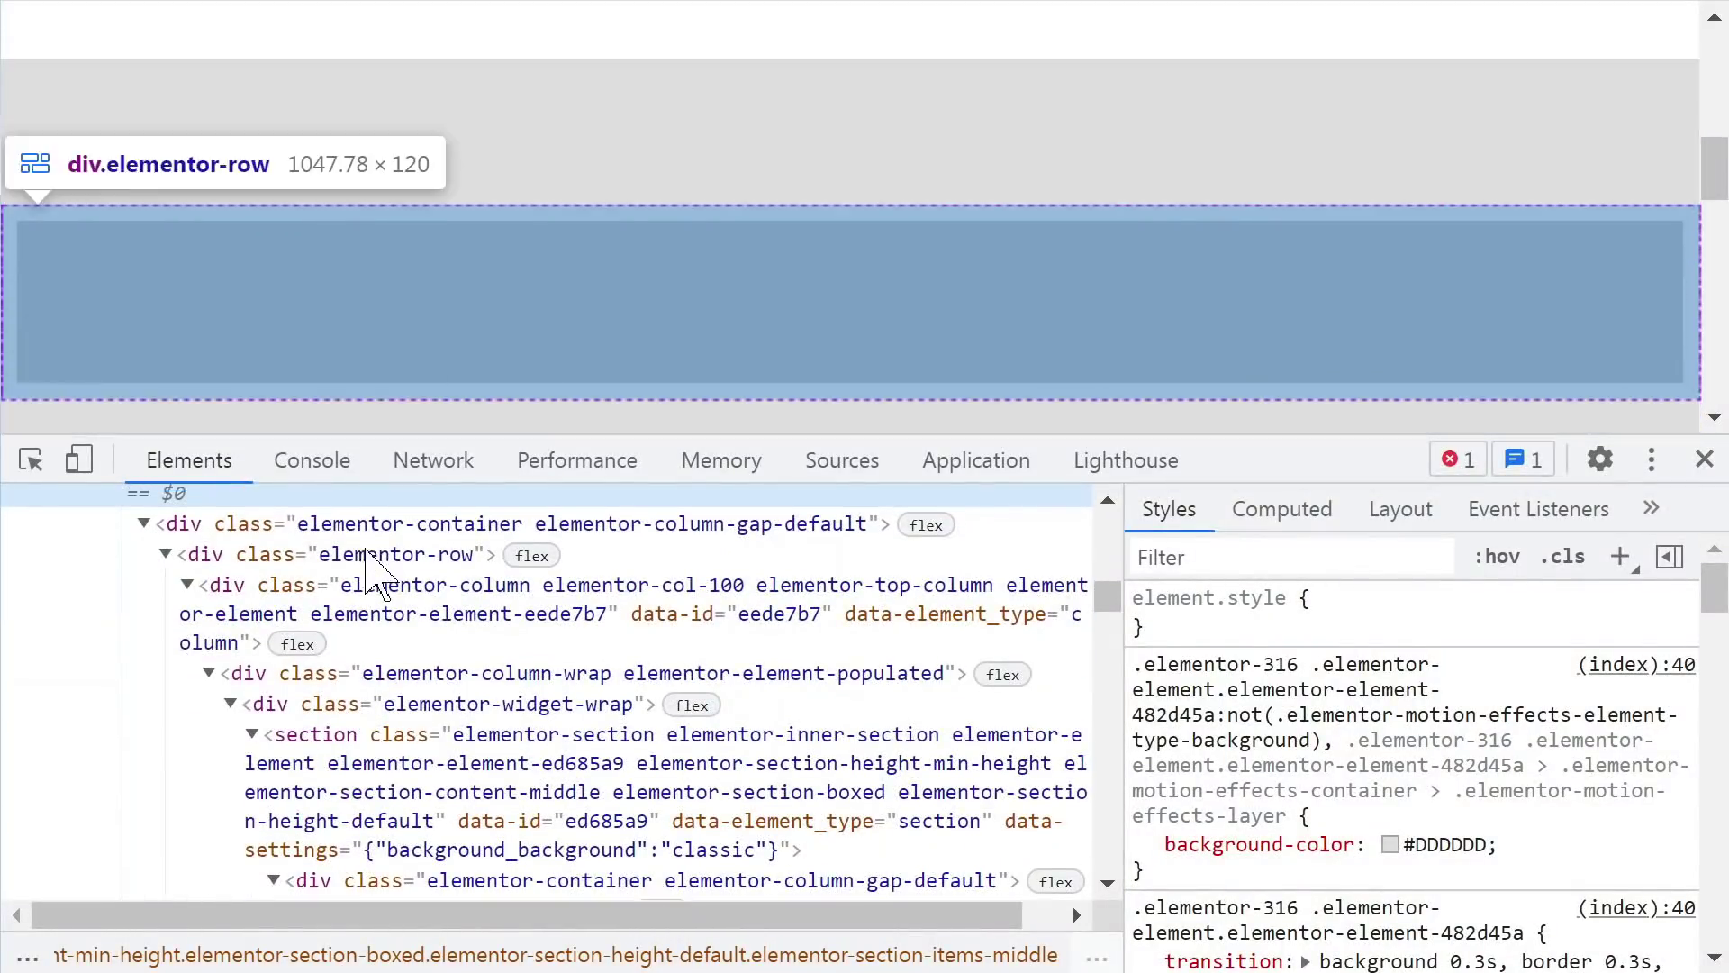
scroll(374, 630, "up", 2)
scroll(365, 640, "down", 2)
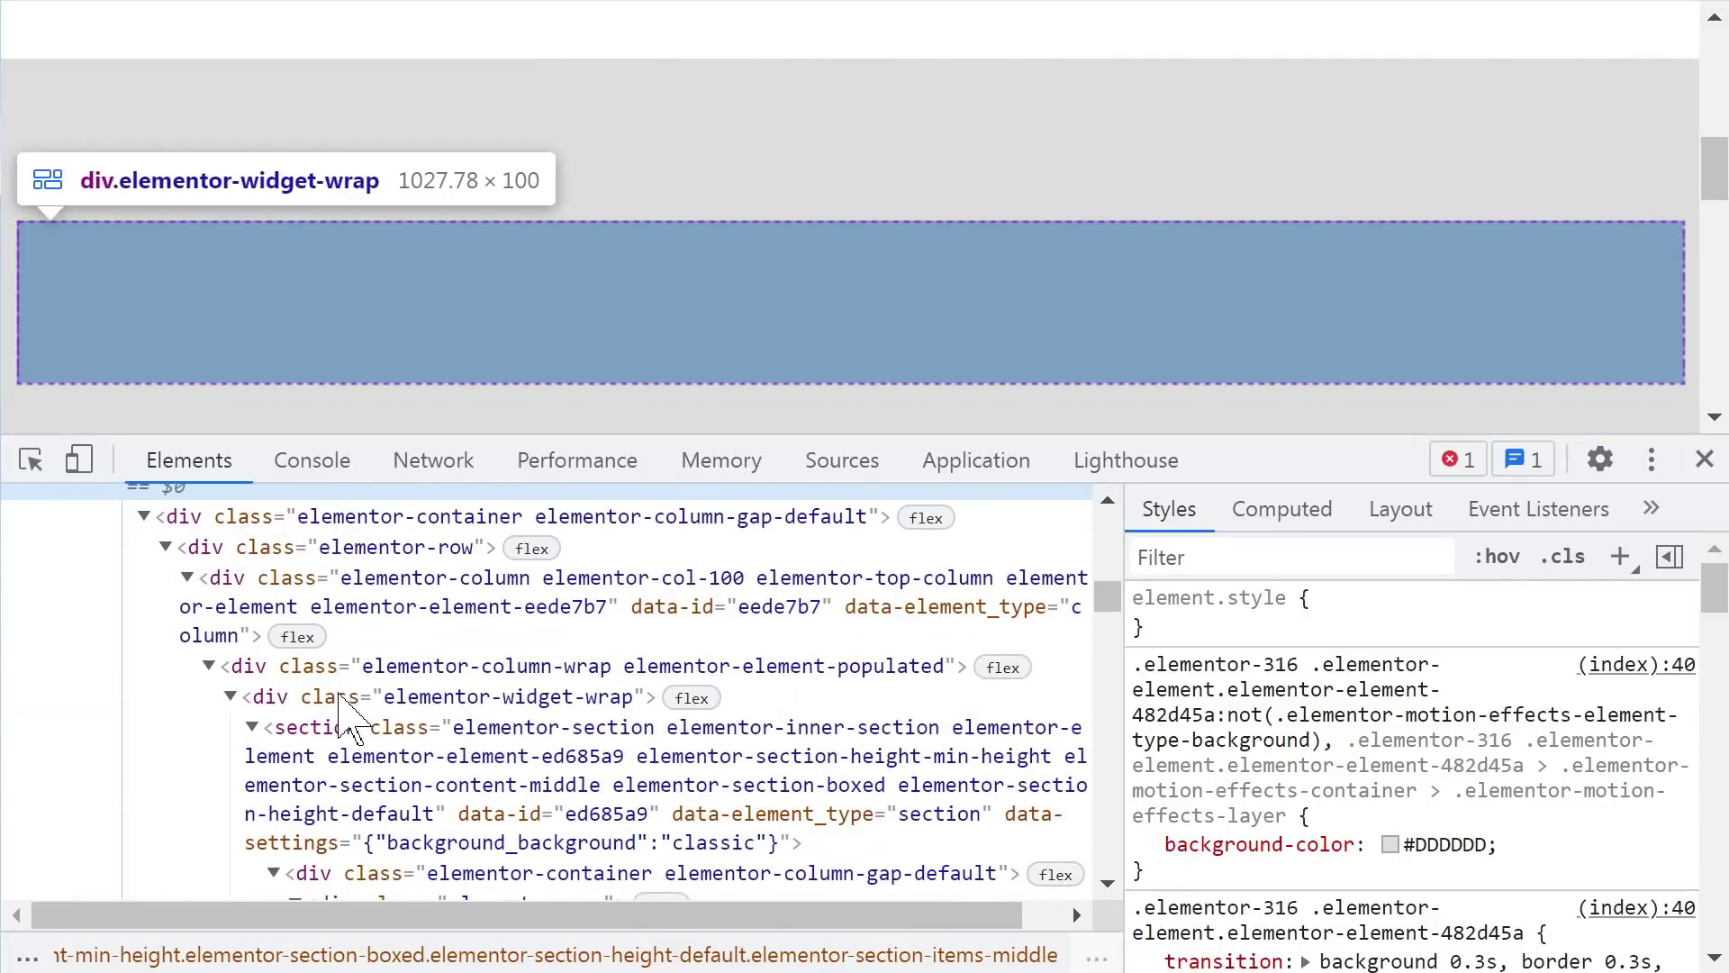
Step: Select the inner section element and examine its nested container, row, column, column-wrap and widget-wrap
left_click(351, 755)
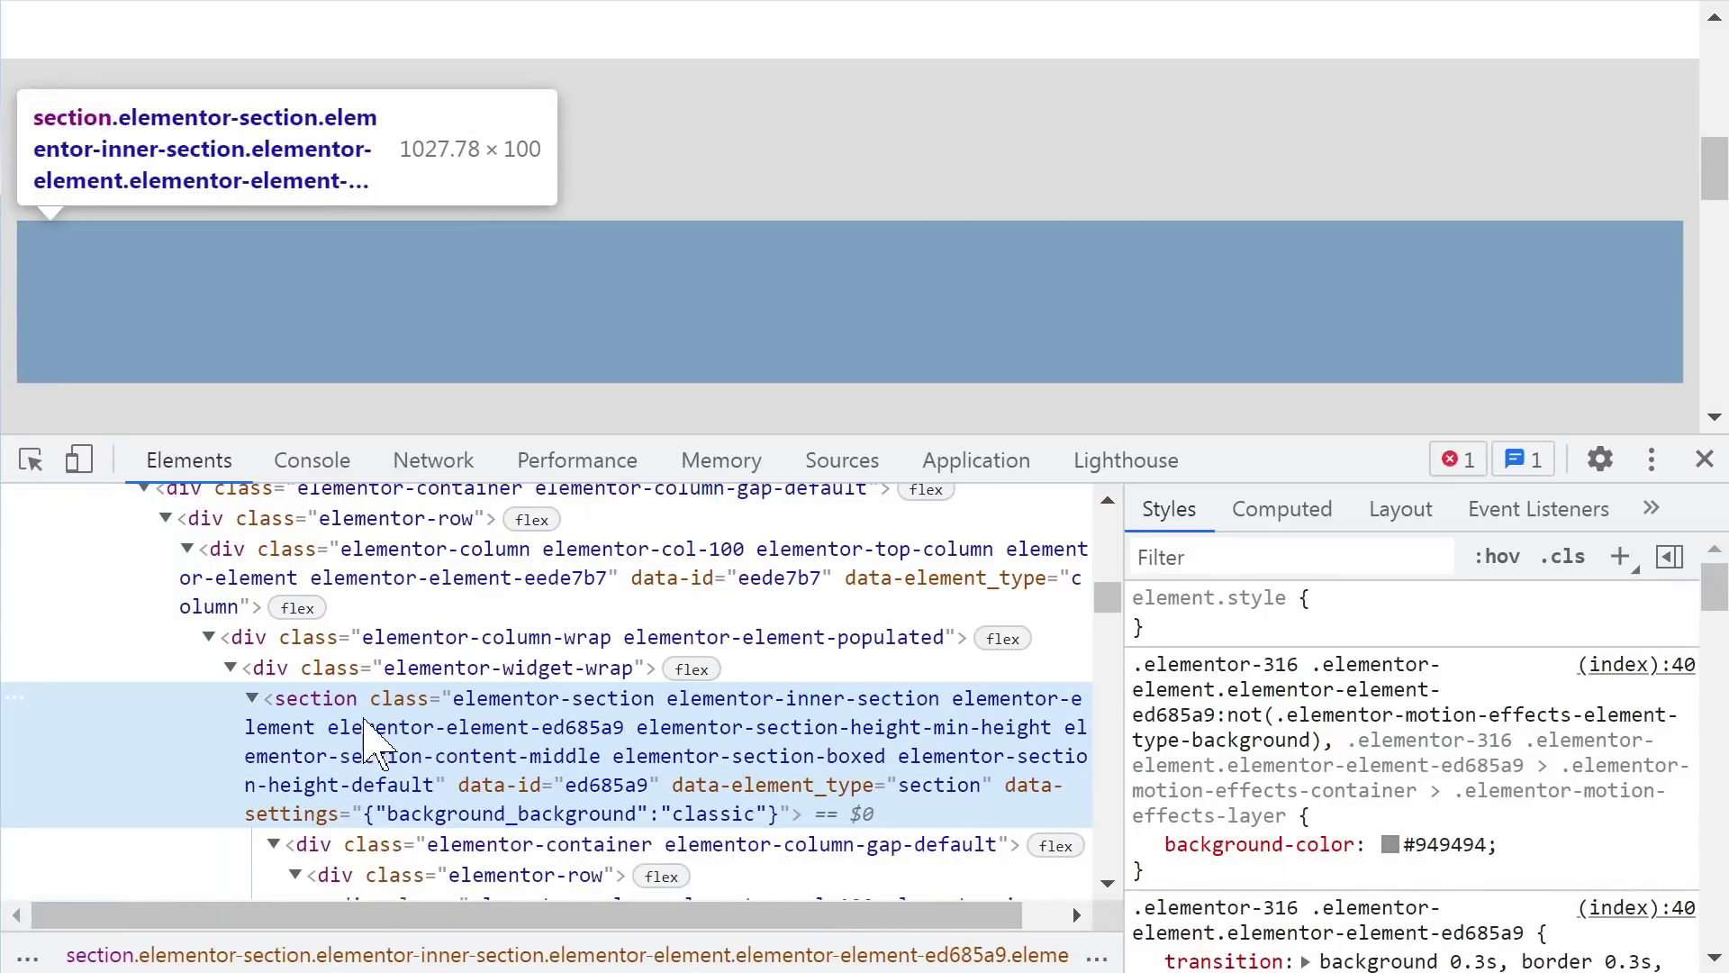
scroll(356, 734, "down", 2)
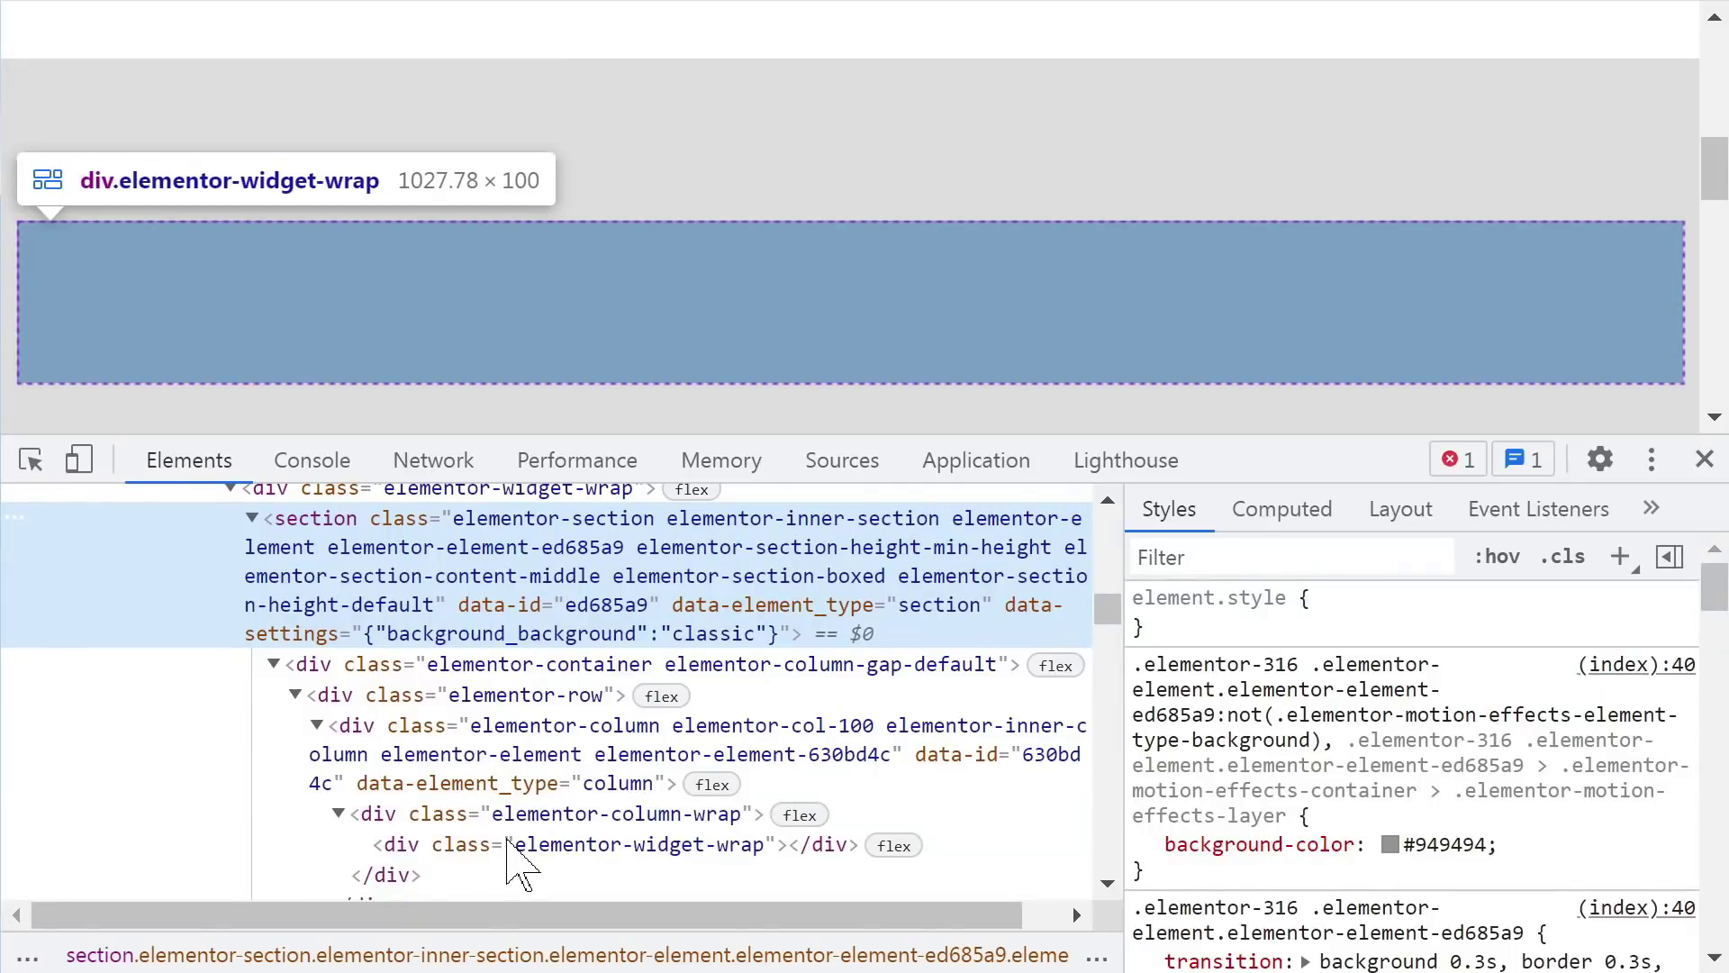
scroll(640, 810, "down", 2)
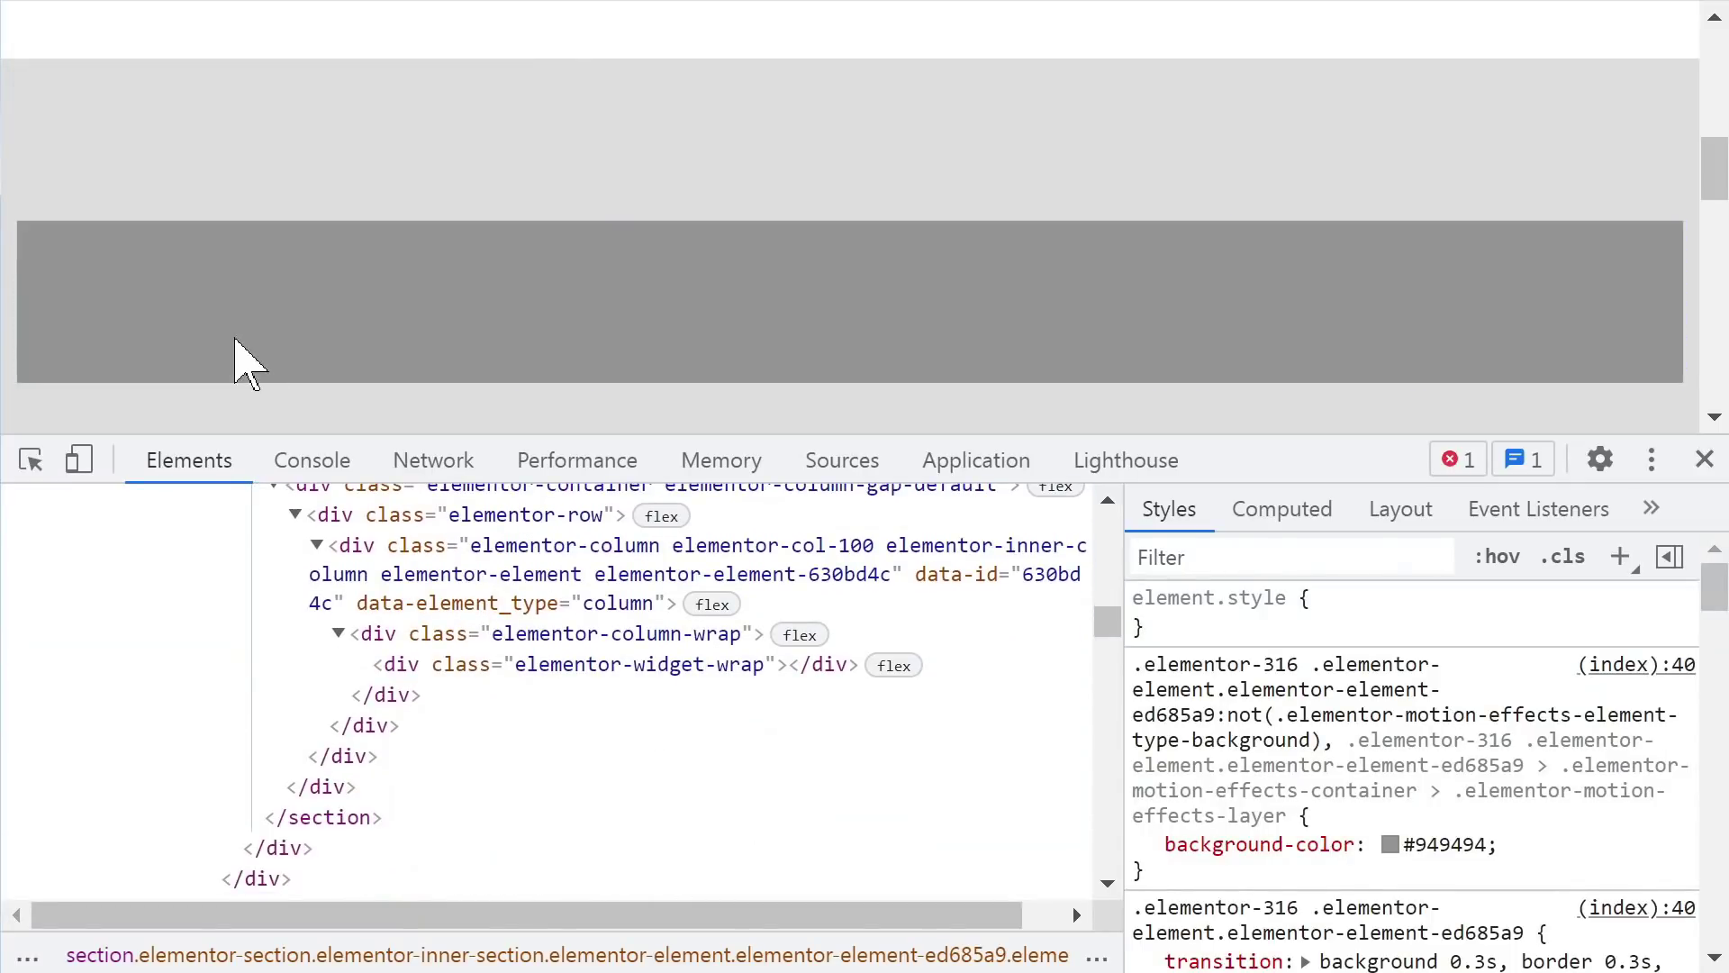
Step: Go through the full nesting again from the gray top section down to the inner section's innermost elementor-widget-wrap
scroll(571, 772, "up", 4)
scroll(496, 847, "up", 3)
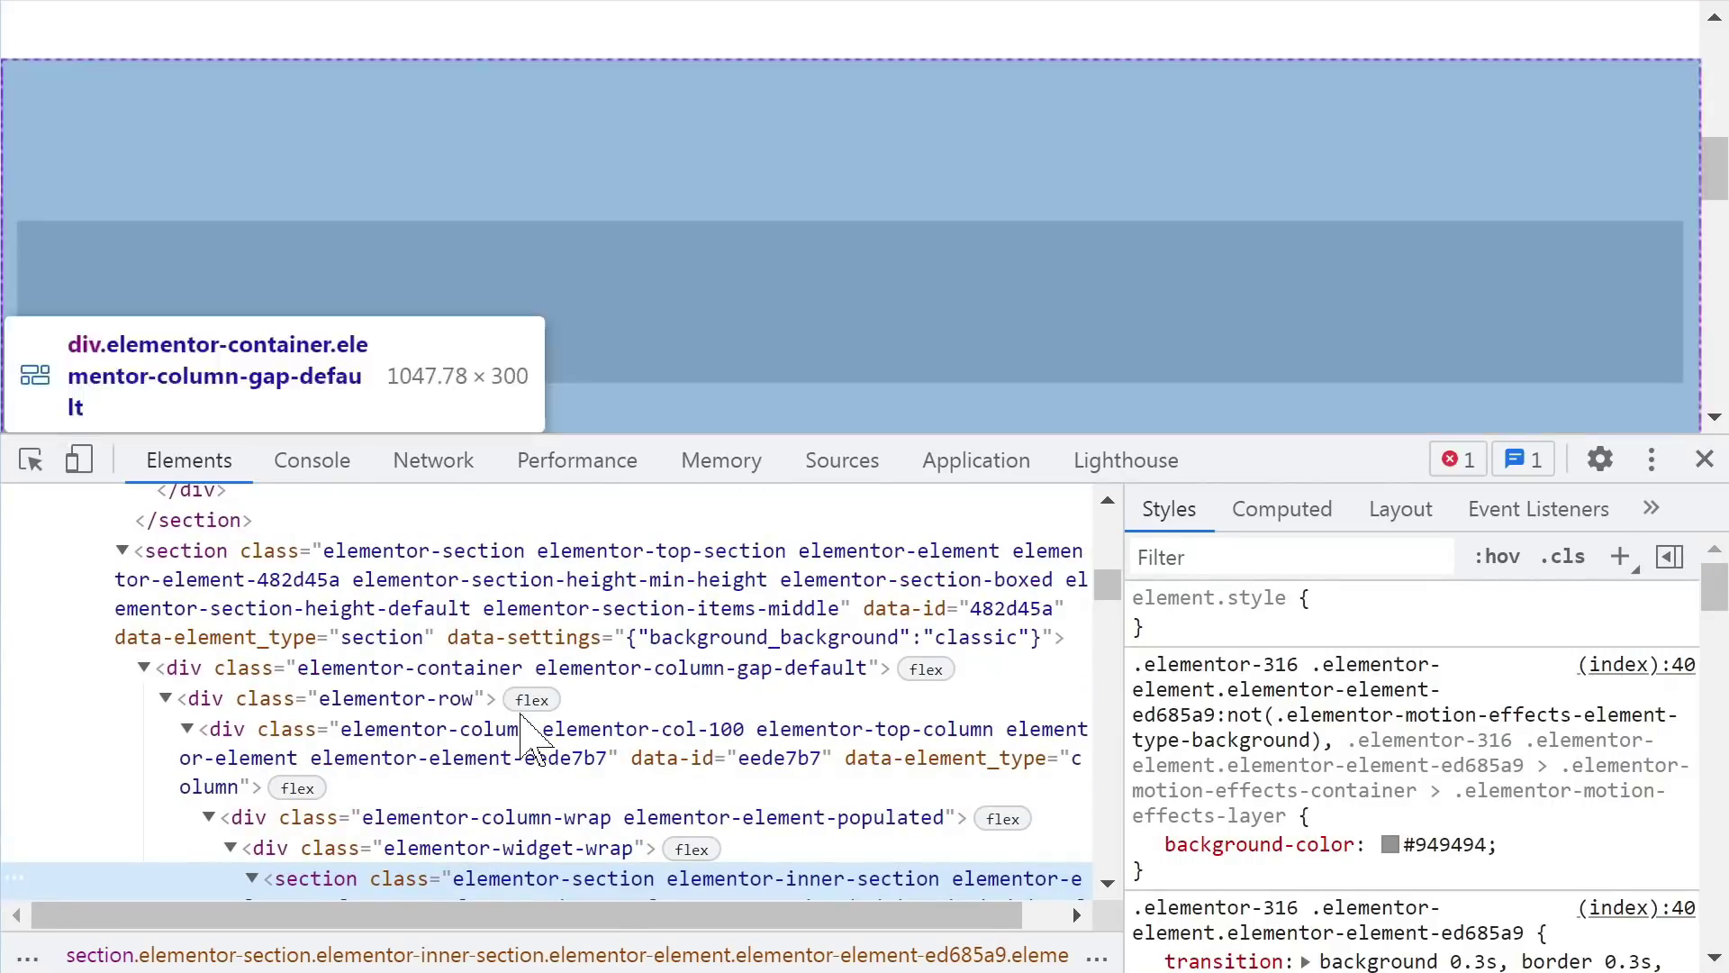
scroll(520, 766, "down", 2)
scroll(527, 810, "down", 2)
scroll(521, 811, "down", 2)
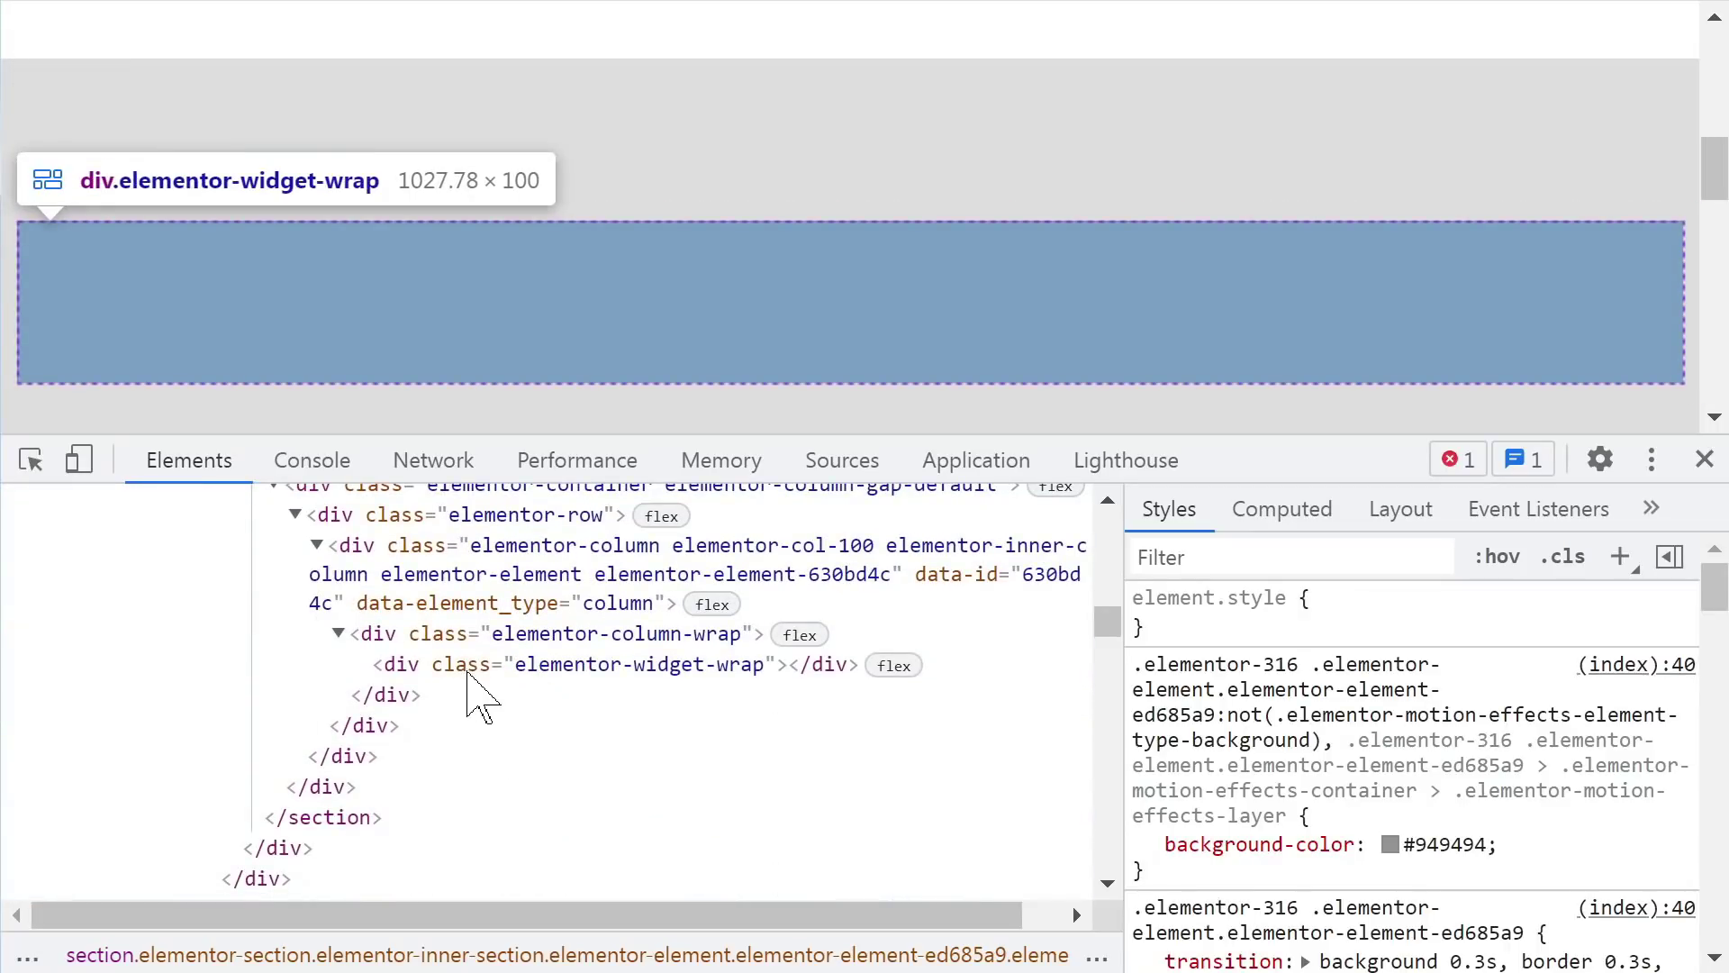
scroll(478, 694, "up", 2)
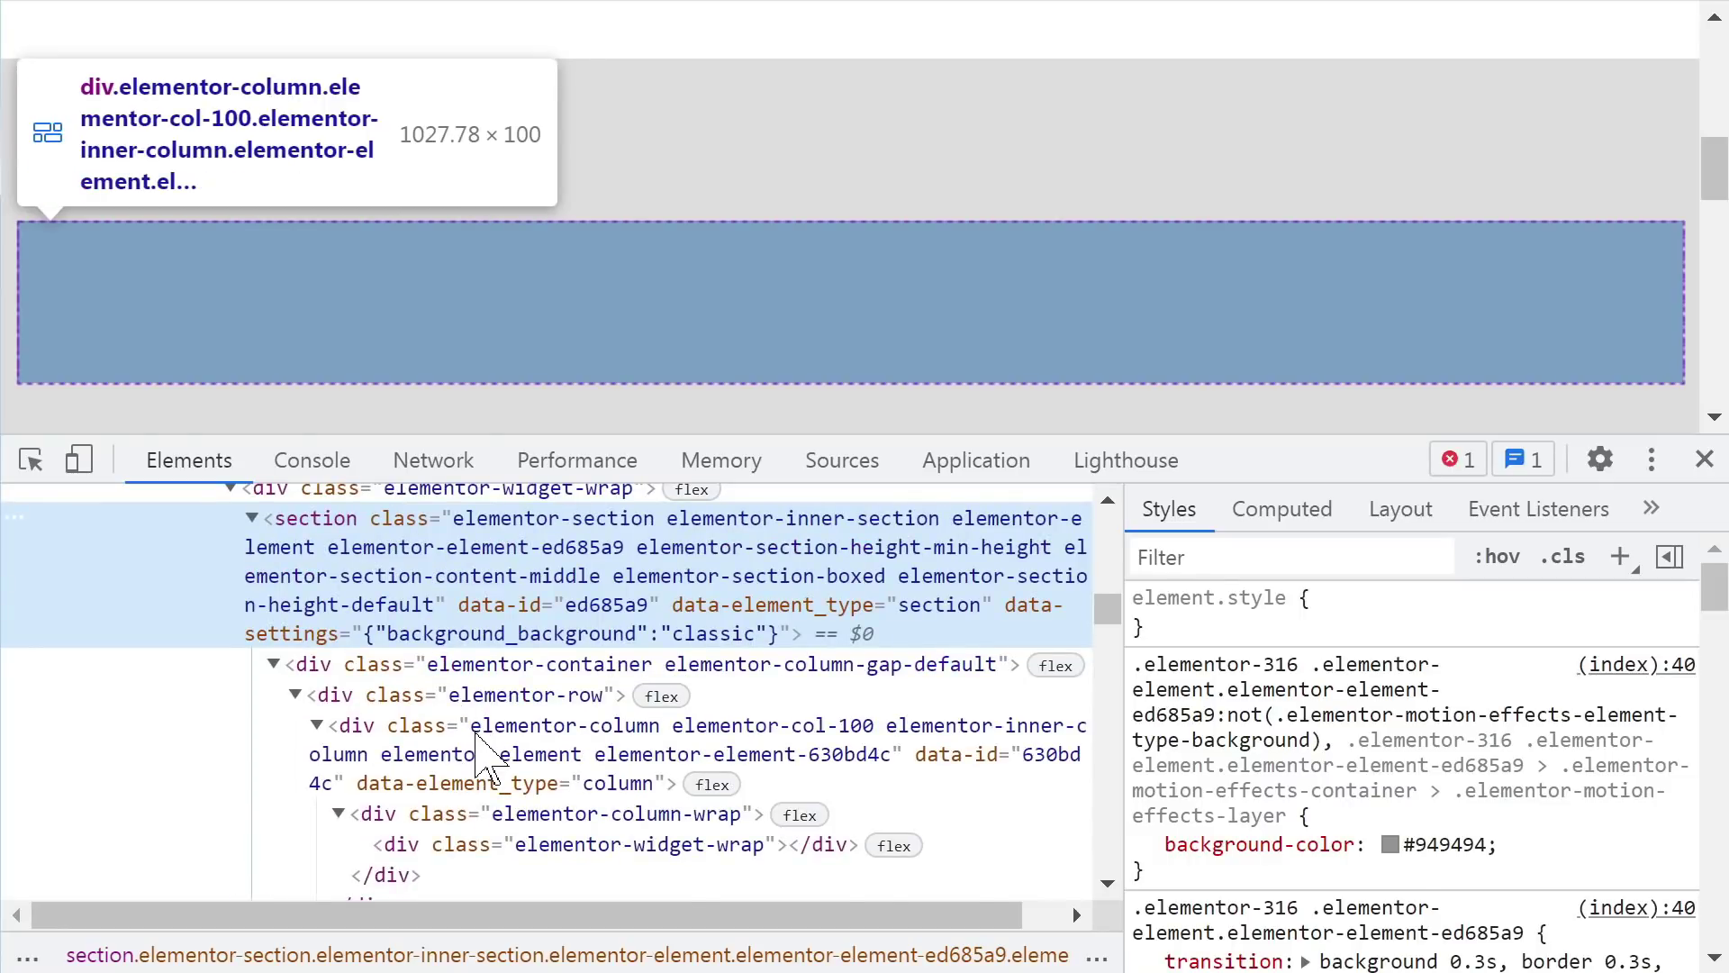
scroll(545, 761, "down", 2)
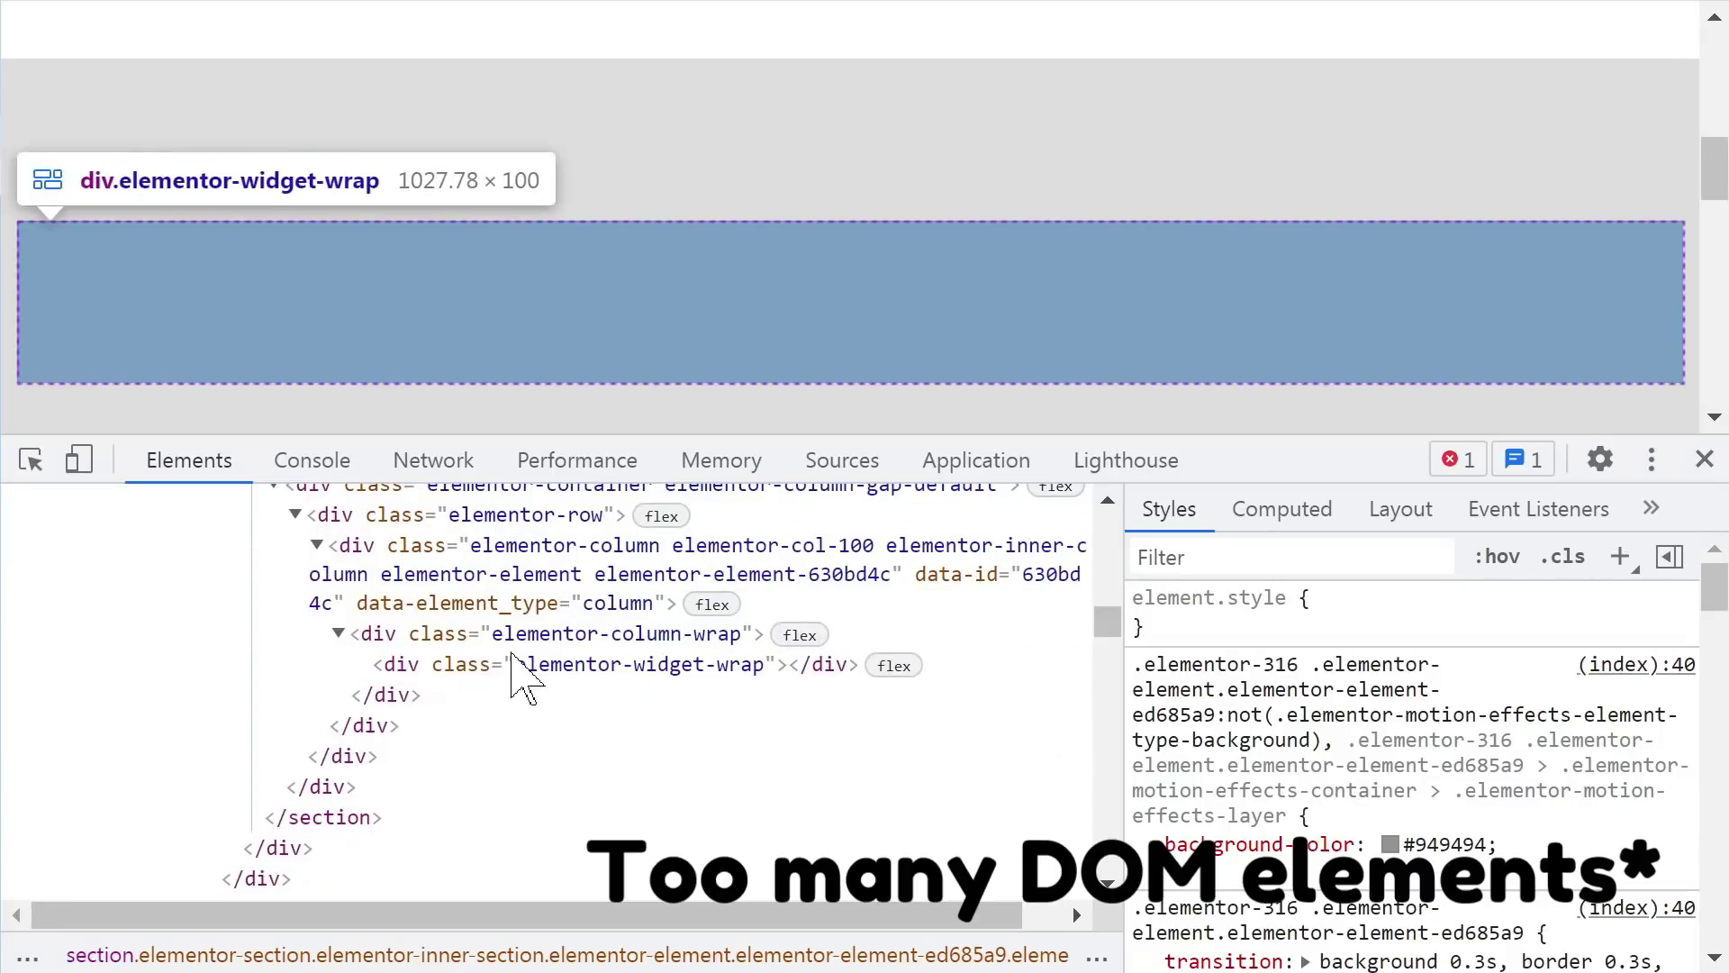
scroll(529, 717, "up", 2)
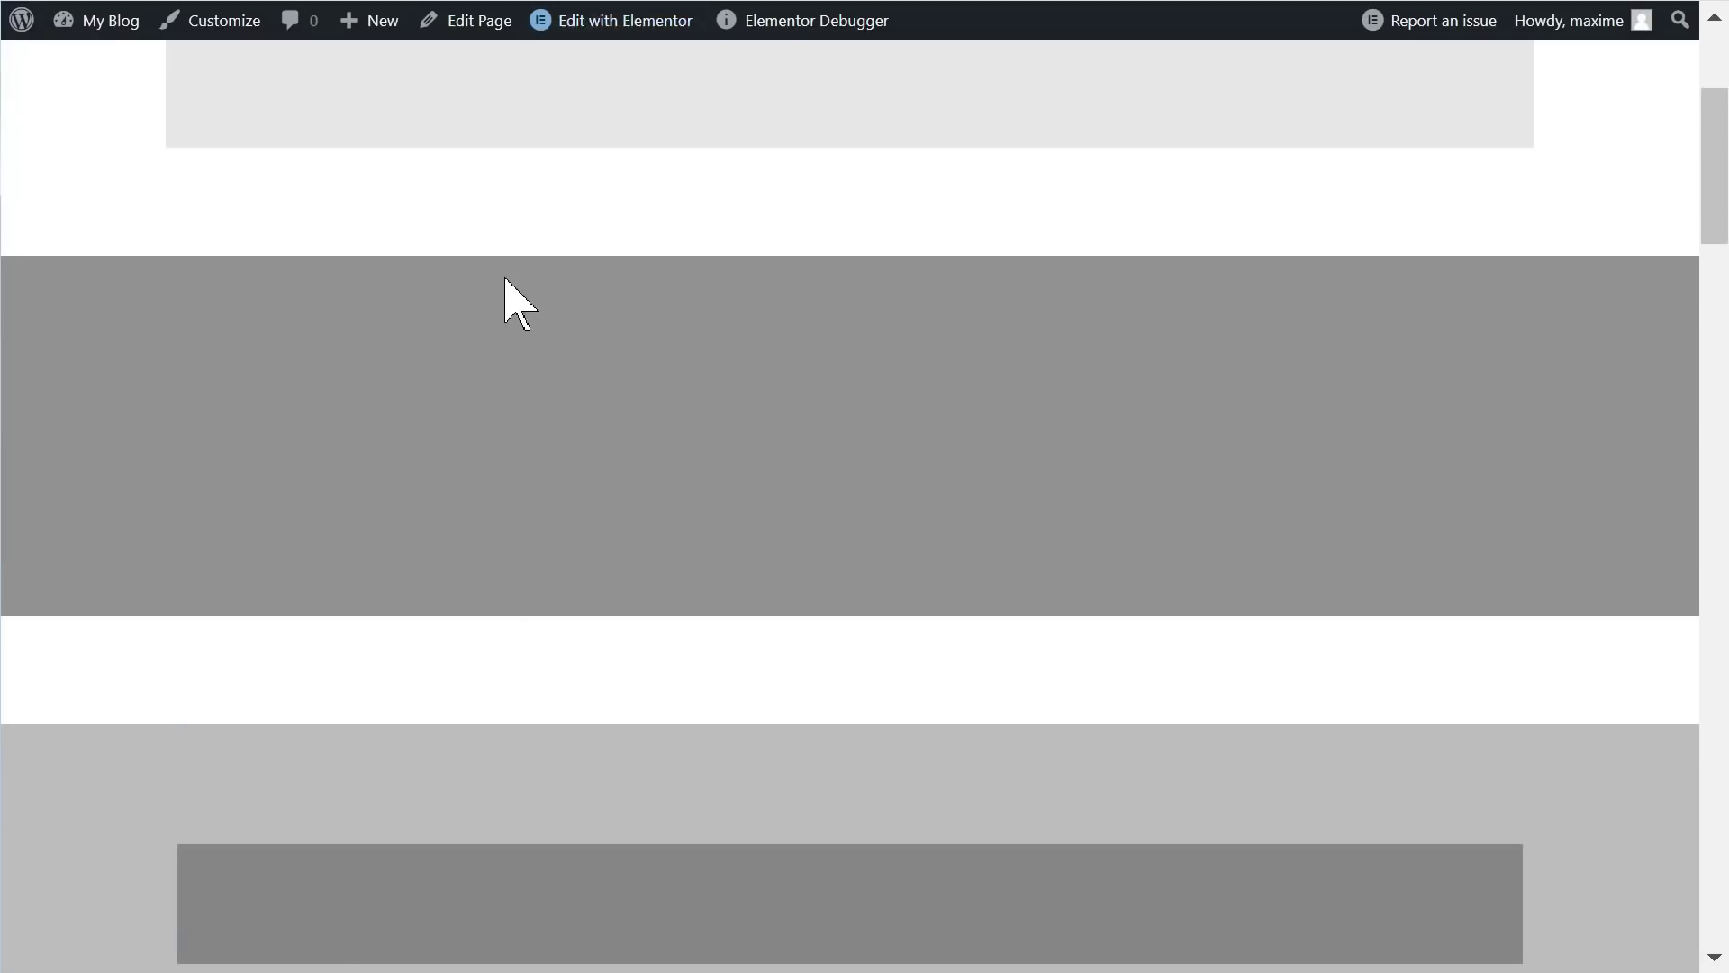
Step: On the page with the newer structure, inspect the dark gray empty section and expand its section element with all nested elements
scroll(301, 281, "up", 4)
scroll(342, 469, "down", 2)
scroll(471, 270, "up", 2)
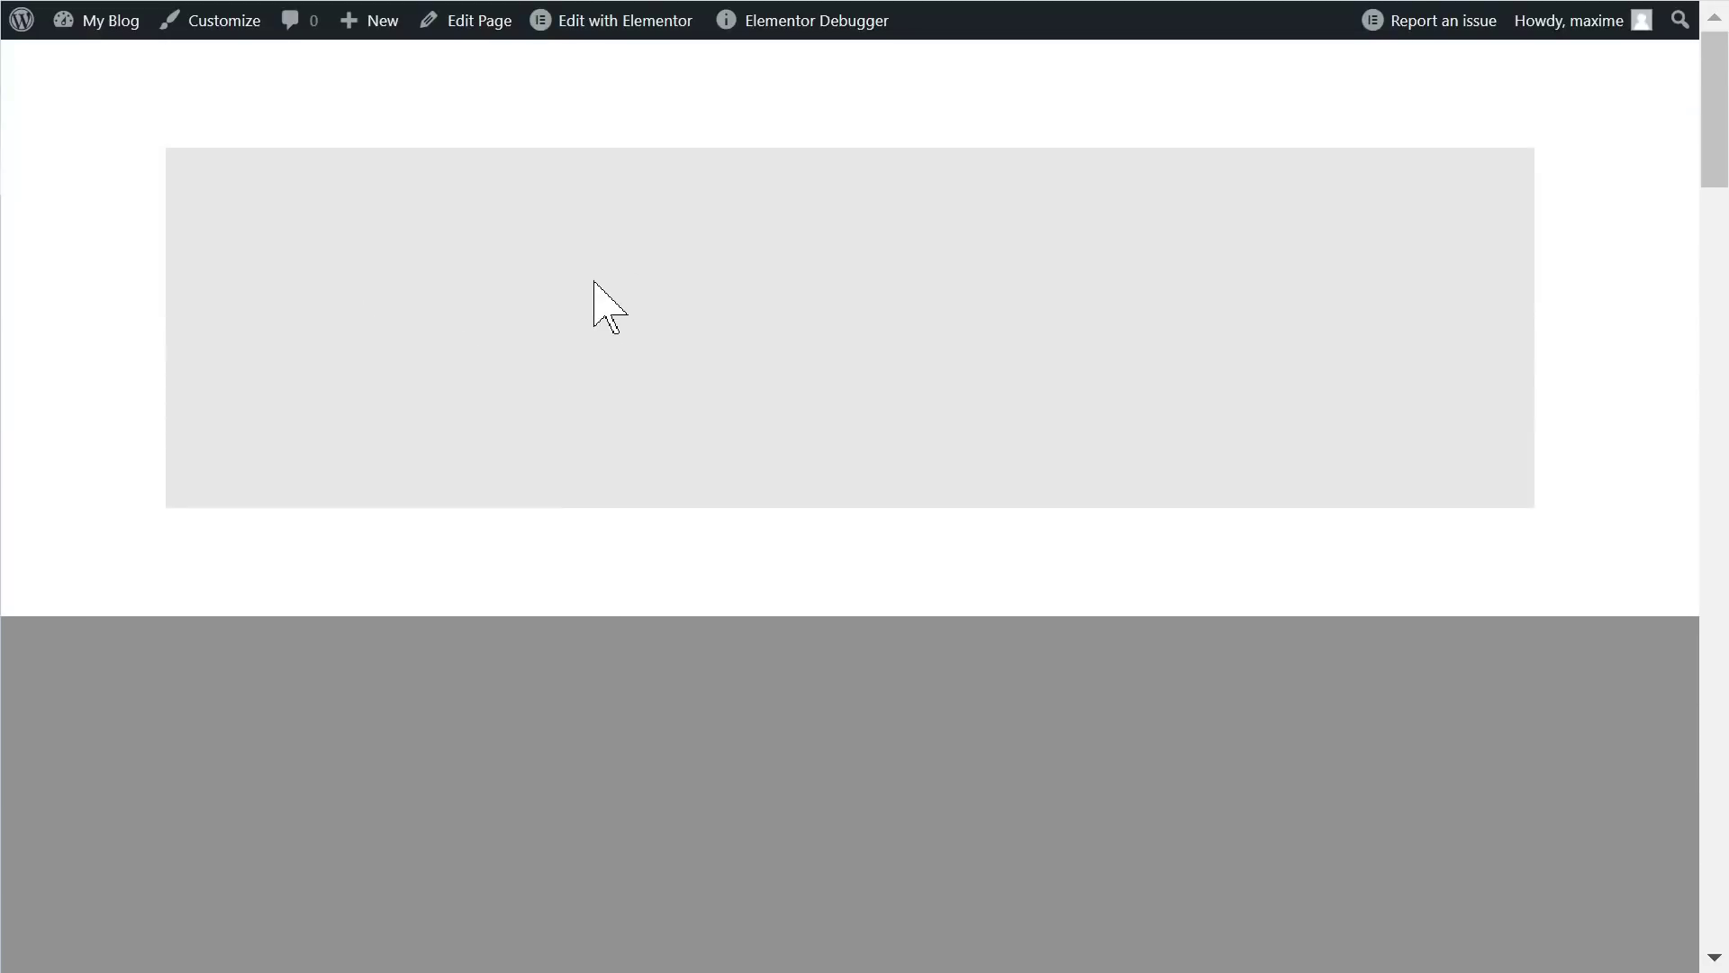
scroll(570, 281, "down", 6)
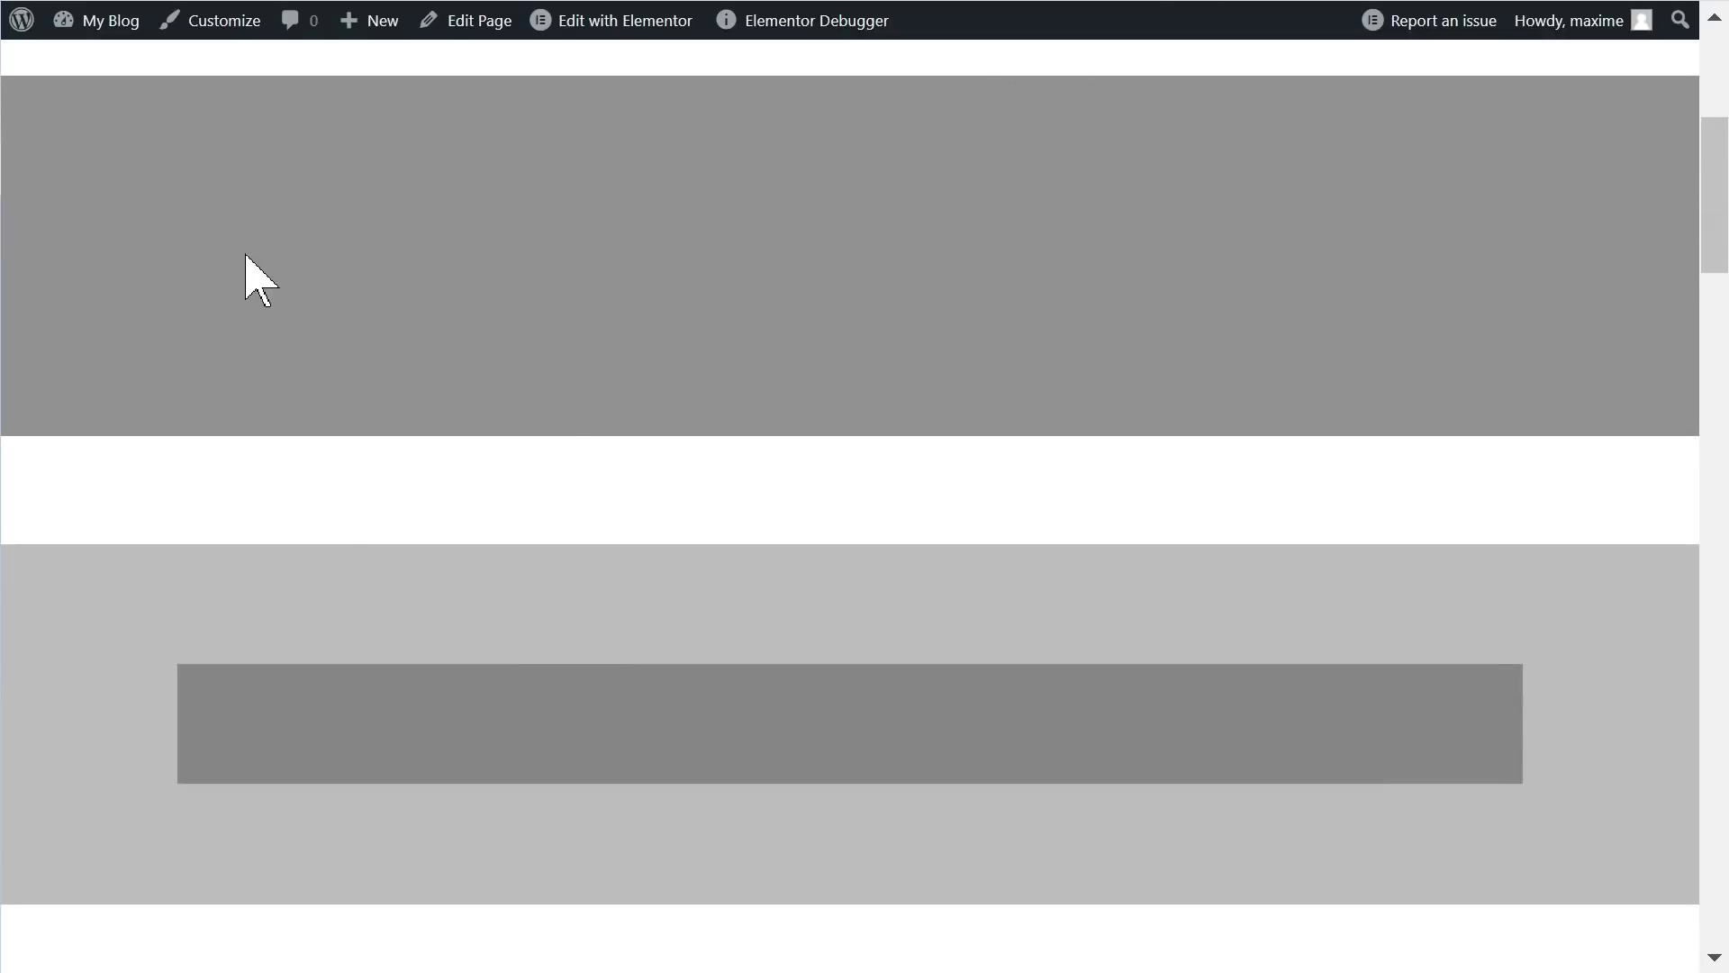
right_click(280, 209)
left_click(430, 786)
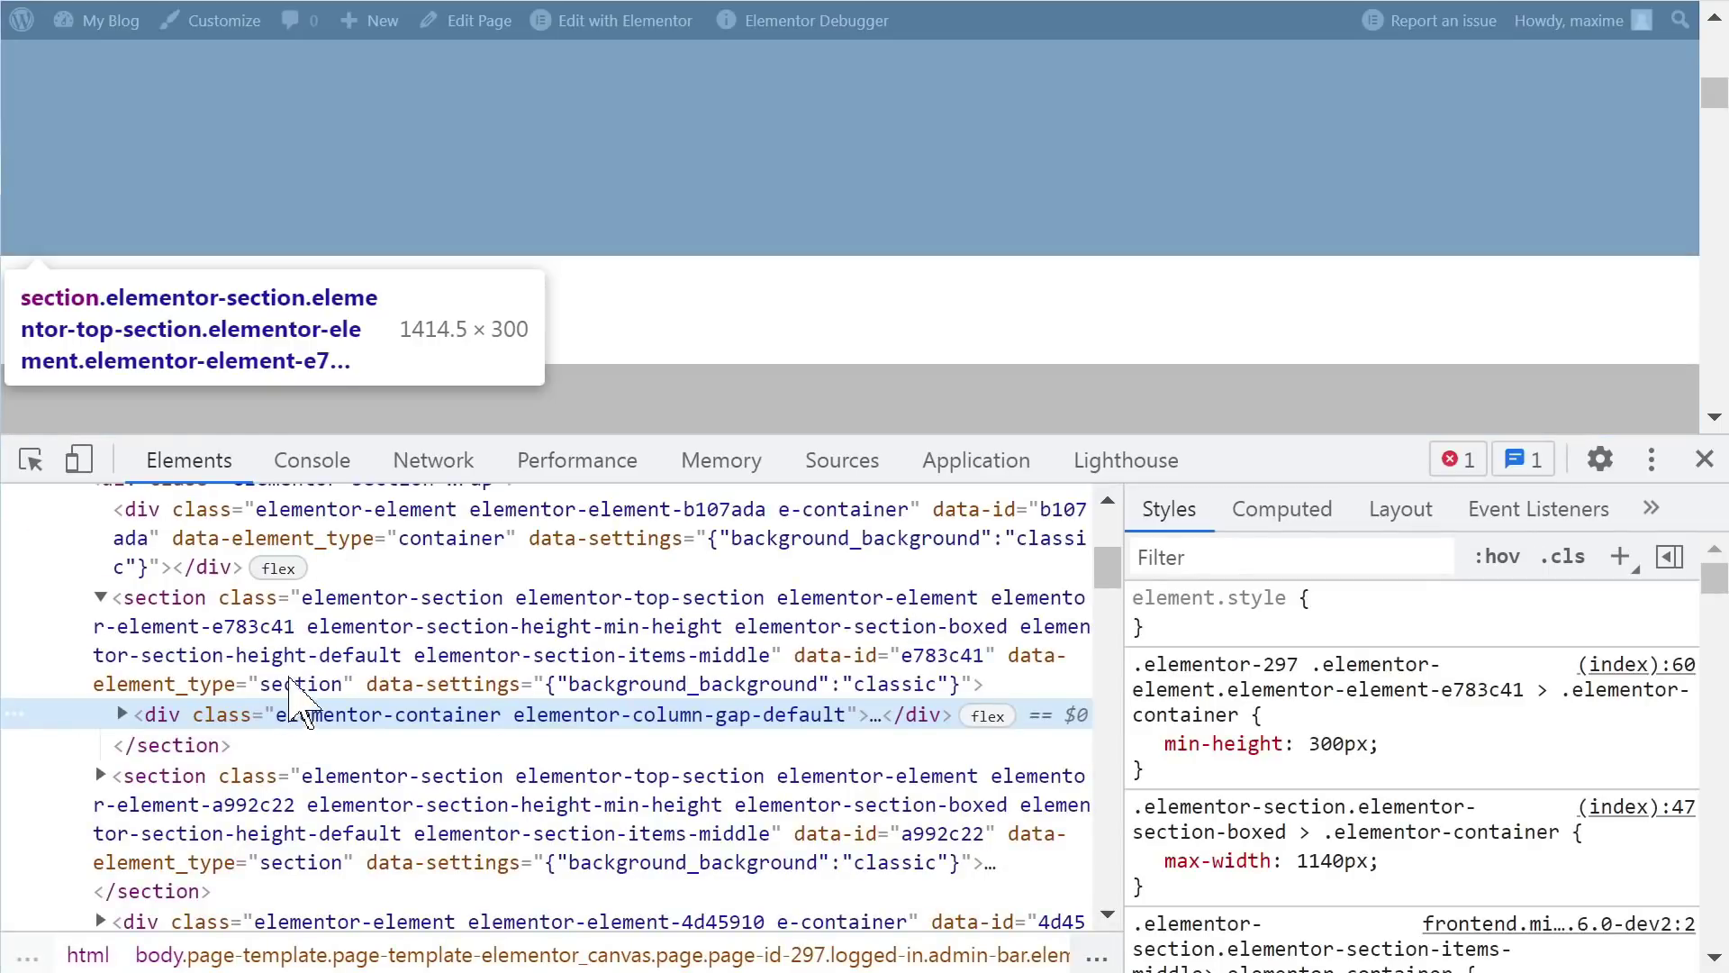
left_click(281, 634)
right_click(281, 635)
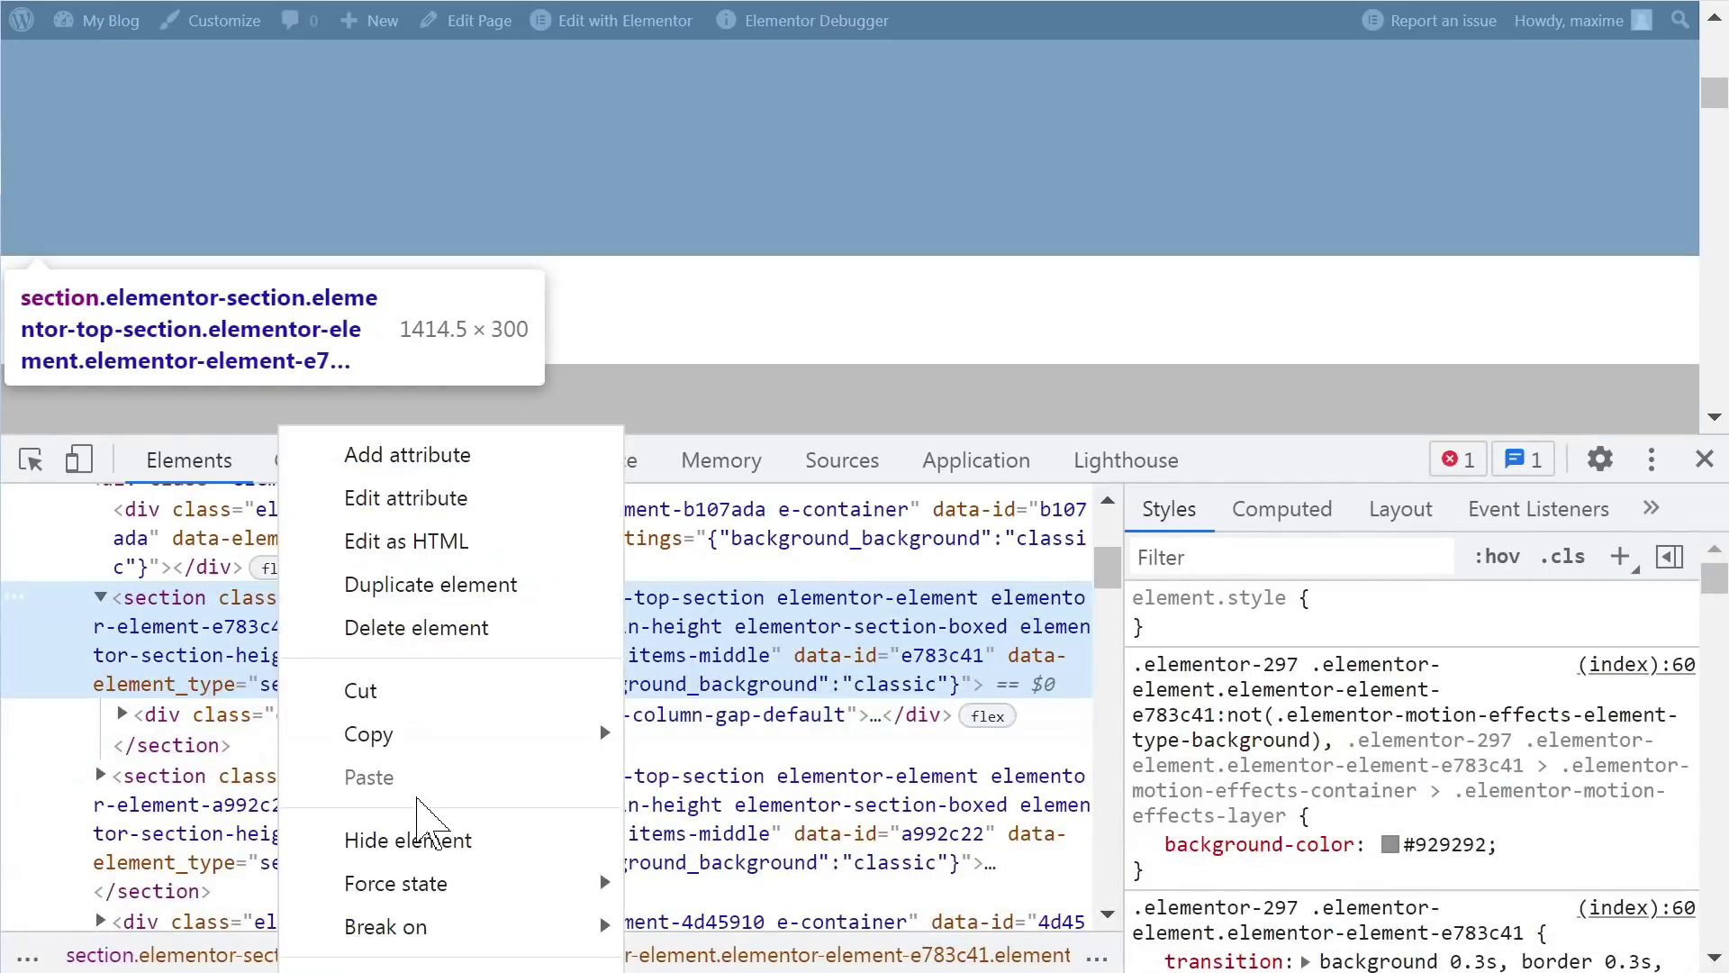
left_click(491, 961)
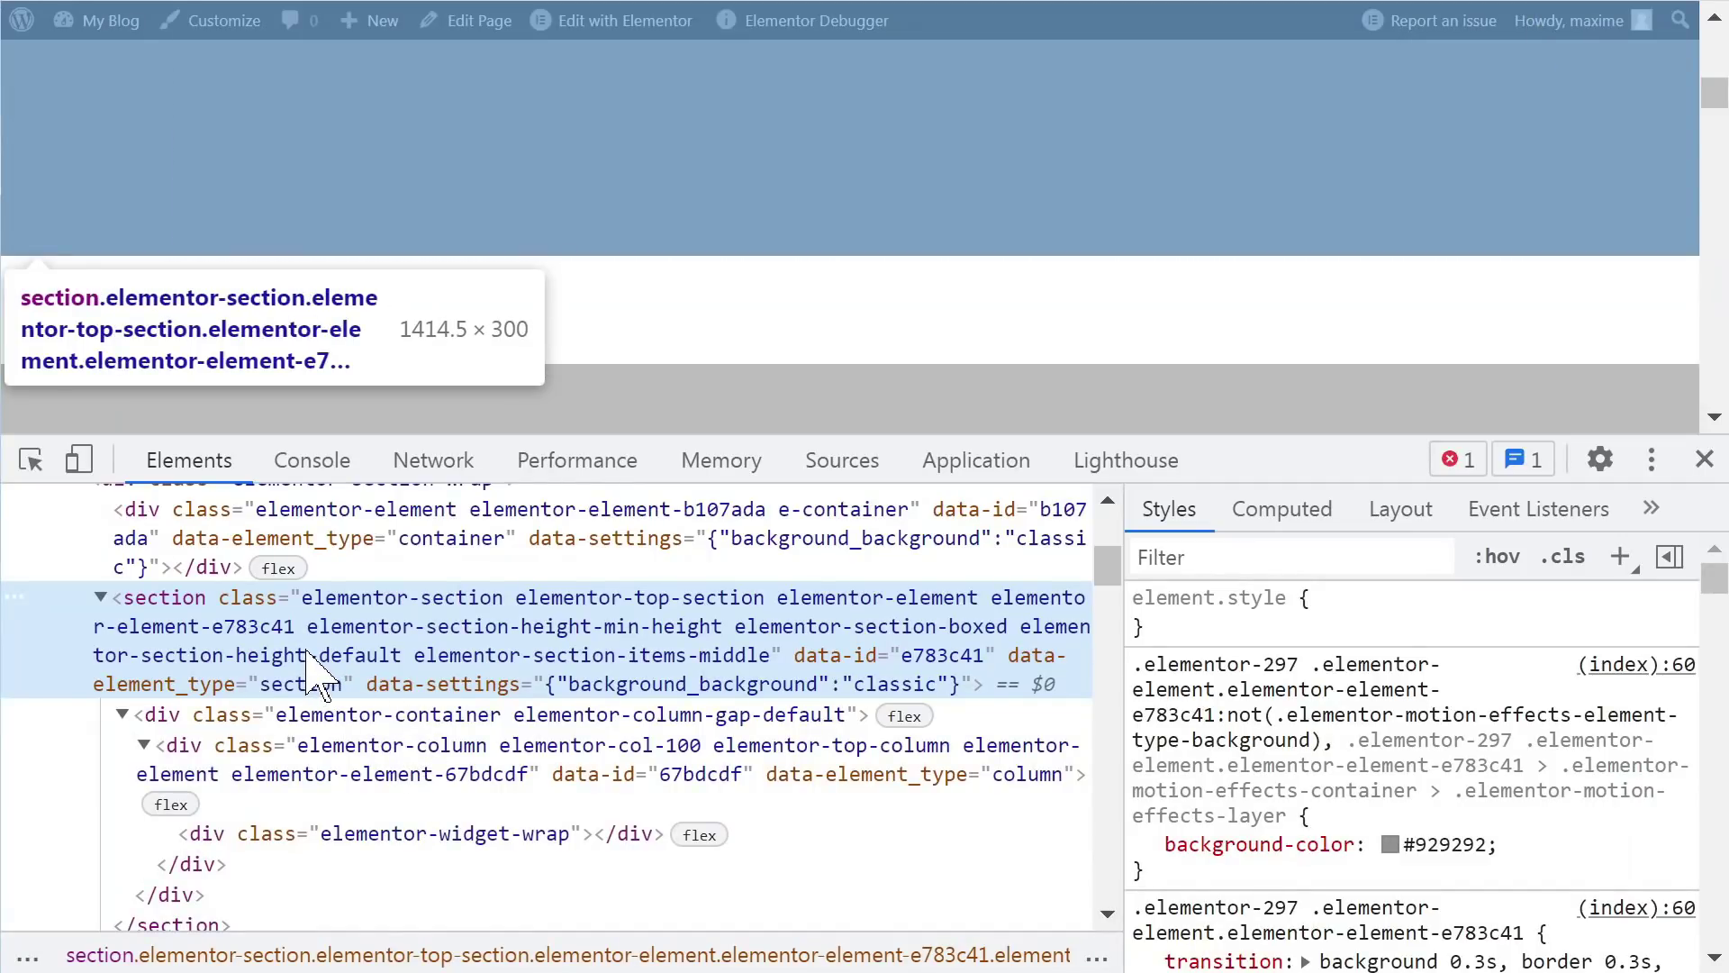
Step: Examine the dark gray section's nested elementor-container and elementor-column, and select the innermost elementor-widget-wrap
scroll(310, 671, "down", 2)
scroll(280, 648, "up", 2)
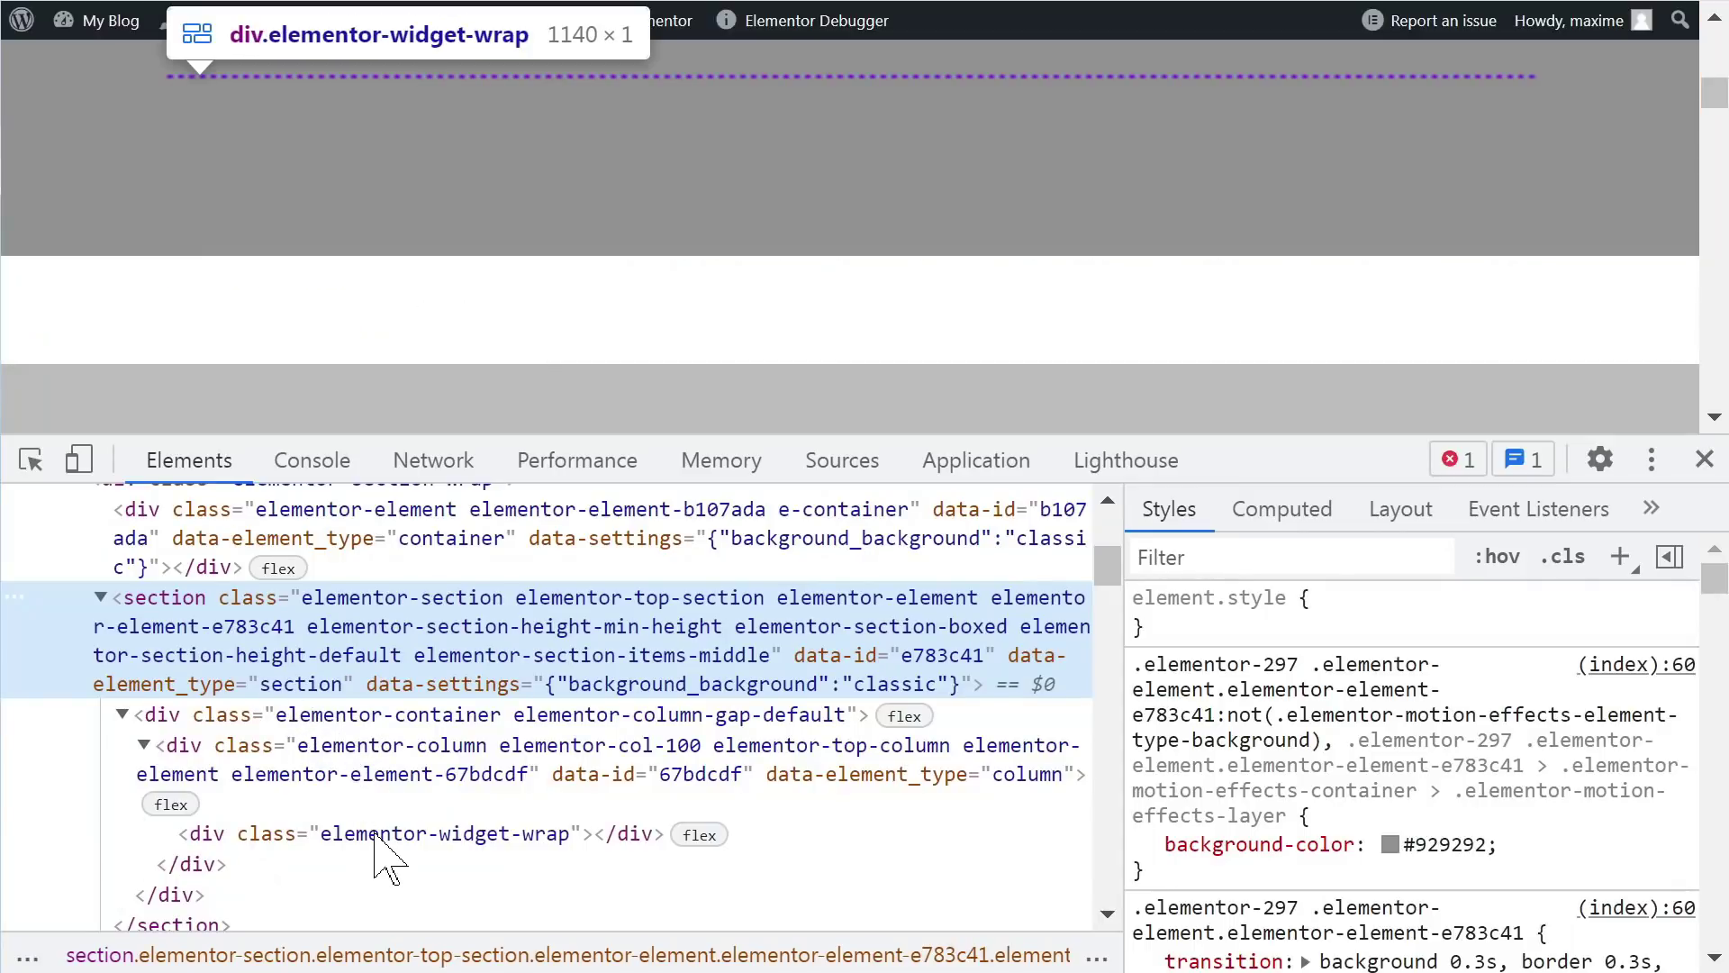
left_click(596, 852)
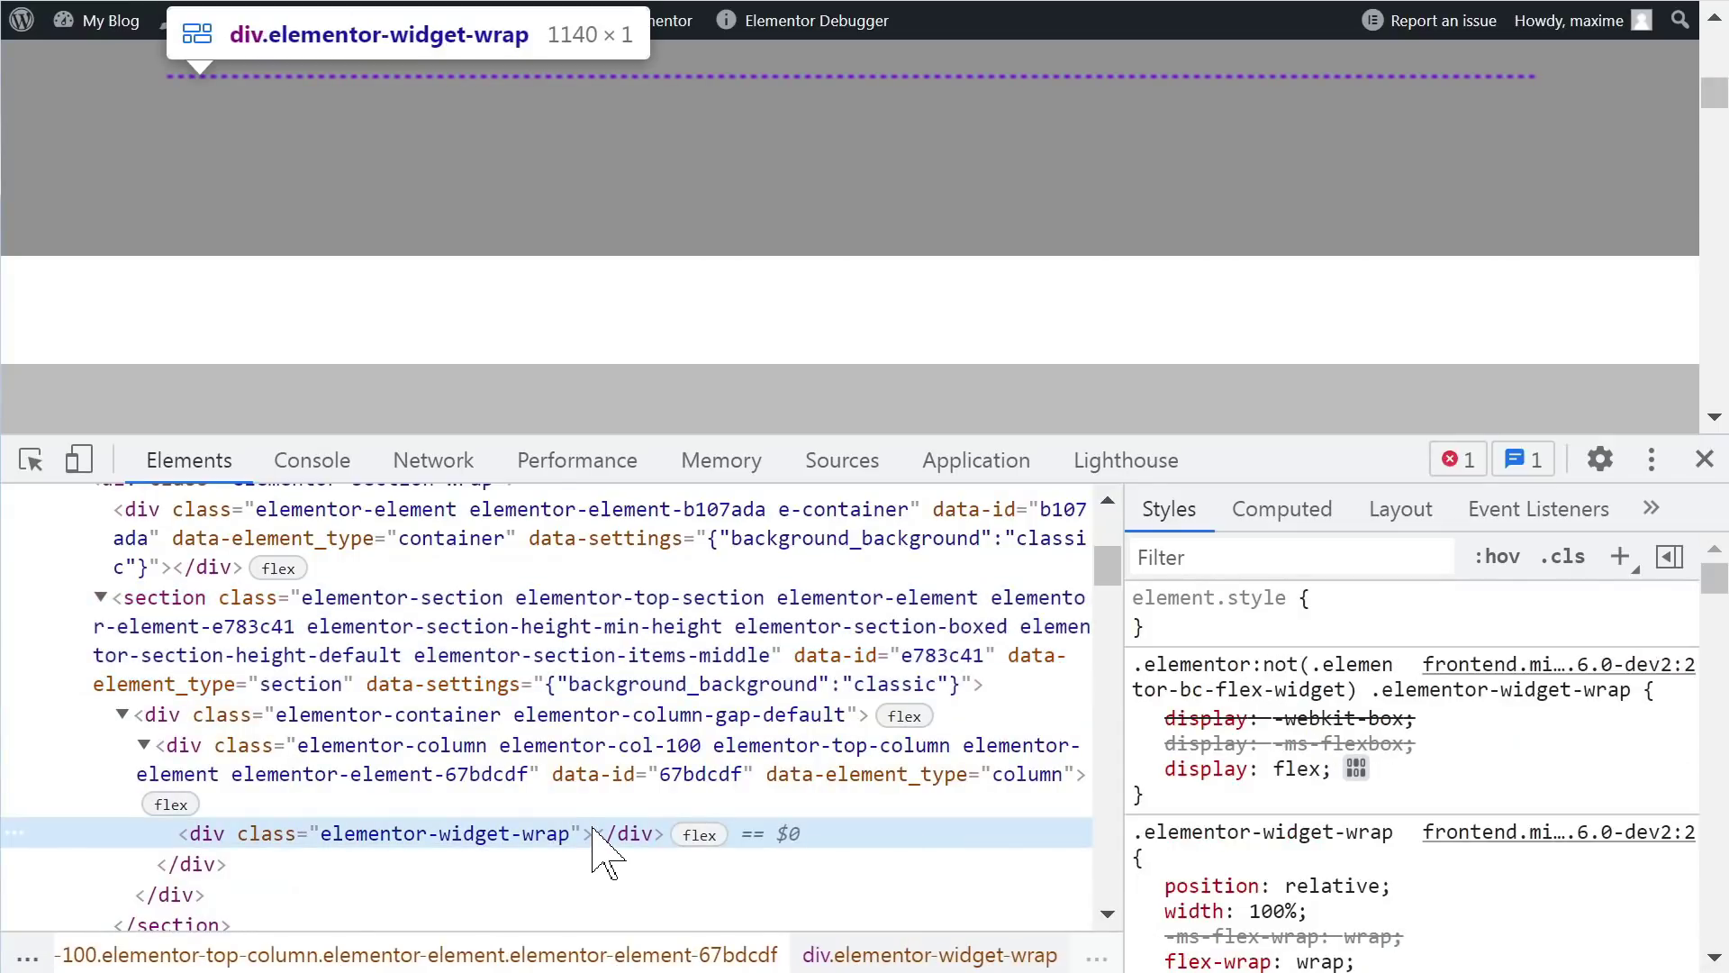
Step: Select the section element of the light gray section containing an inner section and expand all its nested elements
scroll(540, 842, "down", 4)
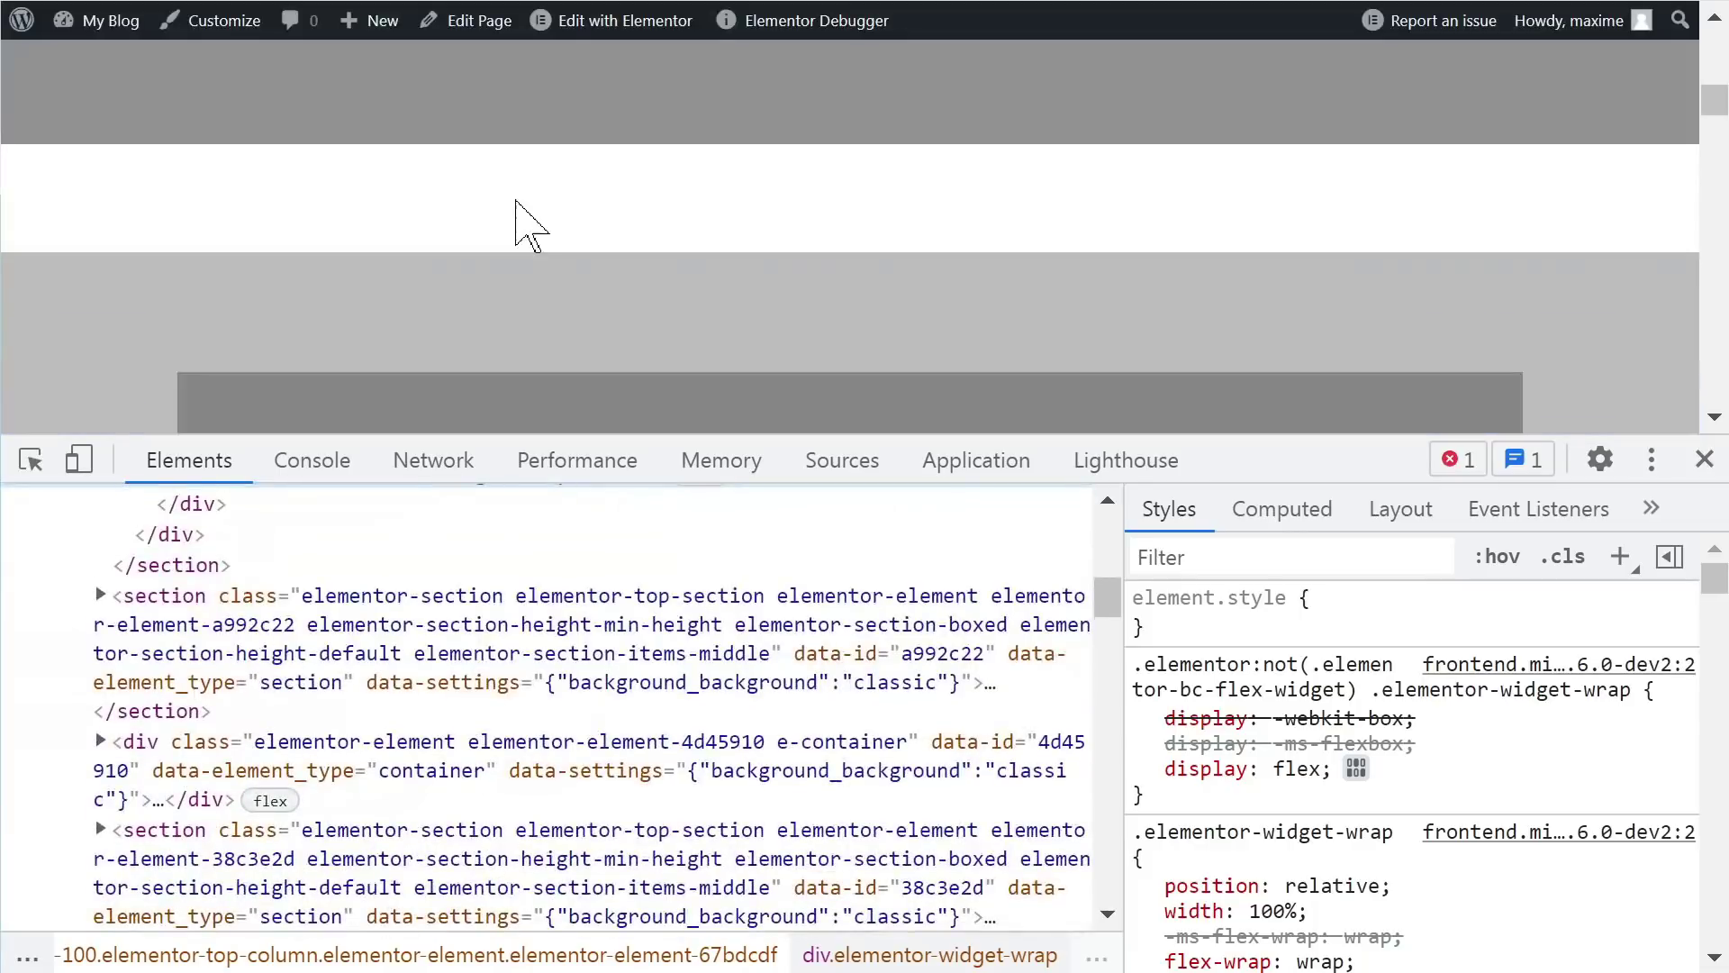
scroll(515, 200, "down", 3)
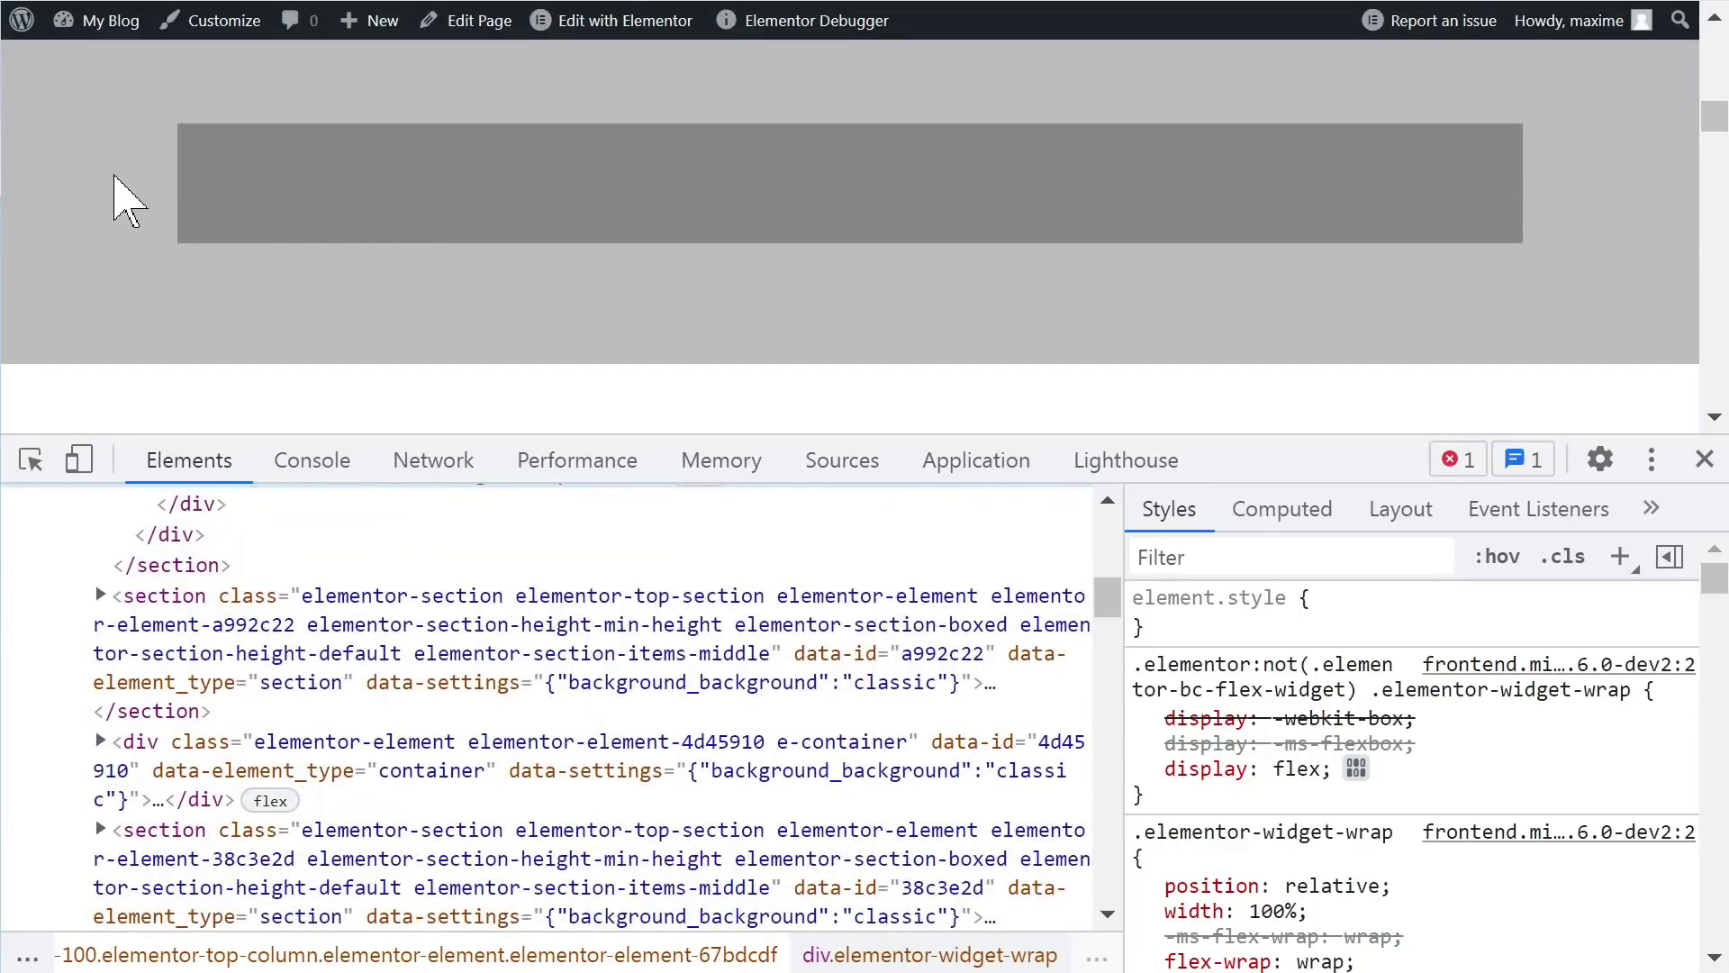
left_click(326, 628)
right_click(326, 626)
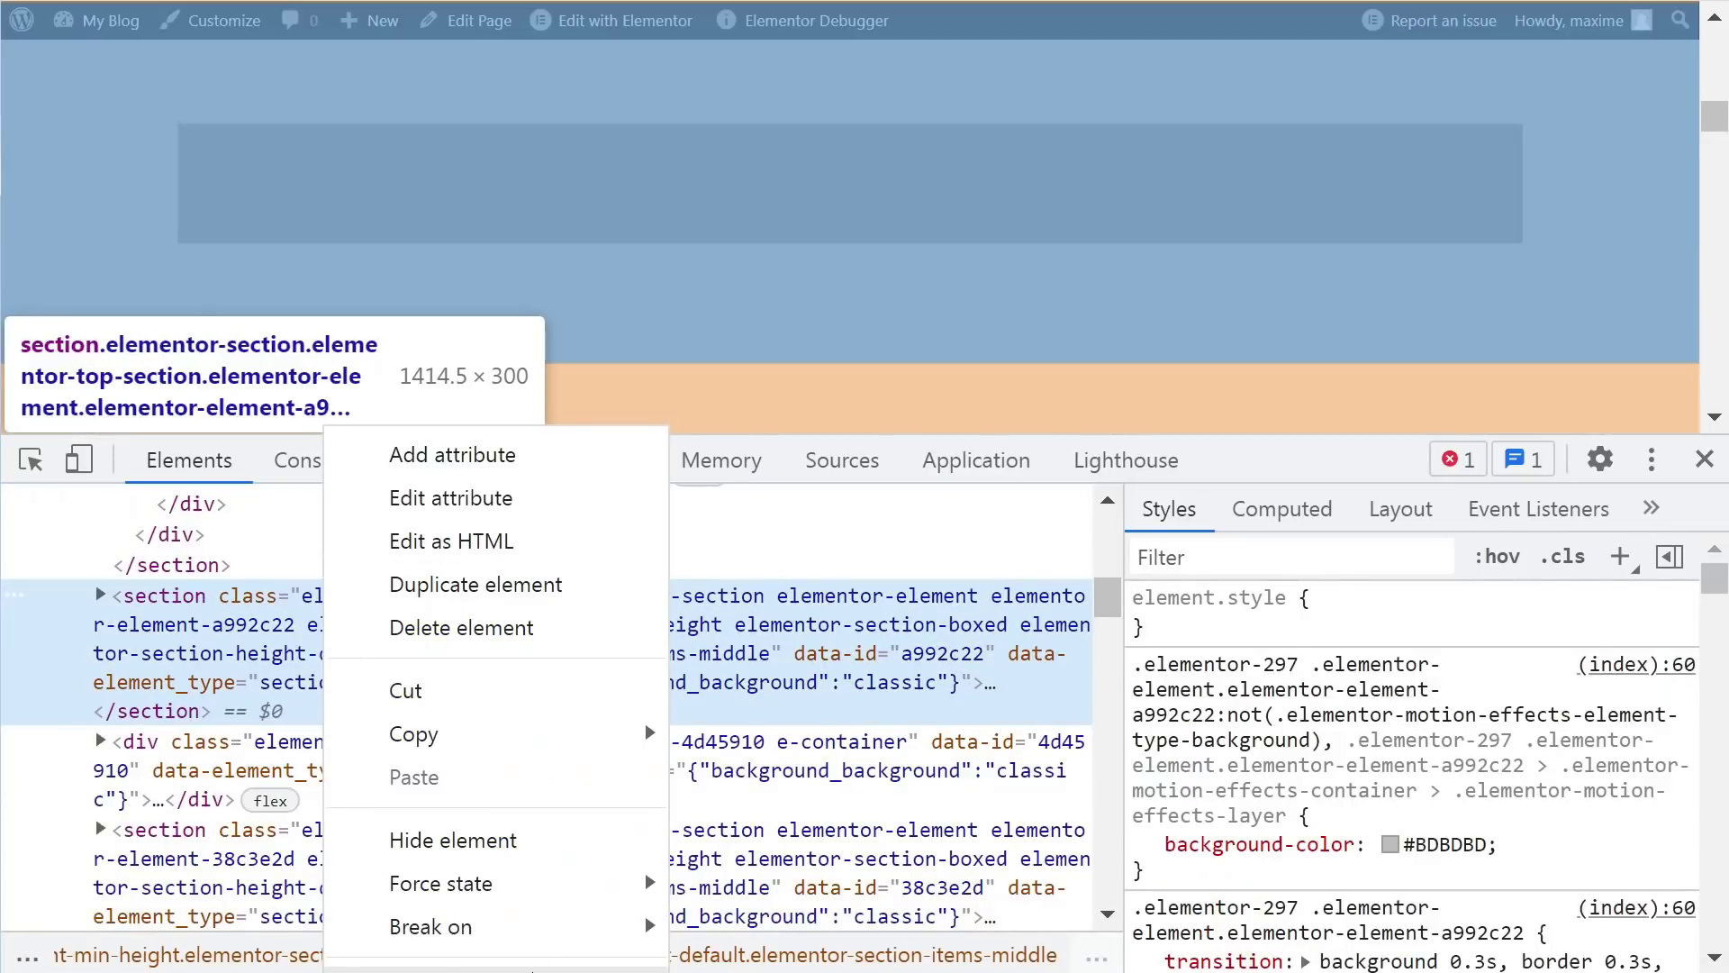
left_click(532, 969)
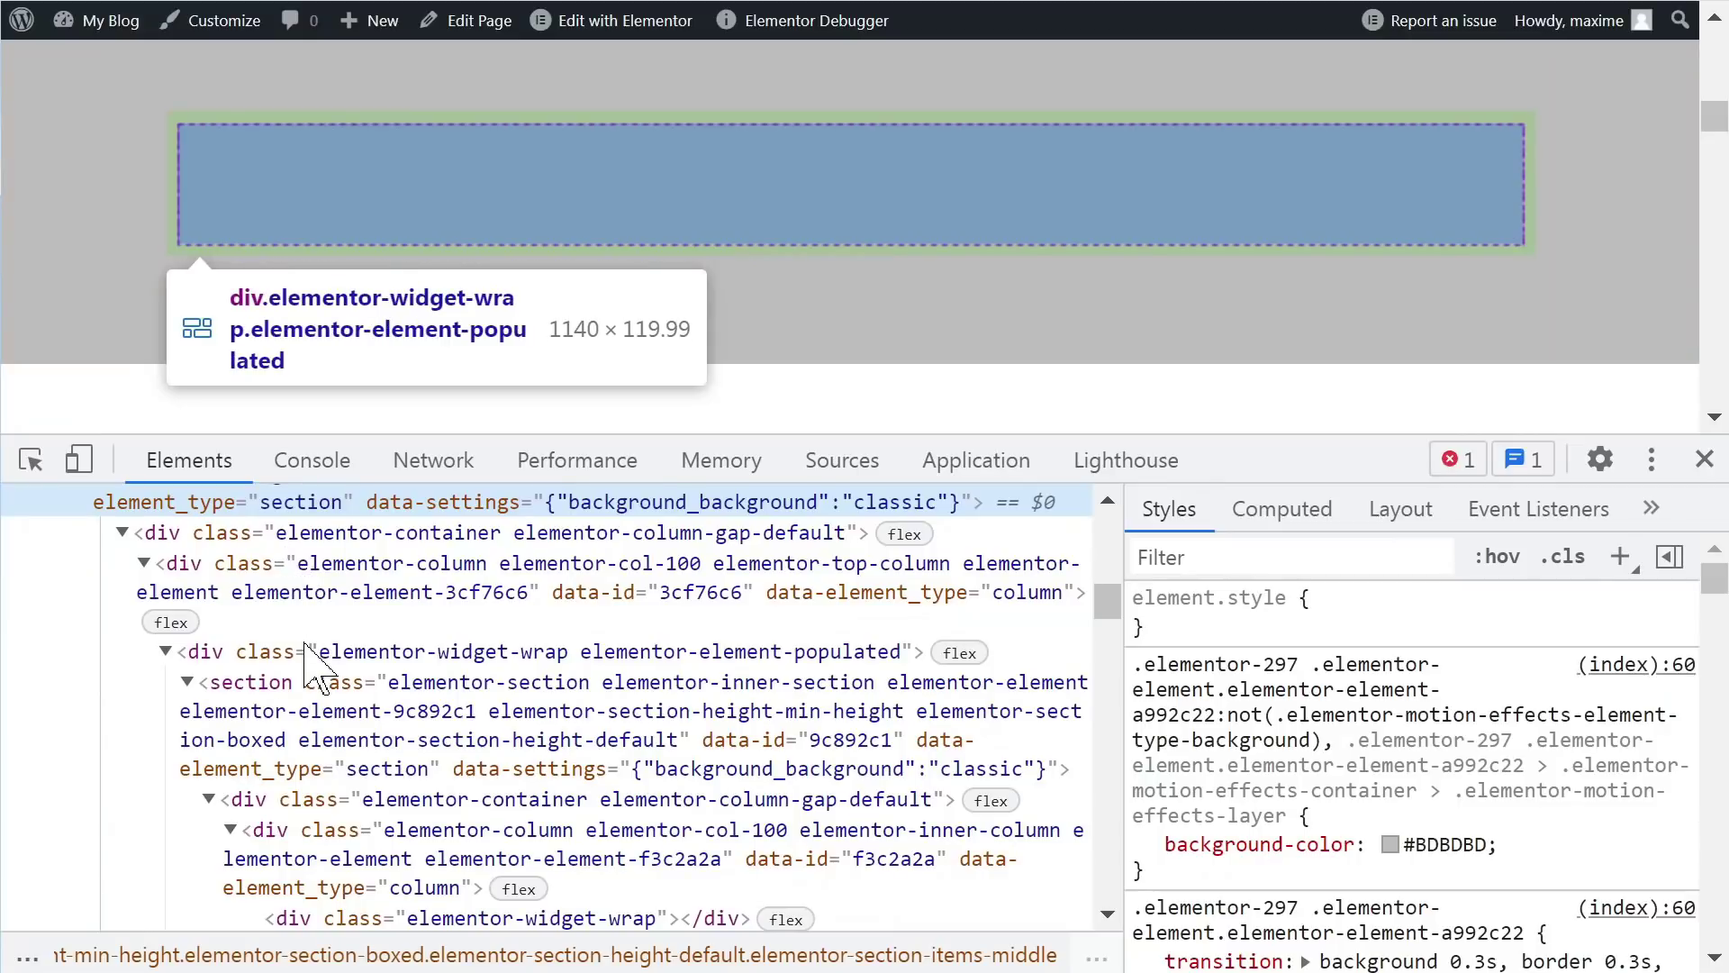
Step: Select the inner section element and examine its nested wrappers together with those of the enclosing top section
left_click(324, 730)
scroll(328, 739, "down", 2)
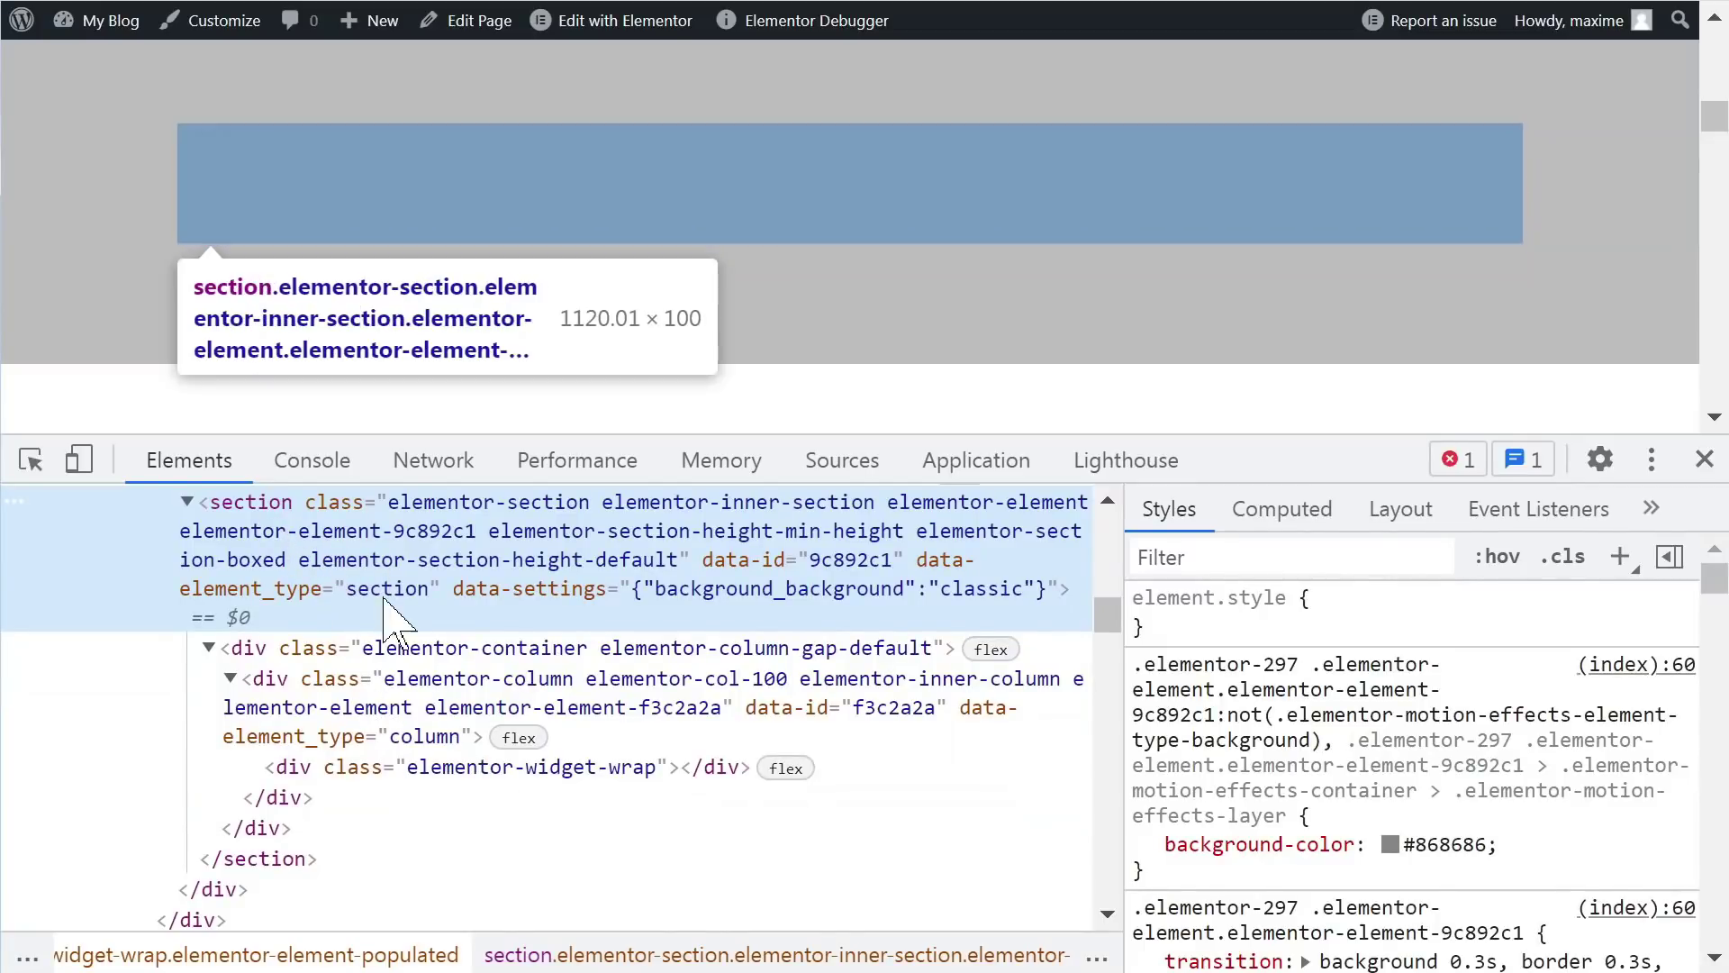
scroll(401, 743, "up", 5)
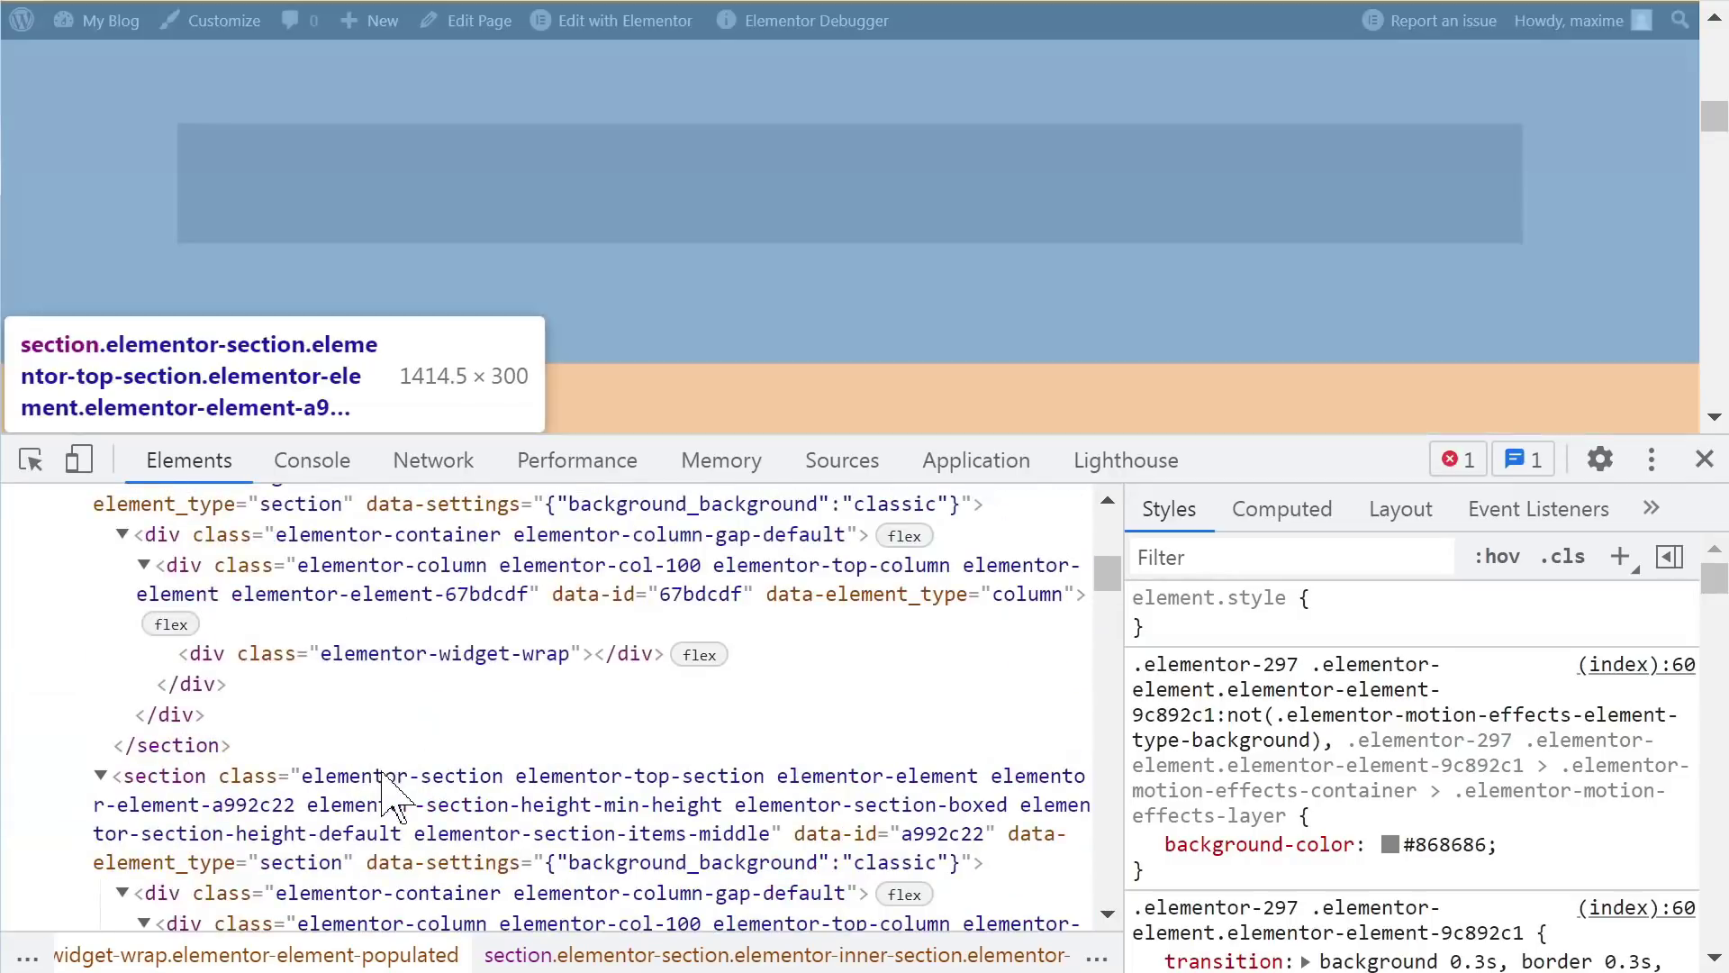
scroll(397, 801, "down", 2)
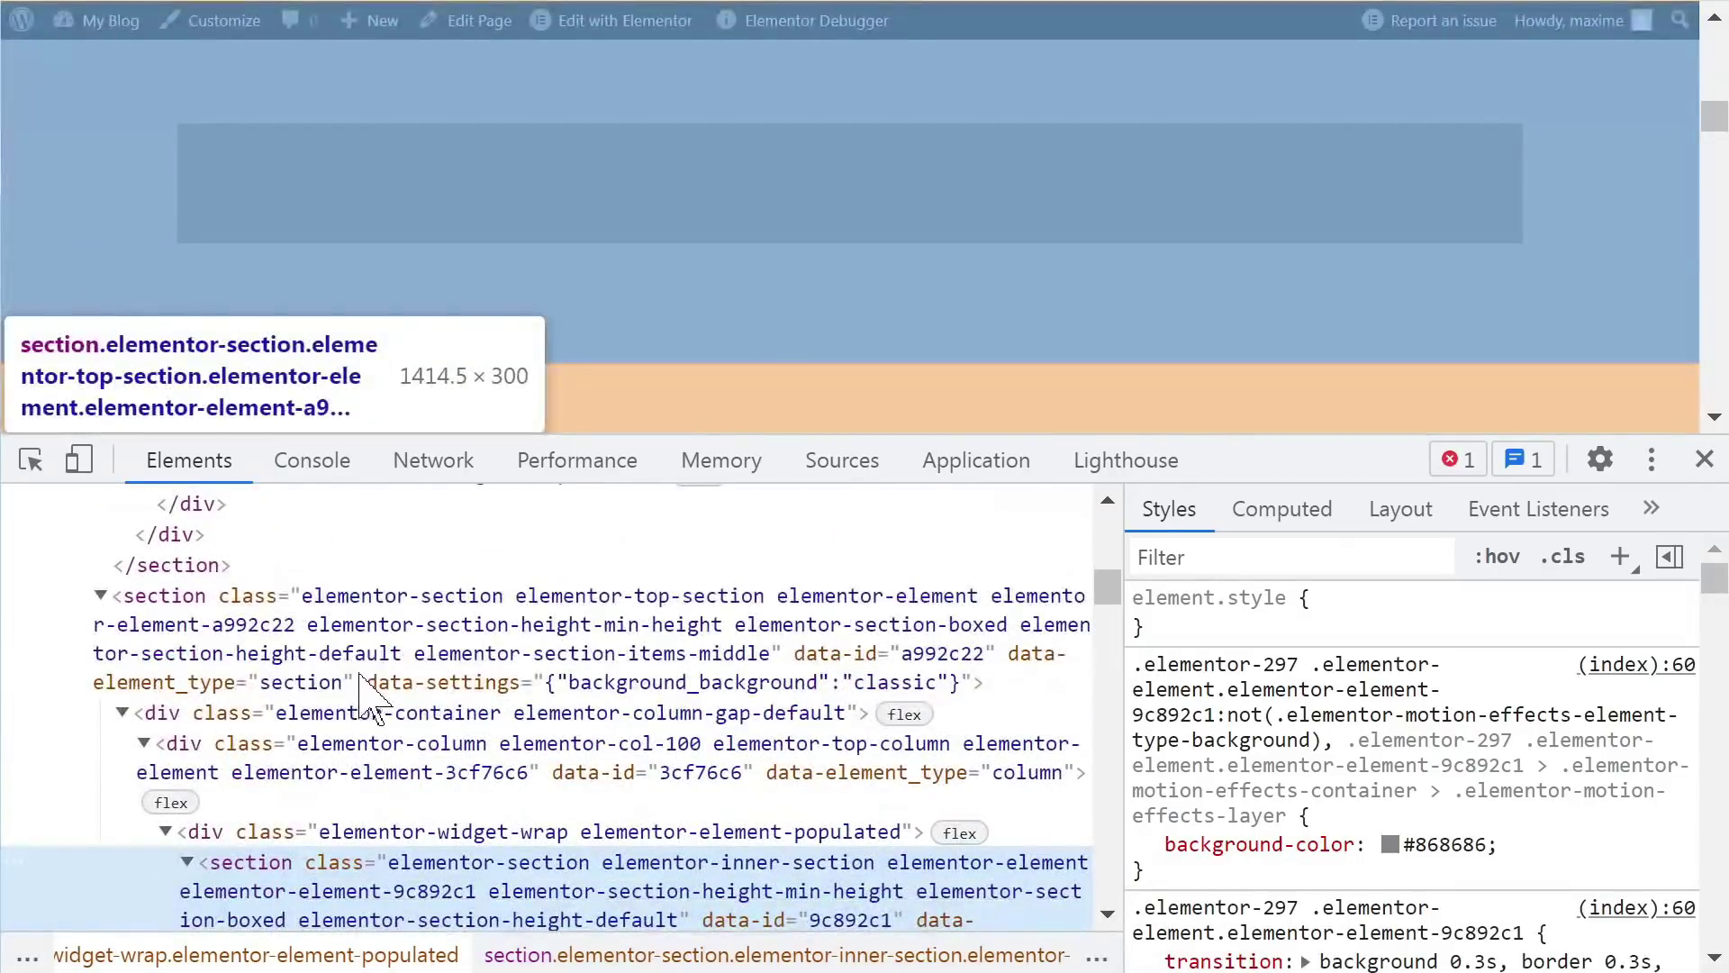
scroll(472, 270, "up", 2)
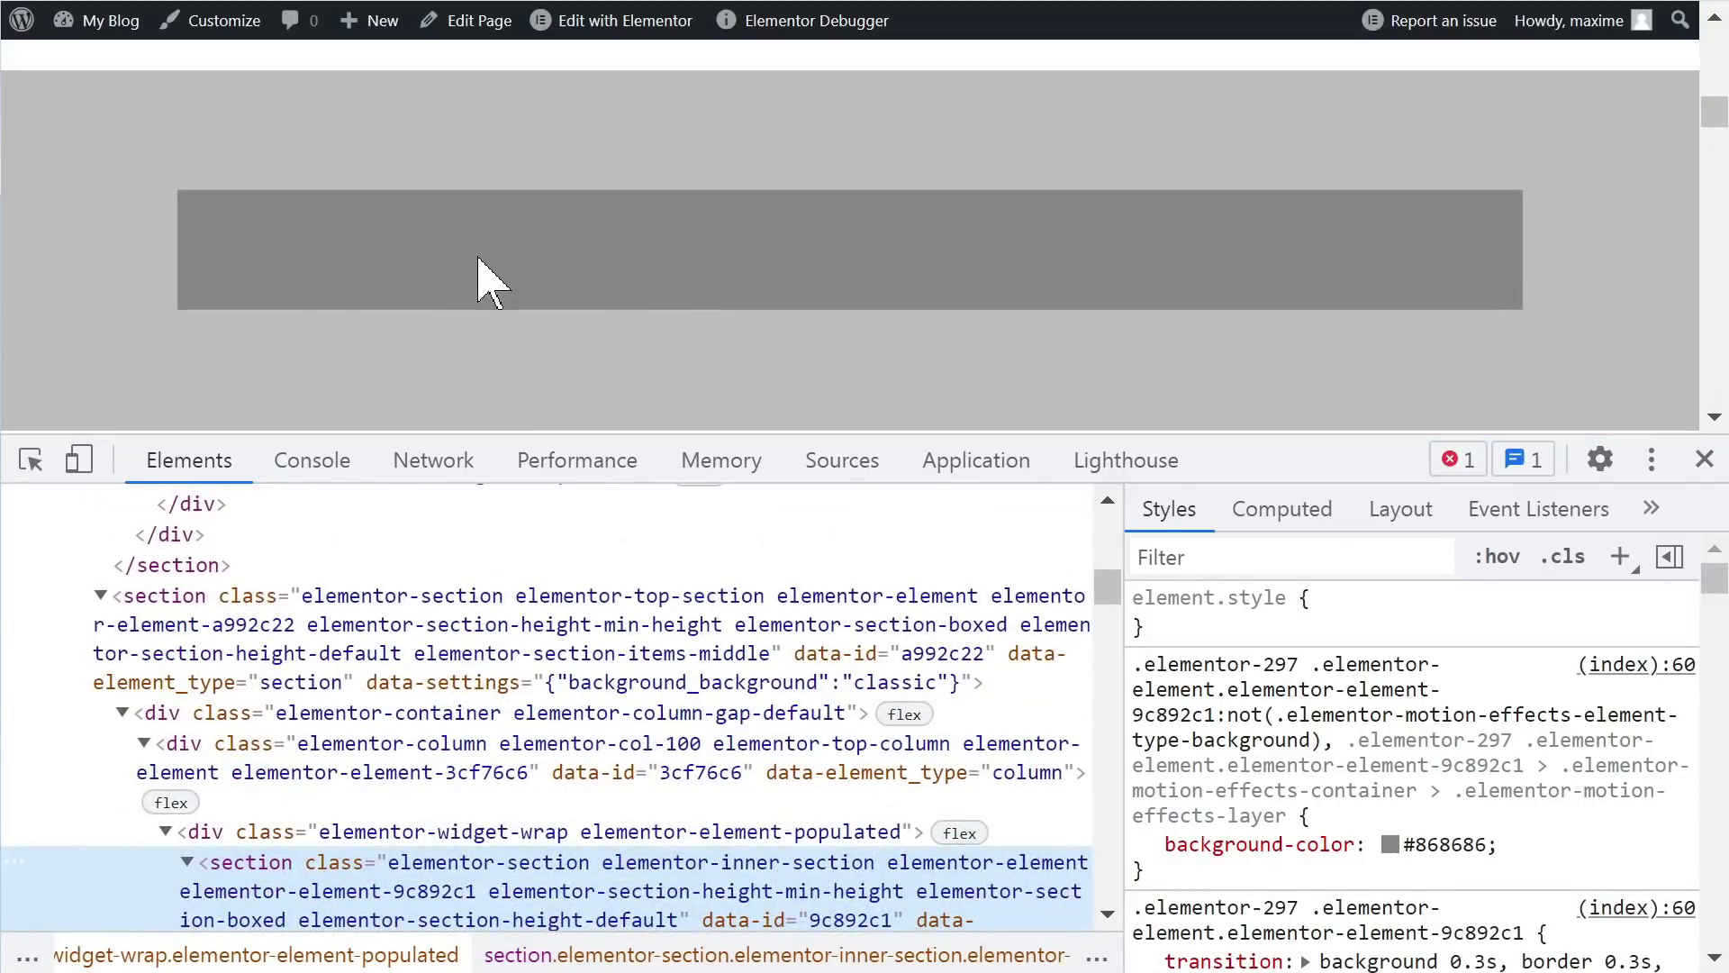
scroll(472, 275, "up", 2)
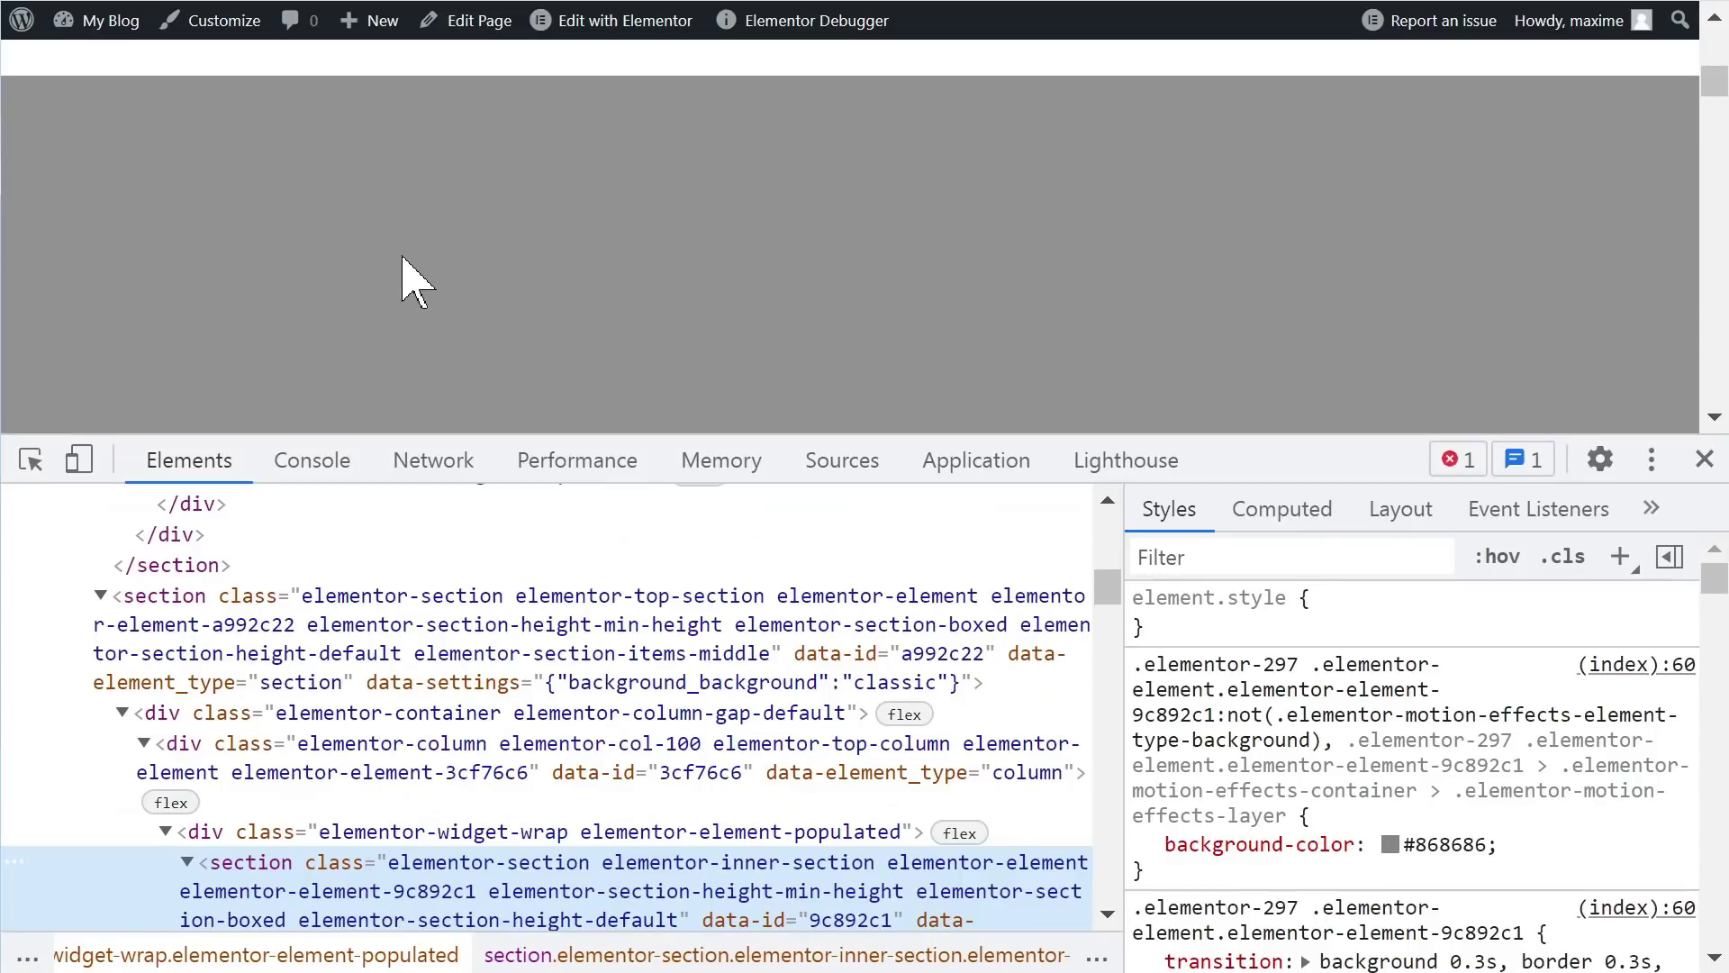
scroll(397, 281, "down", 3)
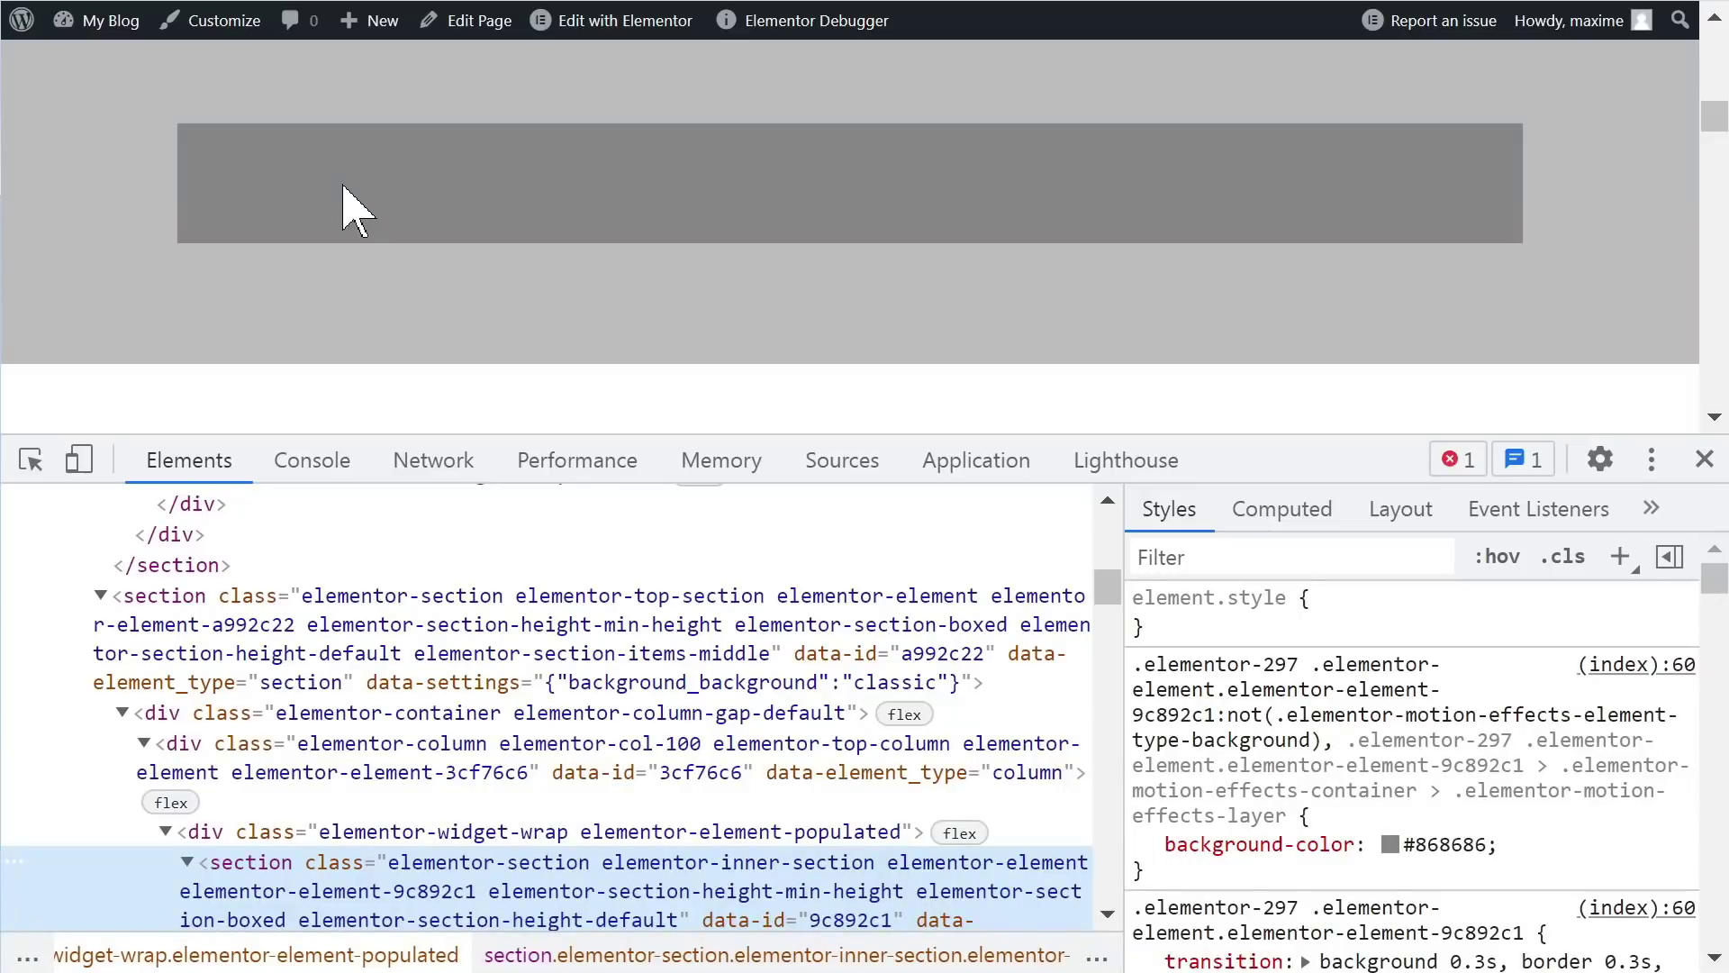
scroll(333, 225, "up", 2)
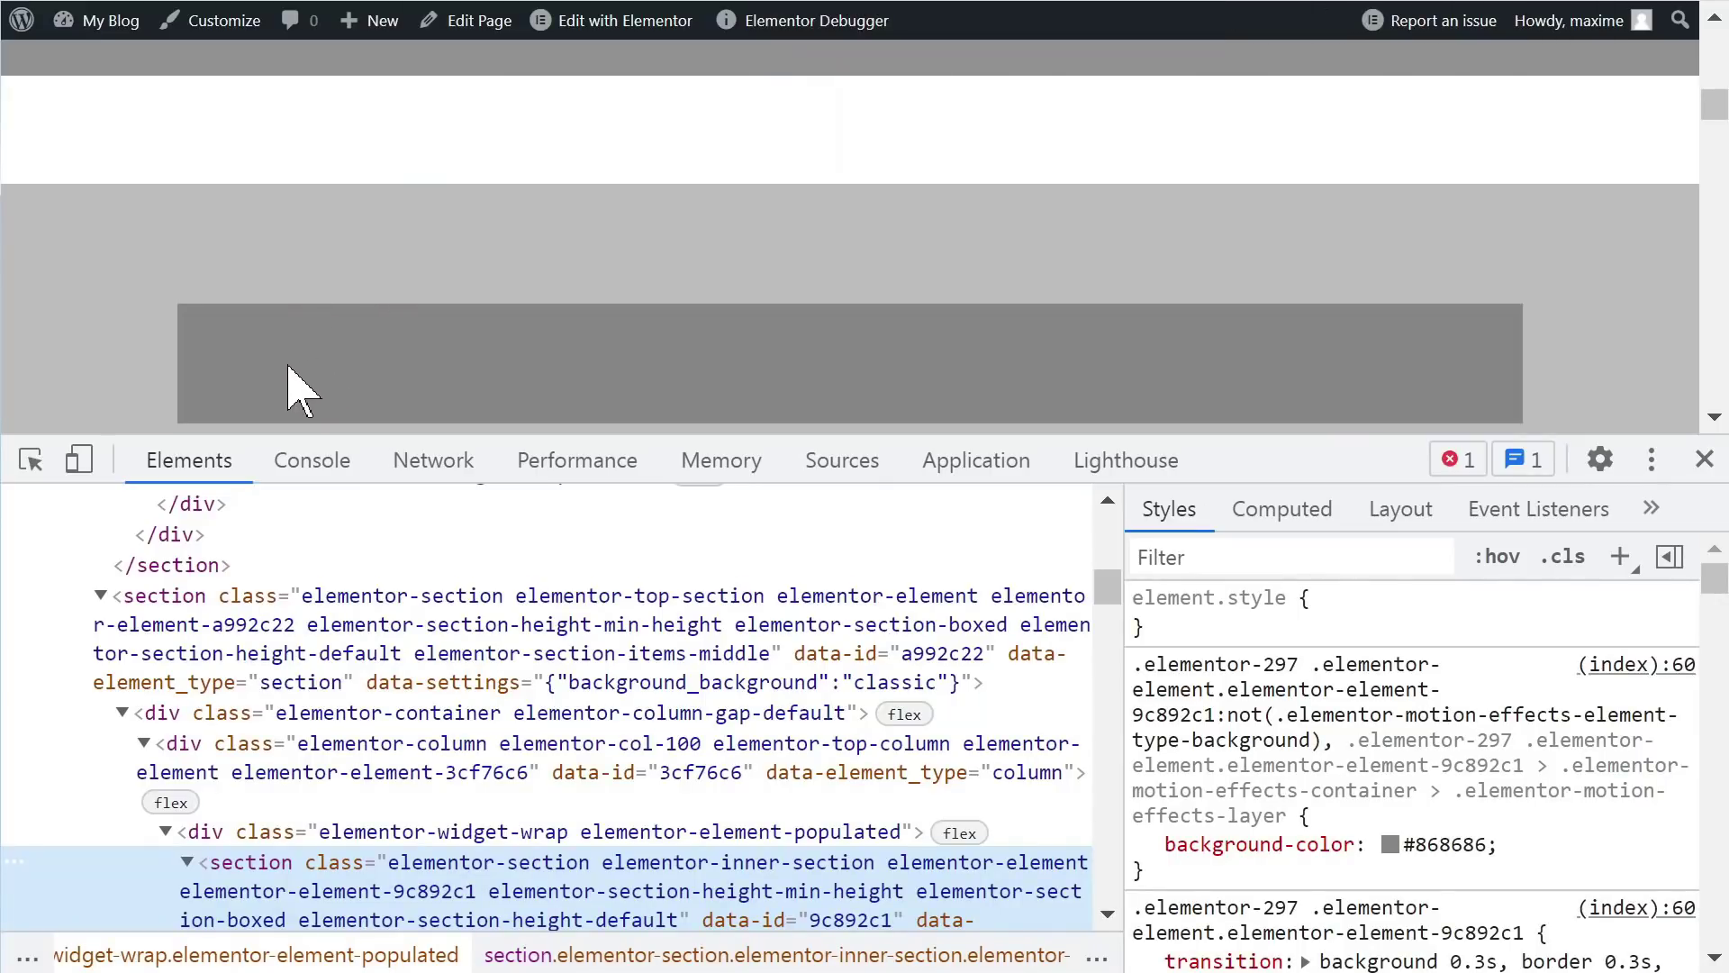
scroll(387, 833, "down", 3)
scroll(387, 834, "up", 5)
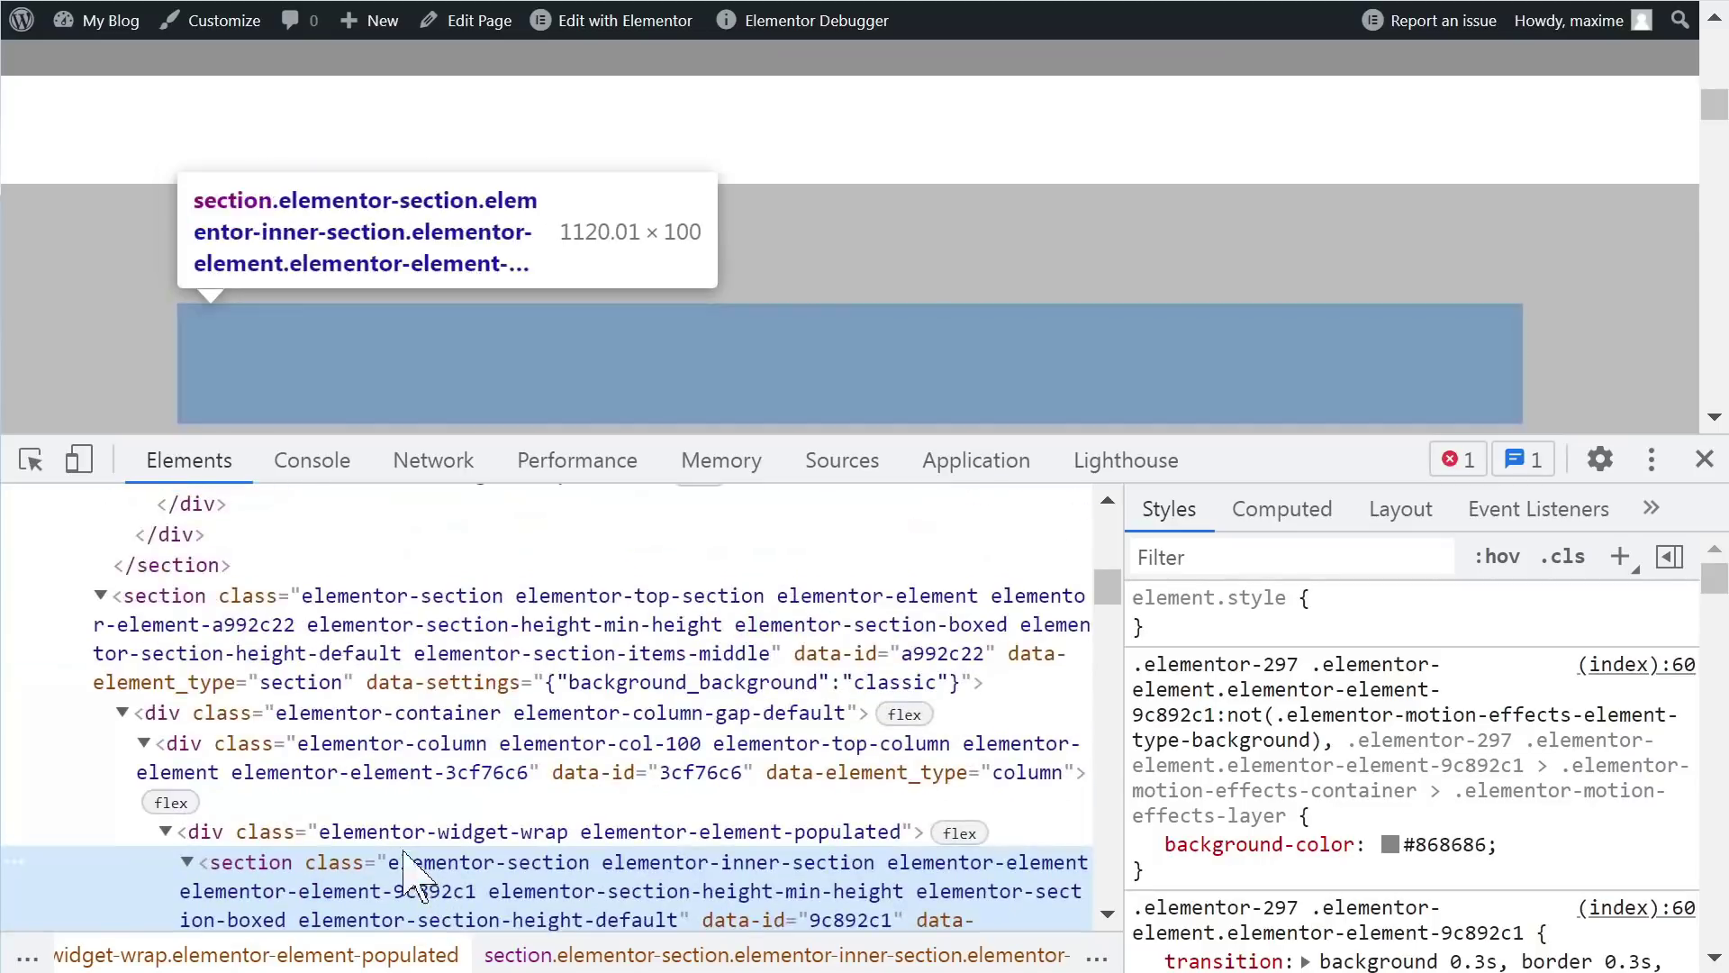
Step: Inspect the light gray container at the start of the page and examine its single e-container div in the DOM tree
scroll(564, 290, "up", 3)
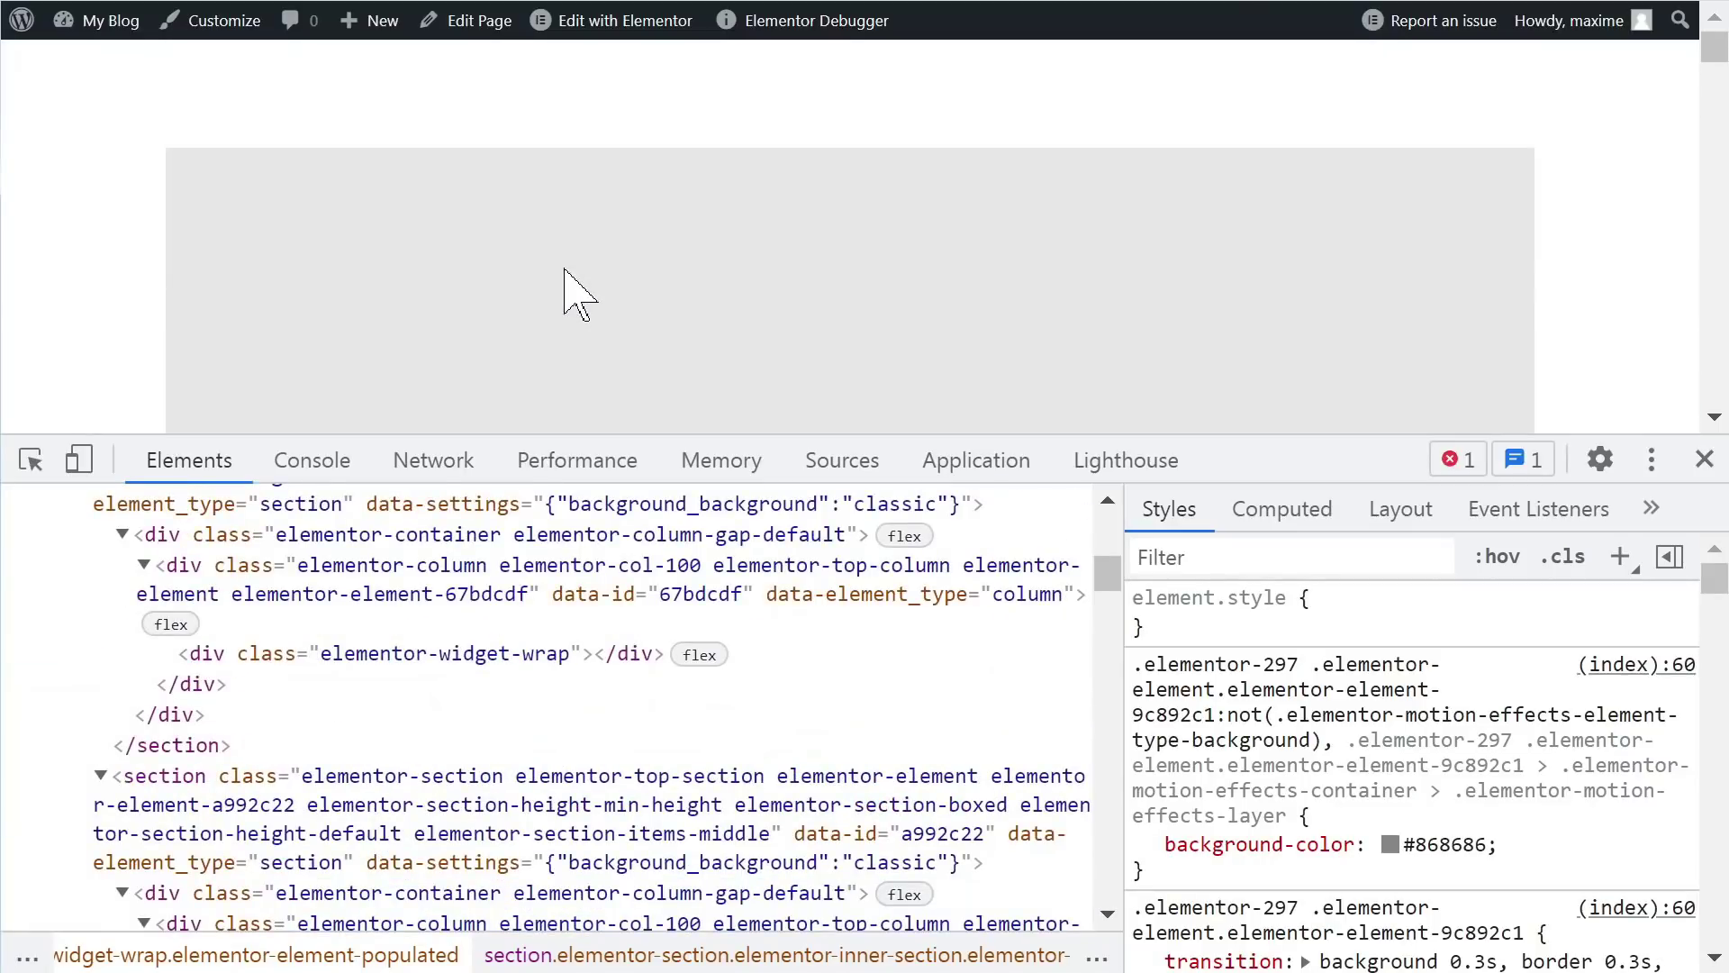
scroll(459, 275, "down", 1)
right_click(385, 146)
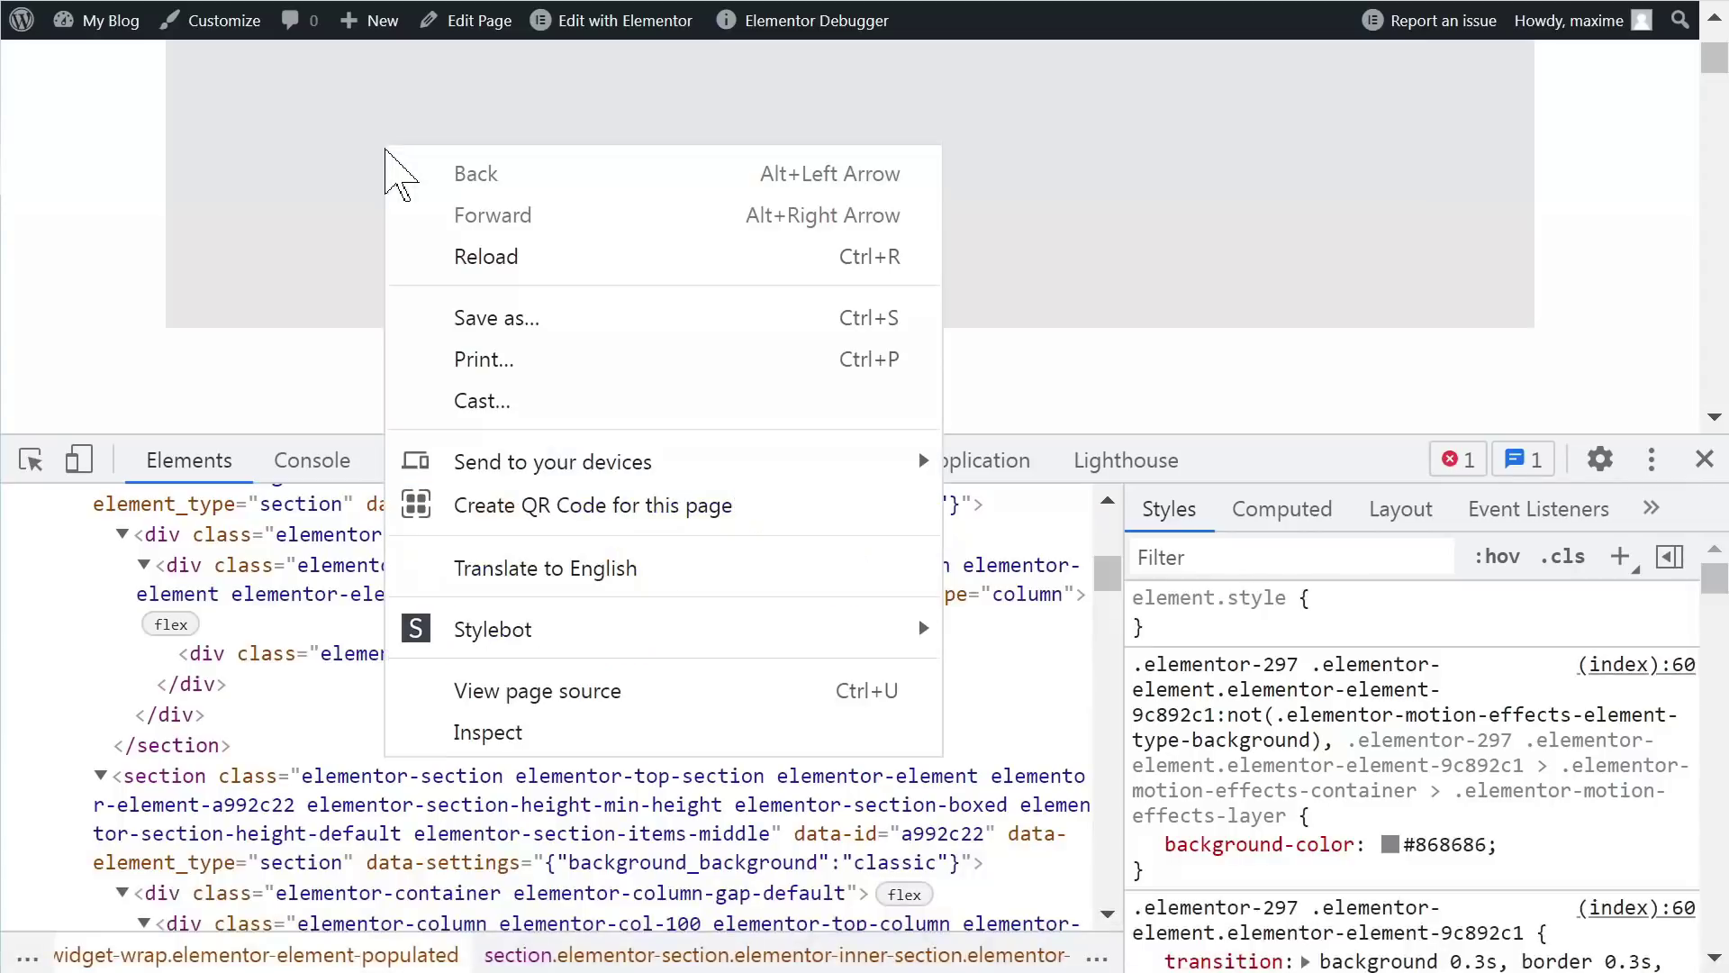
left_click(540, 738)
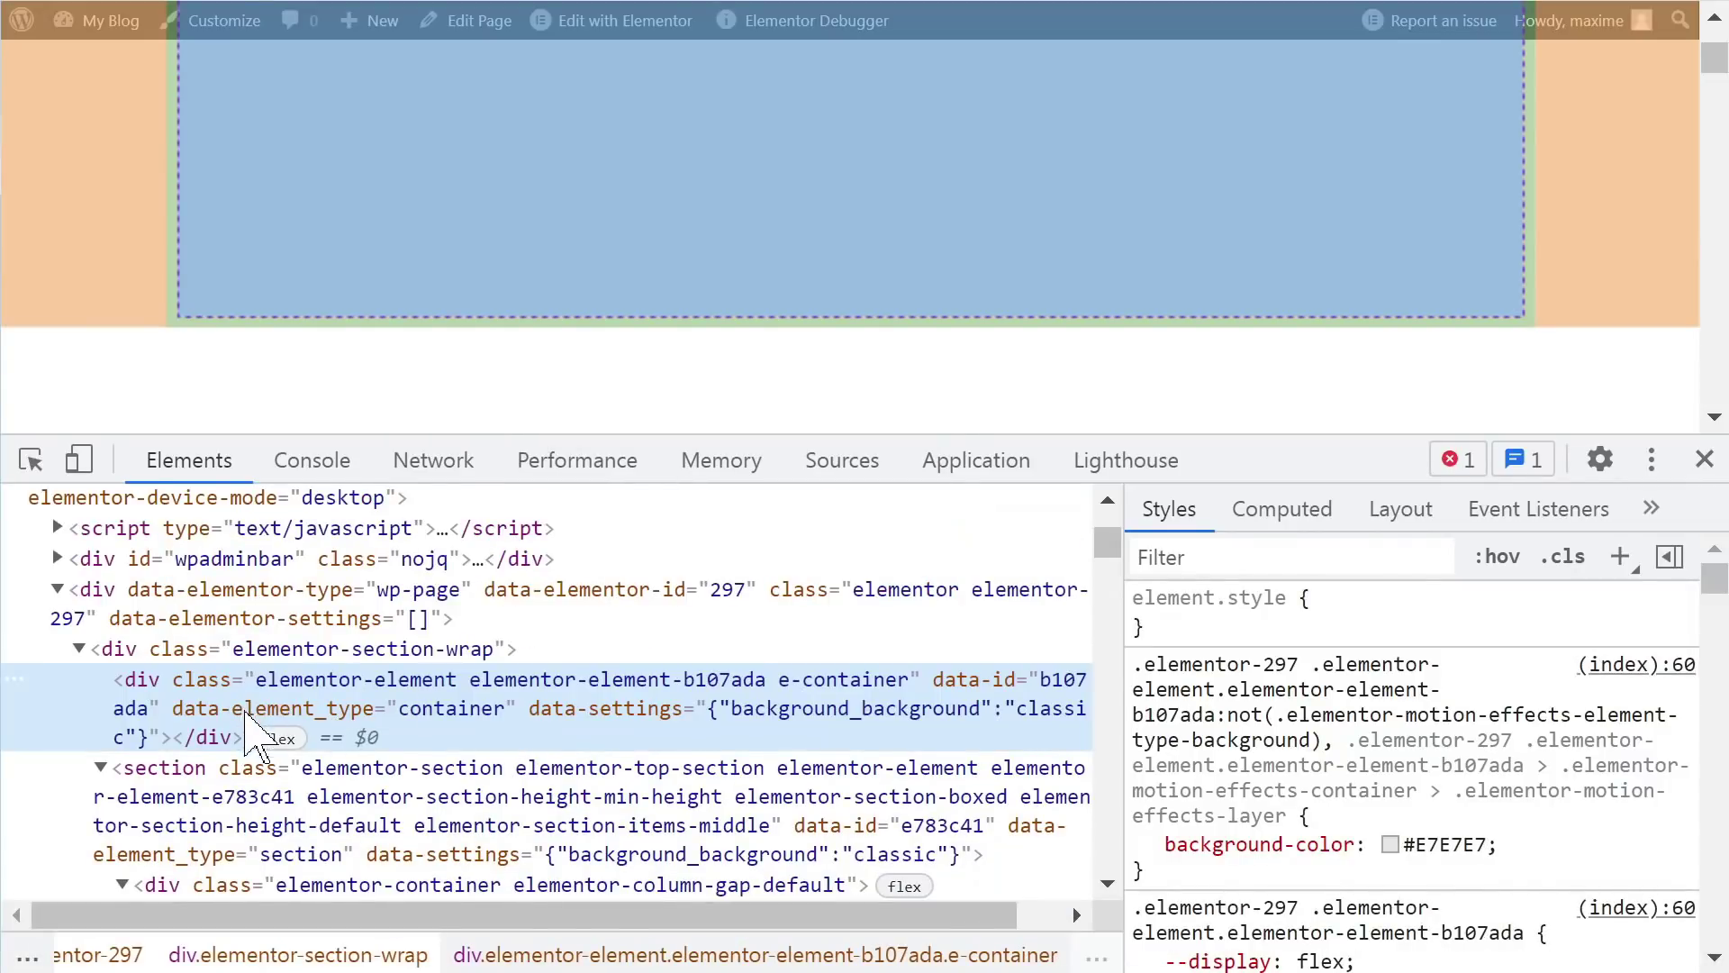
scroll(249, 723, "down", 2)
scroll(253, 734, "up", 2)
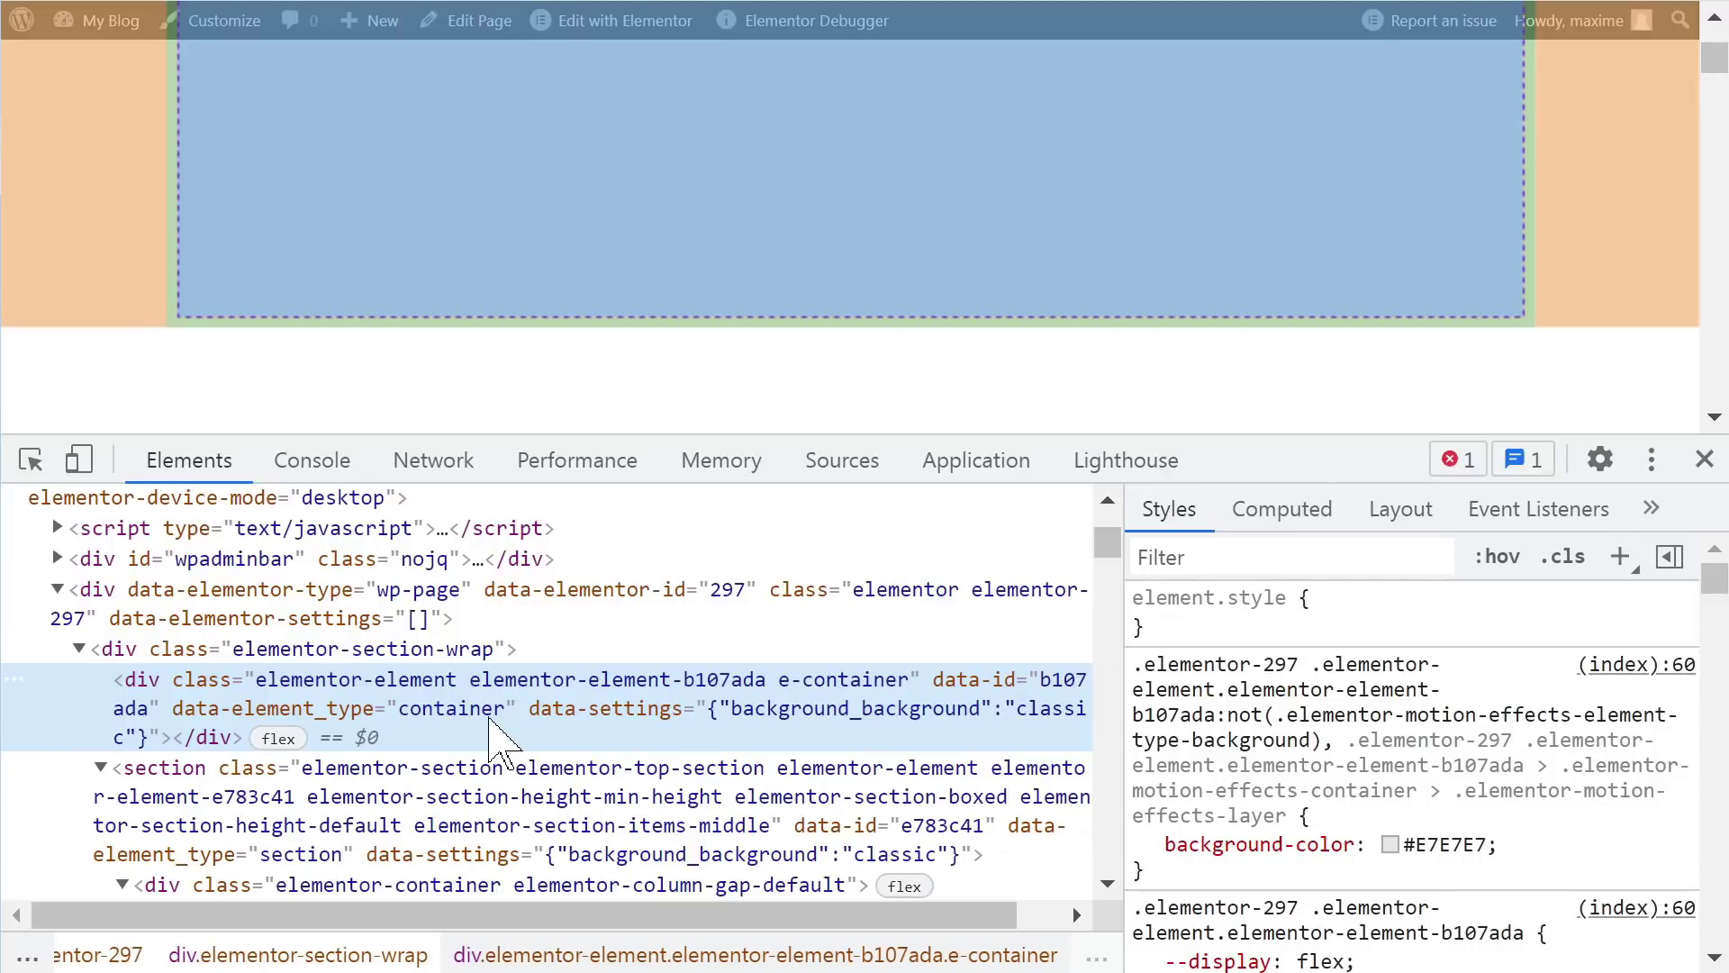
Step: Enlarge the page preview and select the single e-container div of the light gray container at the start of the page
left_click_drag(1237, 449, 1239, 566)
scroll(540, 336, "down", 3)
scroll(498, 297, "up", 2)
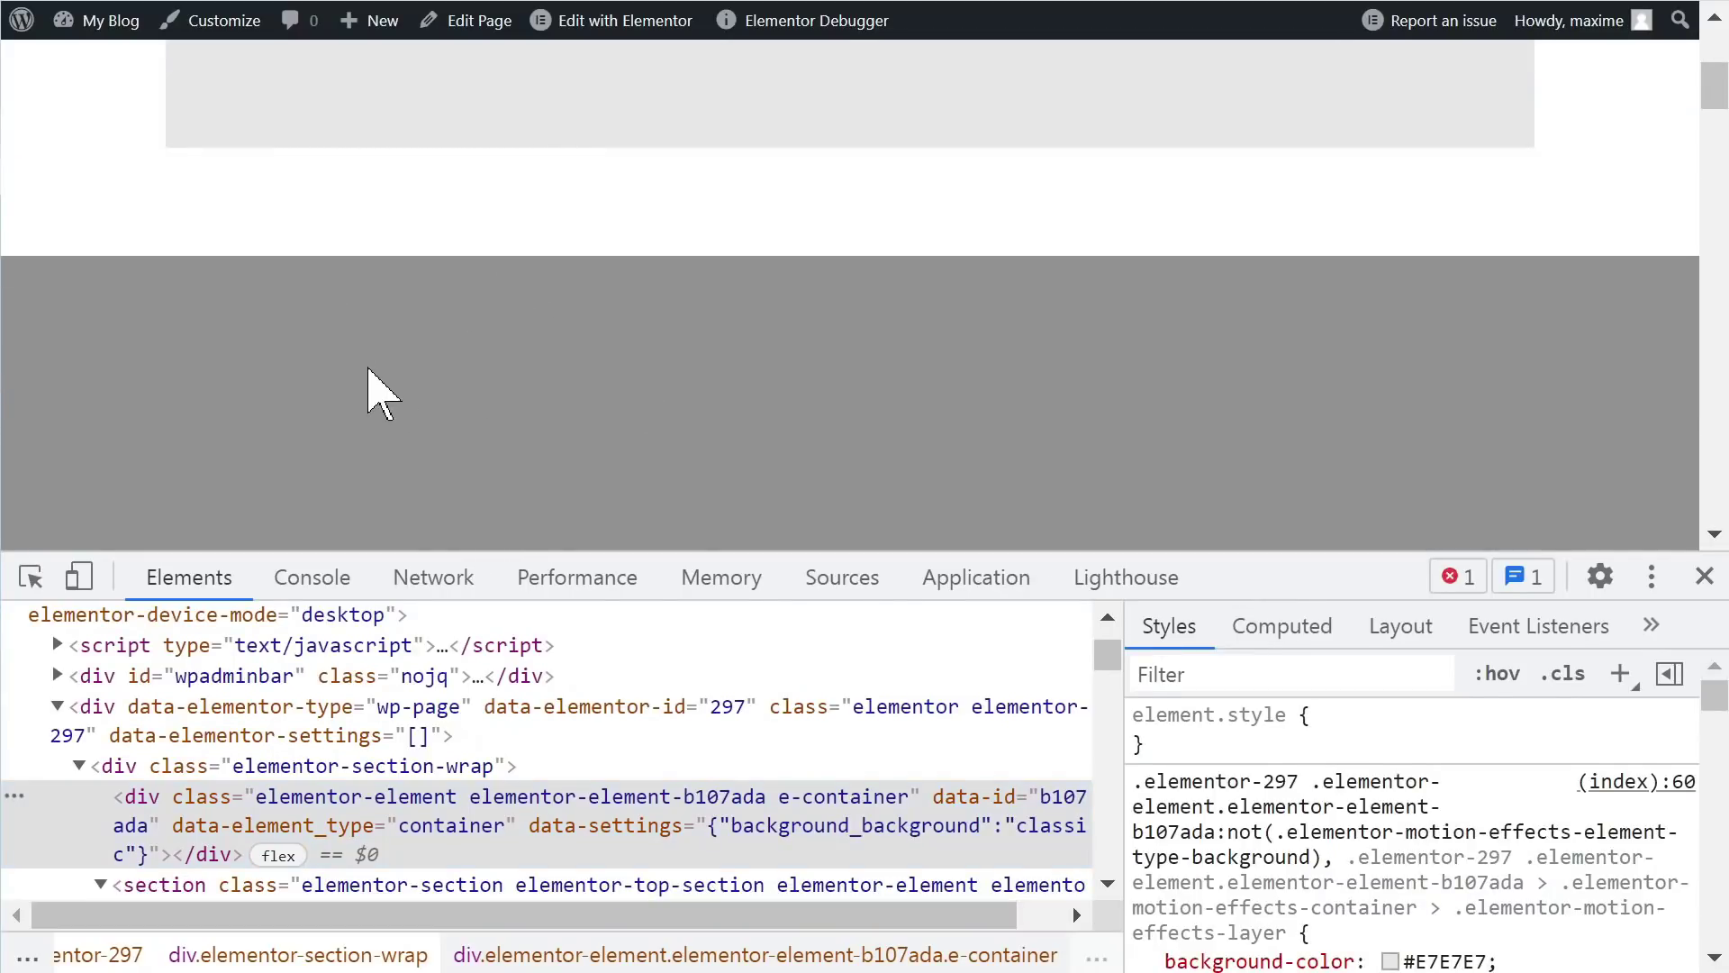
scroll(467, 429, "up", 4)
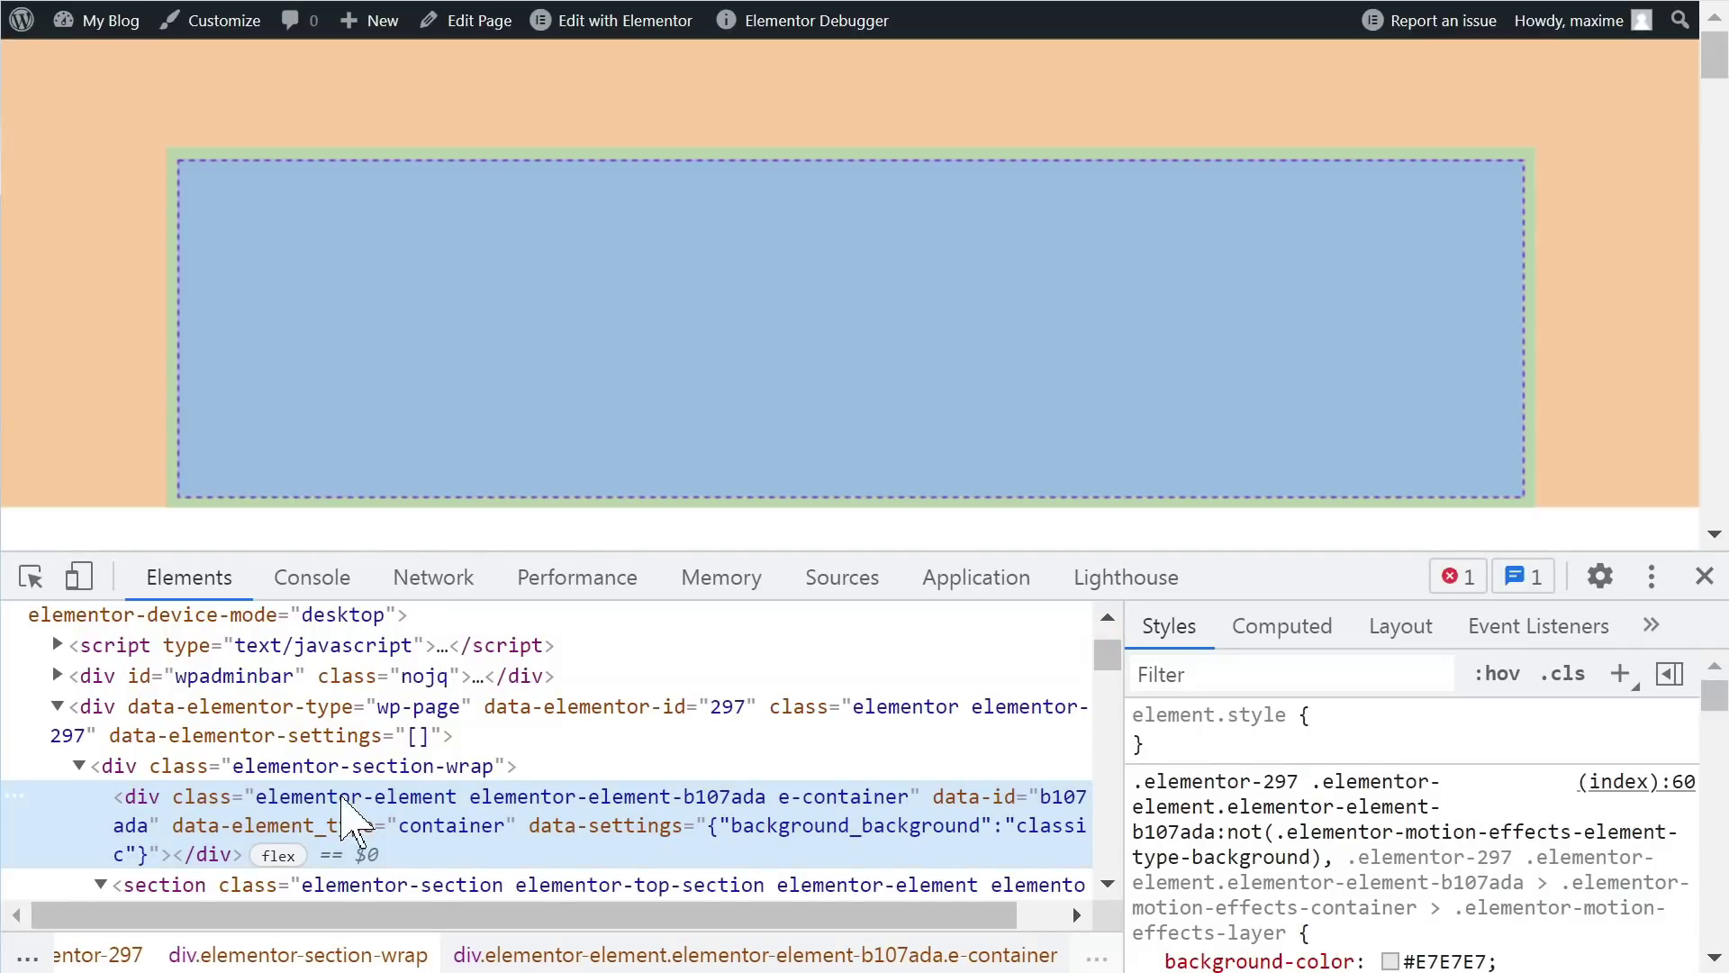
left_click(343, 819)
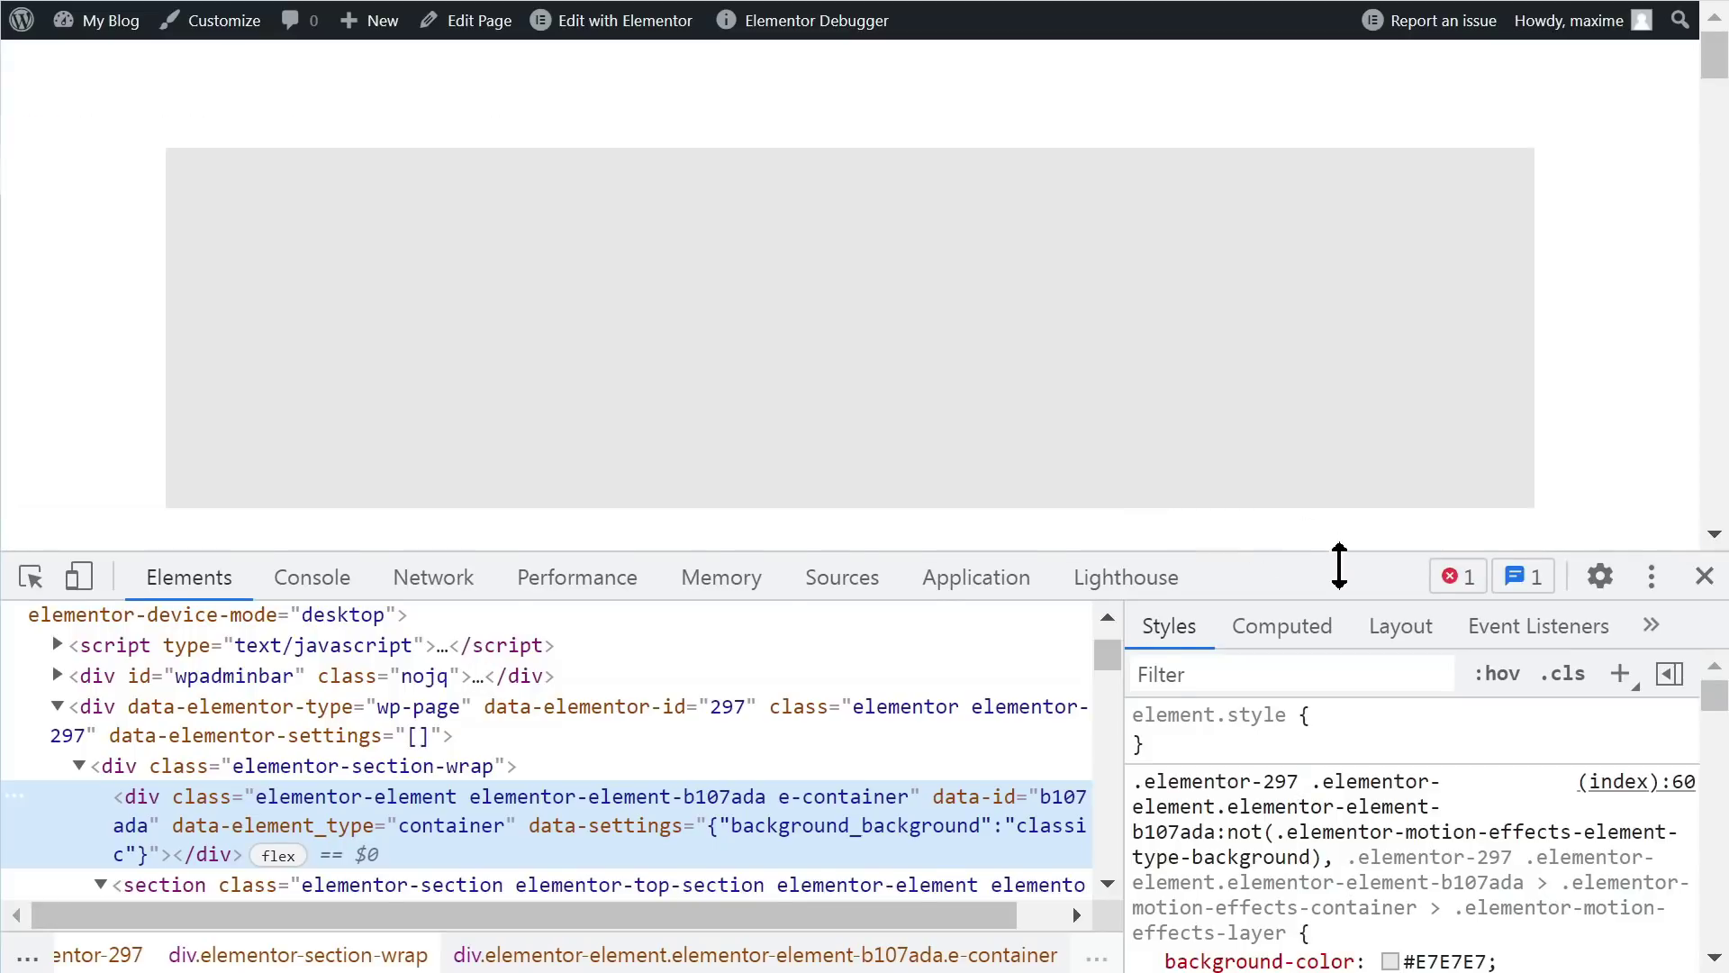
Step: Inspect the "Heading In Container" heading and enlarge the DOM tree area
left_click_drag(1340, 565, 1339, 668)
scroll(340, 382, "down", 5)
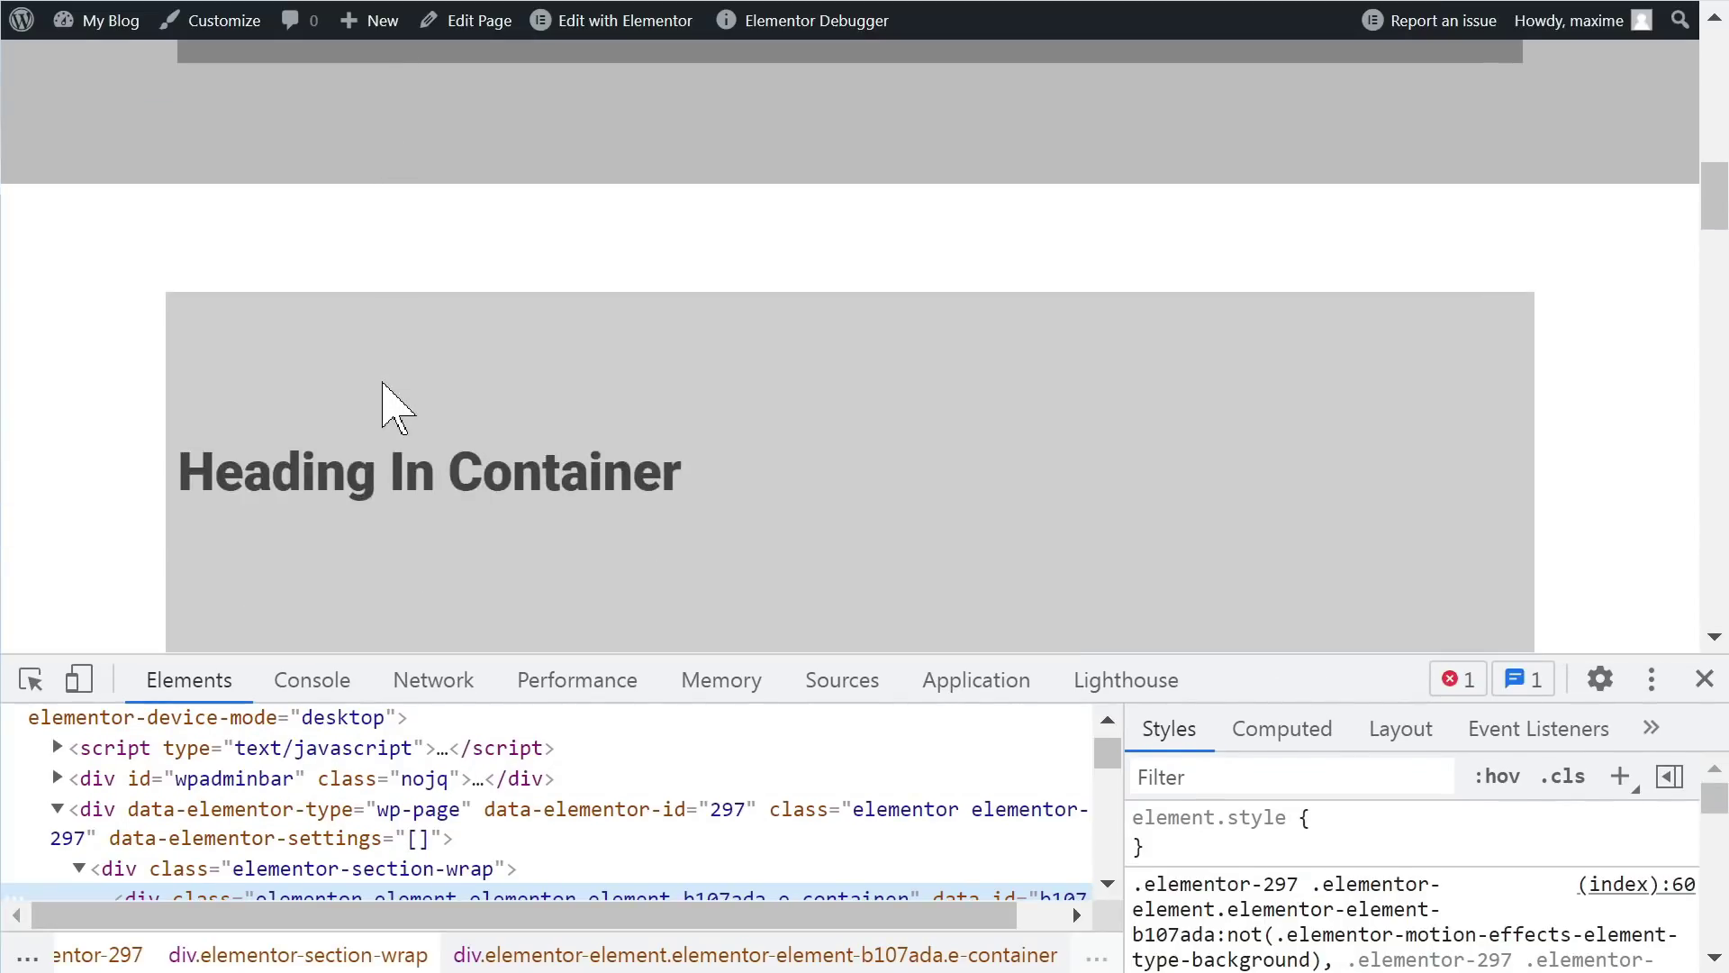
scroll(382, 382, "down", 2)
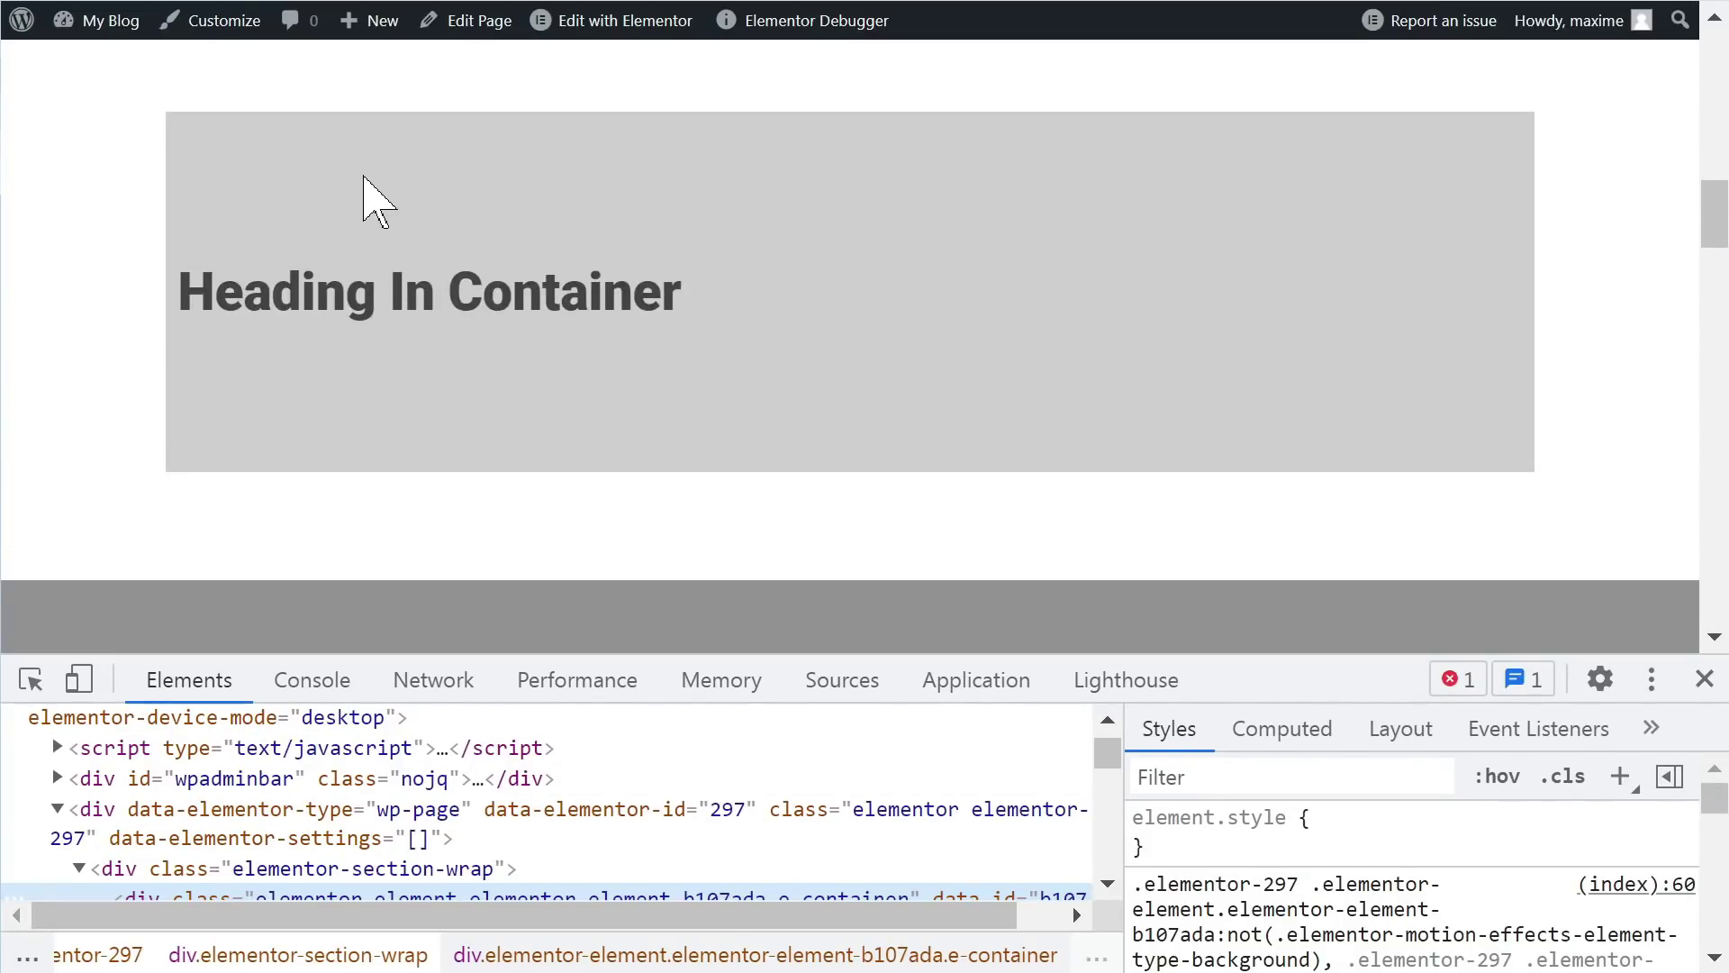
right_click(295, 313)
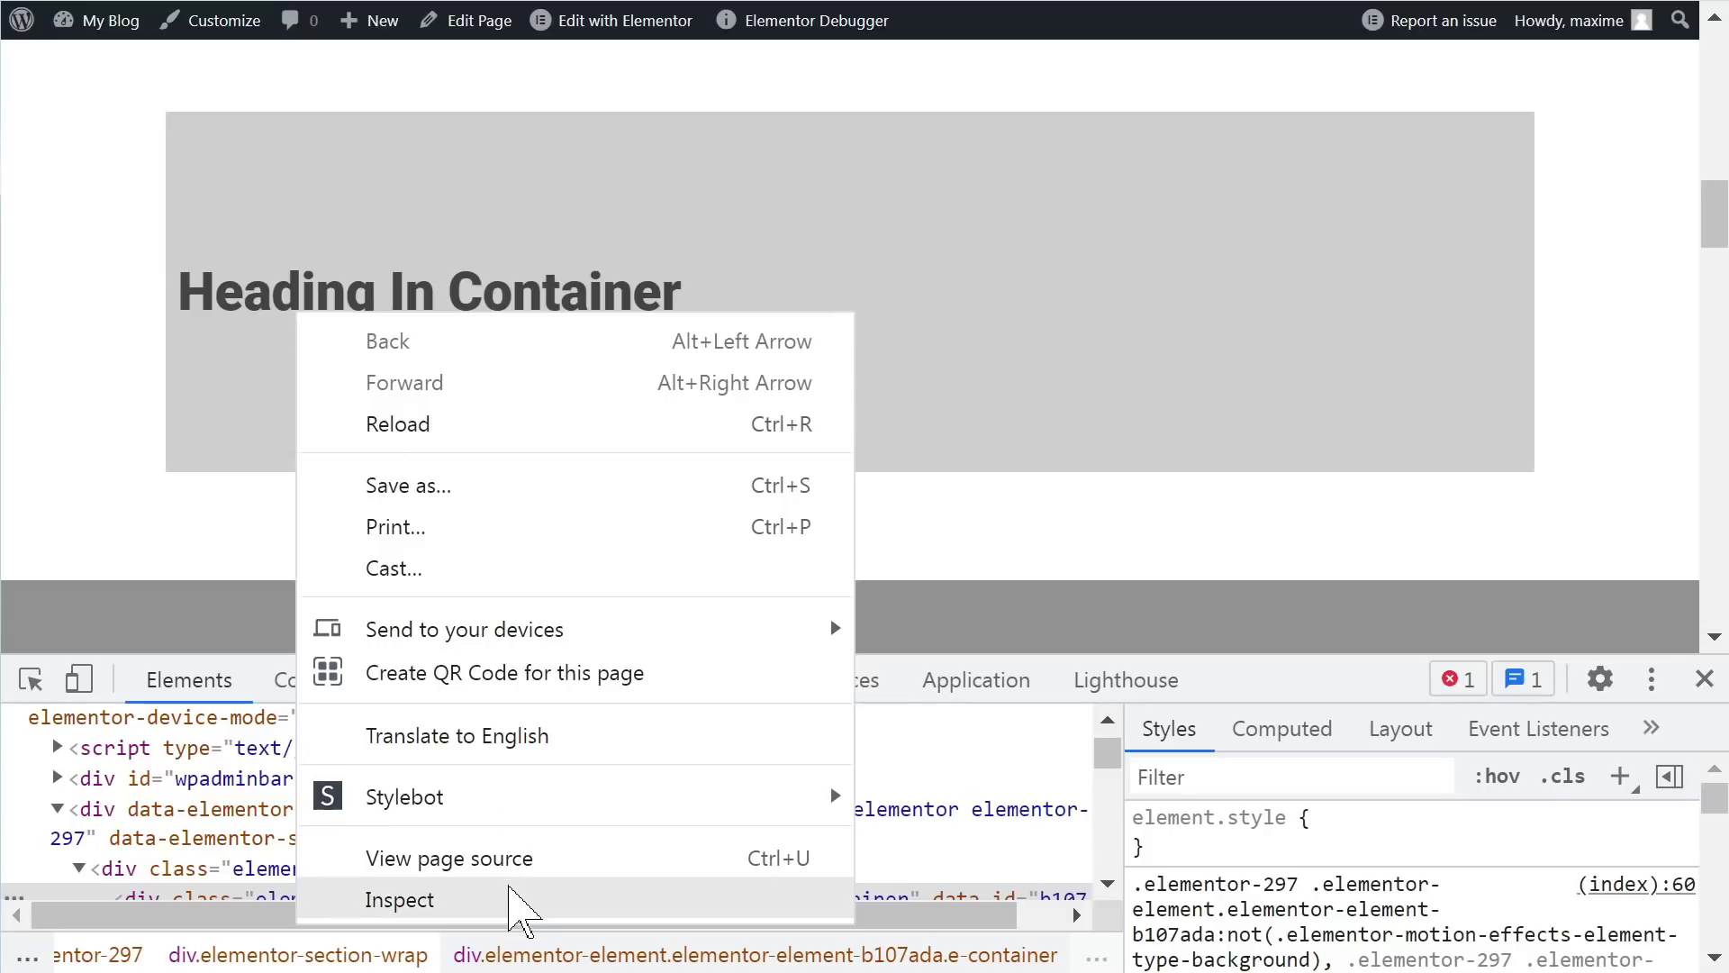
left_click(514, 896)
left_click_drag(1251, 650, 1161, 485)
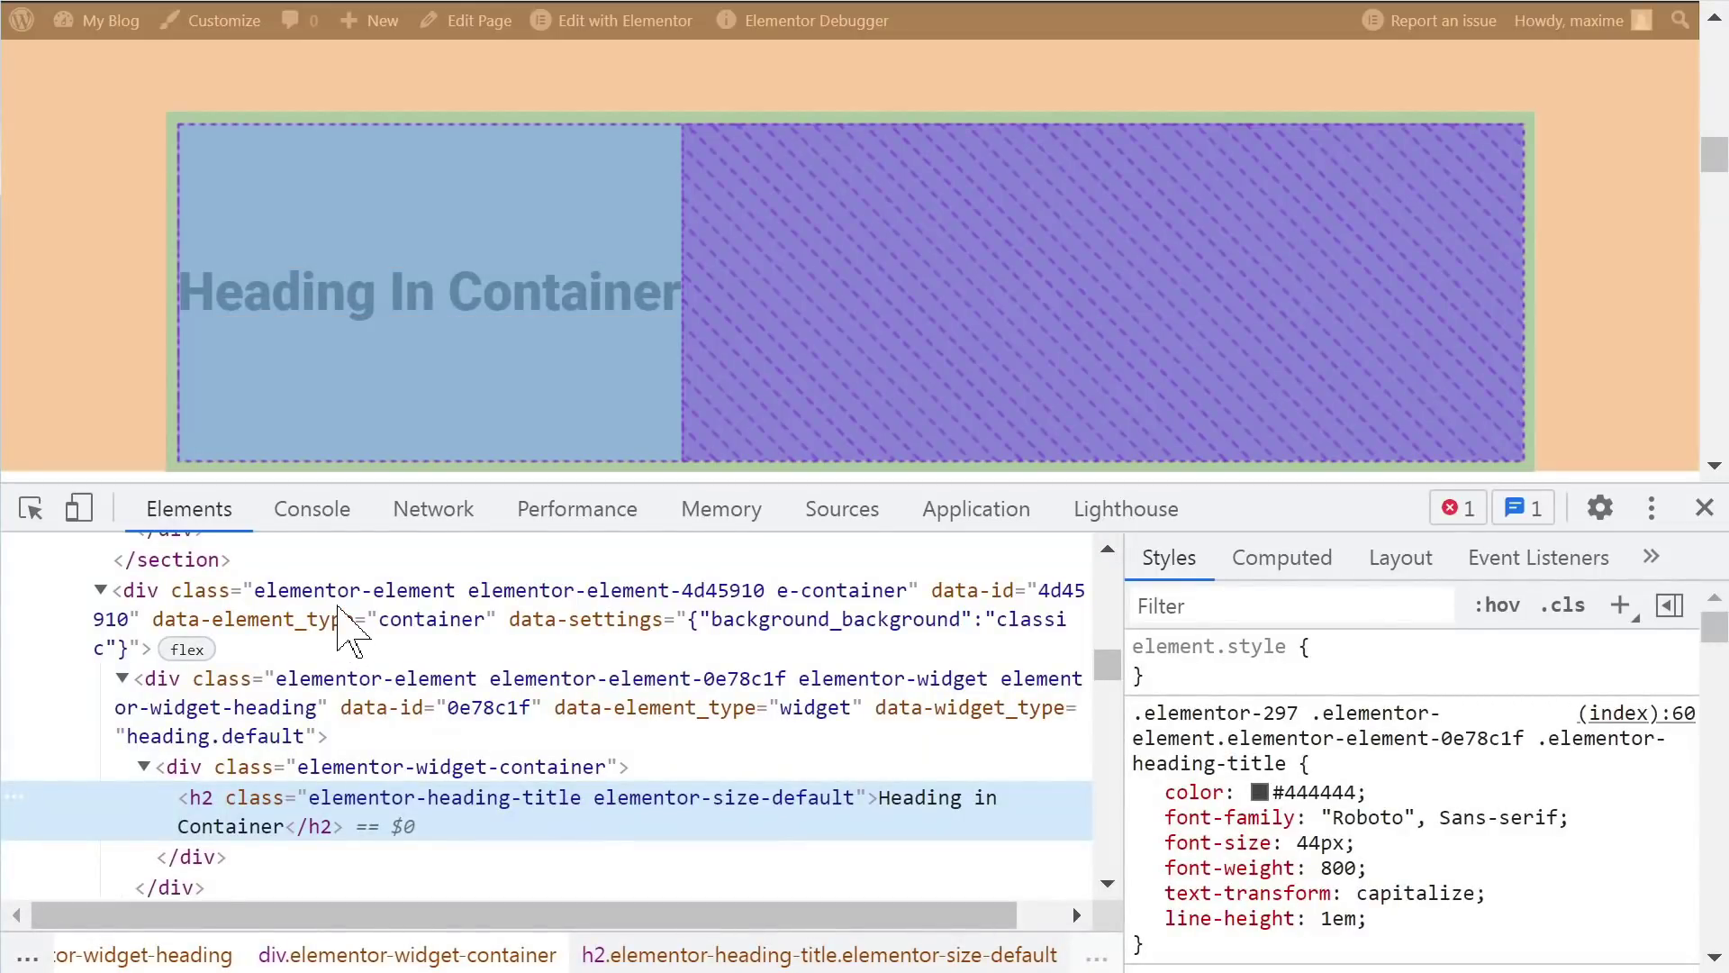
Step: Compare the e-container div around the container heading with its nested elementor-widget-heading div, selecting each in the DOM tree
left_click(344, 623)
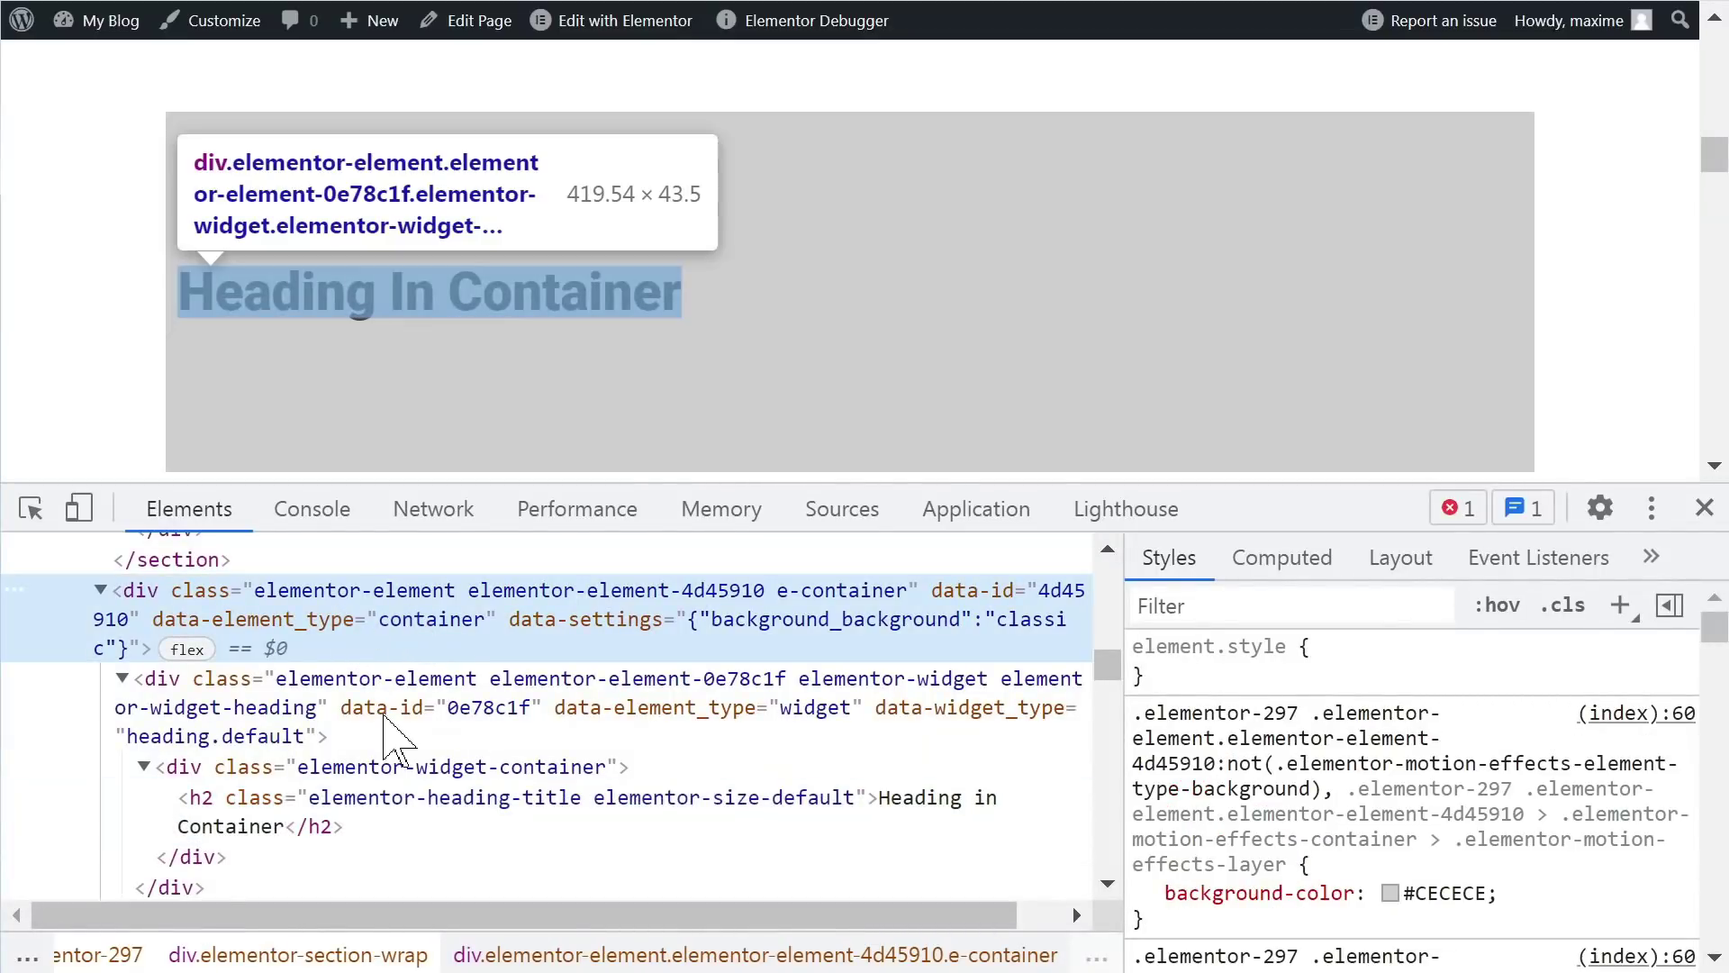
left_click(372, 717)
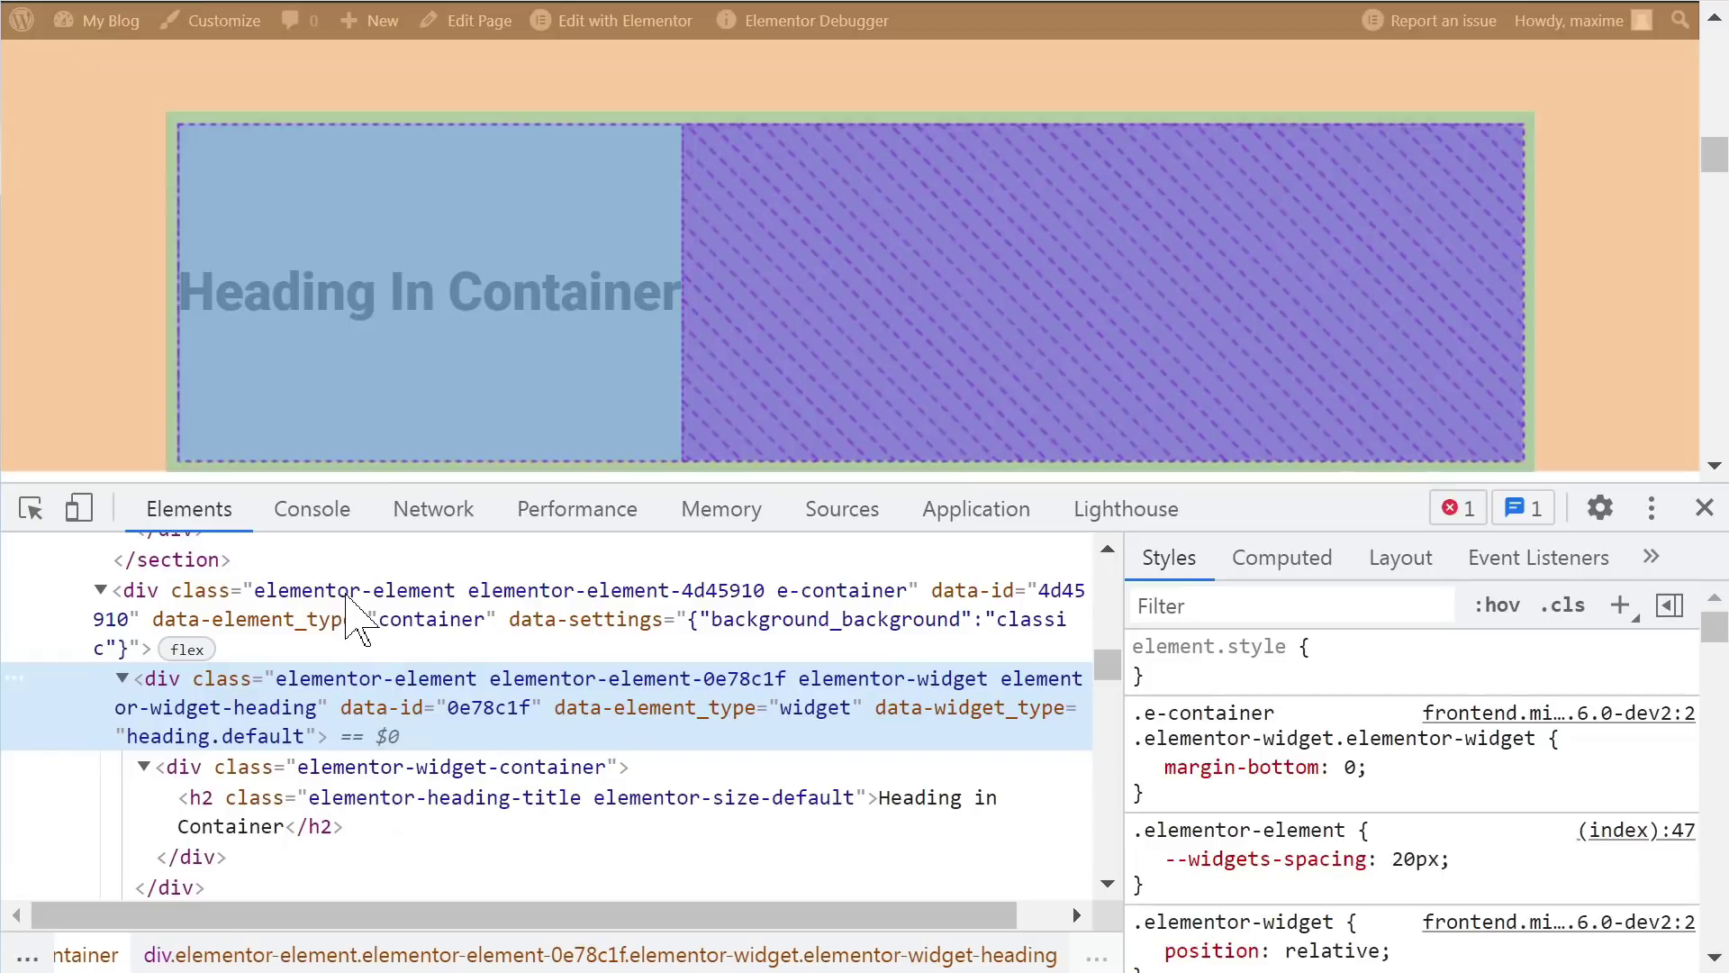
scroll(432, 309, "down", 2)
scroll(447, 371, "up", 2)
left_click(345, 630)
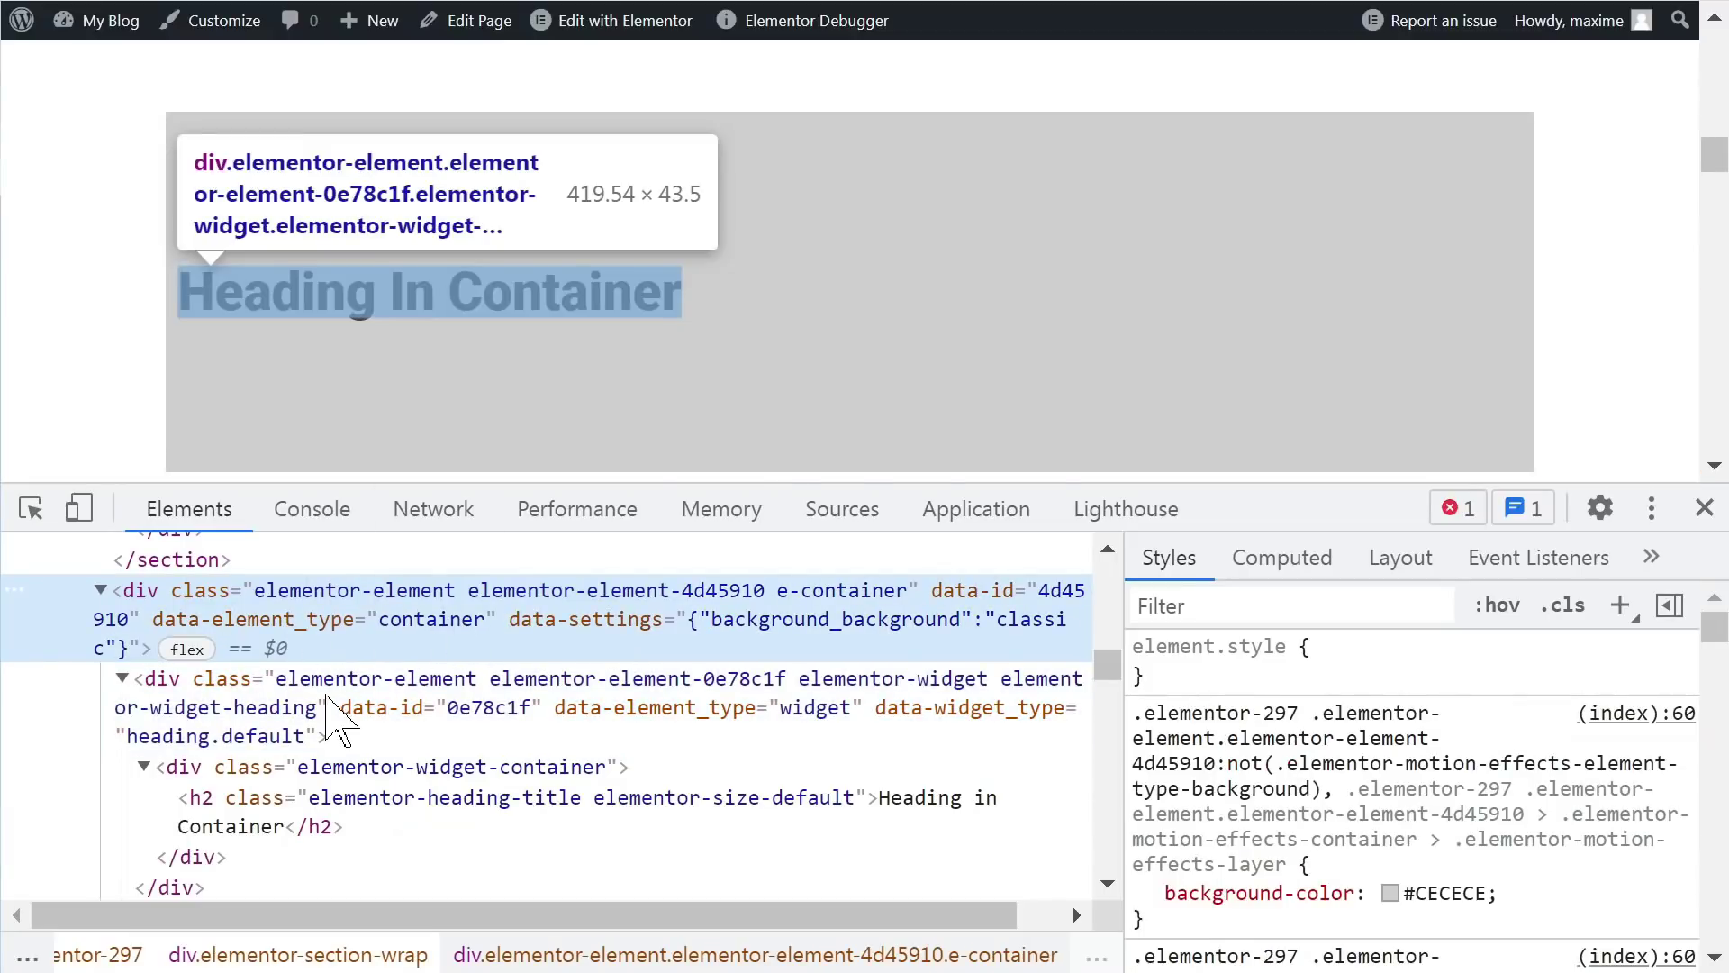
left_click(333, 716)
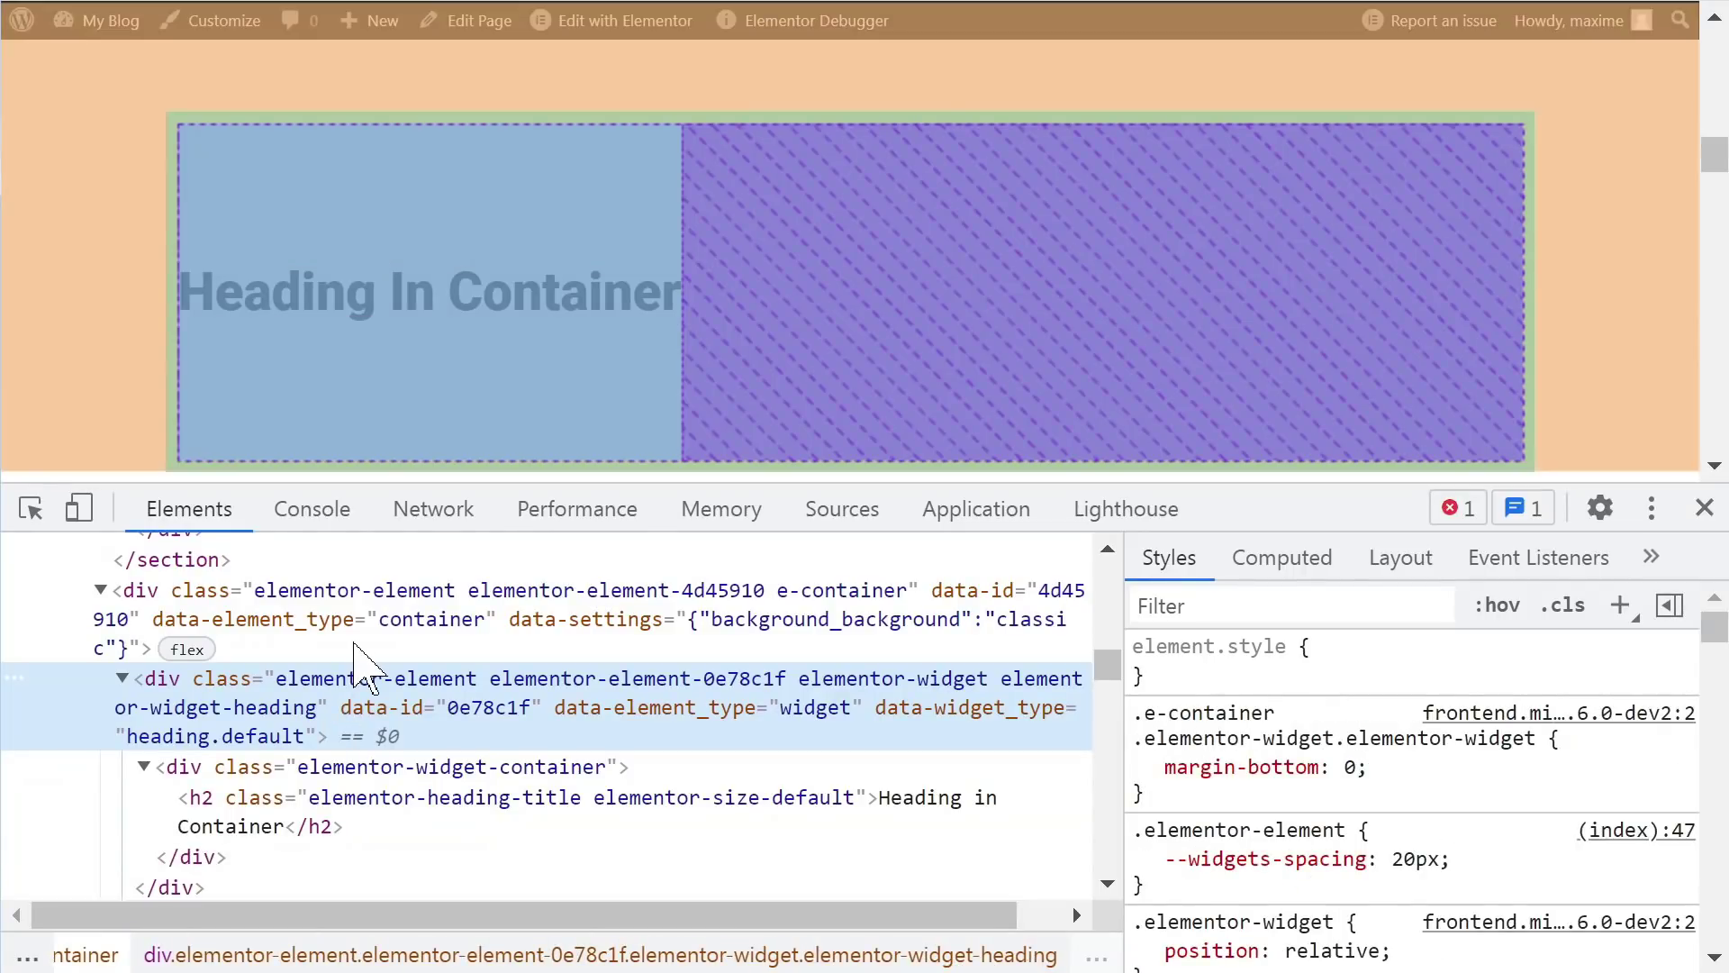
left_click(353, 650)
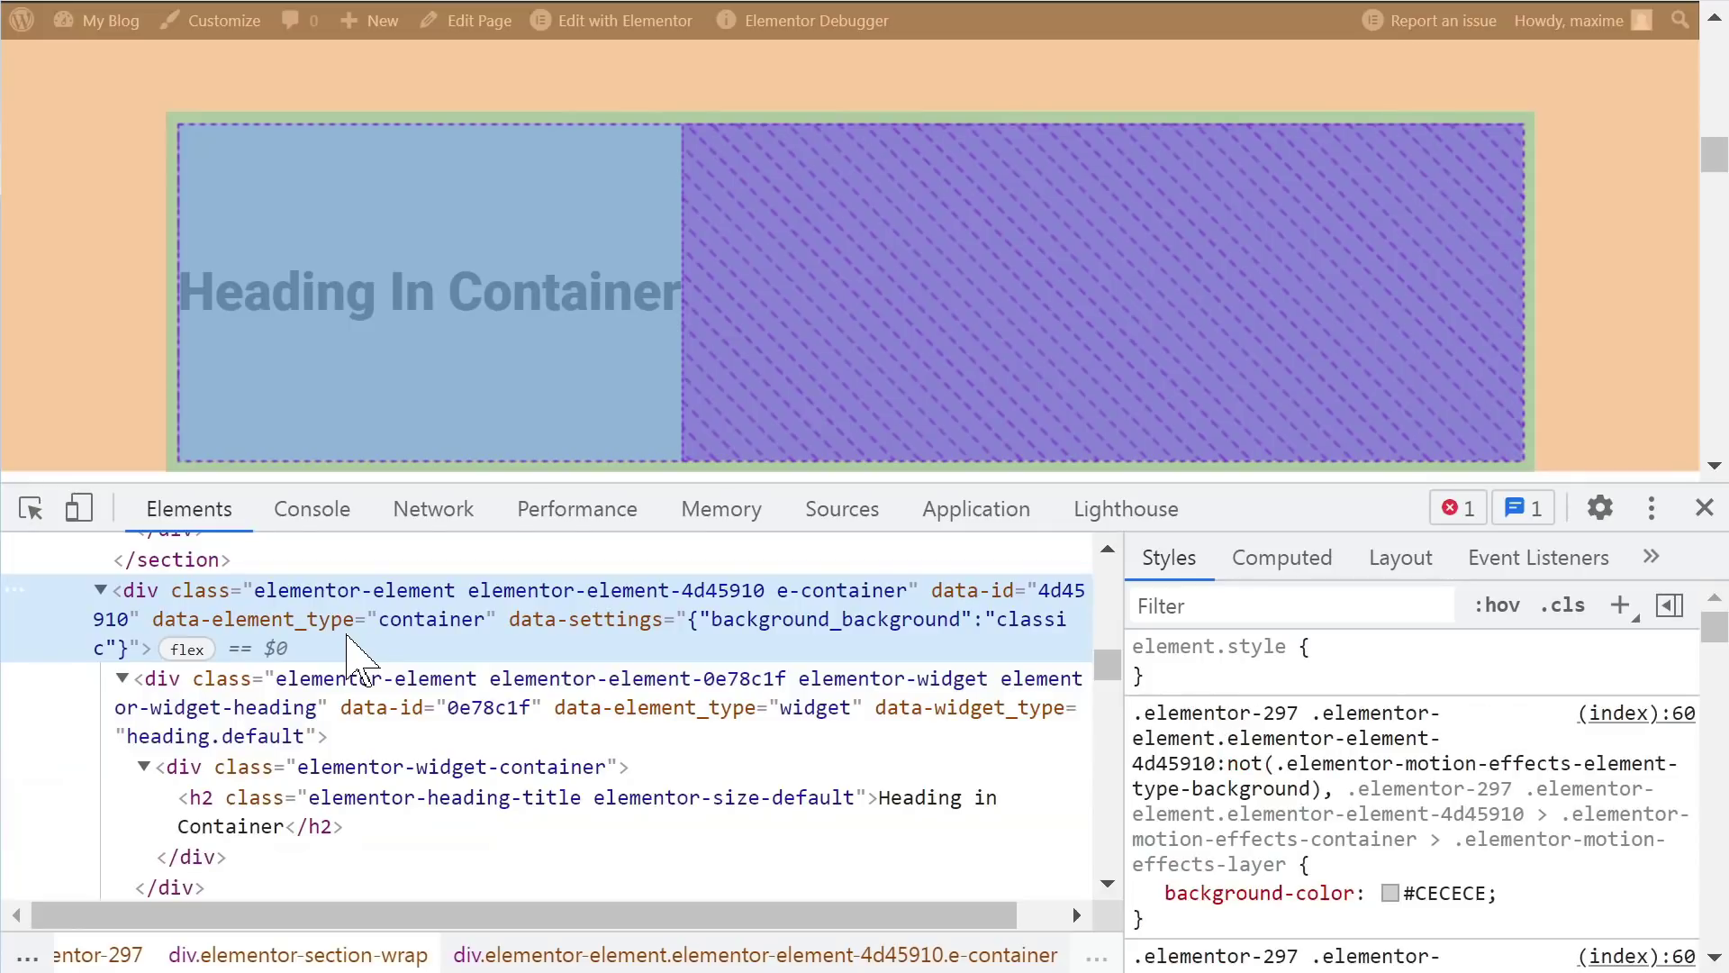
scroll(335, 681, "down", 2)
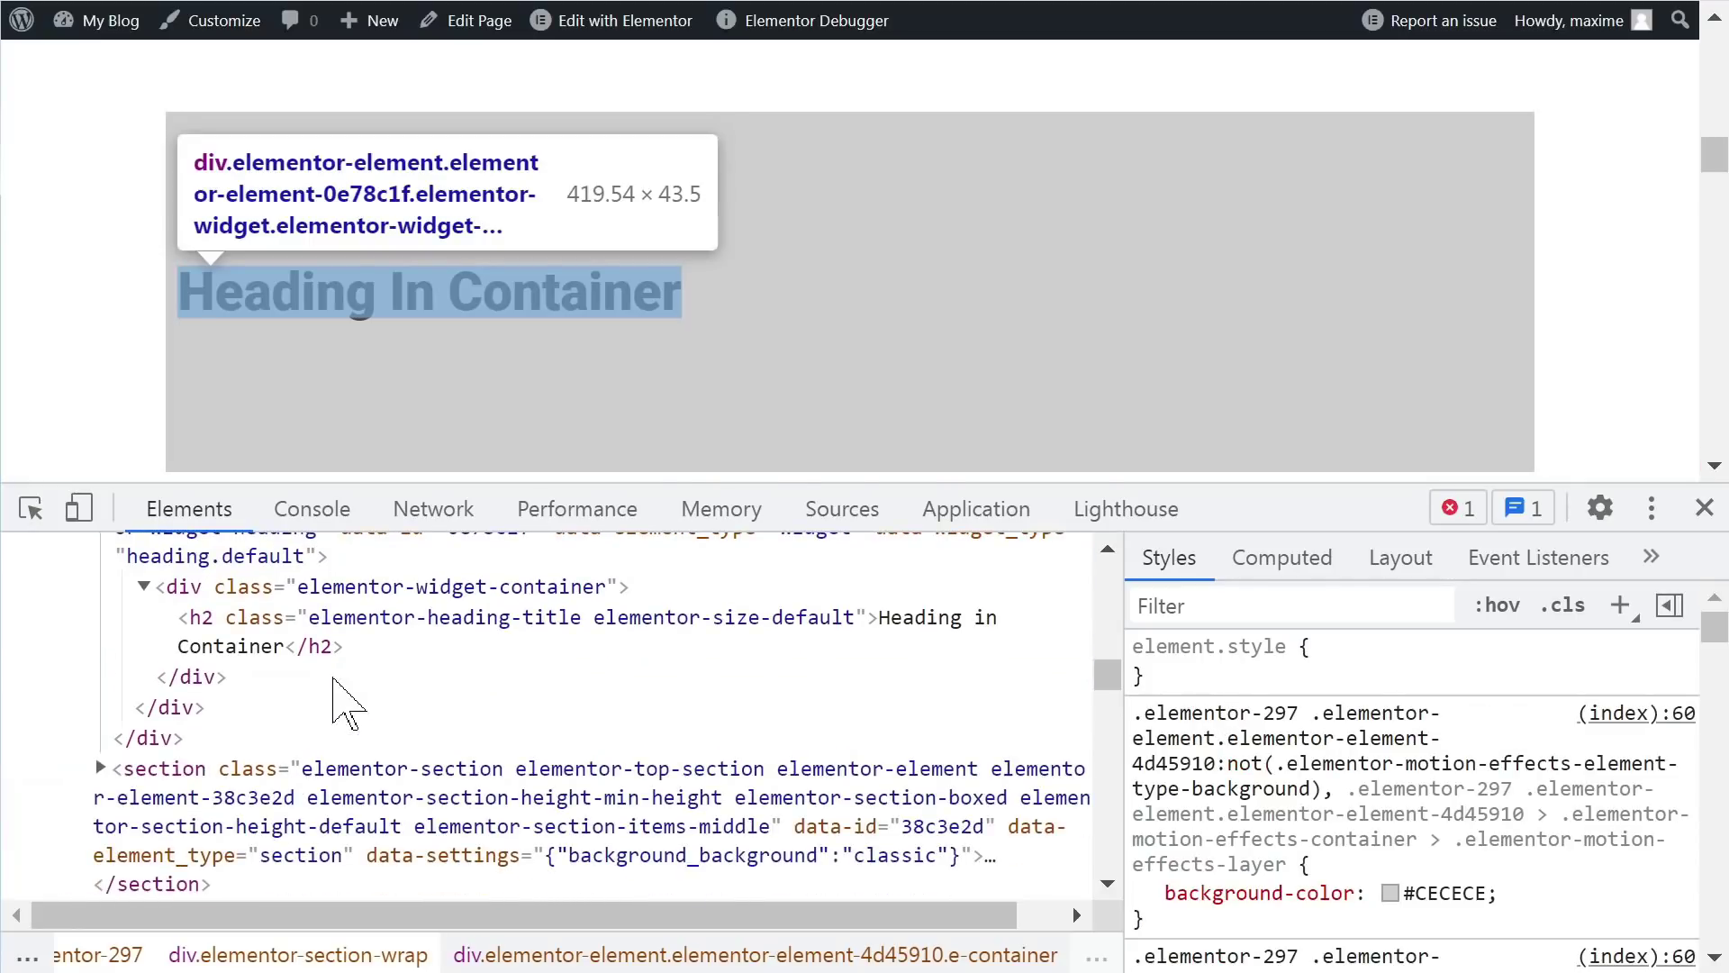
scroll(344, 702, "up", 3)
scroll(339, 697, "down", 5)
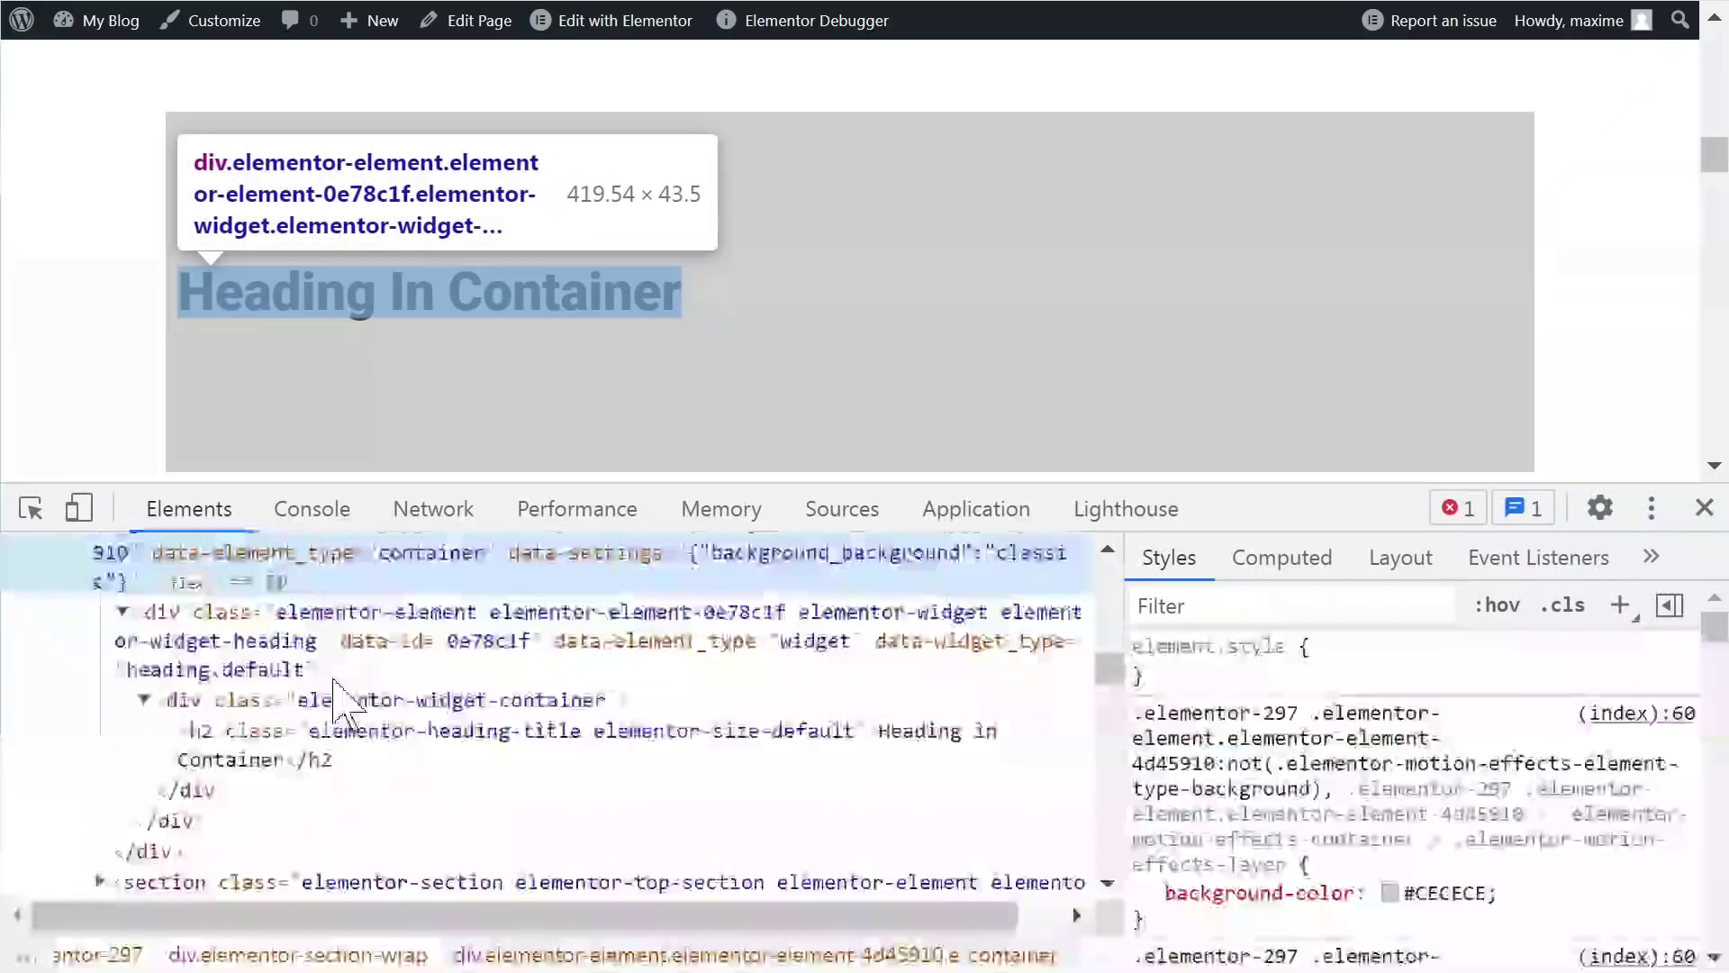
Step: Inspect the "Heading In Section" heading and select its enclosing top section element in the DOM tree
scroll(609, 292, "down", 3)
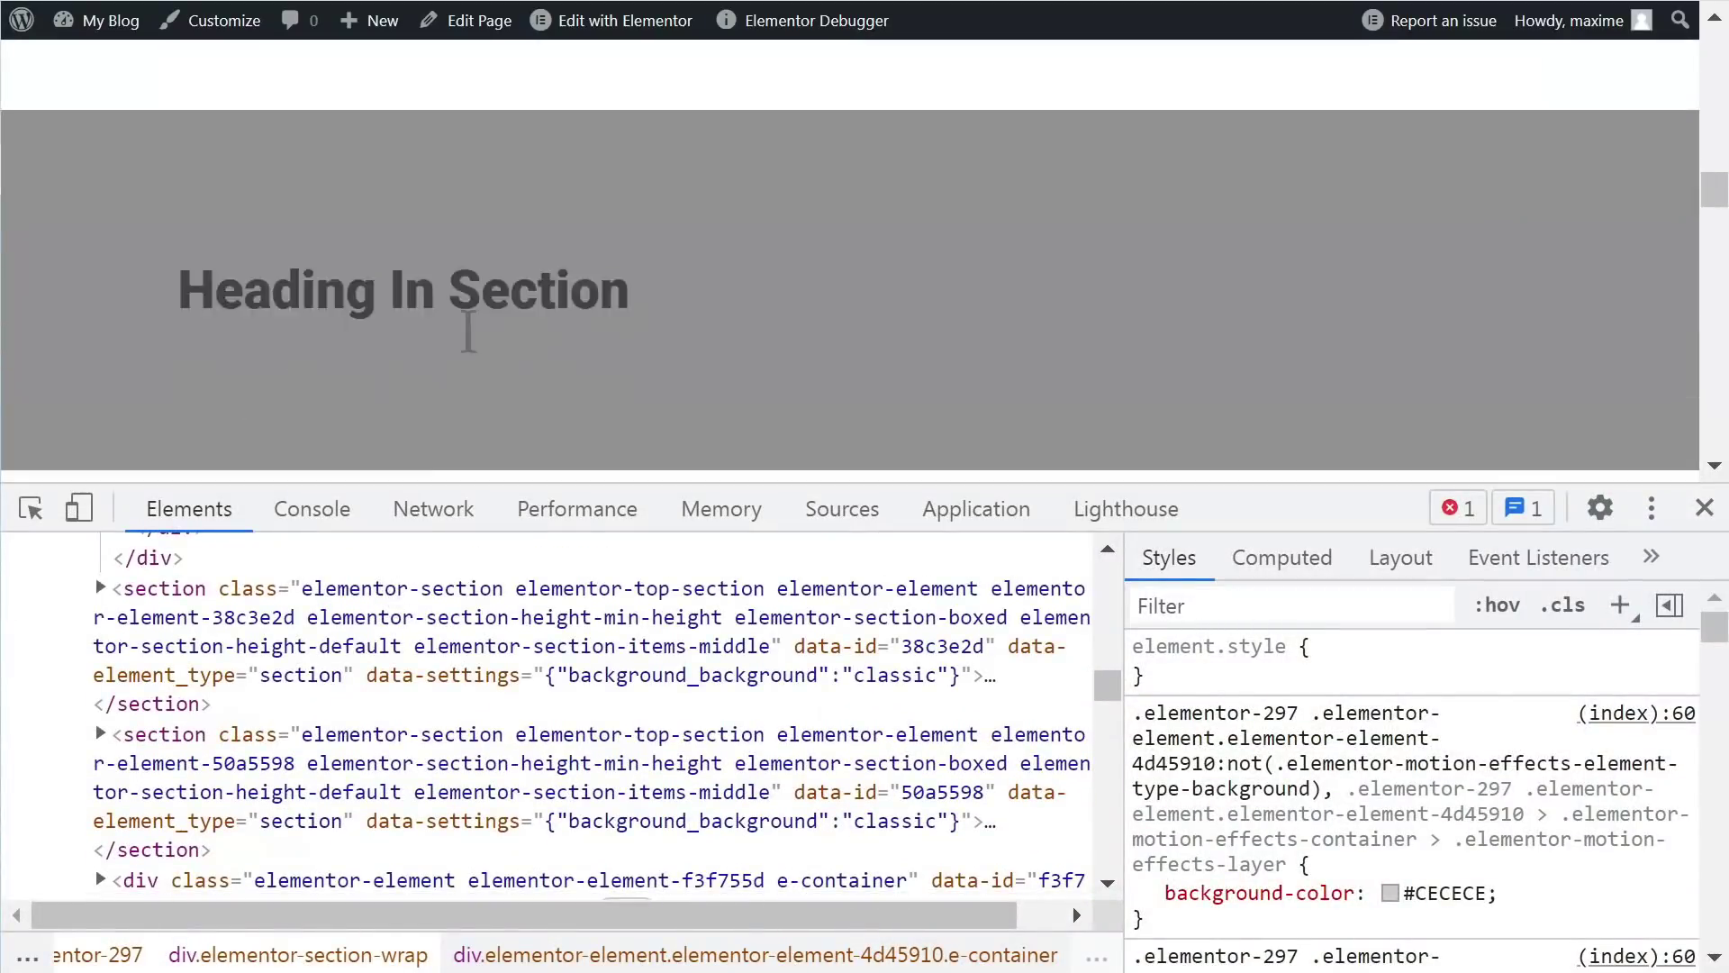
scroll(338, 270, "down", 1)
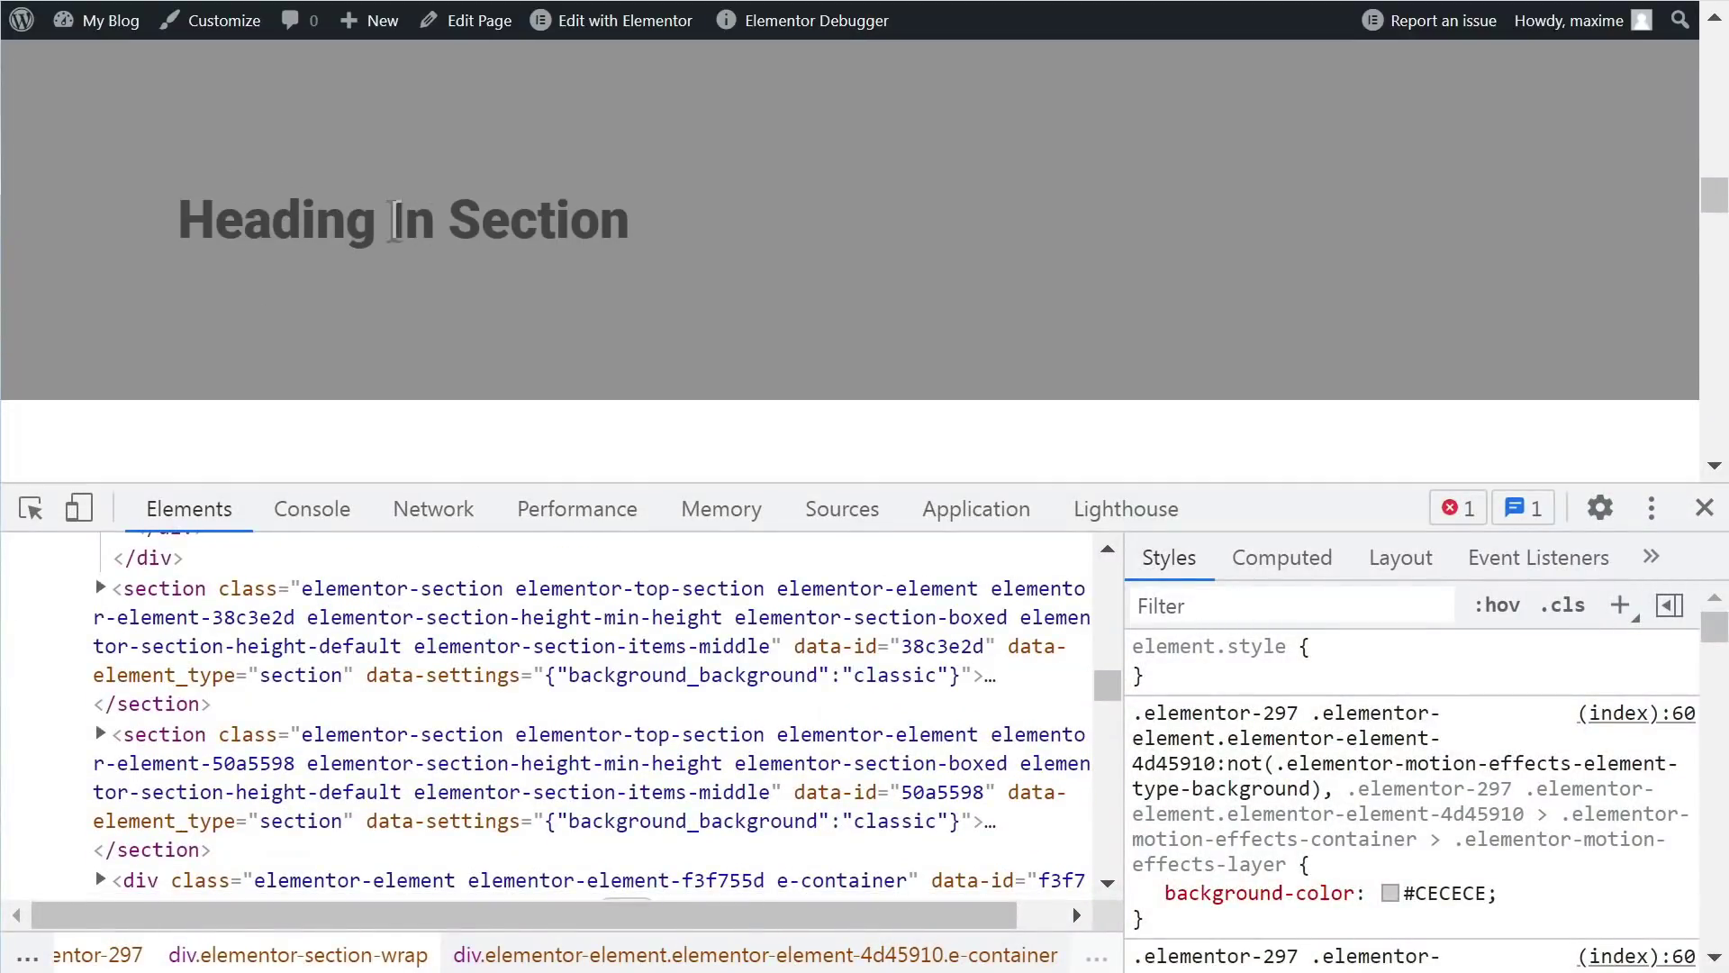
right_click(306, 224)
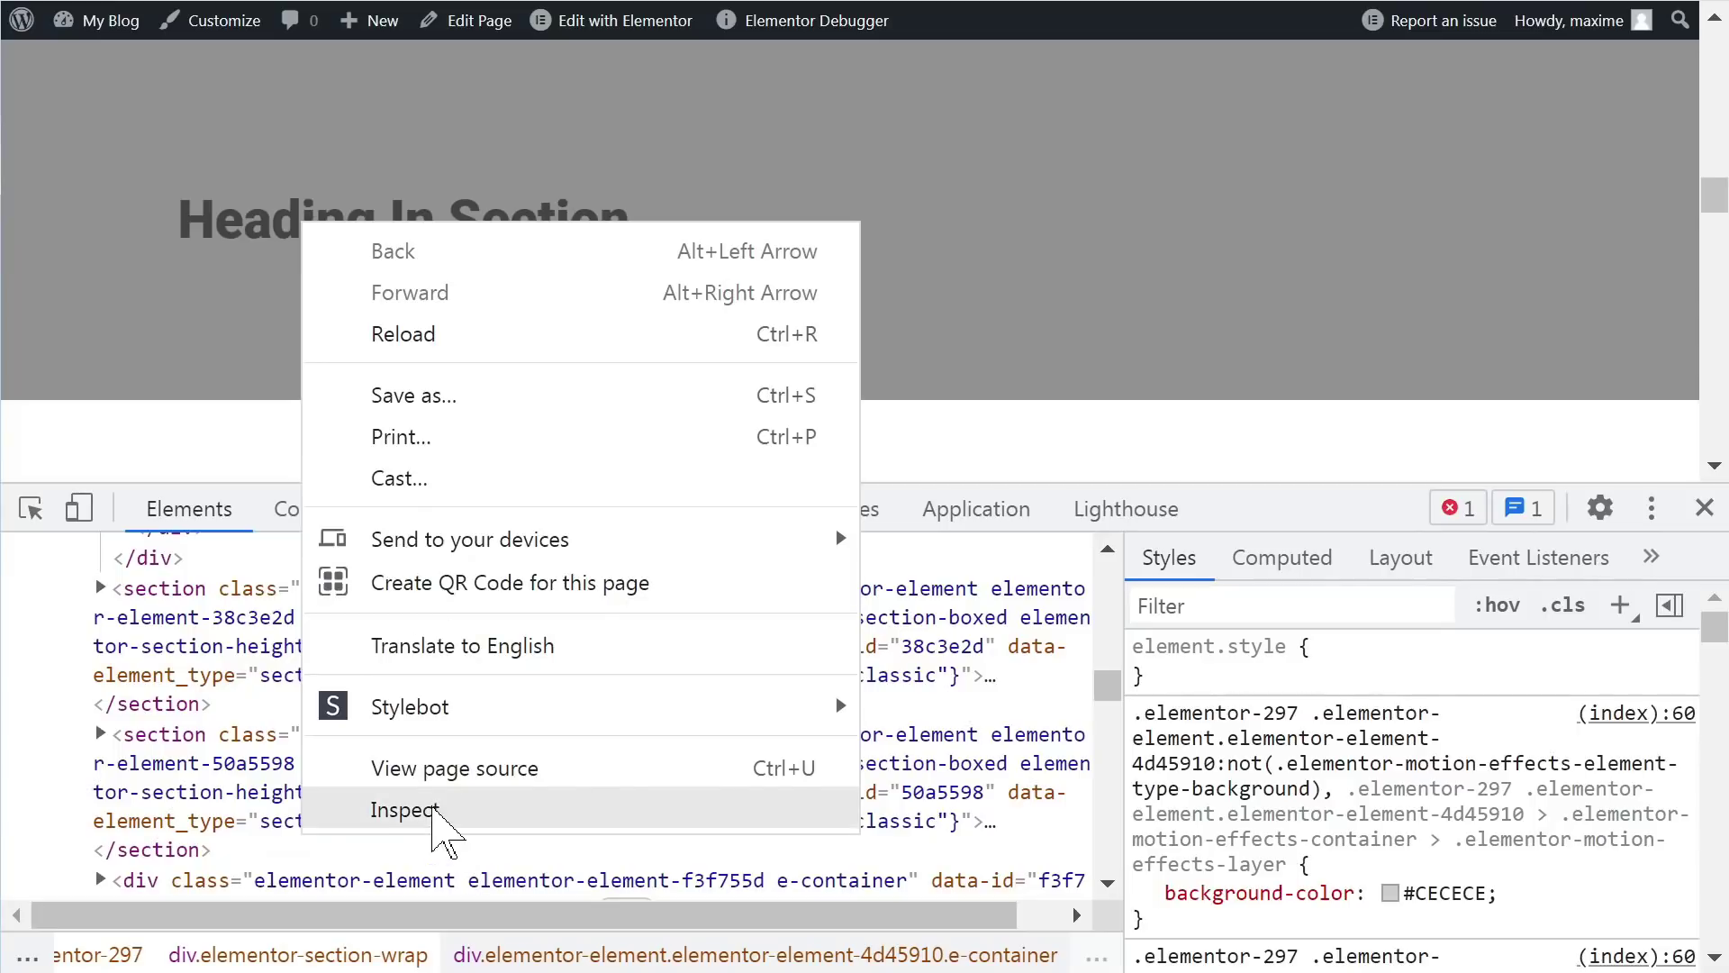
left_click(427, 811)
scroll(349, 762, "up", 3)
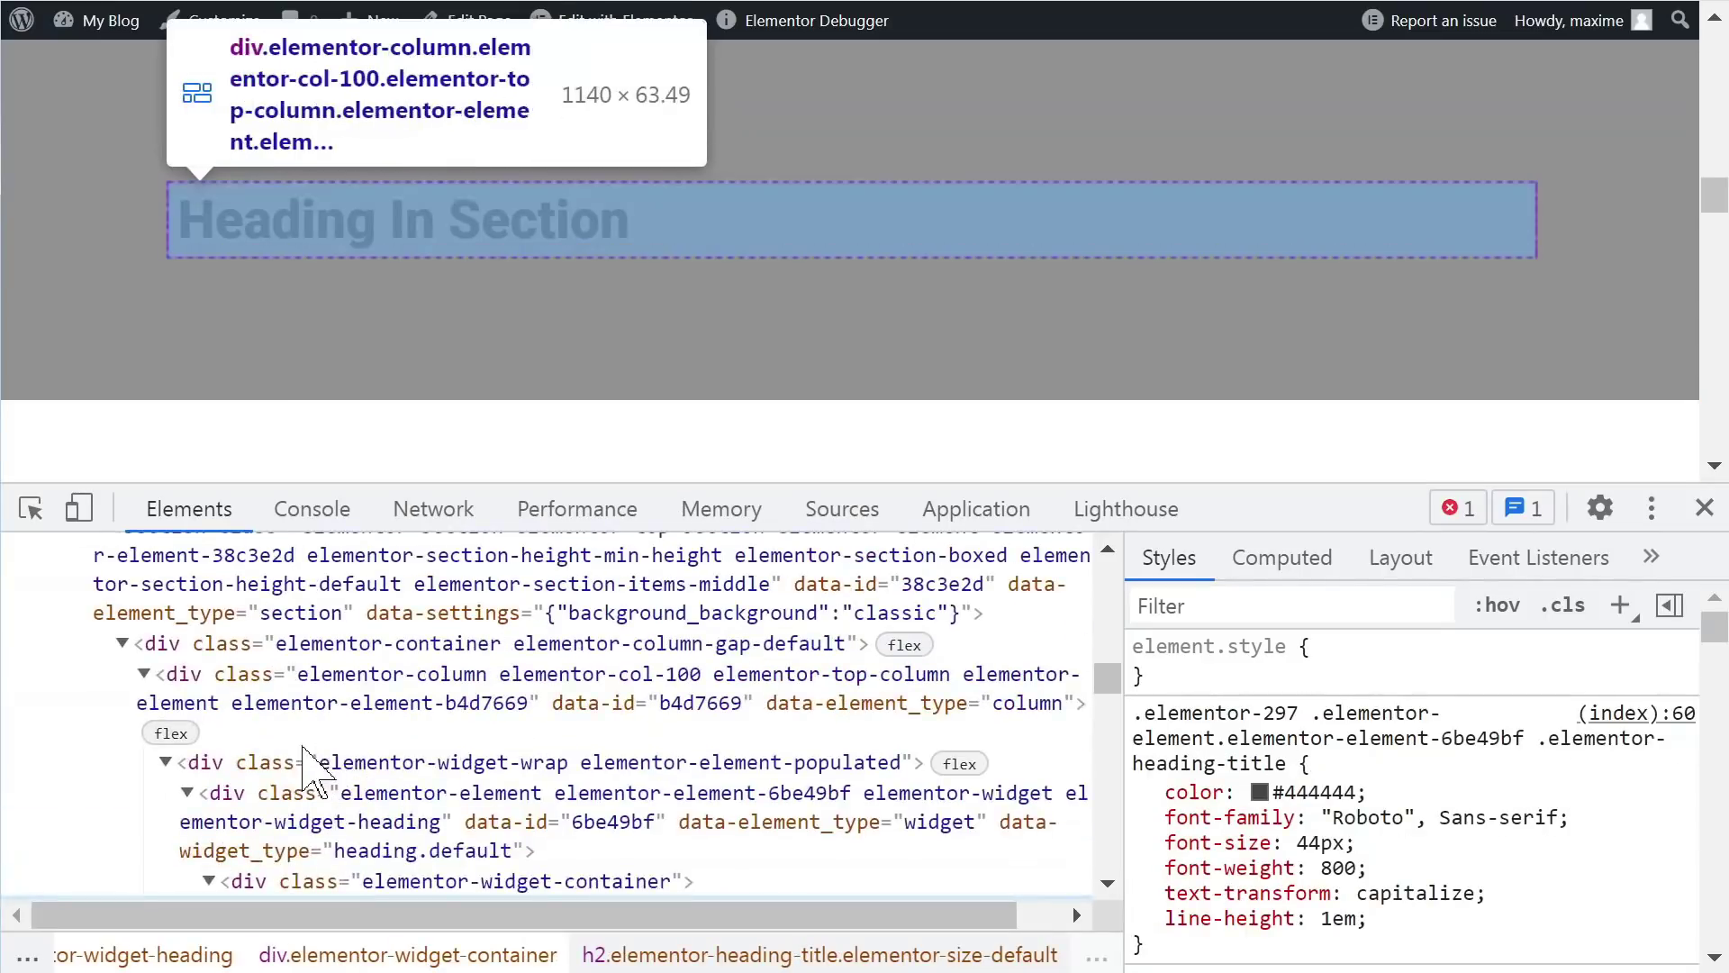
scroll(315, 757, "up", 3)
left_click(311, 761)
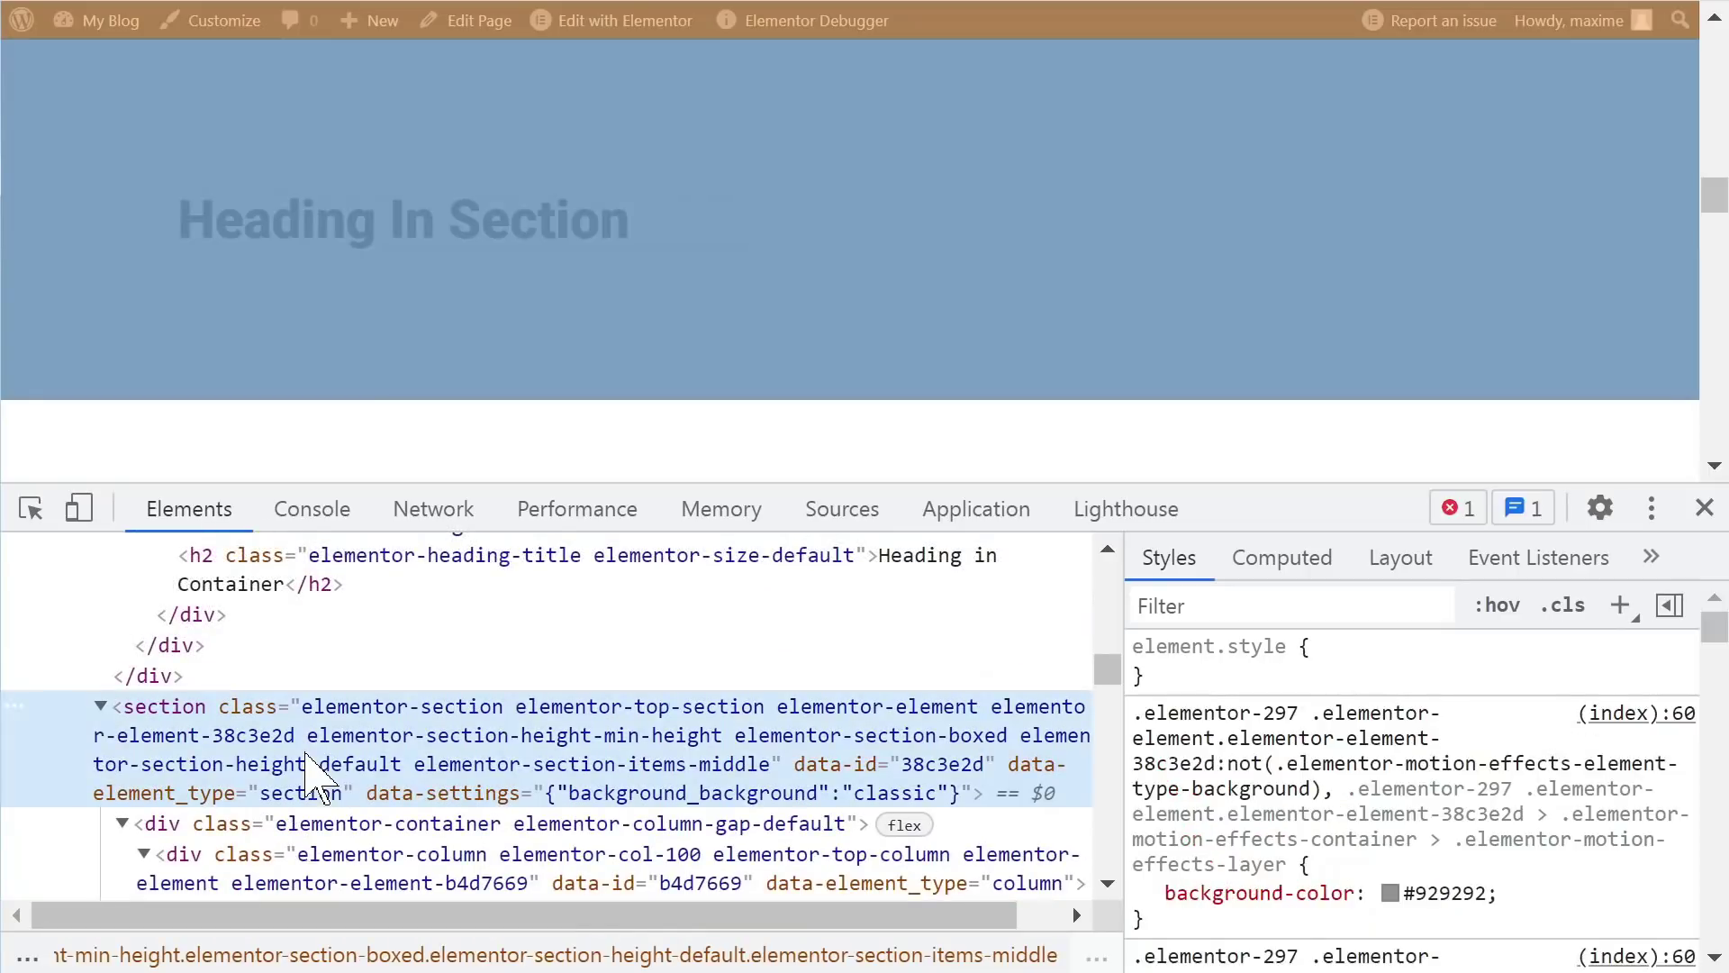
Step: Examine the wrappers around the section heading, selecting the elementor-container div and the elementor-widget-heading div
scroll(306, 765, "down", 3)
scroll(273, 627, "down", 1)
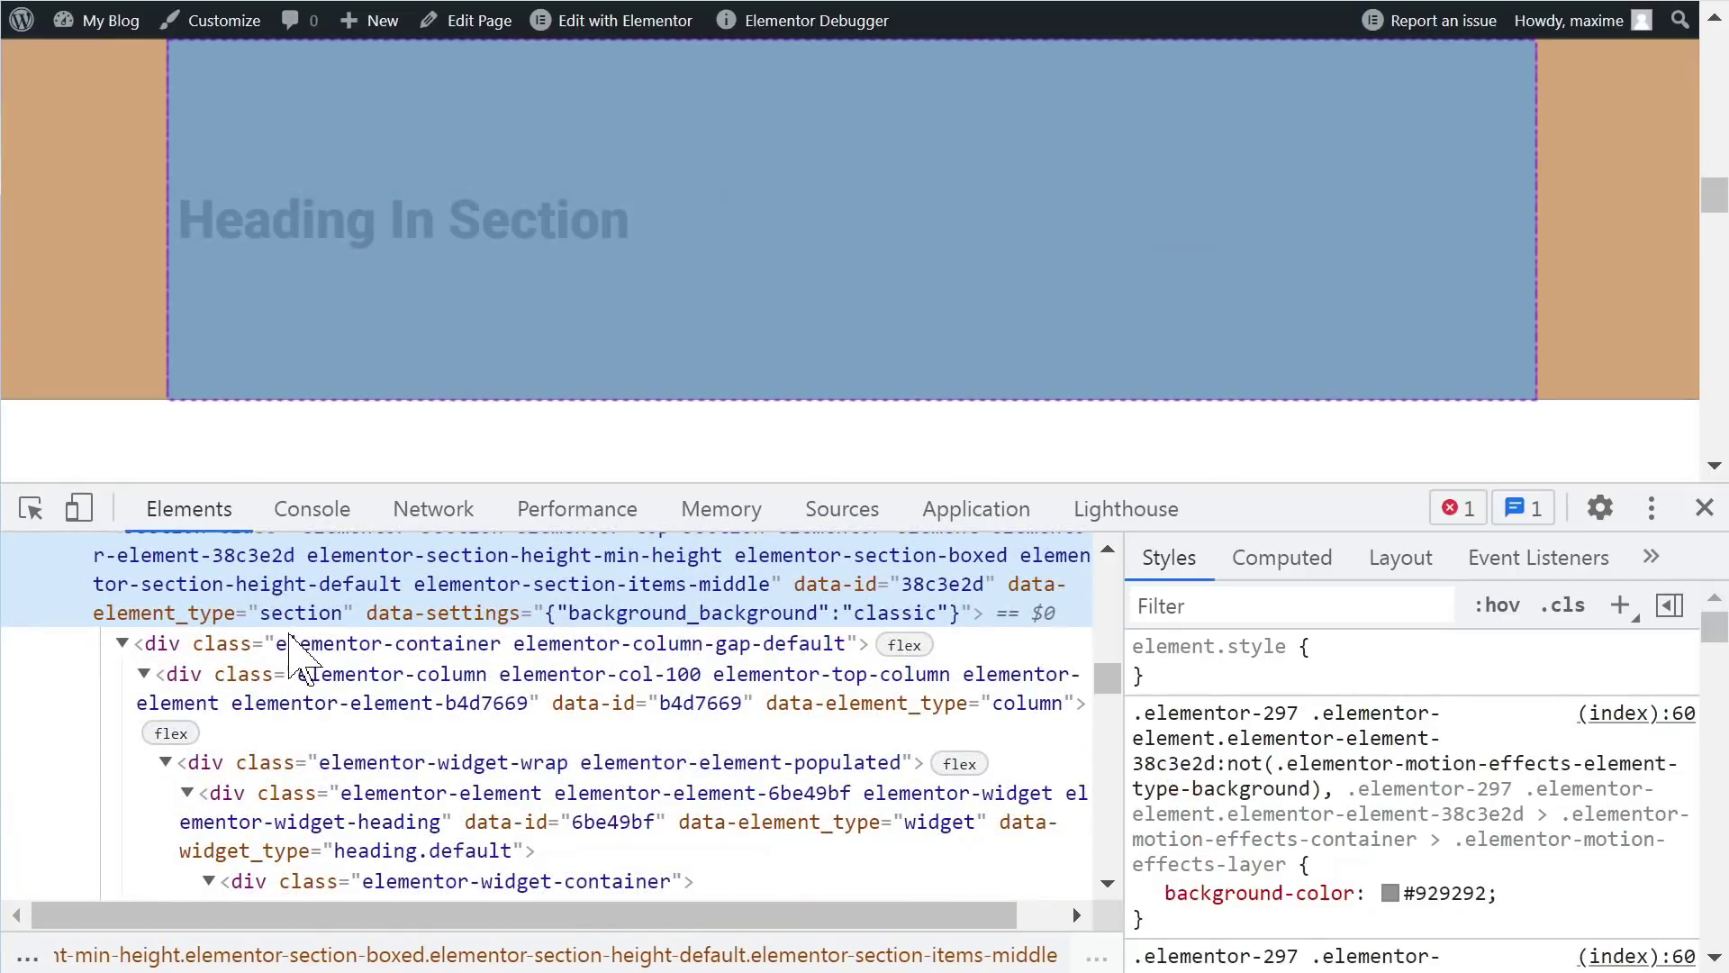
left_click(284, 643)
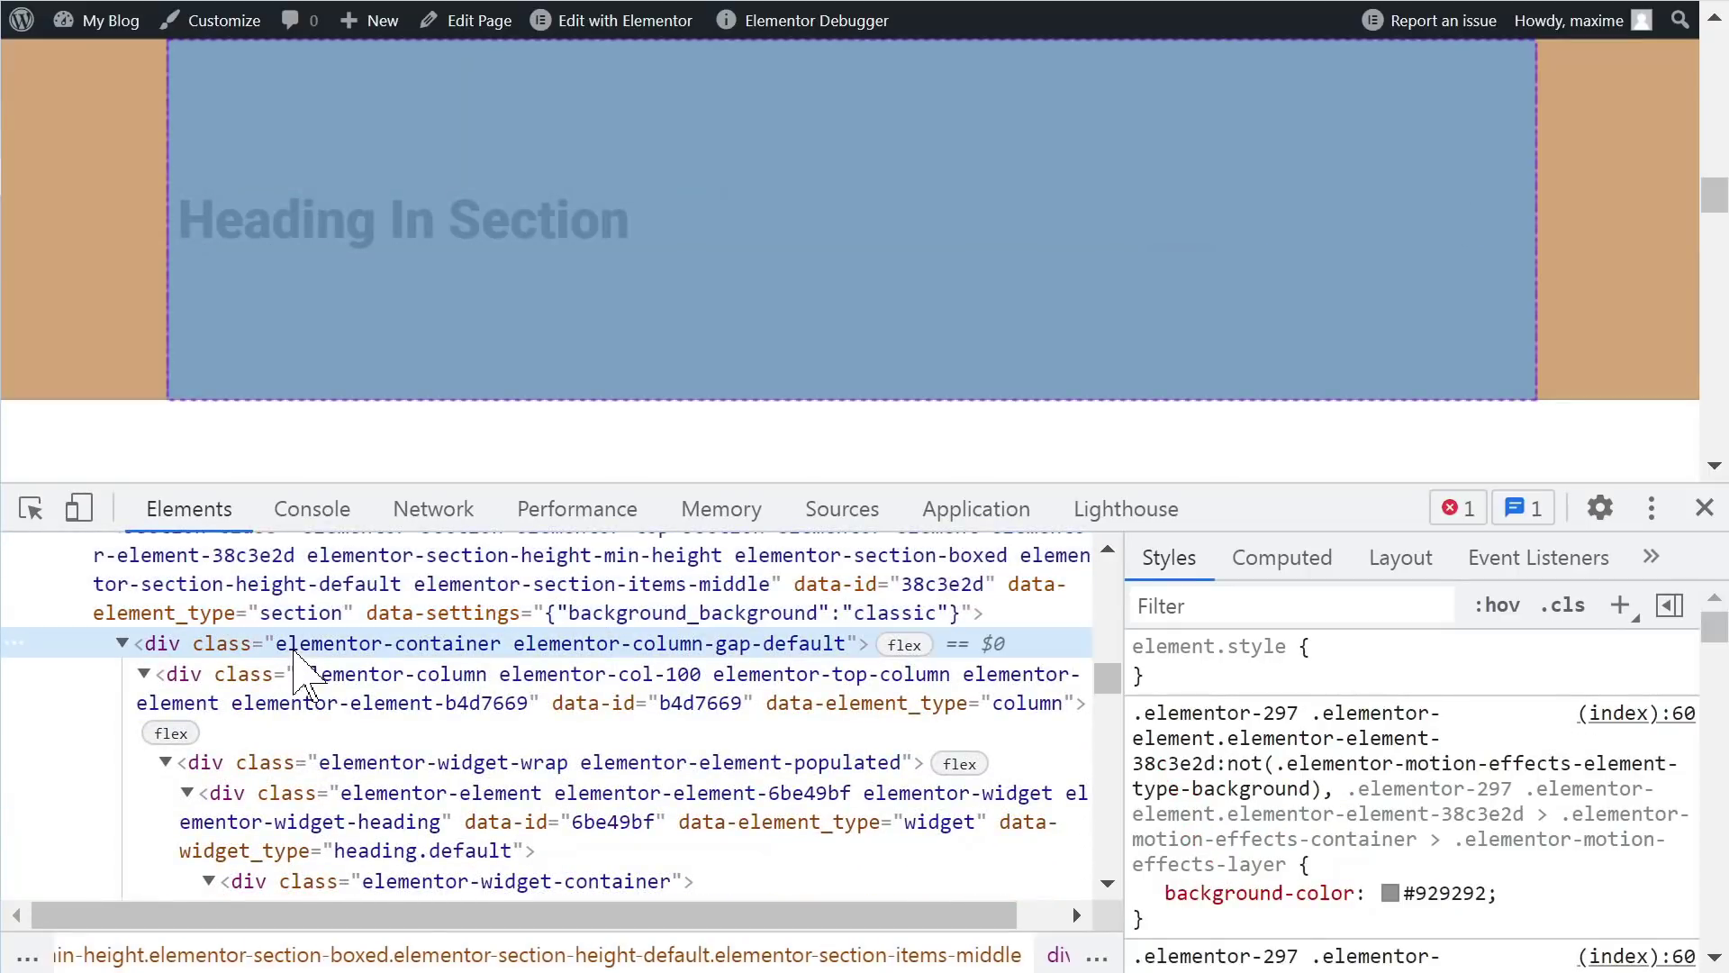
scroll(387, 815, "down", 2)
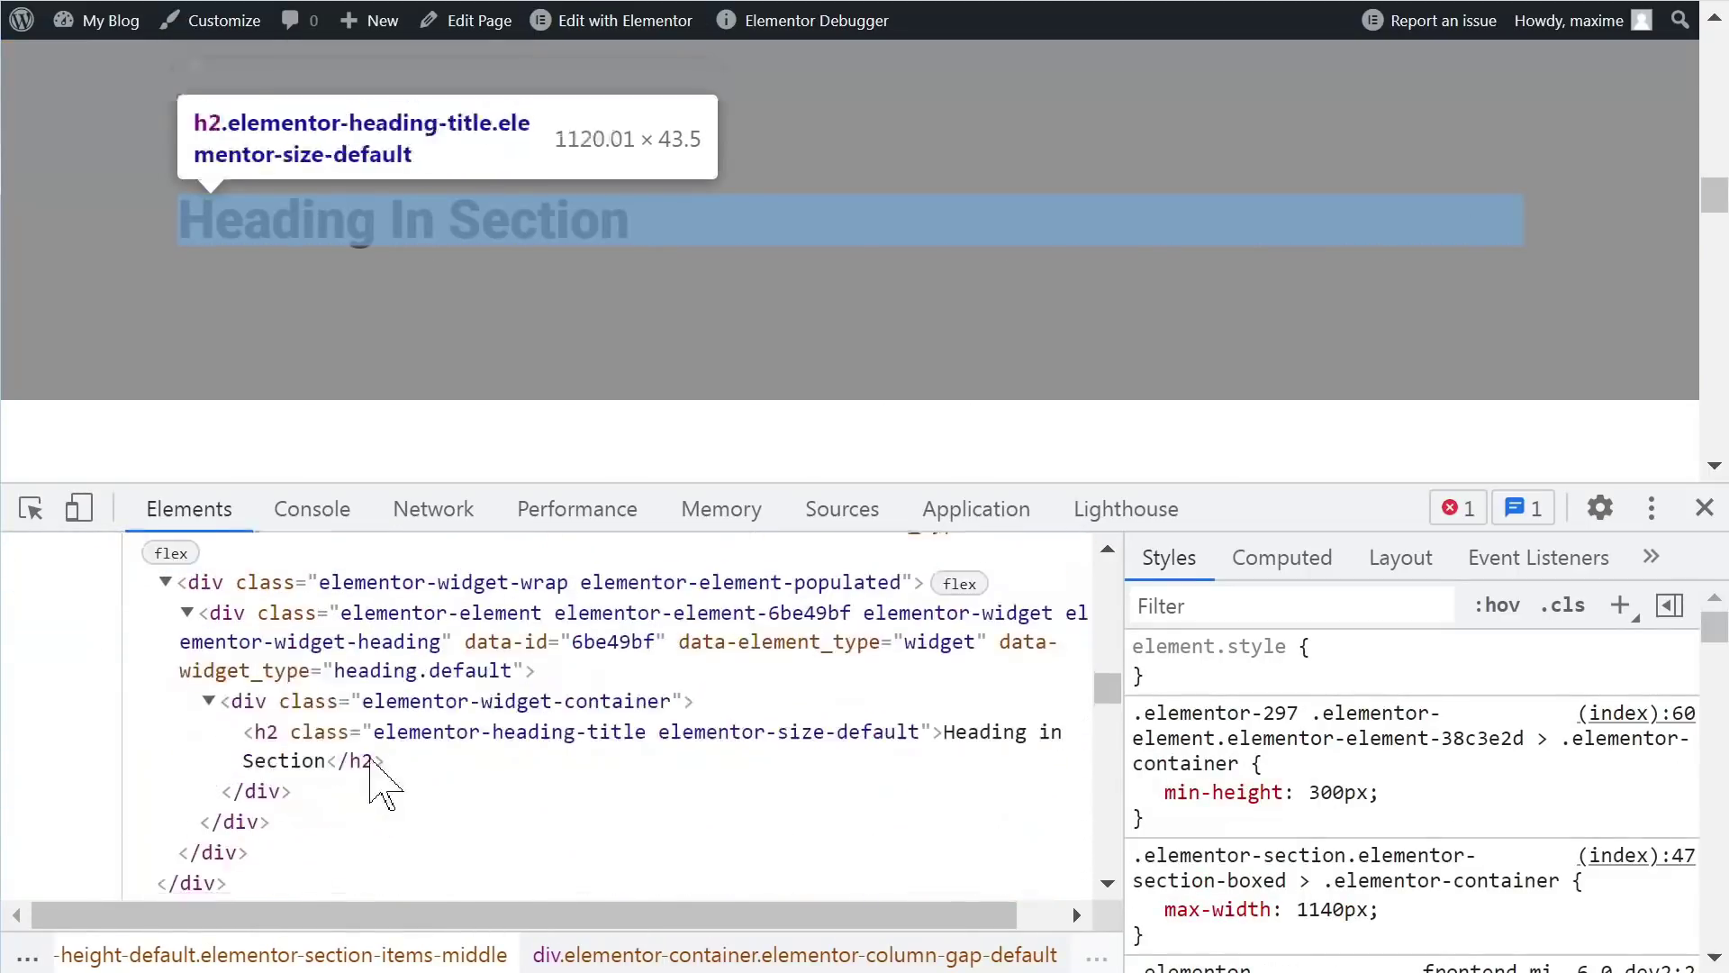
left_click(399, 656)
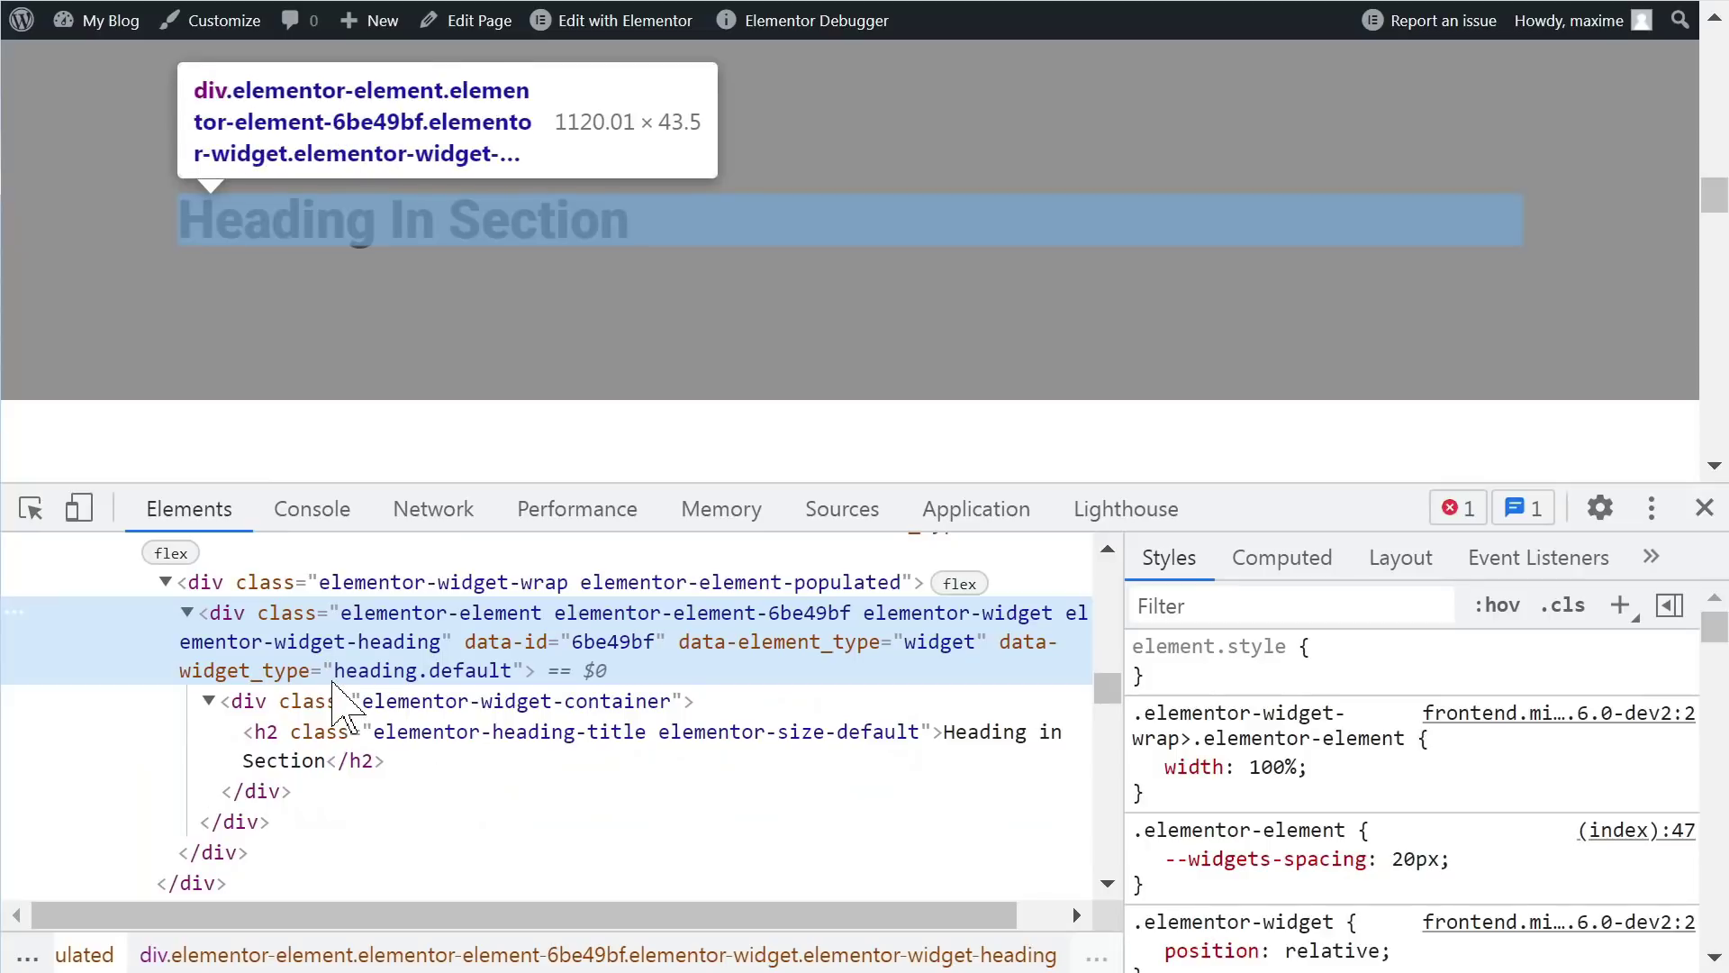
Step: On the older DOM page, inspect the "Heading in inner section Older DOM" heading and enlarge the DOM tree area
scroll(495, 193, "down", 5)
scroll(424, 406, "up", 2)
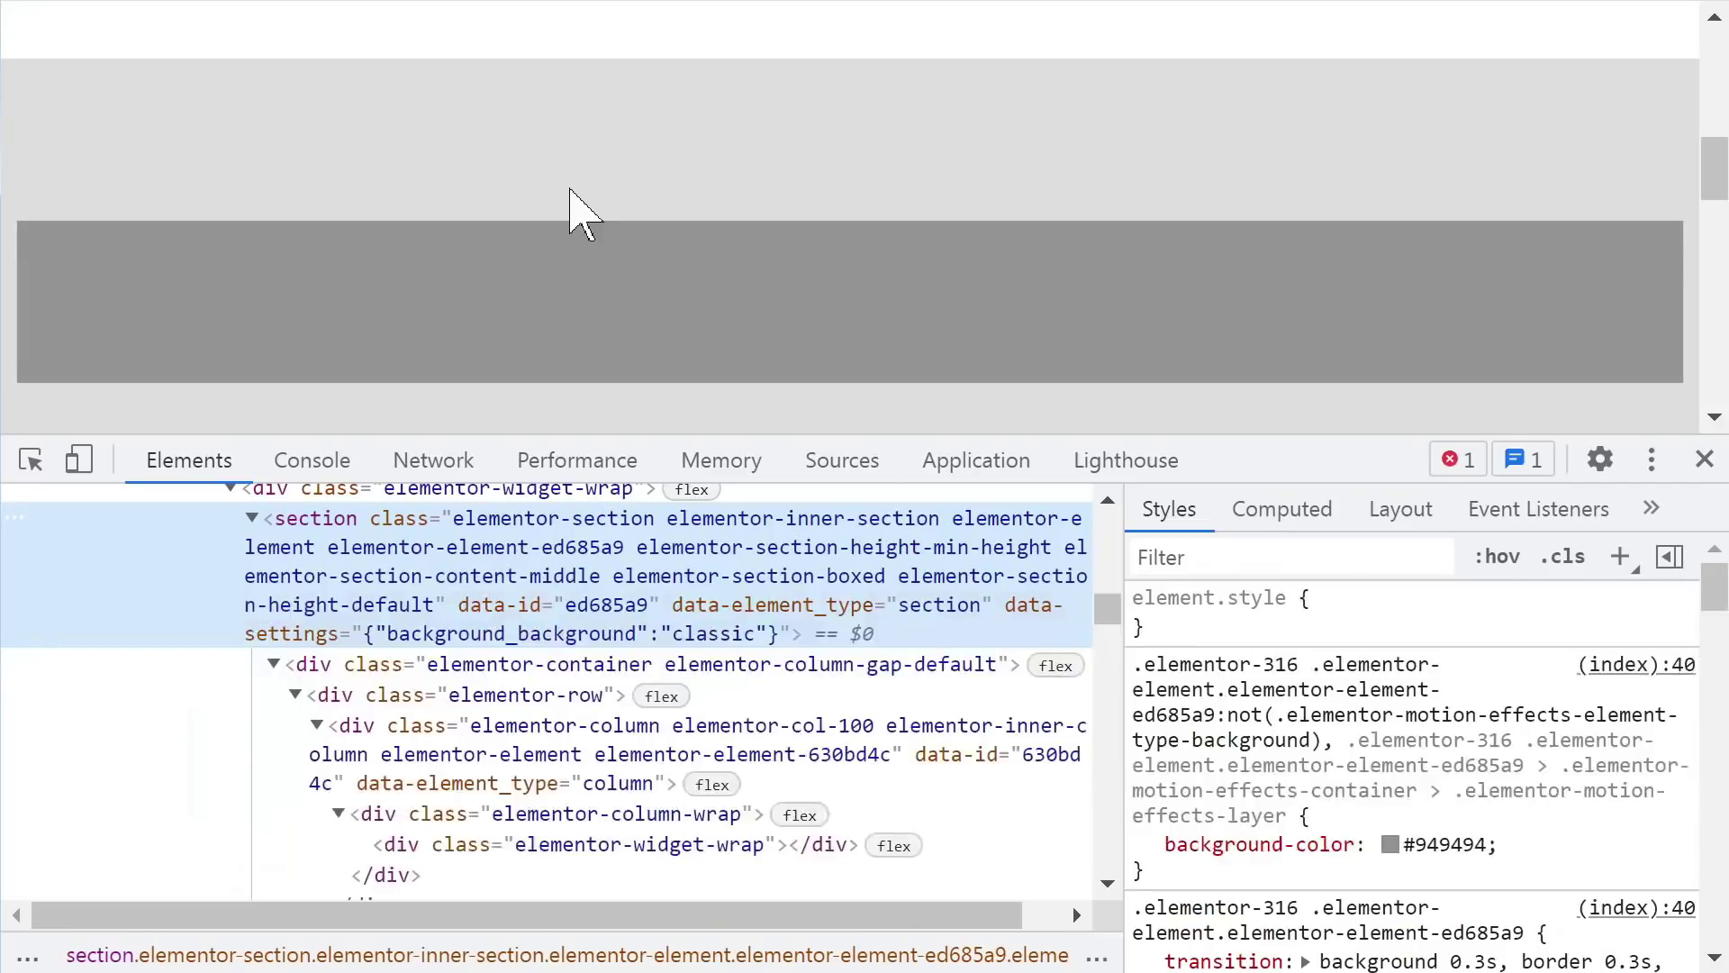
scroll(456, 252, "down", 12)
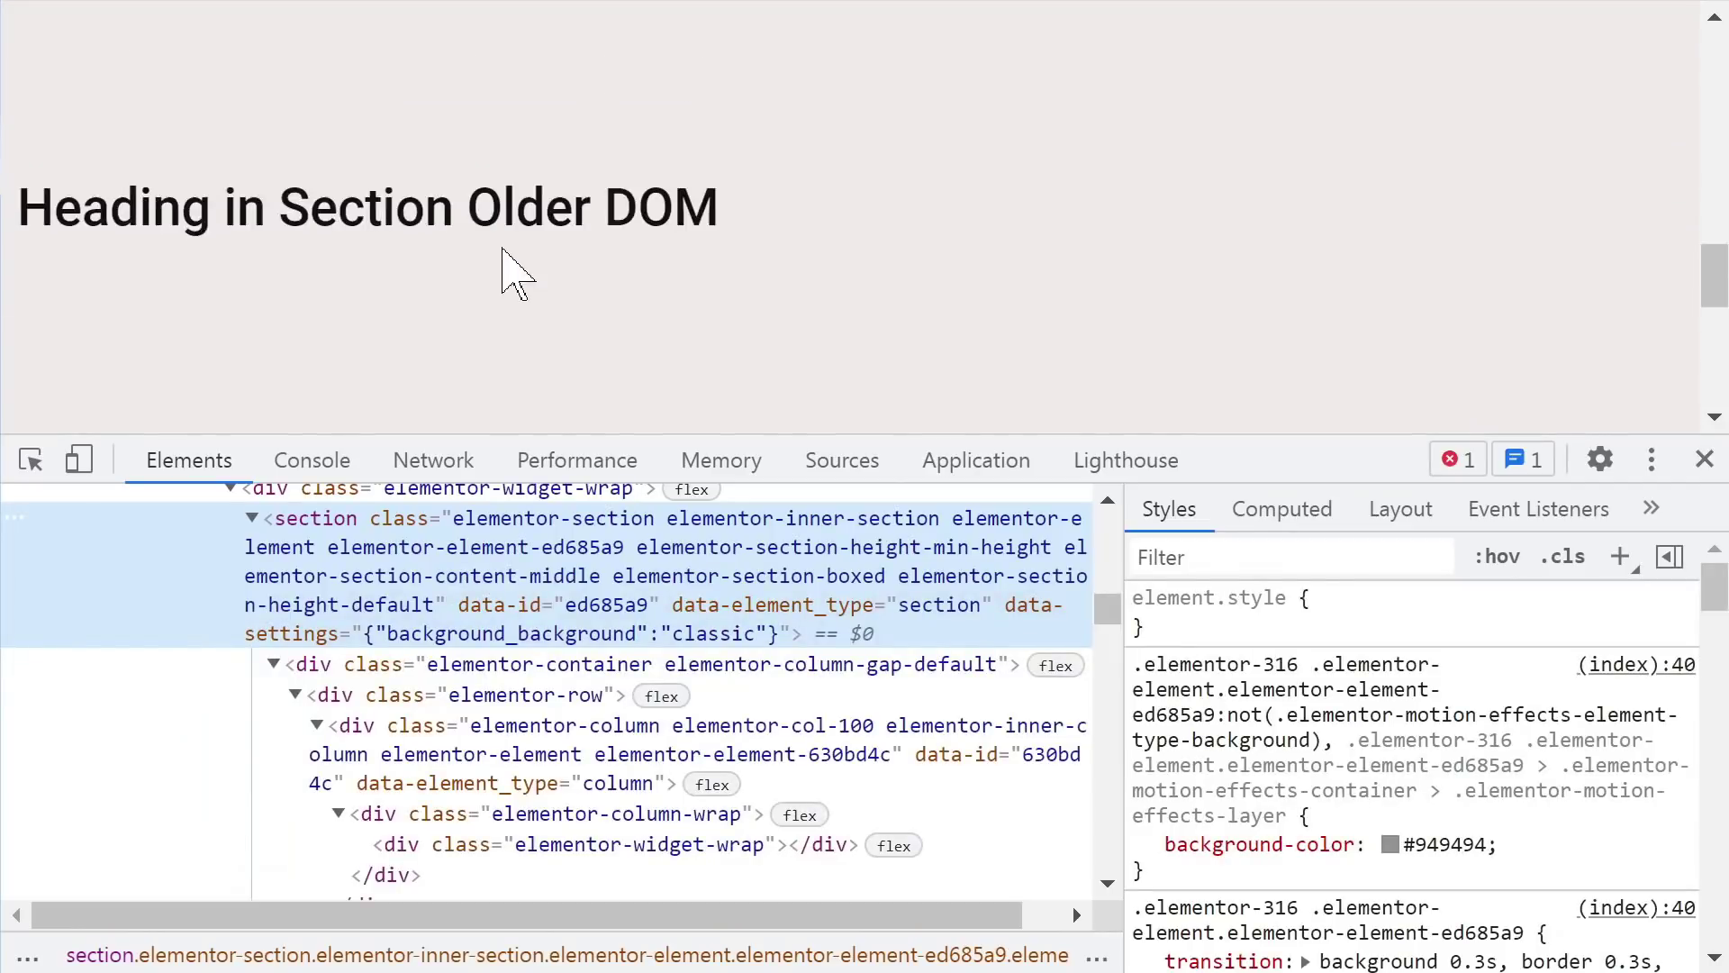
scroll(516, 256, "down", 3)
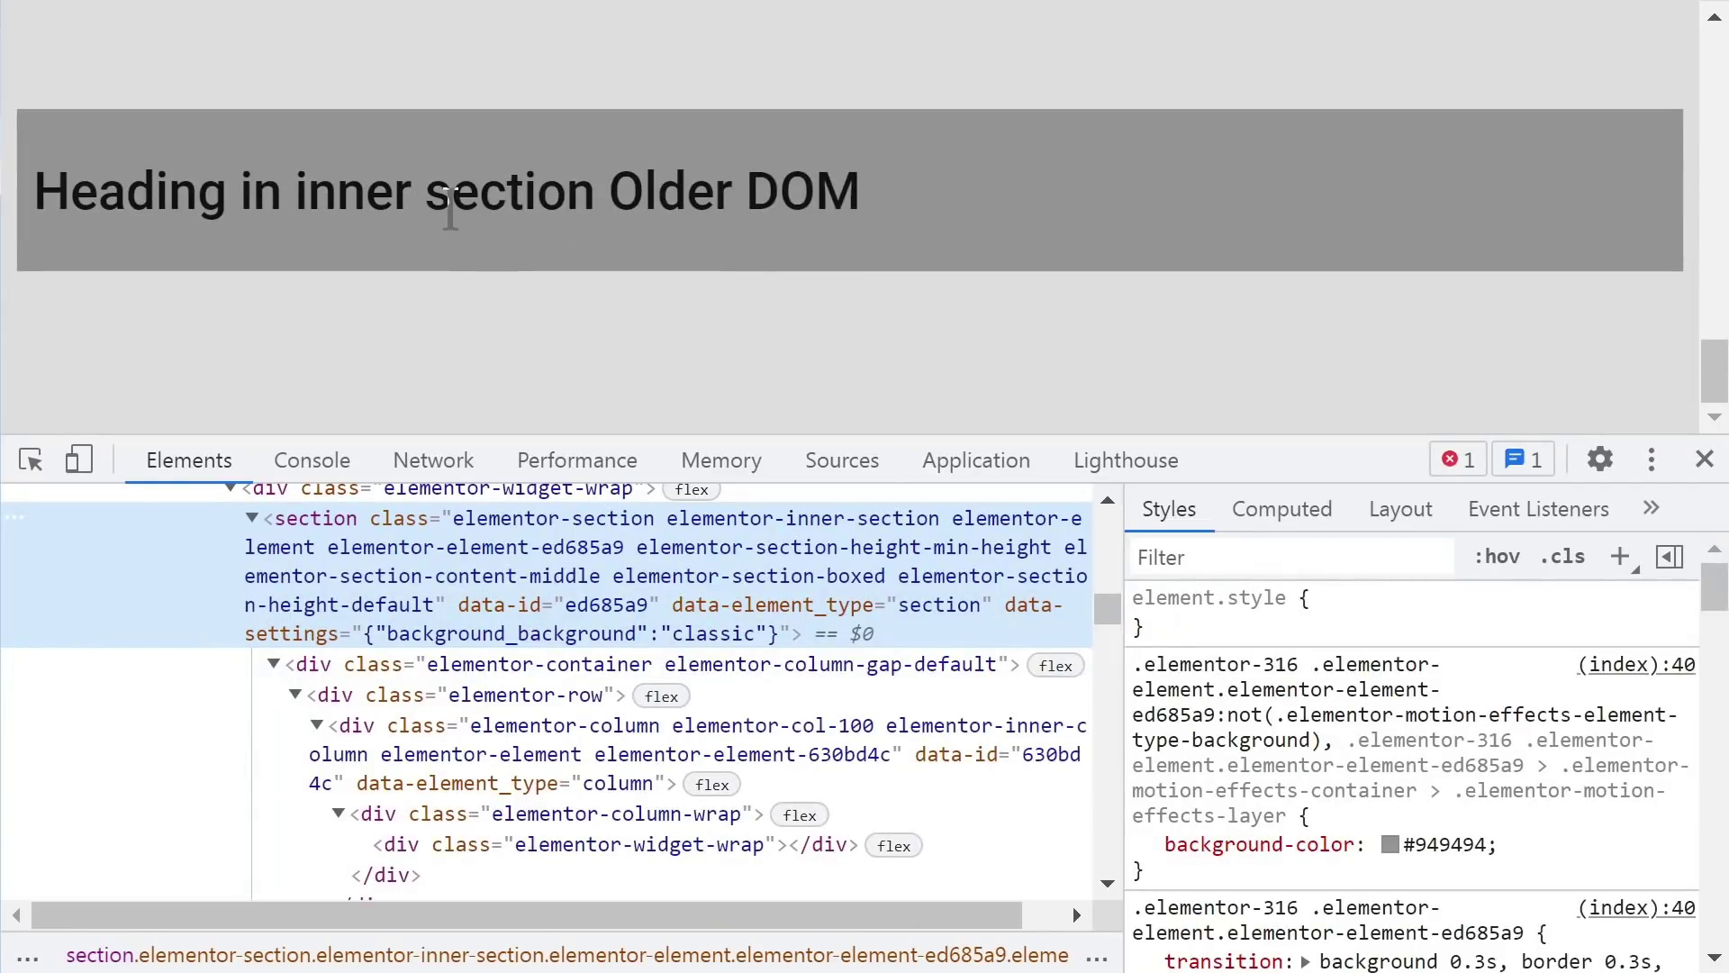
right_click(414, 207)
left_click(606, 792)
left_click_drag(1171, 434, 1220, 123)
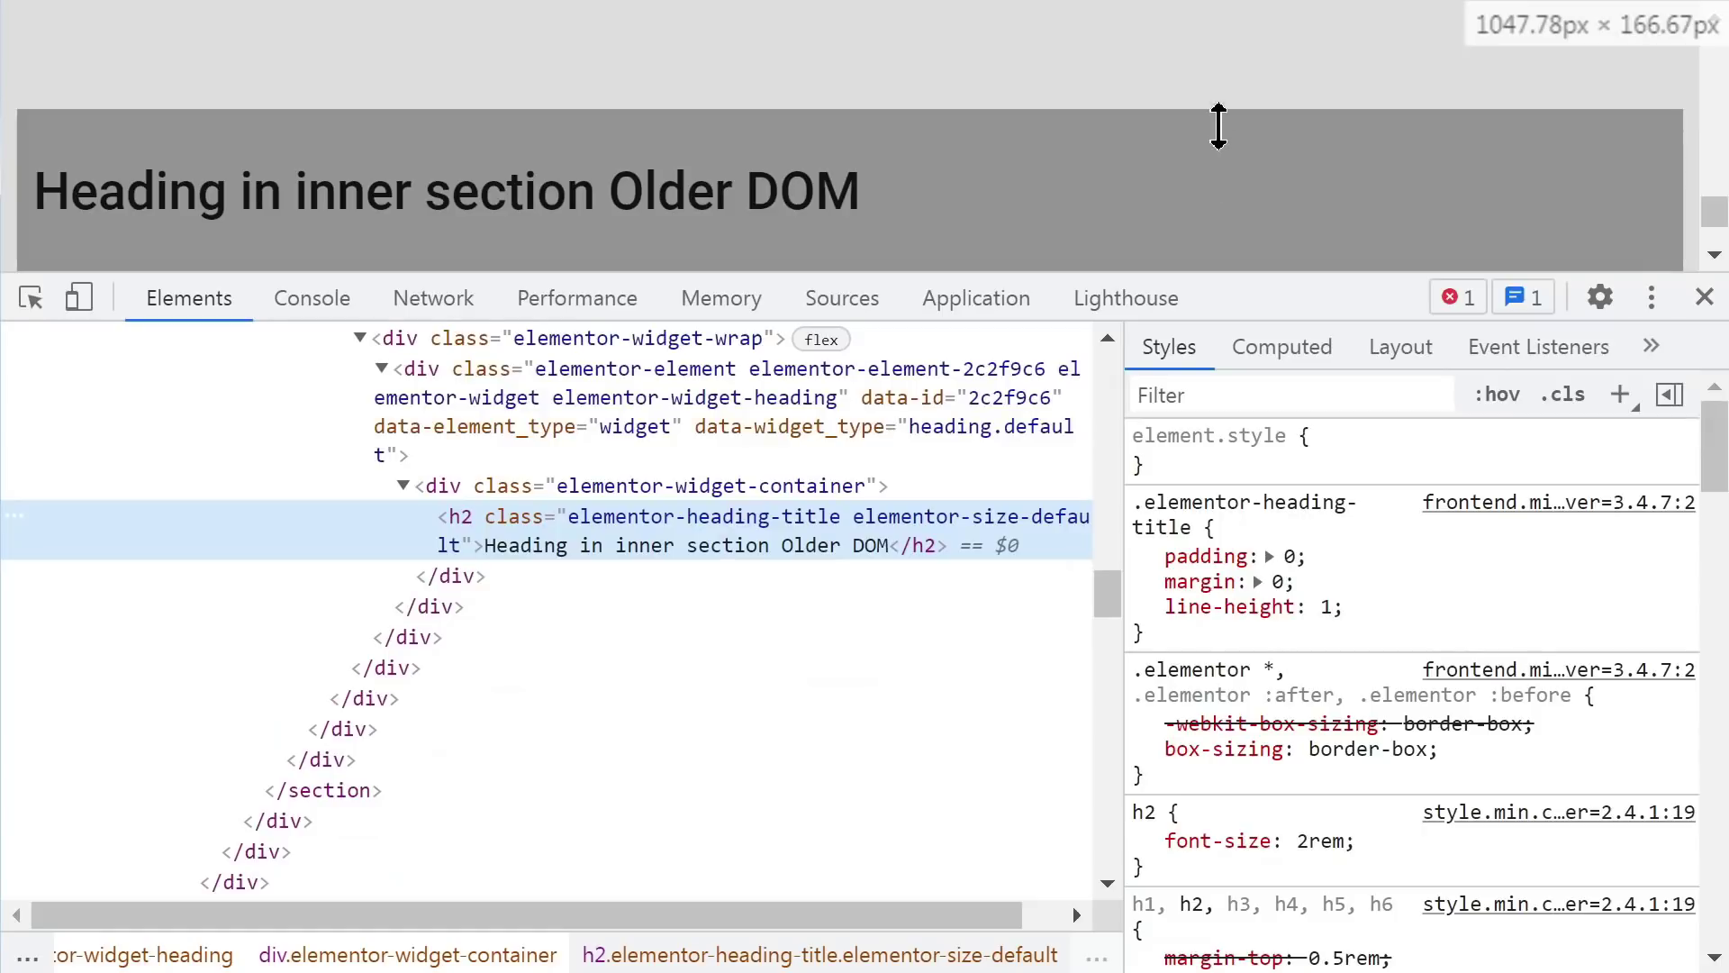
Step: Select the top section element that encloses the inner section with the older DOM heading
scroll(540, 734, "up", 3)
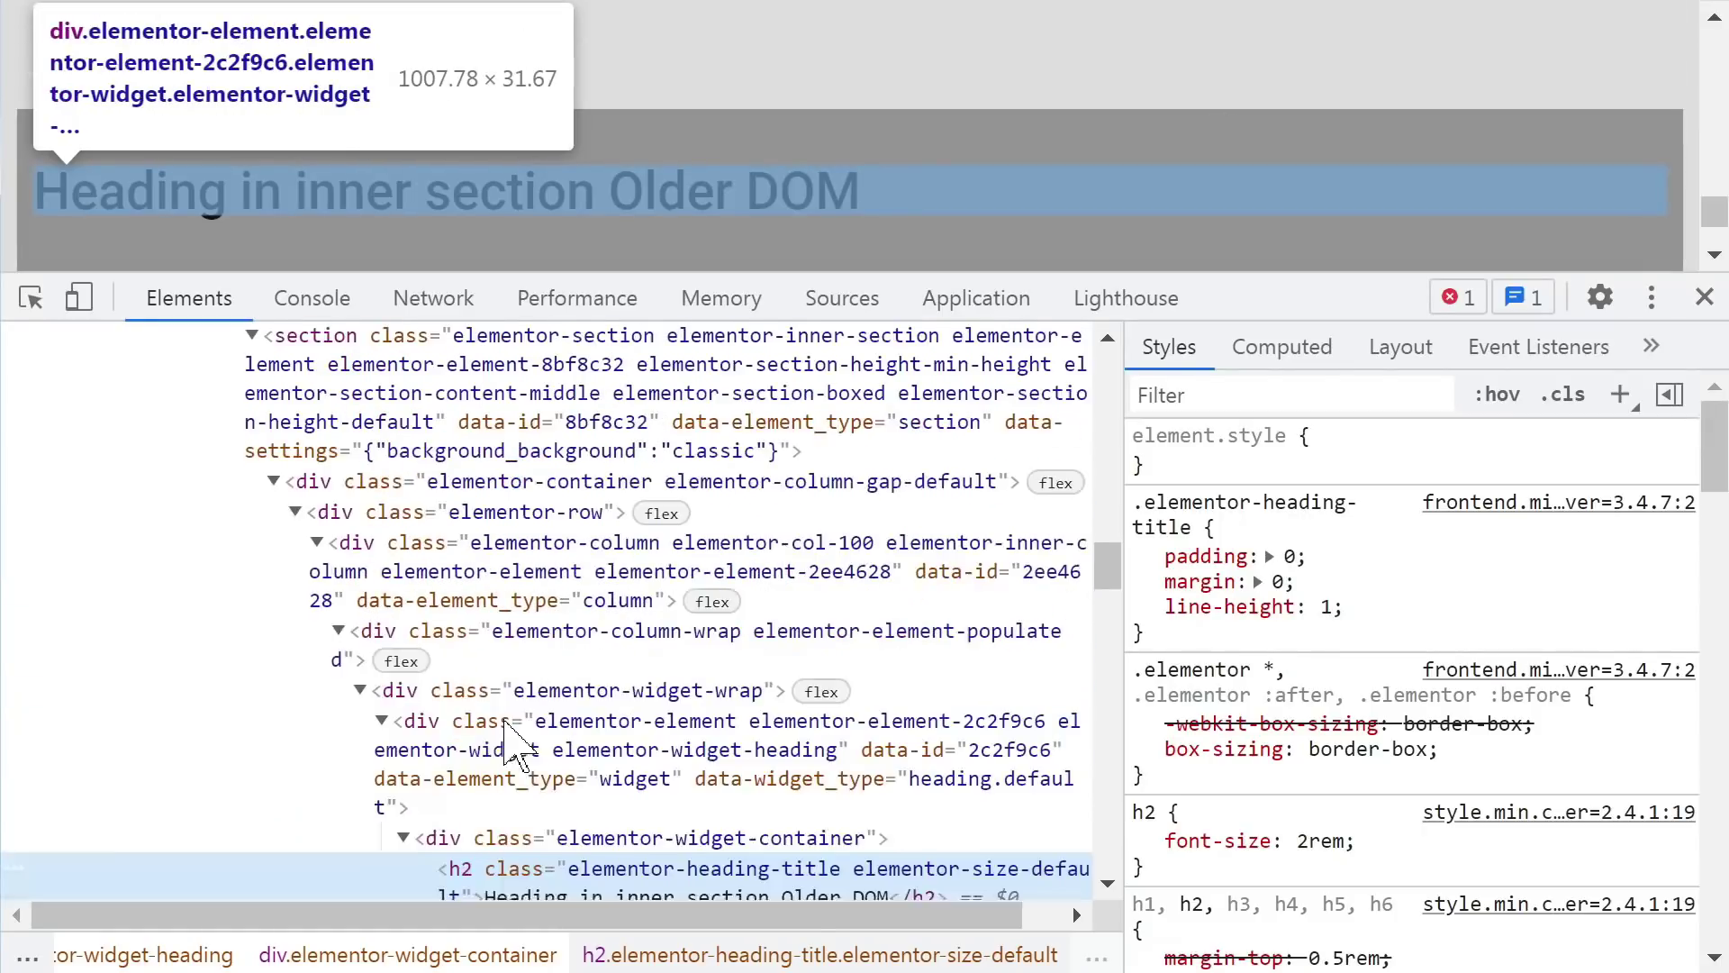
scroll(468, 747, "up", 10)
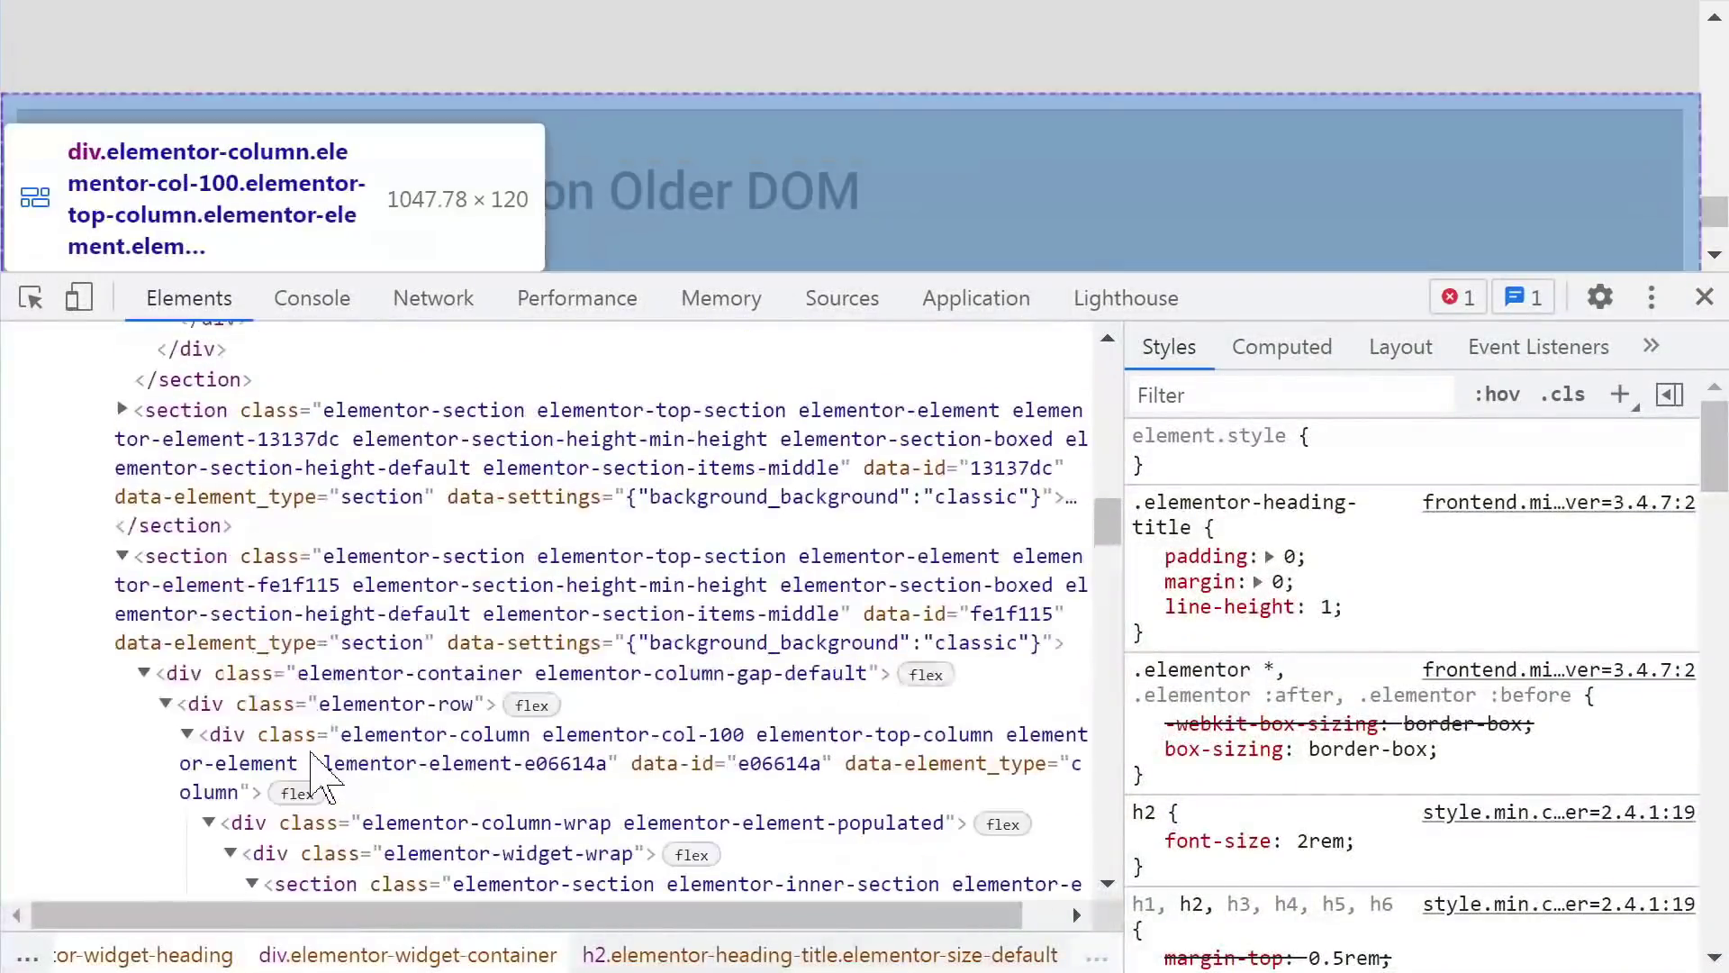
left_click(220, 817)
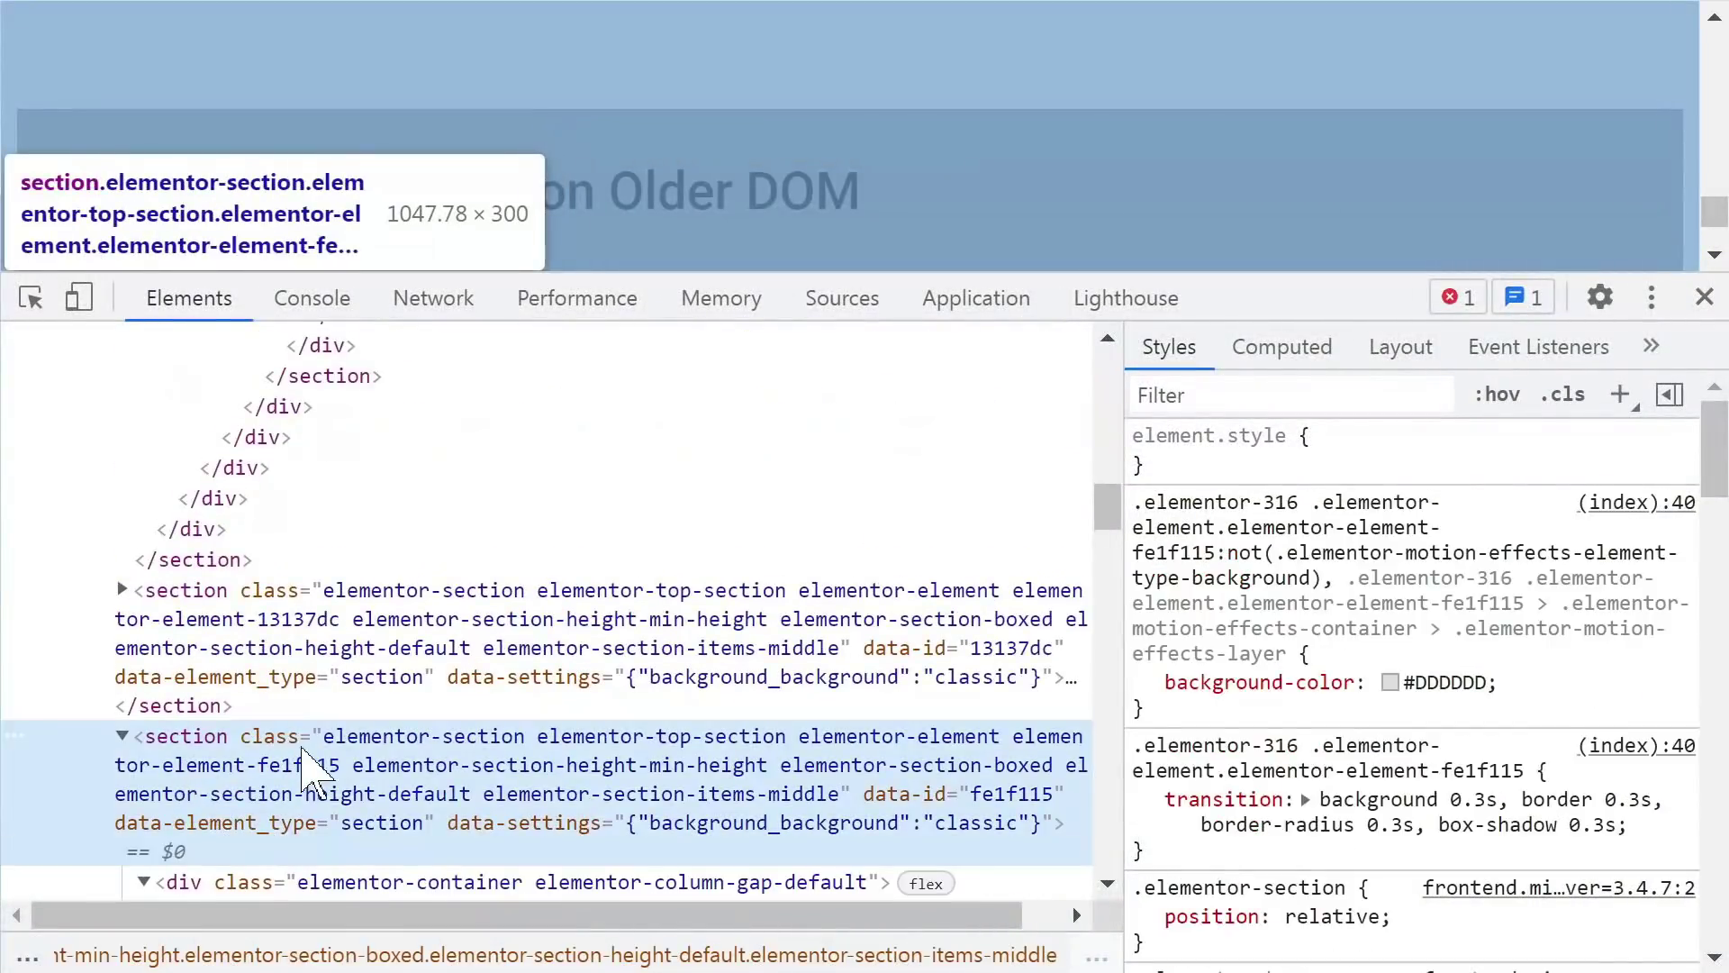
Step: Examine the nested wrappers from the top section down through the inner section and select the h2 heading element
scroll(397, 725, "down", 4)
scroll(410, 540, "down", 2)
scroll(432, 504, "down", 5)
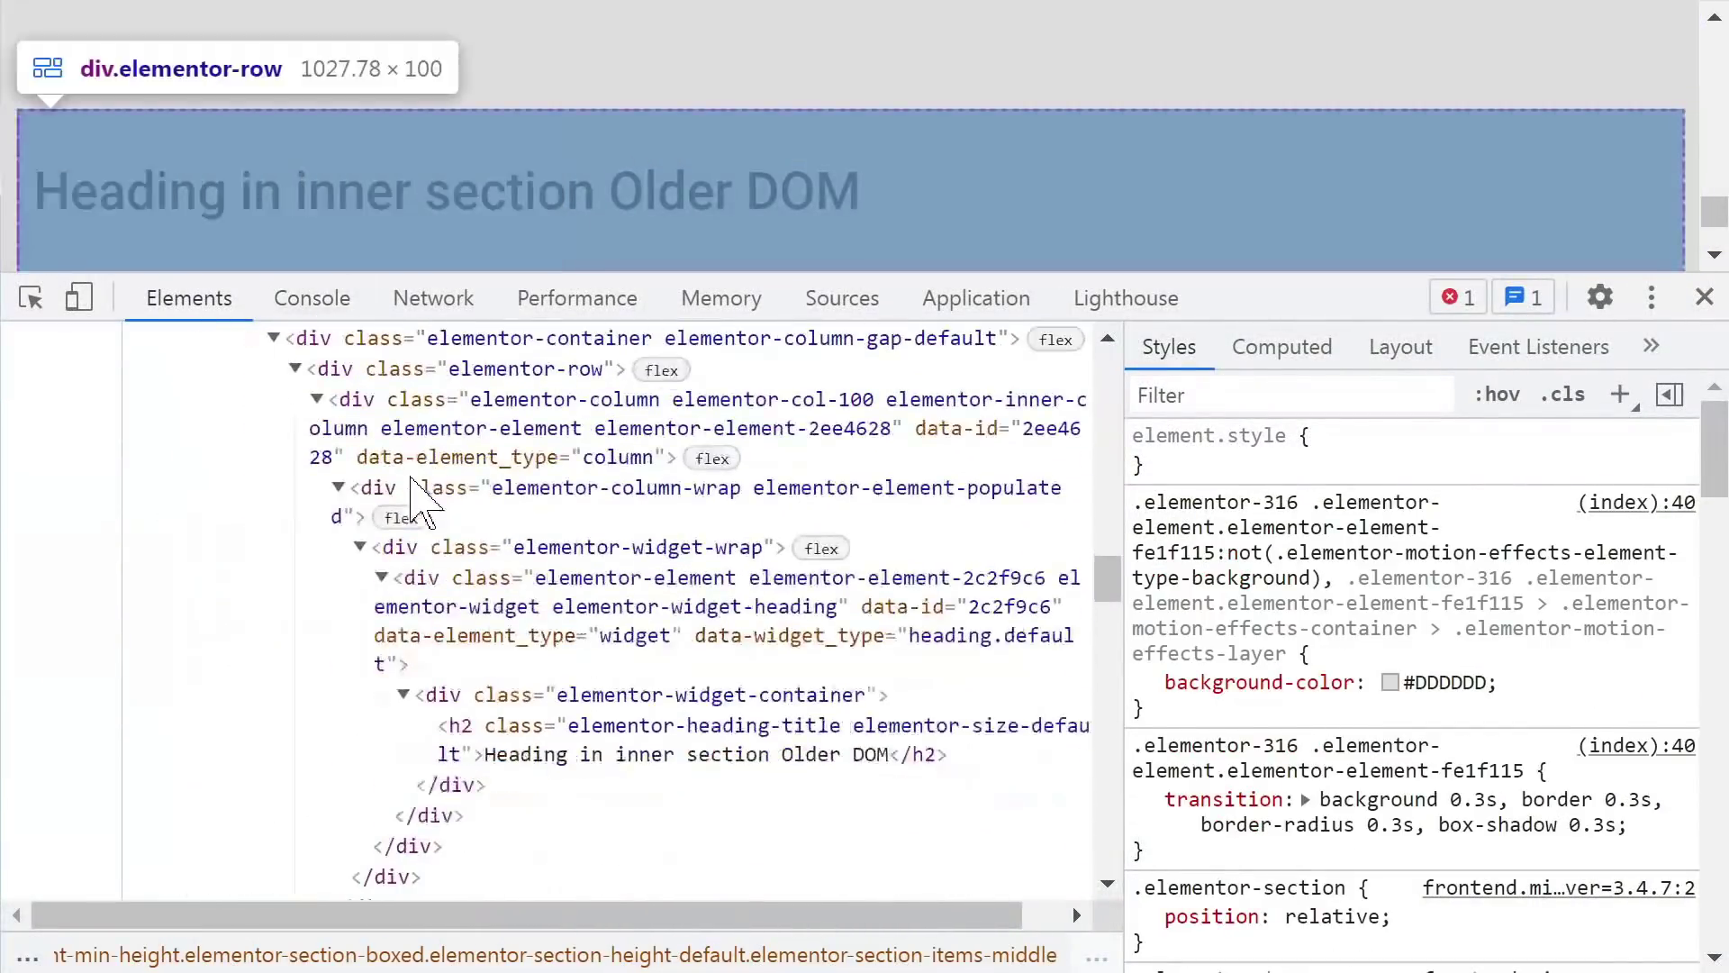
scroll(537, 645, "down", 1)
scroll(514, 585, "up", 3)
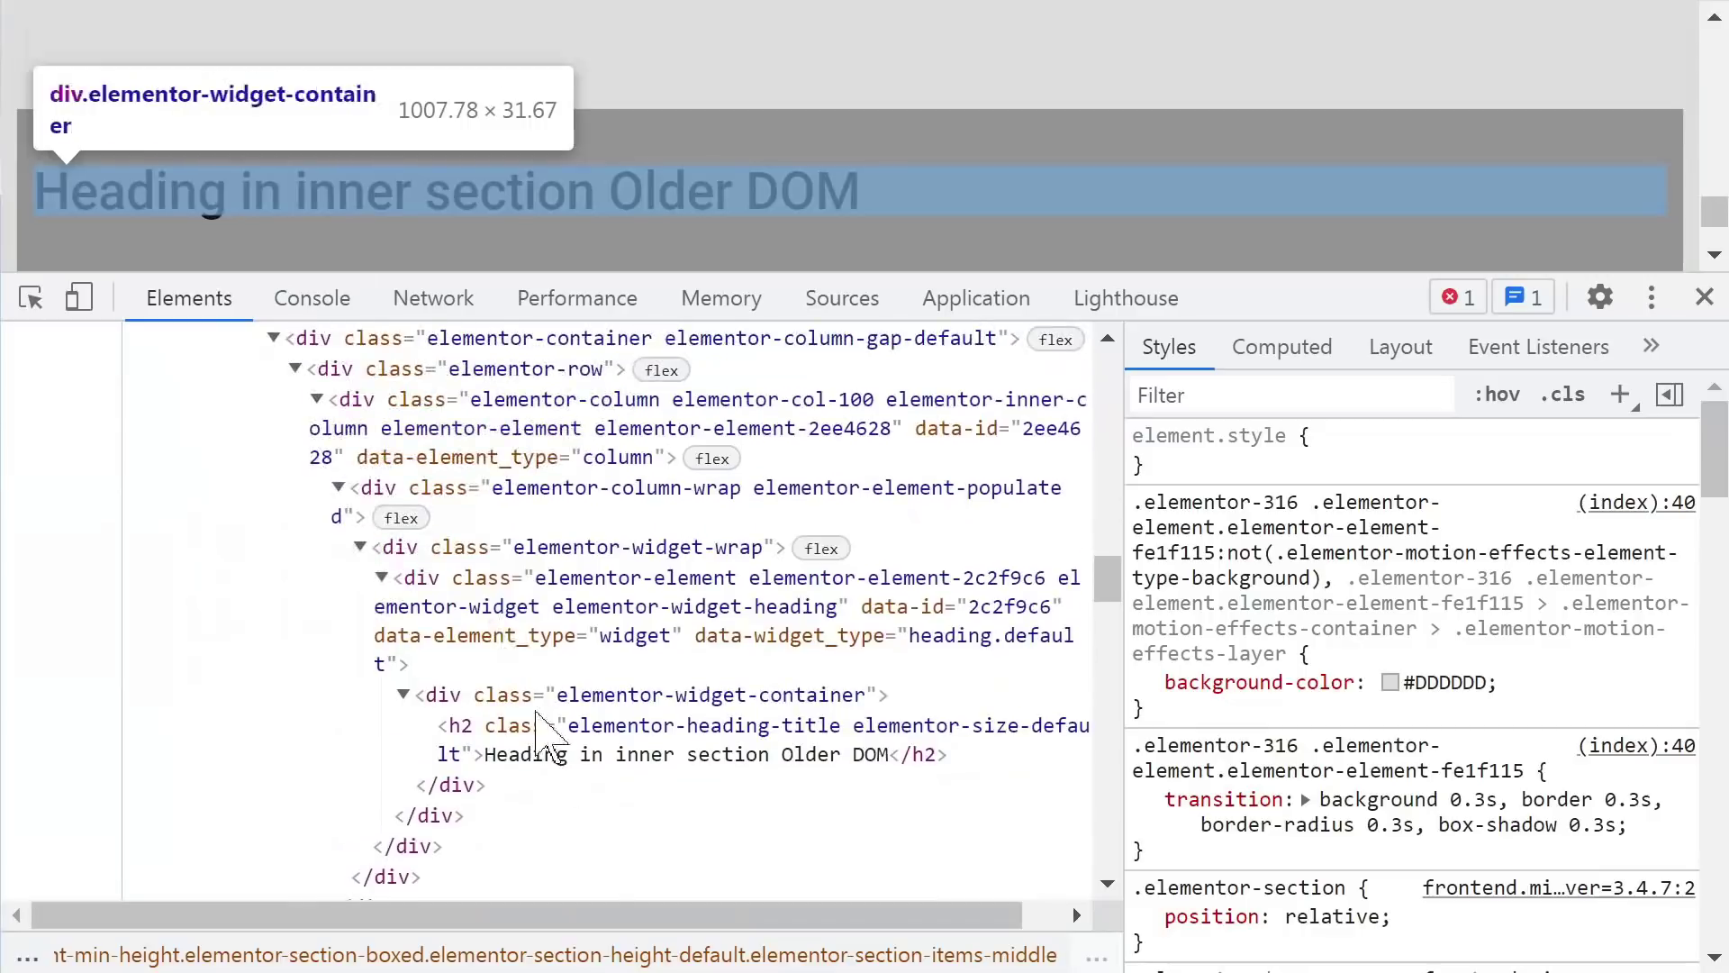
left_click(522, 739)
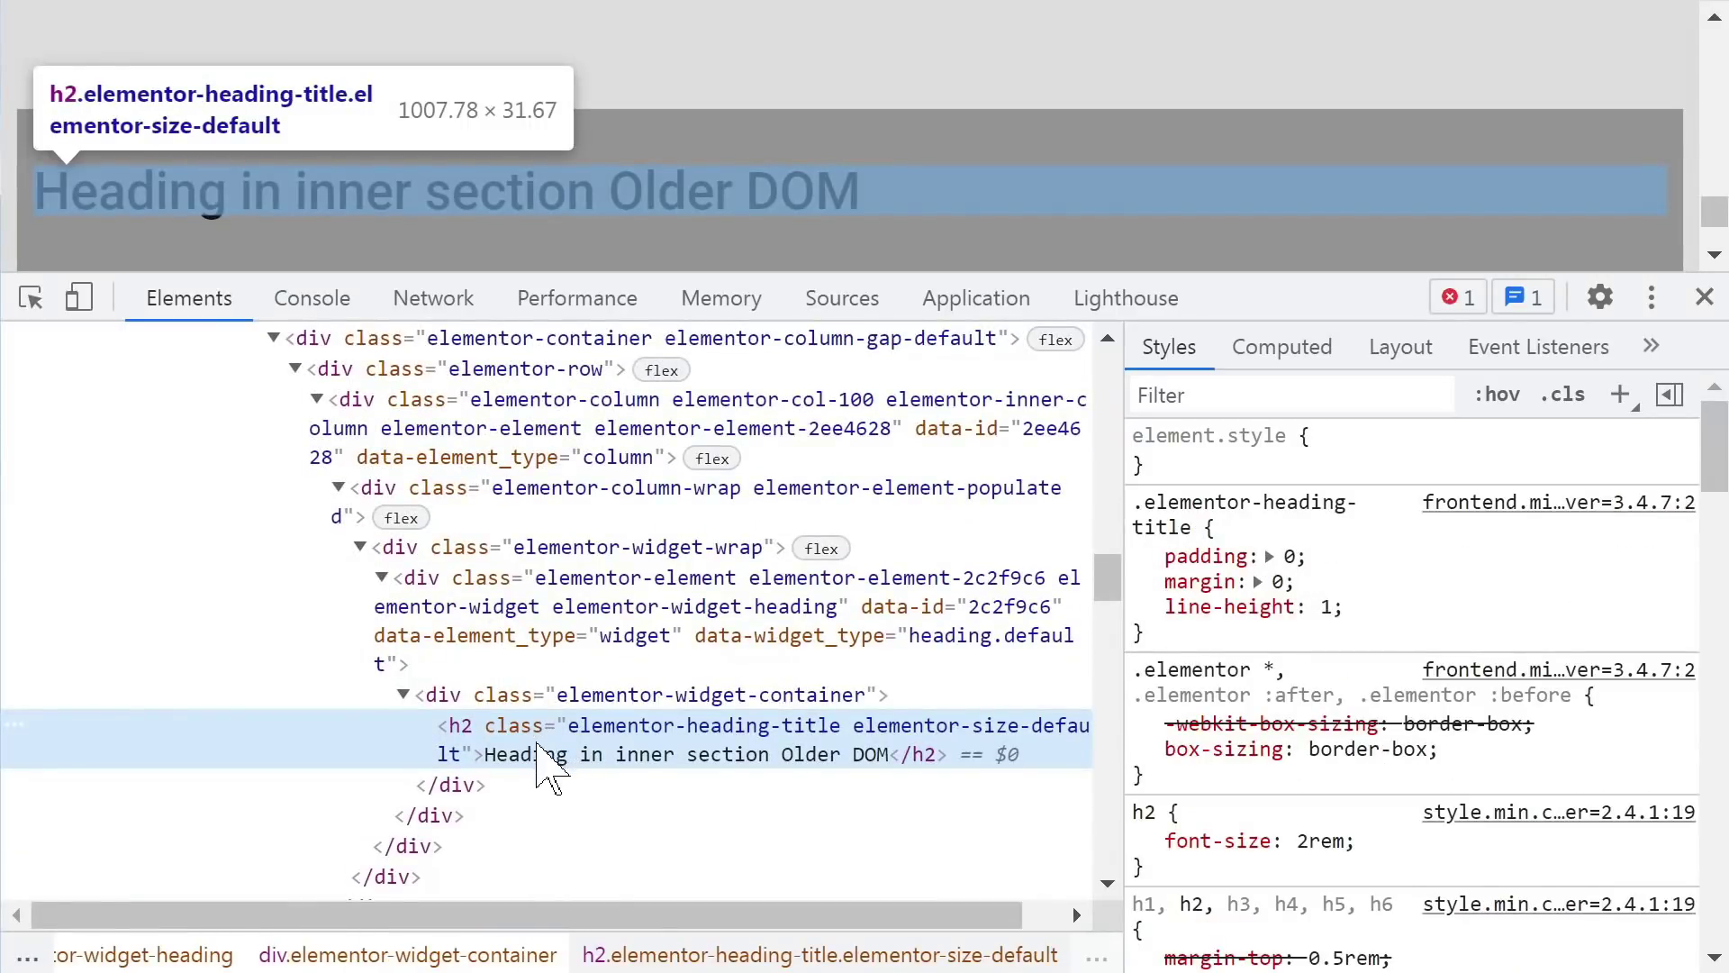
scroll(491, 761, "up", 4)
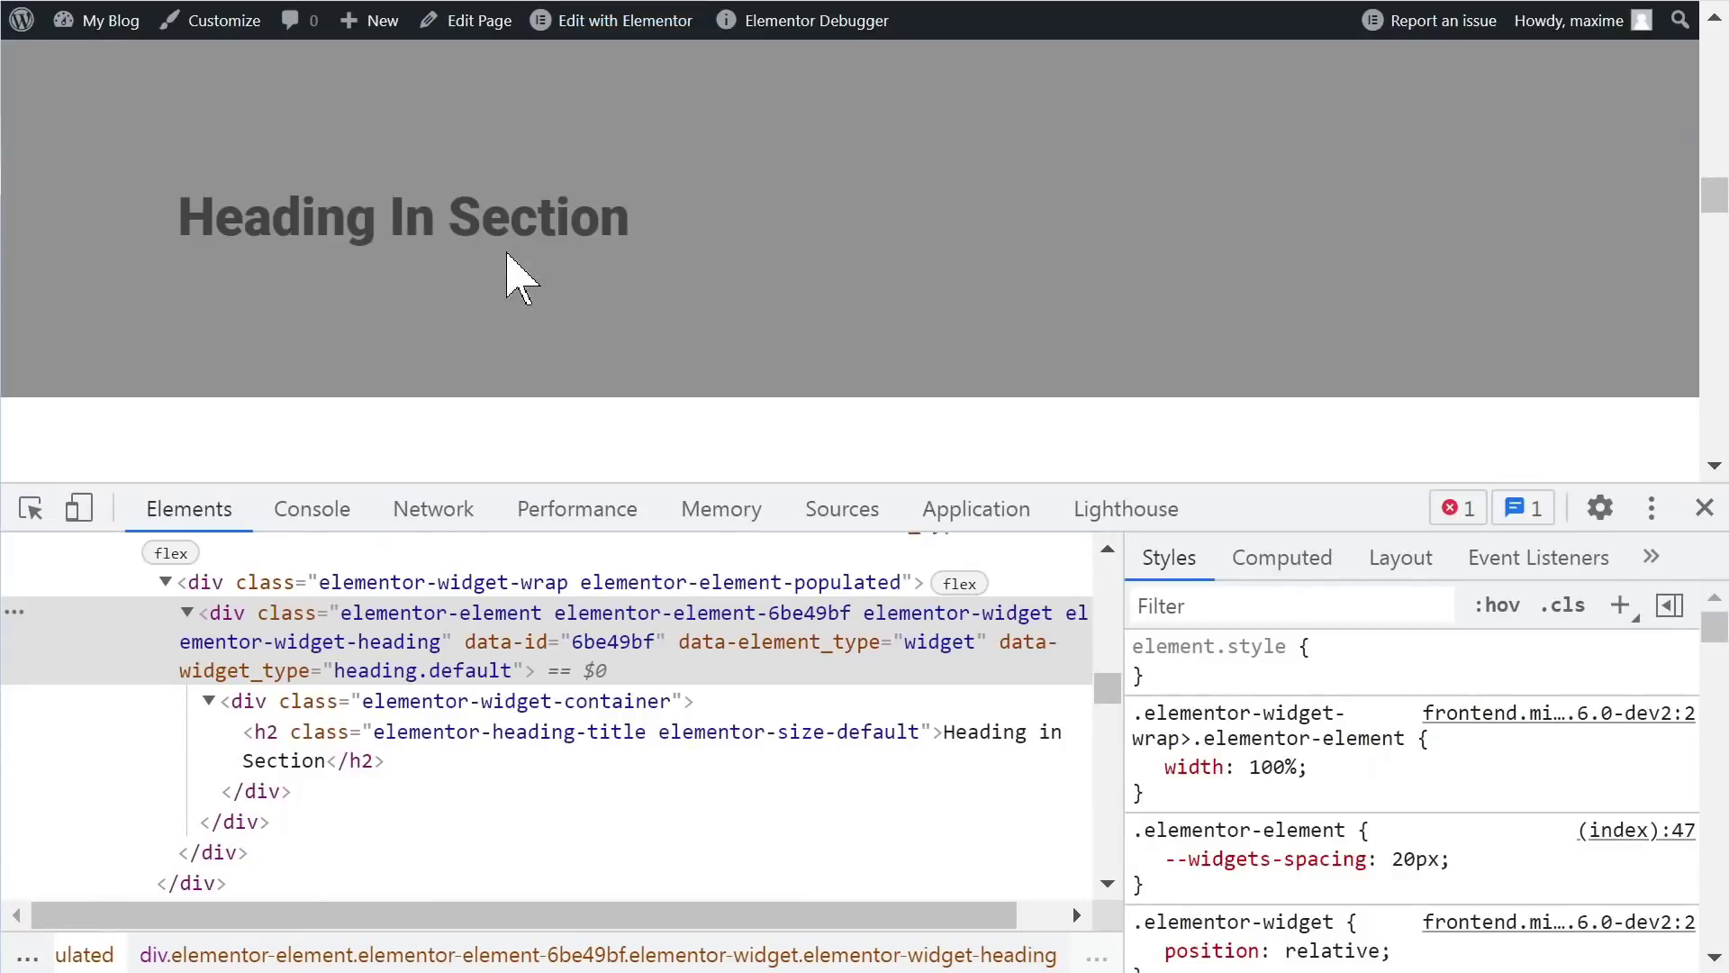
Step: Inspect the container around the "Heading in Container" title and examine the wrappers enclosing its h2 element
scroll(486, 297, "down", 5)
scroll(468, 361, "up", 4)
scroll(441, 360, "down", 2)
right_click(371, 279)
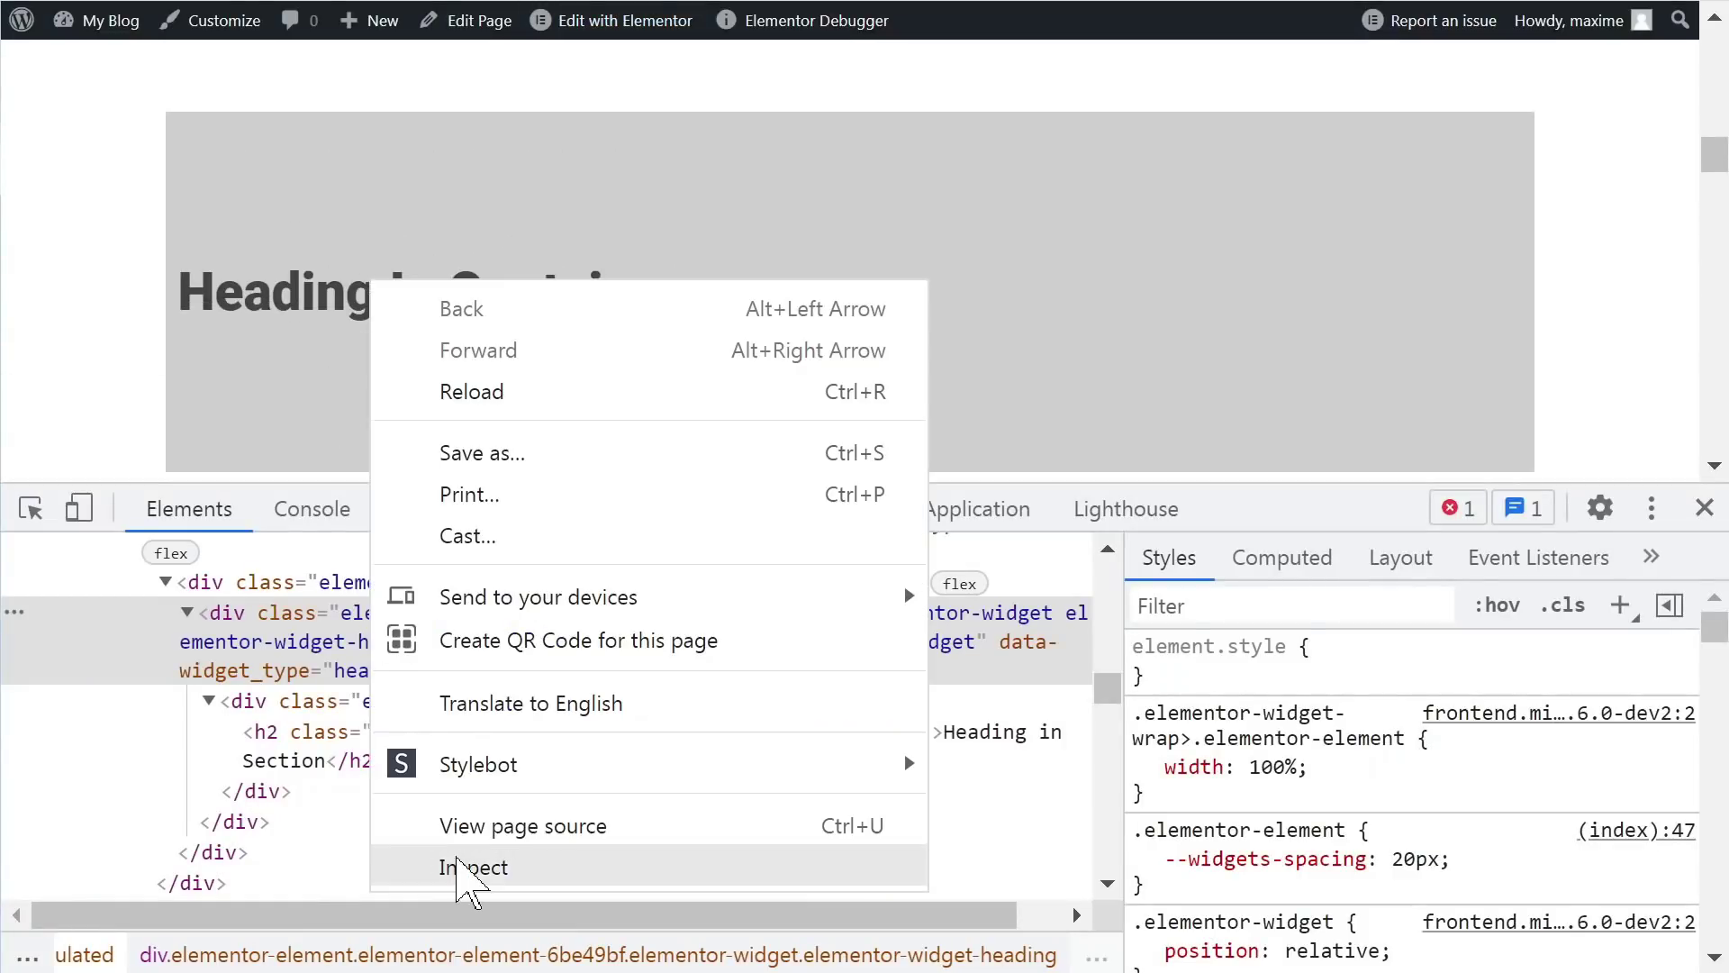
left_click(473, 866)
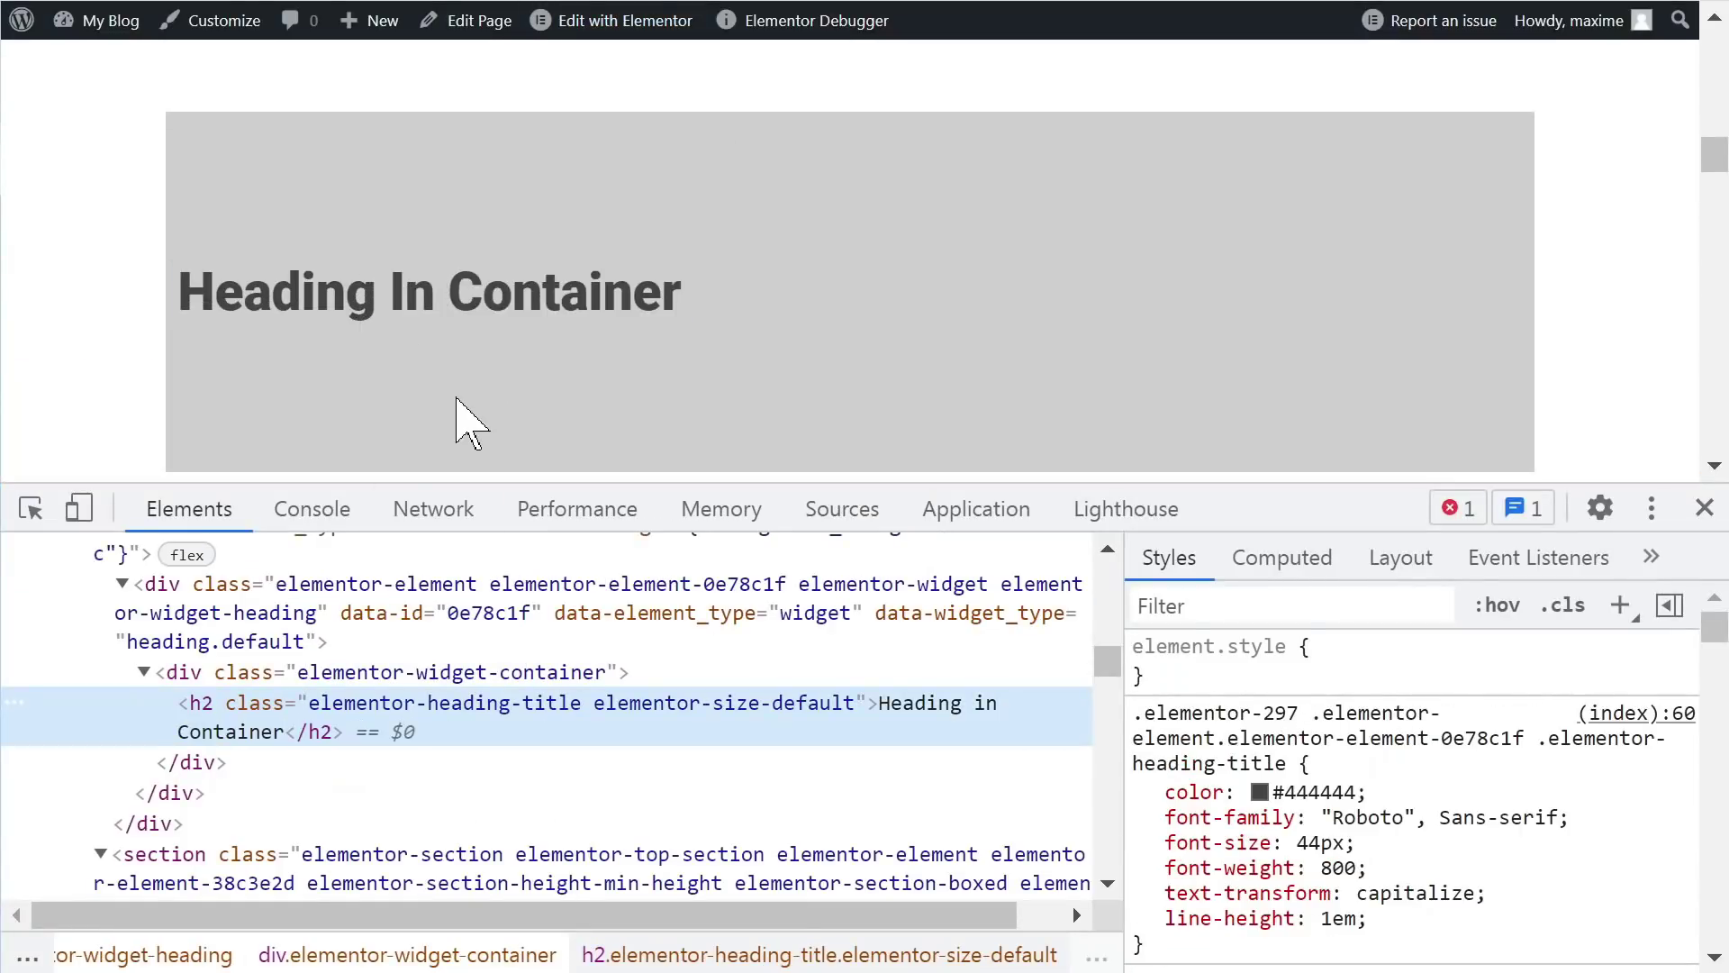
scroll(463, 424, "down", 2)
scroll(315, 721, "up", 3)
scroll(298, 765, "down", 3)
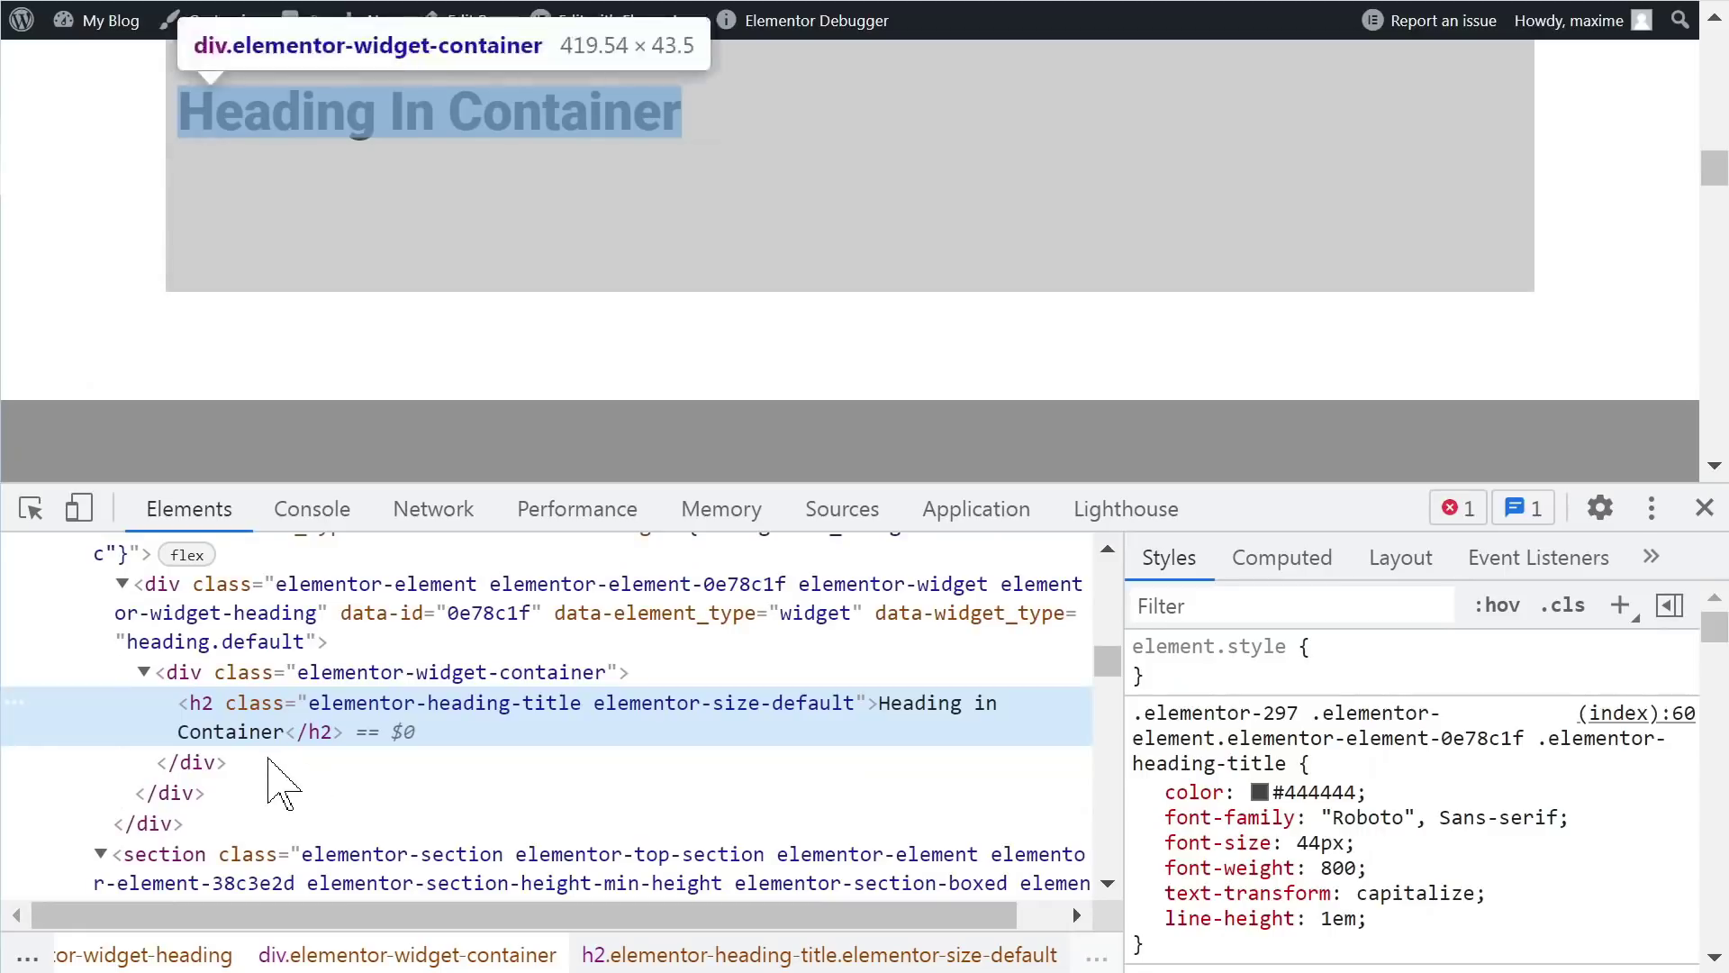
scroll(349, 729, "up", 2)
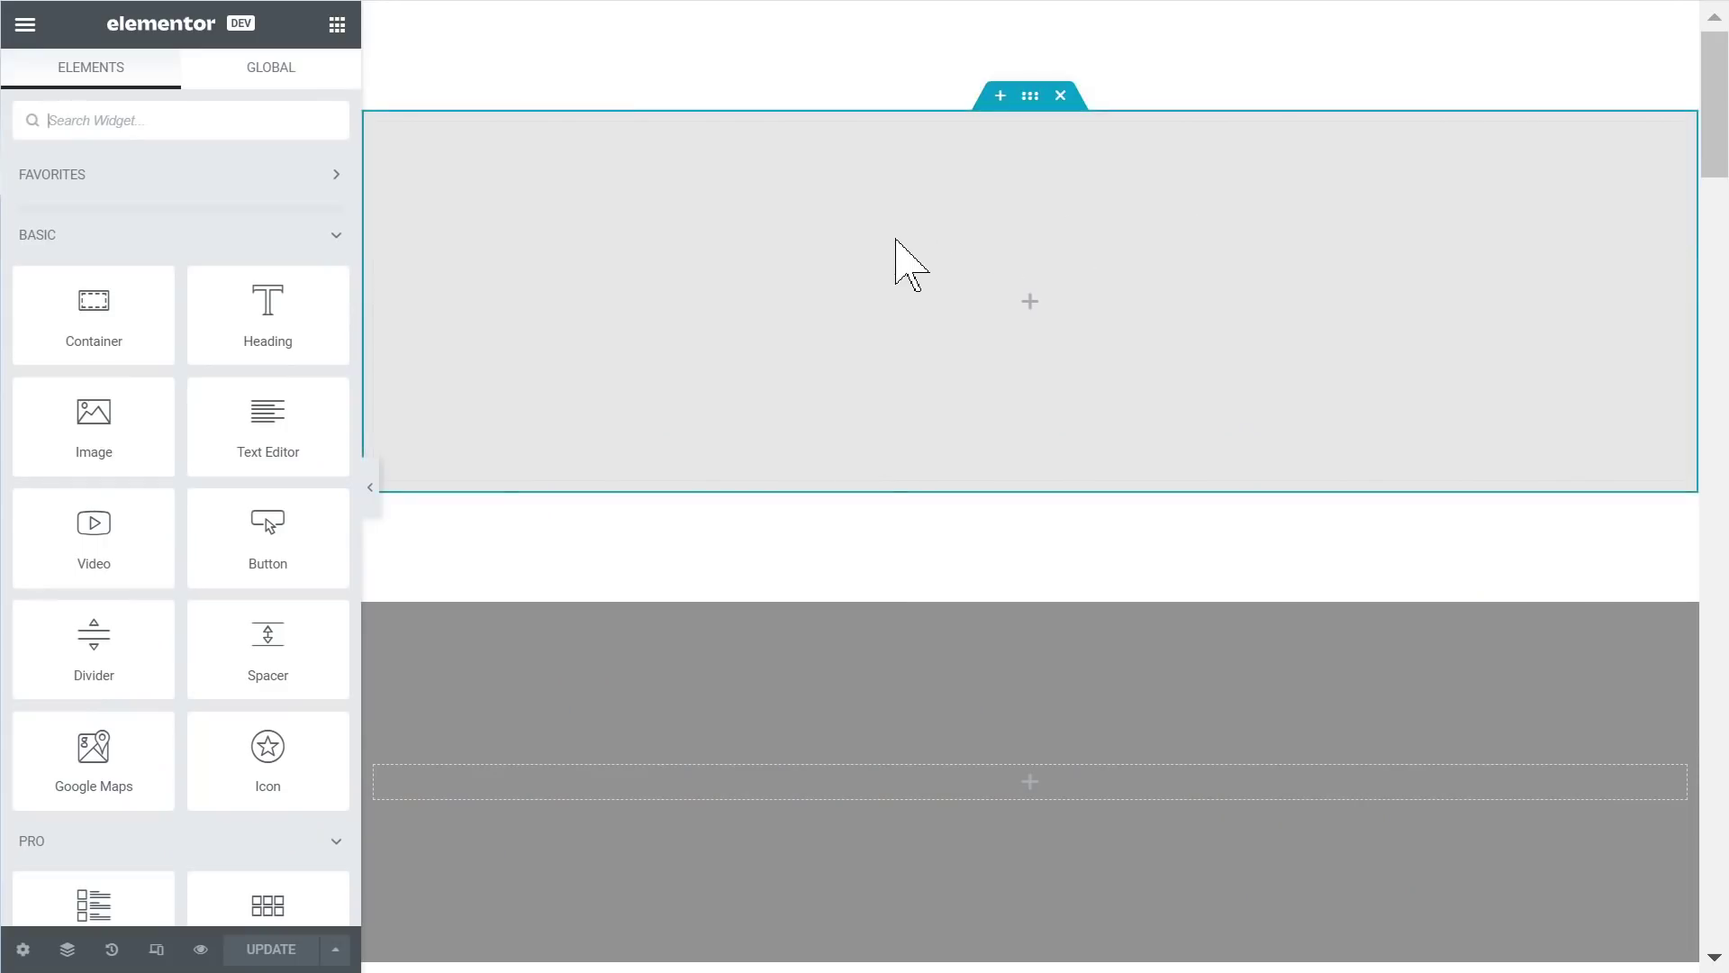
Step: In the Elementor editor, open the first empty container for editing and review its advanced and layout settings
scroll(900, 262, "down", 2)
scroll(896, 242, "down", 2)
scroll(896, 270, "up", 4)
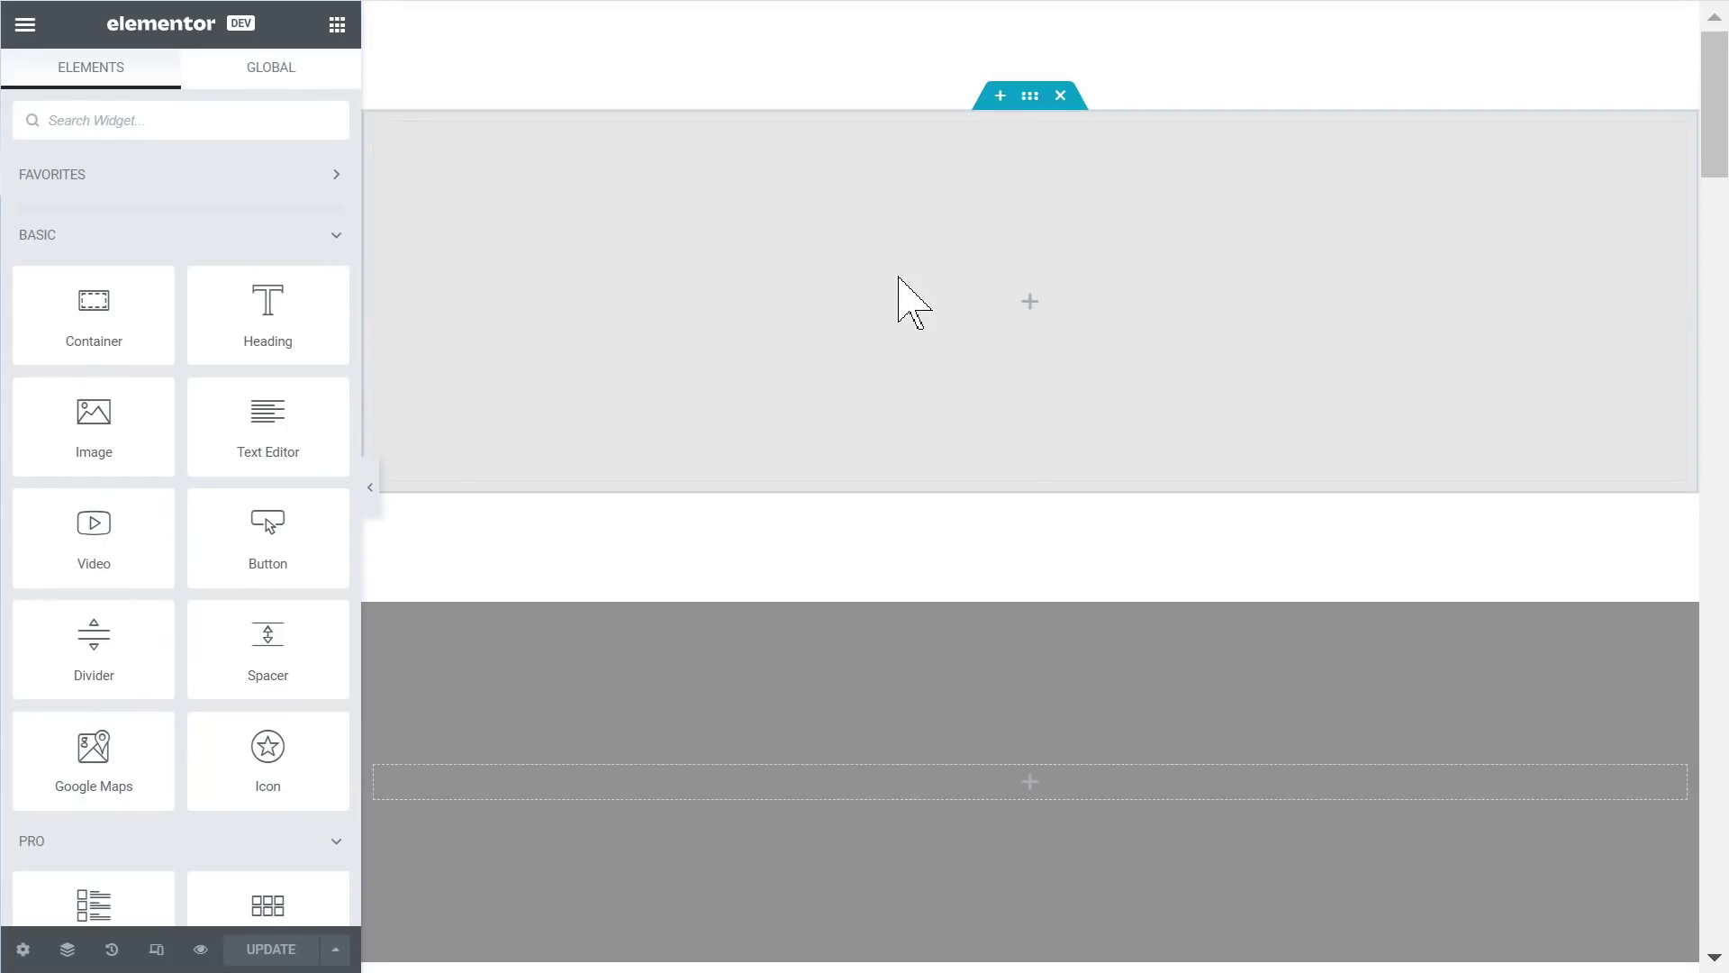
left_click(1034, 107)
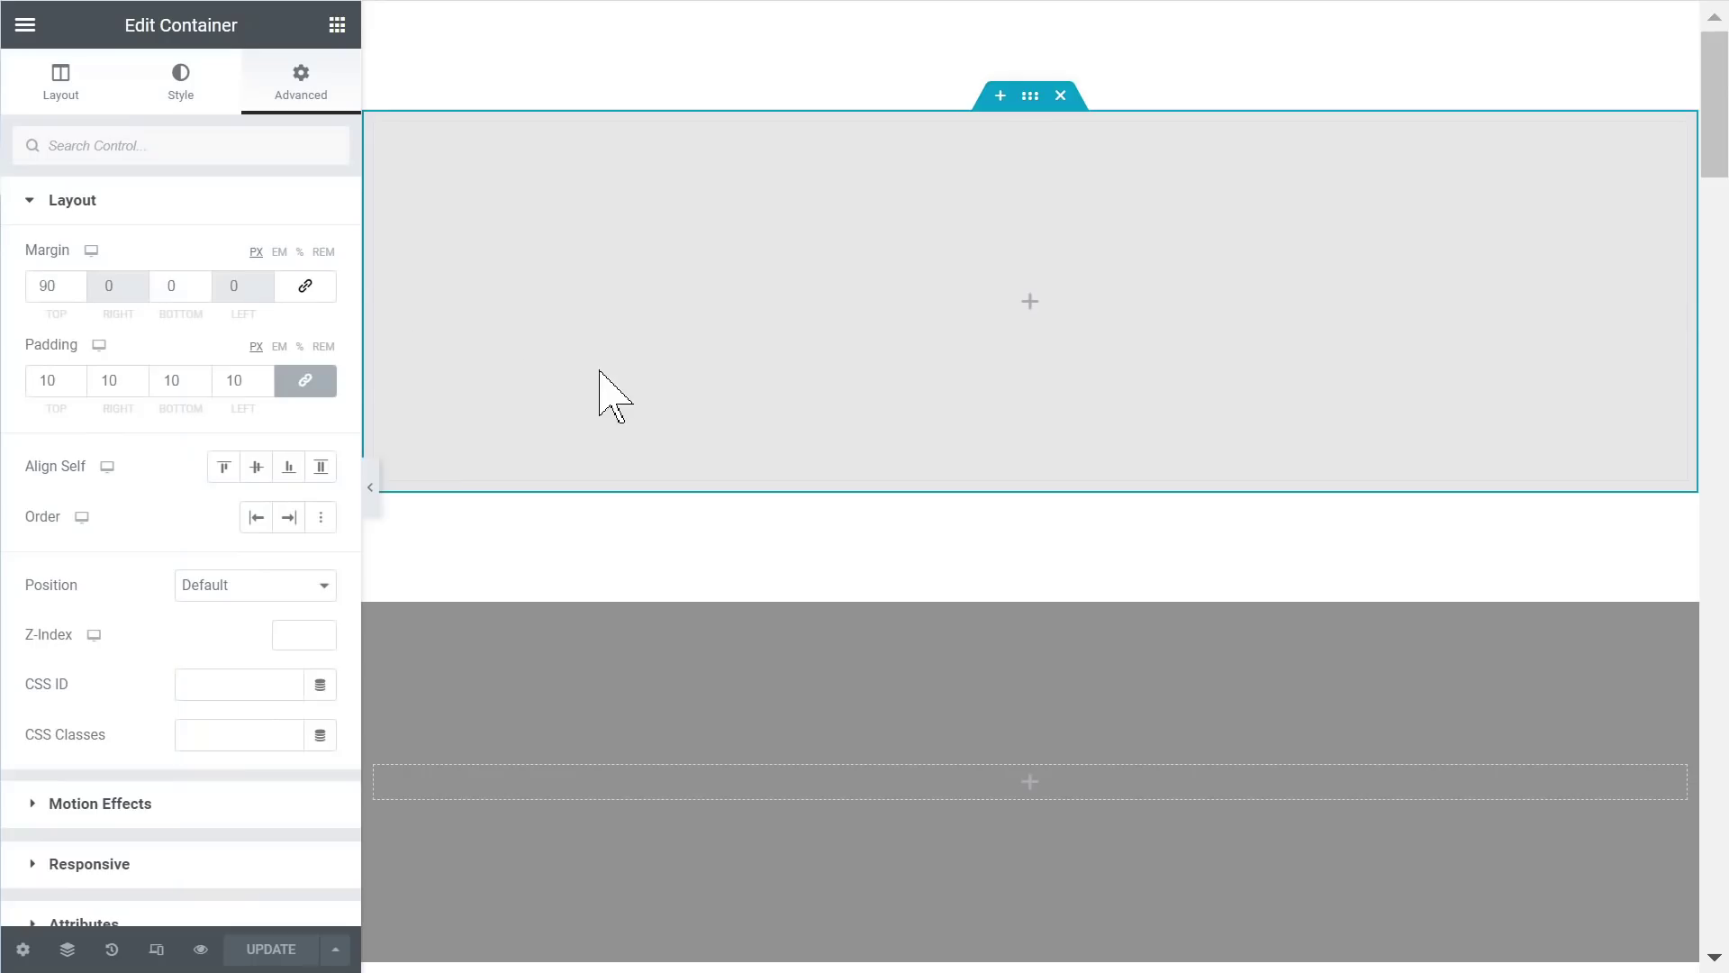
scroll(245, 622, "down", 3)
scroll(147, 641, "up", 3)
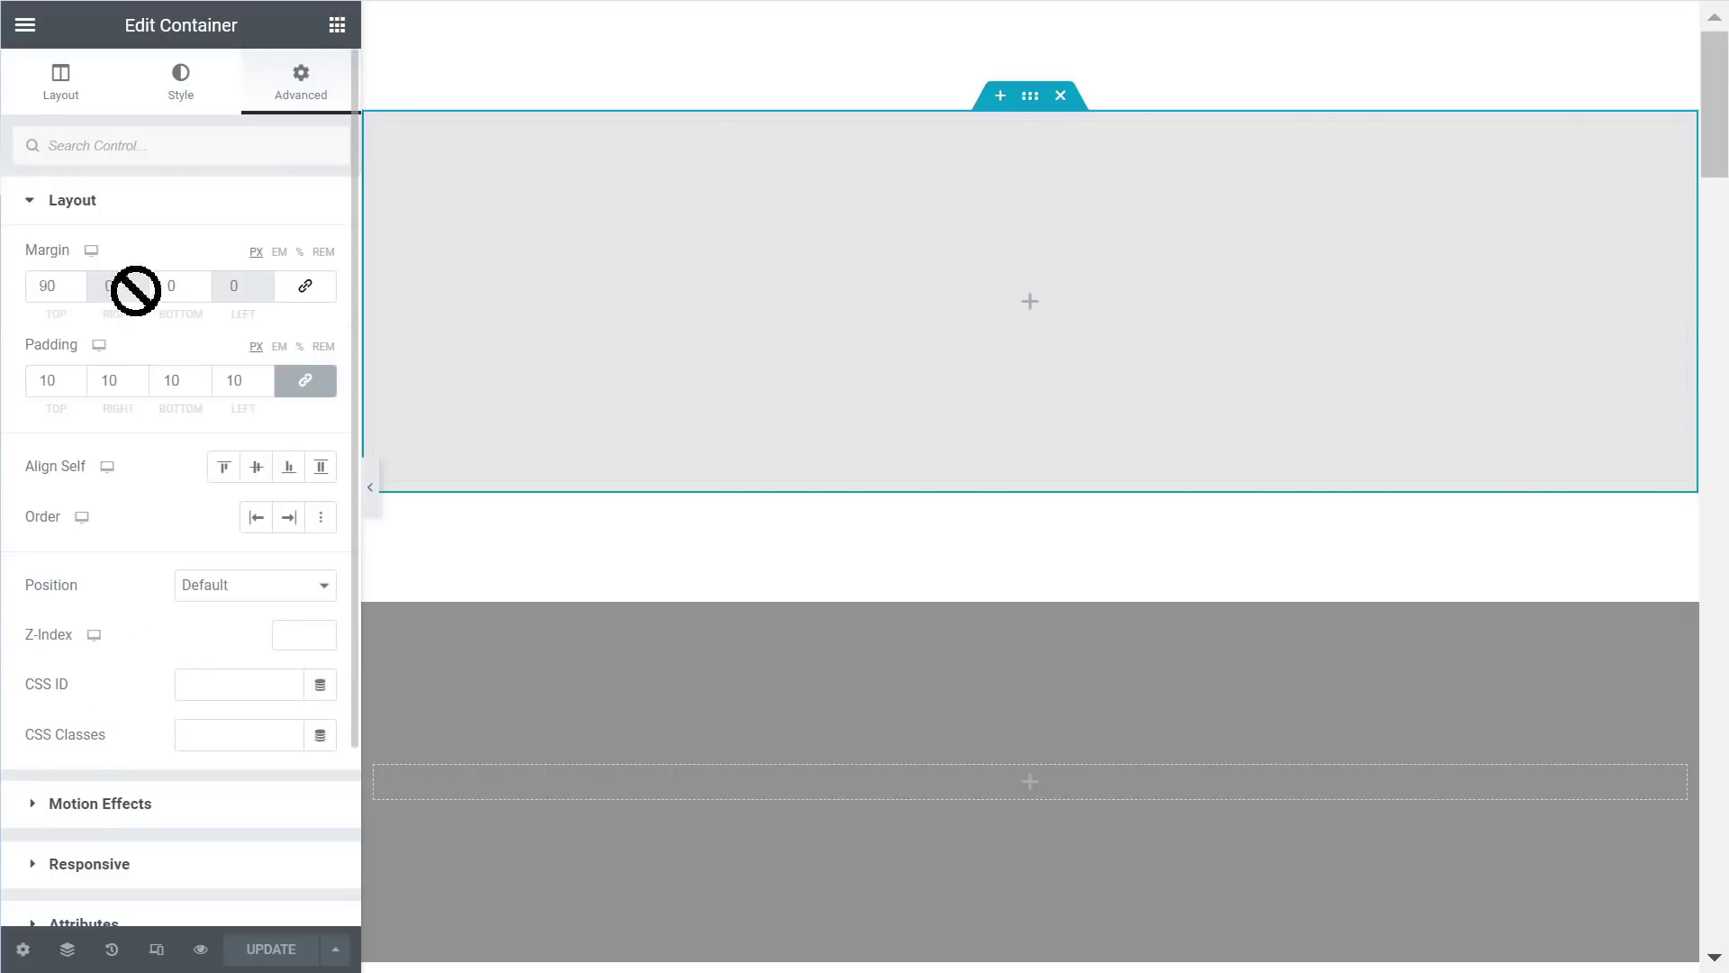
left_click(66, 91)
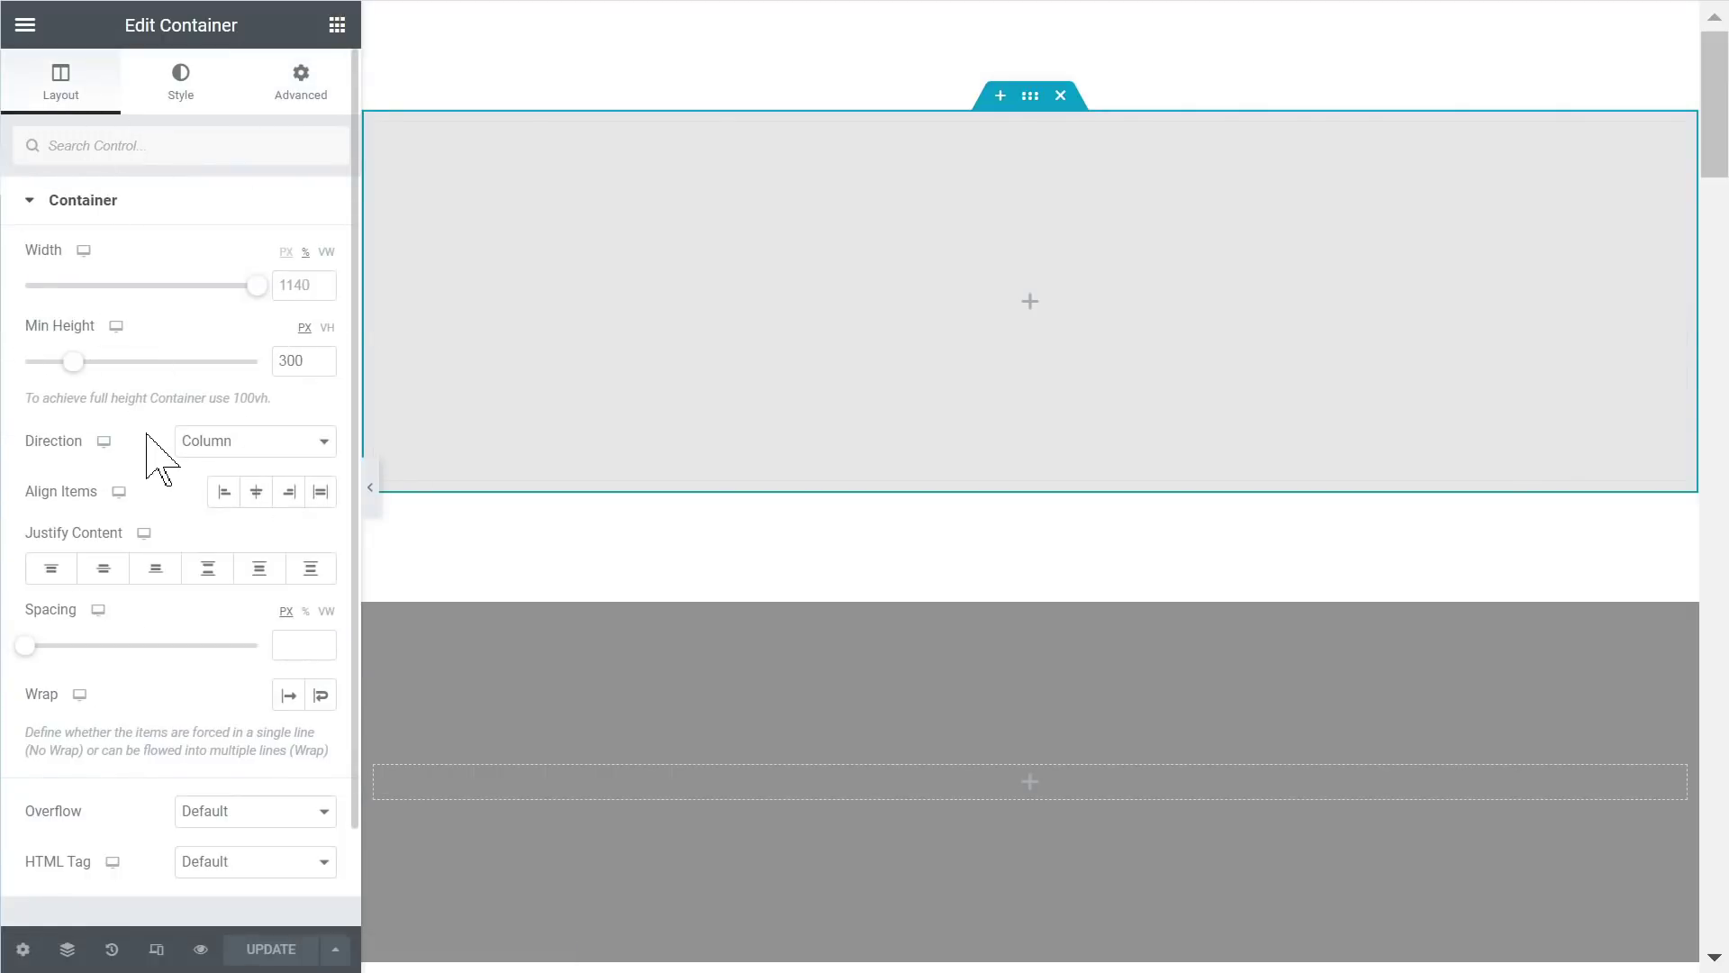
scroll(129, 450, "down", 2)
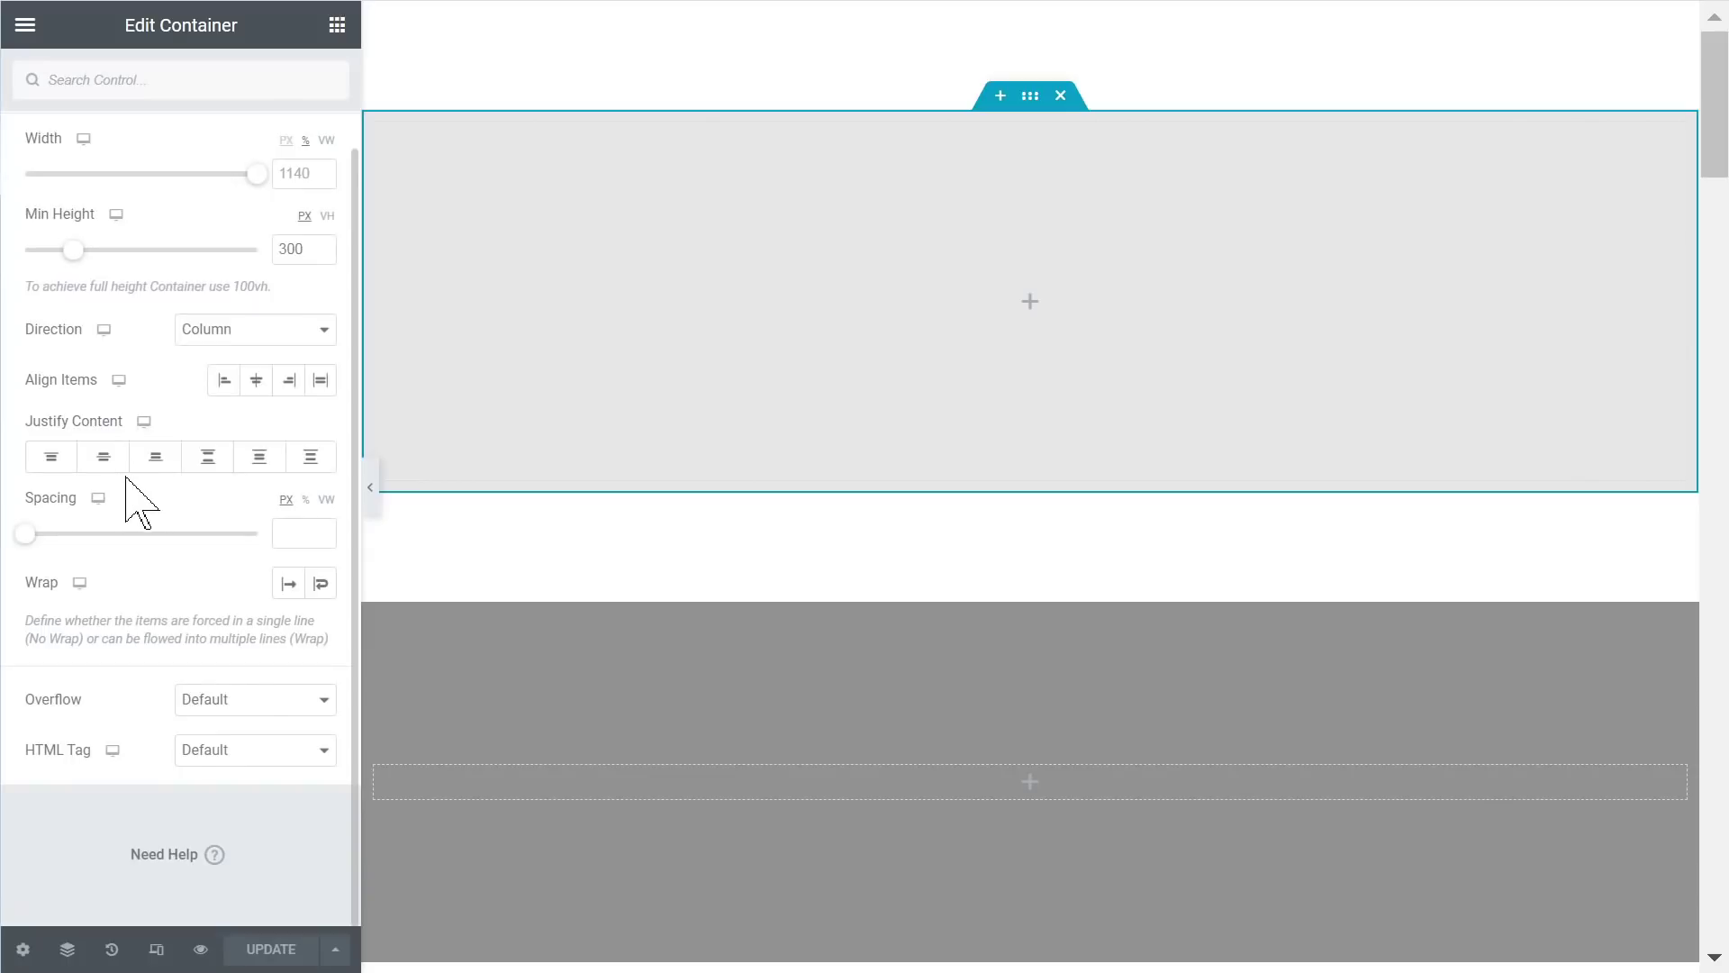
scroll(135, 505, "up", 2)
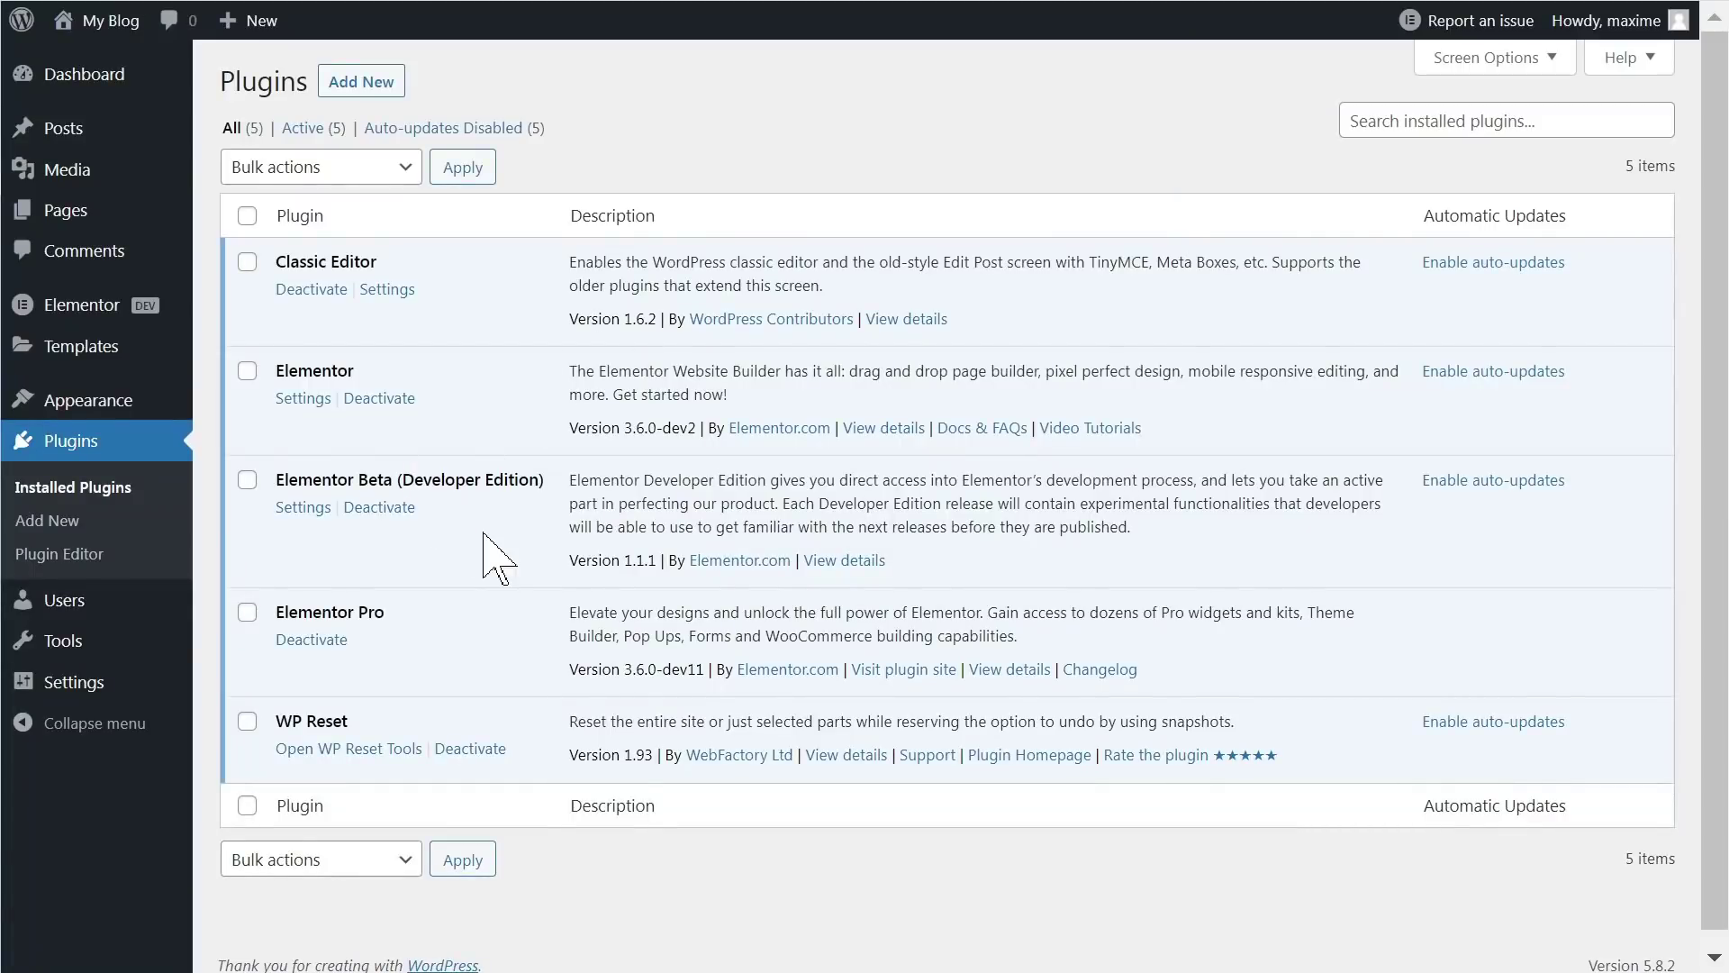
Step: On the WordPress Plugins page, highlight the Elementor Beta name and the dev version suffixes of Elementor Pro and Elementor
key("ctrl+plus")
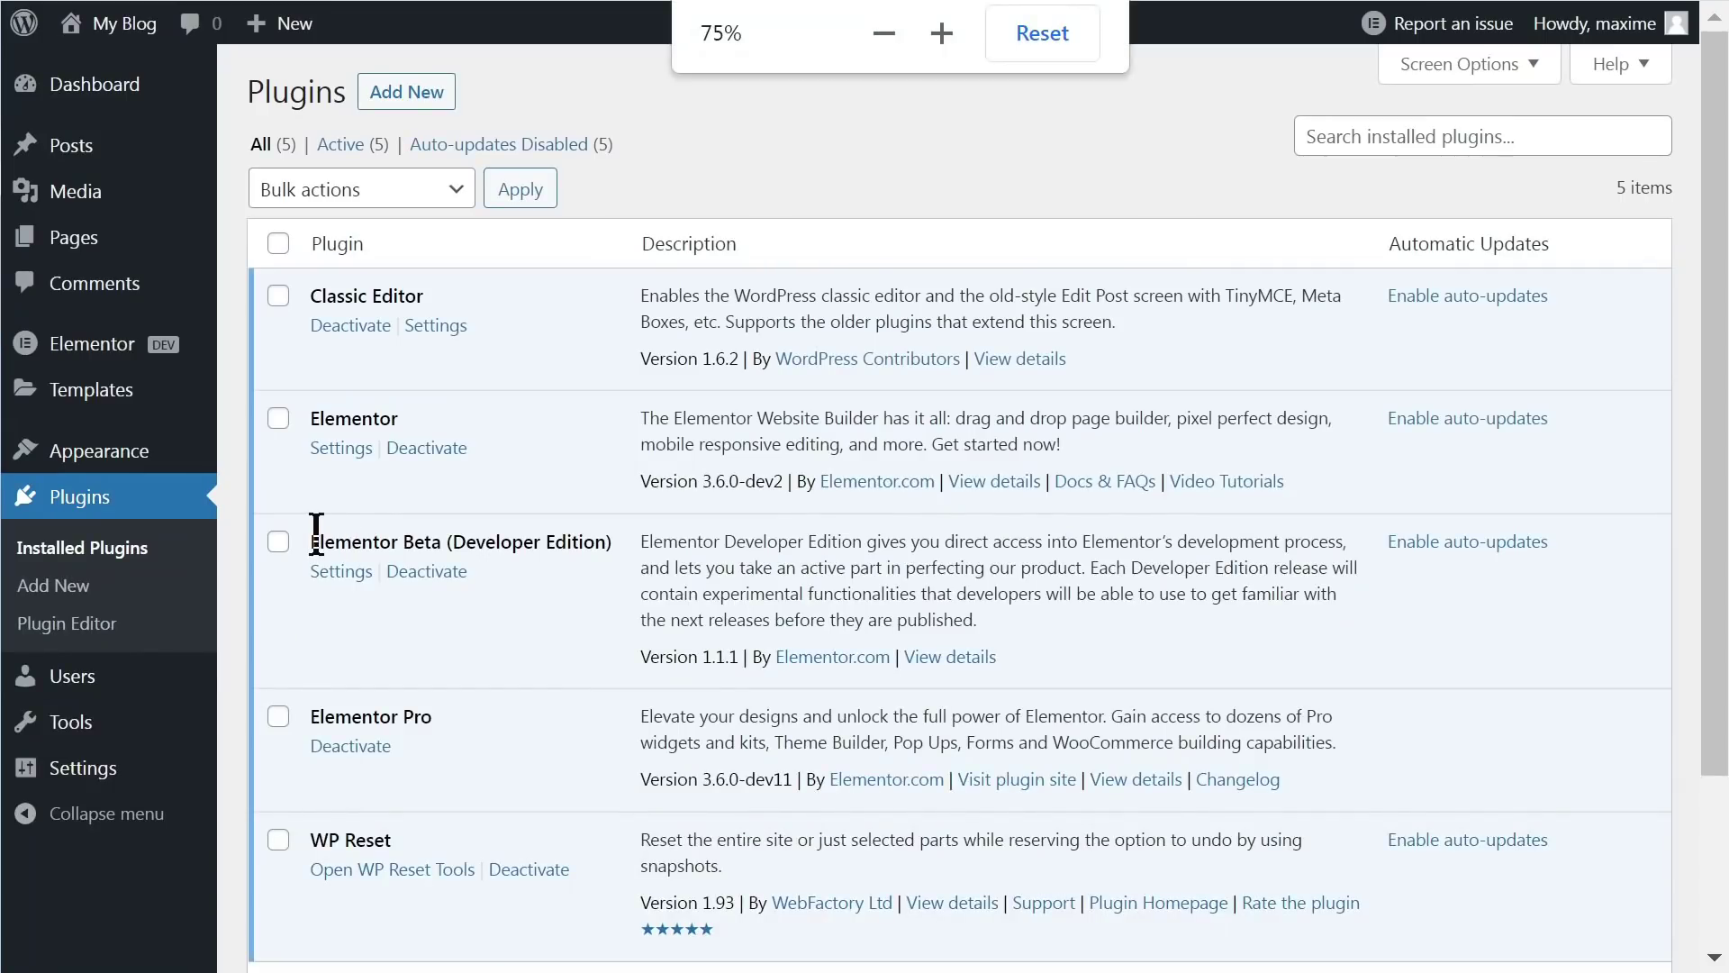
left_click_drag(311, 541, 432, 542)
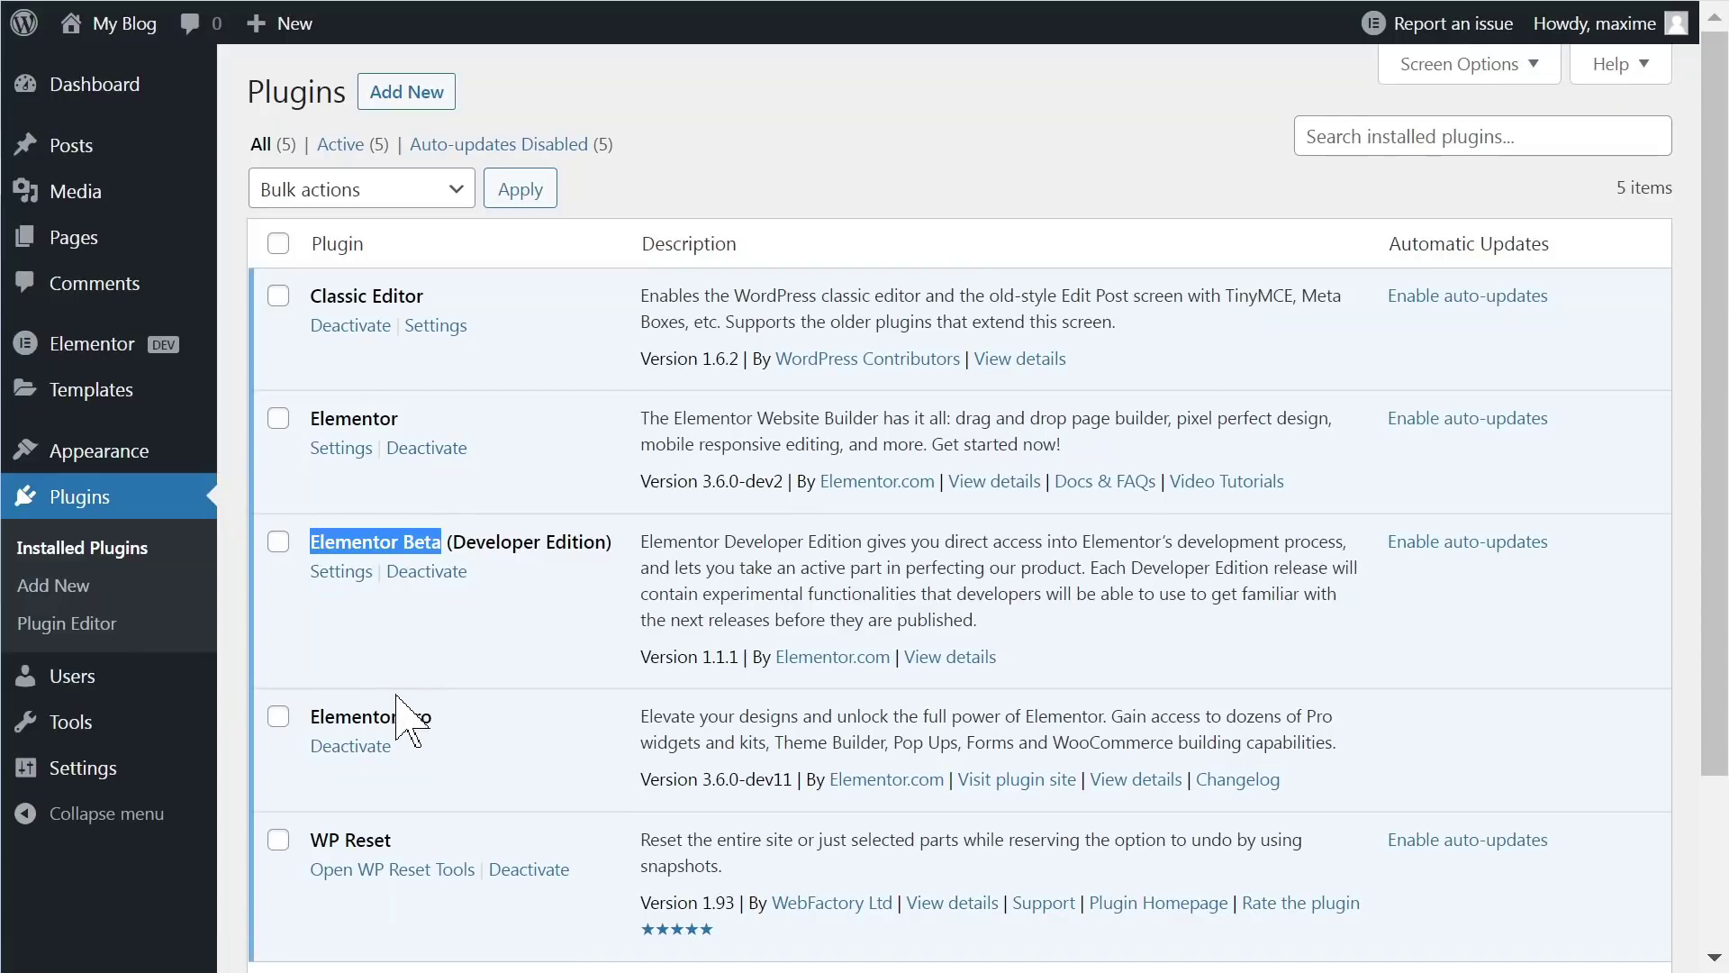
left_click_drag(733, 779, 783, 781)
double_click(766, 482)
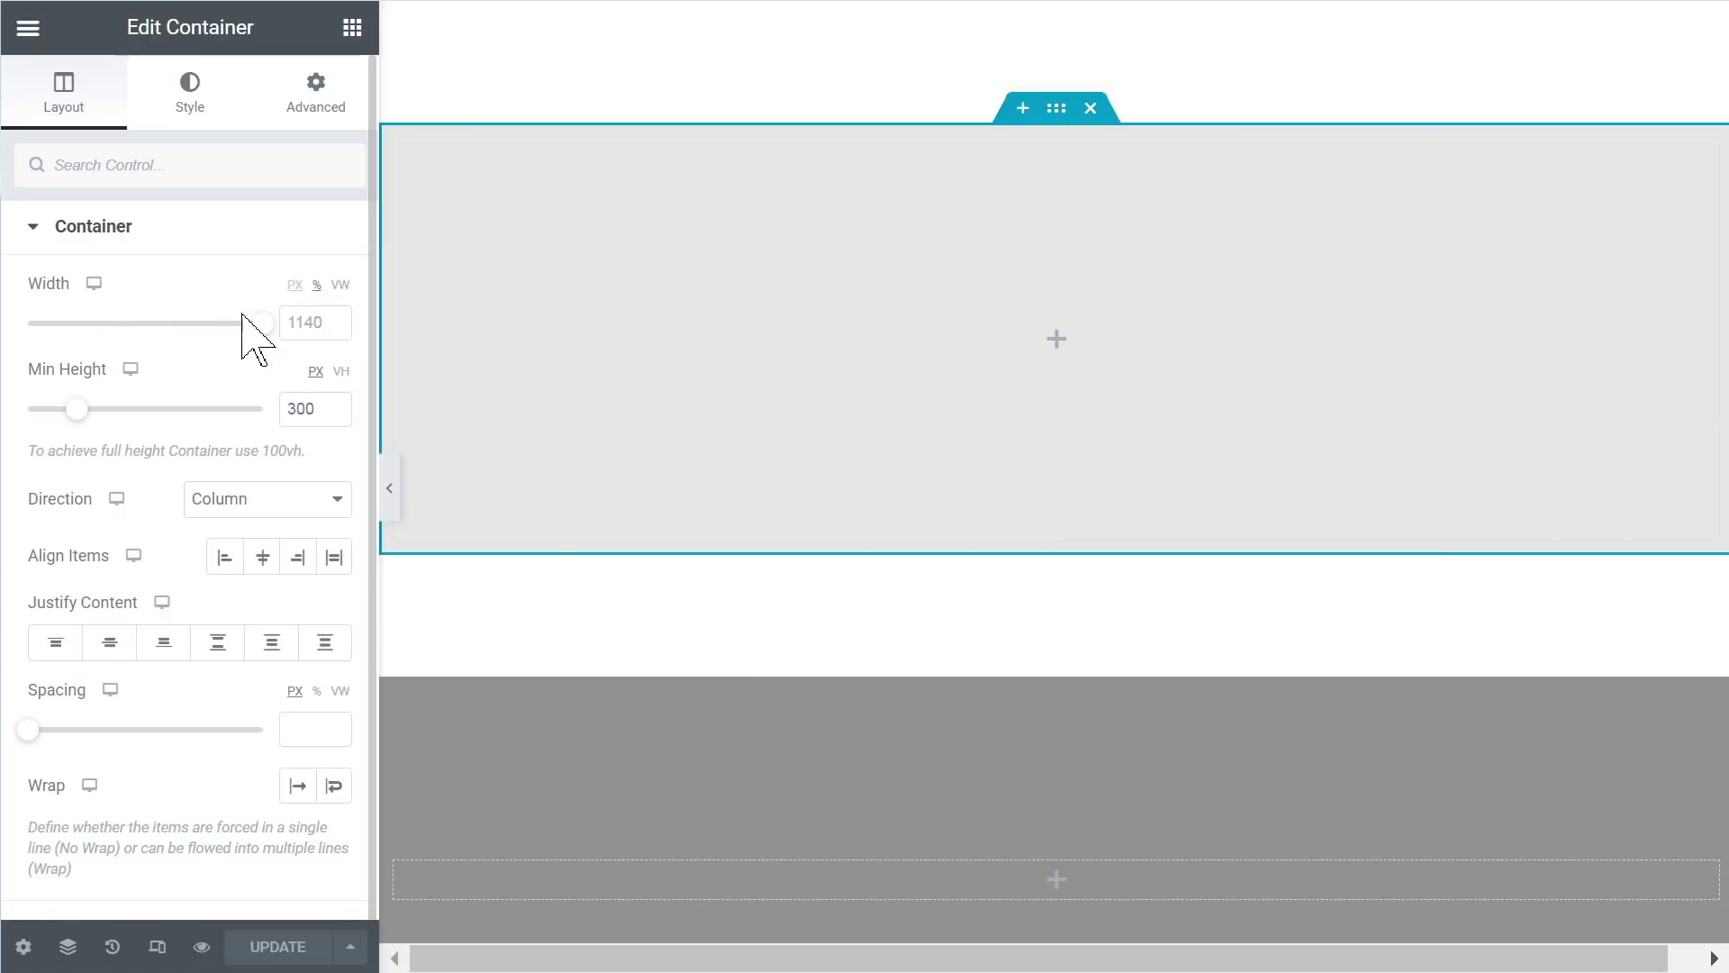
Step: In the Elementor editor, try the Default direction on the container and return it to Column
scroll(304, 369, "down", 3)
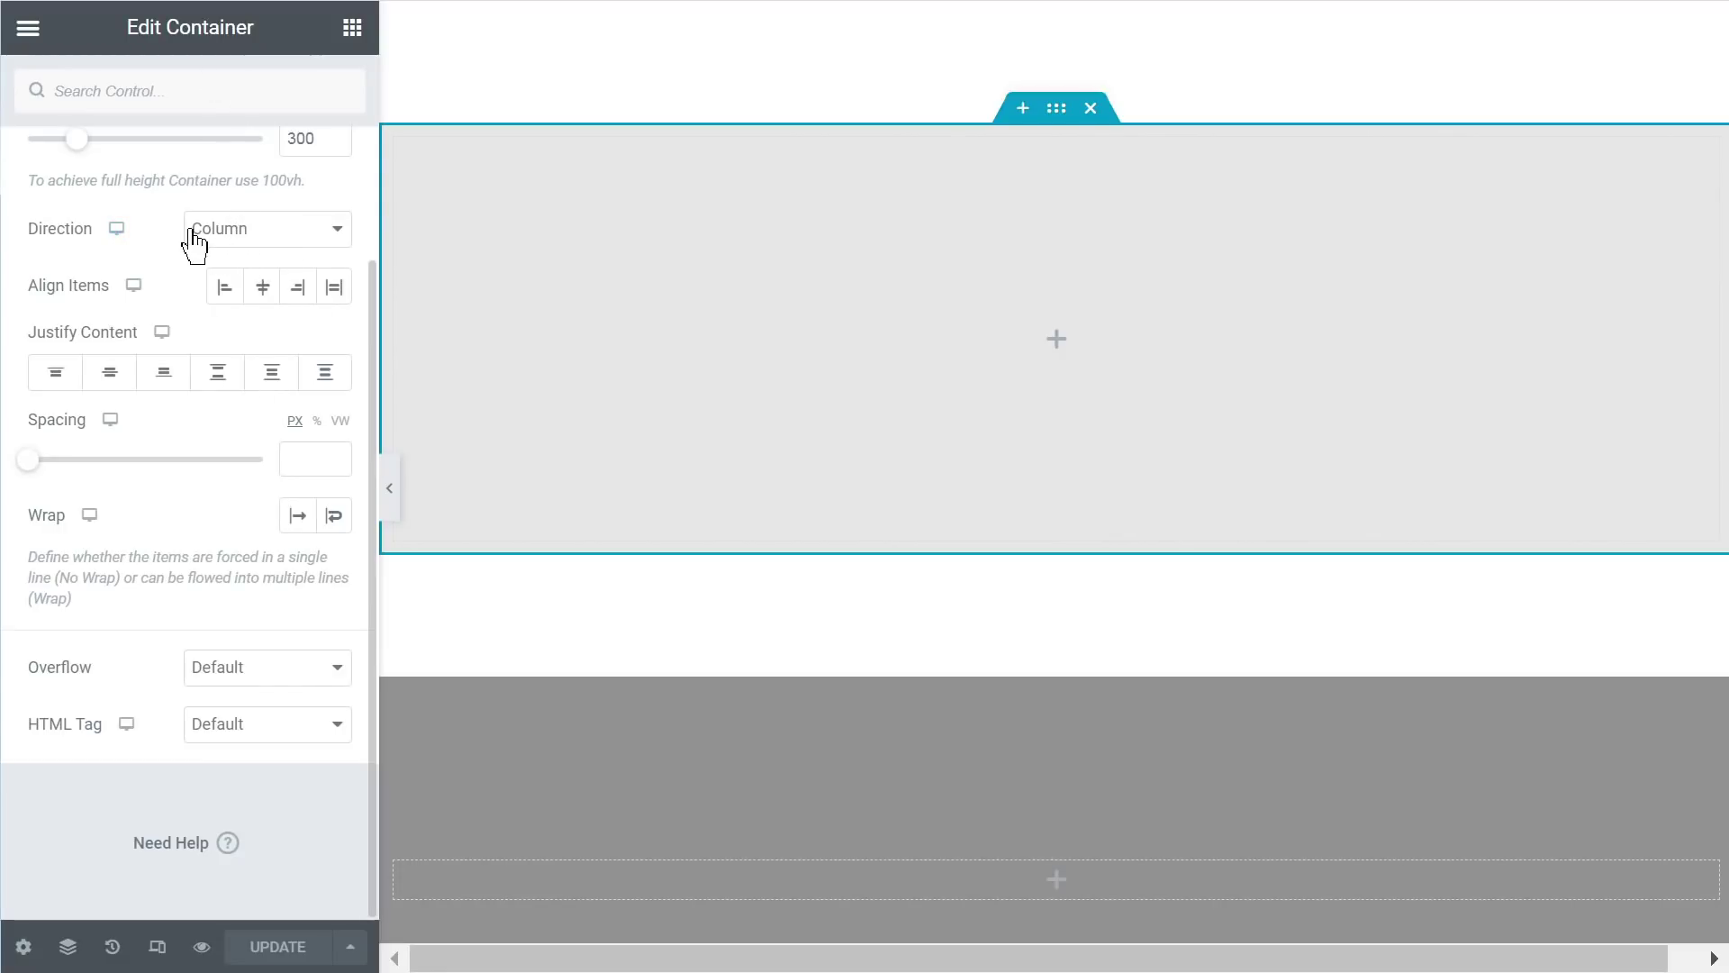
left_click(239, 243)
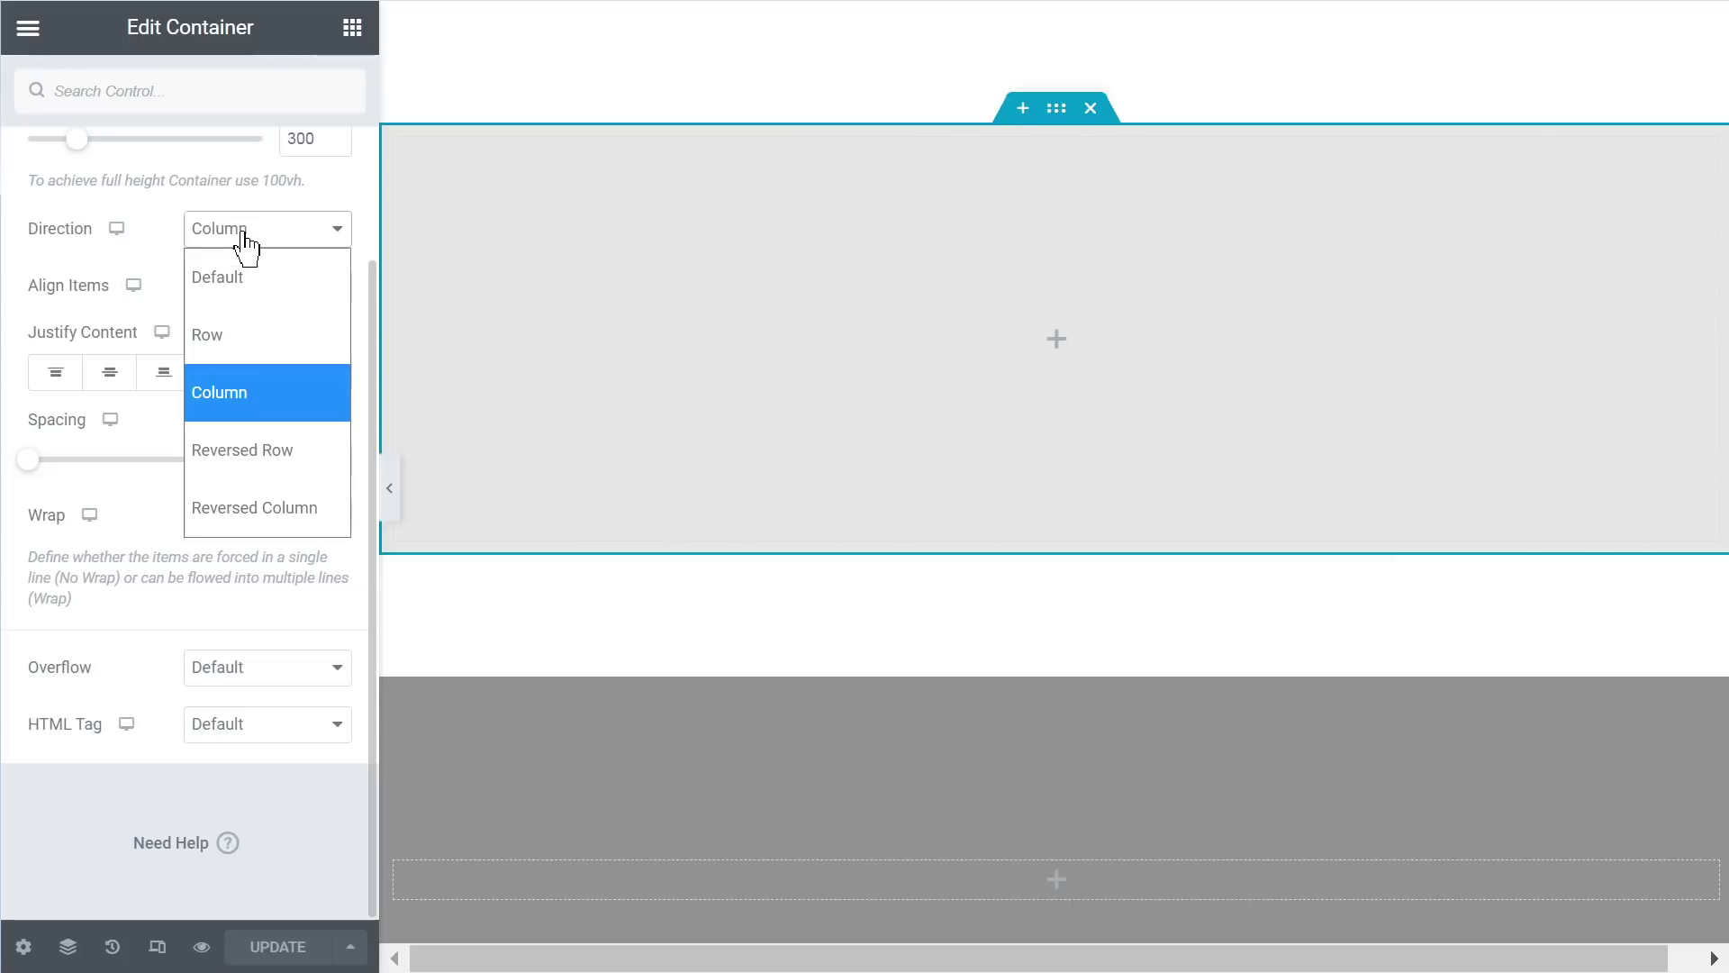
left_click(222, 287)
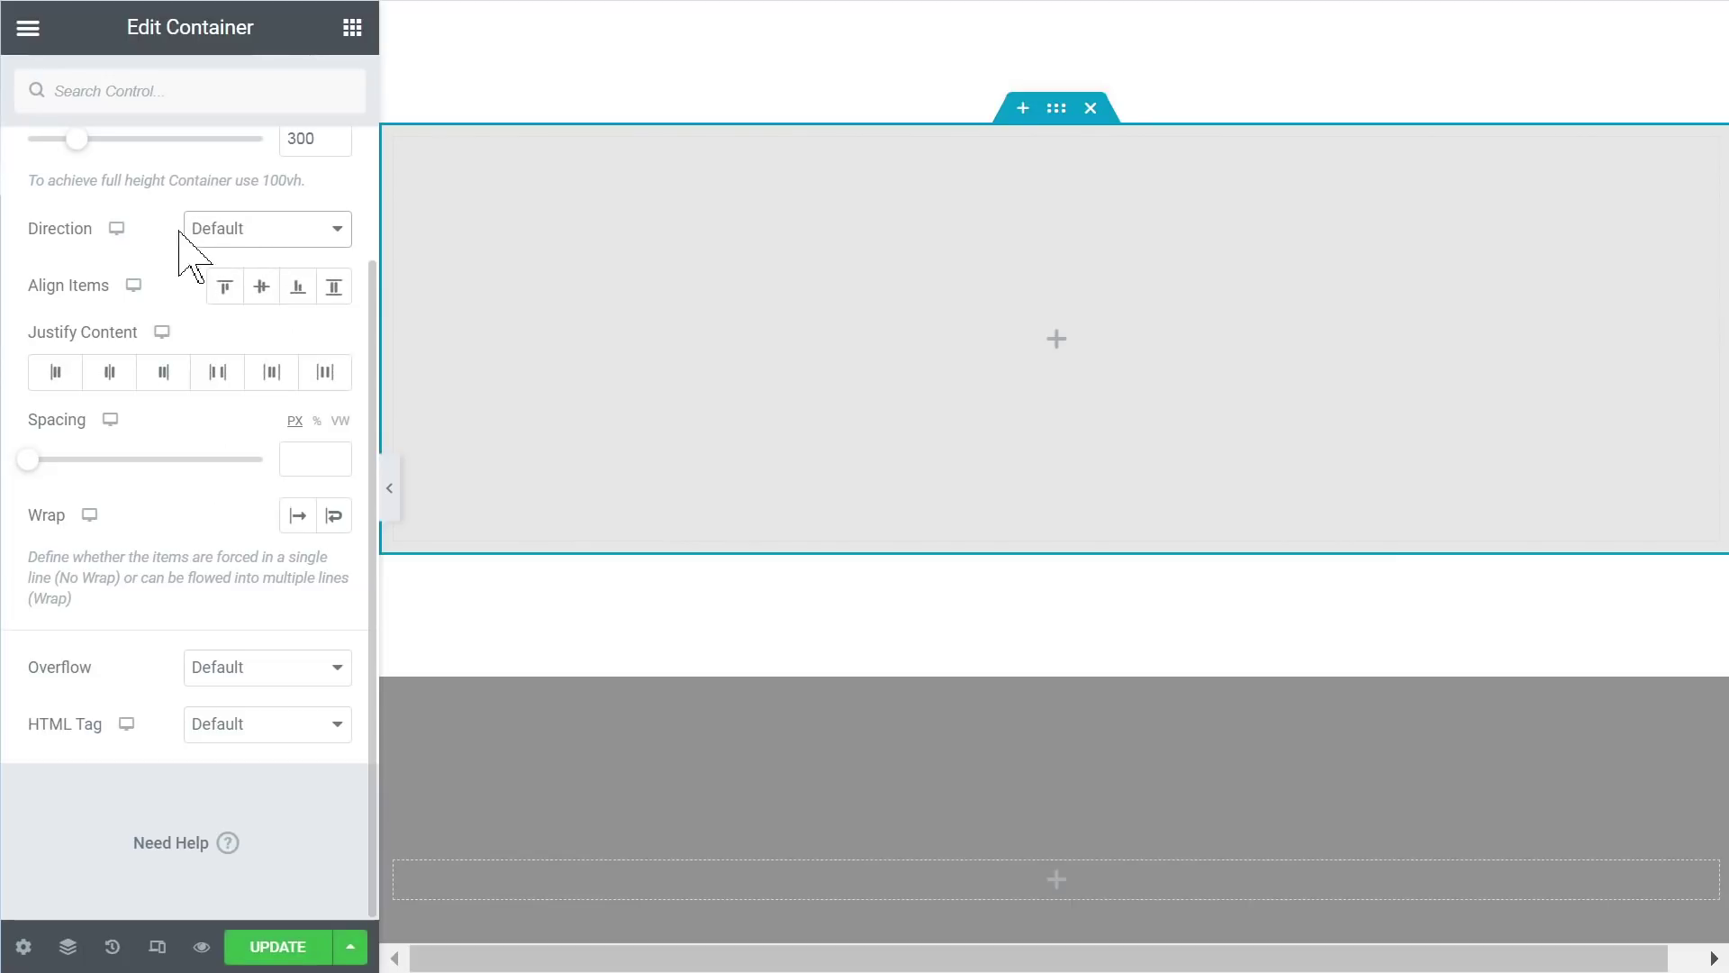
left_click(264, 236)
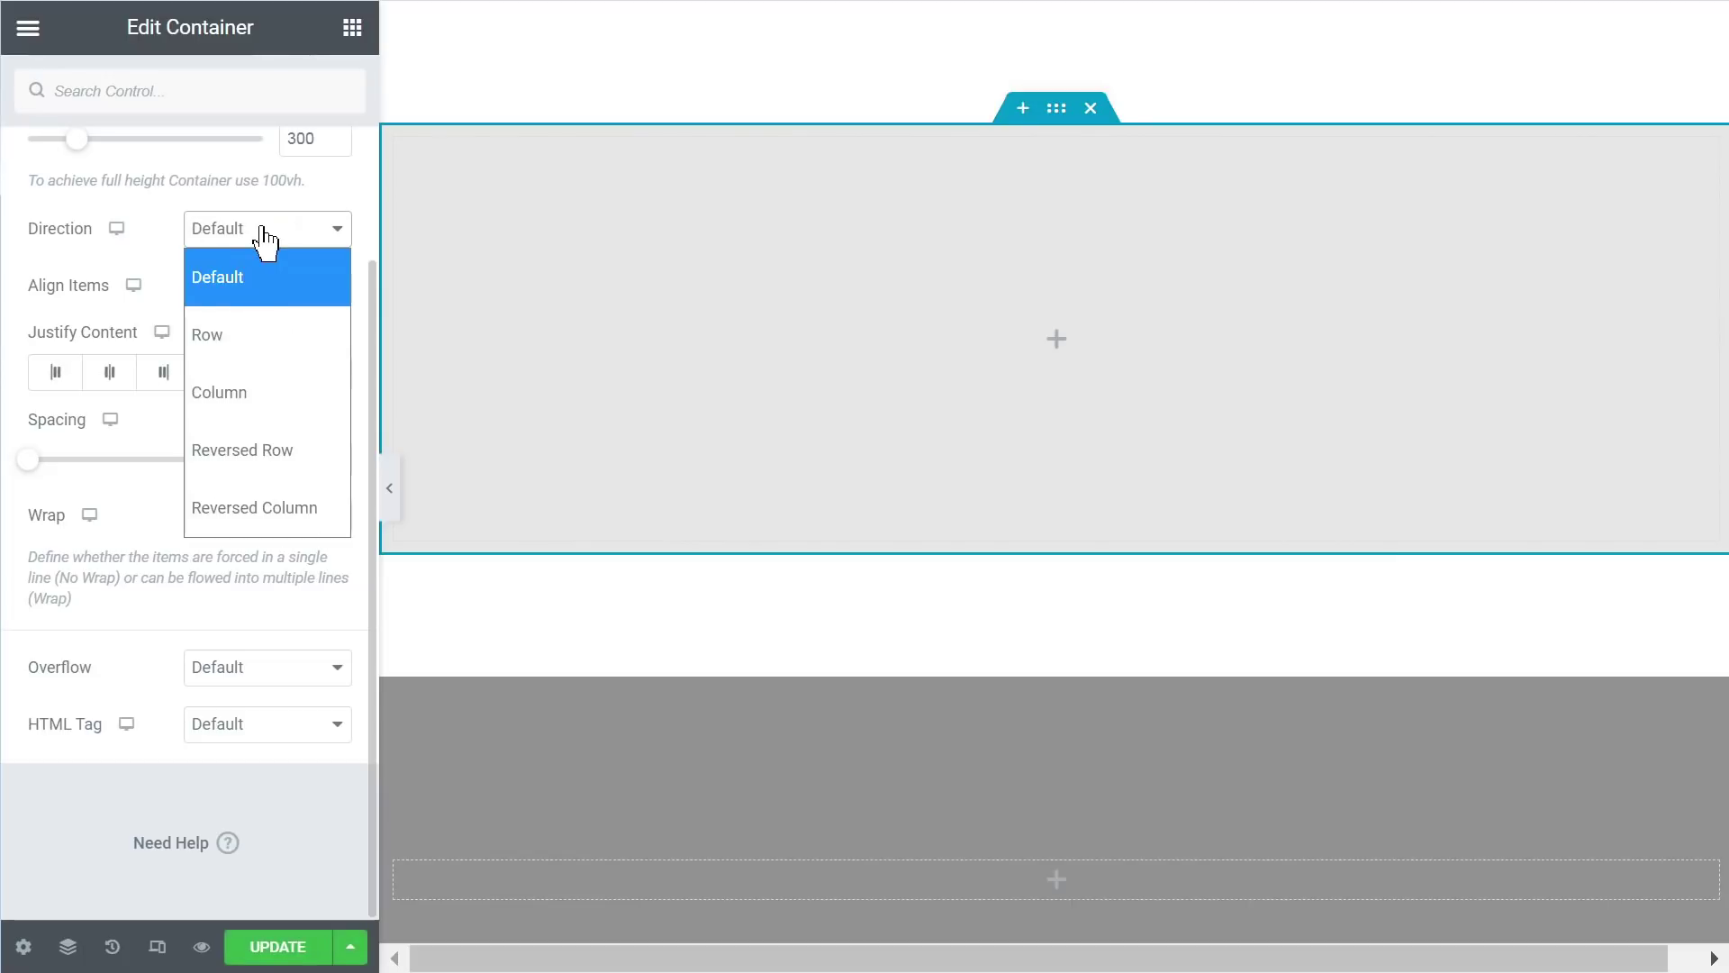
left_click(227, 396)
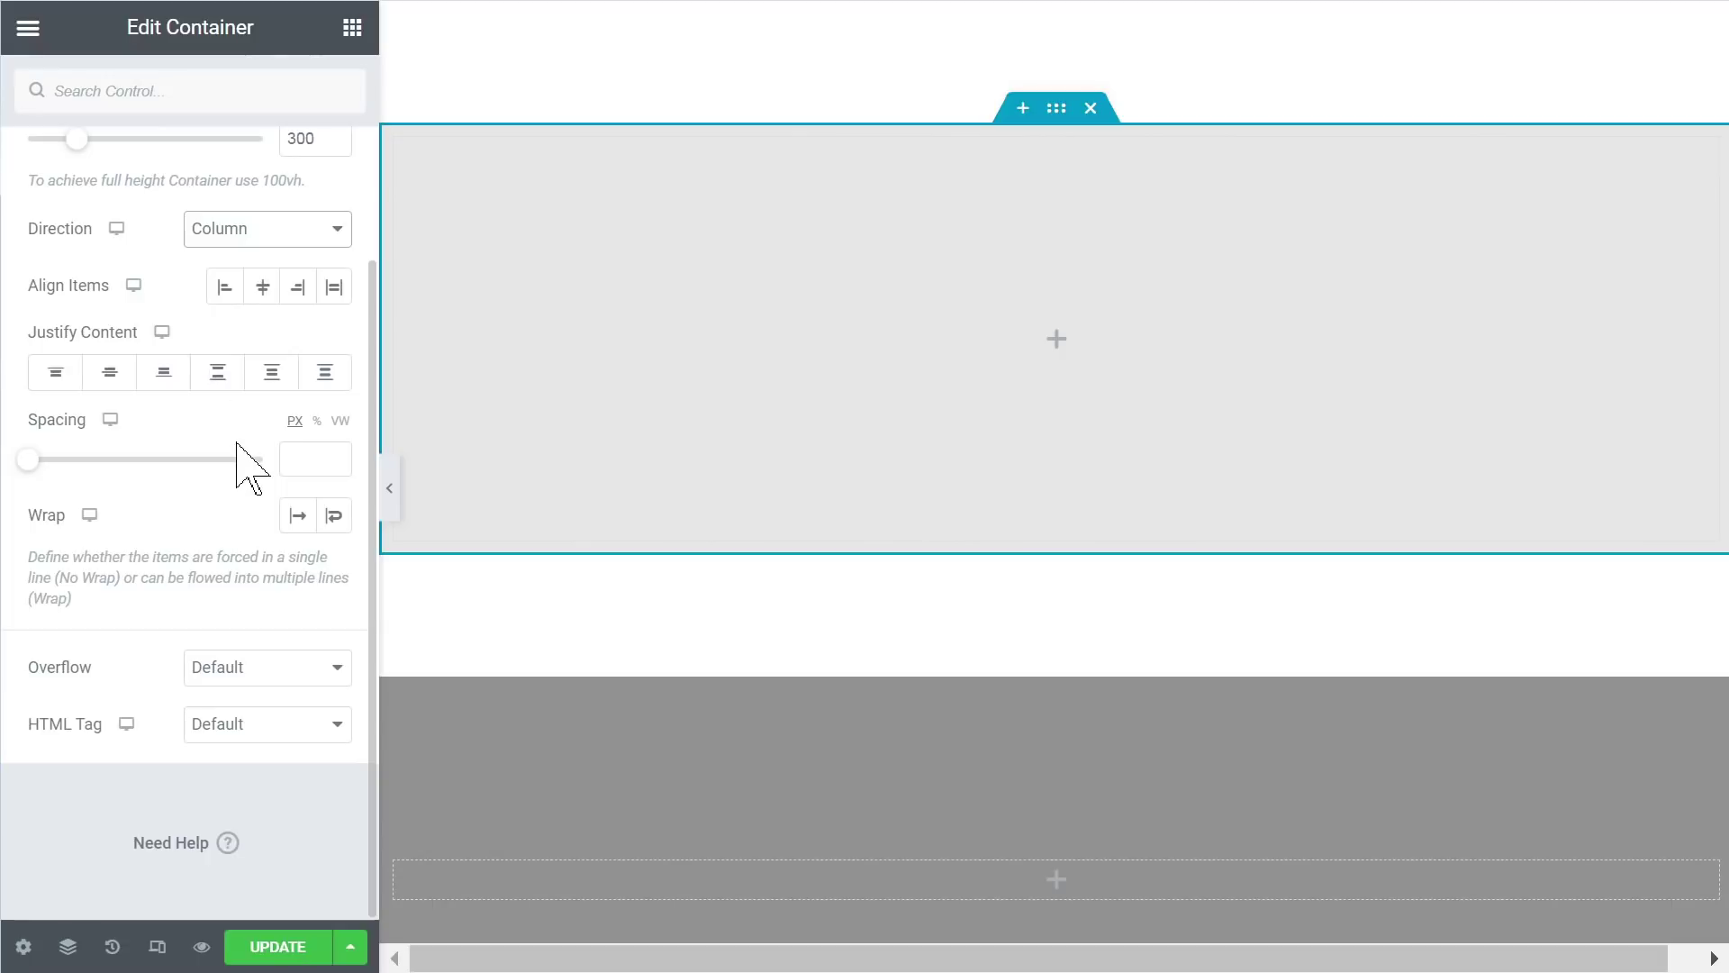
Step: Review the container's width and height settings and the available Direction options
scroll(236, 452, "up", 3)
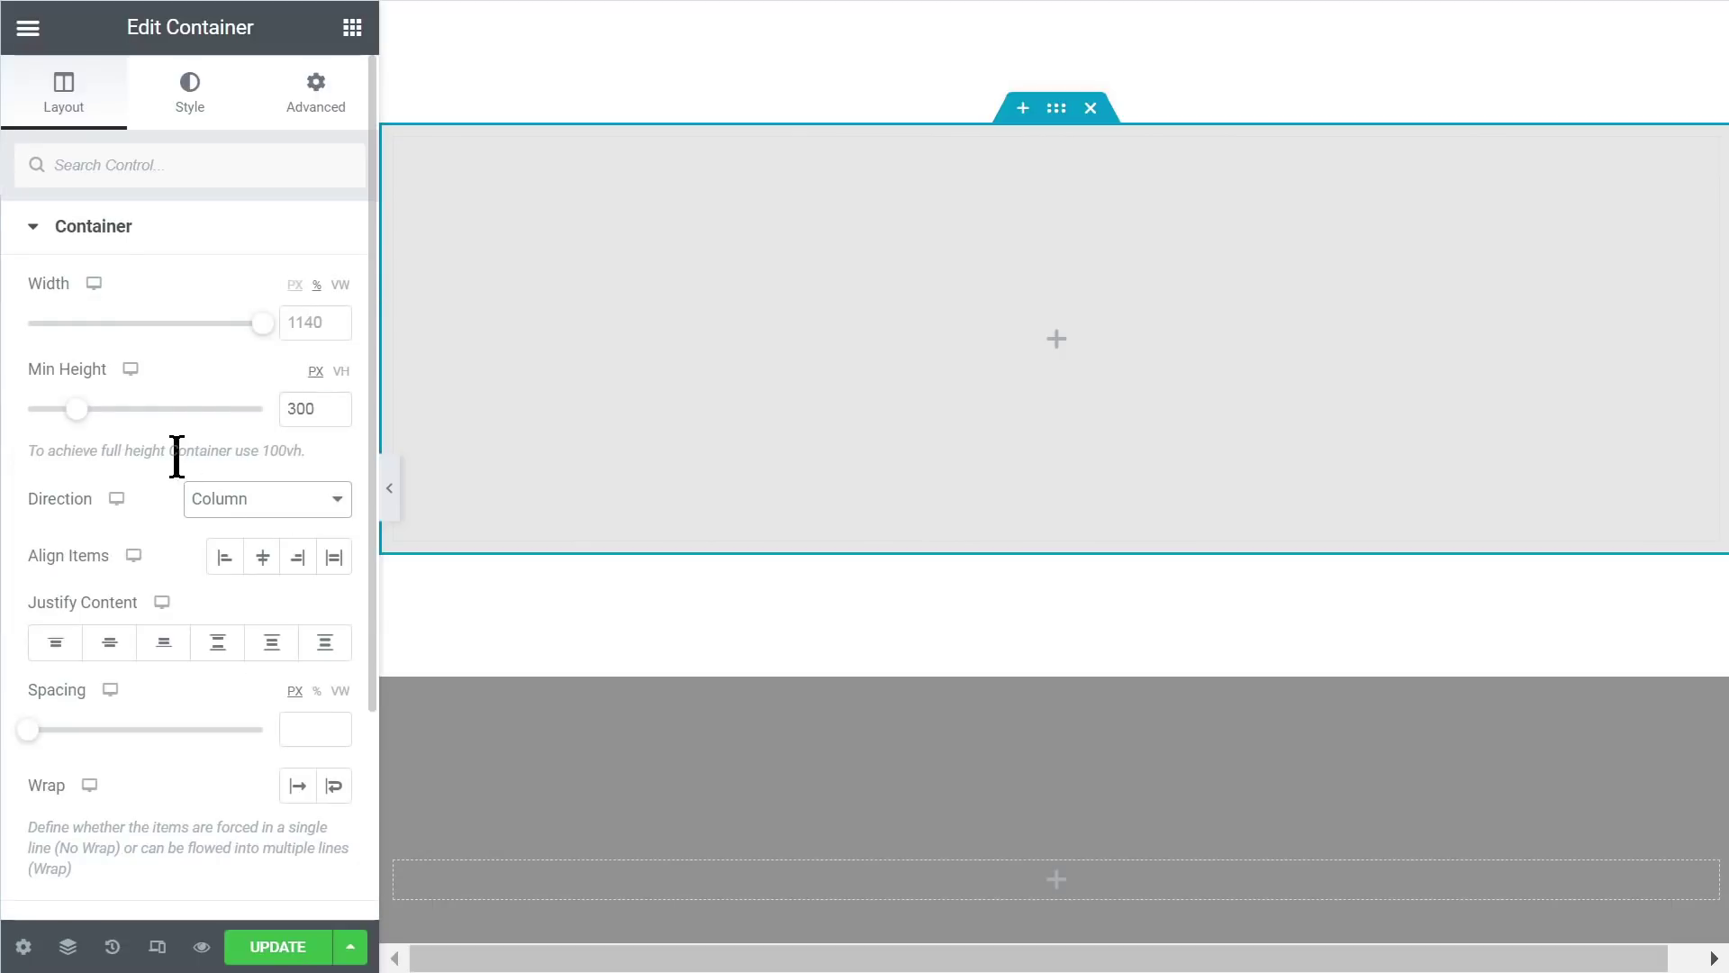
scroll(251, 397, "down", 3)
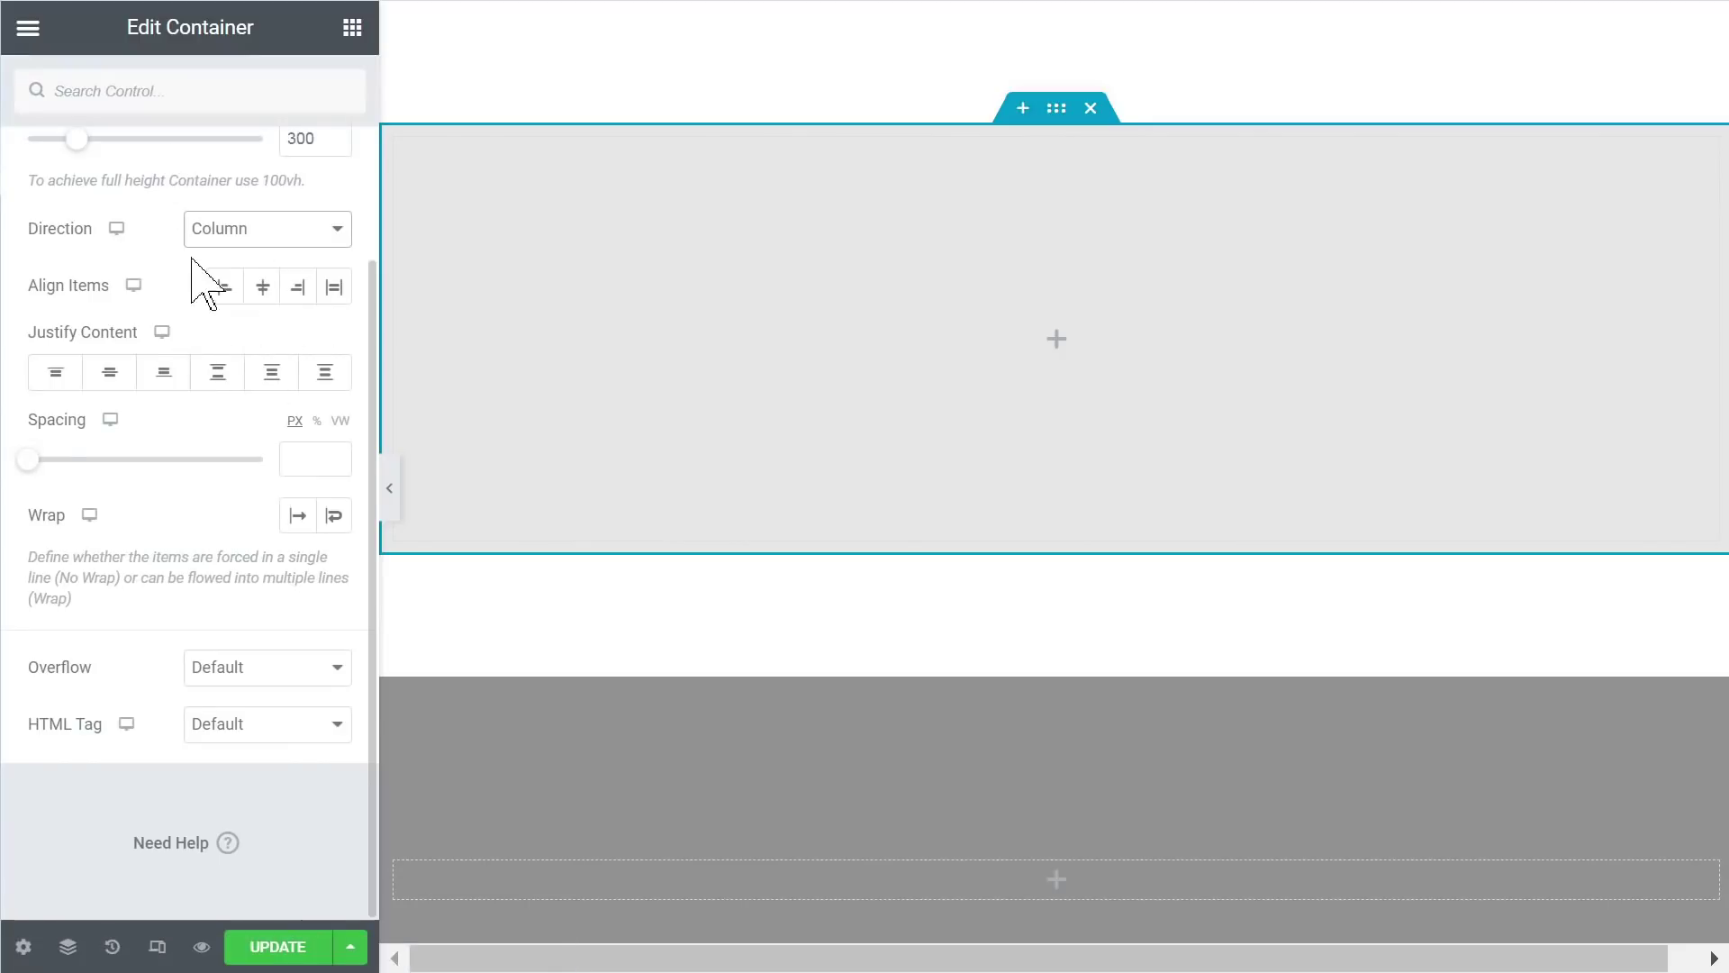
left_click(256, 236)
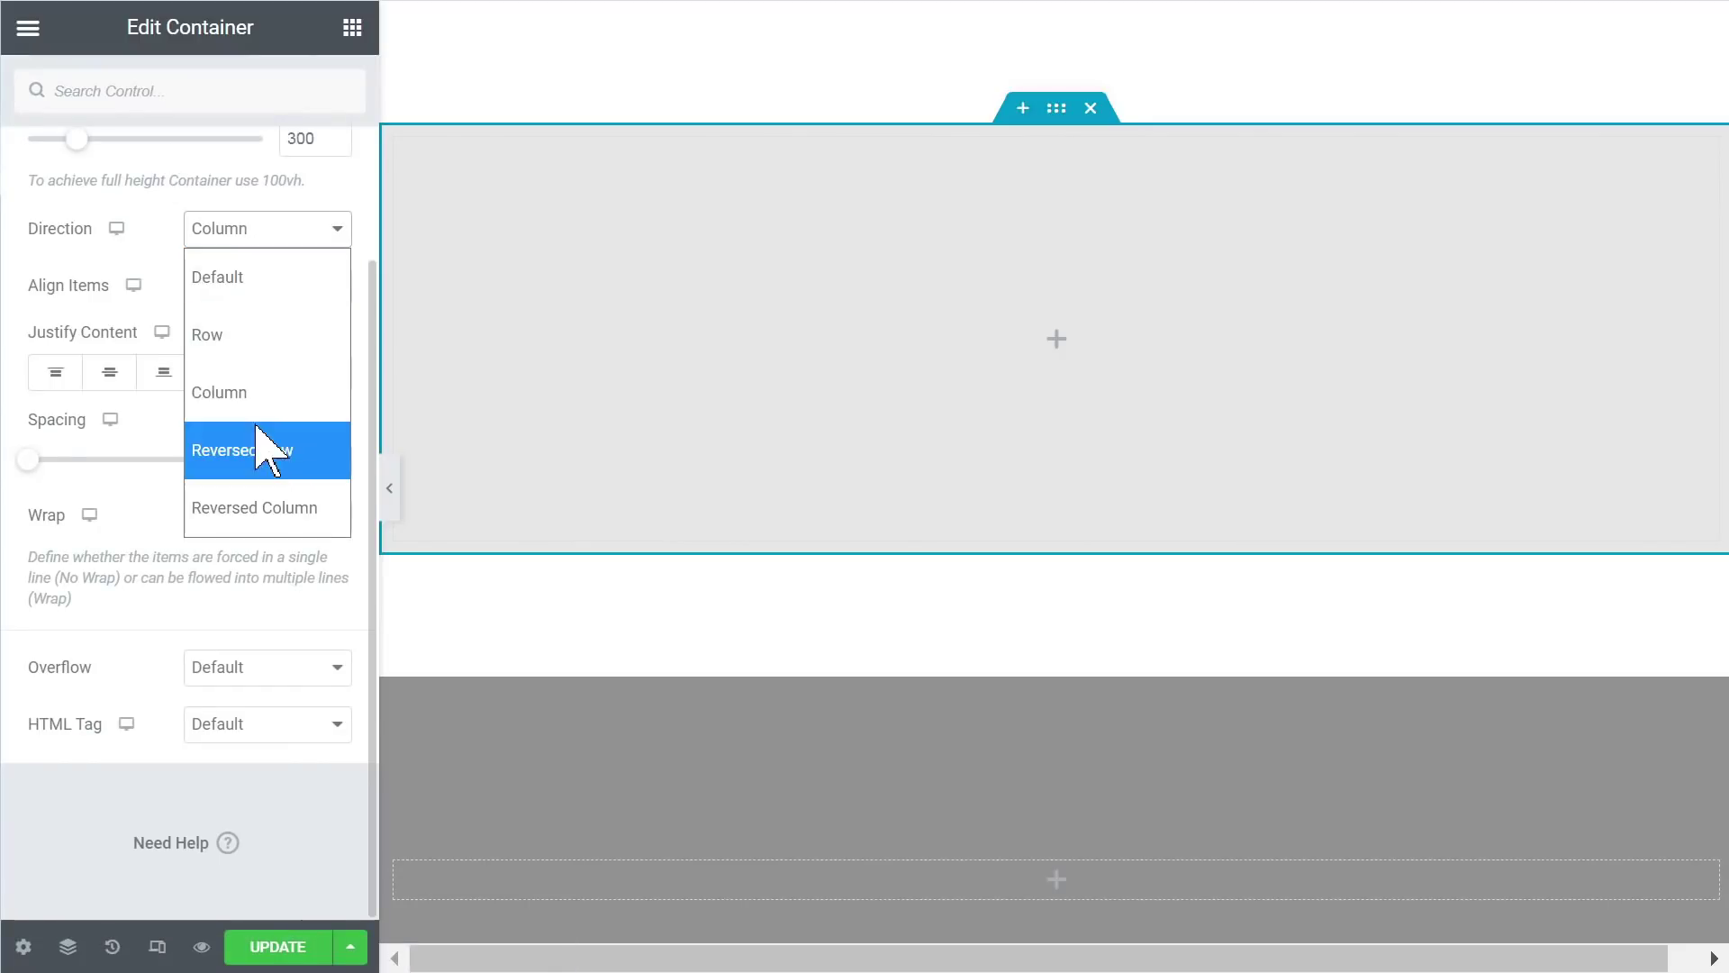
left_click(7, 275)
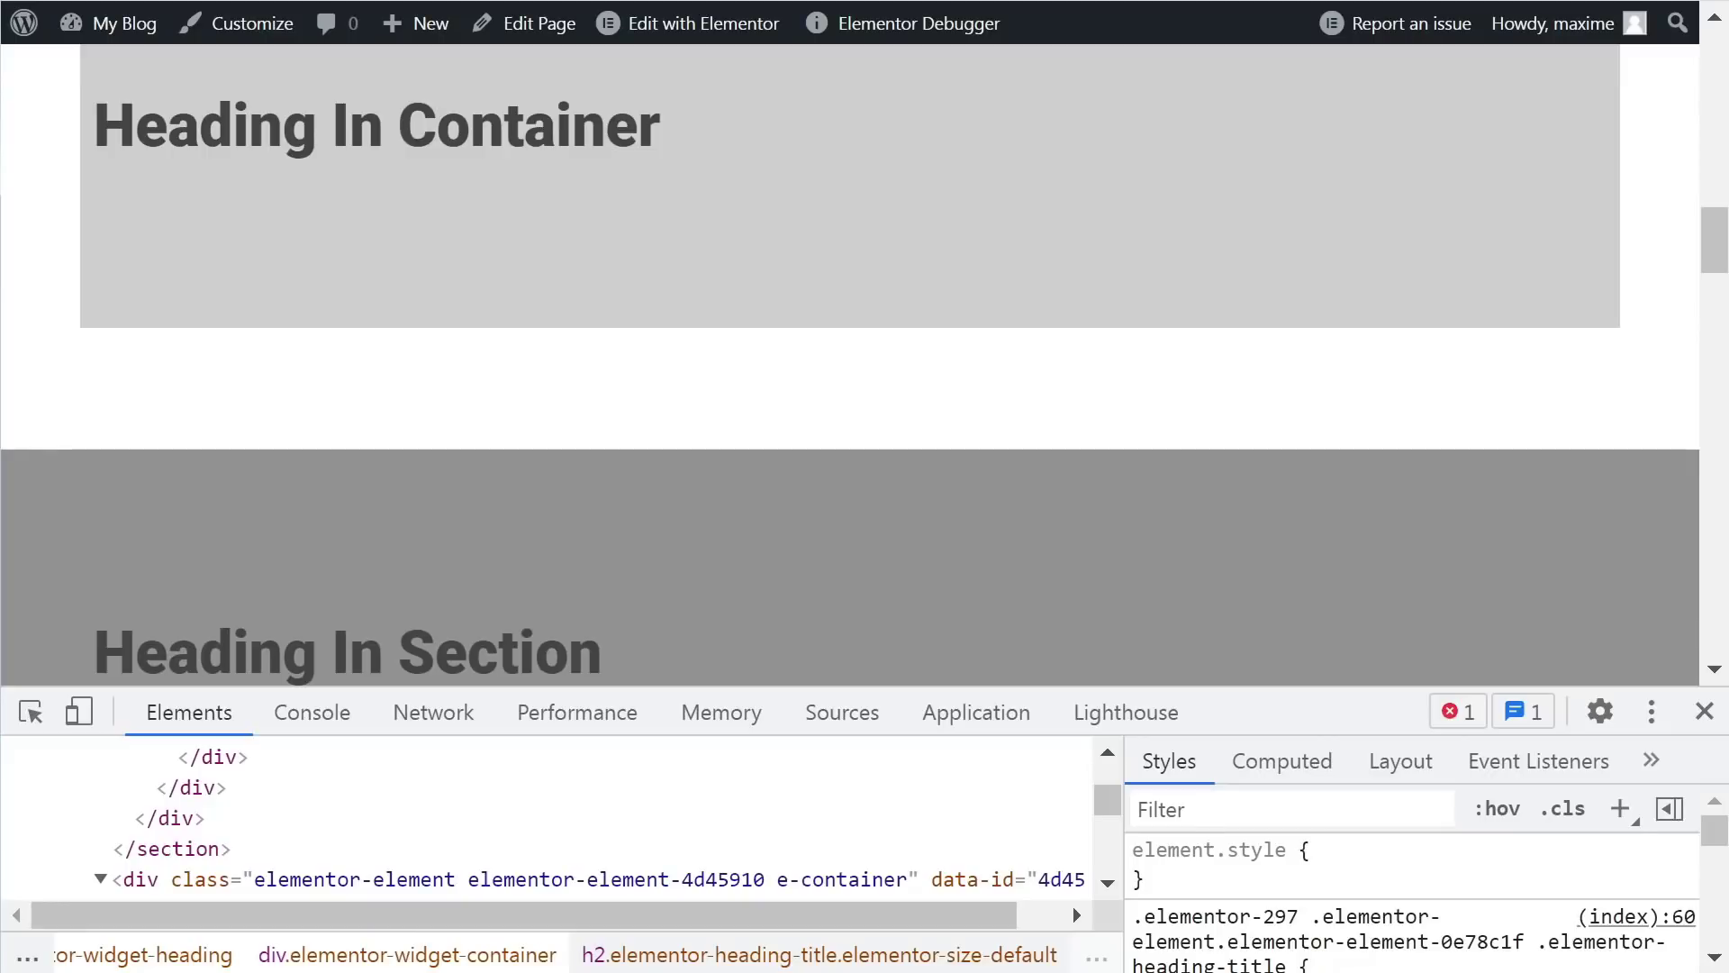
Step: On the published page, inspect the container that holds "Heading in Container" and enlarge the DOM tree area
scroll(433, 270, "up", 8)
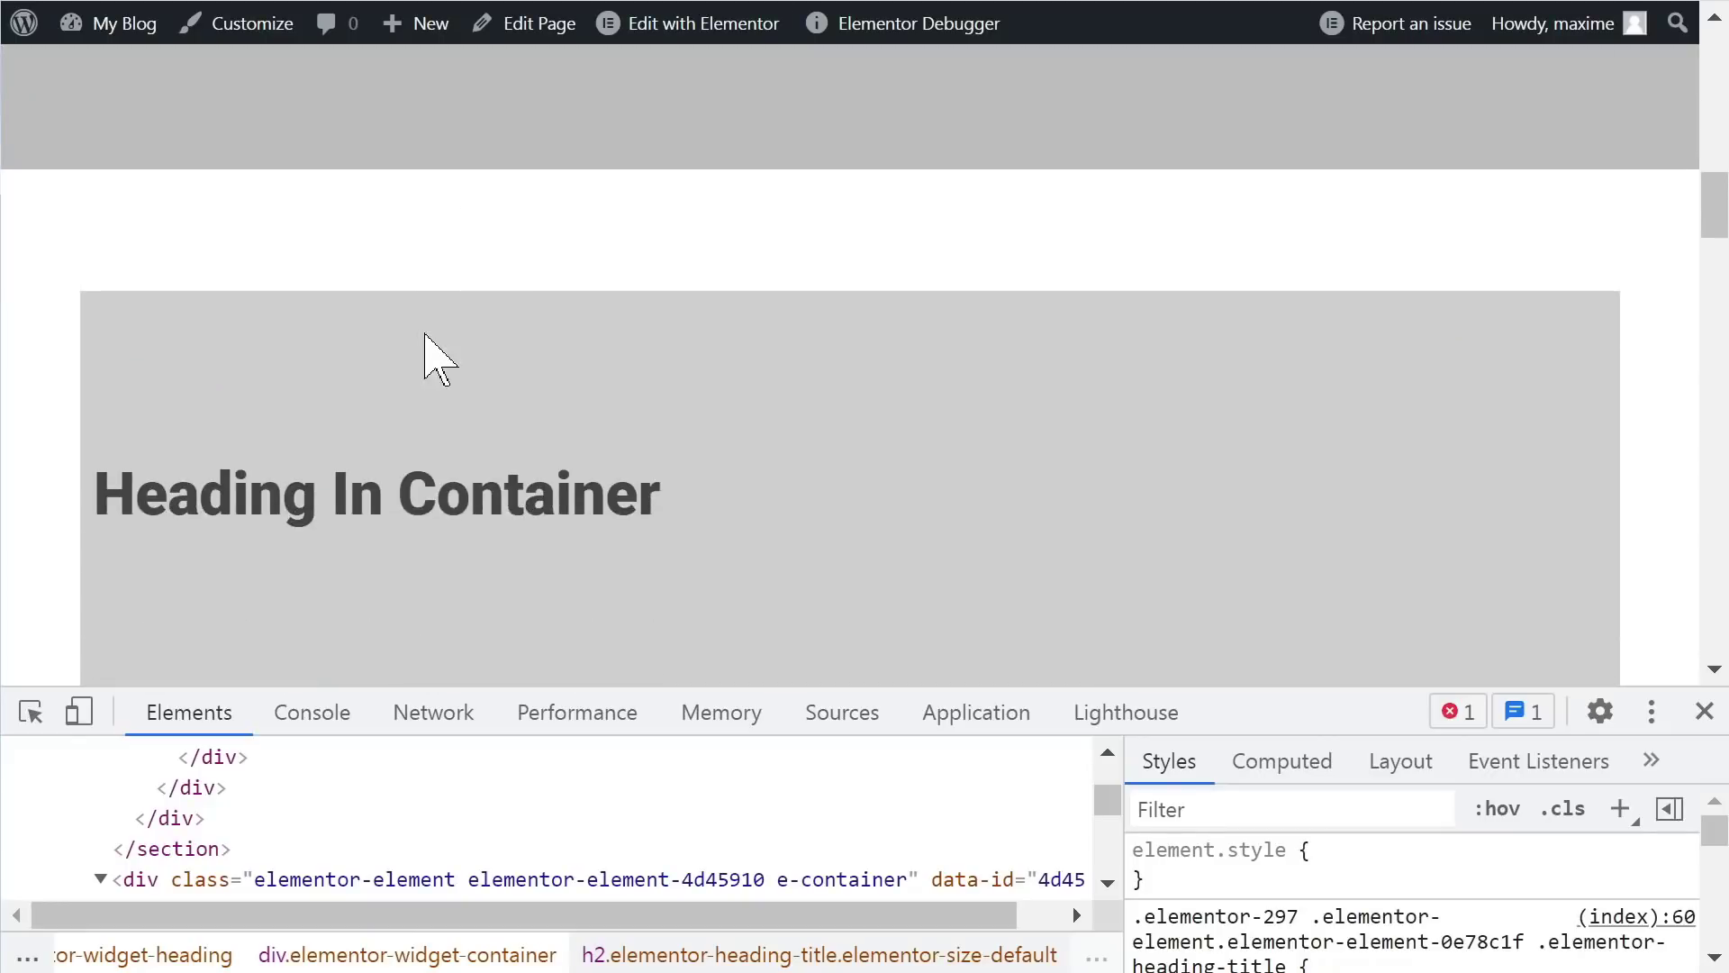
right_click(279, 333)
left_click(409, 921)
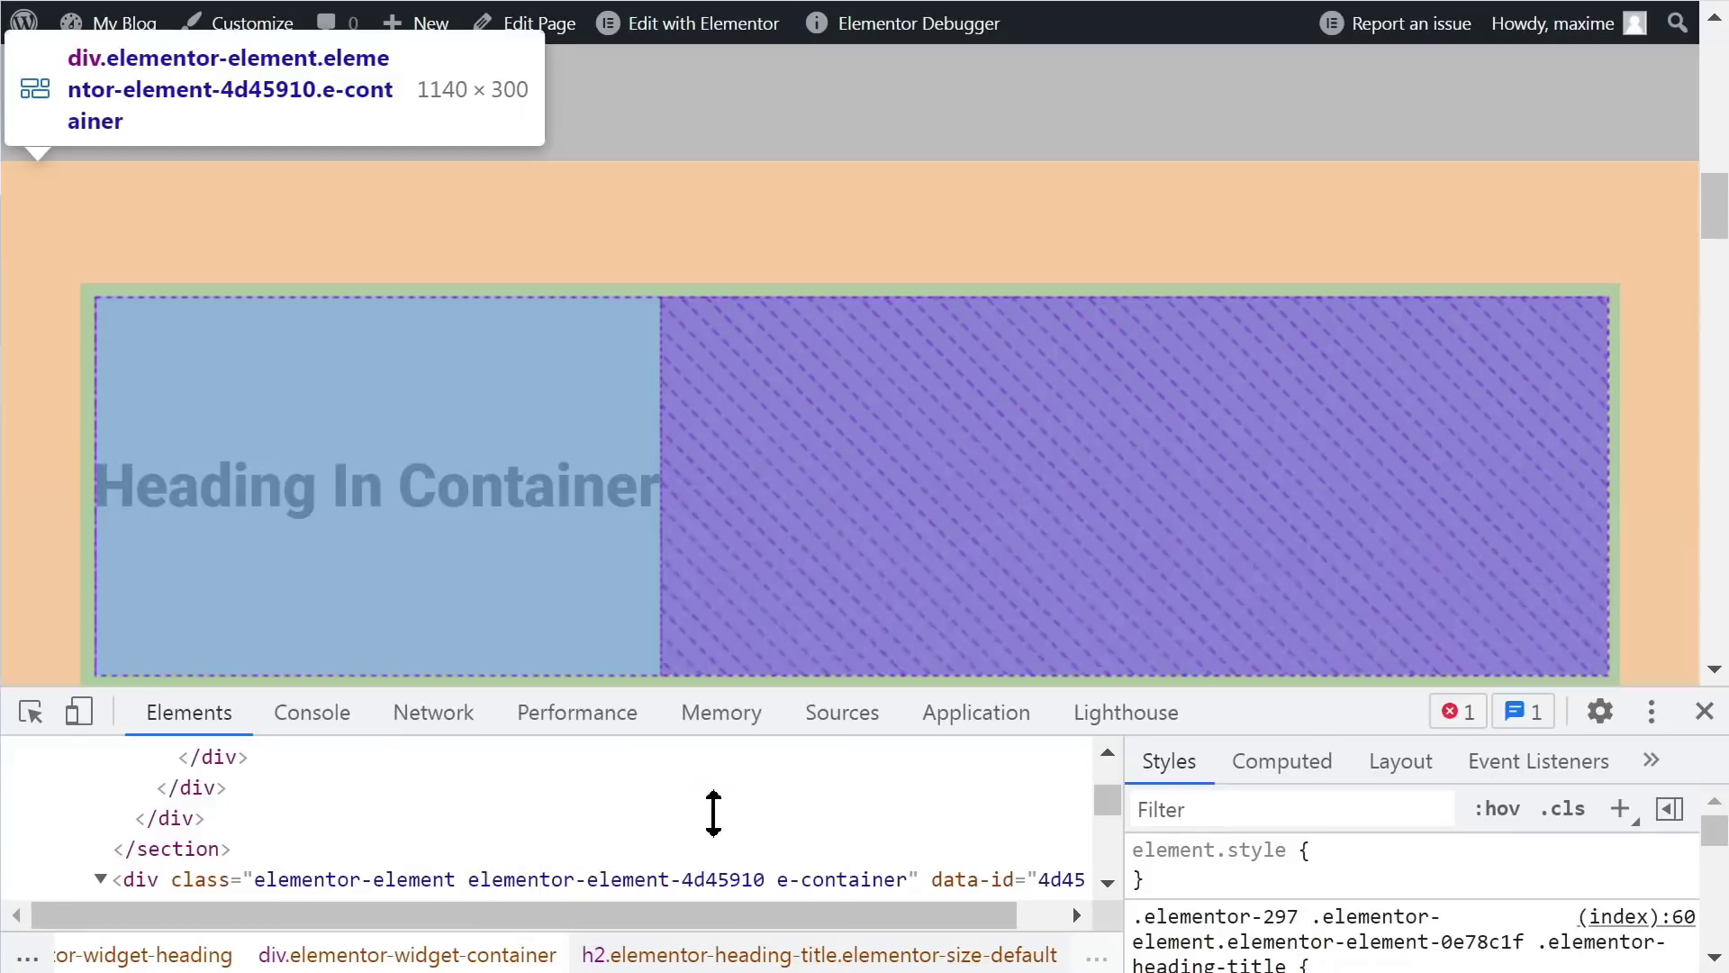
left_click_drag(1347, 690, 1316, 492)
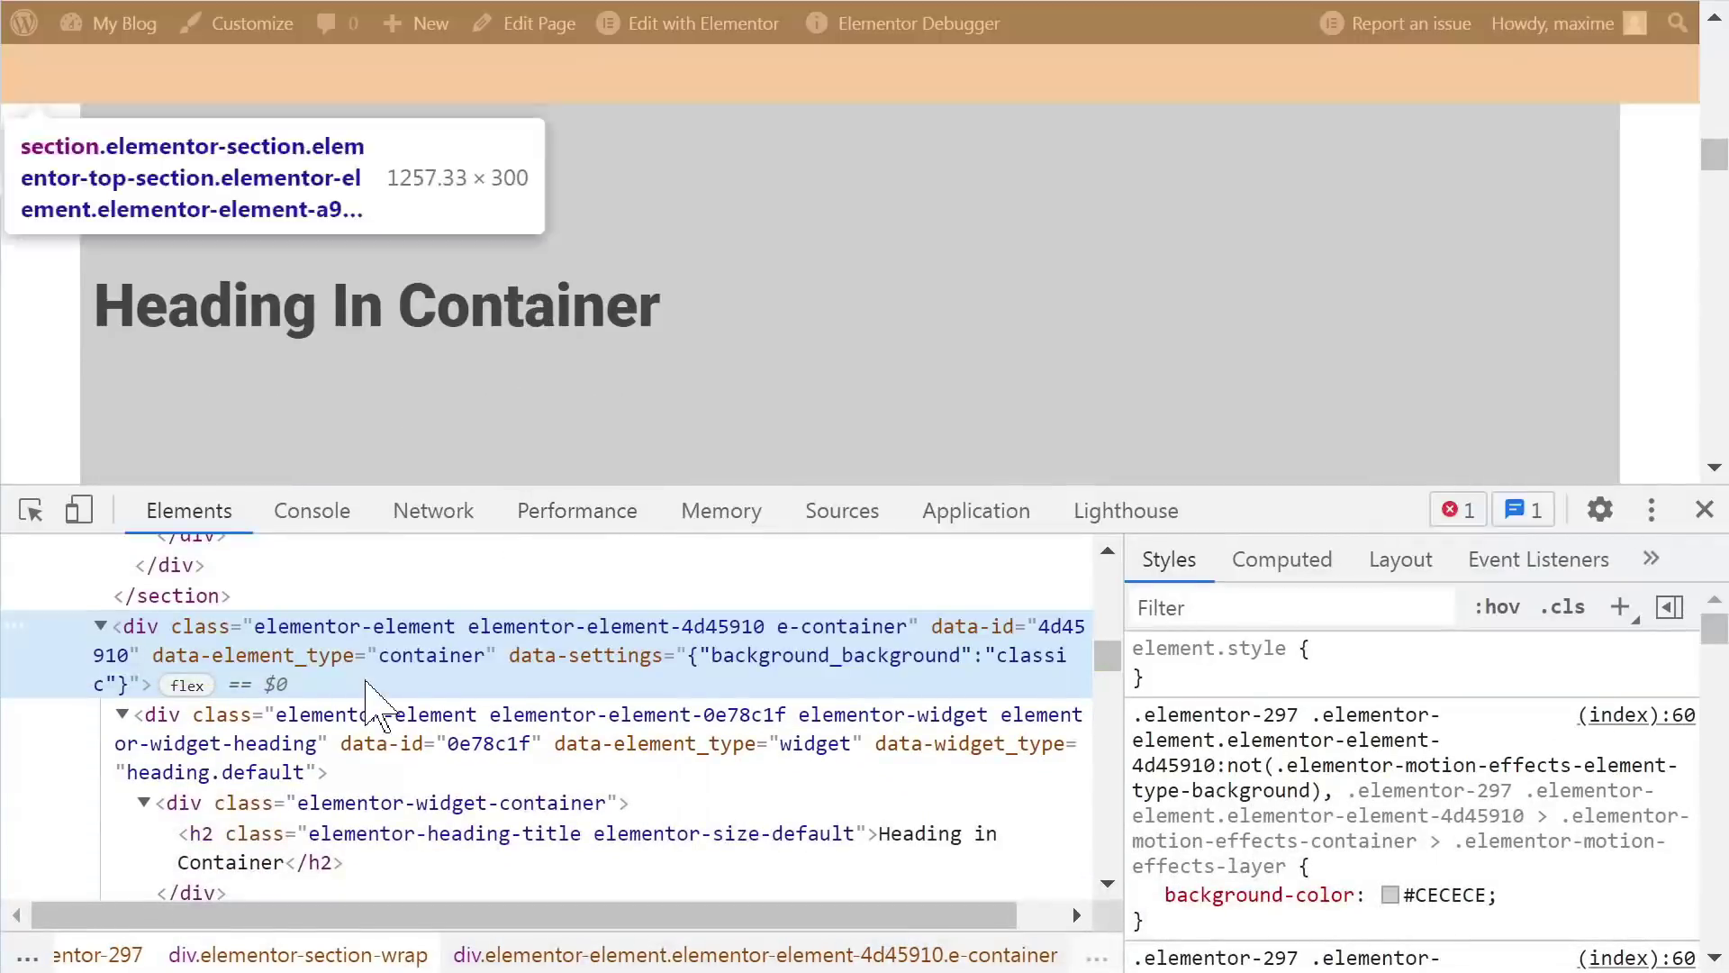
Step: Examine the divs nested in the heading's container and collapse the container along with its sibling sections in the DOM tree
scroll(270, 738, "up", 2)
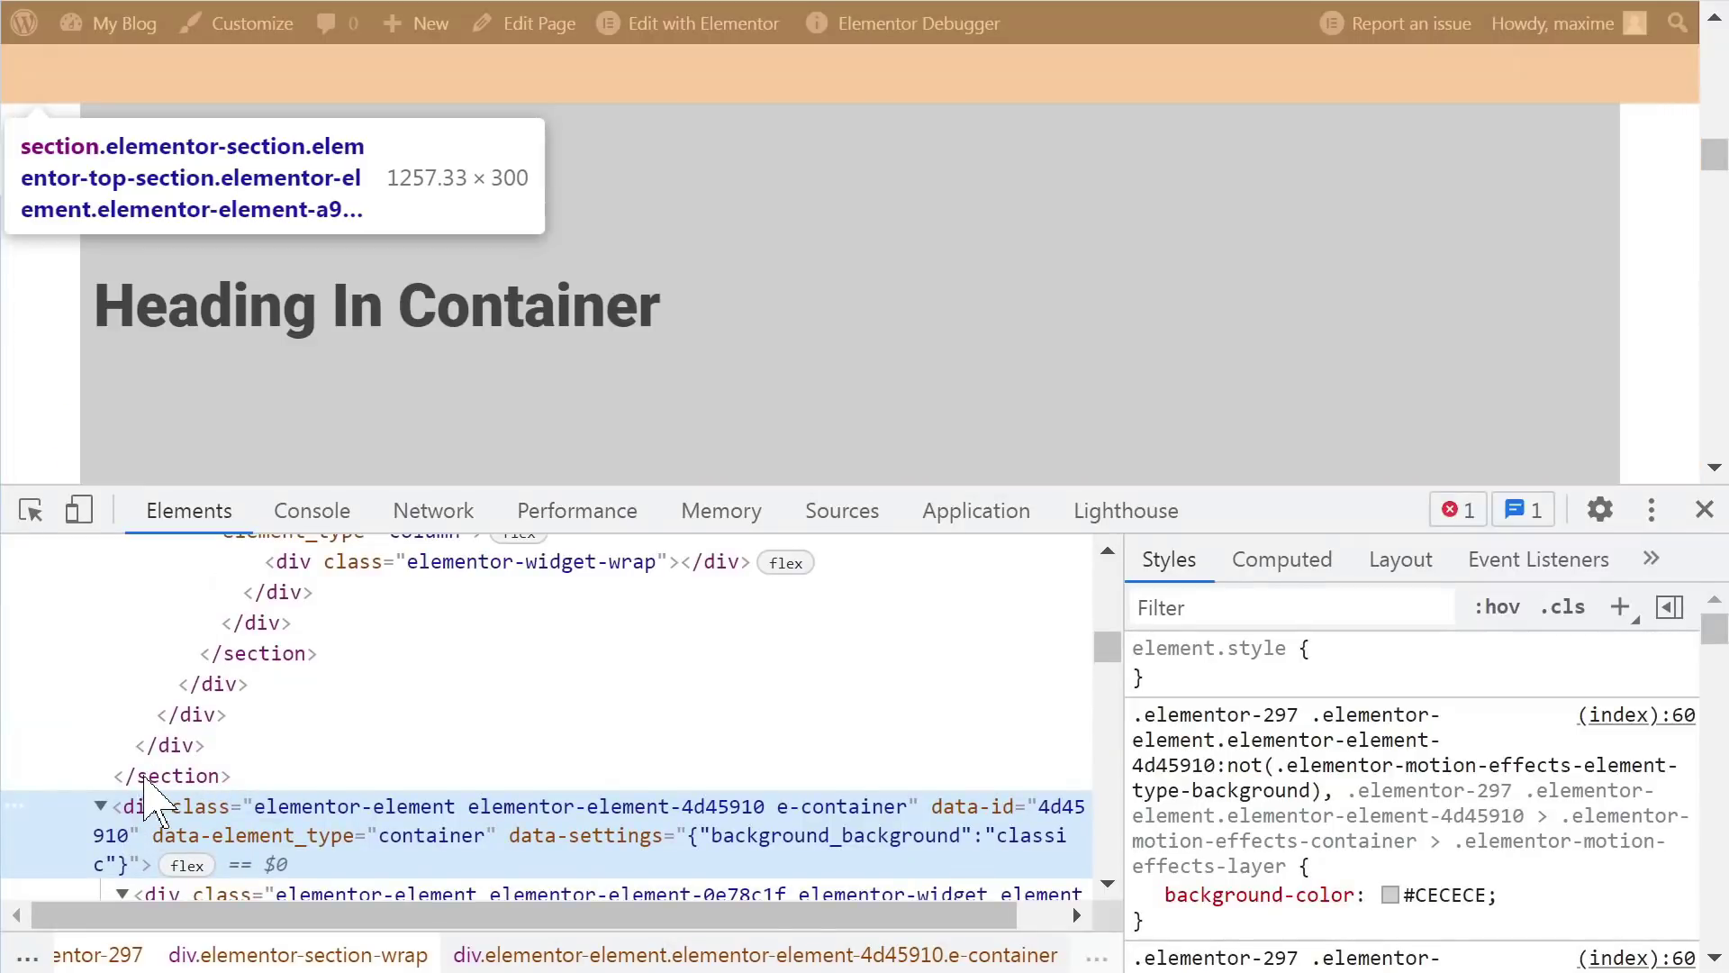
scroll(135, 815, "down", 5)
scroll(135, 788, "up", 2)
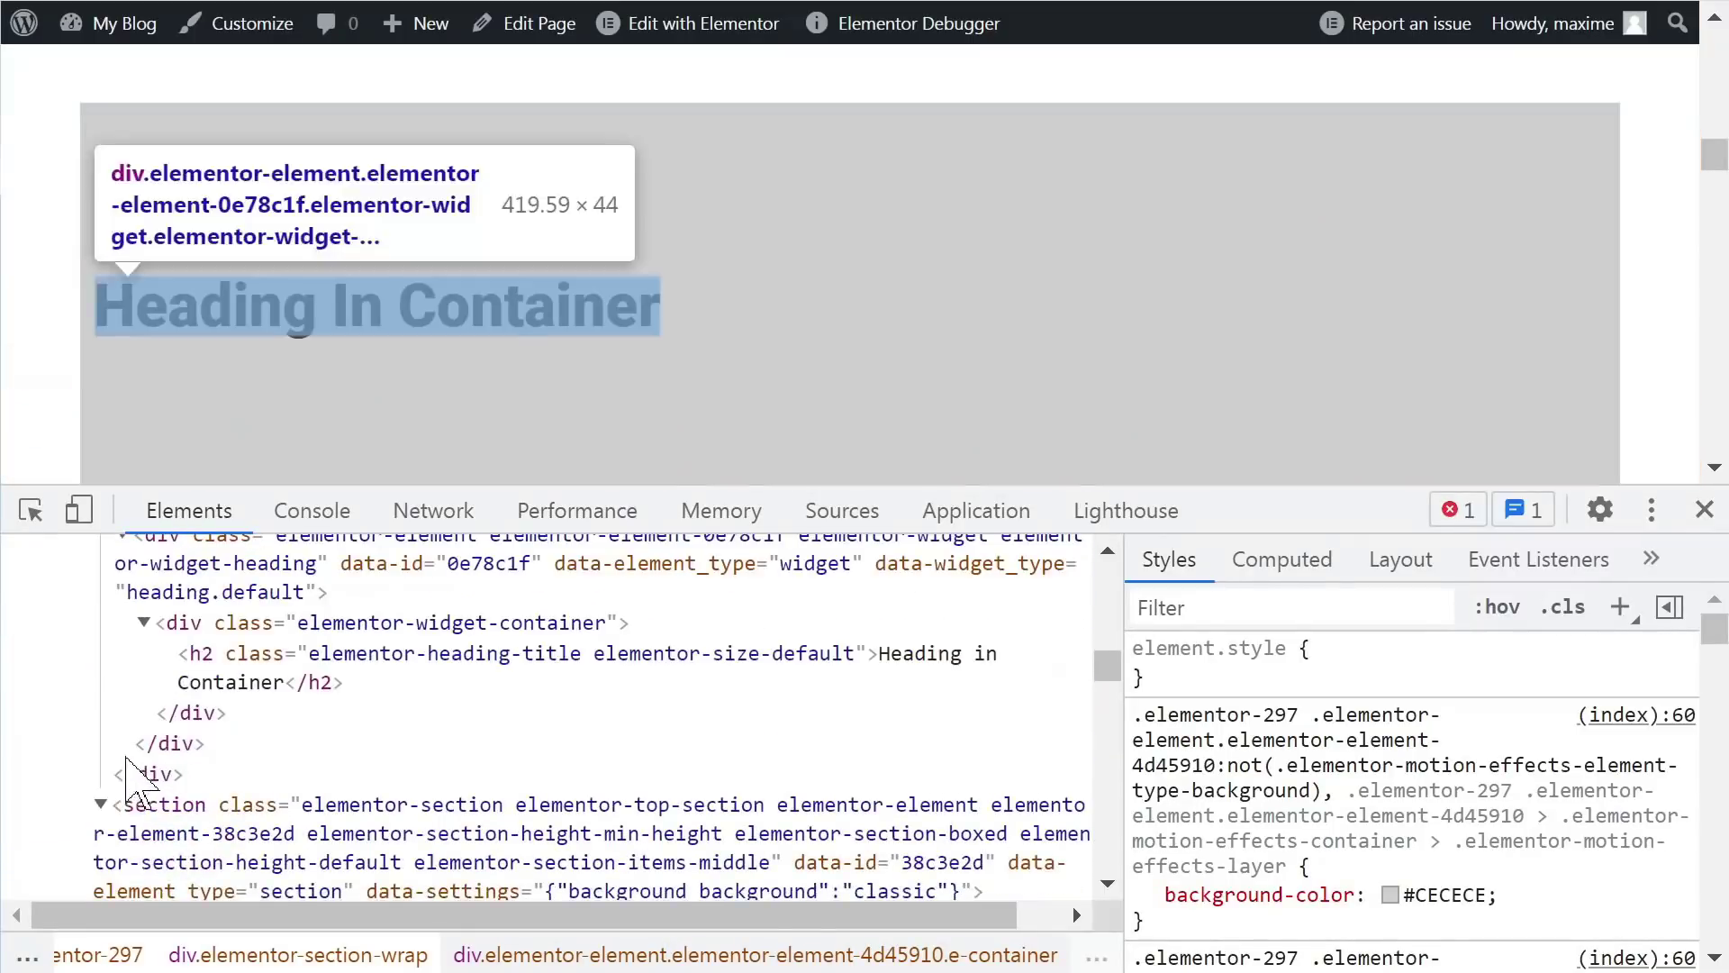
left_click(101, 805)
scroll(135, 792, "up", 2)
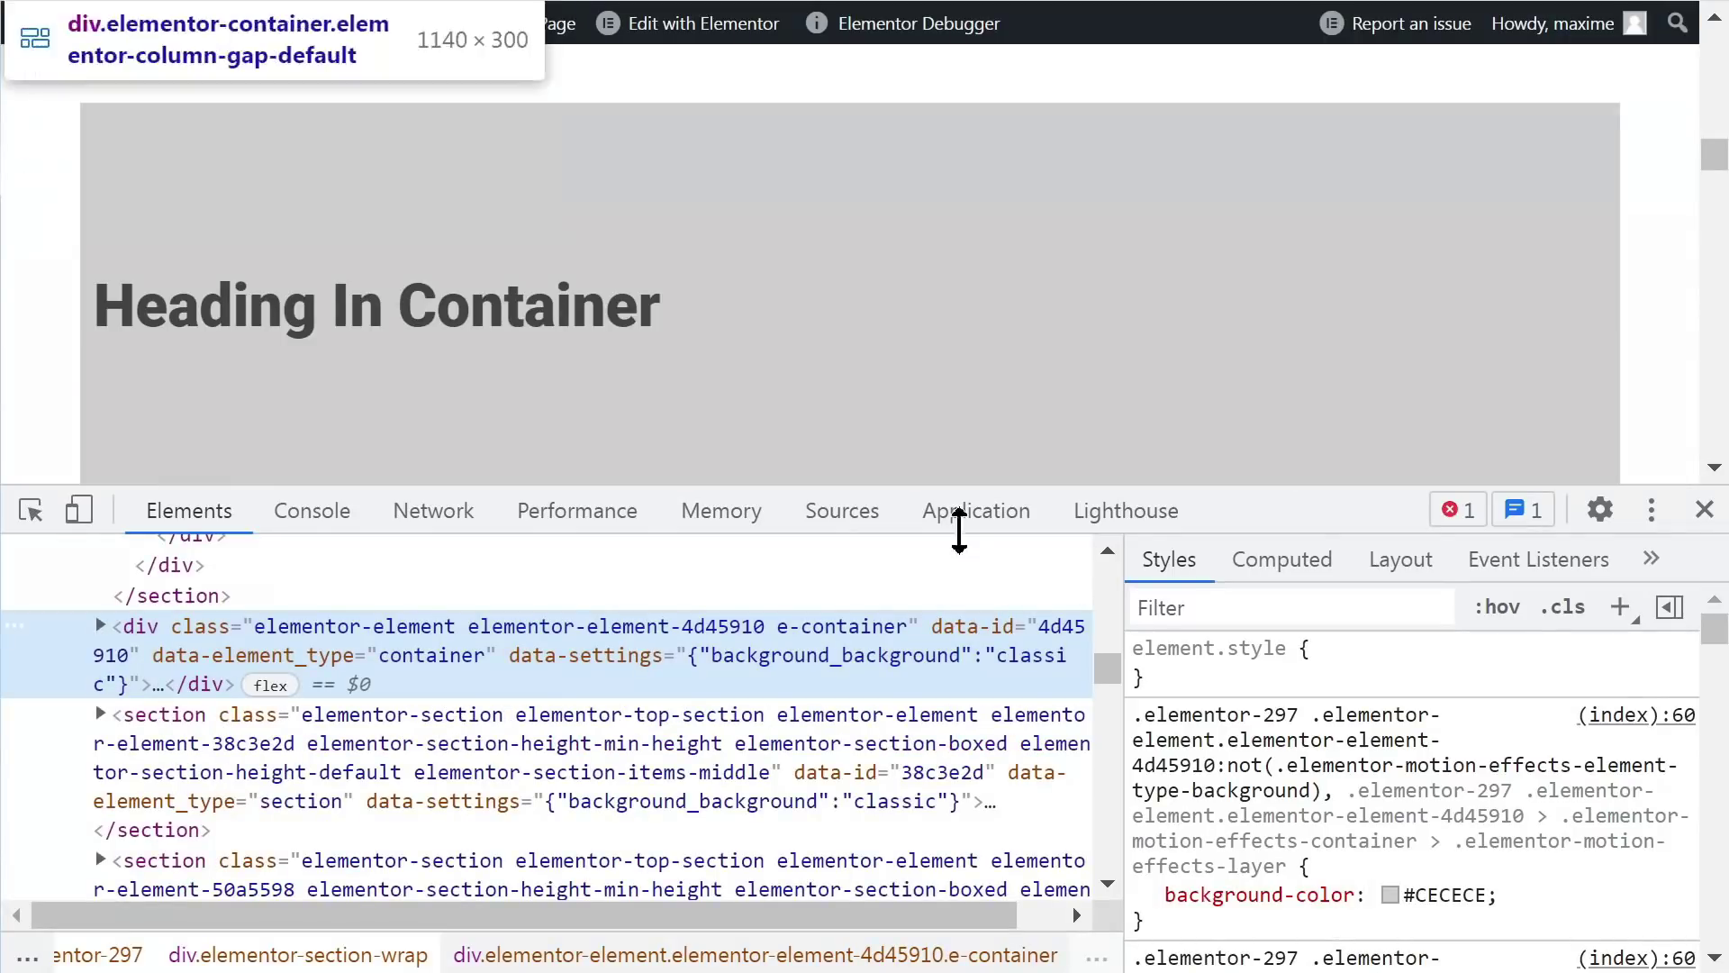
Step: Compare the collapsed e-container div with the top section elements following it, enlarging the inspector for this and shrinking it again
left_click_drag(1273, 491, 1227, 397)
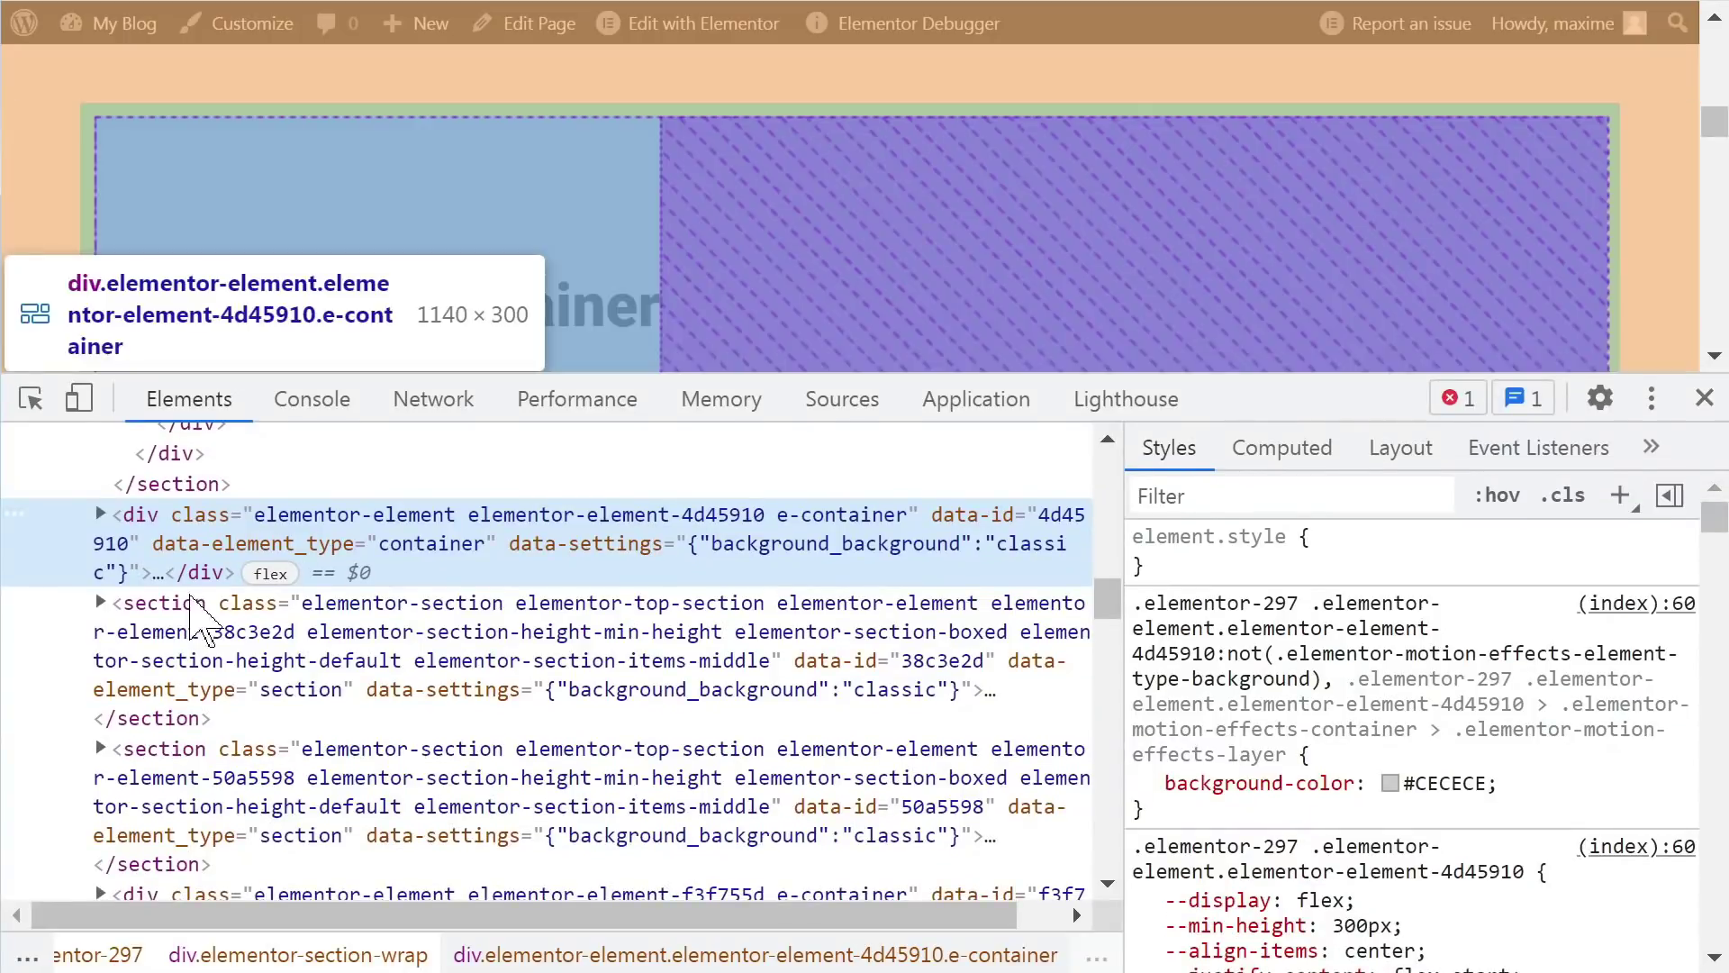
scroll(297, 288, "down", 2)
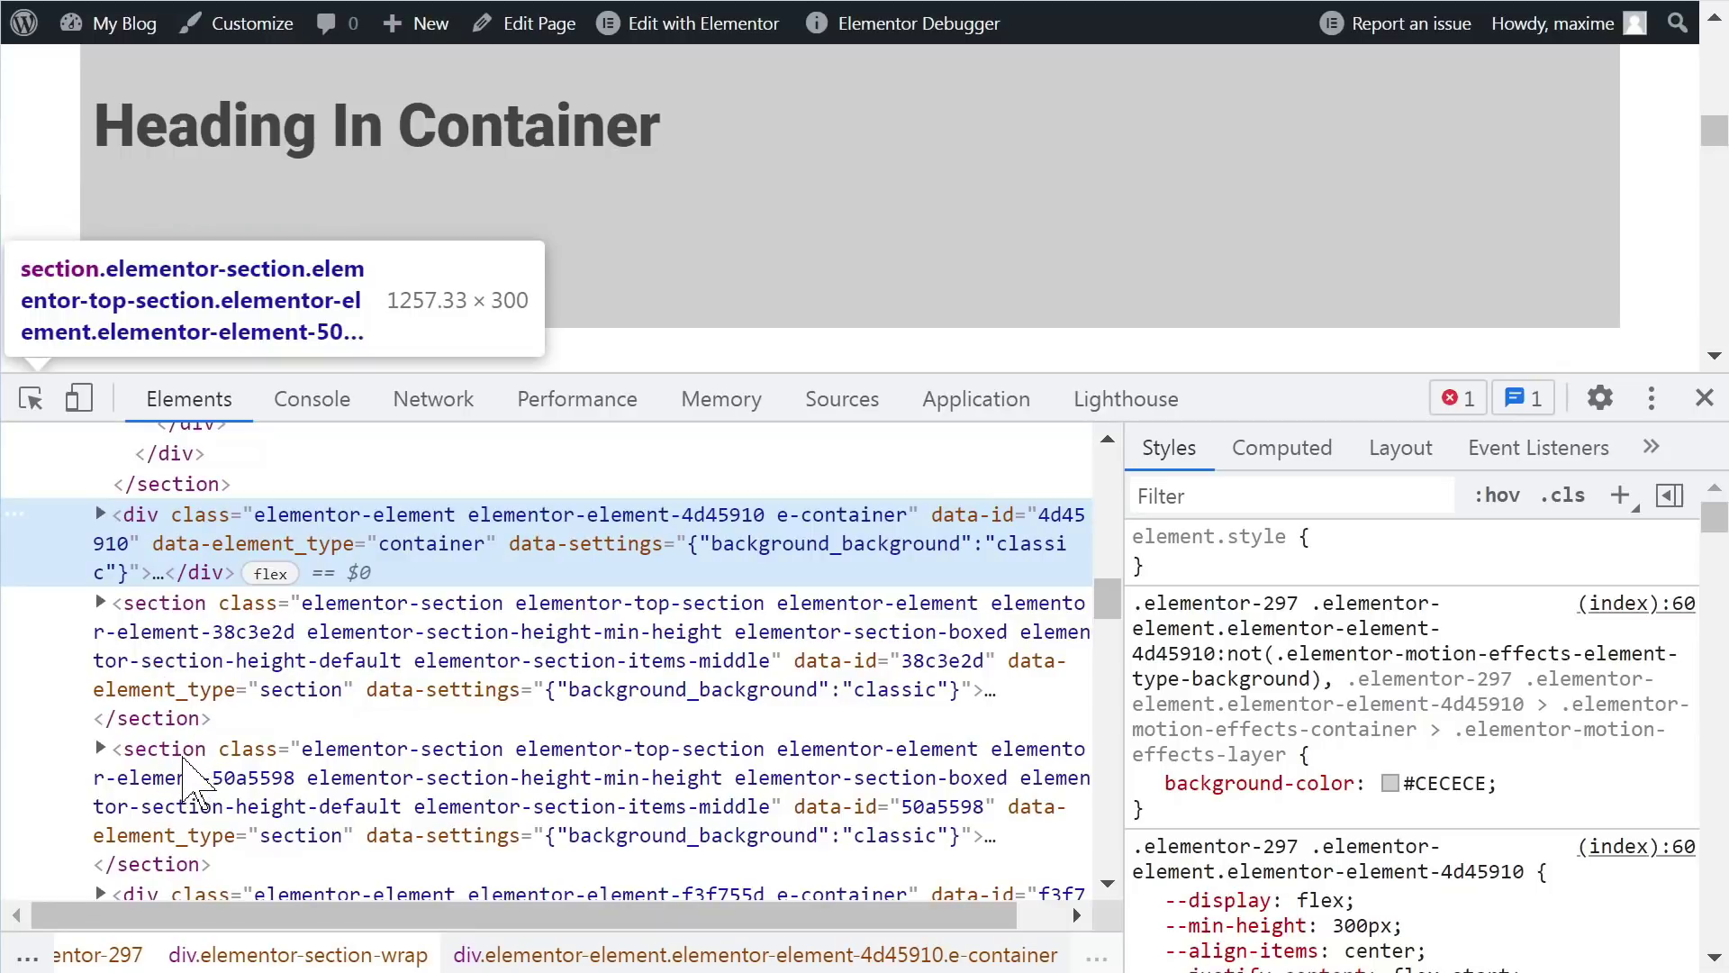
scroll(185, 779, "down", 2)
scroll(182, 779, "up", 2)
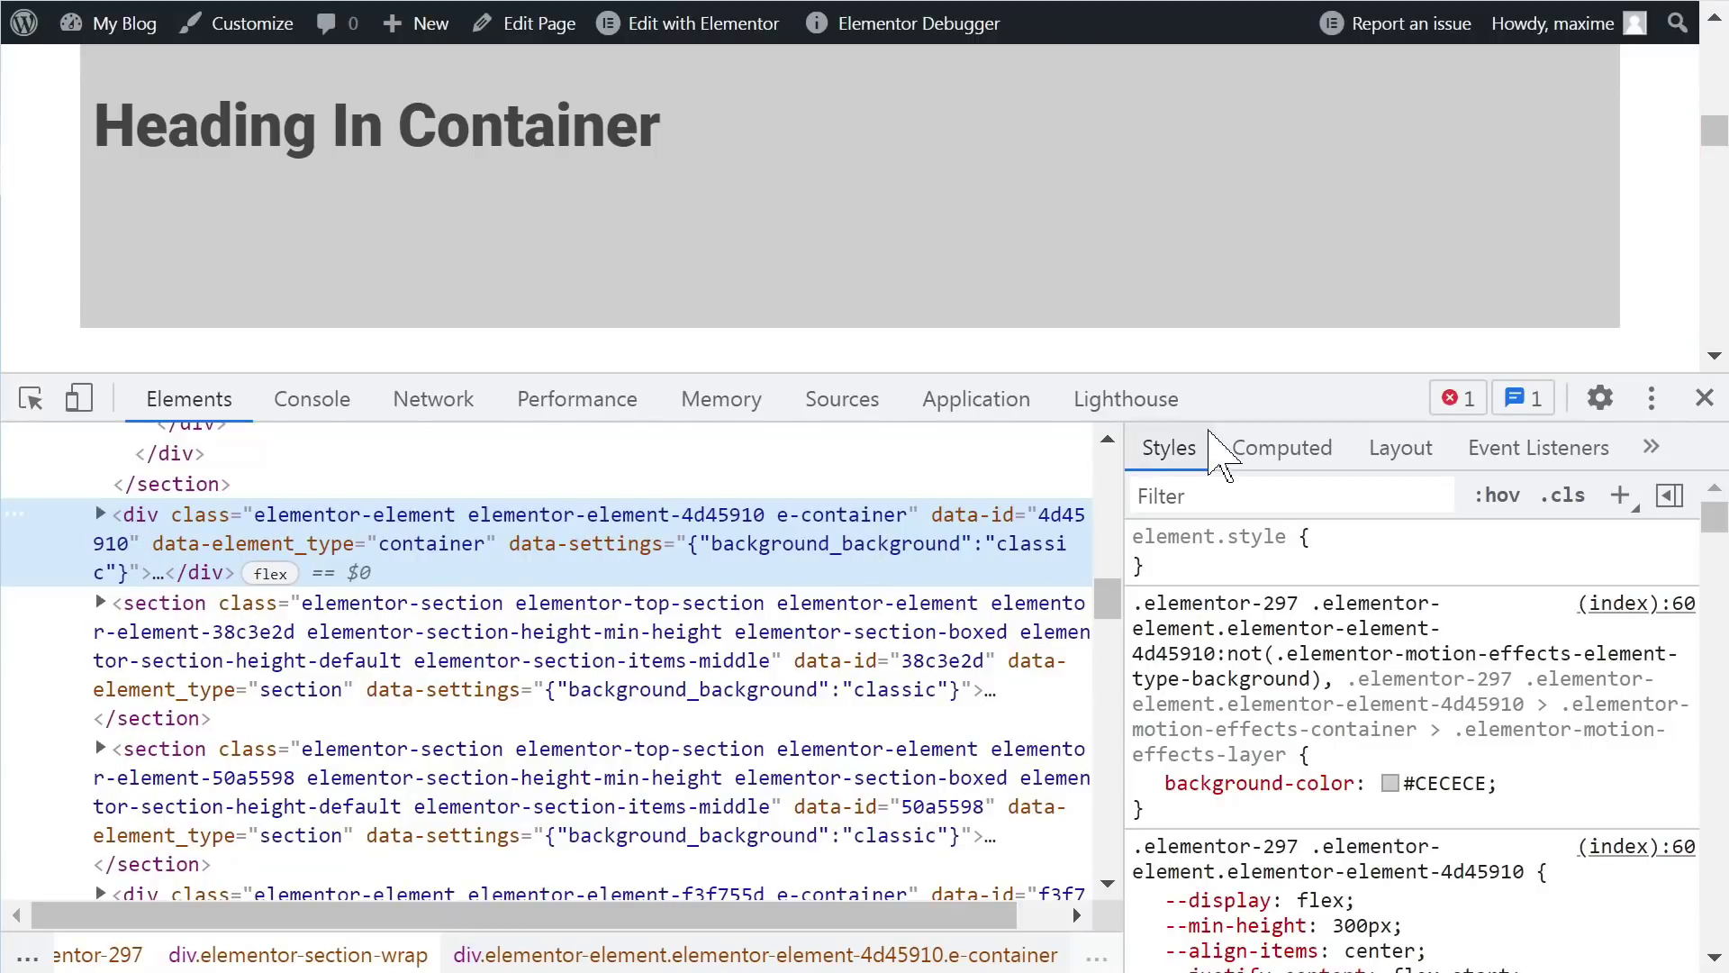
left_click_drag(1251, 374, 1207, 553)
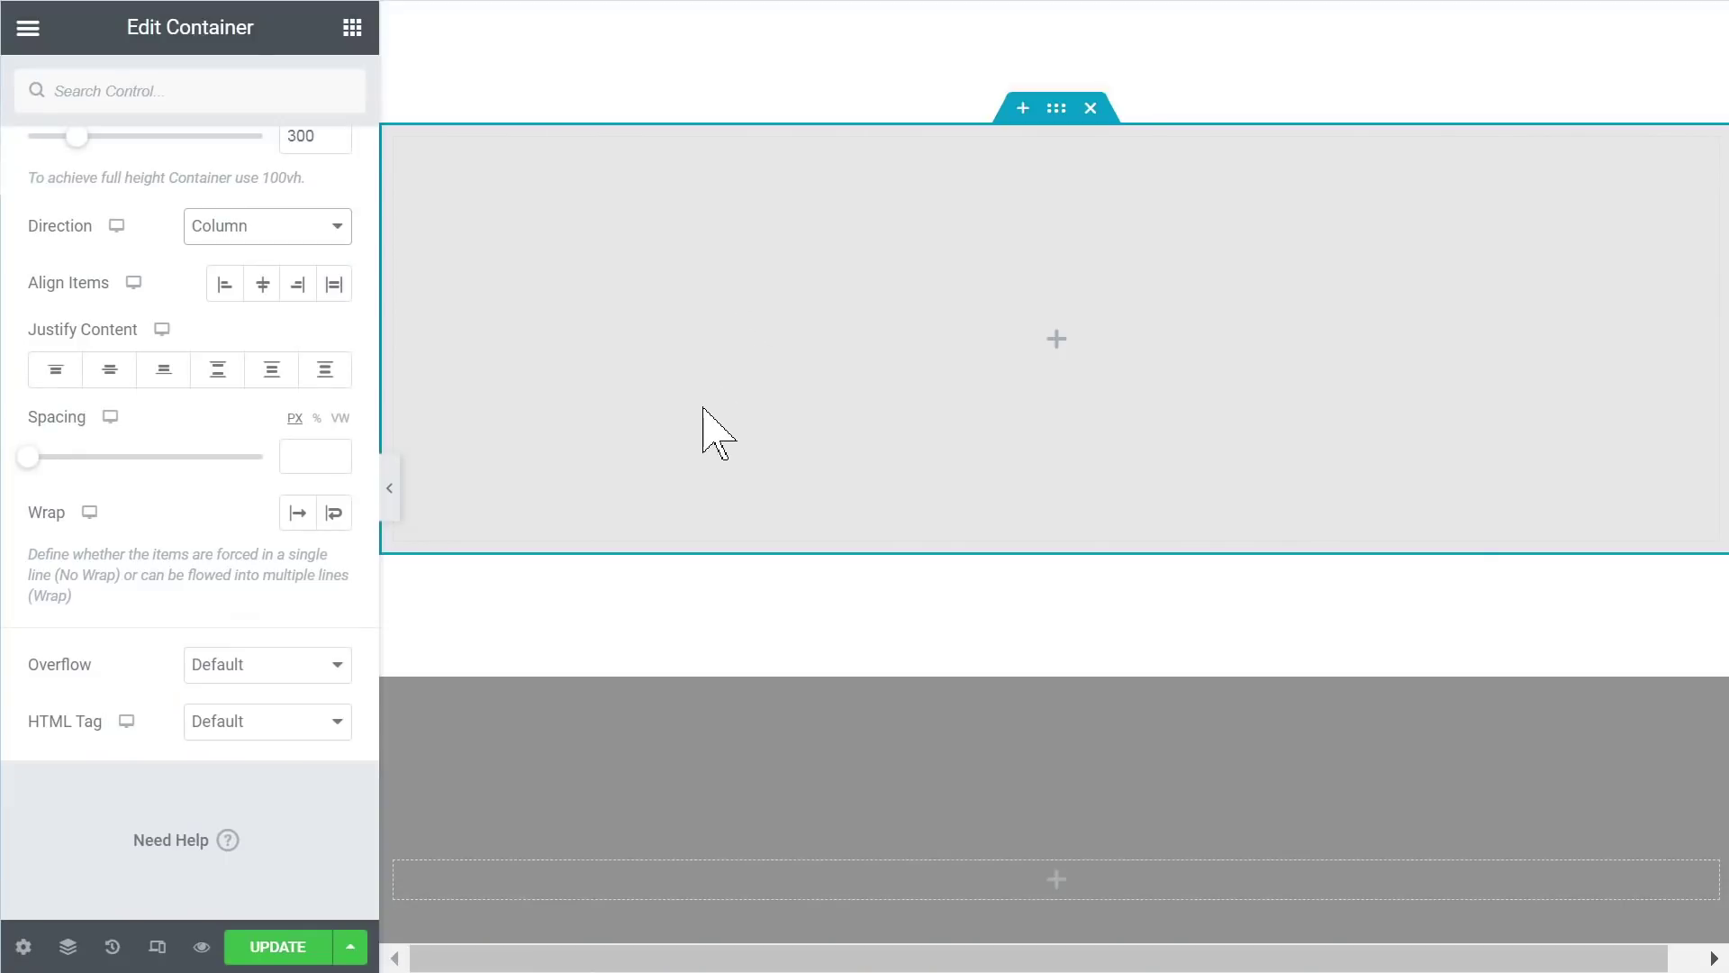
Step: In the Elementor editor, set the container's HTML tag to div
left_click(246, 746)
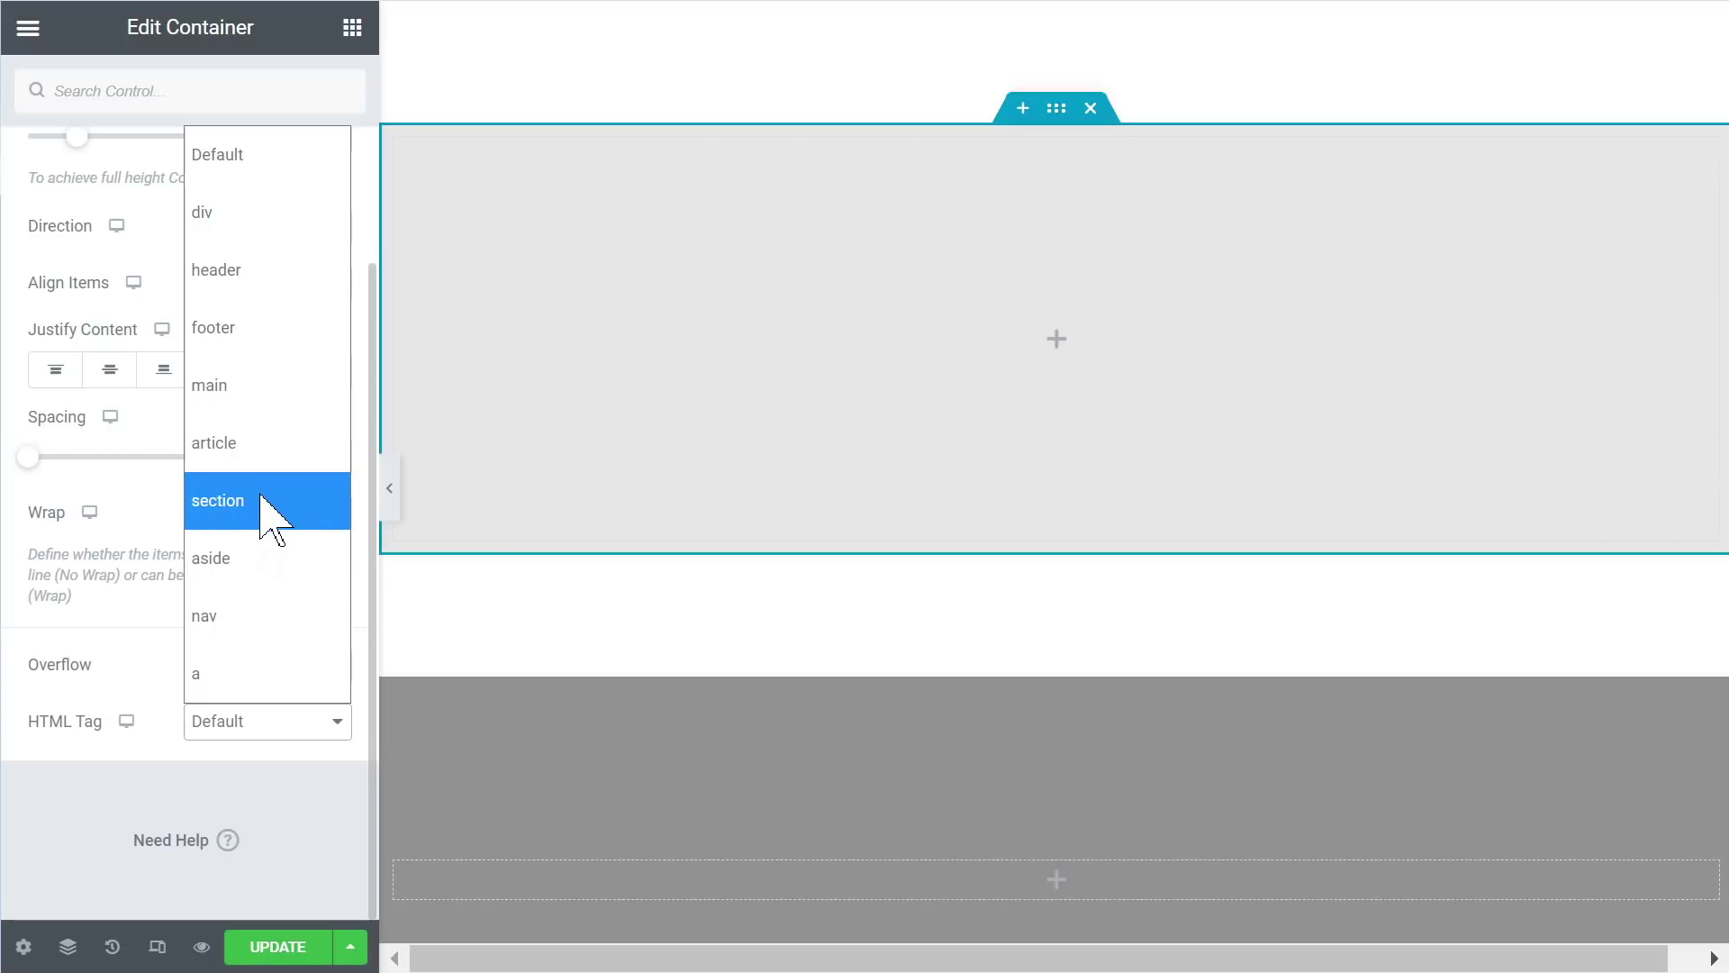
left_click(257, 229)
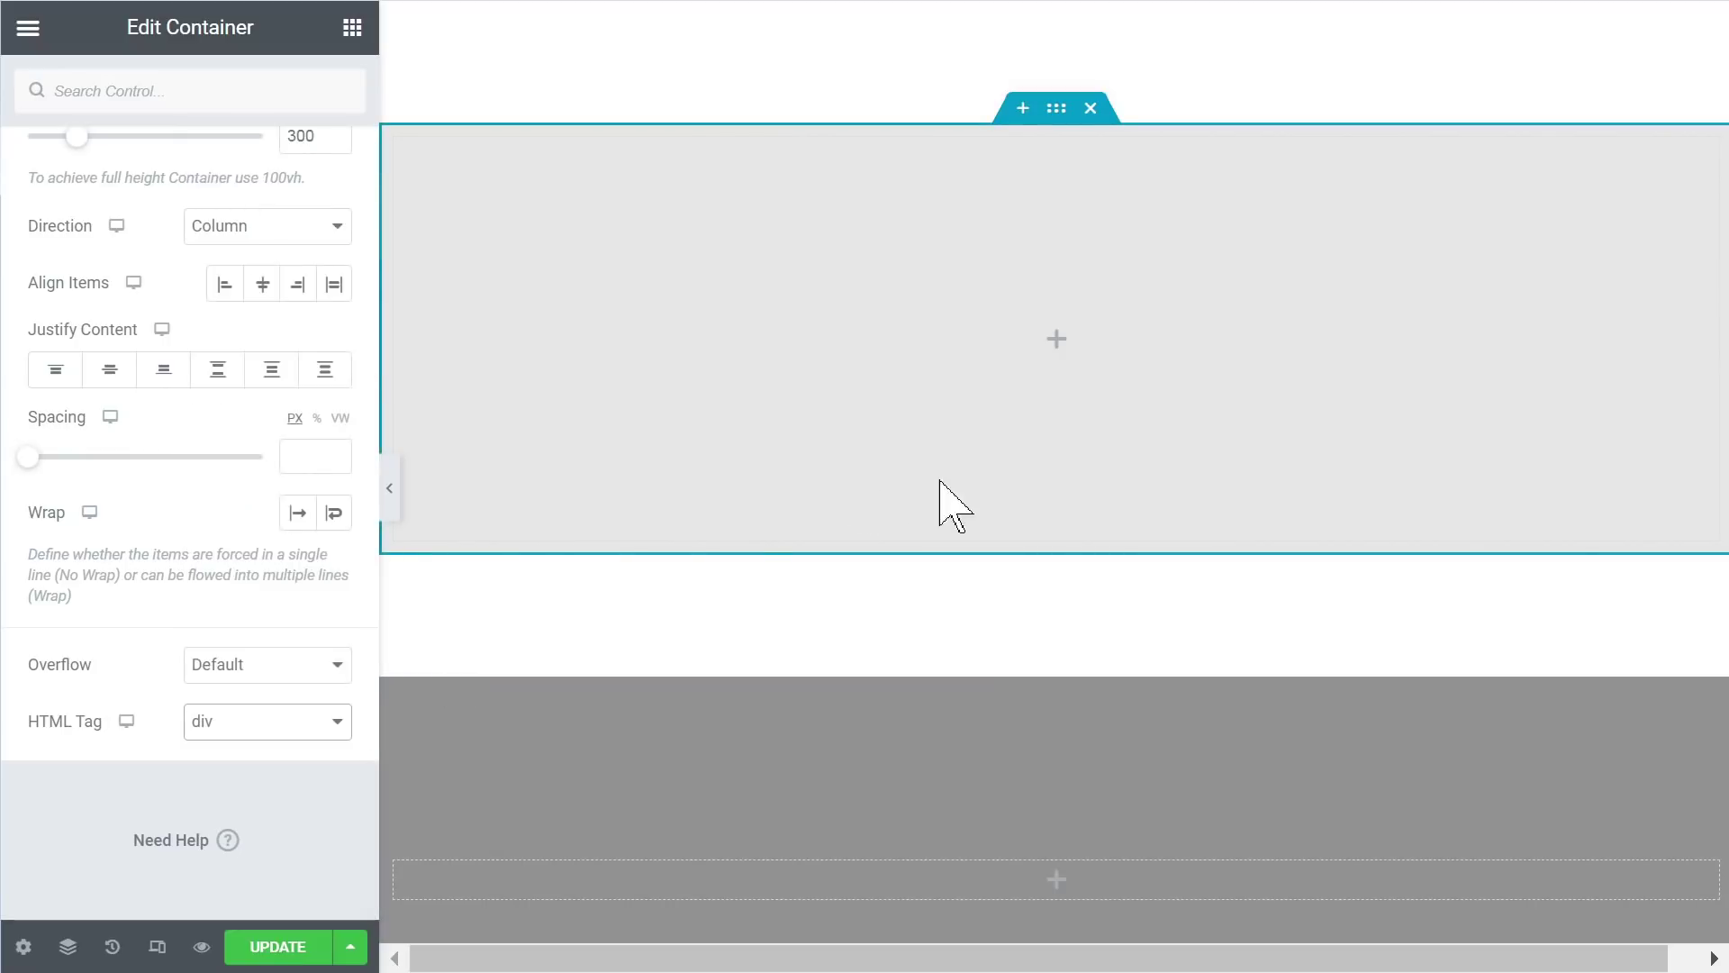
scroll(220, 598, "up", 3)
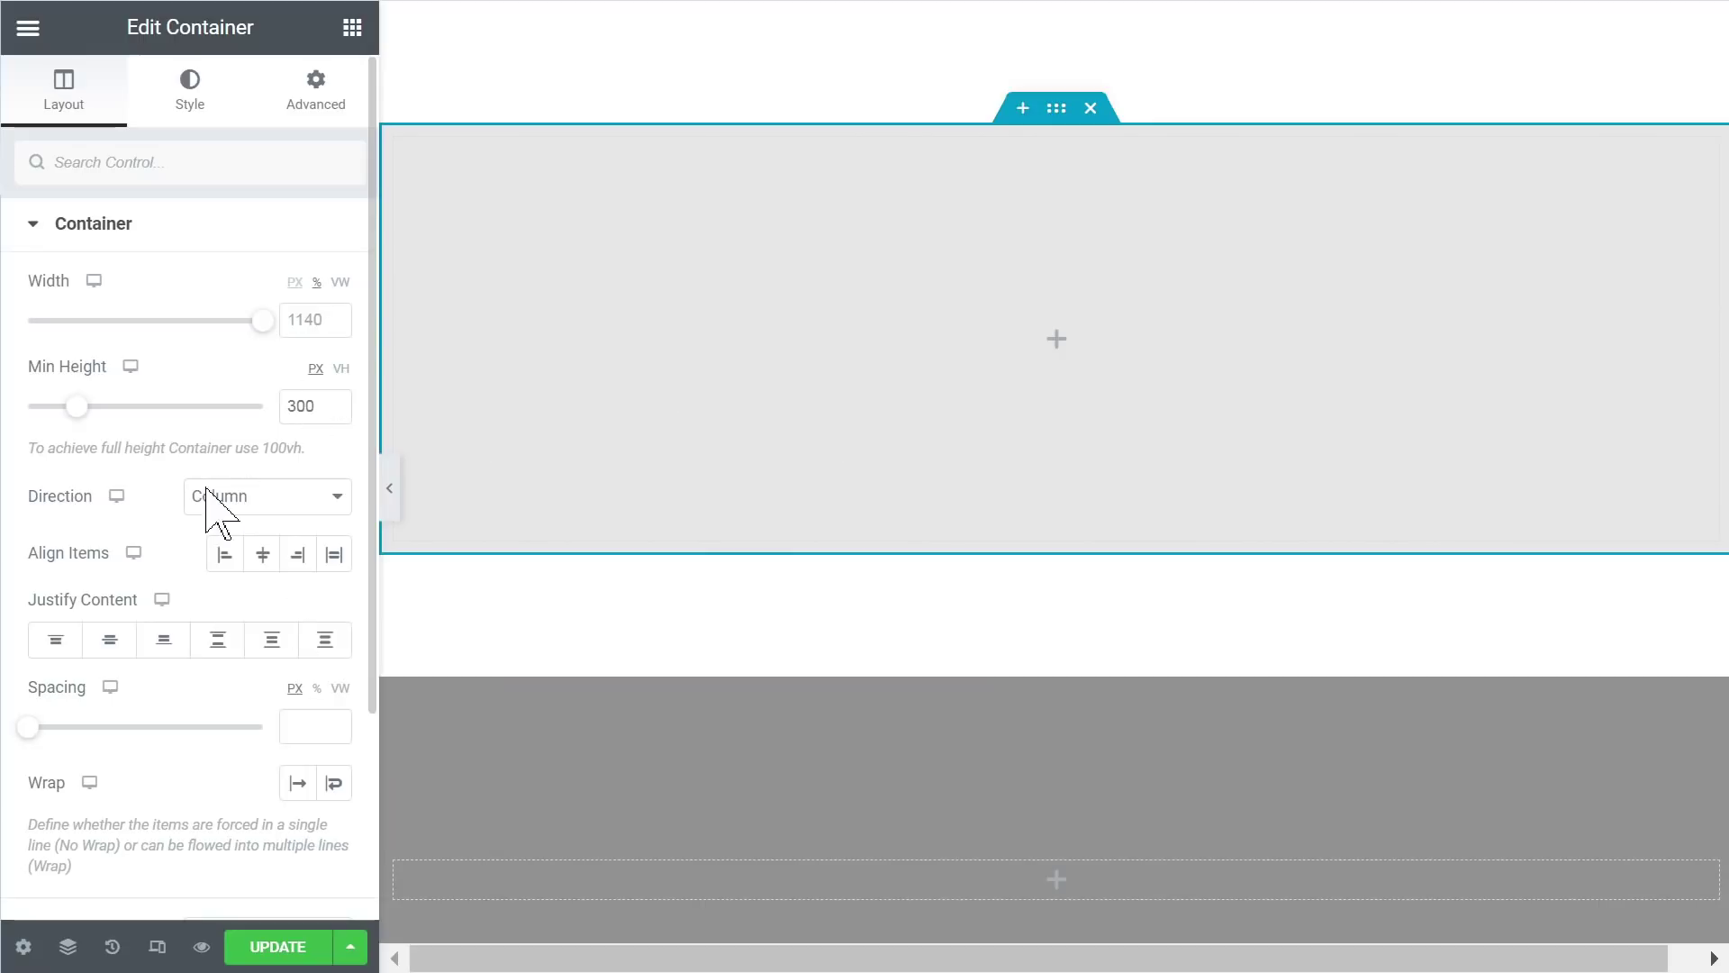
Step: Find the container with the stacked pattern images and compare the first image's advanced settings with the container's layout settings
scroll(207, 526, "down", 3)
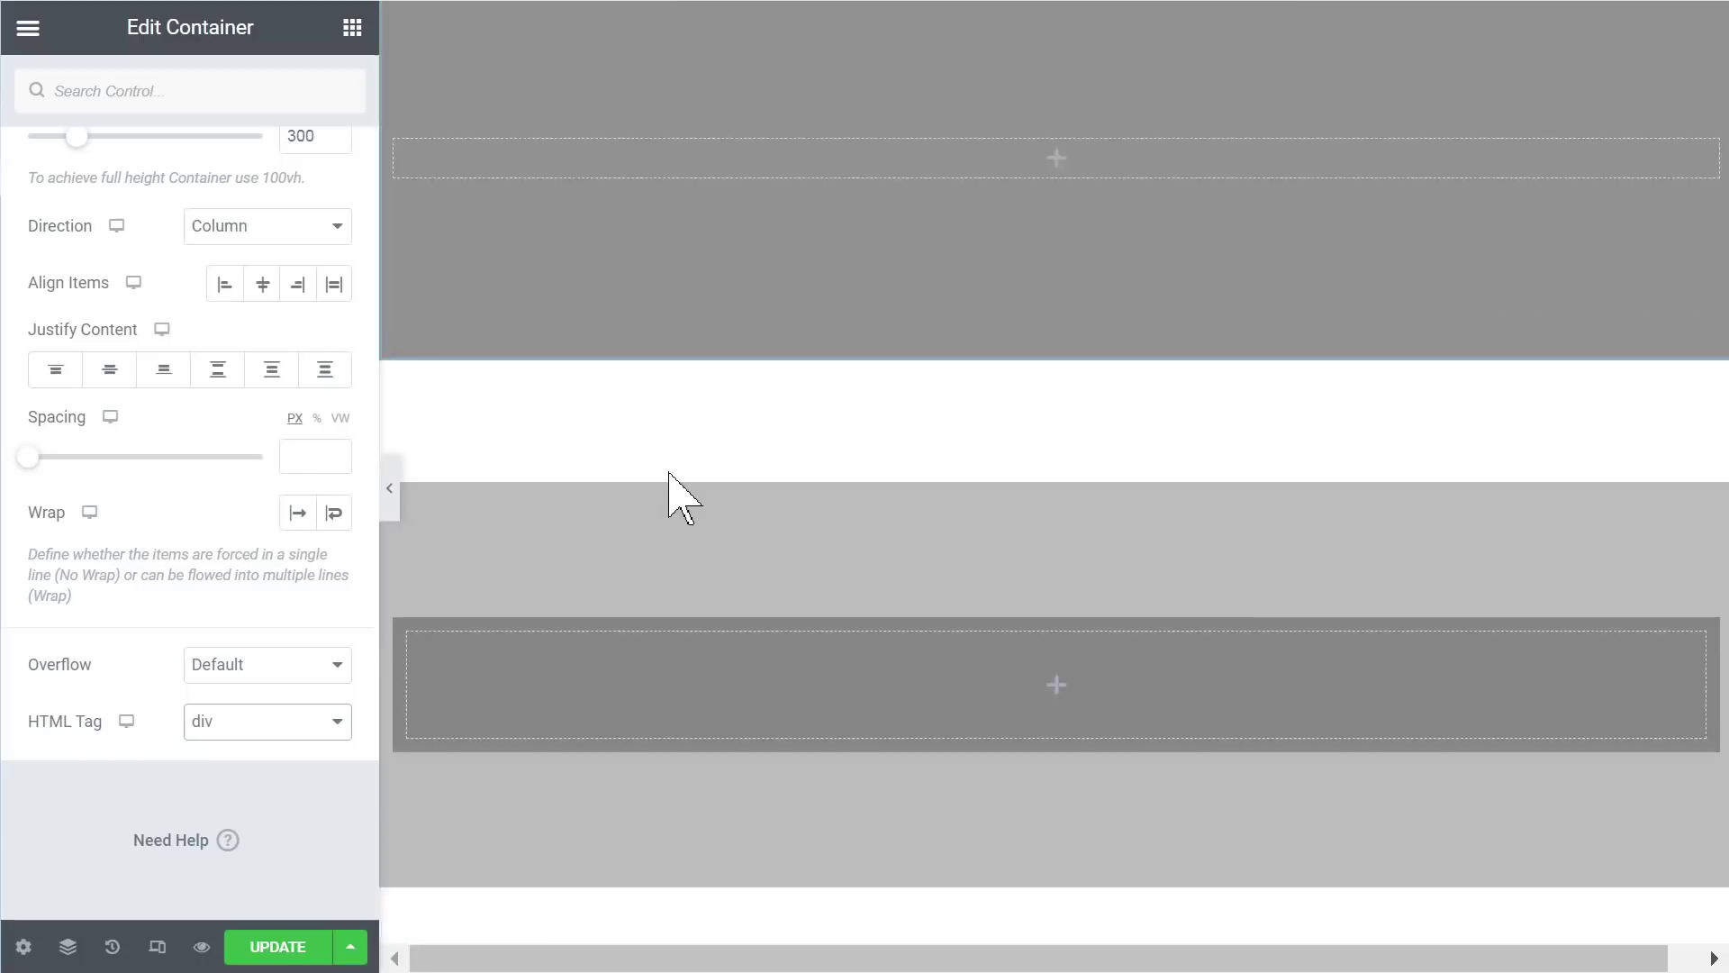
scroll(672, 490, "down", 6)
scroll(636, 478, "down", 10)
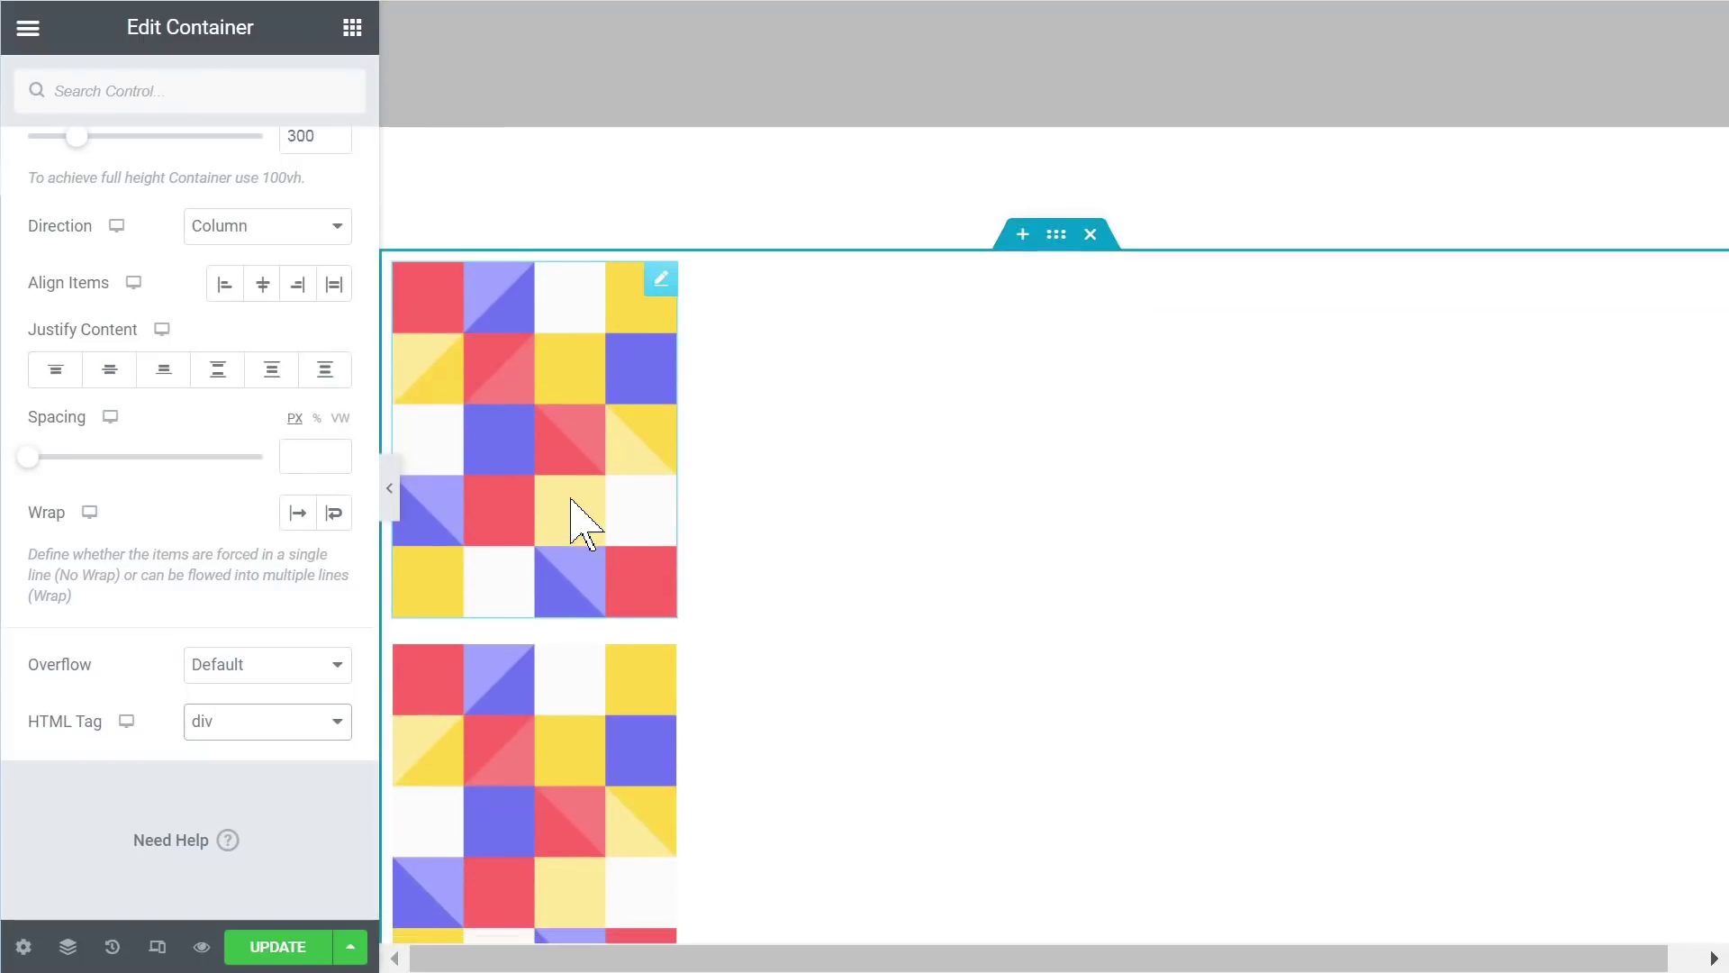
scroll(572, 500, "down", 10)
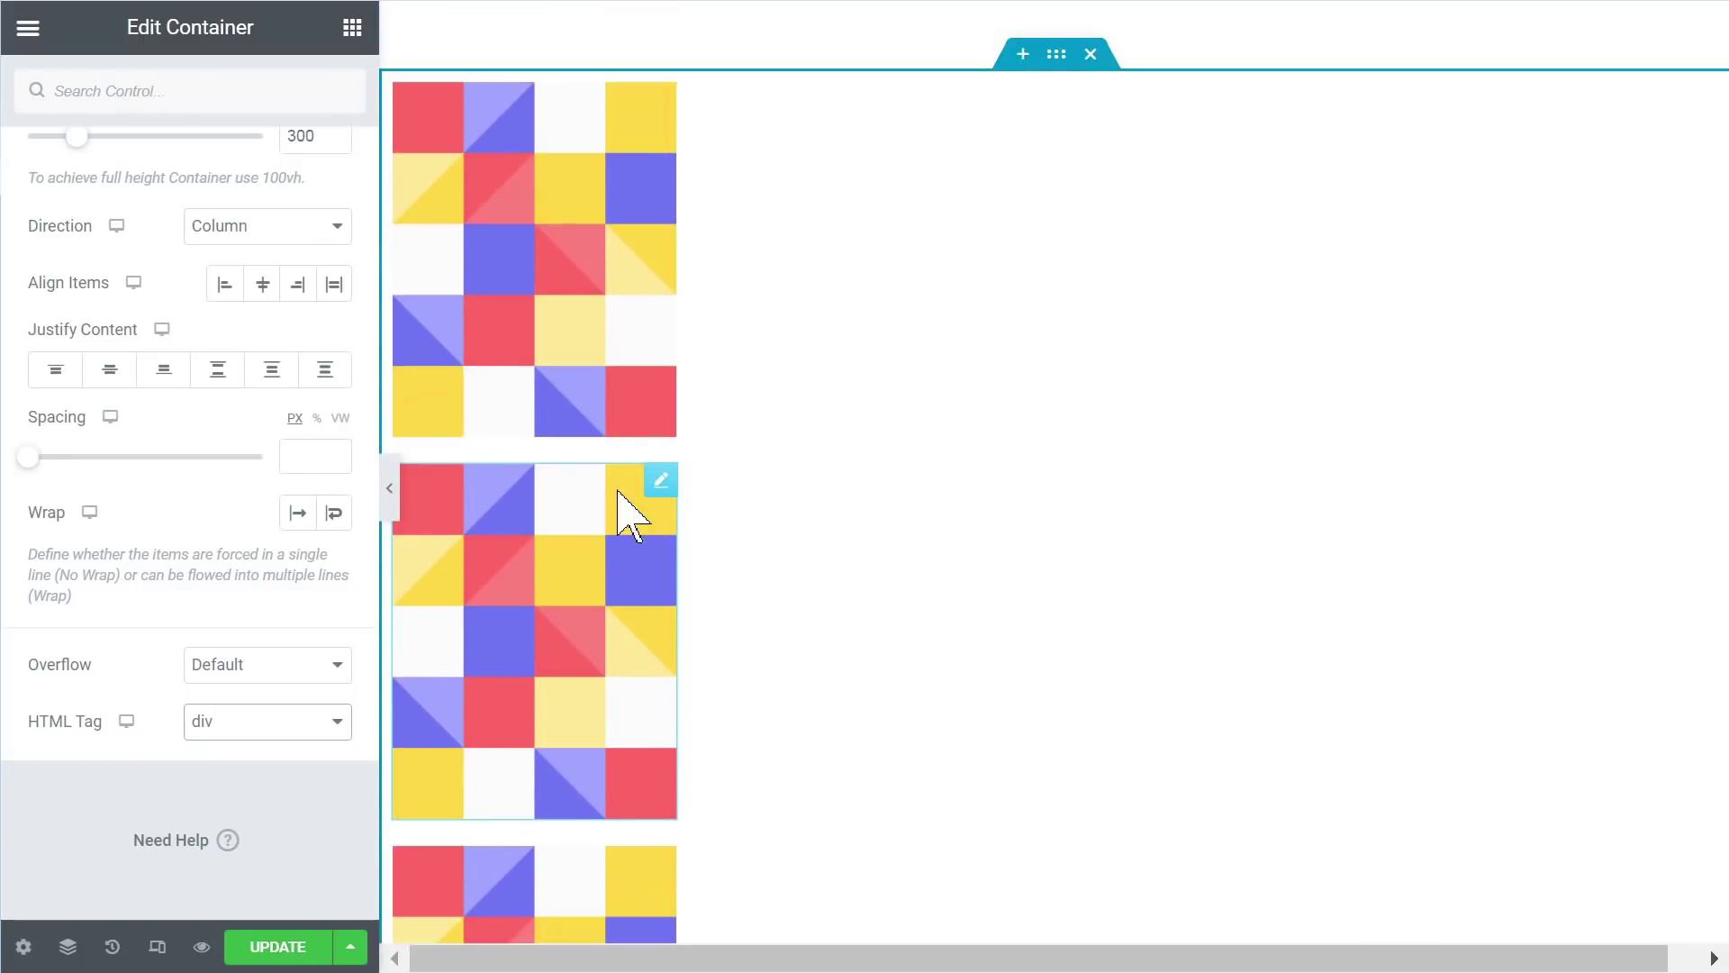
left_click(510, 211)
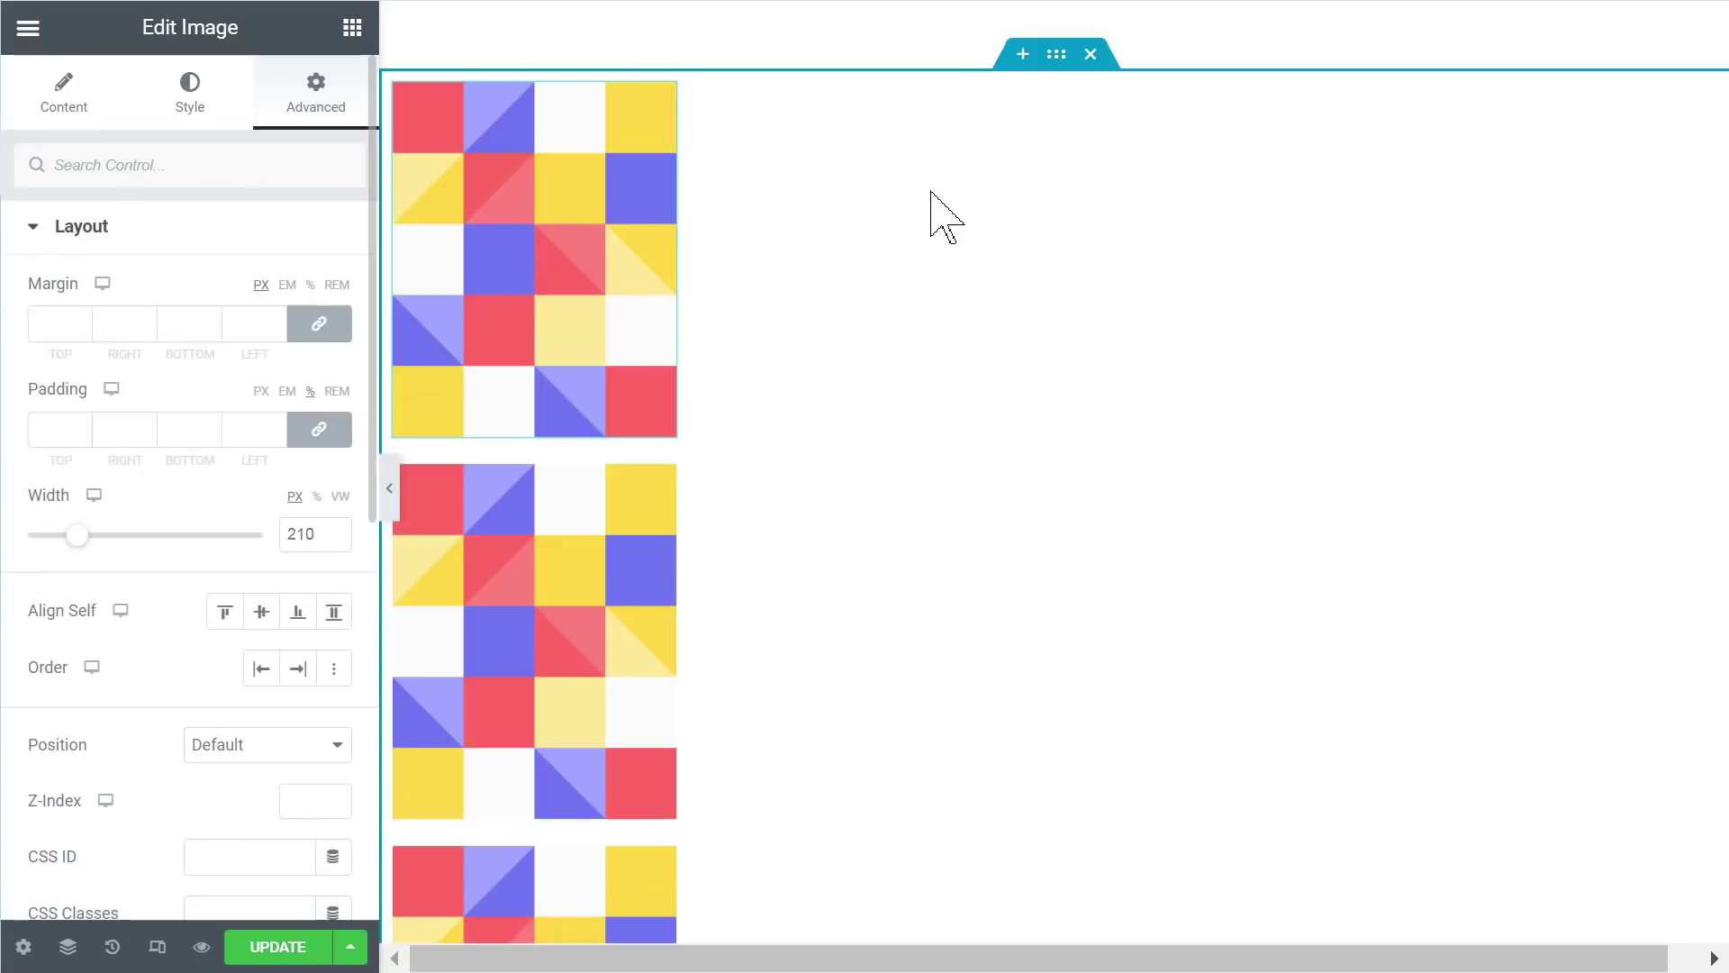
left_click(1058, 57)
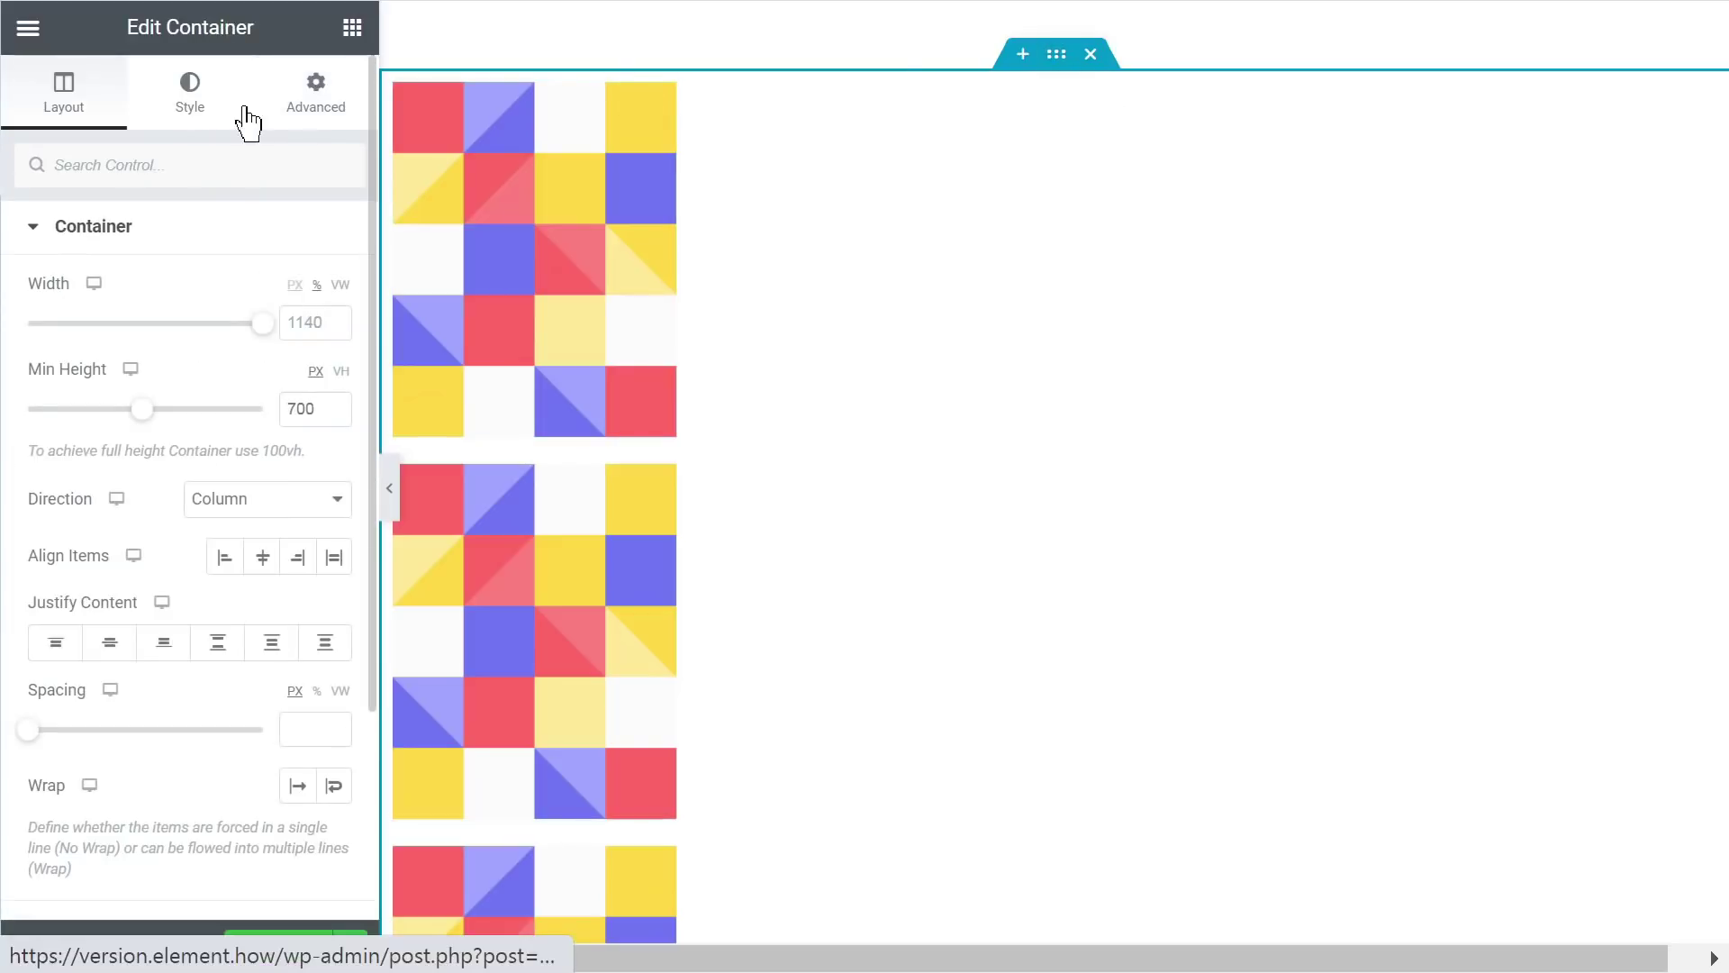
left_click(585, 260)
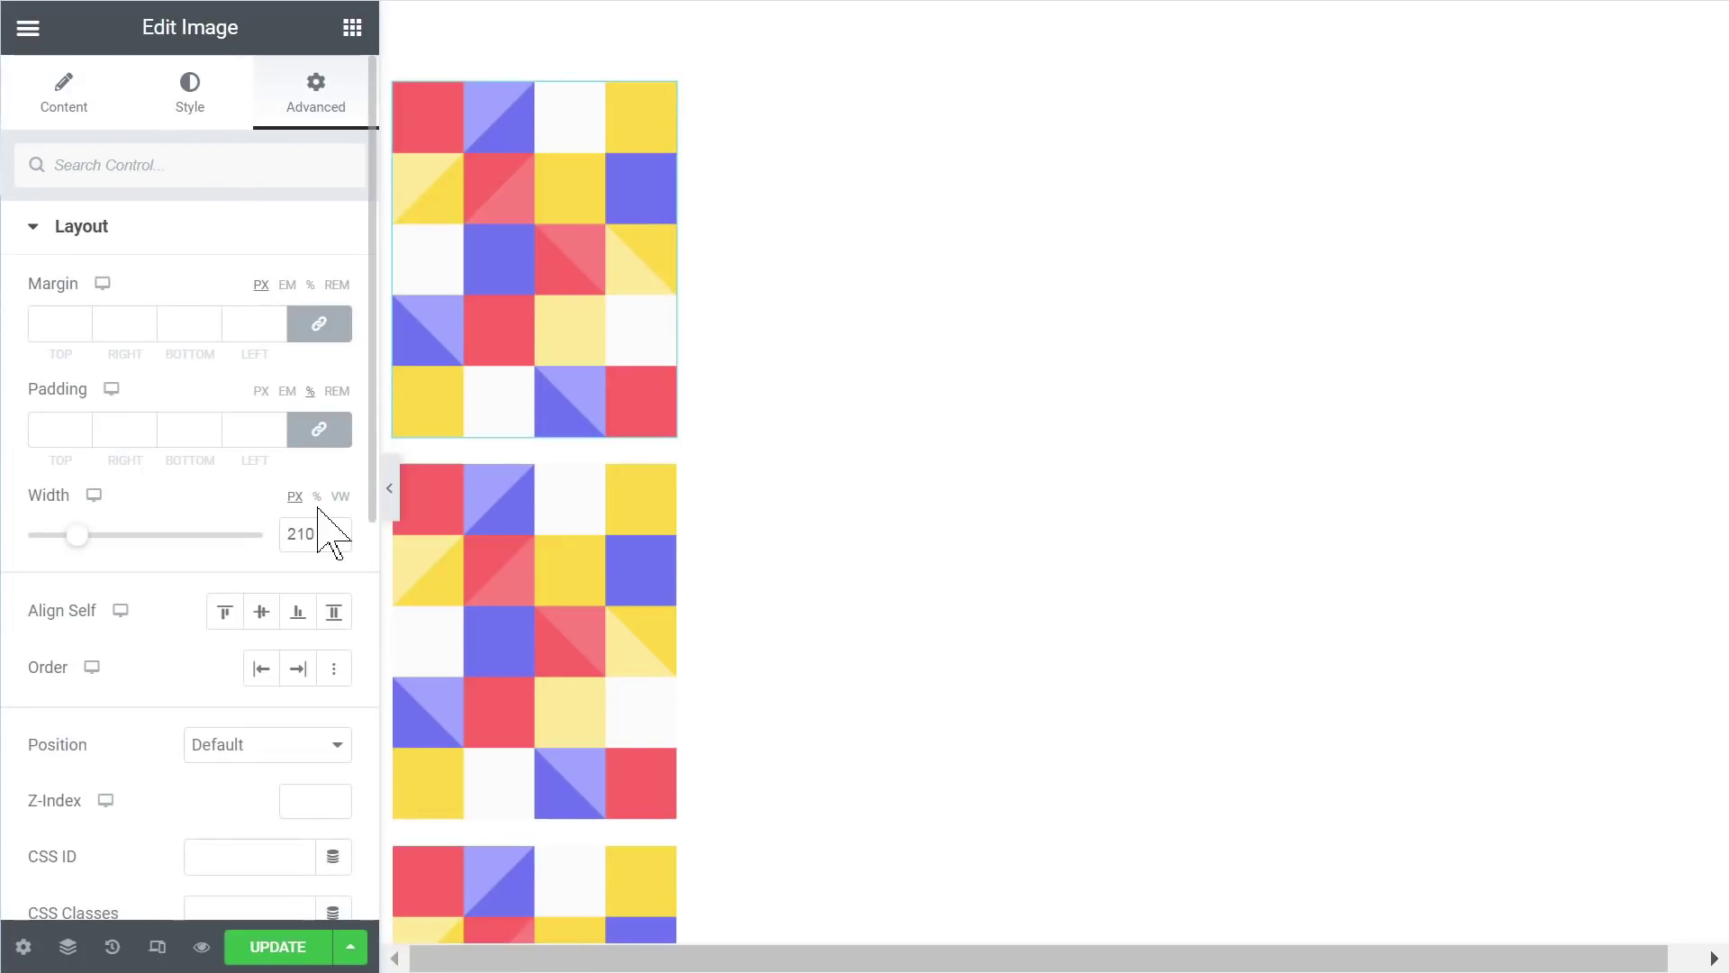
Step: Widen the settings panel and examine the first image's advanced options, including its width, order and available Position choices
left_click_drag(377, 467, 557, 465)
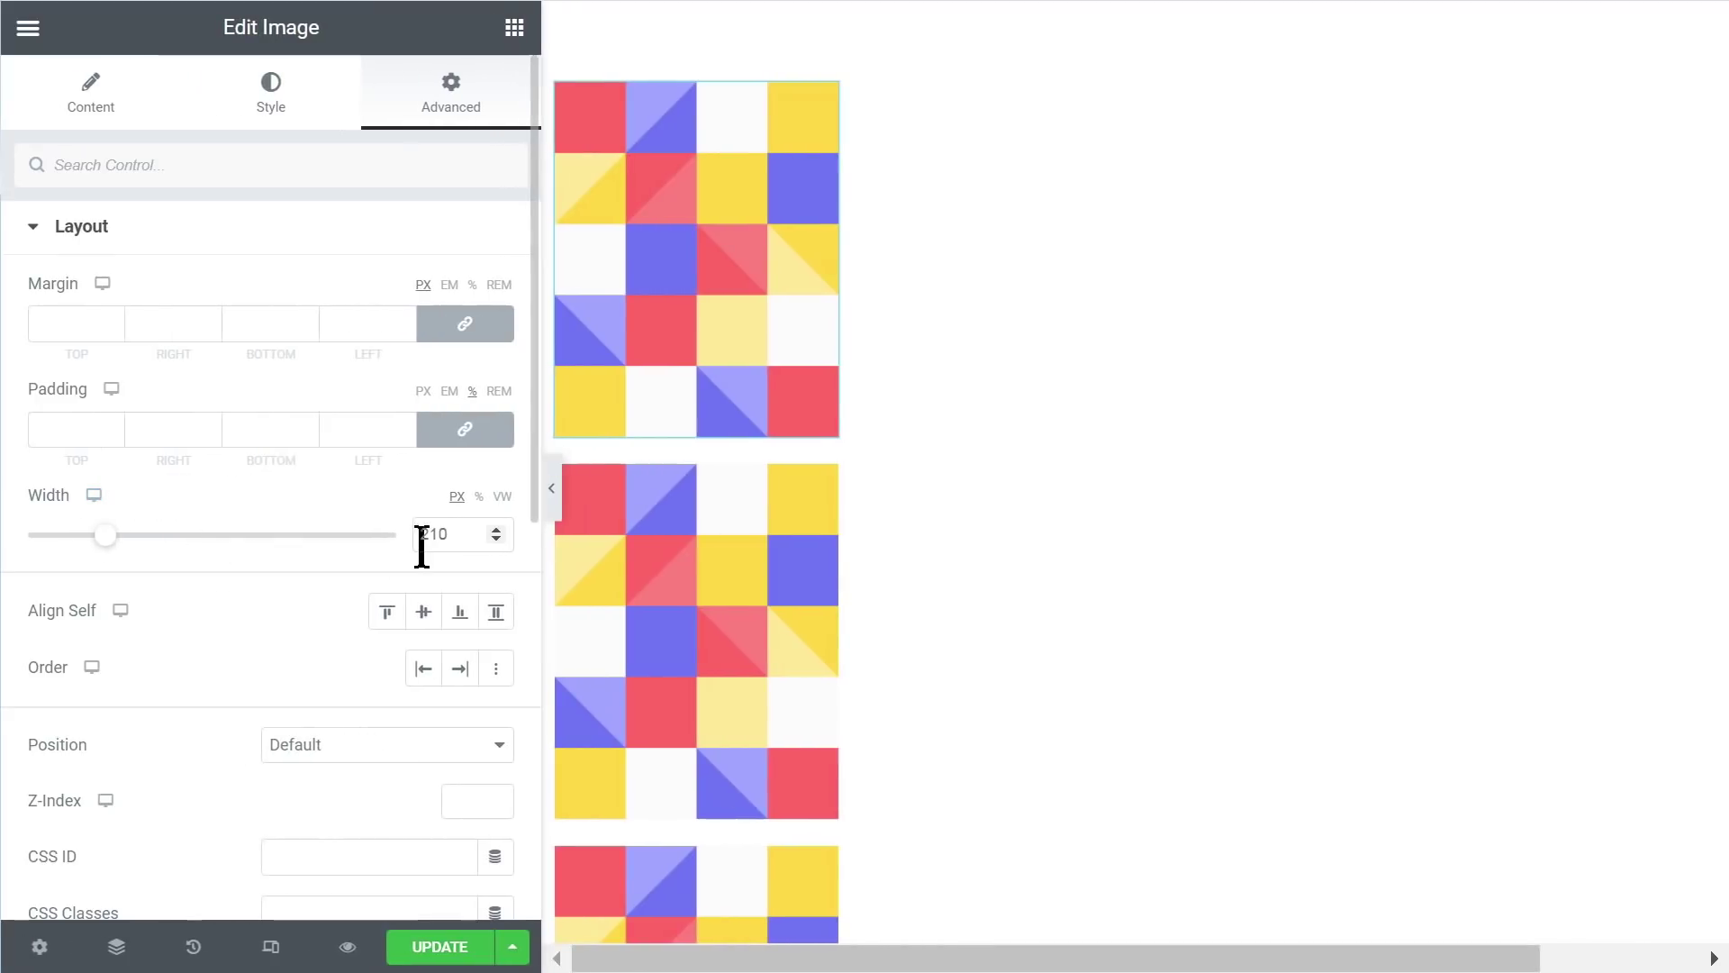
scroll(410, 554, "down", 6)
scroll(77, 486, "up", 3)
scroll(174, 657, "down", 5)
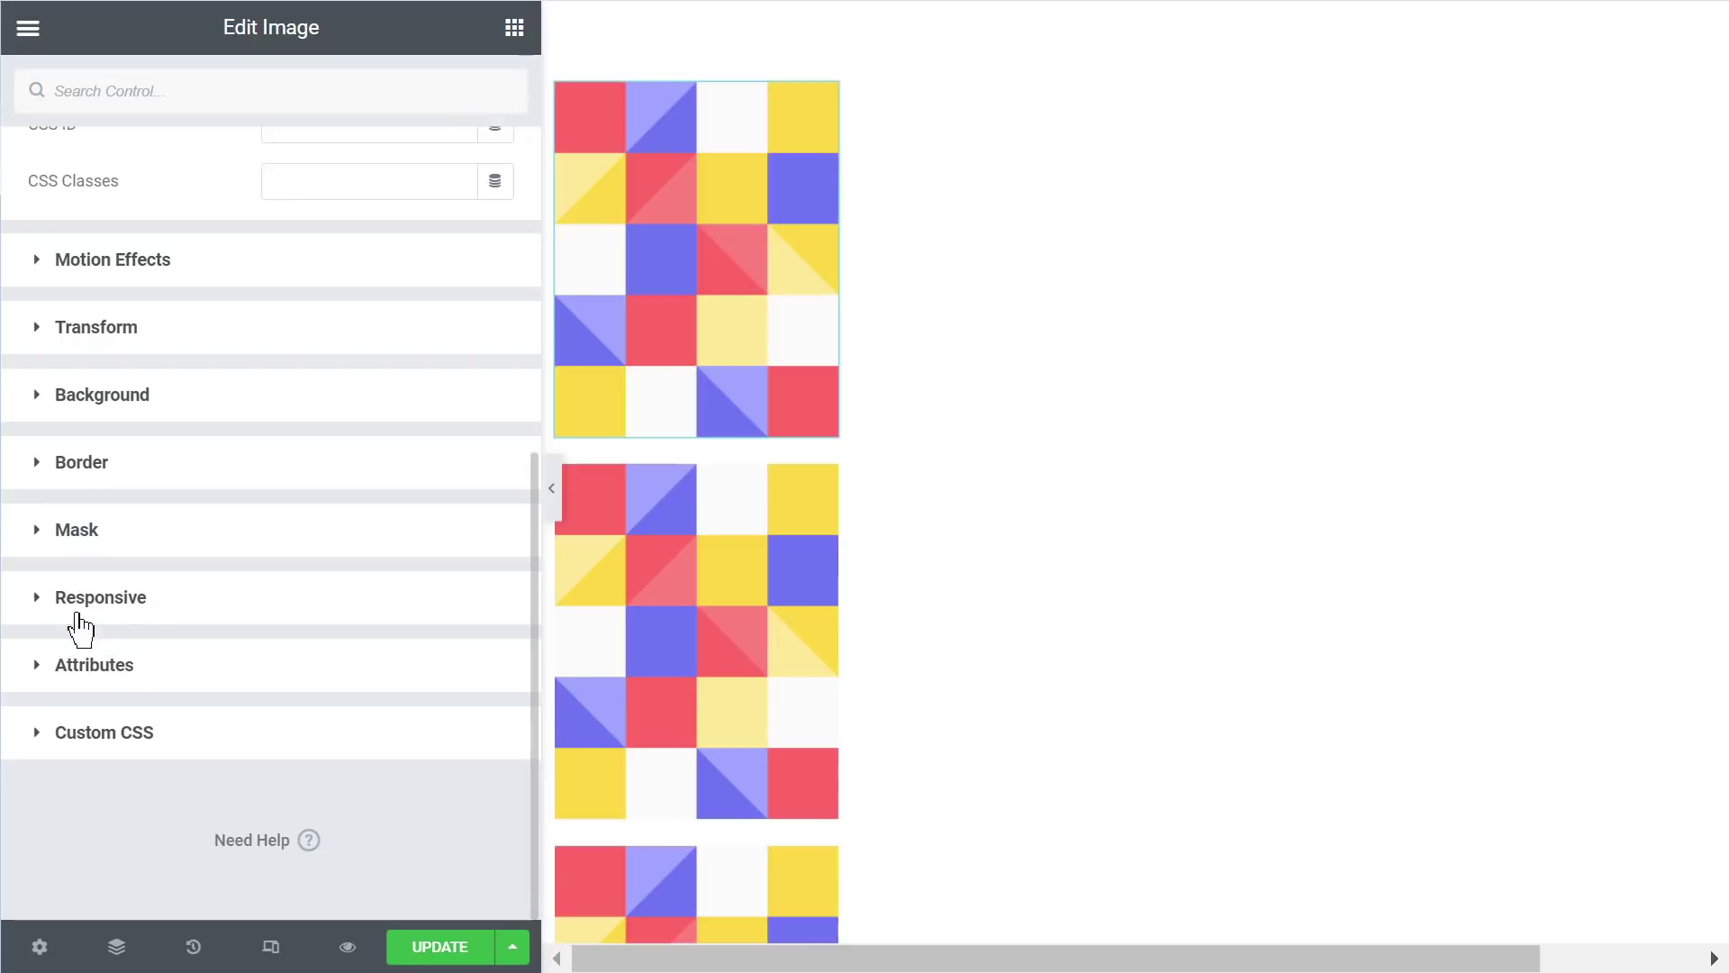
scroll(144, 622, "up", 8)
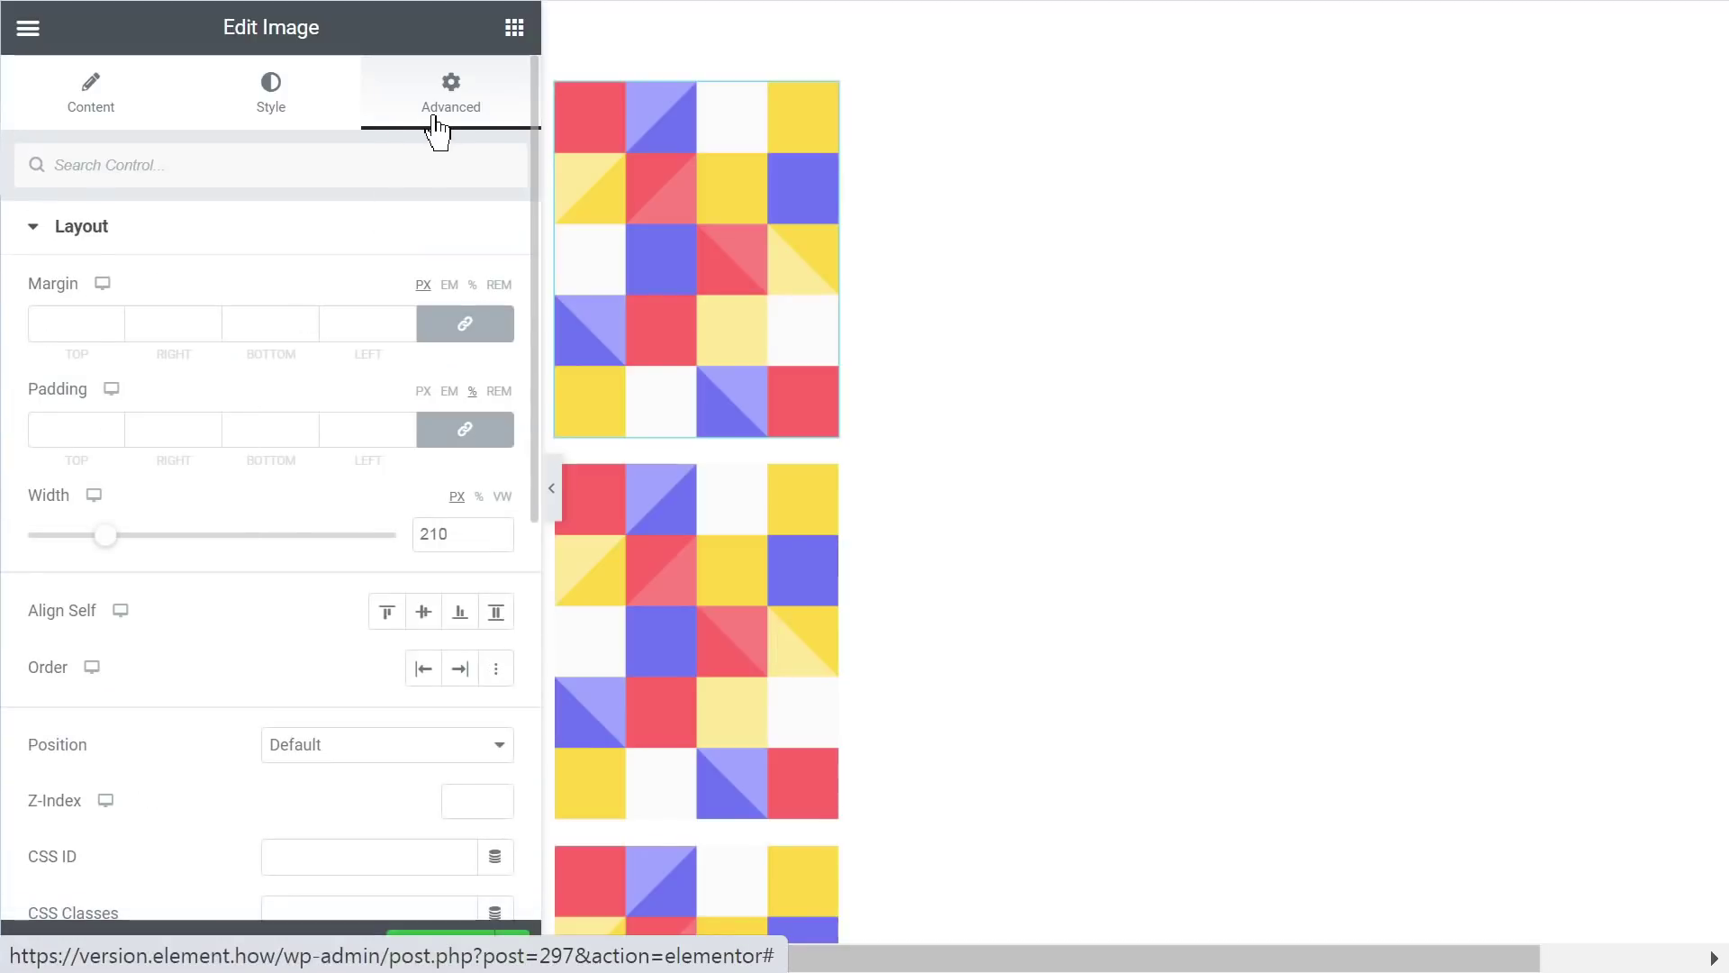
scroll(297, 244, "down", 3)
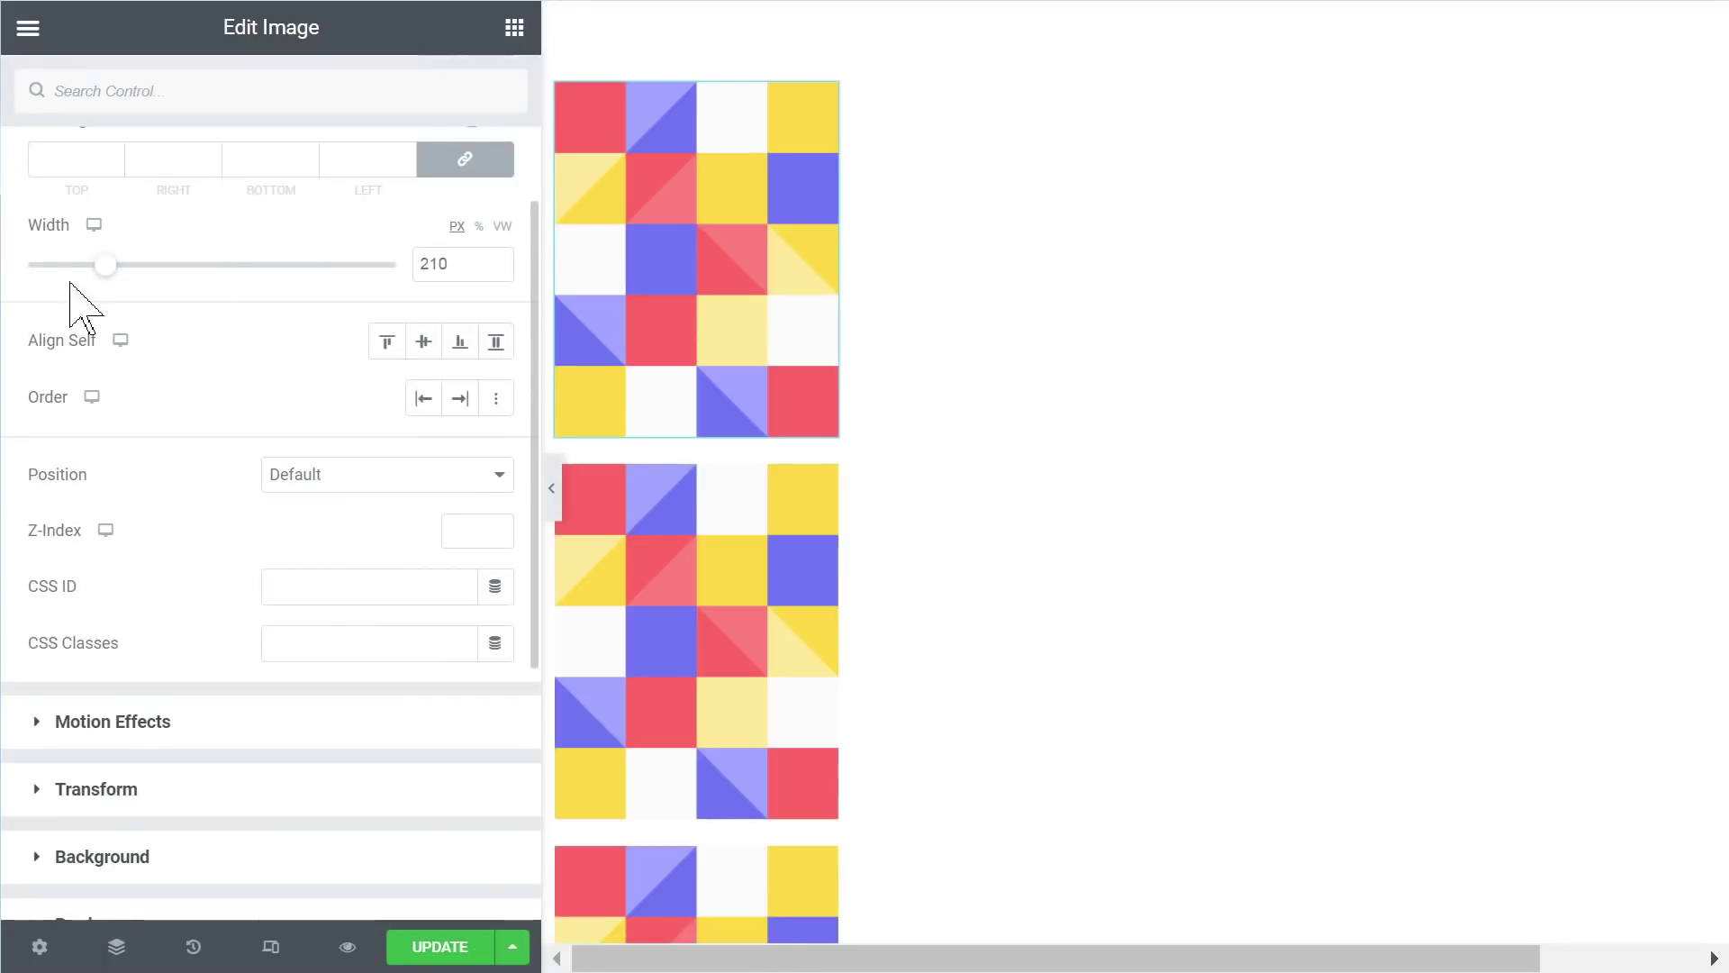
left_click_drag(41, 230, 61, 233)
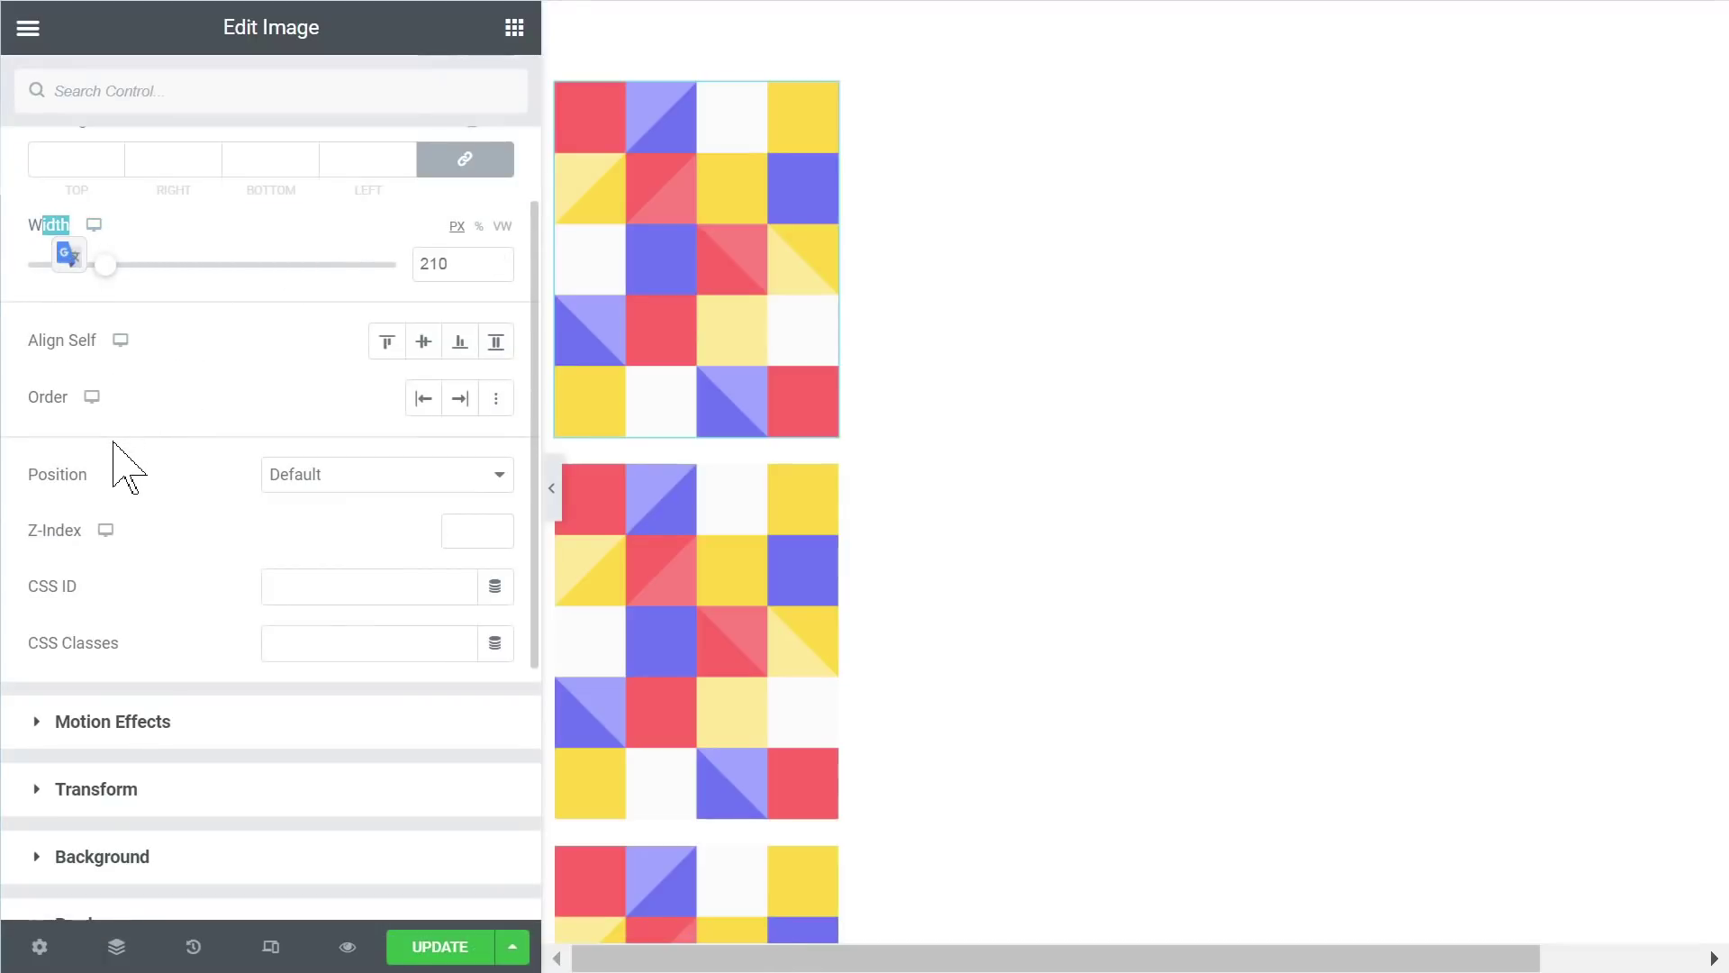
left_click(301, 490)
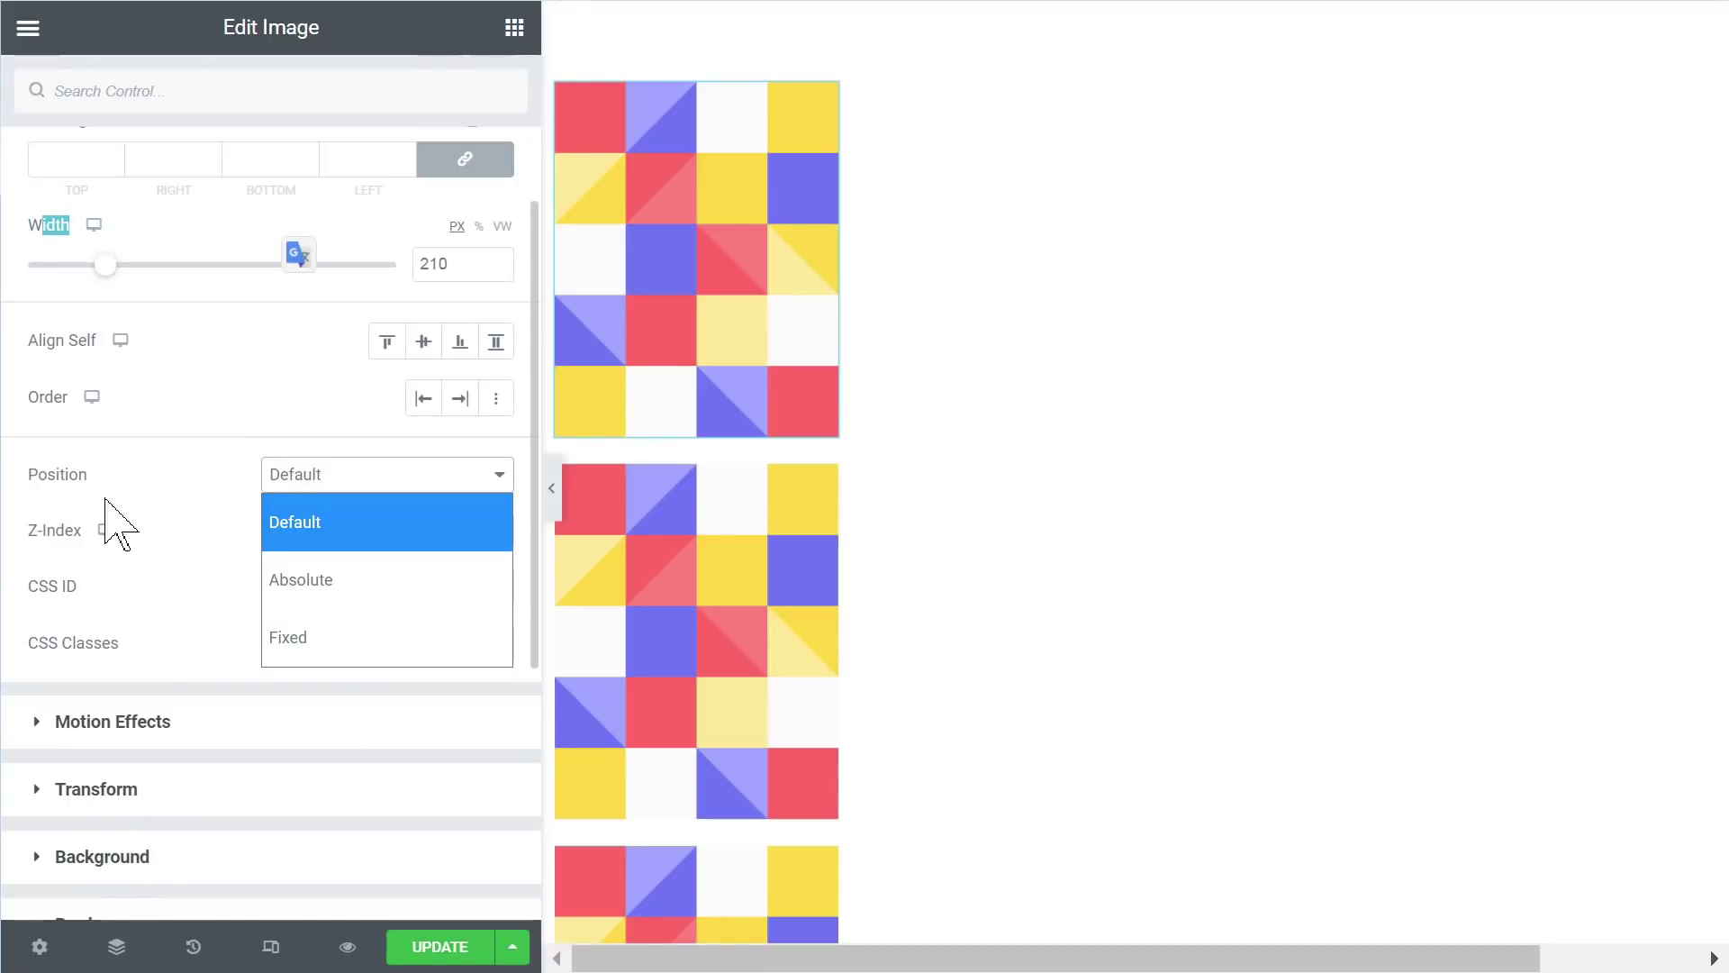
left_click(20, 491)
scroll(180, 621, "up", 3)
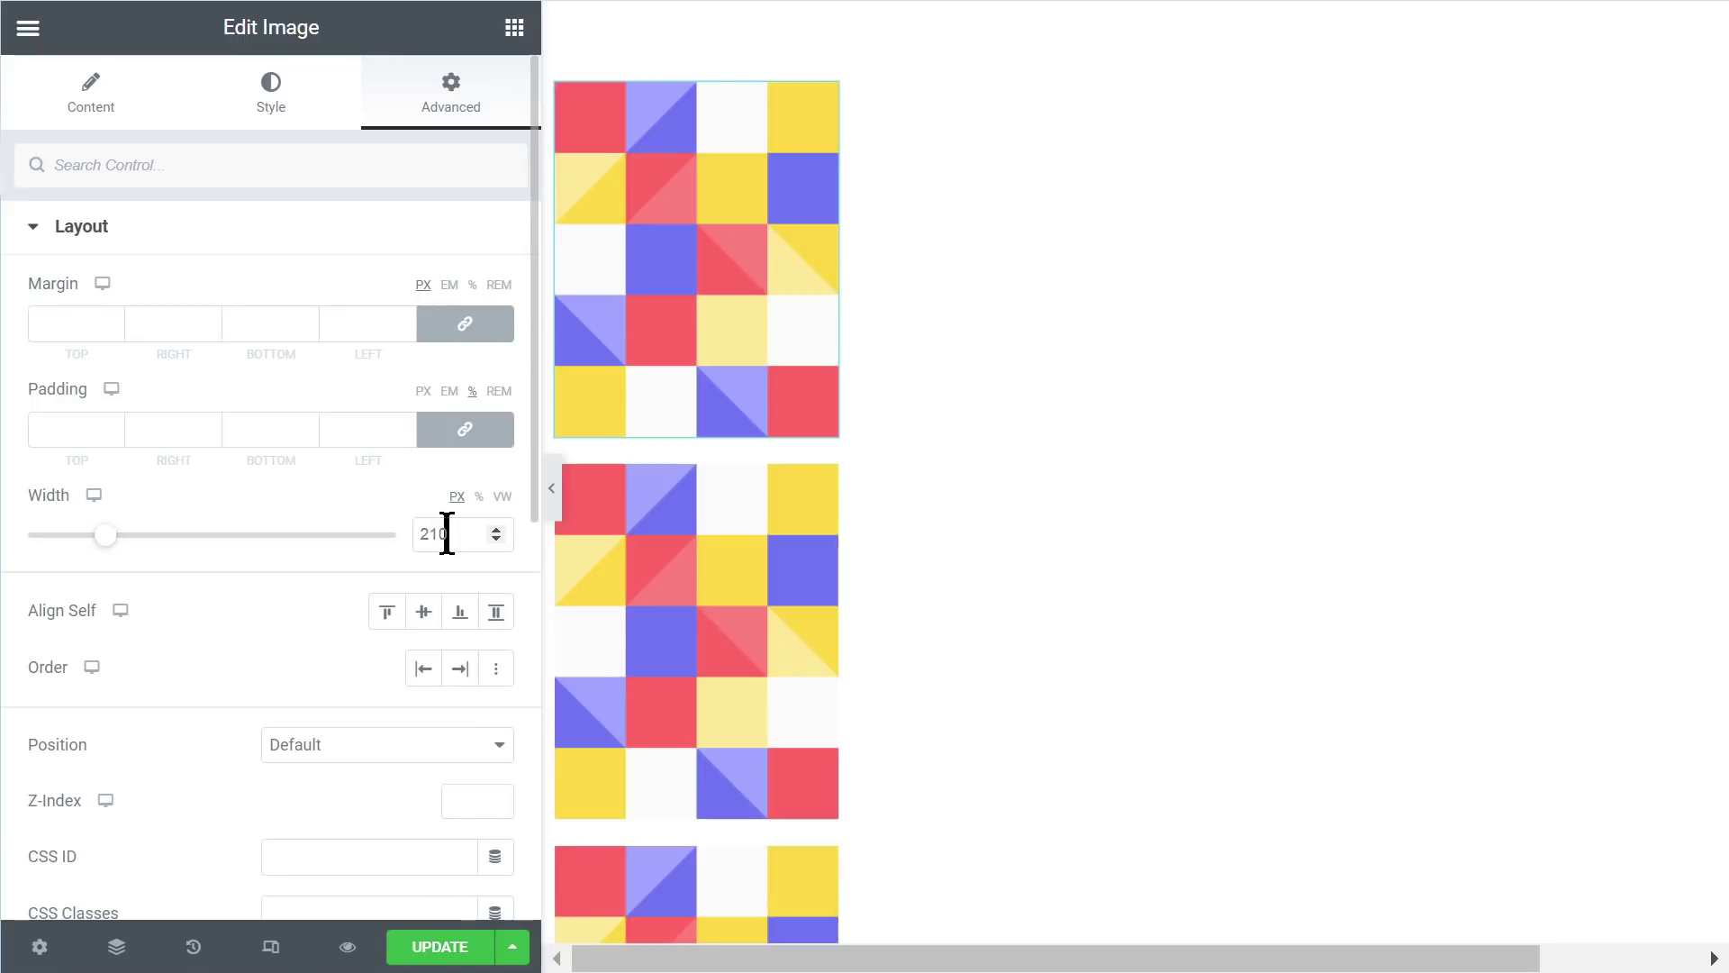
Step: Examine the Align Items and Justify Content options of the container holding the stacked images
mouse_move(1073, 162)
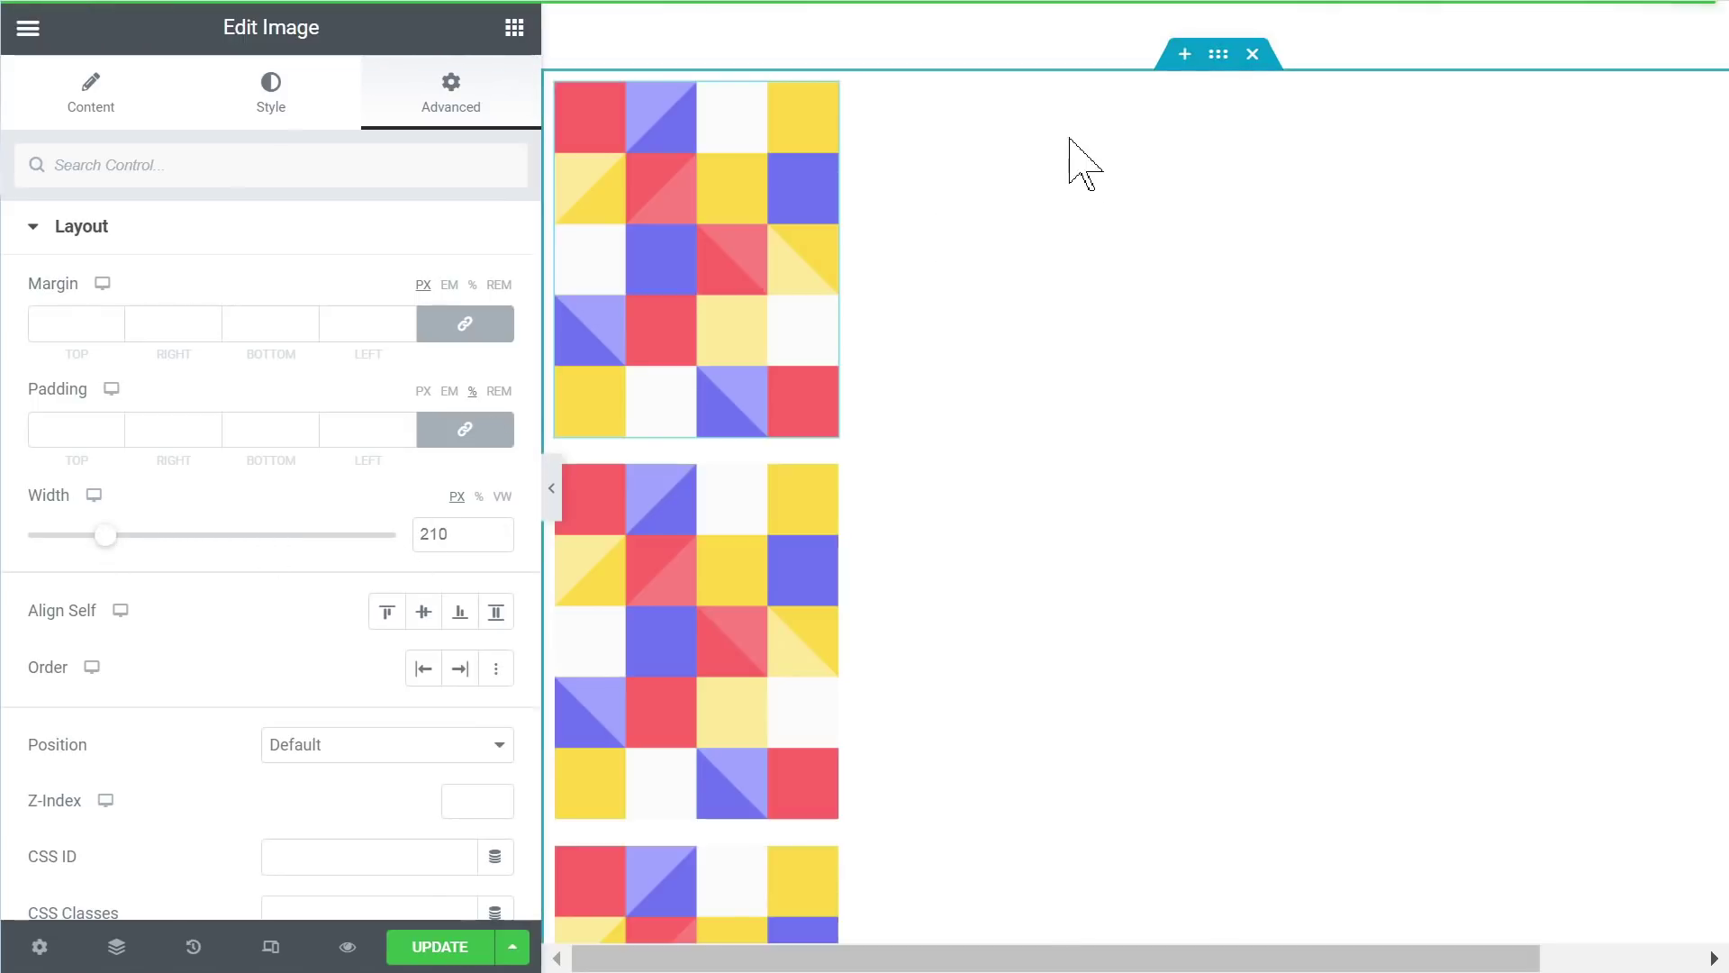
left_click(1220, 57)
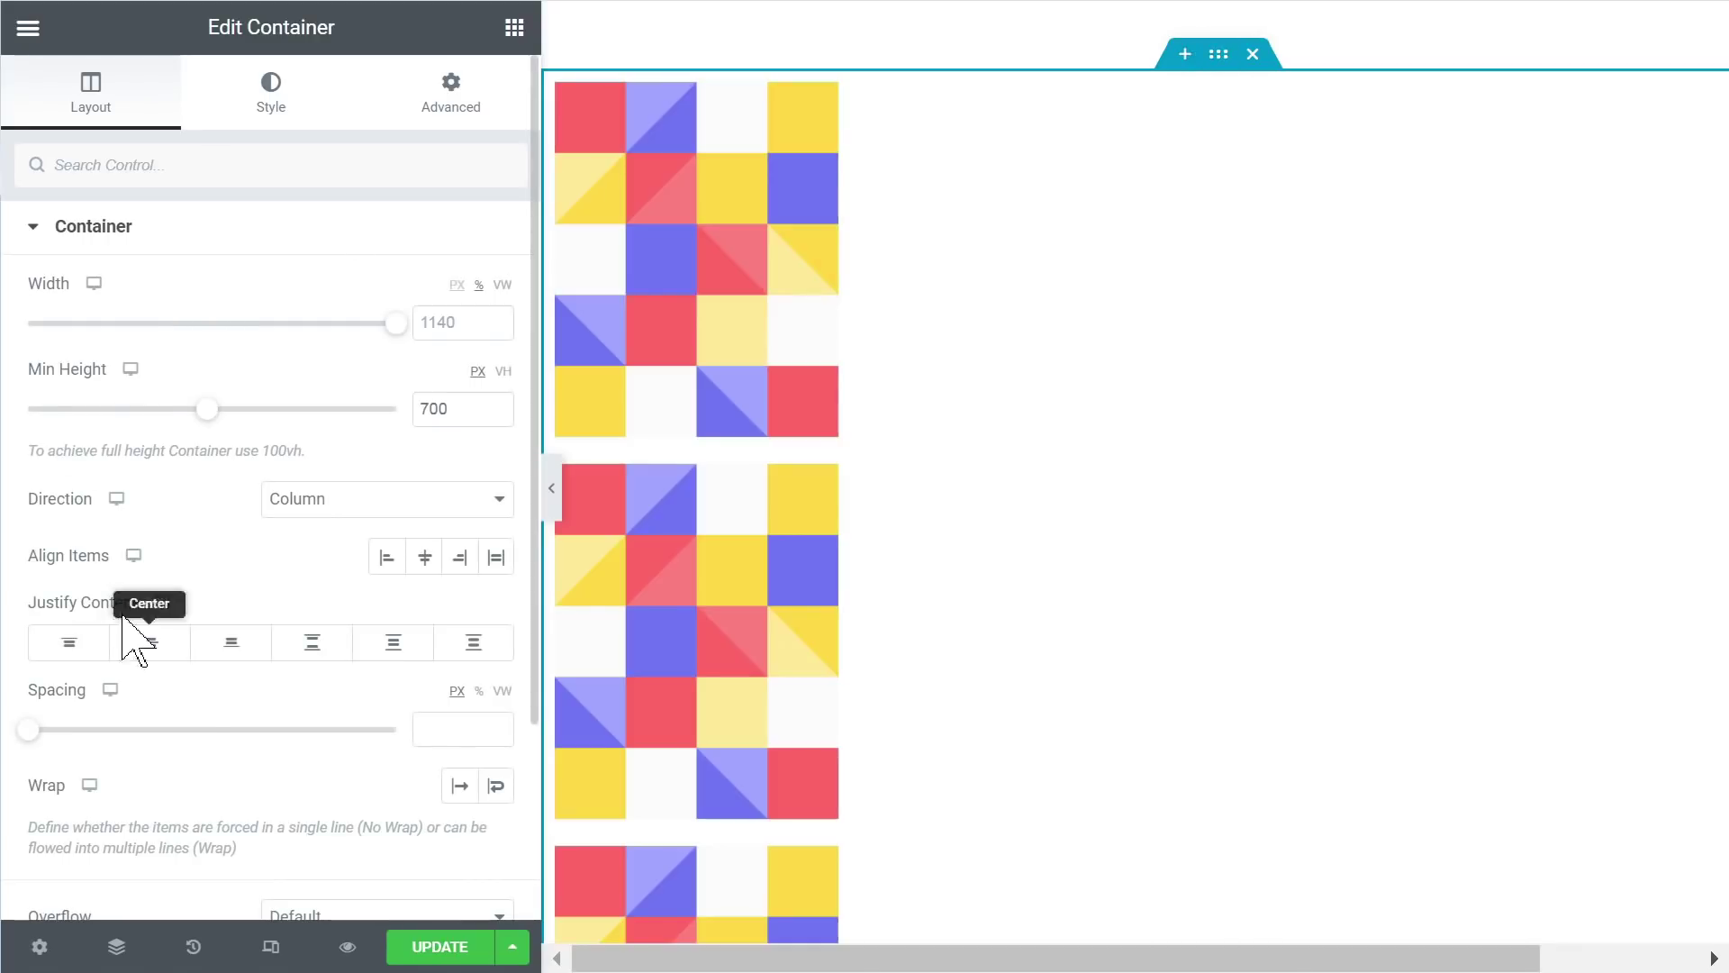
left_click_drag(36, 556, 129, 595)
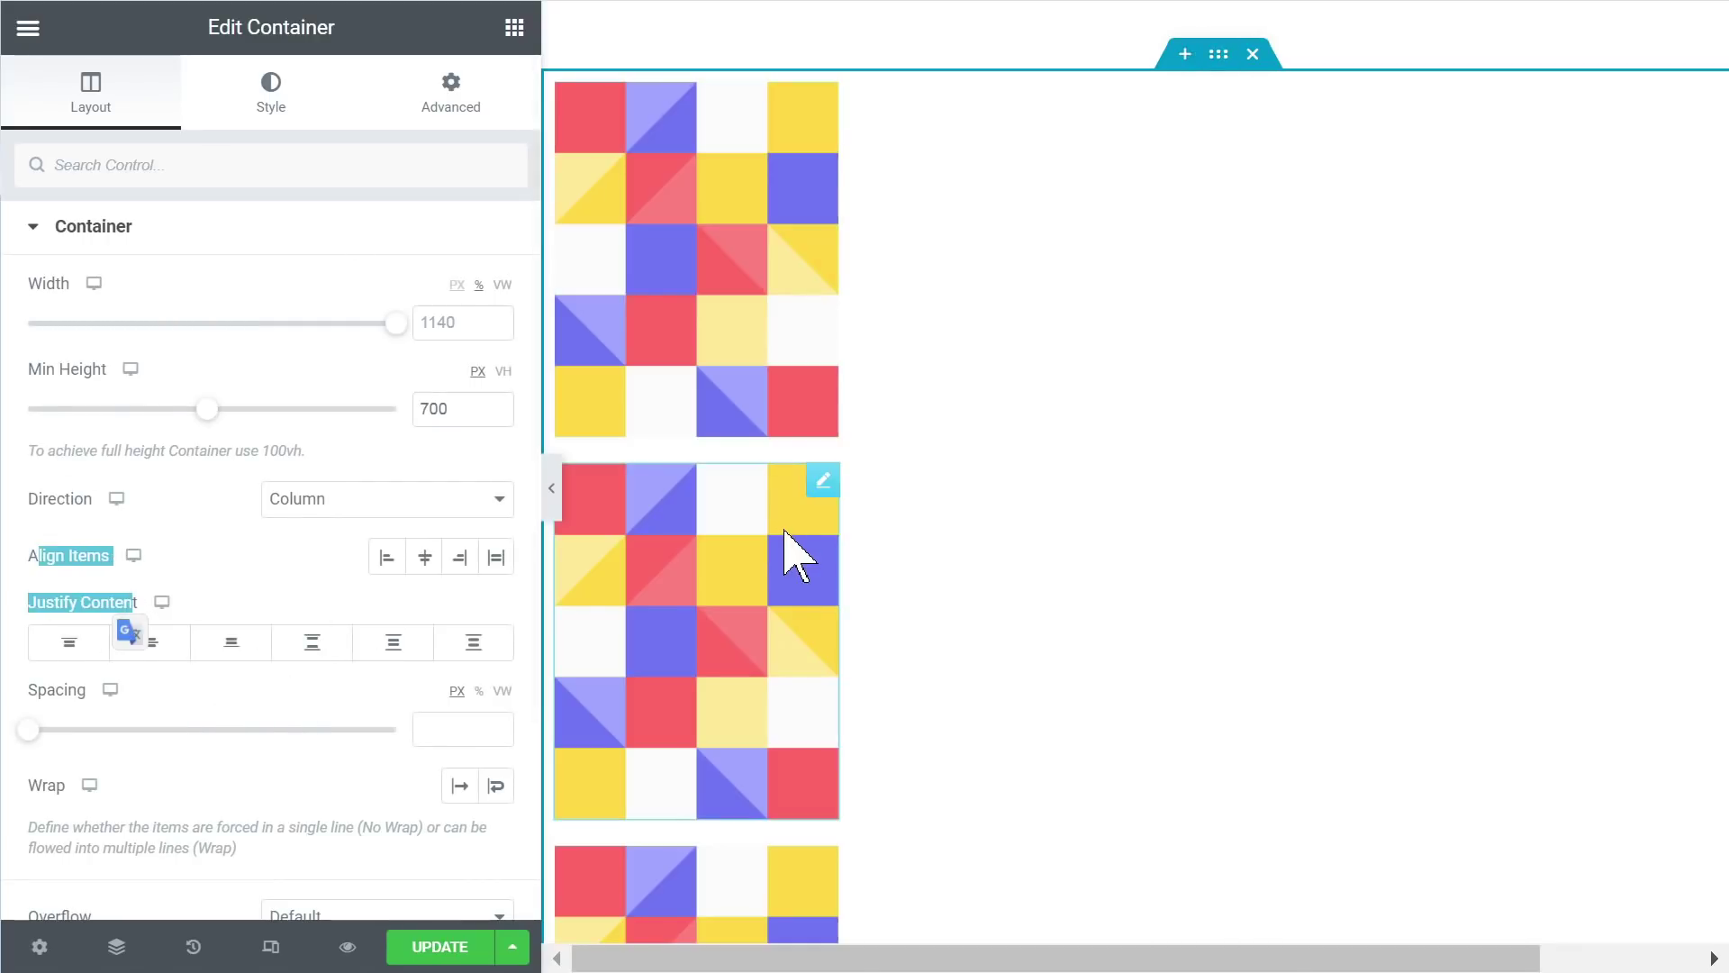
Step: Set the first stacked image's width to 100%
left_click(764, 279)
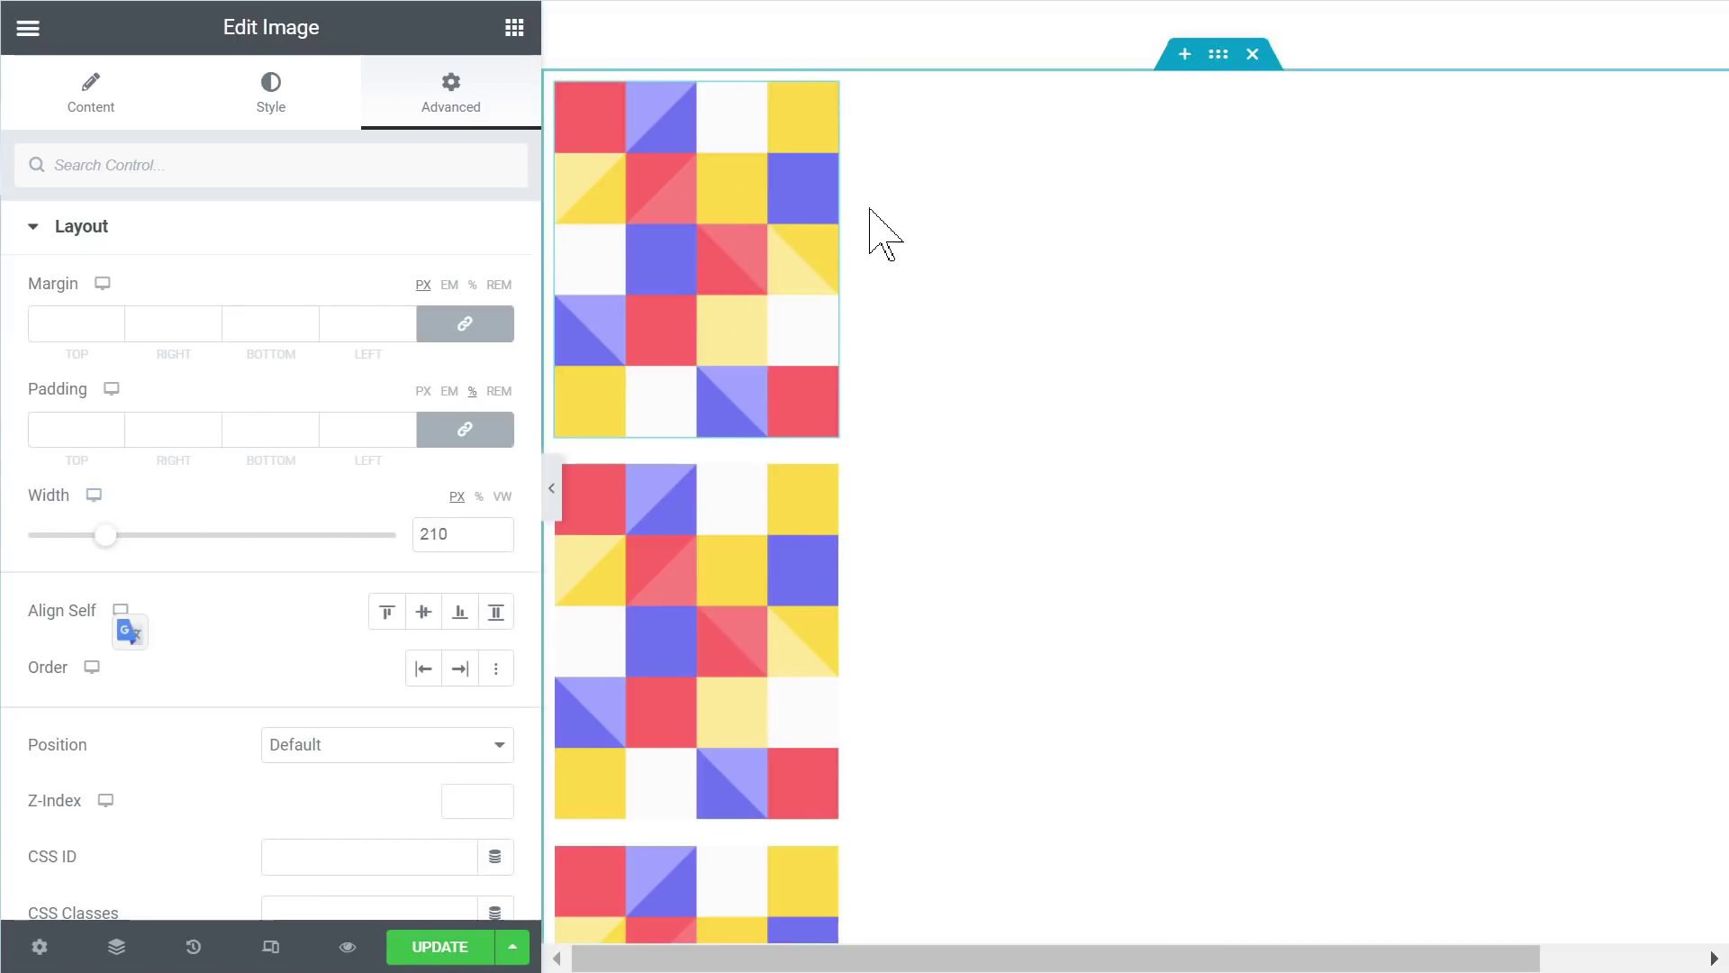
left_click(480, 498)
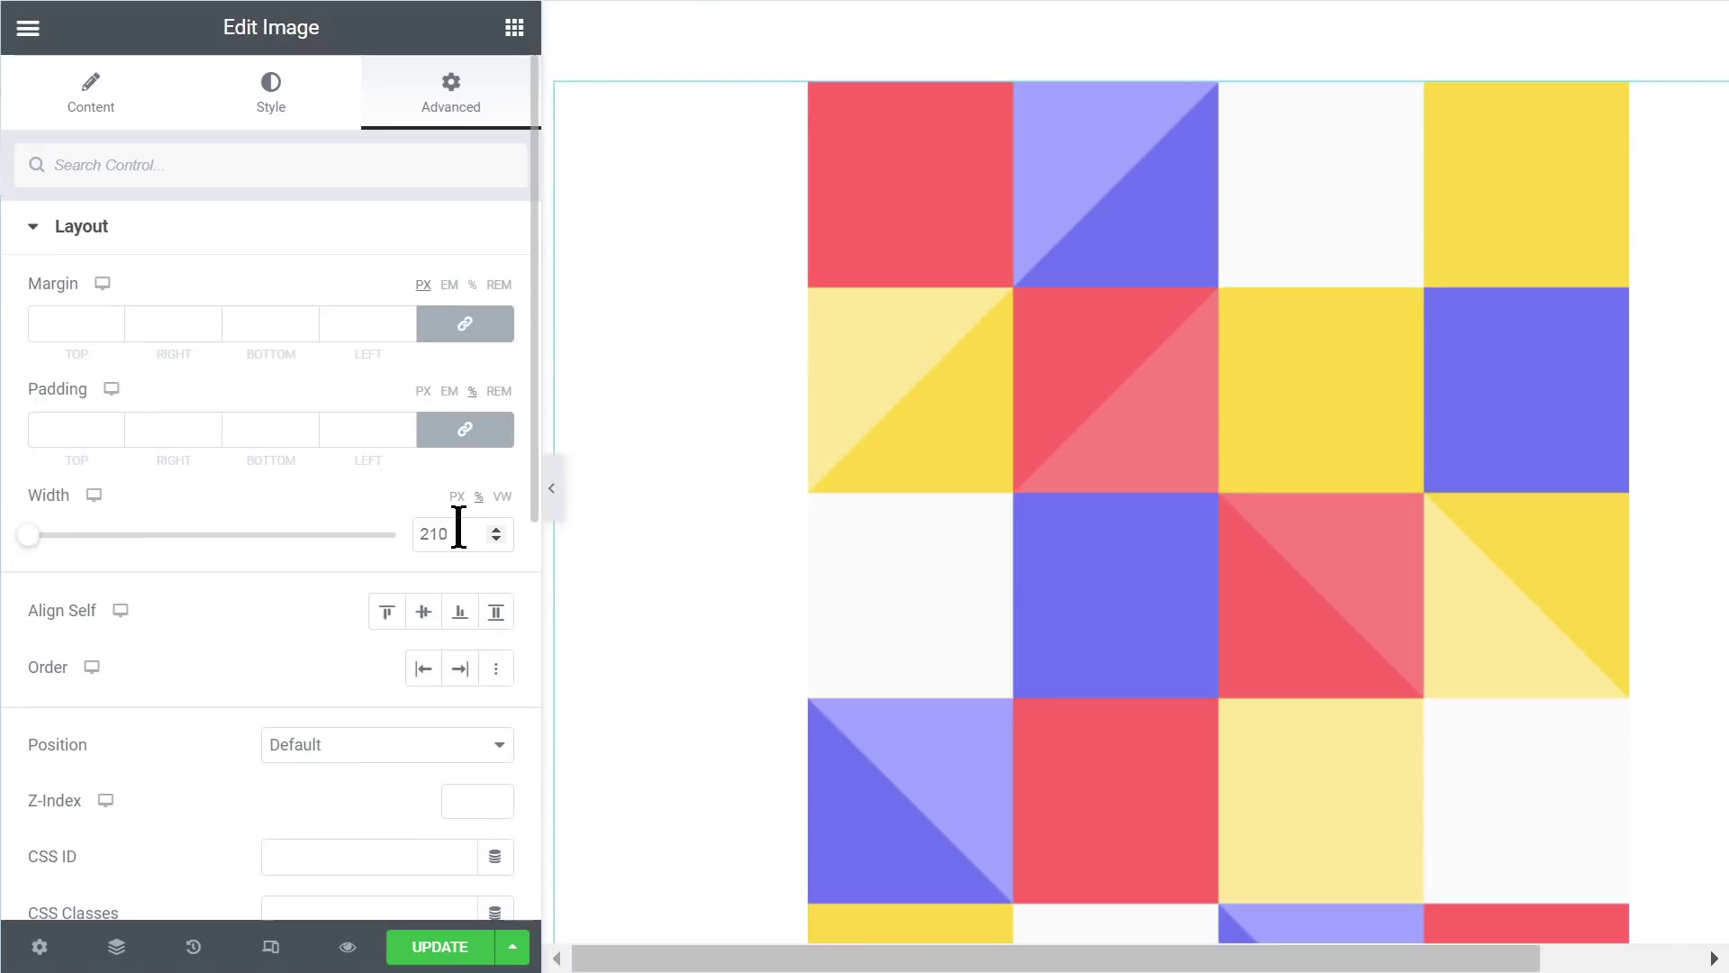
left_click_drag(456, 534, 402, 534)
type("100")
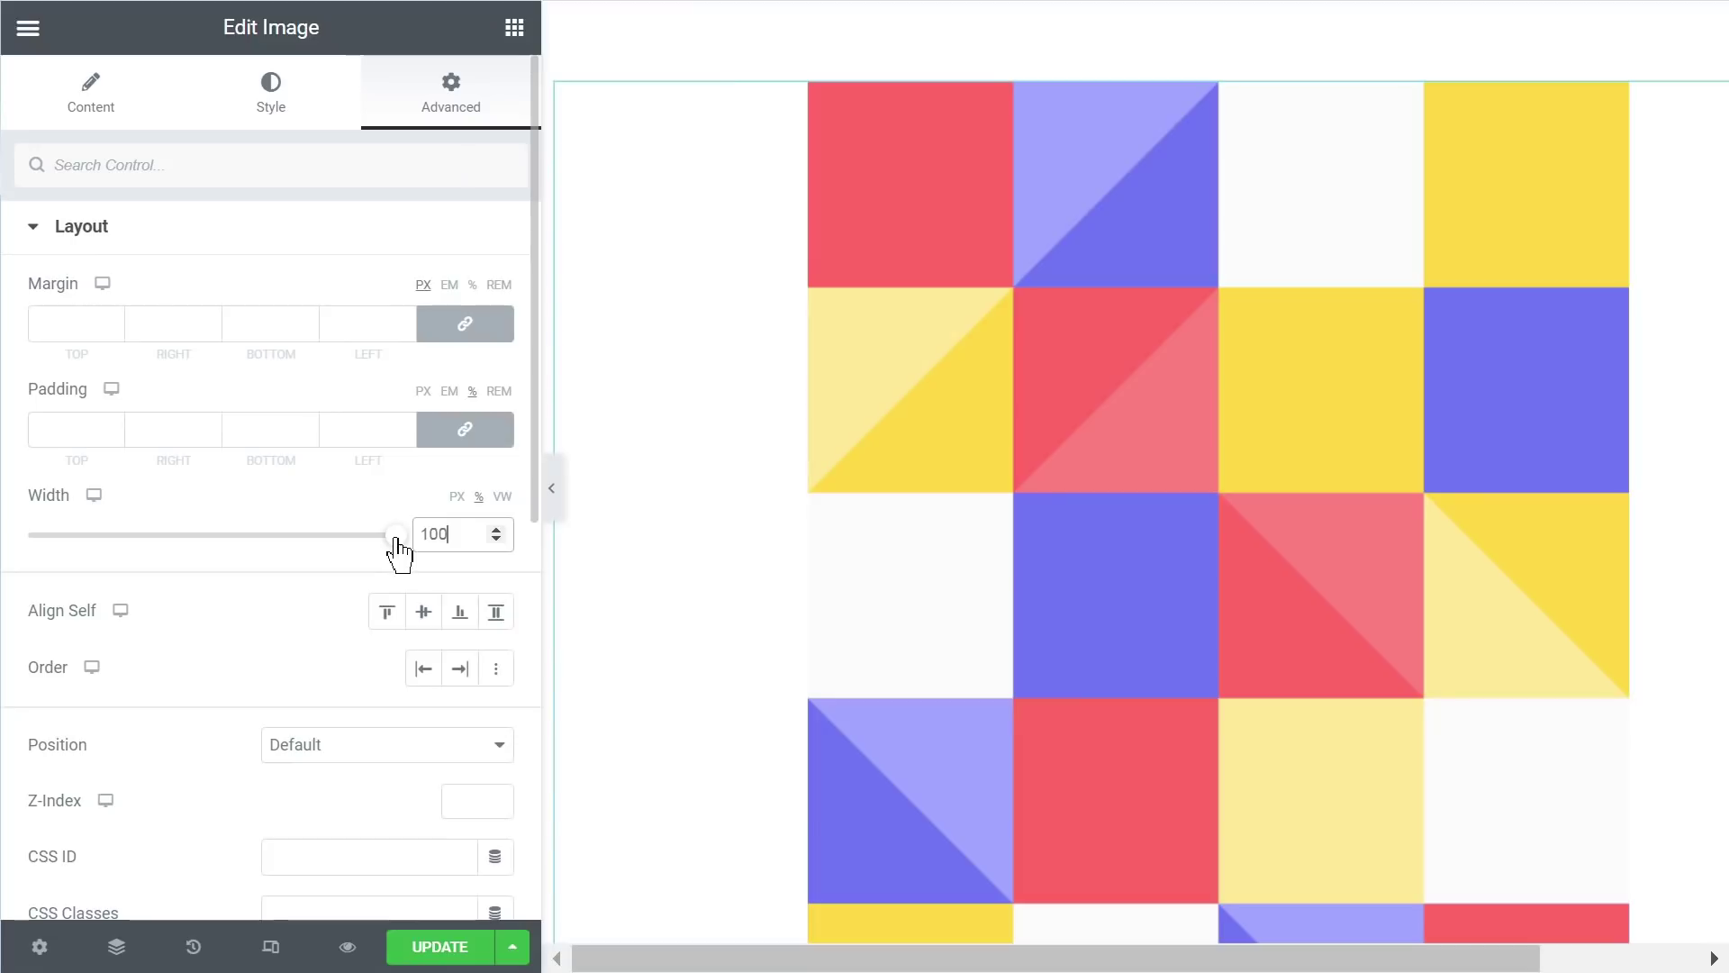
scroll(1085, 414, "down", 2)
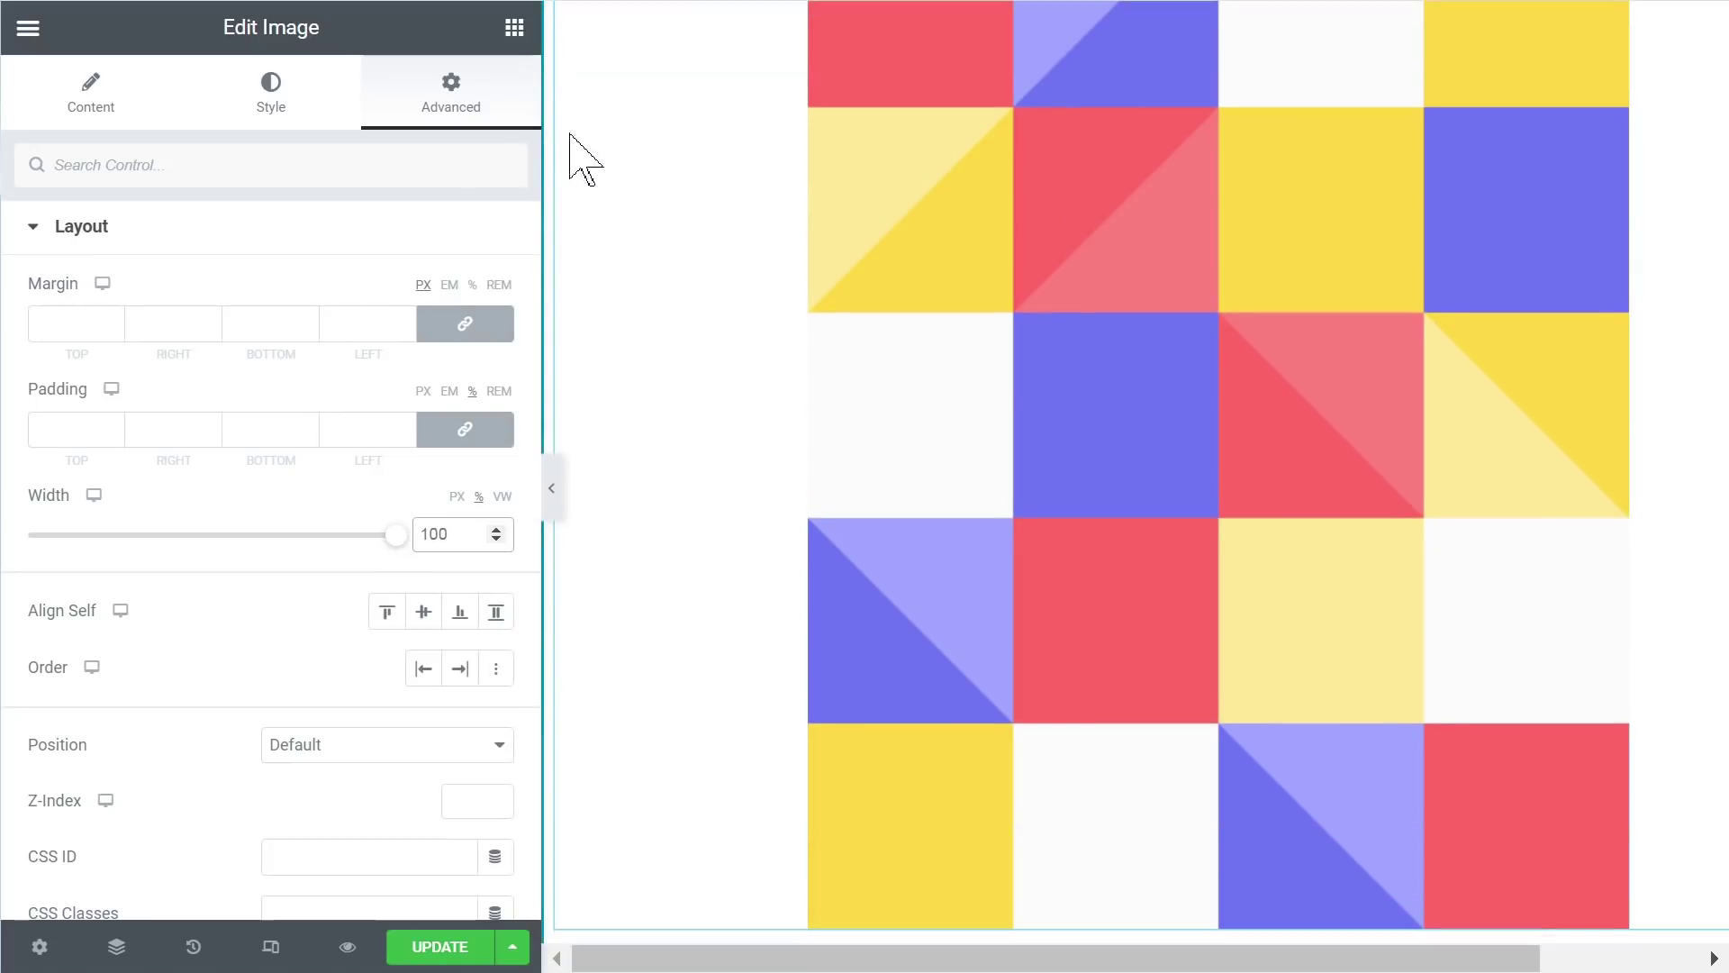
Step: Add a new Image widget above the first pattern image and display its advanced layout settings
left_click(515, 25)
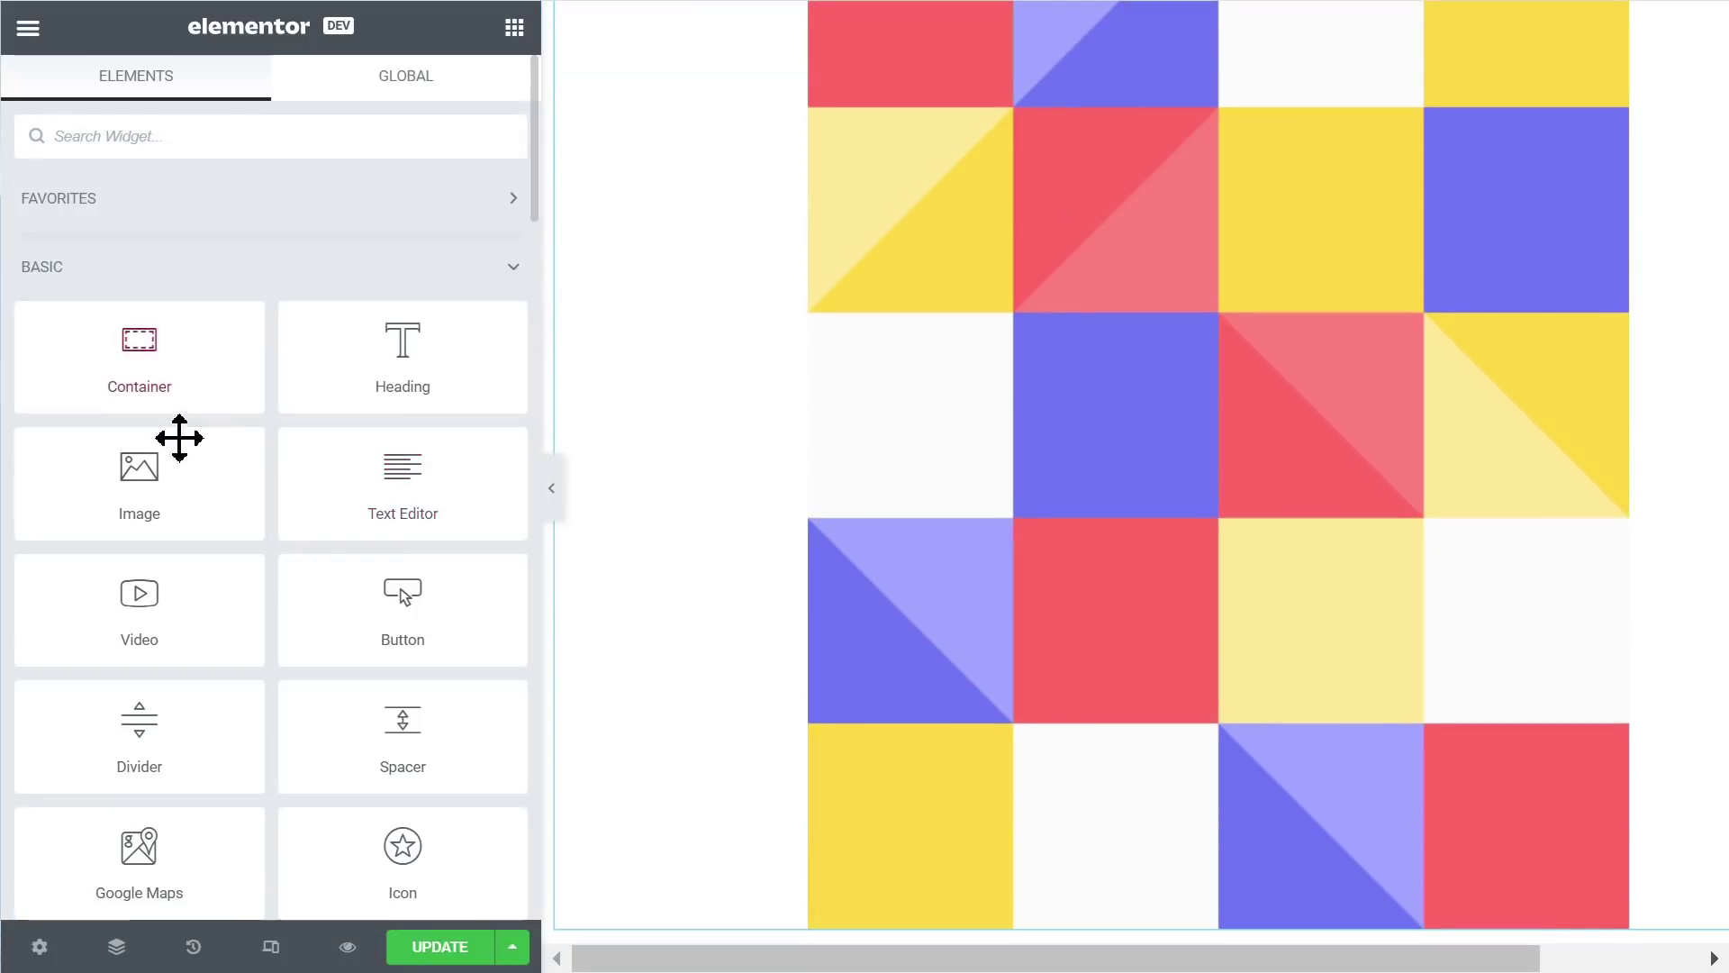
left_click_drag(171, 479, 918, 255)
scroll(1204, 471, "up", 2)
scroll(1042, 486, "down", 4)
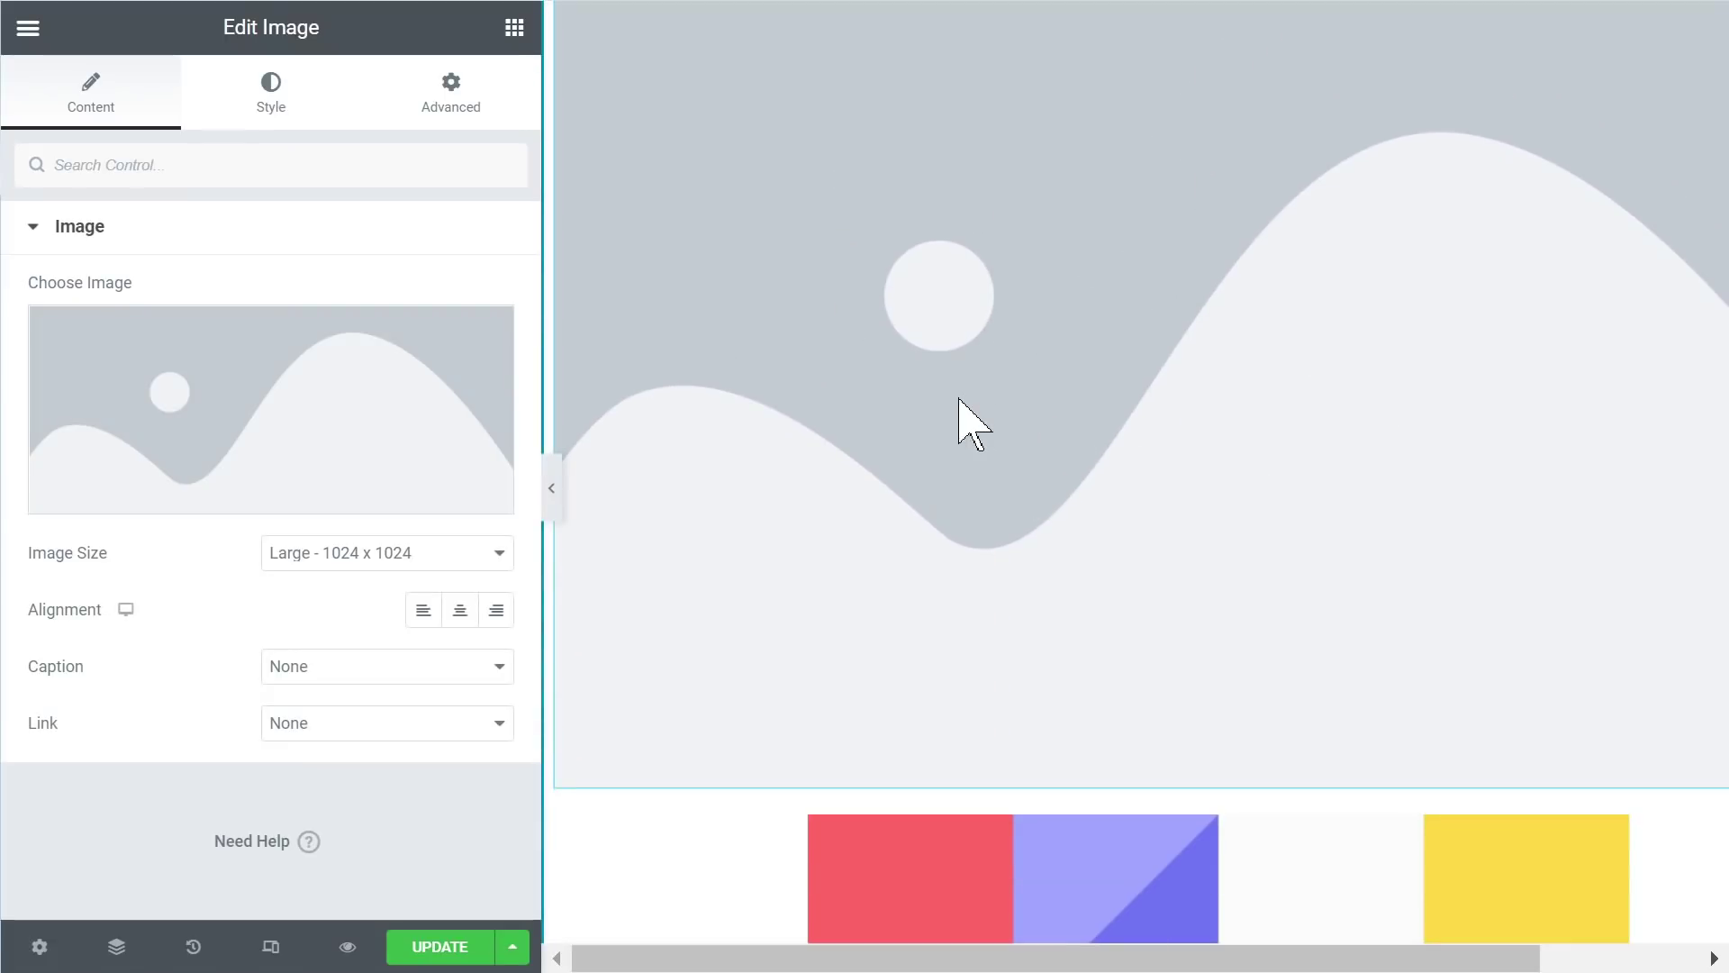
scroll(962, 410, "up", 2)
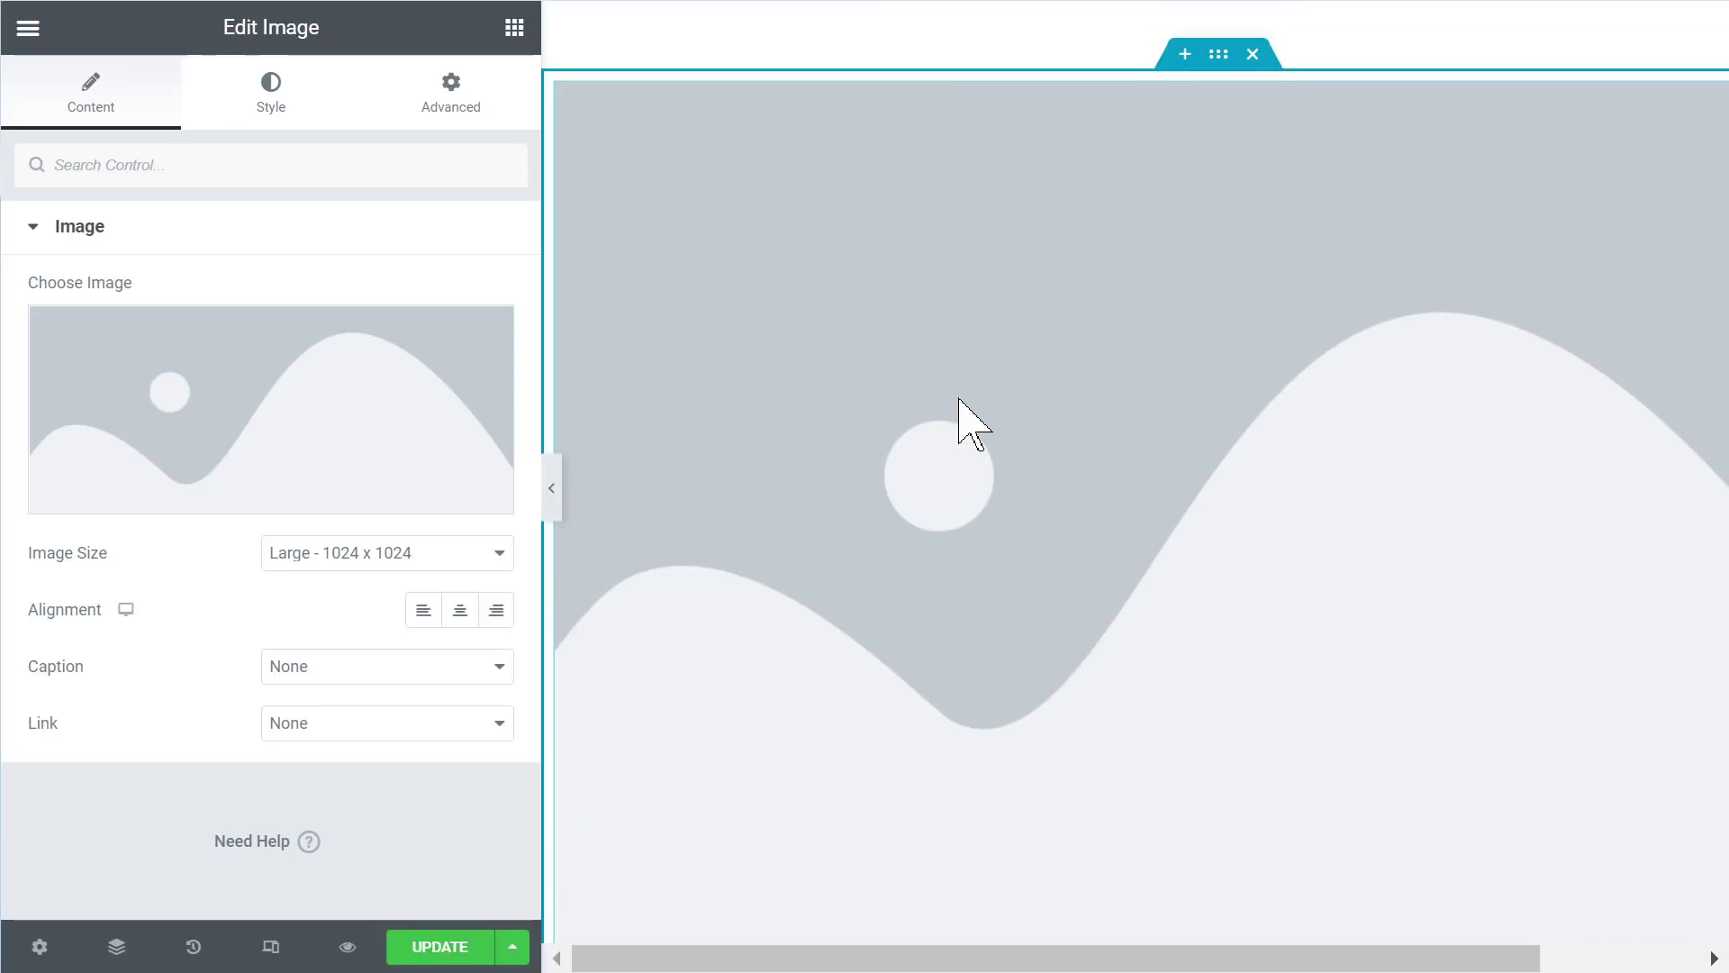
left_click(471, 106)
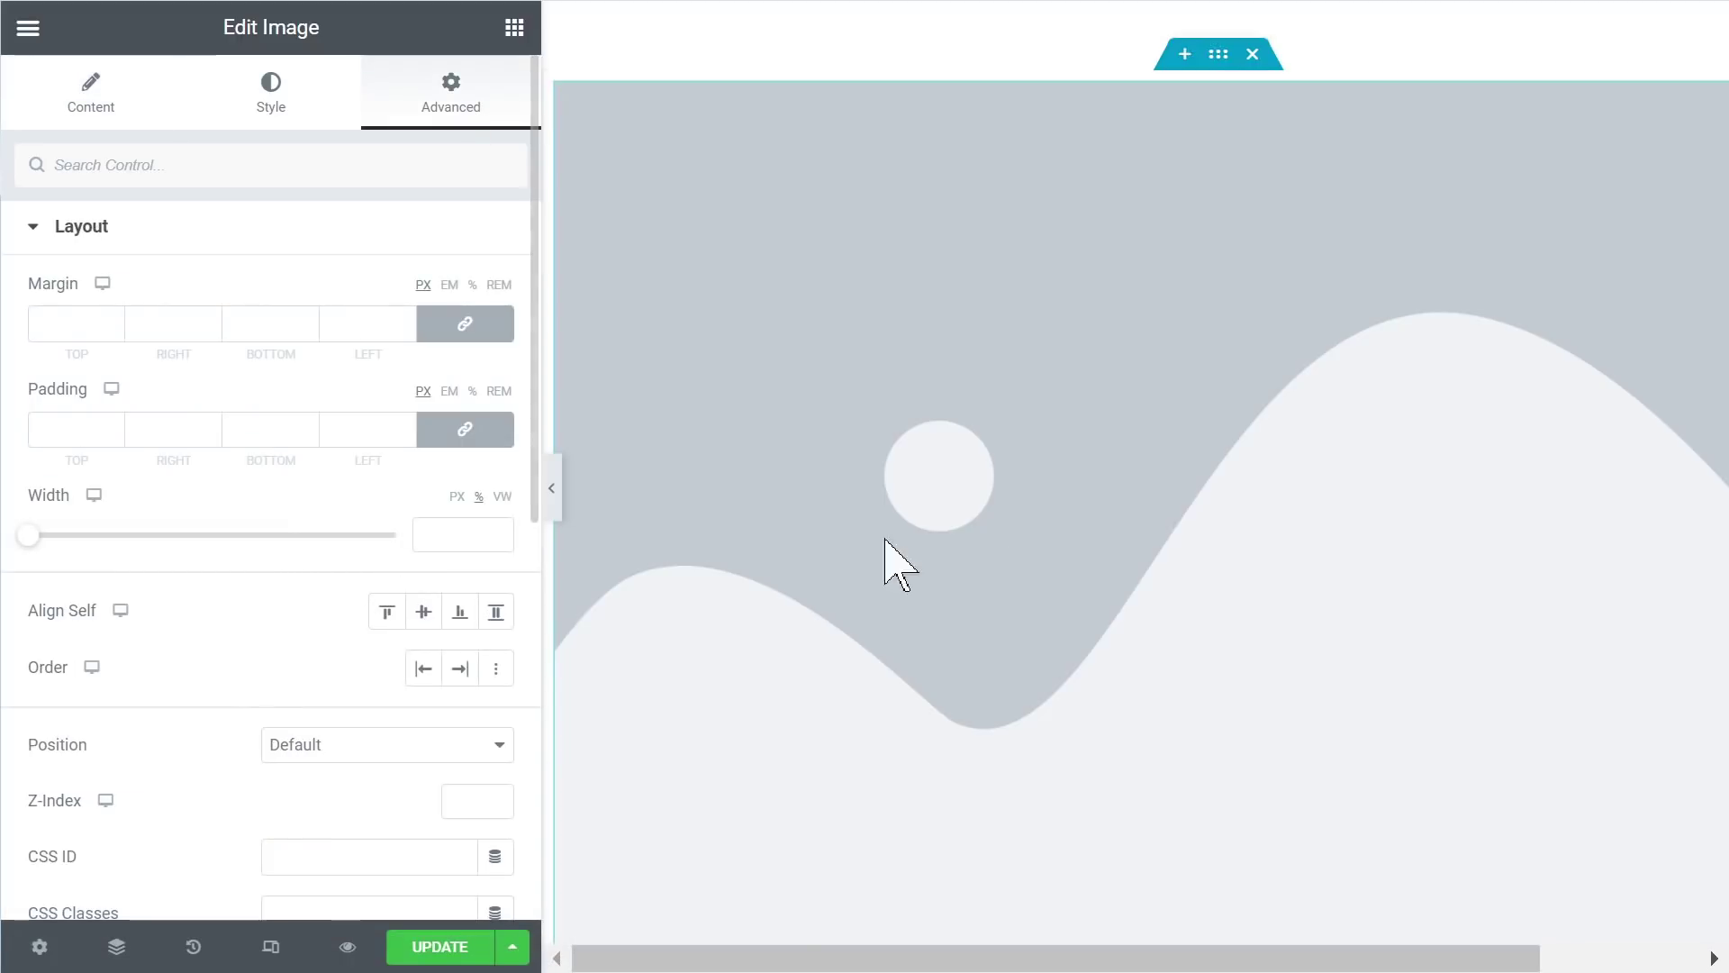
scroll(937, 550, "down", 2)
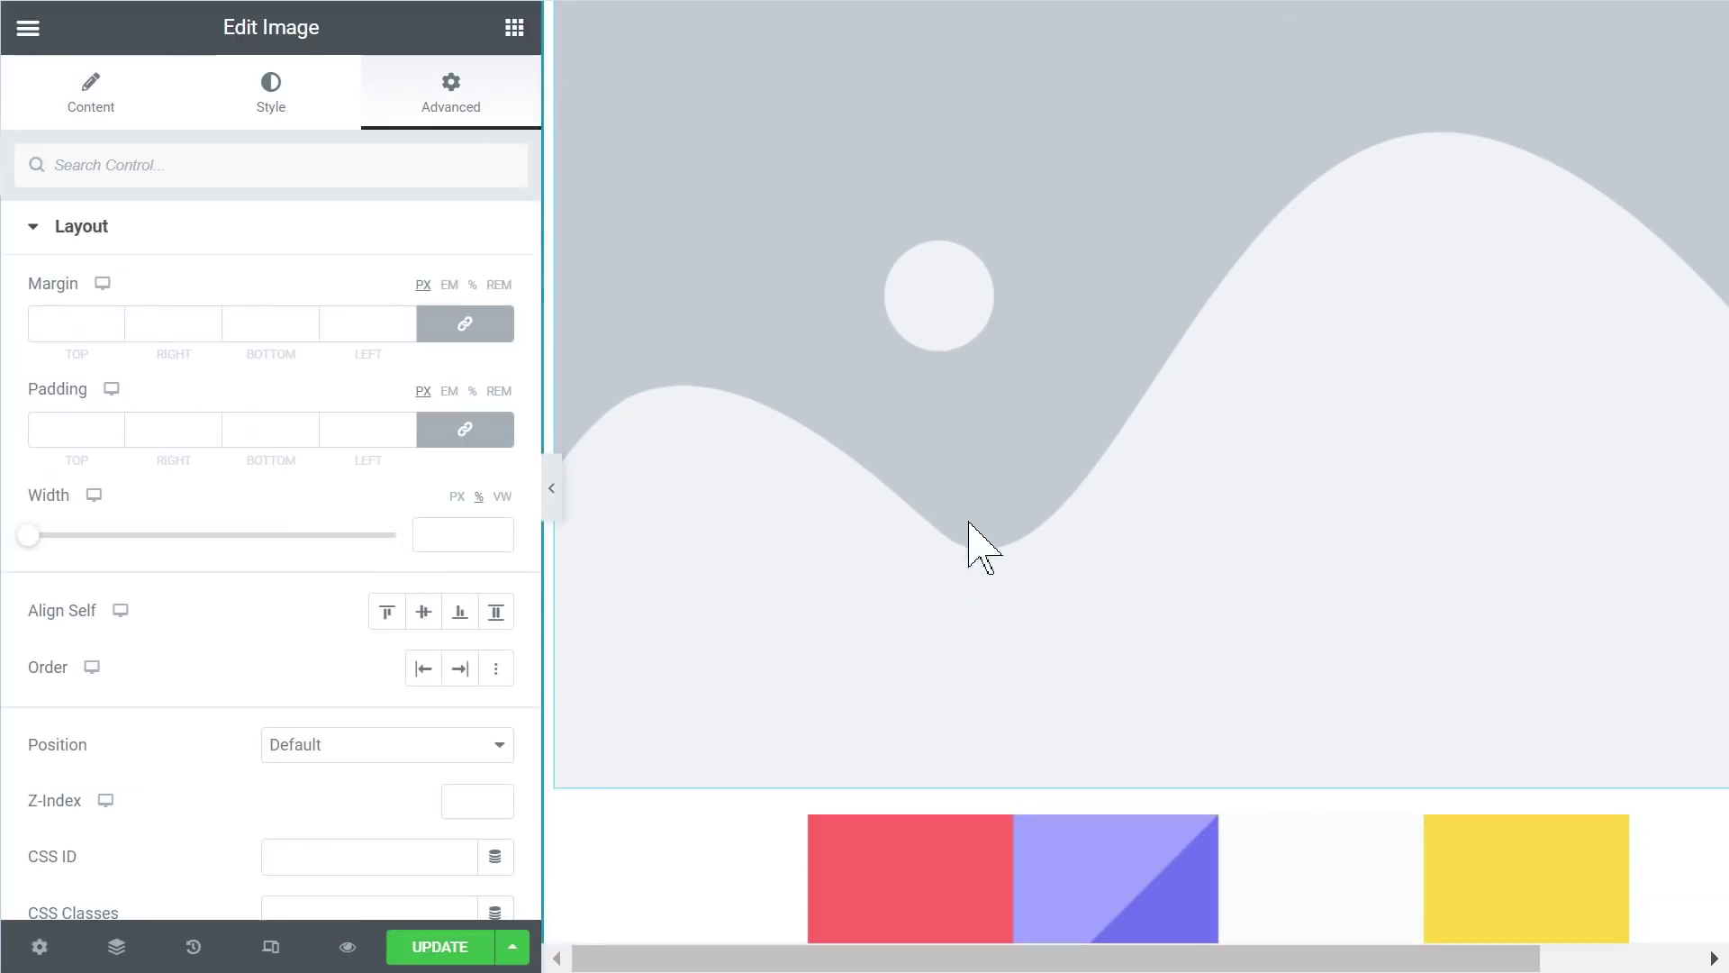
Step: Delete the newly added placeholder image from the container
right_click(886, 358)
left_click(987, 785)
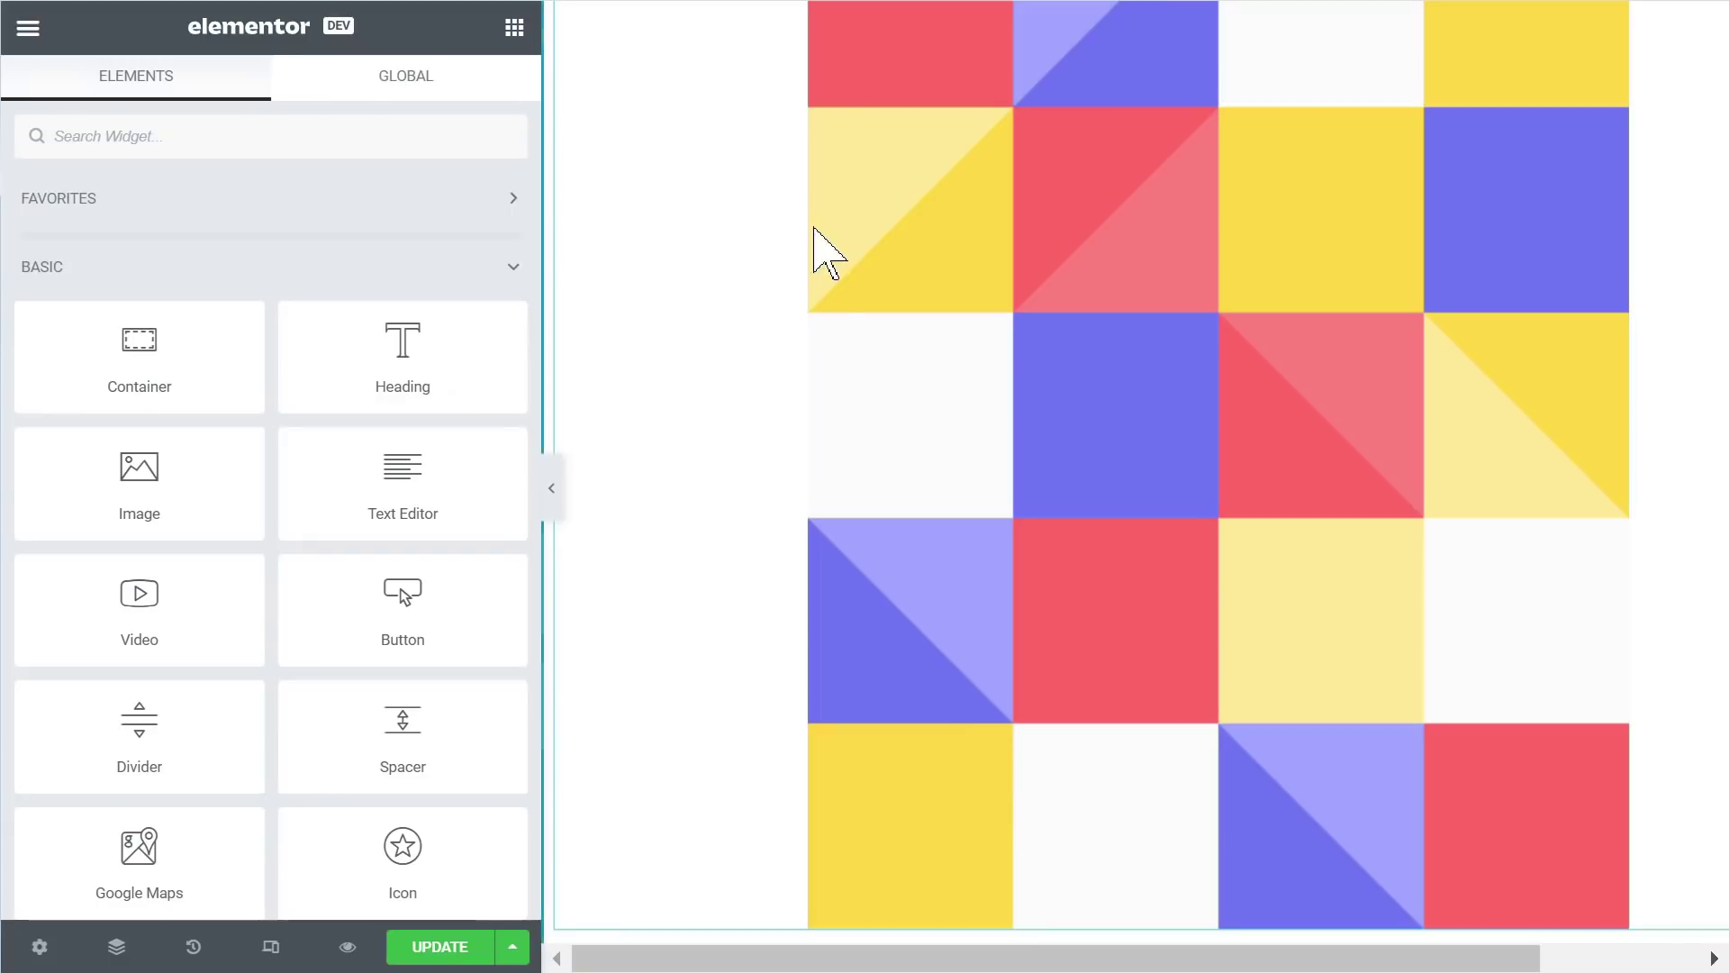
scroll(896, 432, "up", 4)
scroll(874, 444, "down", 2)
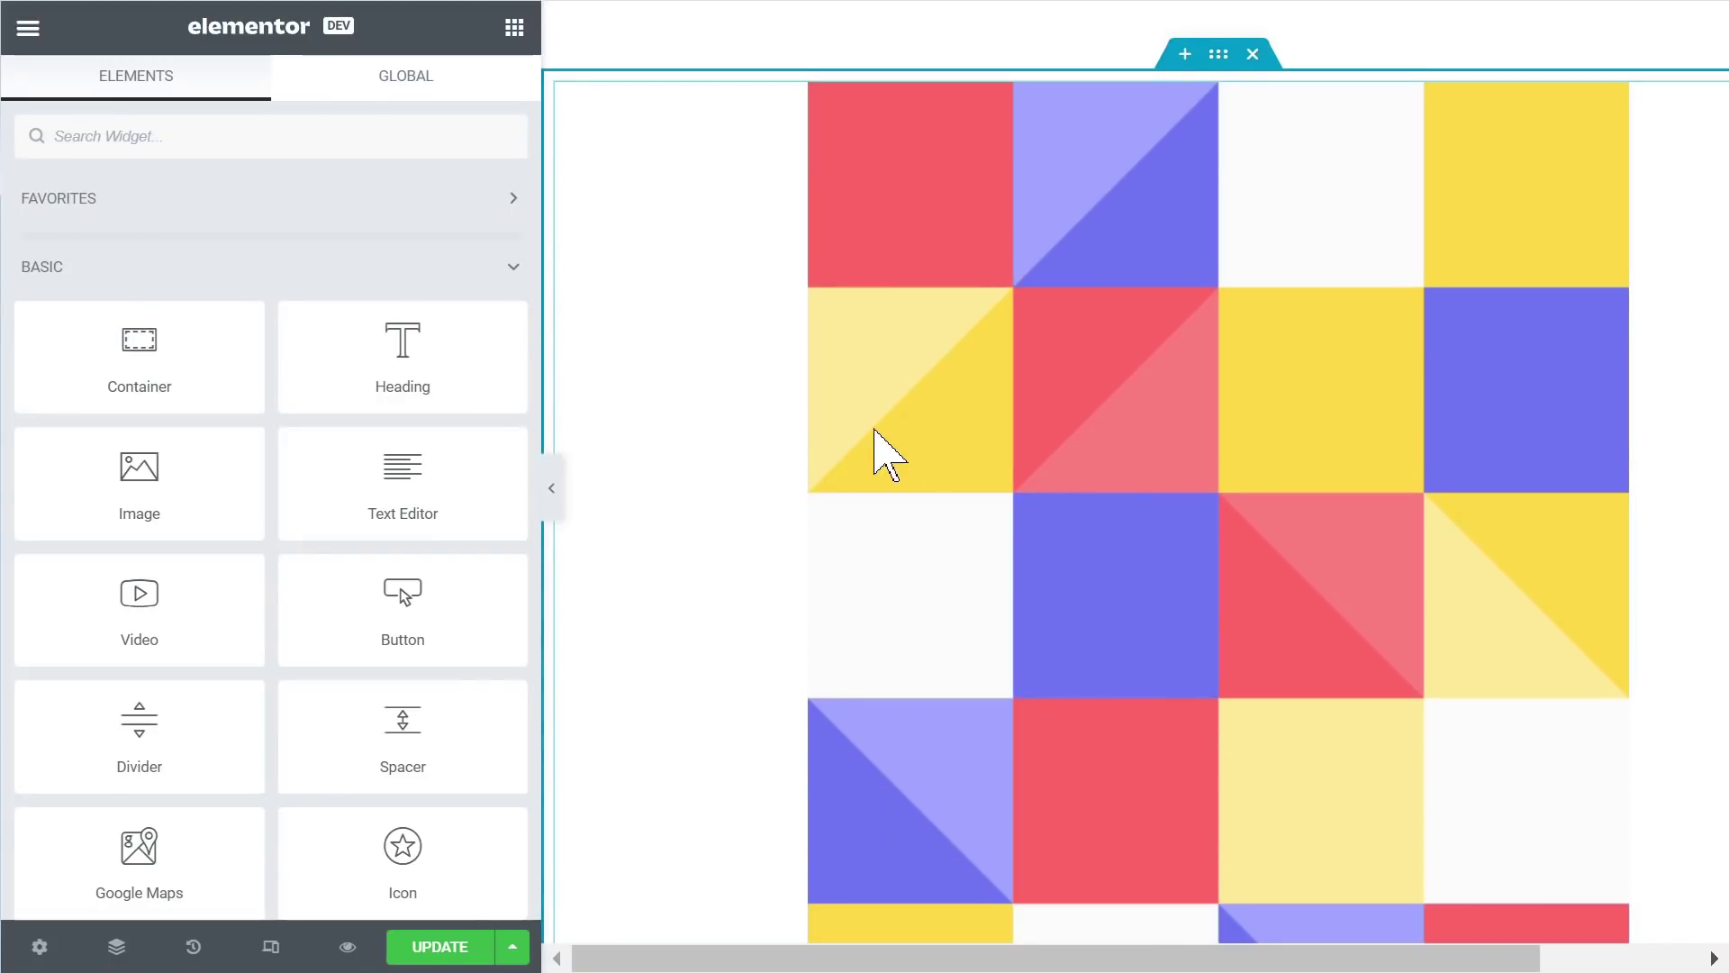
Step: Compare the full-width image's advanced settings with the layout settings of its parent container
left_click(1028, 415)
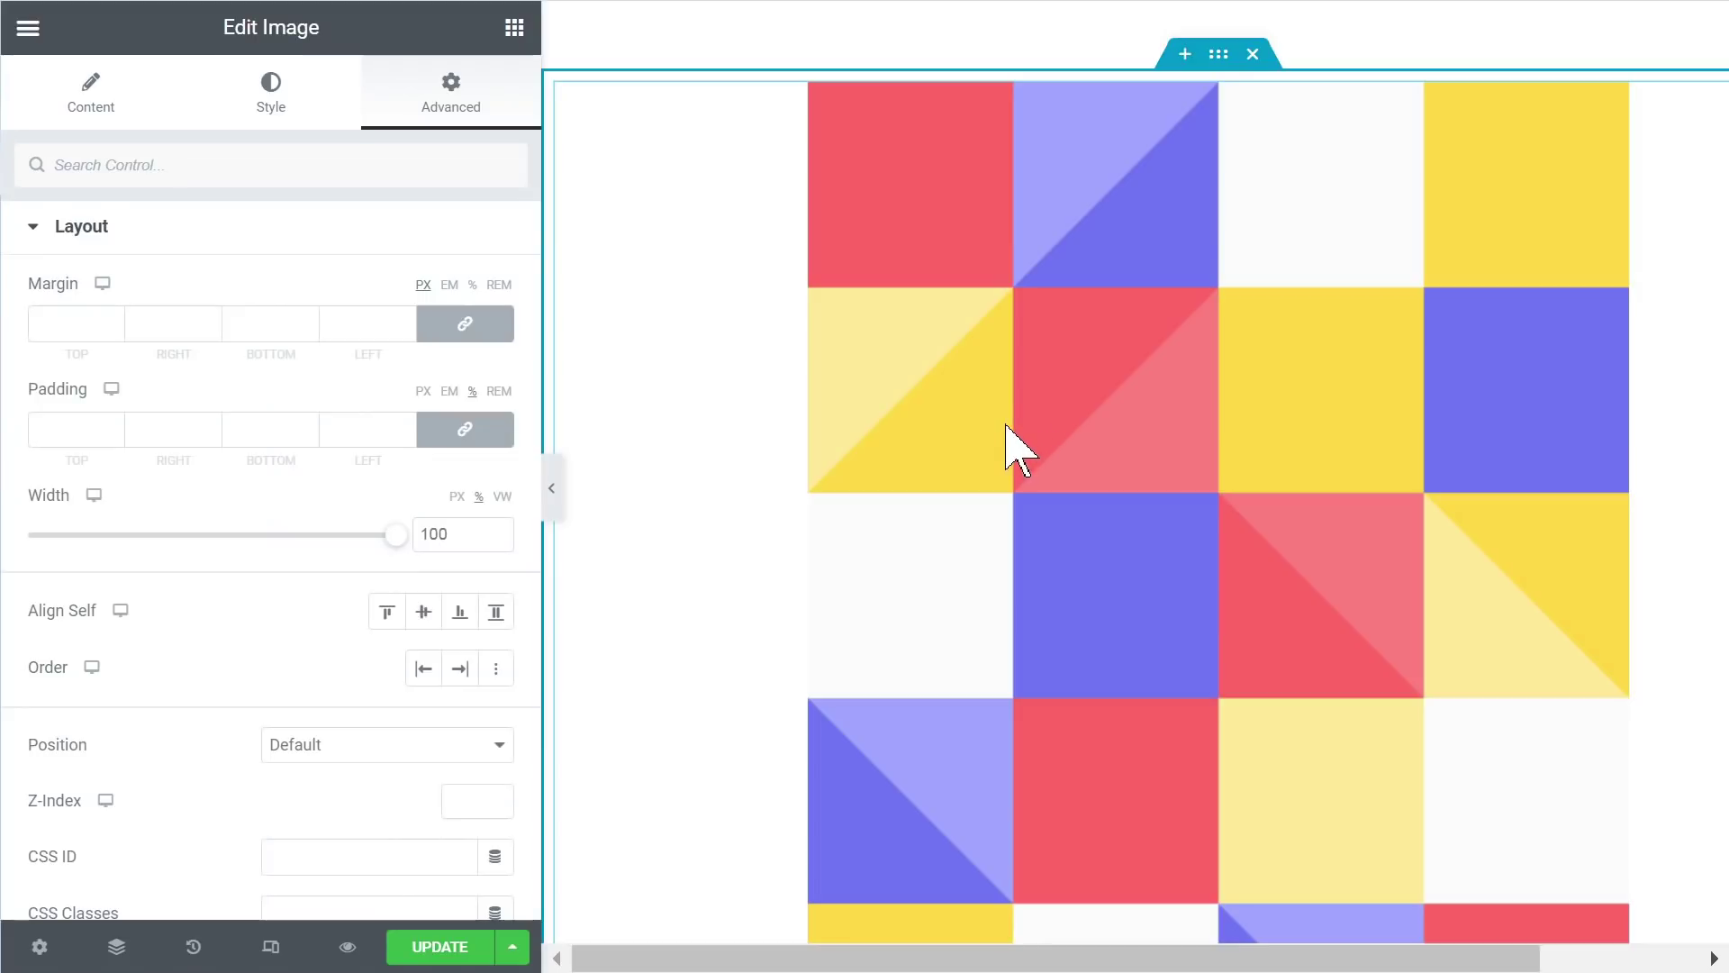
left_click(1214, 67)
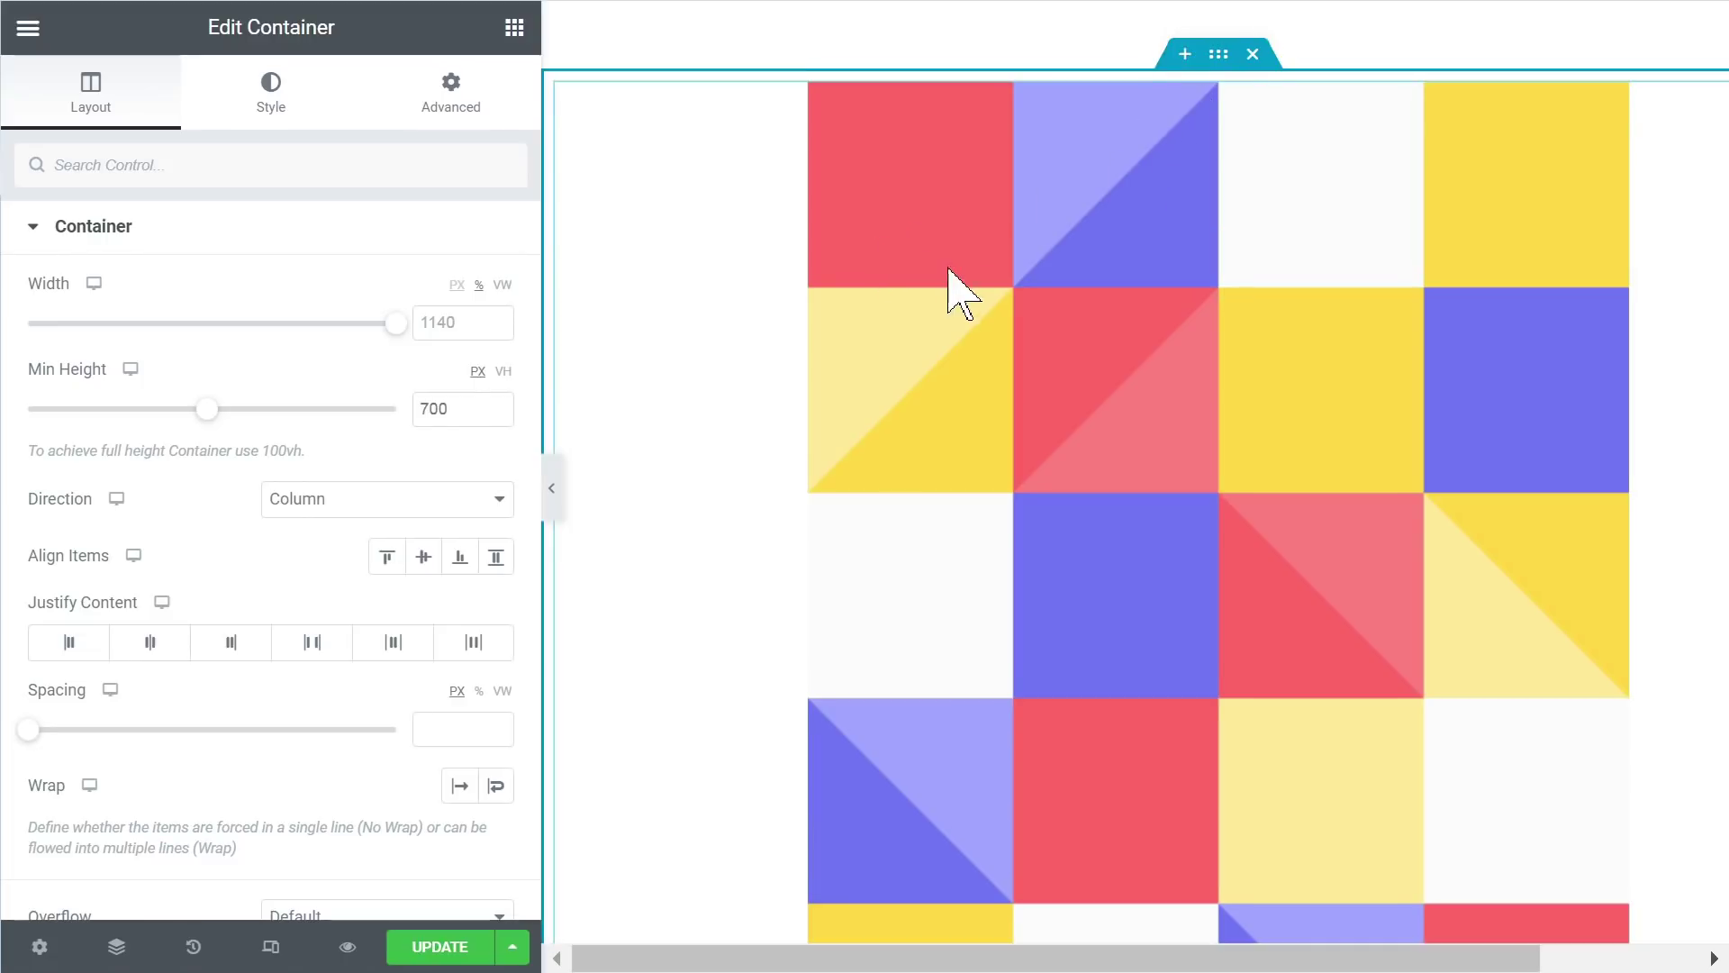
scroll(955, 280, "down", 2)
Step: Set the full-width pattern image's width to 210 px
left_click(959, 242)
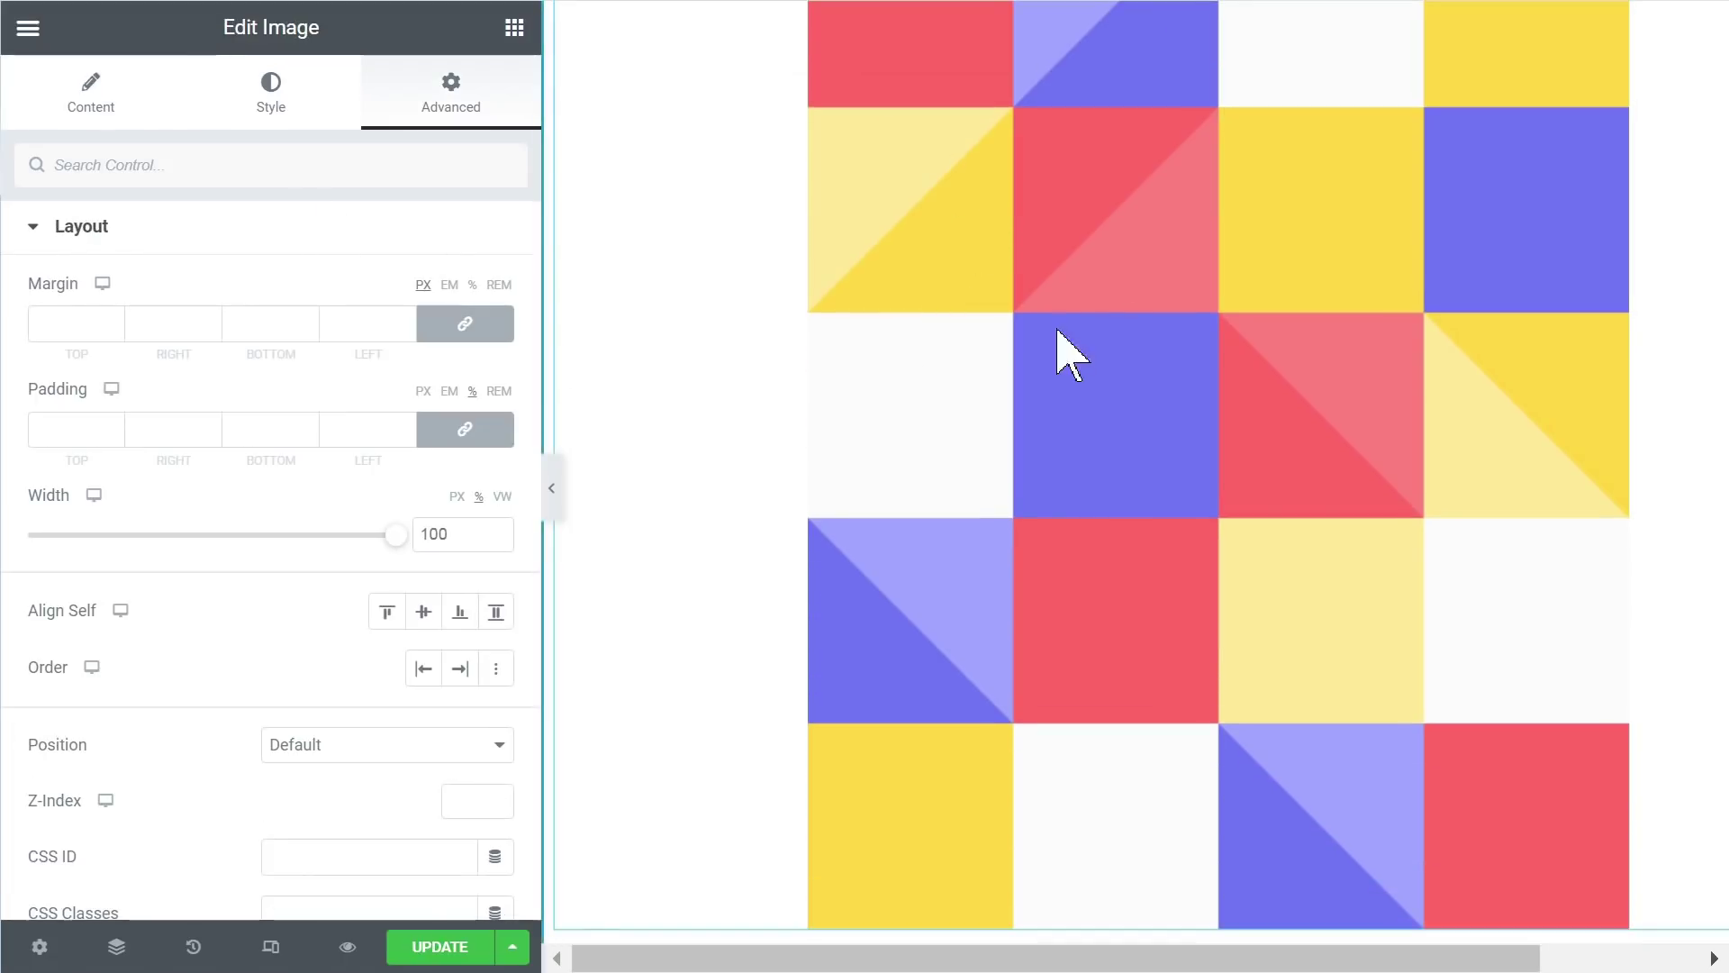
scroll(936, 401, "down", 4)
scroll(932, 383, "up", 2)
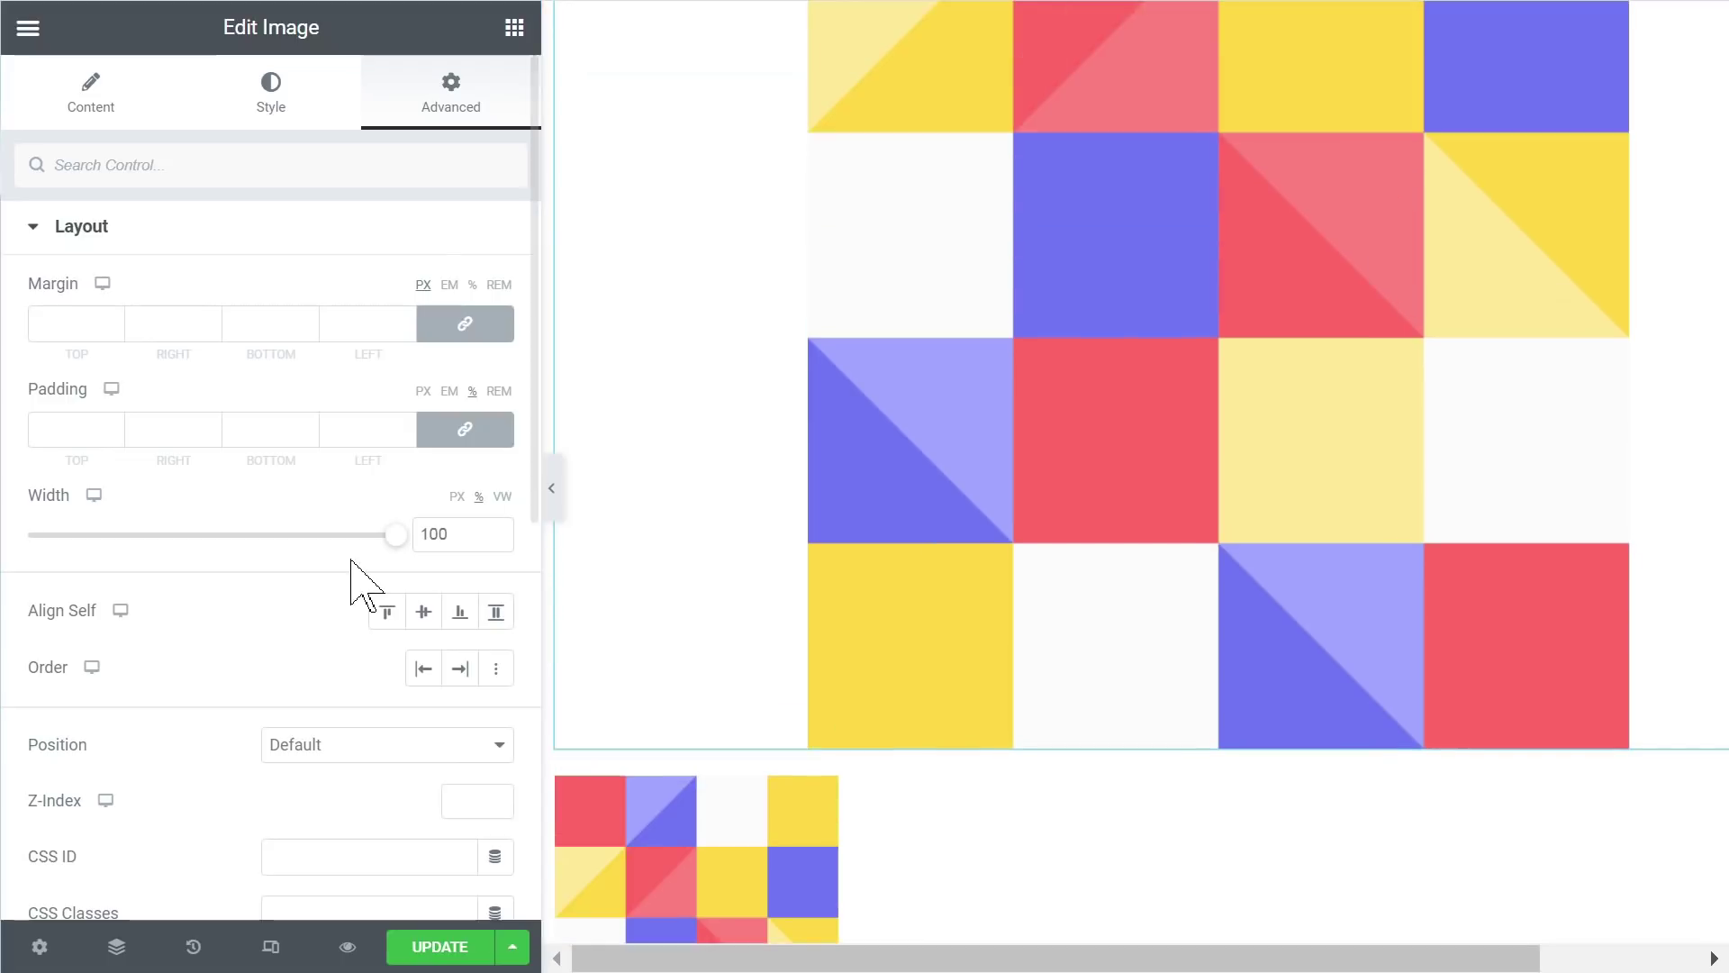
double_click(442, 533)
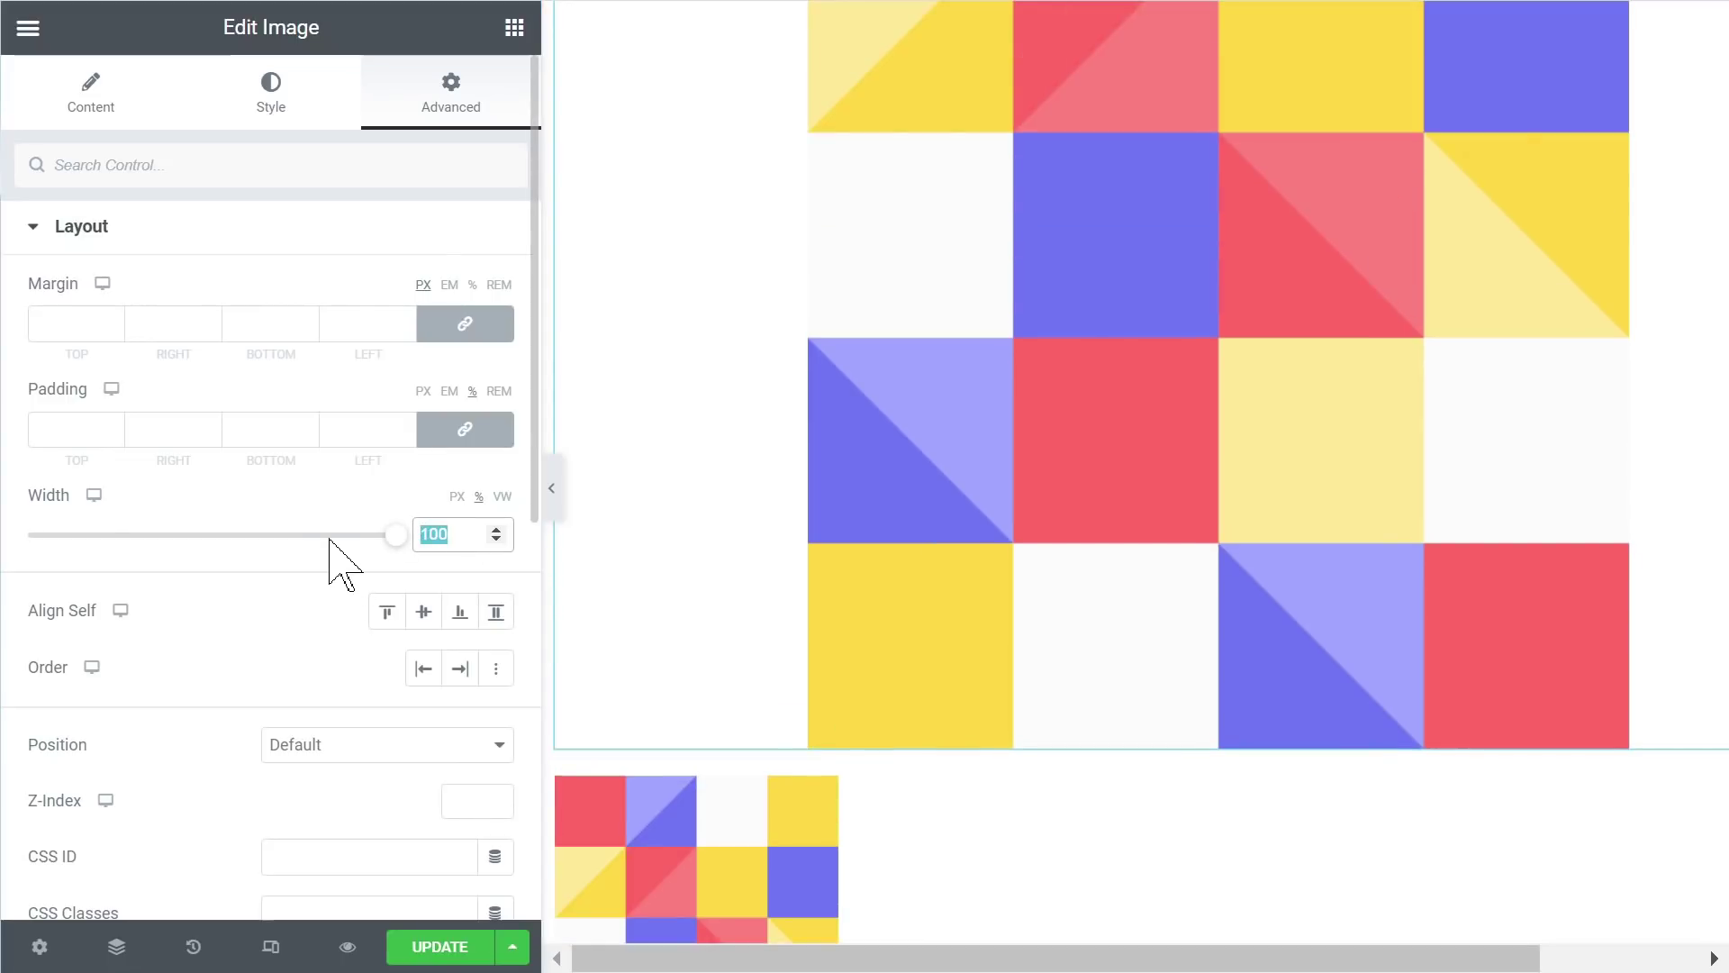
type("210")
left_click(457, 496)
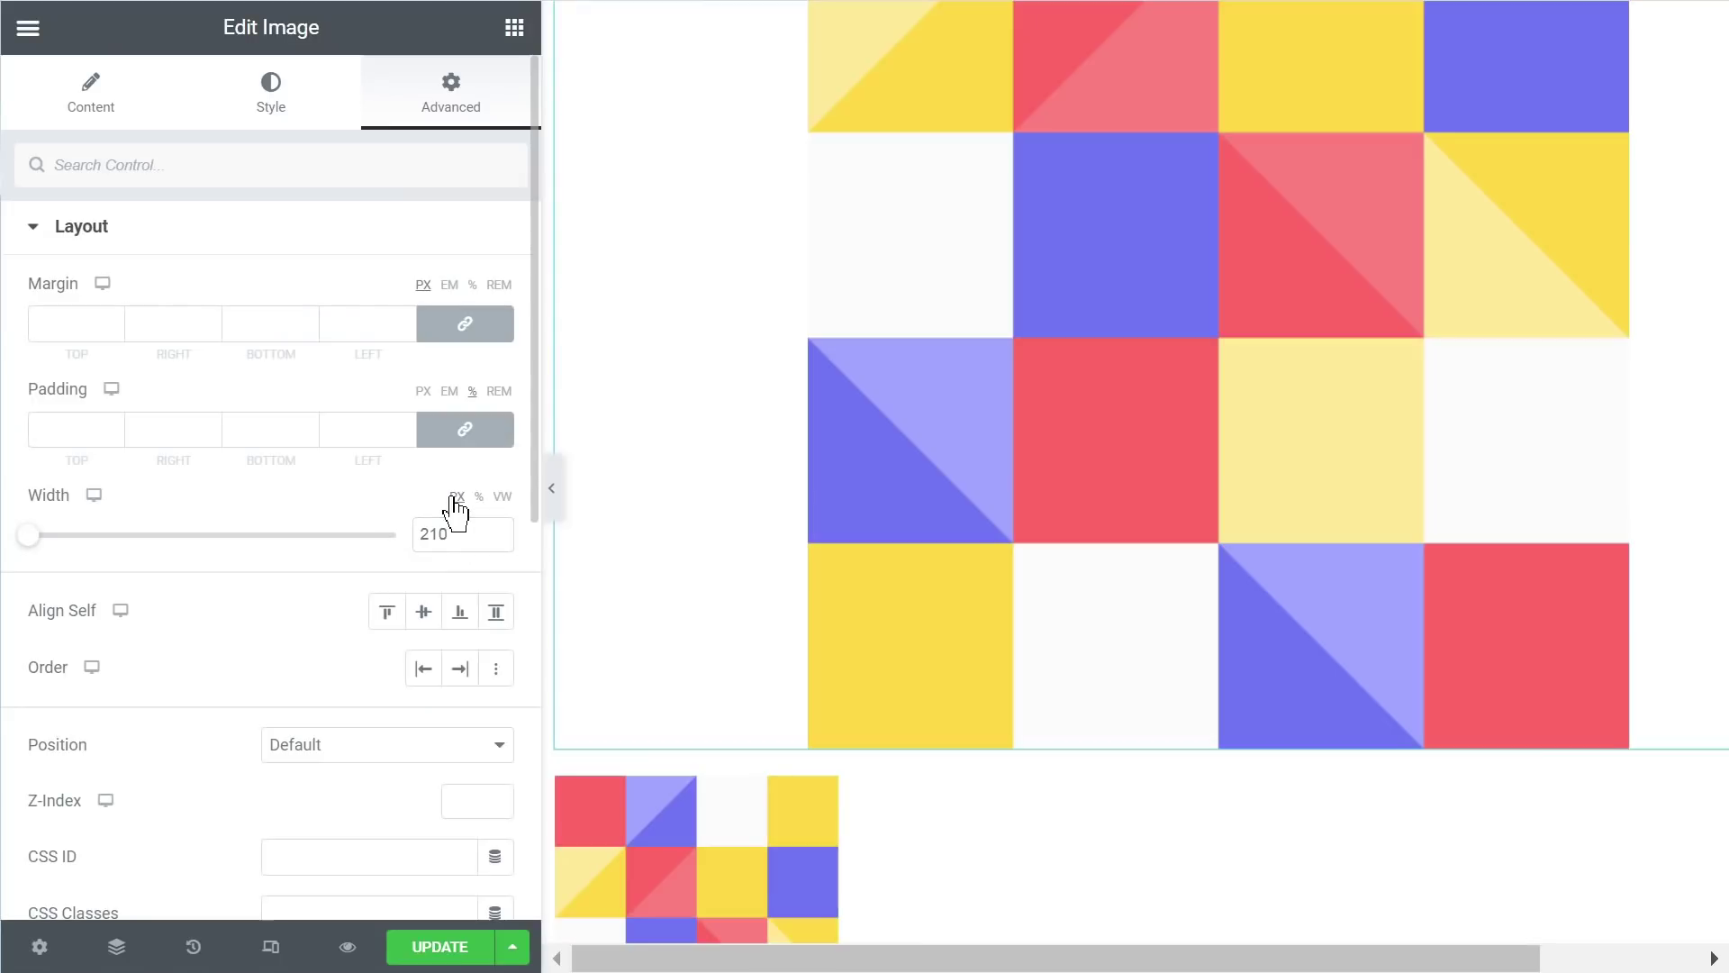
left_click(453, 527)
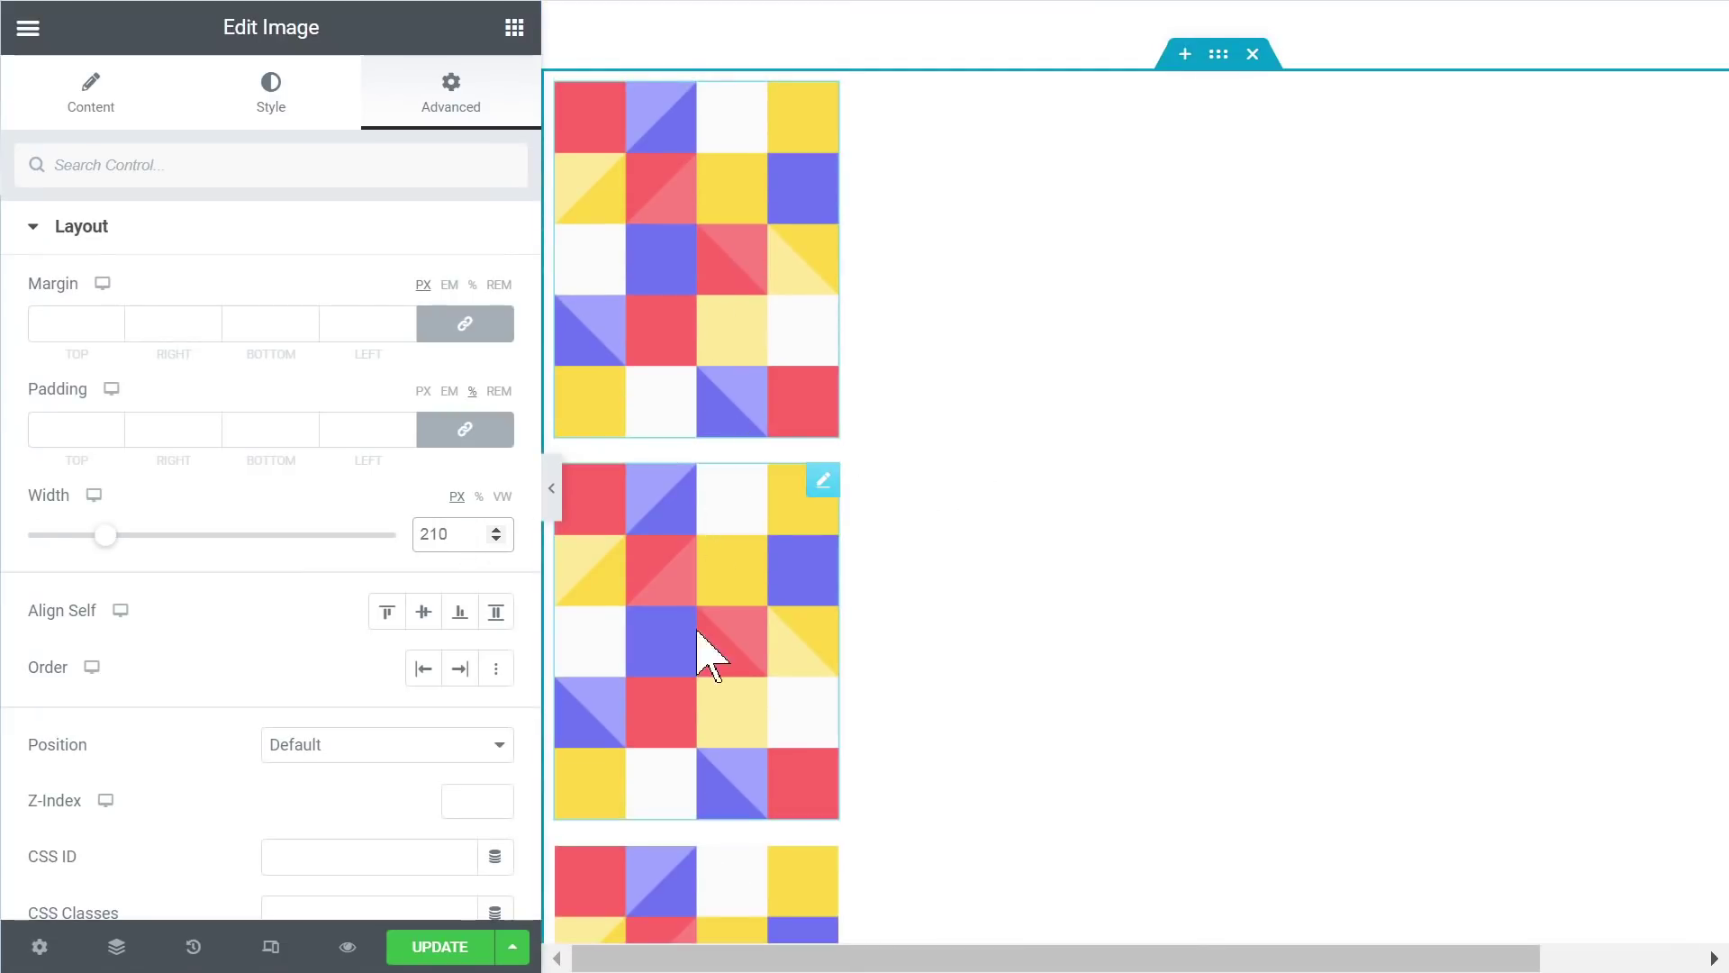
scroll(687, 664, "down", 2)
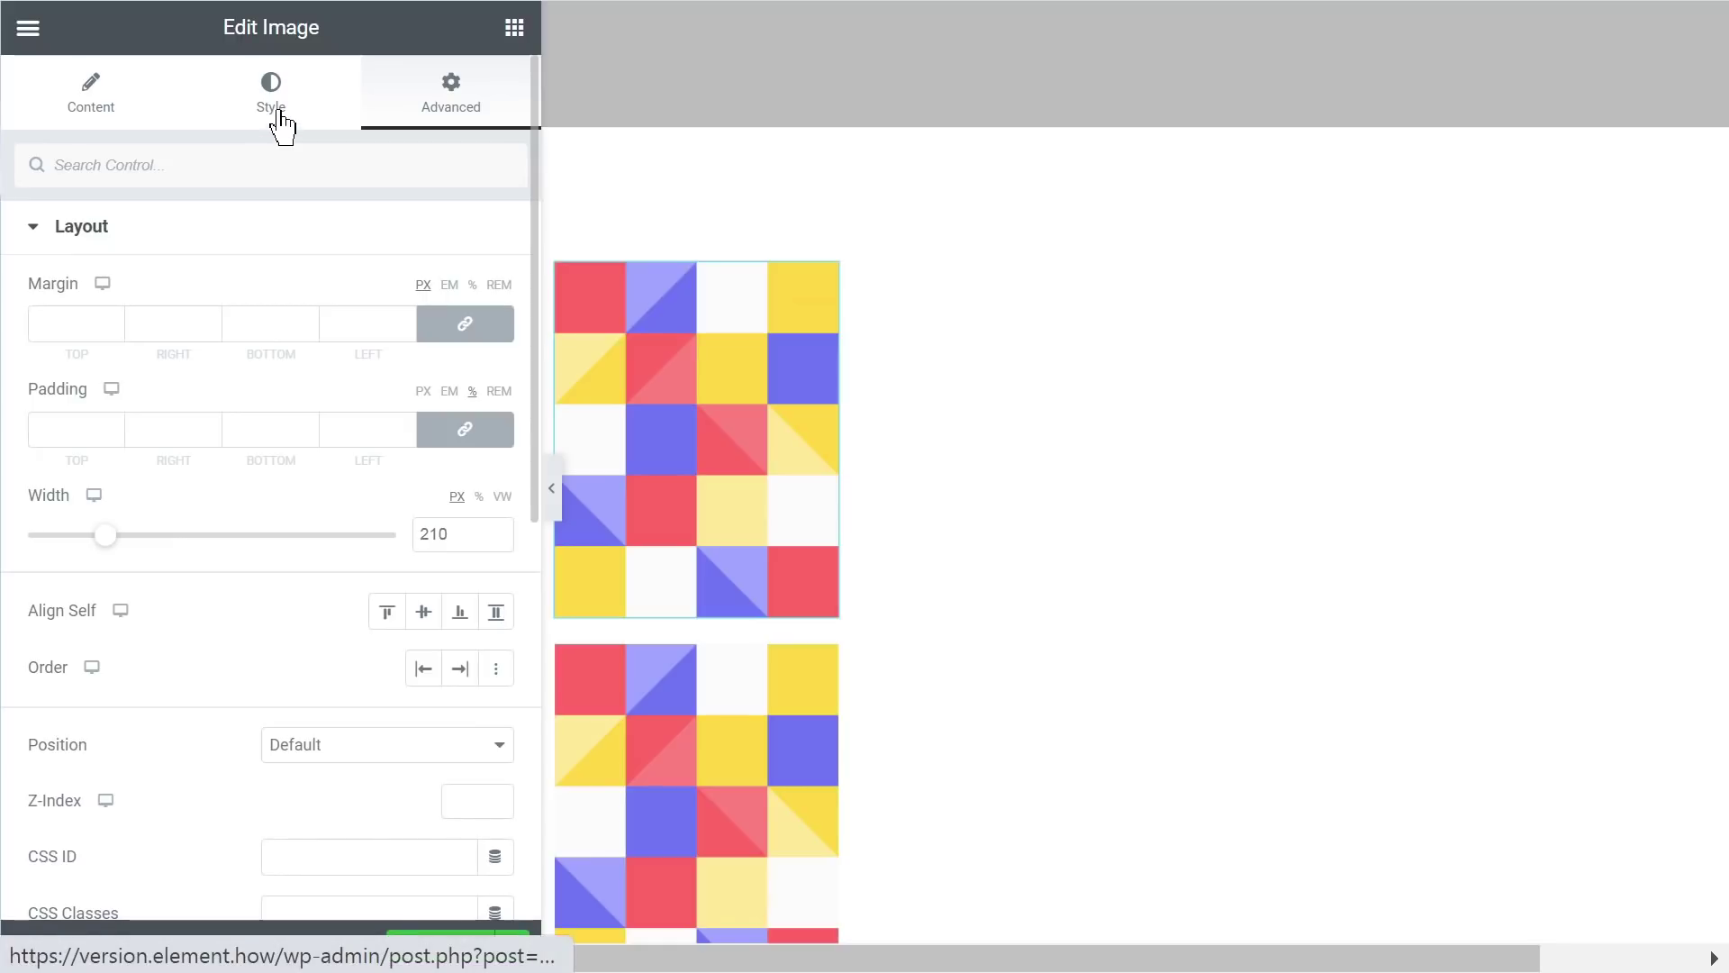
Step: Compare the first pattern image's style width settings with its advanced width setting and its parent container's layout settings
left_click(272, 117)
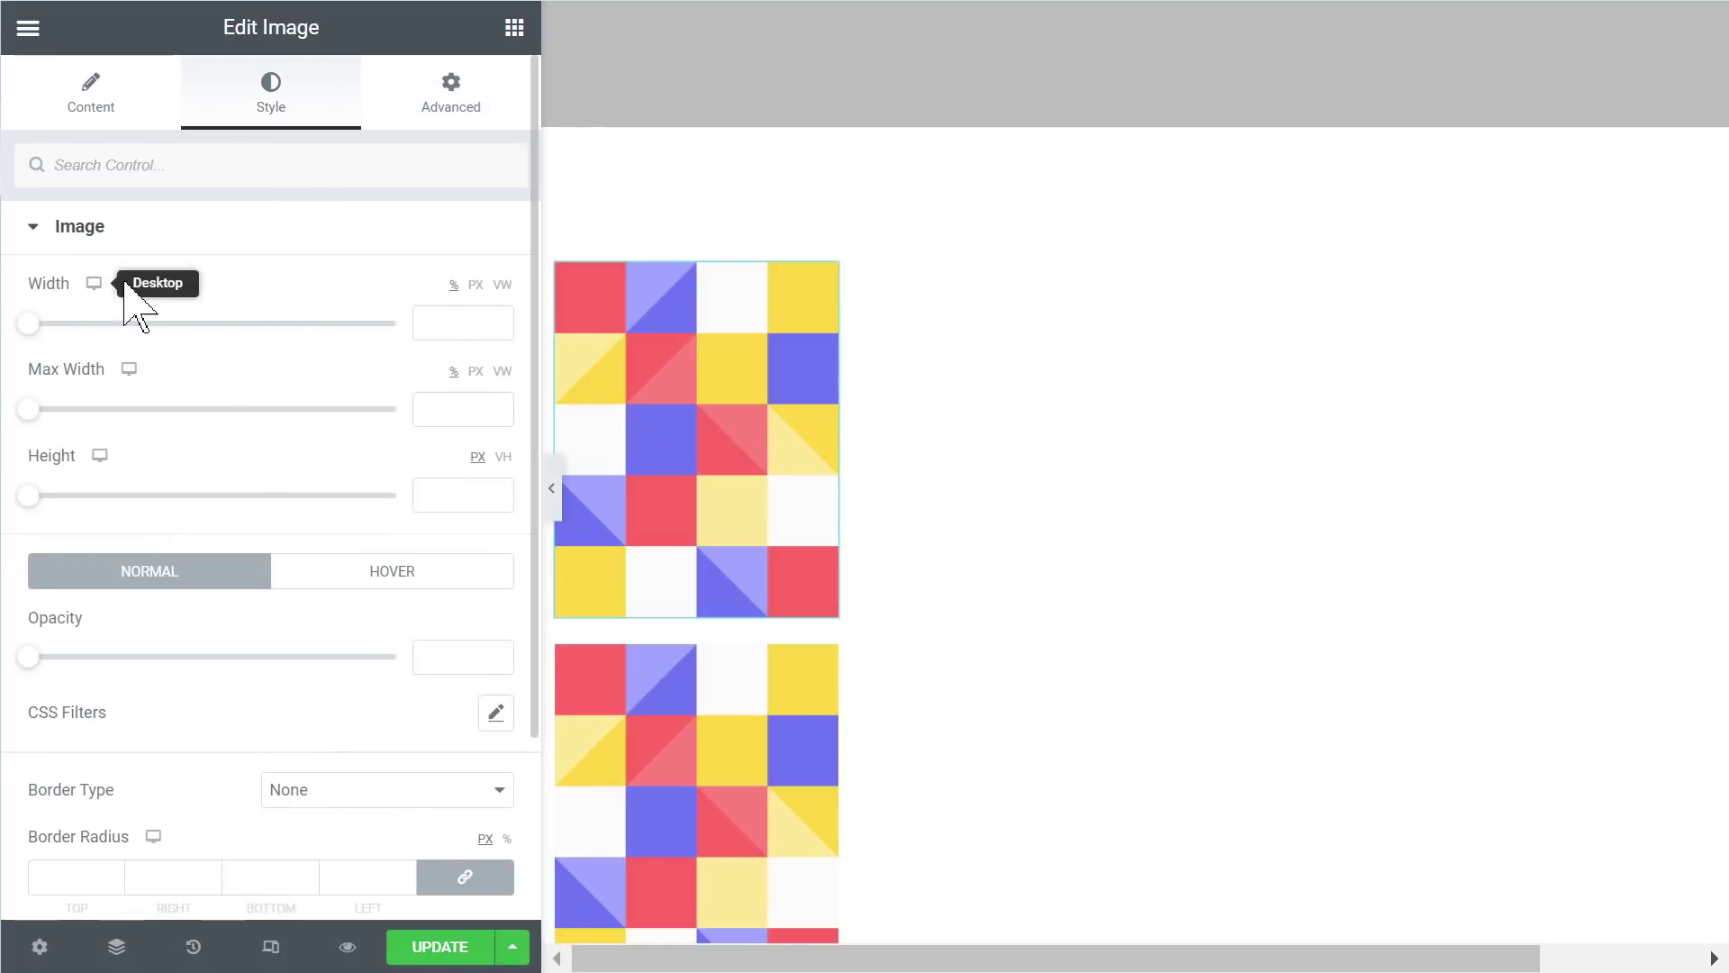
left_click(57, 282)
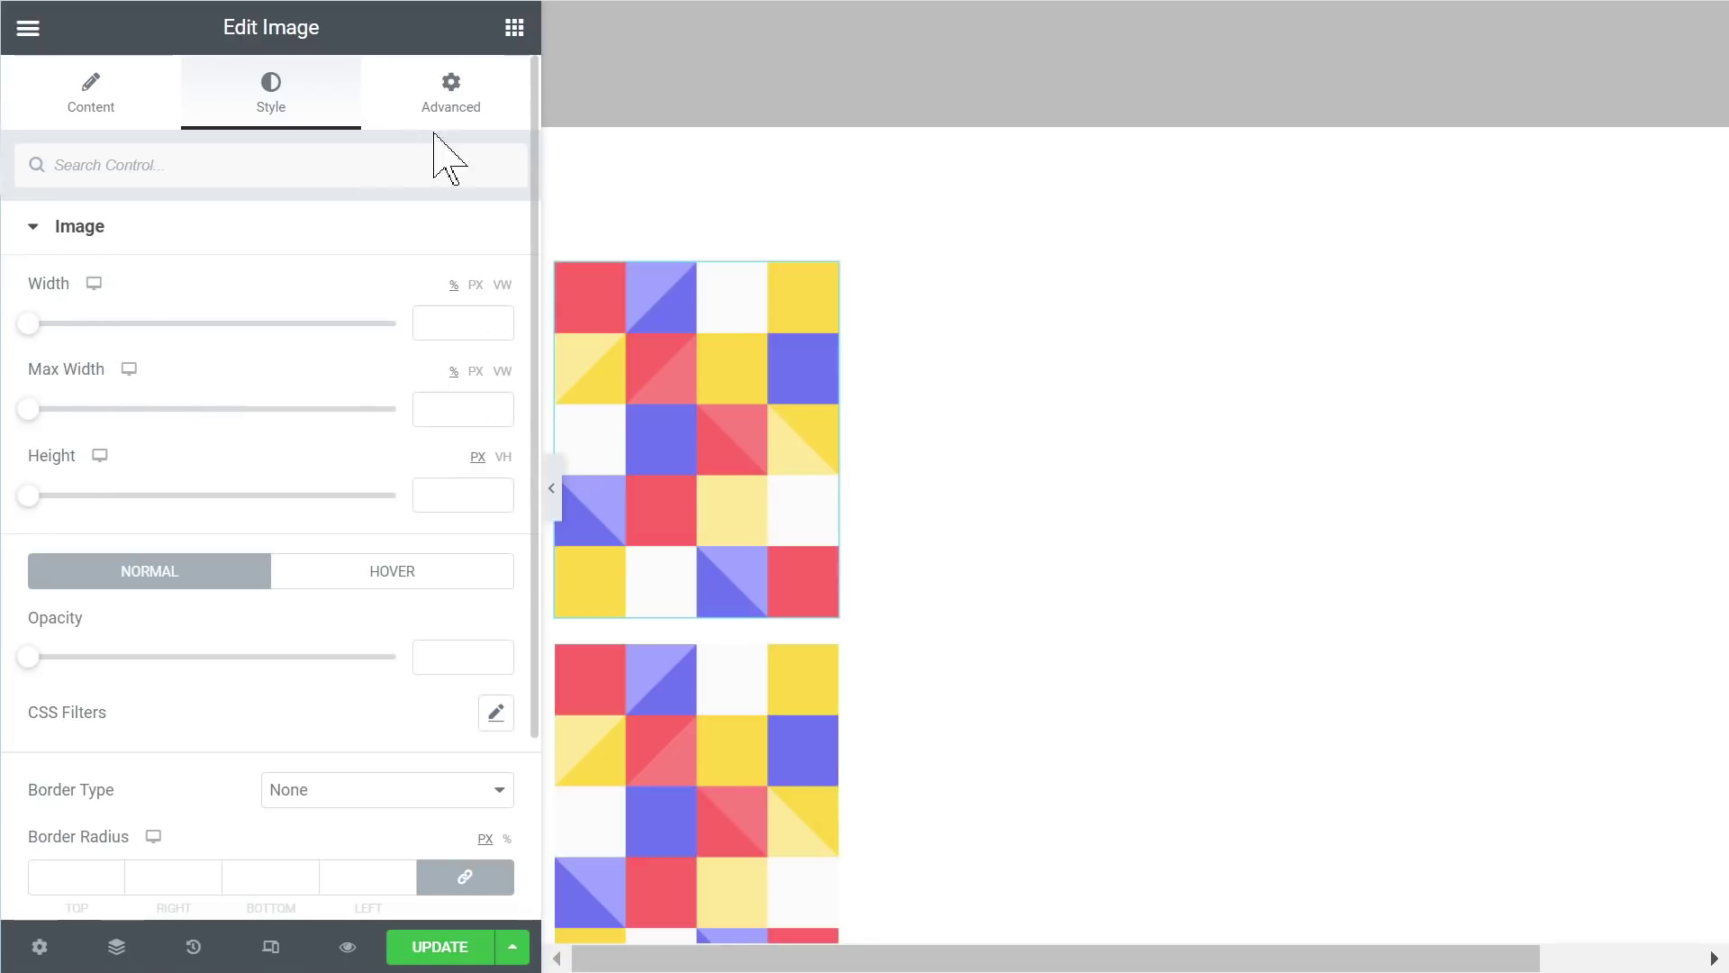
left_click(460, 104)
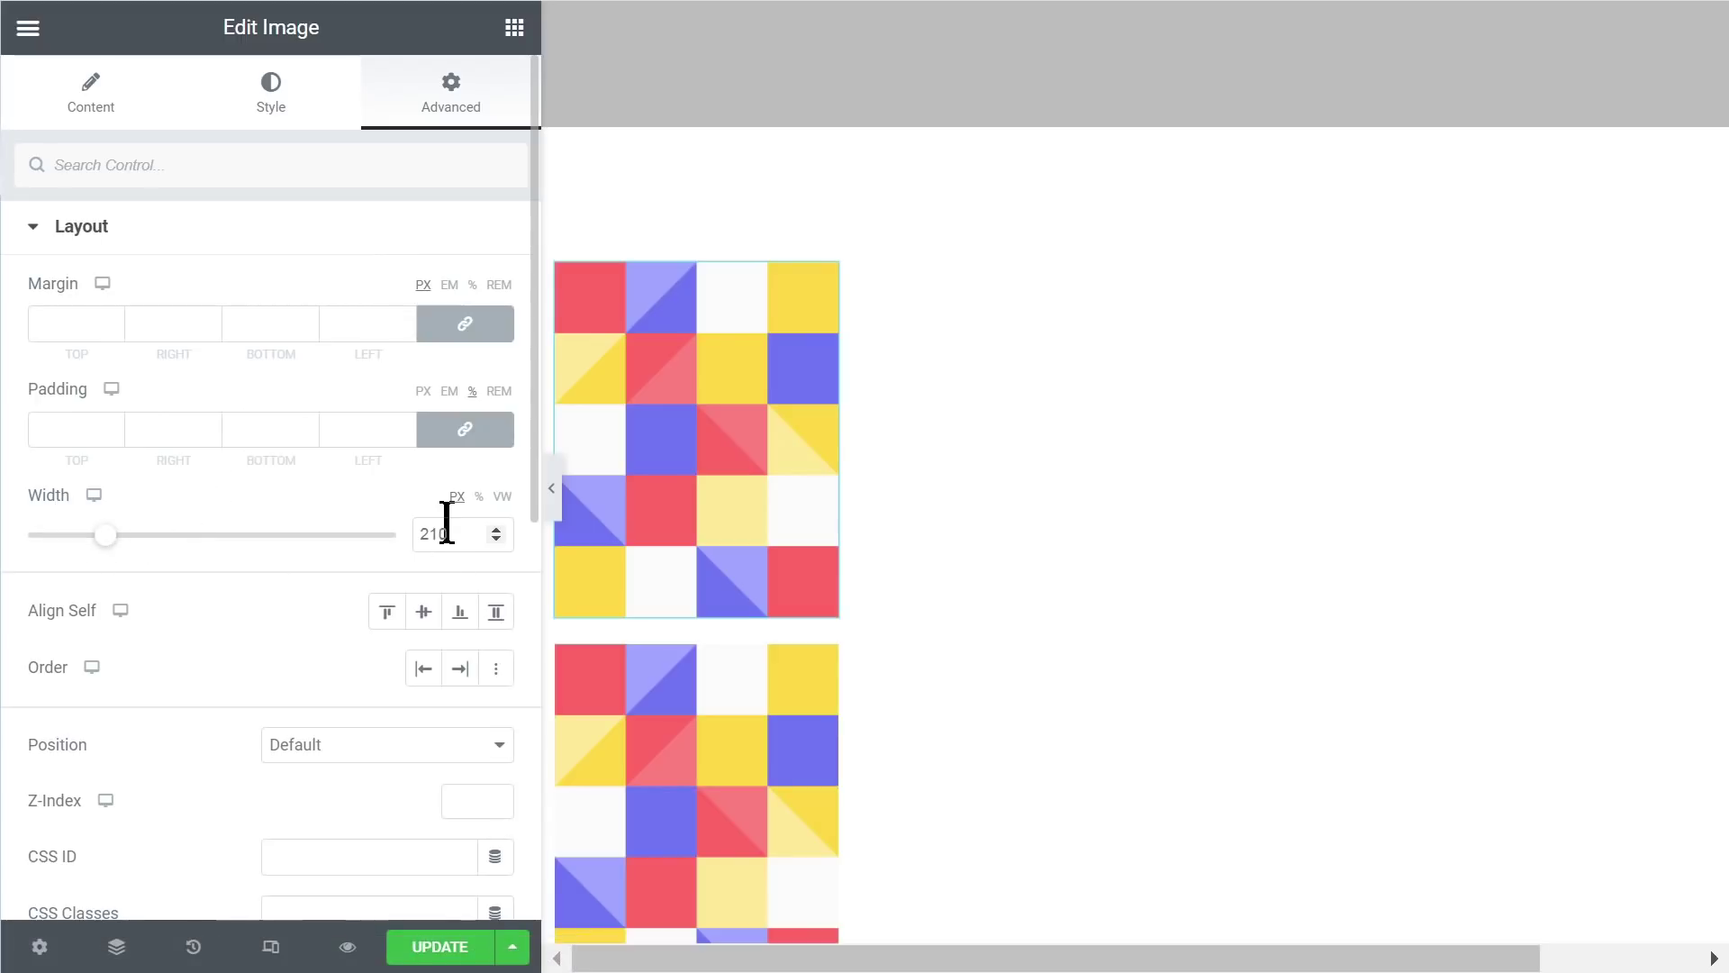
left_click(290, 95)
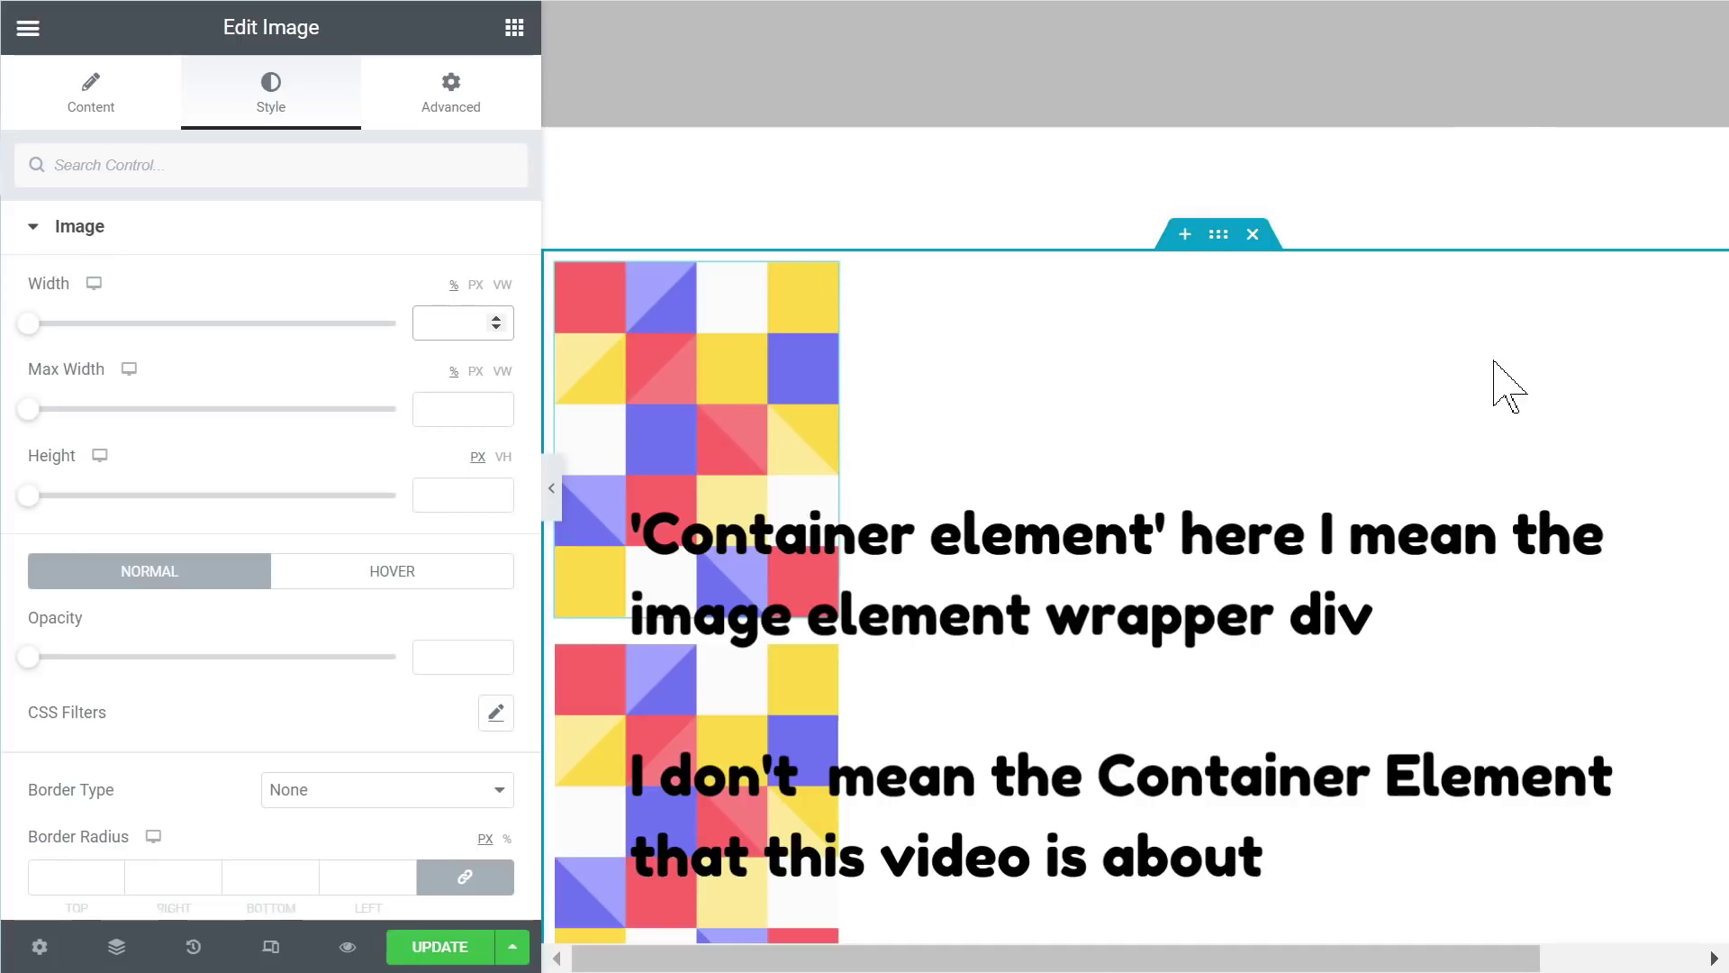
left_click(1231, 245)
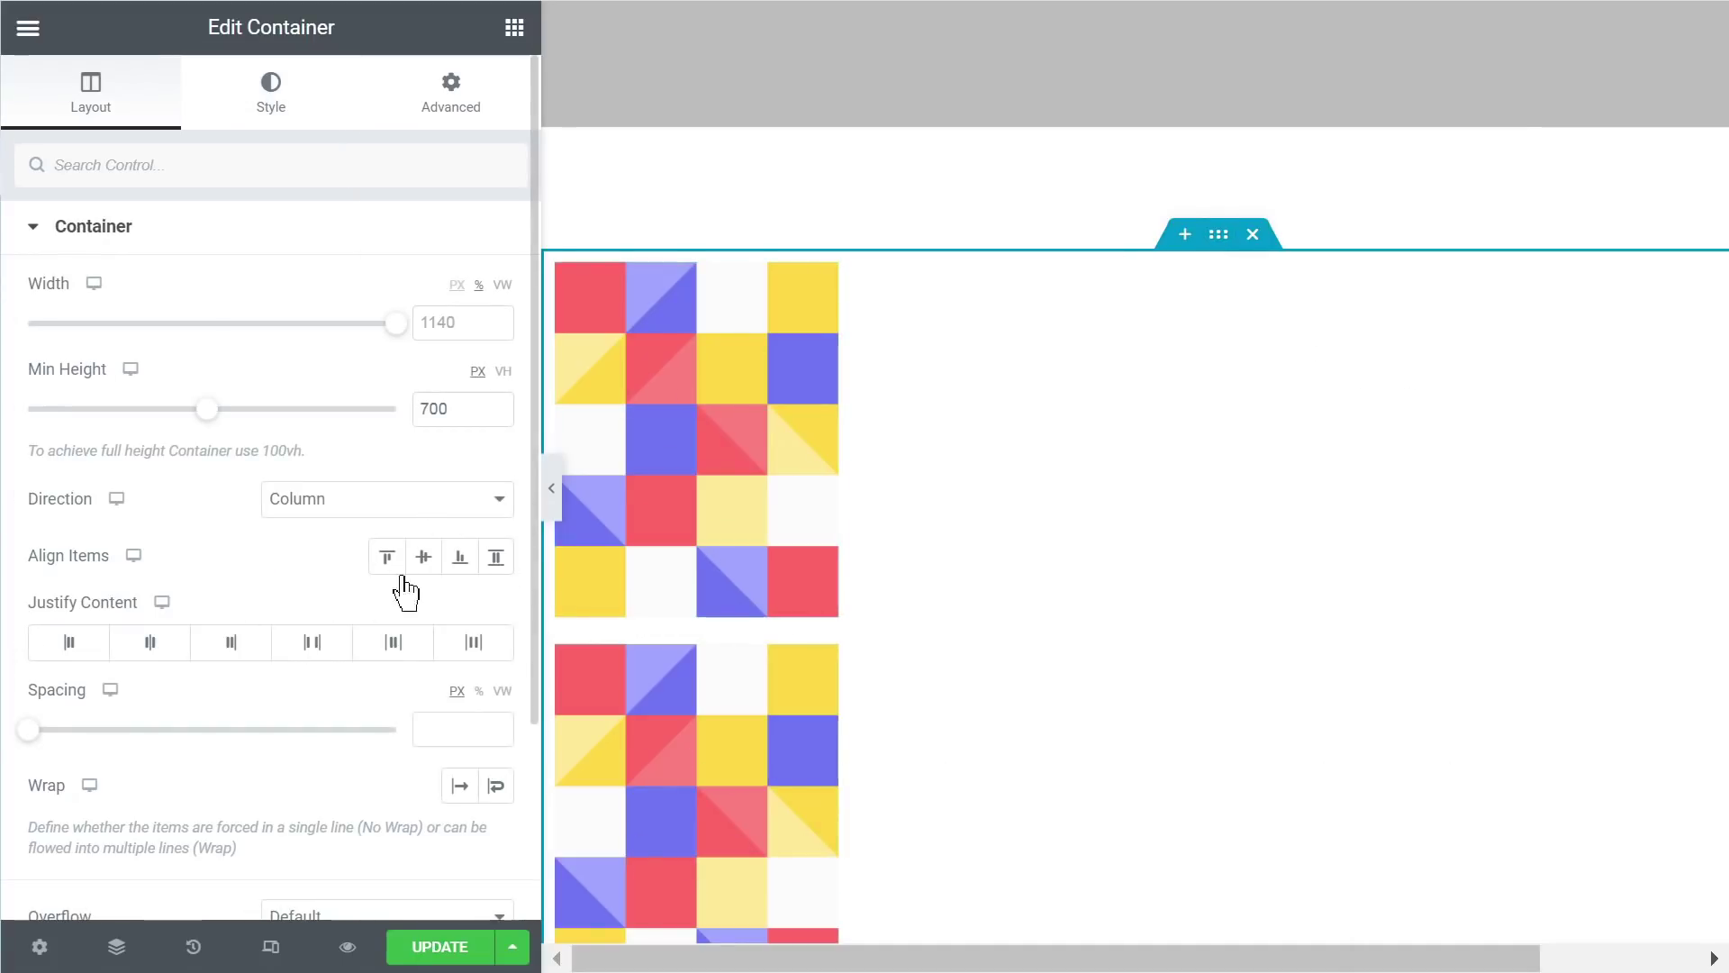
left_click(664, 427)
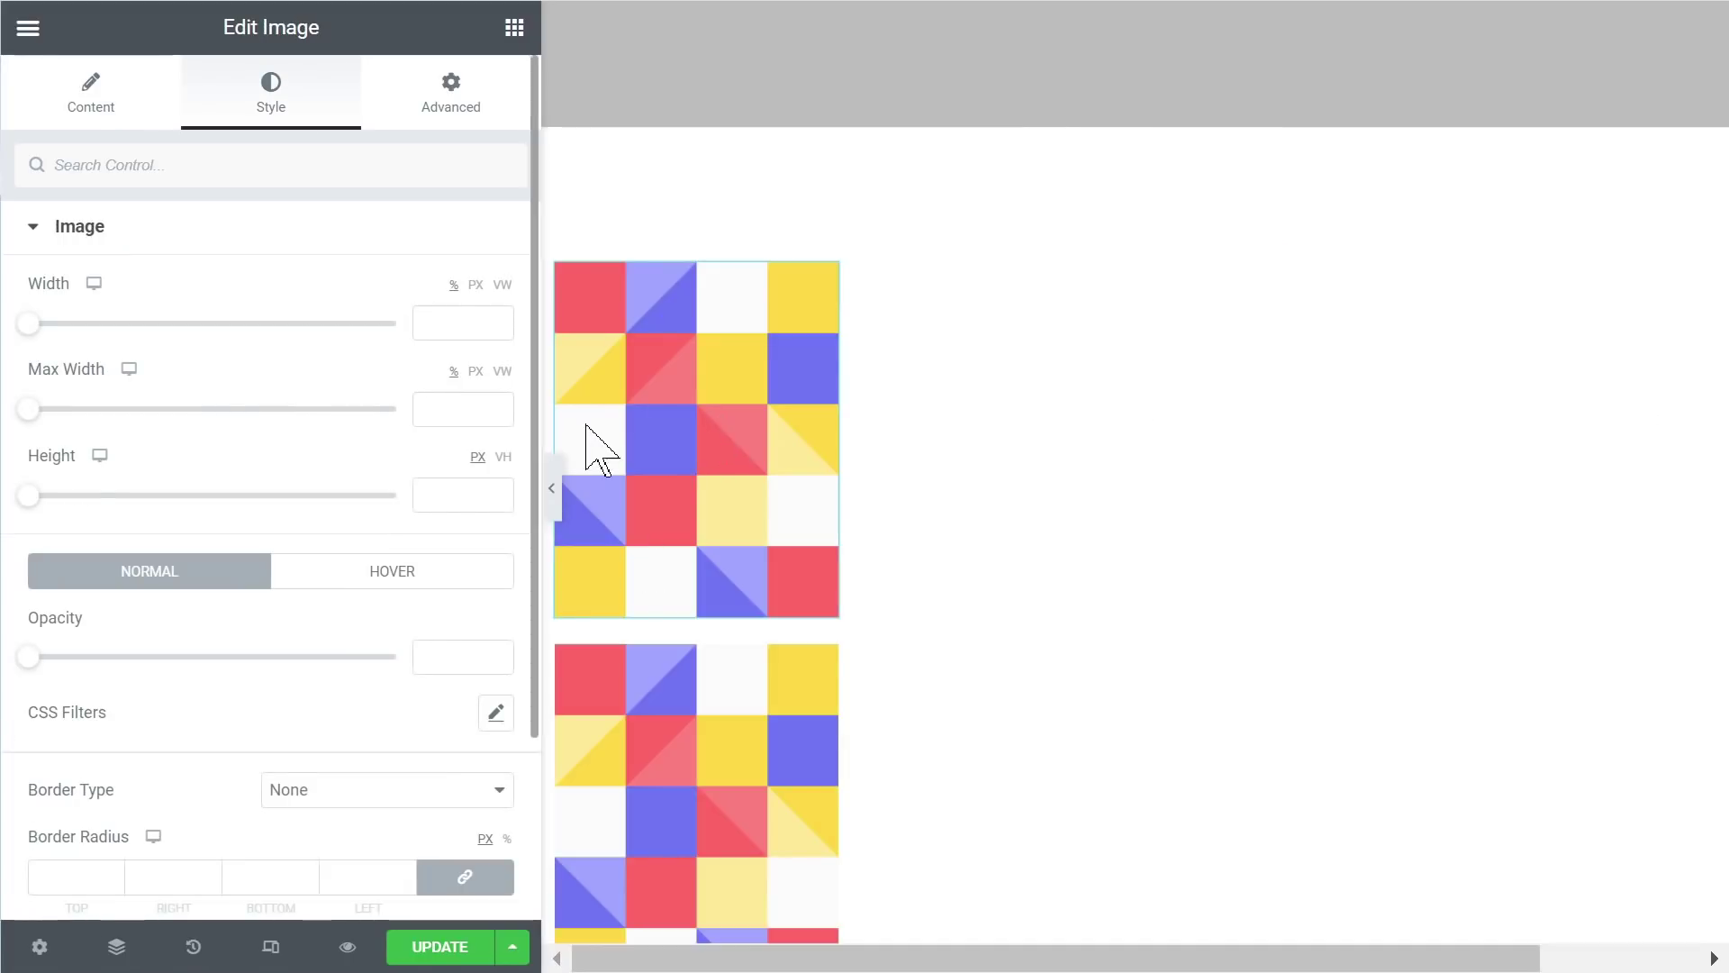
left_click(469, 135)
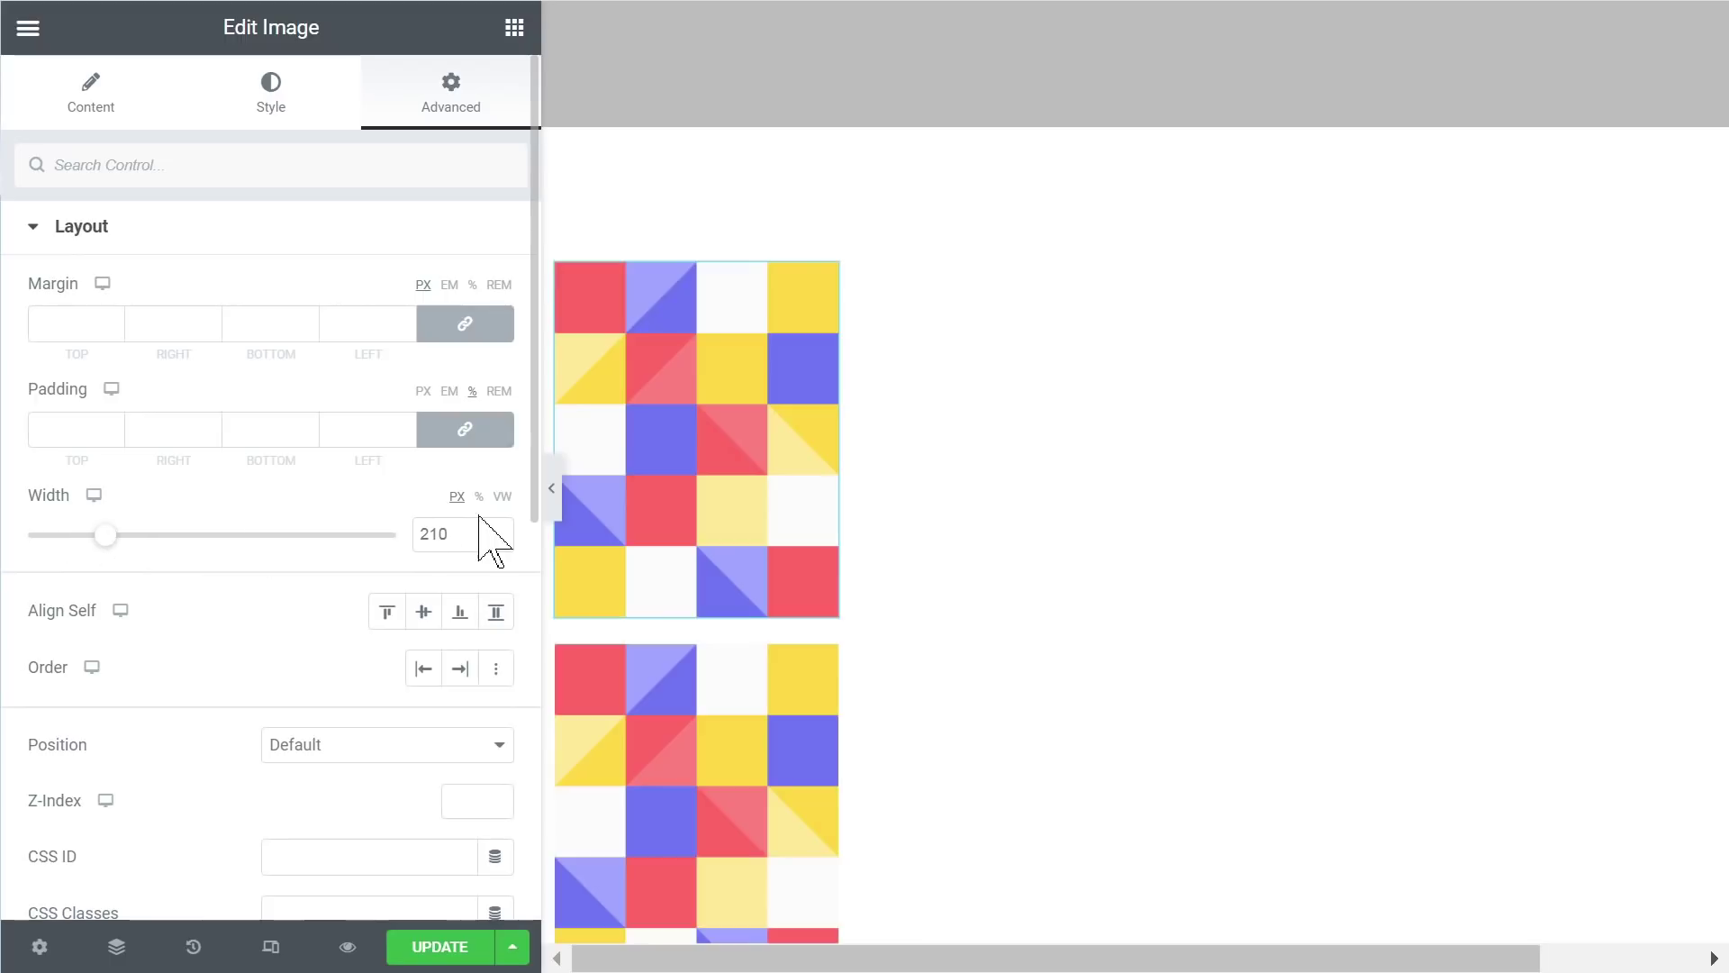
left_click_drag(460, 527, 386, 539)
left_click(755, 374)
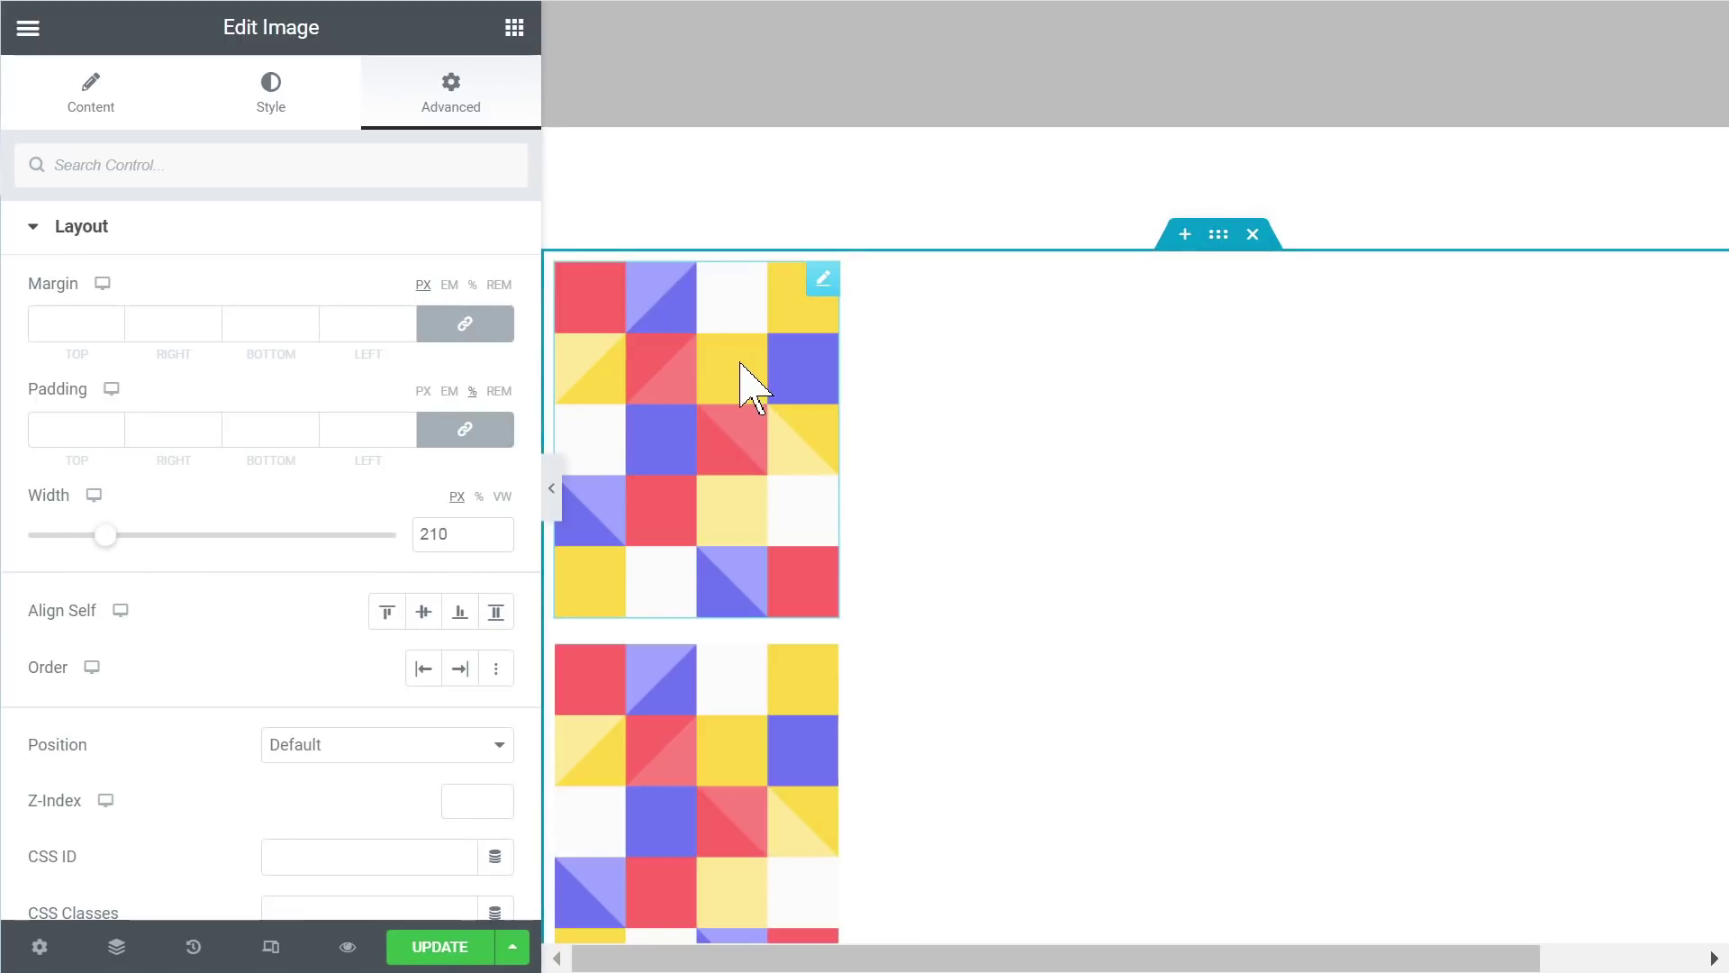
left_click(273, 103)
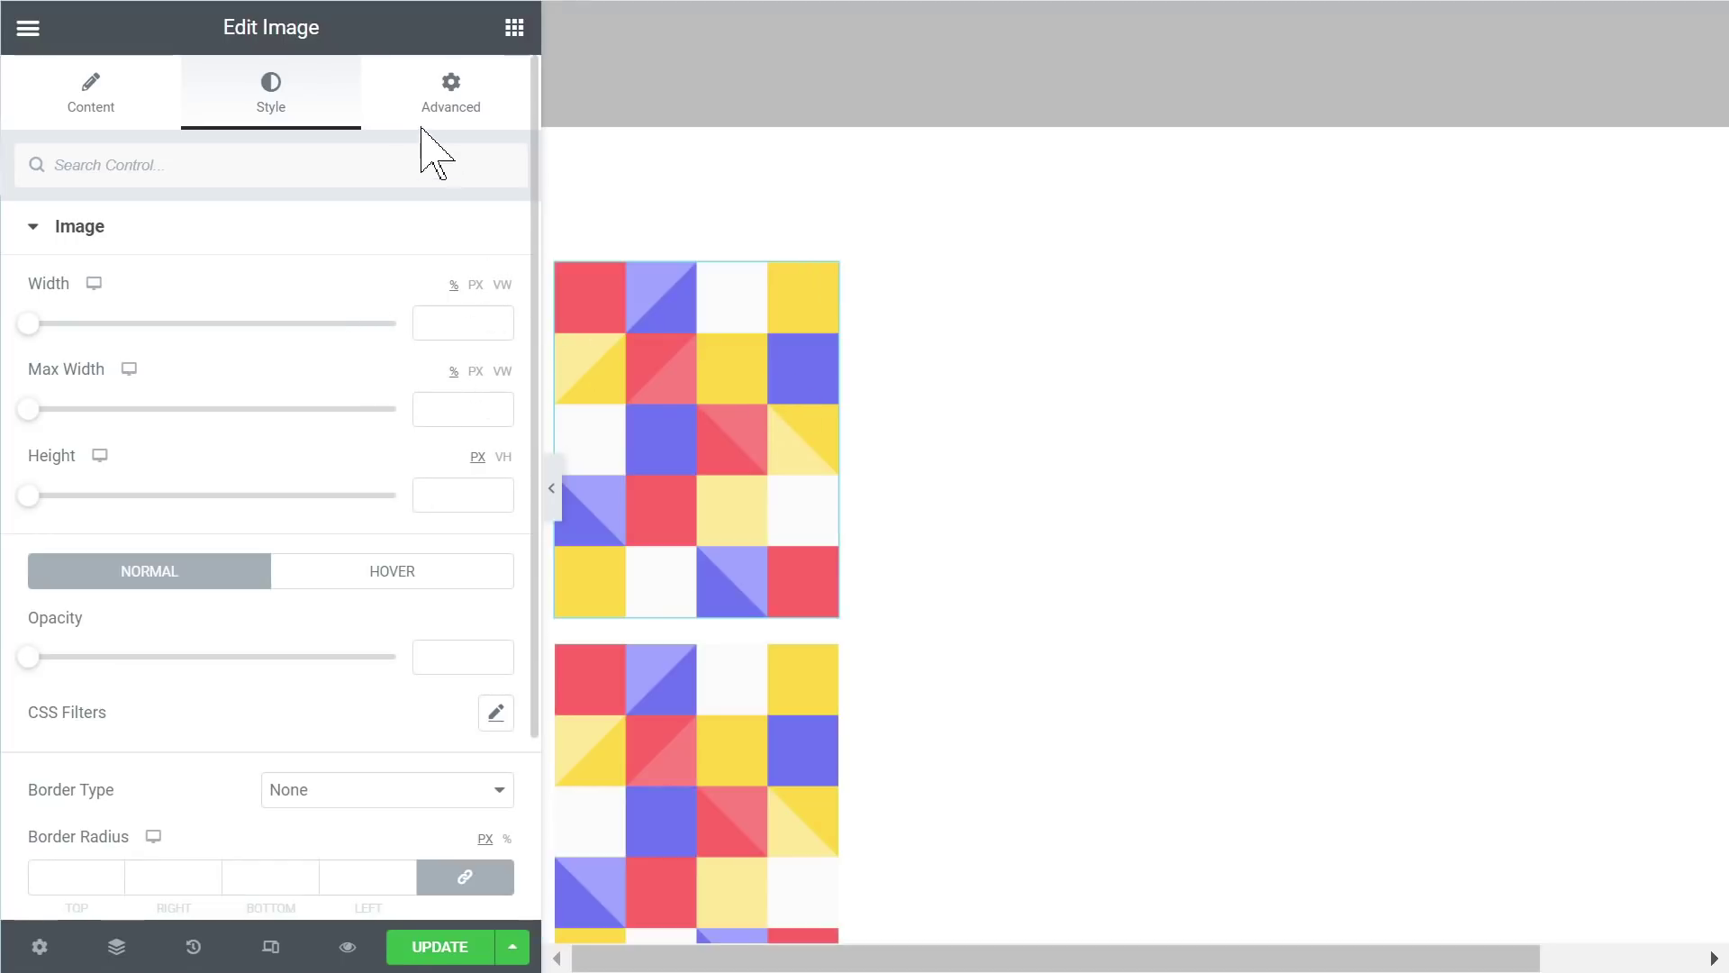
left_click(450, 112)
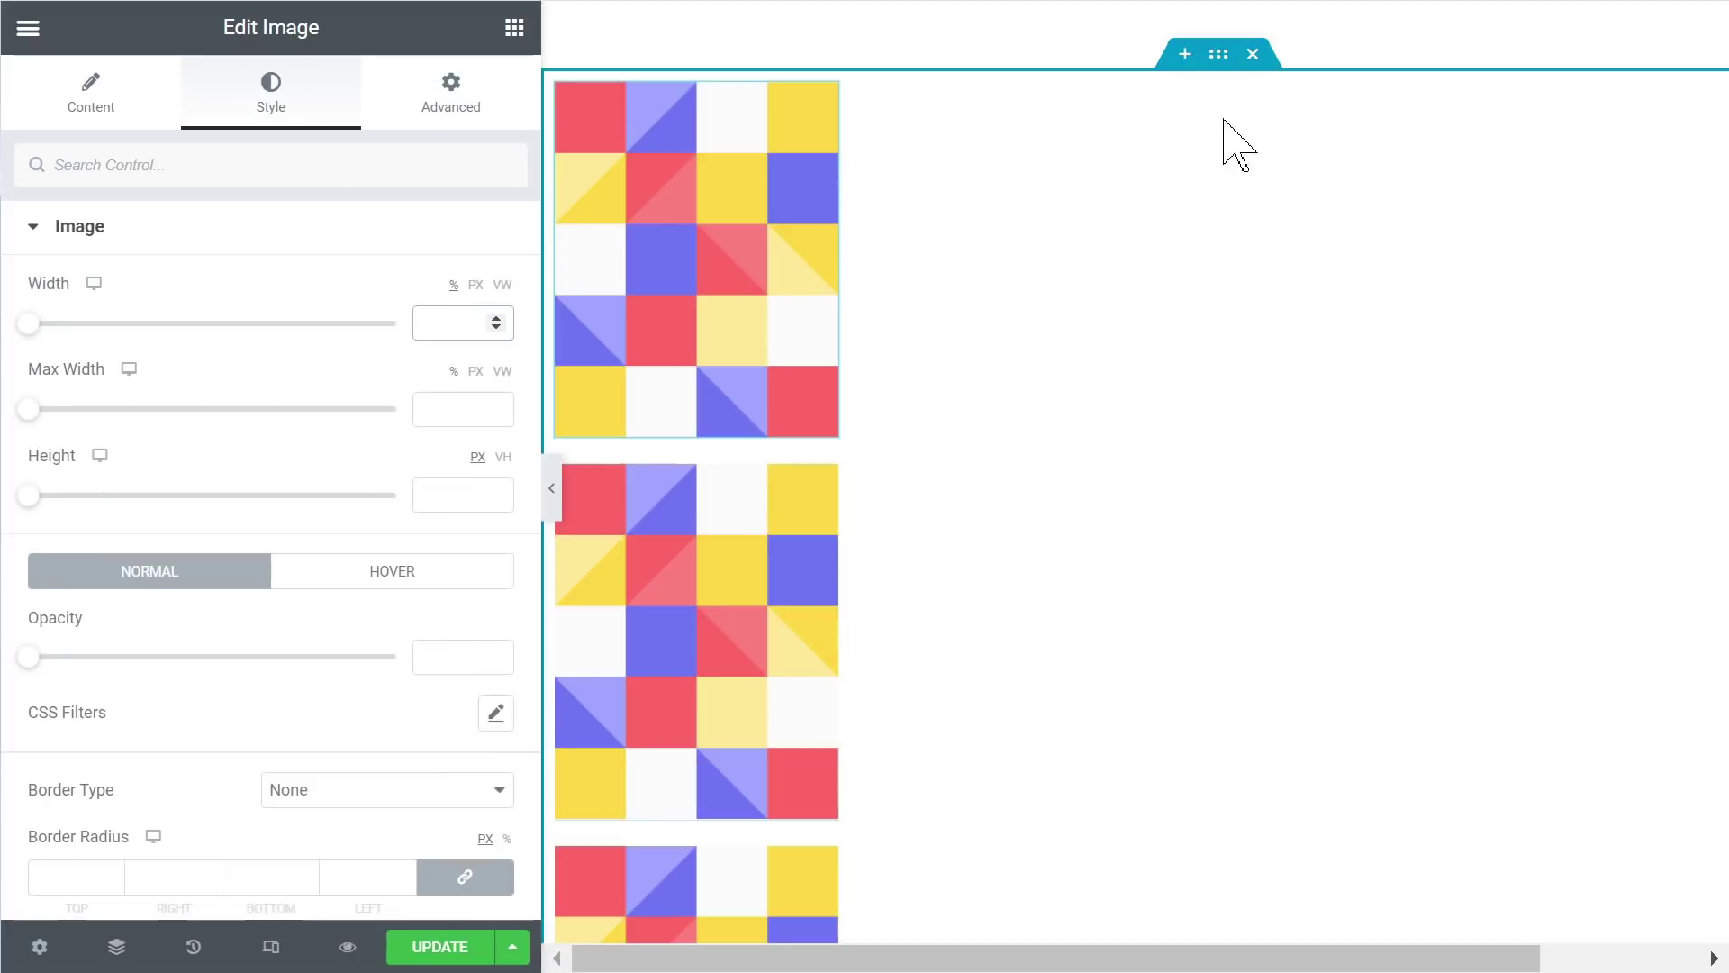
Step: Set the direction of the container holding the pattern images to Row
left_click(1218, 55)
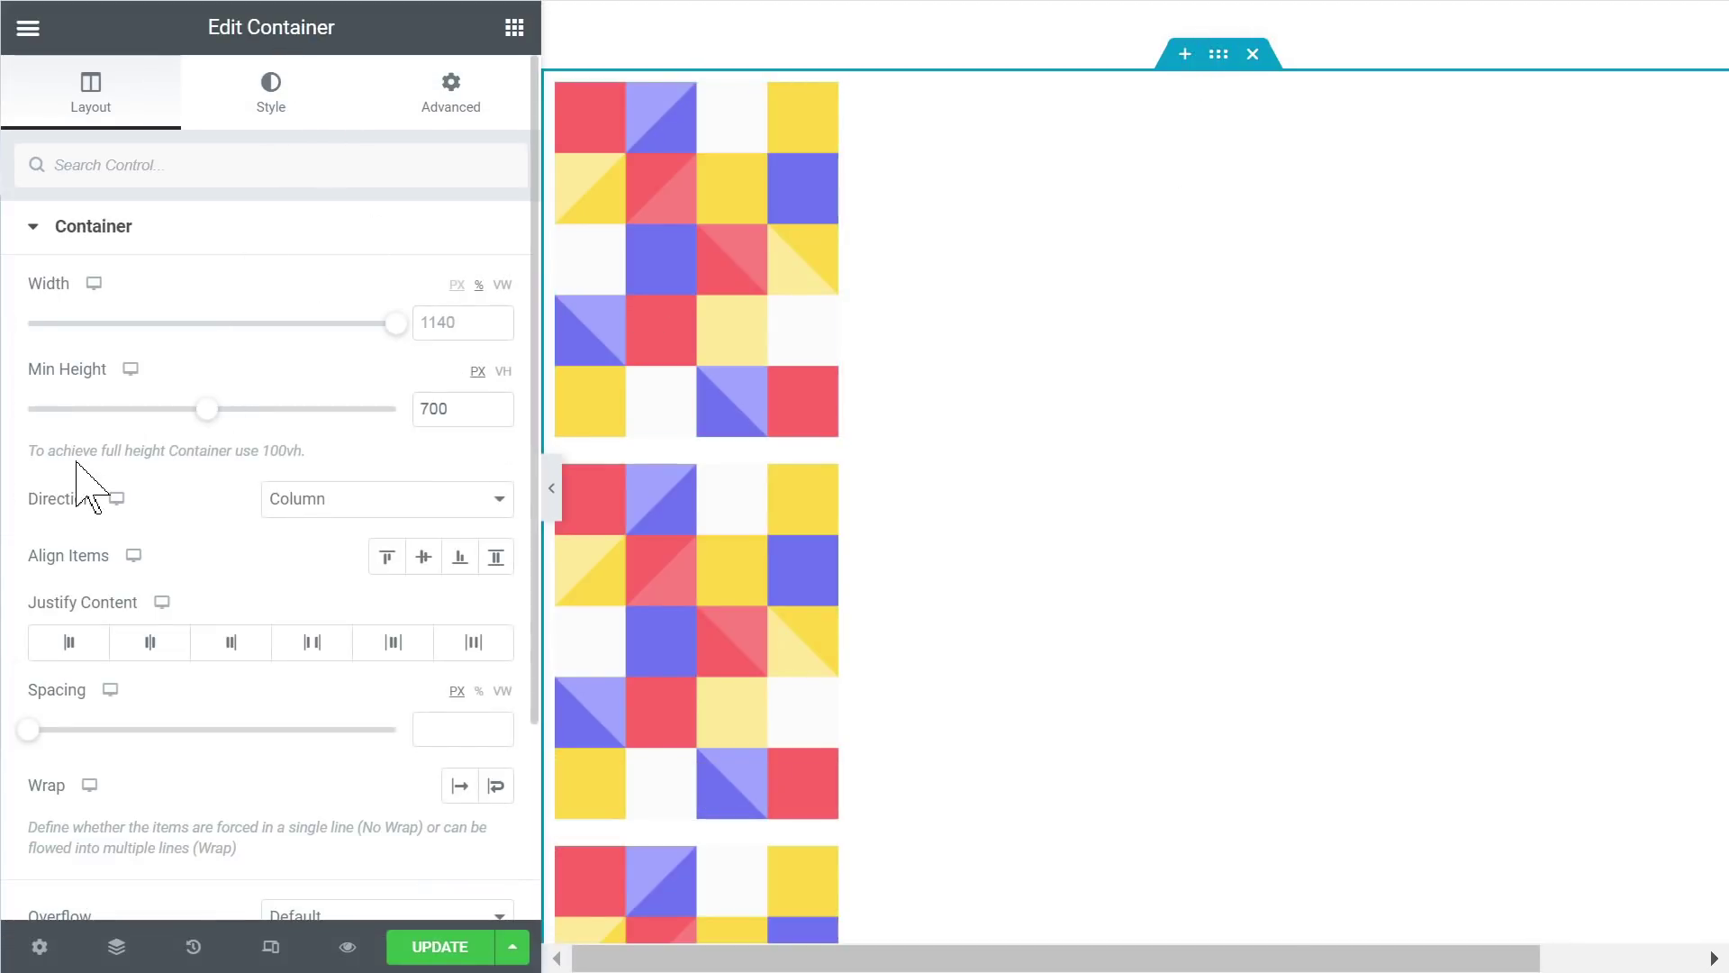
left_click(309, 515)
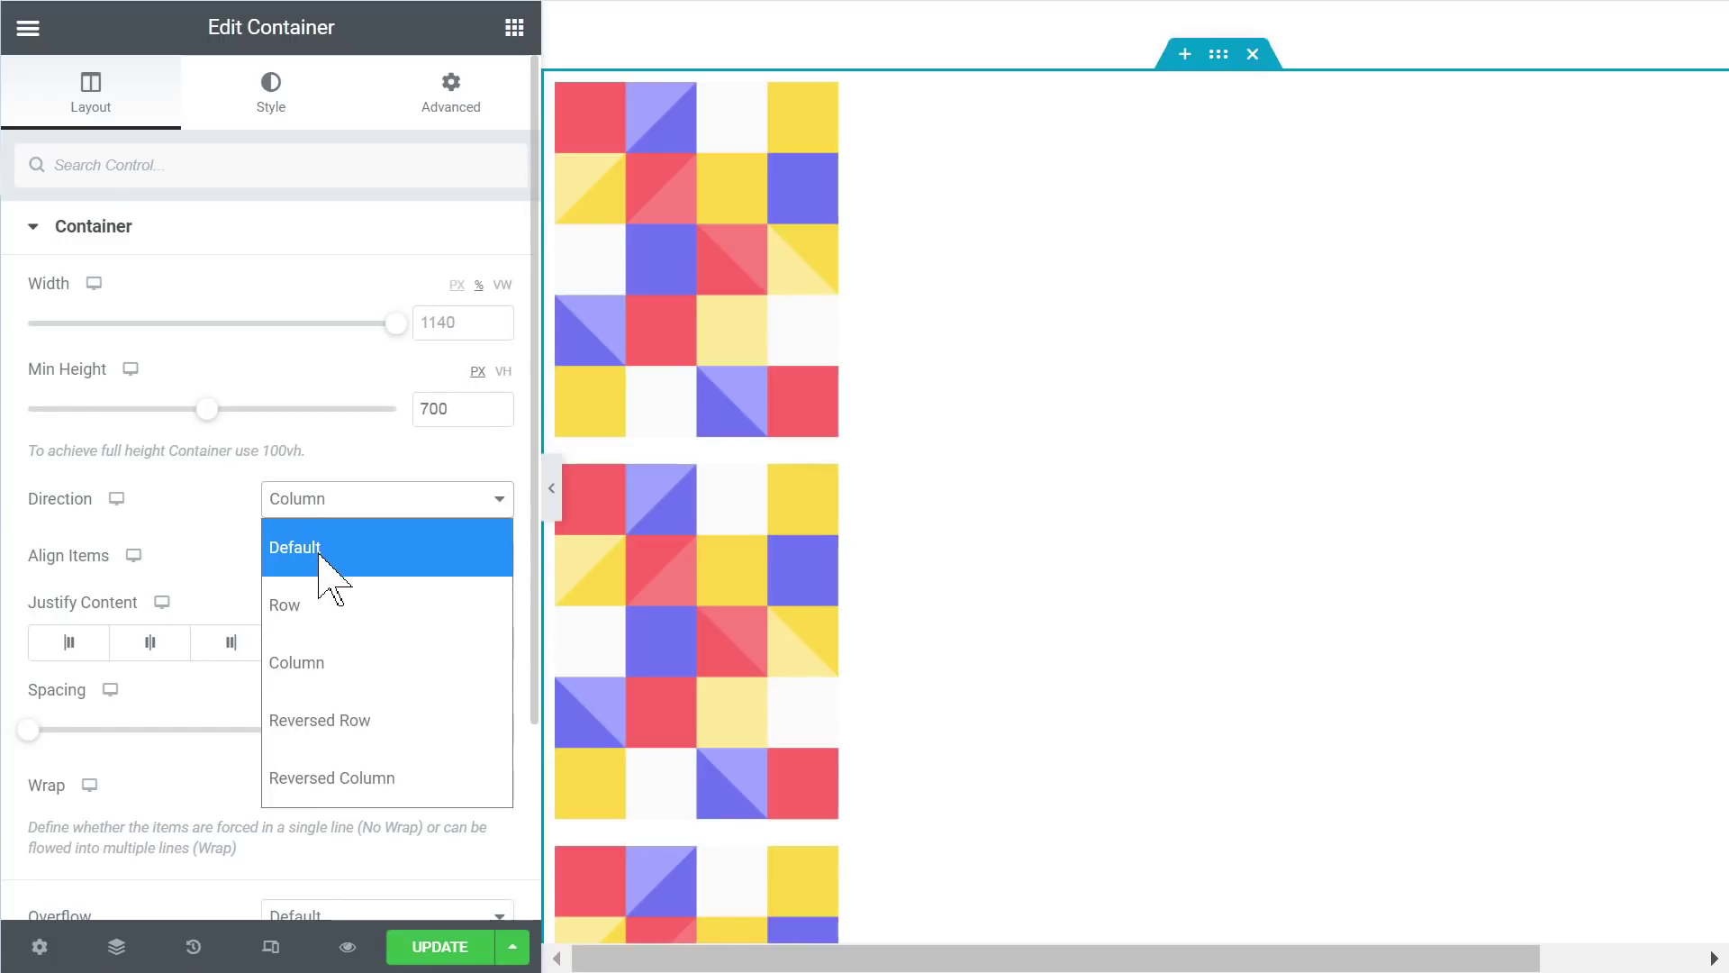
left_click(329, 601)
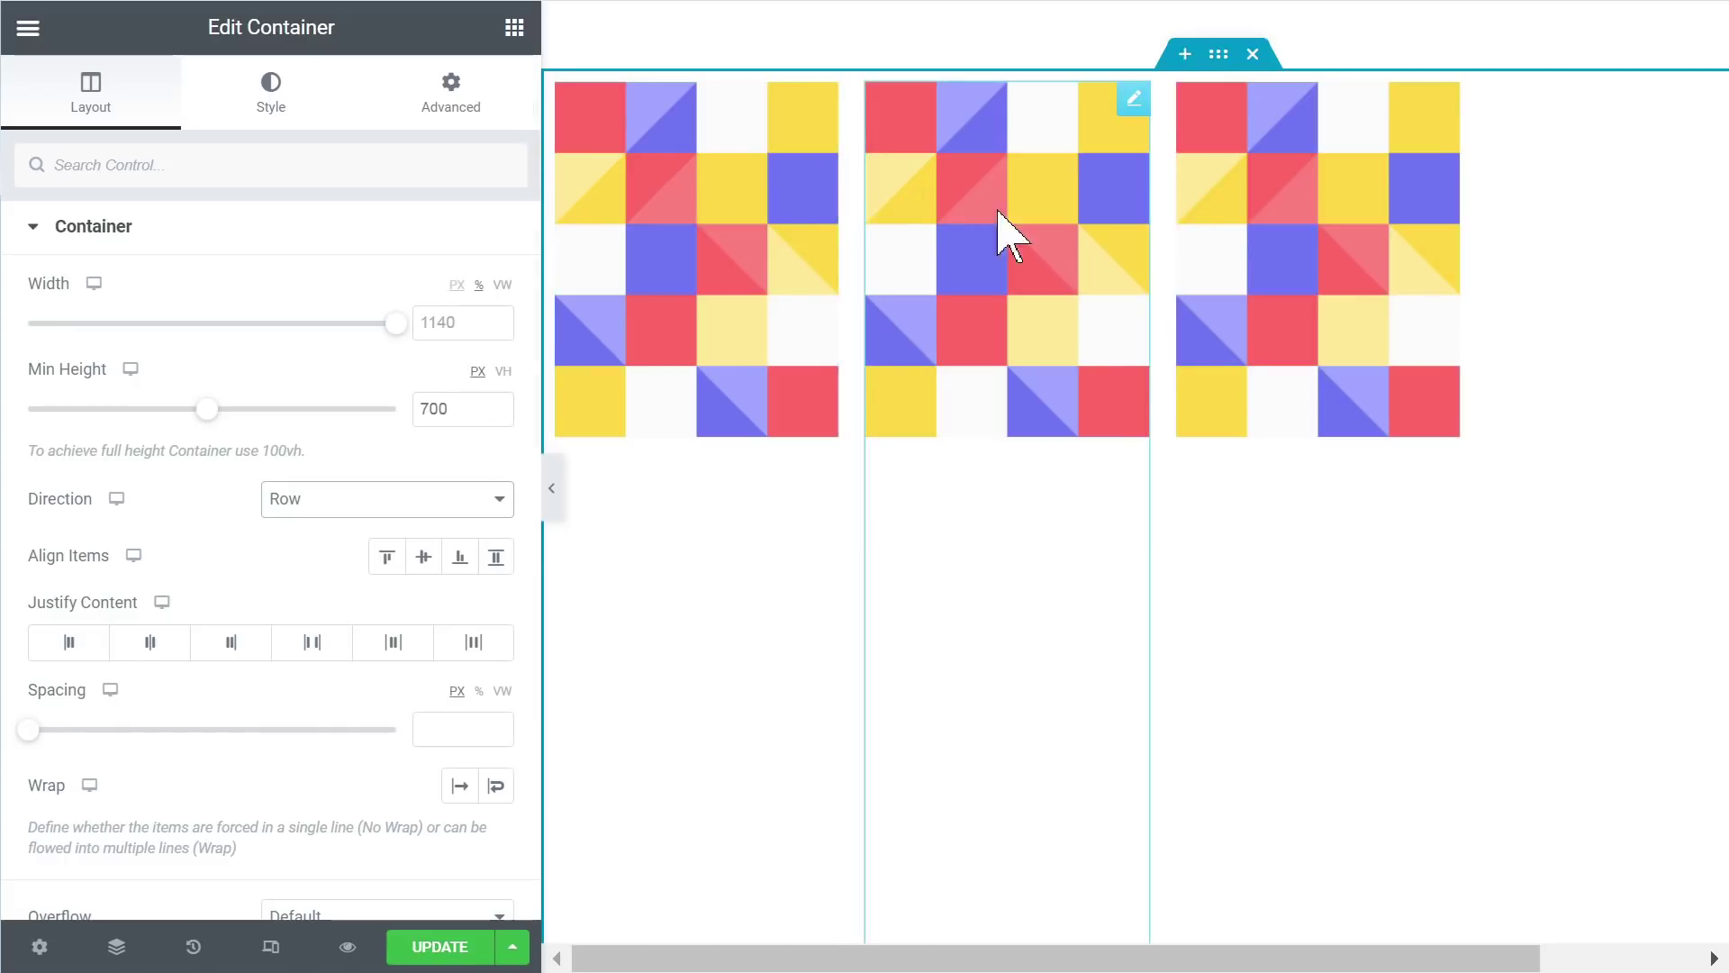
Step: Examine the first image's advanced and content settings, the container's layout options, and how far the image wrapper extends within the container
left_click(698, 236)
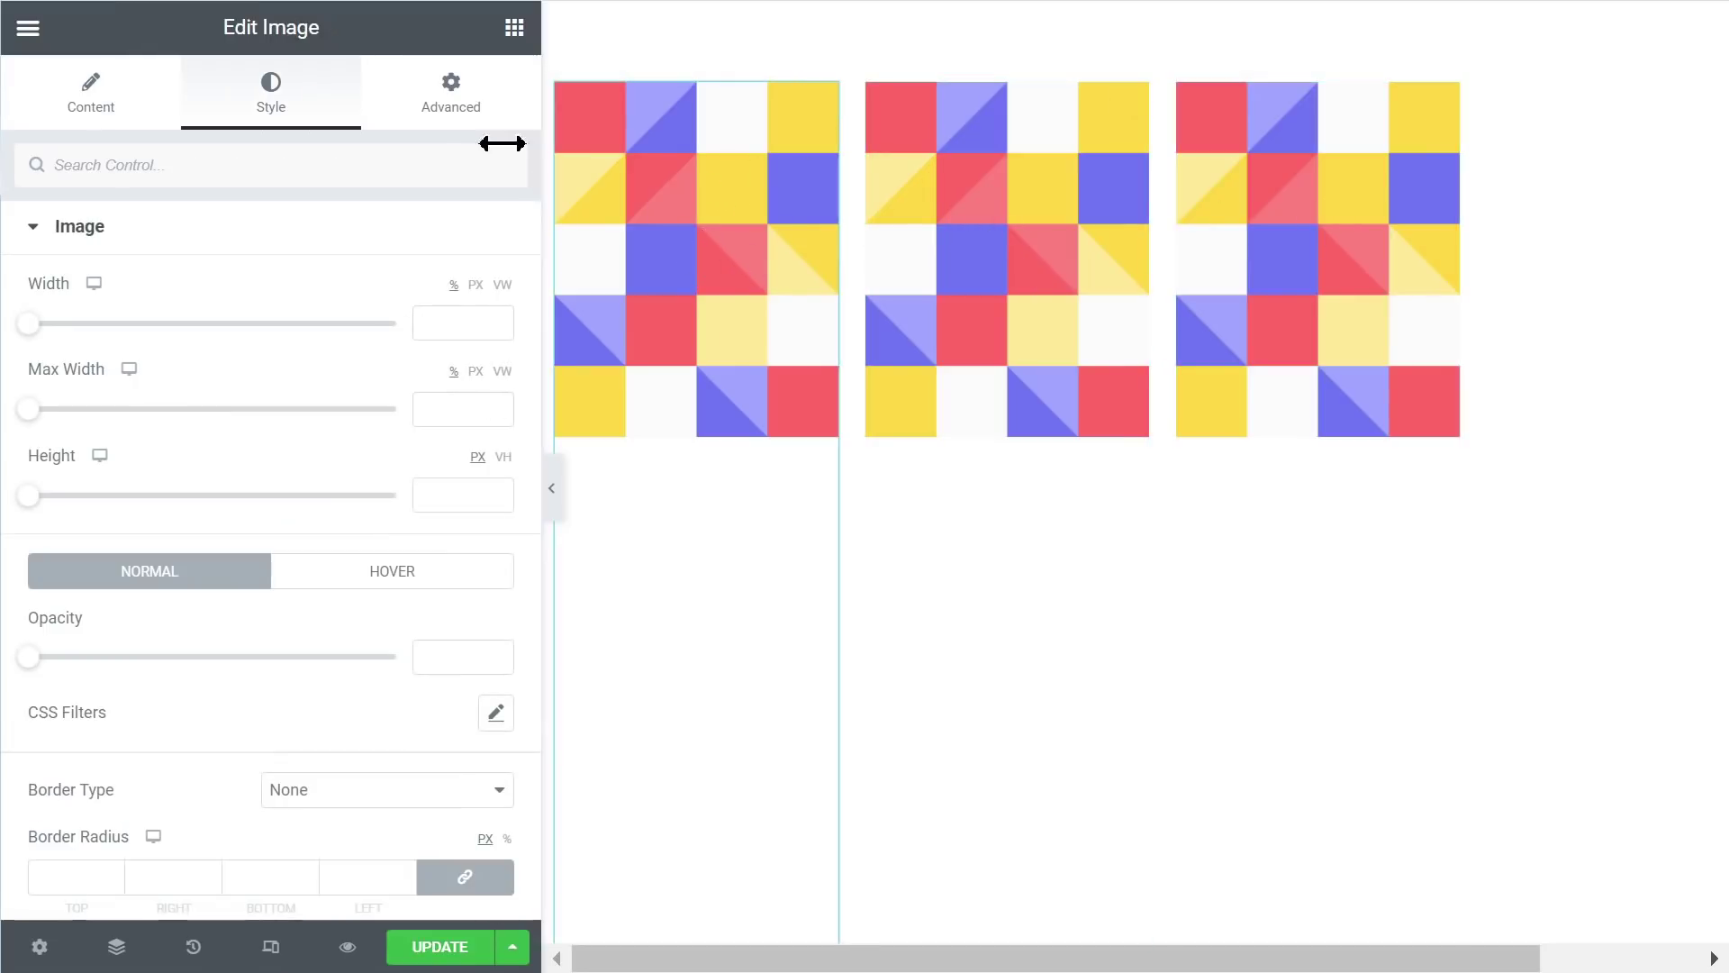
left_click(439, 110)
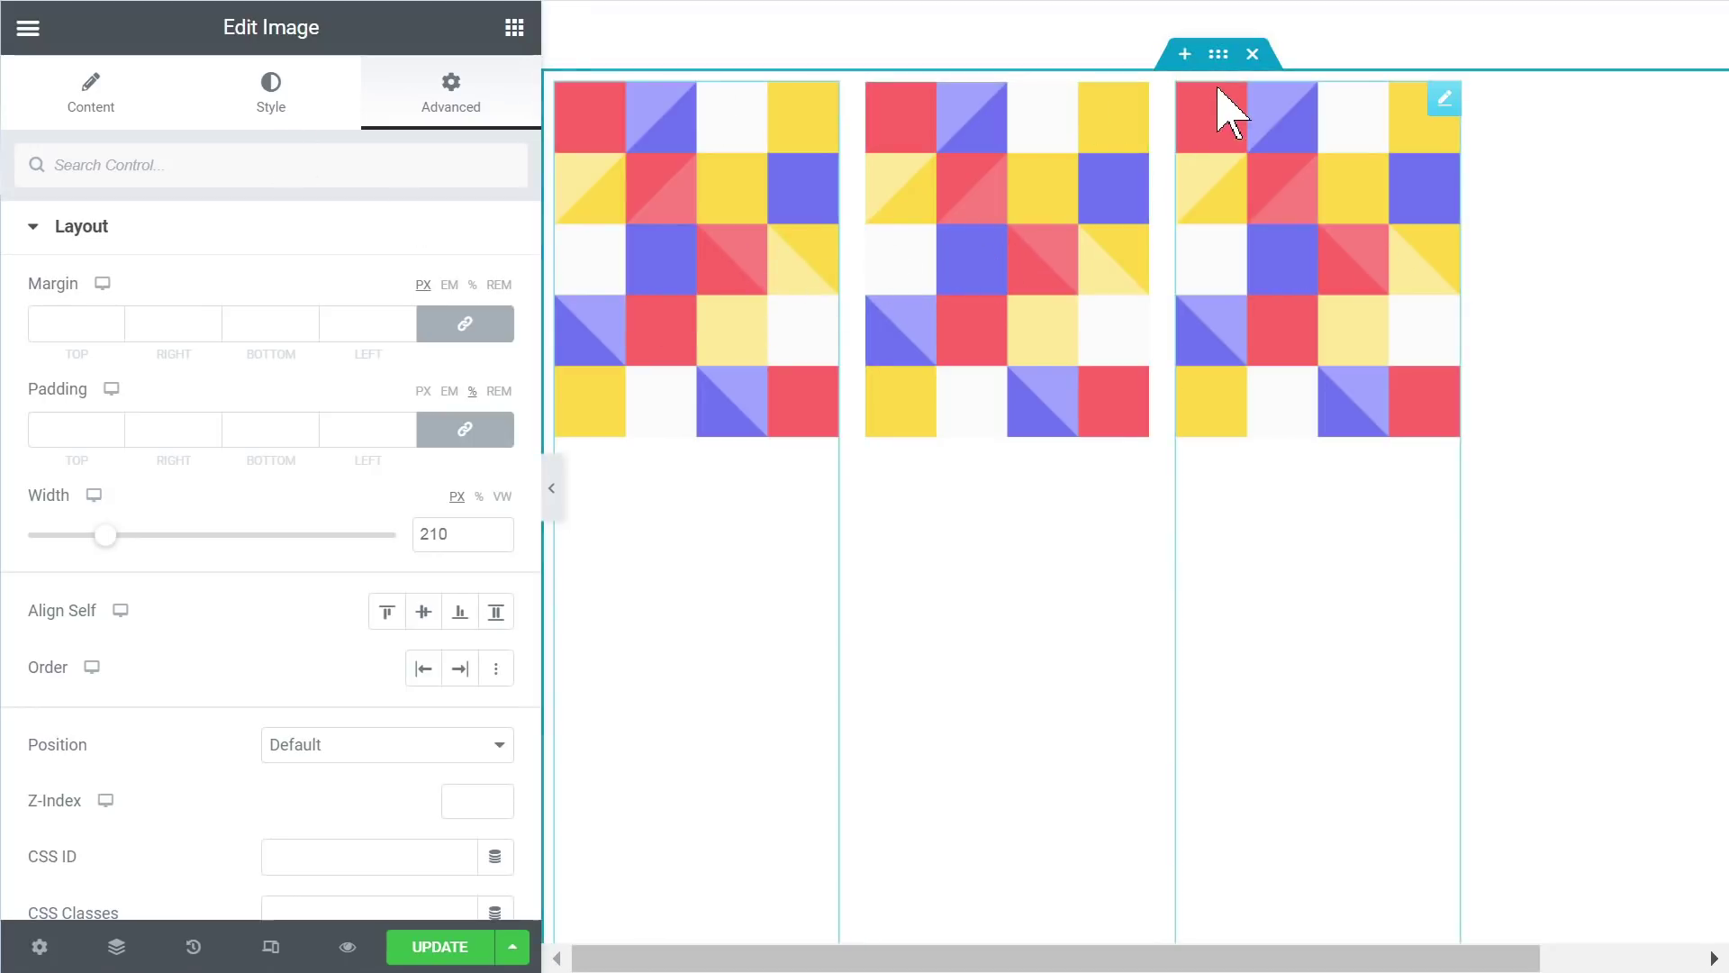
left_click(1217, 56)
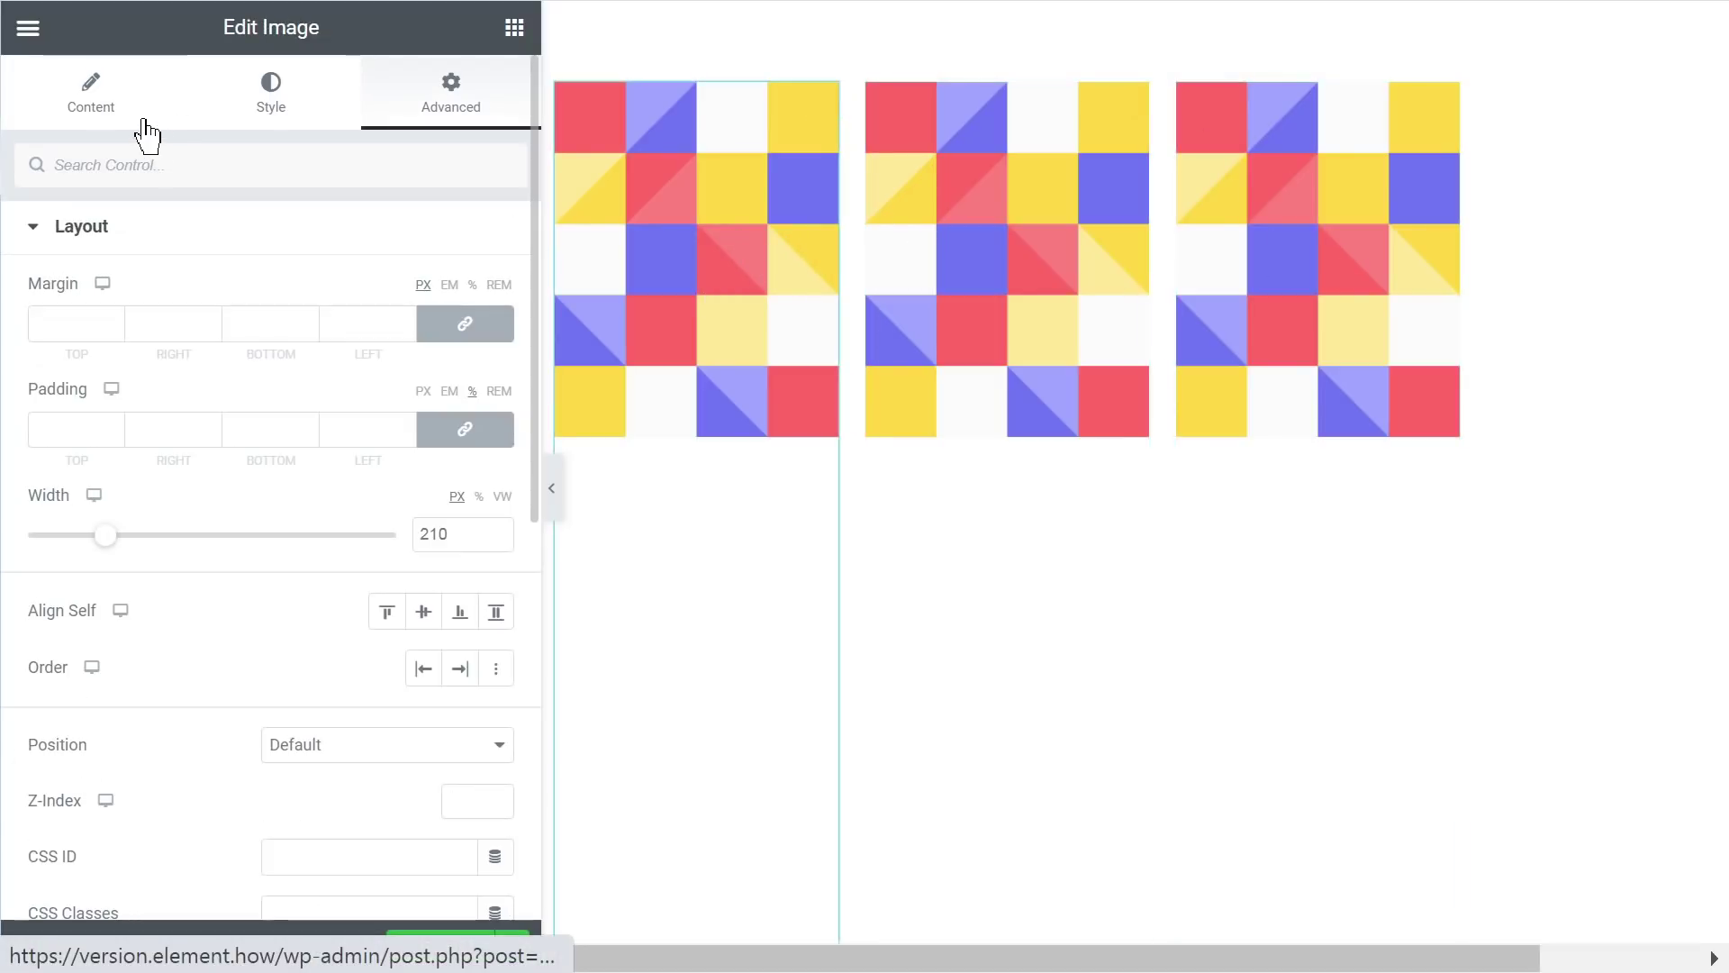
left_click(143, 129)
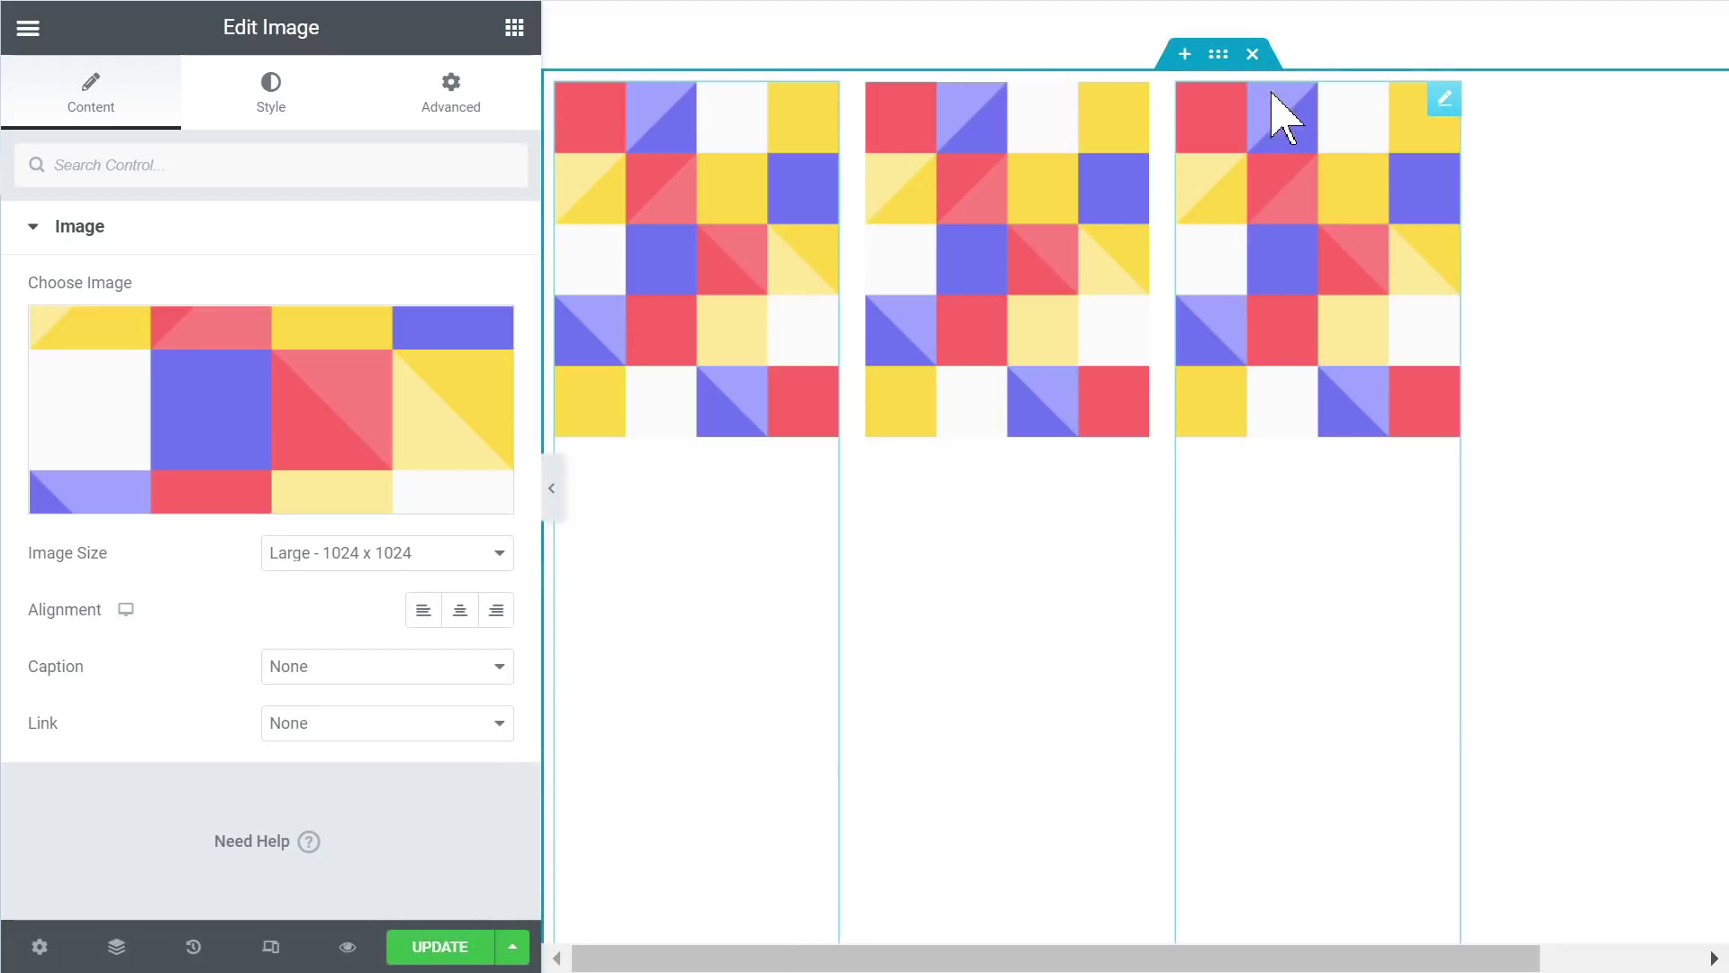
left_click(1221, 61)
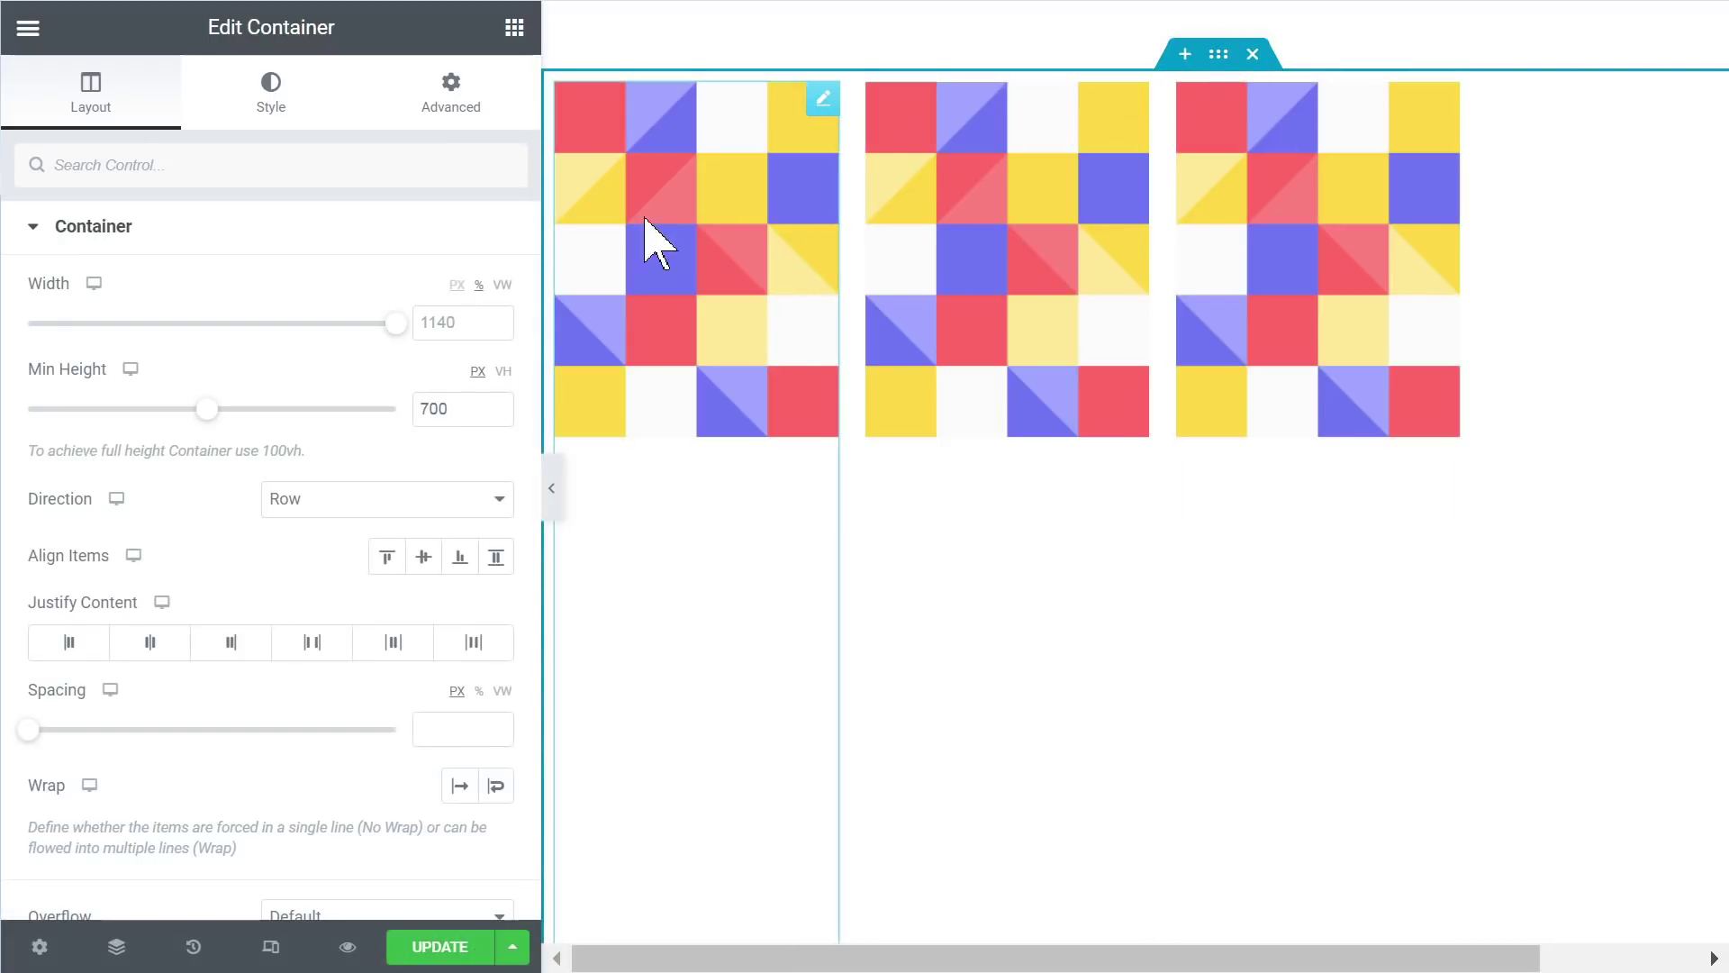
scroll(361, 451, "down", 3)
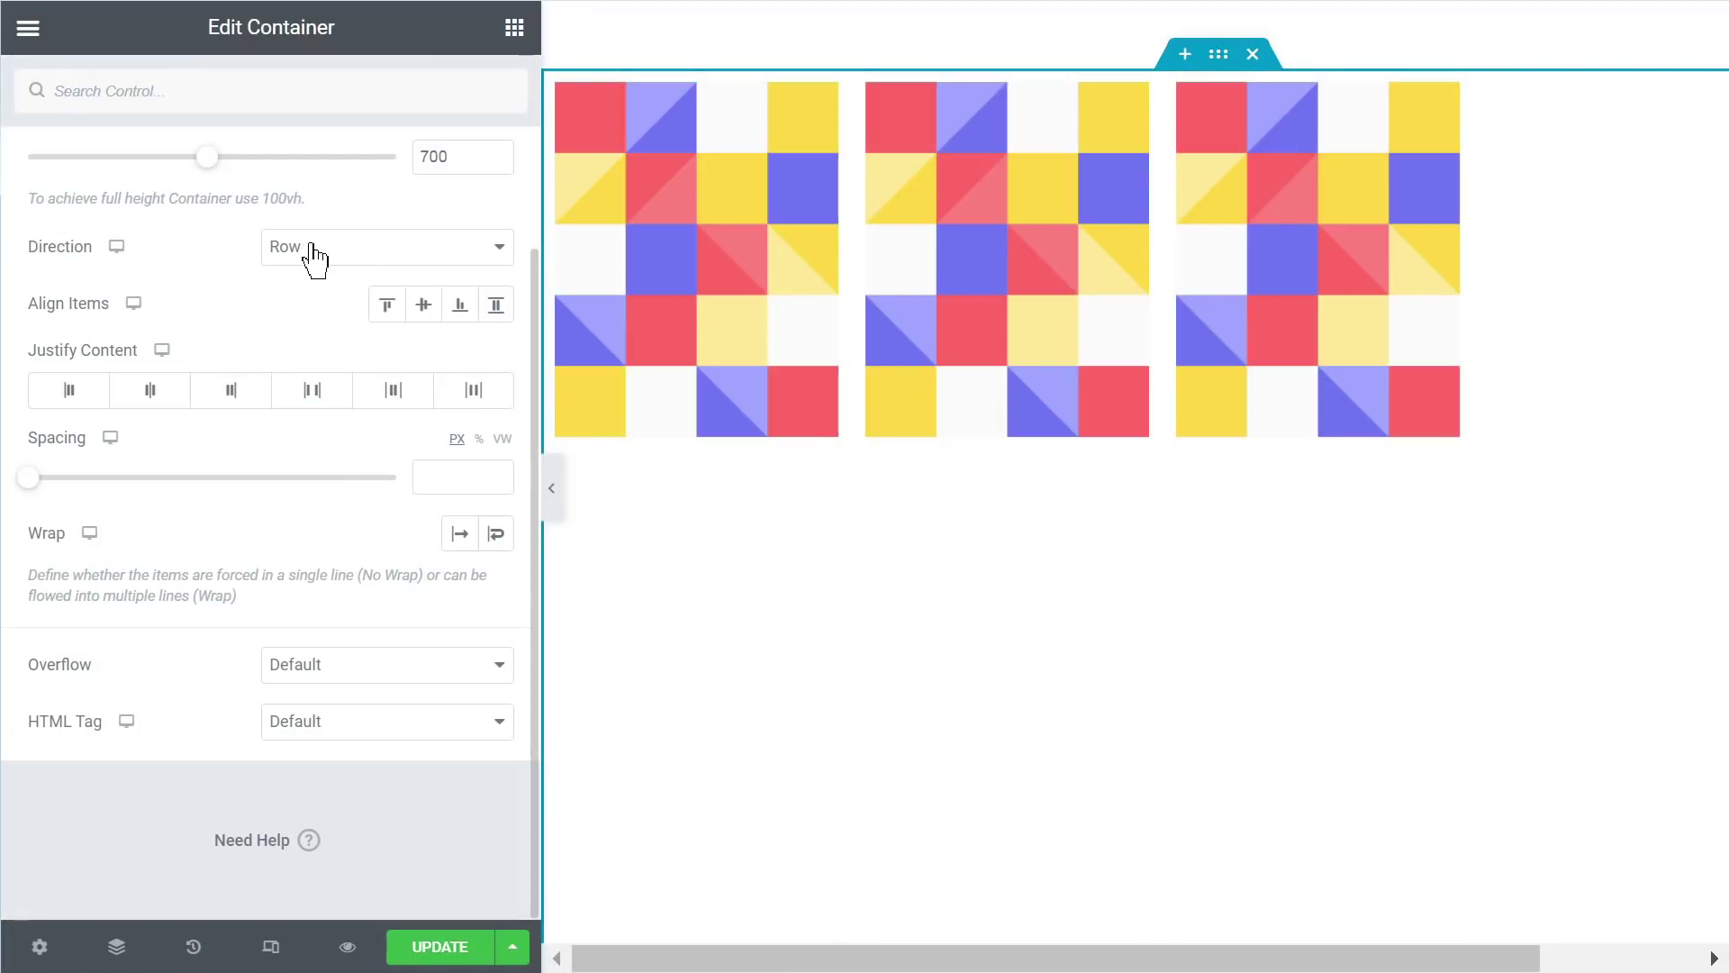
scroll(892, 433, "up", 2)
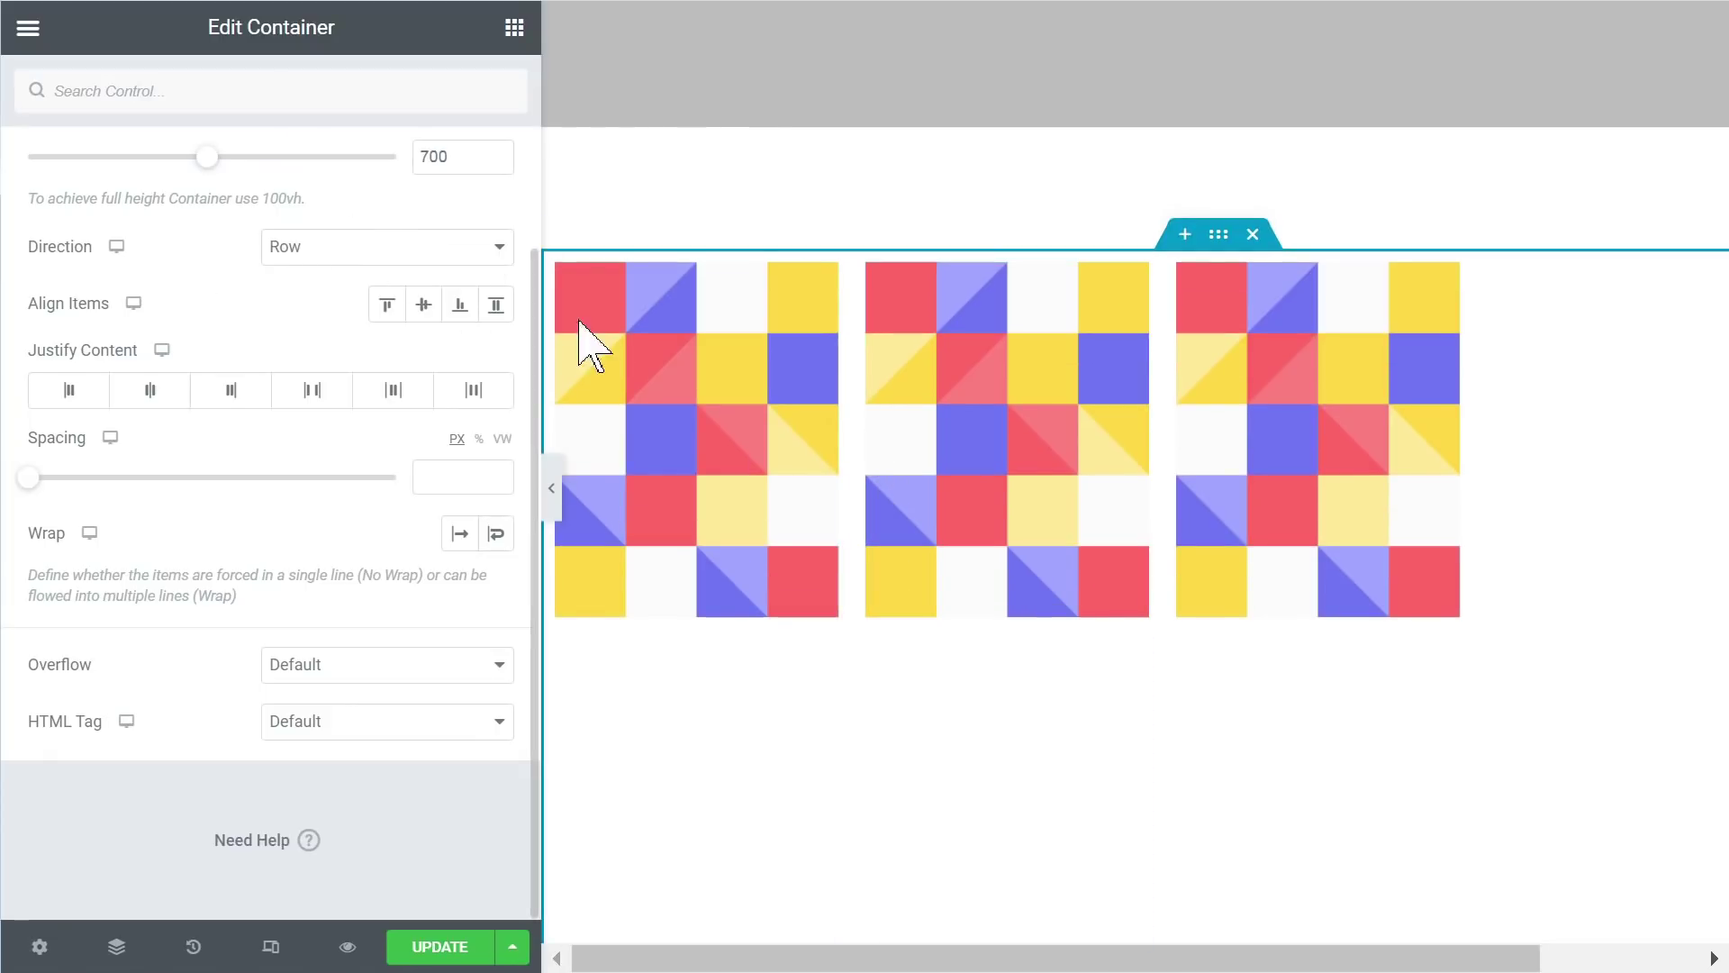
scroll(755, 364, "down", 6)
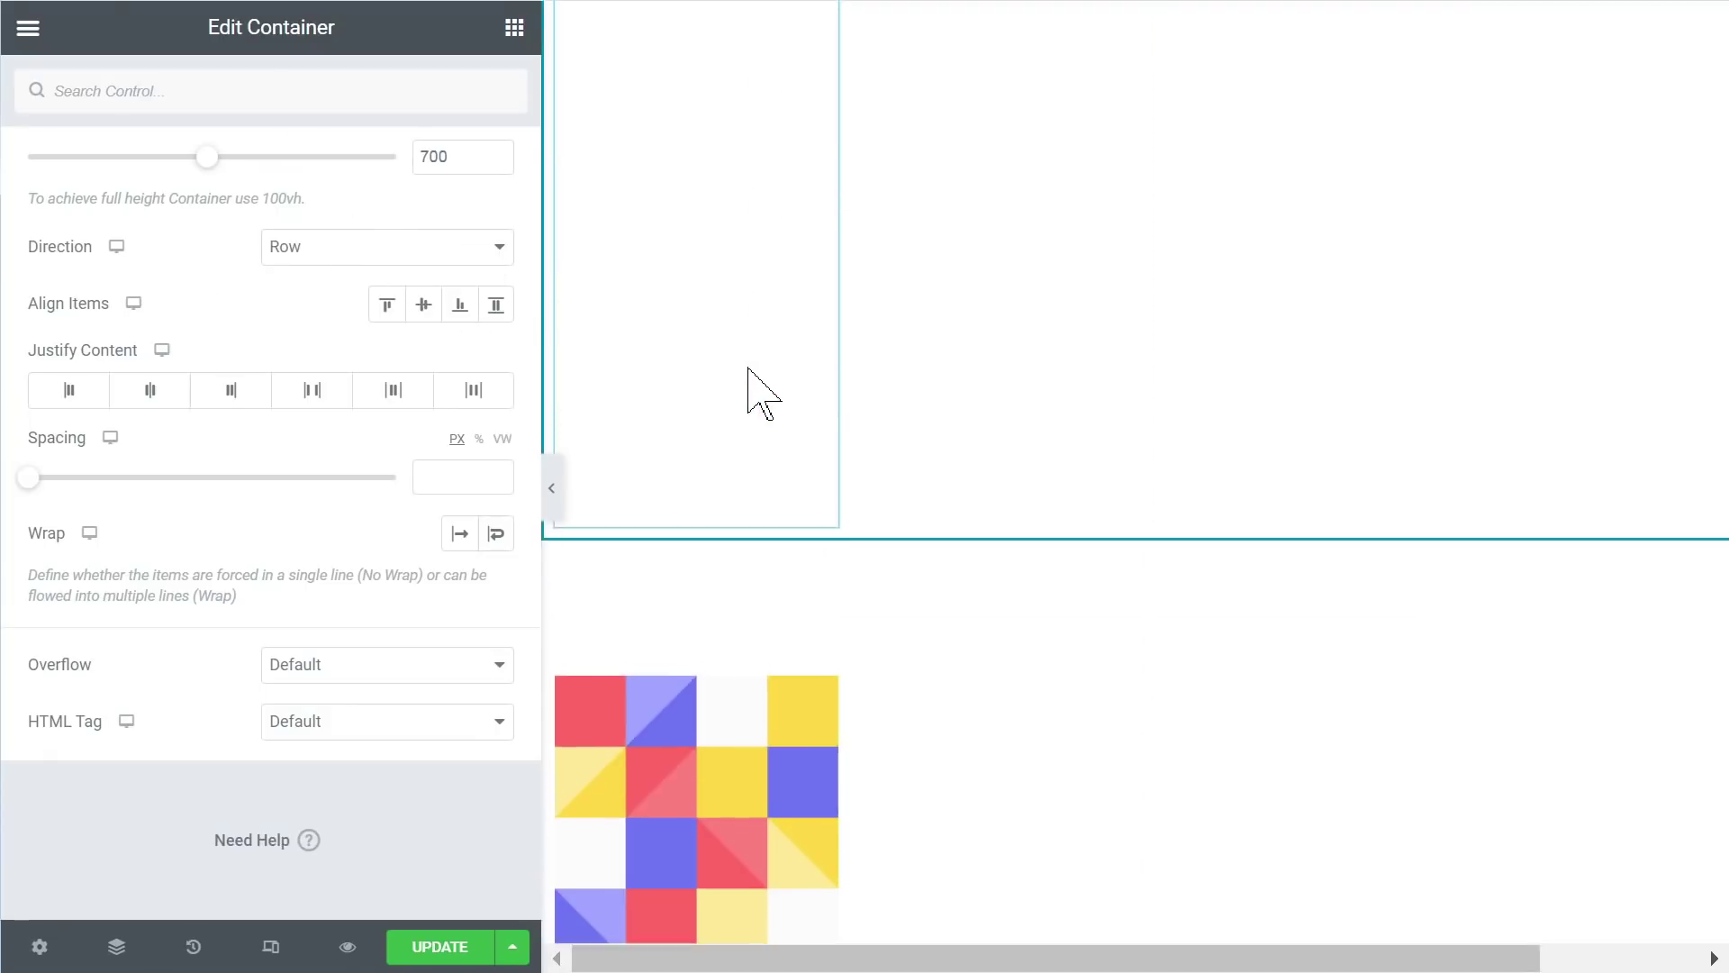
scroll(753, 385, "up", 6)
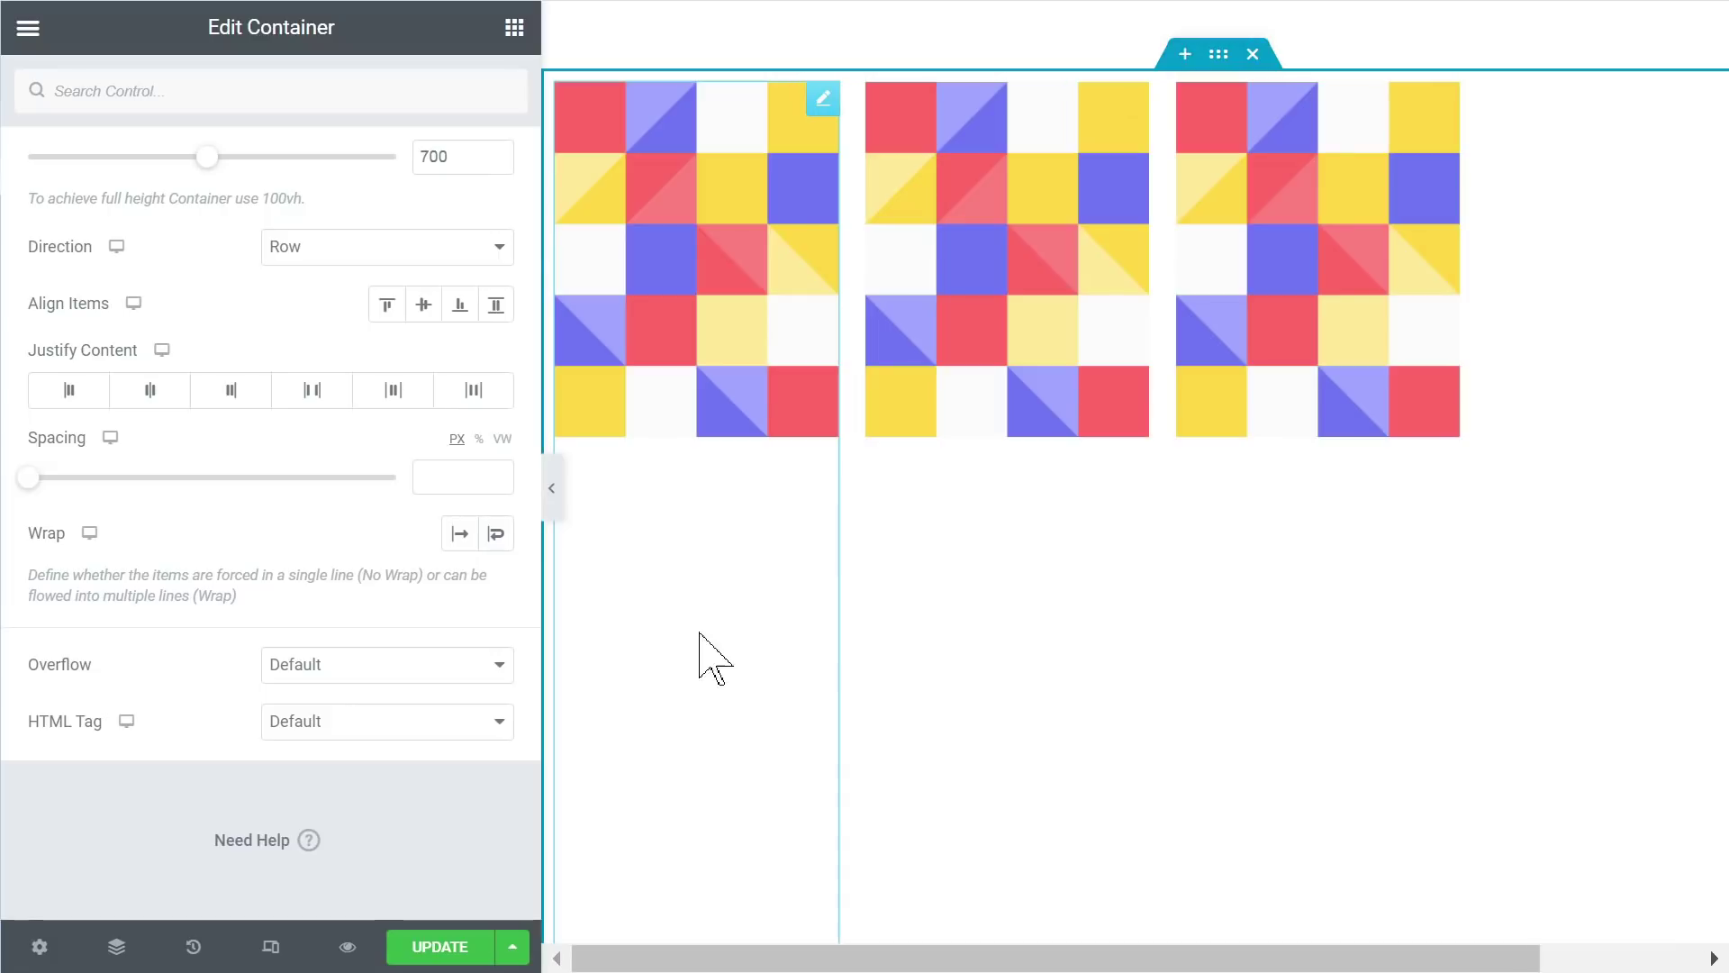
scroll(759, 481, "down", 2)
scroll(1186, 212, "up", 2)
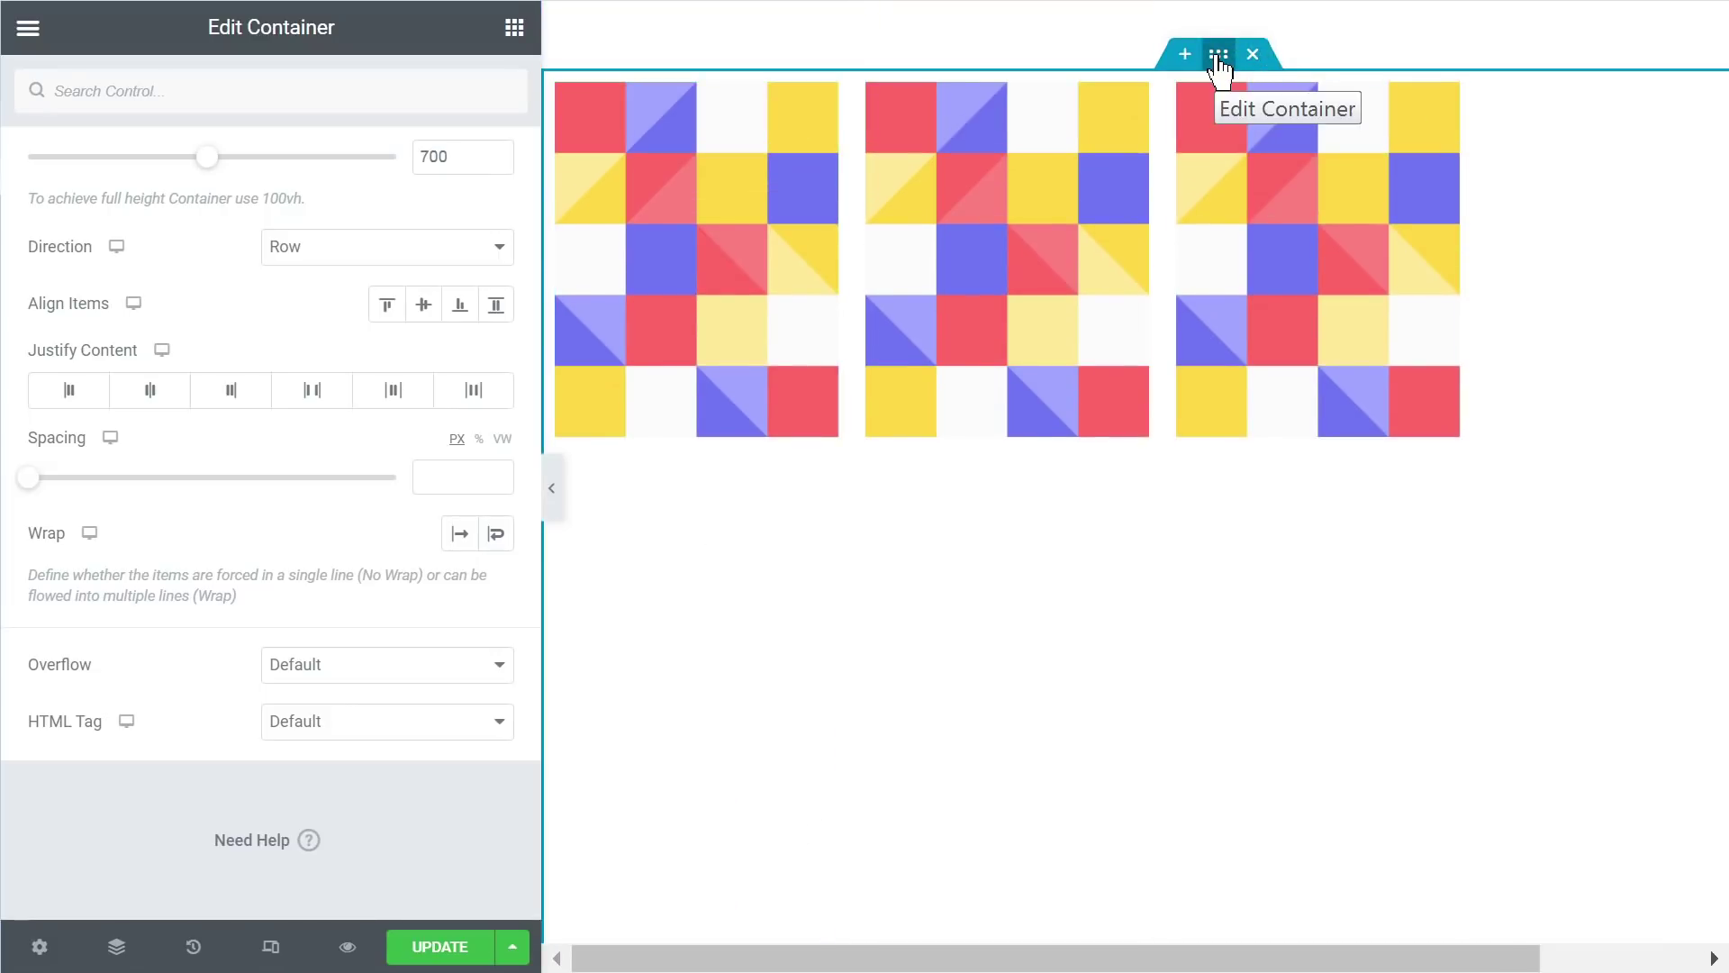
Step: Clear the container's minimum height value
scroll(490, 348, "up", 3)
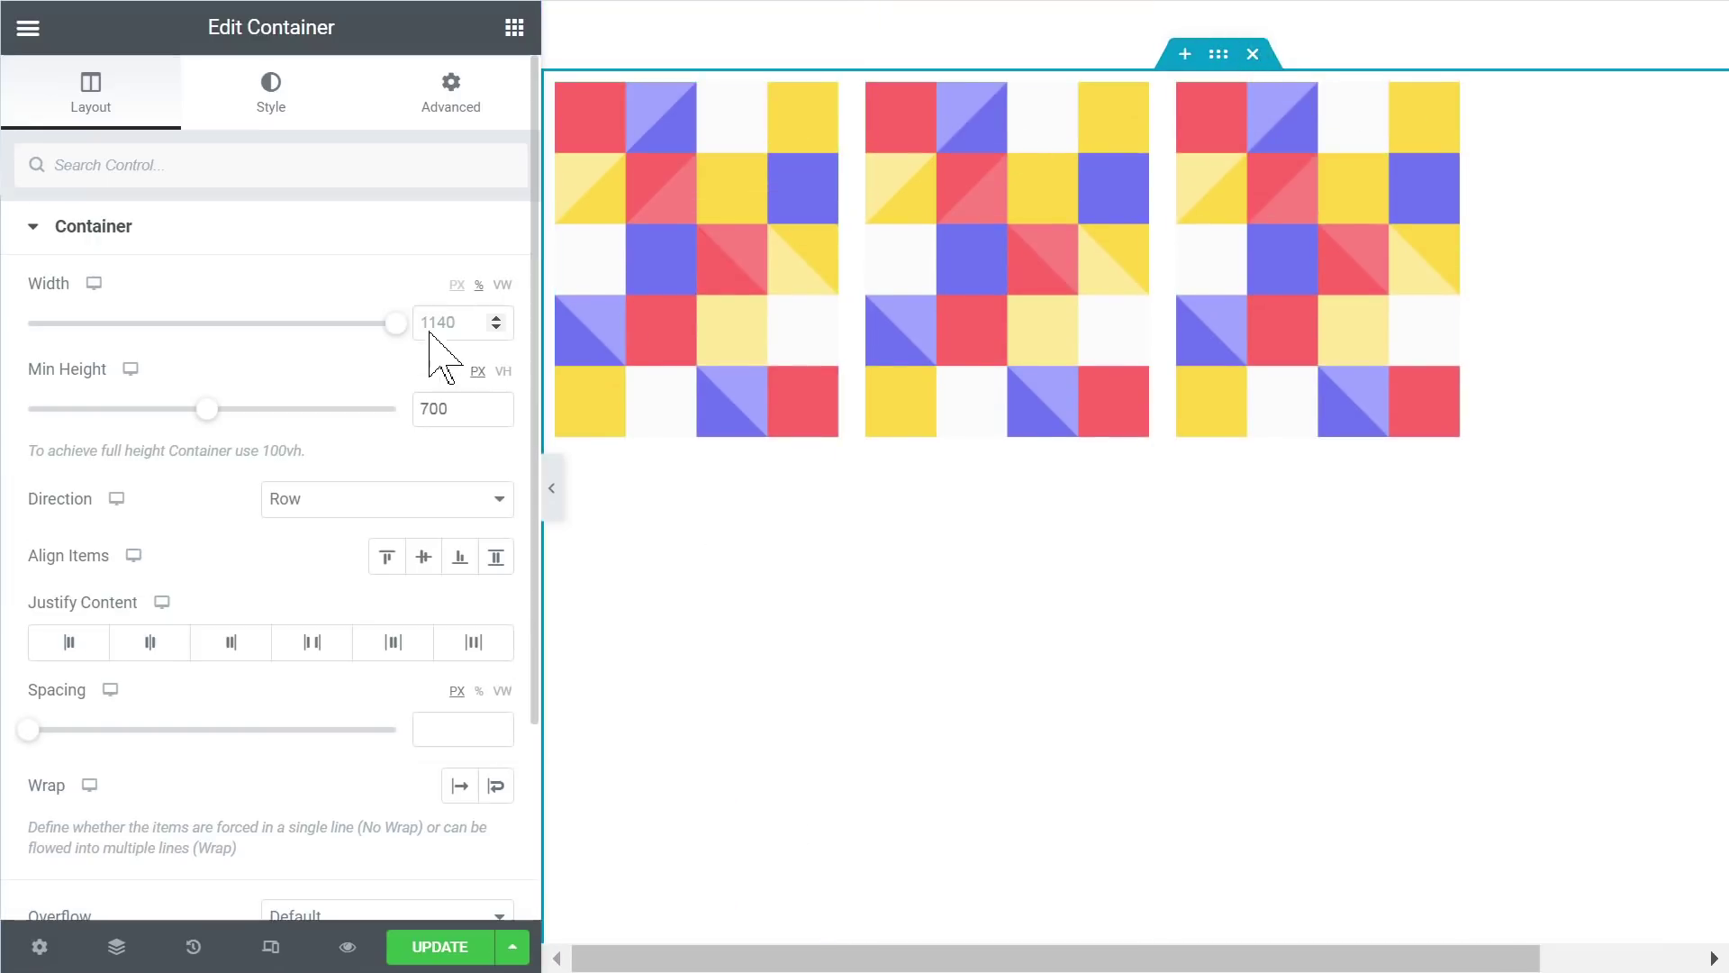
double_click(451, 407)
key("BackSpace")
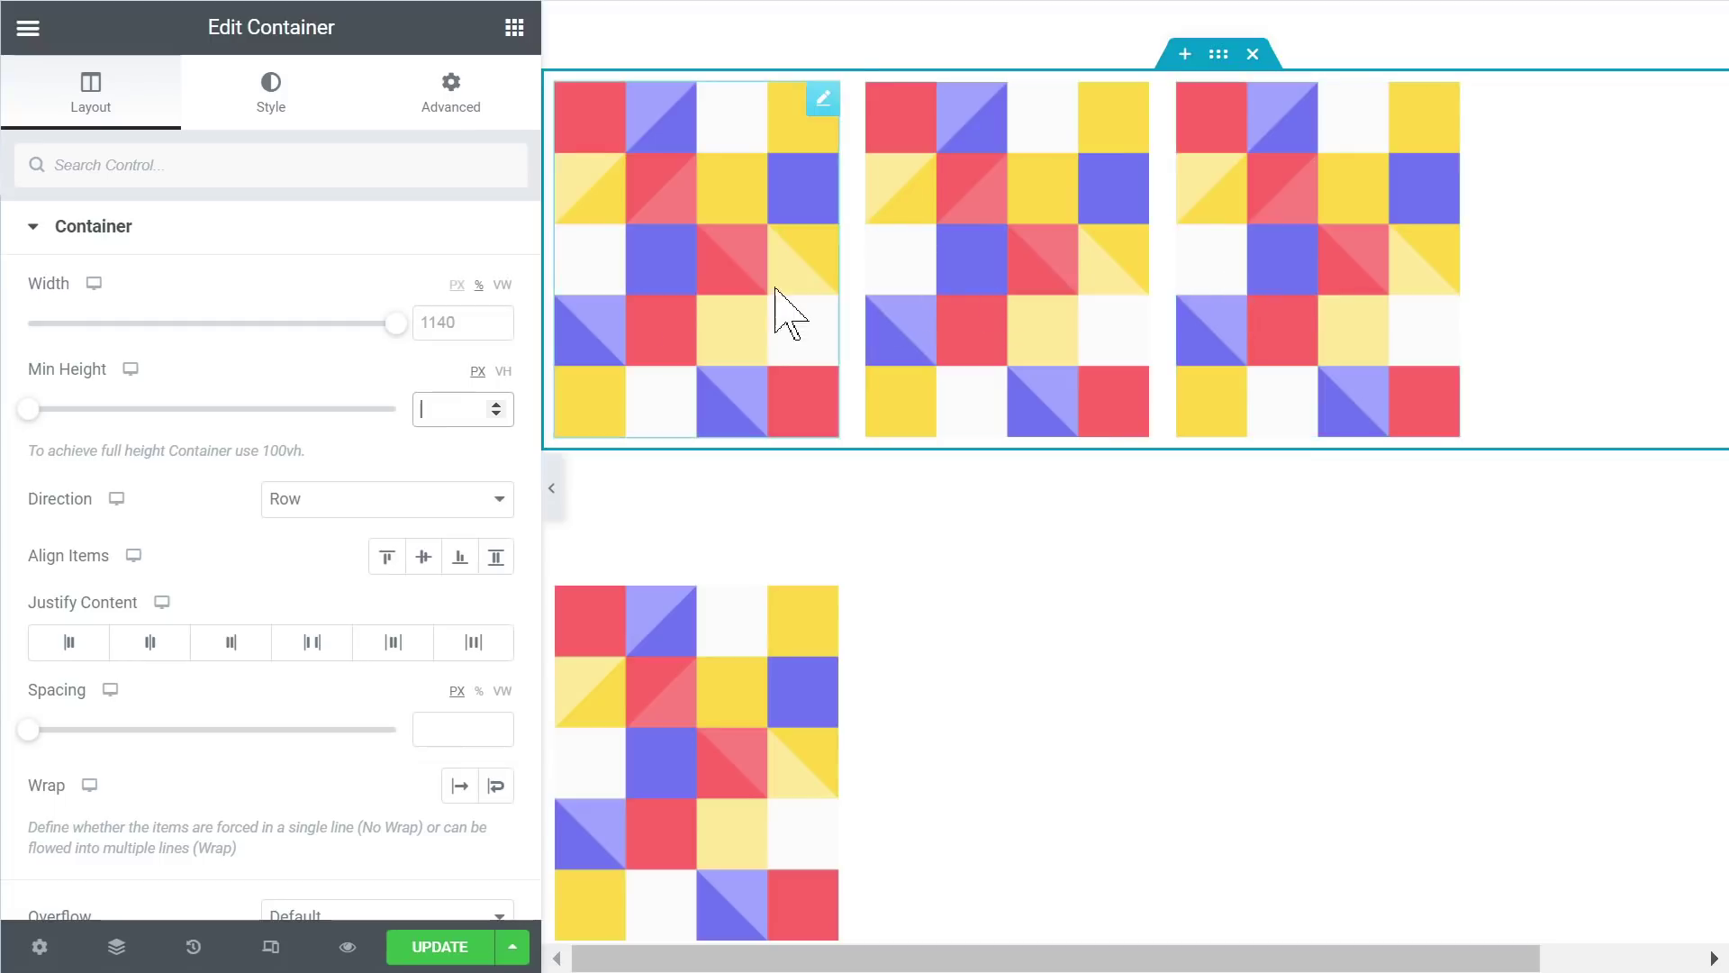
left_click(402, 413)
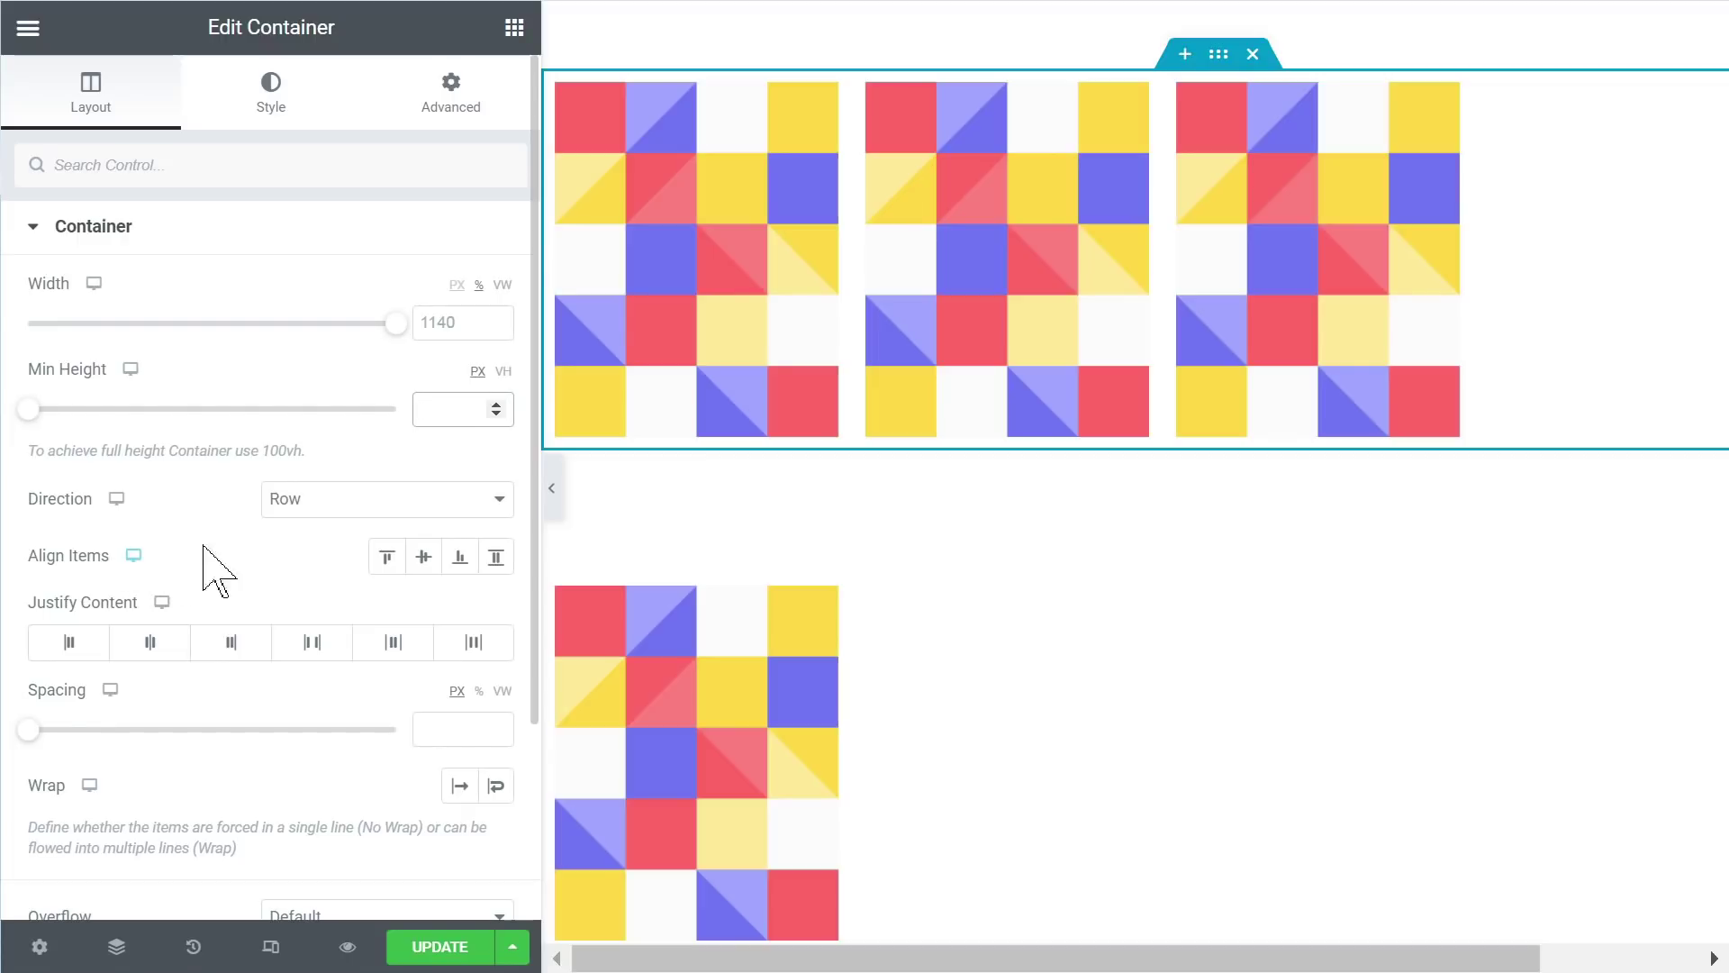
Step: Go through the container's Align Items options: center, end, stretch and start
left_click(421, 577)
left_click(456, 572)
left_click(495, 572)
left_click(393, 575)
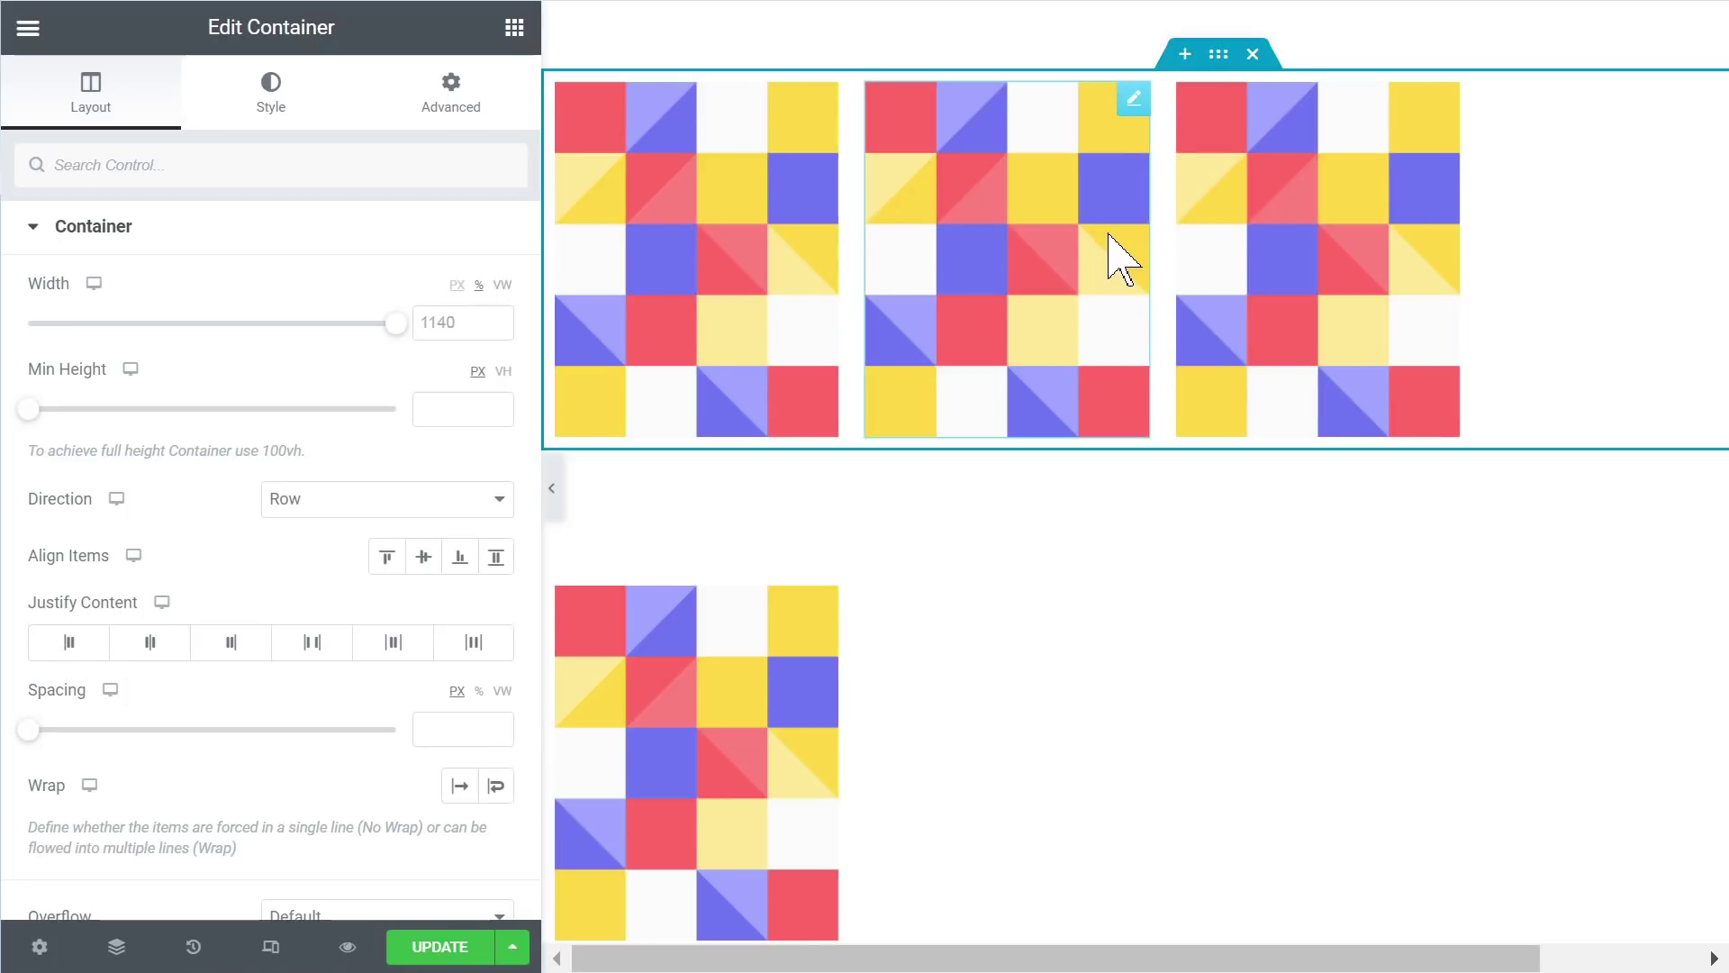
Step: Justify the container's content to the center and check the available Direction options
scroll(777, 416, "up", 2)
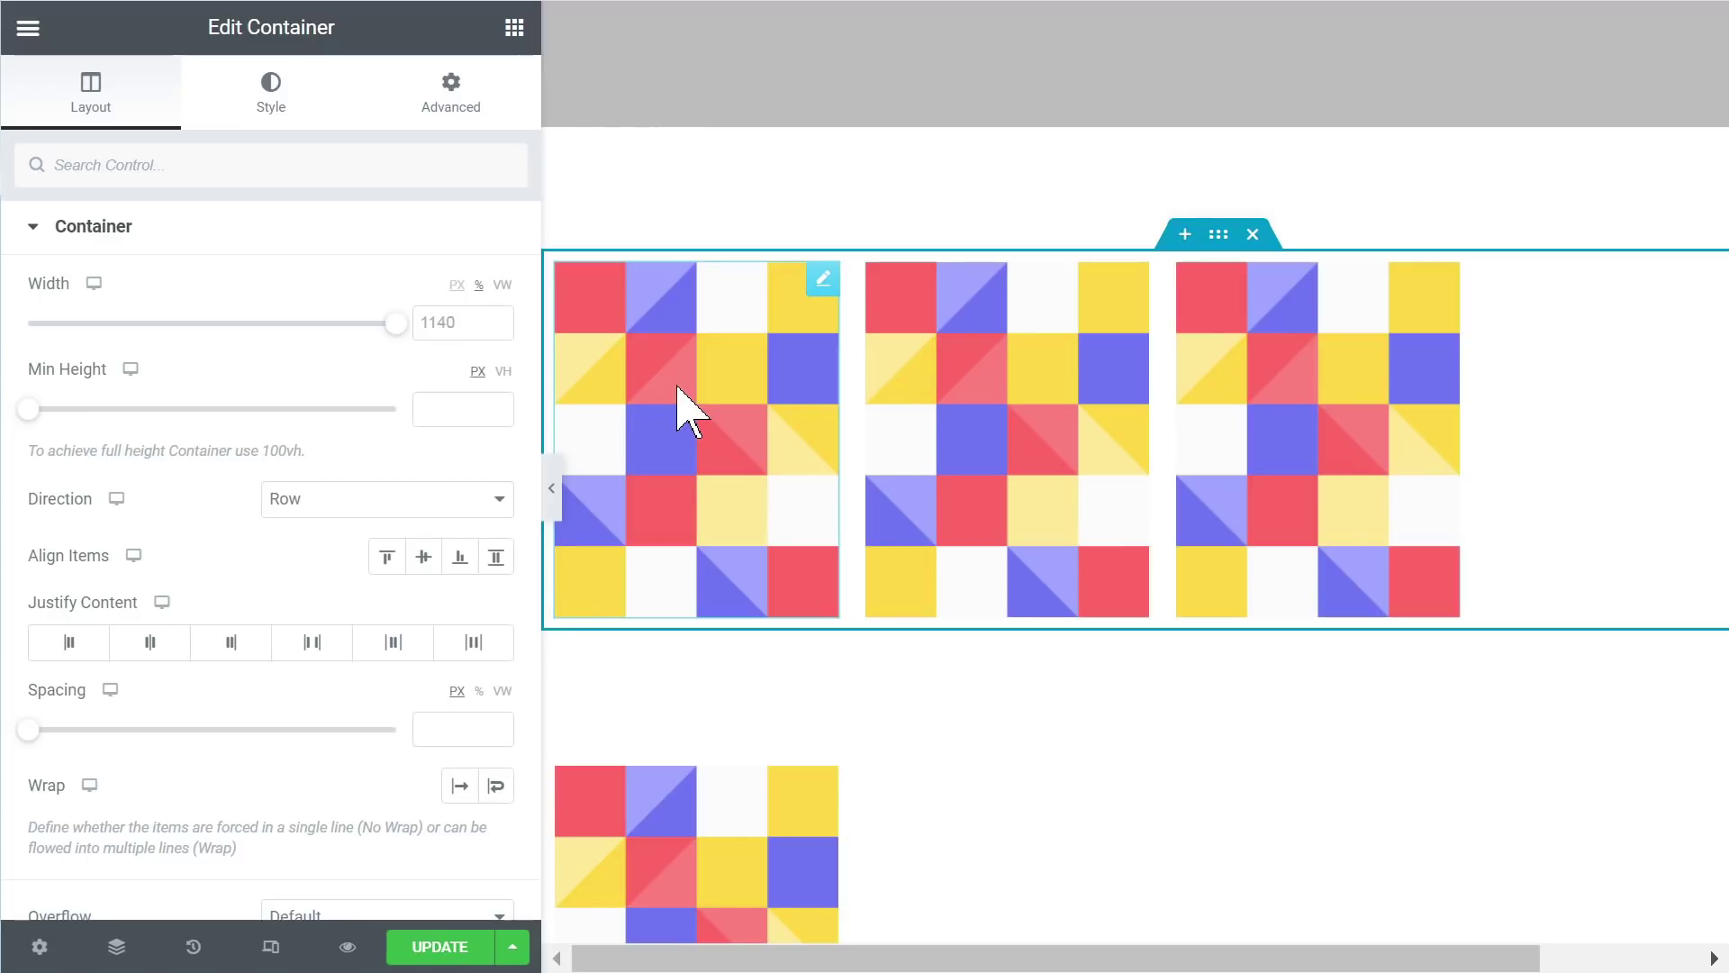
left_click(160, 649)
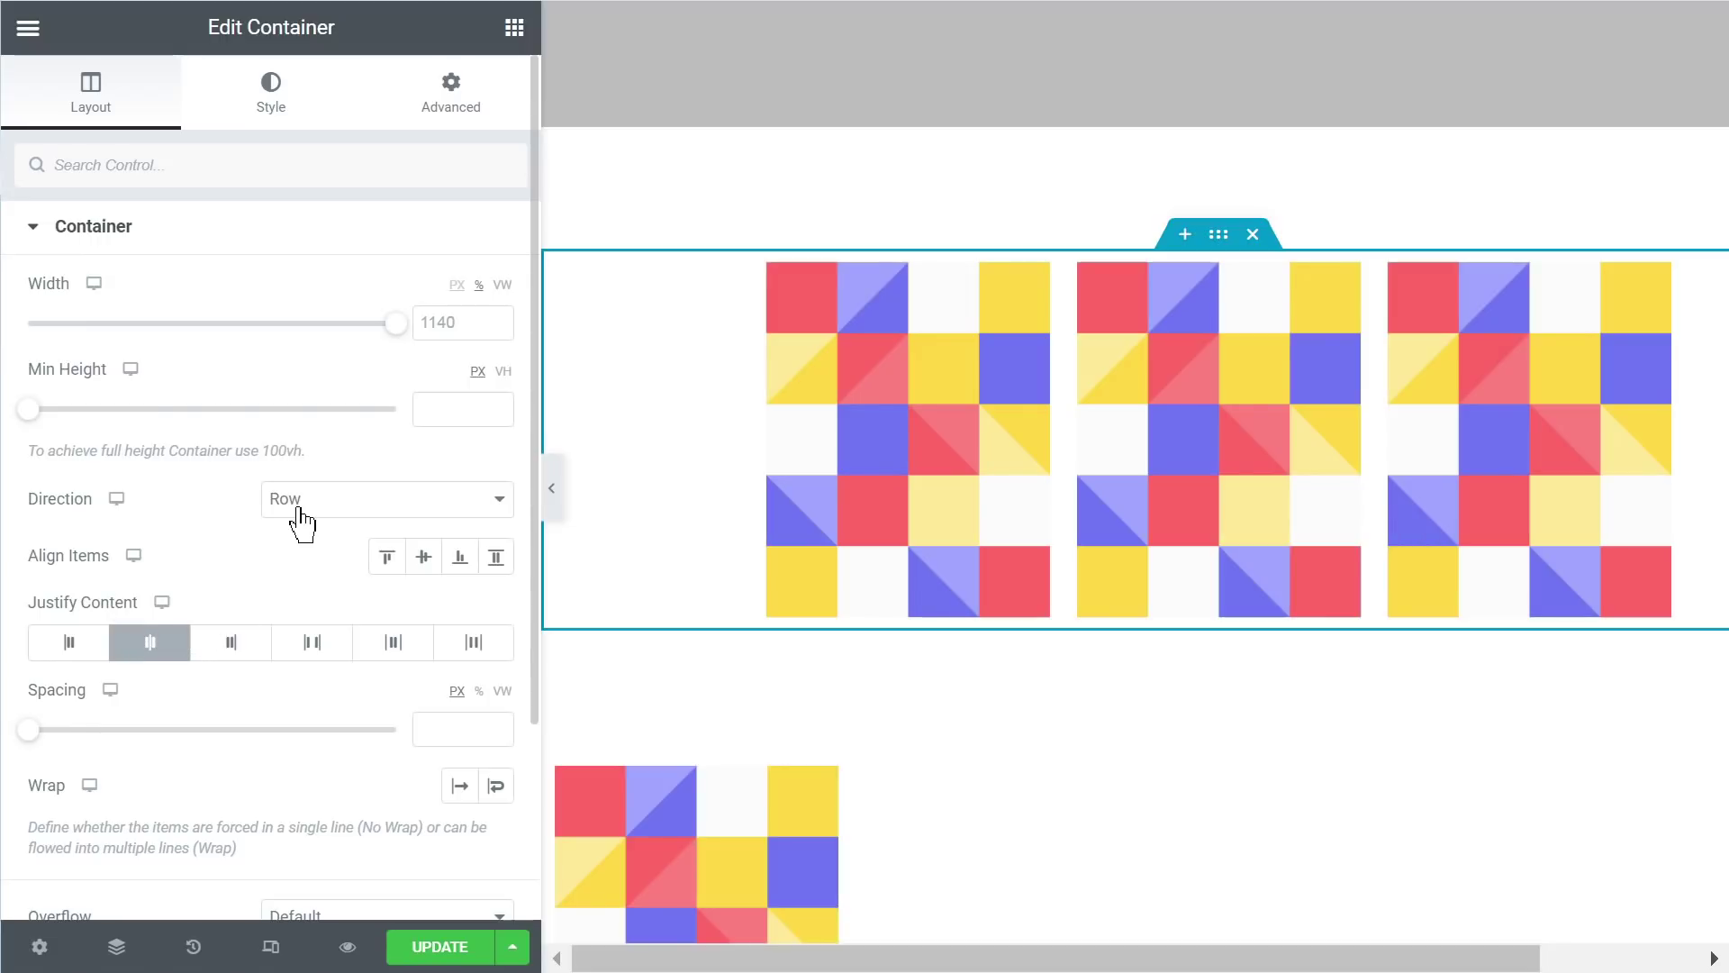
left_click(342, 526)
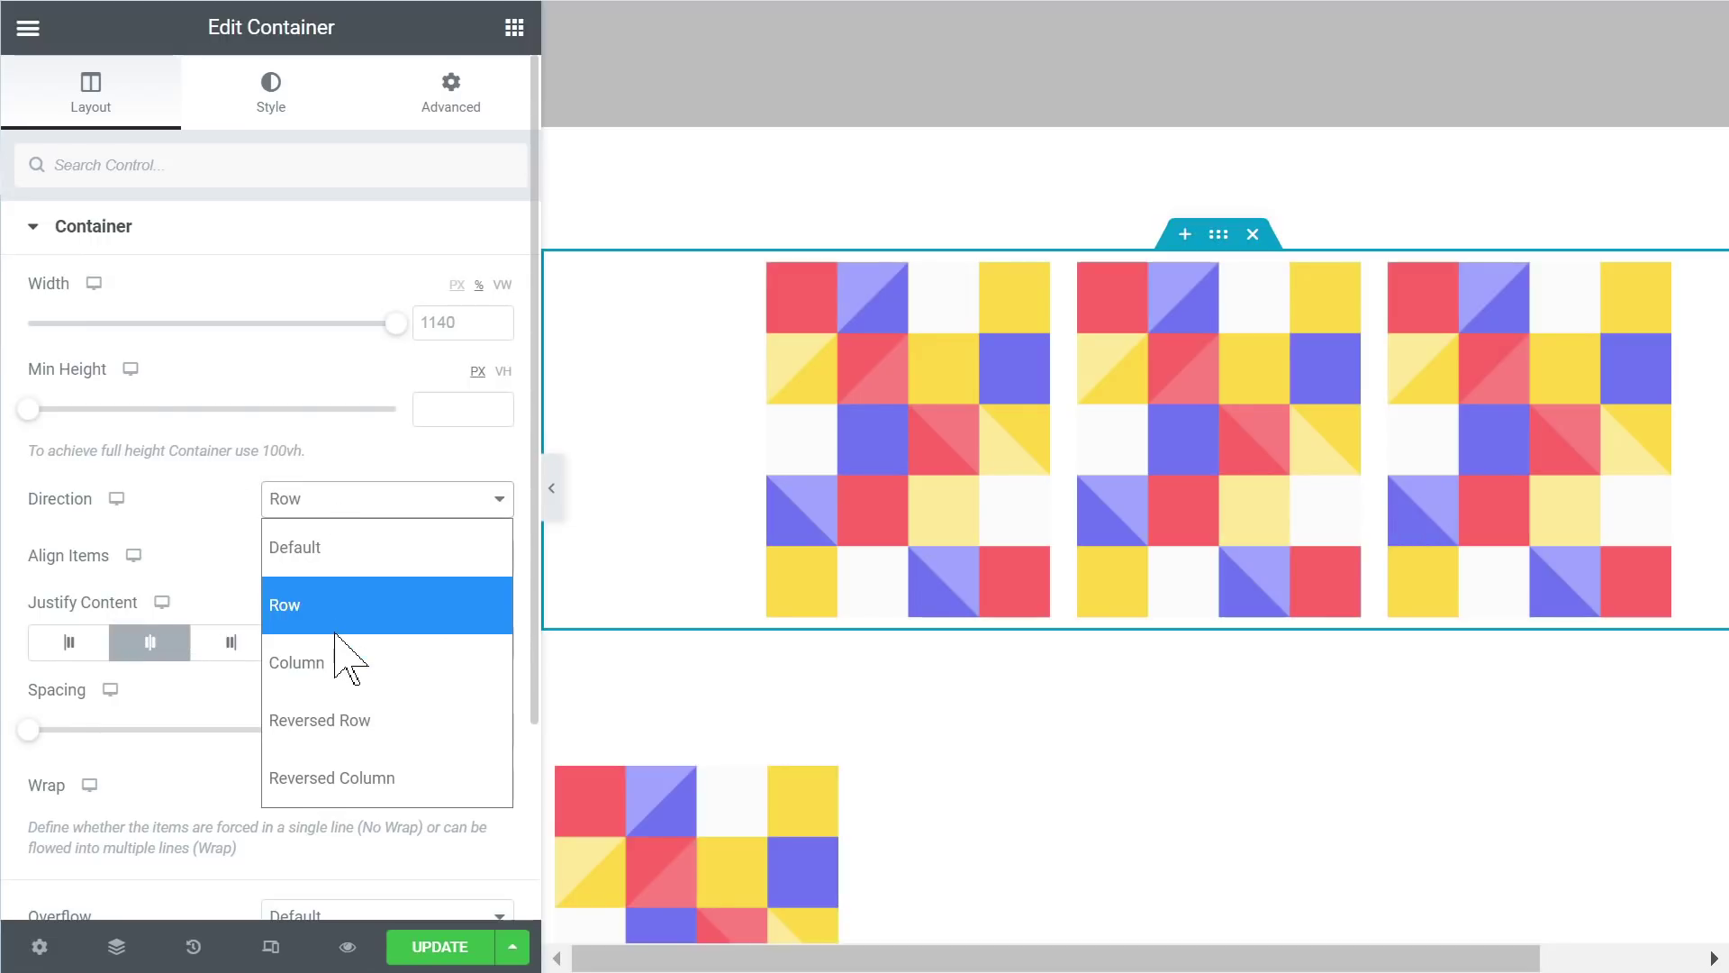
left_click(200, 571)
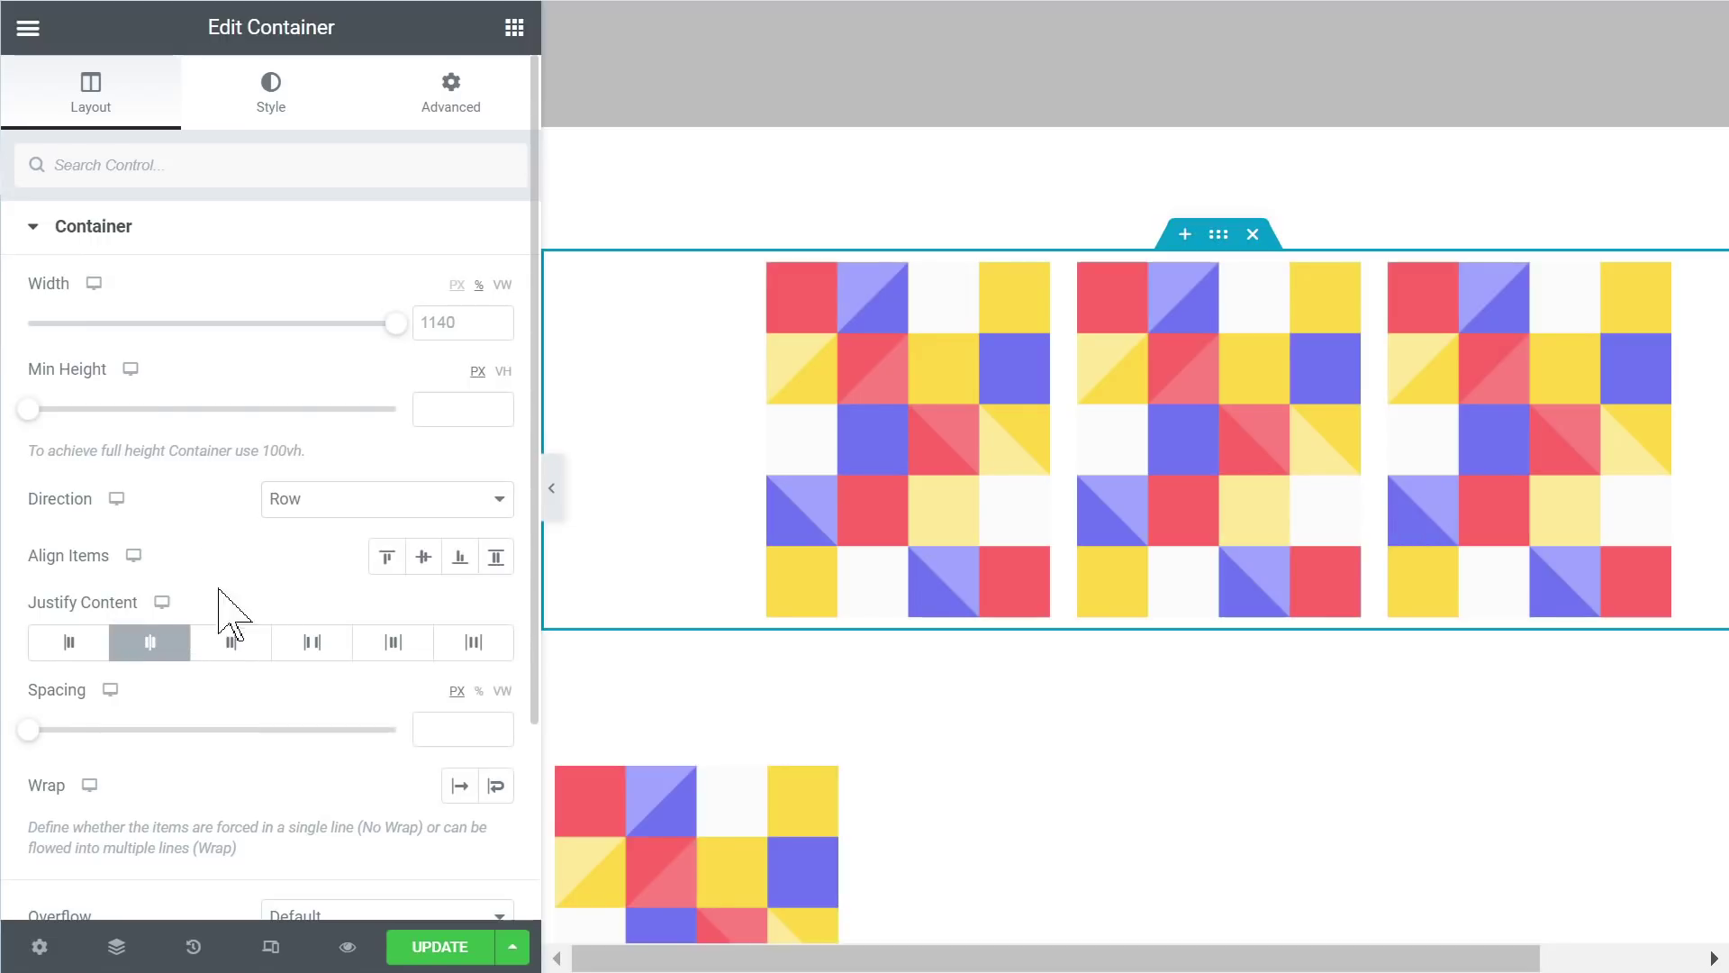
Step: Try the end and space-between options for the container's Justify Content, finishing on Space Around
left_click(231, 647)
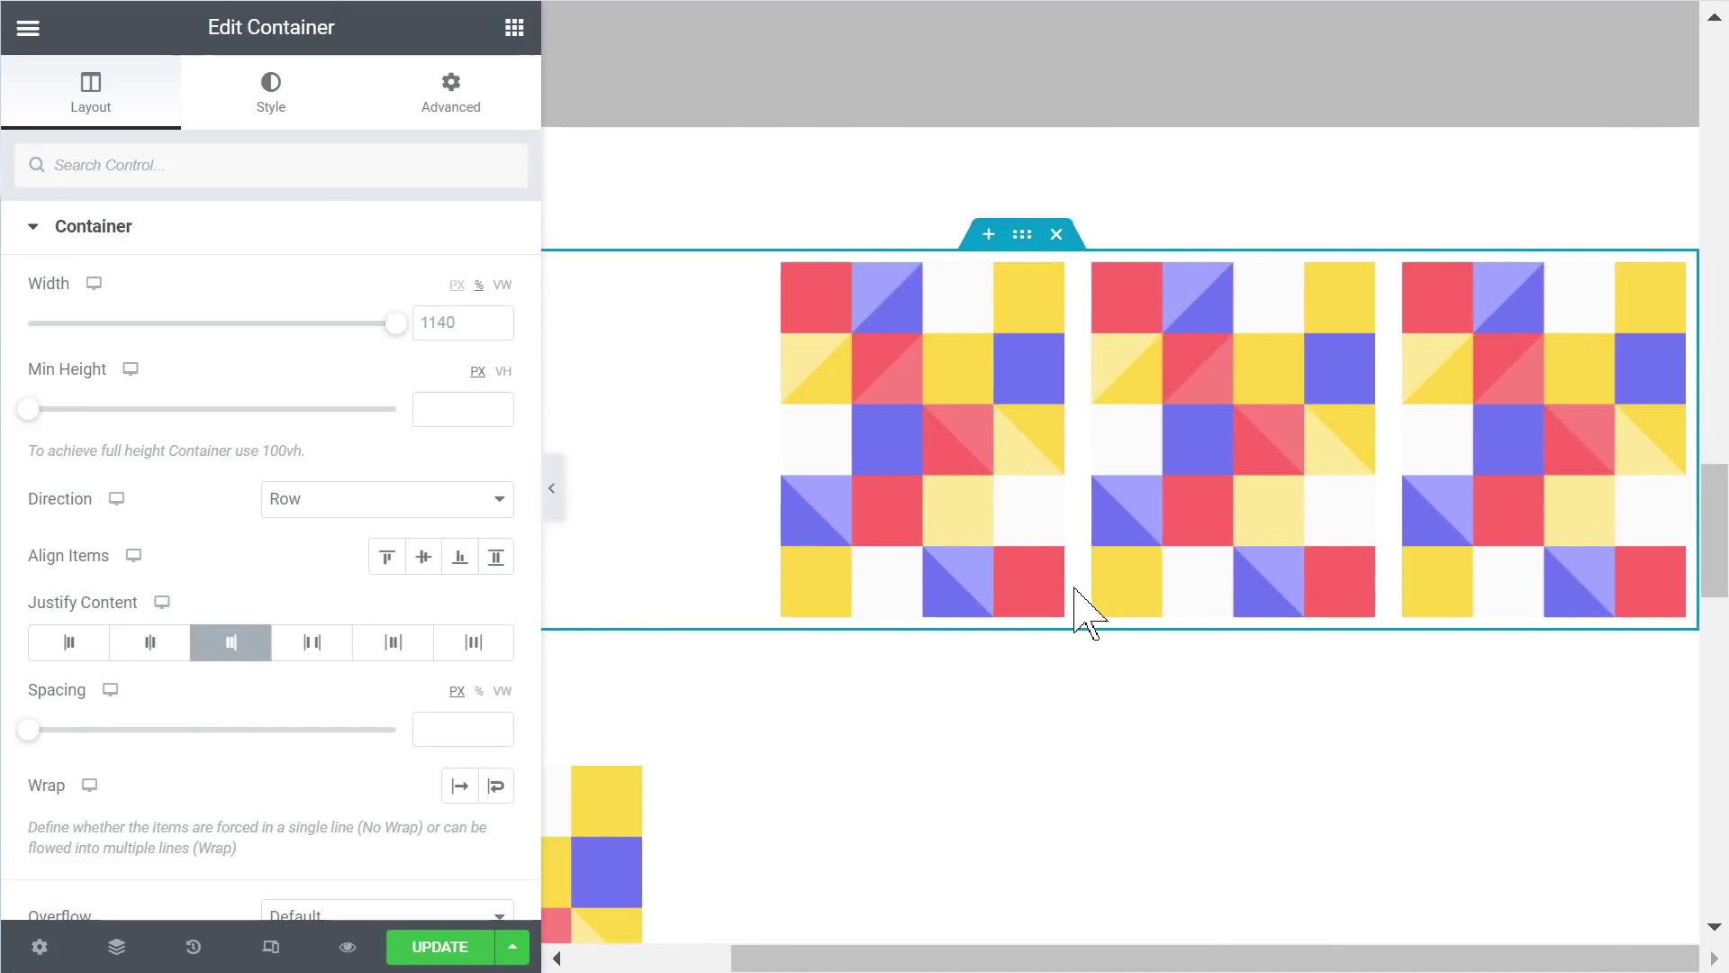
left_click(307, 666)
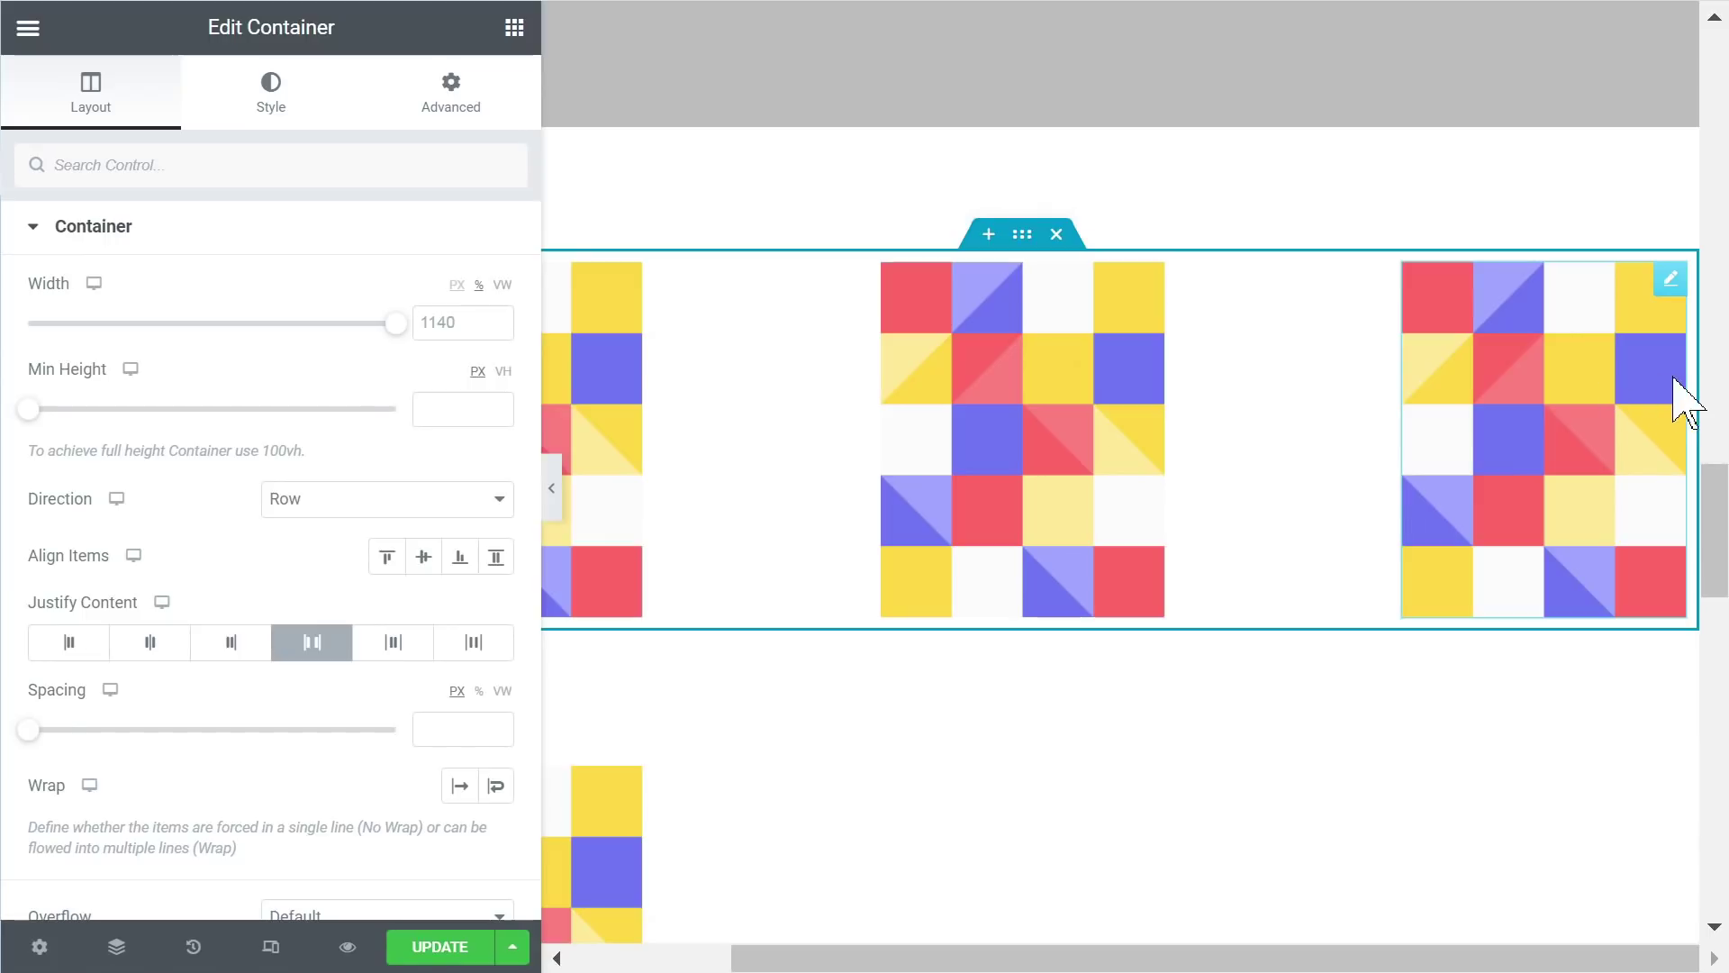
left_click(378, 657)
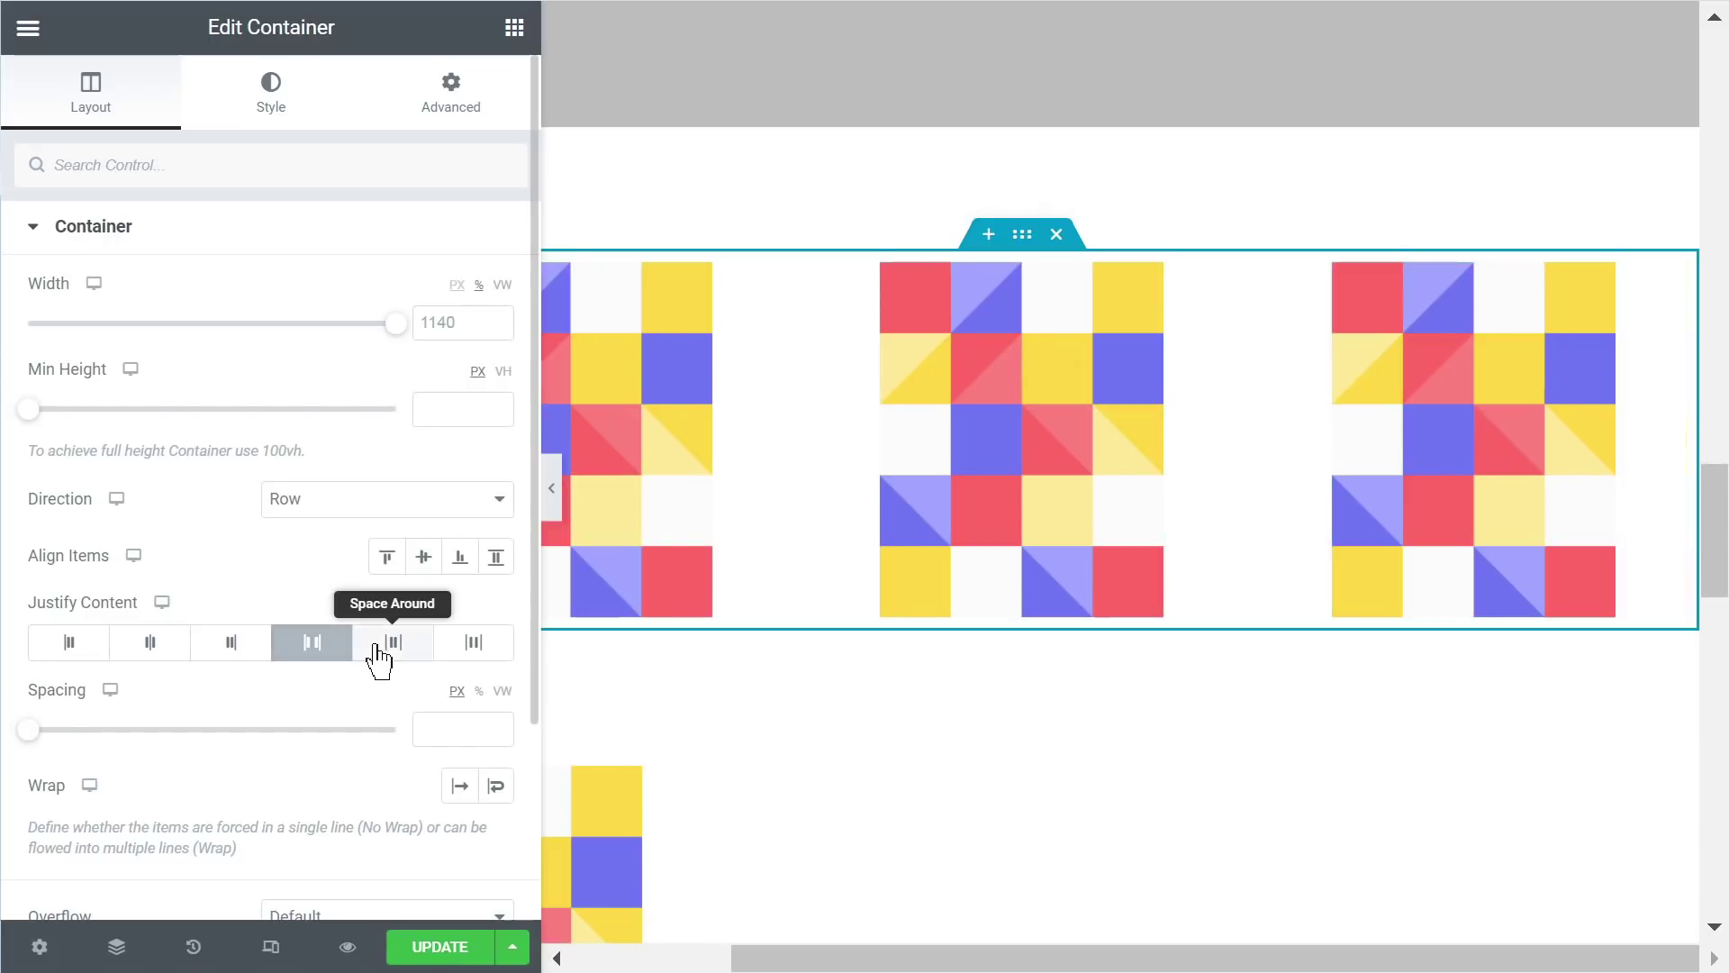
scroll(880, 444, "left", 3)
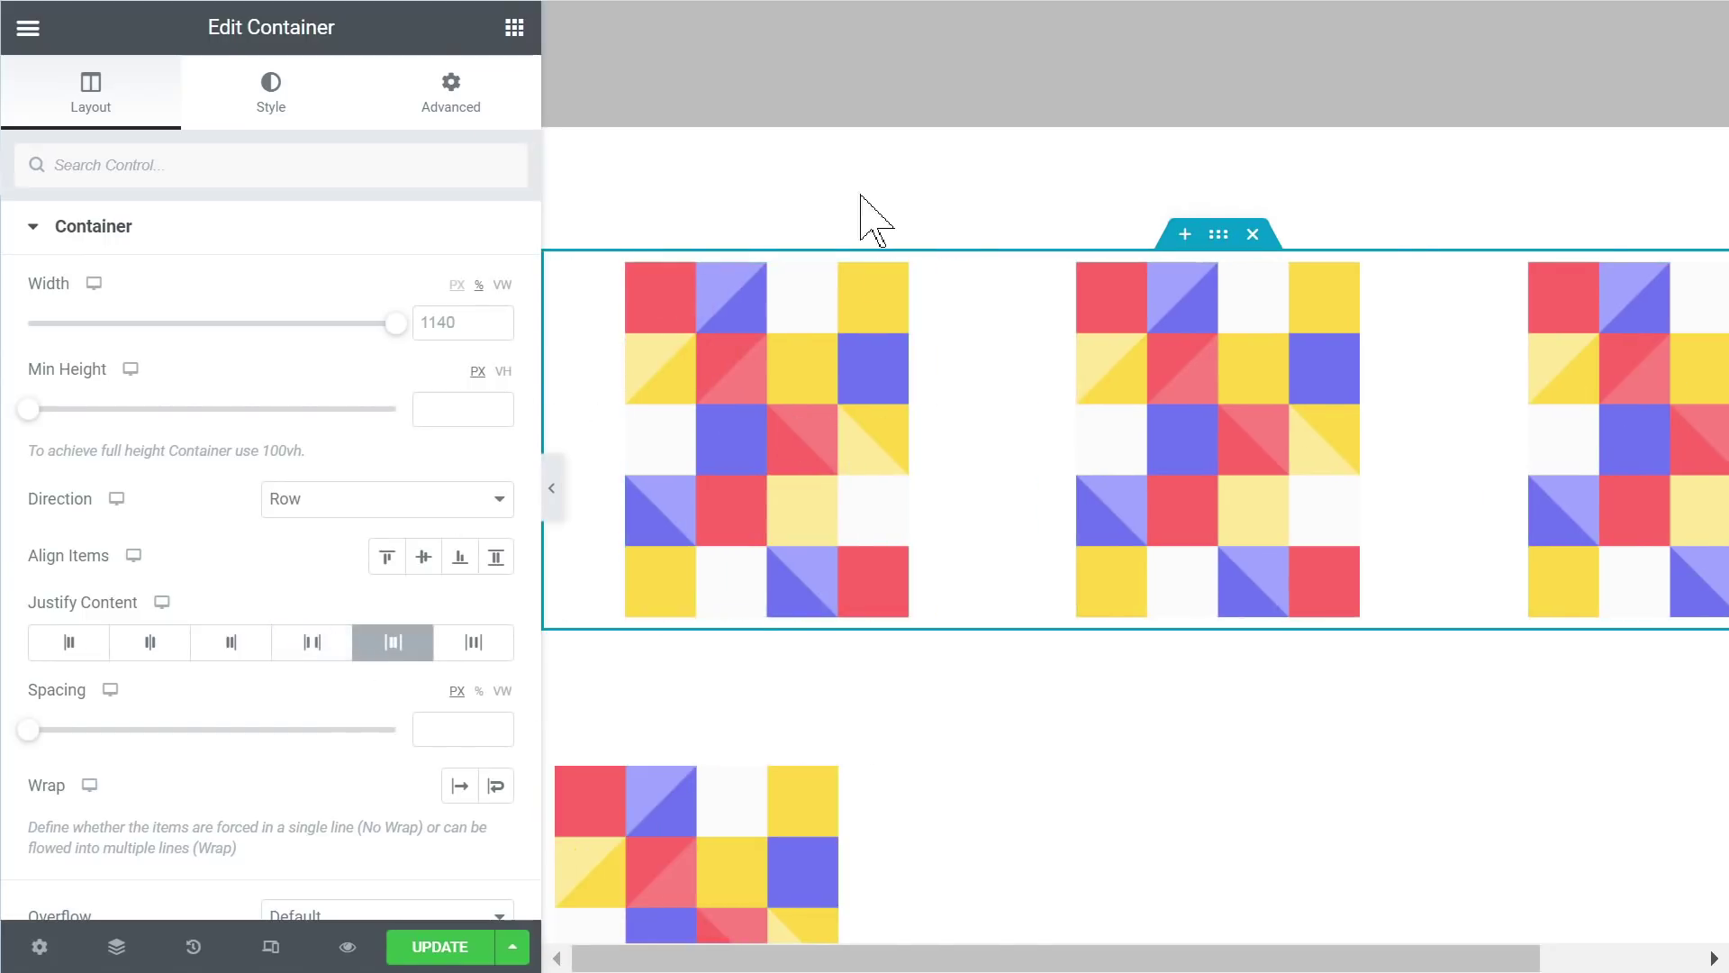
Step: Distribute the container's images with the Space Evenly option of Justify Content and compare the gaps across the whole row
scroll(1480, 384, "right", 3)
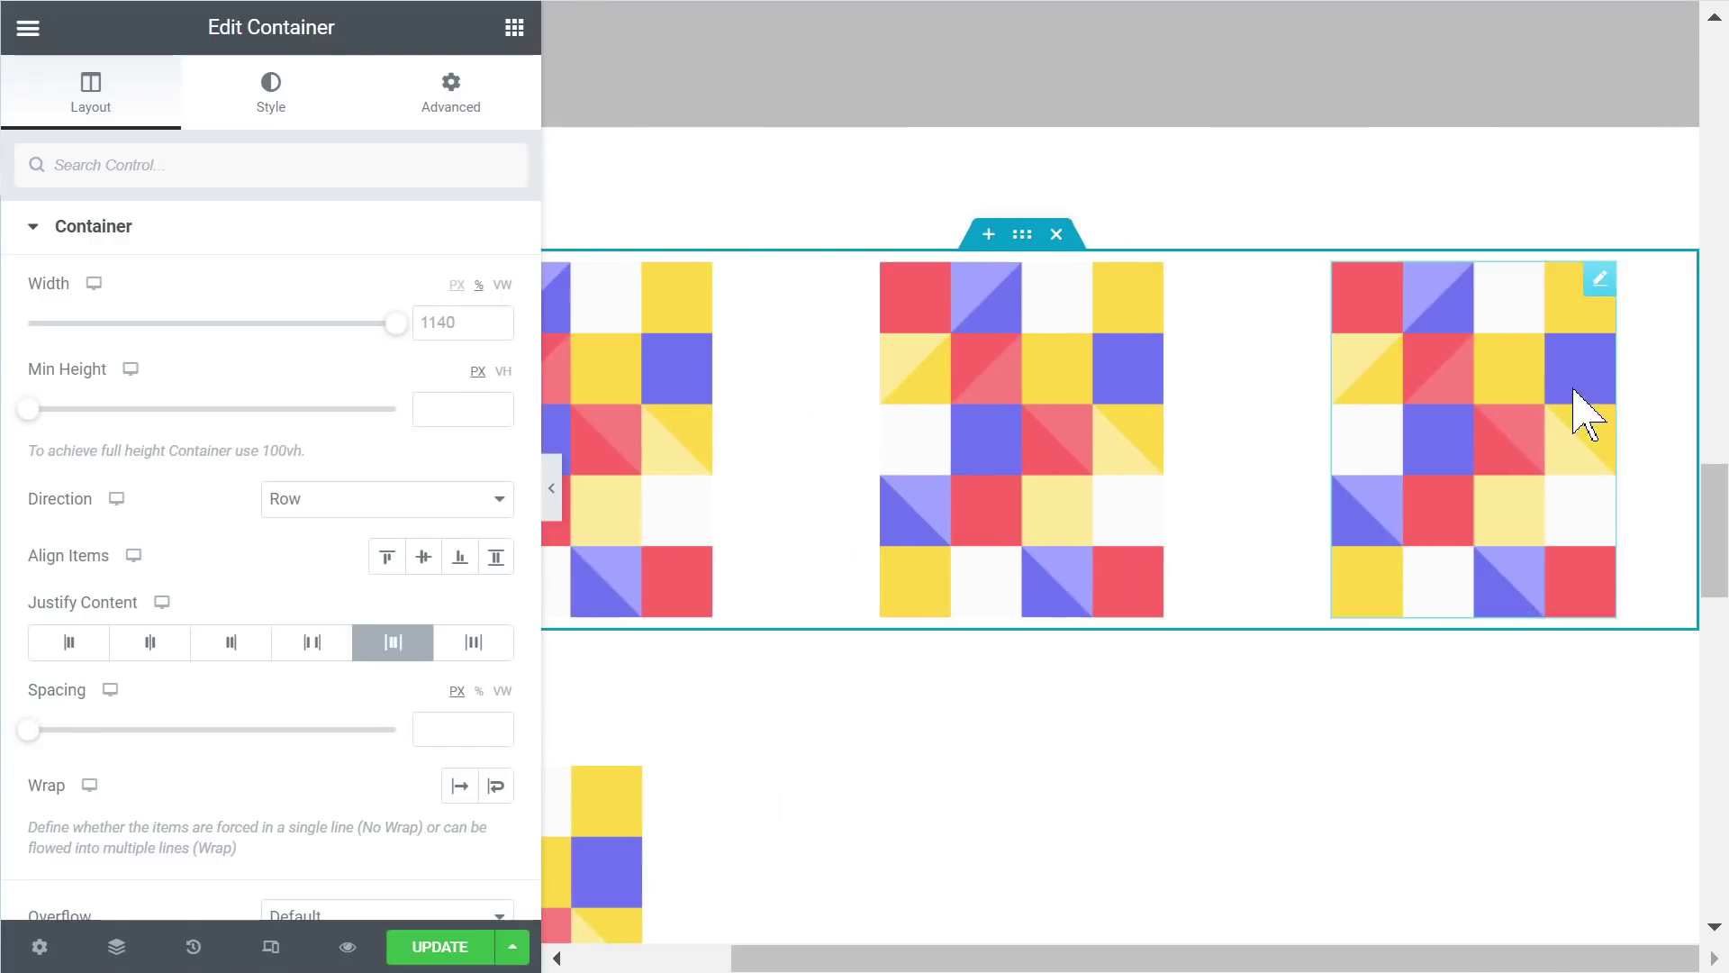
left_click(489, 642)
left_click(489, 641)
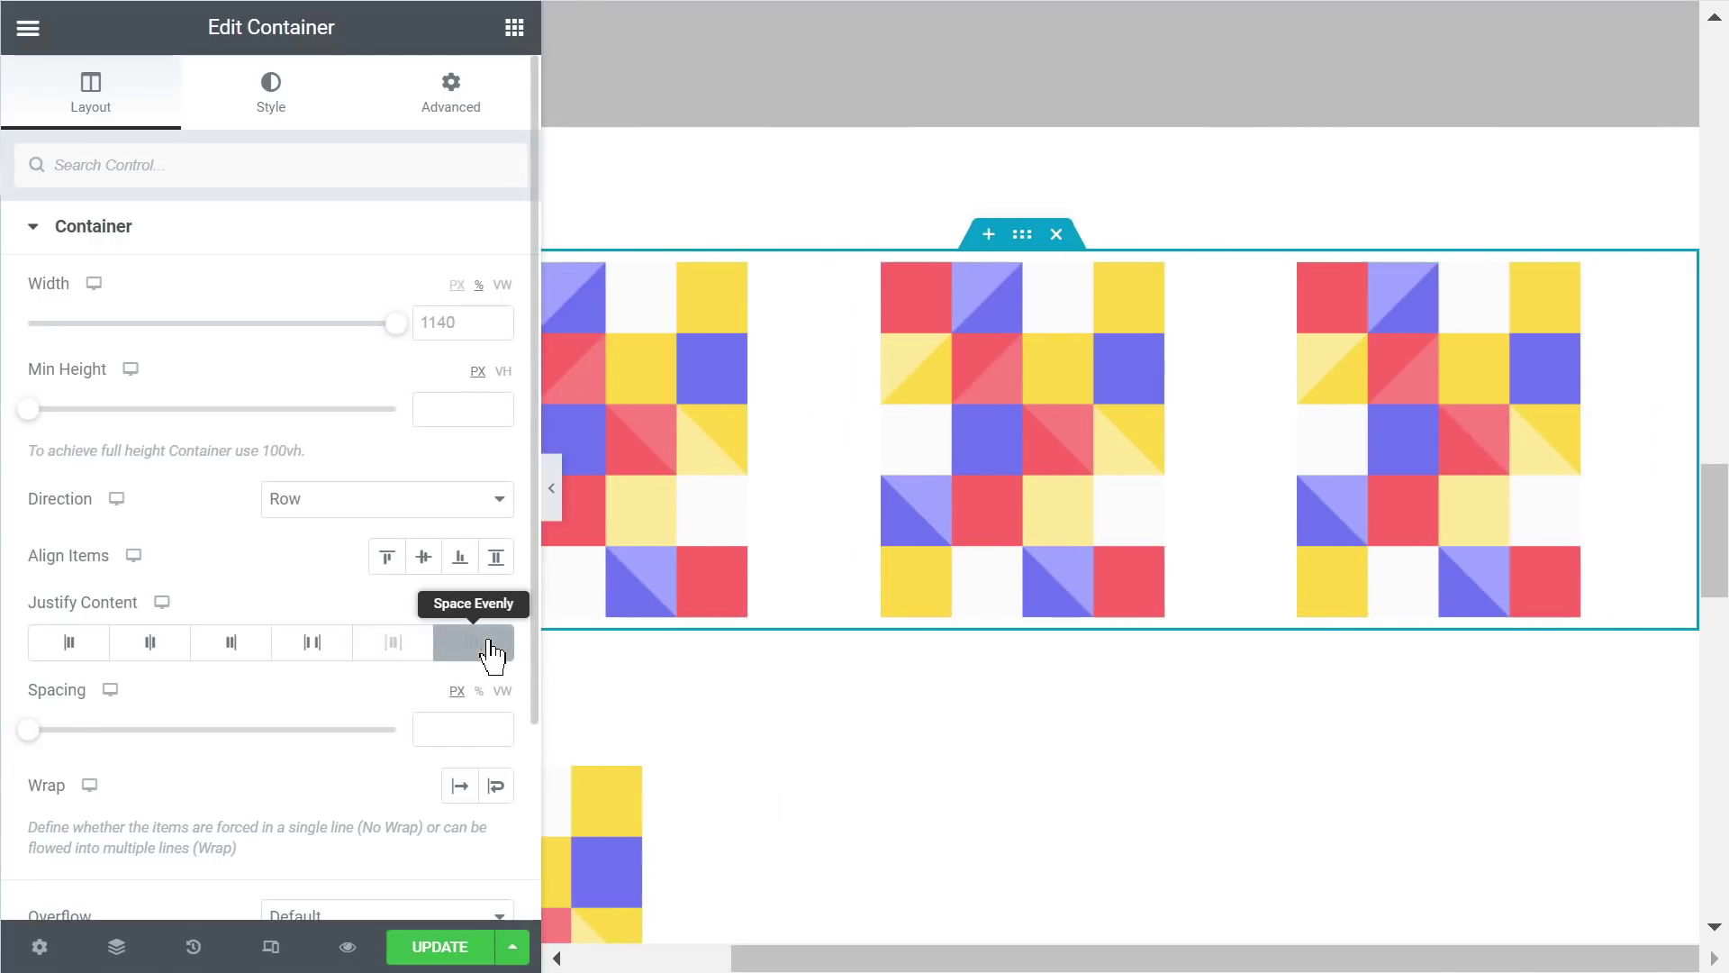
scroll(973, 500, "left", 3)
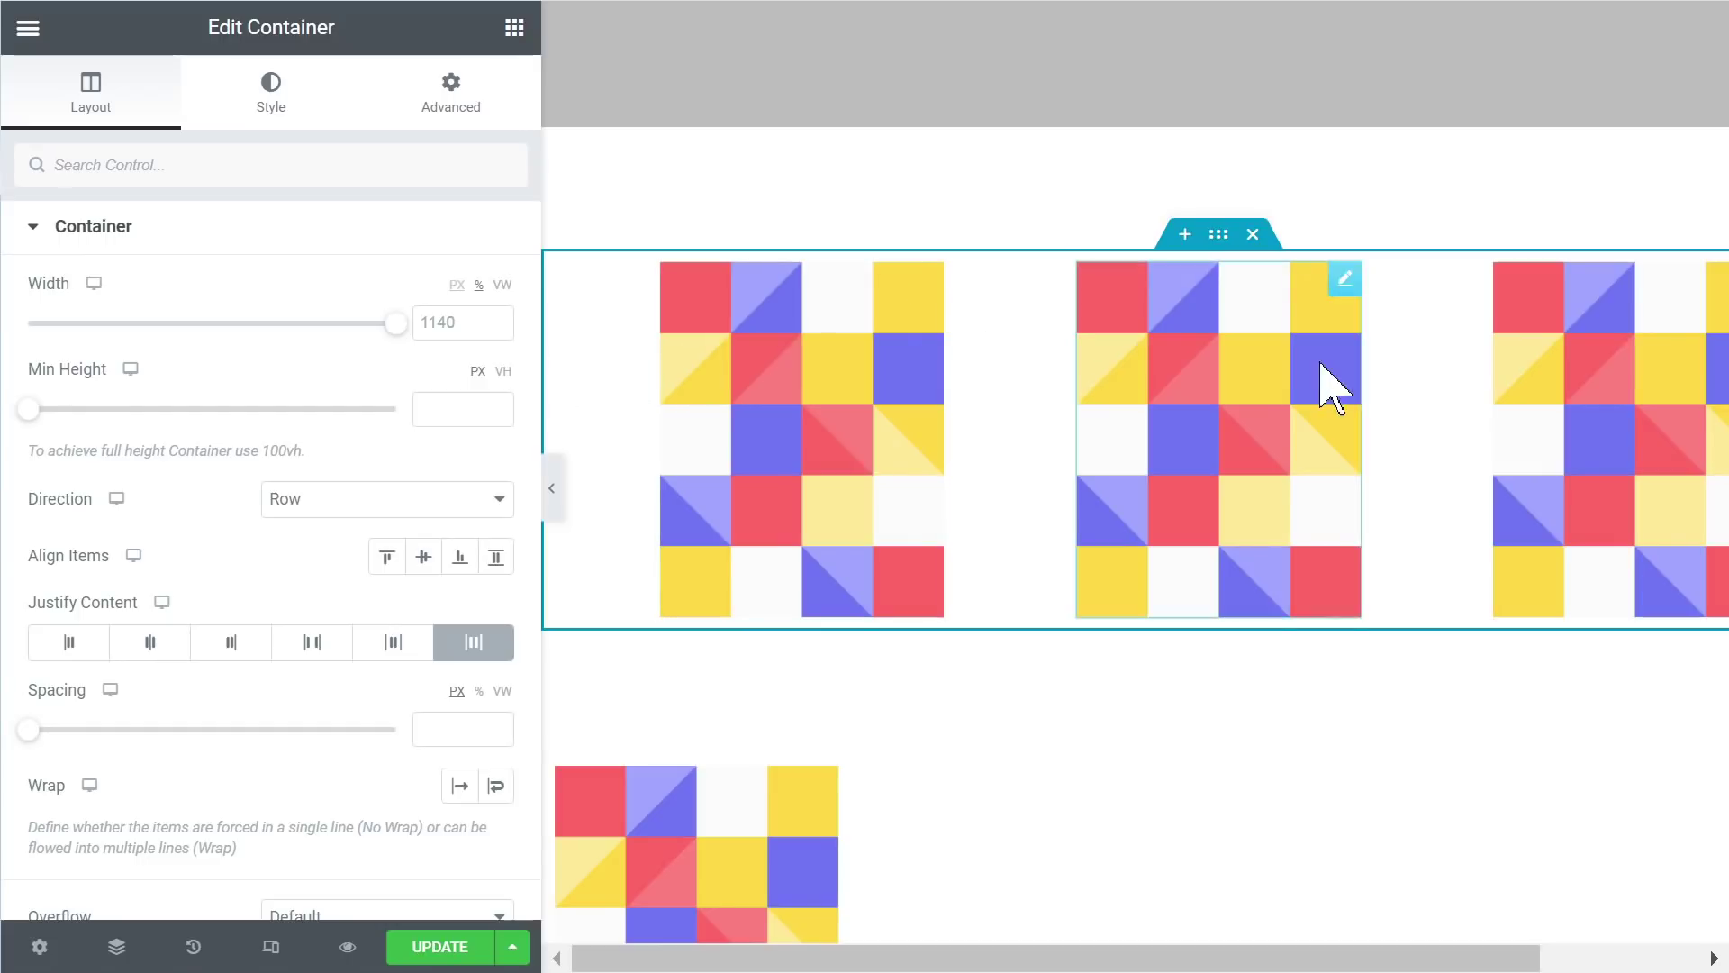
scroll(1297, 382, "right", 3)
scroll(1234, 495, "left", 3)
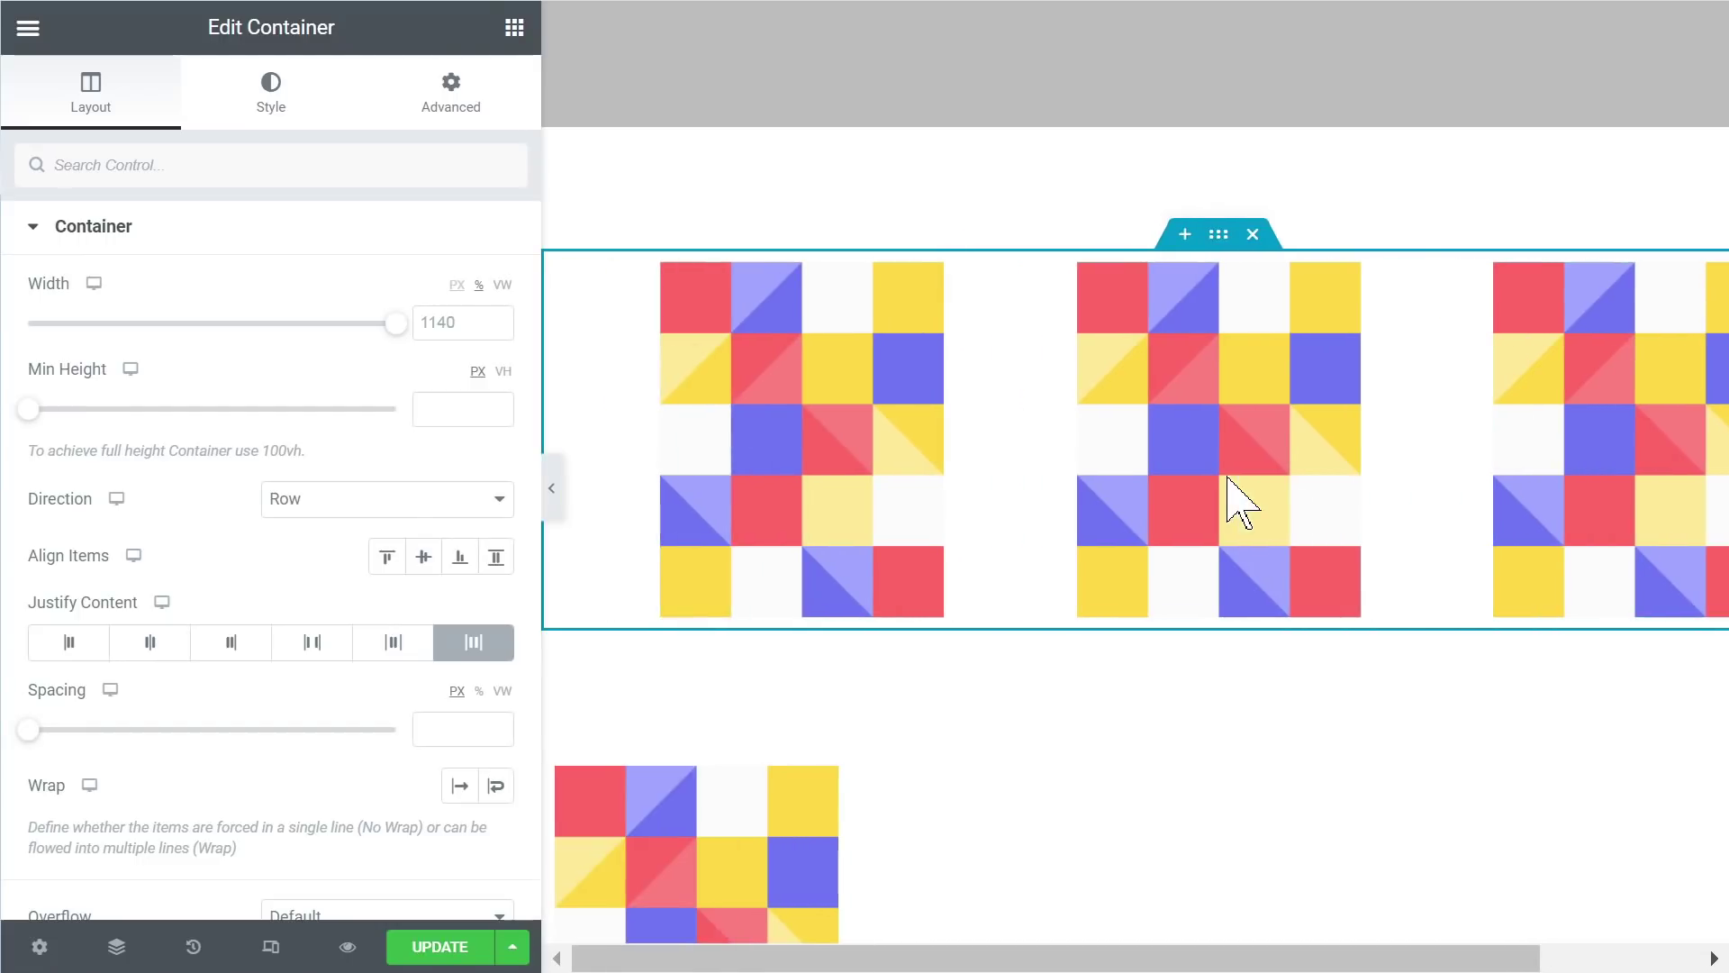
Step: Try Space Between and Center for the container's Justify Content, finishing on the start option
left_click(316, 656)
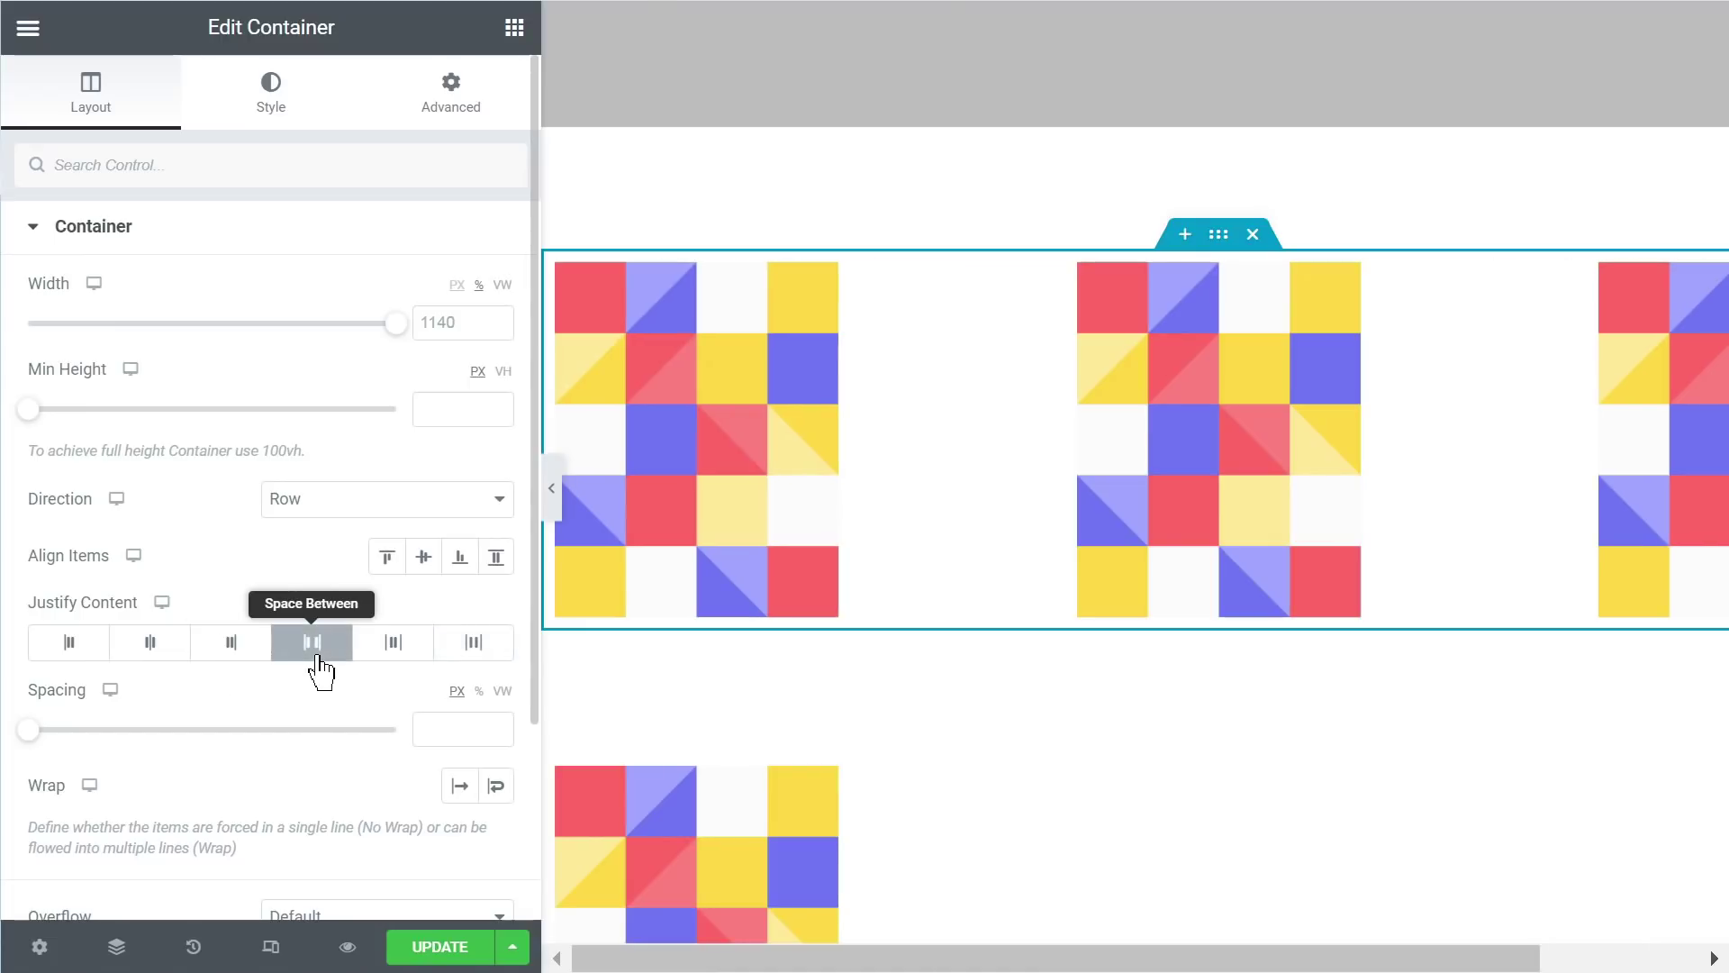
left_click(170, 660)
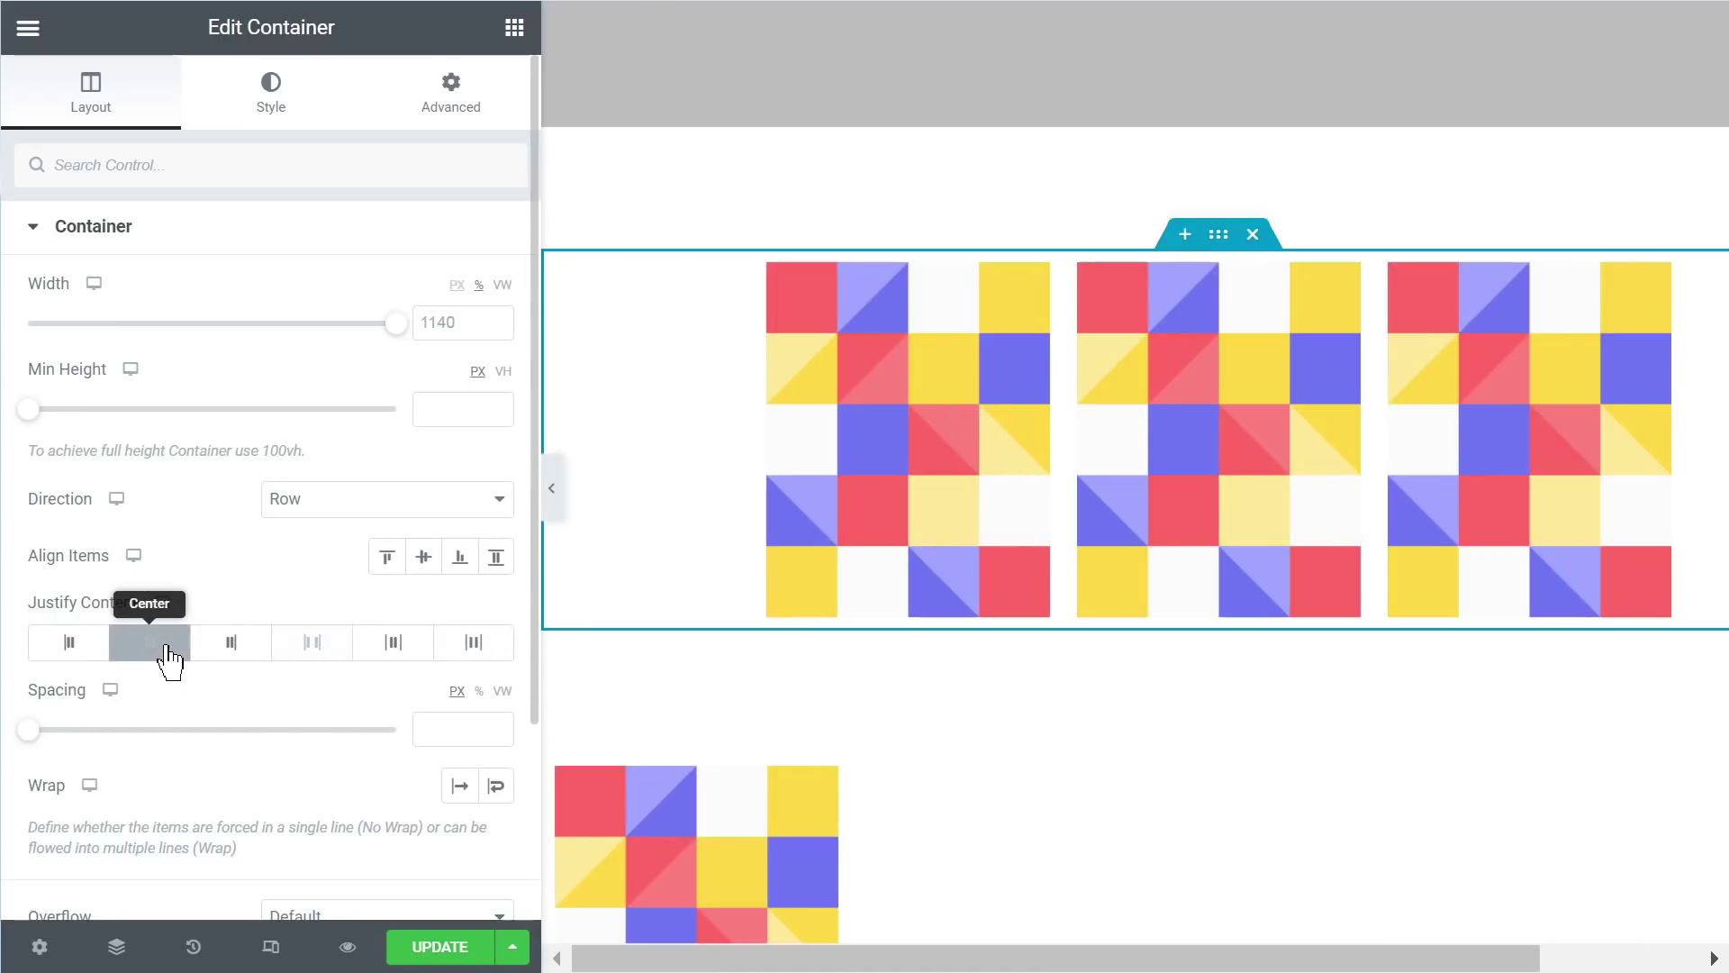
left_click(71, 650)
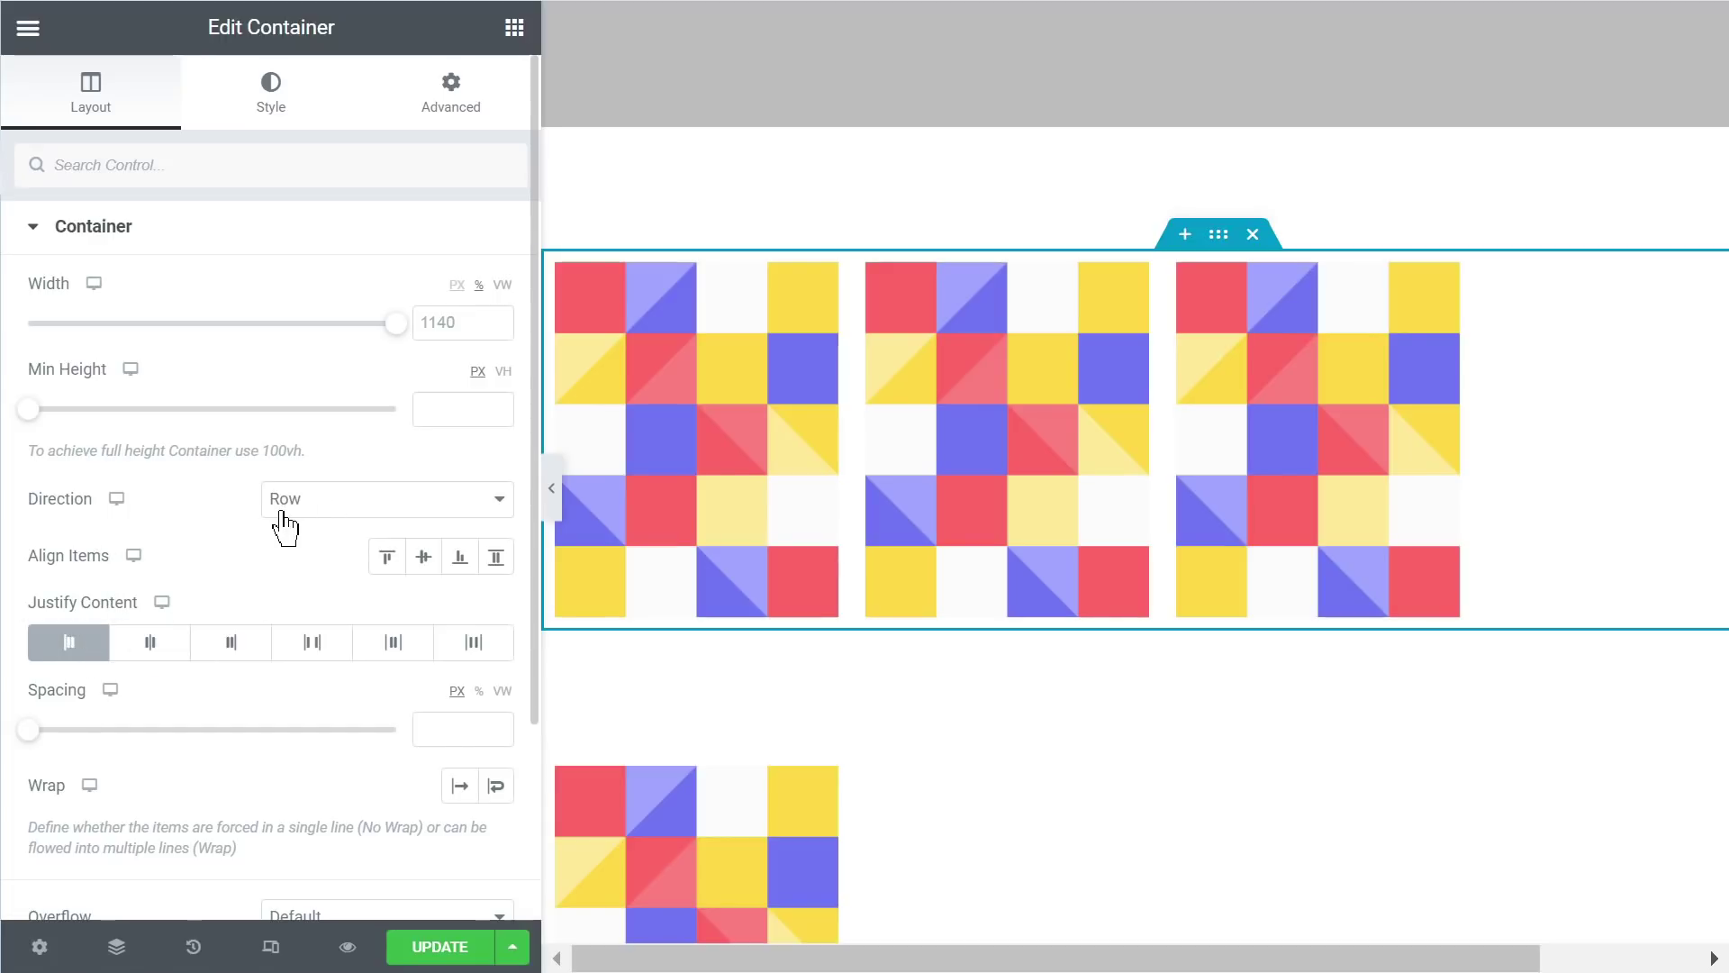
Step: Try container Spacing values of 77 px and 20 px, and clear the Spacing value again
scroll(241, 536, "down", 3)
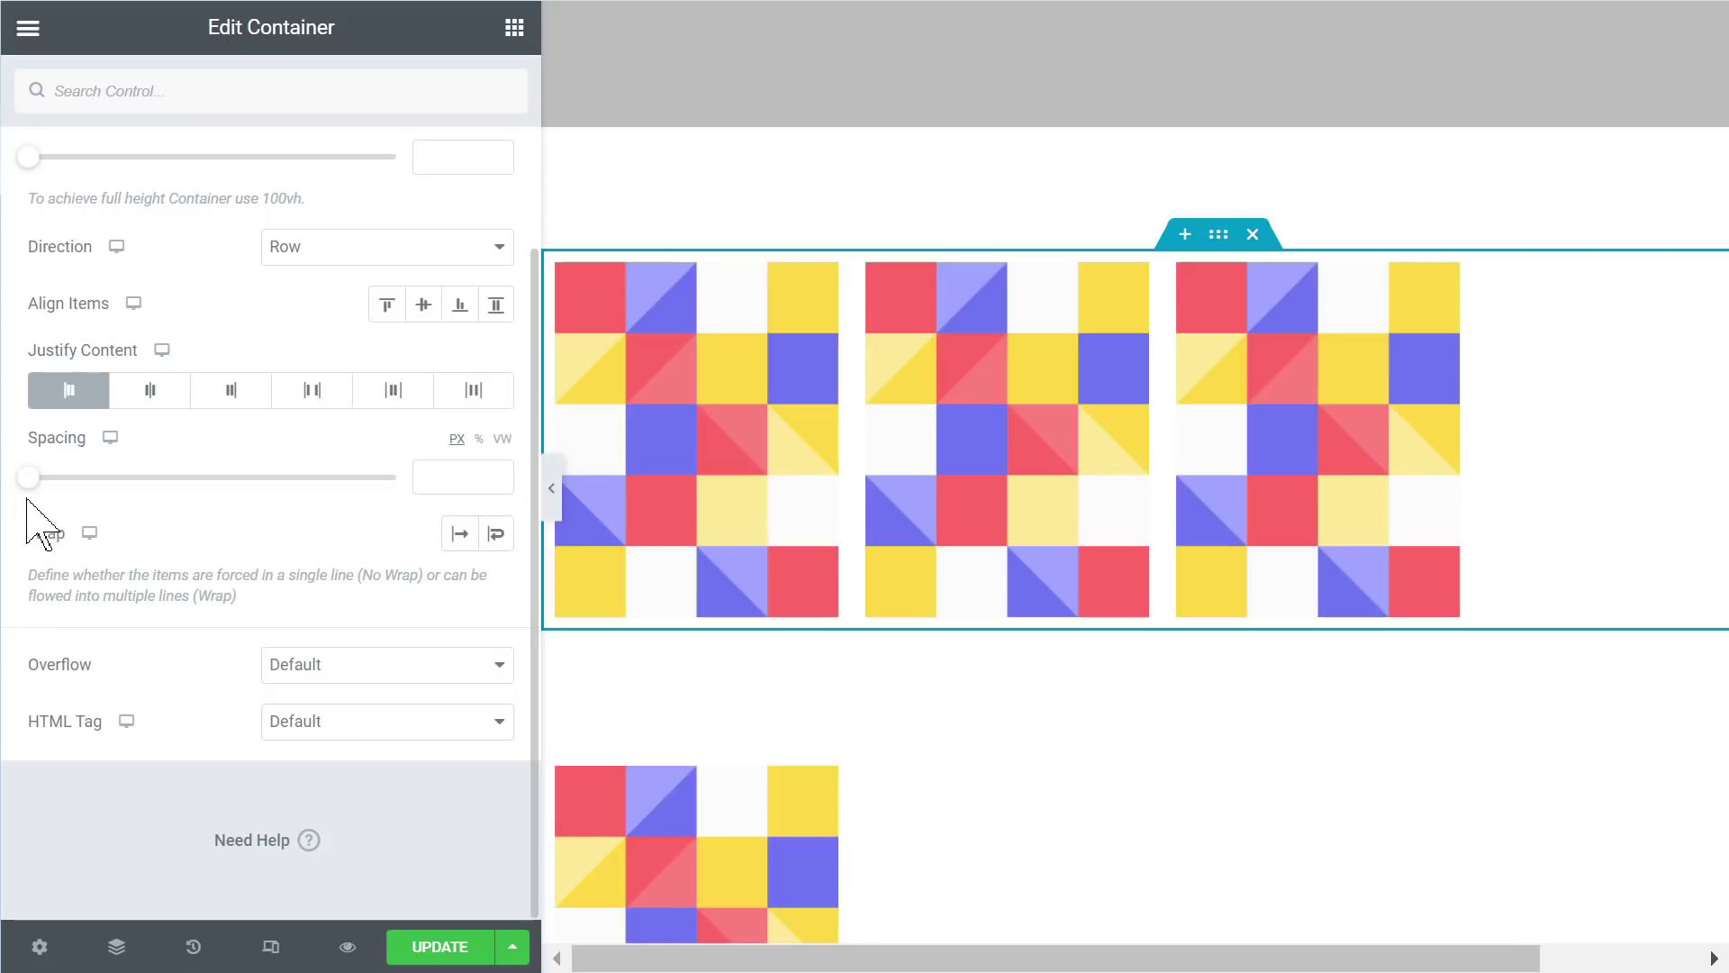
left_click_drag(29, 485, 87, 525)
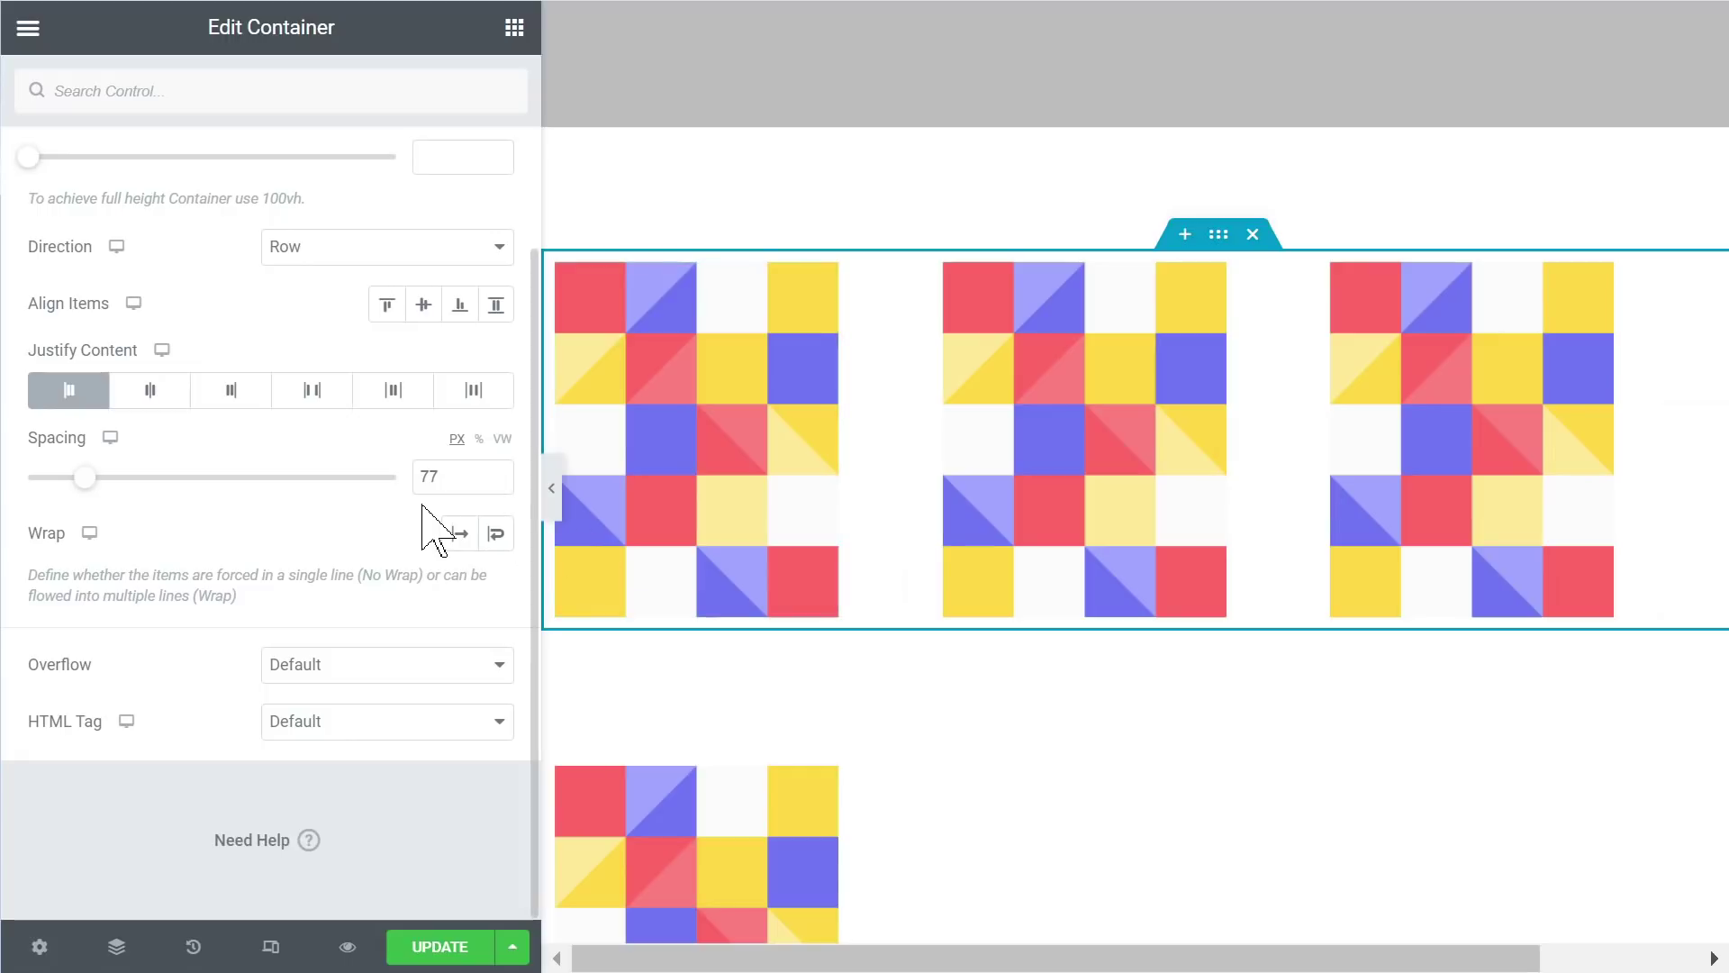
type("20")
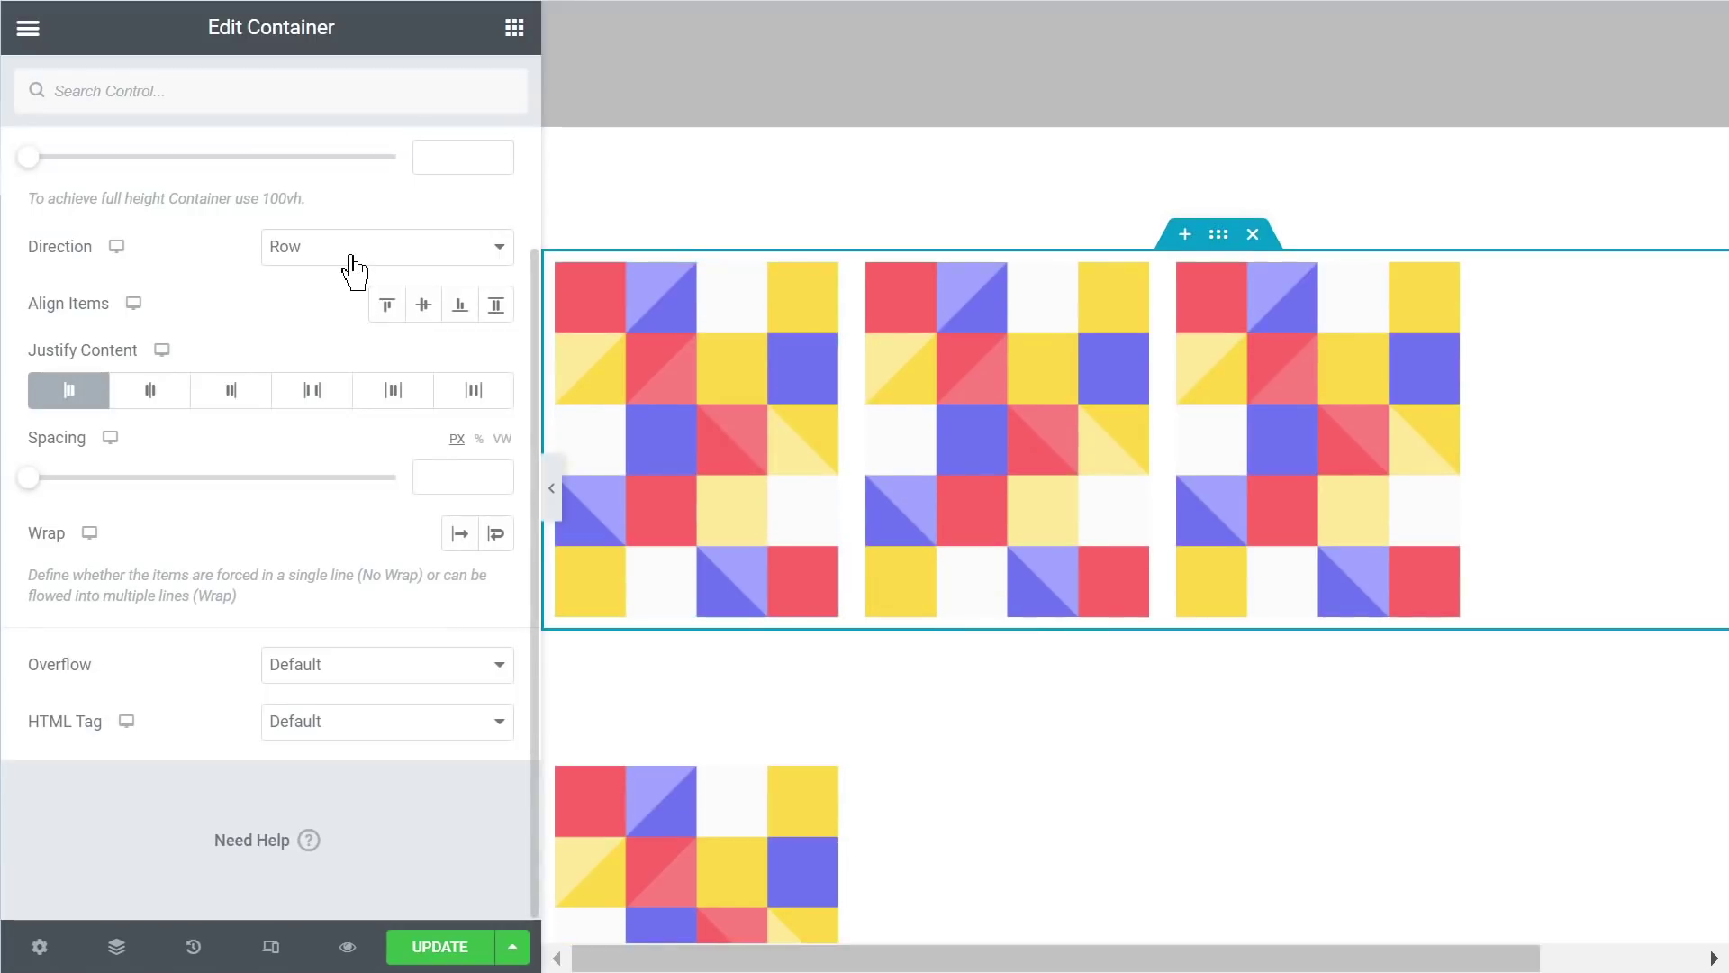
Step: Set the container's Direction to Column and look over the stacked images
left_click(353, 267)
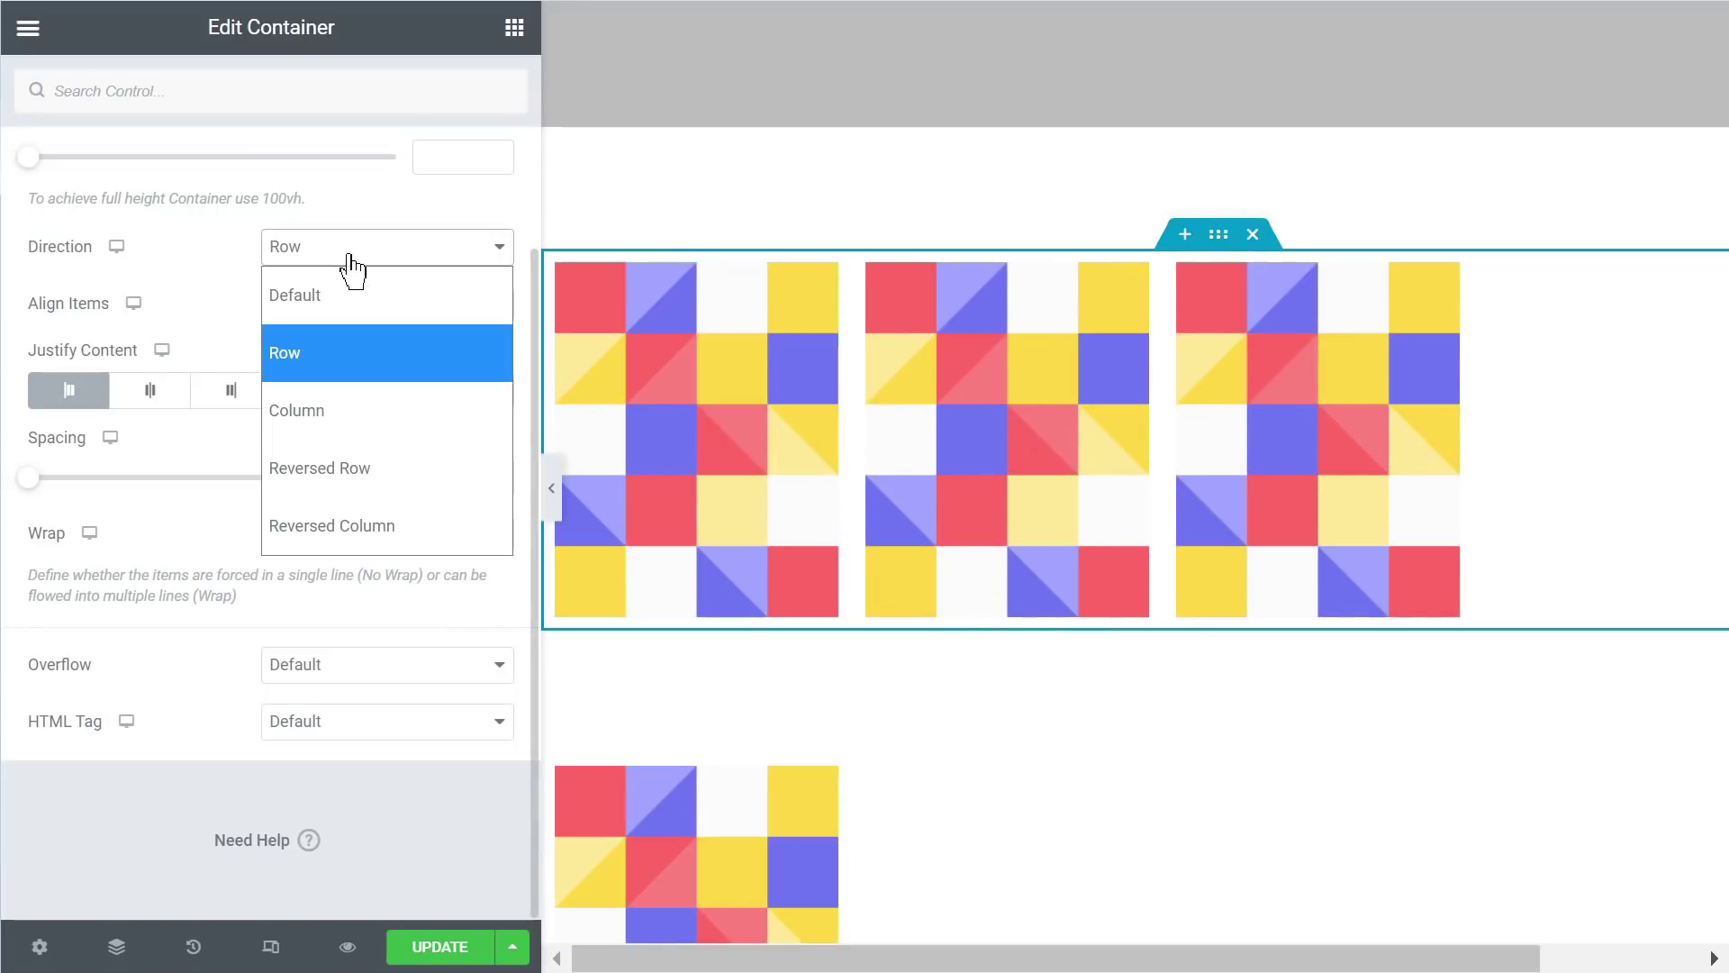
left_click(338, 410)
scroll(953, 432, "down", 4)
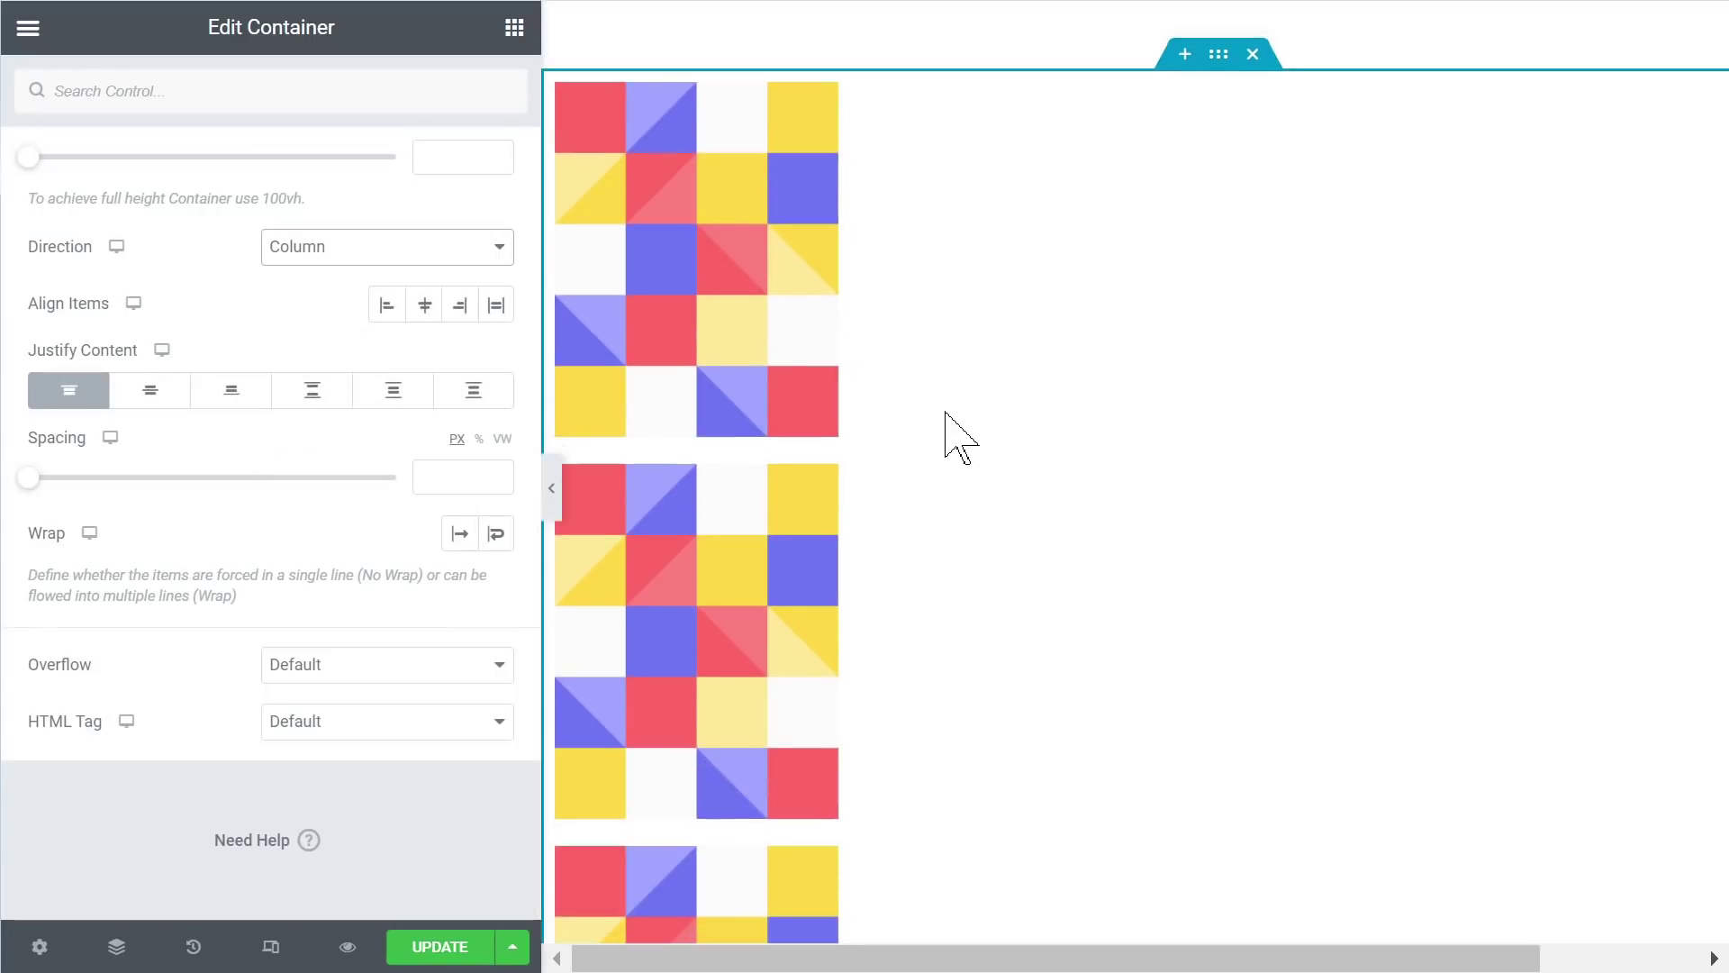
scroll(953, 464, "up", 2)
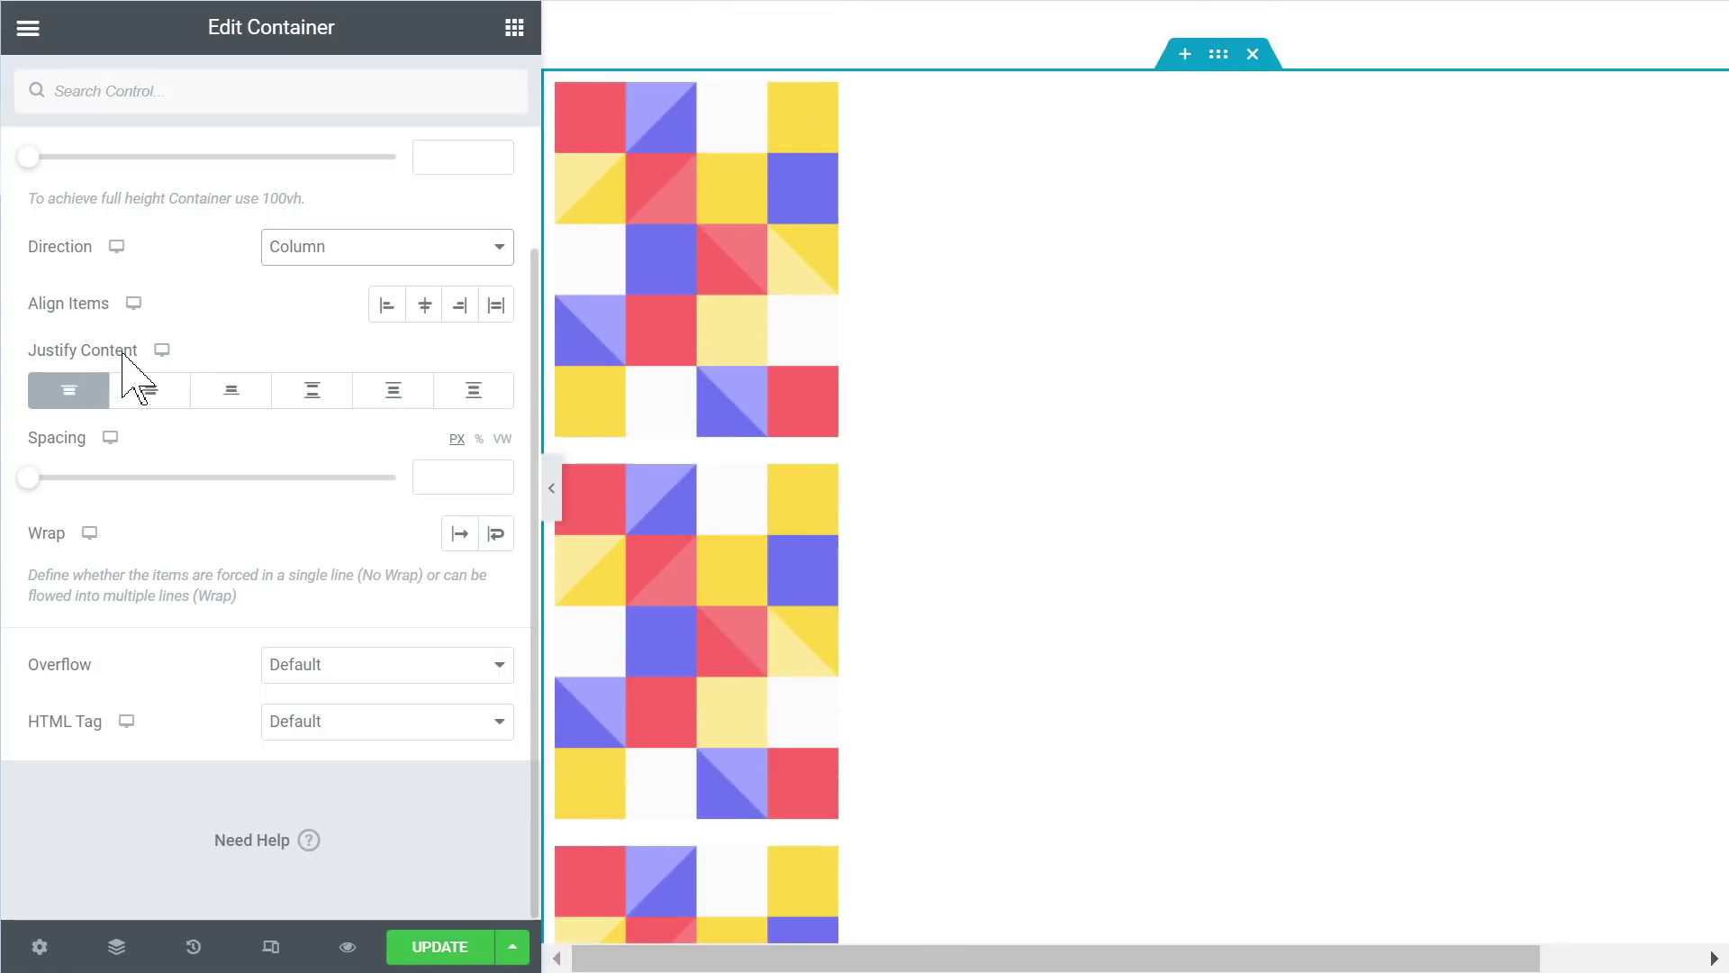
scroll(955, 439, "down", 4)
scroll(936, 445, "up", 2)
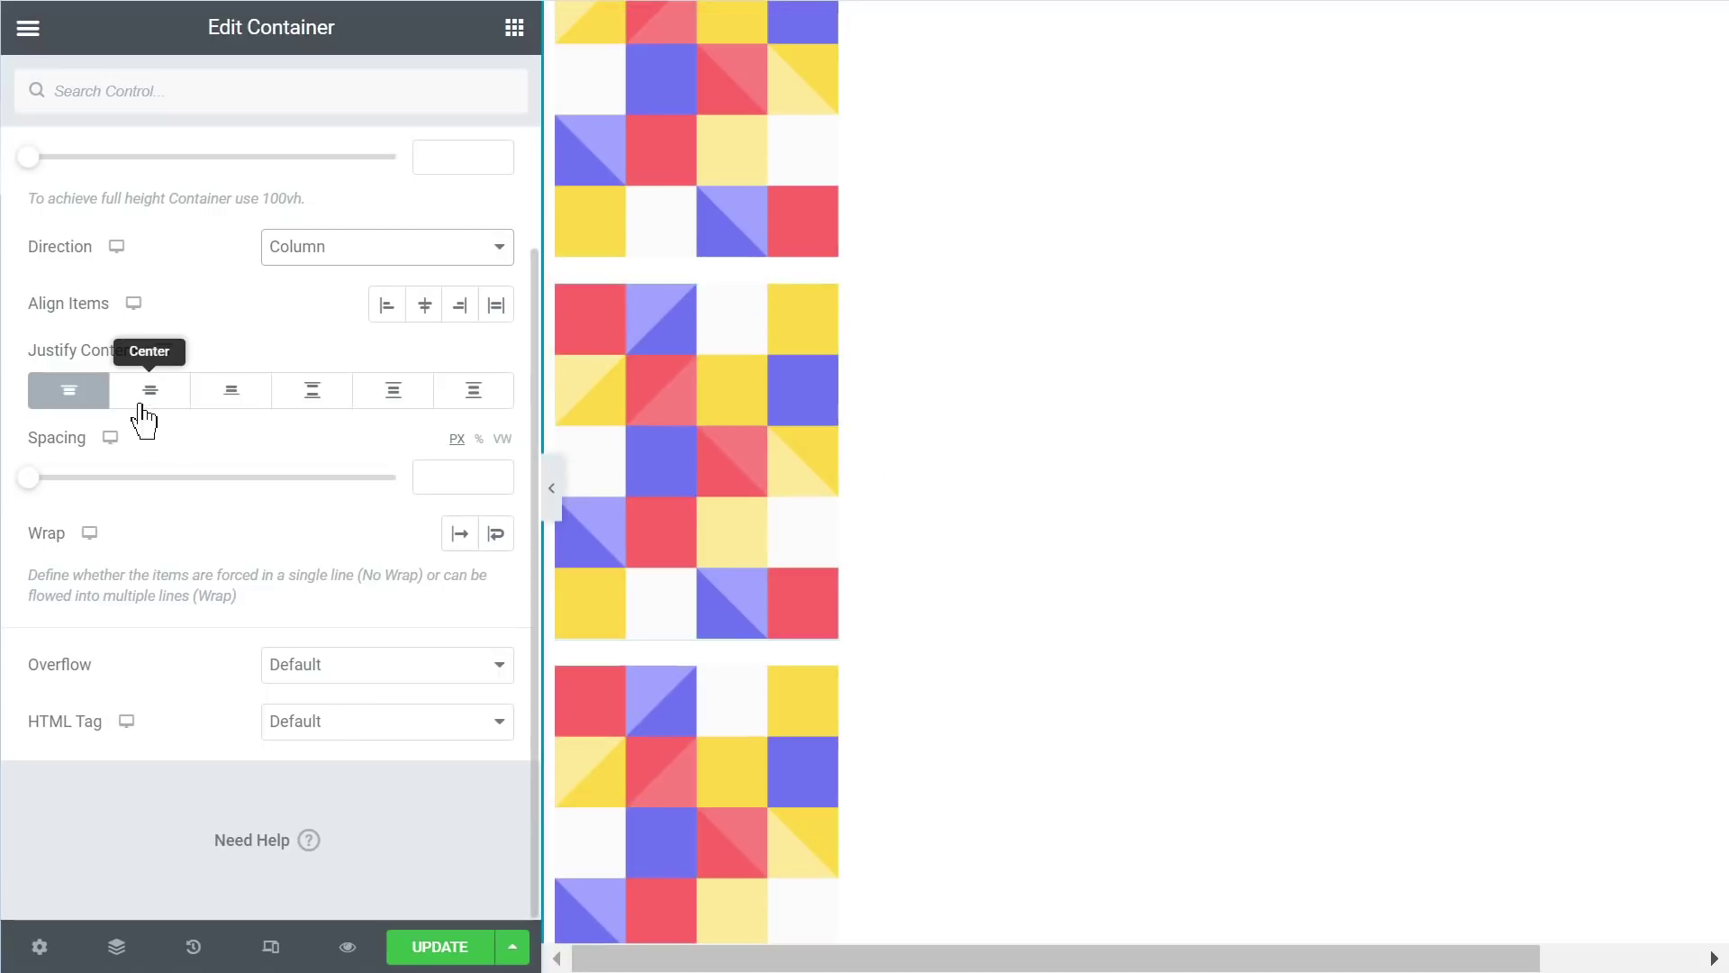
Step: Try center, end, Space Around and Space Evenly for the column container's Justify Content, returning to the start option
left_click(152, 401)
left_click(227, 398)
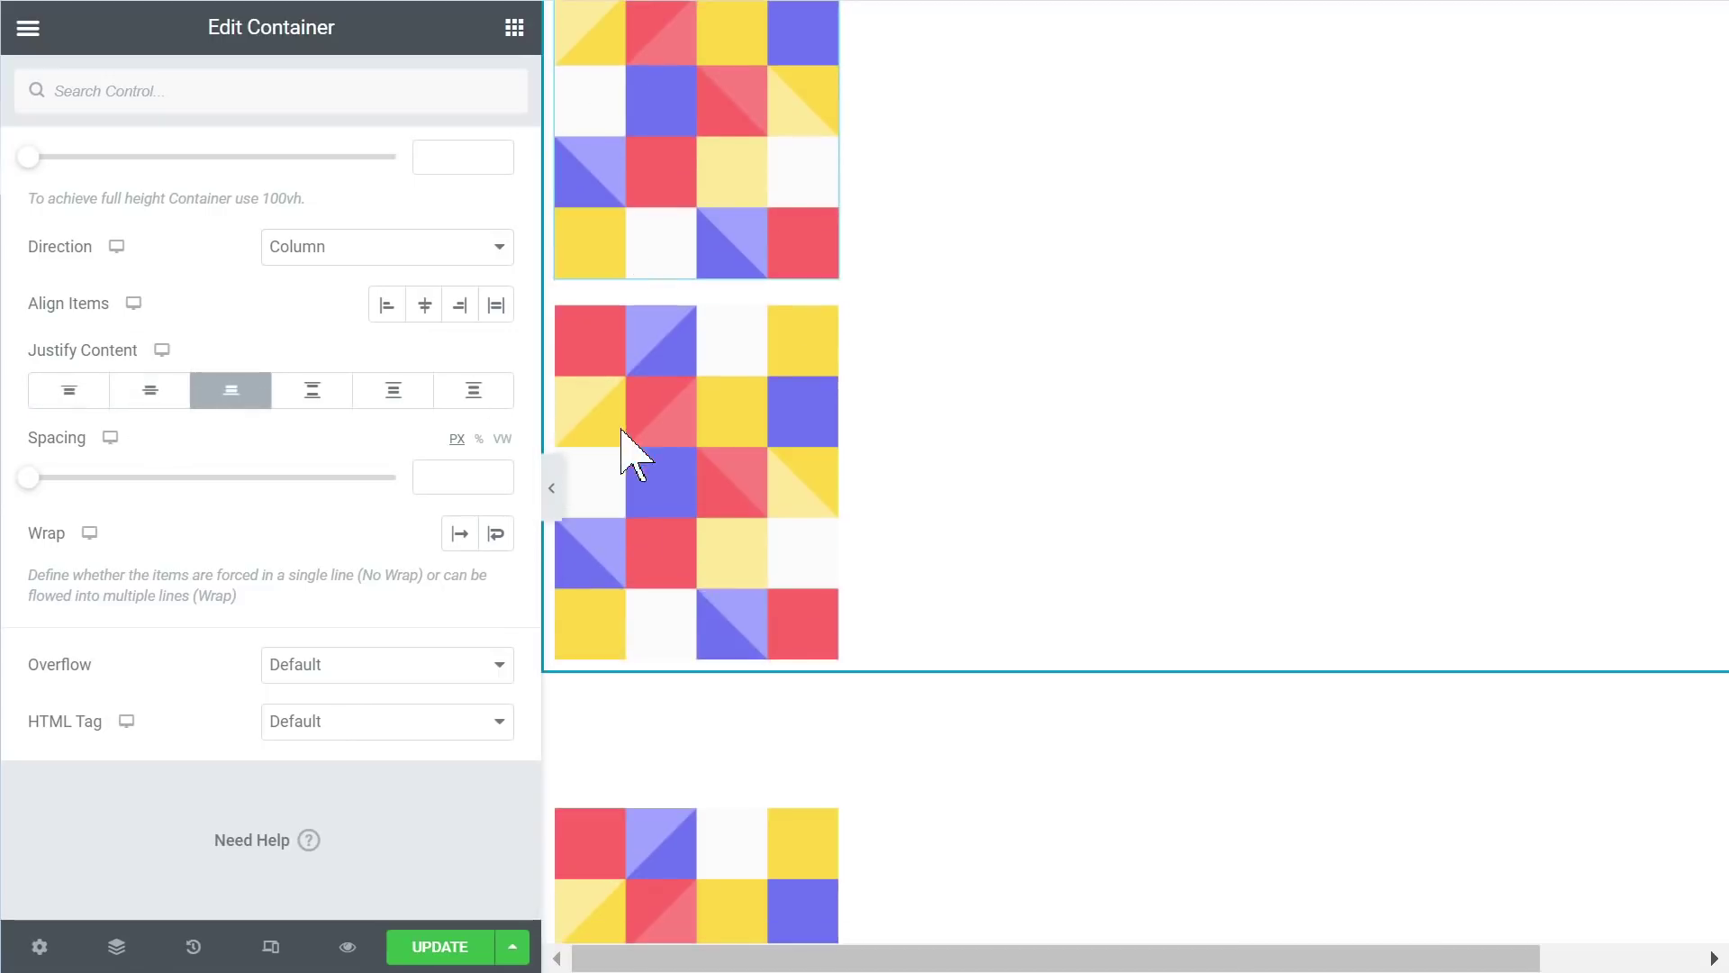
scroll(822, 487, "up", 3)
scroll(766, 401, "down", 1)
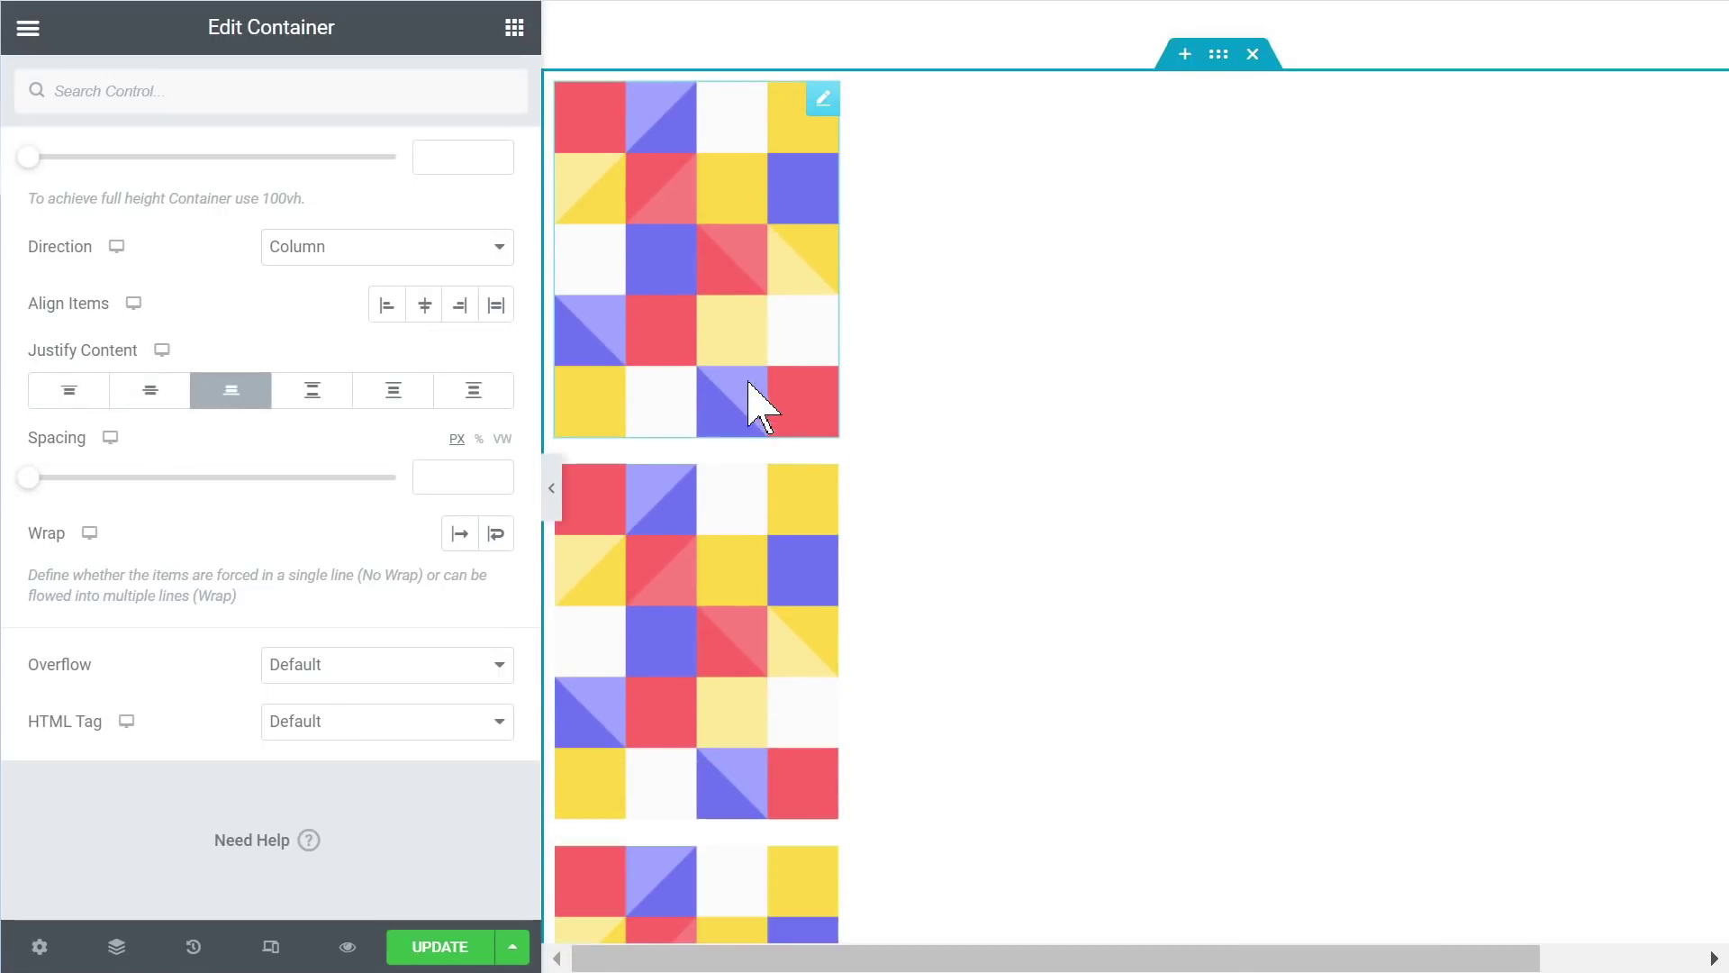
scroll(709, 403, "down", 4)
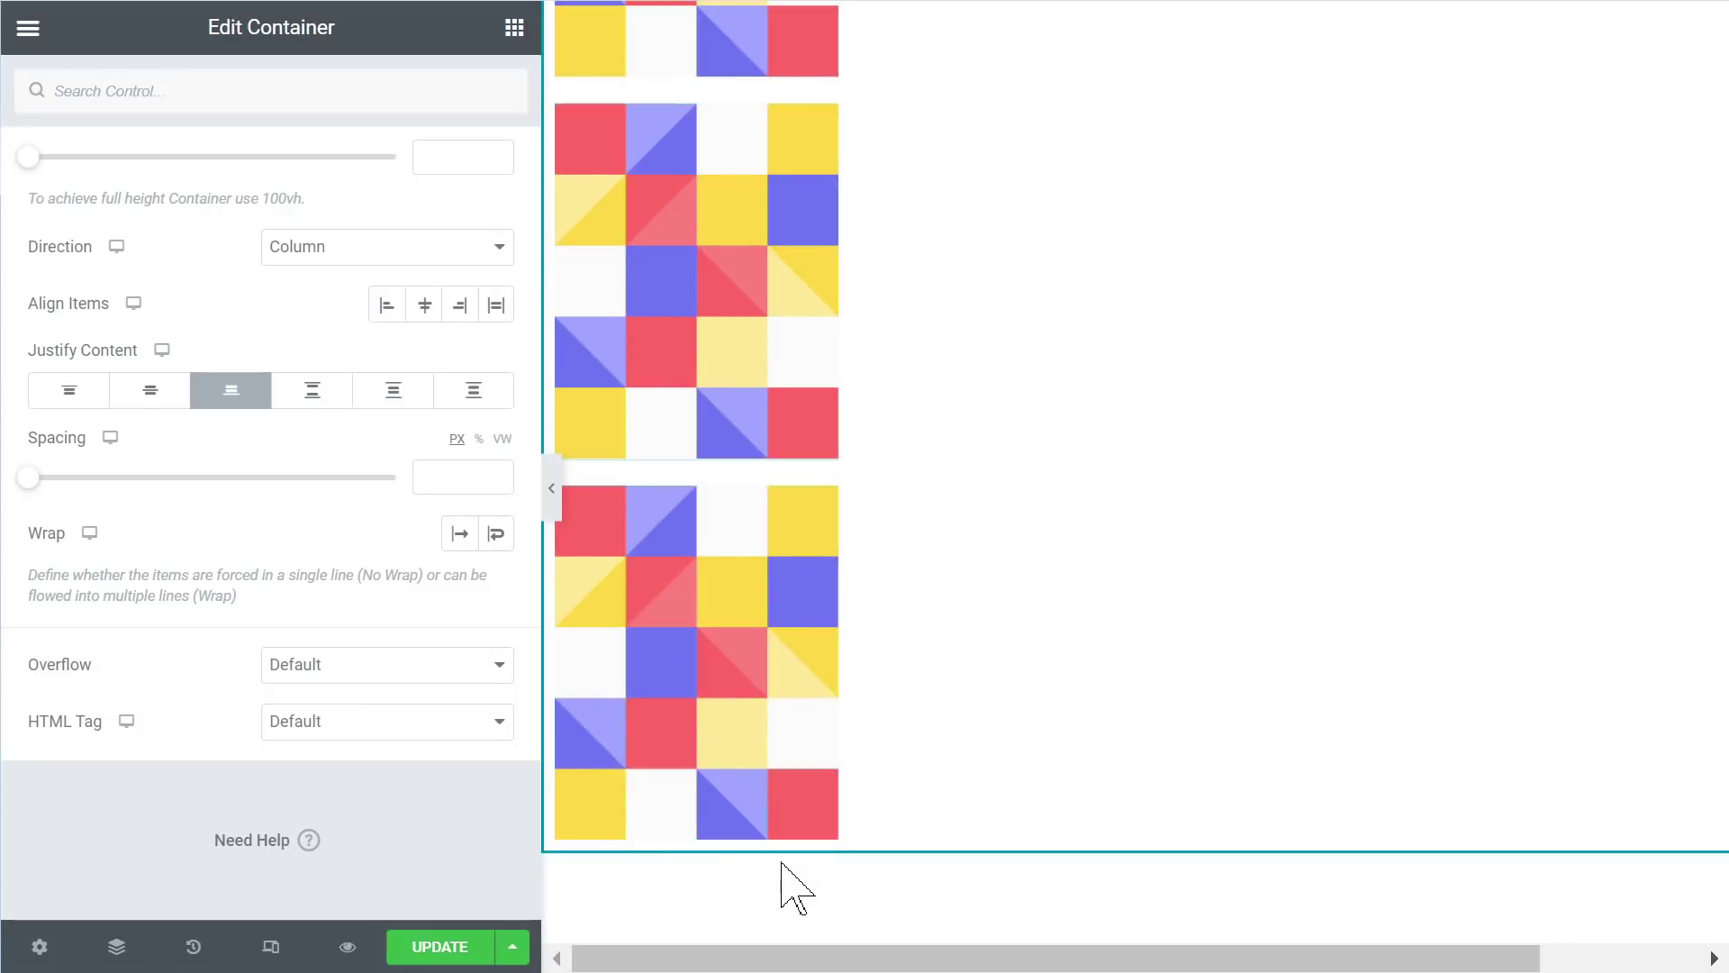
scroll(795, 869, "up", 2)
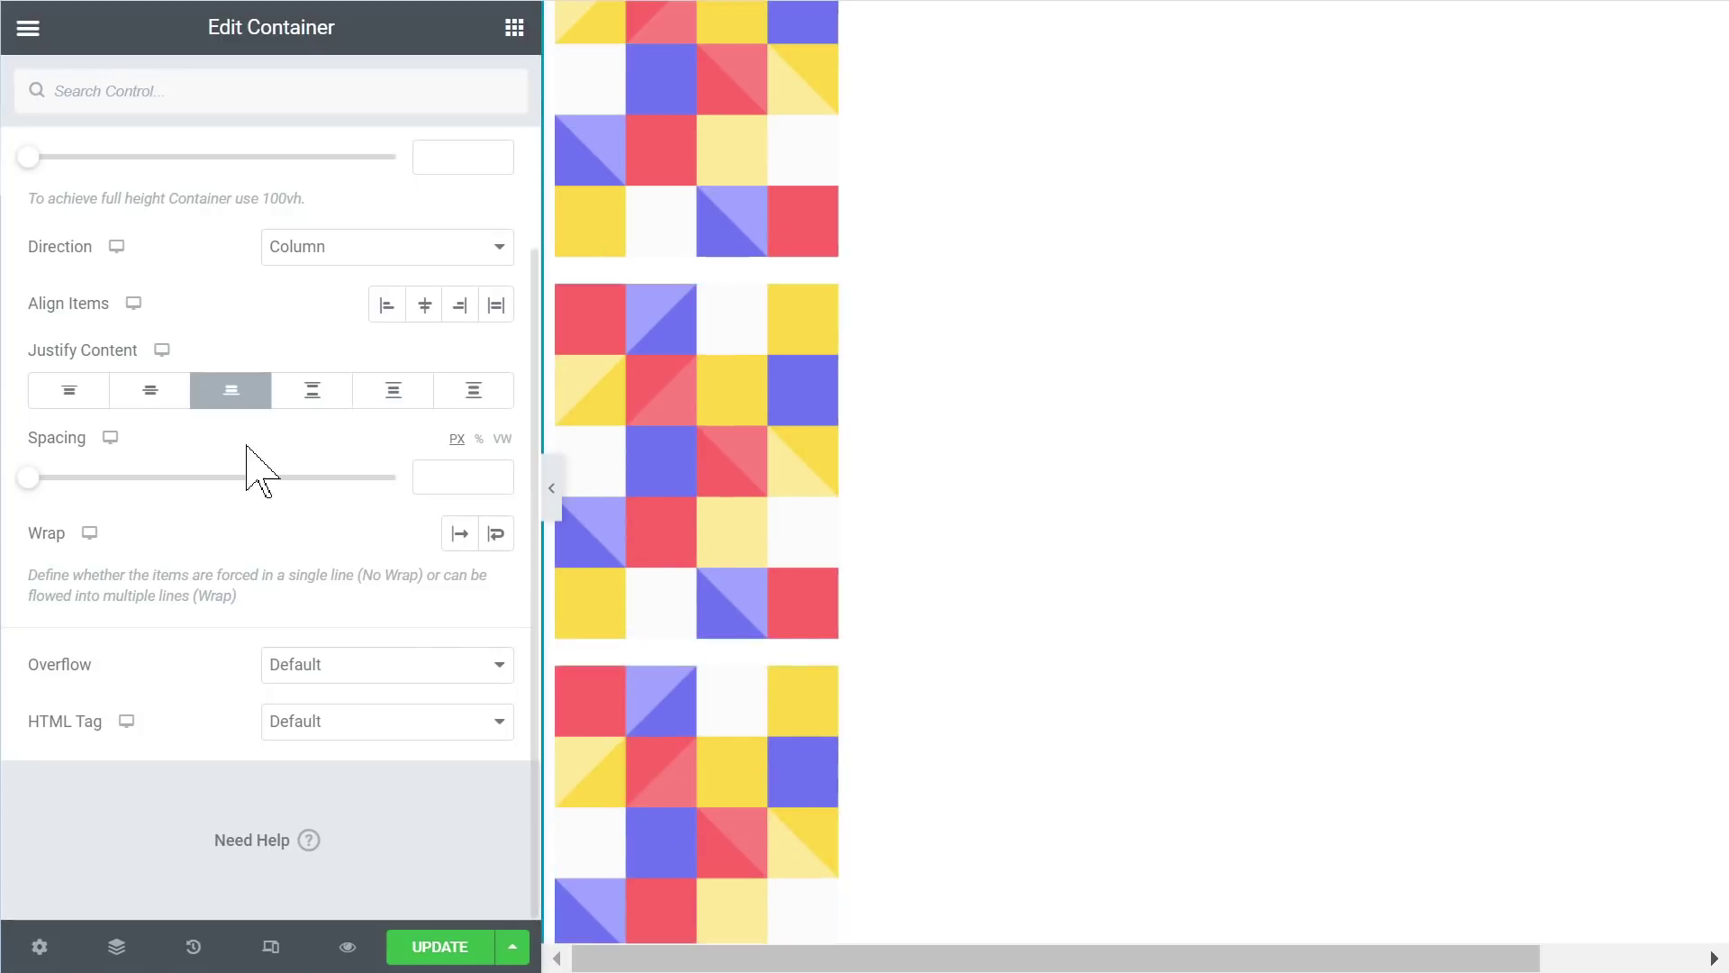
left_click(382, 394)
left_click(480, 406)
left_click(47, 396)
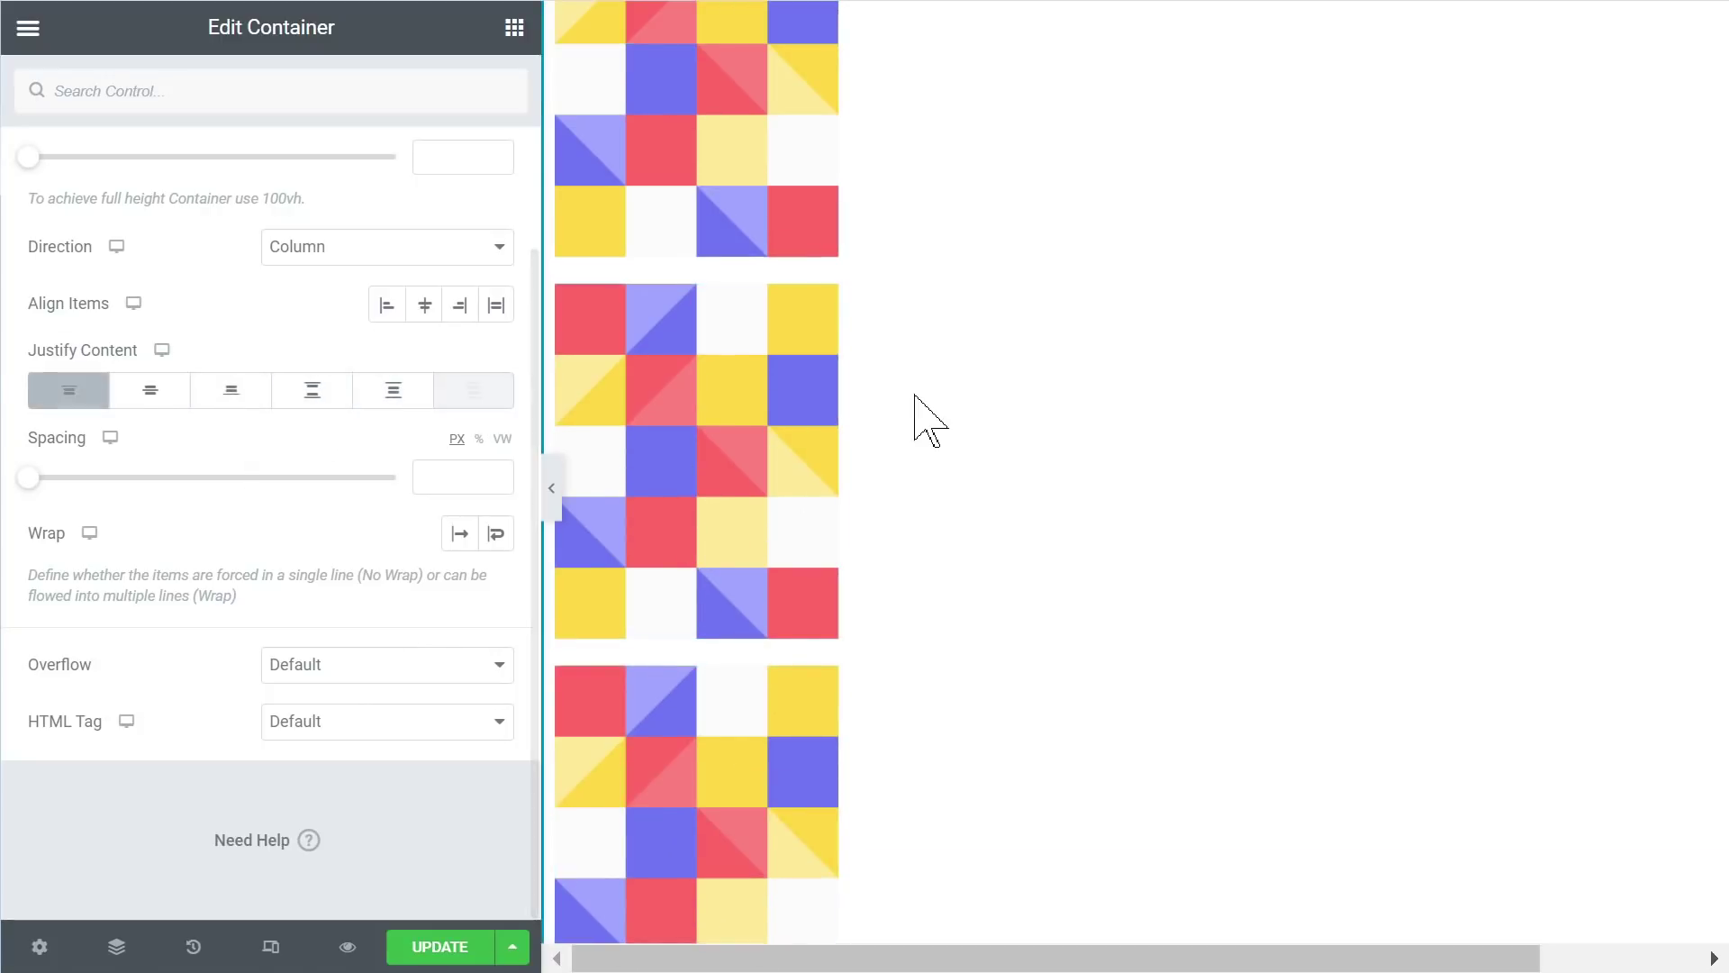
Step: Go through Flex Start, Center and Flex End for the column container's Align Items, finishing on stretch
scroll(926, 417, "up", 2)
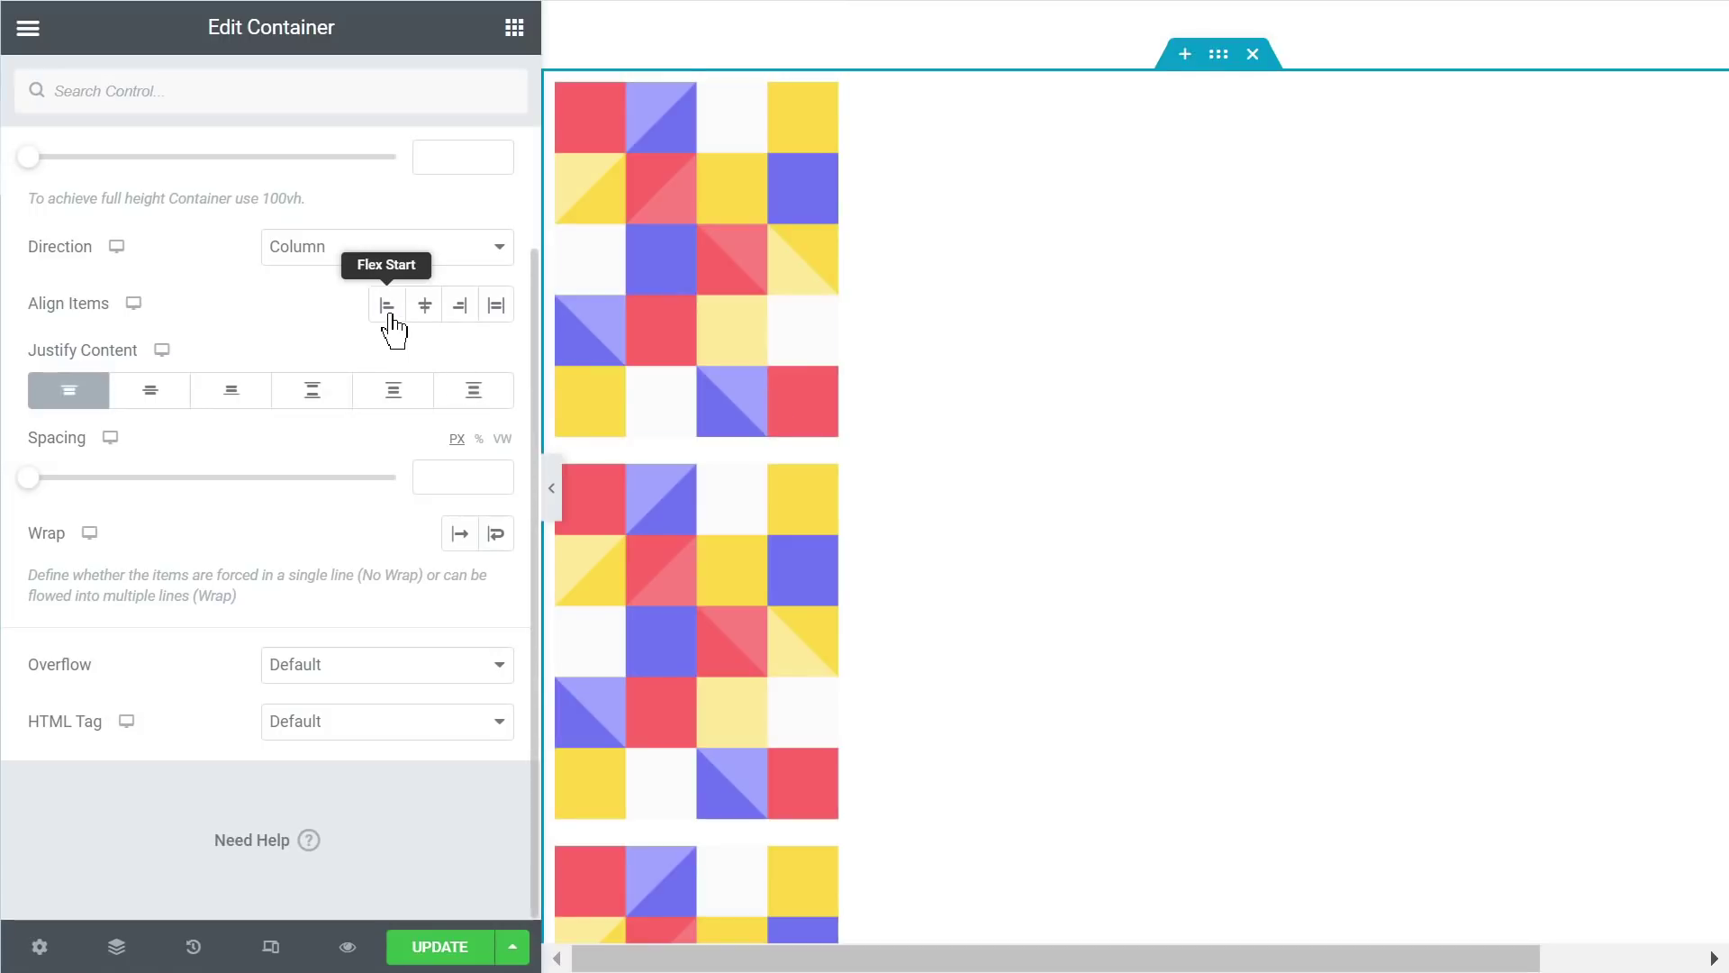
left_click(387, 307)
left_click(424, 308)
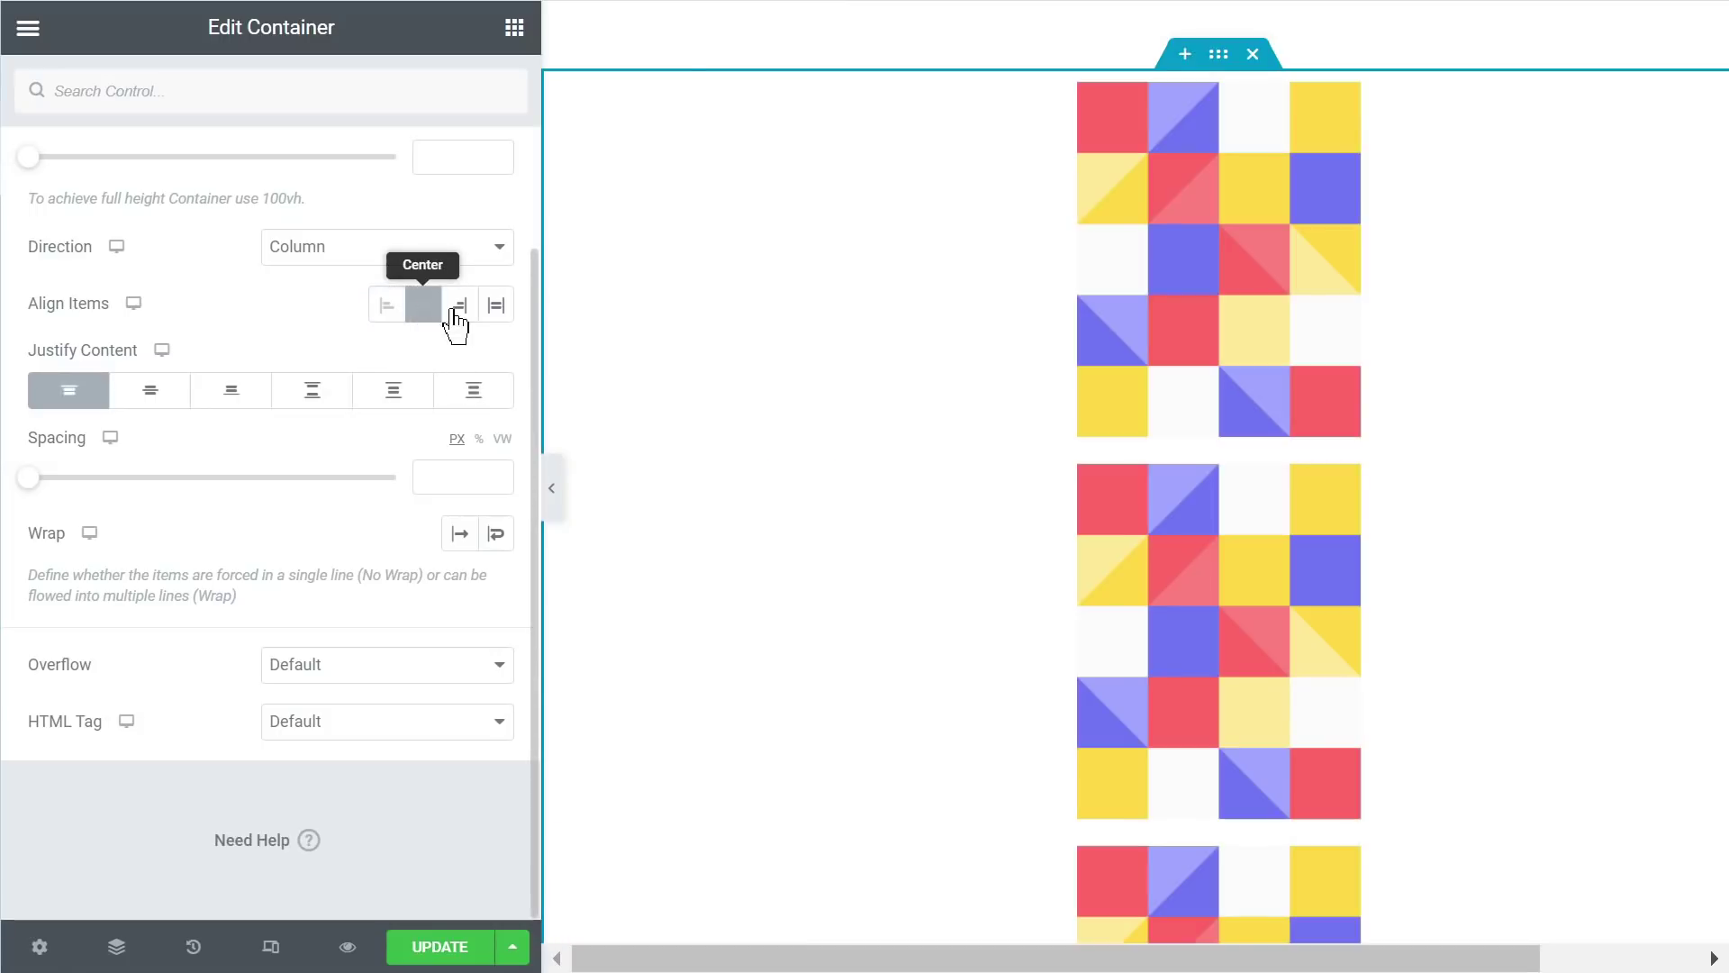
scroll(1185, 270, "down", 5)
scroll(1305, 327, "up", 2)
scroll(1266, 375, "down", 2)
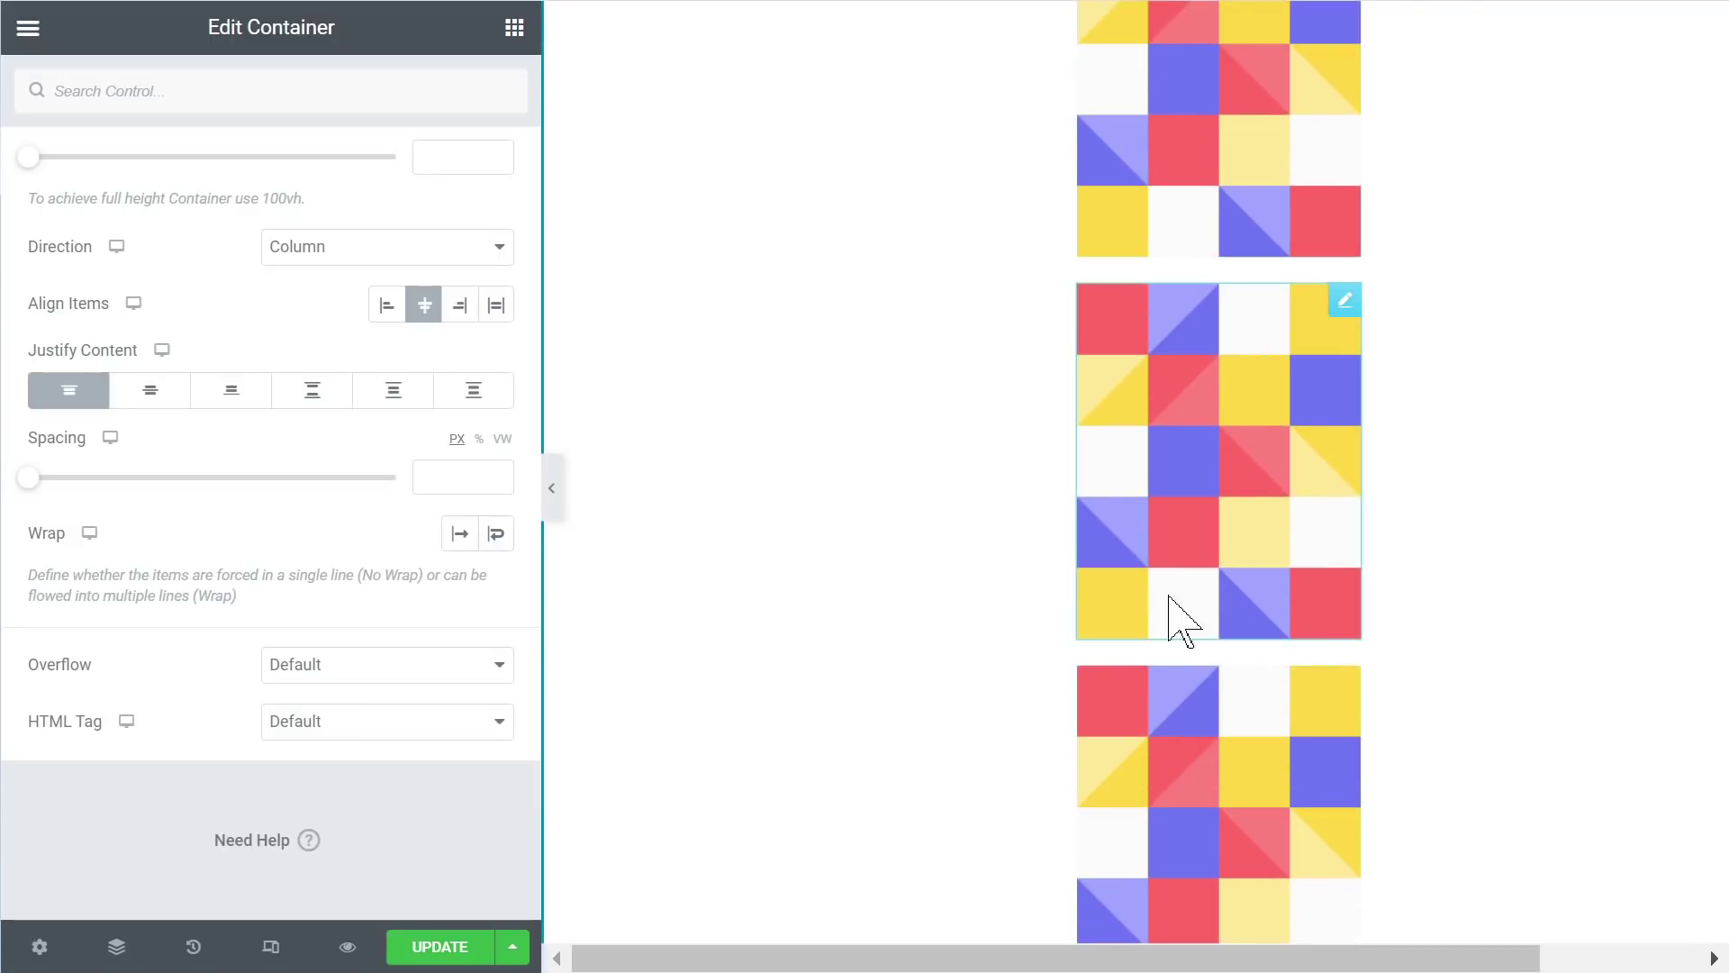
left_click(459, 306)
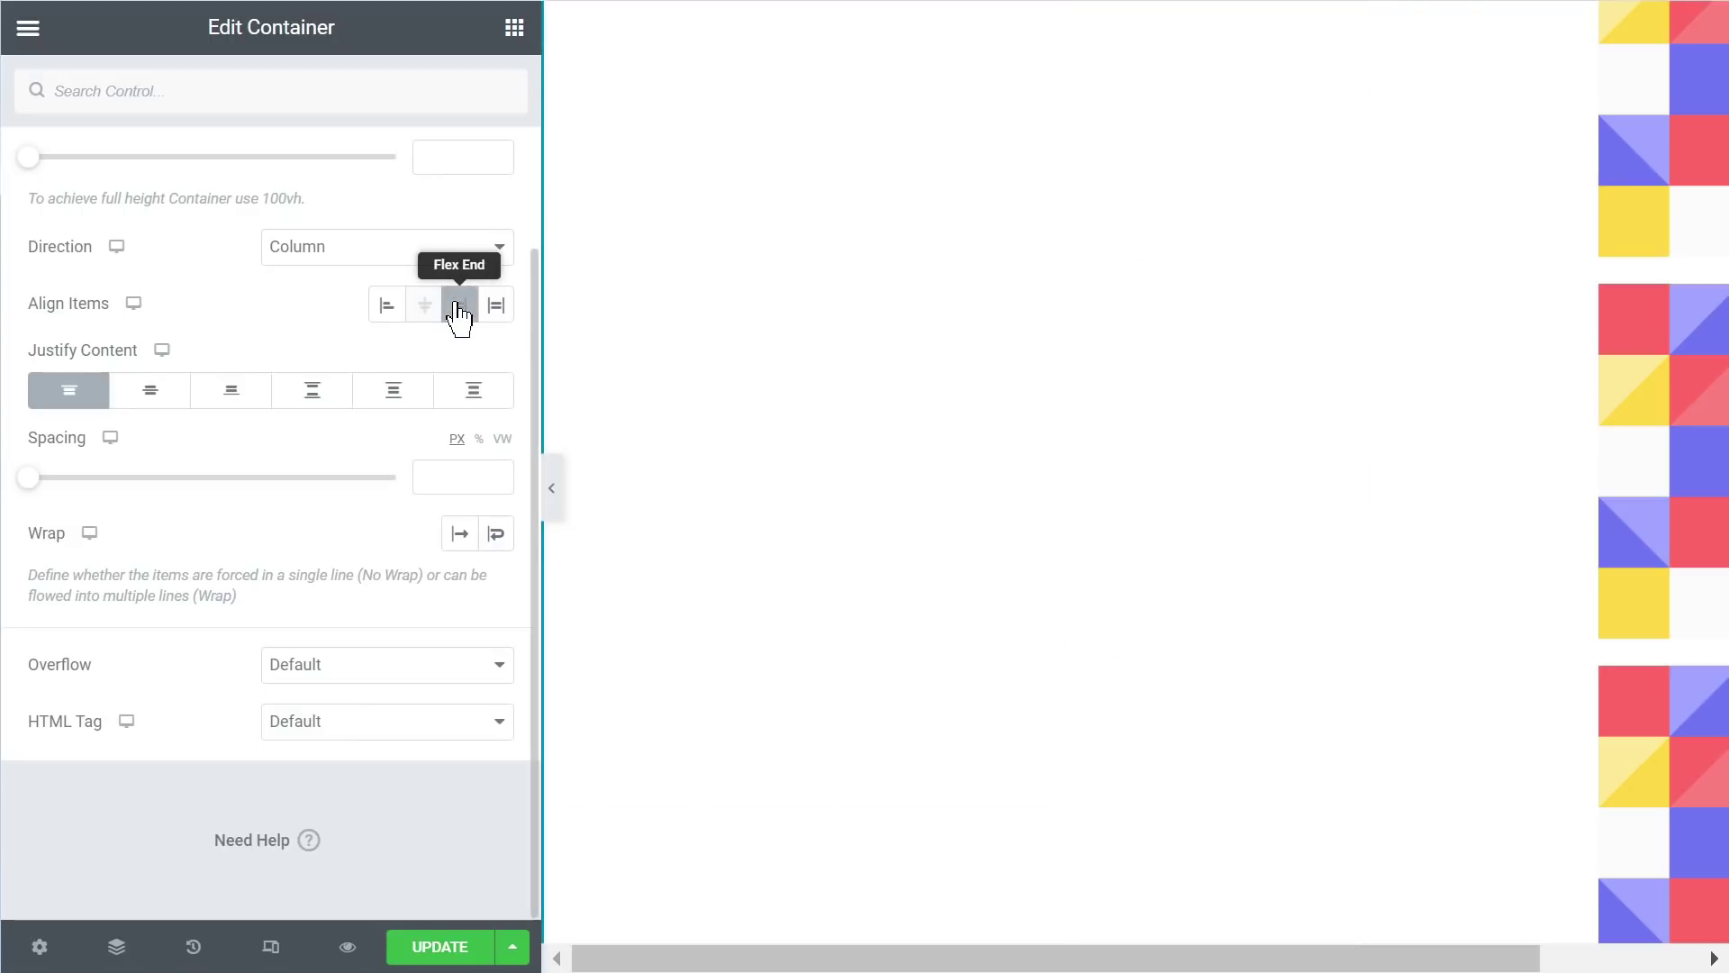
left_click(496, 306)
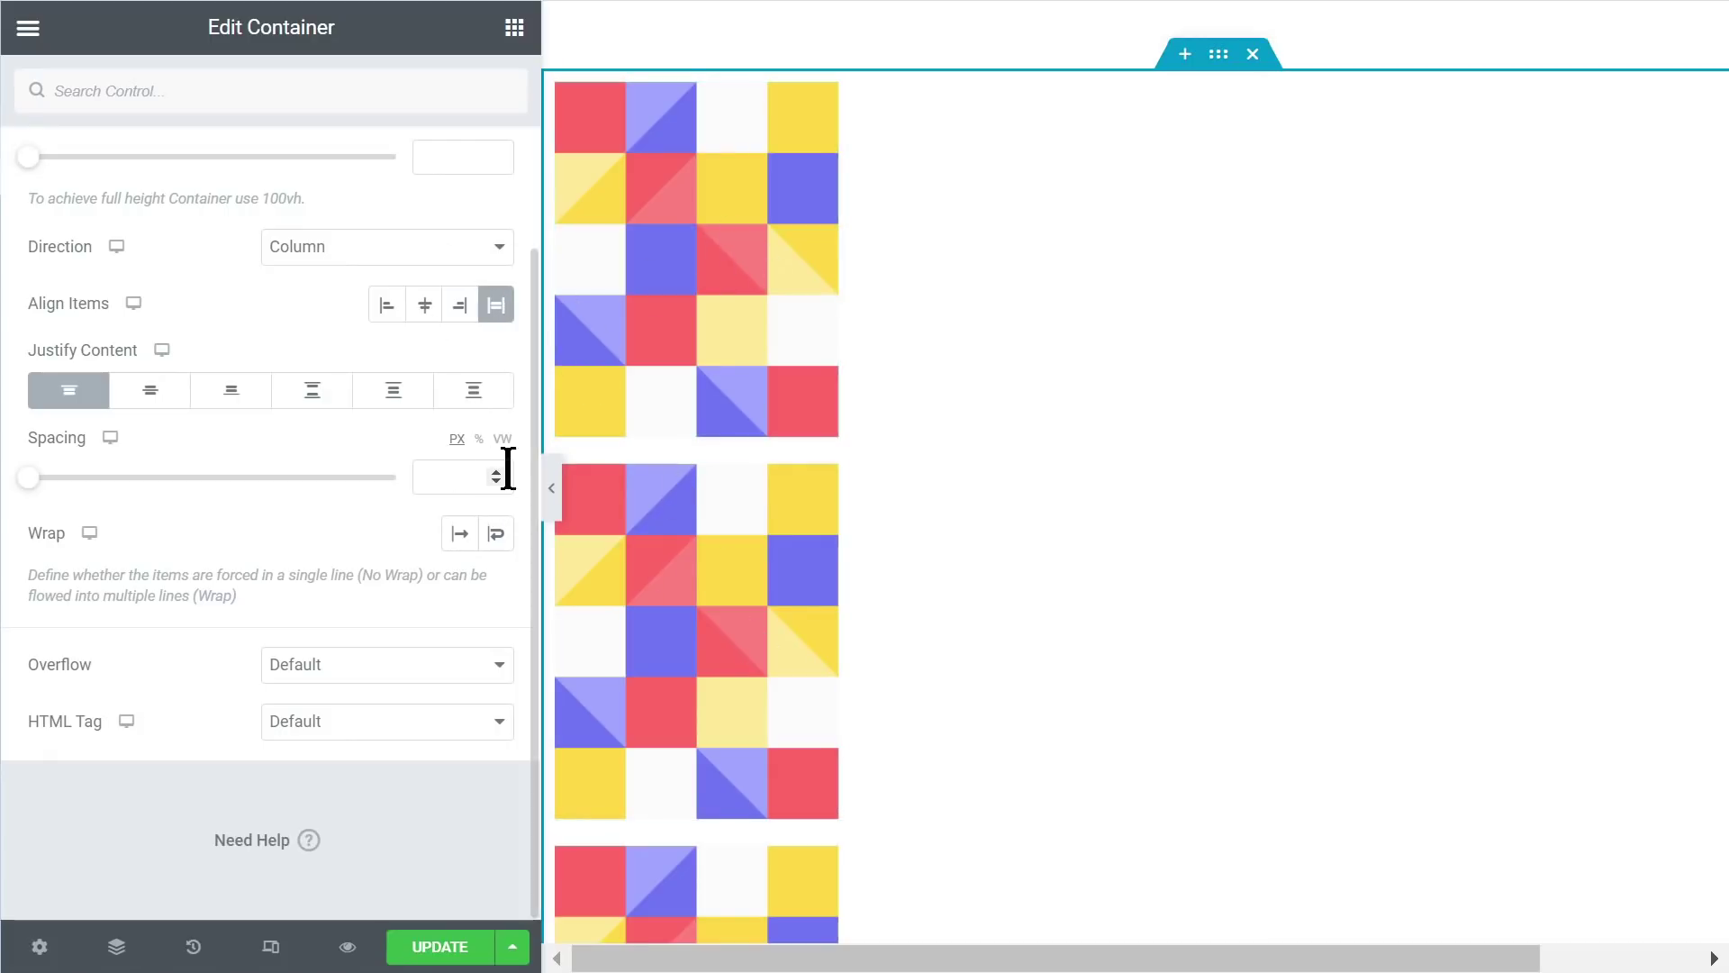
Step: Select an image in the row container with the 33.3% wide images and open that container's layout settings
left_click_drag(832, 372, 1050, 606)
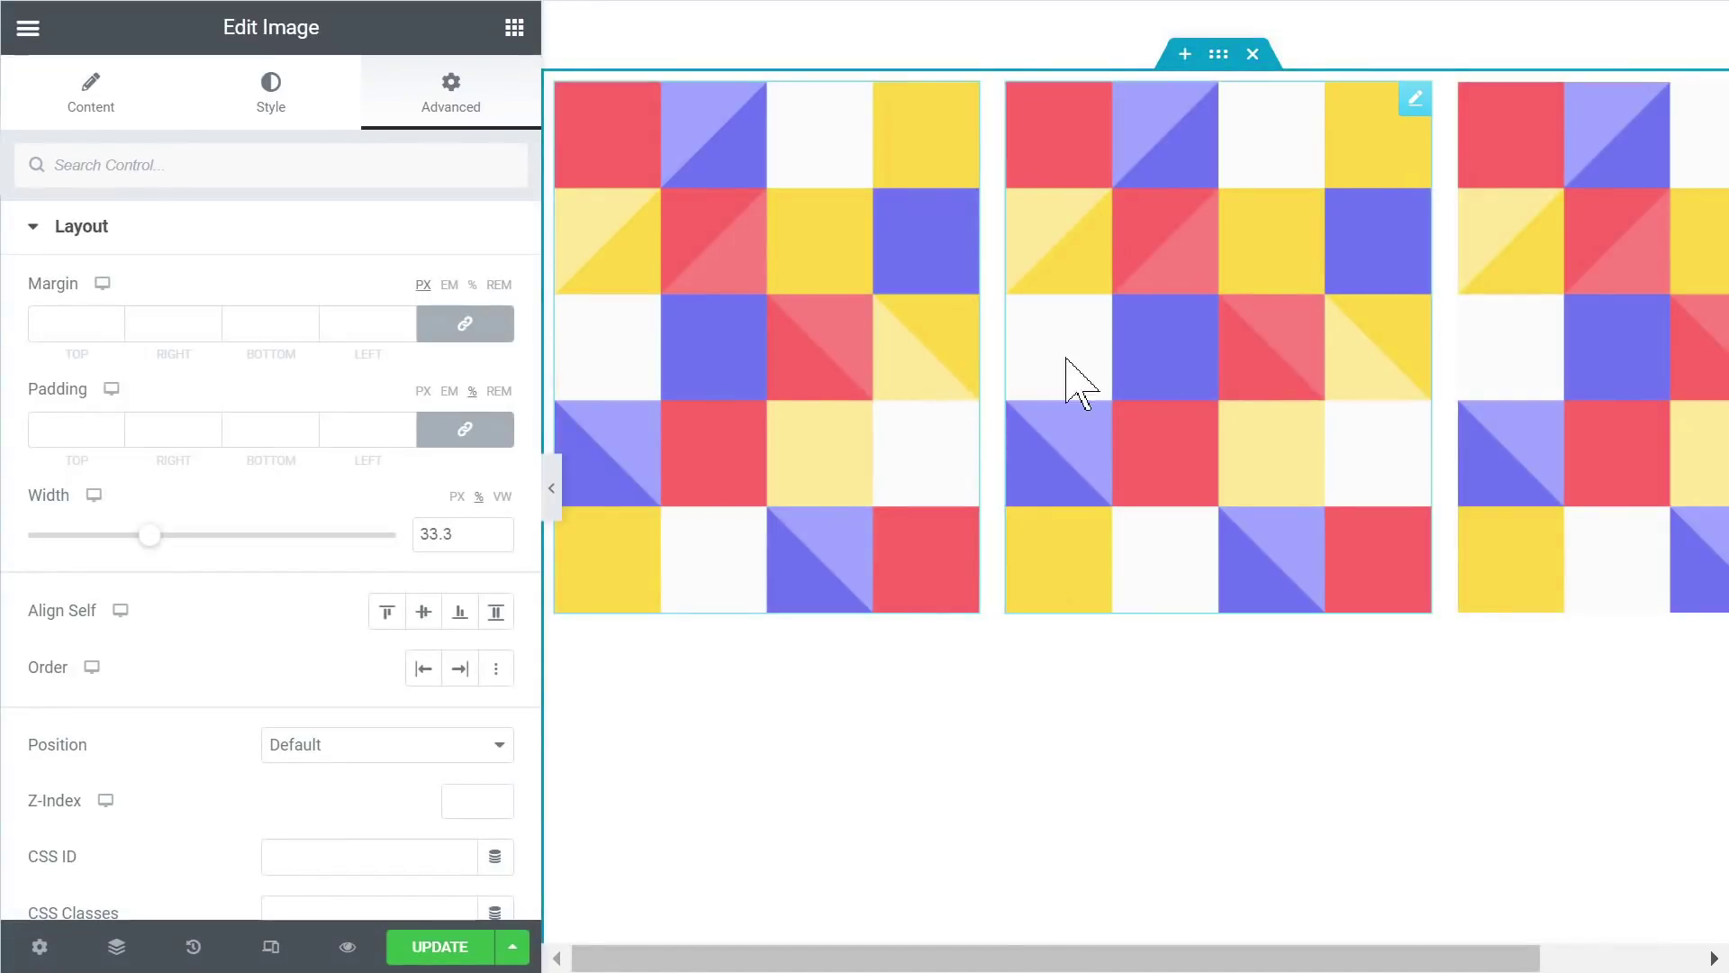
scroll(1207, 252, "down", 2)
scroll(1235, 366, "up", 2)
left_click(1219, 56)
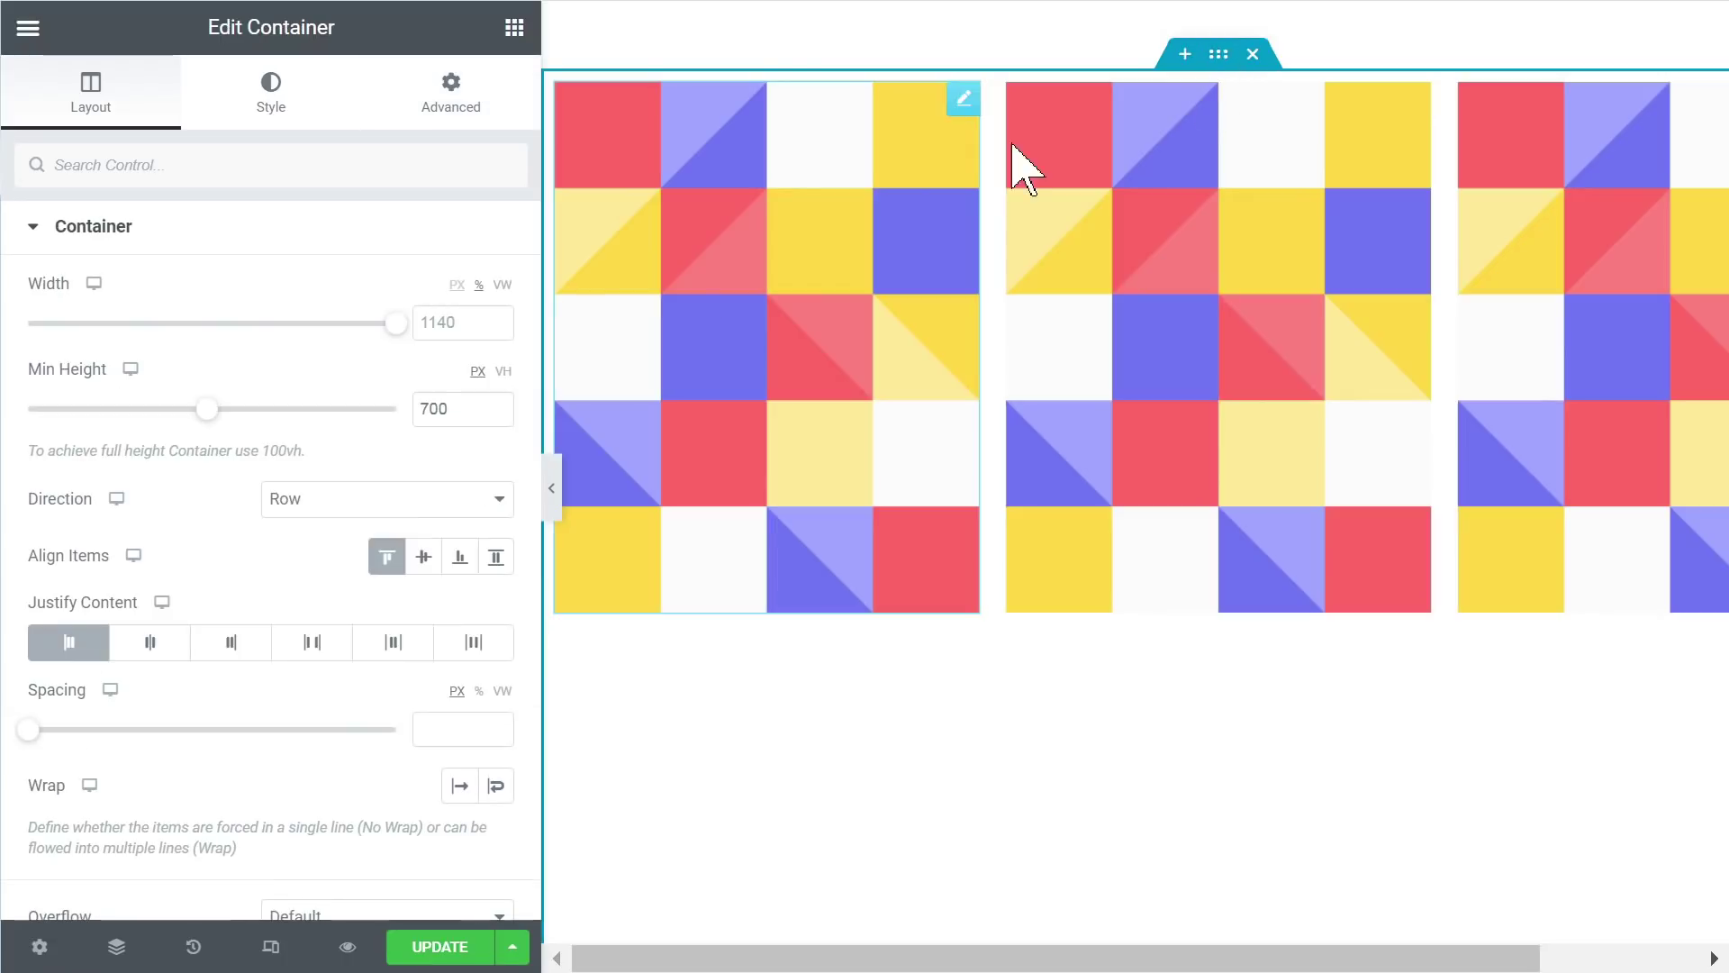
Step: Deselect the start option of Align Items for the container with the 700 px minimum height
left_click(444, 409)
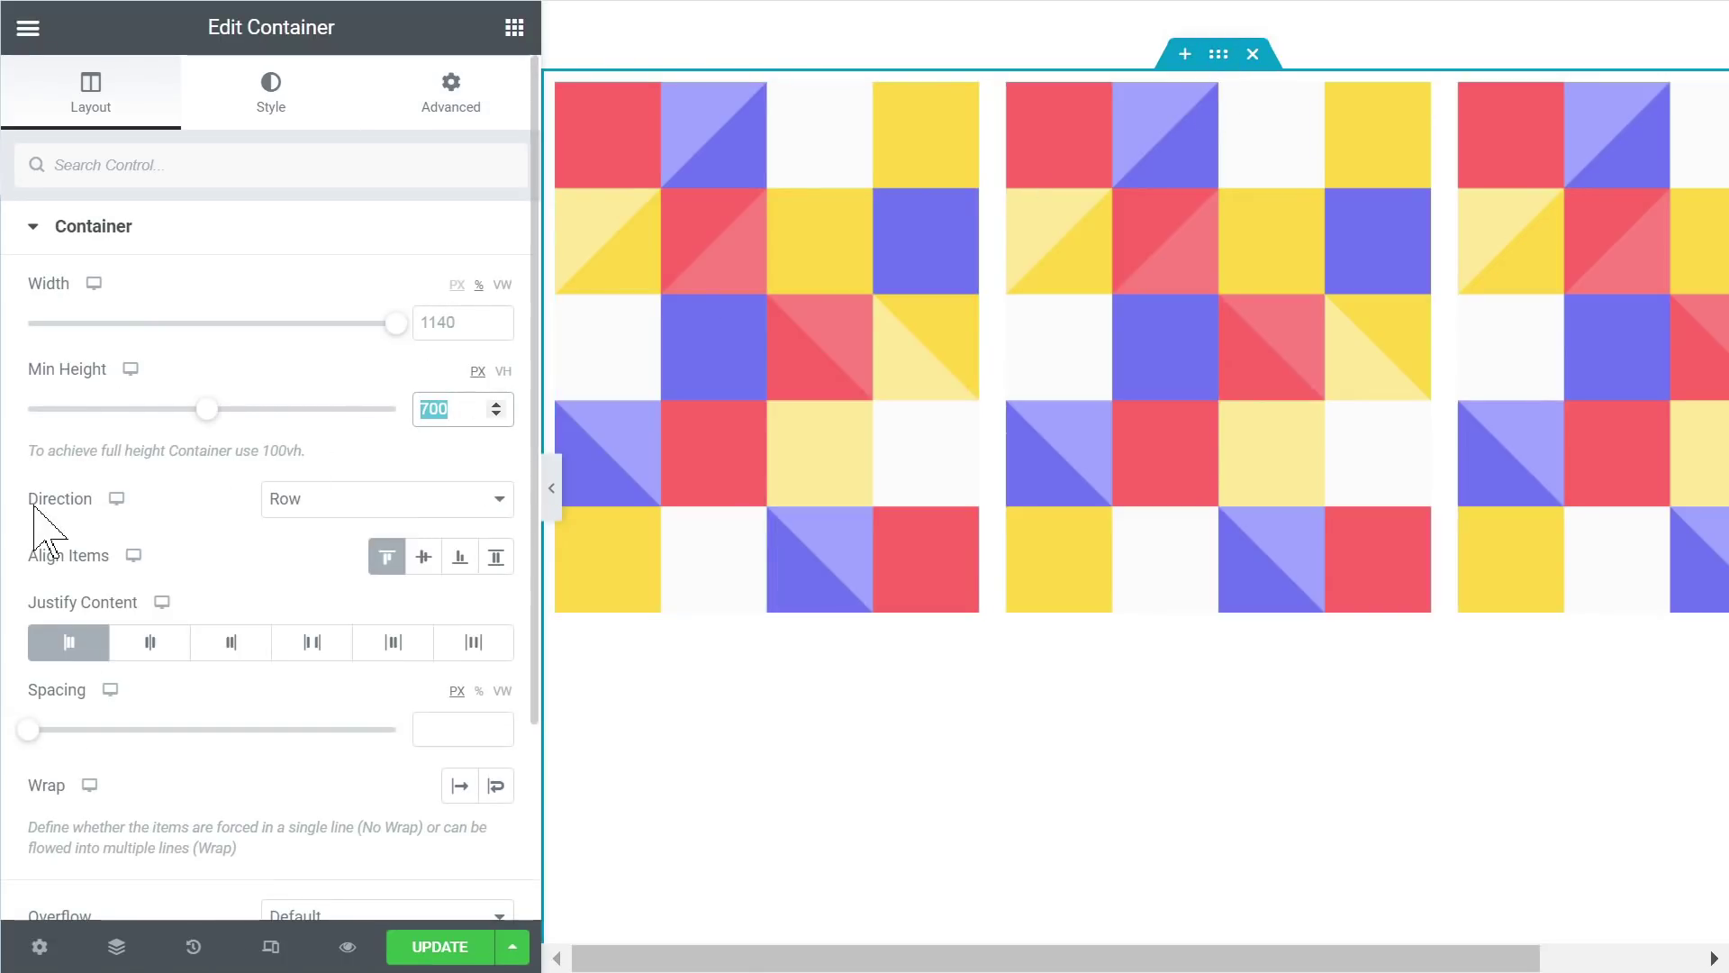
left_click(387, 560)
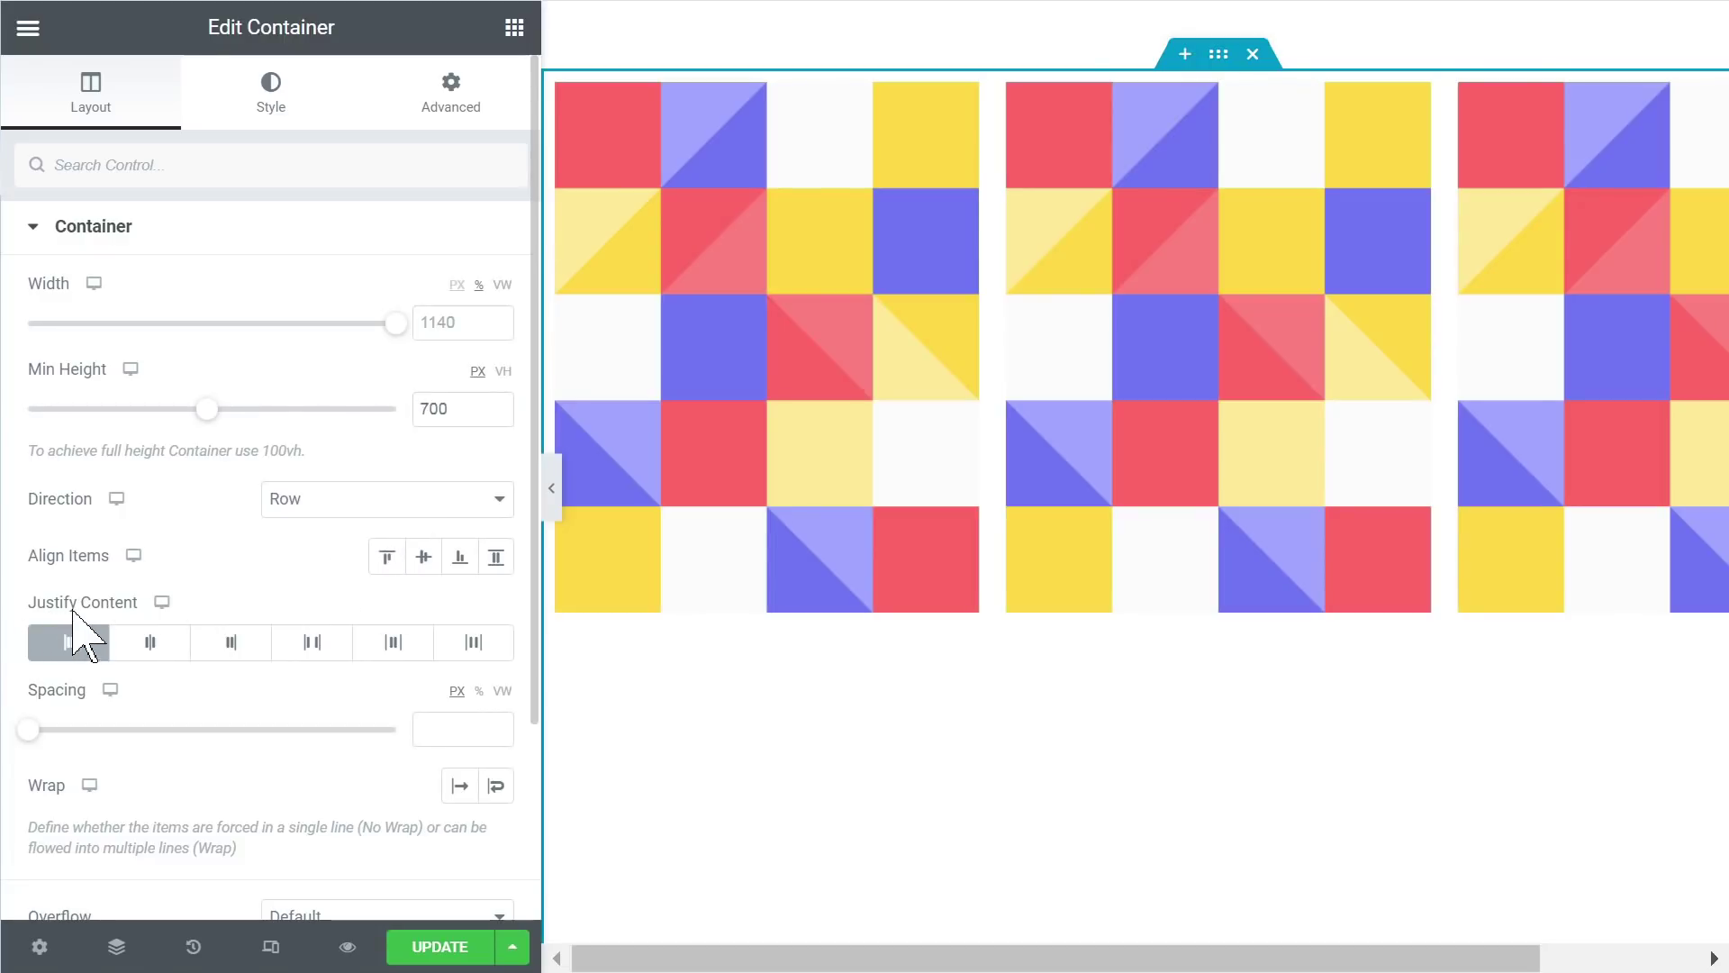
scroll(900, 360, "right", 3)
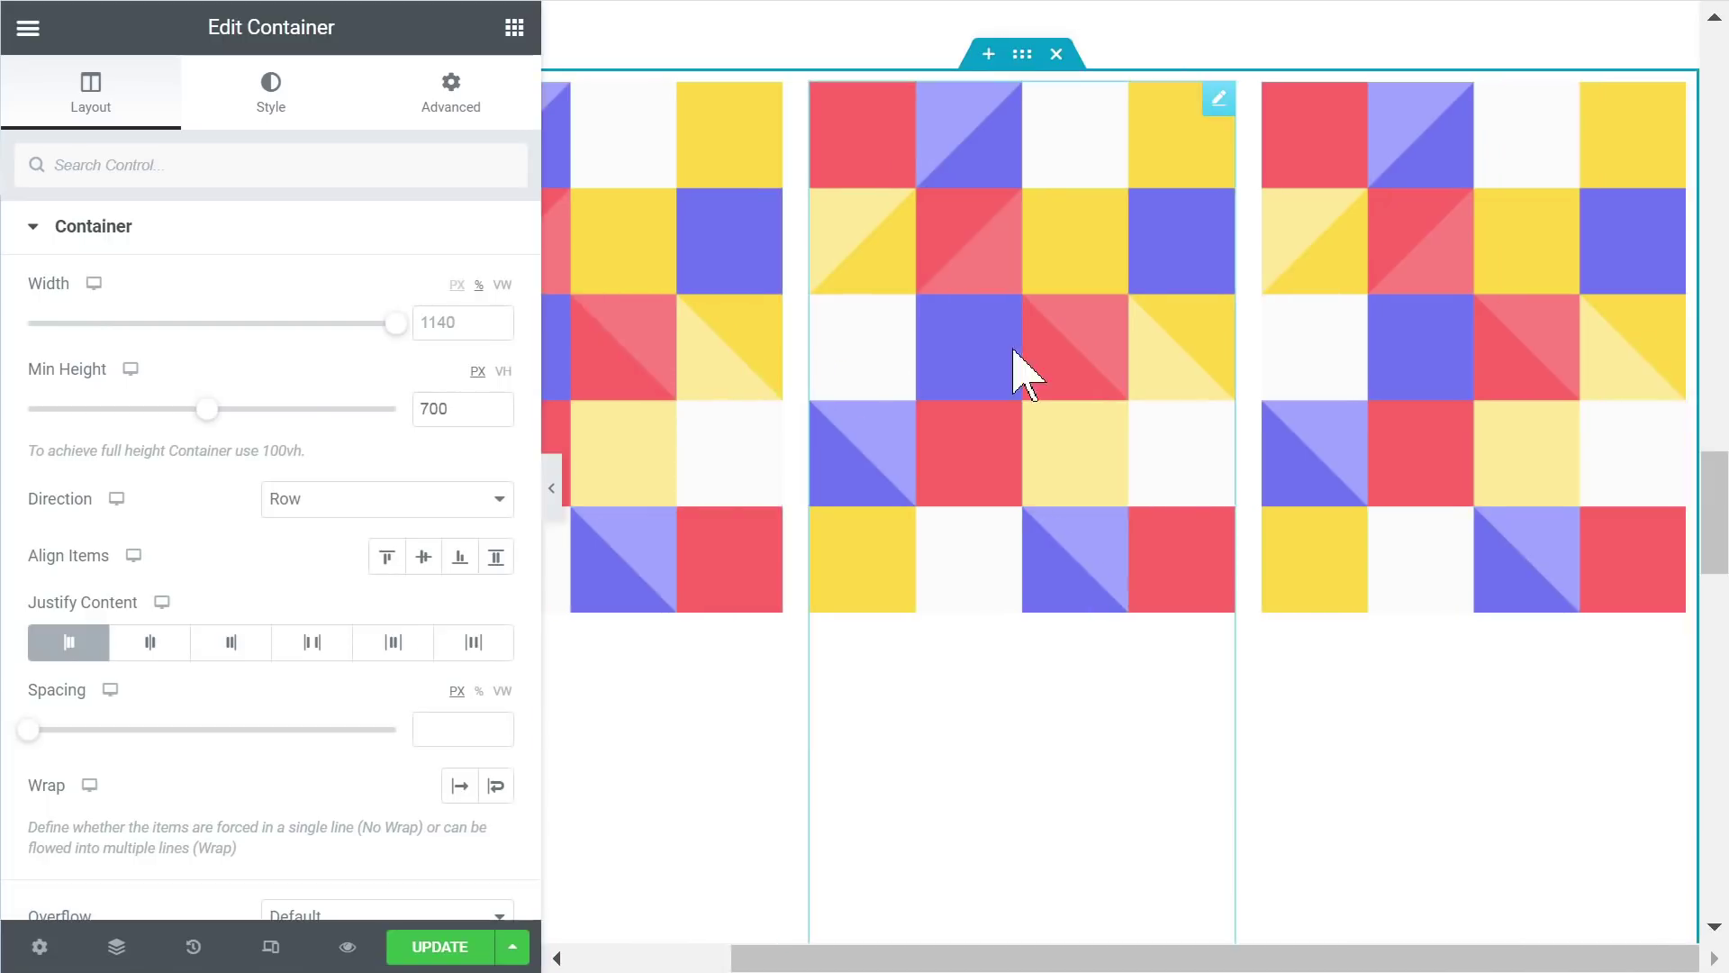
scroll(1531, 297, "left", 3)
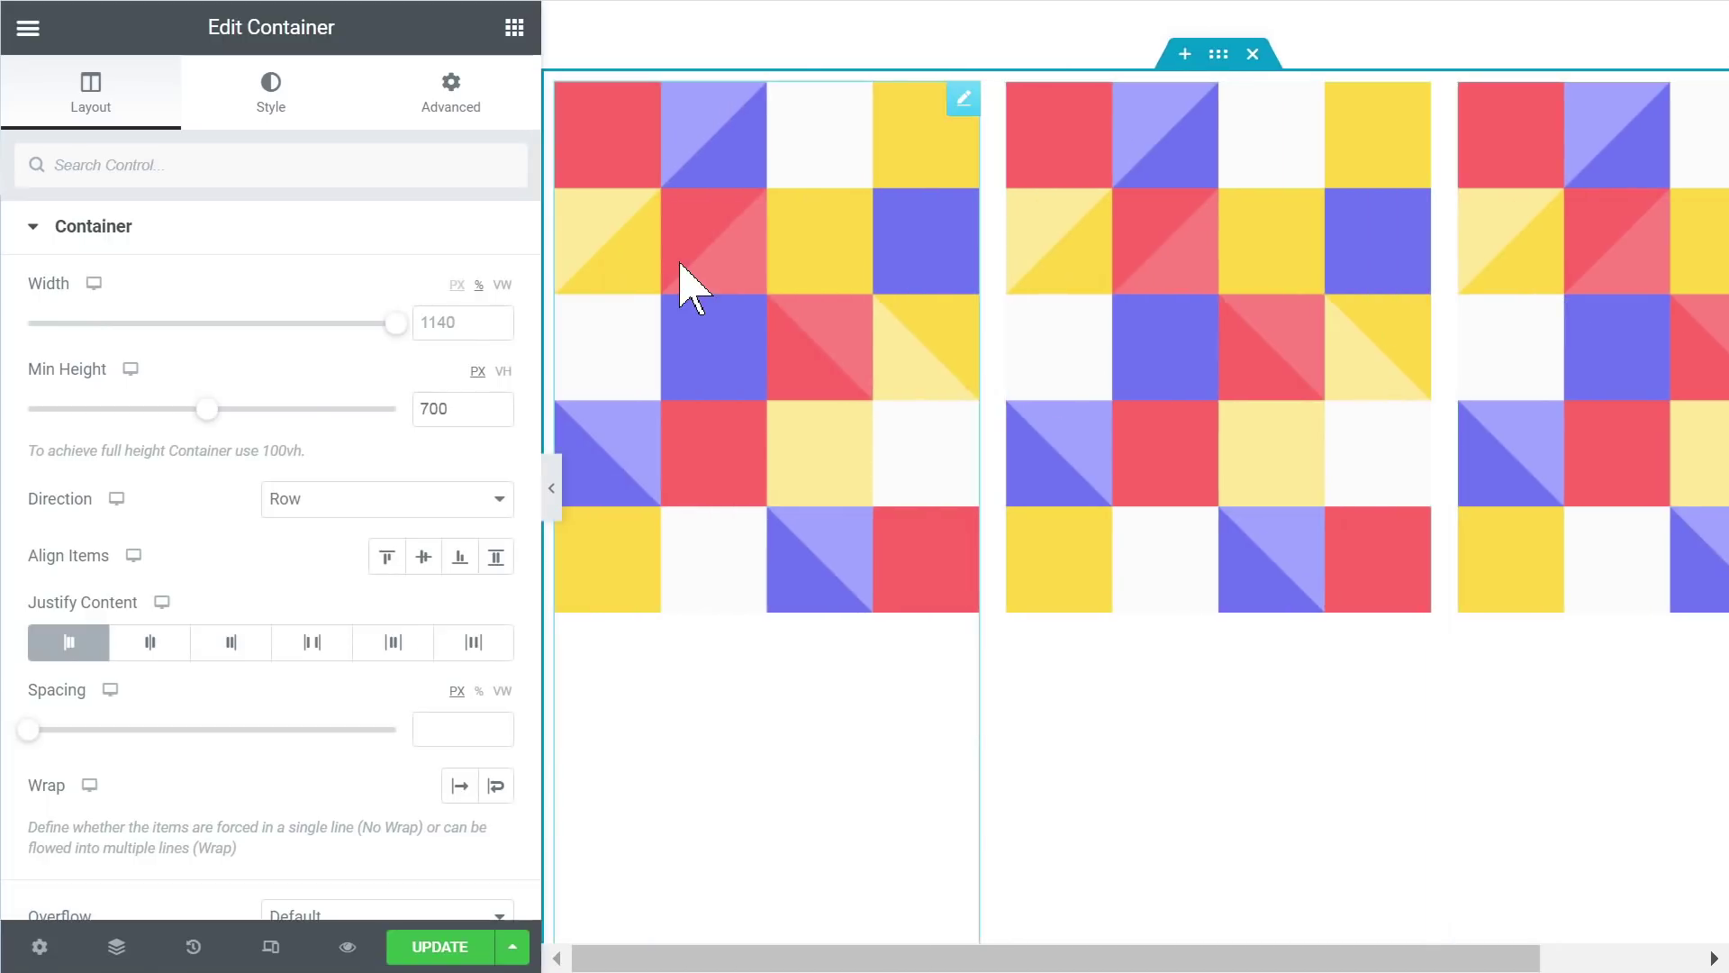
Step: Check the first image's Width in its advanced layout settings and return to the parent container's layout settings
left_click(571, 193)
left_click(482, 110)
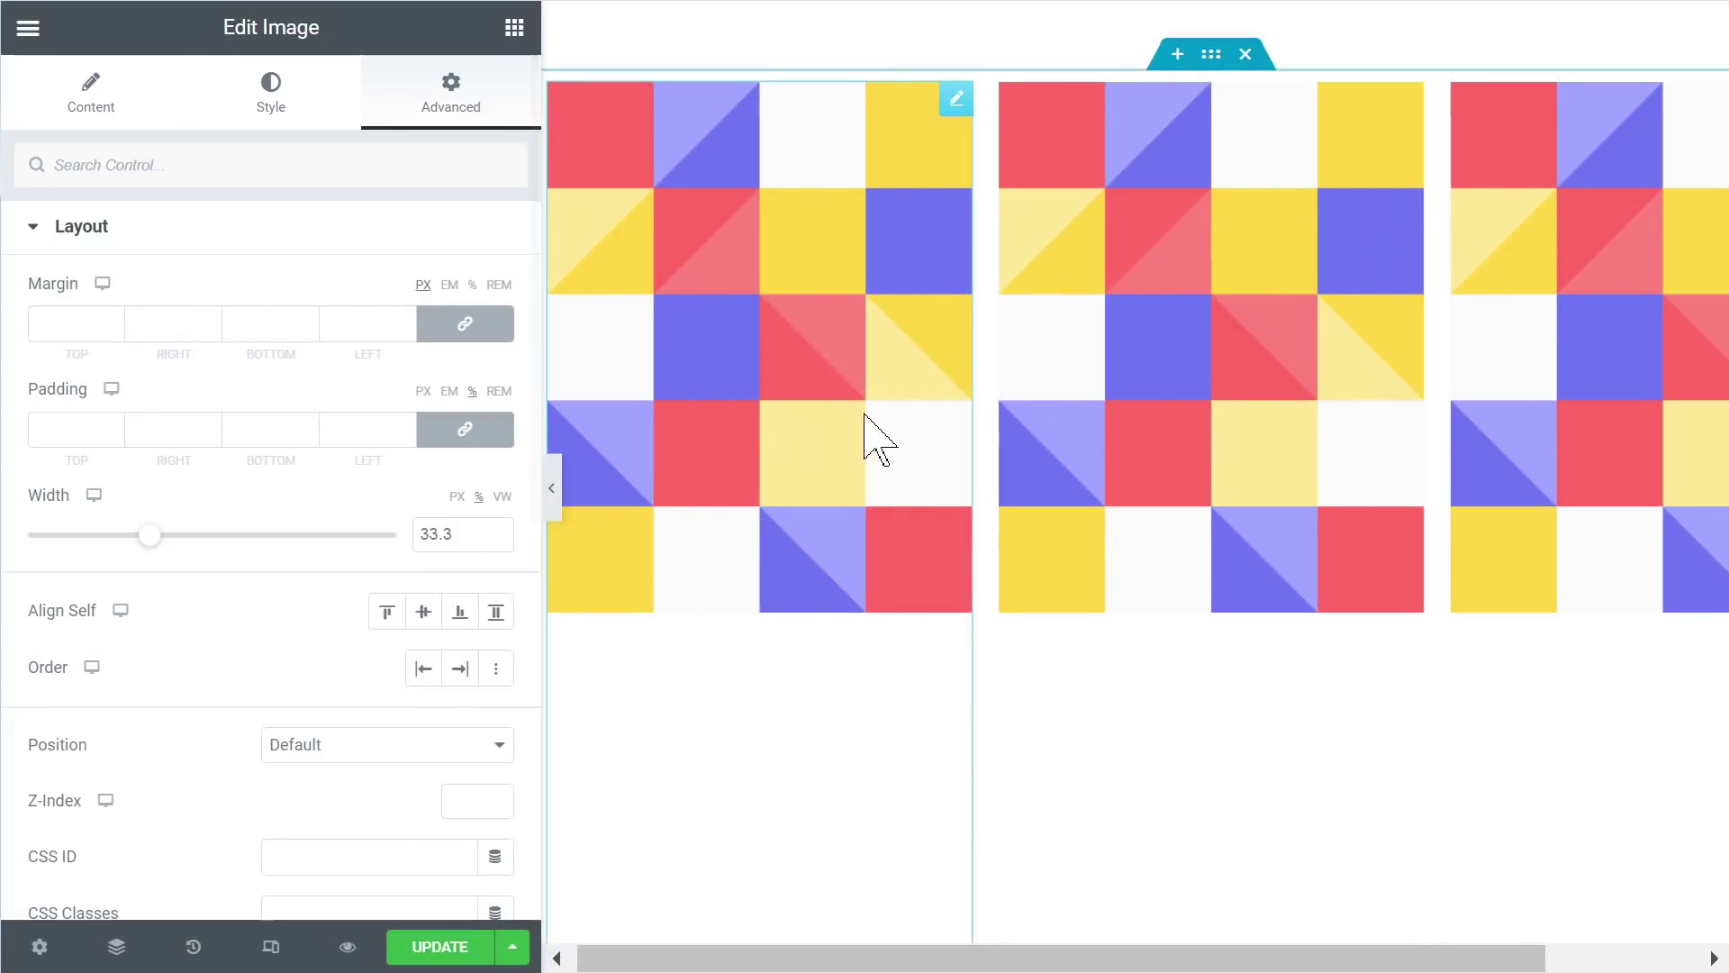
scroll(878, 437, "right", 3)
scroll(631, 324, "left", 3)
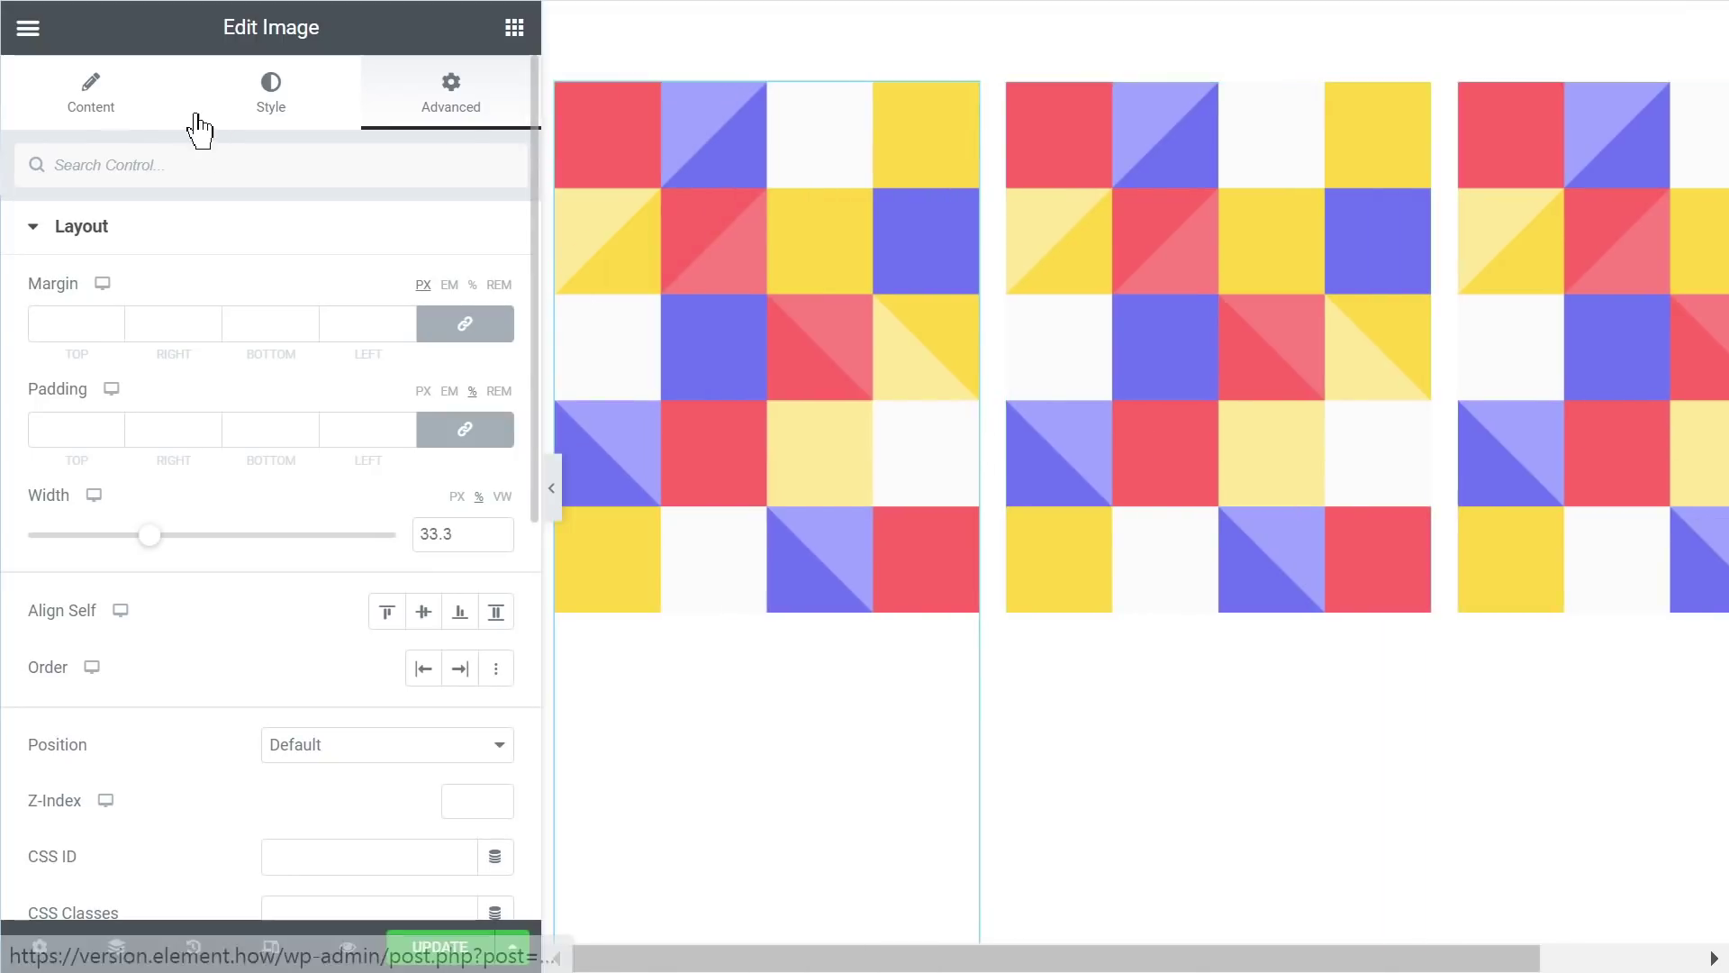
left_click(1217, 56)
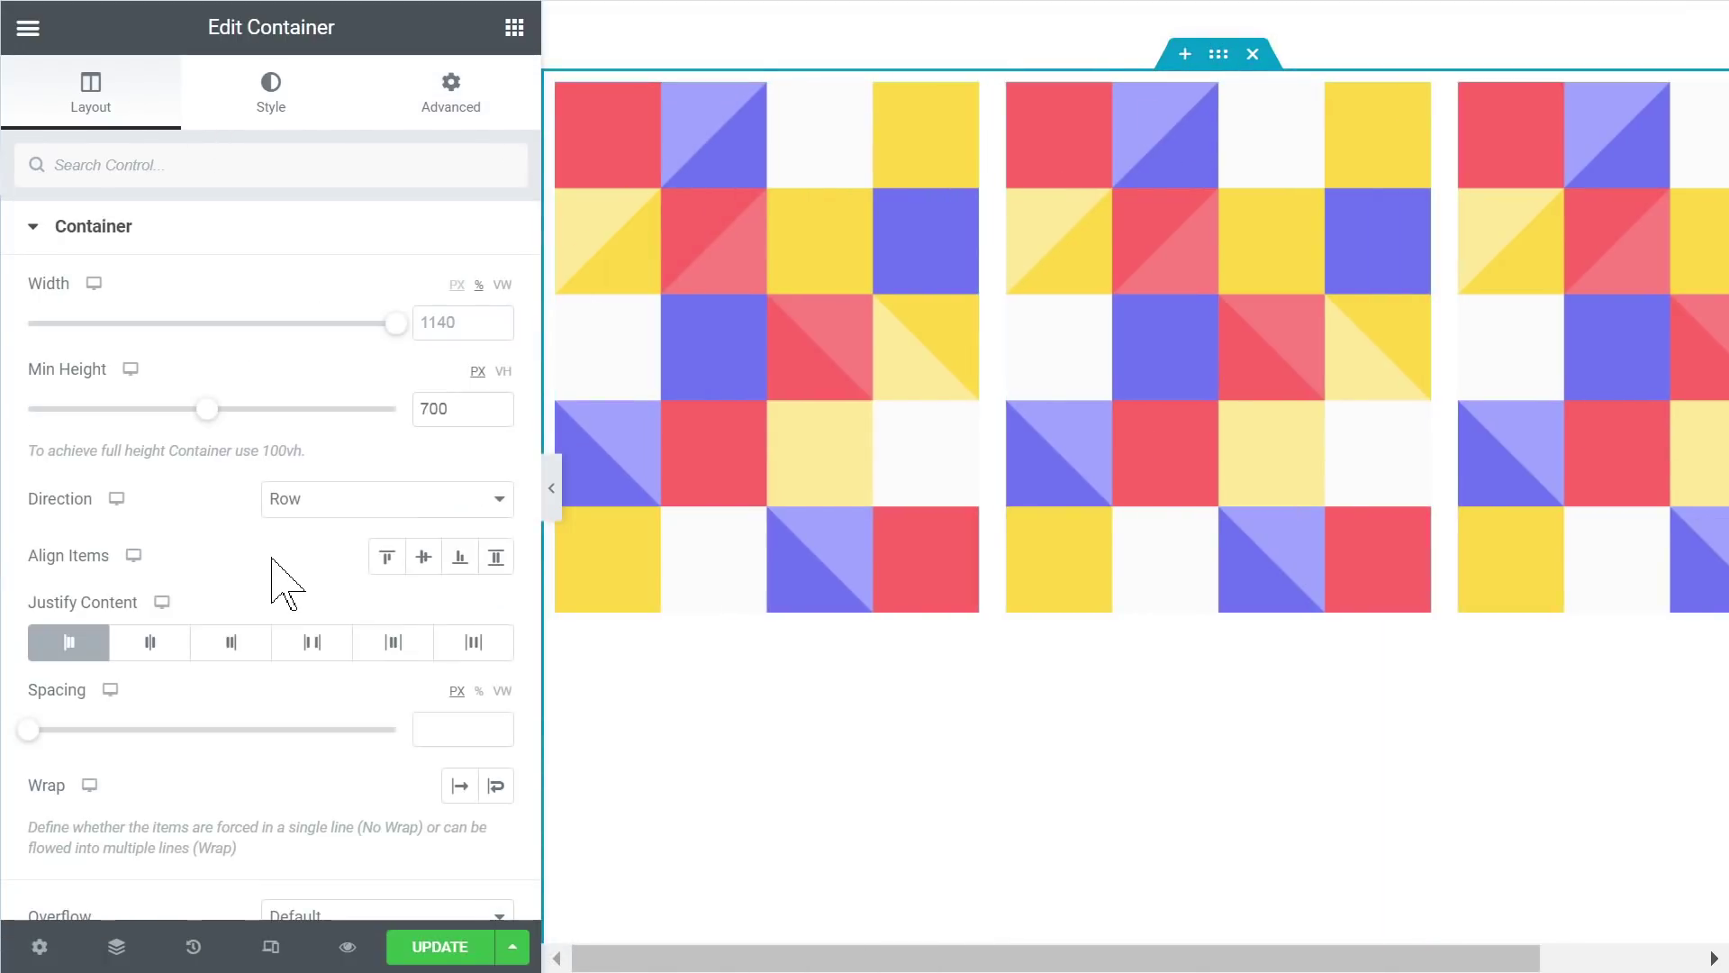
Step: Go through all the Justify Content options for the 700 px high container, and leave none of them selected
left_click(144, 650)
left_click(223, 645)
left_click(319, 645)
left_click(402, 646)
left_click(484, 647)
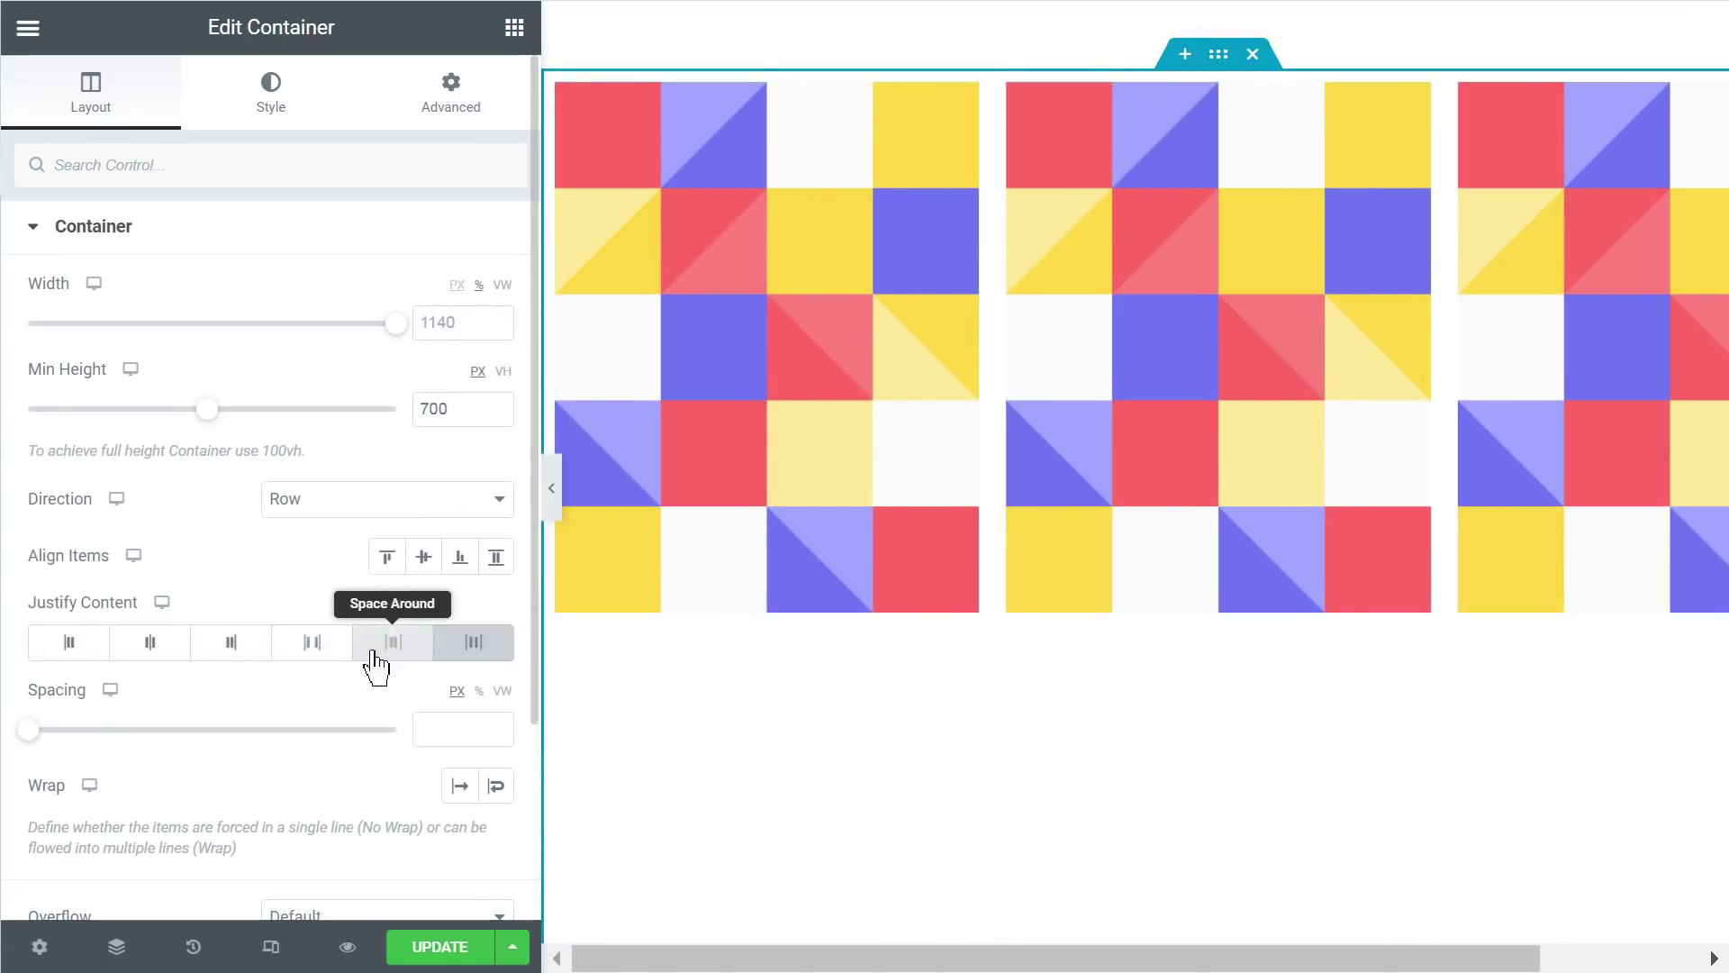
left_click(66, 645)
left_click(90, 656)
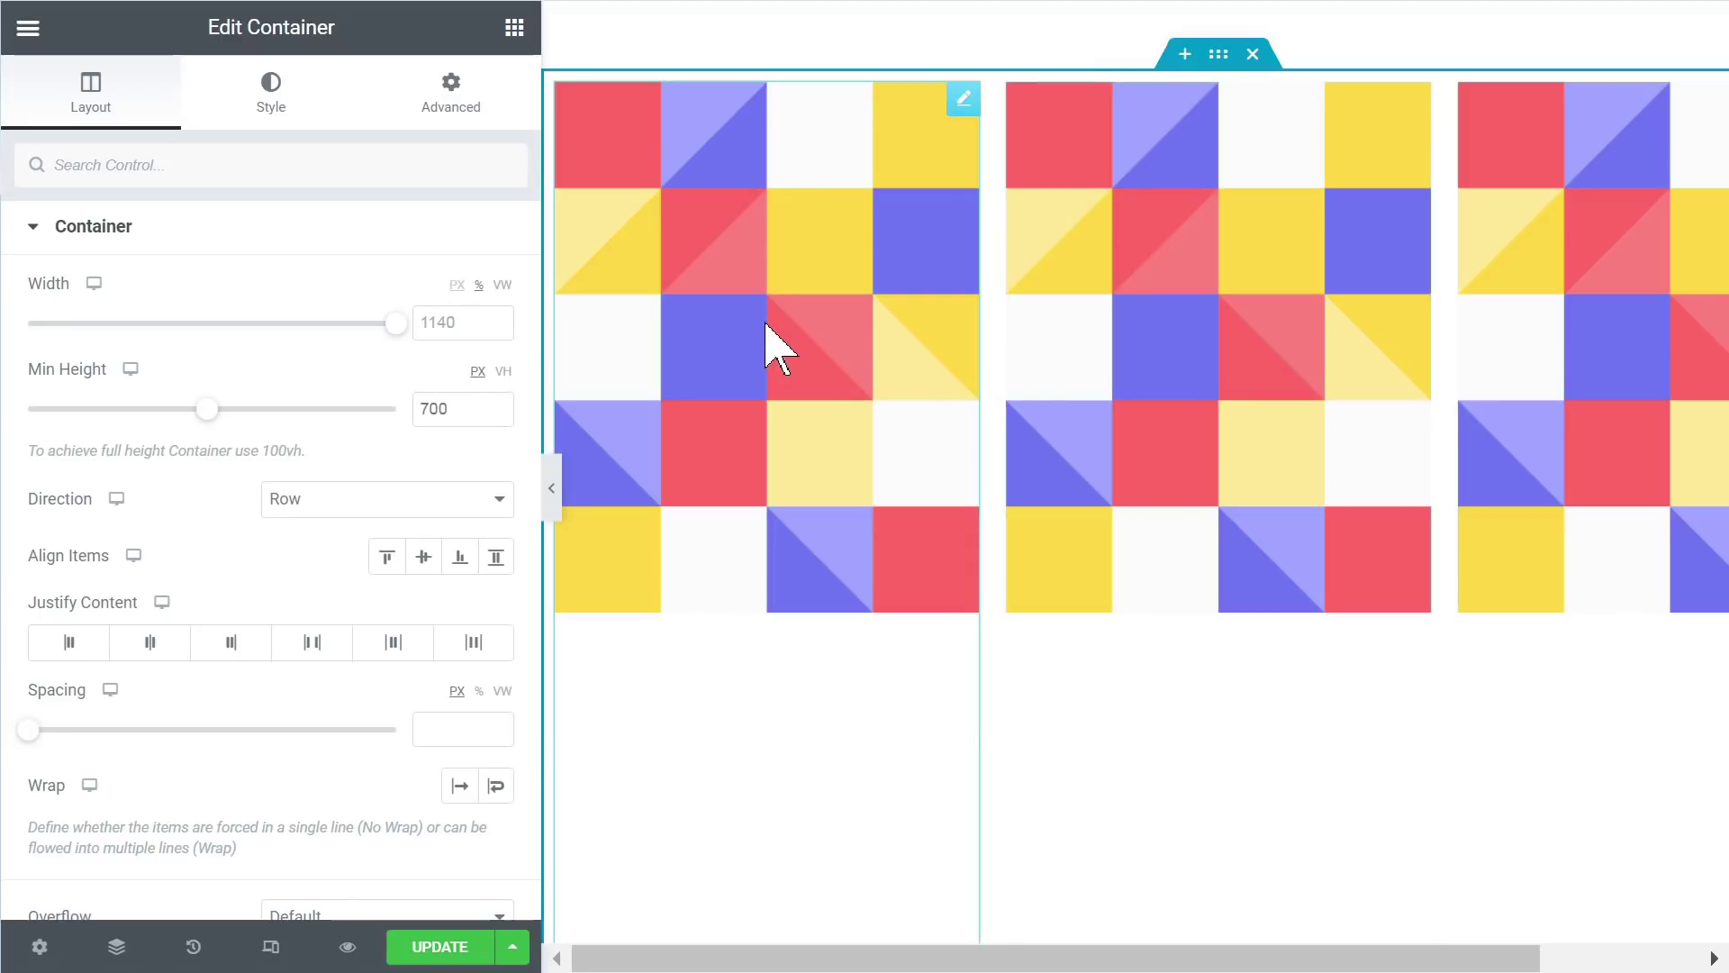
Step: Select the first image in the 700 px high container and examine the Align Self setting in its advanced layout settings
left_click(781, 255)
scroll(268, 521, "down", 3)
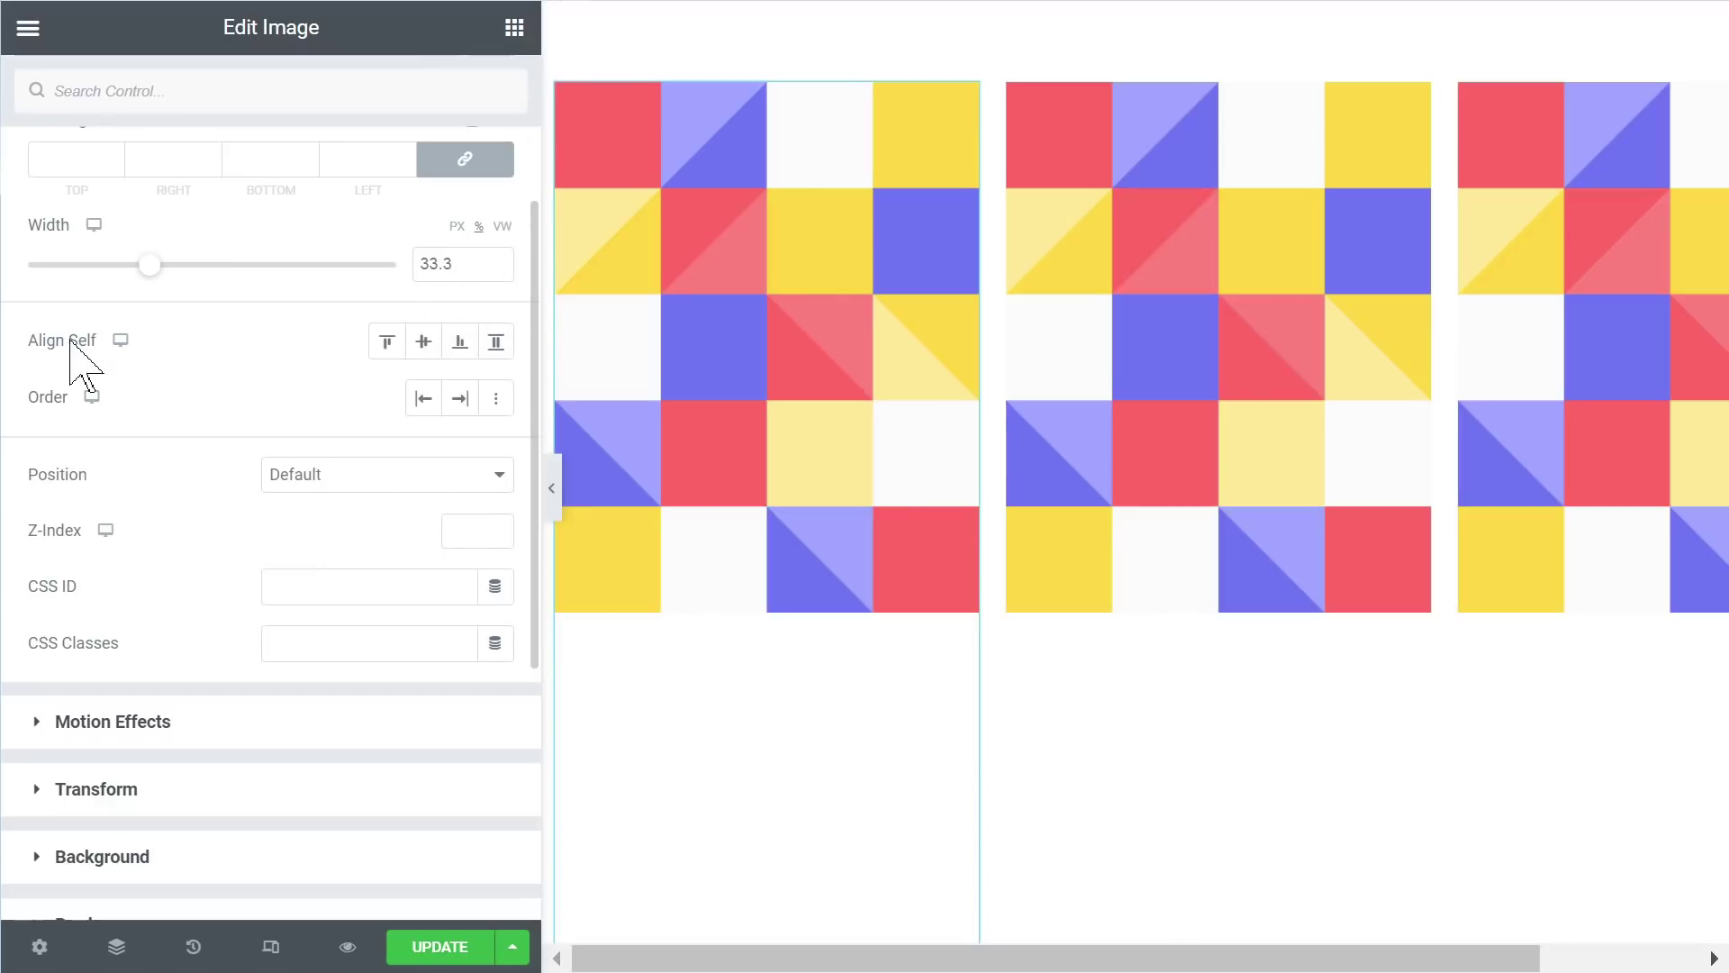
left_click_drag(97, 344, 35, 347)
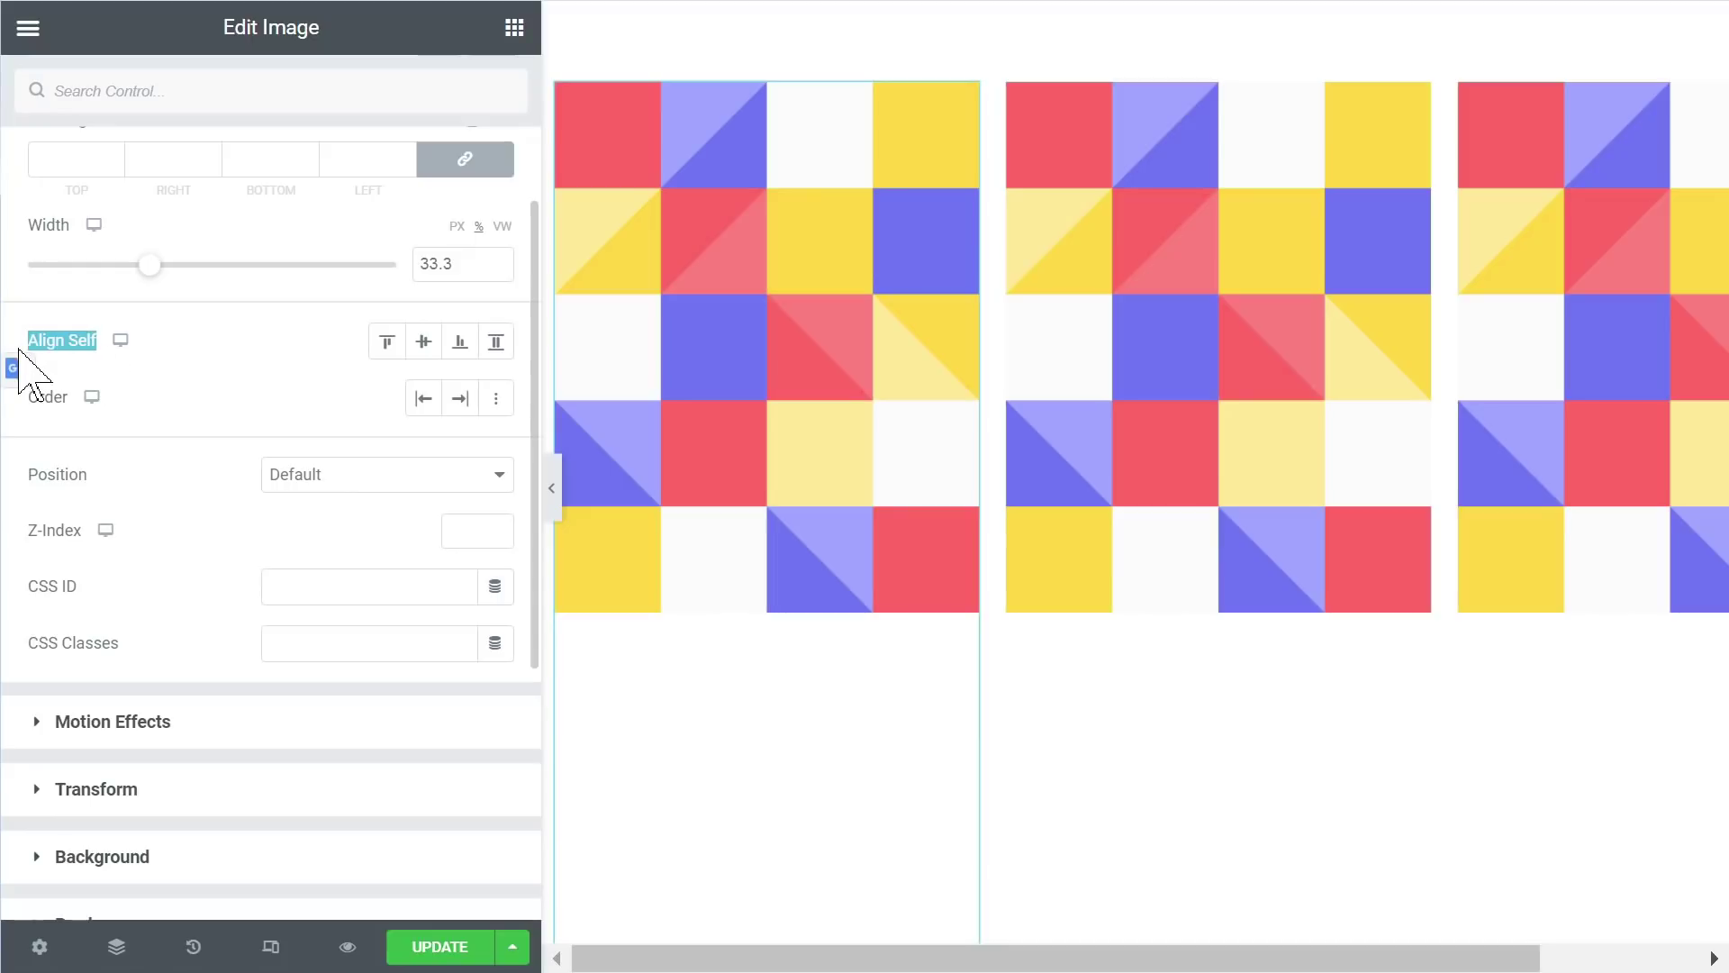
mouse_move(1110, 282)
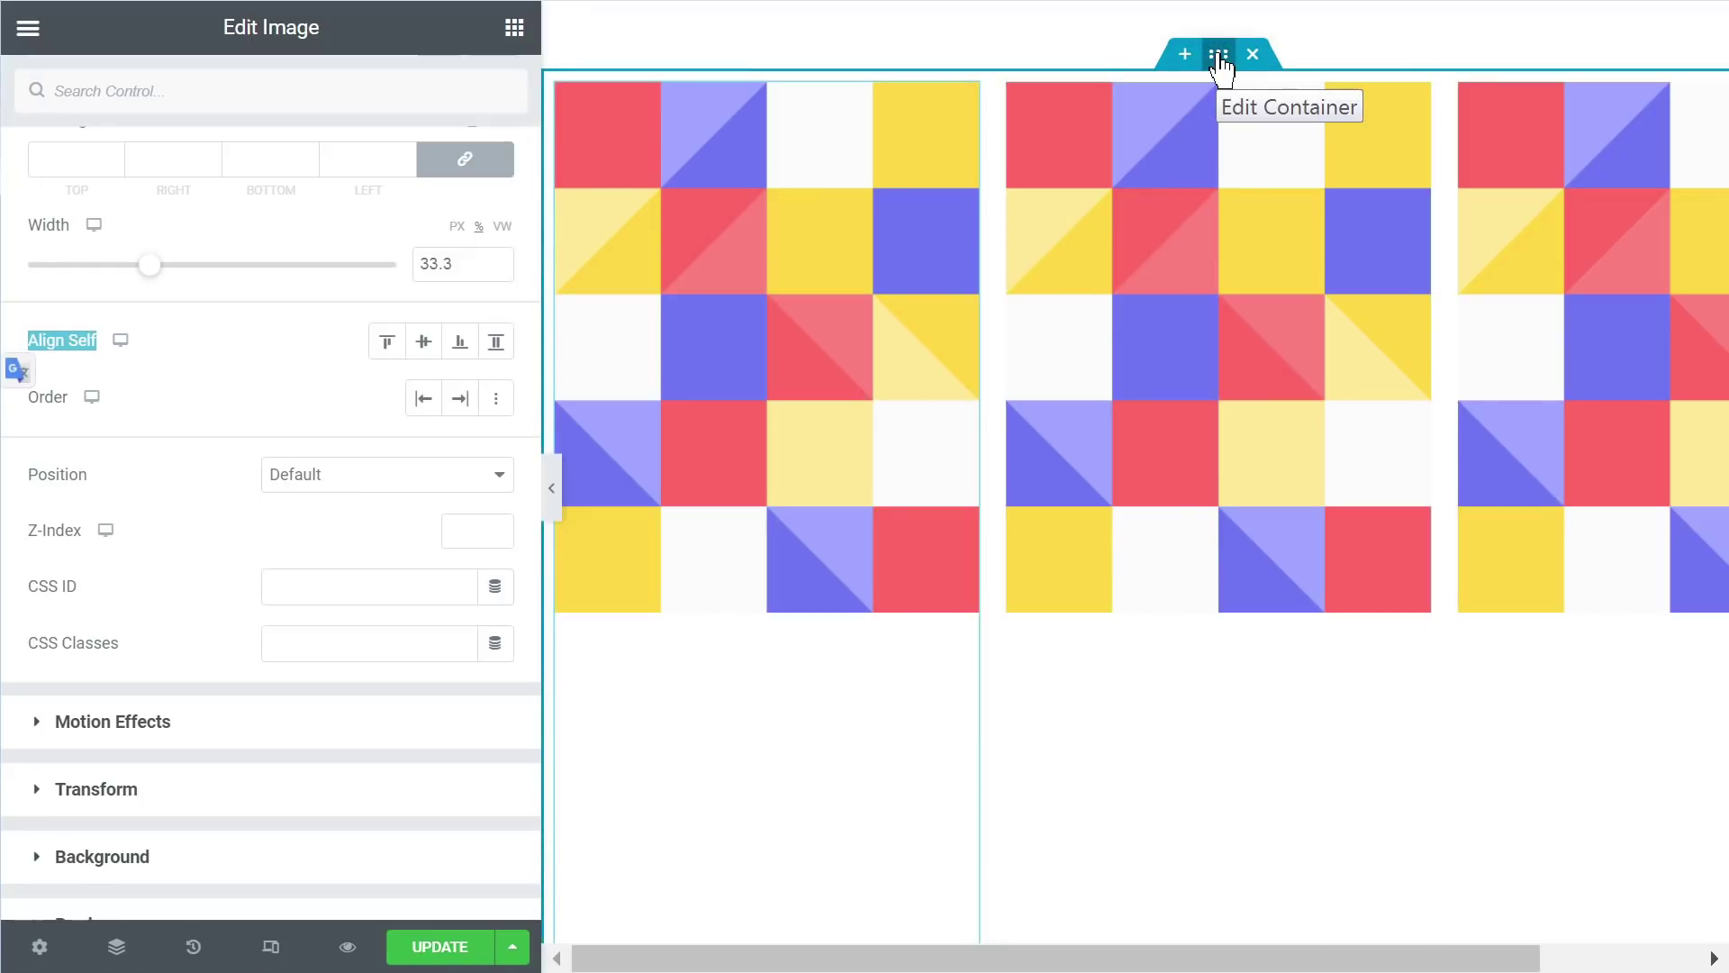
scroll(1142, 231, "down", 2)
scroll(1119, 262, "up", 2)
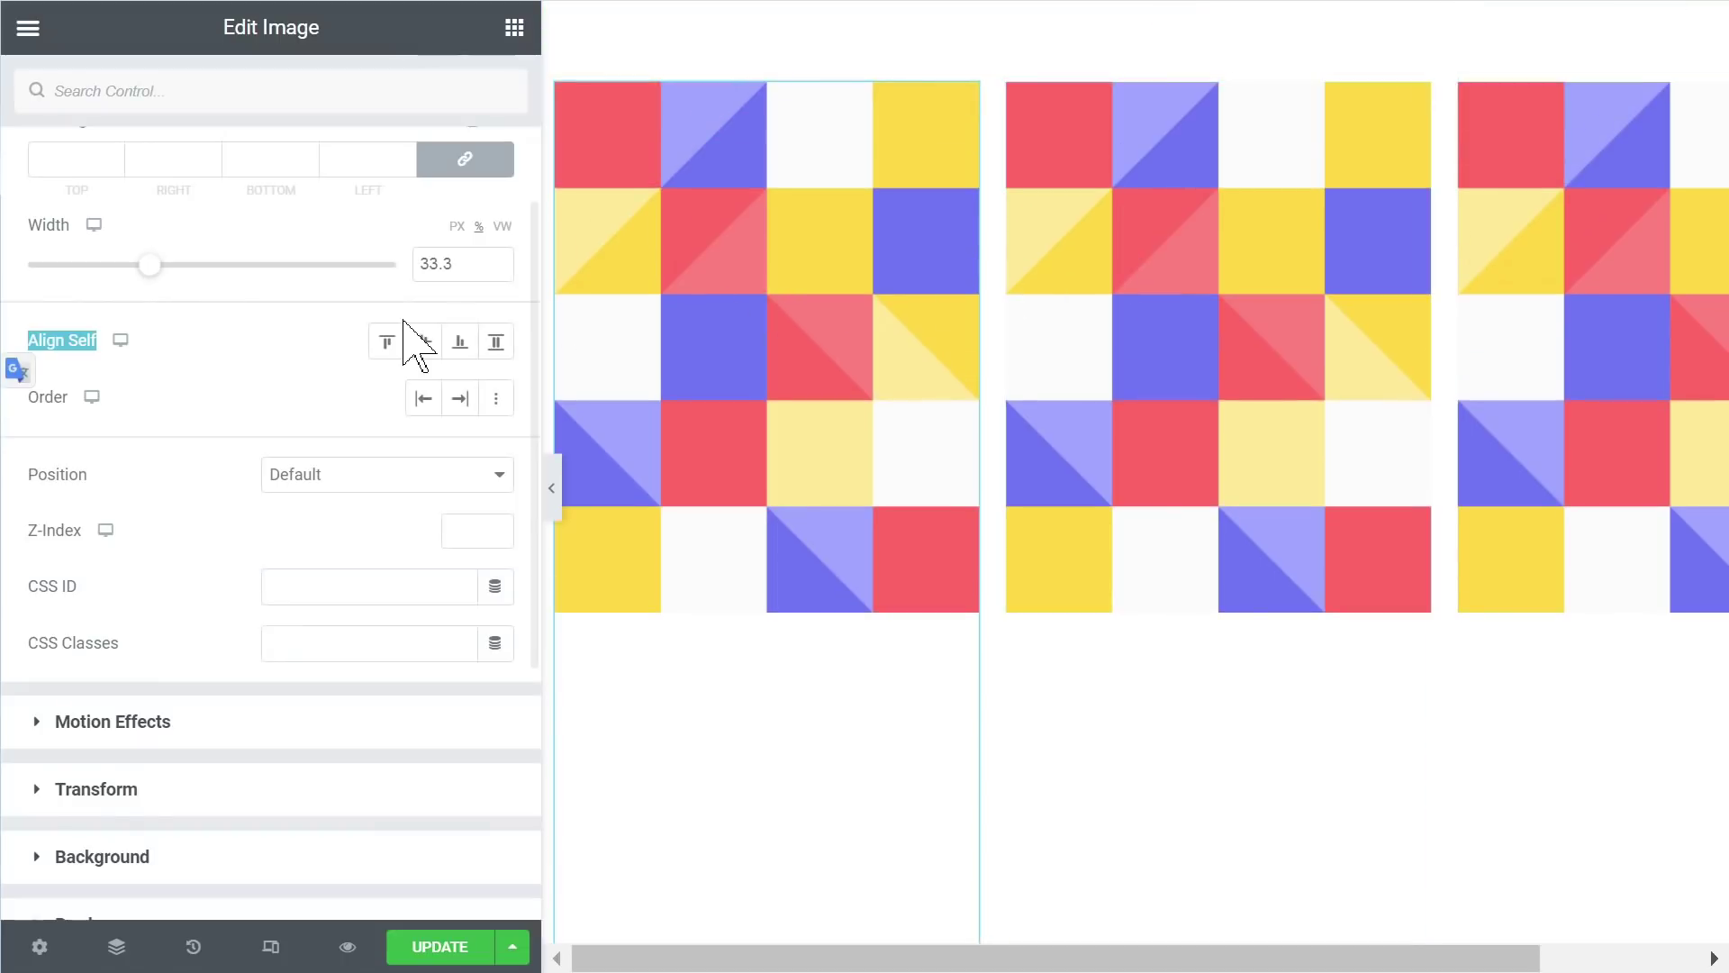
Step: Set Align Self of the second image to center so it sits midway down the container
left_click(1160, 342)
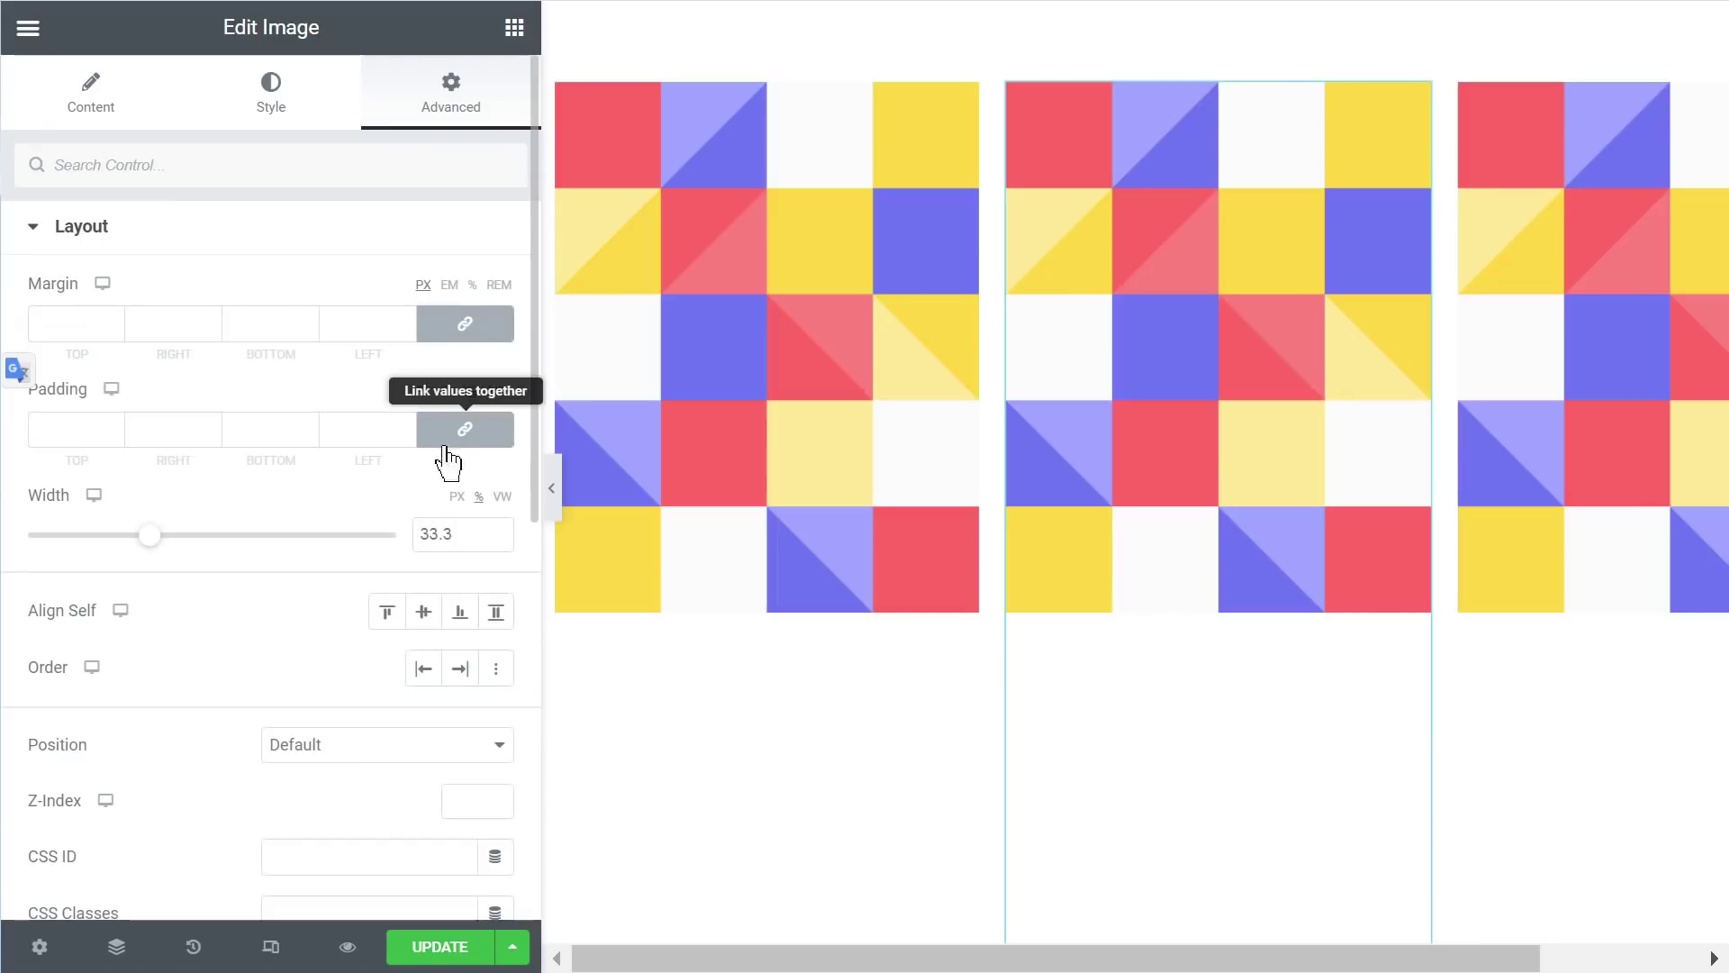
left_click(425, 616)
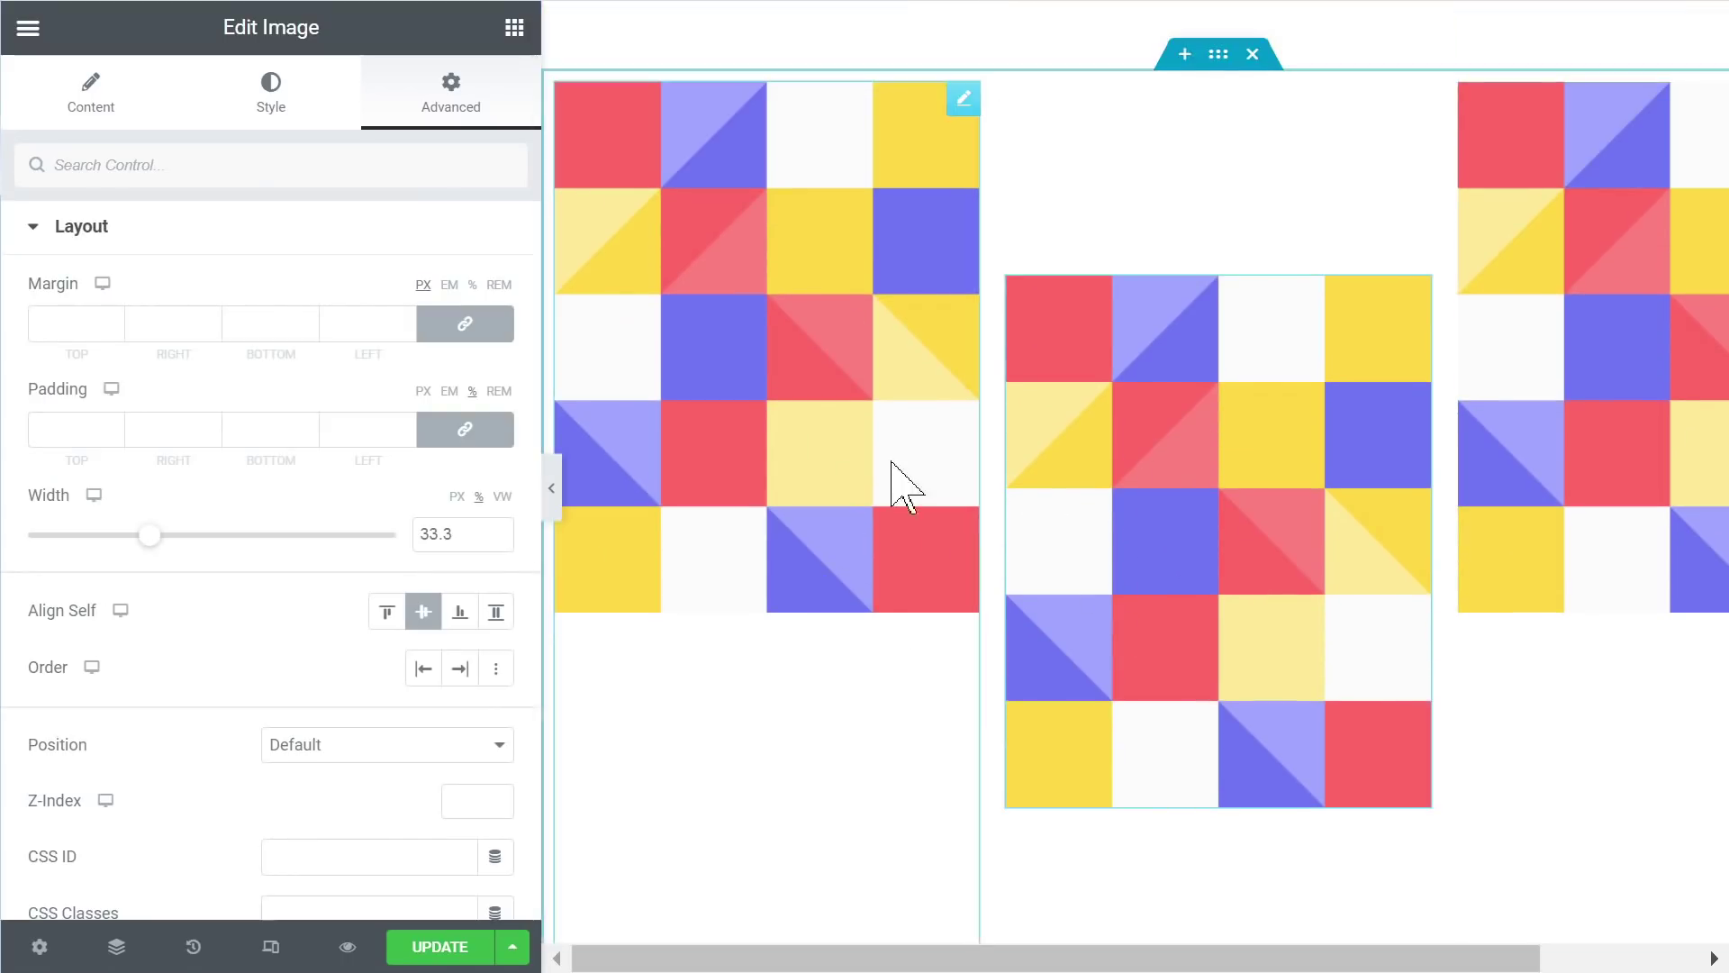
scroll(1191, 146, "down", 2)
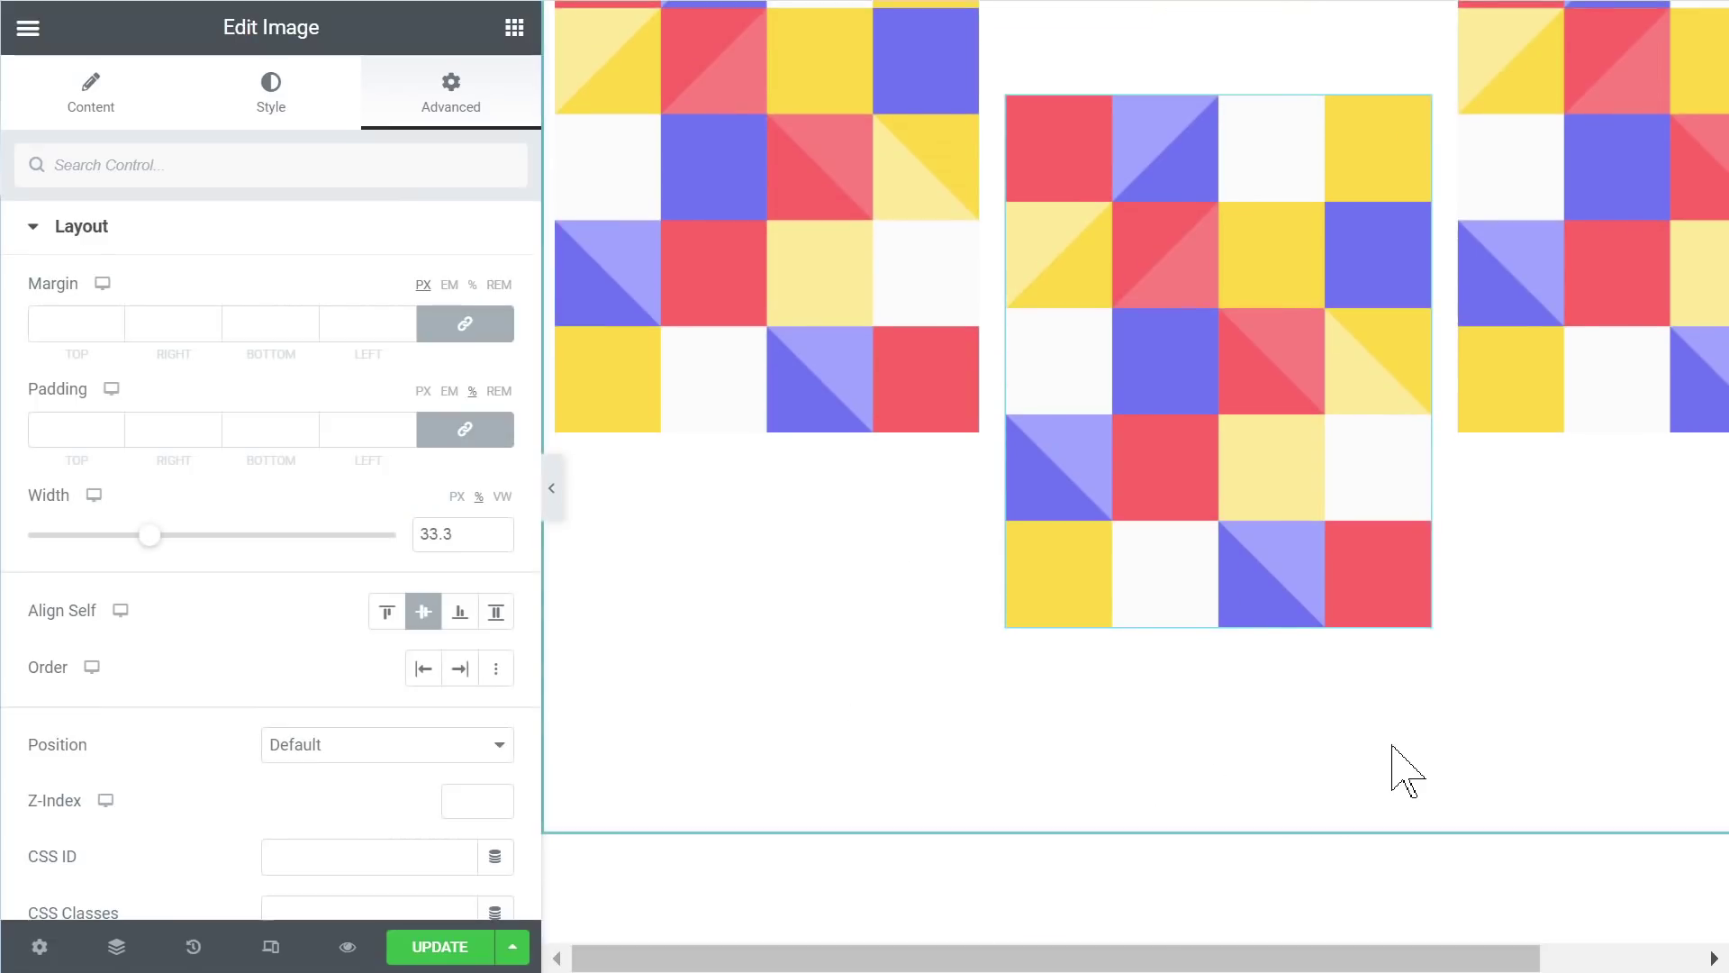
scroll(1393, 765, "up", 2)
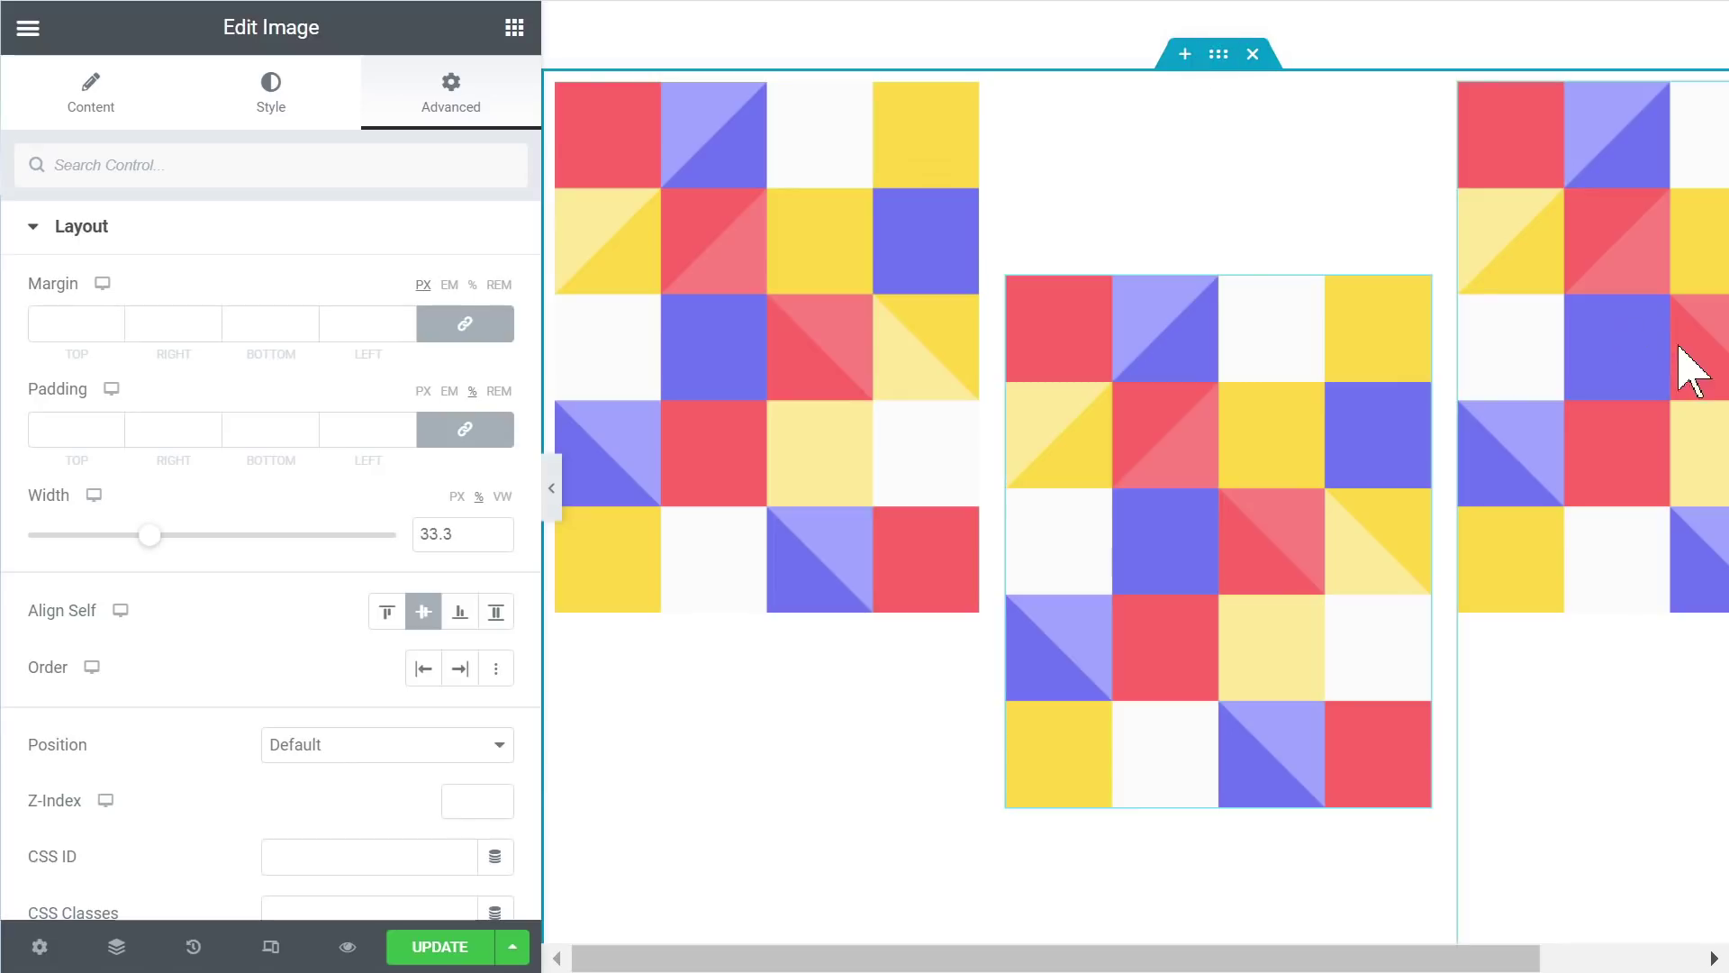
Step: Set Align Self of the third image to end and compare the vertical positions of the three images
left_click(1337, 373)
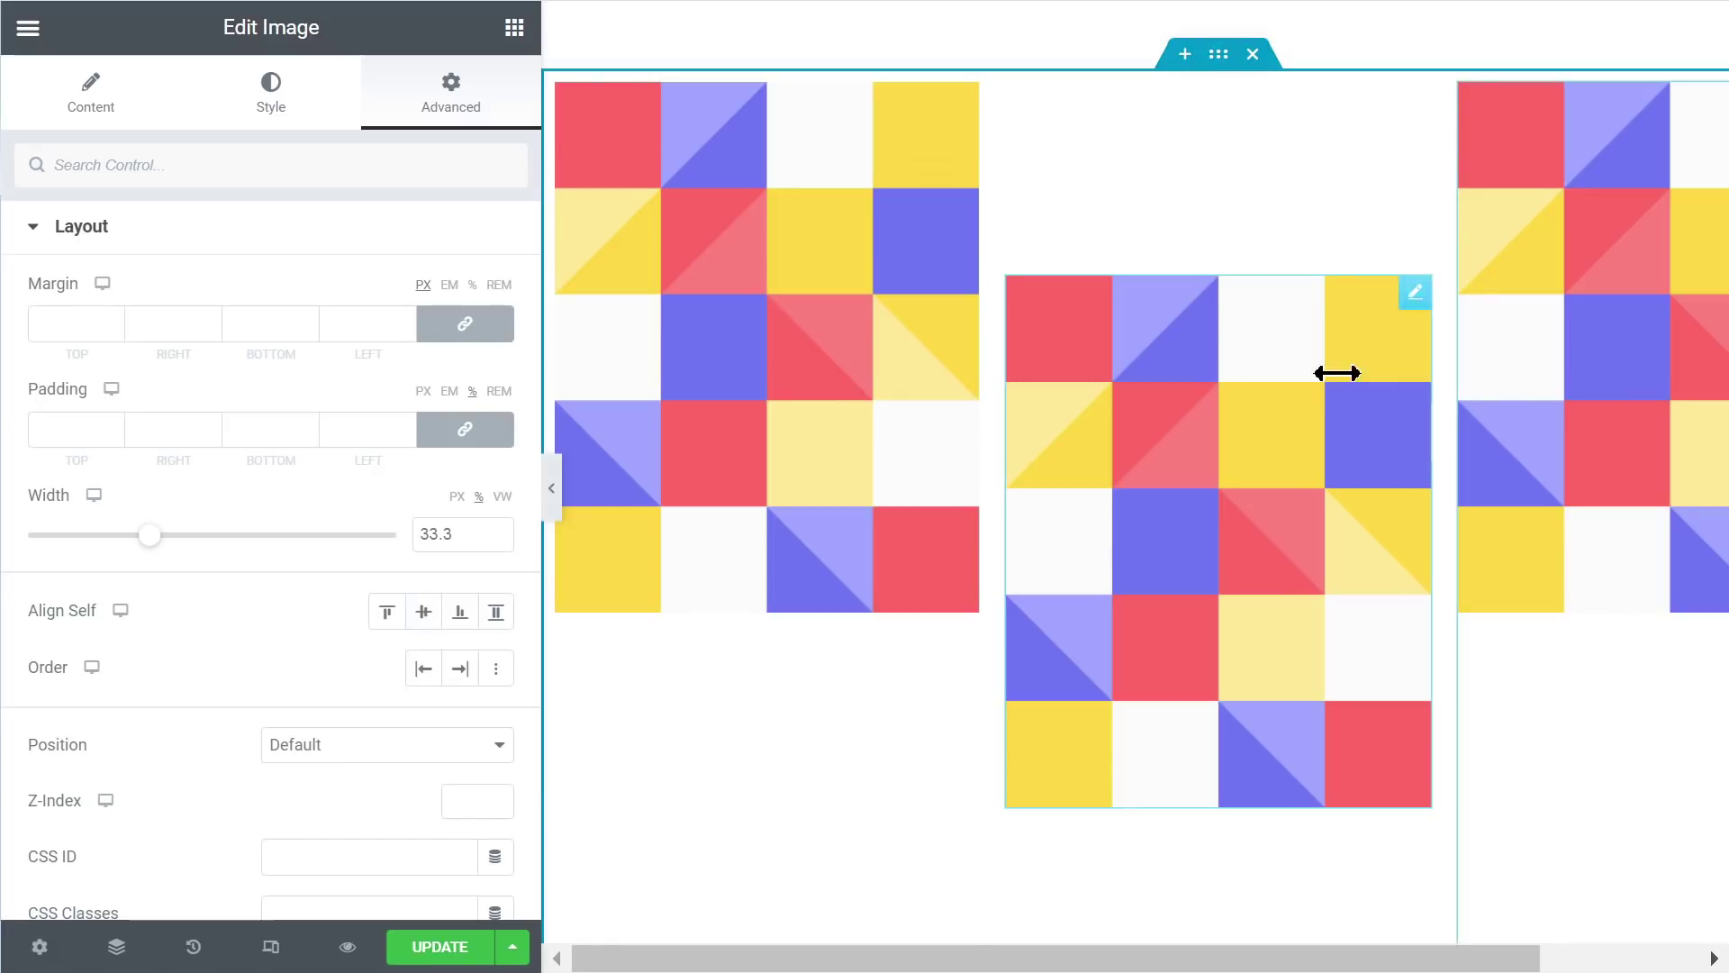
left_click(459, 612)
scroll(1035, 405, "down", 4)
scroll(1035, 406, "up", 4)
scroll(1047, 545, "down", 2)
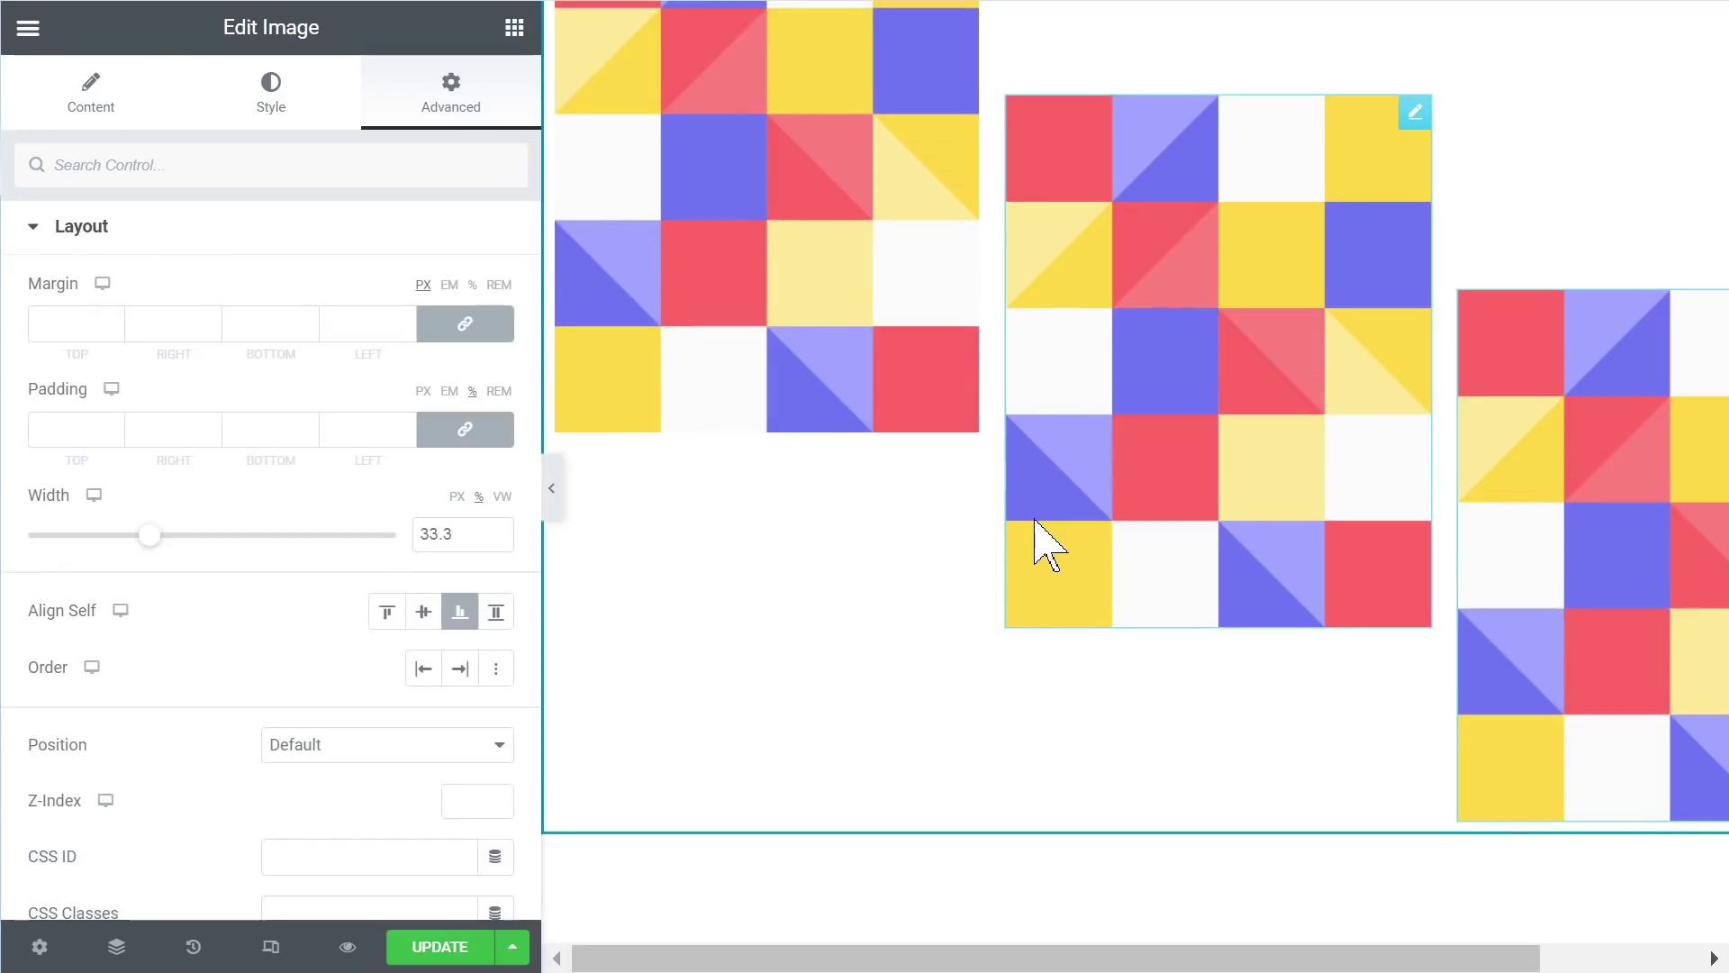
scroll(1047, 545, "up", 2)
scroll(1047, 545, "down", 2)
scroll(1047, 545, "up", 2)
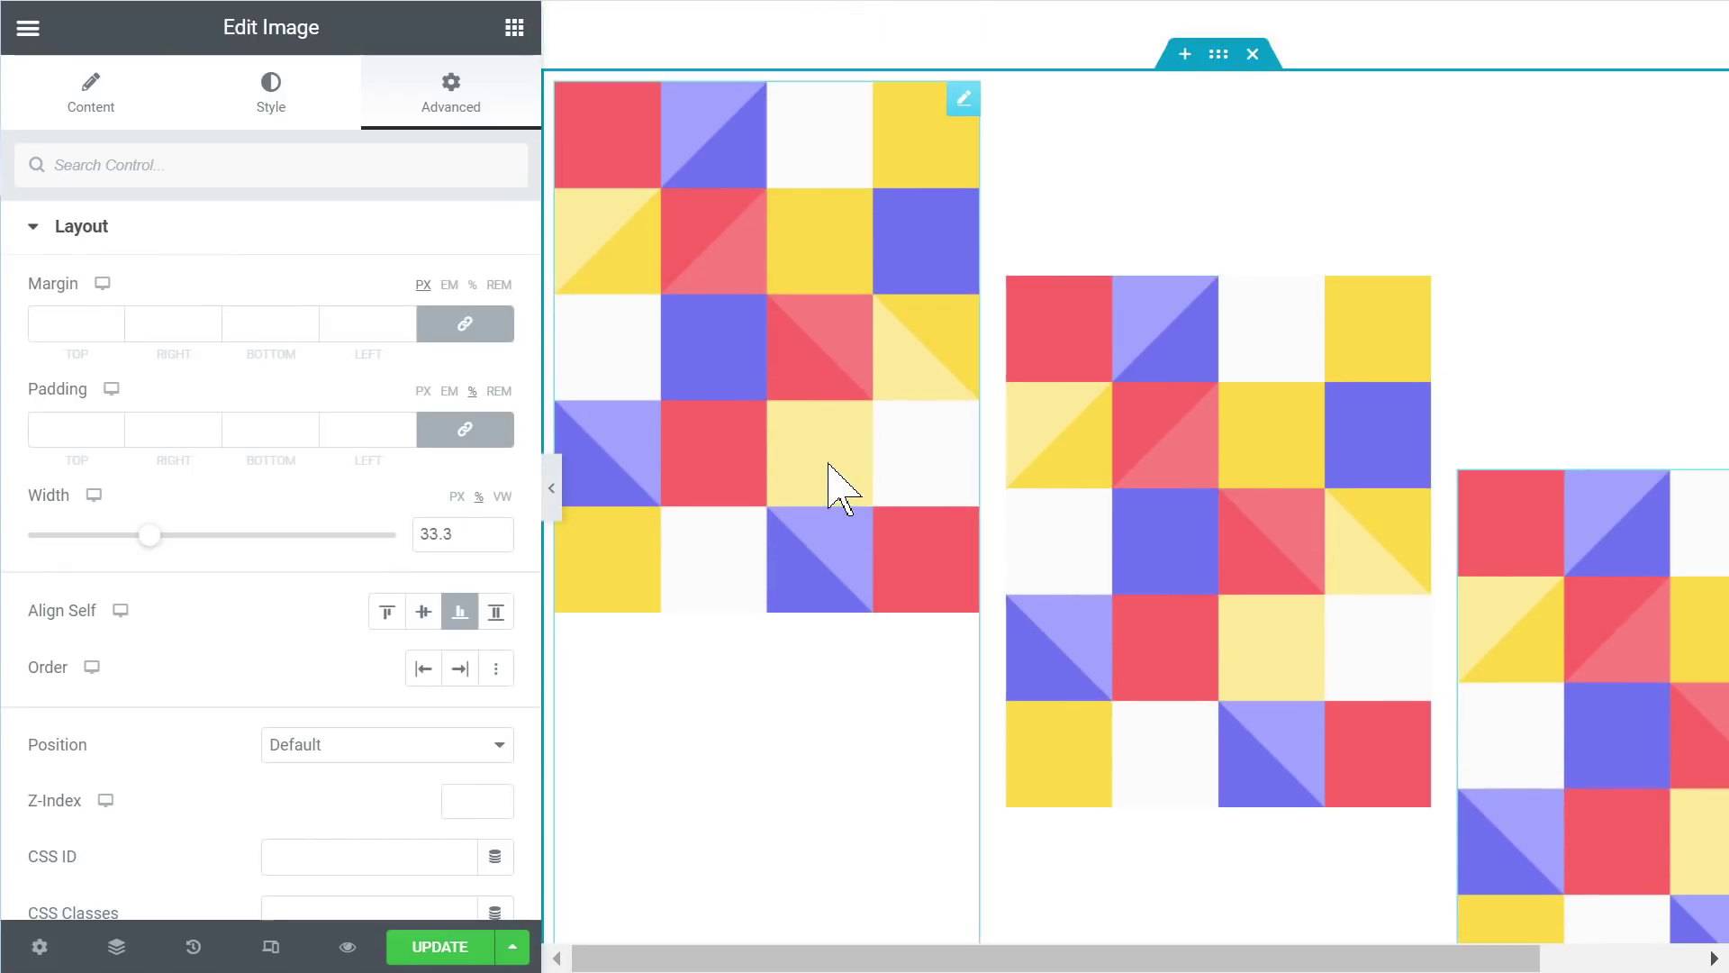
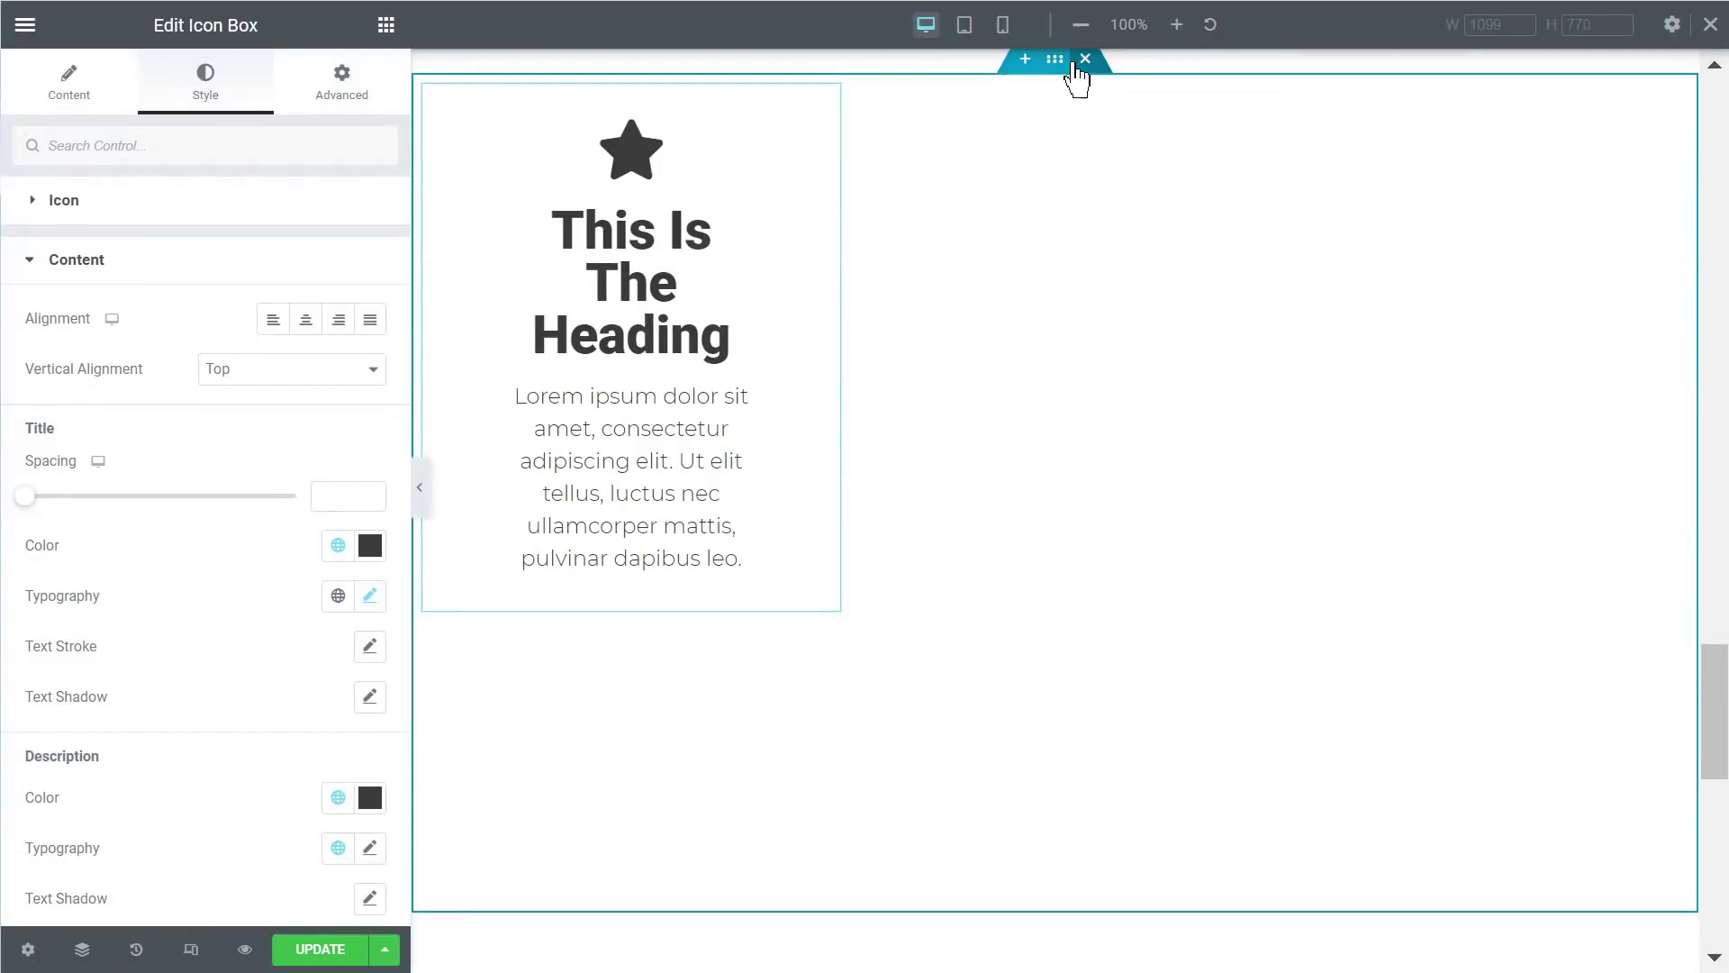
Step: Set the minimum height of the container holding the icon box to 900 px
left_click(1058, 60)
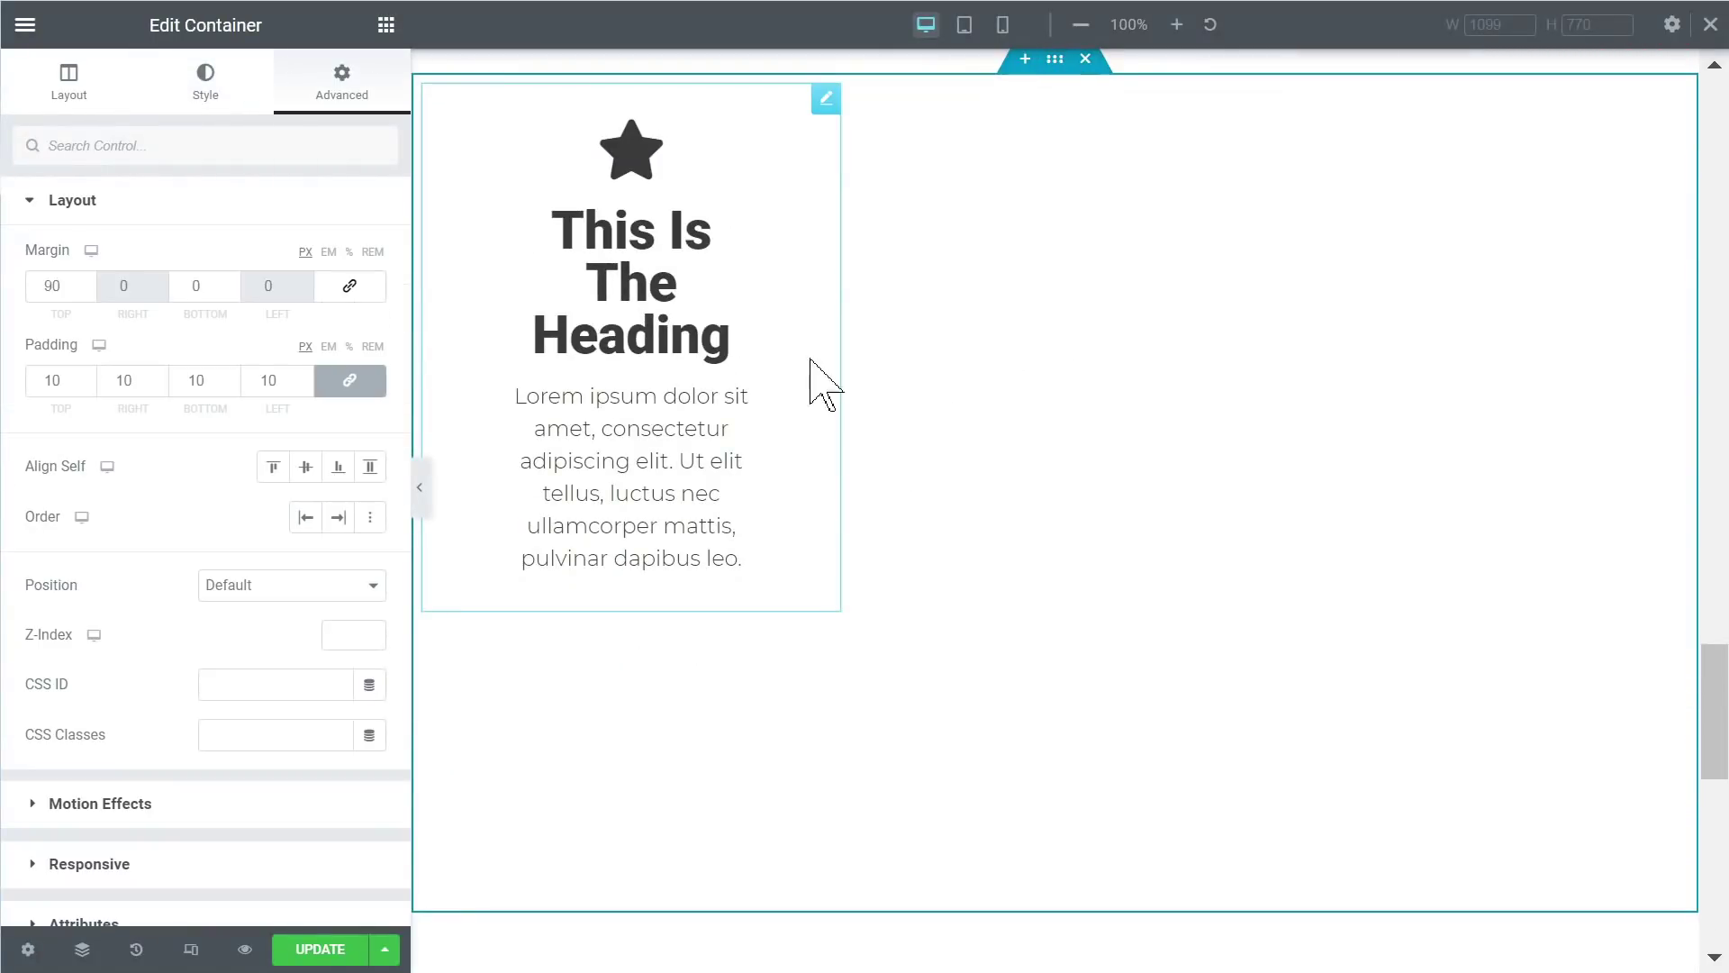
left_click(55, 104)
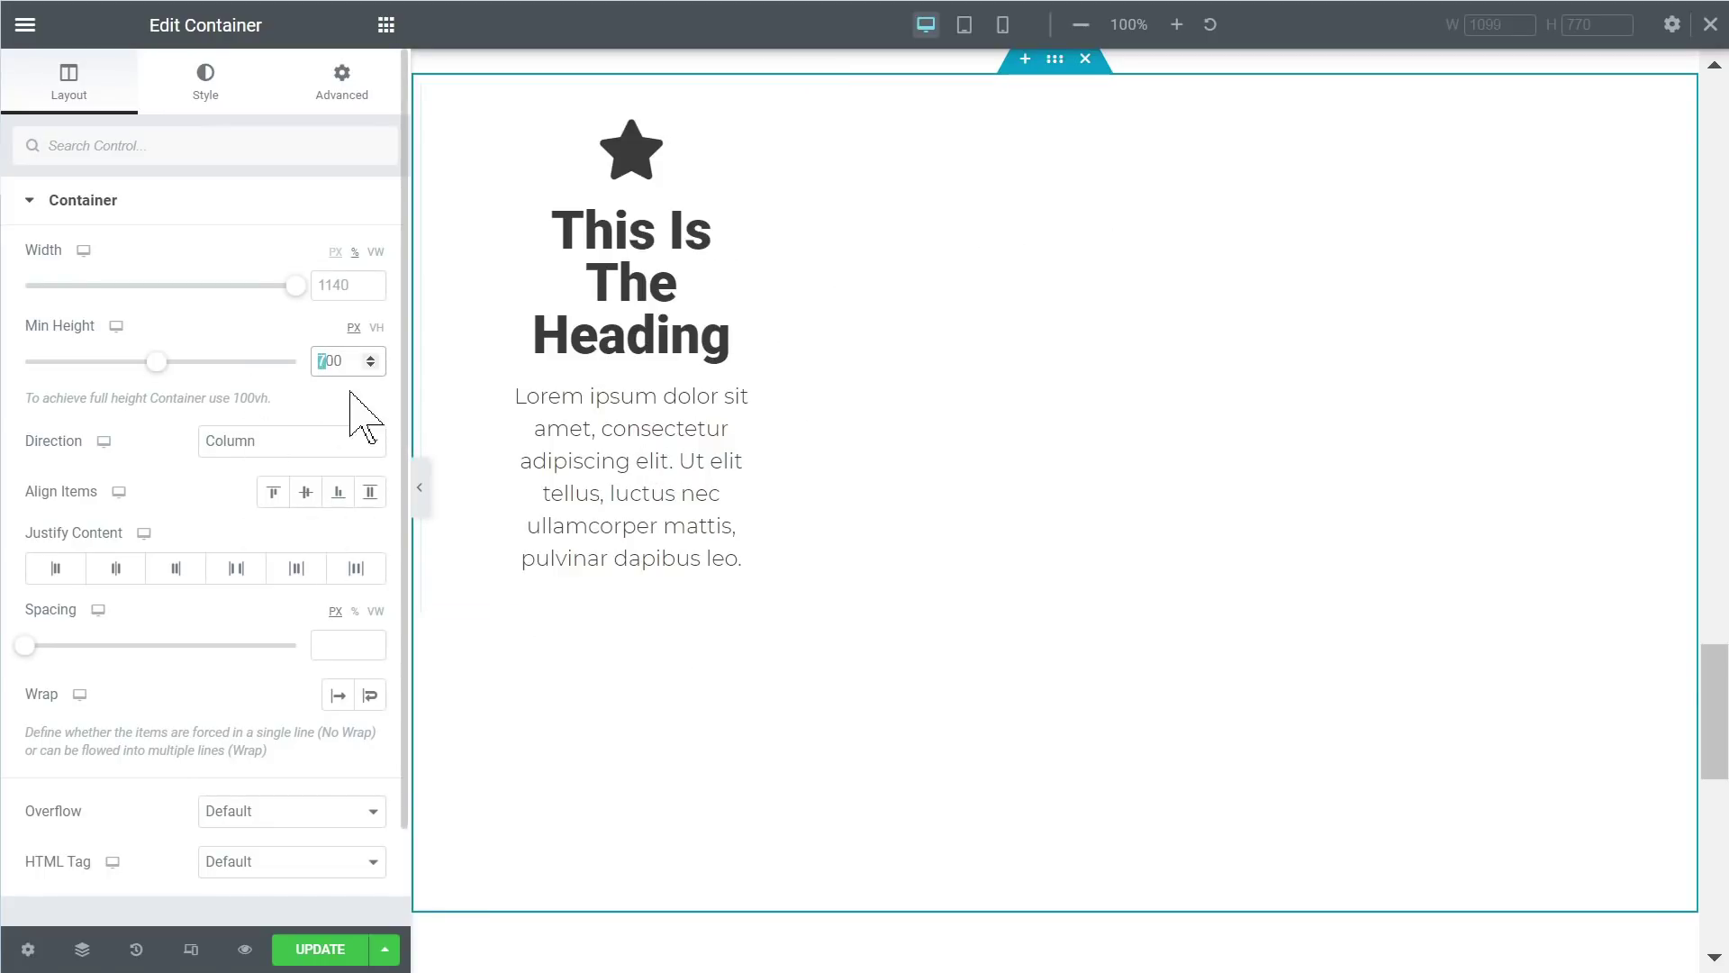
type("9")
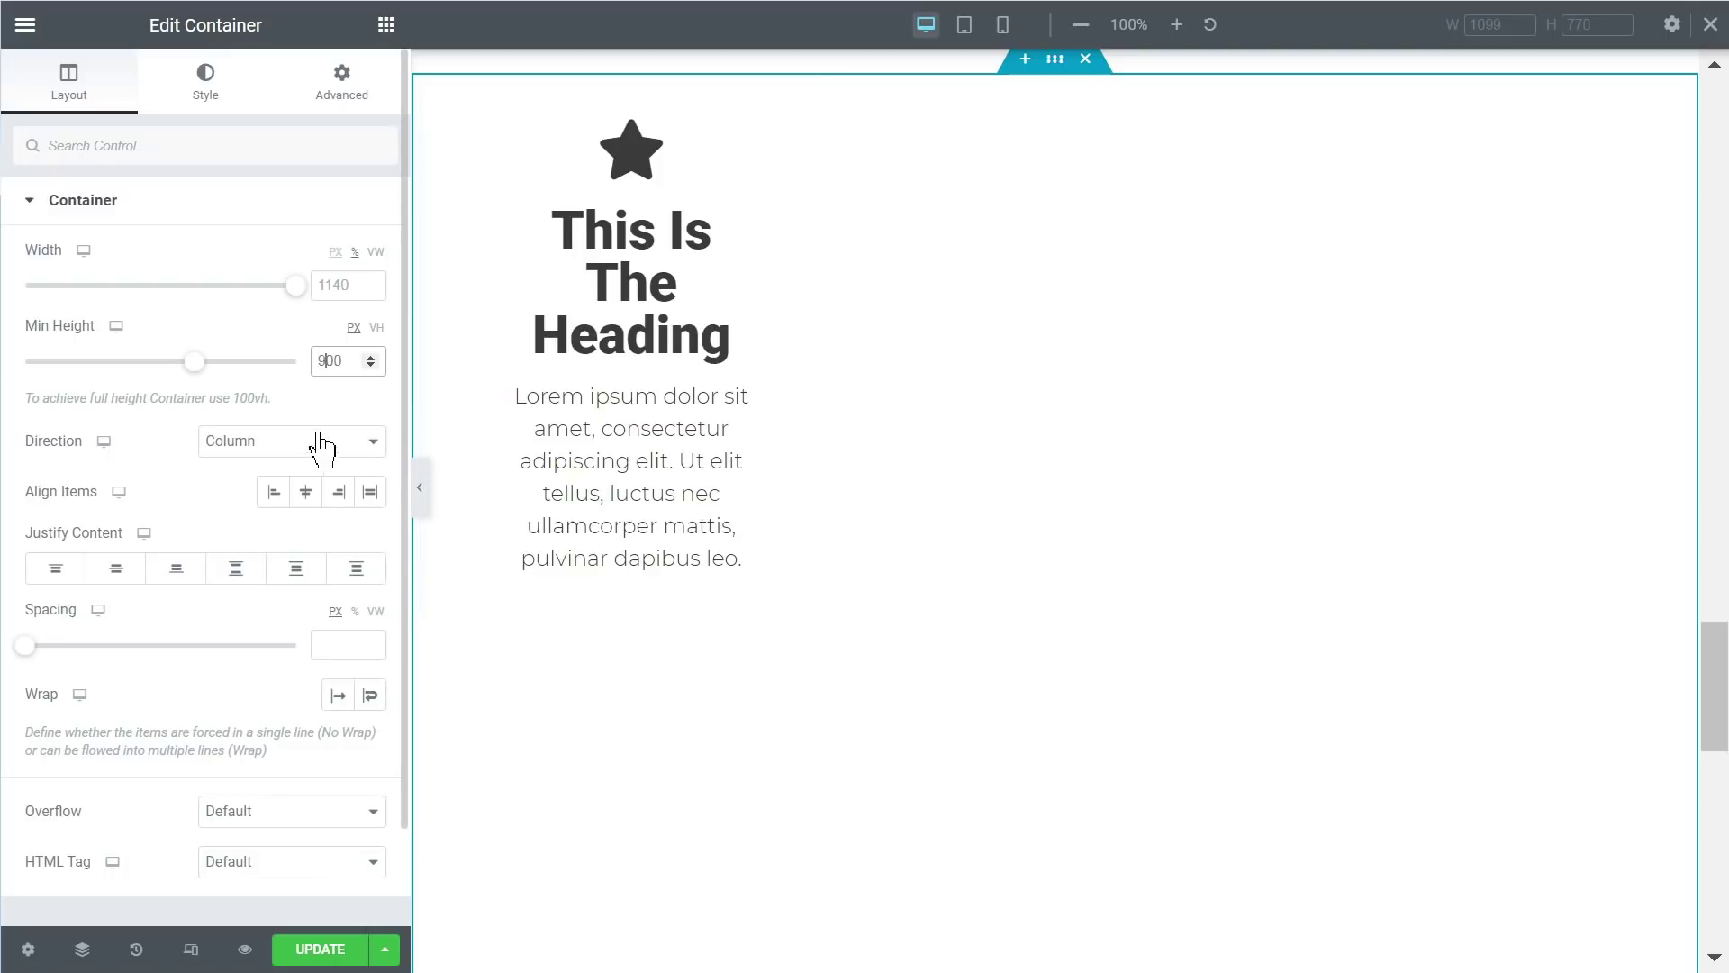
scroll(760, 397, "down", 2)
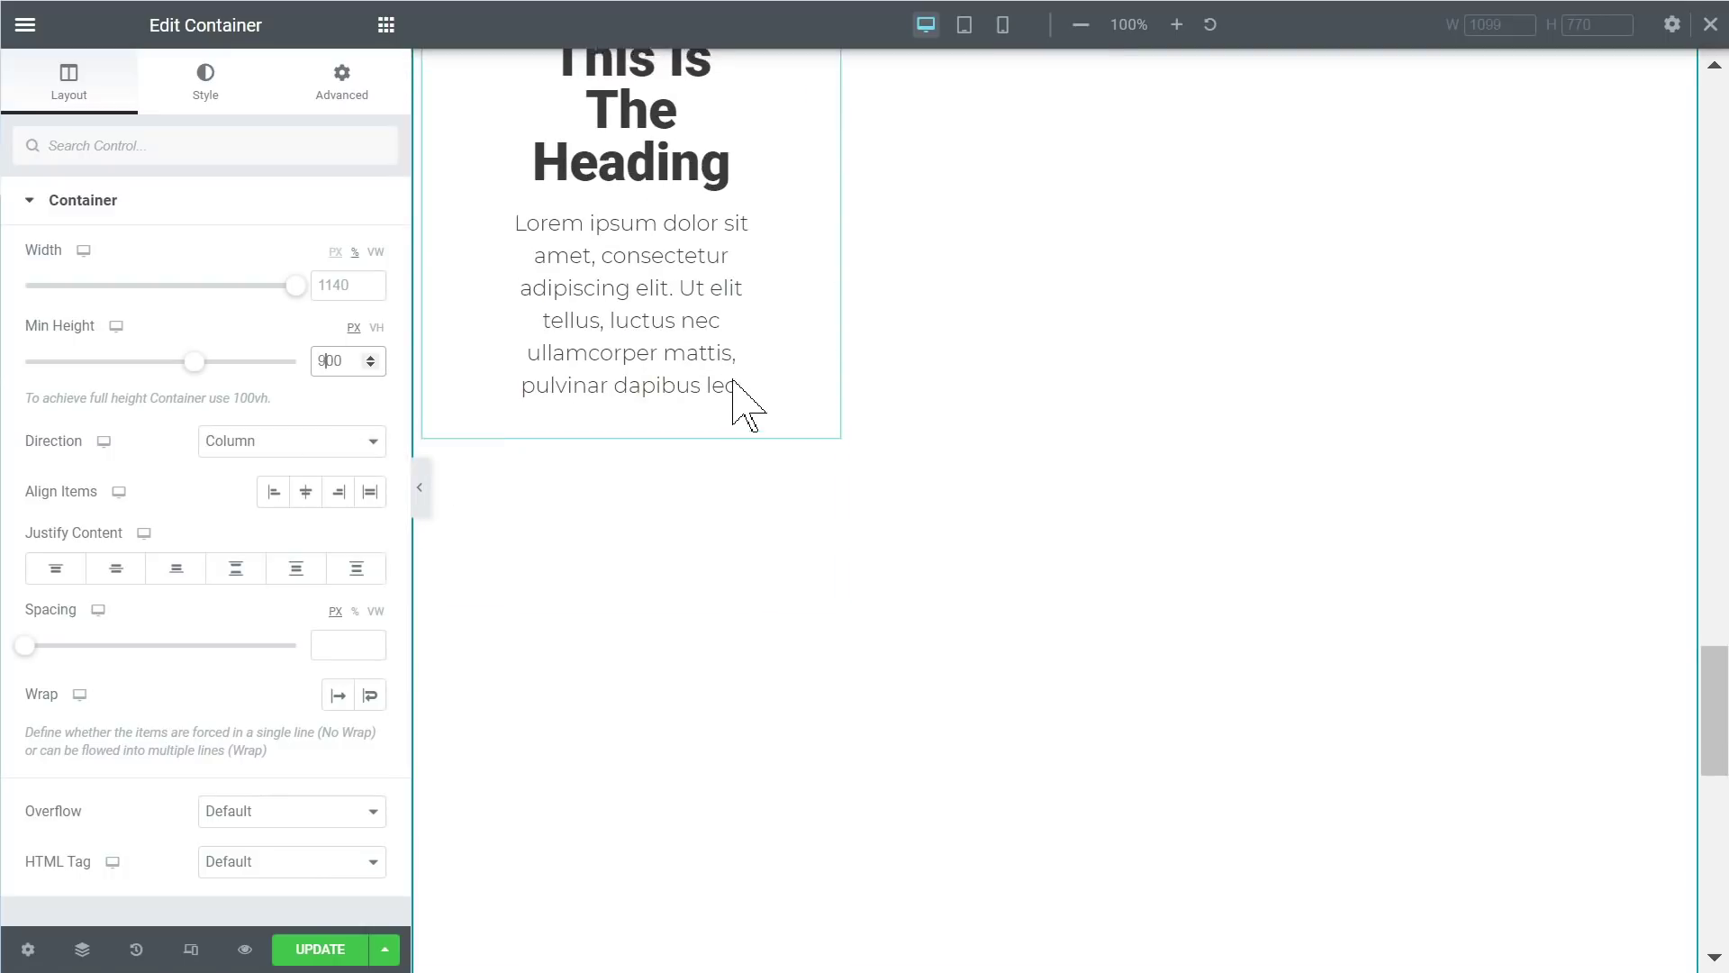
scroll(745, 407, "up", 2)
Step: Set the container's direction to Row and its item alignment to Center
left_click(271, 443)
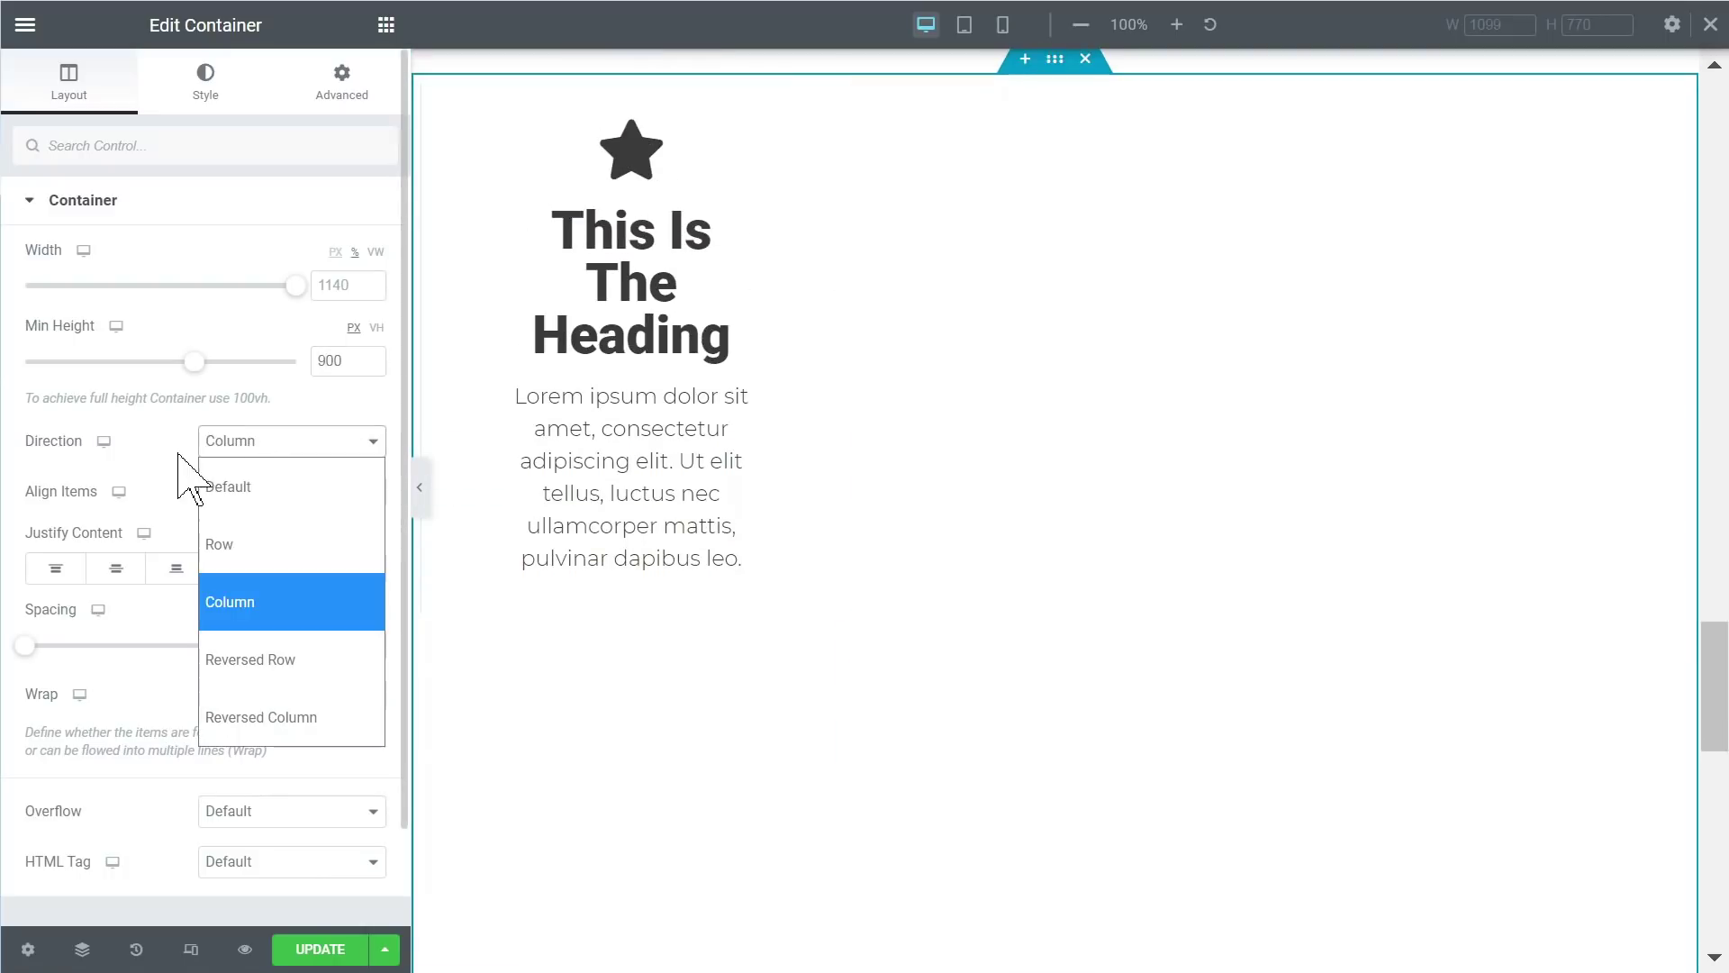
left_click(267, 549)
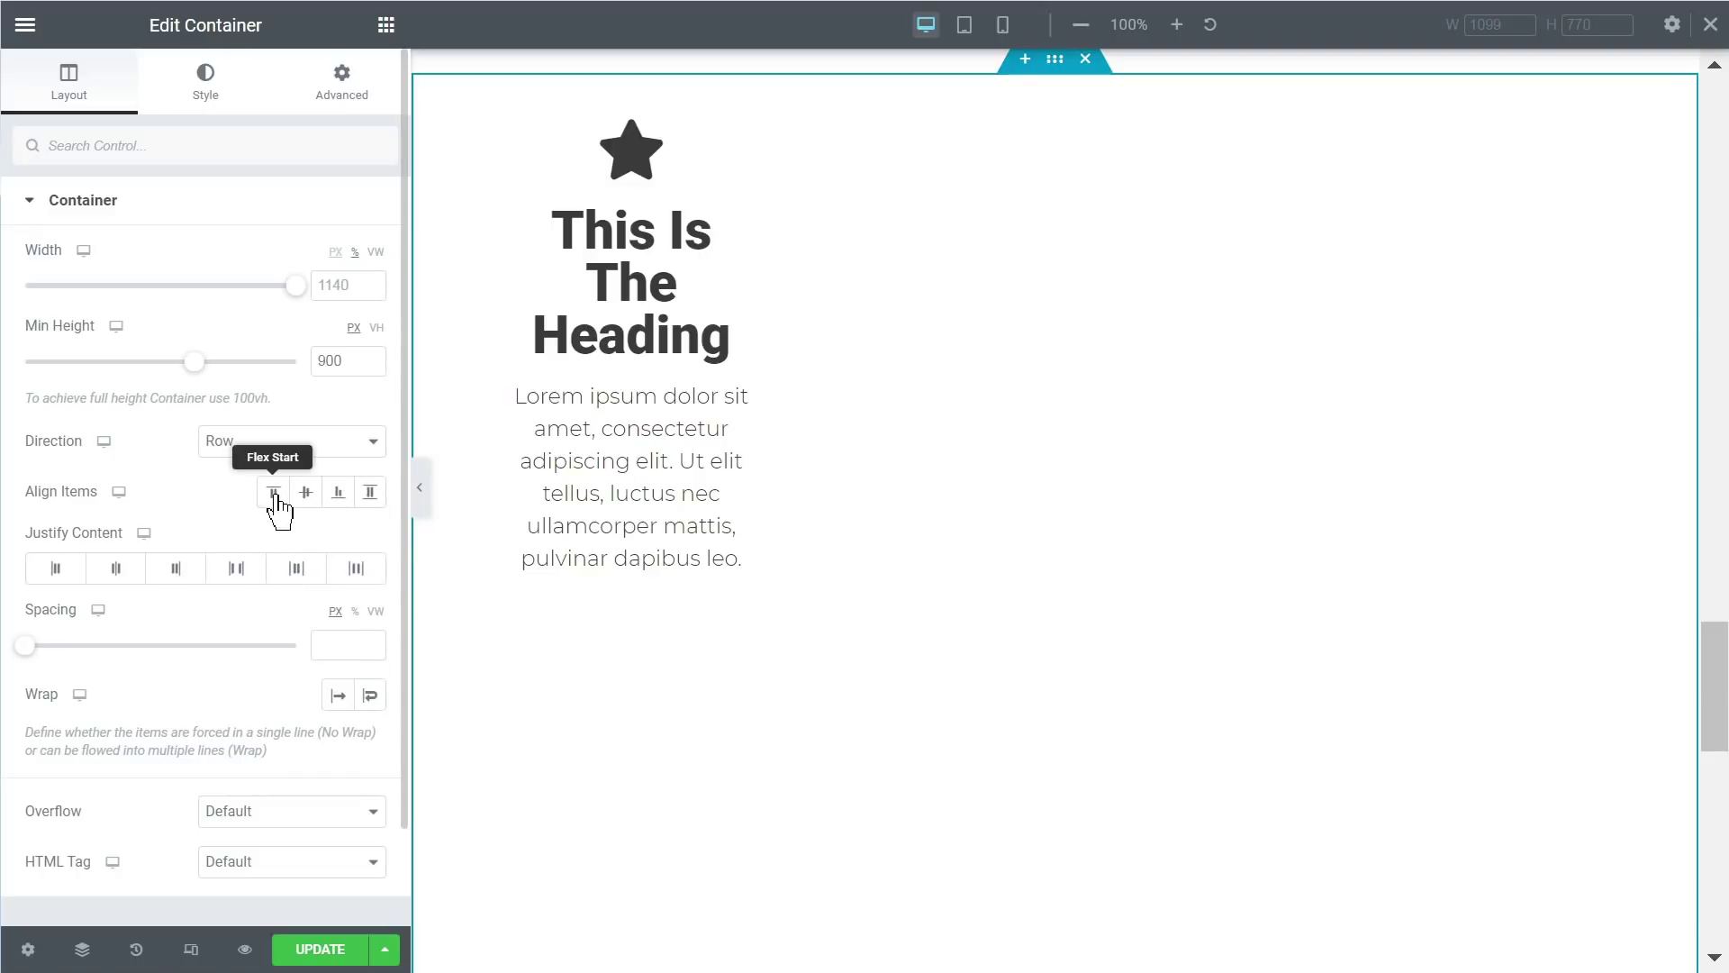
left_click(306, 492)
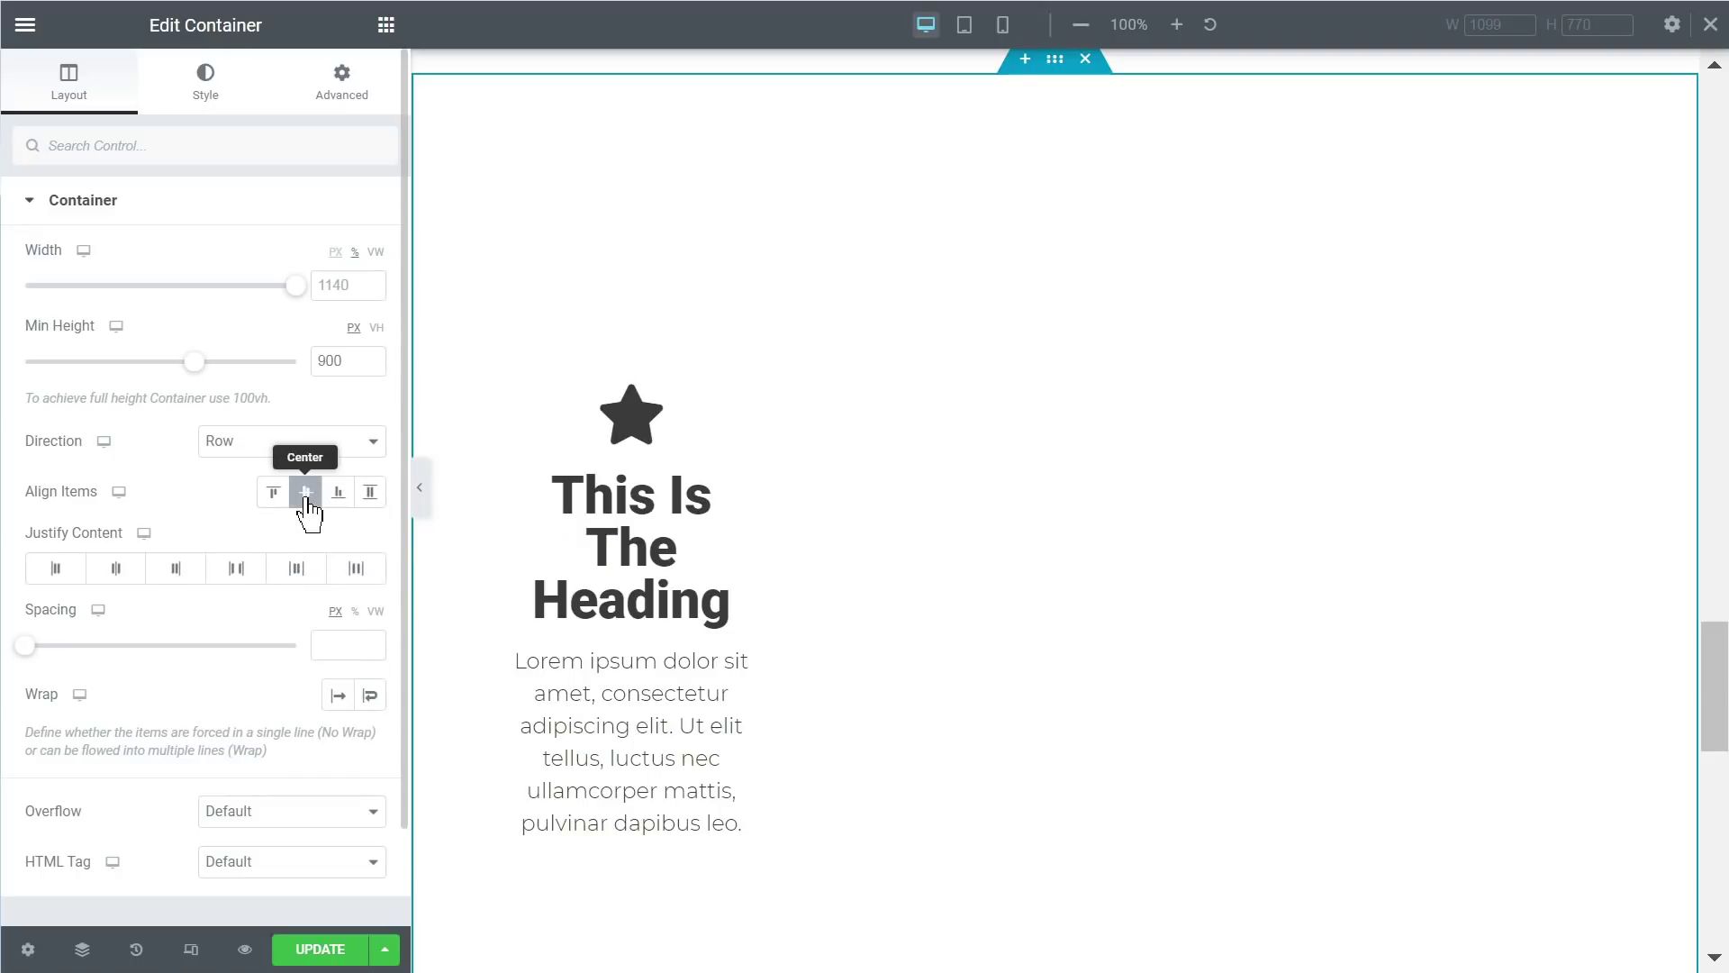
Step: Try the Flex End and Stretch item alignments on the row container
scroll(733, 514, "down", 2)
left_click(339, 495)
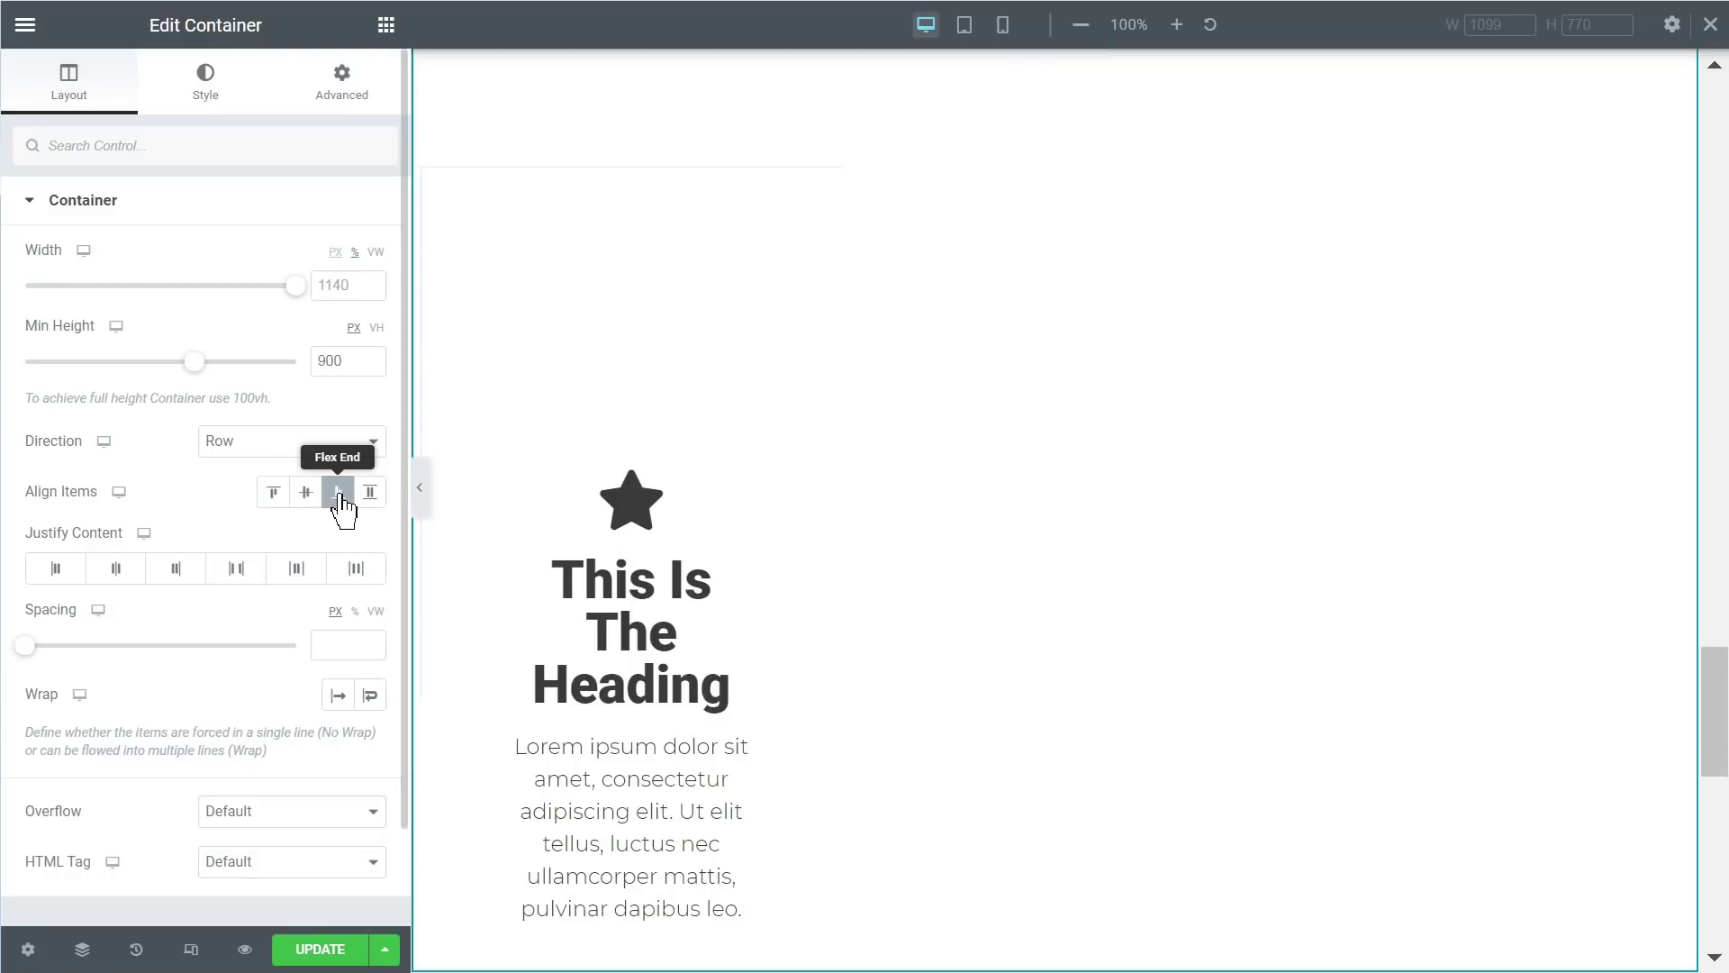
left_click(370, 512)
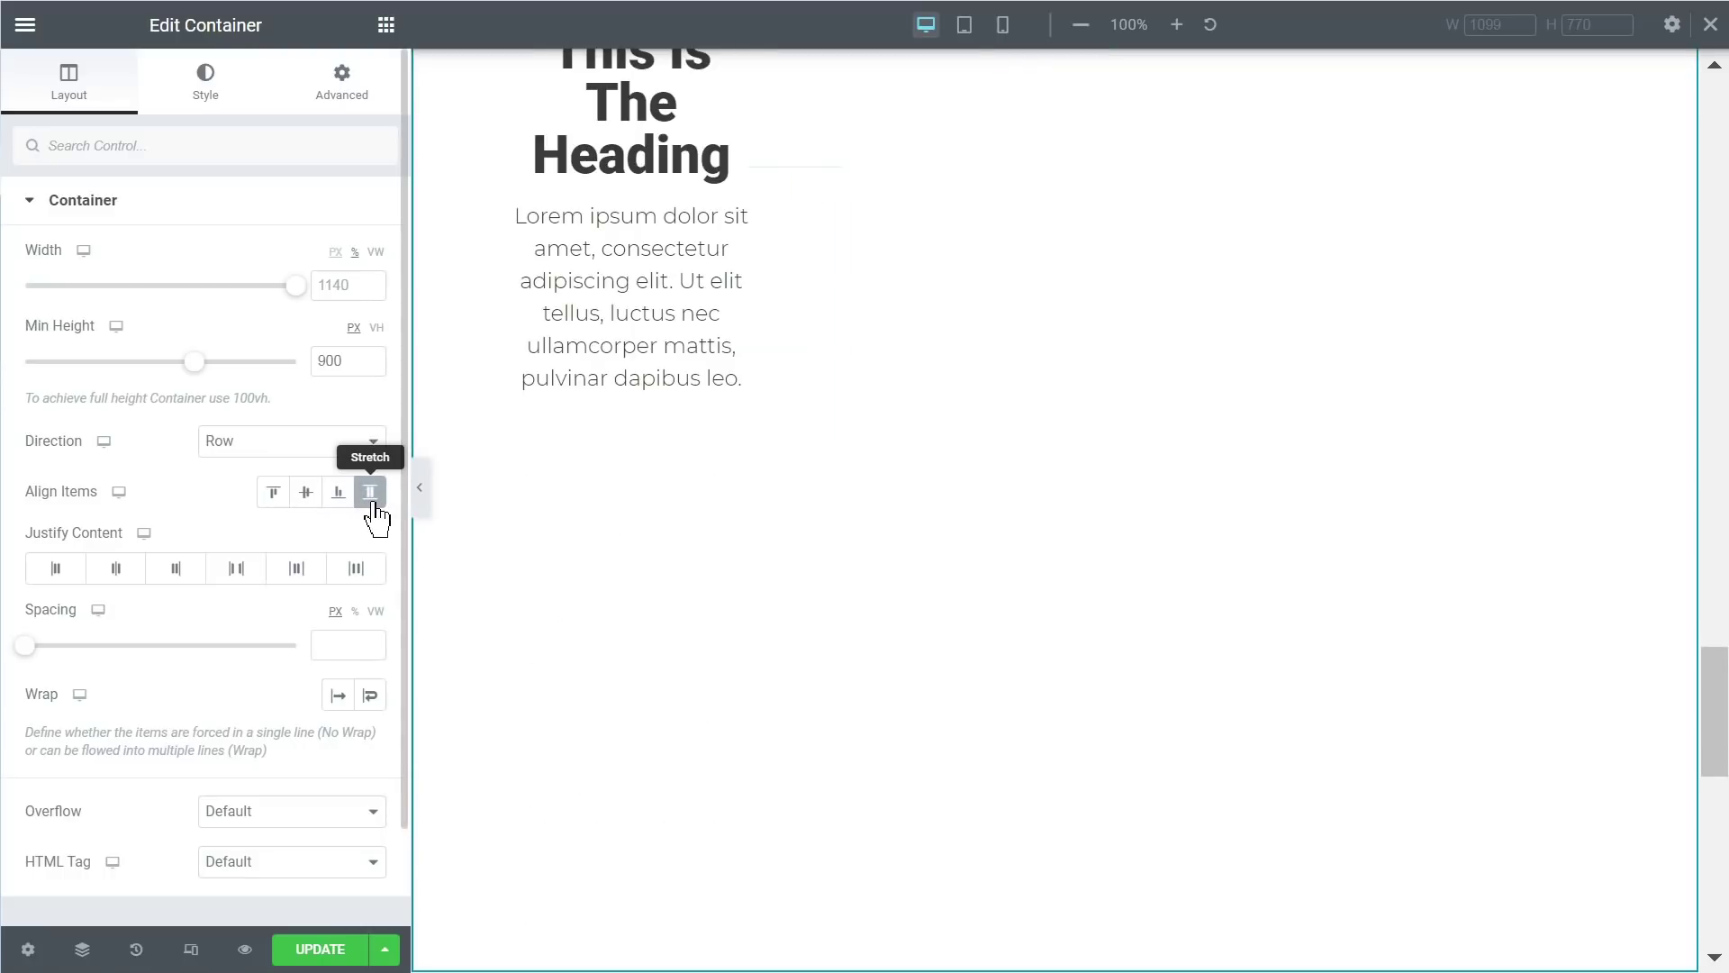
scroll(801, 396, "up", 2)
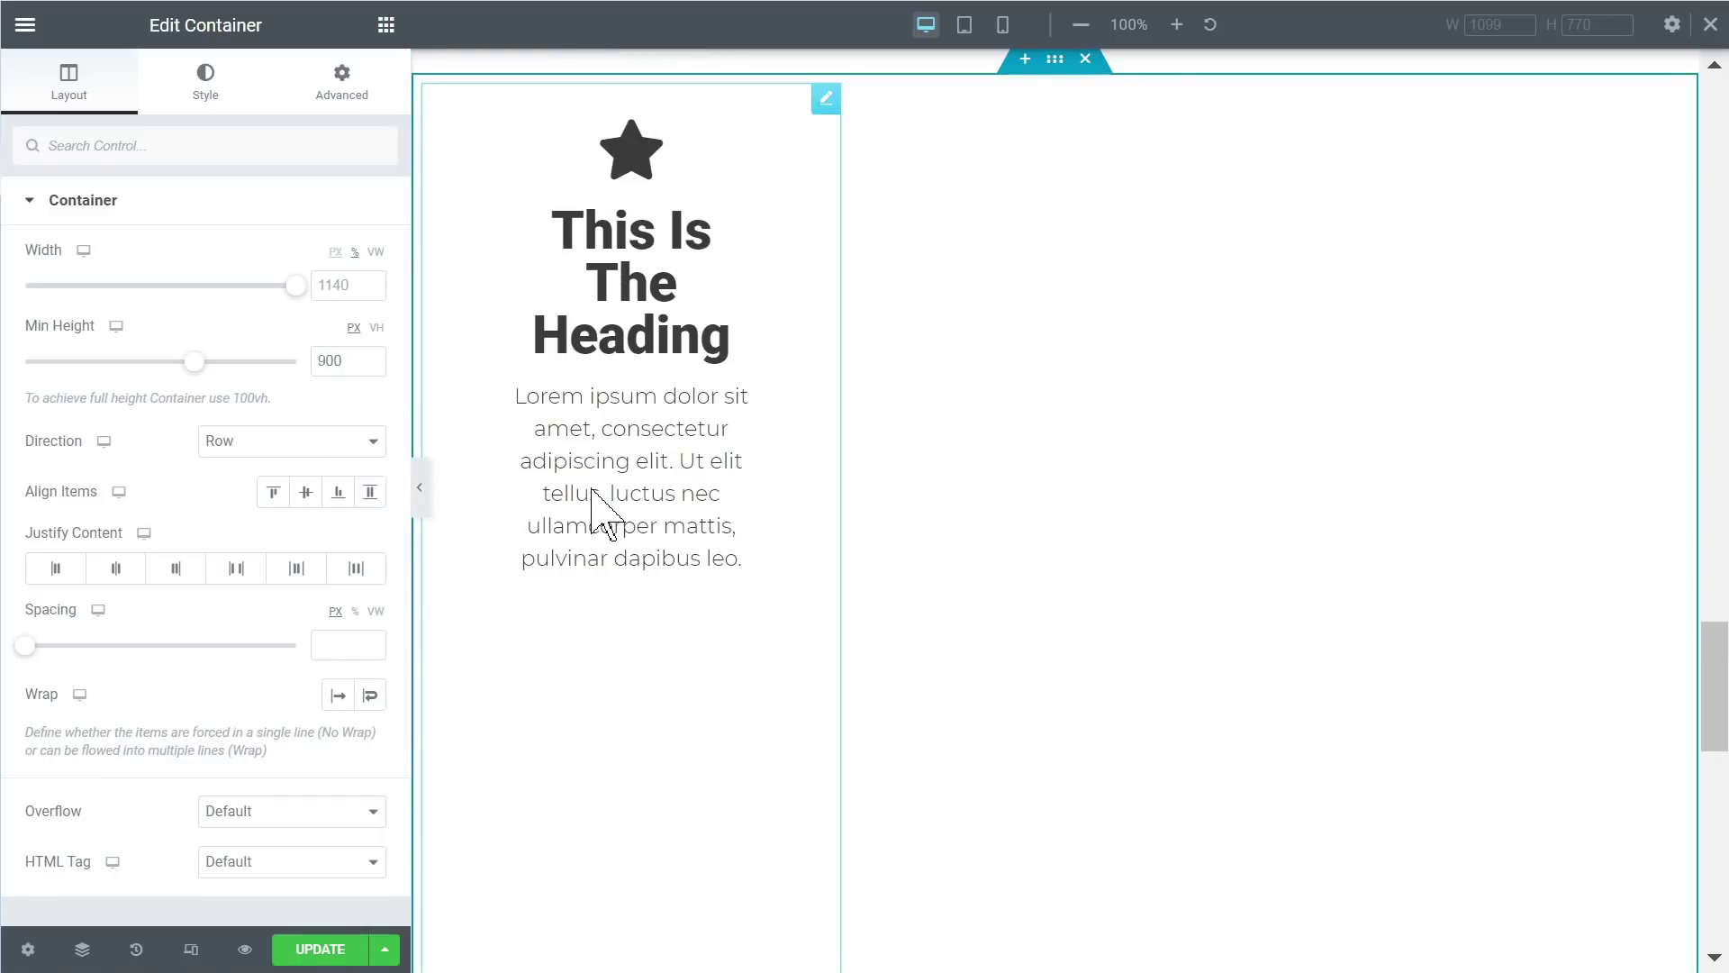
Step: Align the row container's items to Center and try justifying its content with Center and Flex End
left_click(307, 504)
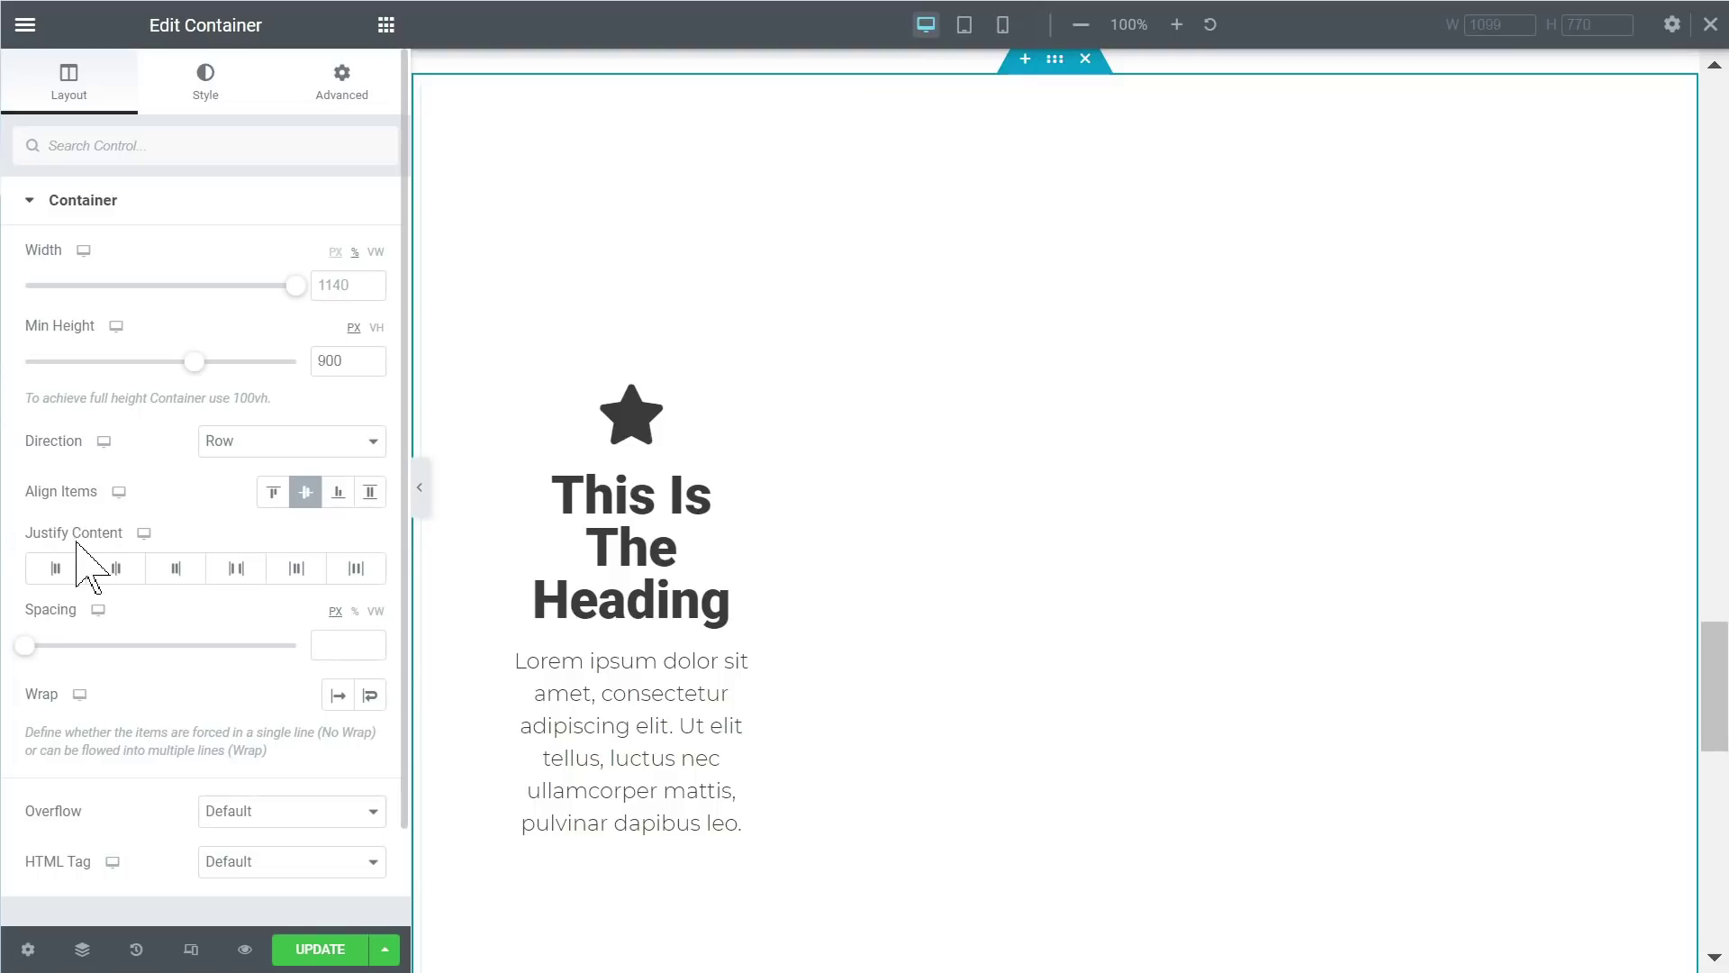
left_click(117, 579)
left_click(178, 578)
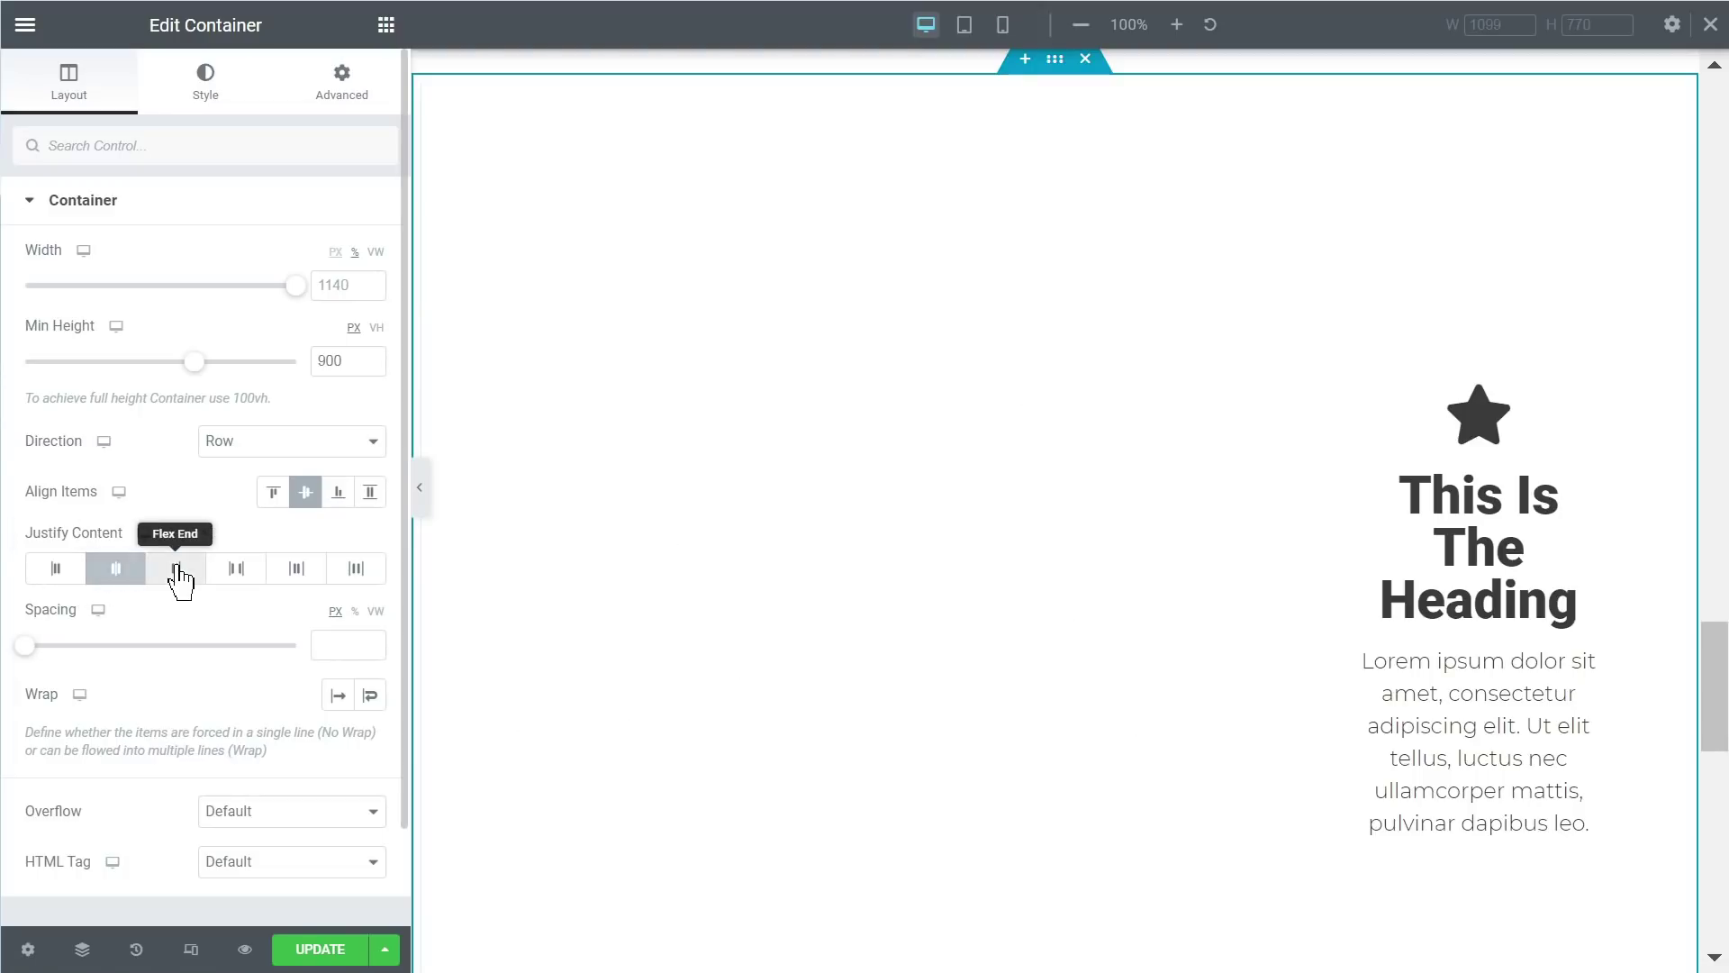
Step: Set the row container's item alignment to Flex Start and clear its content justification
left_click(333, 493)
left_click(272, 493)
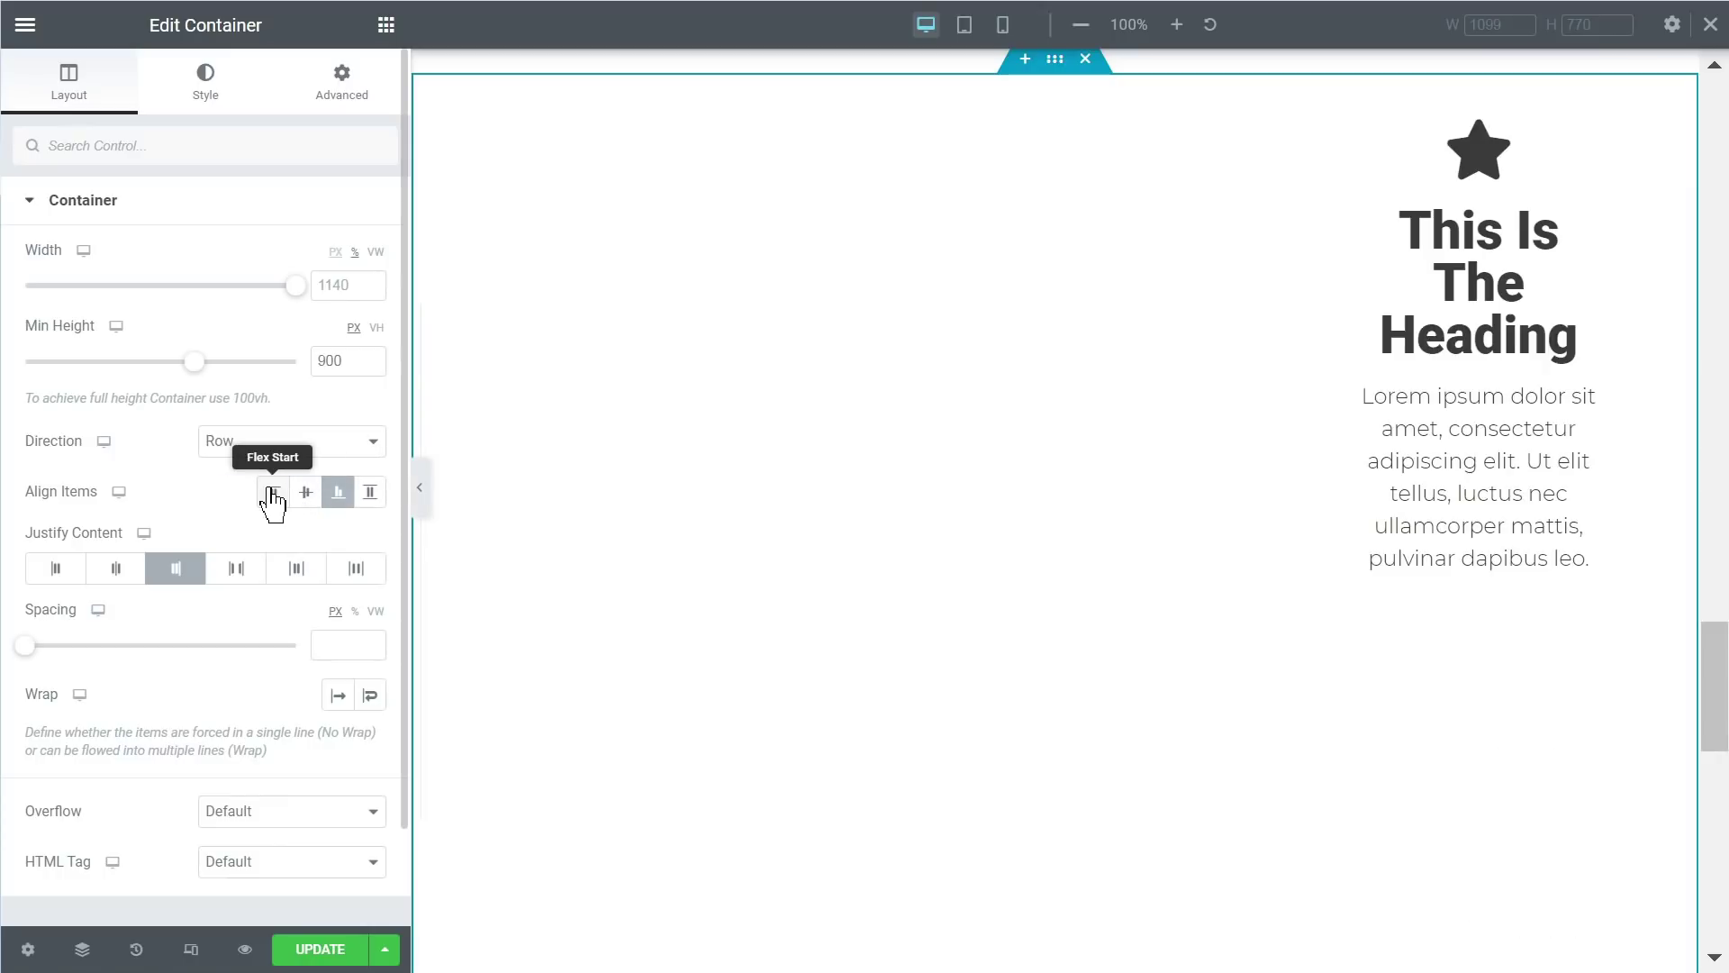
left_click(240, 570)
left_click(242, 575)
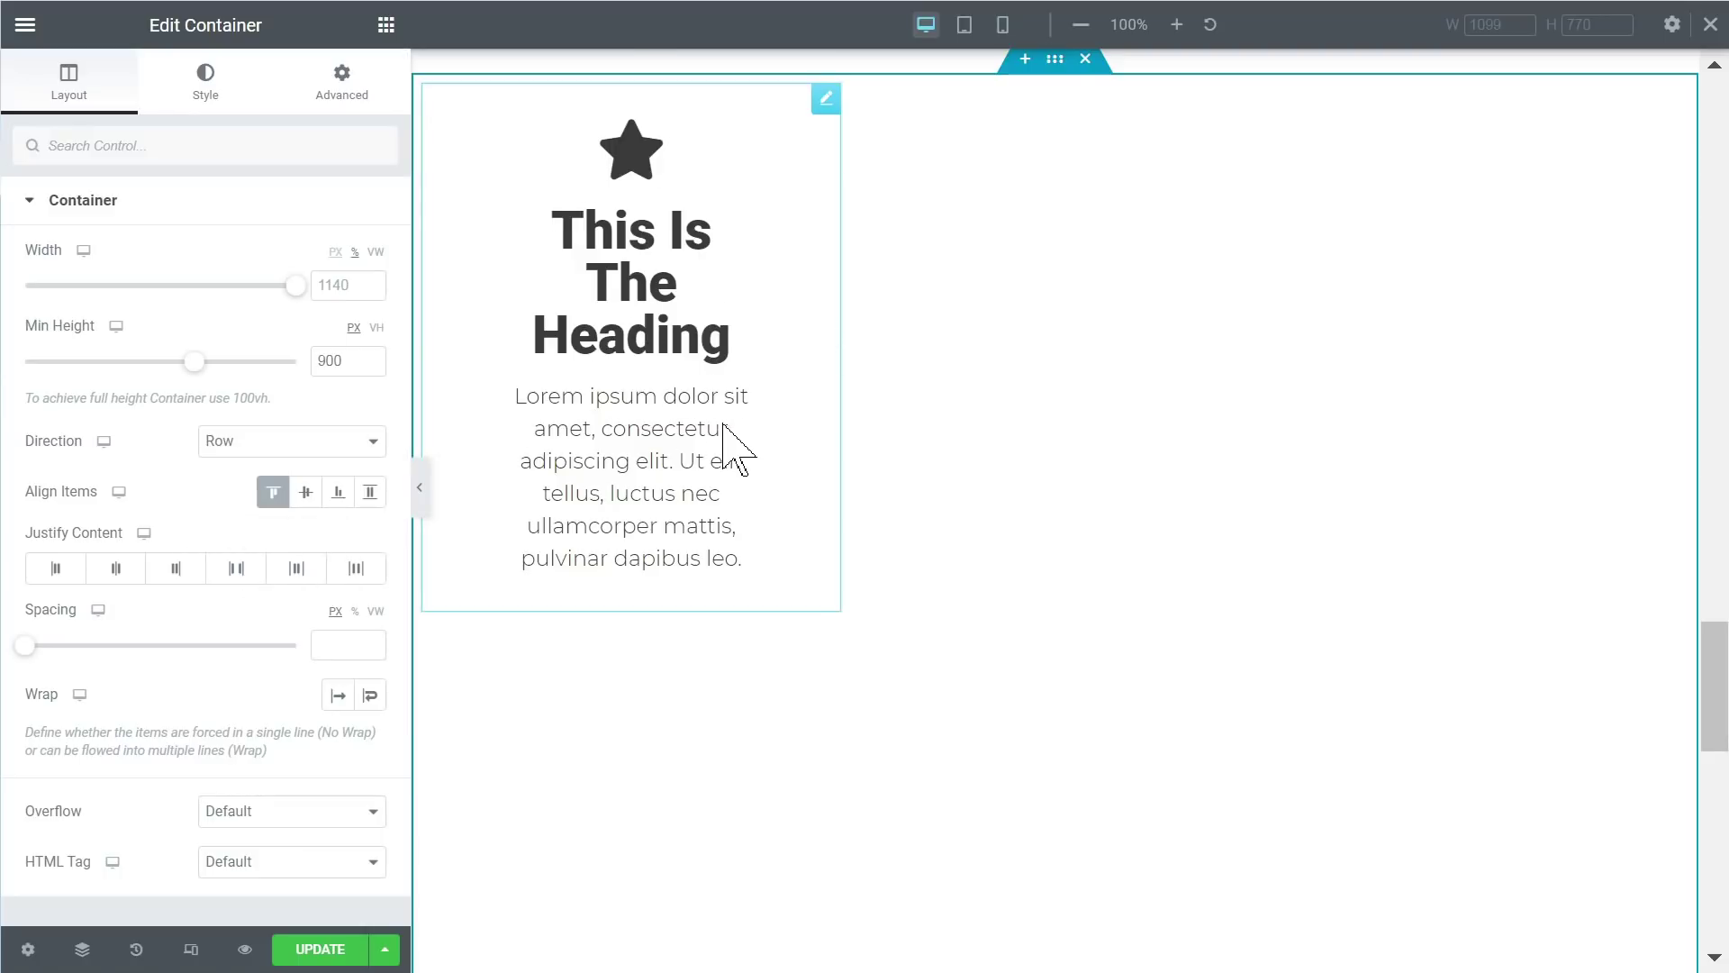
Step: Compare the backgrounds and widths of the "Heading In Container" and "Heading In Section" blocks on the published page
scroll(730, 441, "down", 2)
scroll(725, 432, "up", 1)
scroll(730, 442, "down", 3)
scroll(707, 448, "up", 4)
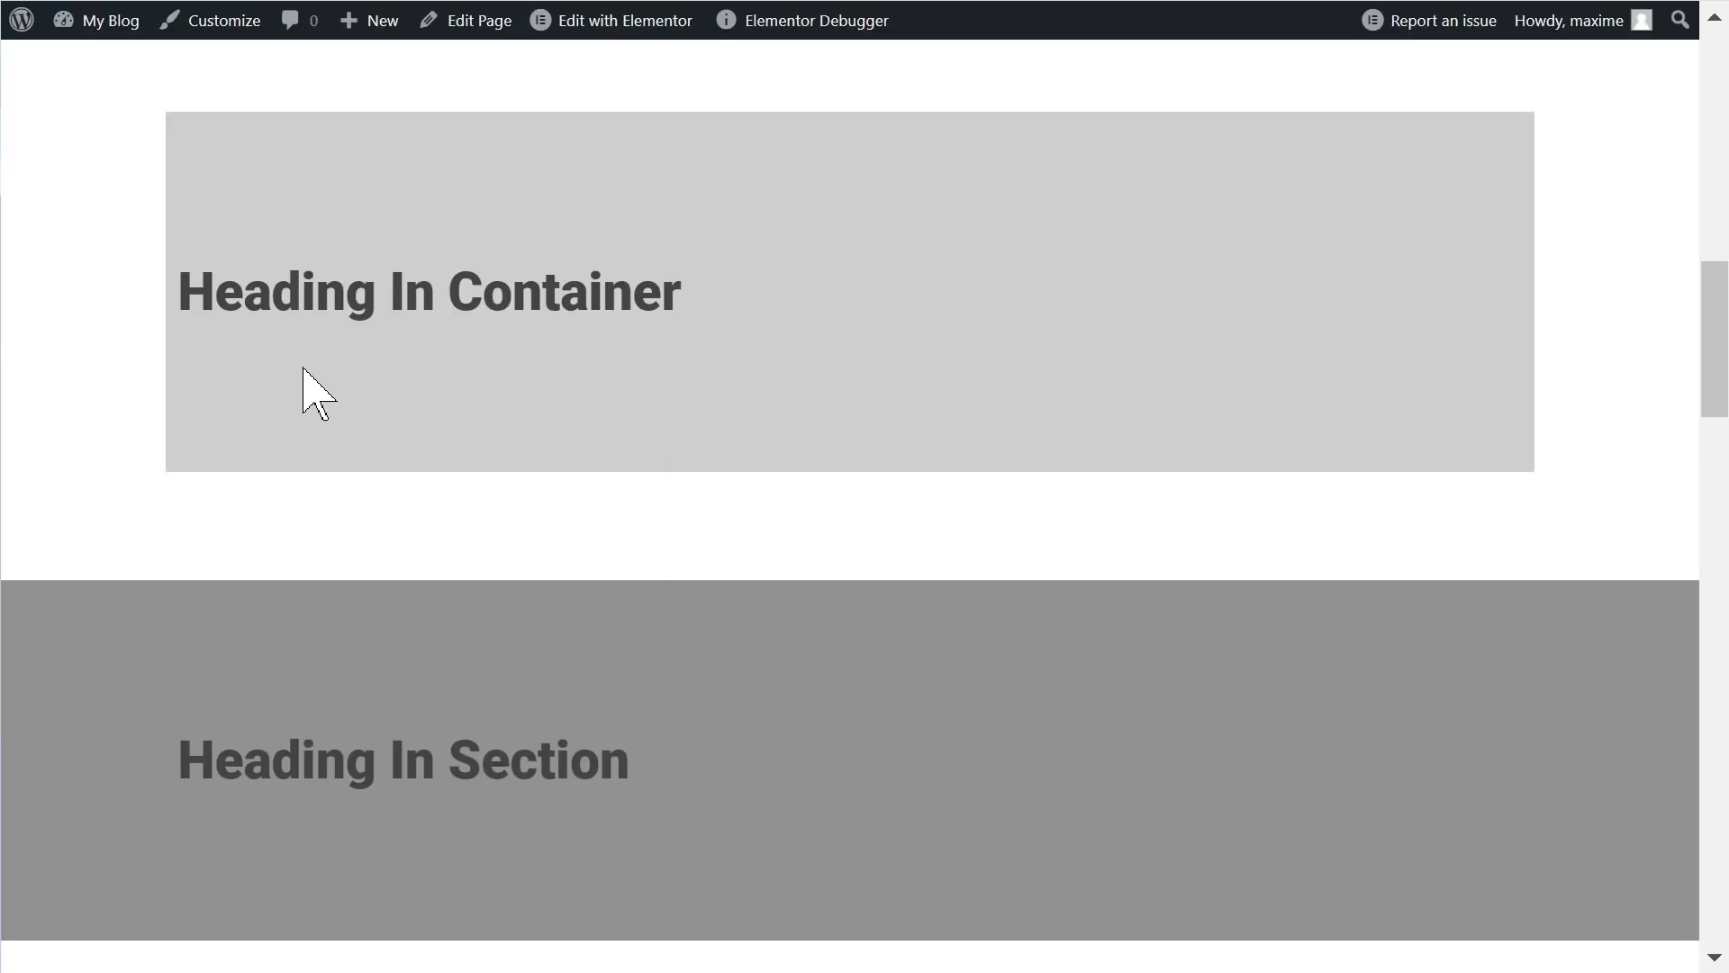
scroll(317, 393, "down", 2)
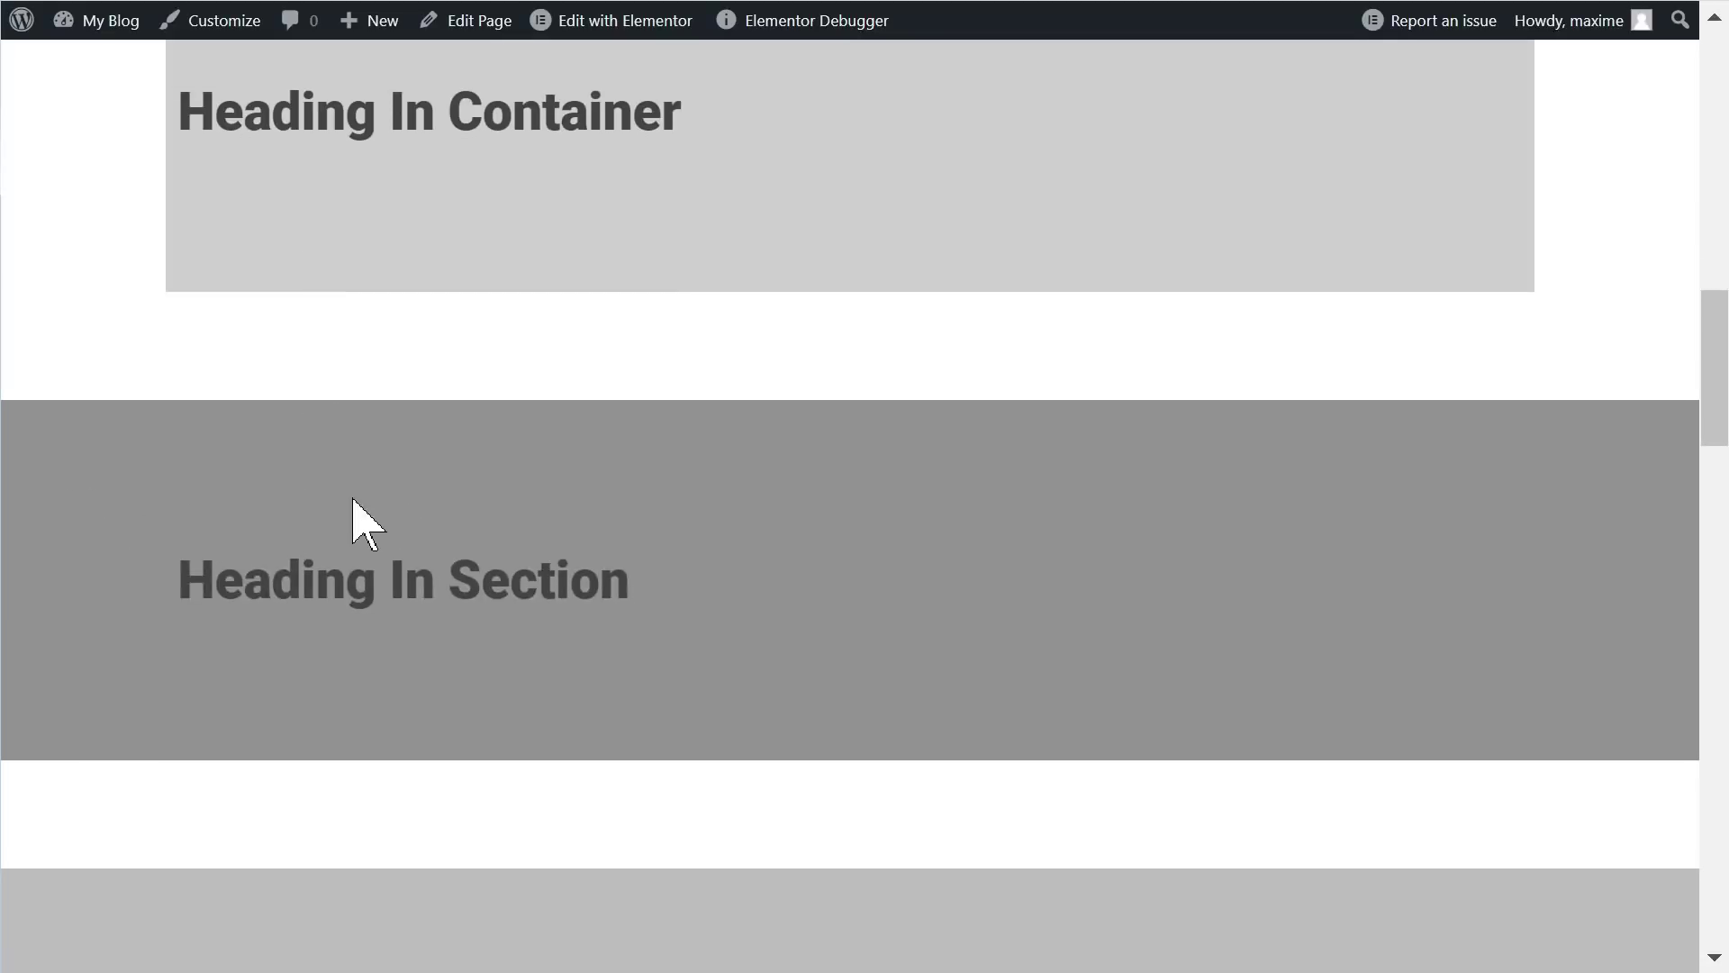
scroll(379, 526, "up", 2)
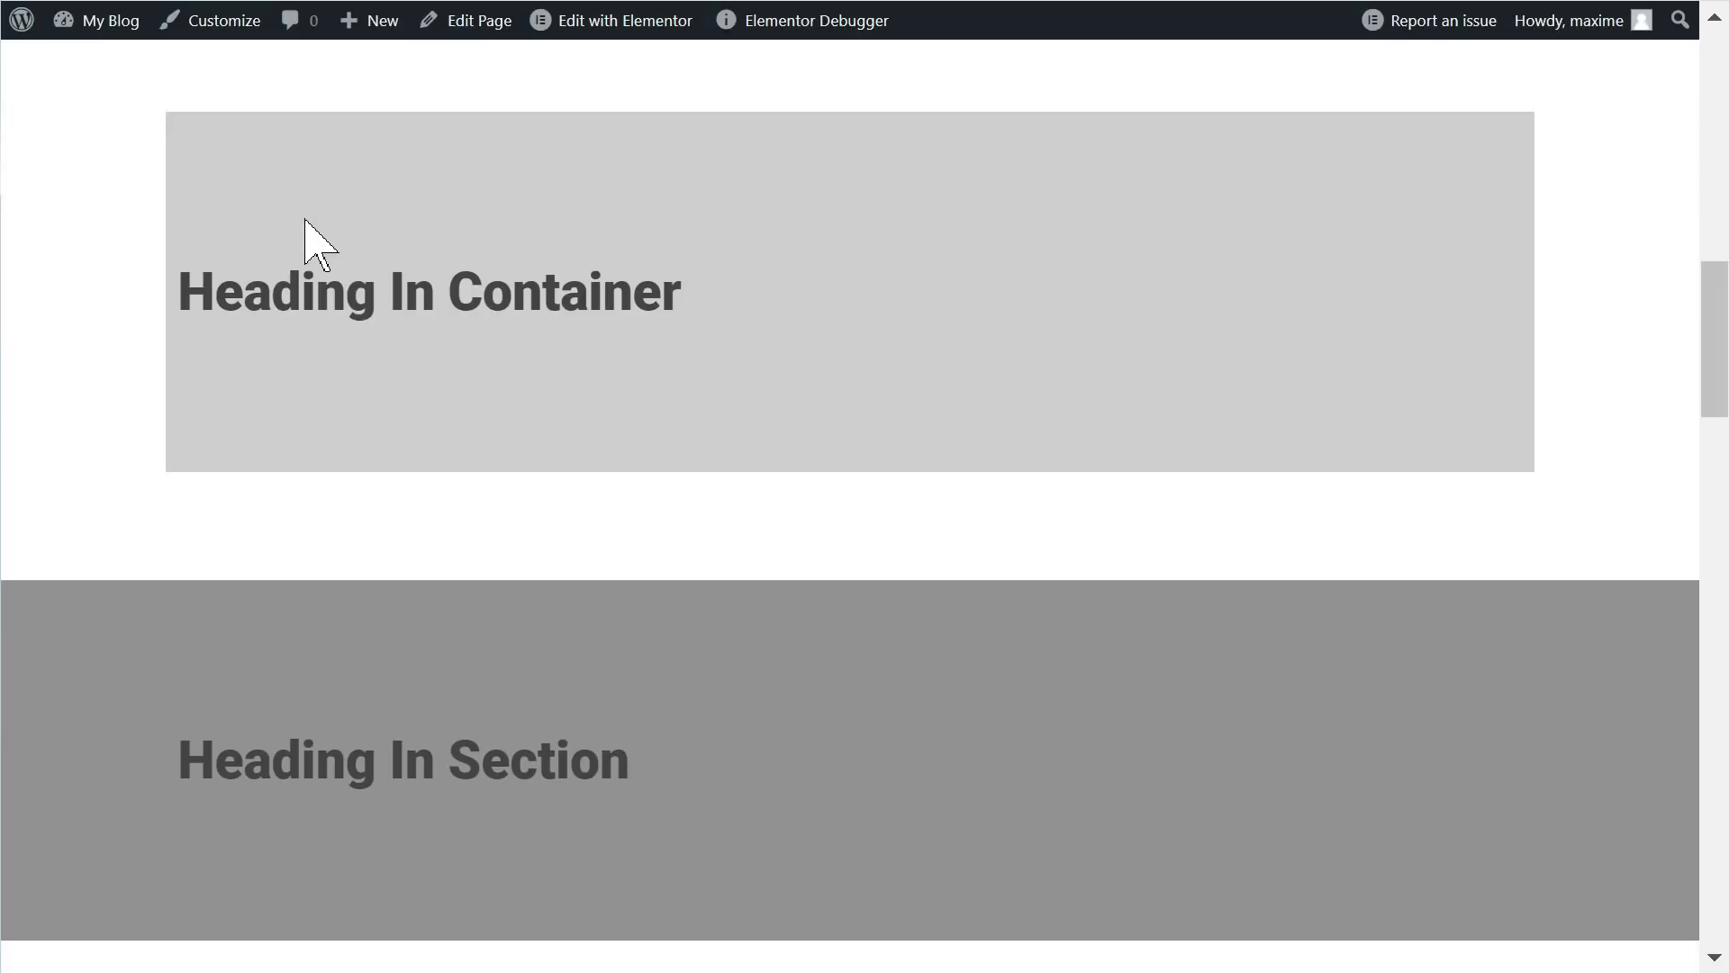
right_click(252, 164)
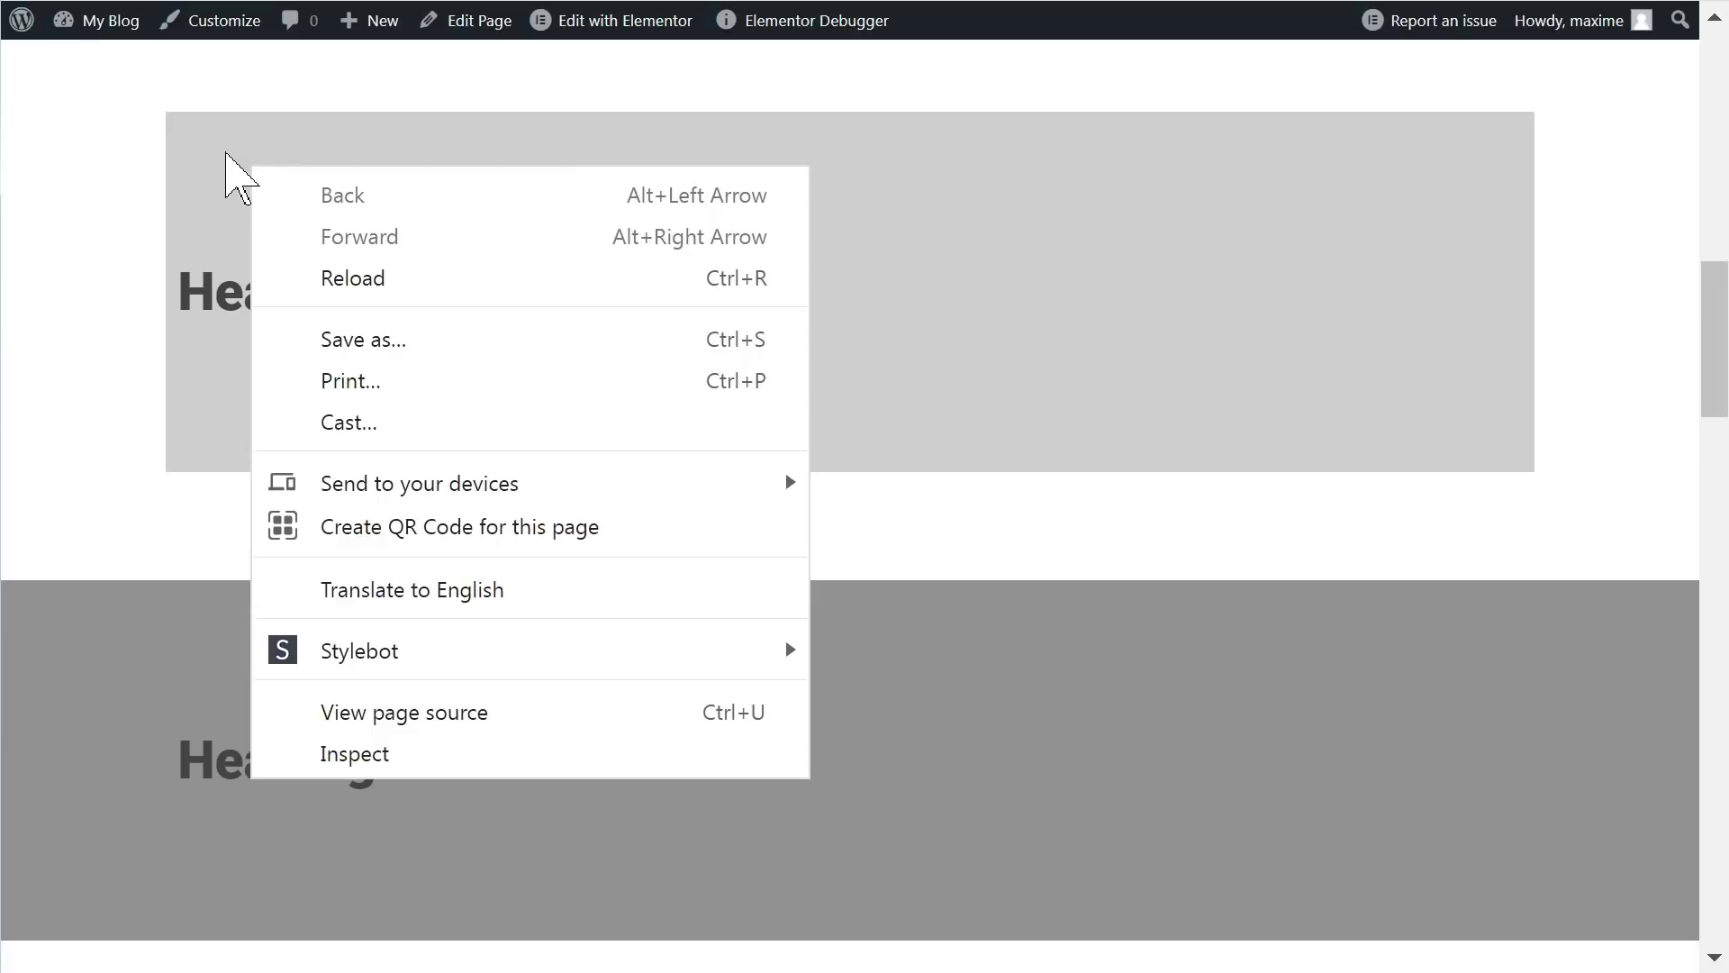
left_click(225, 153)
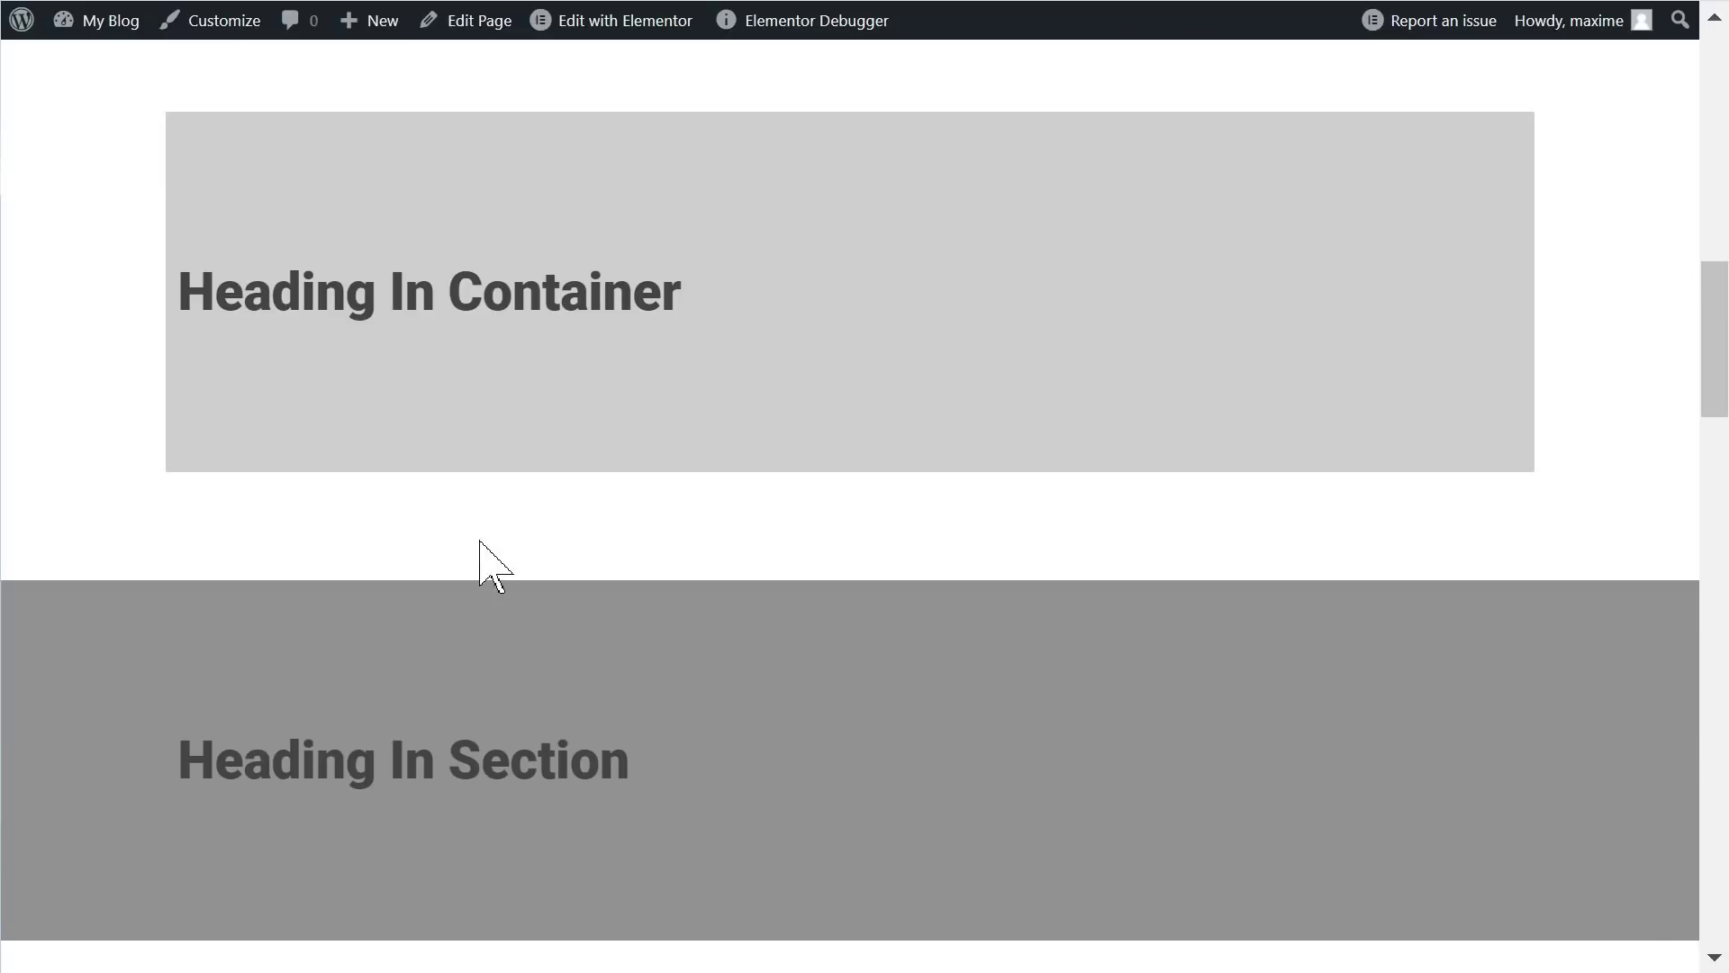
scroll(480, 541, "down", 2)
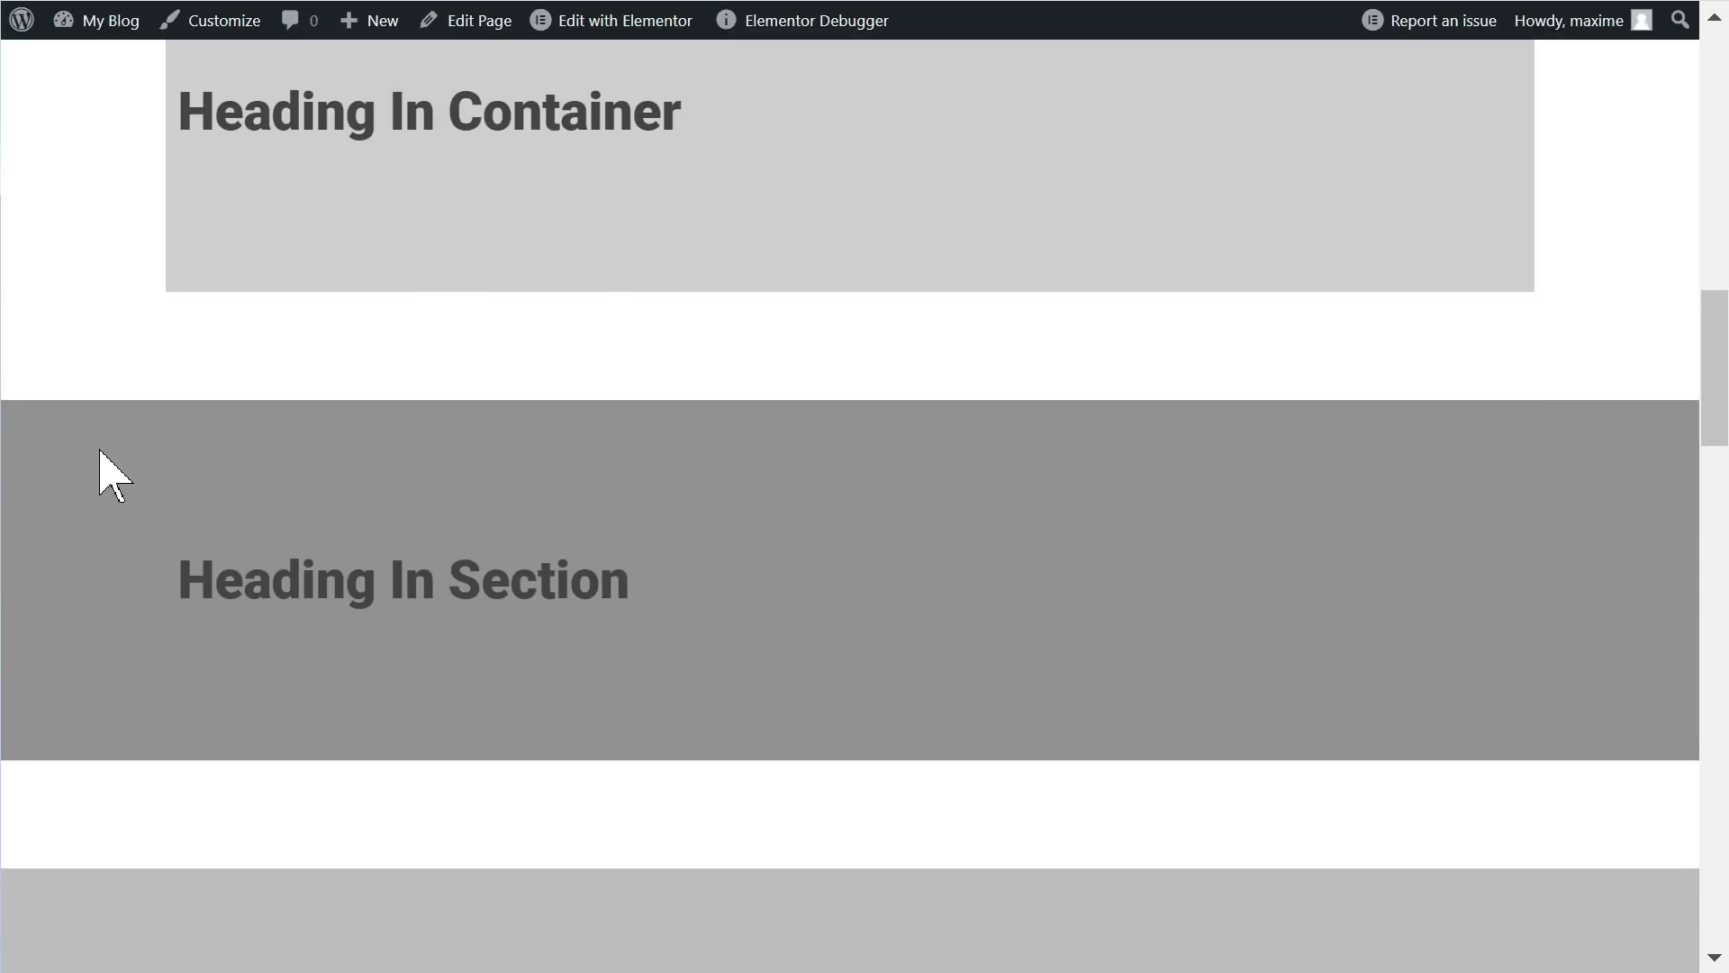
scroll(239, 554, "up", 2)
scroll(243, 561, "down", 2)
scroll(405, 595, "up", 2)
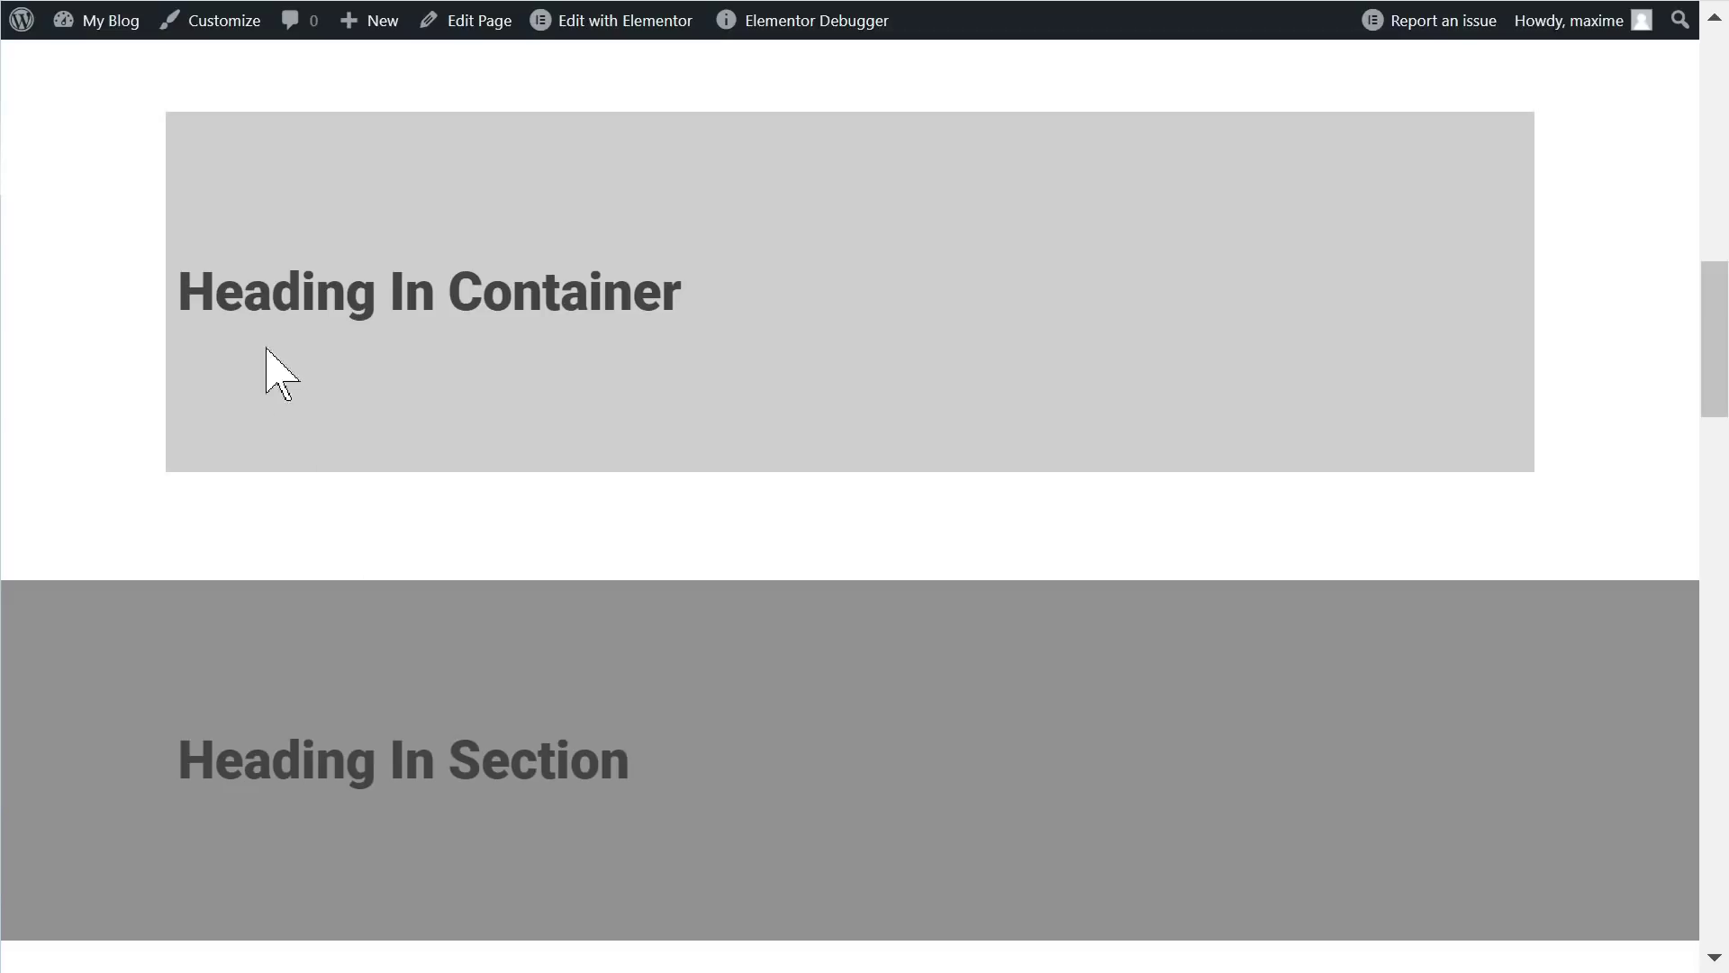
Step: Highlight the heading text in the container and in the section to compare their horizontal alignment
left_click_drag(270, 292, 648, 286)
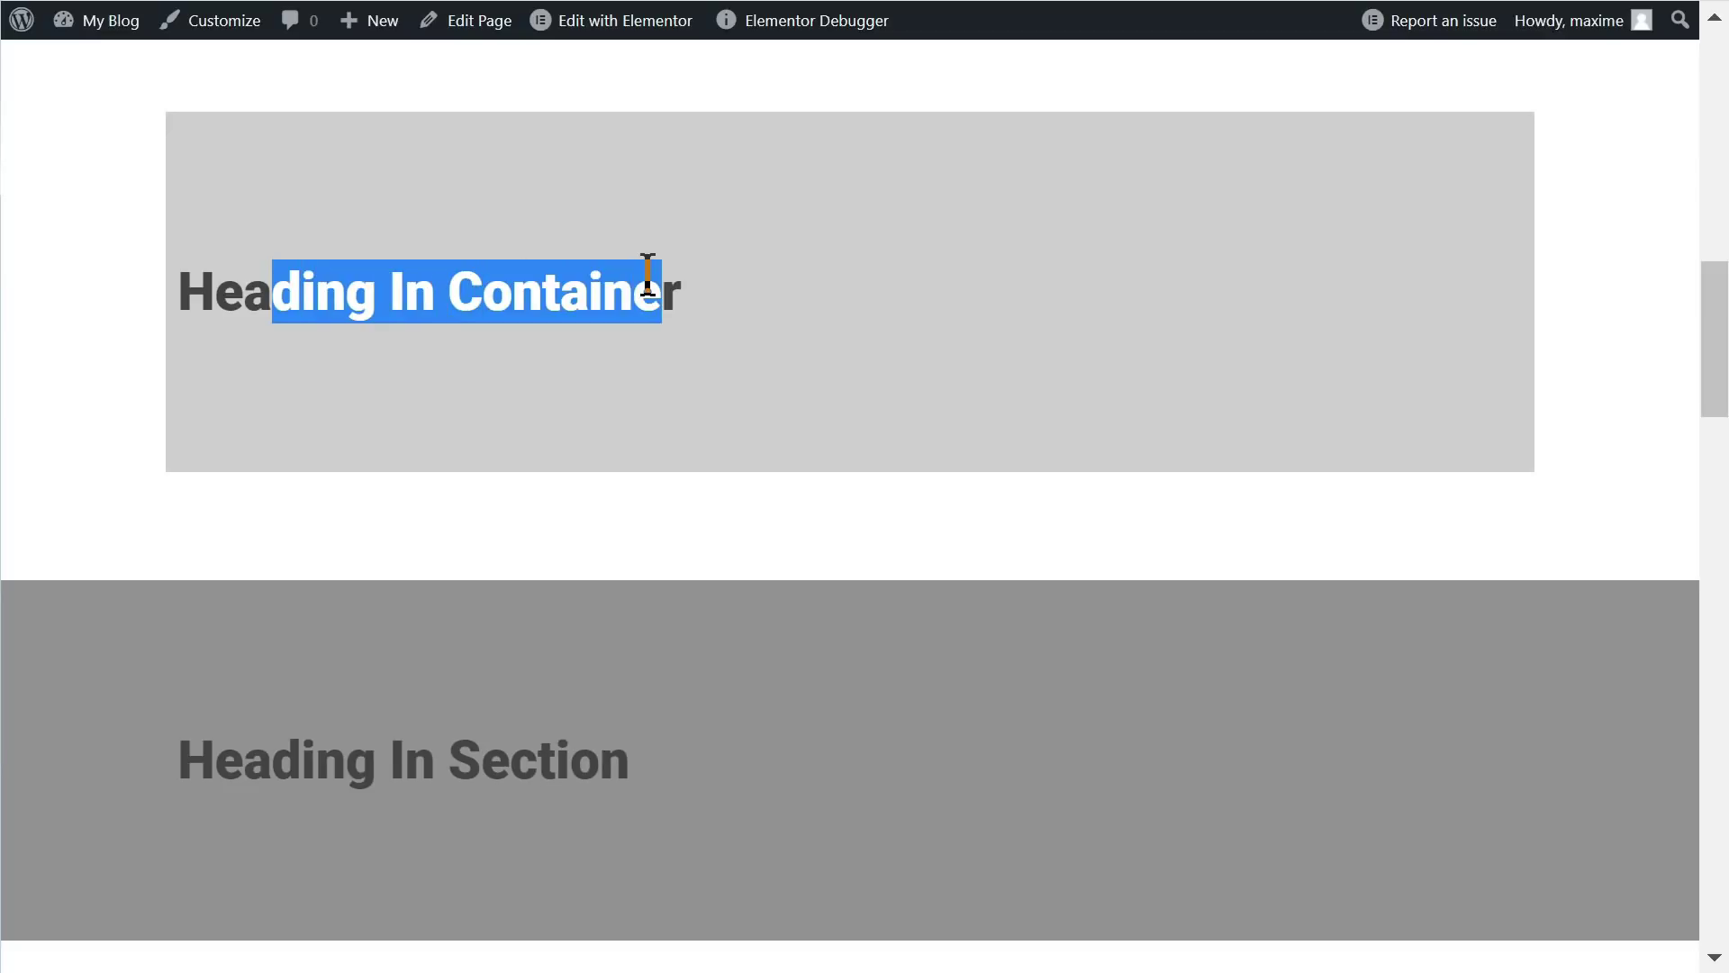
left_click(406, 378)
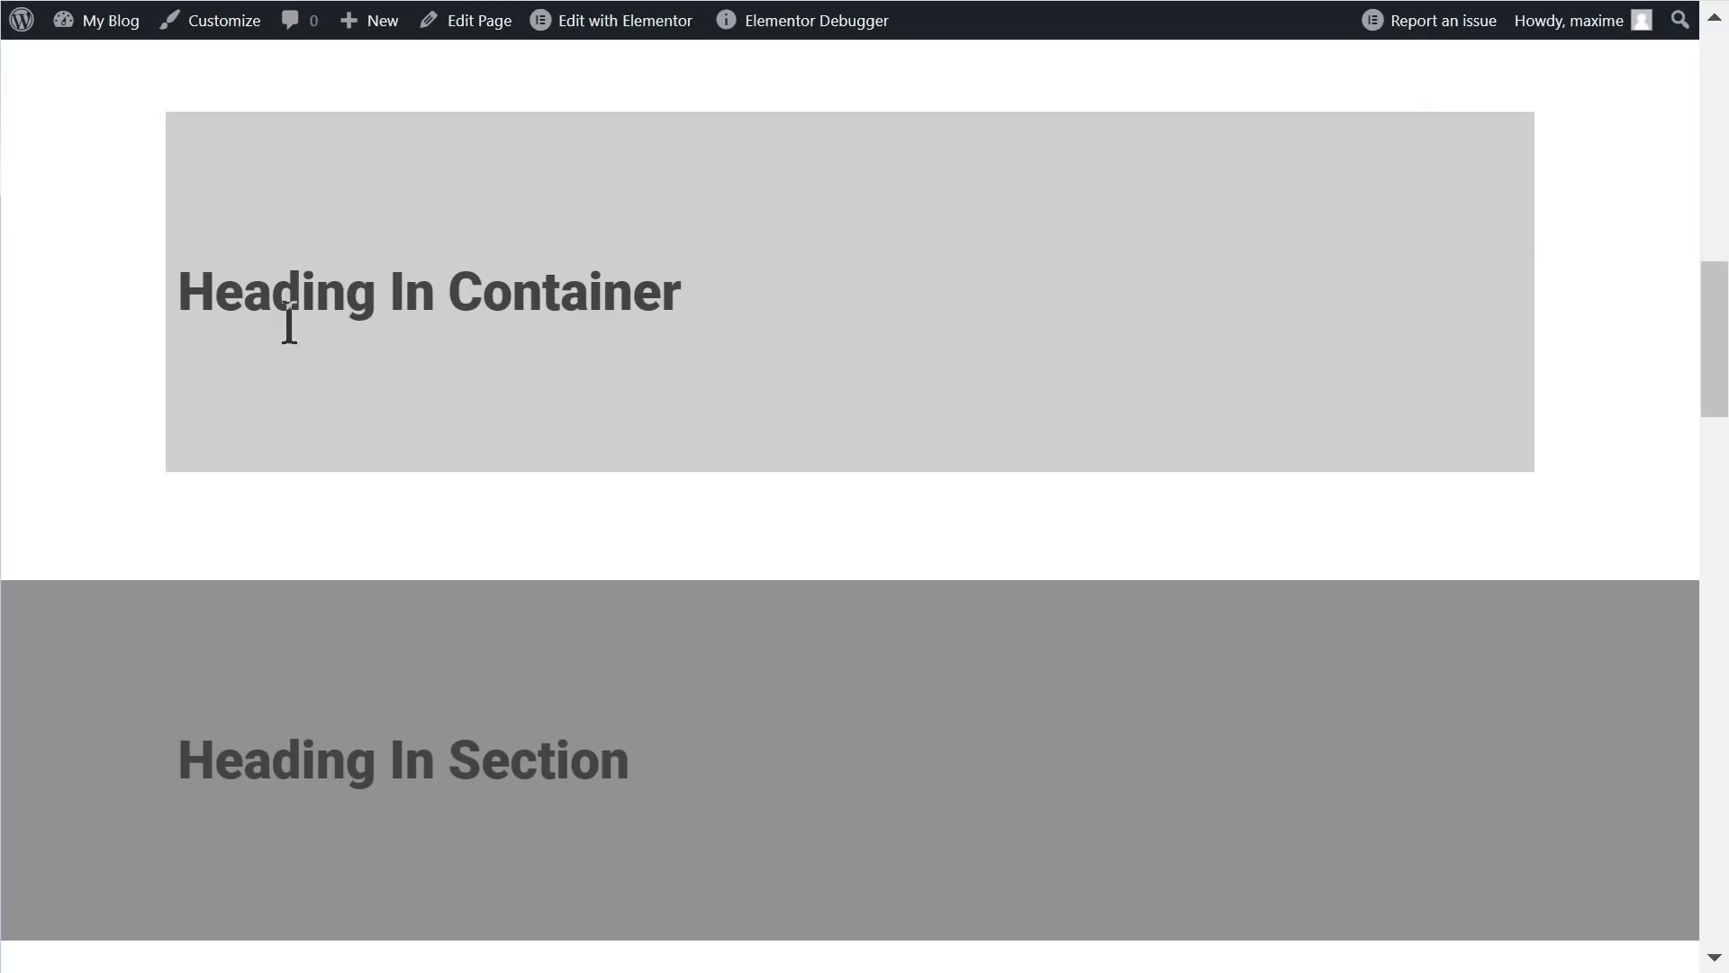
scroll(289, 598, "down", 2)
left_click_drag(104, 532, 649, 618)
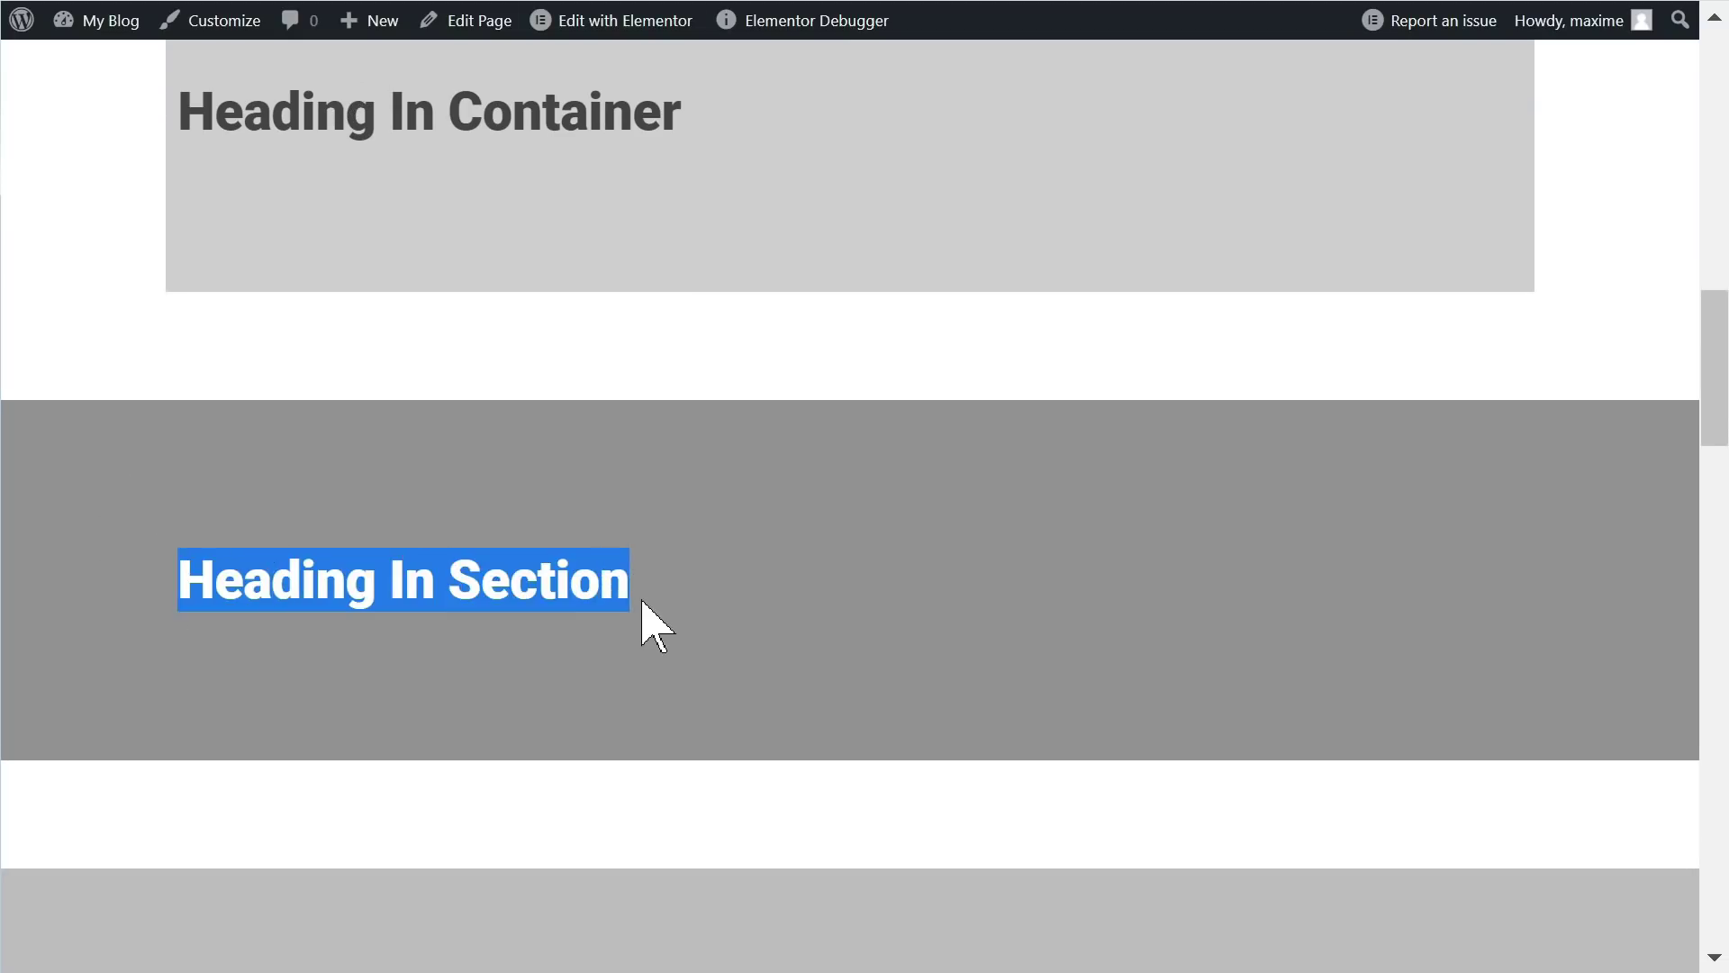
scroll(703, 608, "up", 2)
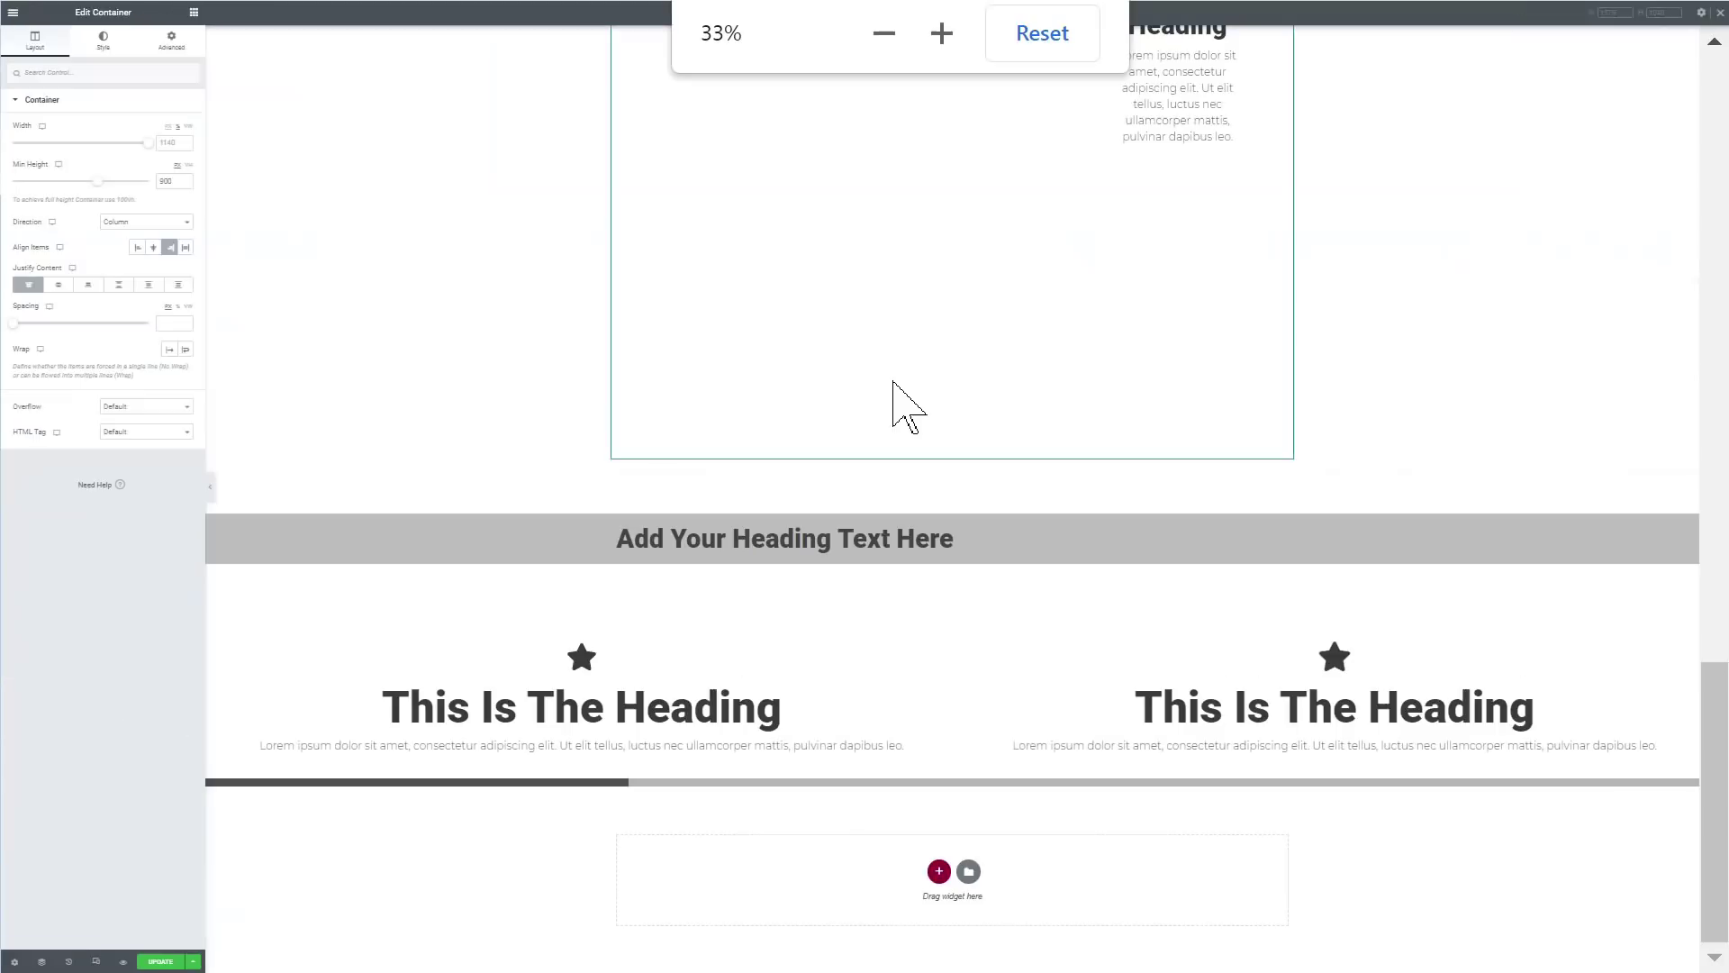
Step: Inspect the "Add Your Heading Text Here" heading near the end of the published page with the browser's developer tools
key("ctrl+plus")
key("ctrl+plus")
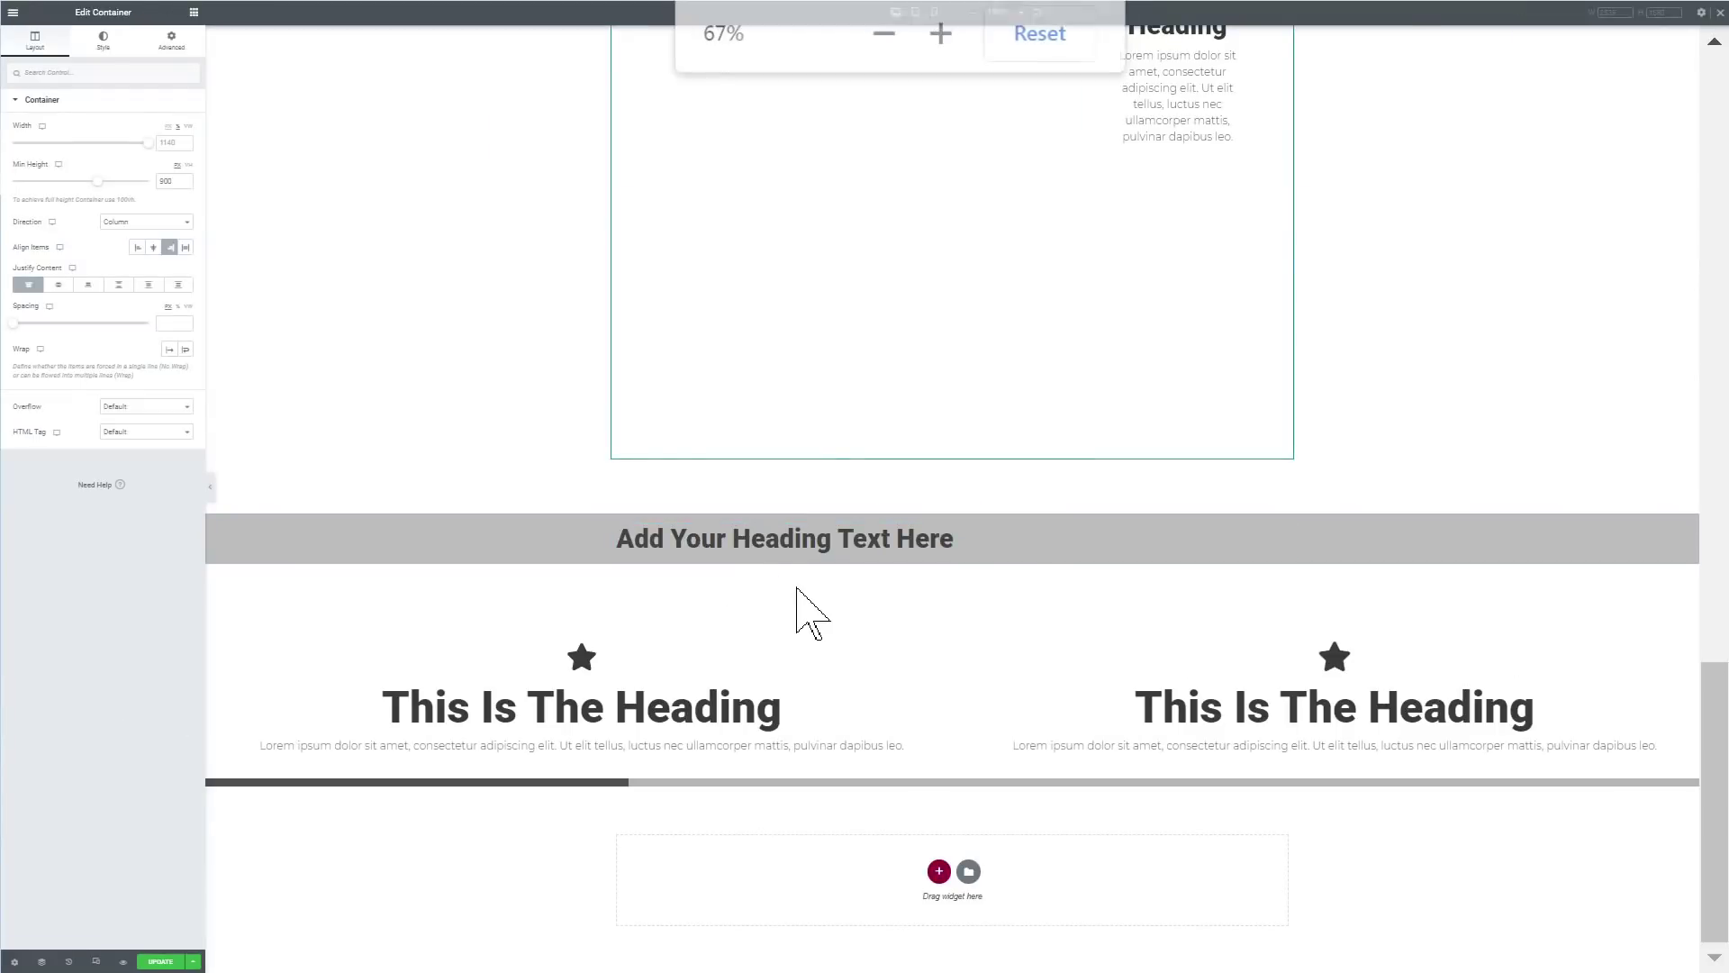
scroll(798, 590, "down", 5)
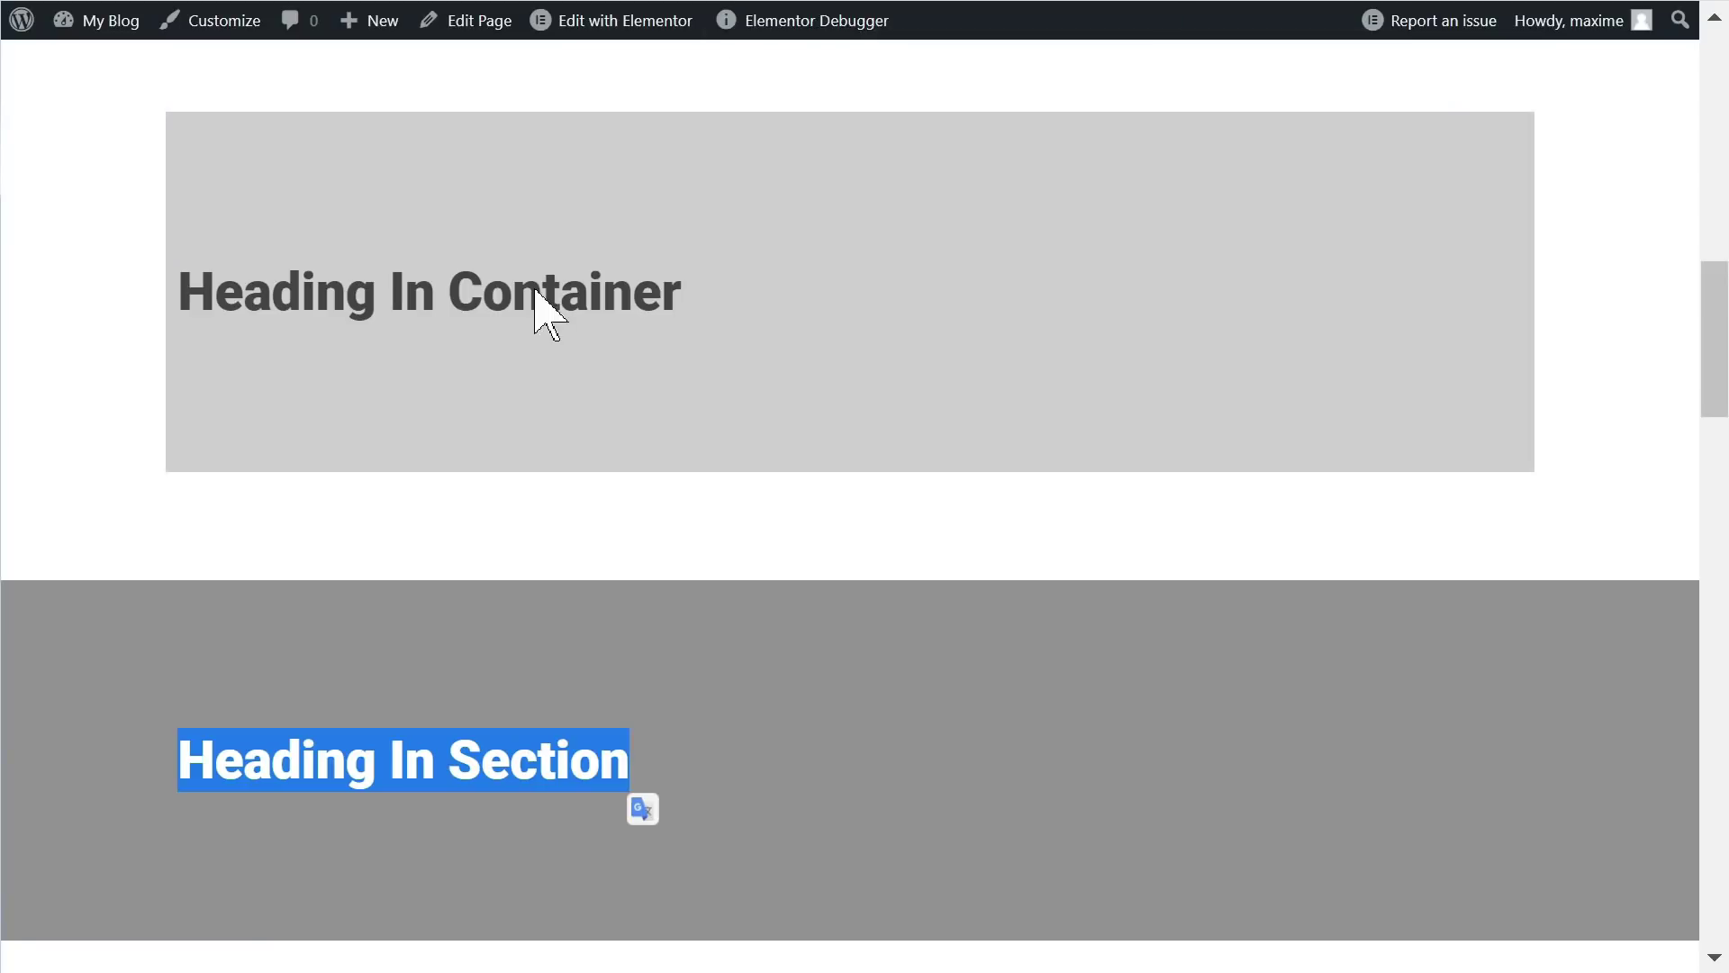
scroll(505, 378, "down", 5)
scroll(474, 442, "down", 15)
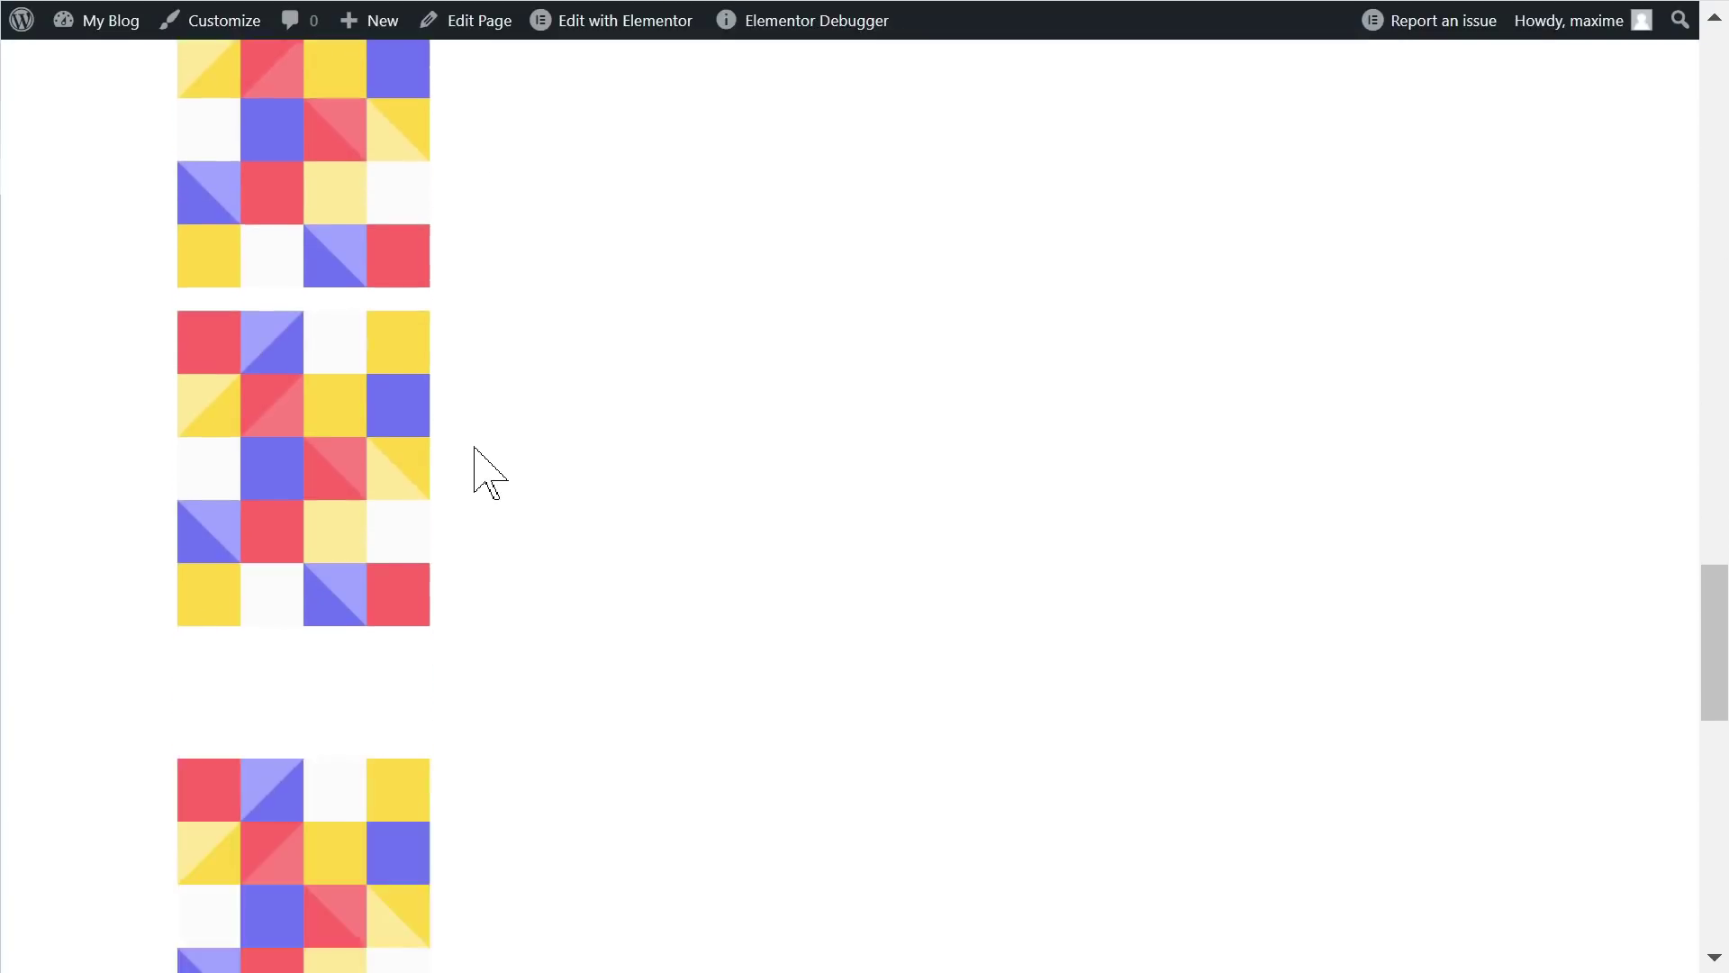
scroll(477, 453, "down", 8)
right_click(254, 353)
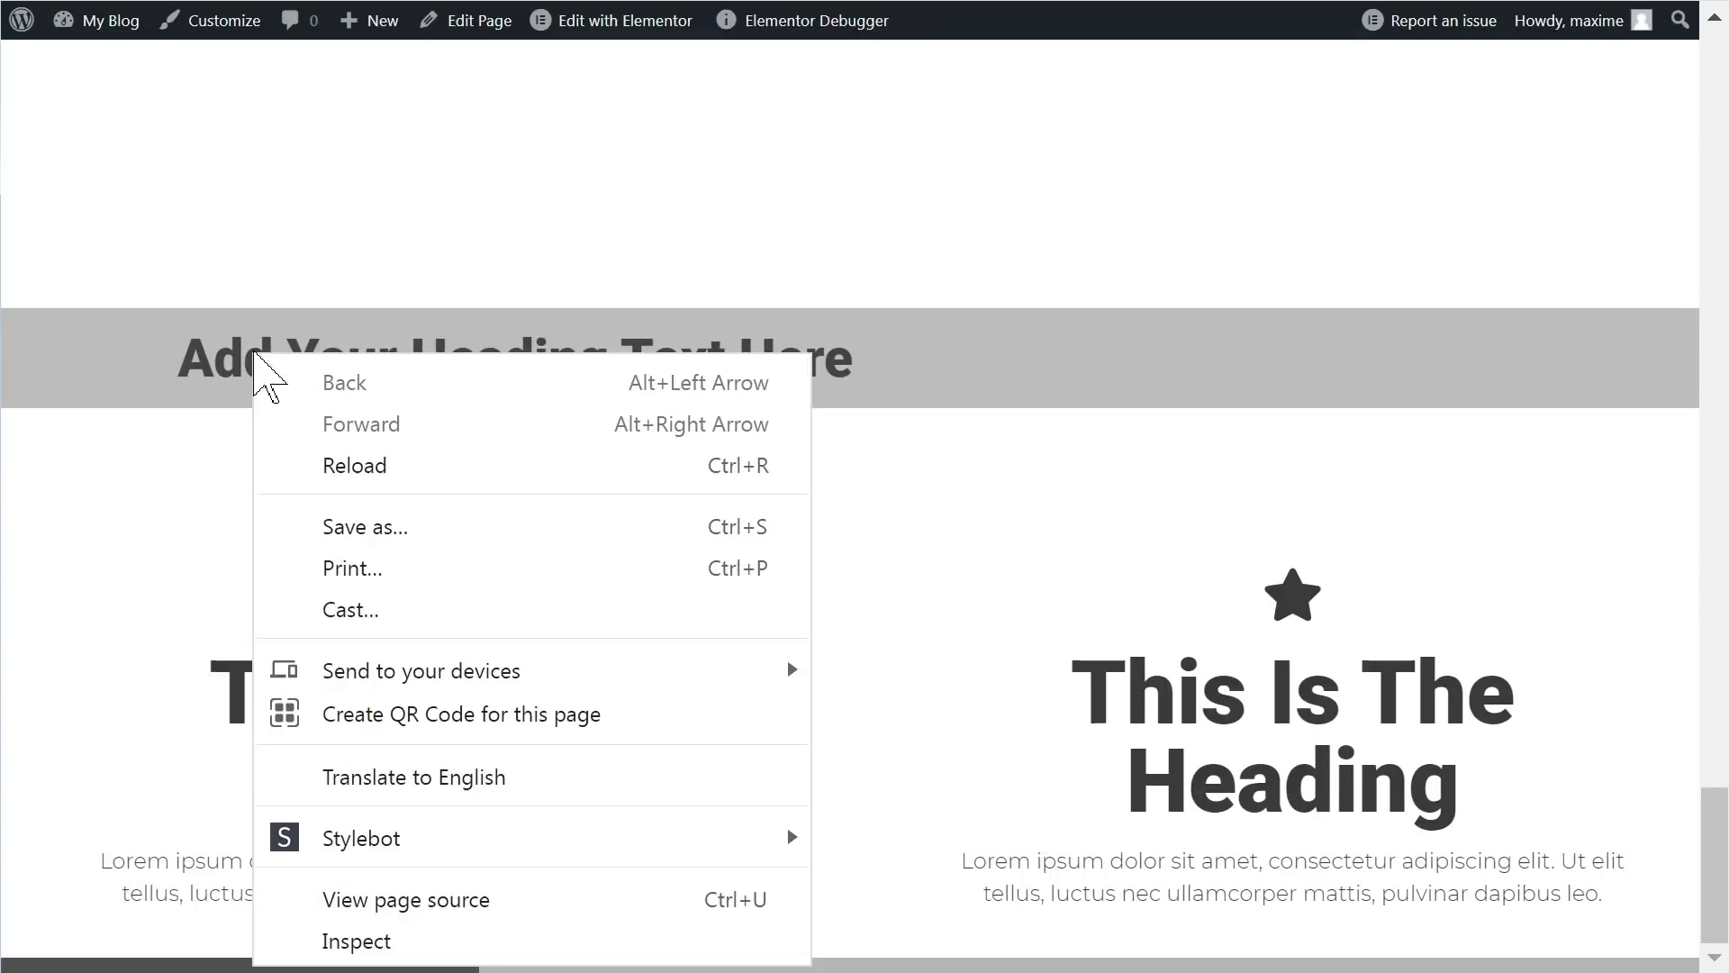
left_click(410, 939)
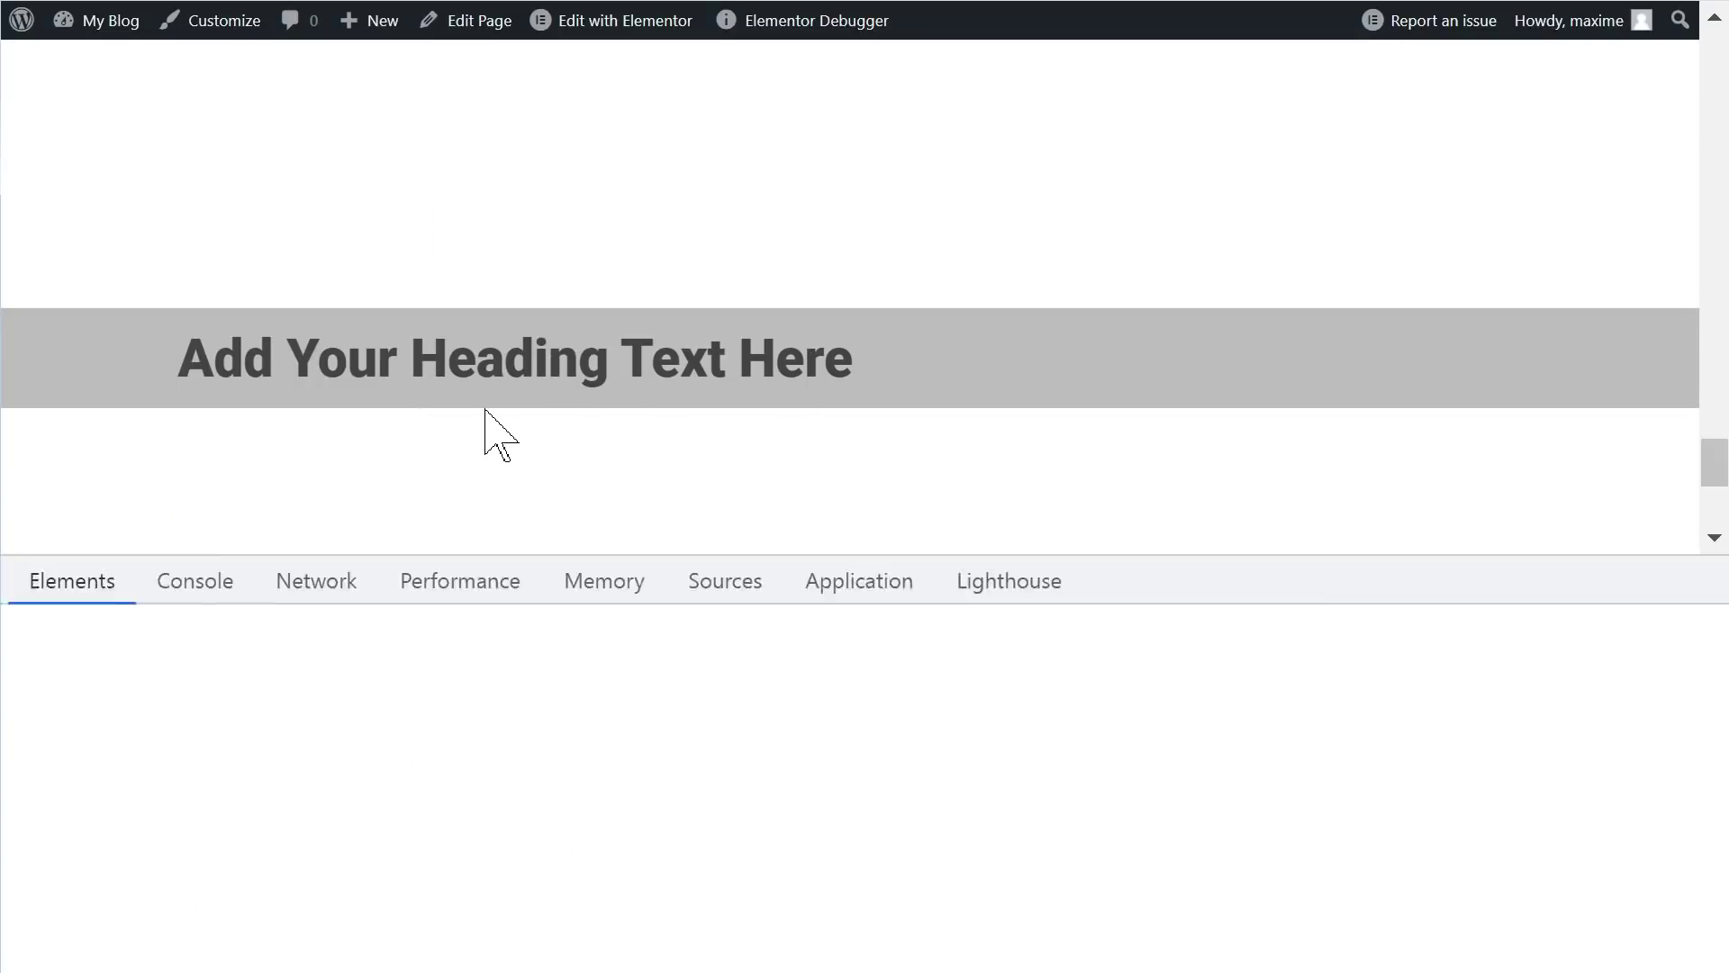
Step: Examine the heading widget's element, its full-width outer container and the nested inner container in the page markup
scroll(396, 855, "up", 3)
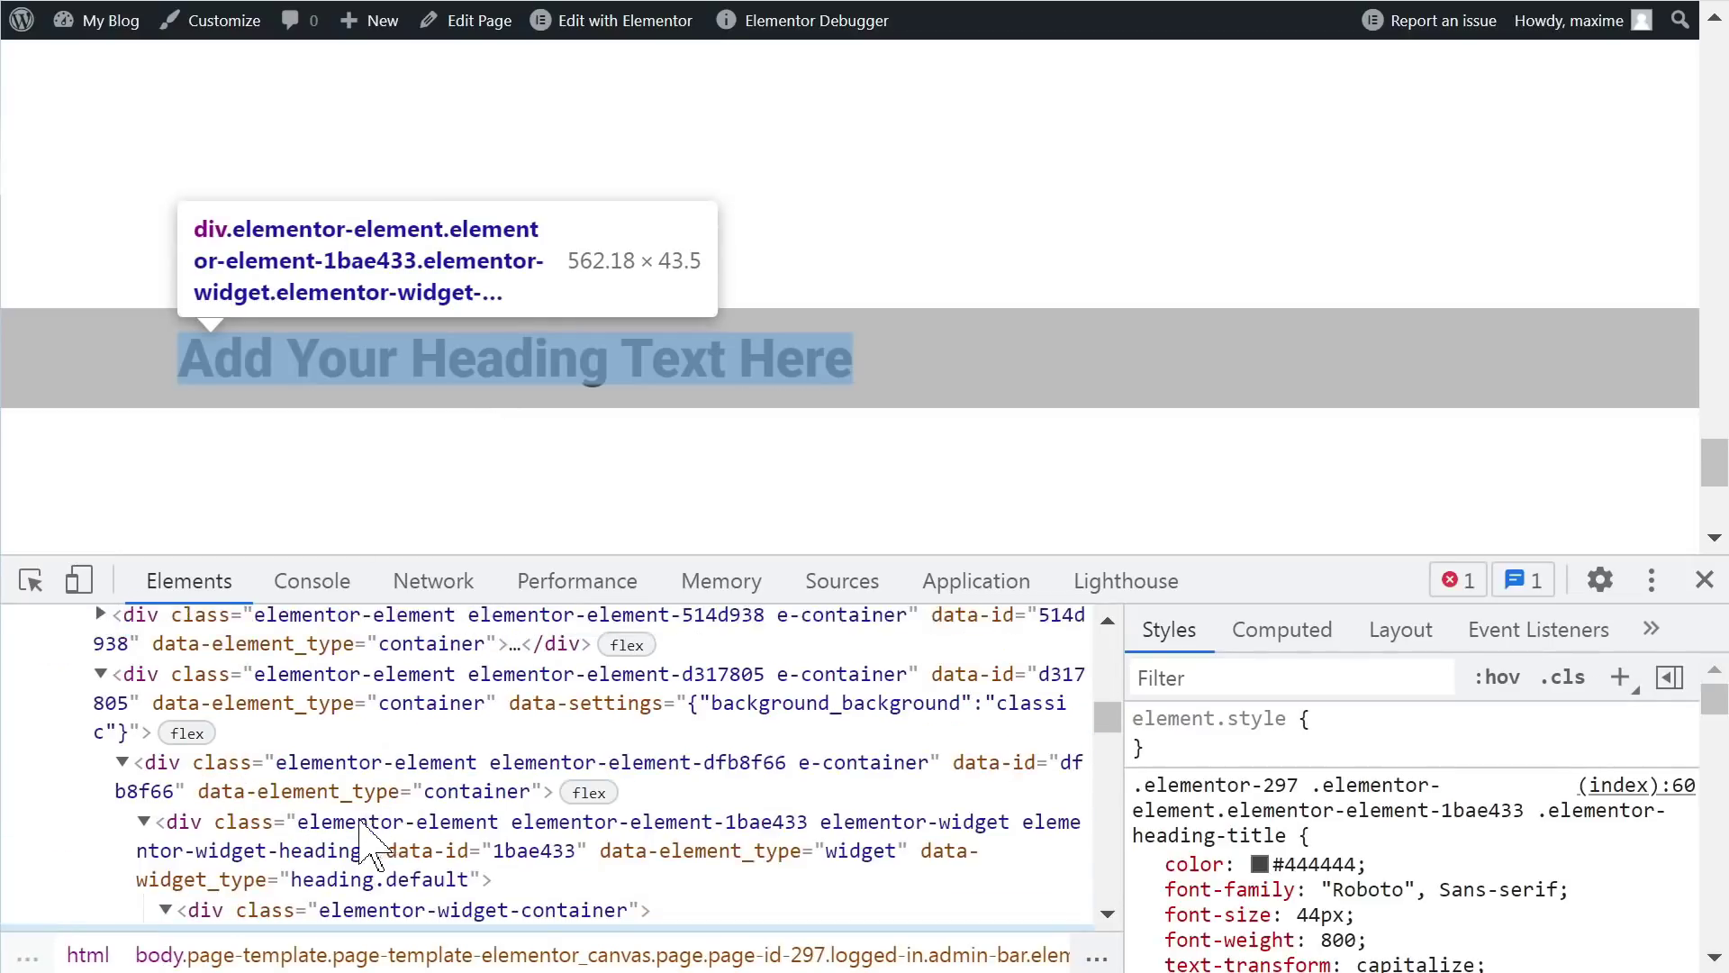
left_click(402, 871)
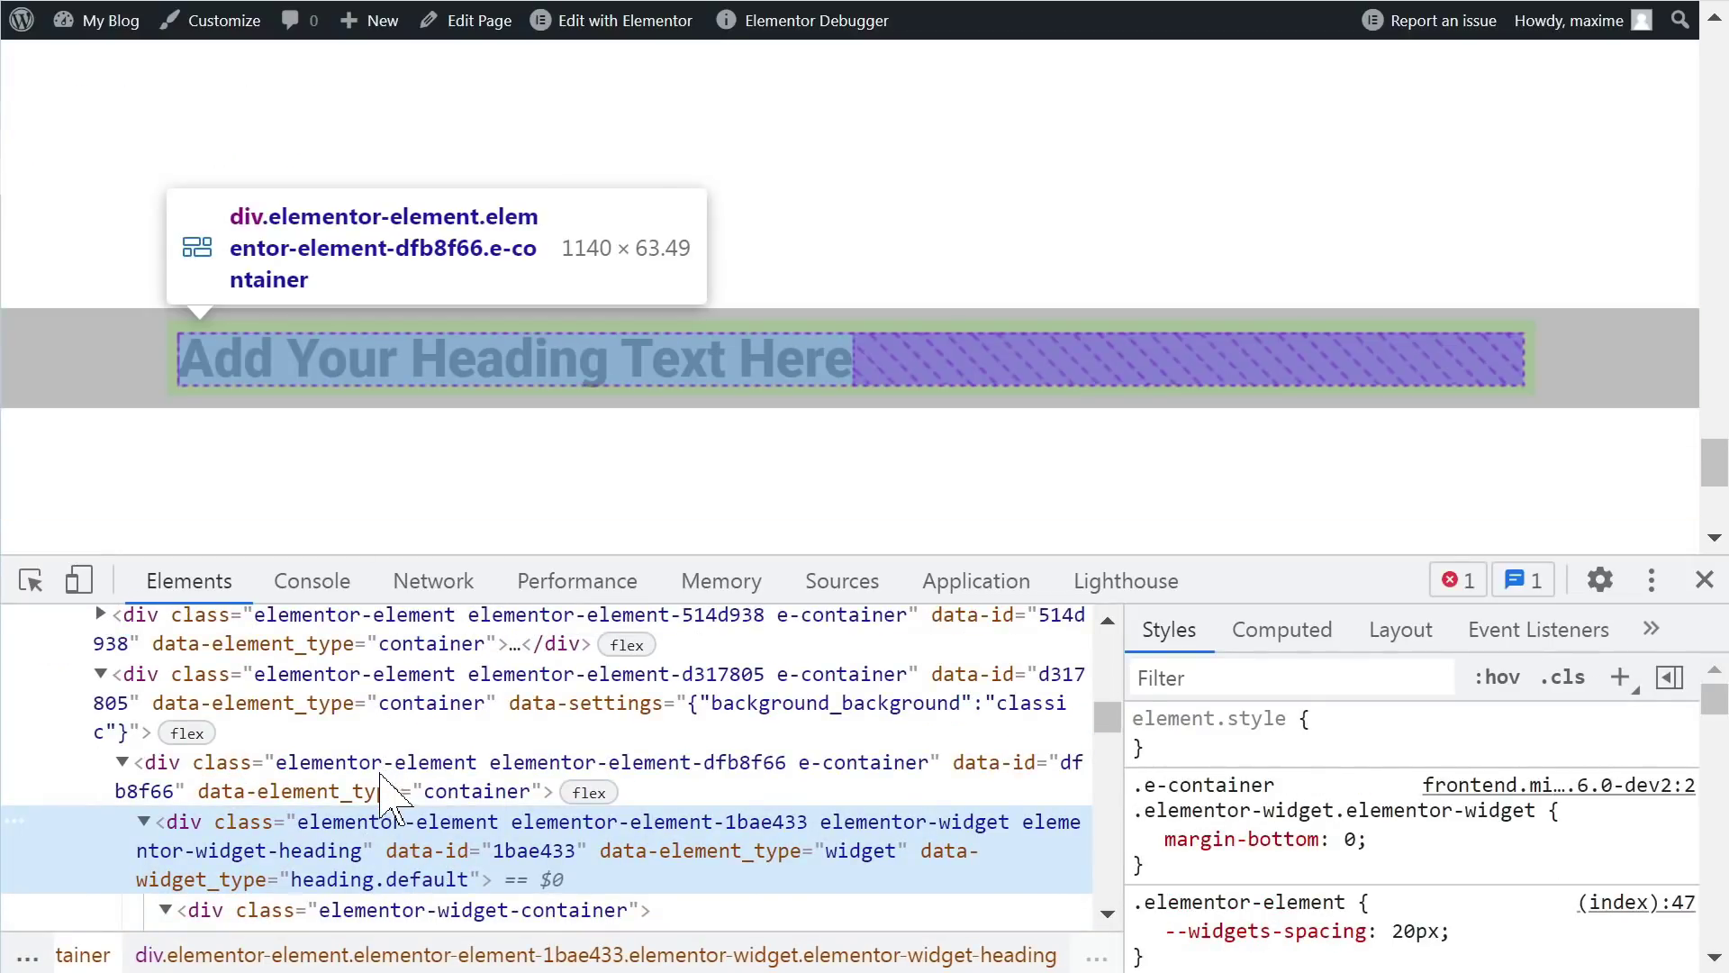
left_click(392, 707)
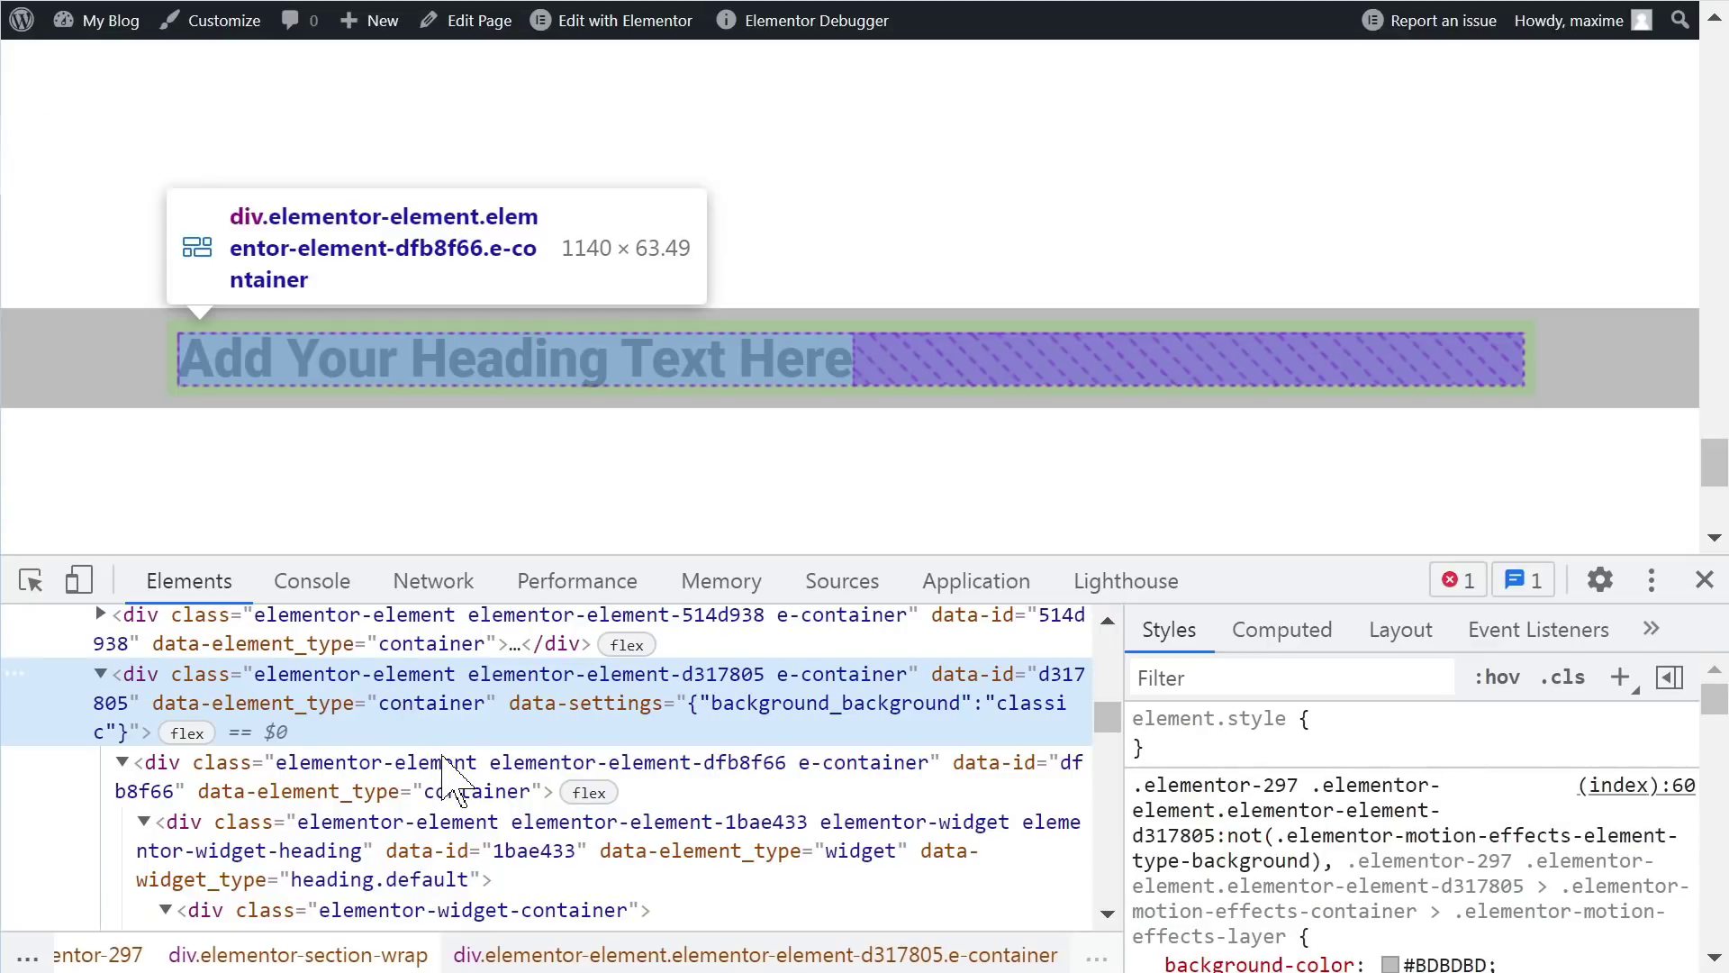
left_click(431, 766)
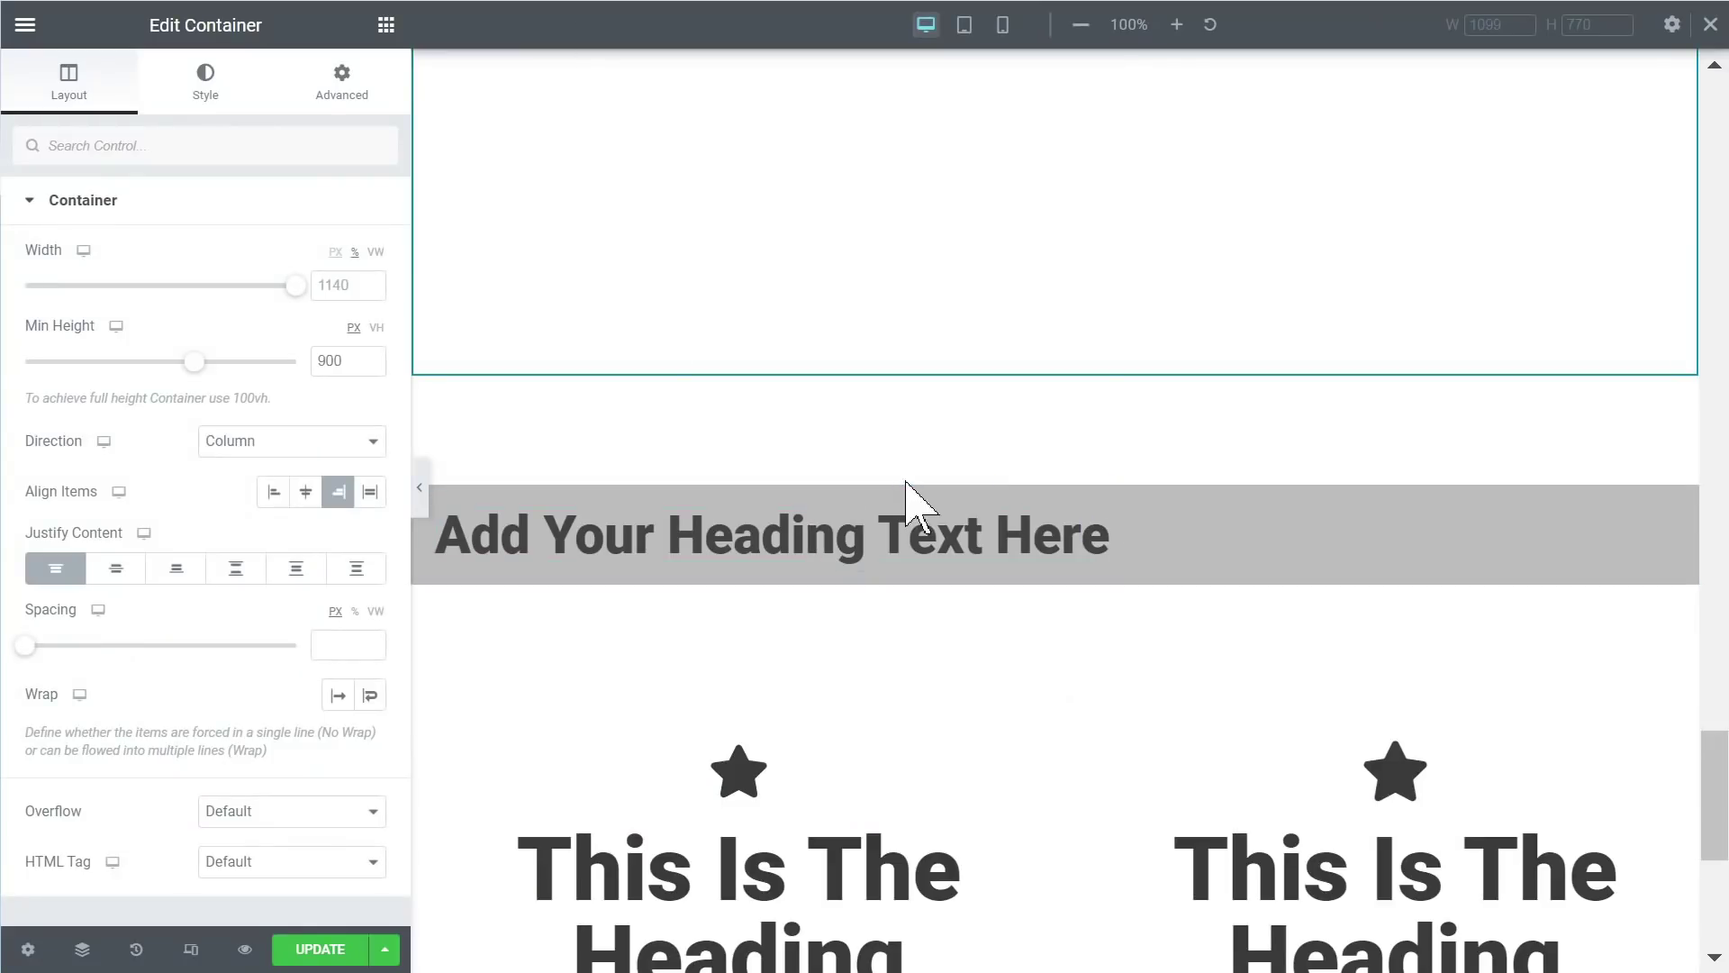
Step: Open the Navigator for the "Add Your Heading Text Here" outer container and review its width and background settings
right_click(1060, 479)
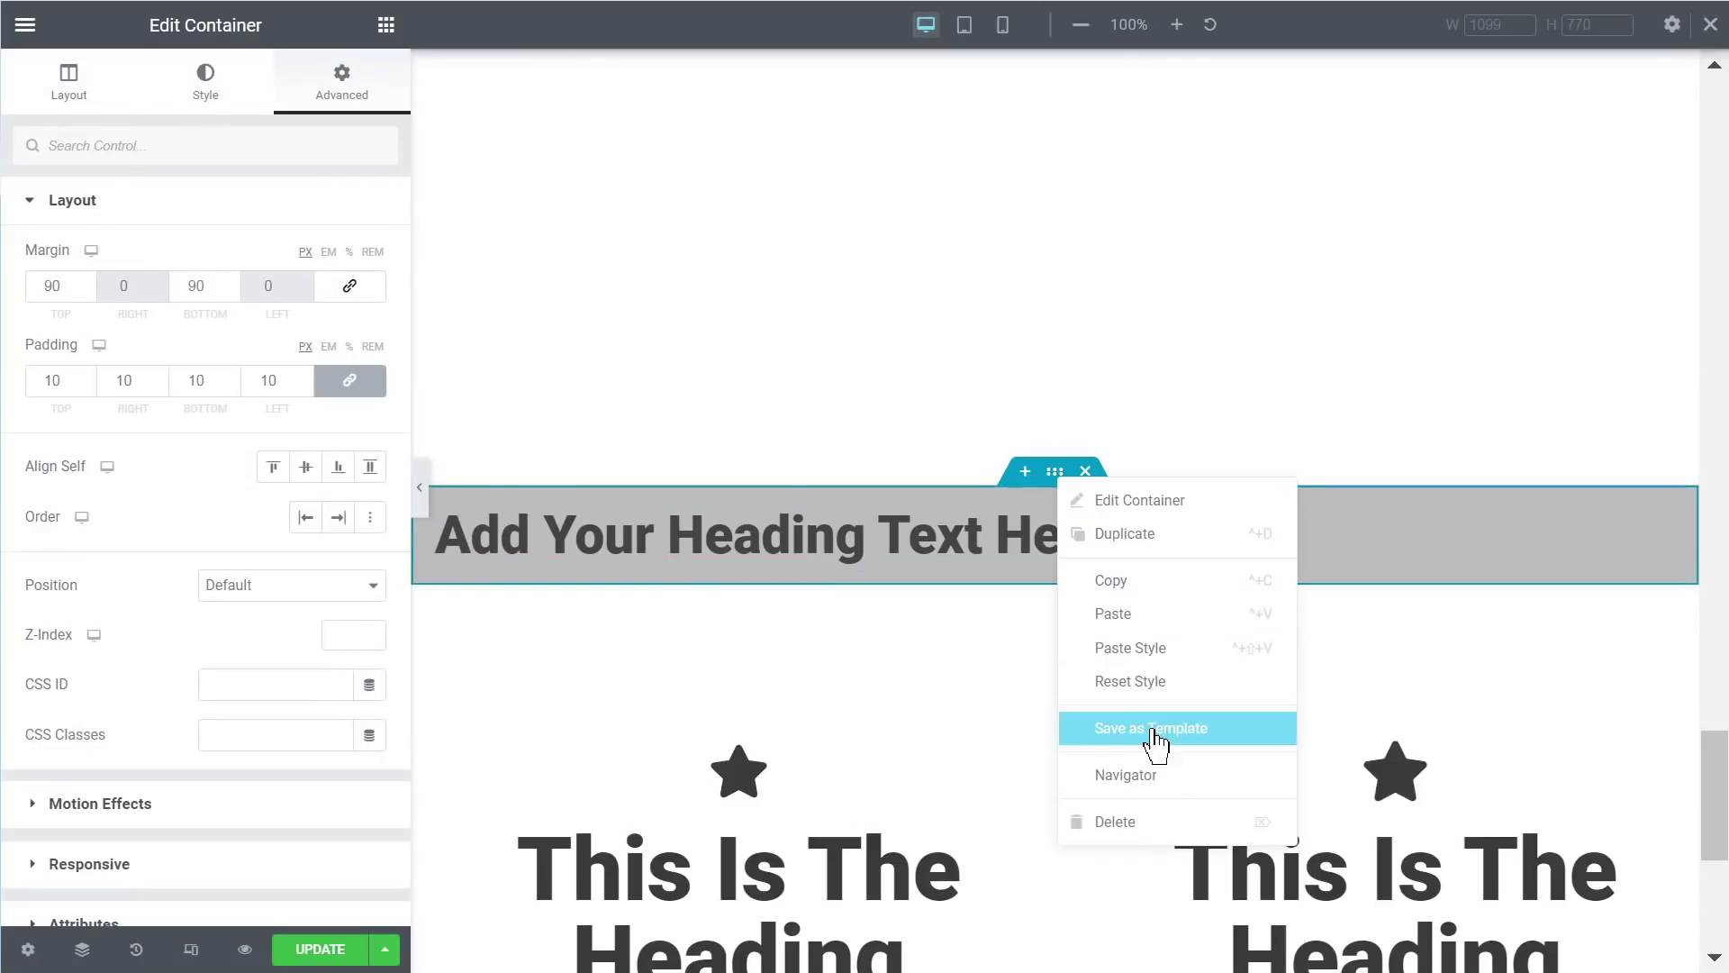
left_click(1158, 778)
scroll(1567, 469, "down", 2)
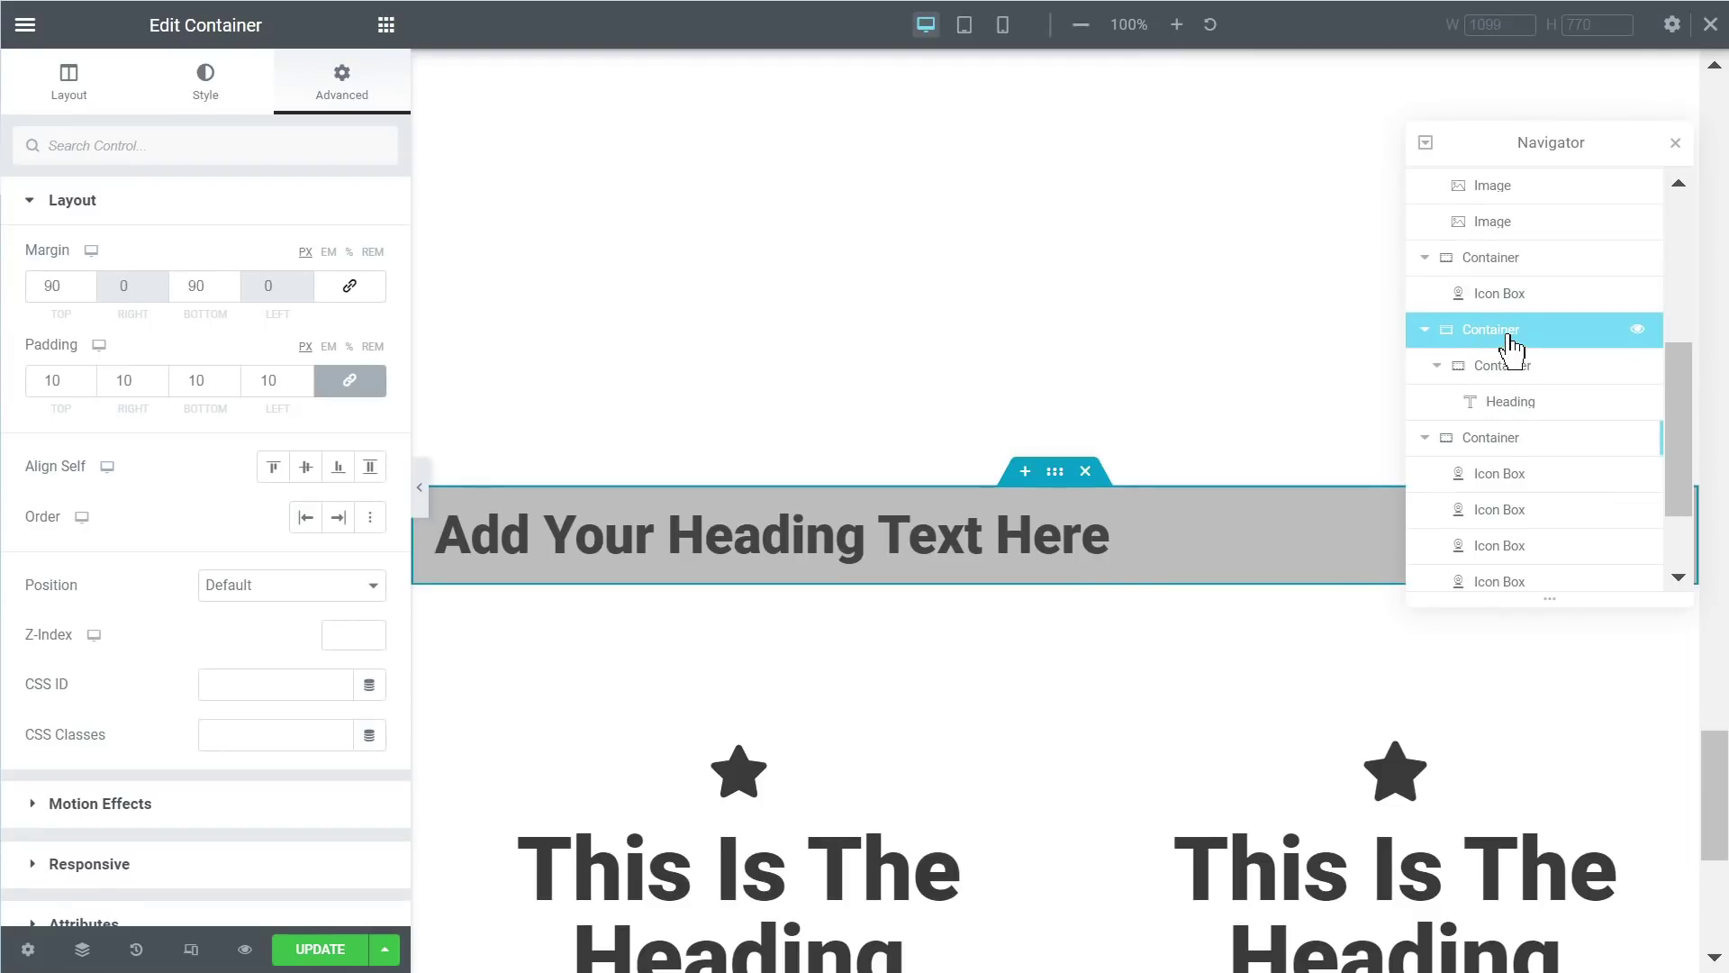
left_click(88, 97)
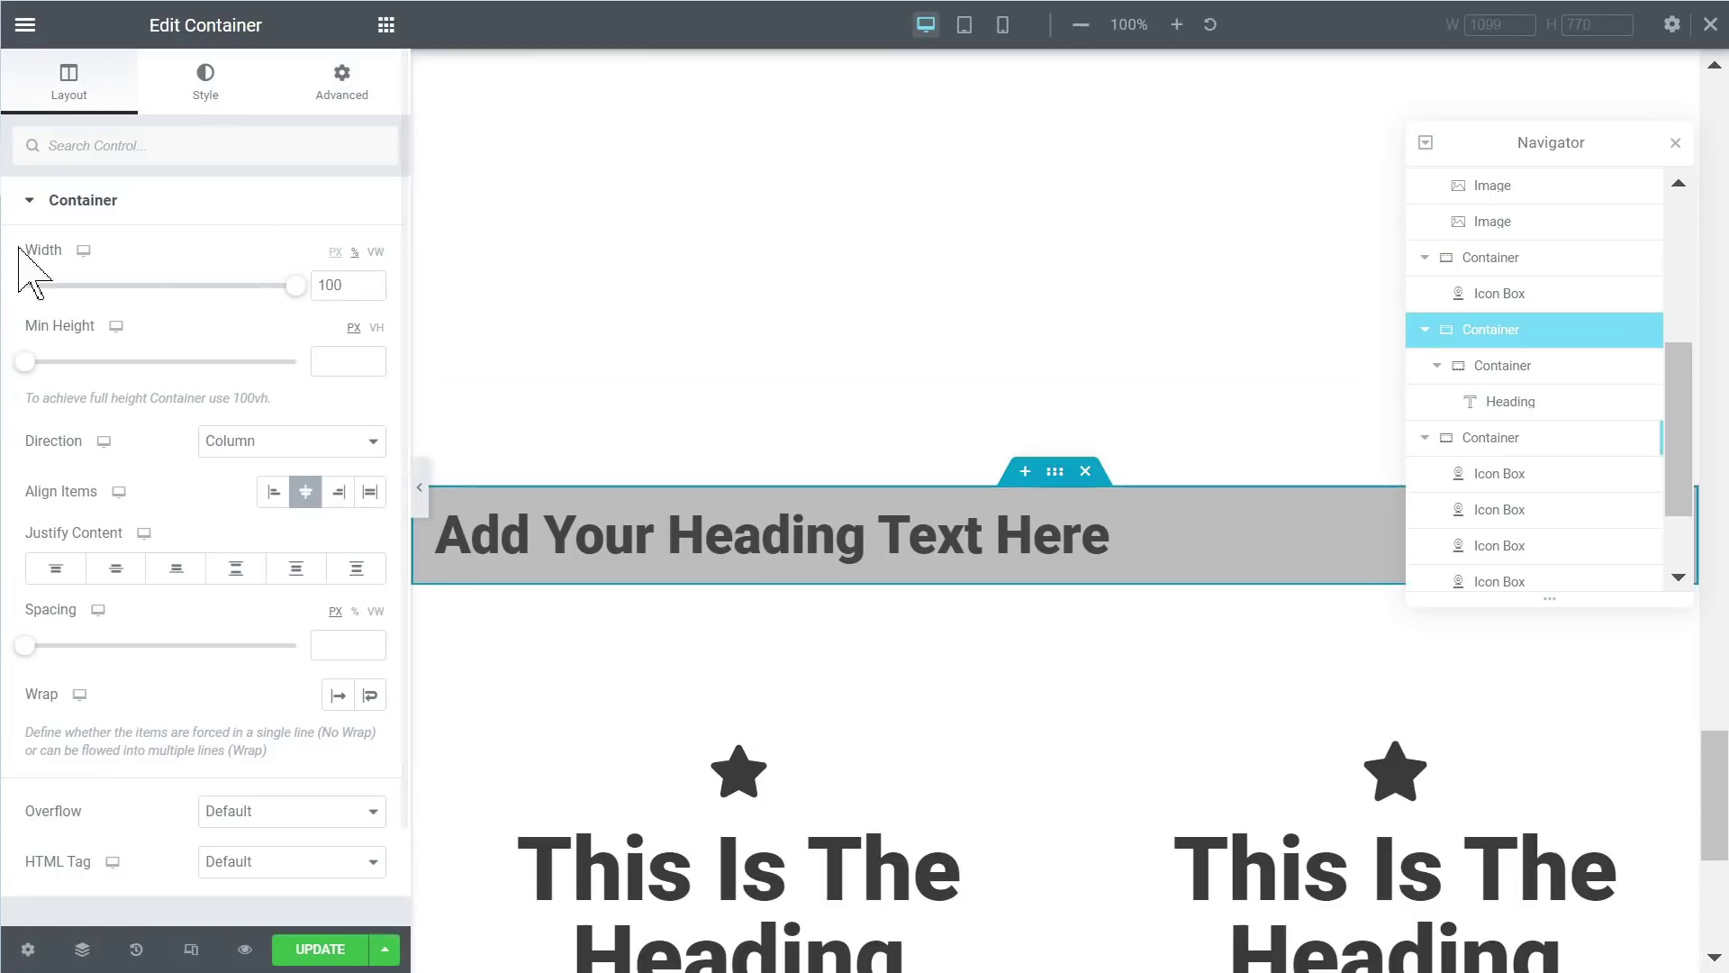
double_click(343, 284)
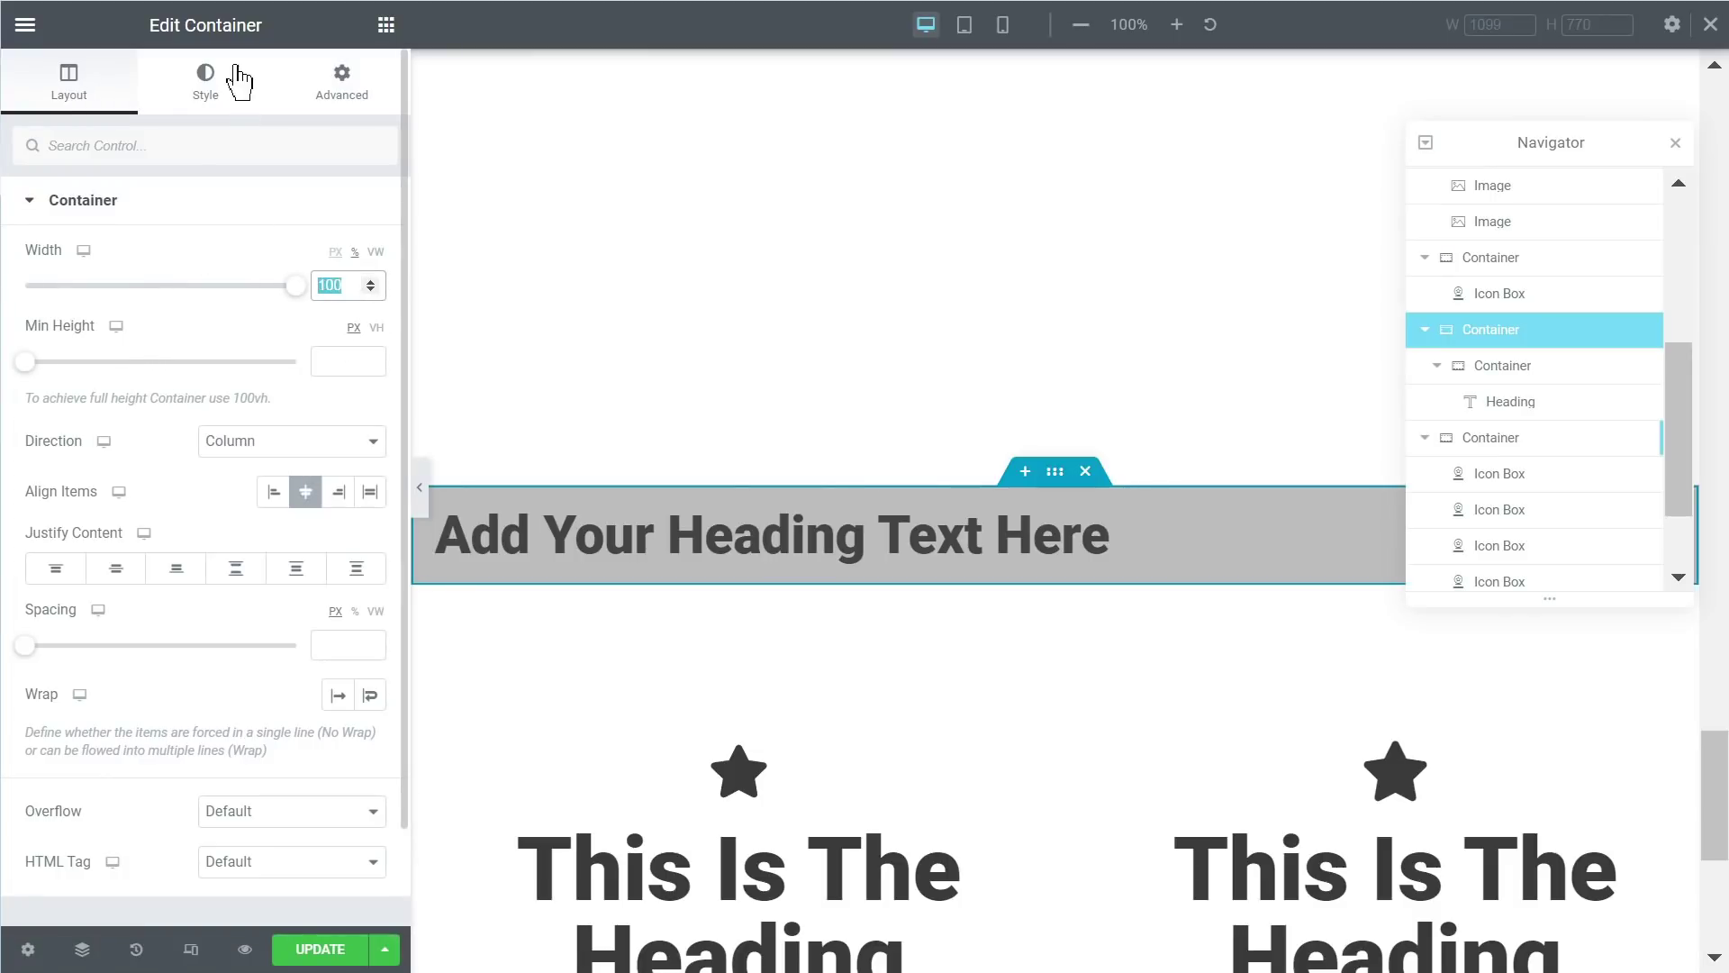
left_click(198, 83)
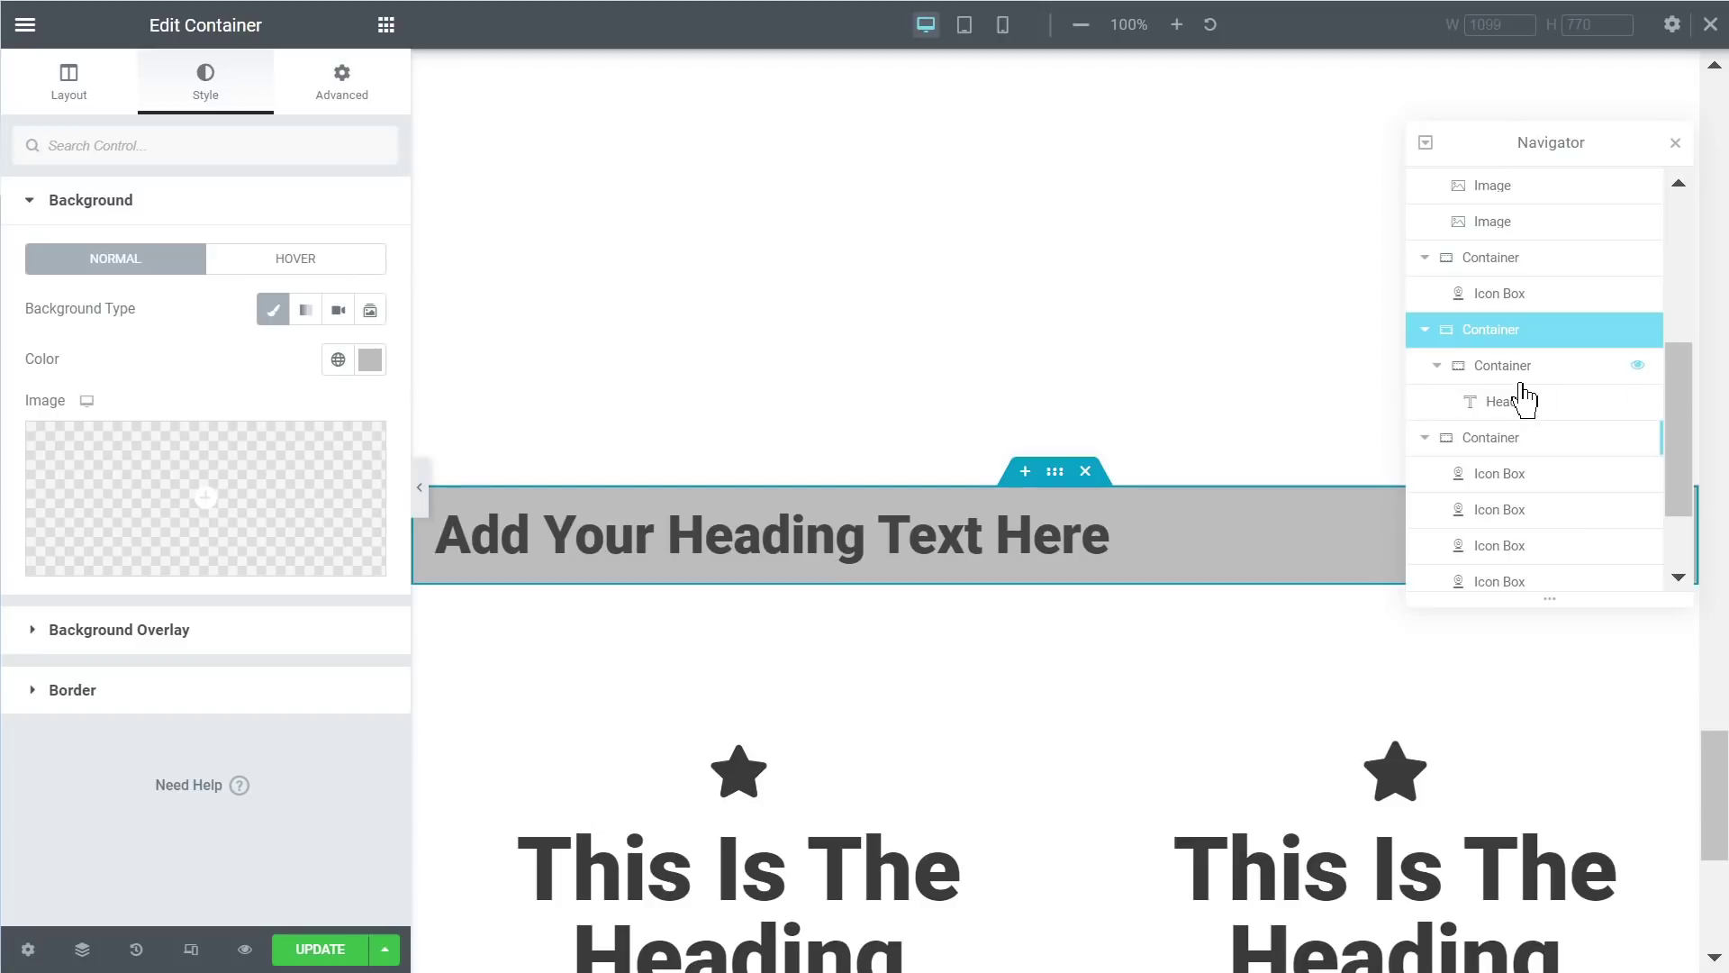
Step: Set the heading's outer container direction to Row and its Justify Content to Center
left_click(69, 83)
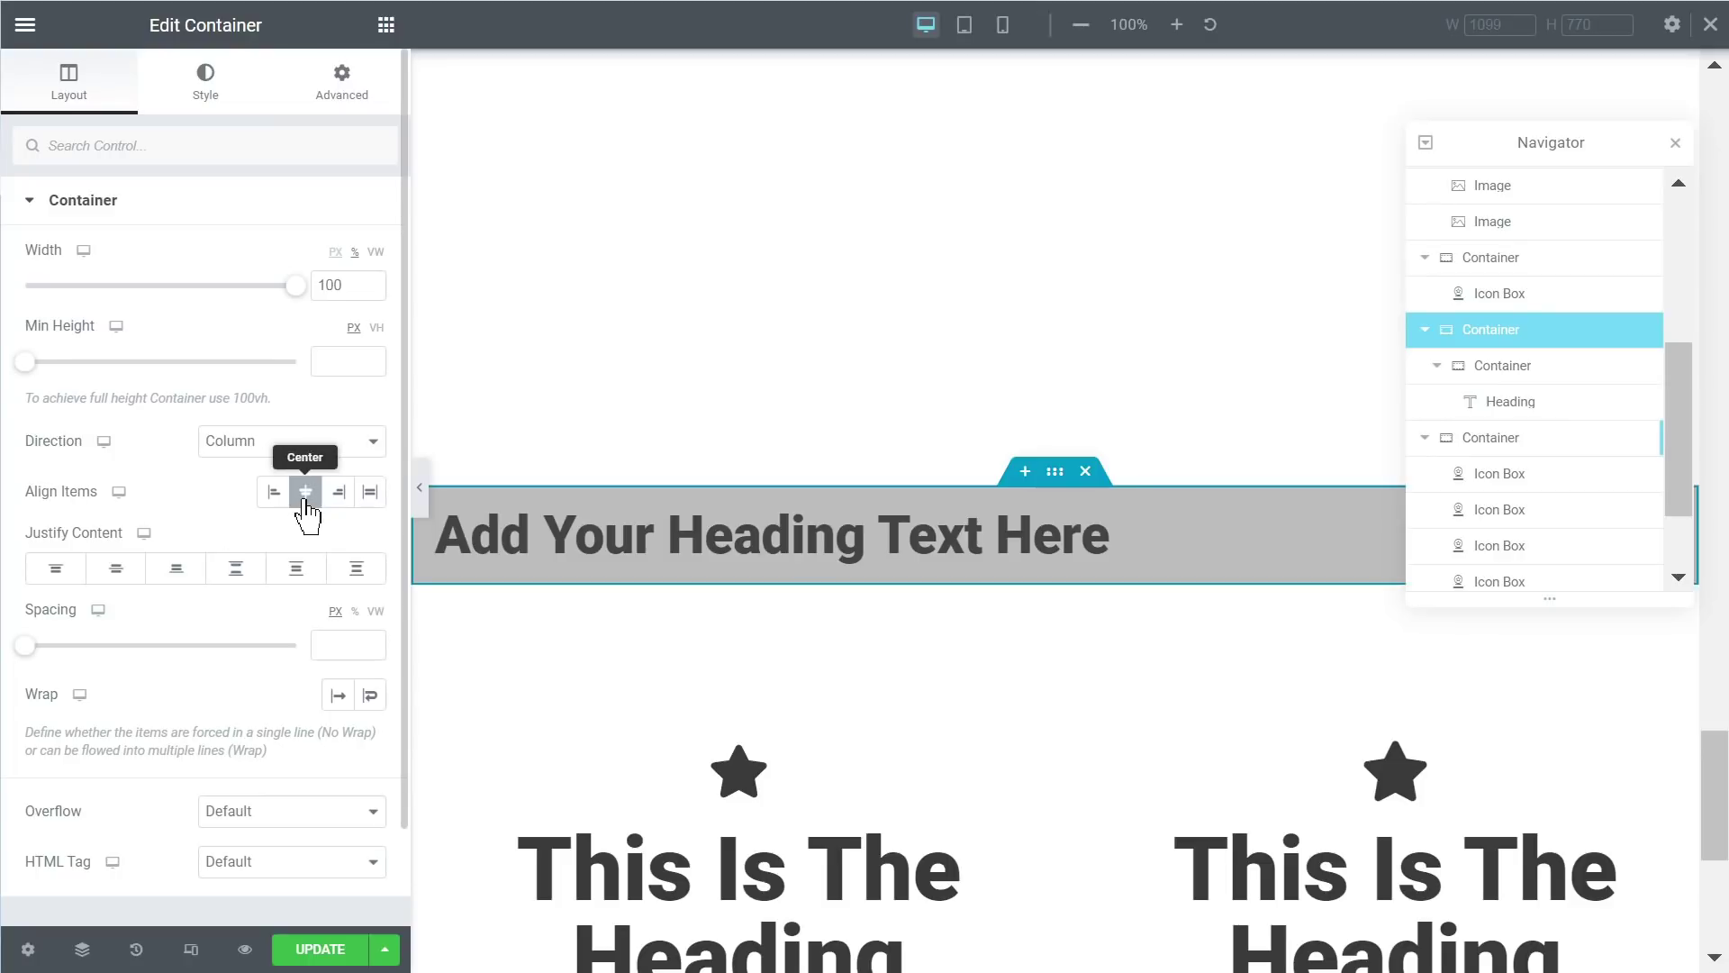
left_click(284, 441)
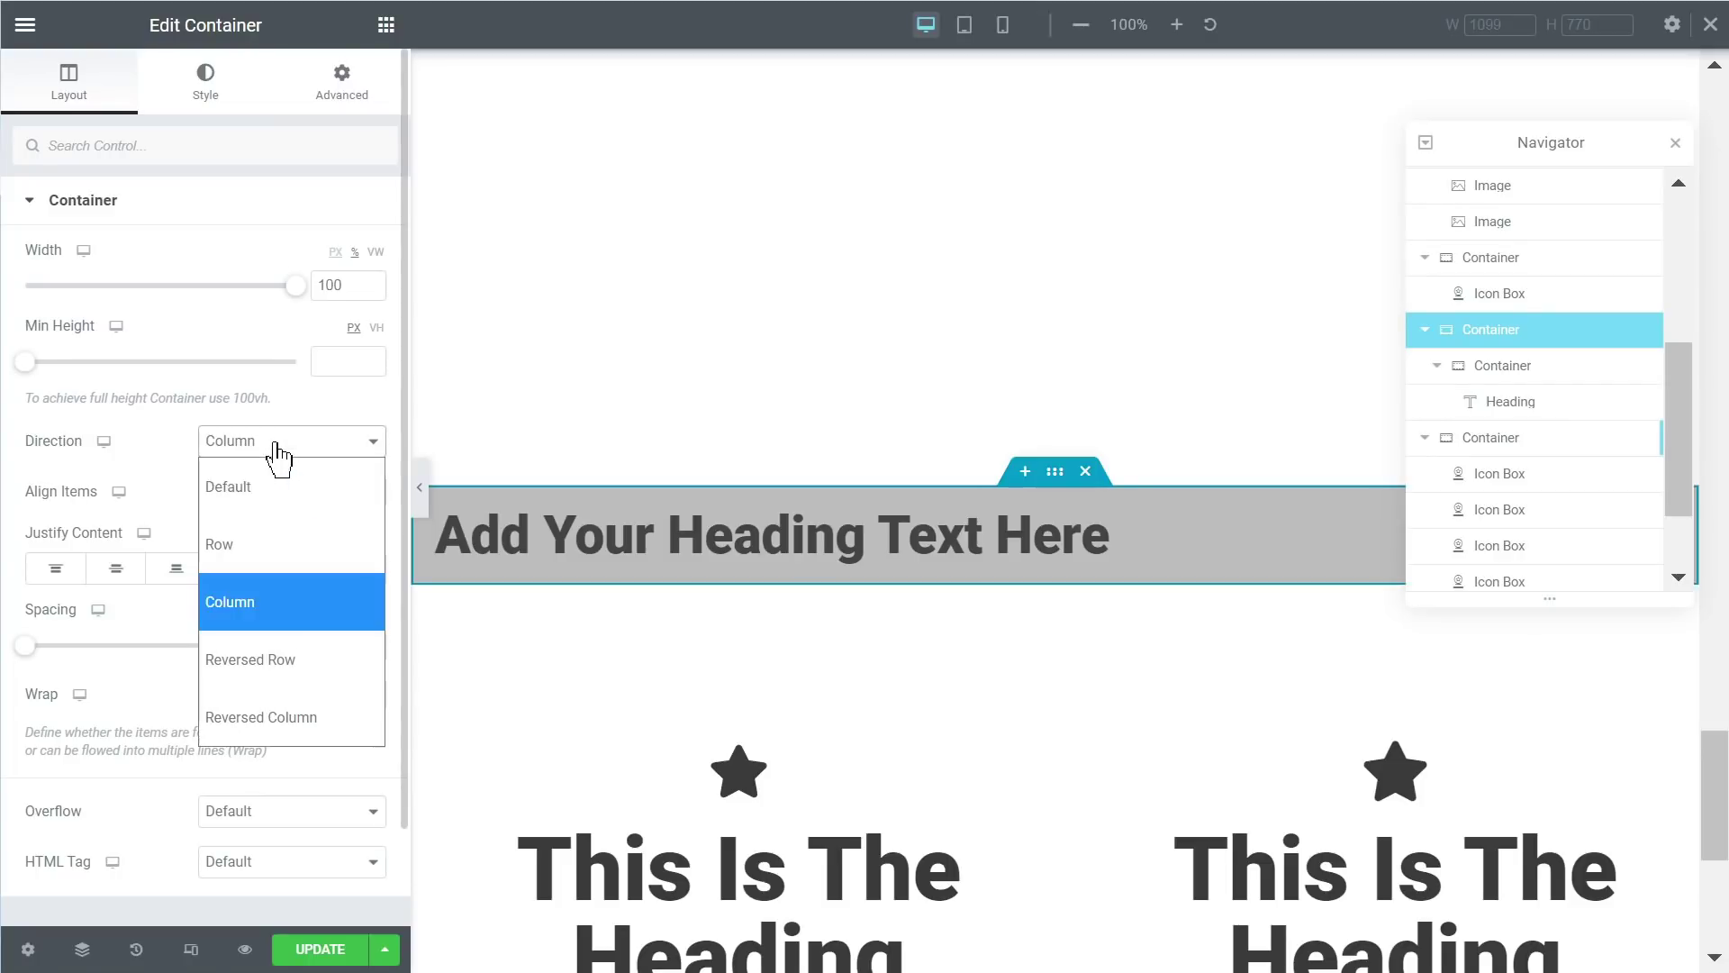
left_click(262, 545)
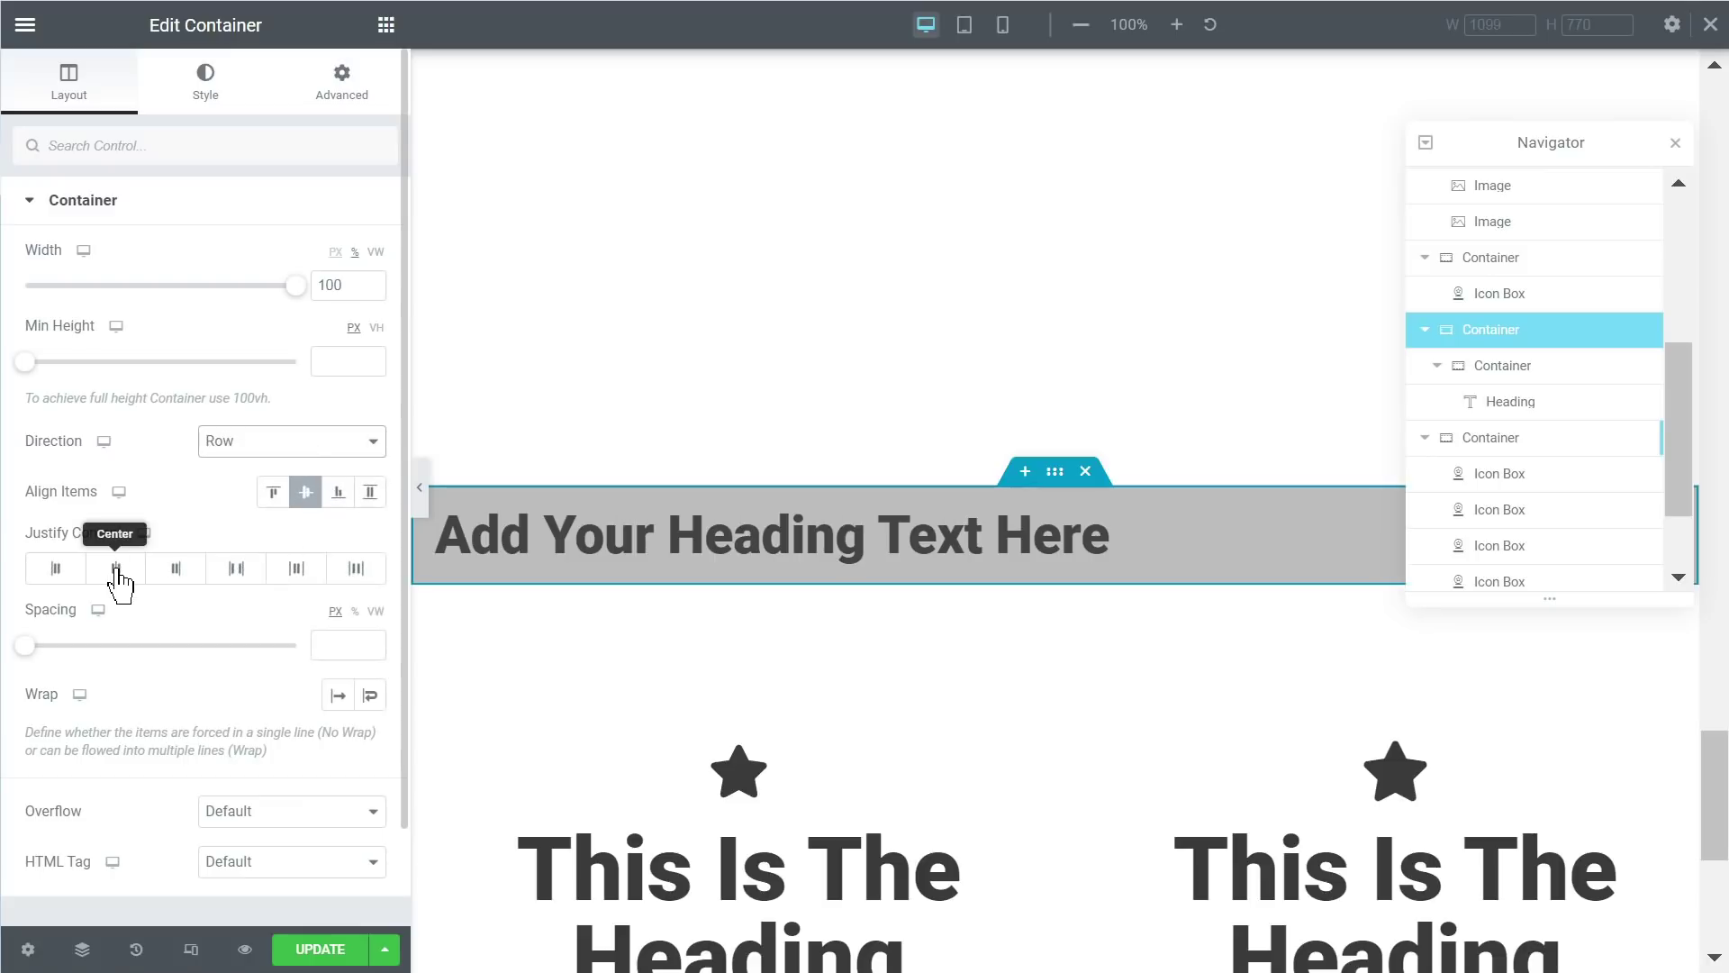
key("ctrl+minus")
key("ctrl+minus")
key("ctrl+minus")
key("ctrl+minus")
key("ctrl+minus")
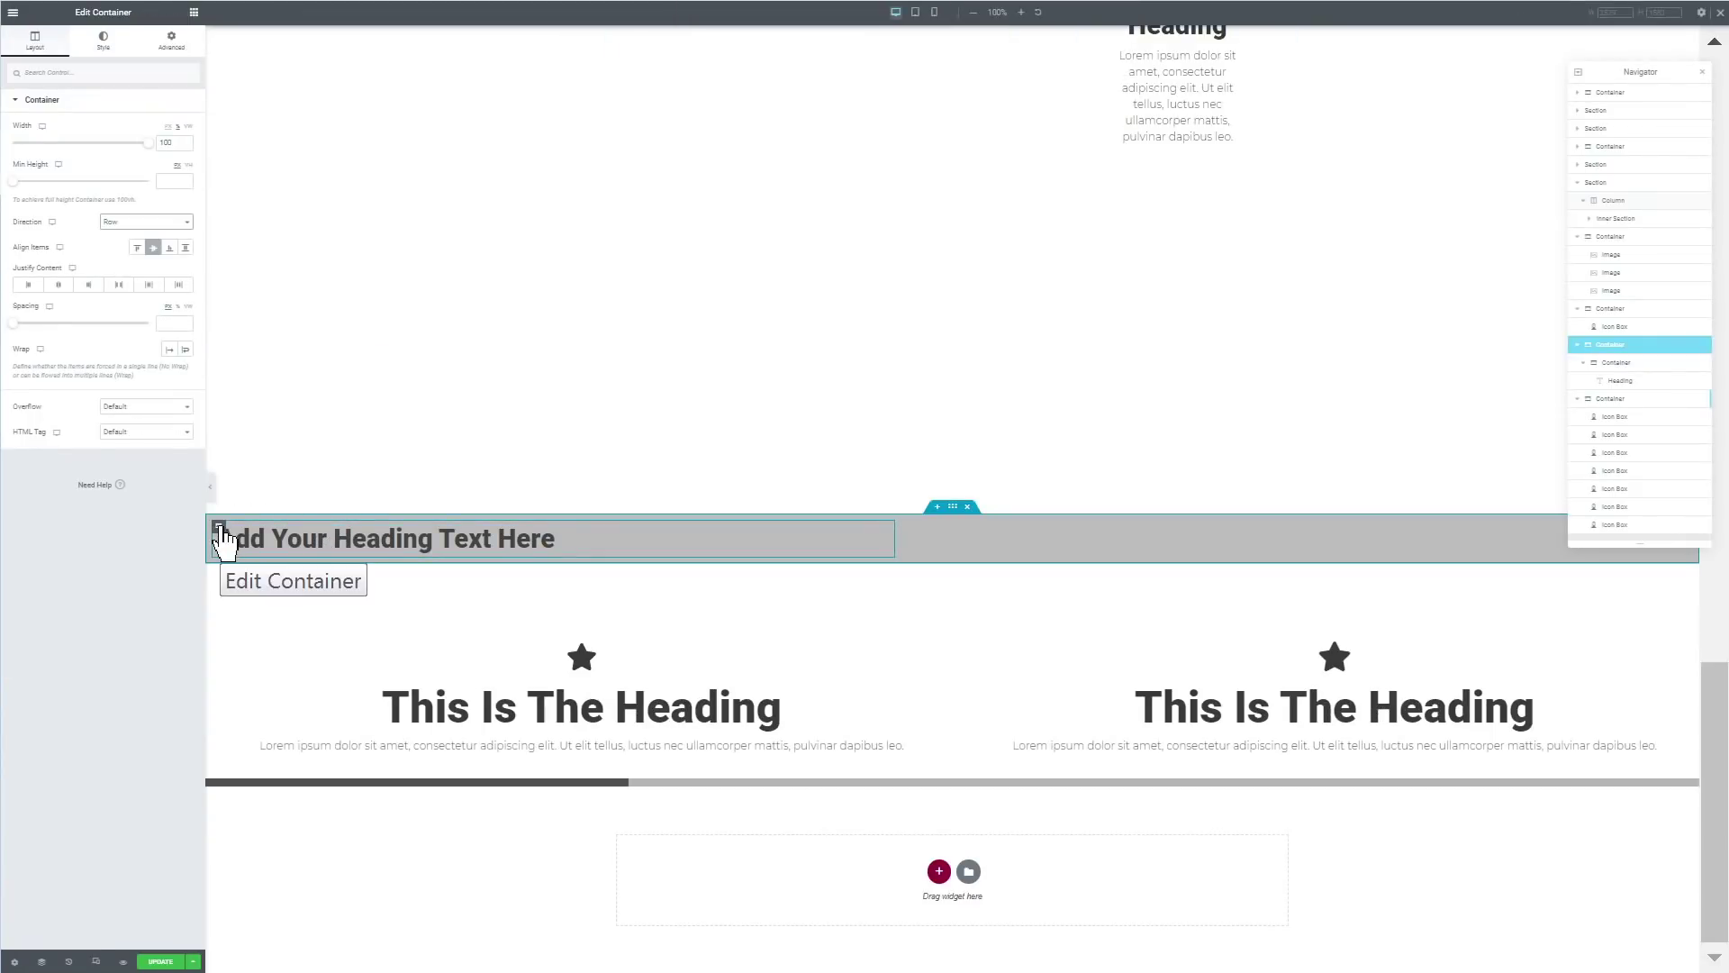
left_click(58, 285)
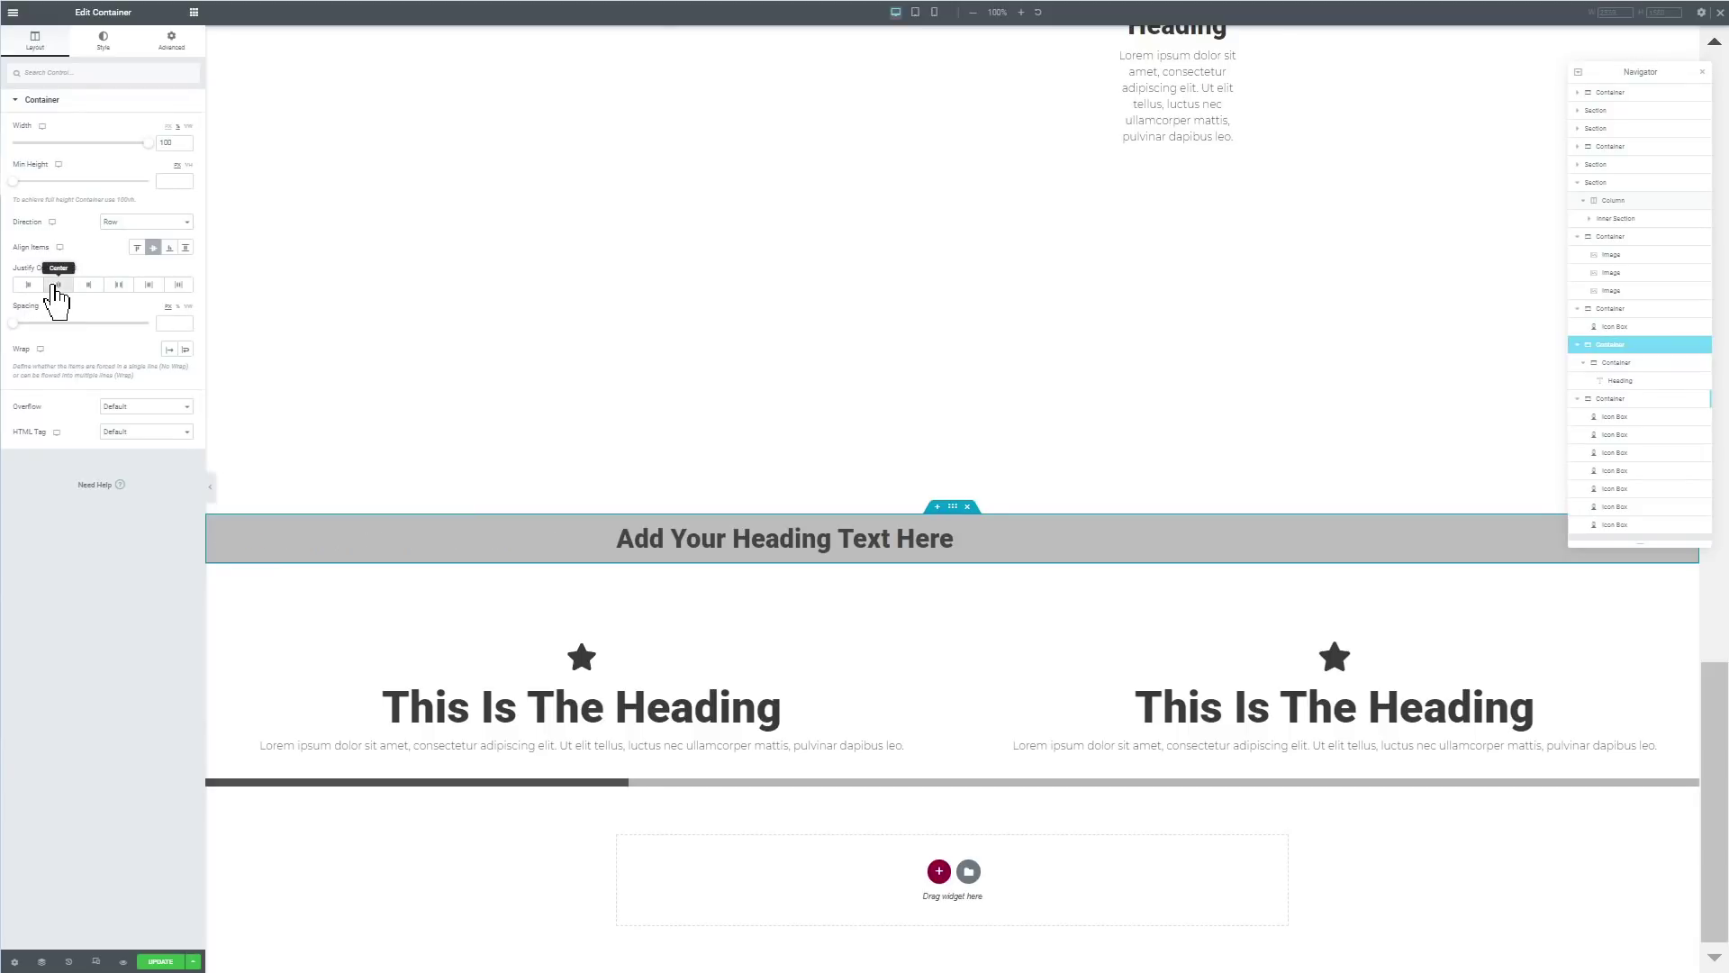
key("ctrl+plus")
key("ctrl+plus")
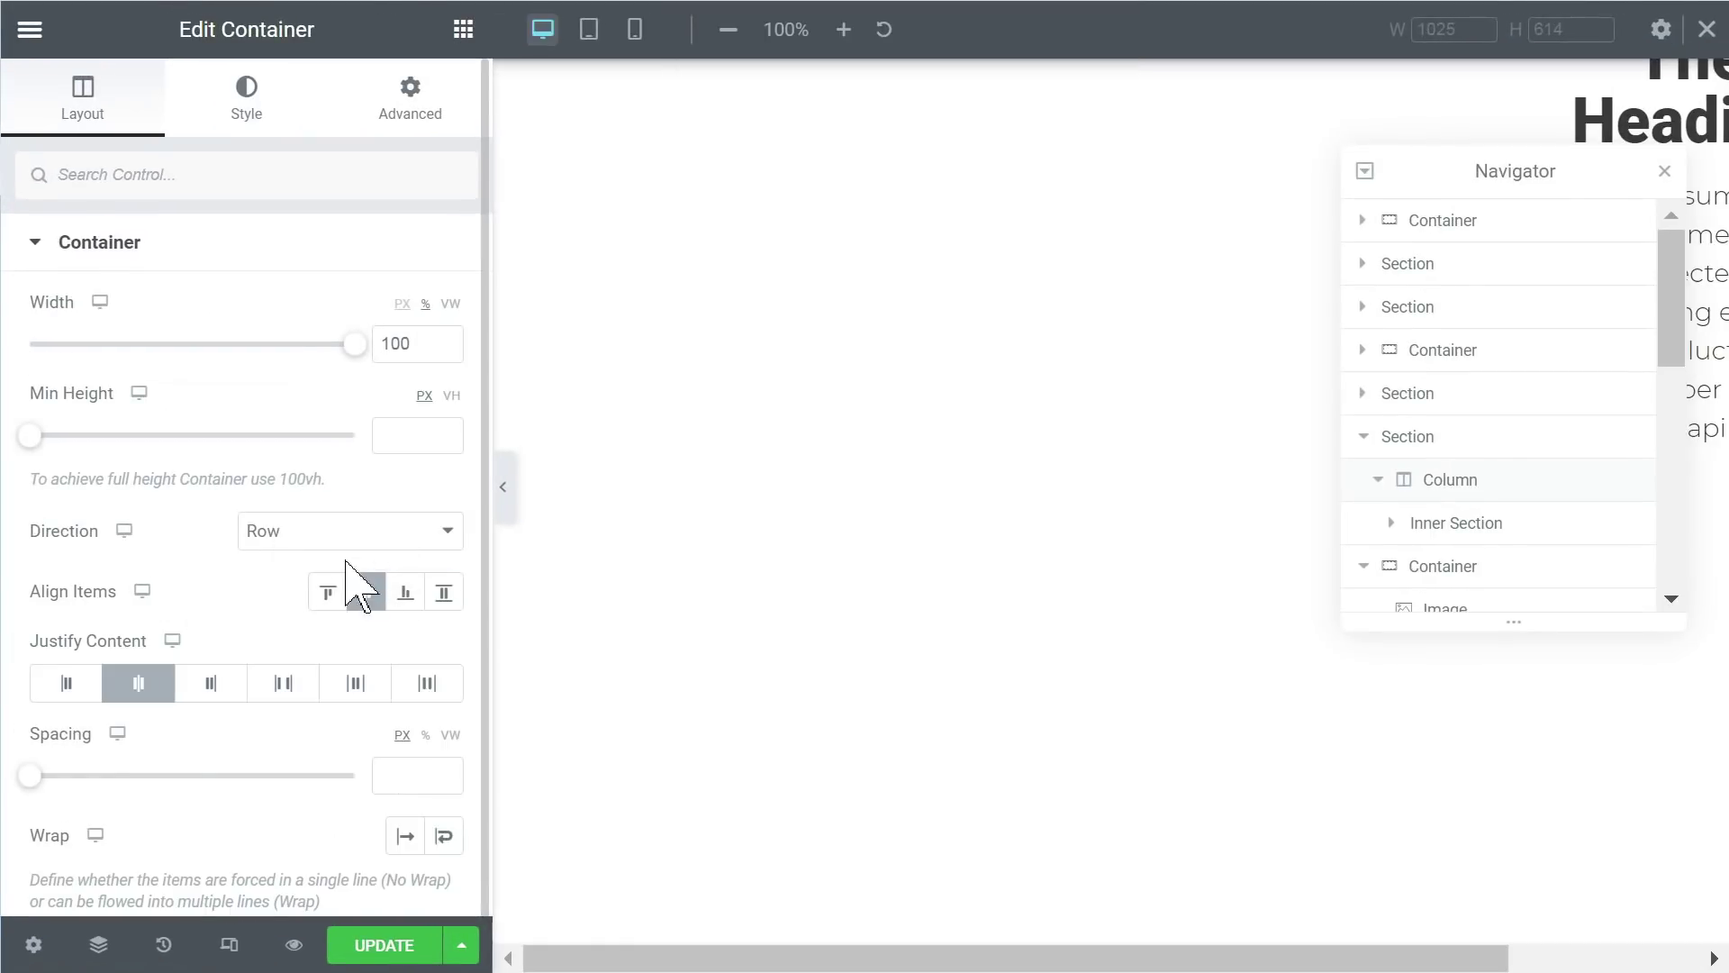
Step: Review the outer container's direction options and clear its Align Items setting
left_click(324, 531)
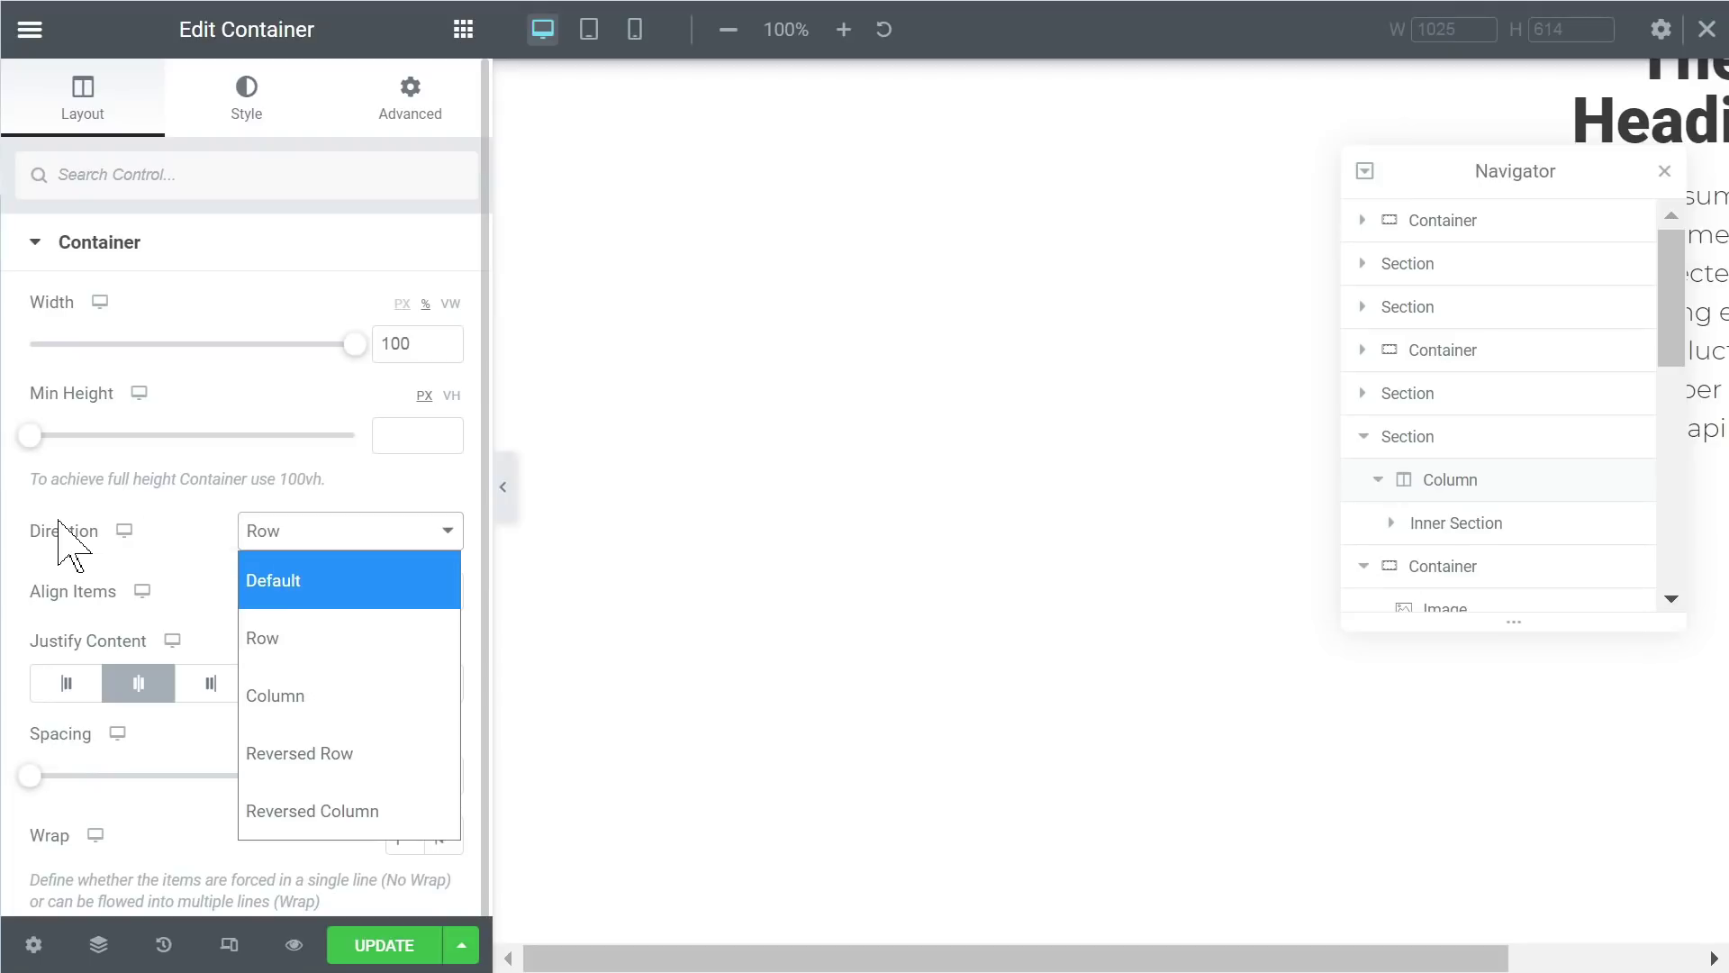
left_click(126, 671)
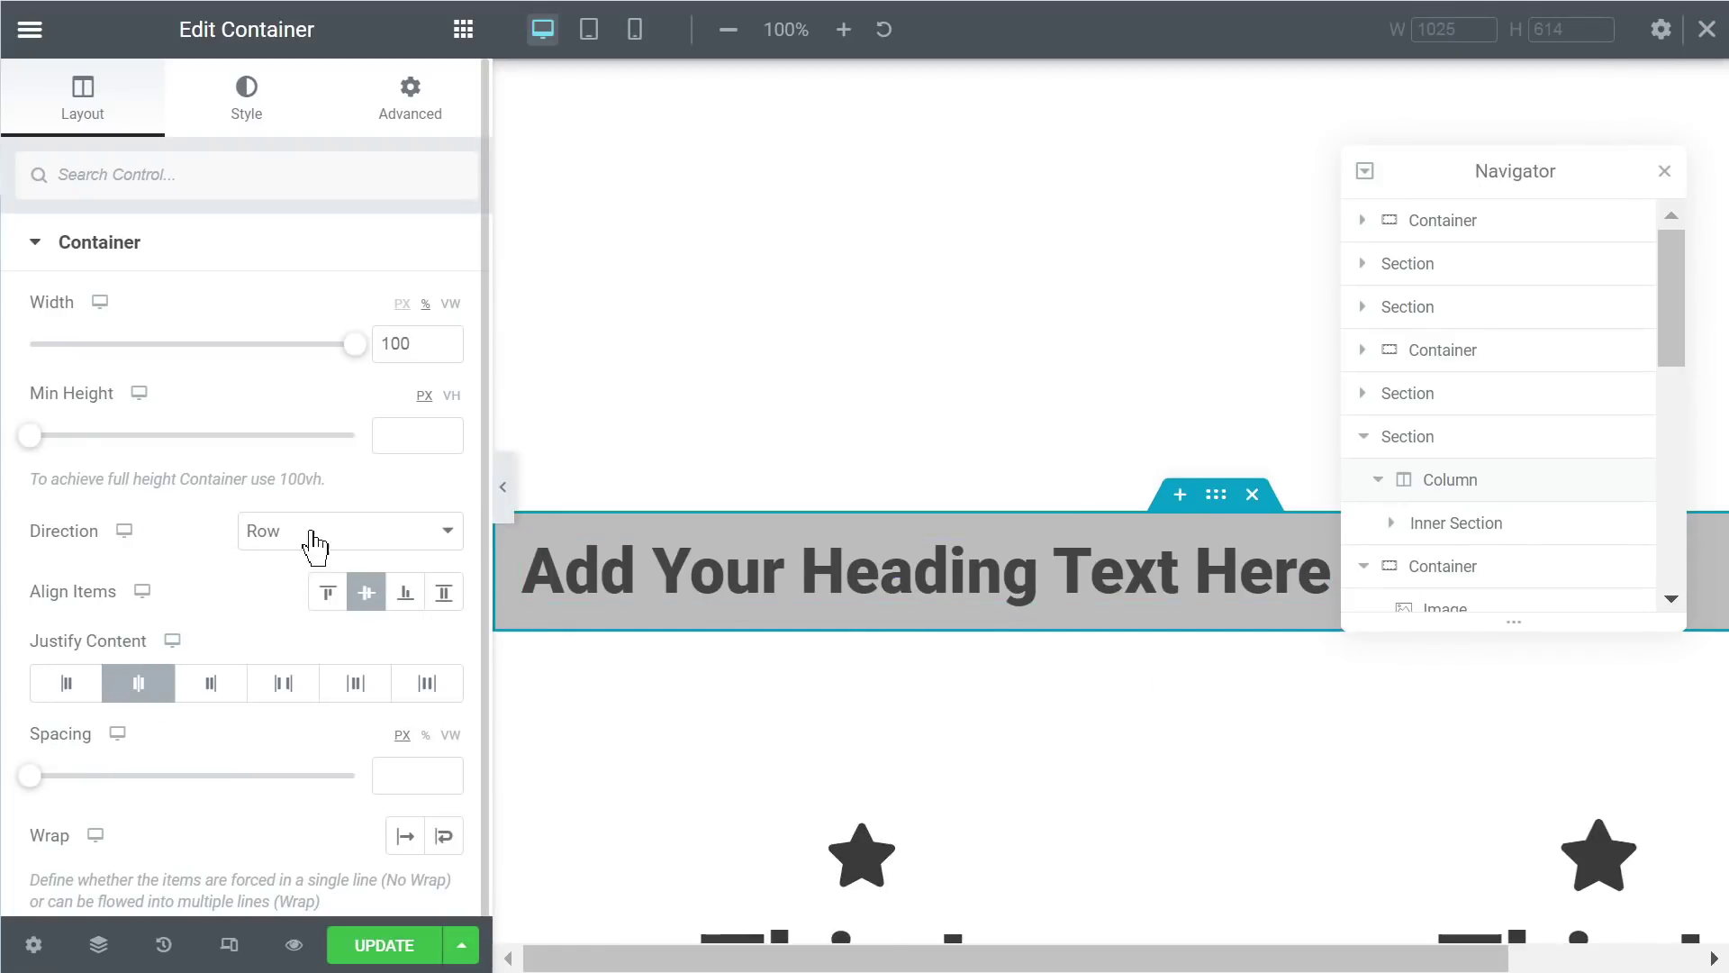
left_click(366, 592)
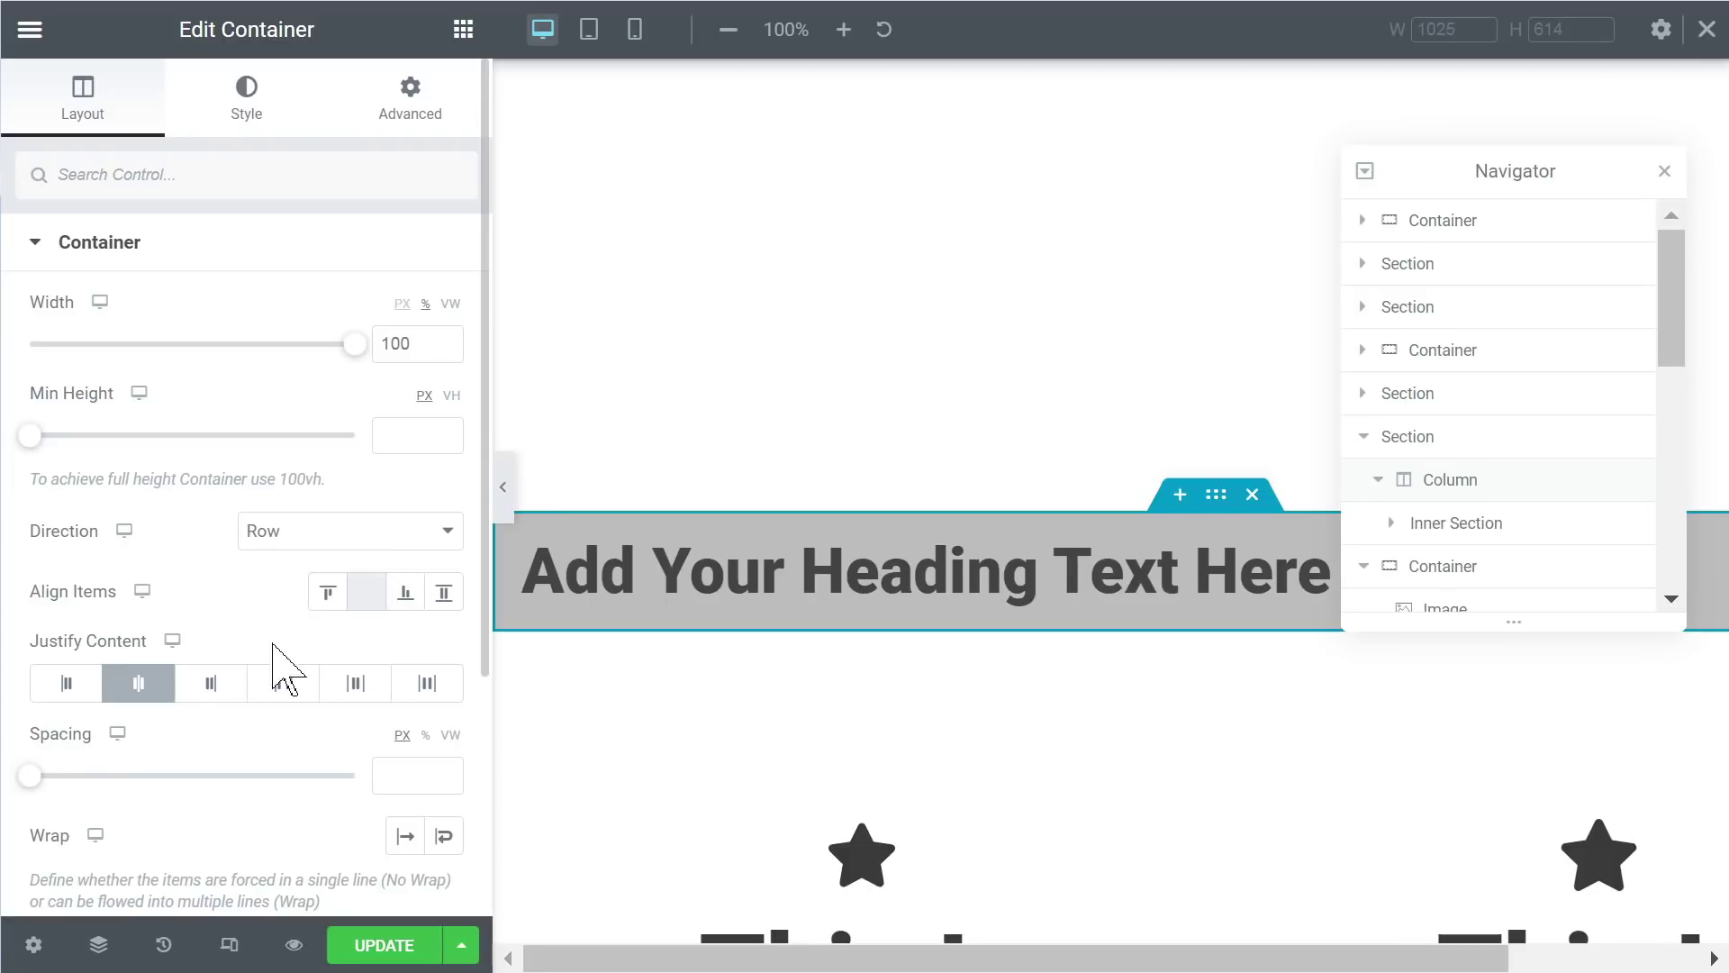
left_click(138, 688)
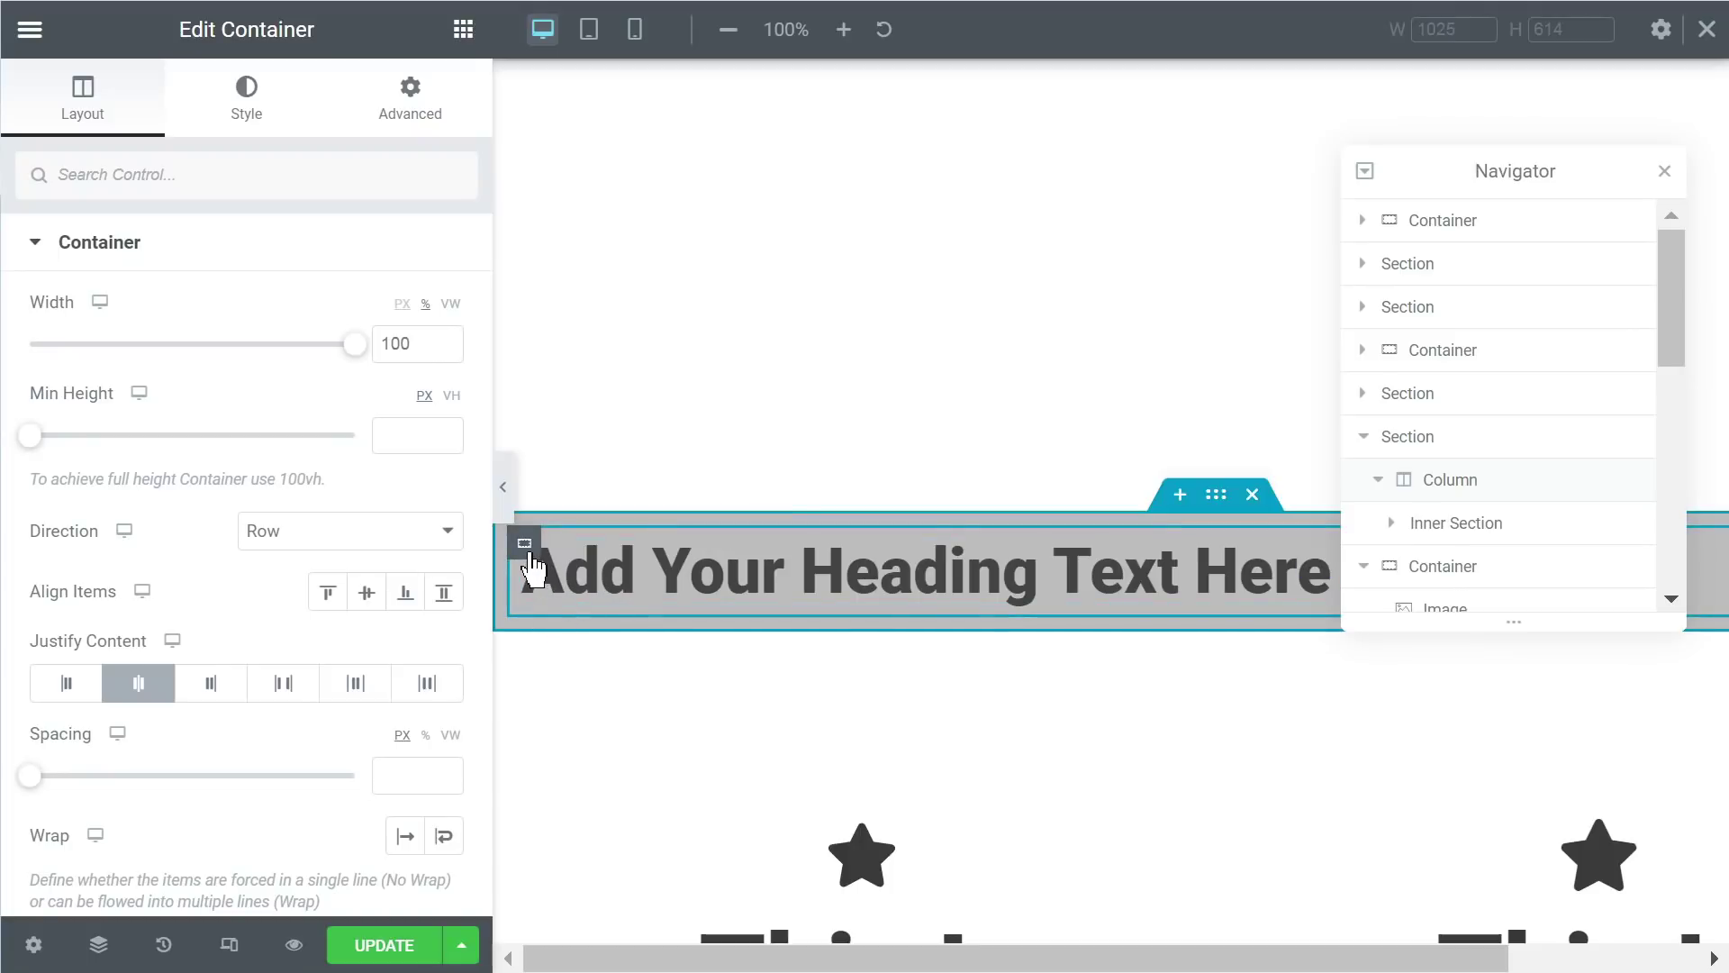
Step: Give the nested container around the heading a classic grey background
left_click(525, 545)
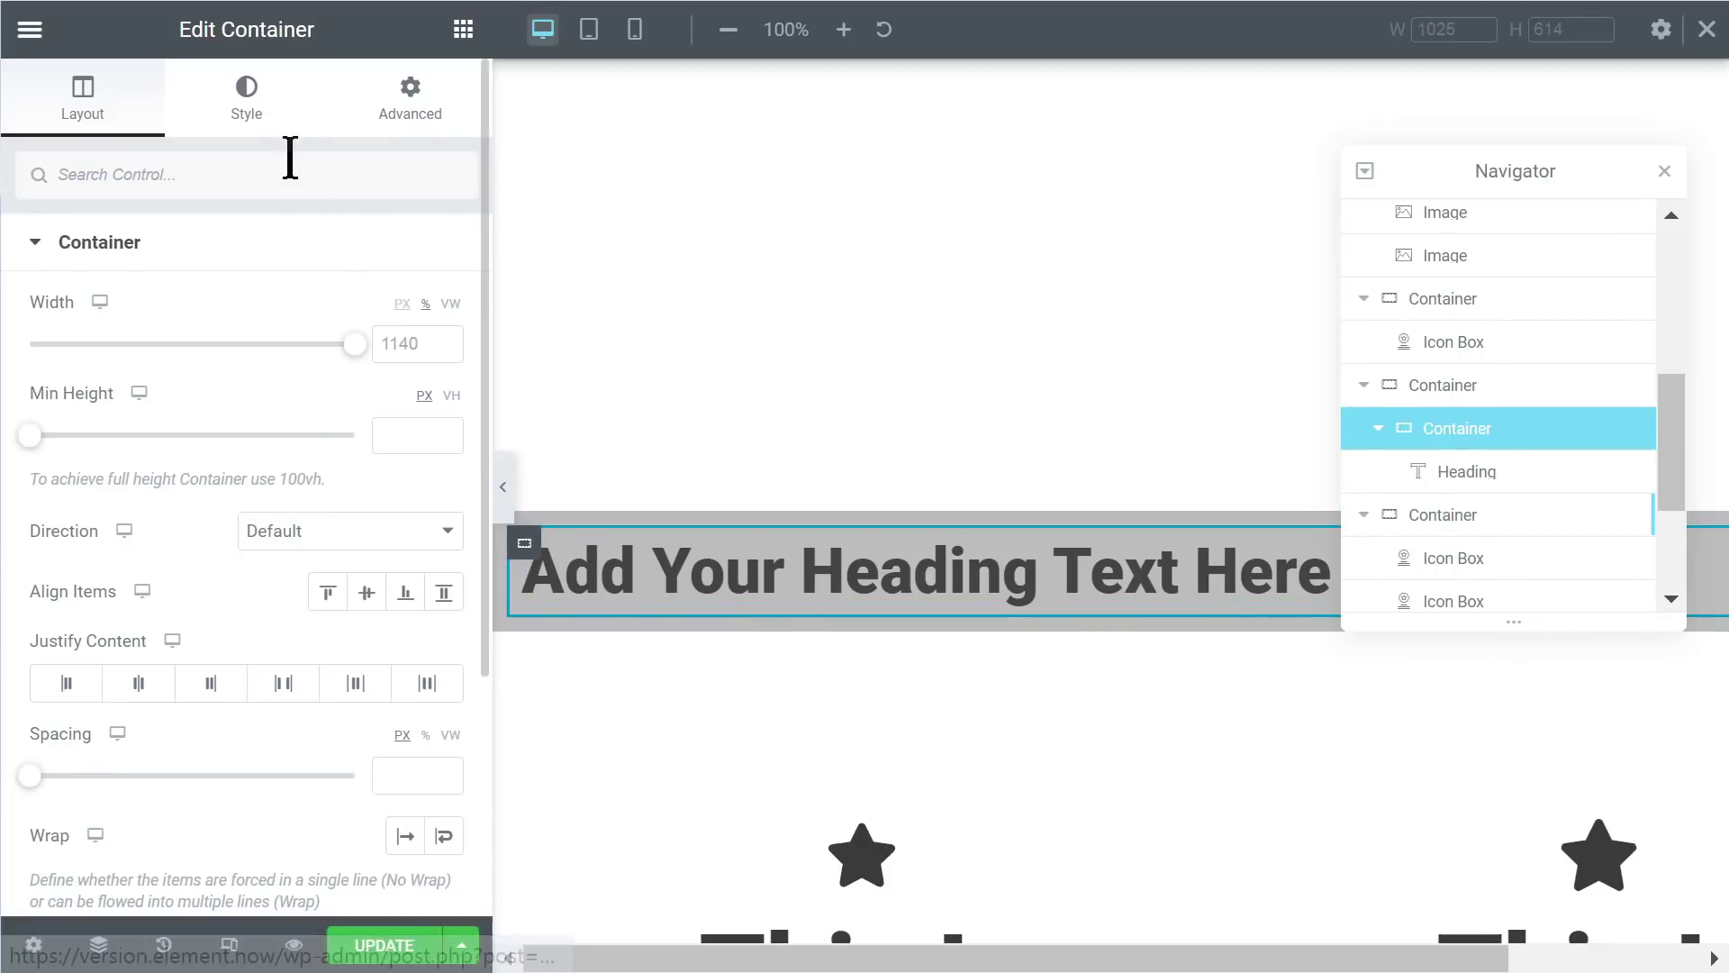
left_click(251, 106)
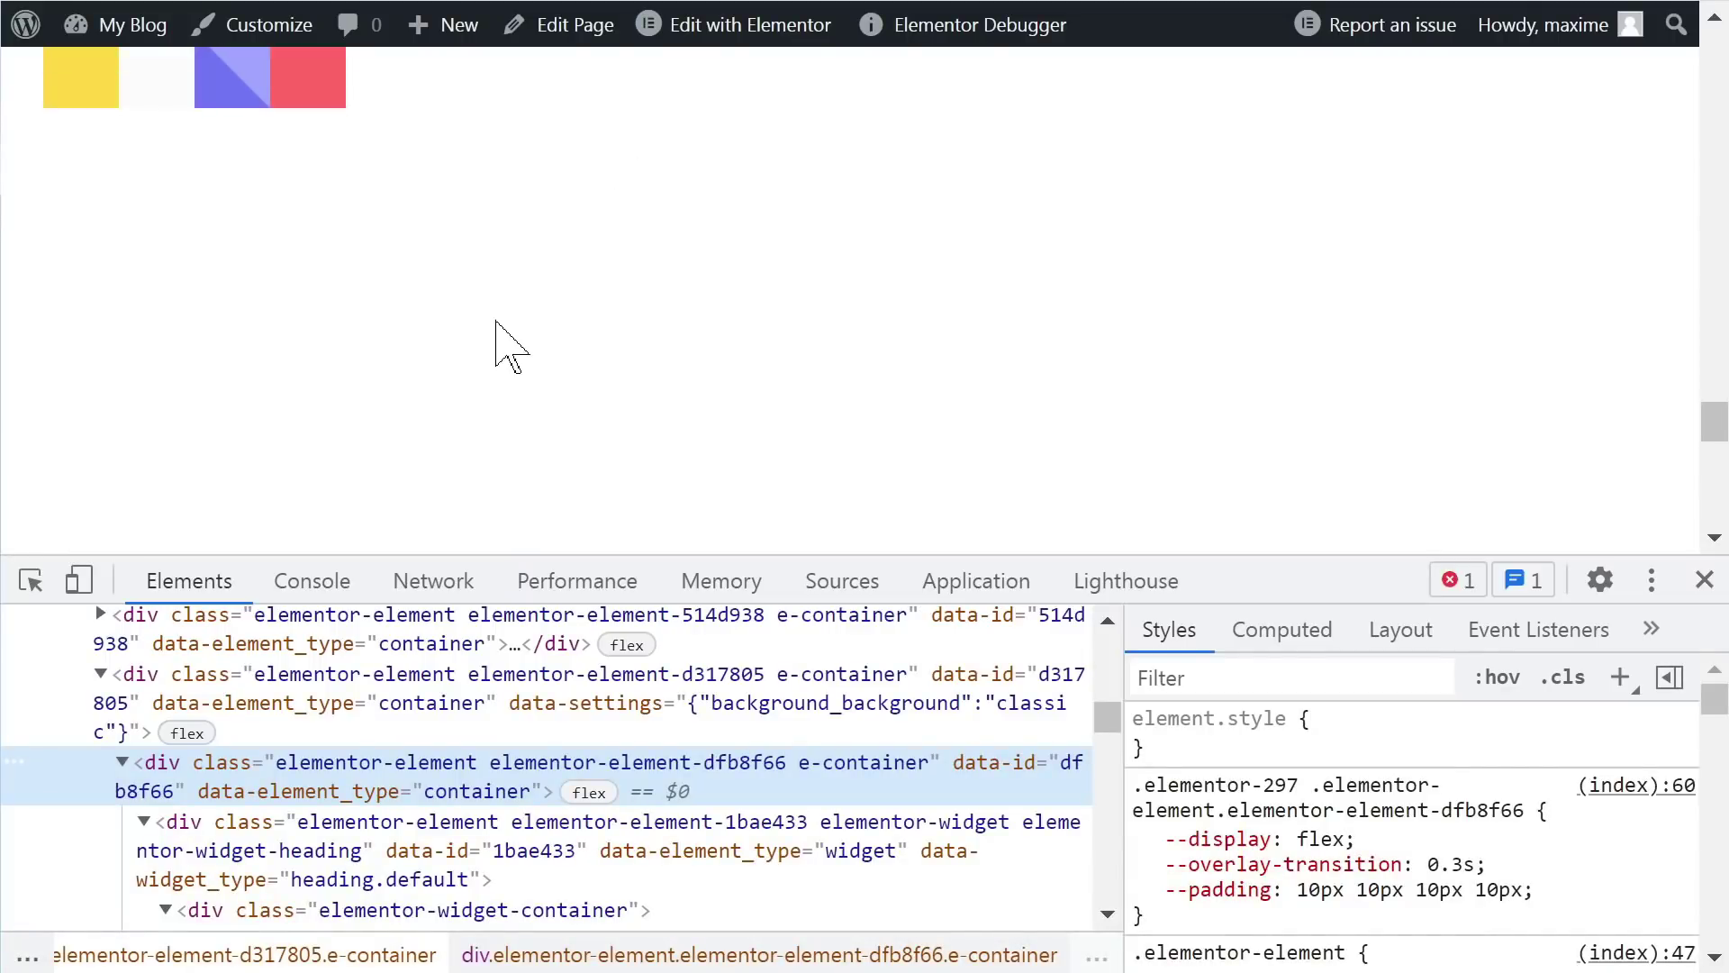
Step: Check the width of the "Add Your Heading Text Here" bar and its heading's position on the published page
scroll(466, 288, "down", 5)
scroll(192, 300, "up", 4)
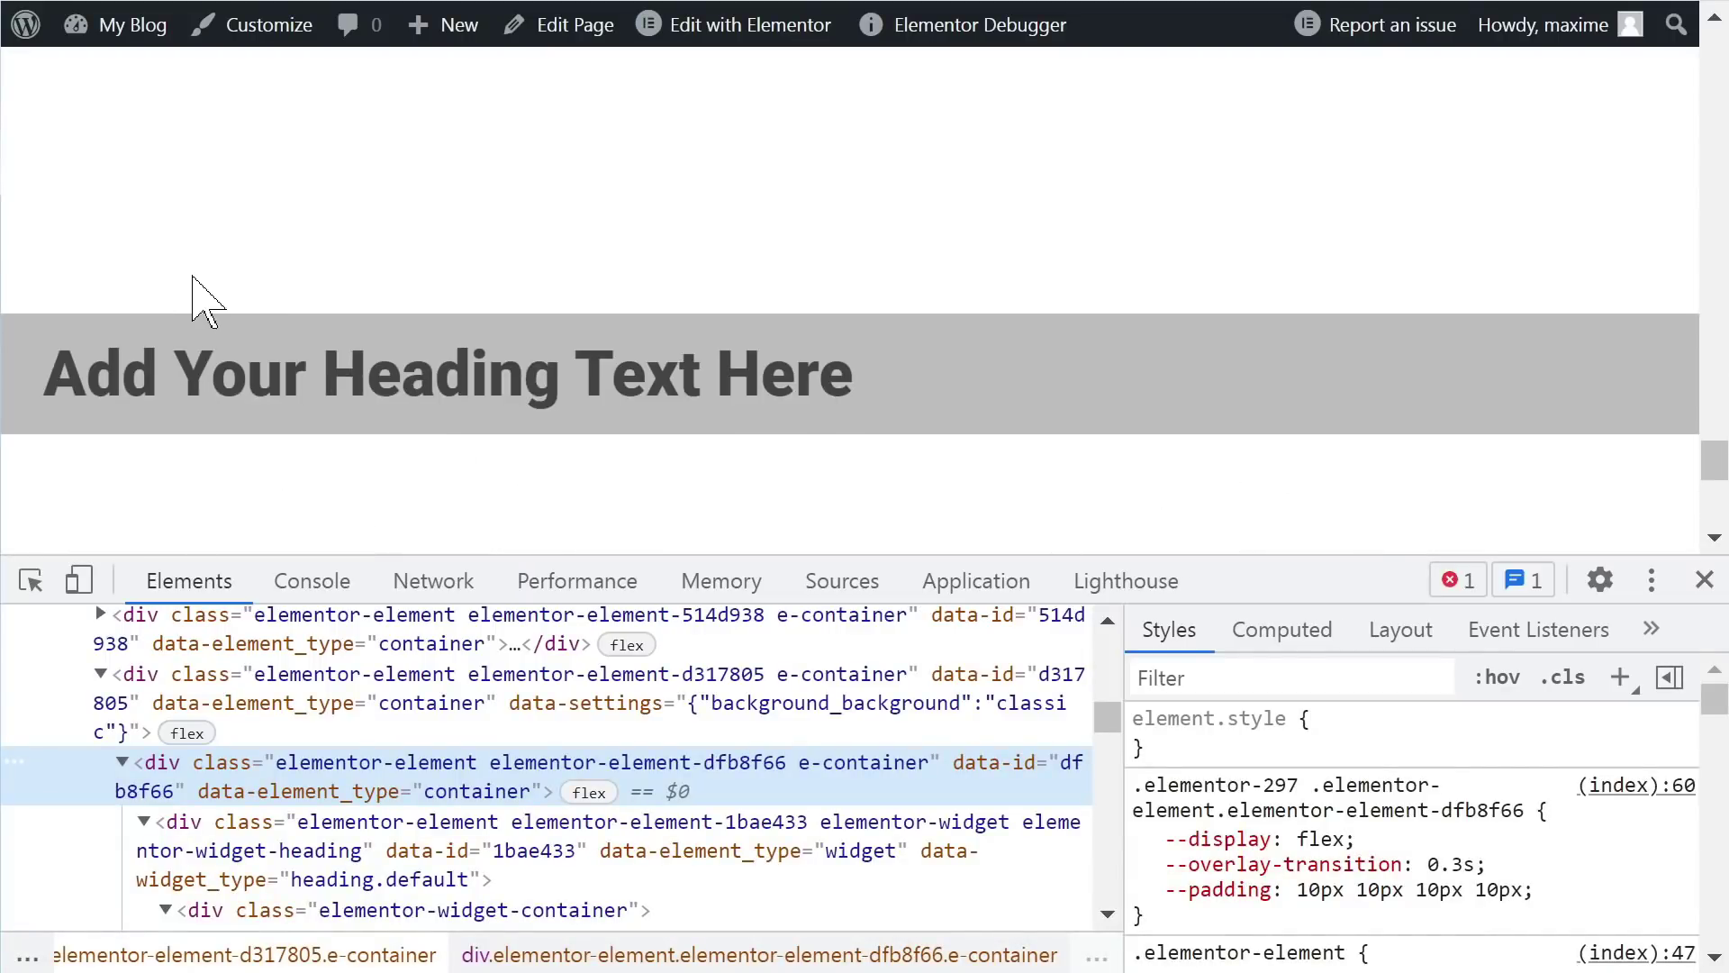
key("ctrl+minus")
key("ctrl+minus")
key("ctrl+minus")
key("ctrl+minus")
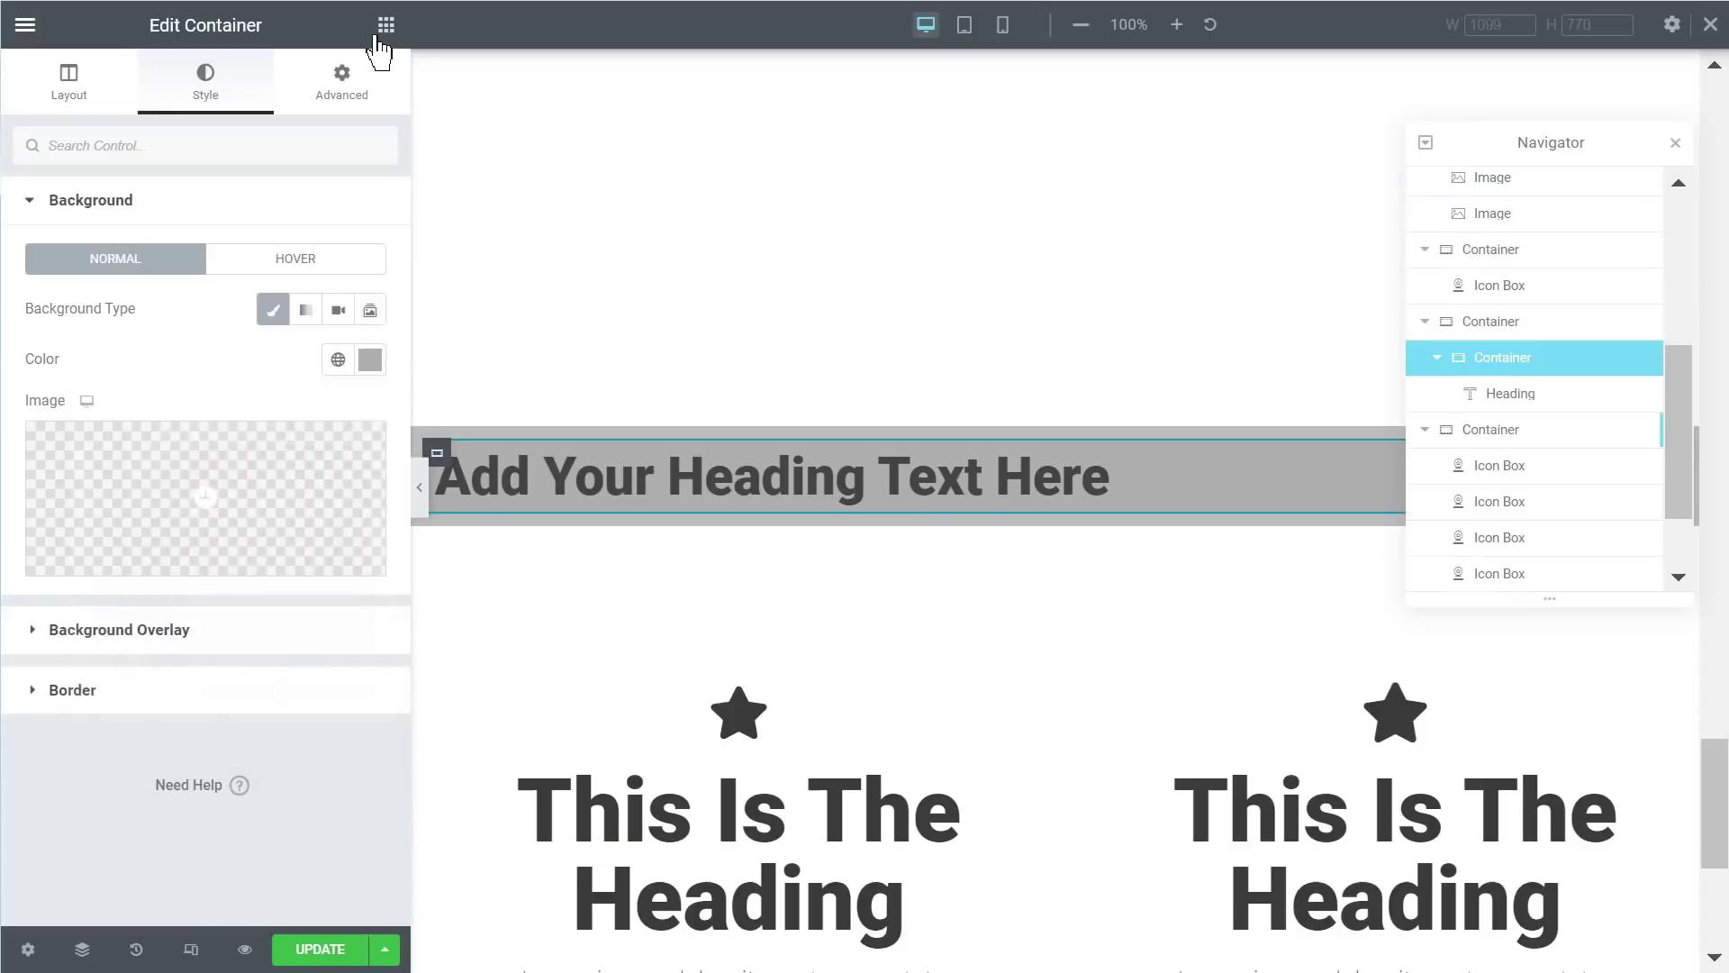
Step: Add an empty container inside the heading's nested container and place it above the heading in the structure
left_click(385, 25)
left_click_drag(110, 351, 618, 494)
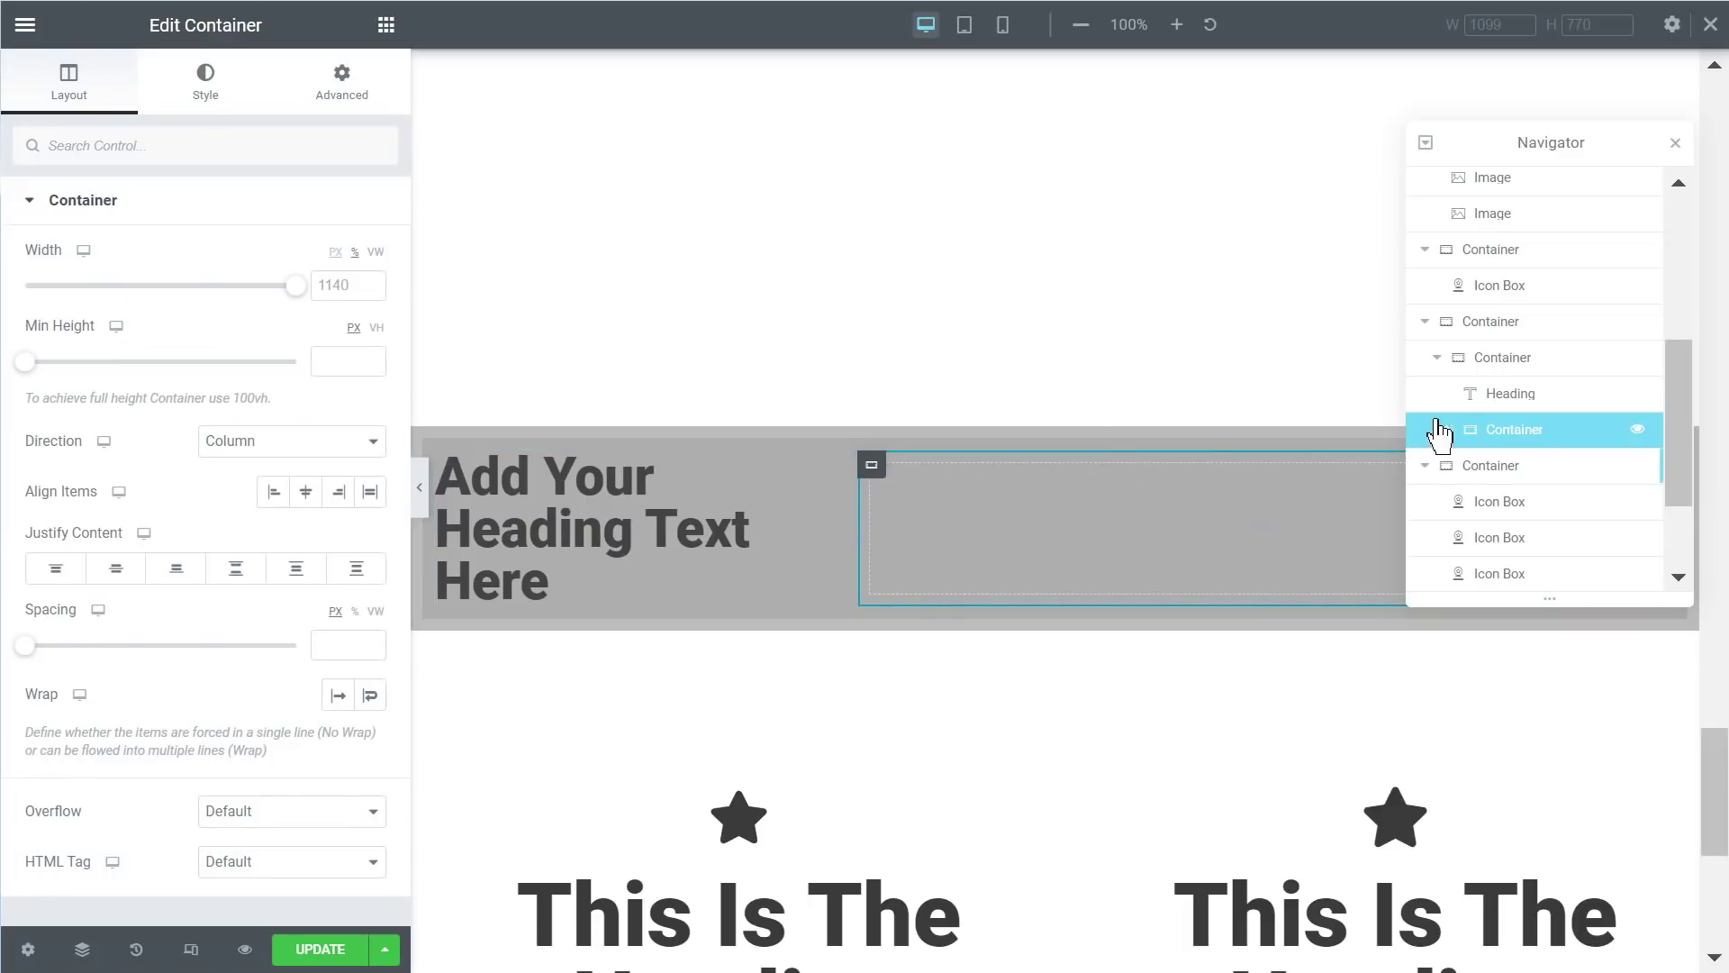
mouse_move(1531, 441)
left_mouse_down()
mouse_move(1524, 387)
mouse_move(1528, 432)
left_mouse_up()
Step: Duplicate the new empty container and nest the copy inside the original
right_click(1516, 412)
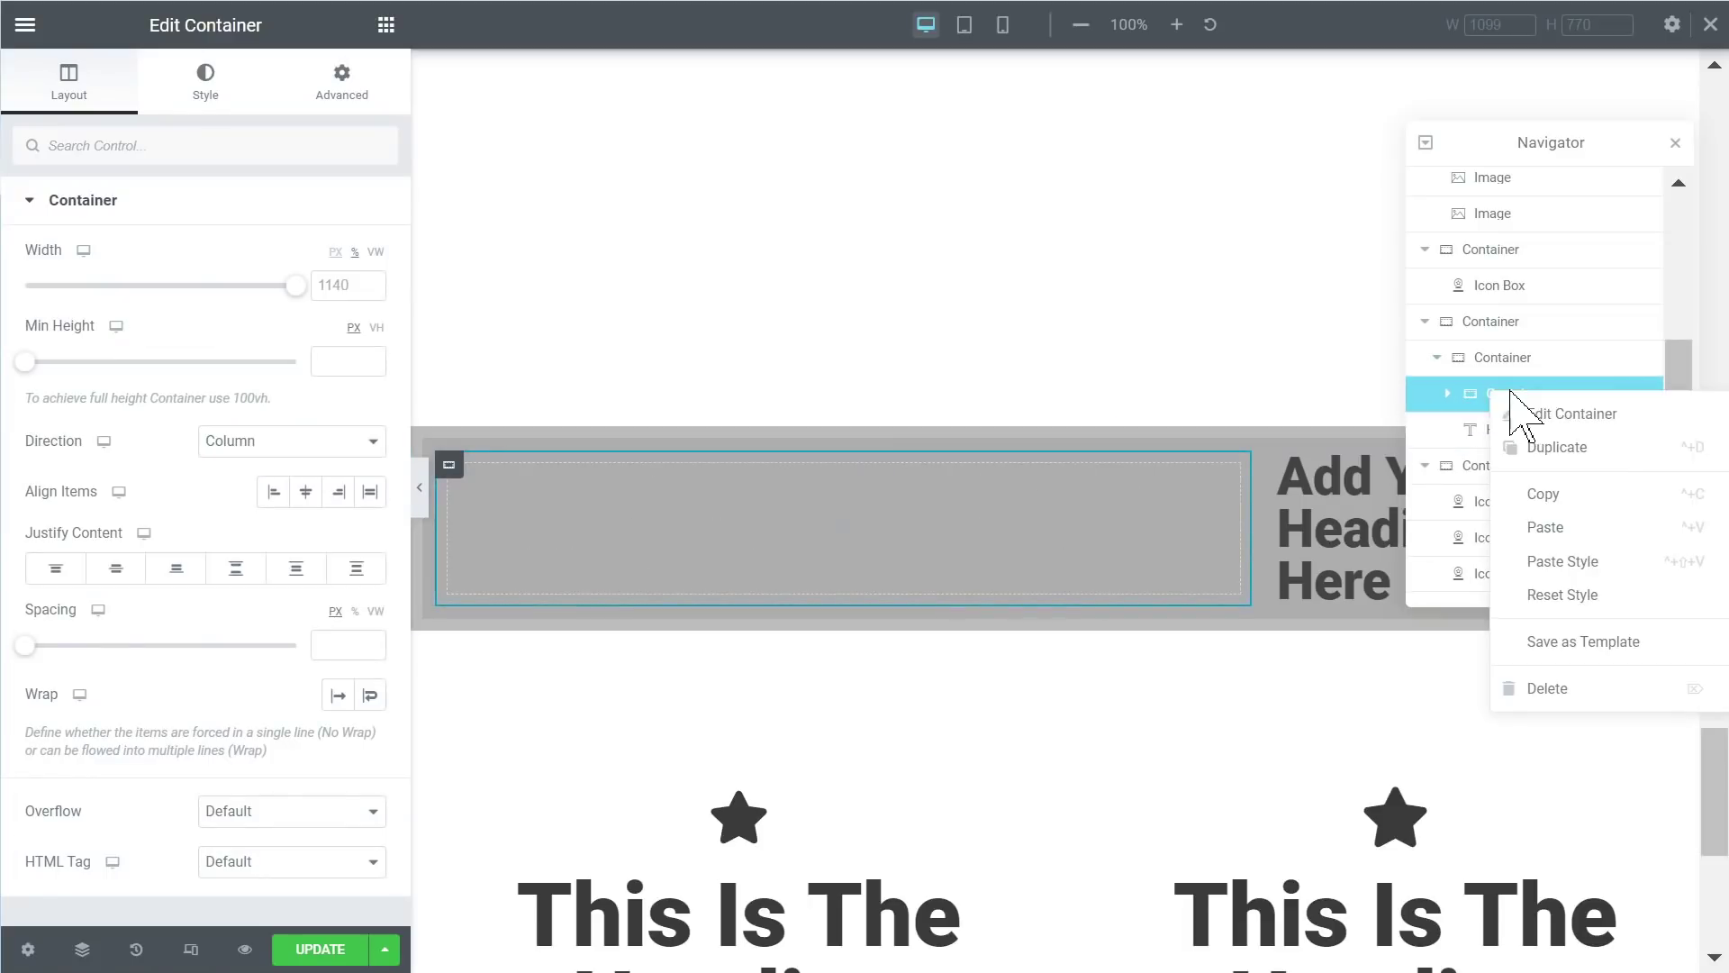
left_click(1567, 451)
right_click(1499, 432)
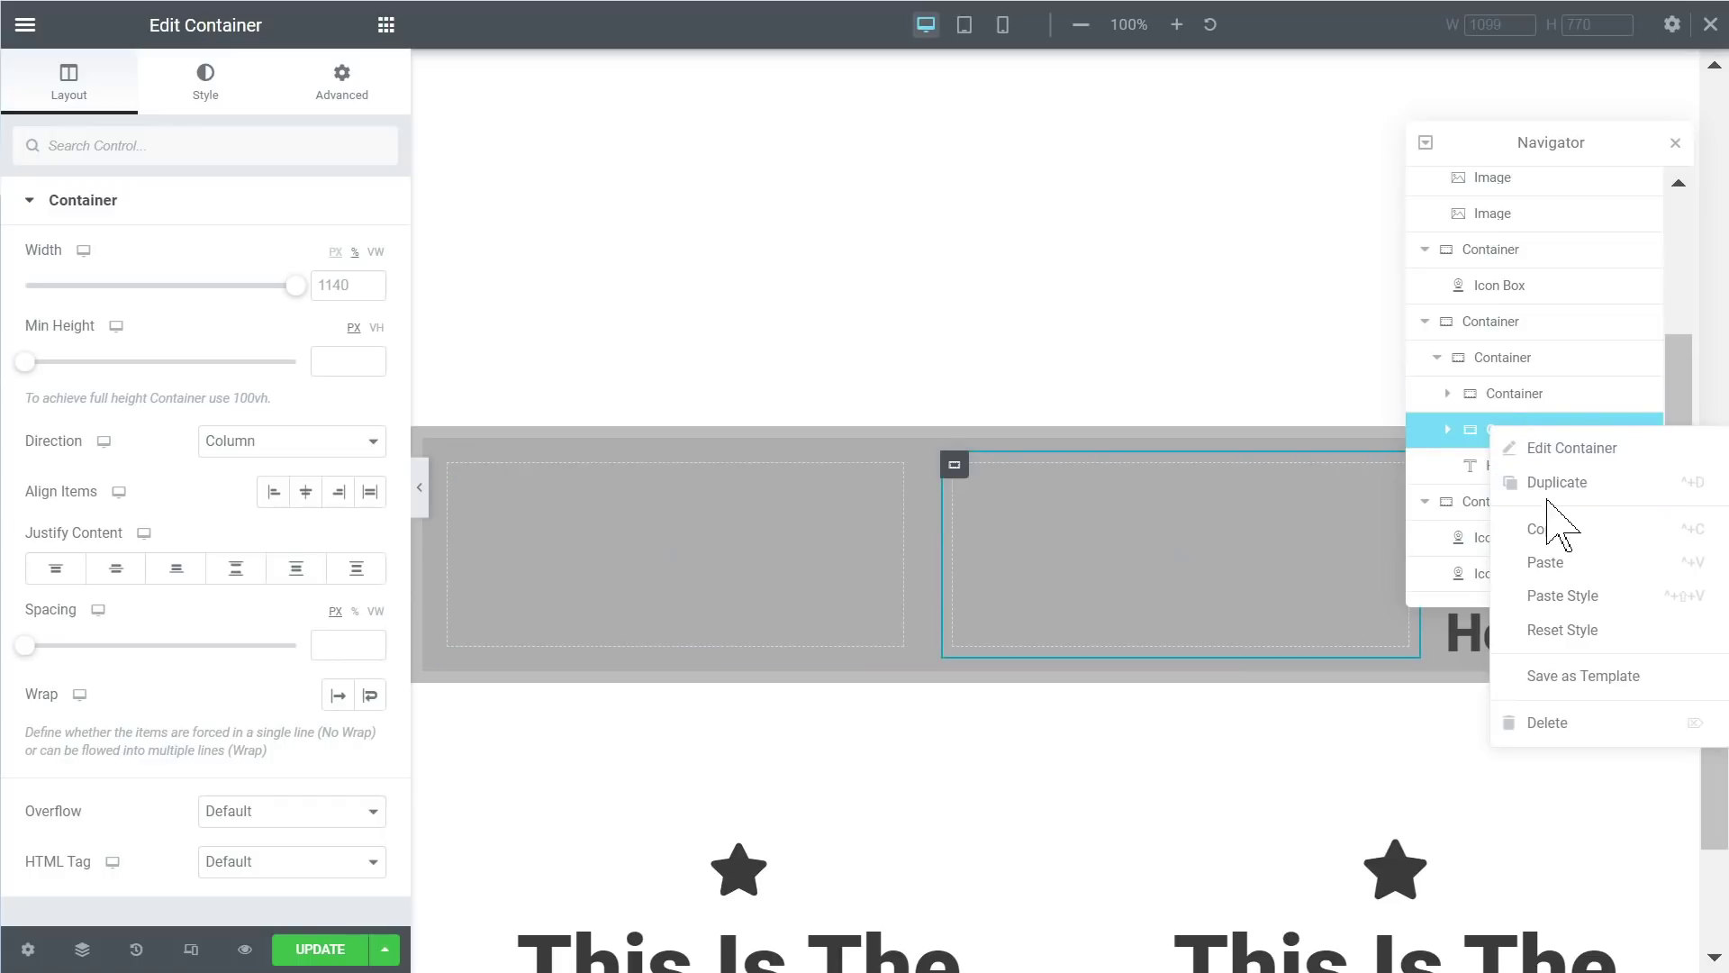
left_click(1469, 440)
left_click(1448, 394)
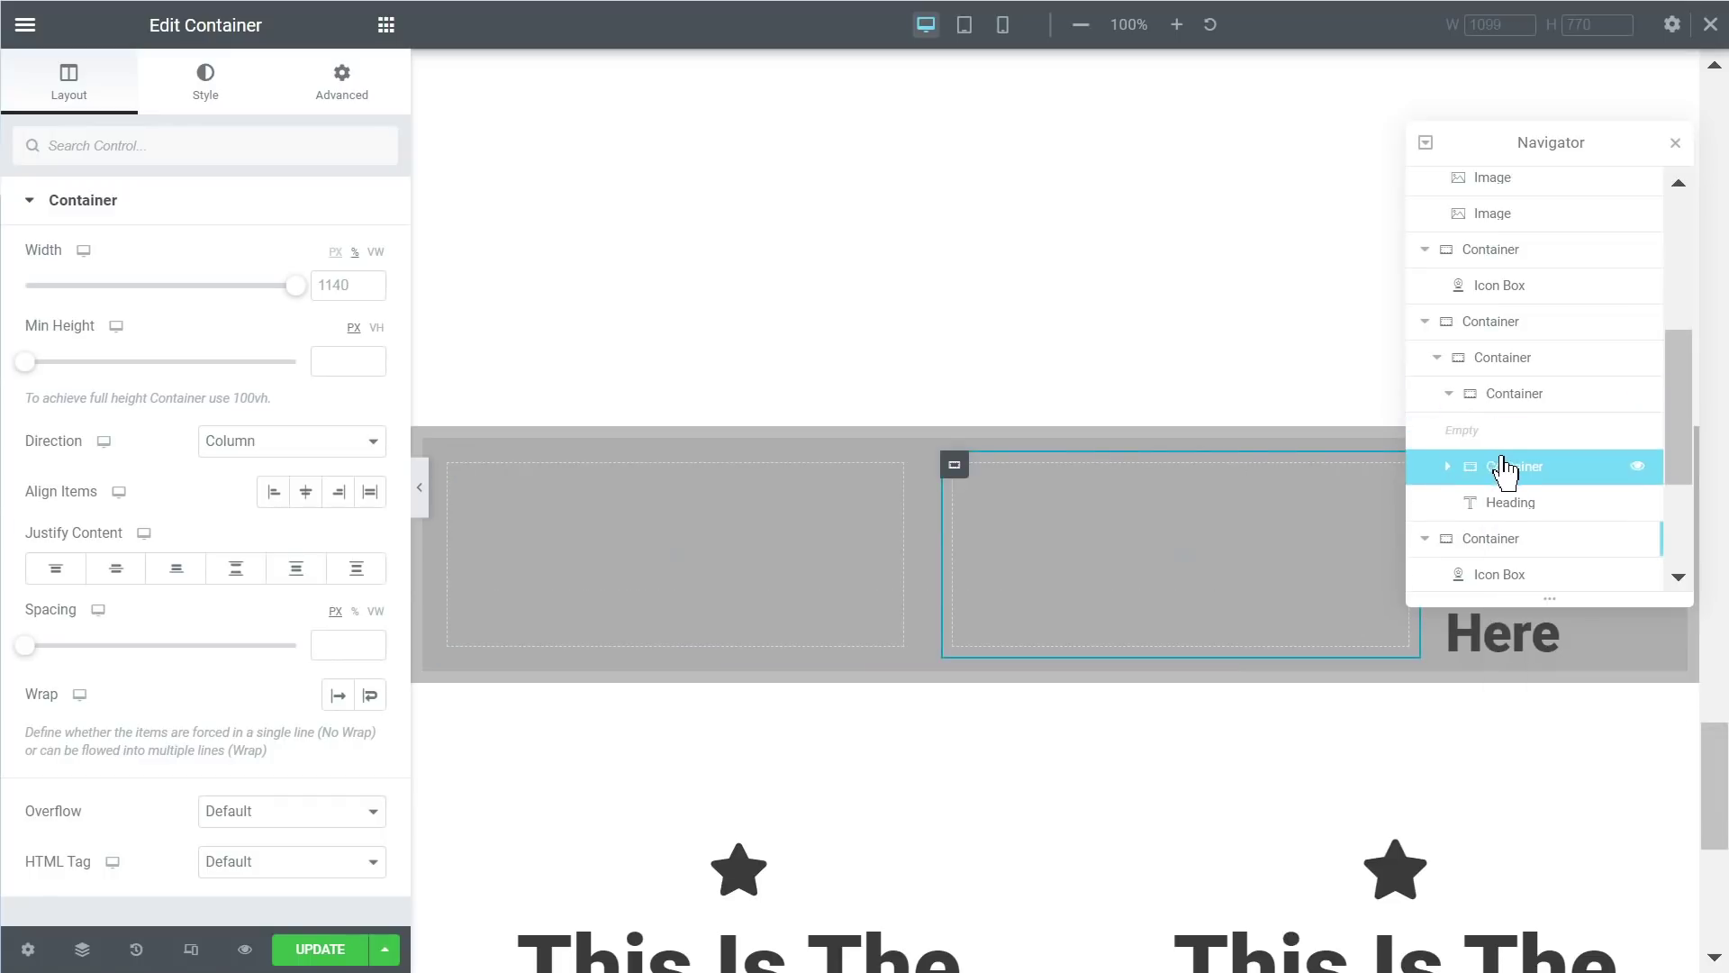
mouse_move(1513, 472)
left_mouse_down()
mouse_move(1516, 451)
mouse_move(1531, 482)
left_mouse_up()
left_click(1459, 431)
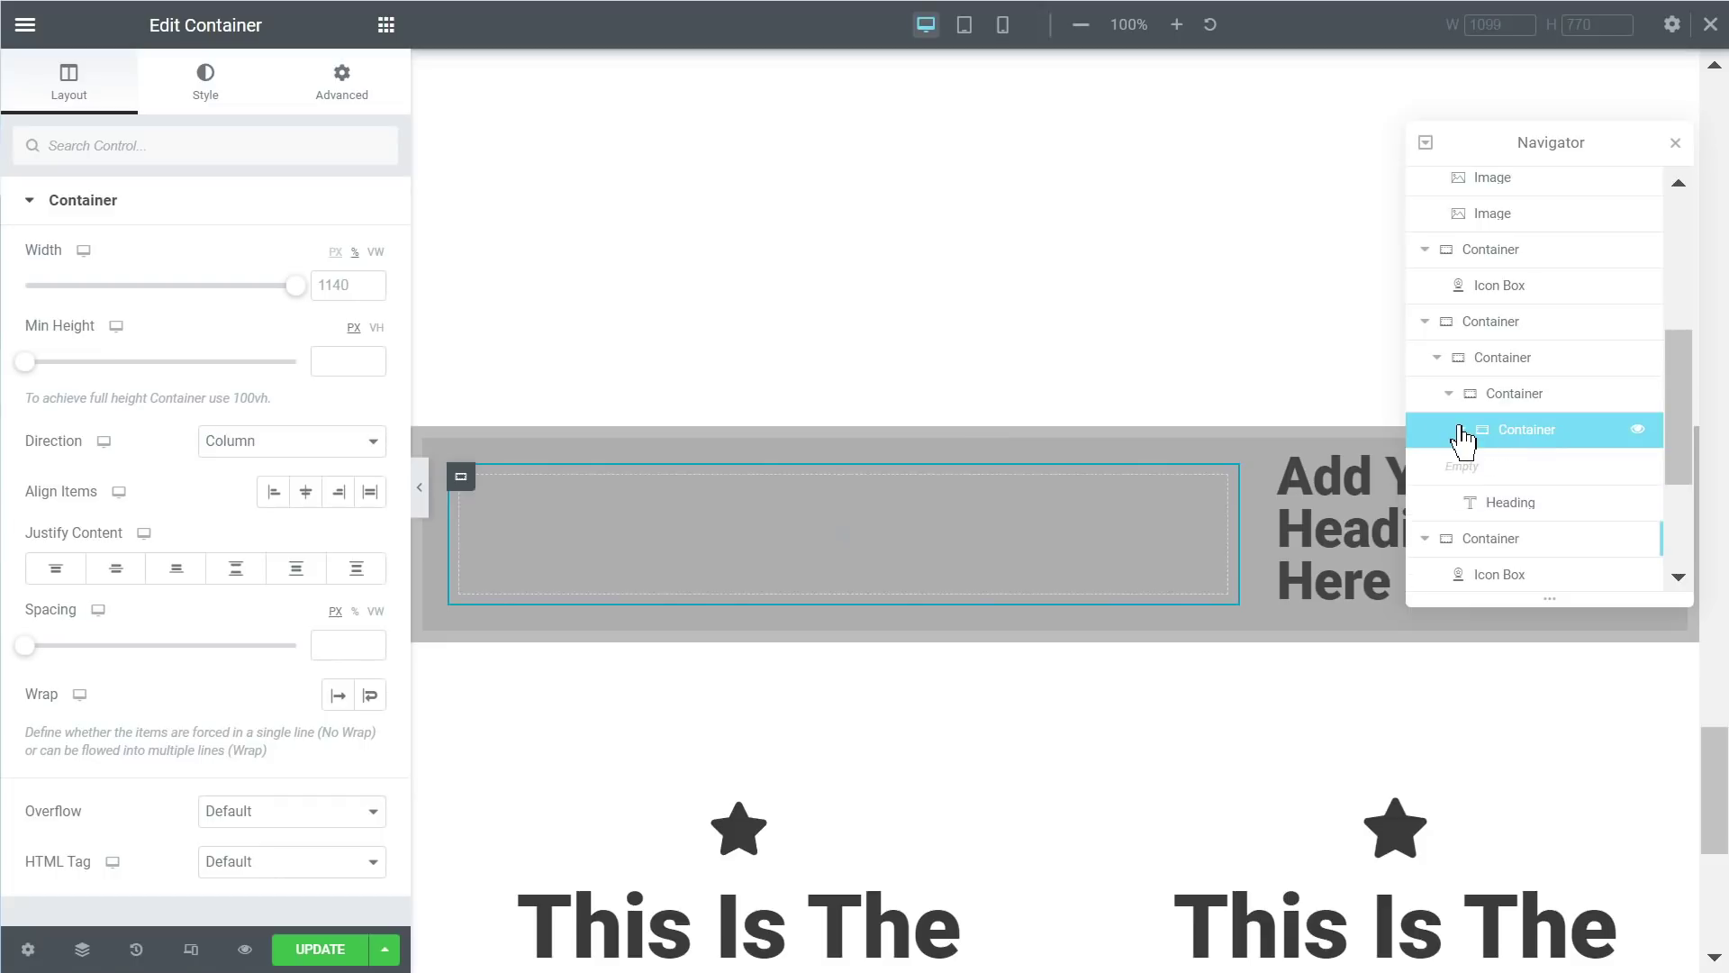
Step: Duplicate the second-level empty container and nest the copy inside it as a third level
left_click(1460, 432)
right_click(1528, 429)
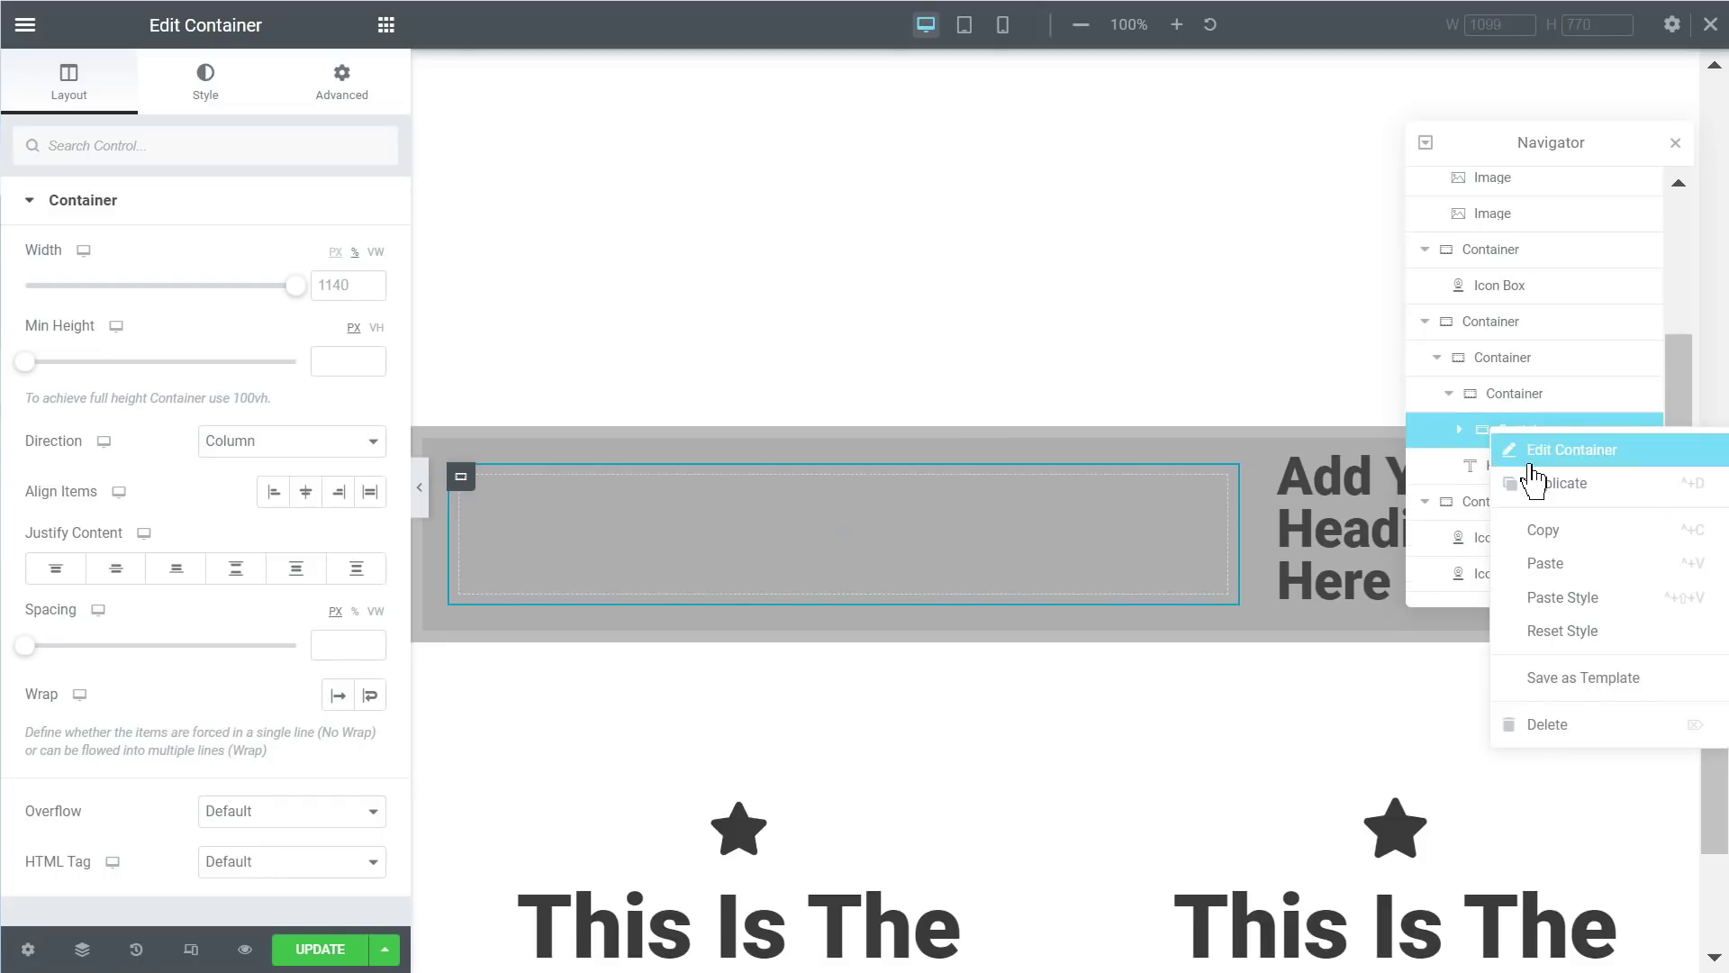
left_click(1577, 487)
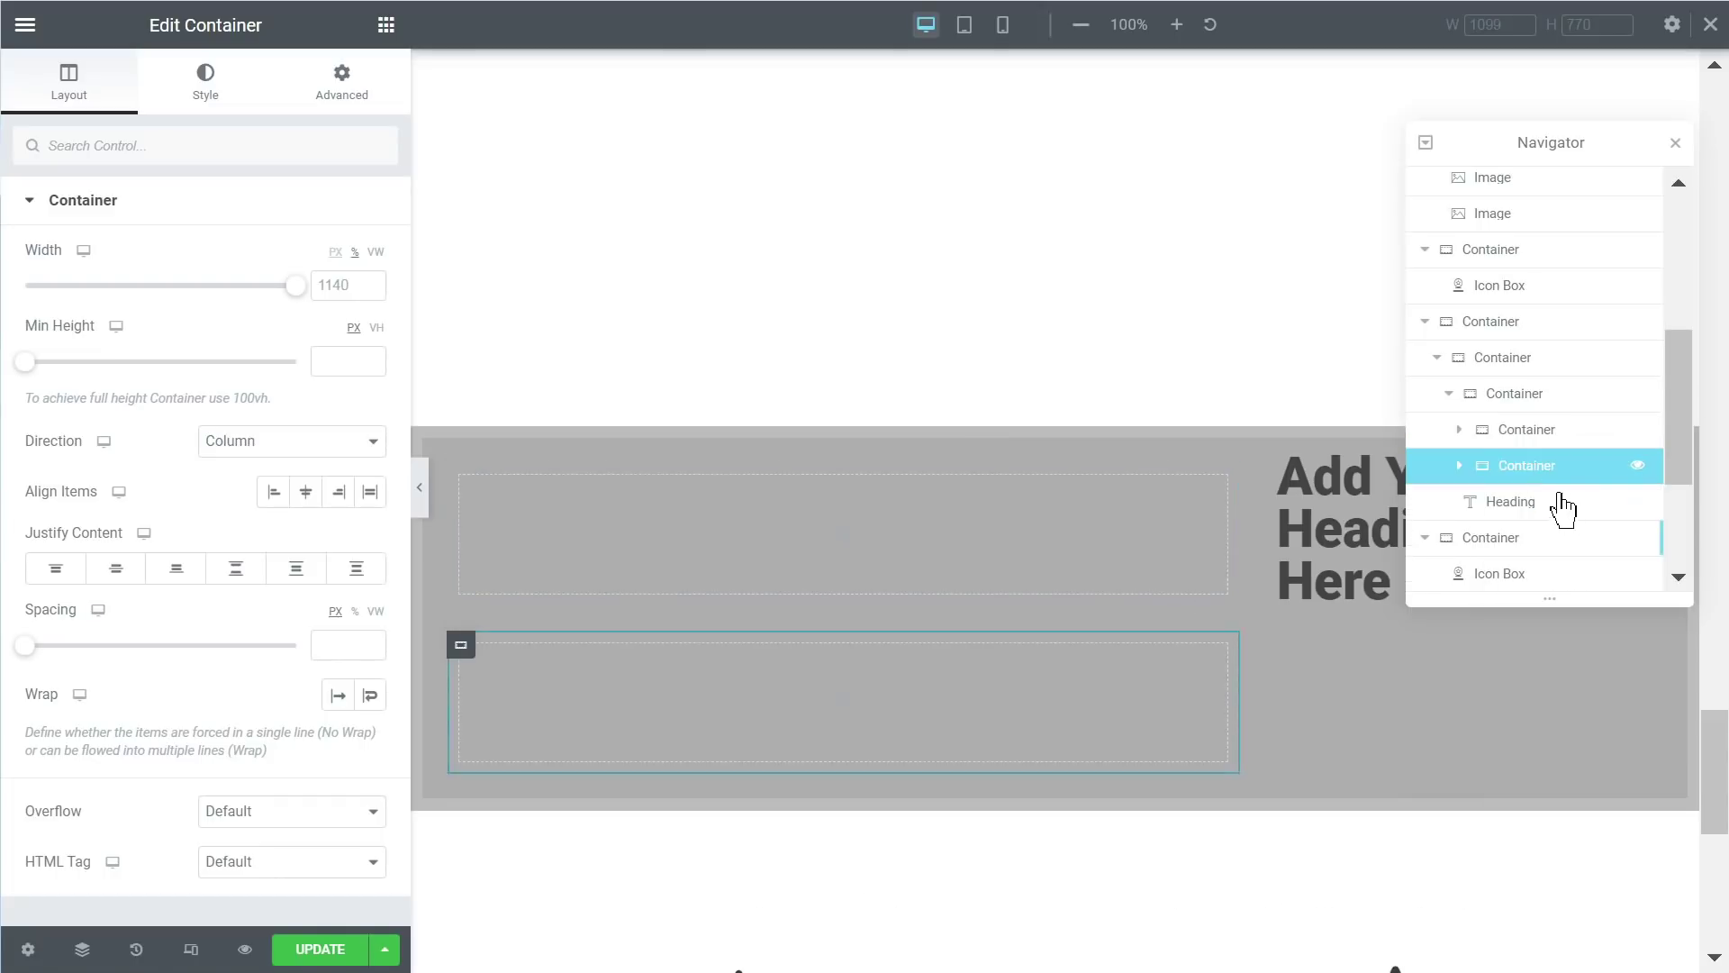
left_click(1461, 431)
left_click_drag(1522, 503, 1571, 513)
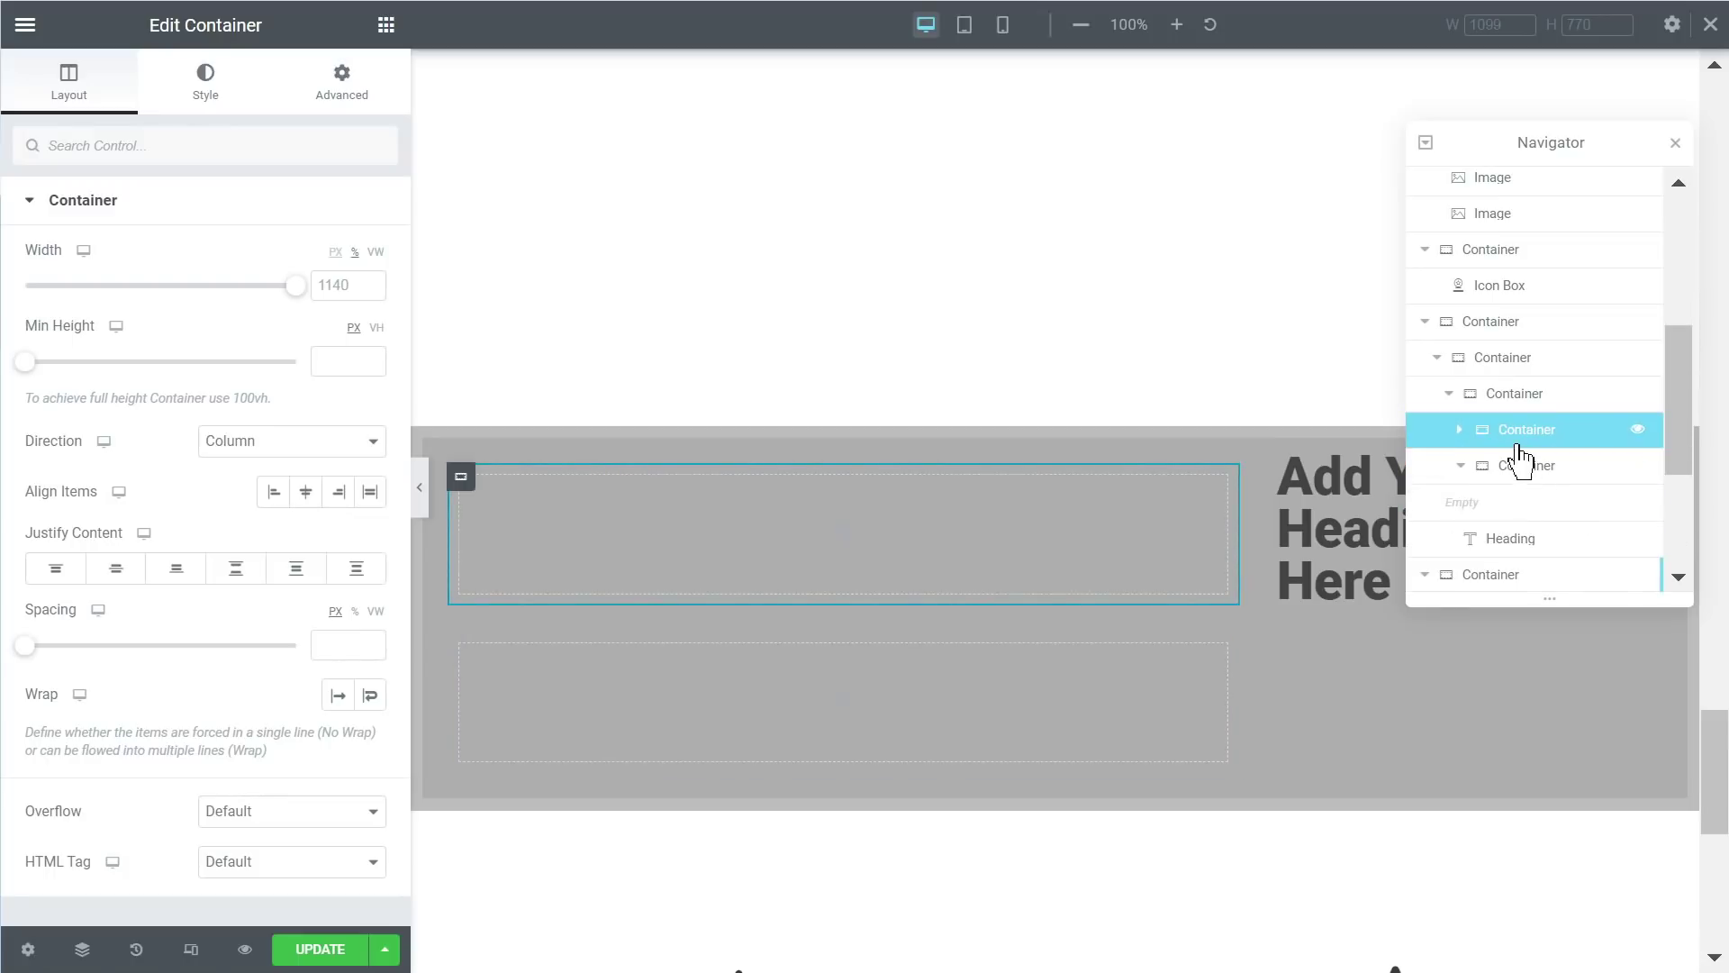
left_click(1458, 431)
left_click(1462, 430)
left_click_drag(1535, 509, 1546, 490)
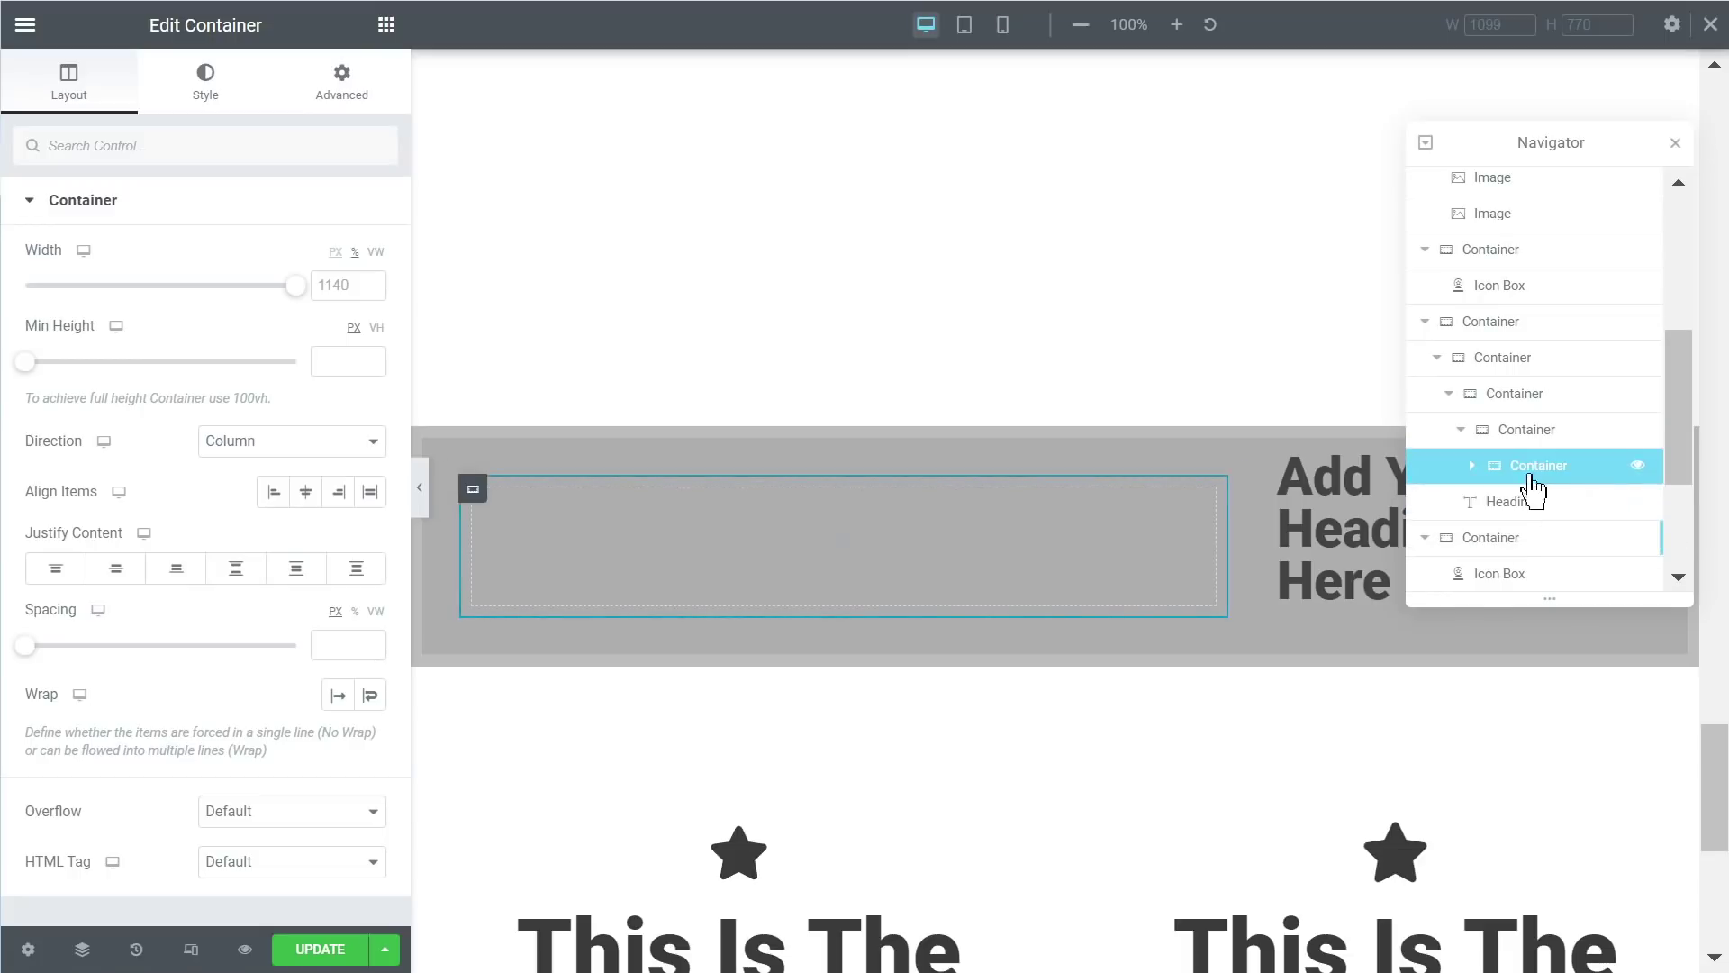
Step: Duplicate the third-level container, nest the copy inside it, and move the heading into this innermost container
right_click(1524, 469)
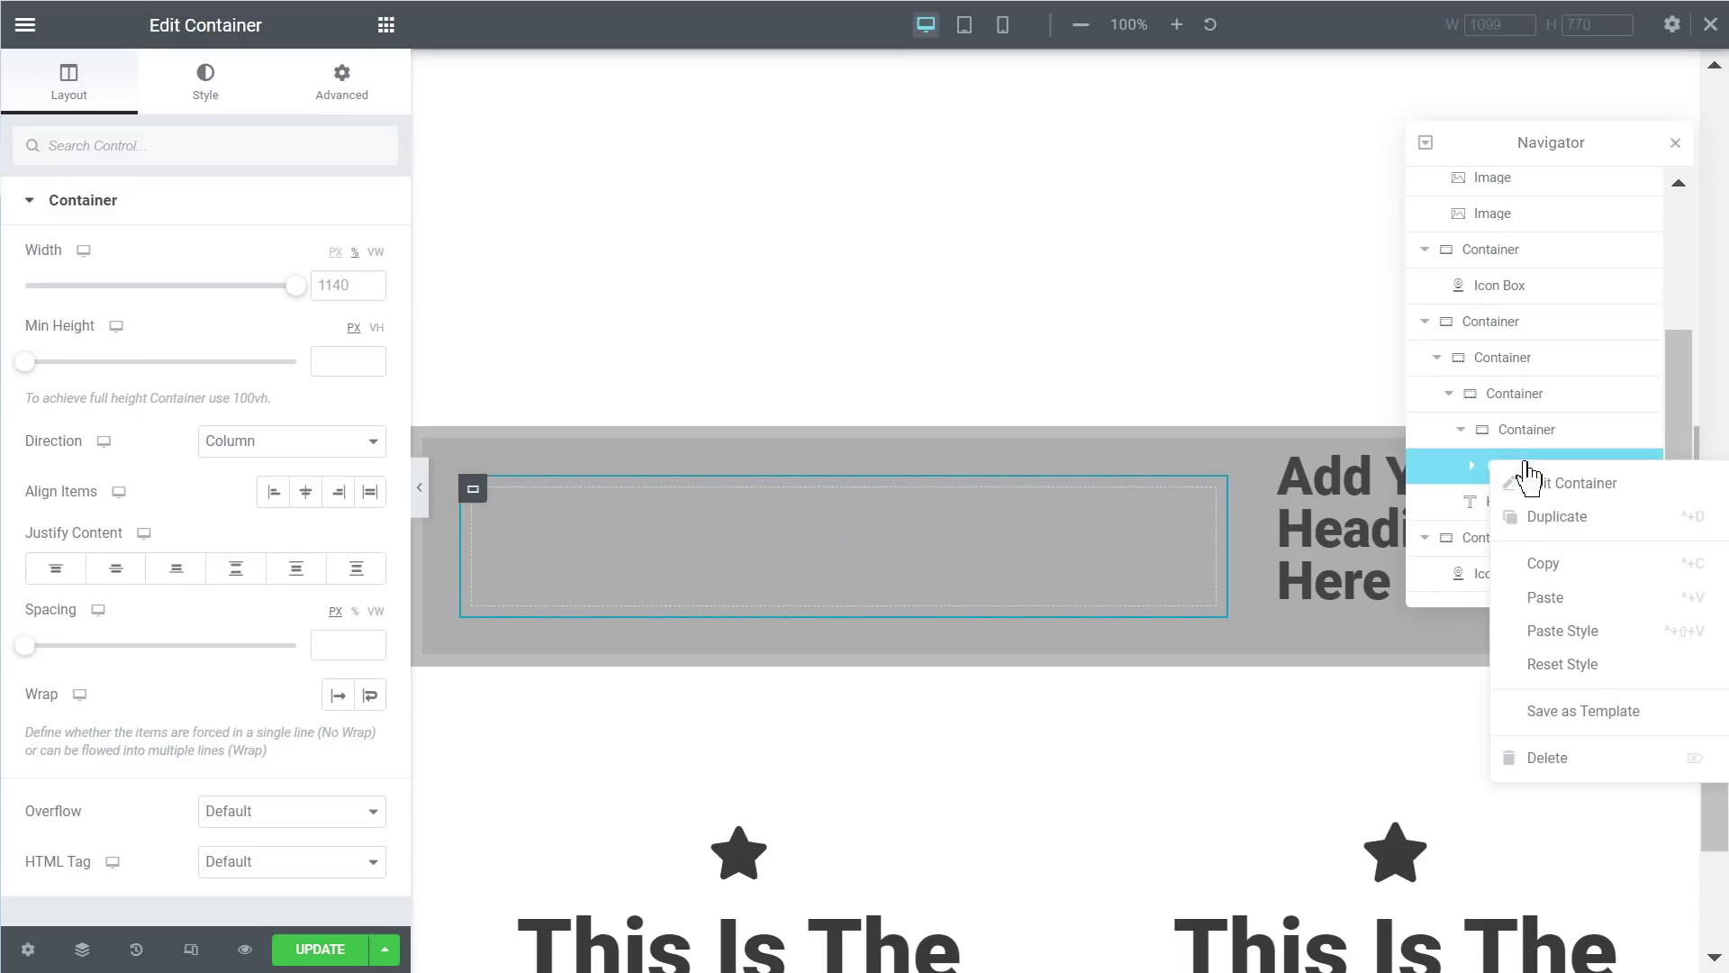
left_click(1566, 518)
left_click(1474, 466)
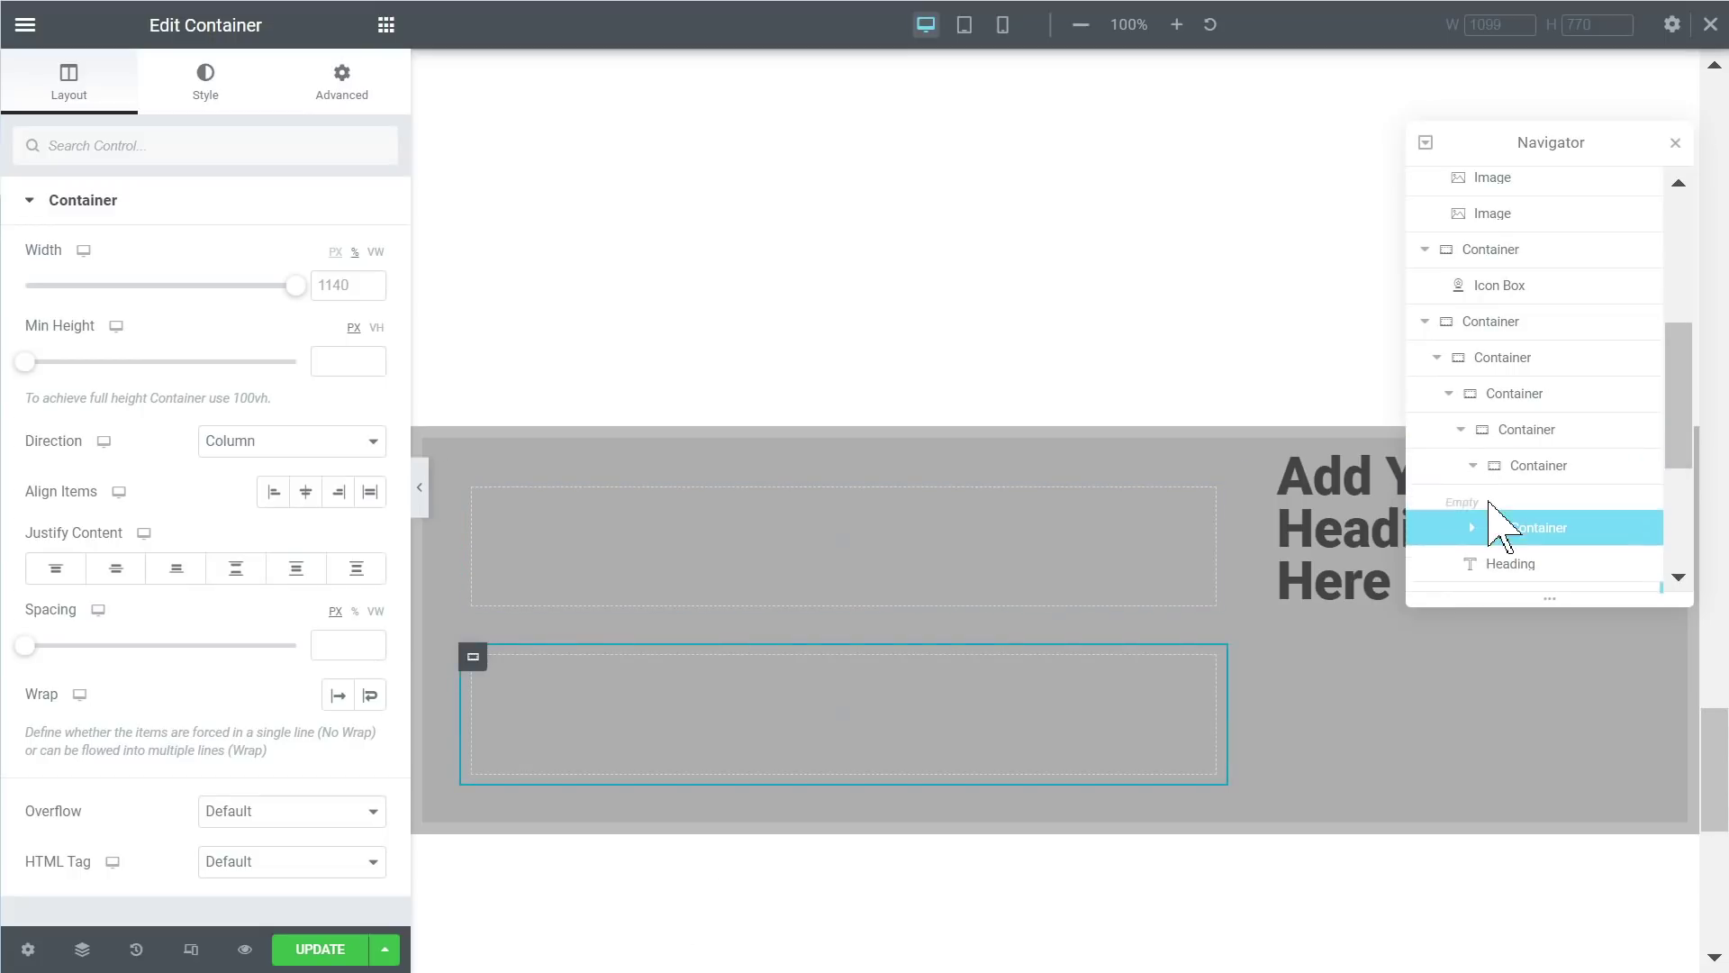
left_click_drag(1508, 527, 1564, 539)
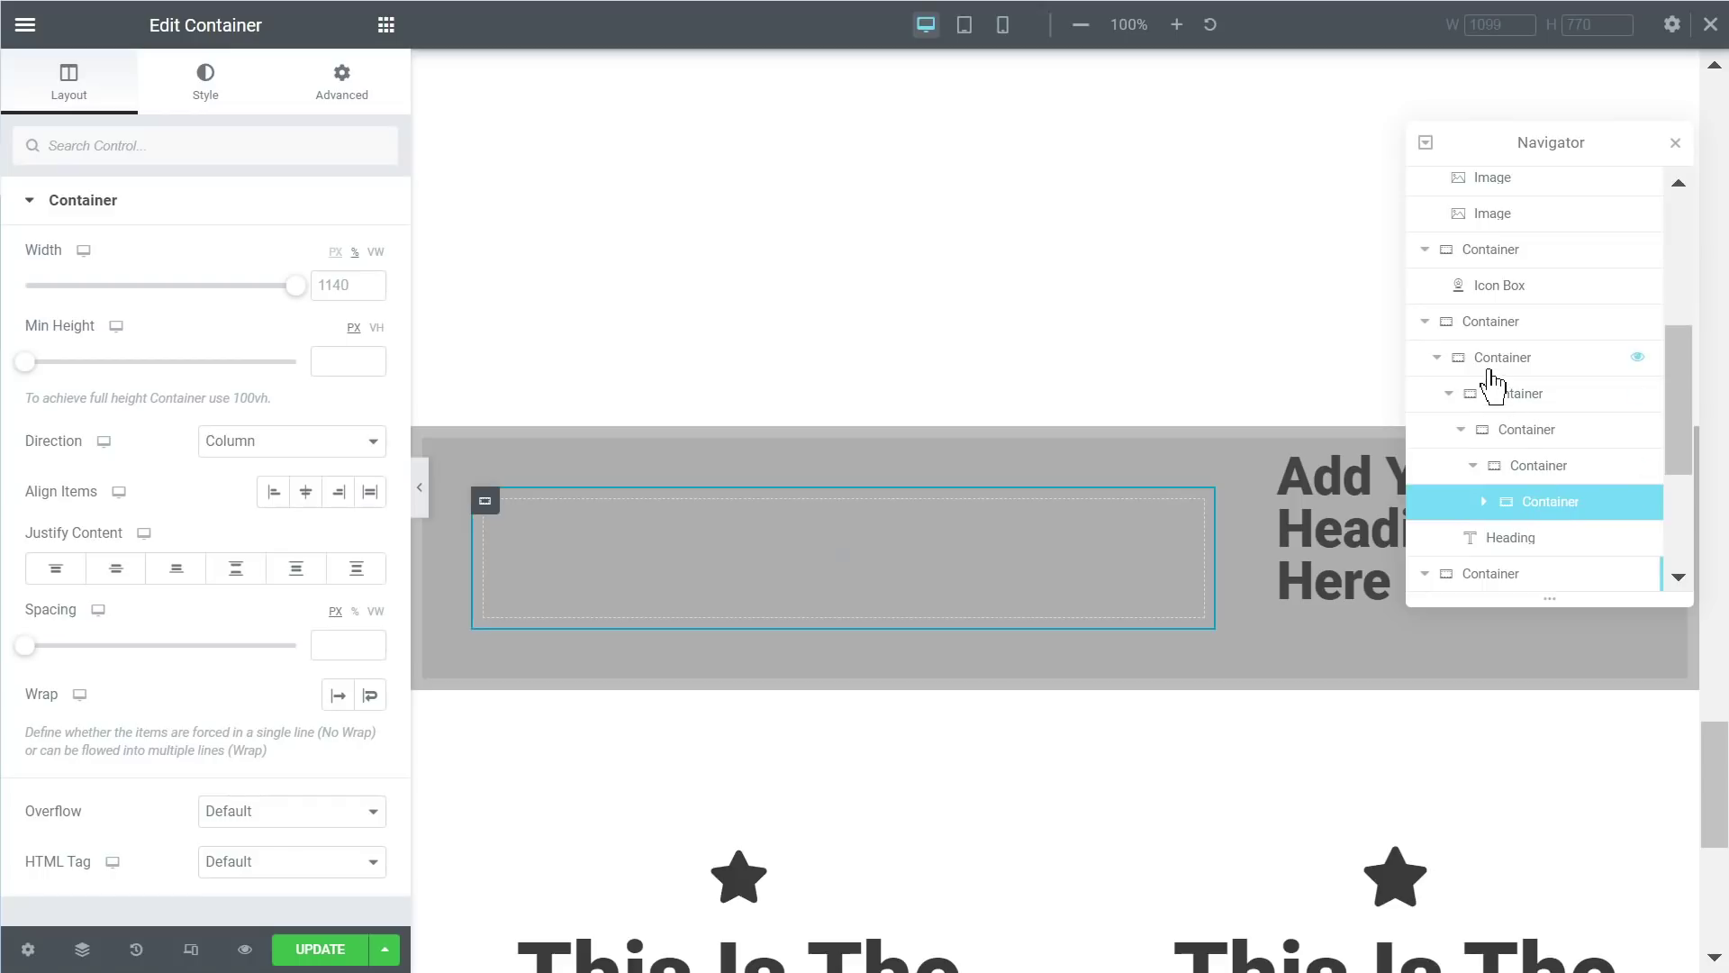
left_click_drag(1522, 521, 1553, 551)
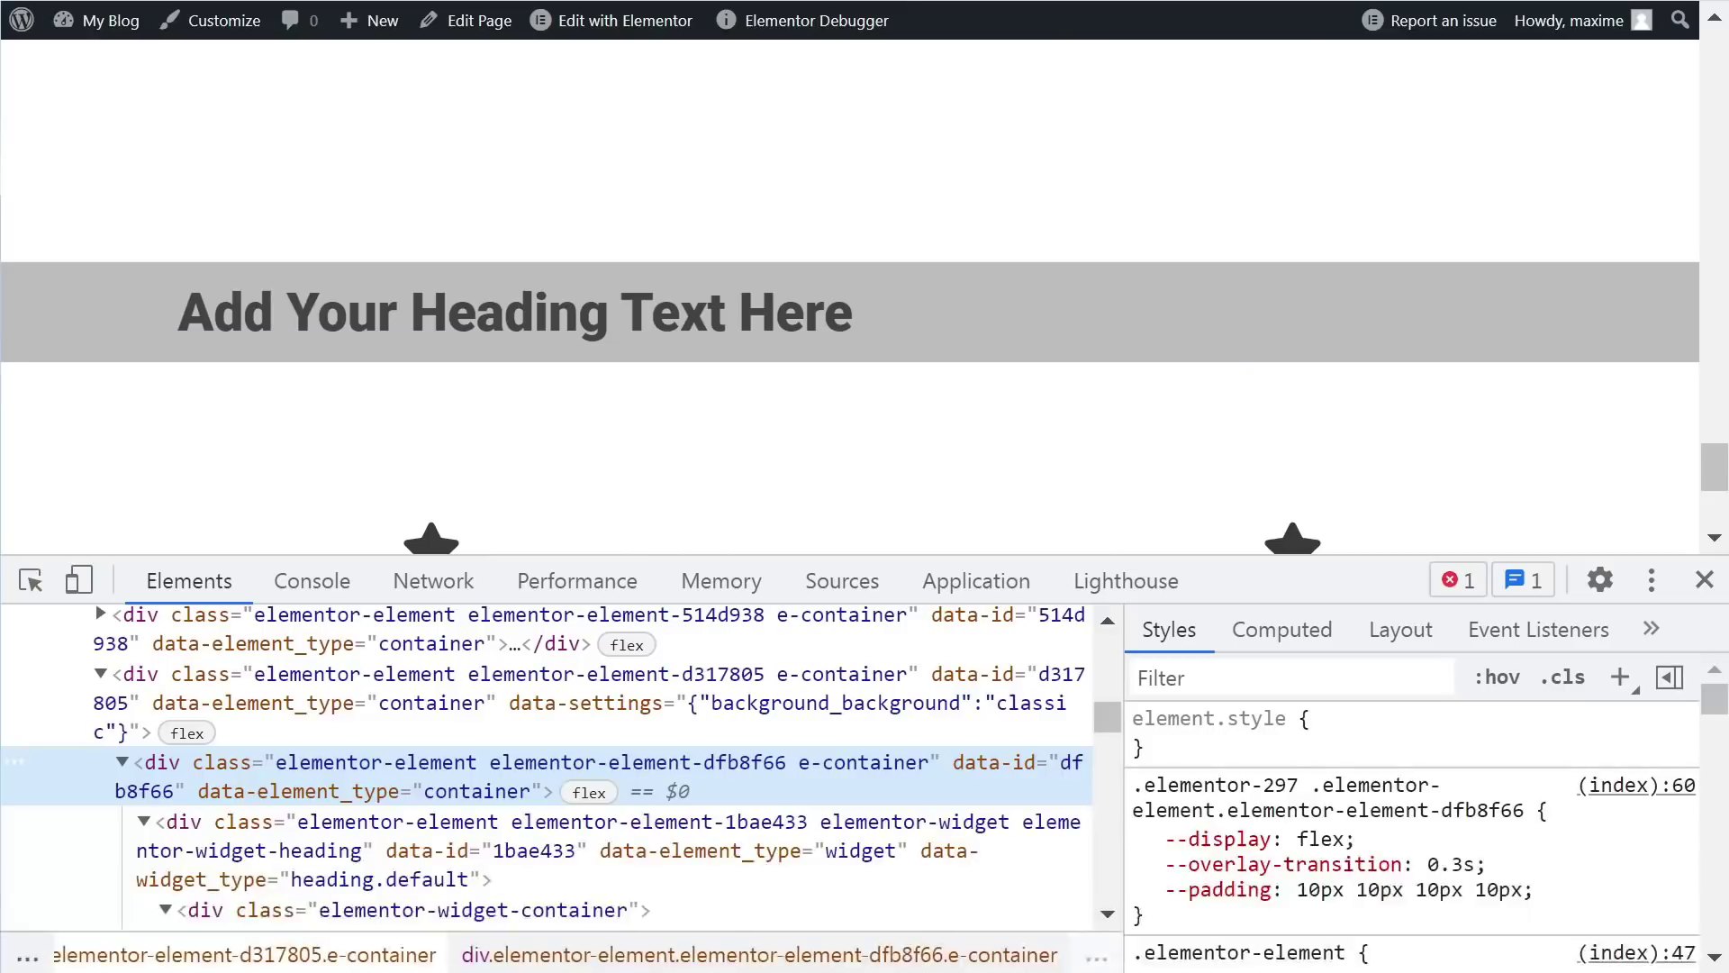
Step: Switch to the published page and compare the "Add Your Heading Text Here" bar with the "Heading In Container" block
scroll(649, 316, "down", 10)
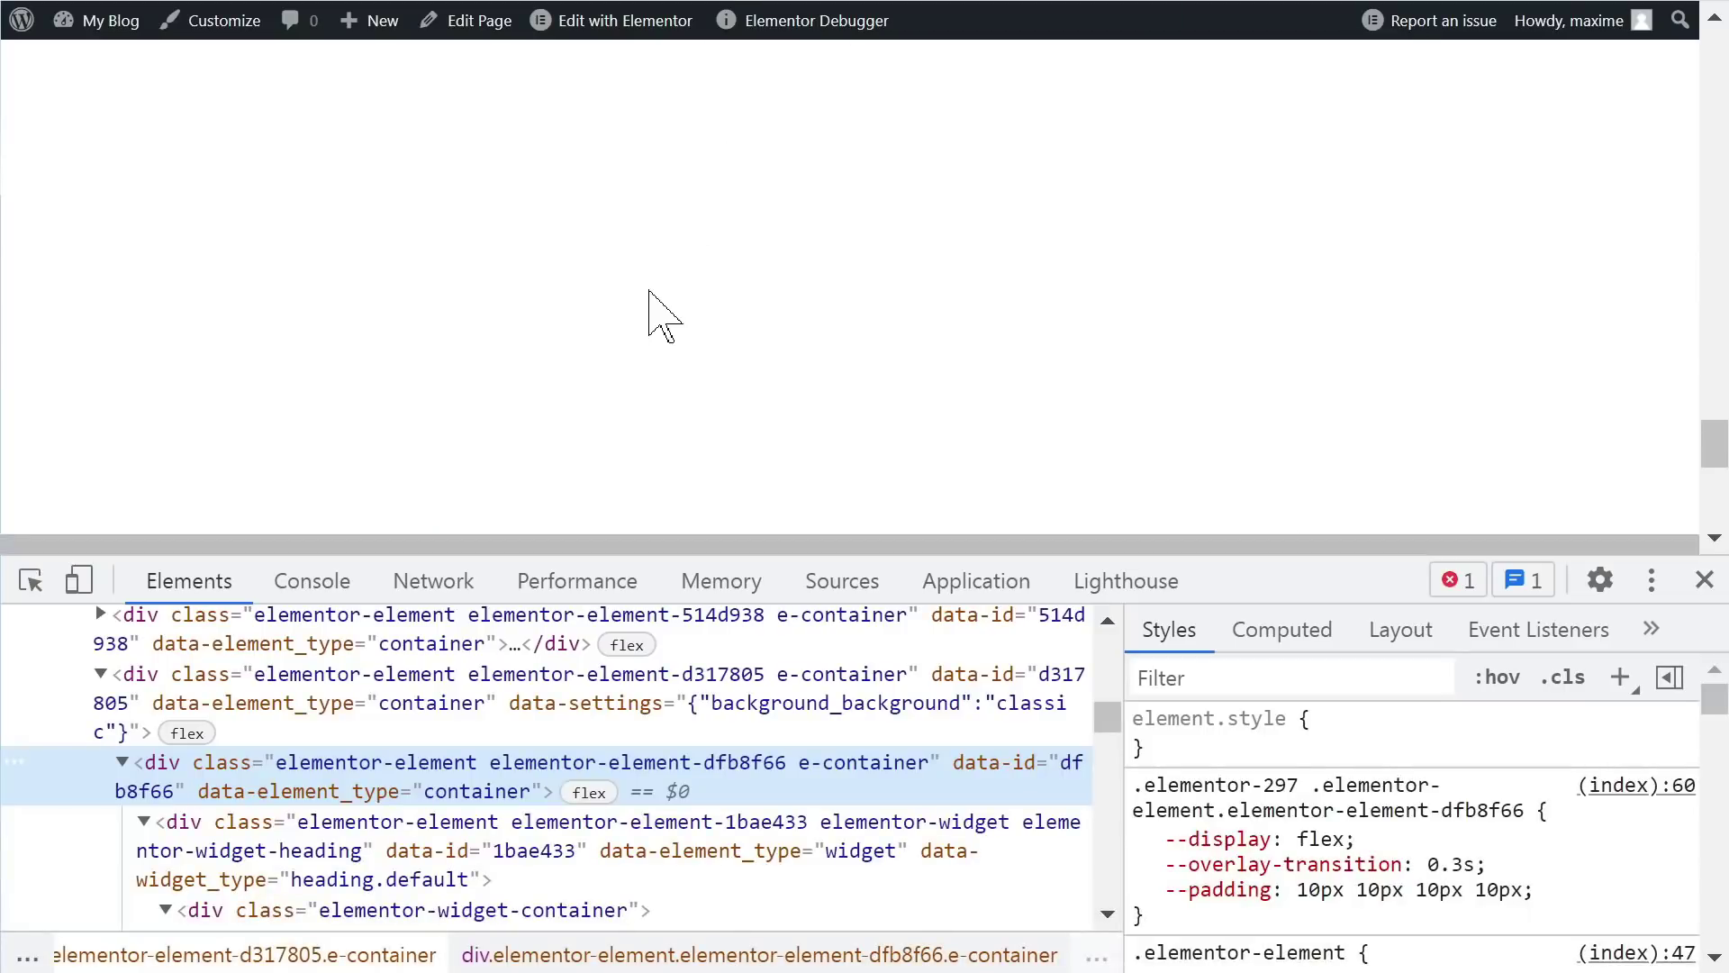
scroll(360, 379, "up", 10)
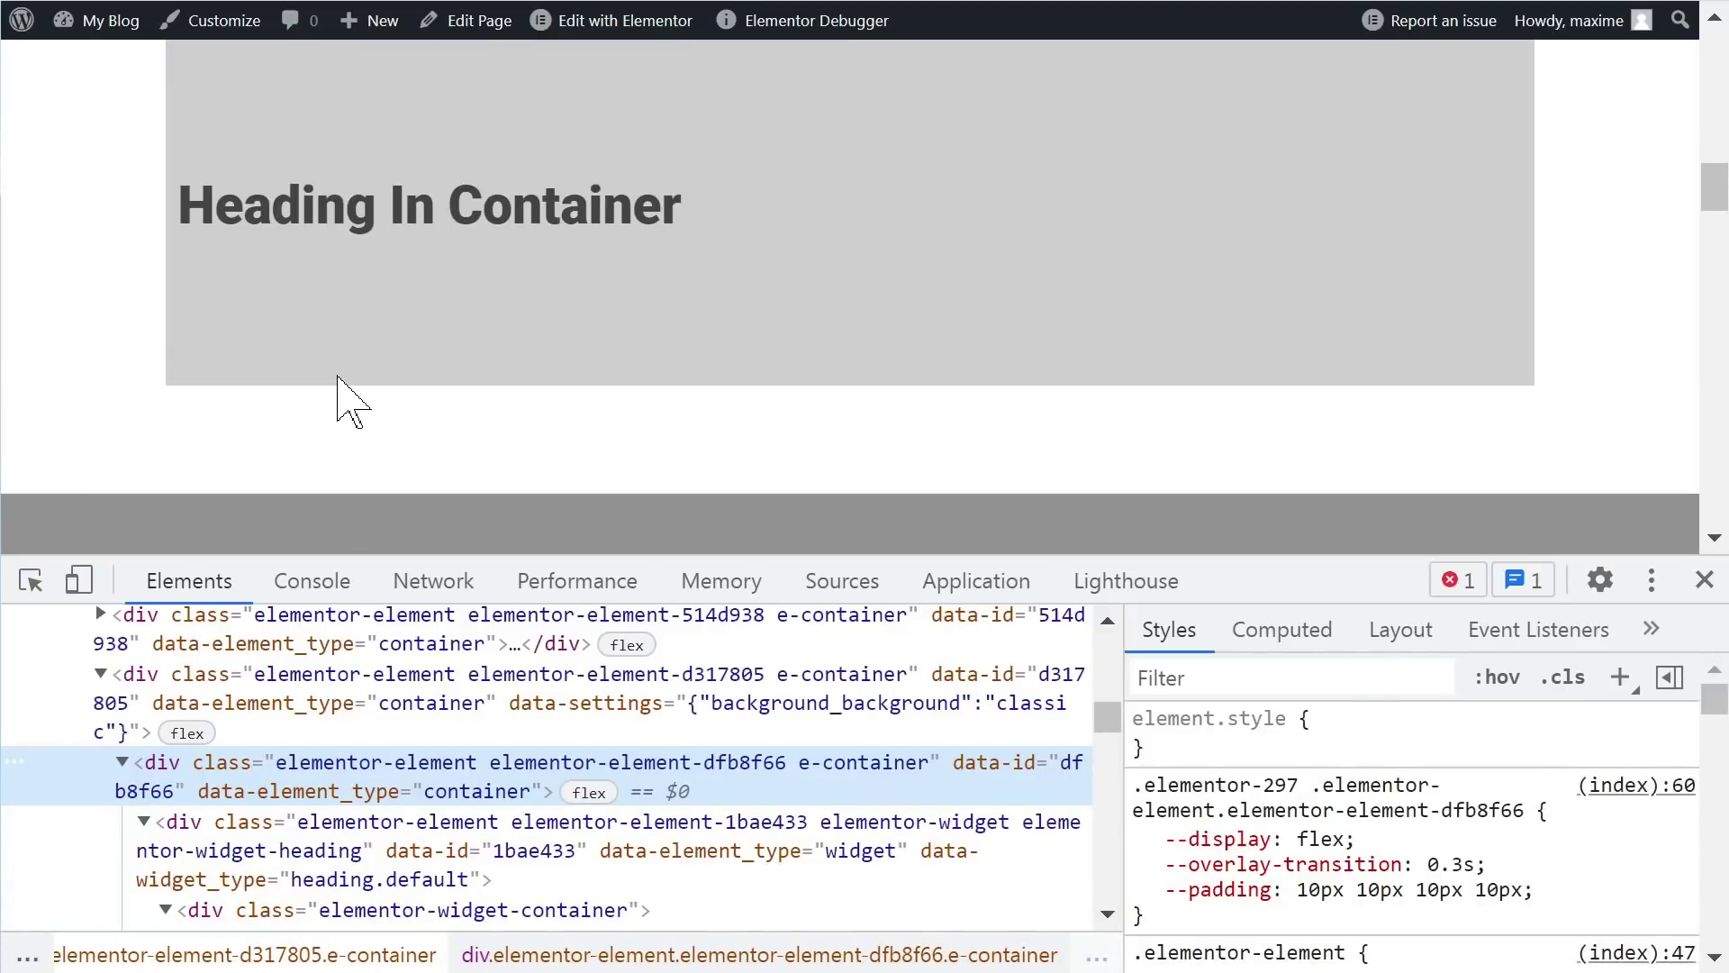
scroll(338, 378, "down", 3)
right_click(301, 313)
key("Escape")
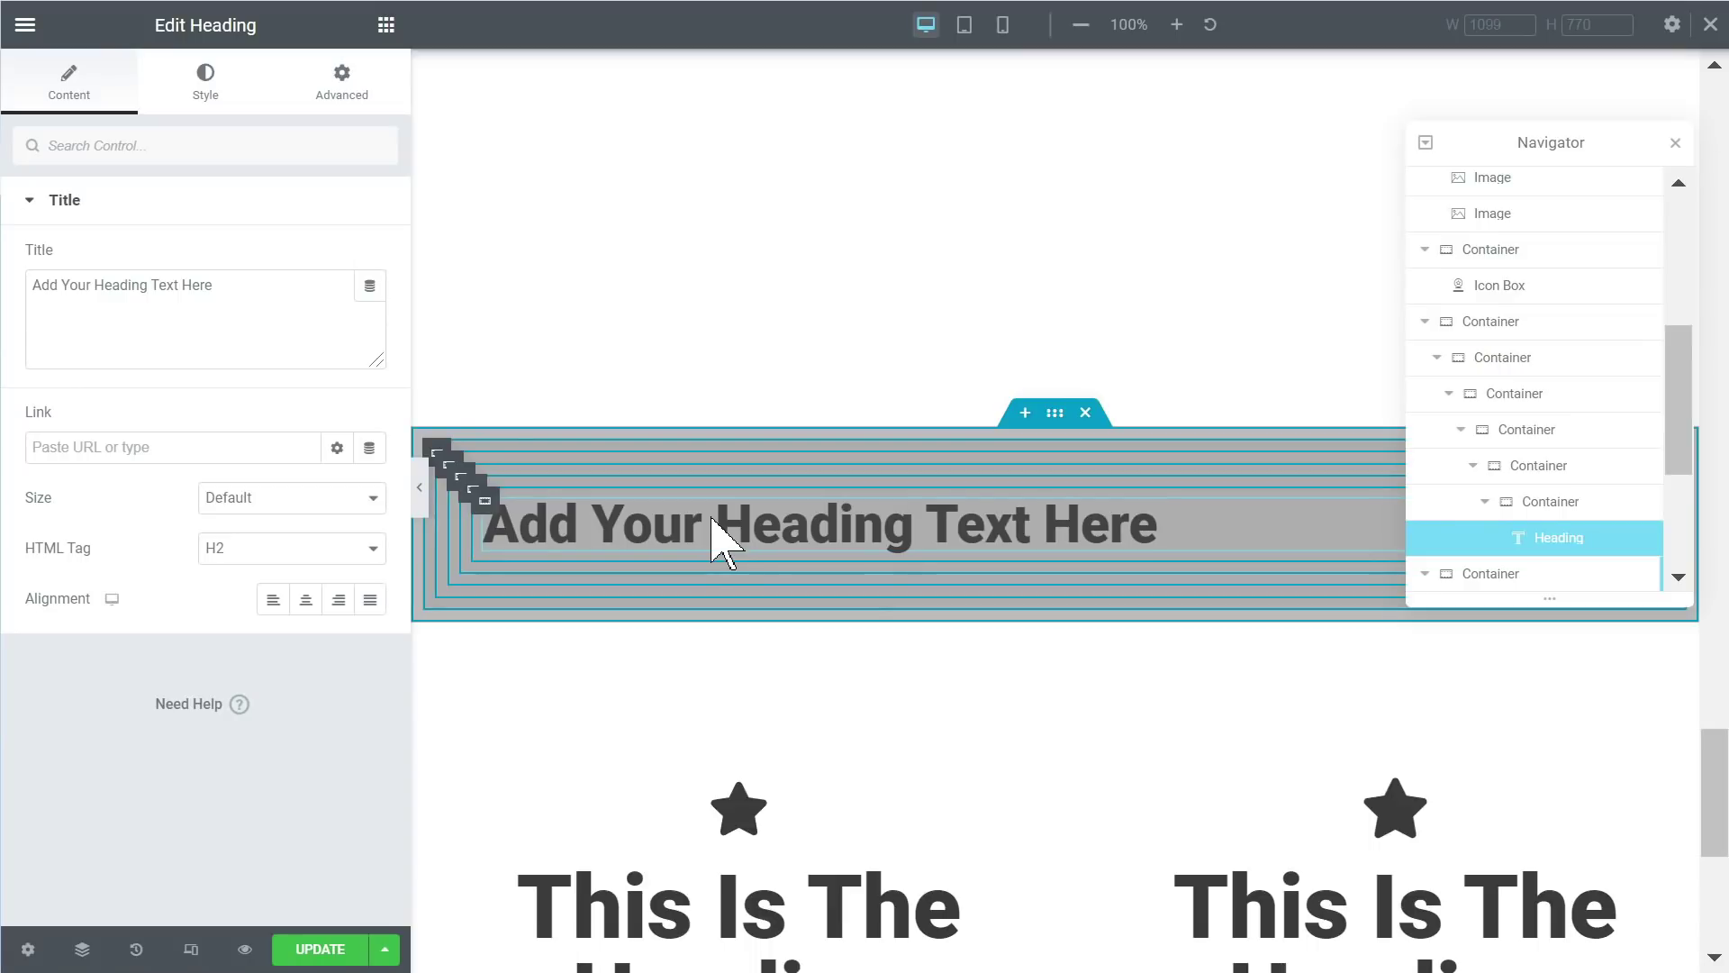
Step: Examine the horizontally scrolling row of icon boxes and its scrollbar in the editor
scroll(718, 541, "down", 7)
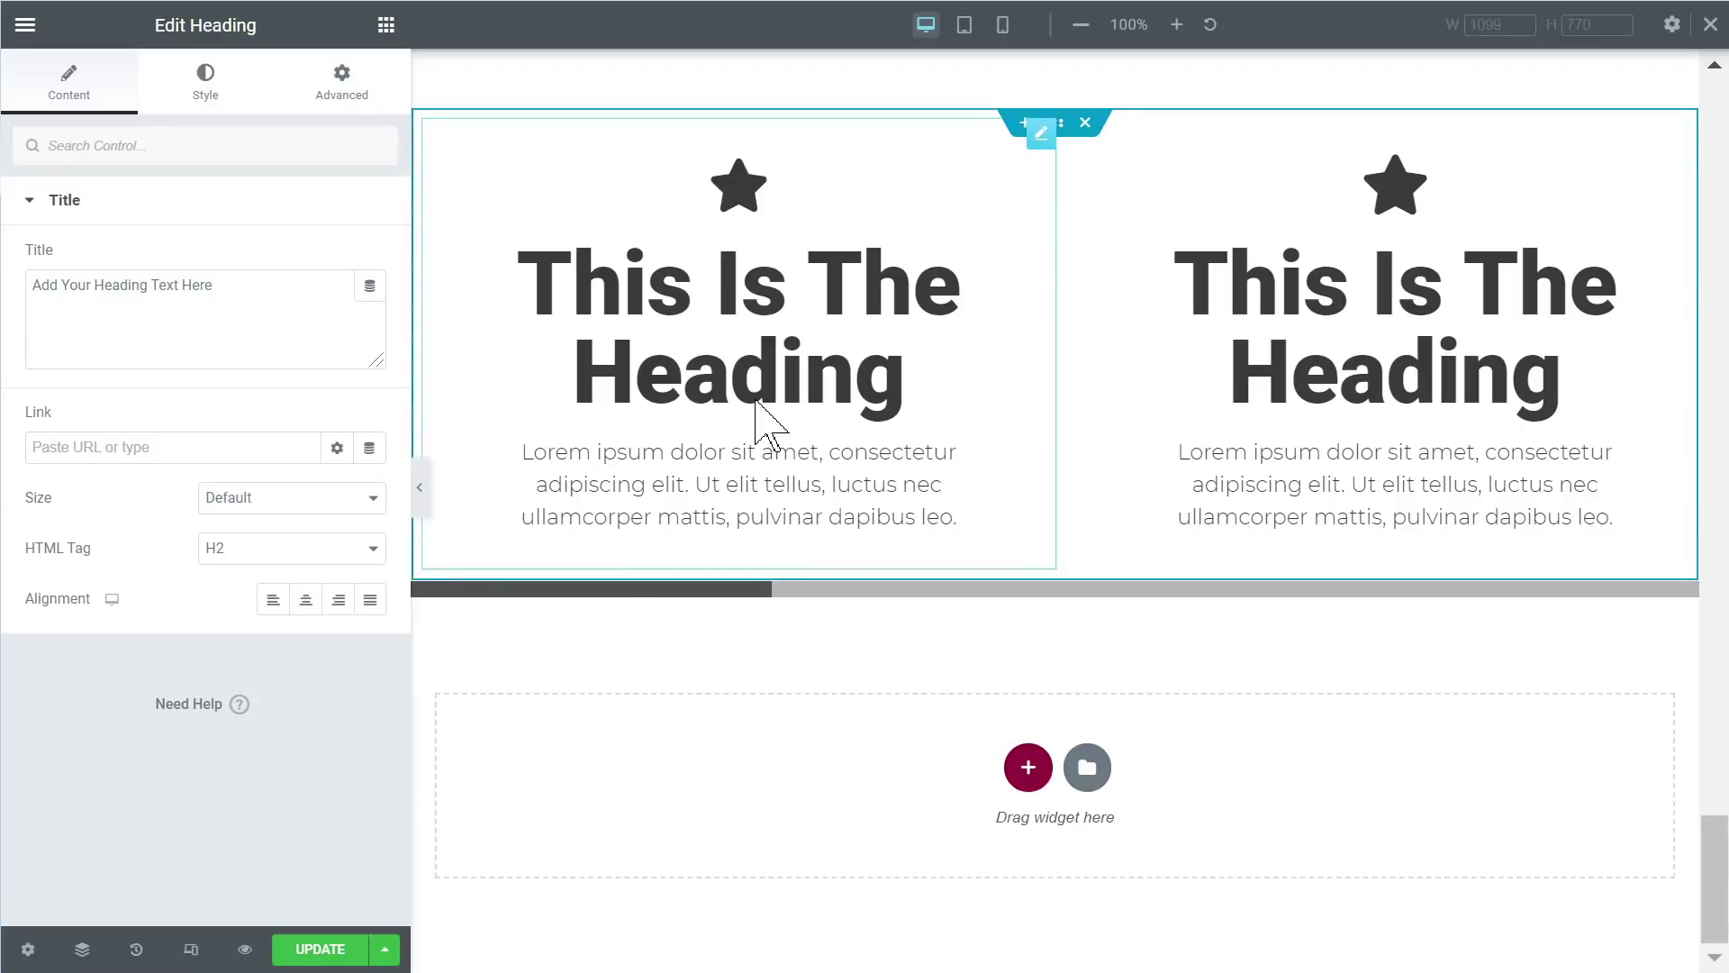
left_click_drag(708, 590, 599, 655)
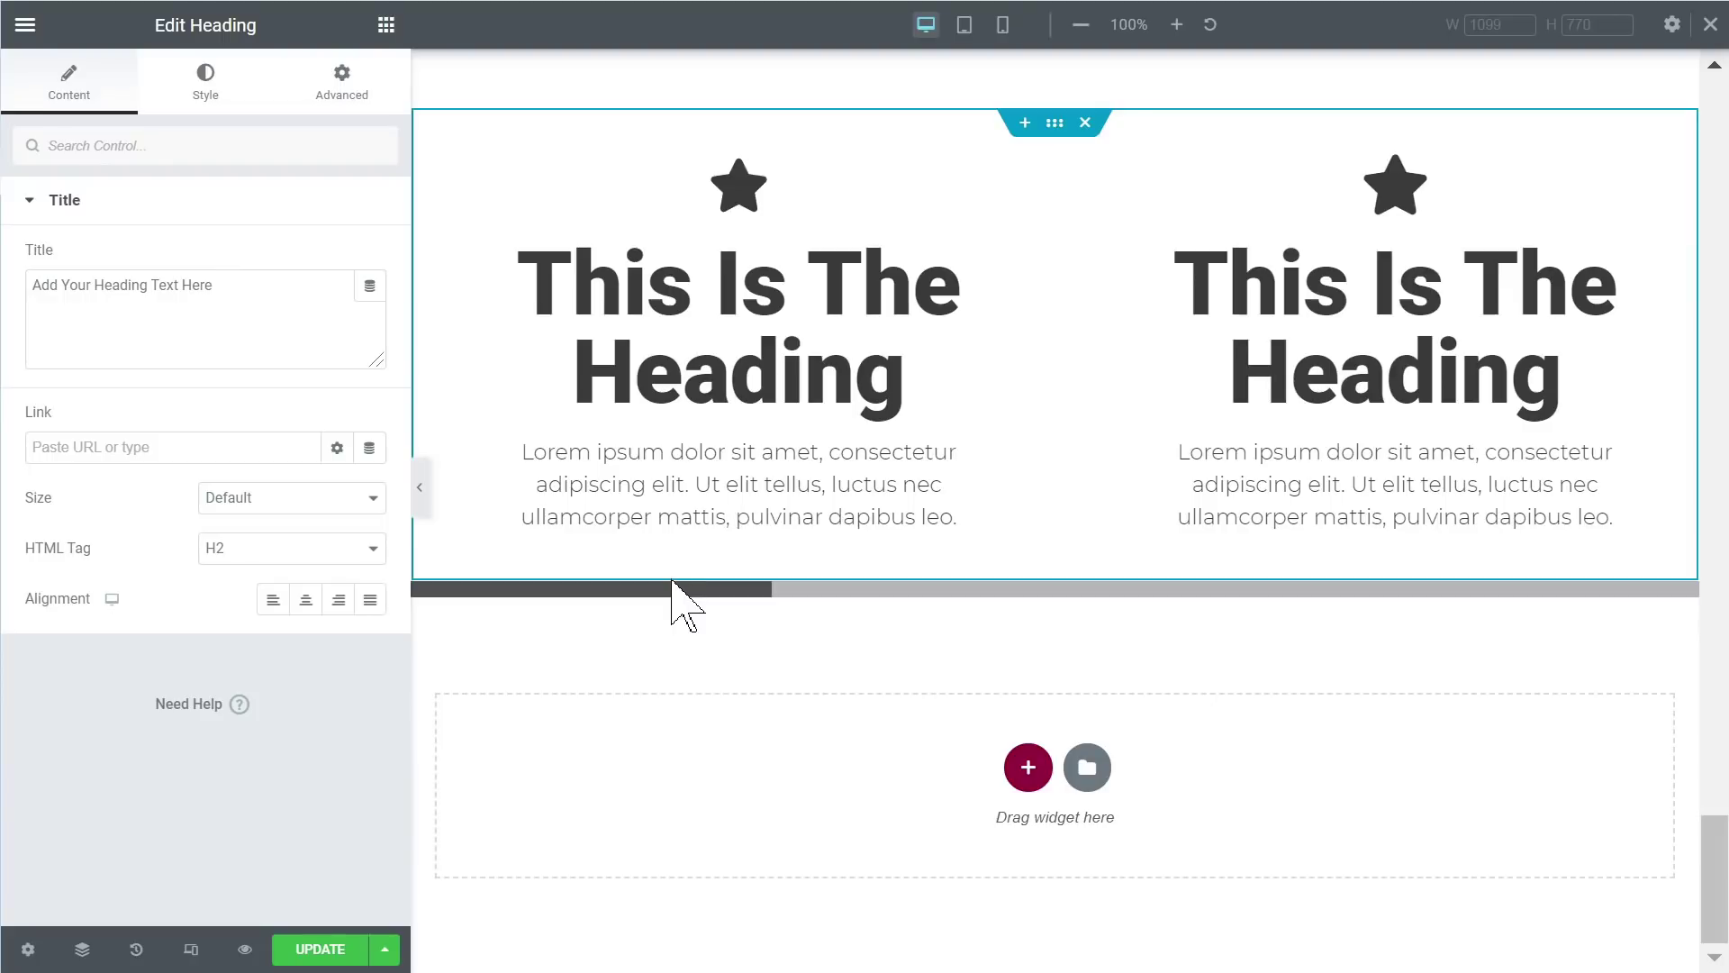
left_click_drag(651, 590, 886, 618)
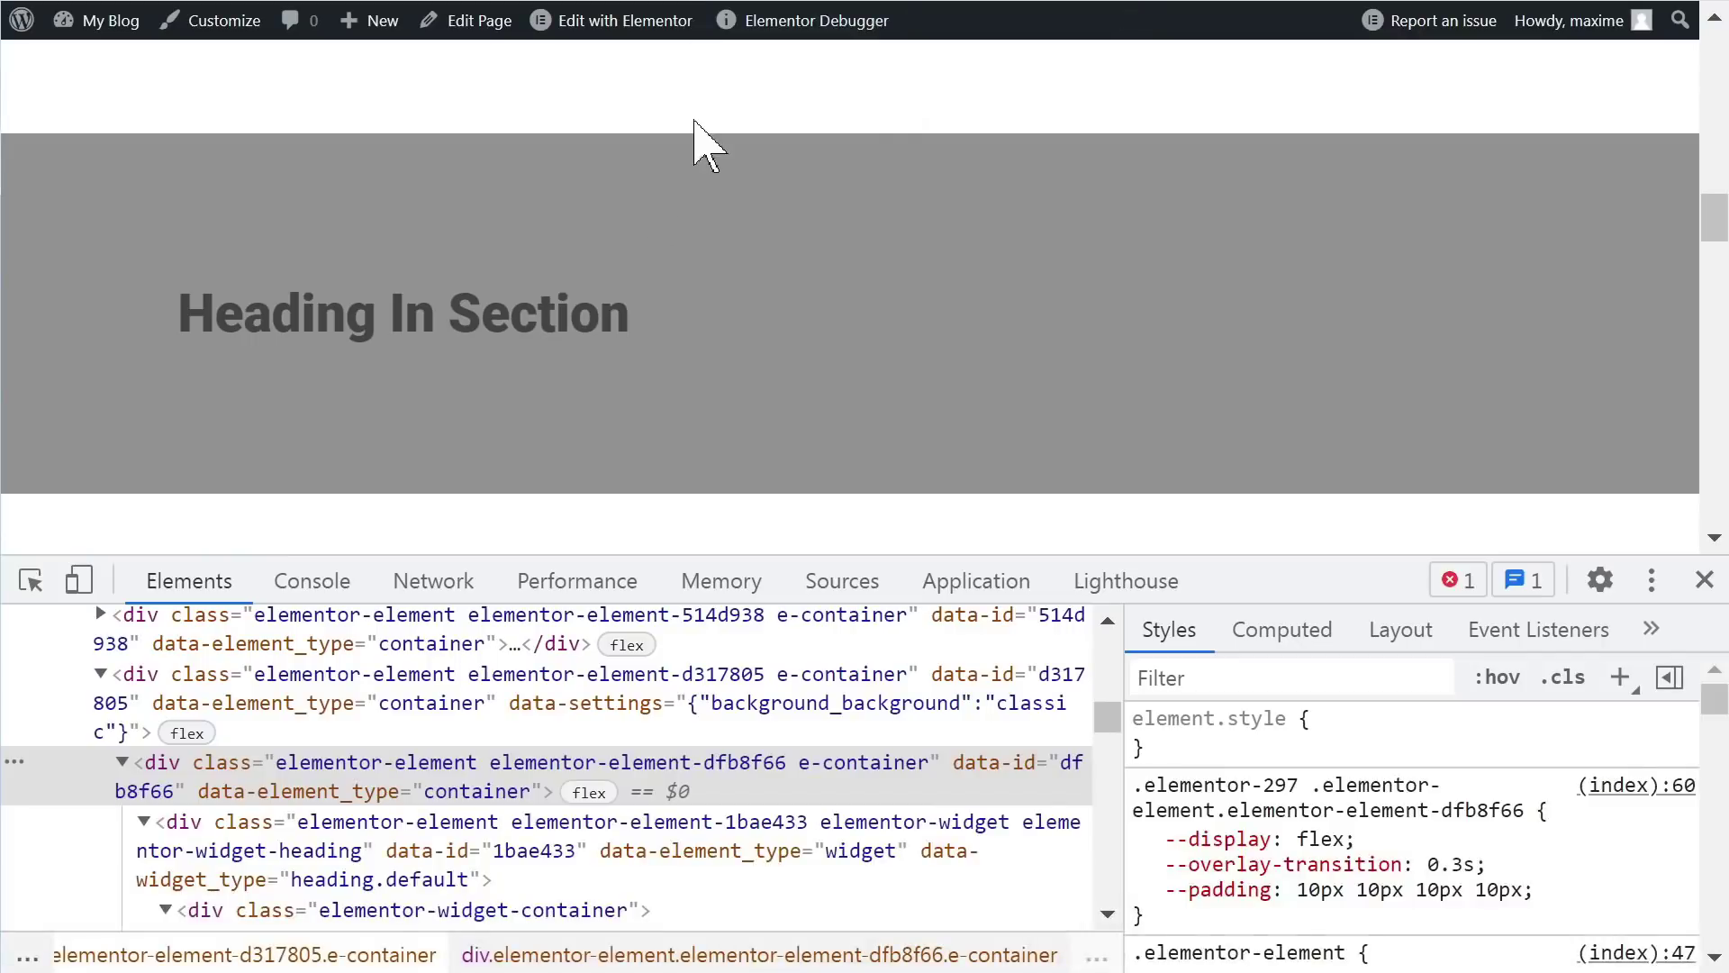
Step: Switch to the published page and check how the icon box row scrolls sideways there
scroll(953, 321, "down", 5)
scroll(455, 262, "down", 10)
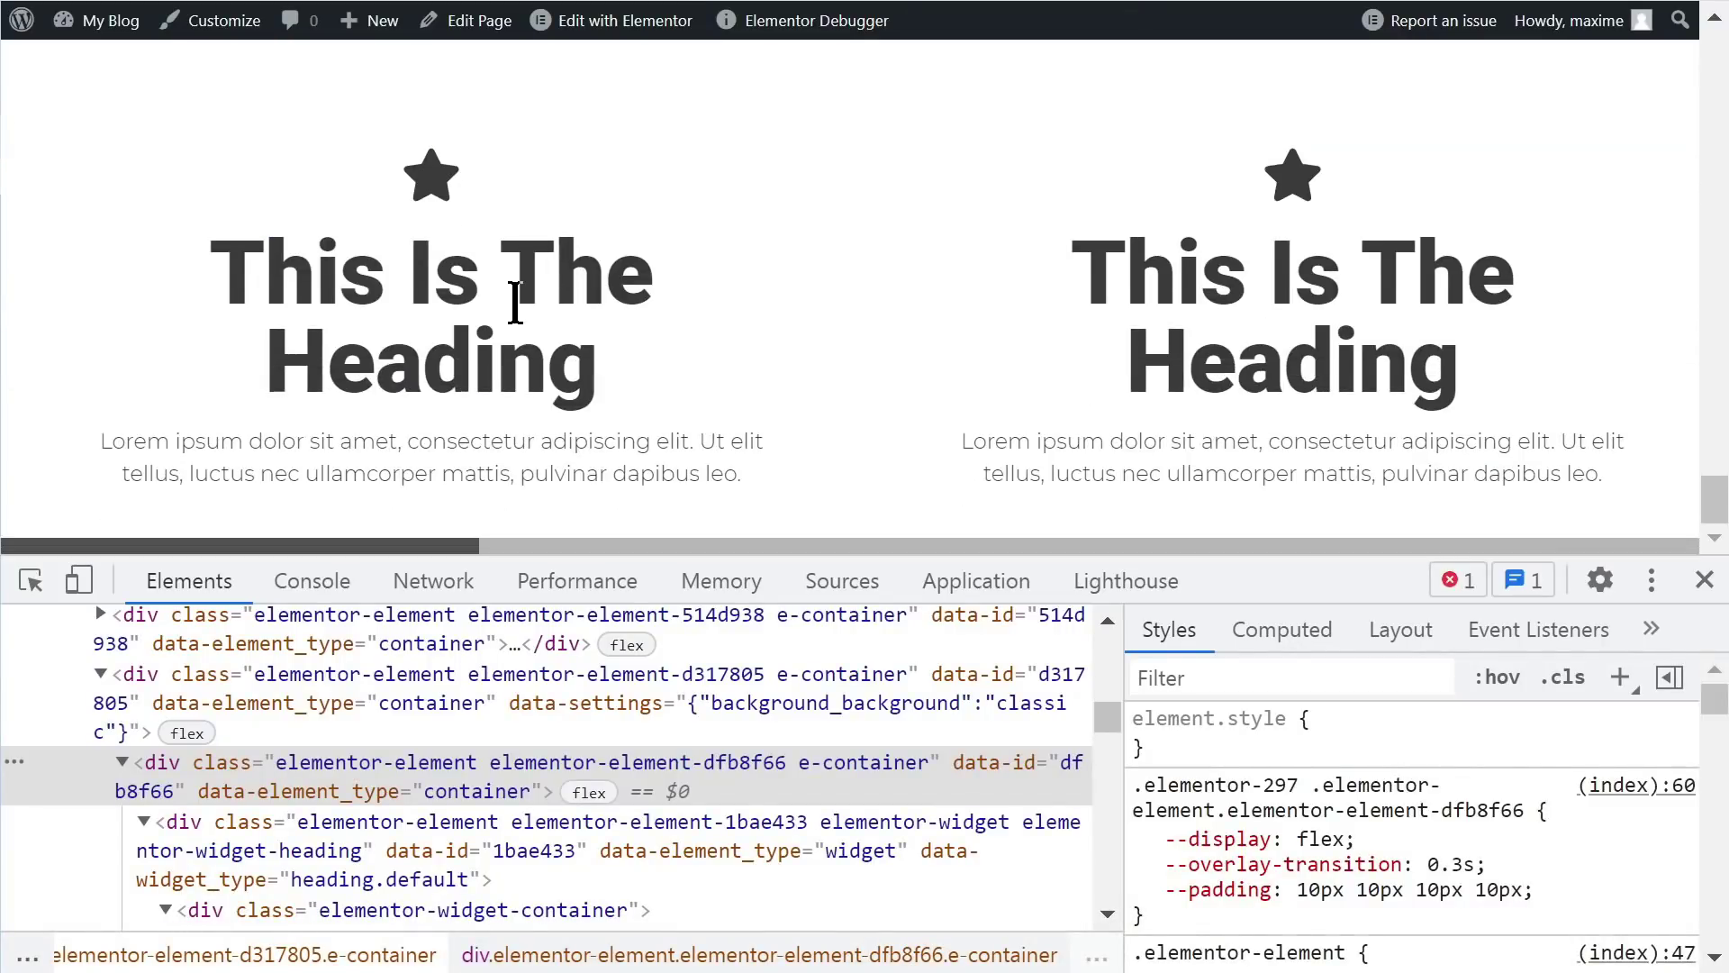
left_click_drag(1175, 549, 1034, 640)
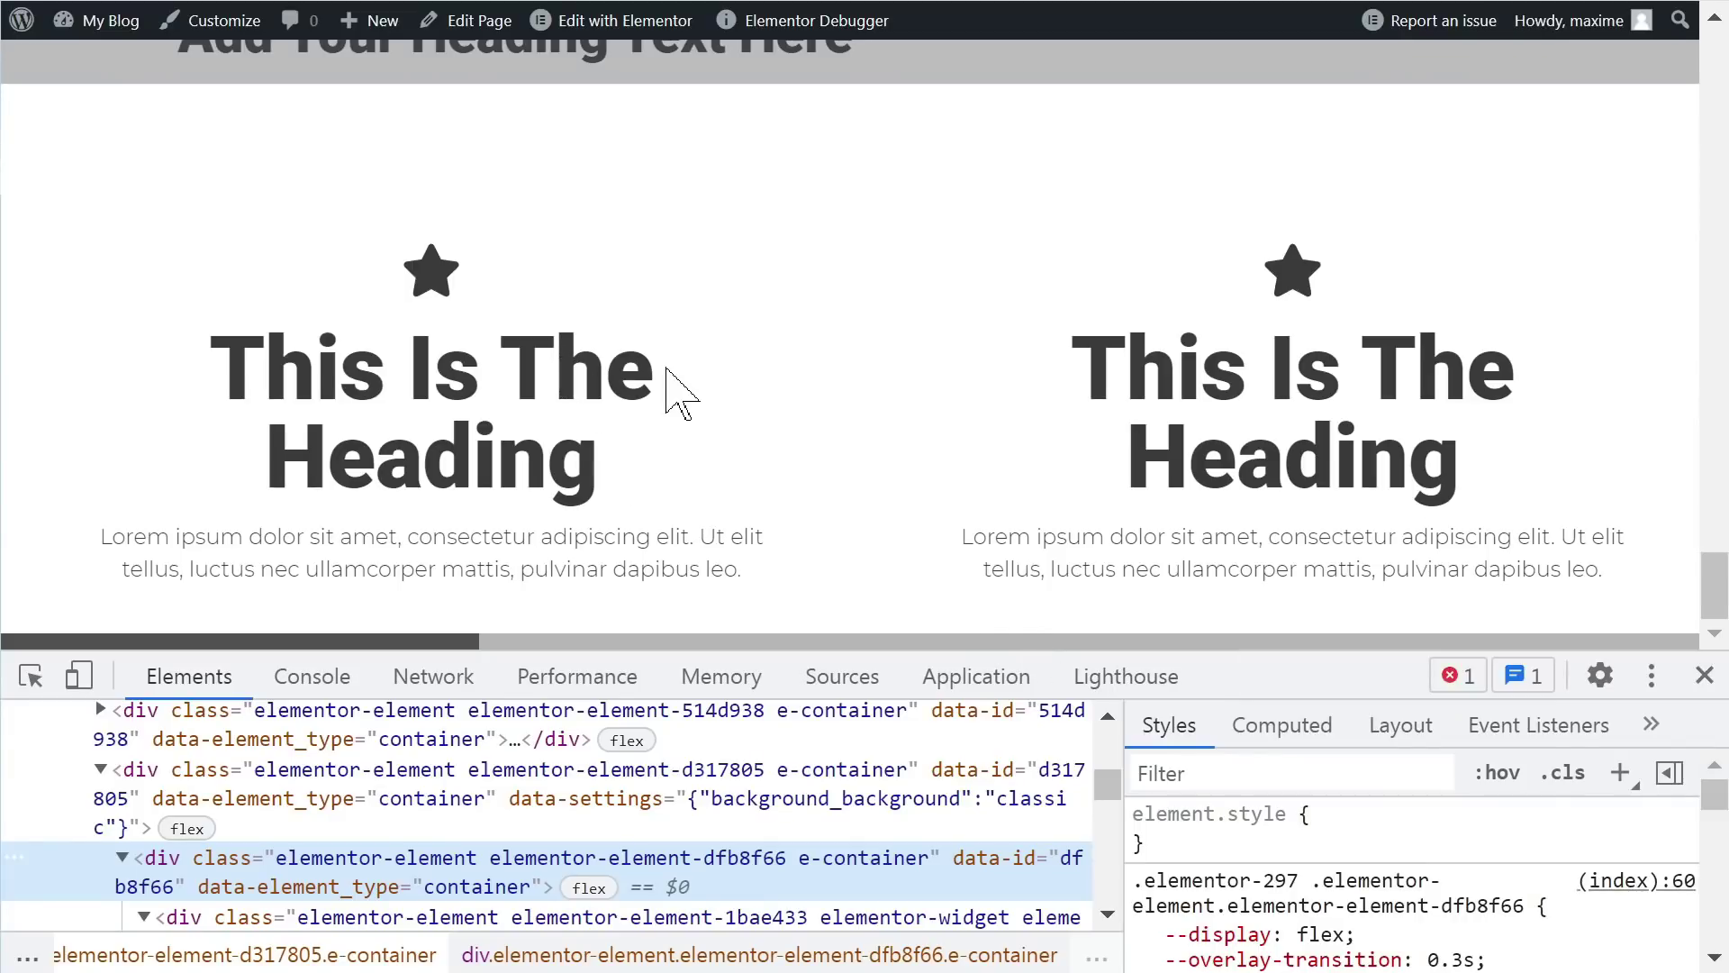
scroll(666, 390, "right", 8)
scroll(640, 387, "left", 4)
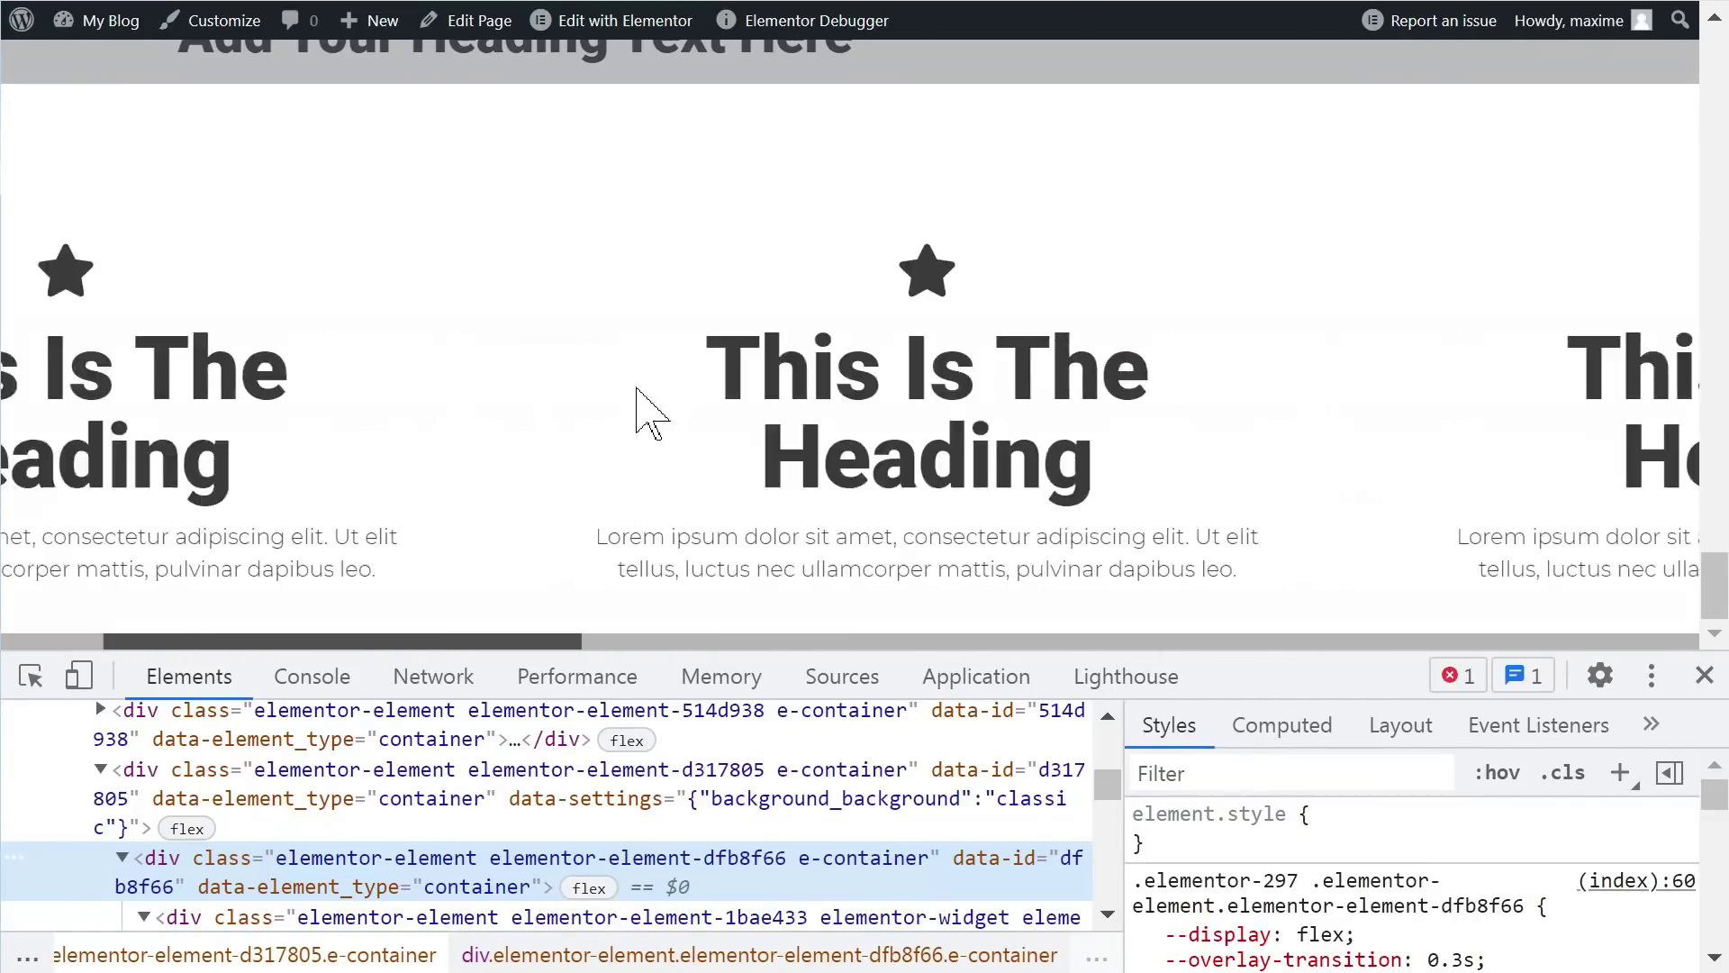
scroll(644, 407, "left", 4)
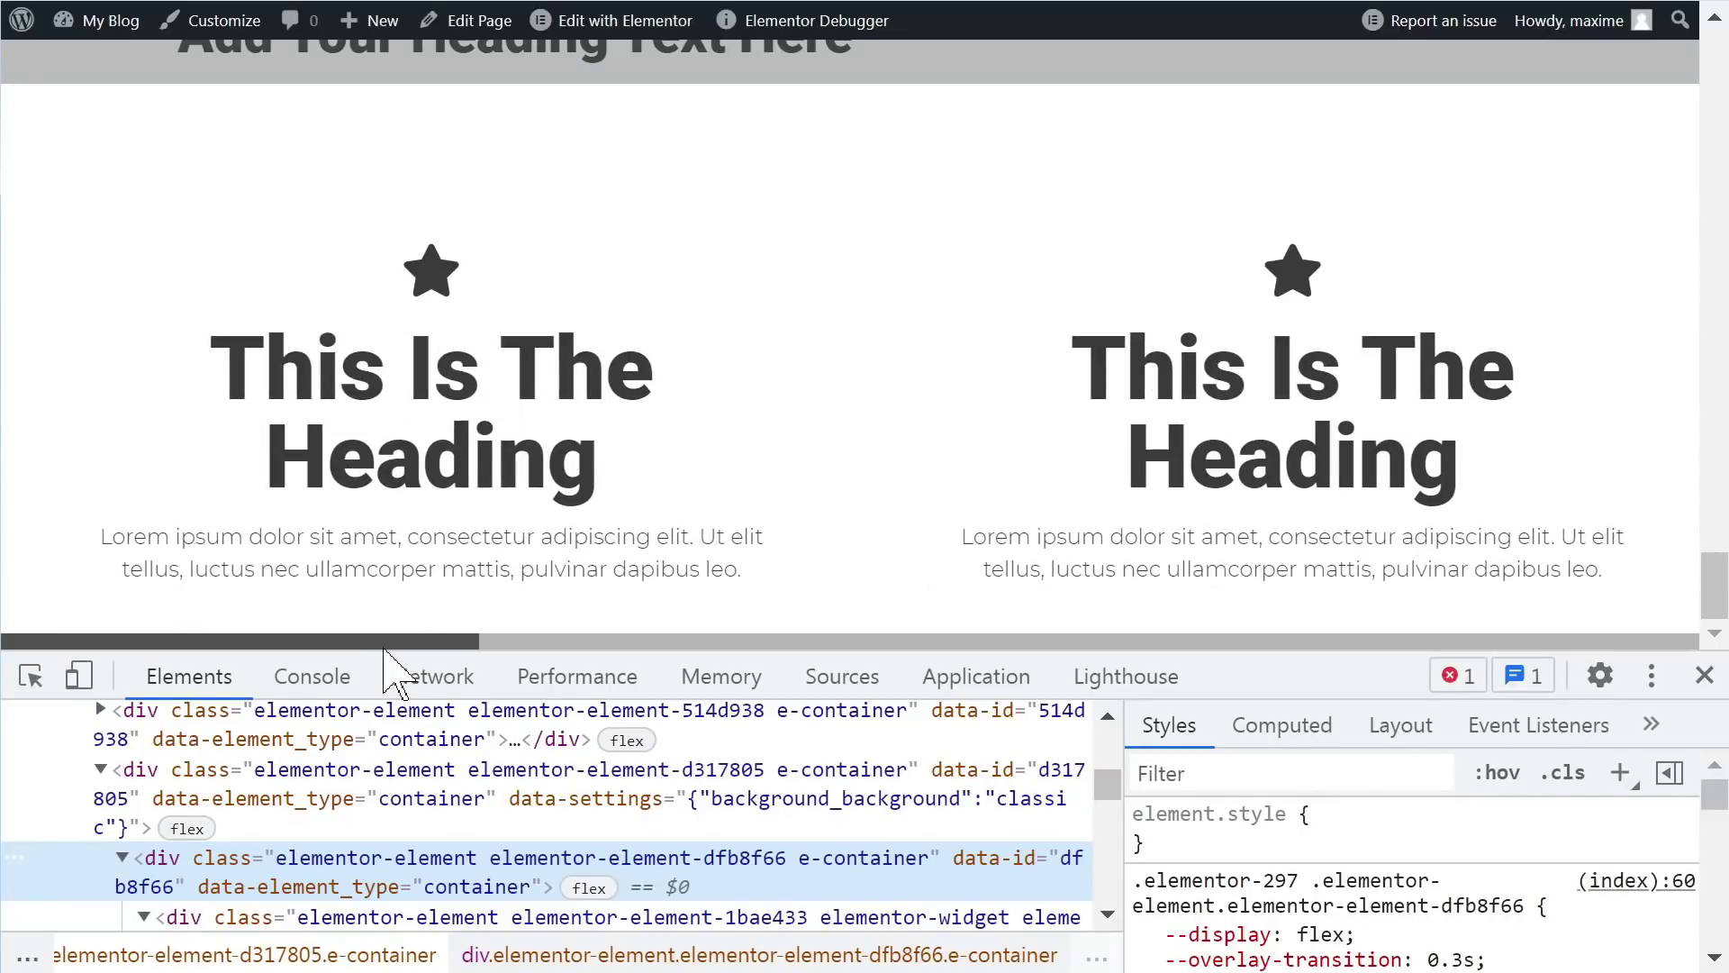
left_click_drag(369, 644, 347, 706)
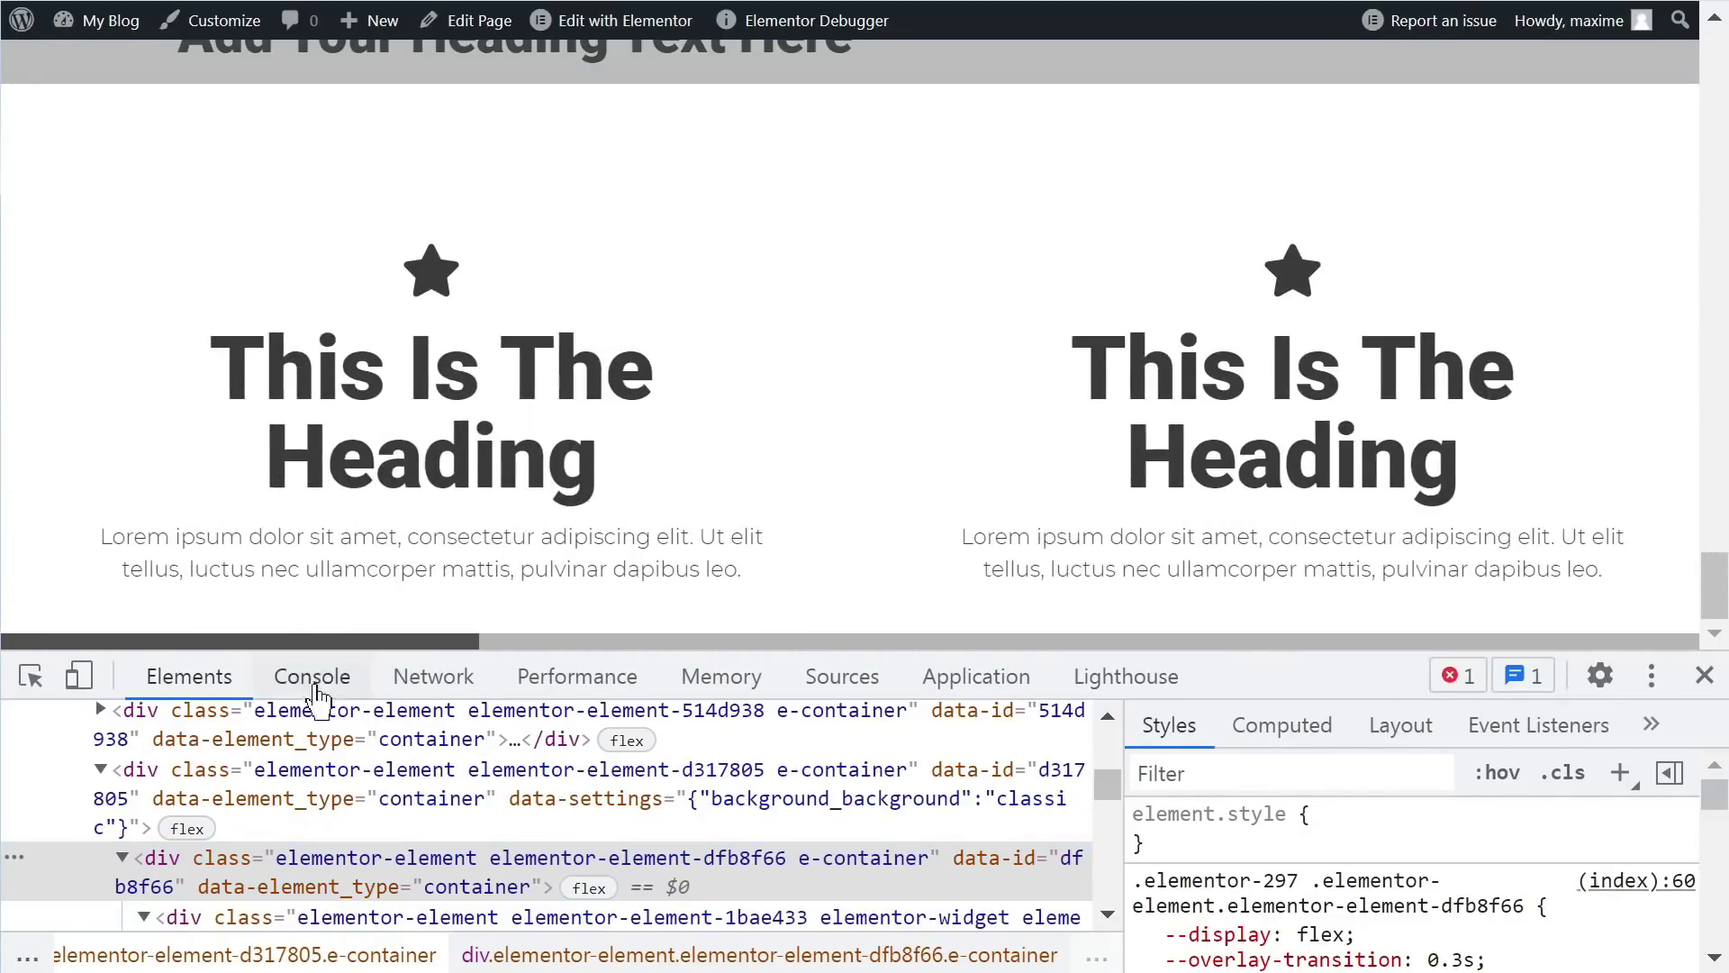
Step: Preview the icon box row in the iPhone 6/7/8 Plus device emulation, then return to the desktop view
left_click(80, 677)
scroll(860, 412, "down", 4)
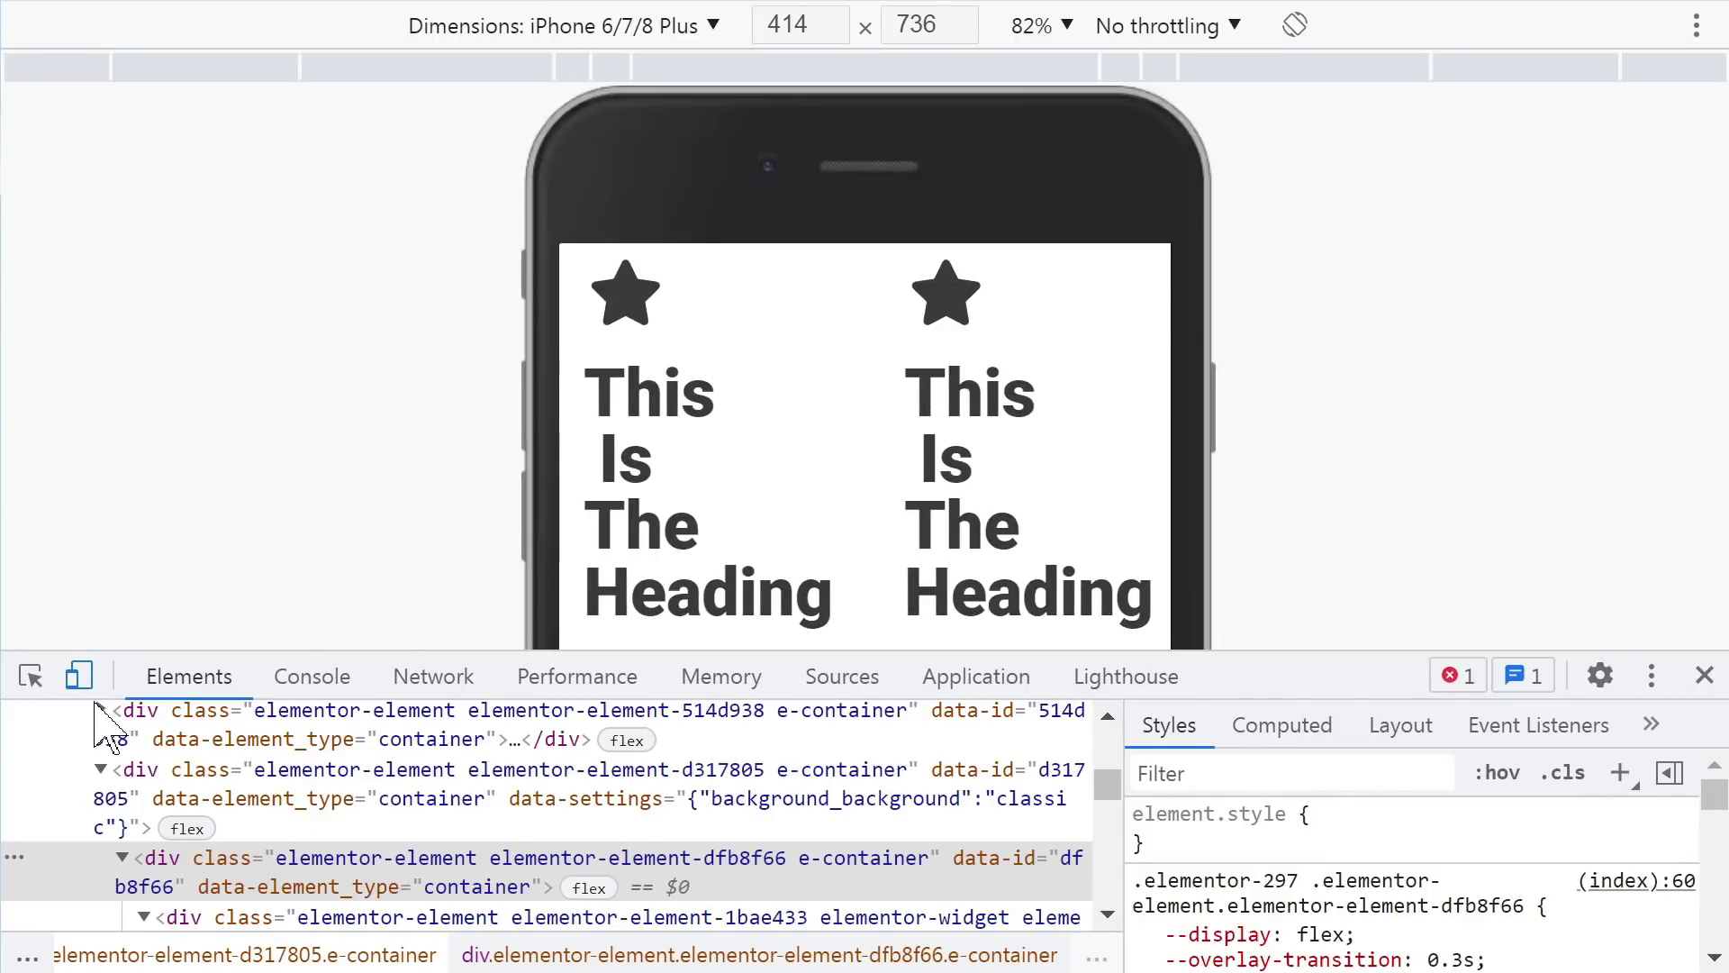
left_click(80, 677)
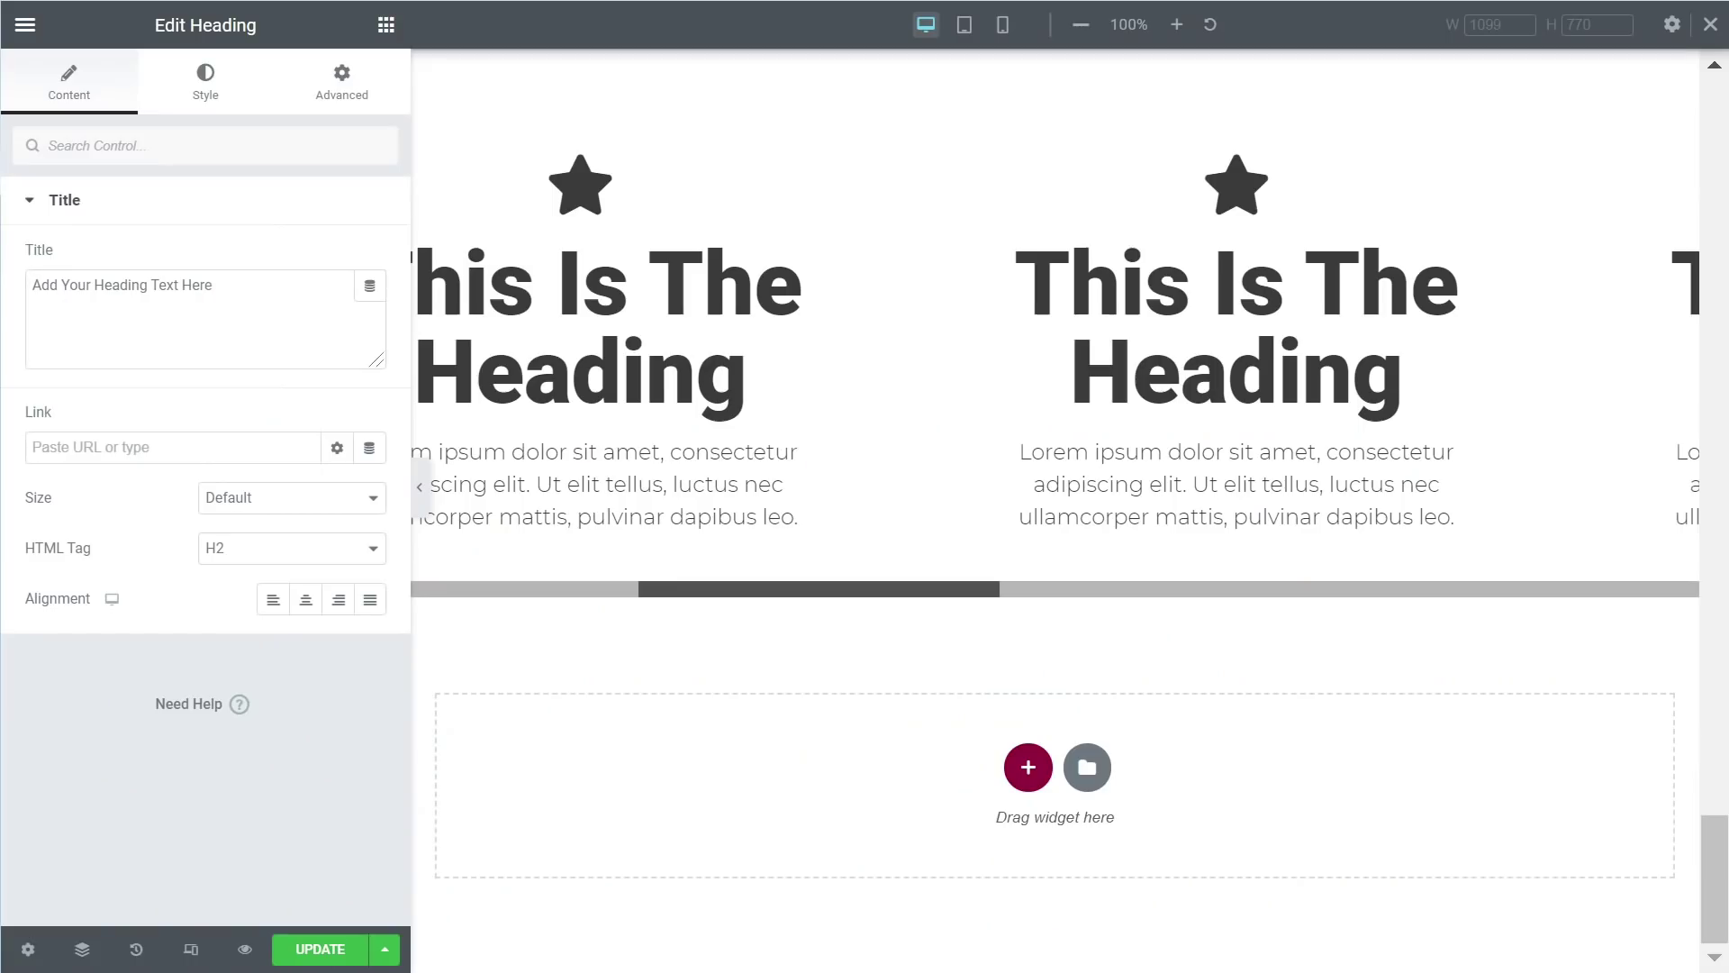
Step: Switch back to the Elementor editor and add a new empty column container below the scrolling icon box row
scroll(946, 522, "up", 2)
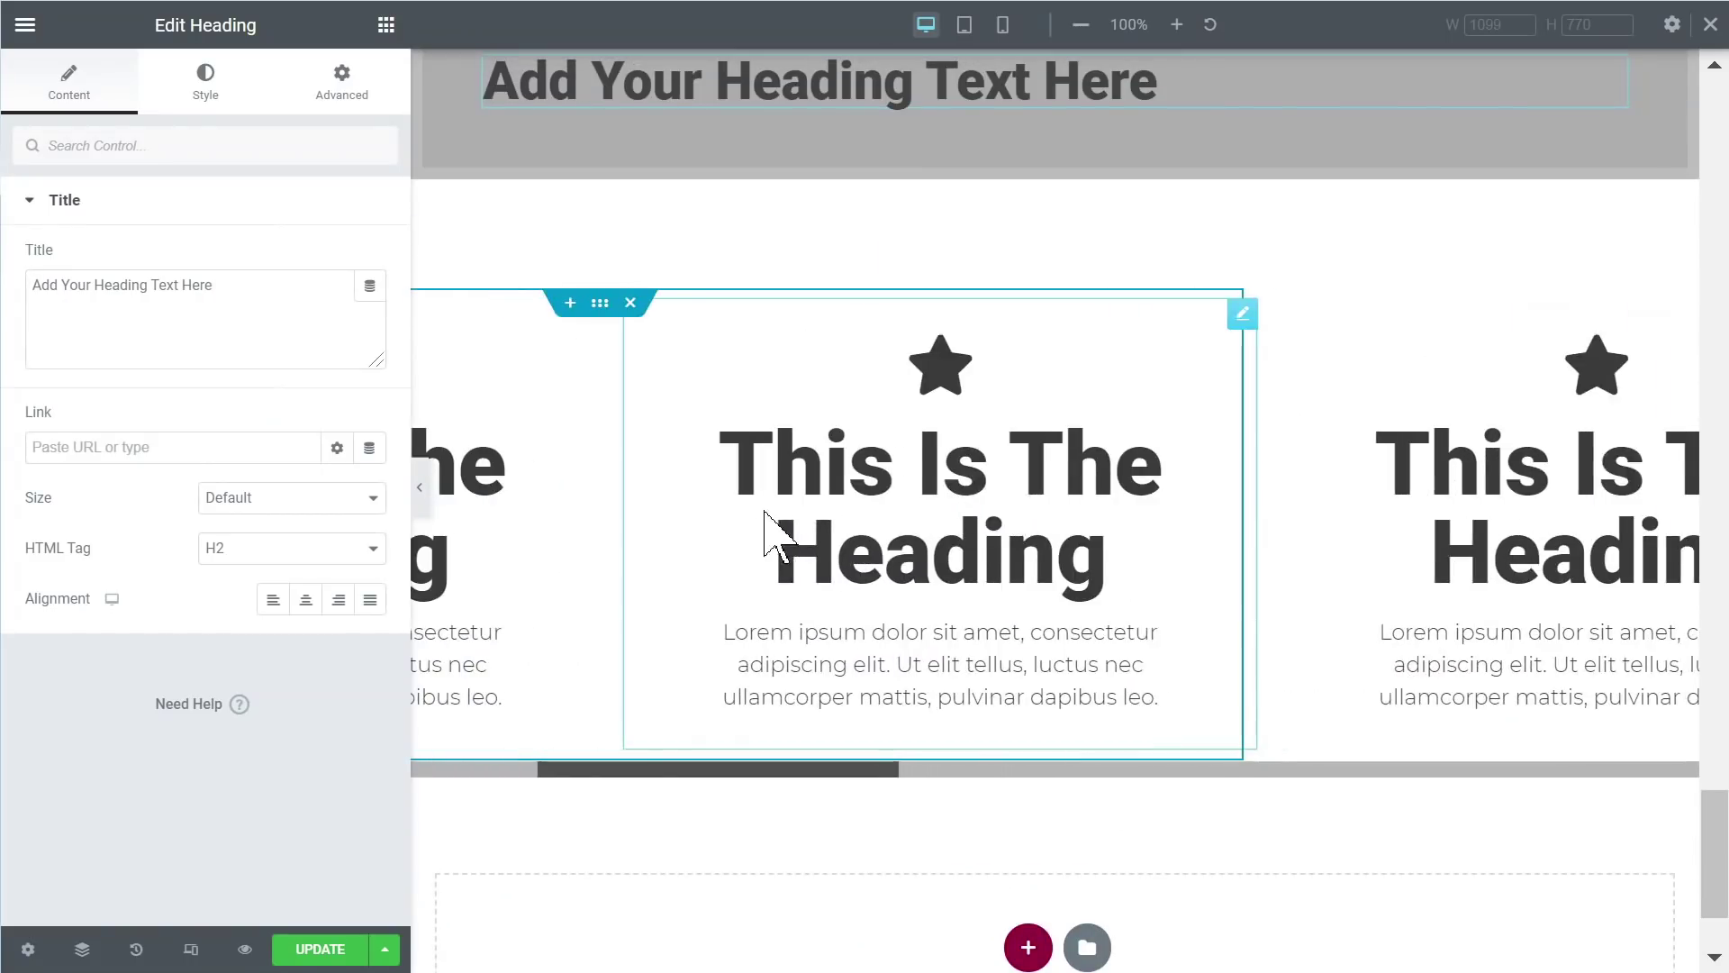
scroll(973, 648, "down", 2)
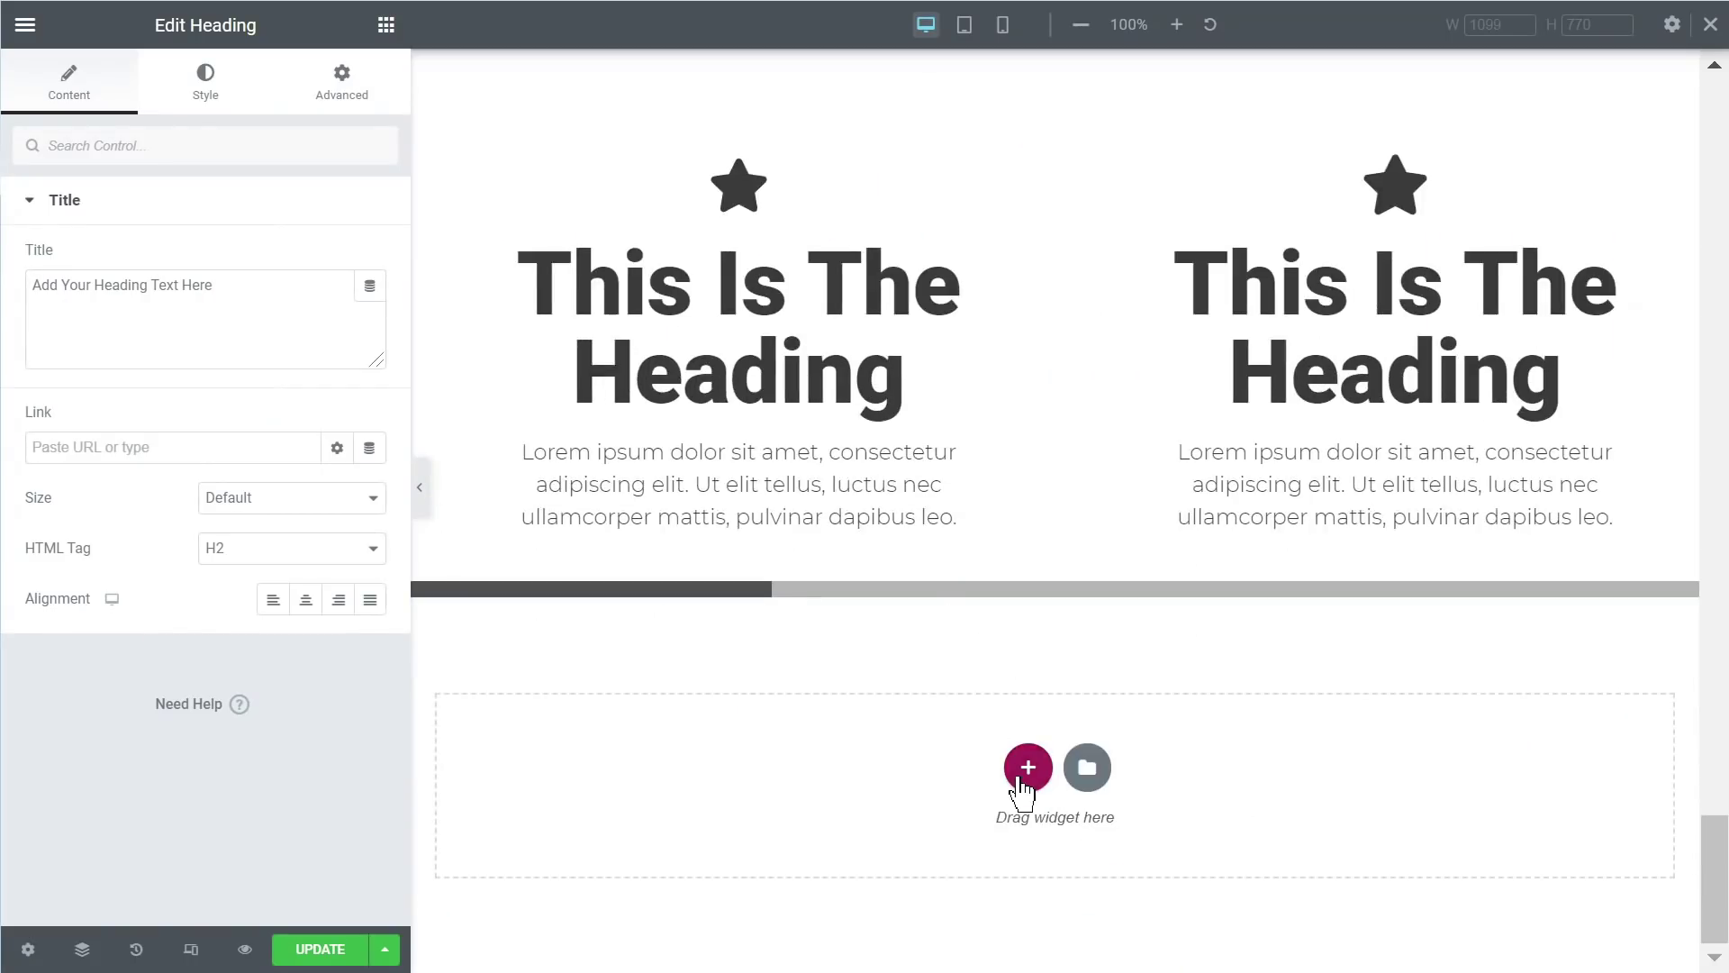
left_click(1025, 767)
left_click(727, 833)
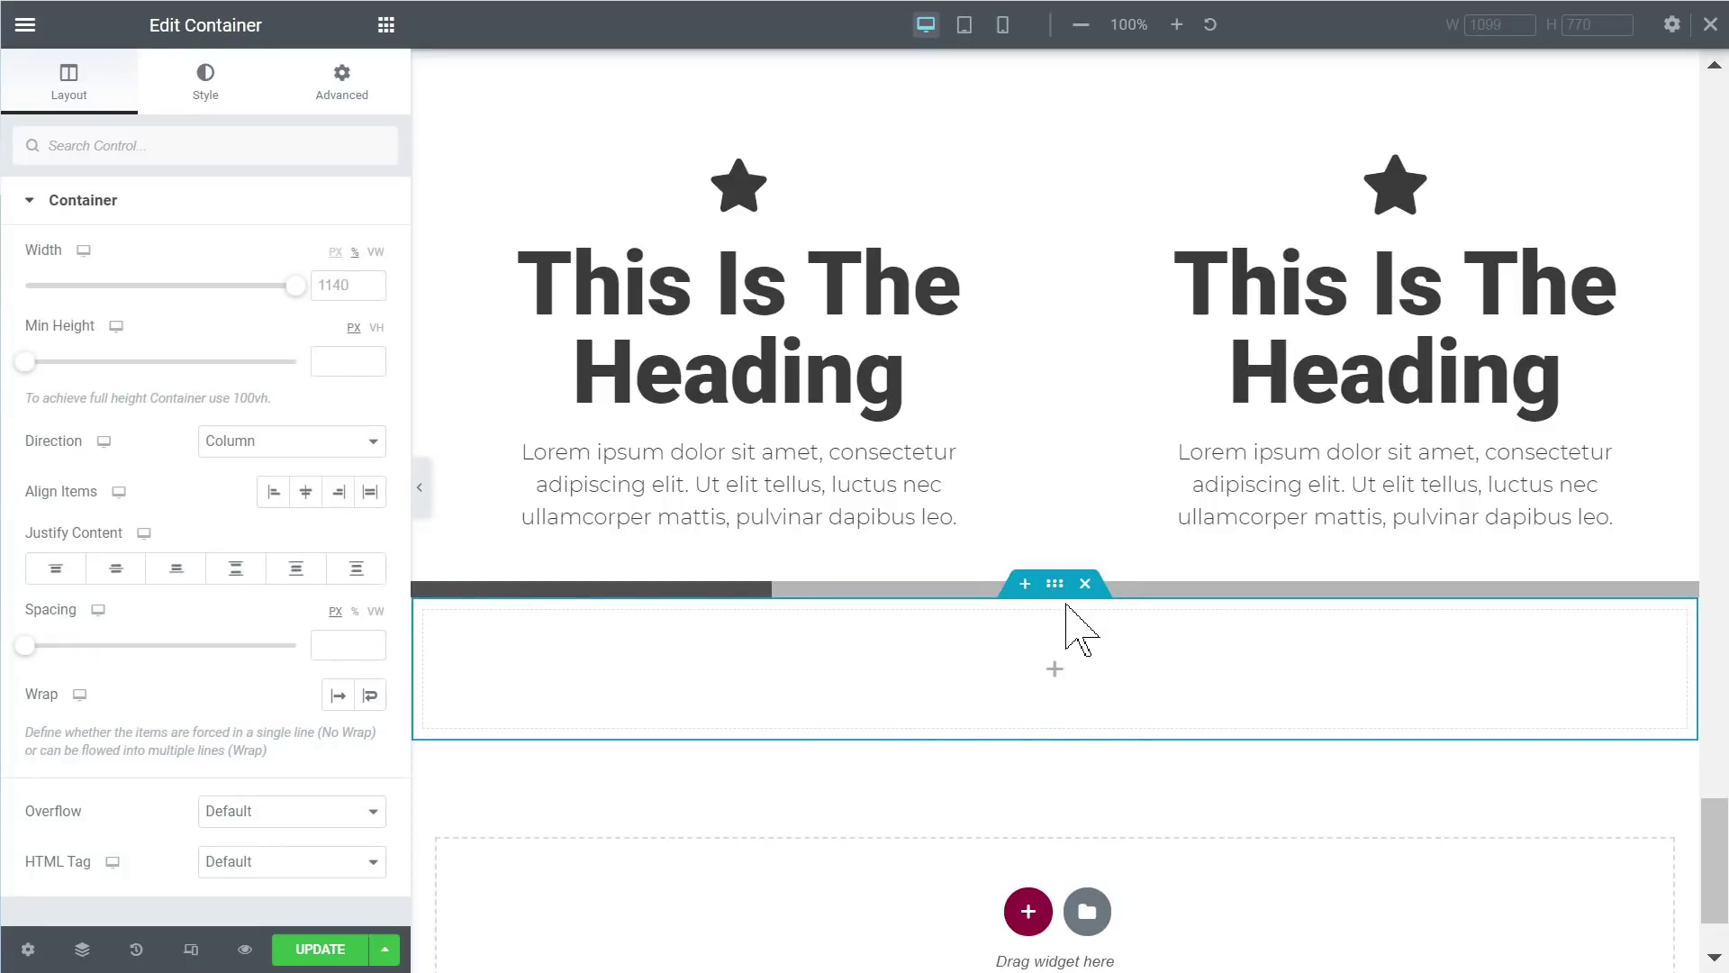
scroll(1049, 635, "down", 2)
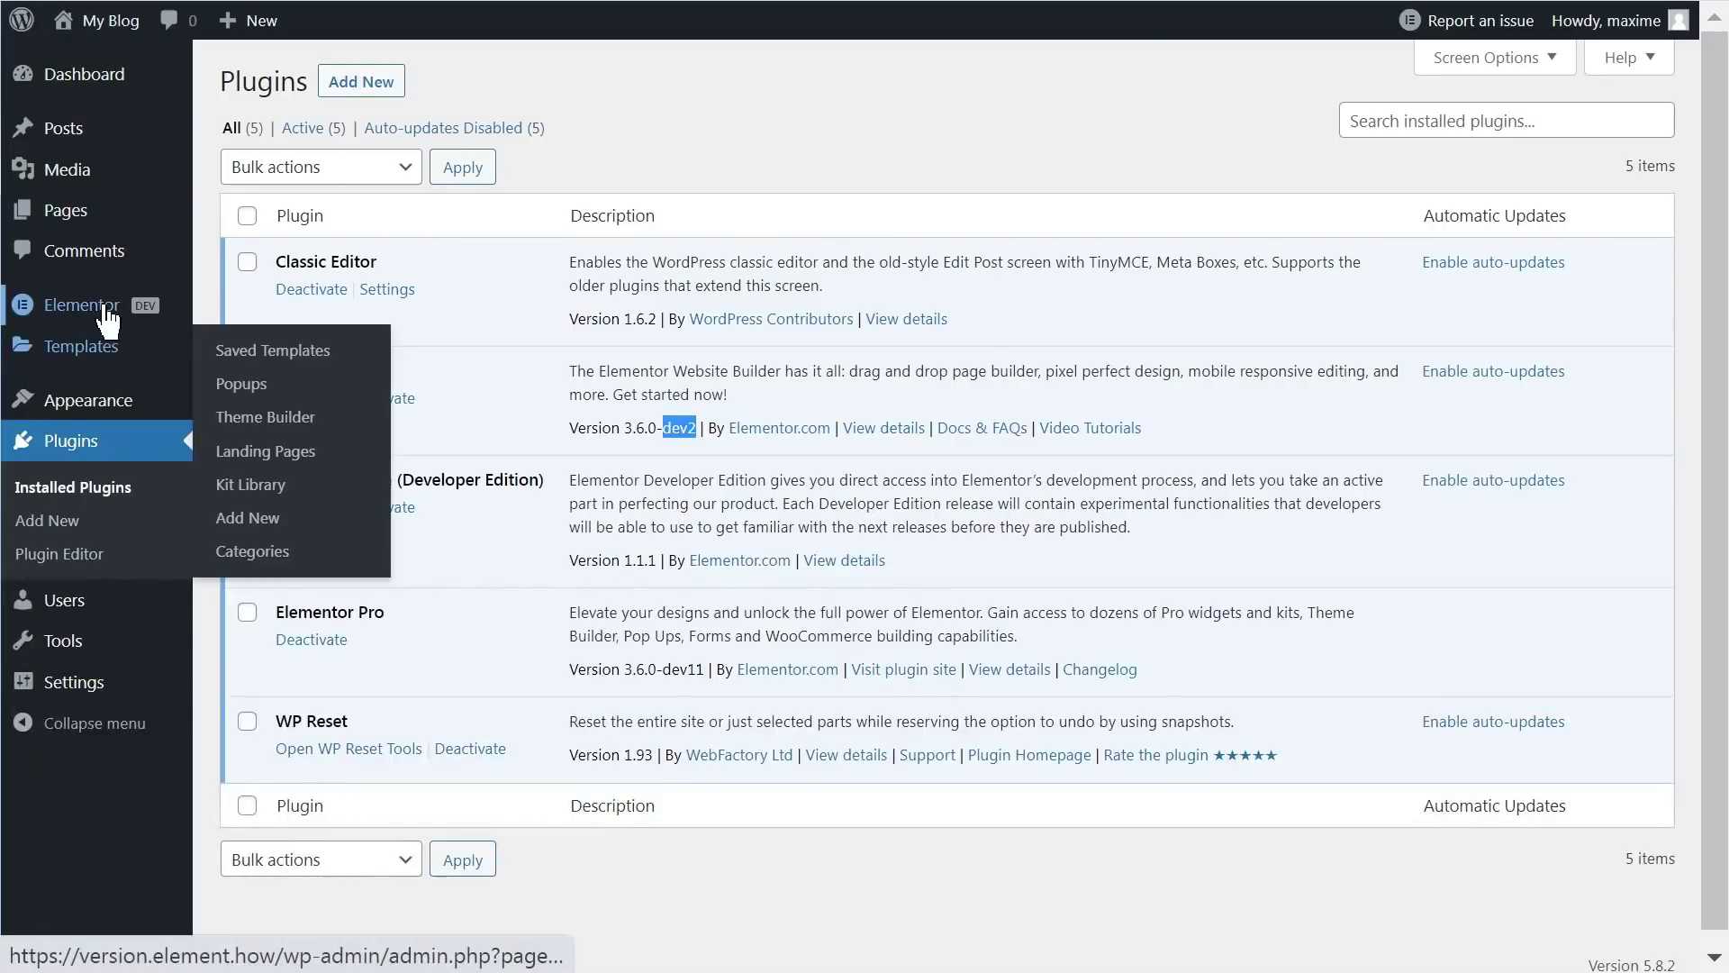
Step: Switch to the WordPress admin and check the Container experiment's activation options in the Elementor settings
mouse_move(81, 307)
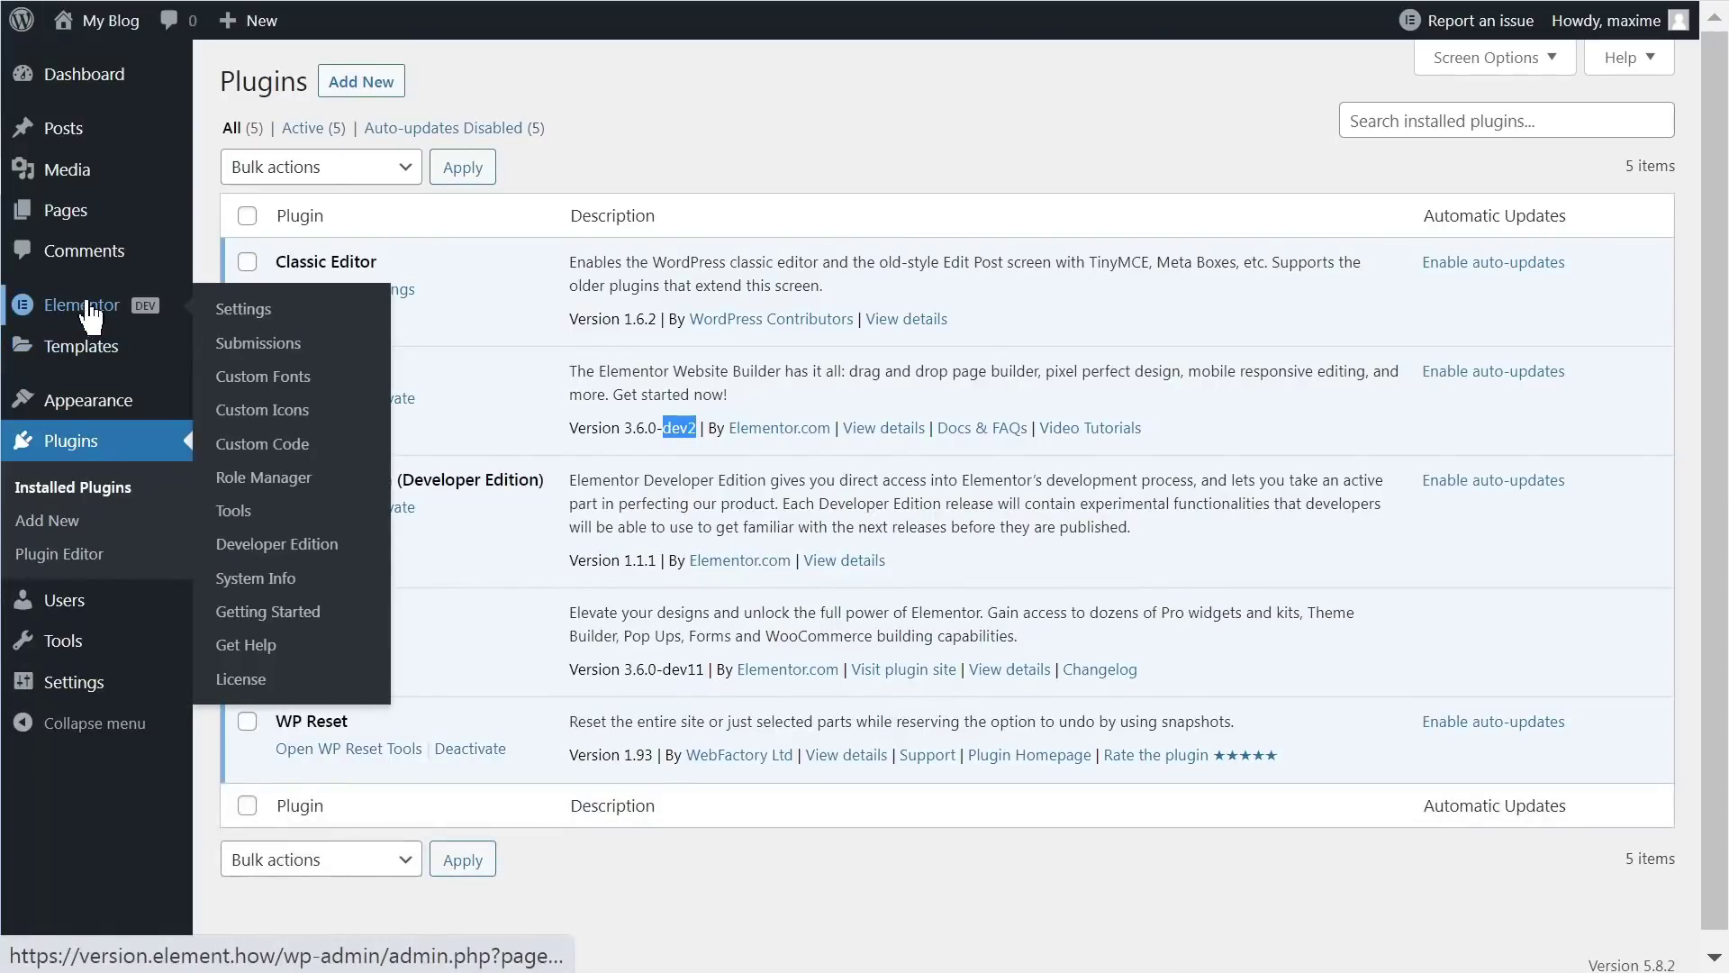
left_click(259, 313)
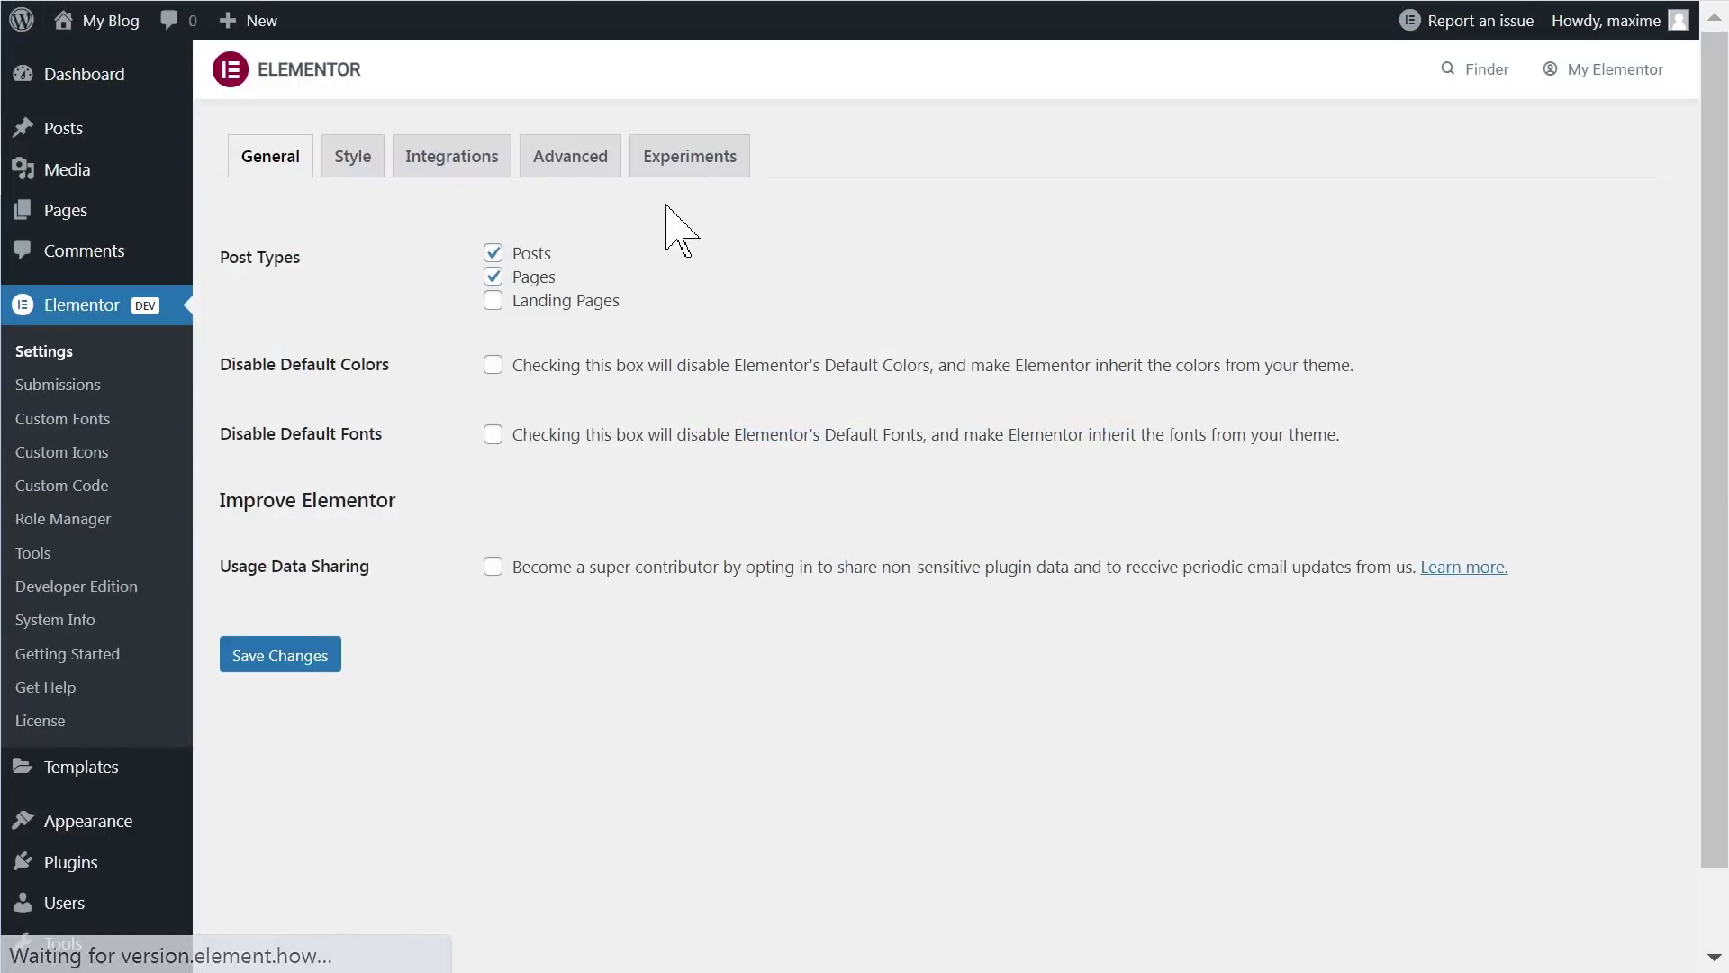
left_click(689, 160)
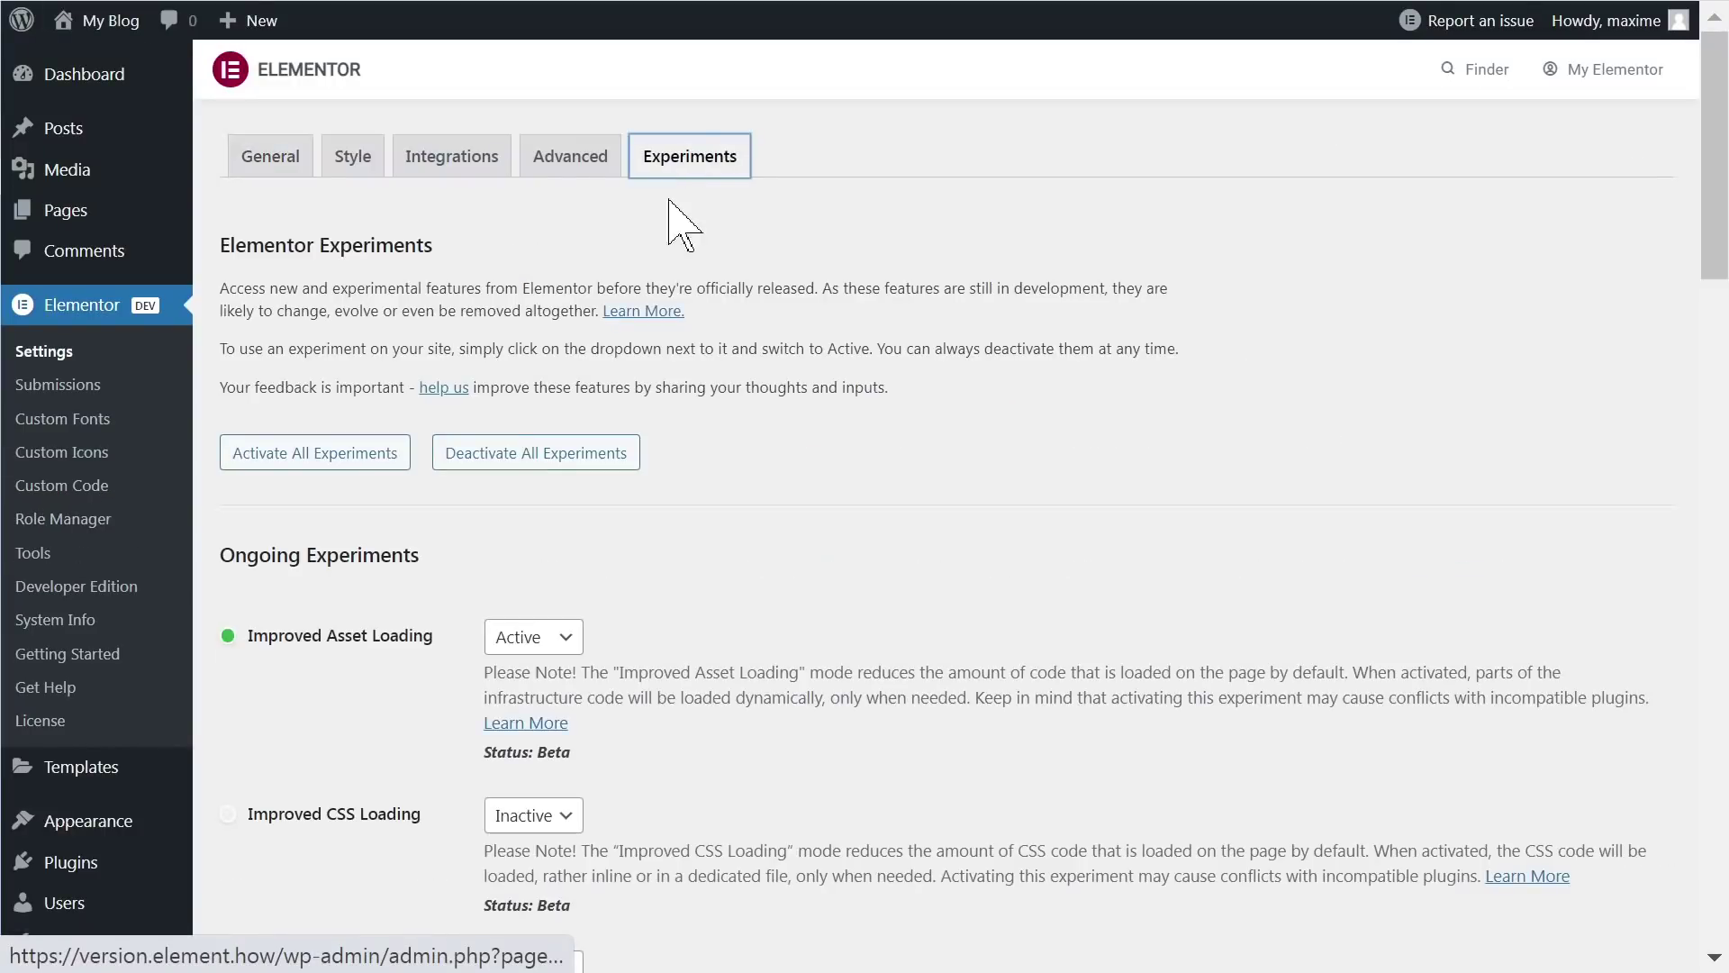
scroll(433, 571, "down", 10)
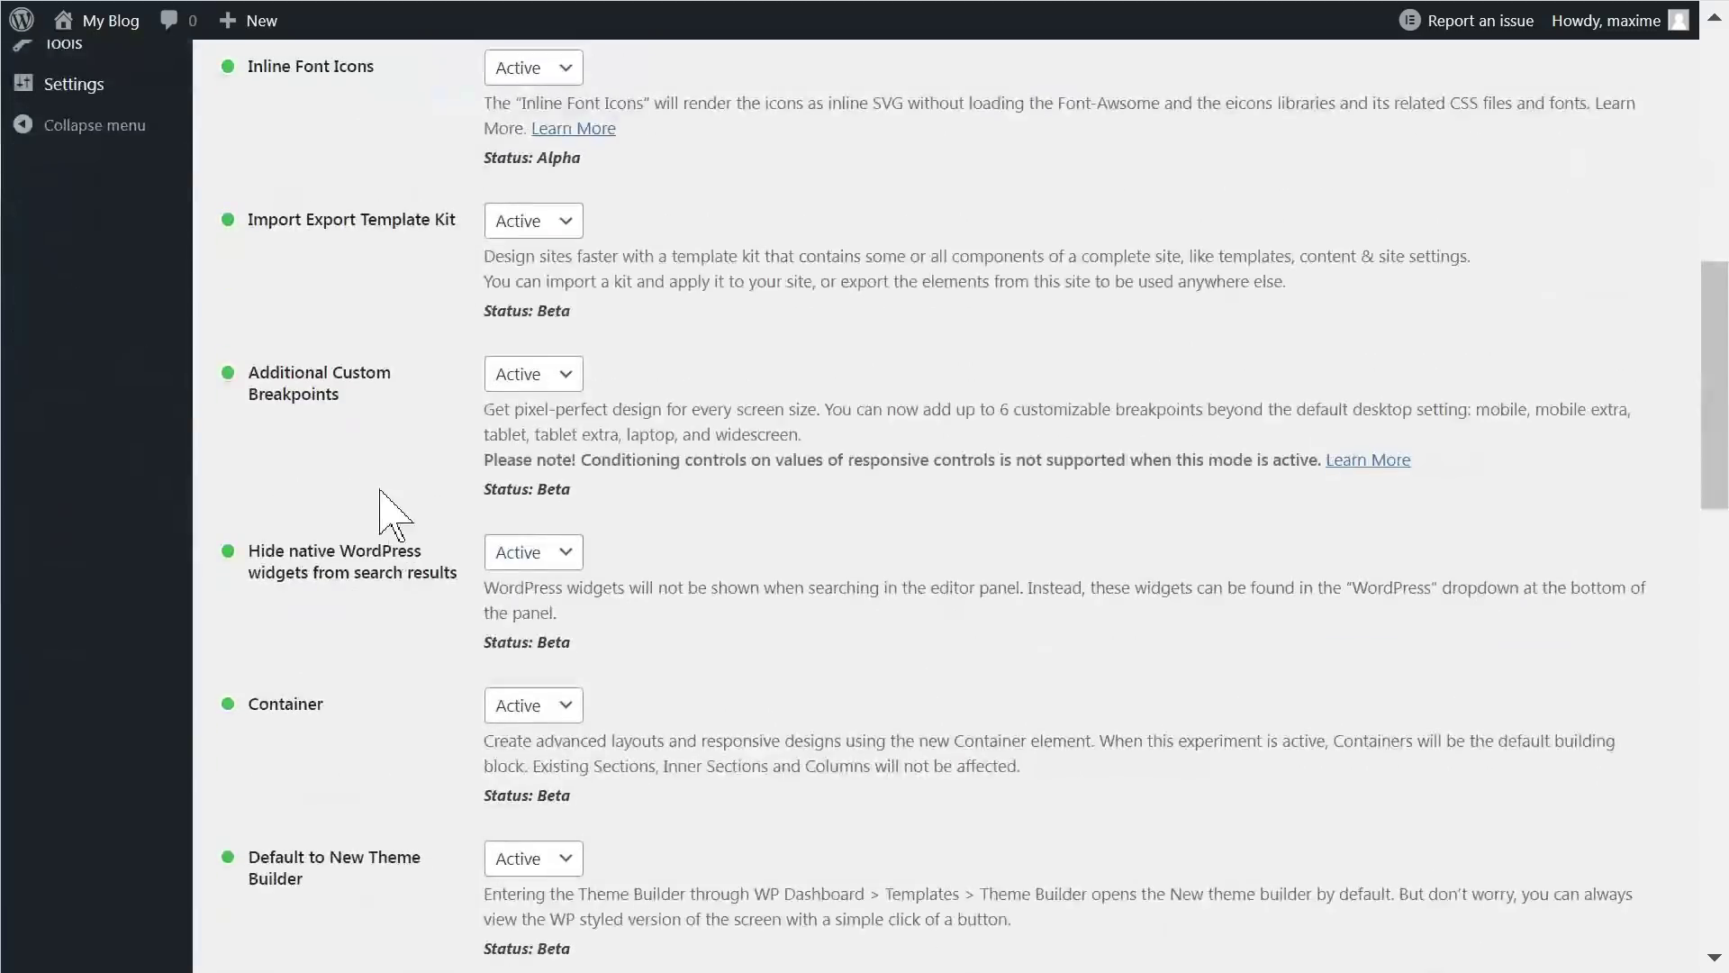
scroll(356, 460, "down", 2)
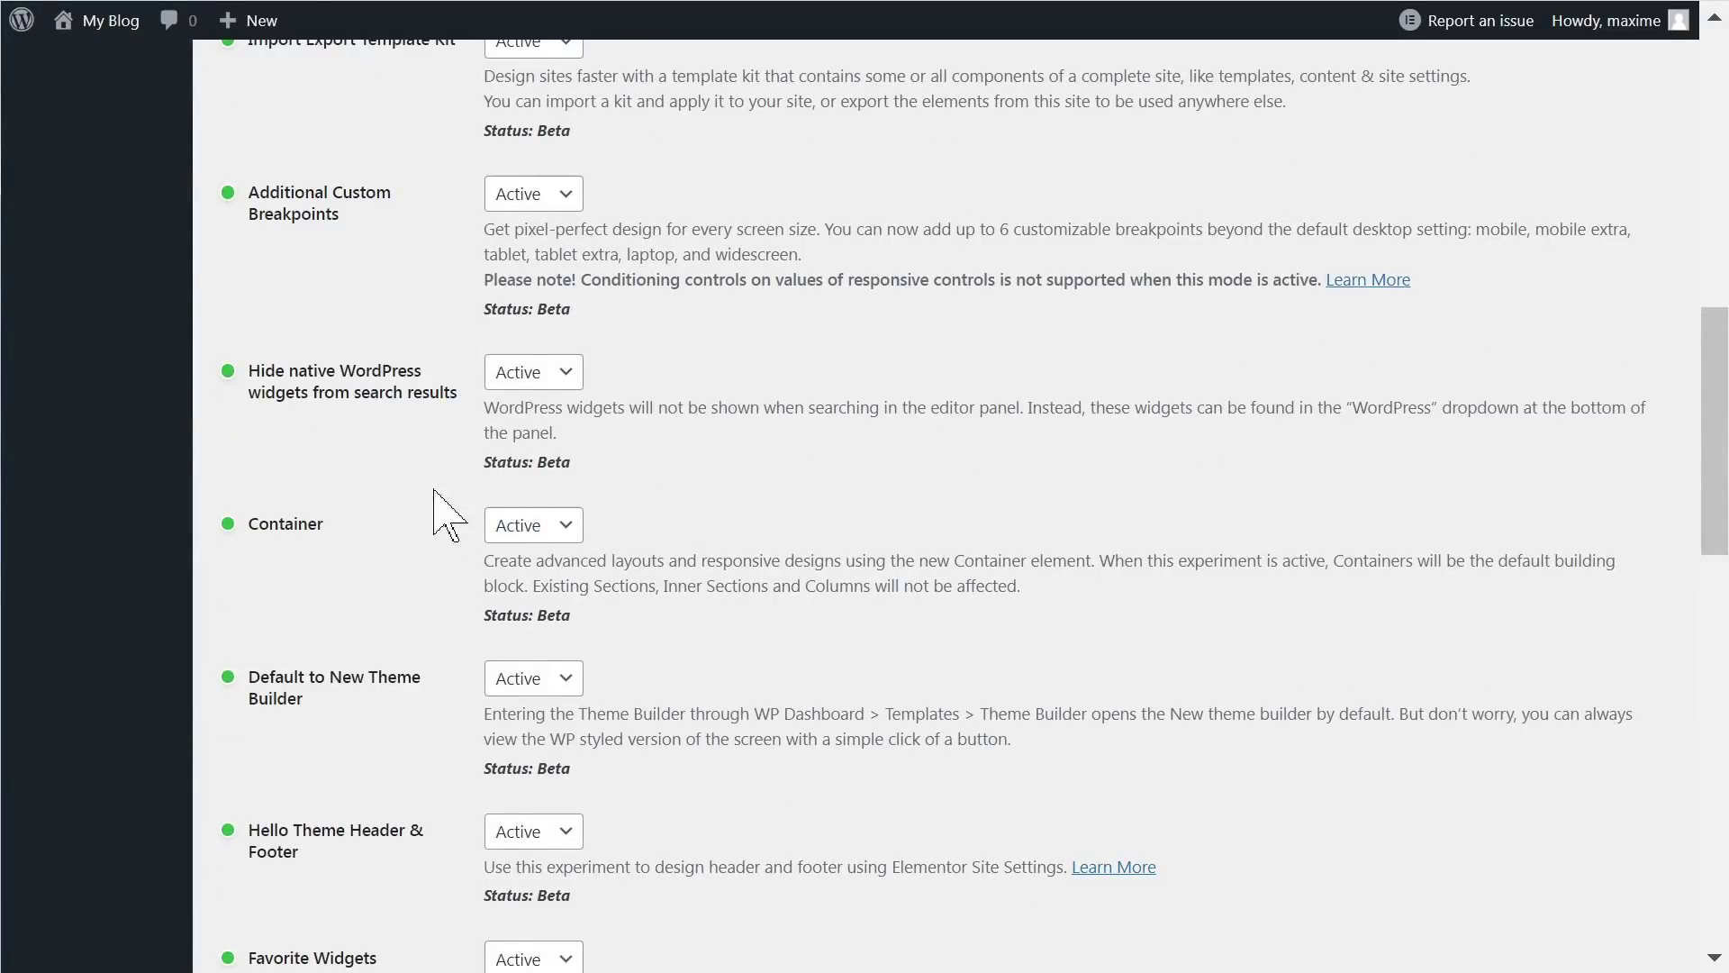
left_click(551, 532)
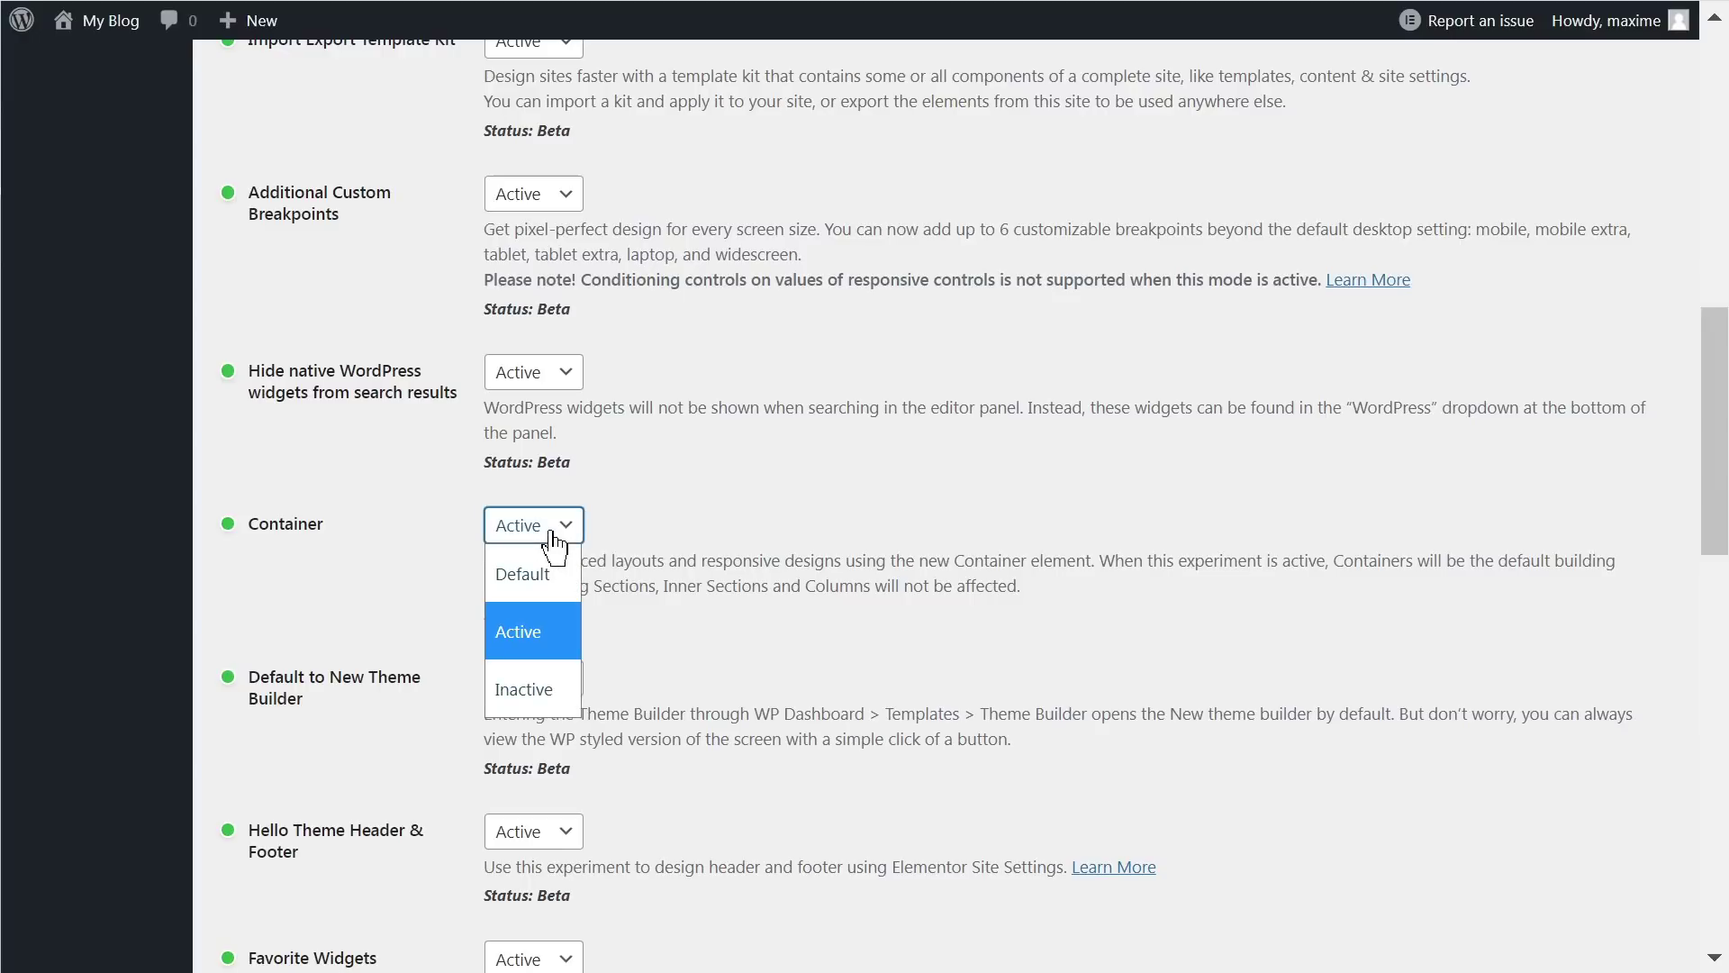
left_click(500, 531)
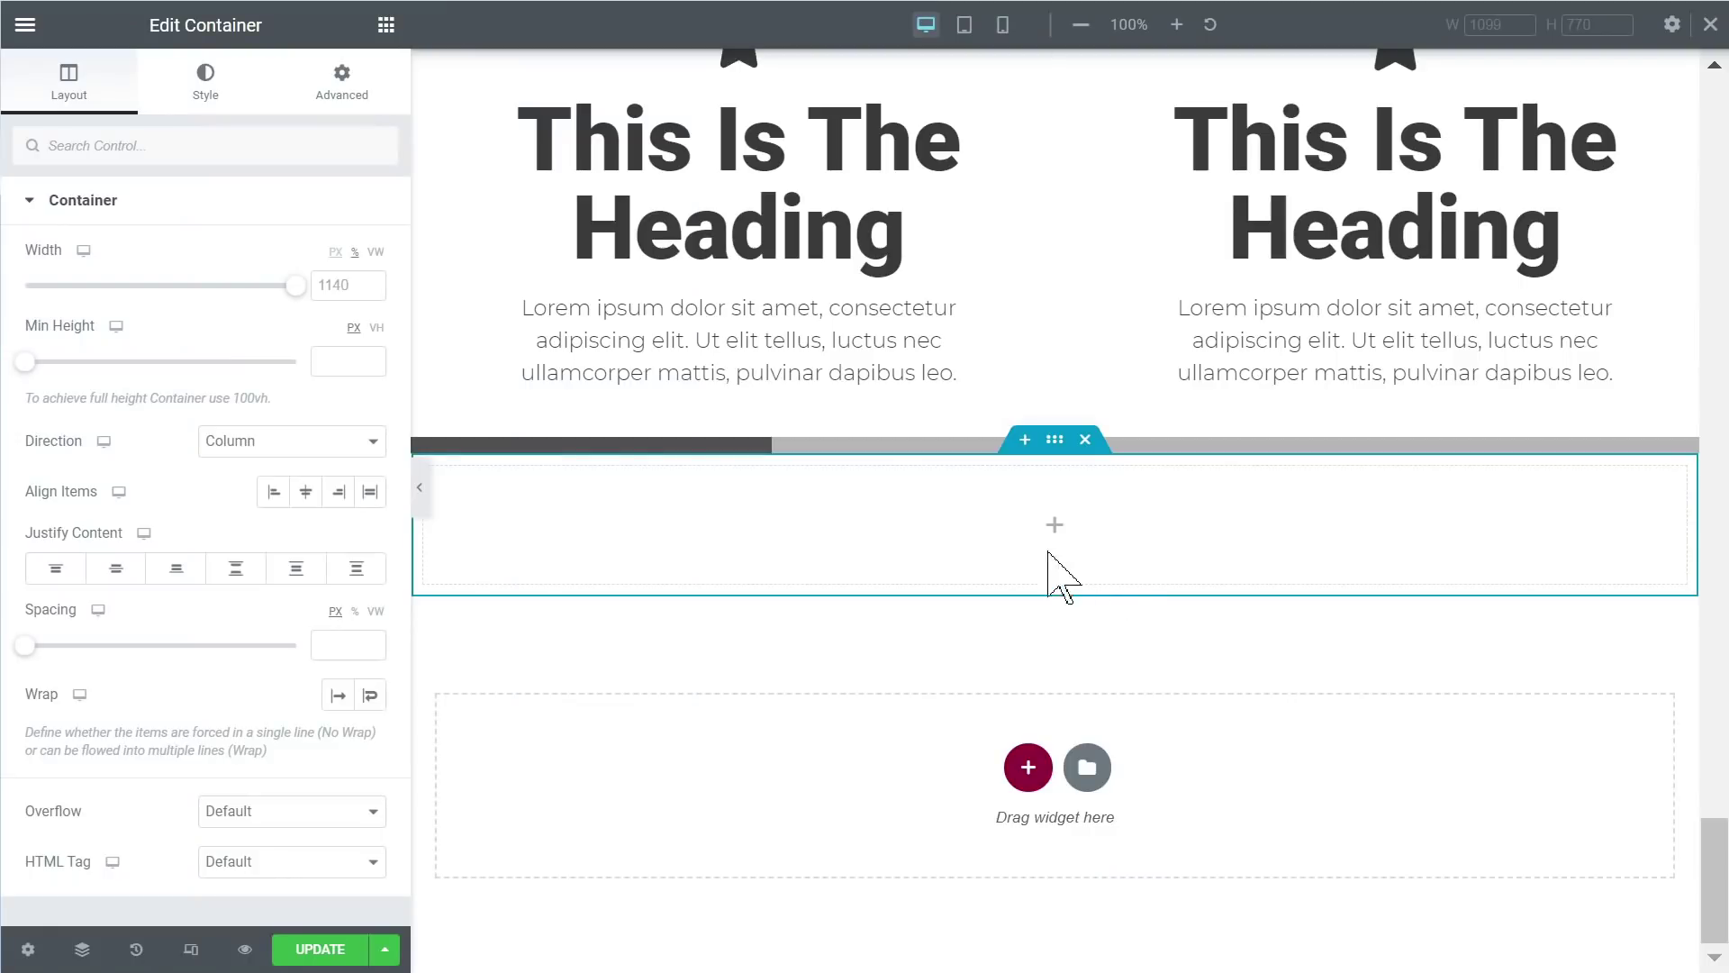
Step: Back in the Elementor editor, copy the first icon box of the scrolling row and paste it into the new empty container
scroll(746, 482, "up", 2)
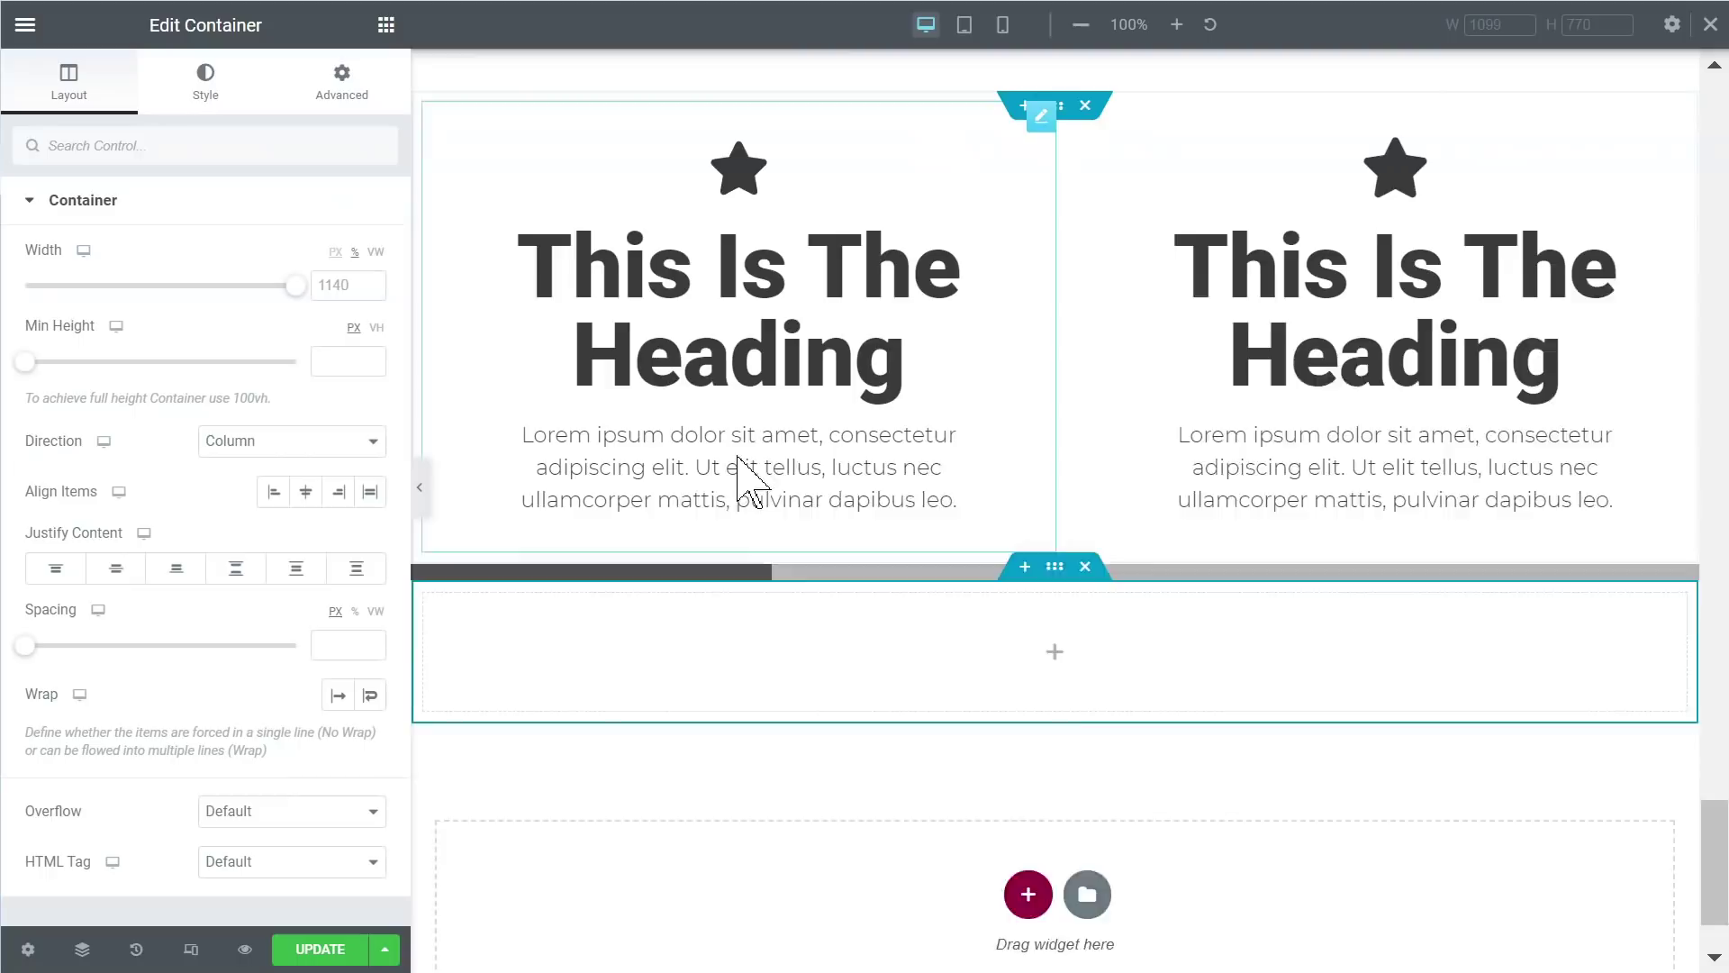
right_click(706, 339)
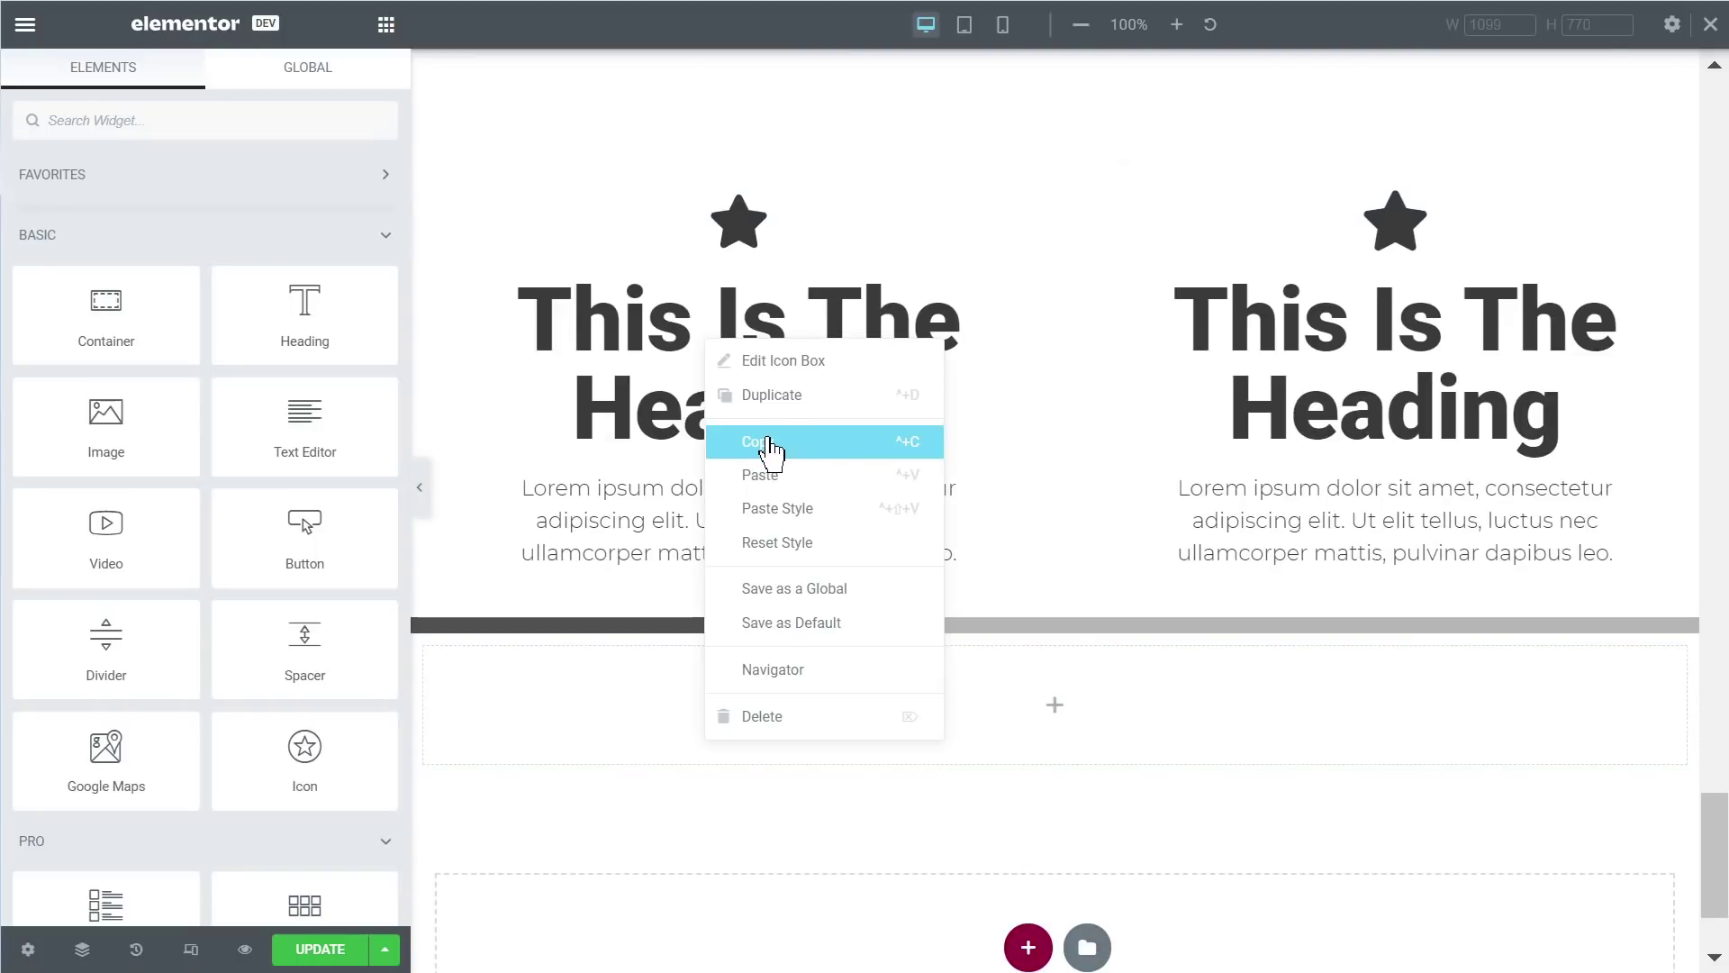
left_click(770, 444)
right_click(860, 726)
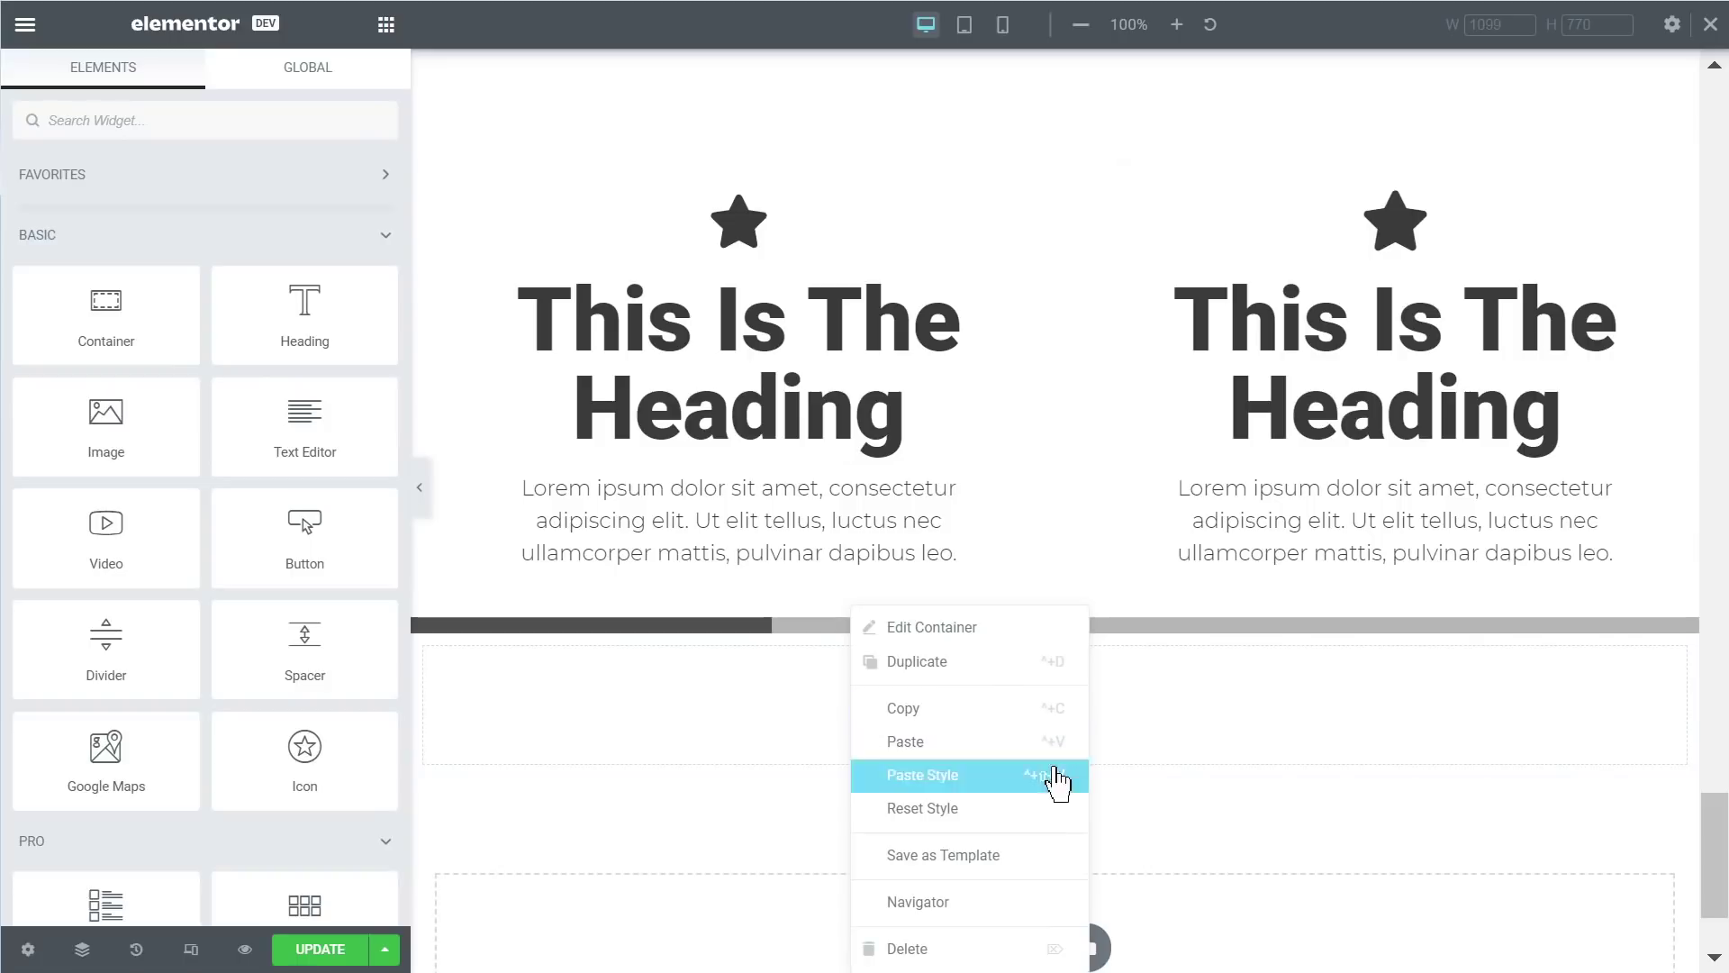
left_click(932, 741)
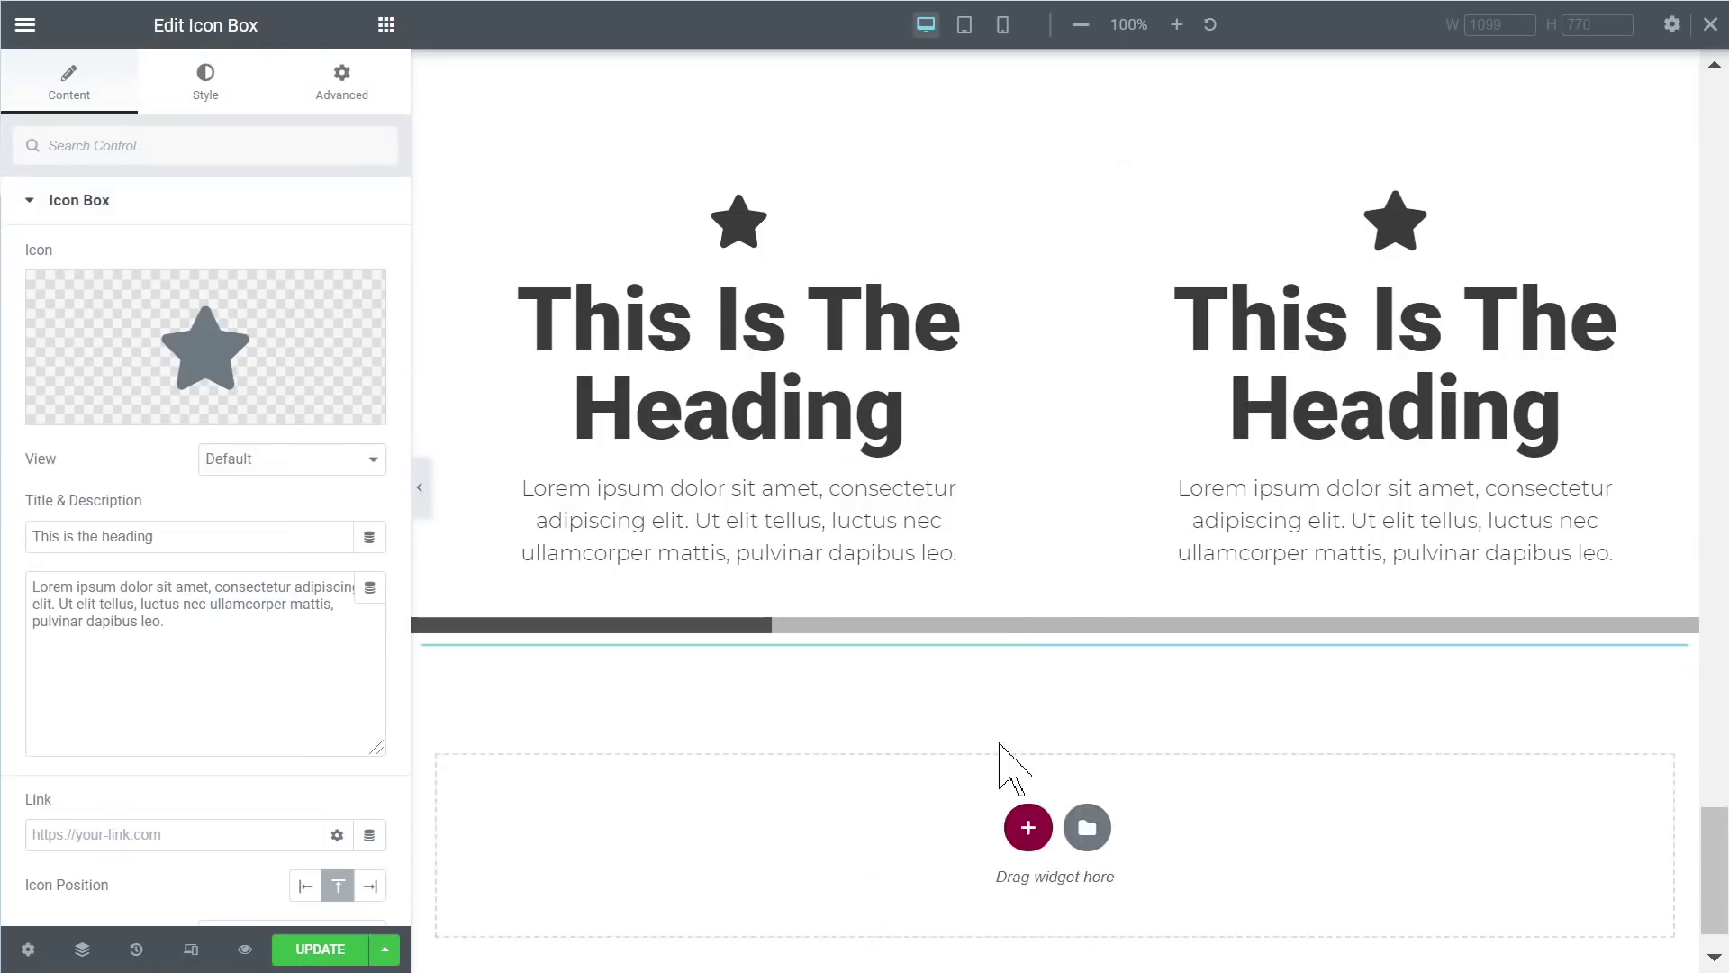
Step: Set the top margin of the container holding the pasted icon box to 40 px
left_click(1054, 622)
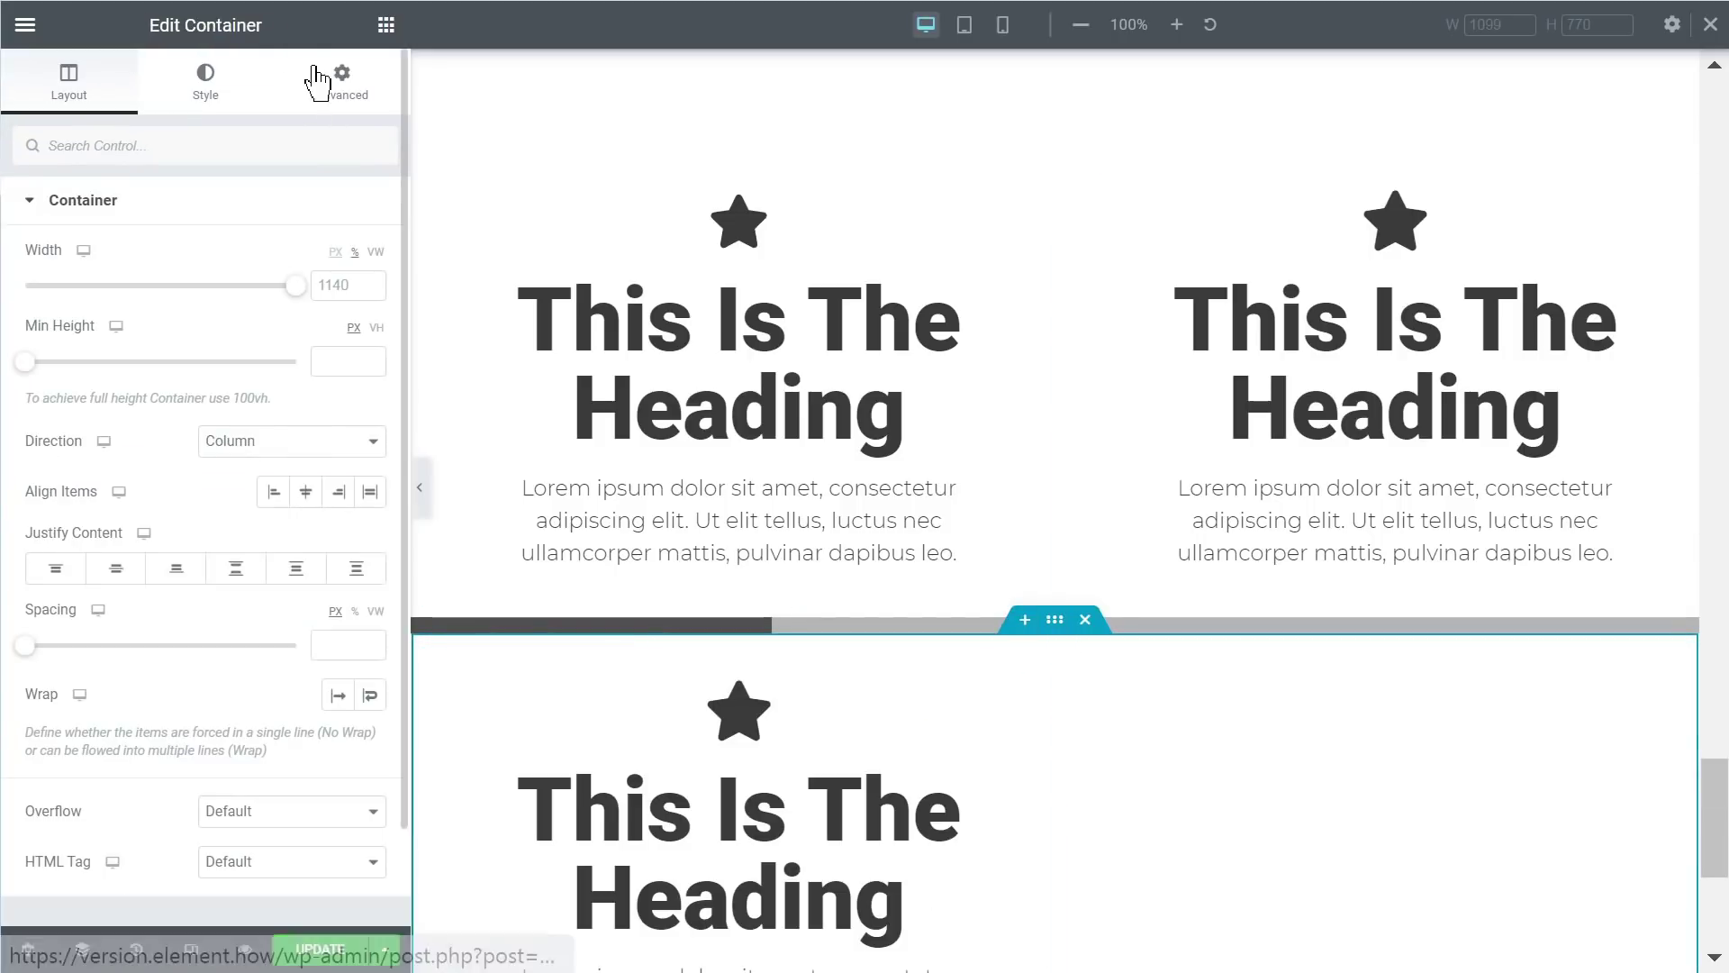
left_click(317, 81)
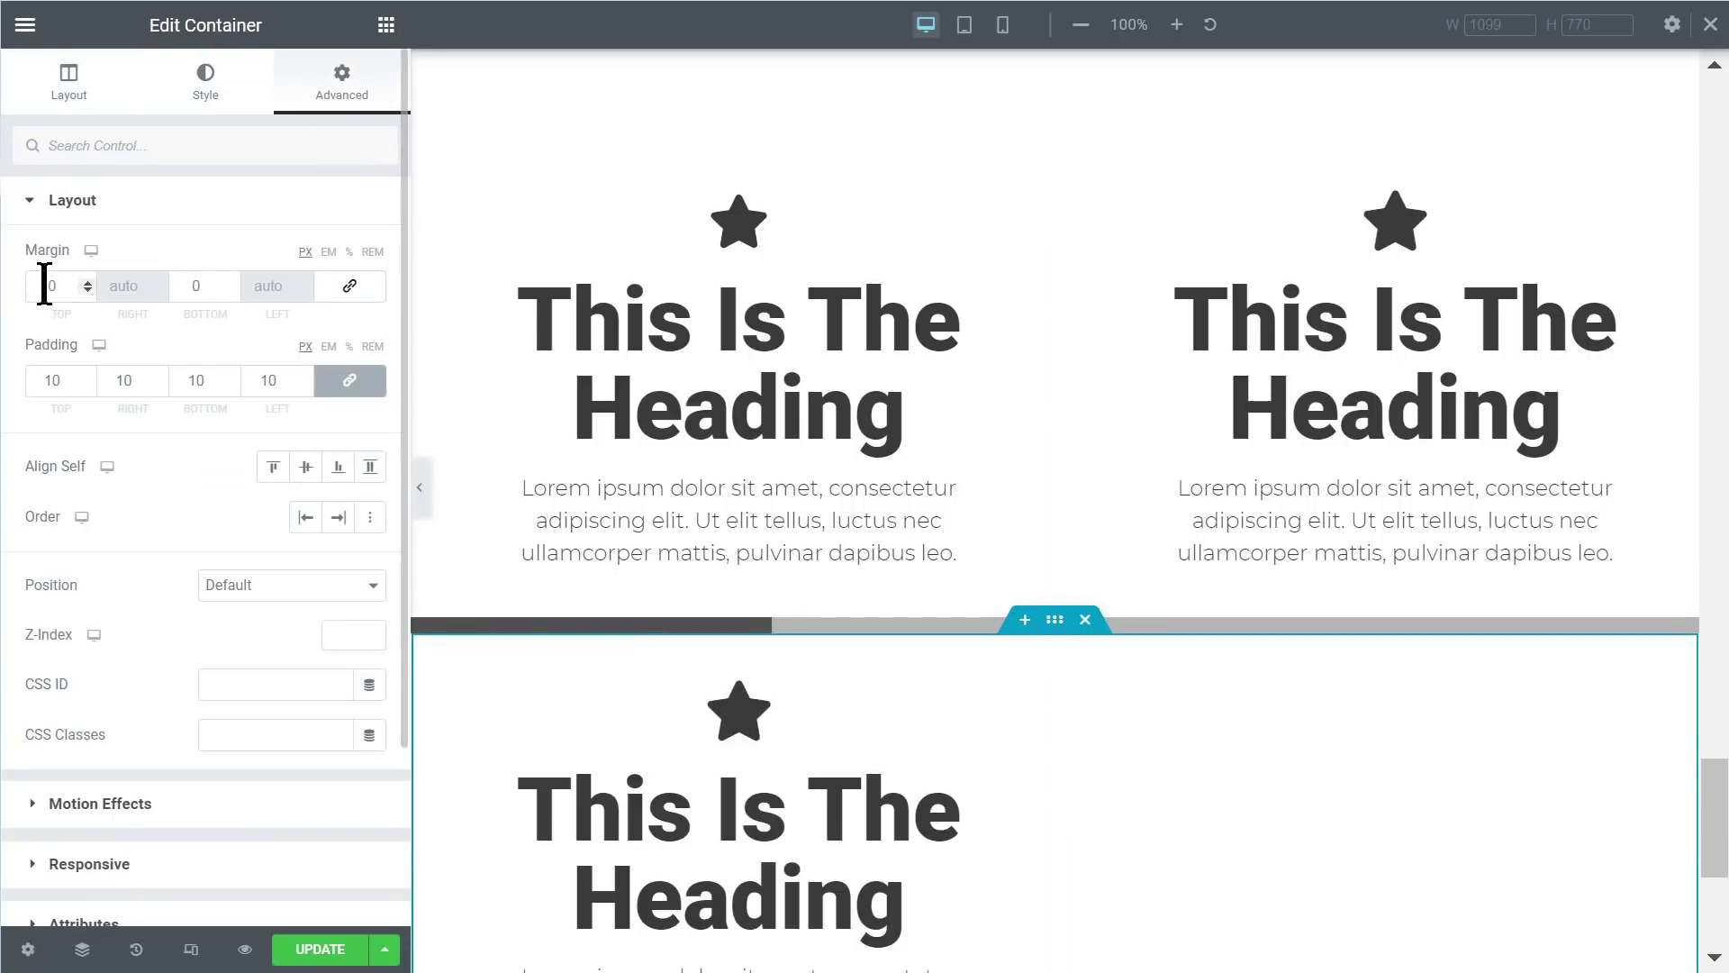
type("4")
scroll(900, 405, "down", 4)
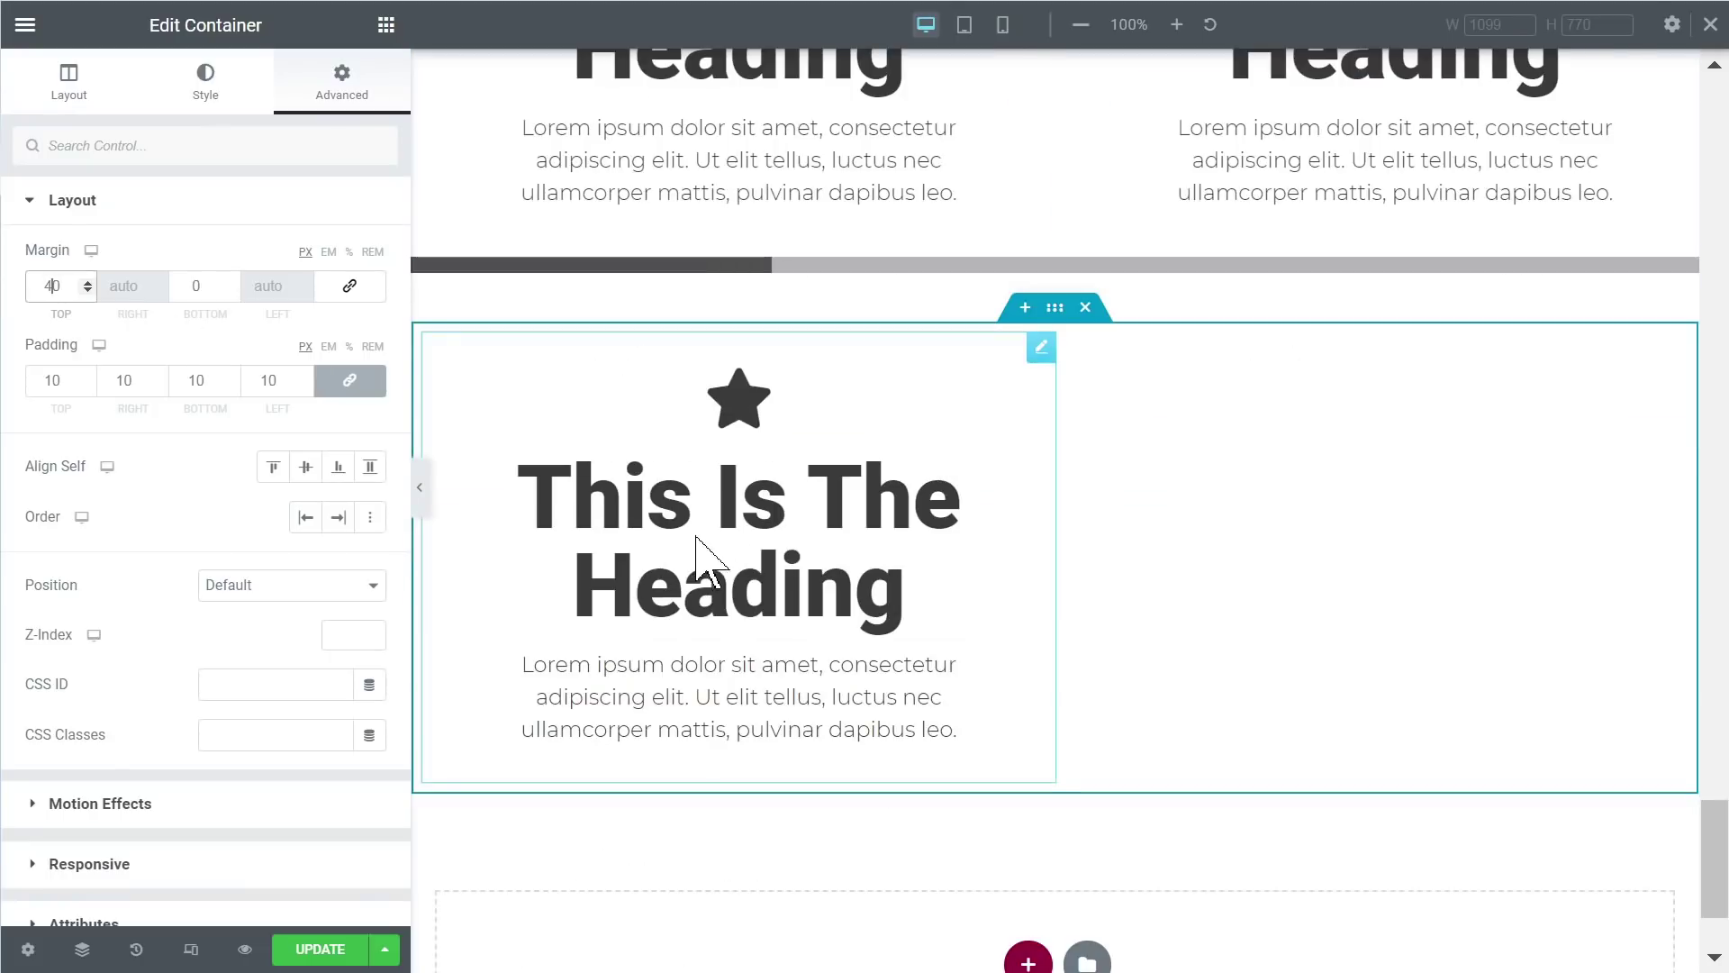
Step: Review the pasted icon box's advanced layout settings, especially its width, against the space left in the container
scroll(972, 513, "up", 2)
left_click(801, 624)
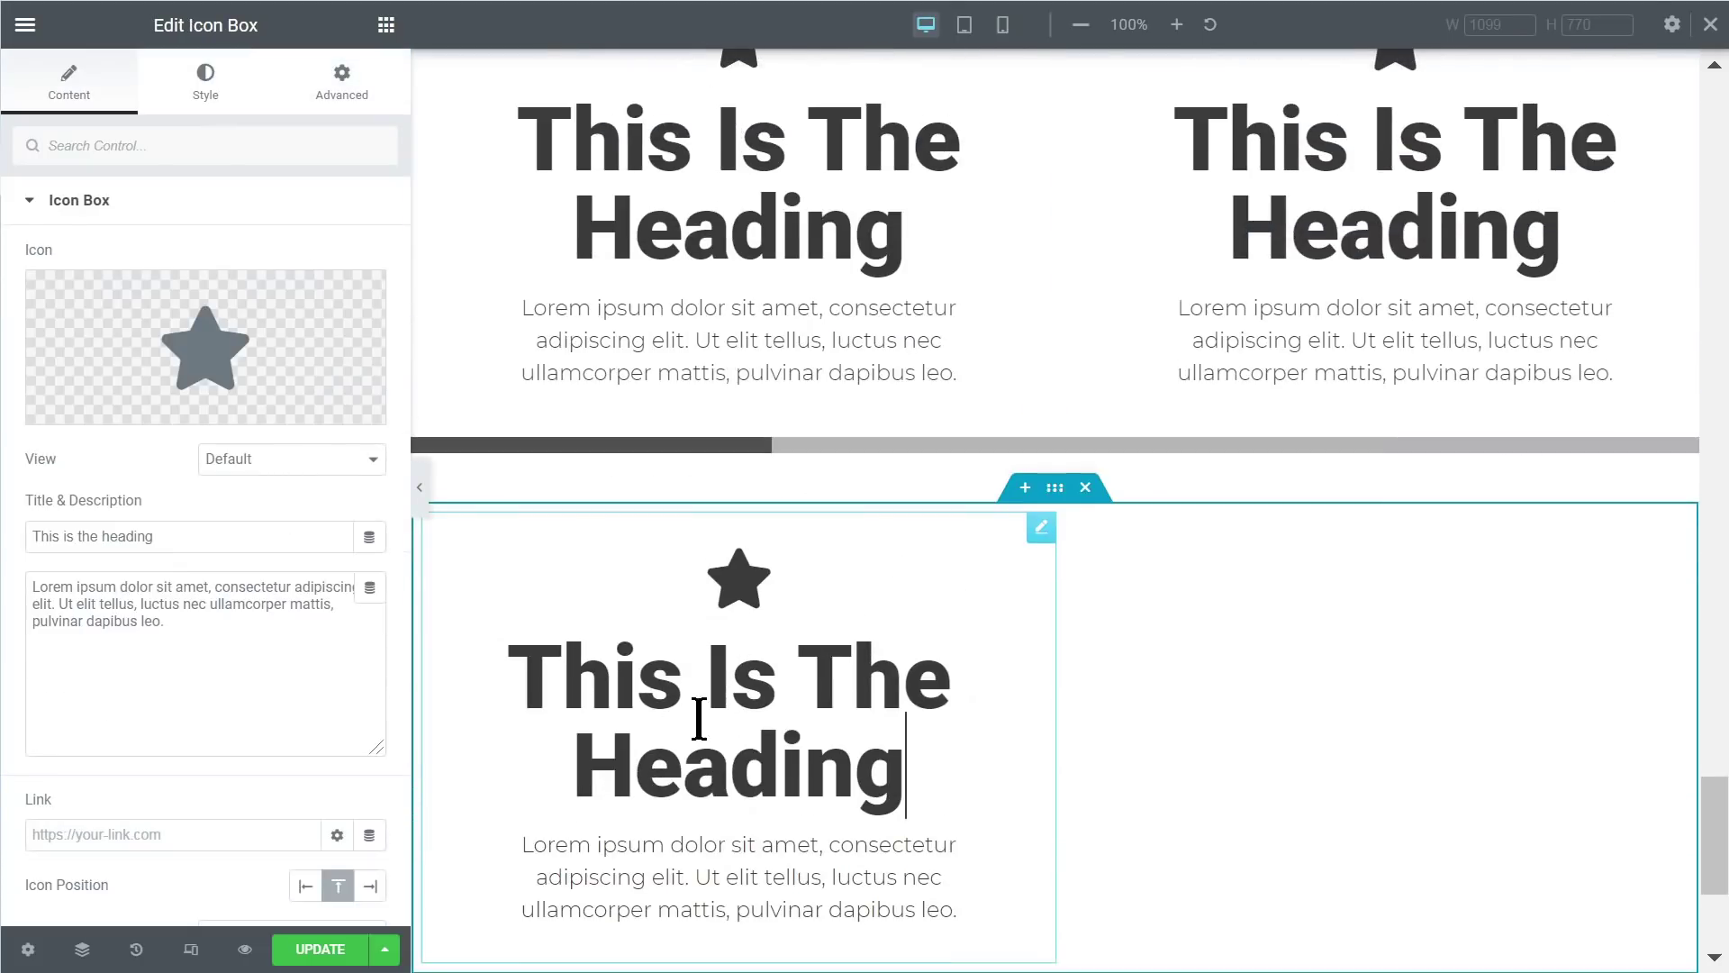
left_click(340, 99)
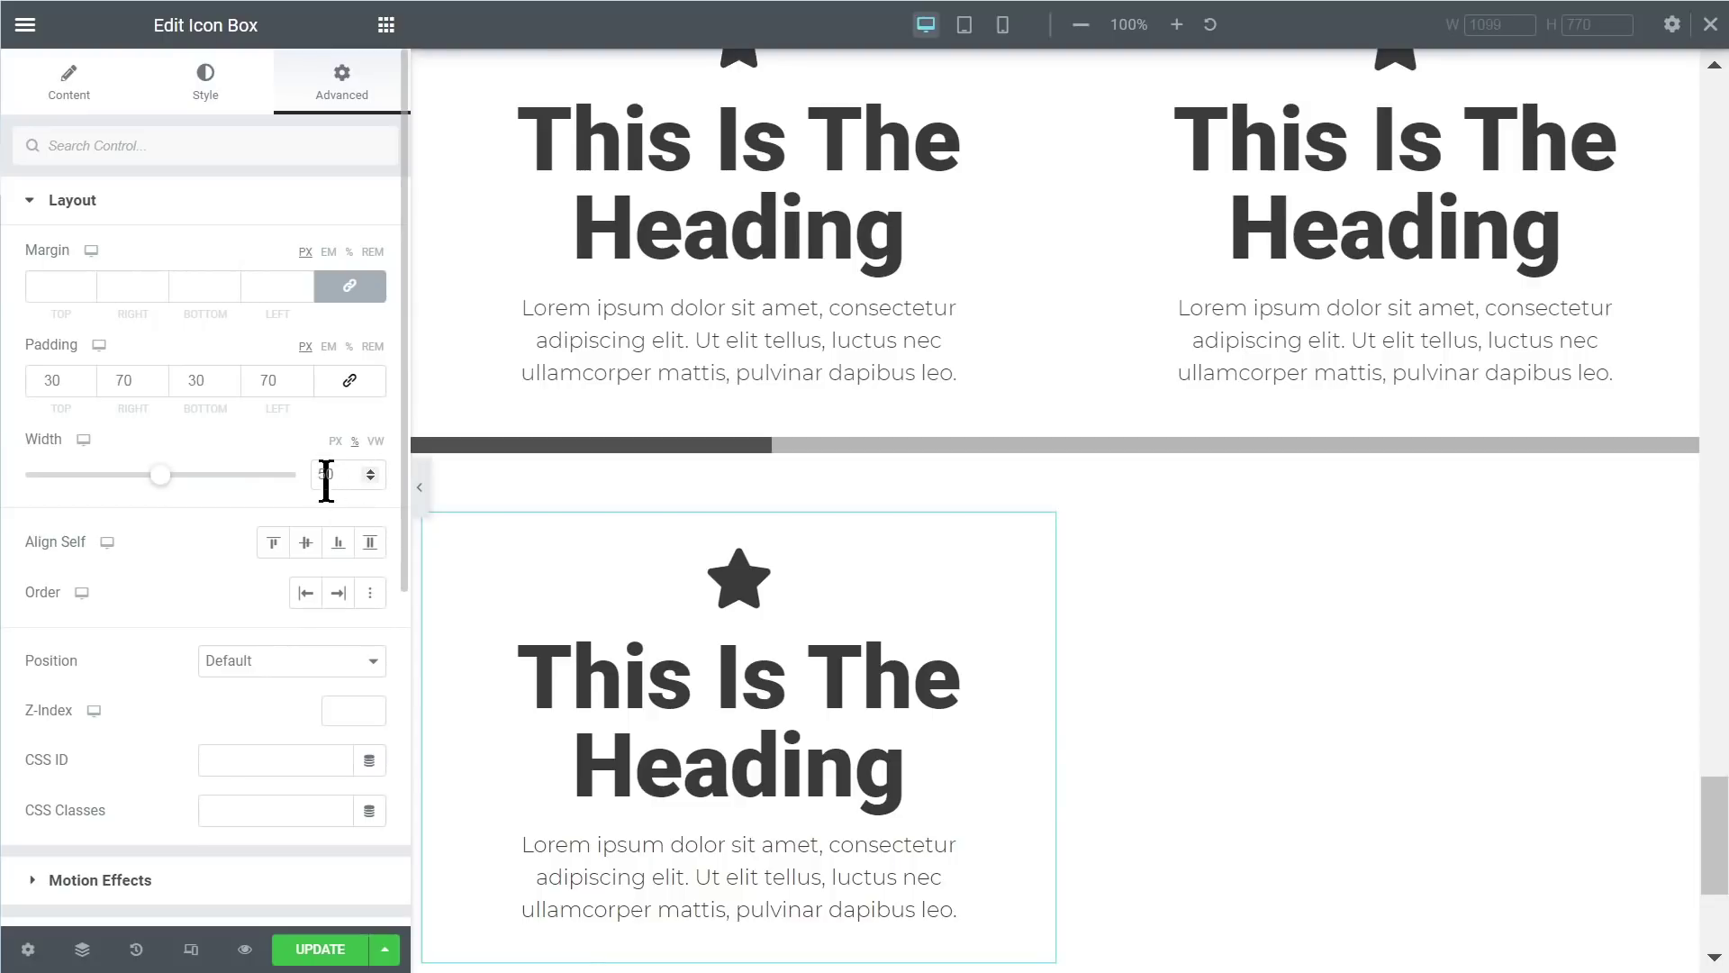
scroll(792, 649, "down", 2)
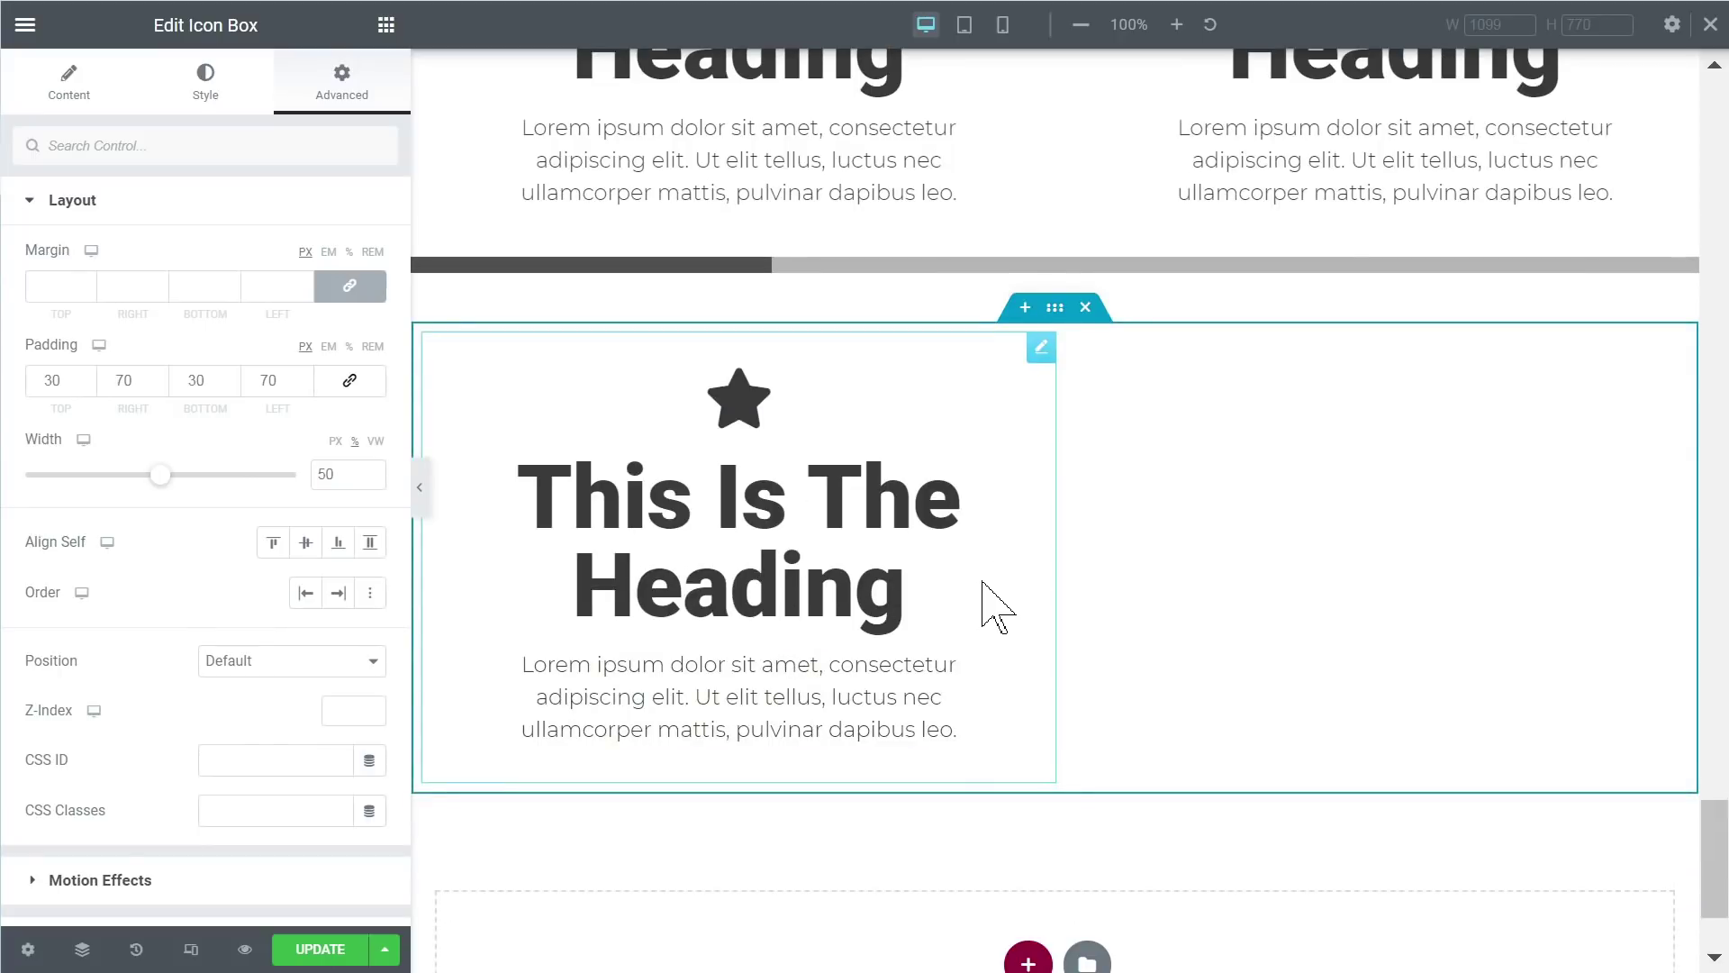
scroll(955, 631, "up", 4)
scroll(911, 650, "down", 4)
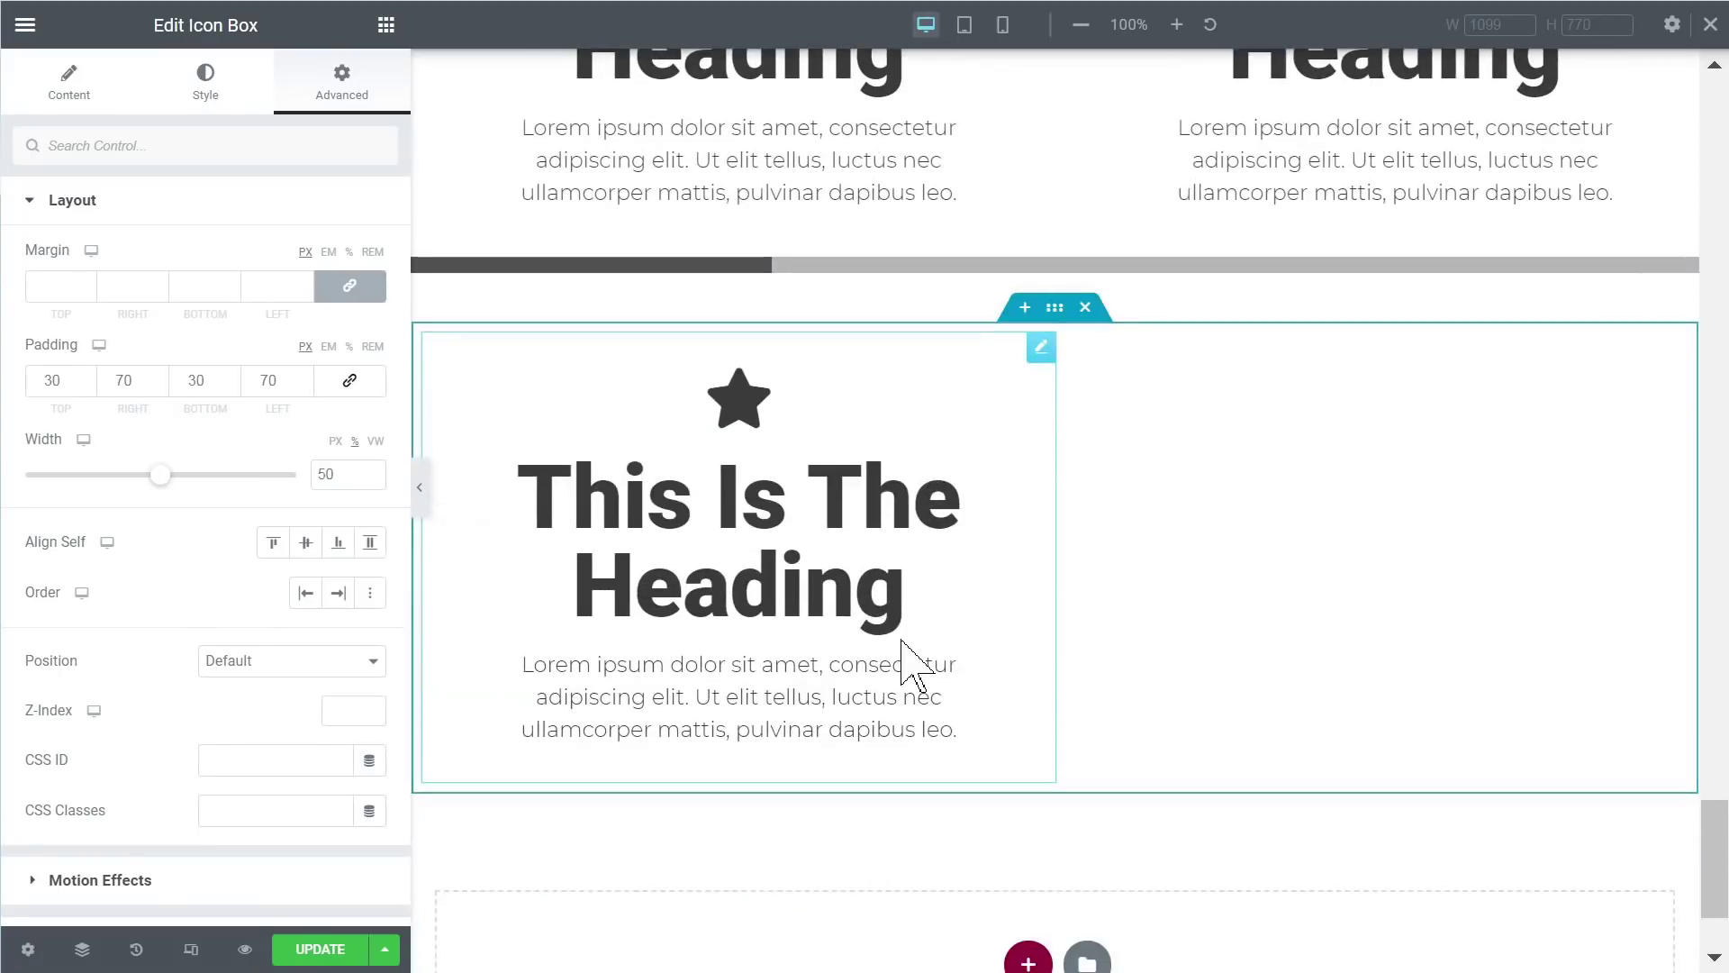
Step: Duplicate the pasted icon box four times inside the new container
right_click(684, 504)
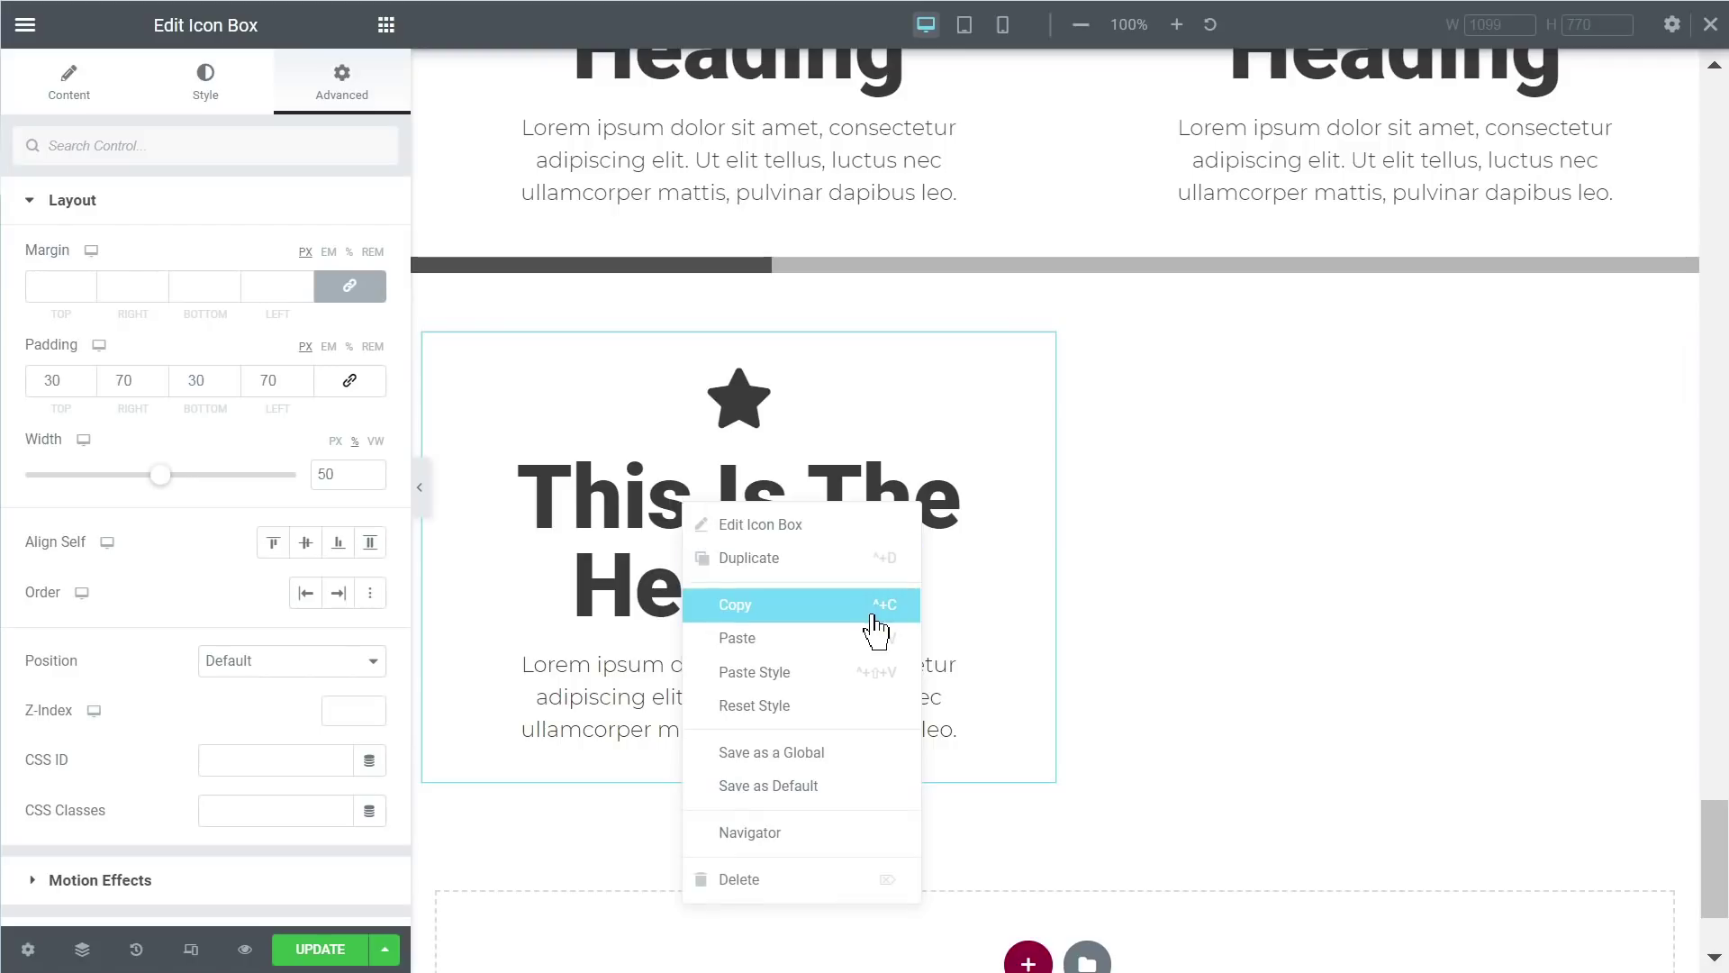
left_click(779, 559)
right_click(729, 533)
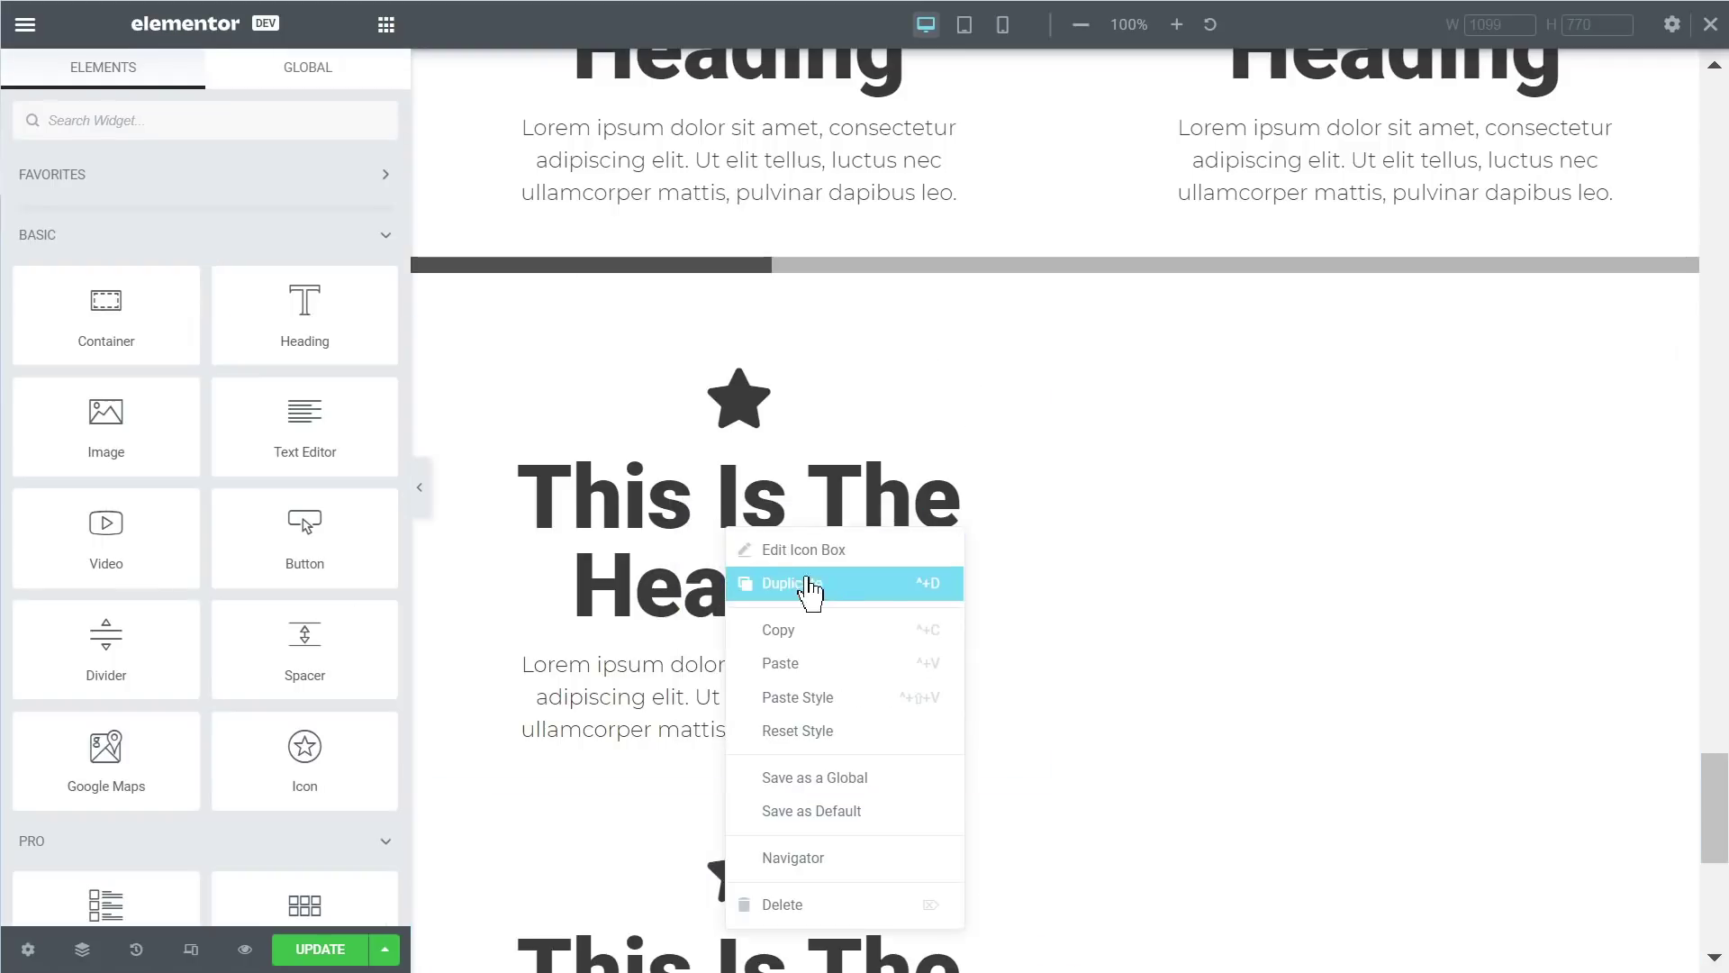
left_click(820, 585)
right_click(721, 544)
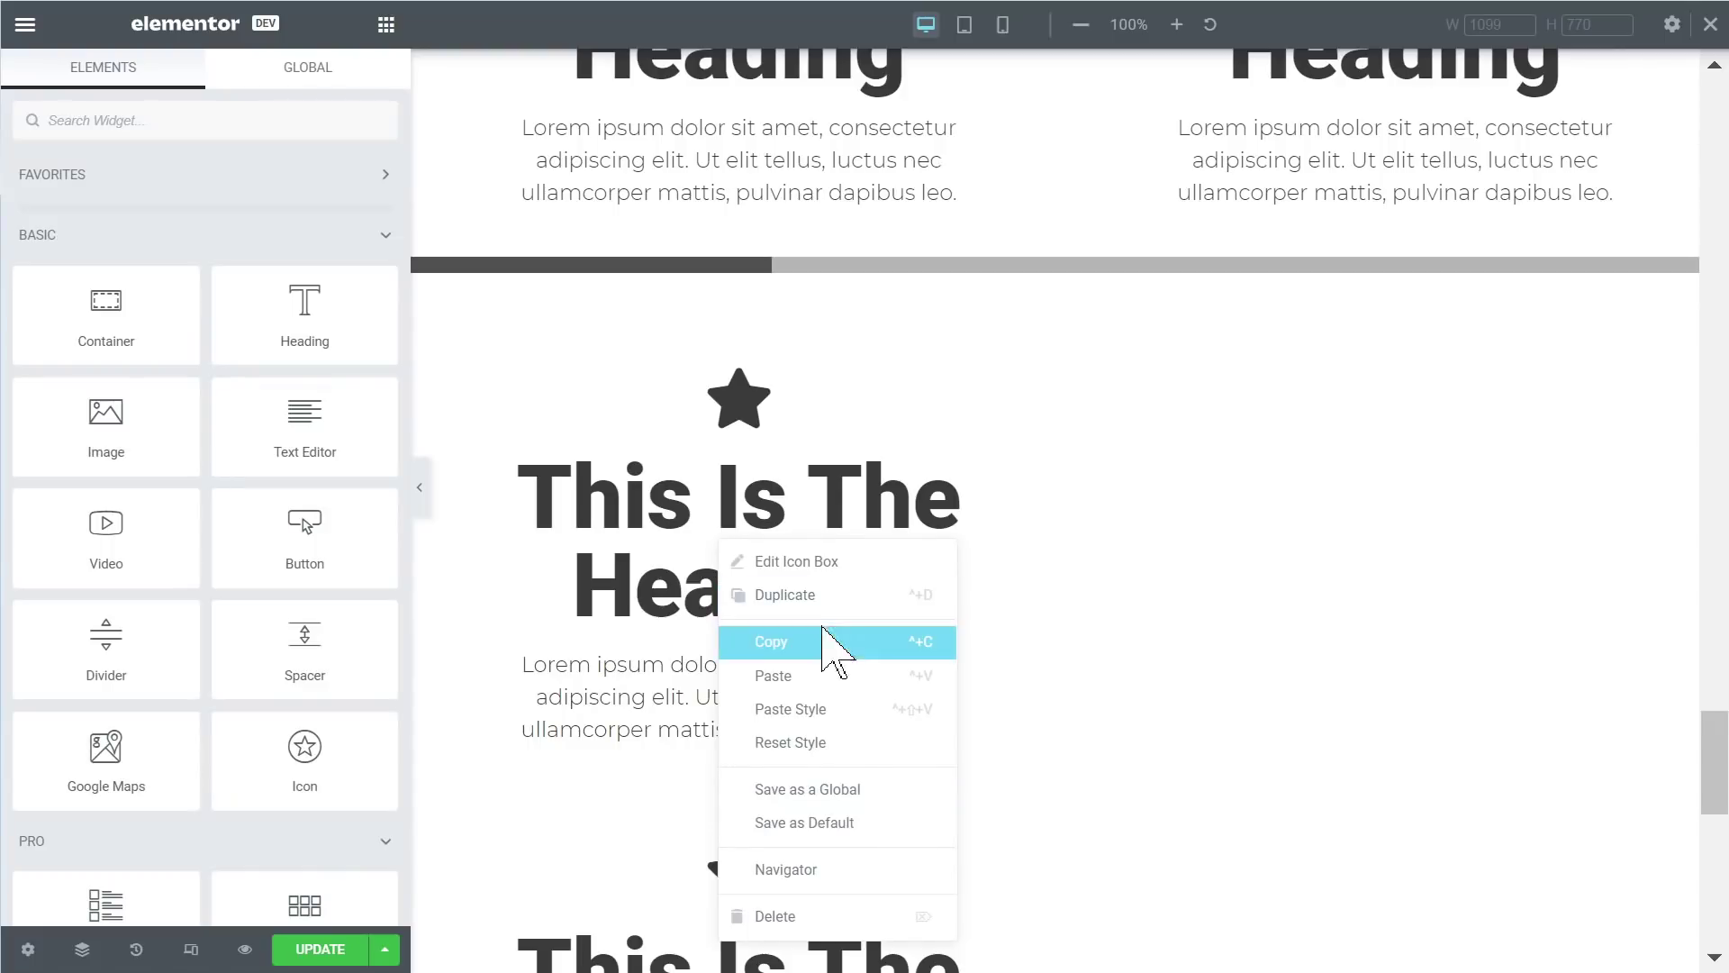
left_click(798, 598)
right_click(735, 555)
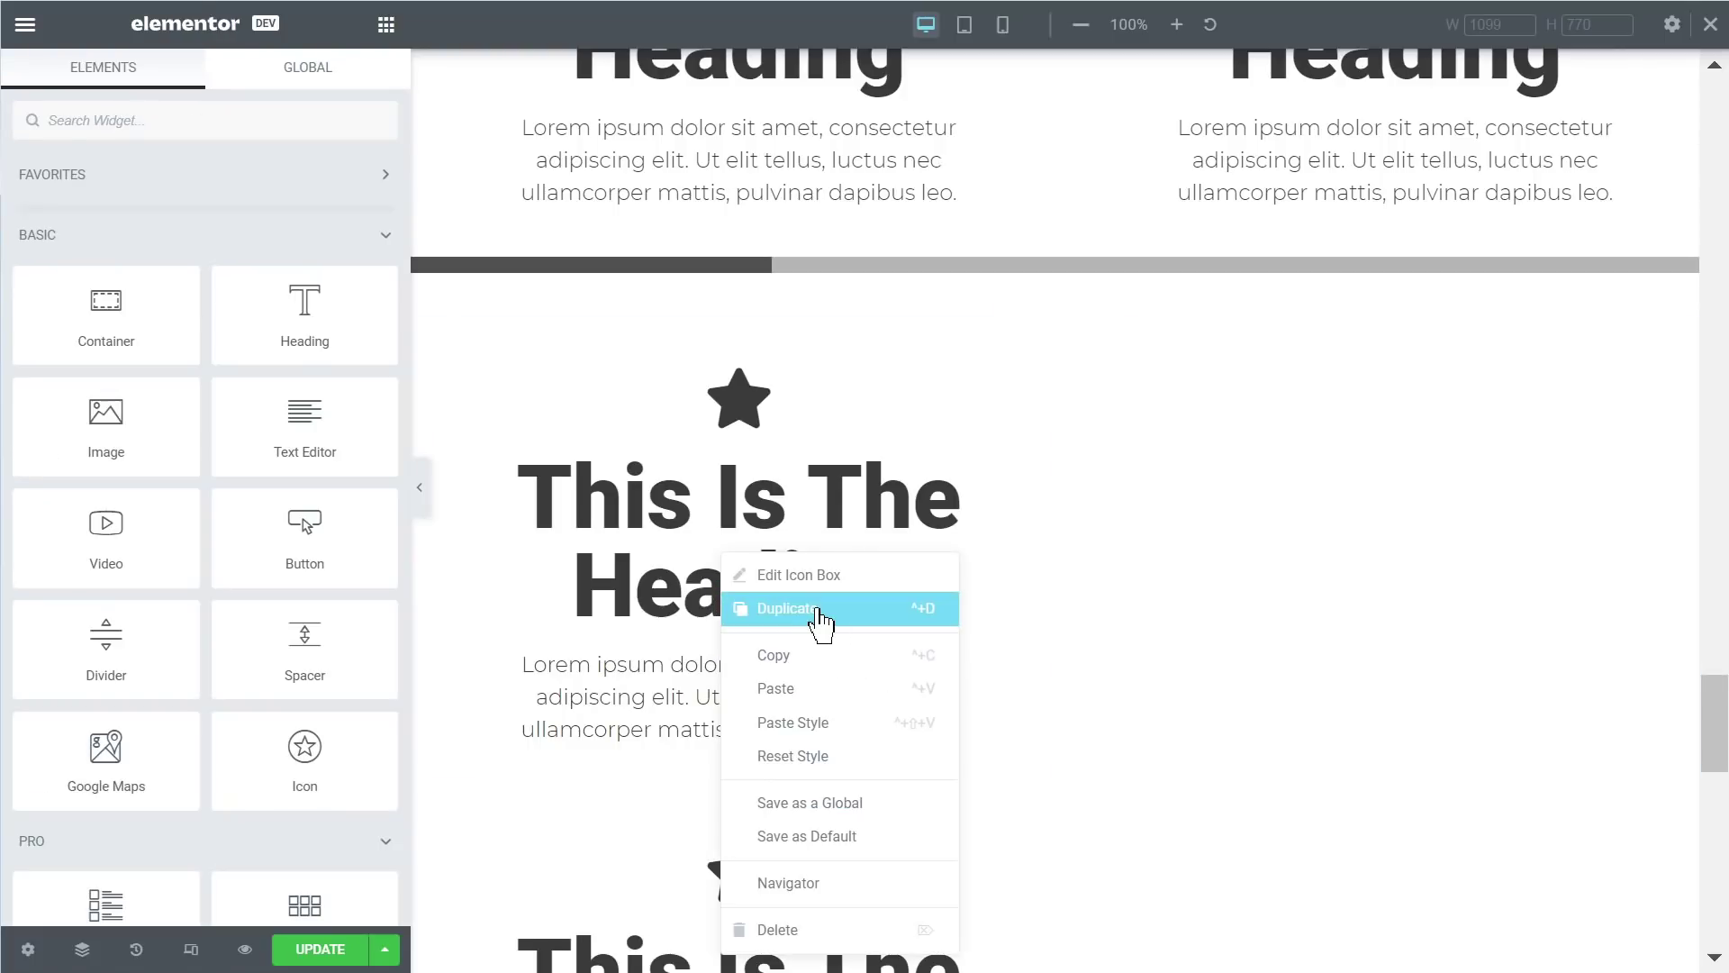
left_click(820, 613)
Step: Set the direction of the container holding the duplicated icon boxes to Row and check how the boxes overflow sideways
scroll(837, 639, "down", 3)
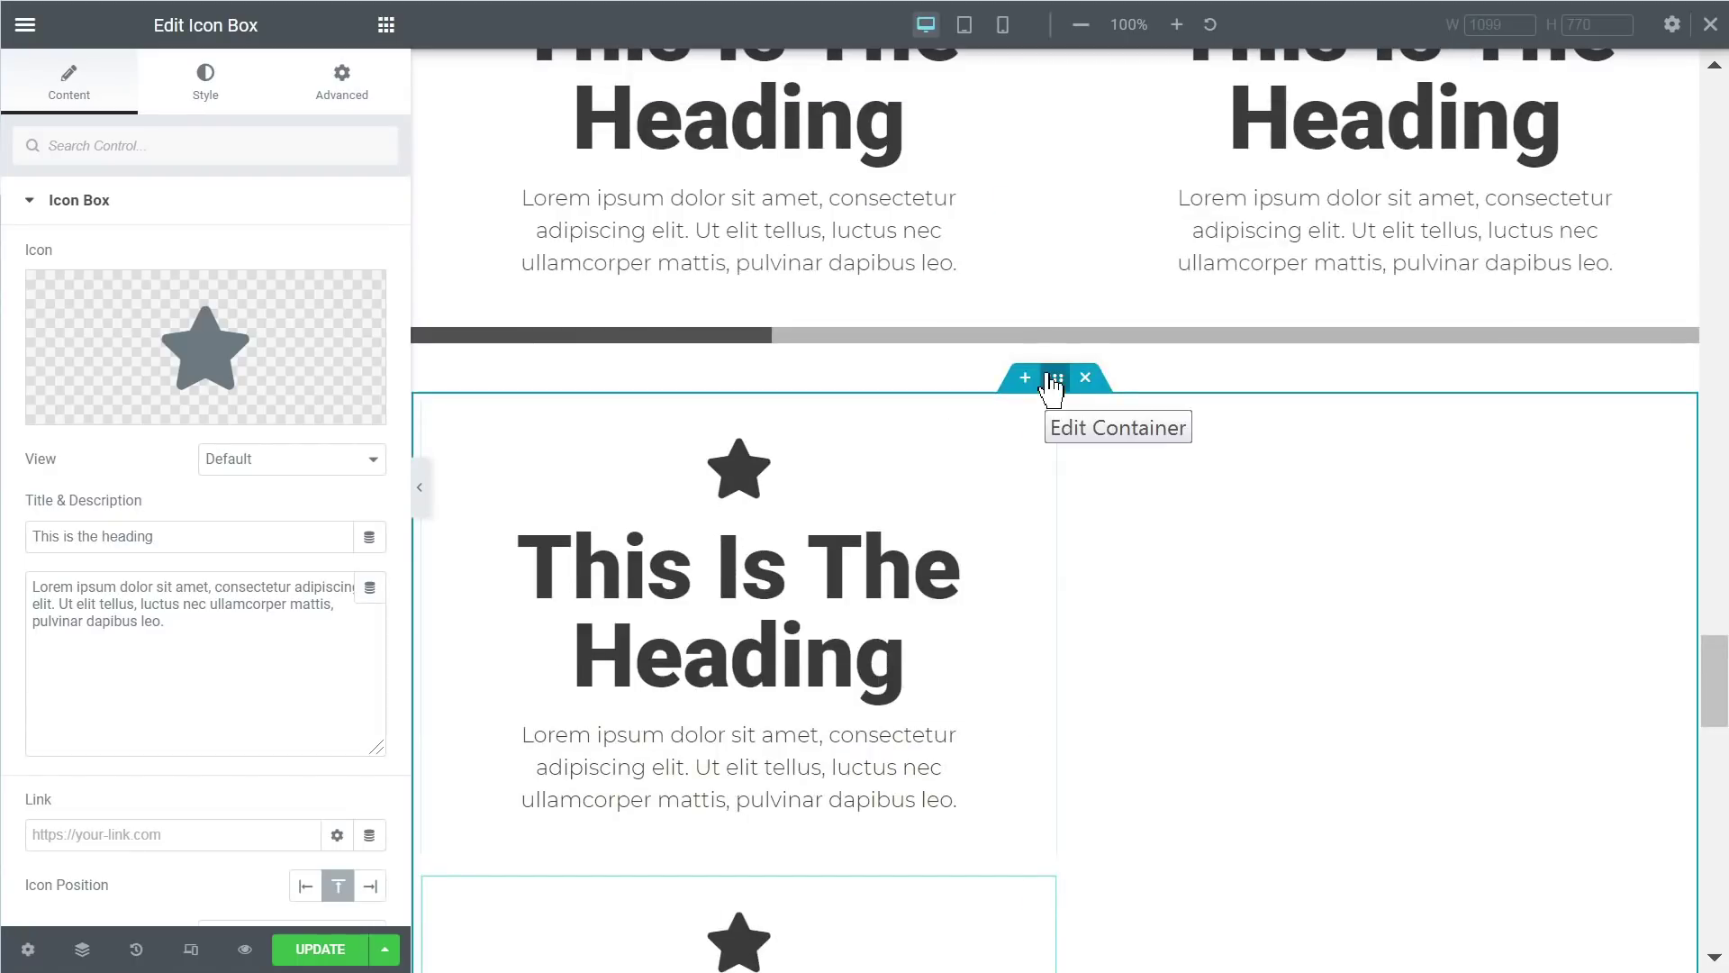
left_click(1059, 397)
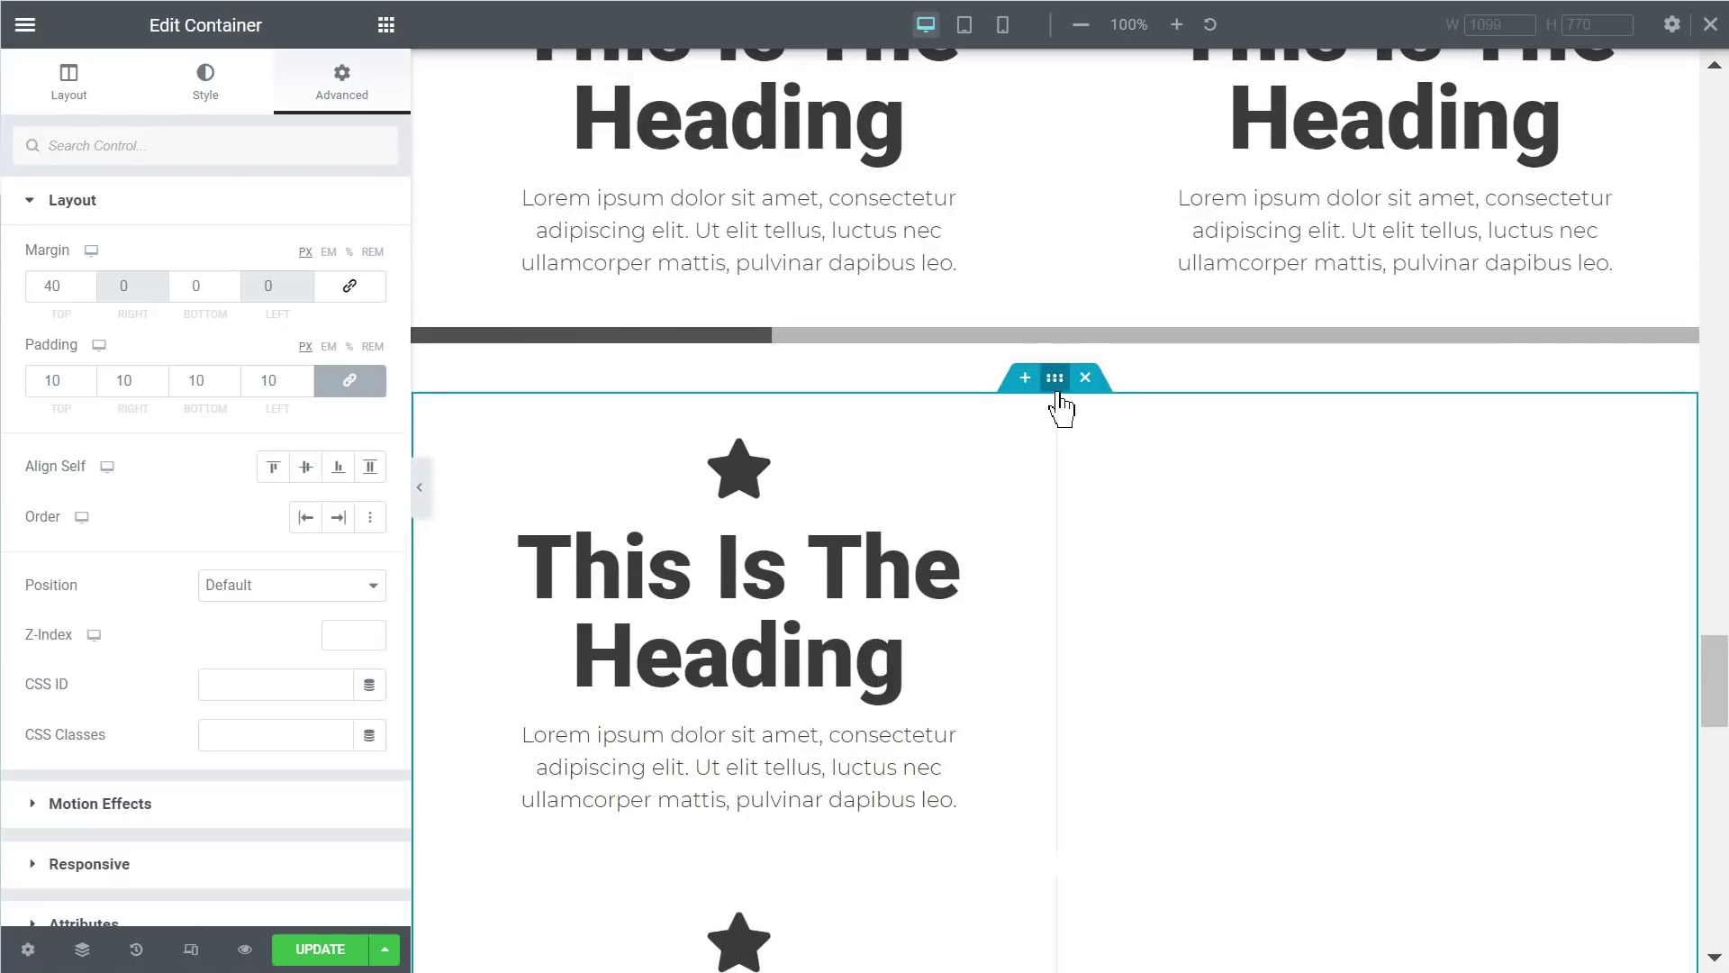
left_click(115, 106)
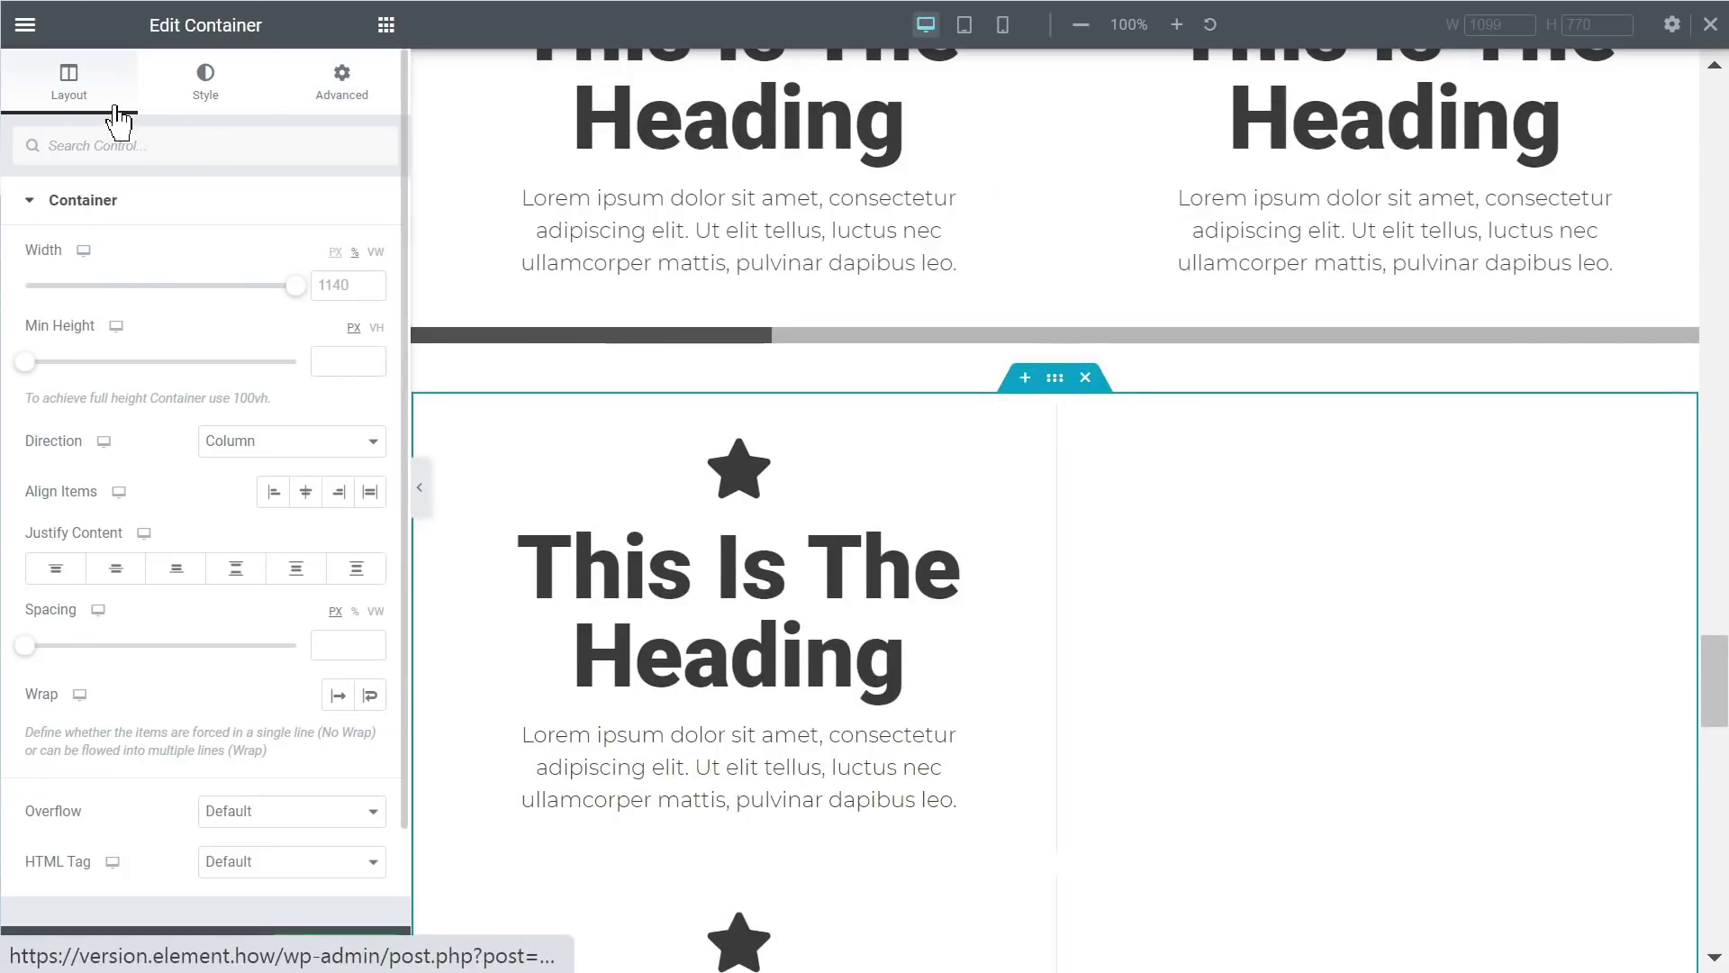
left_click(237, 443)
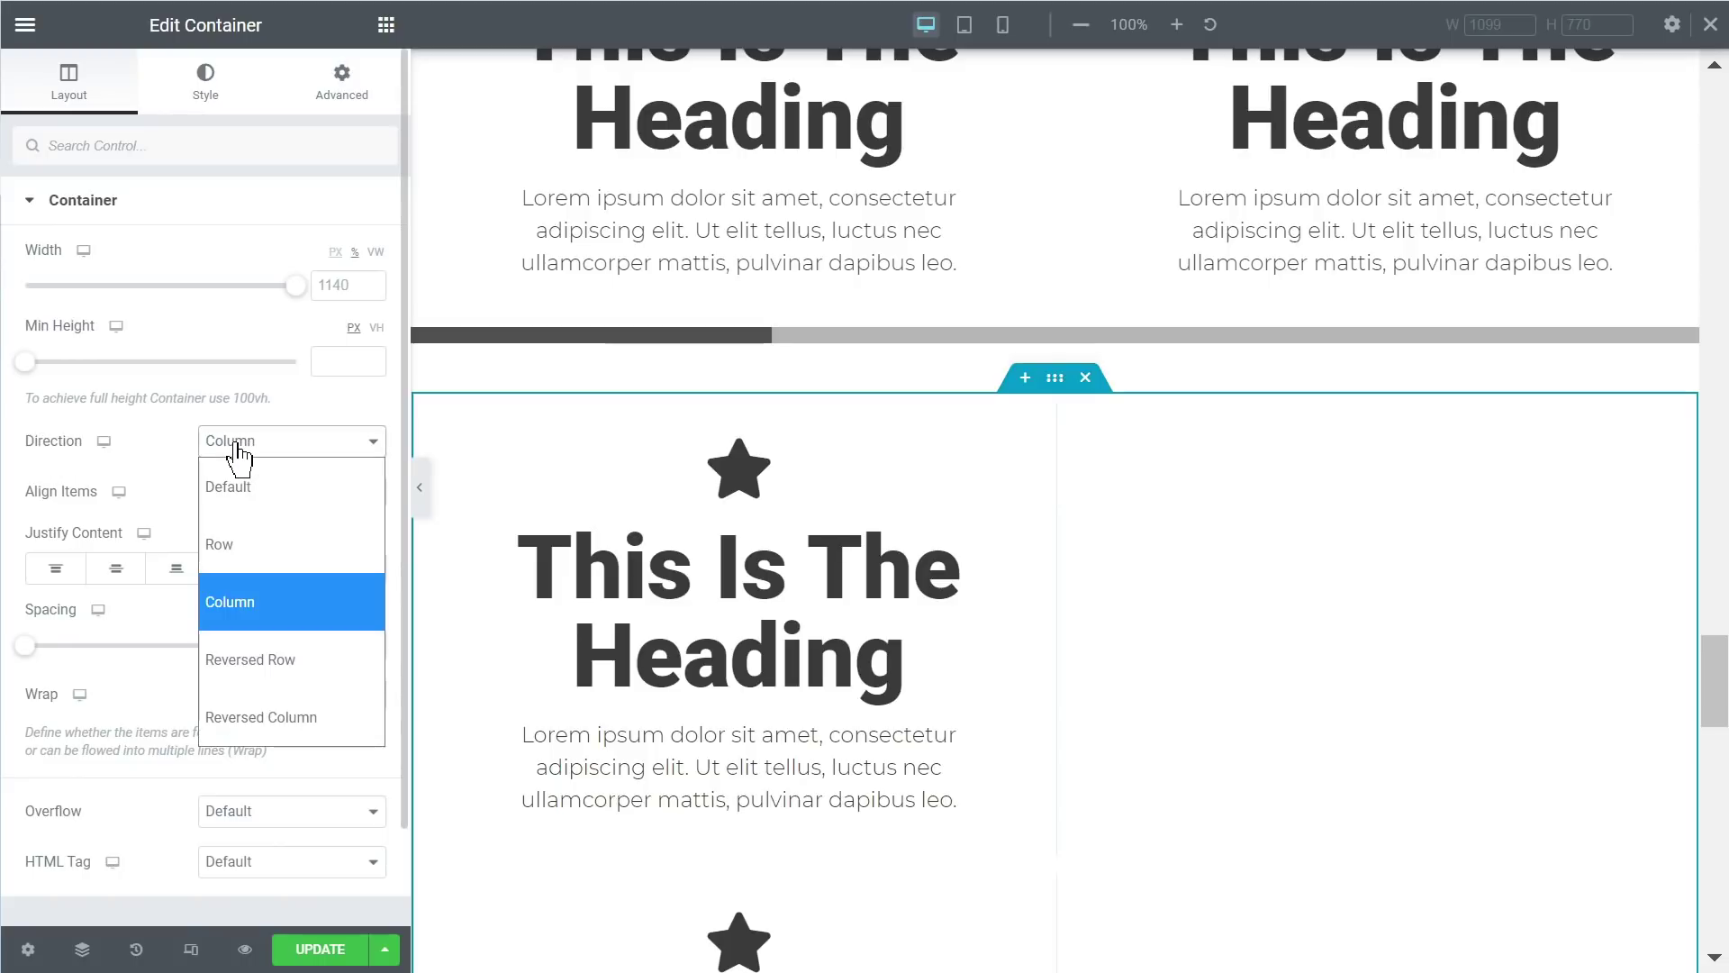
left_click(268, 547)
scroll(756, 531, "down", 2)
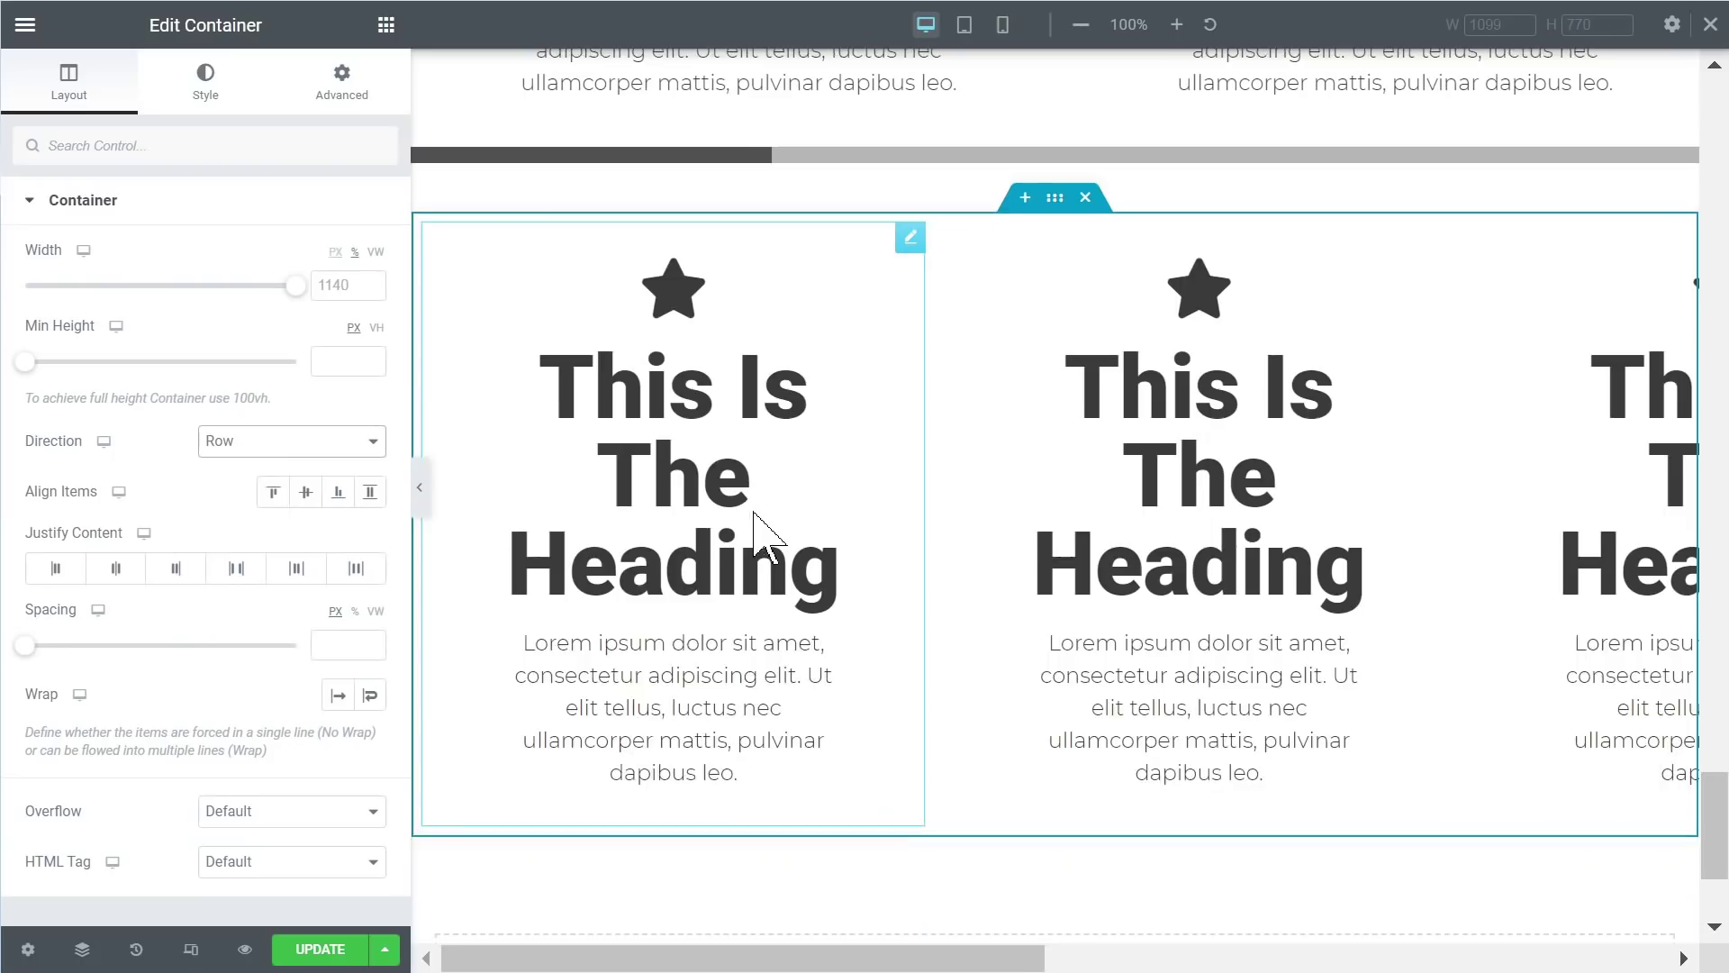
scroll(762, 571, "right", 4)
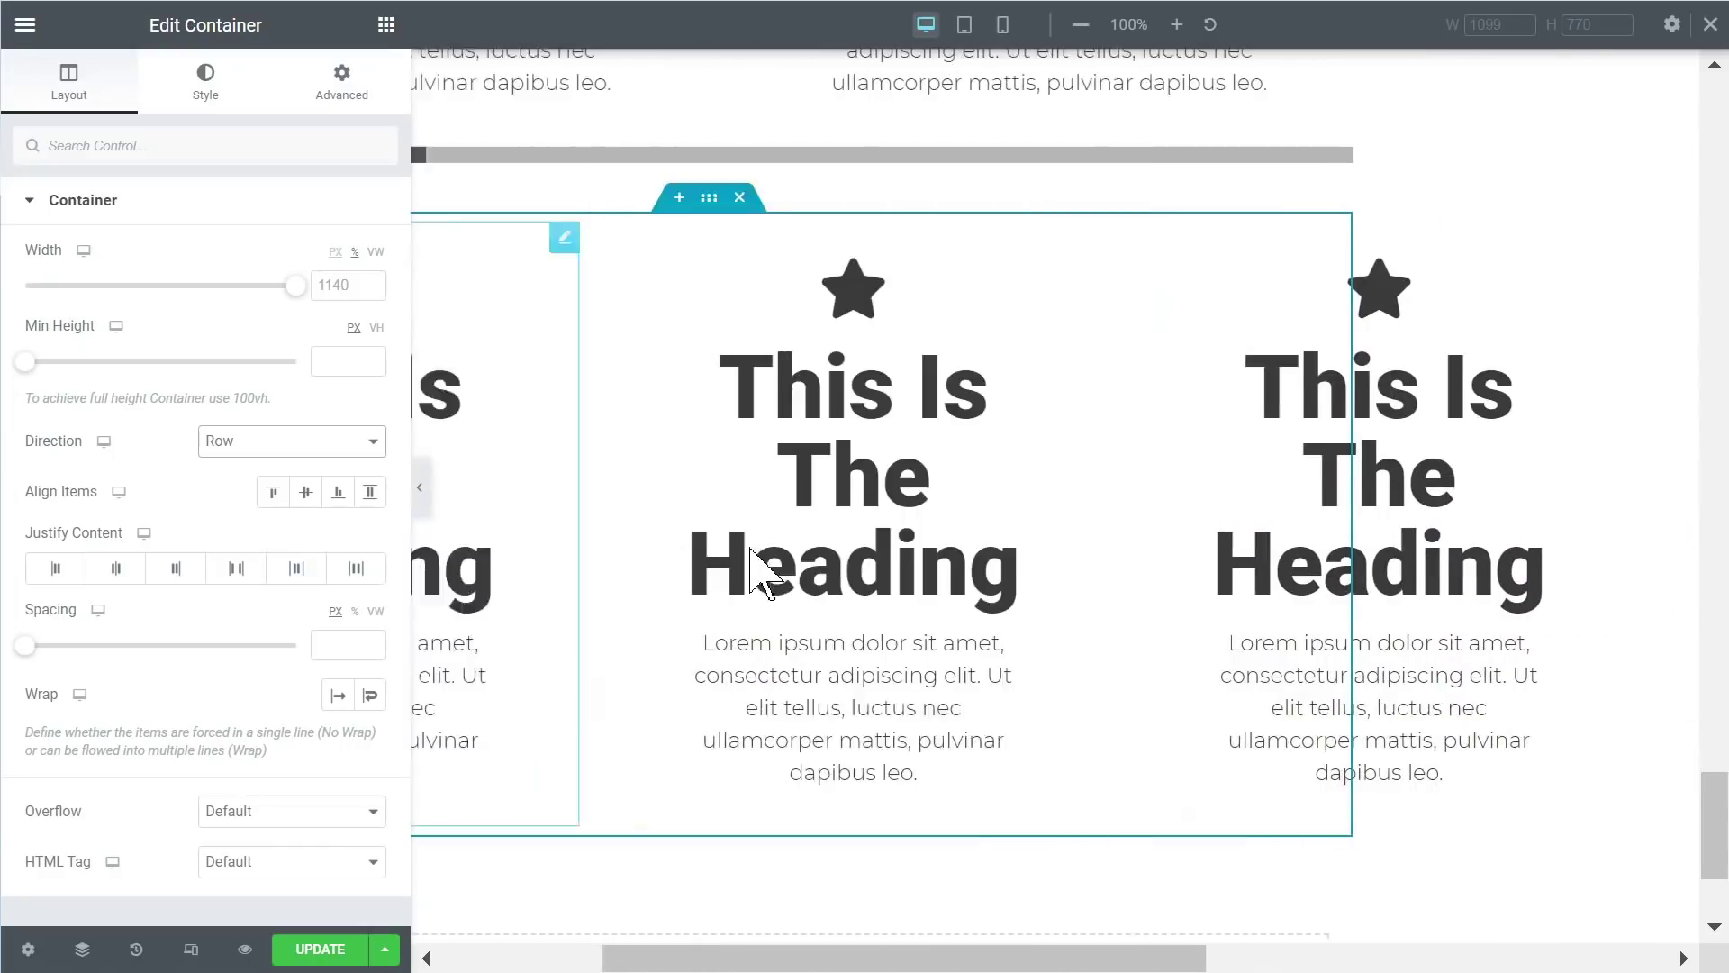
scroll(760, 571, "left", 4)
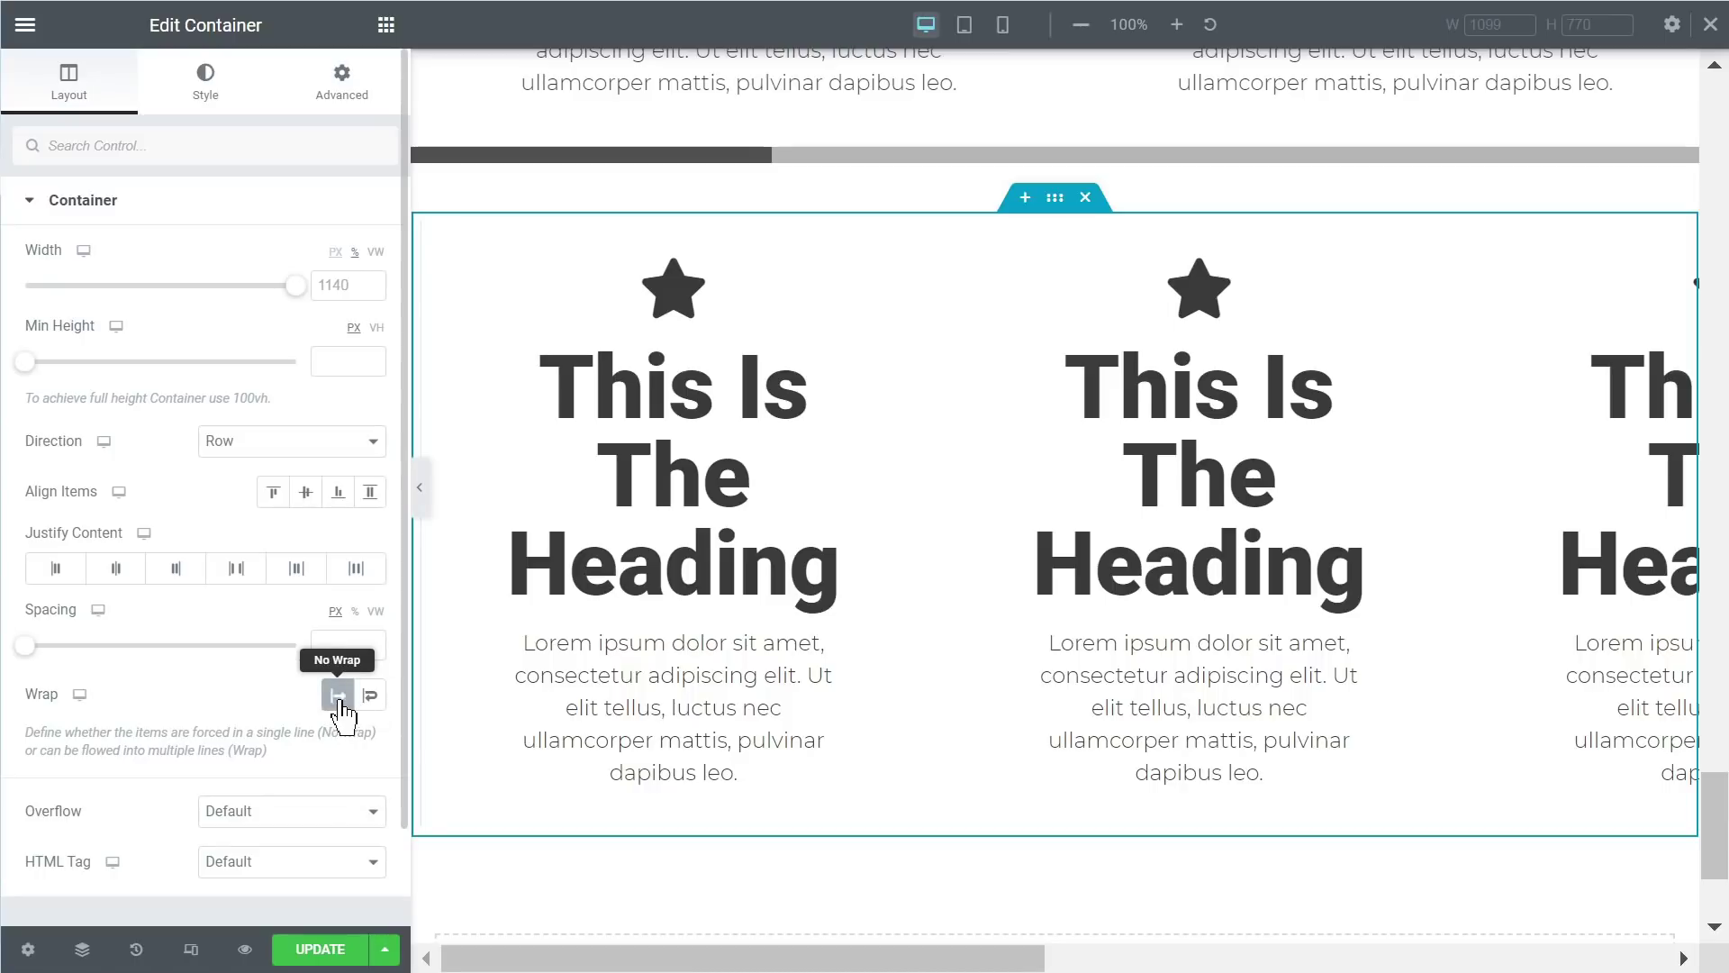
Step: Compare the row without wrapping, set the container's wrap option to Wrap, and check how the icon boxes flow
scroll(868, 579, "right", 3)
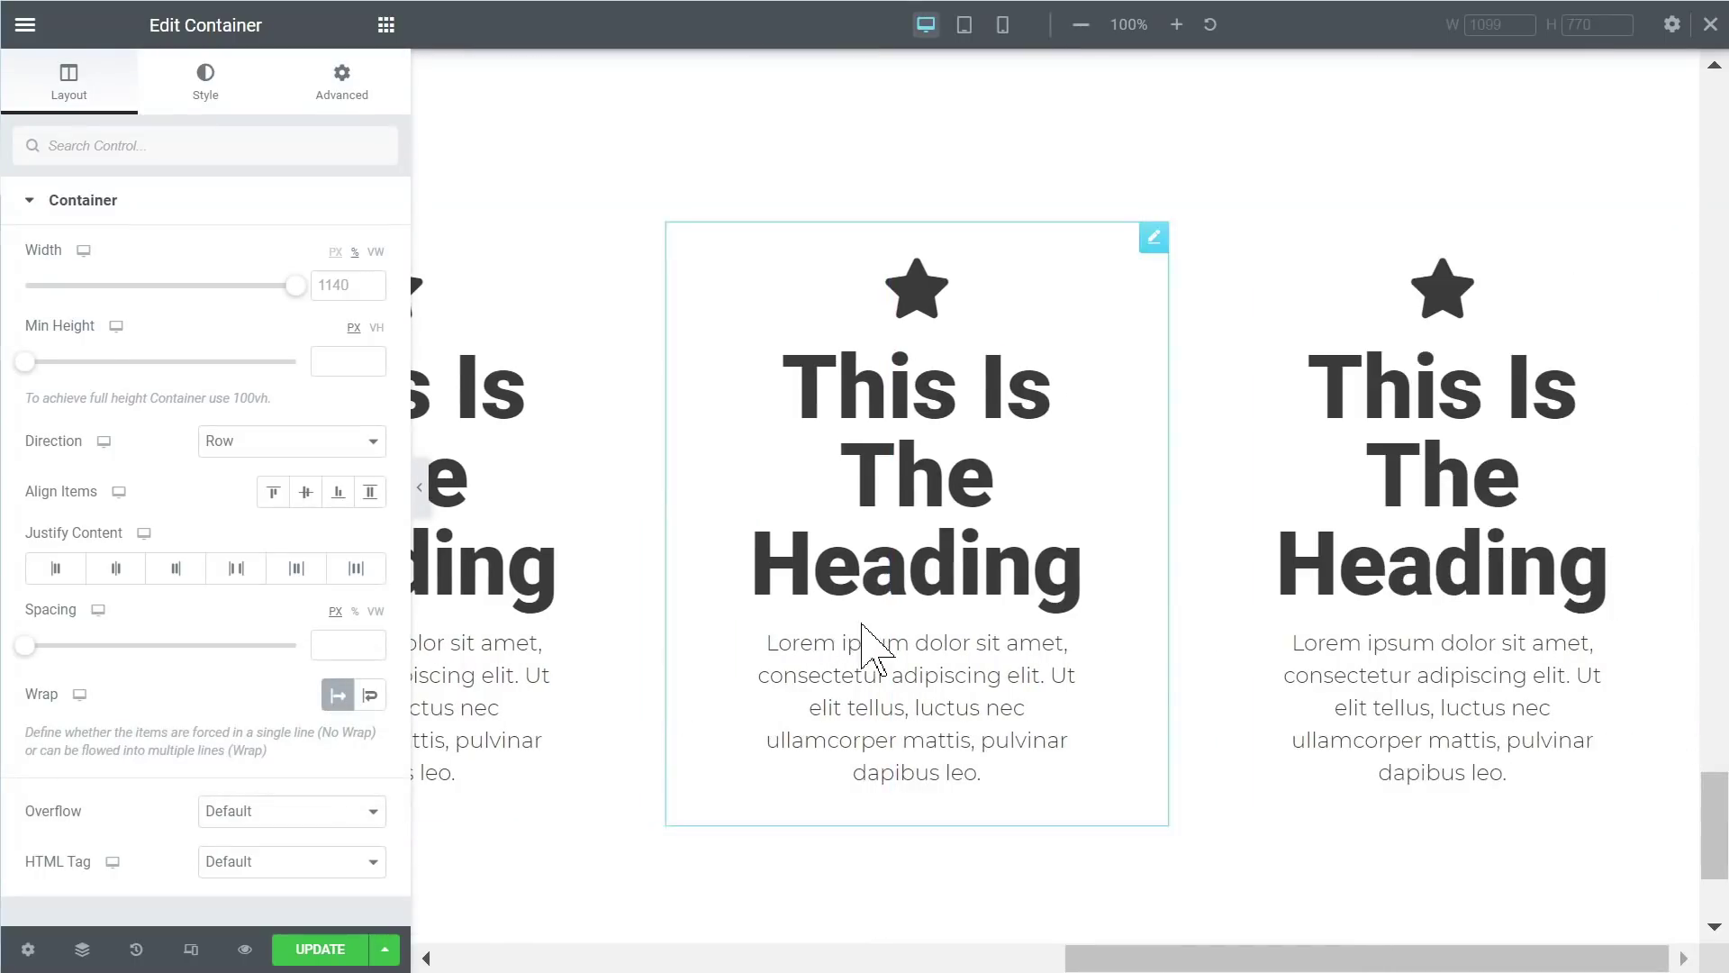
scroll(880, 664, "left", 3)
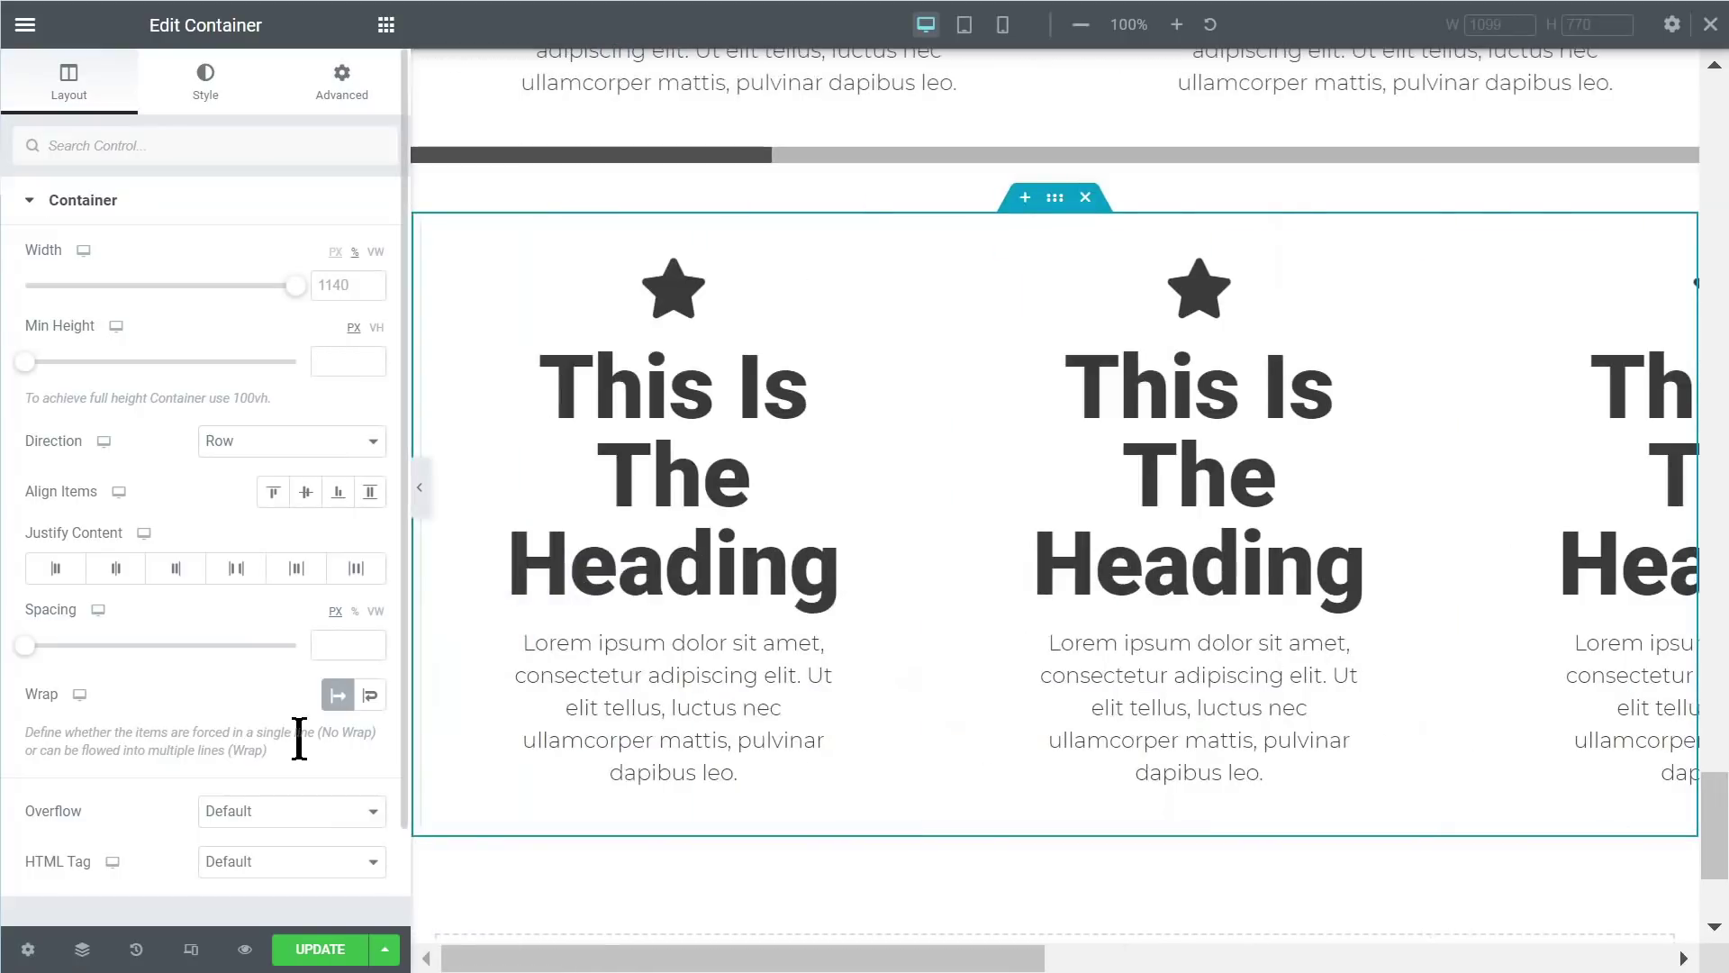
left_click(368, 699)
scroll(1100, 521, "down", 1)
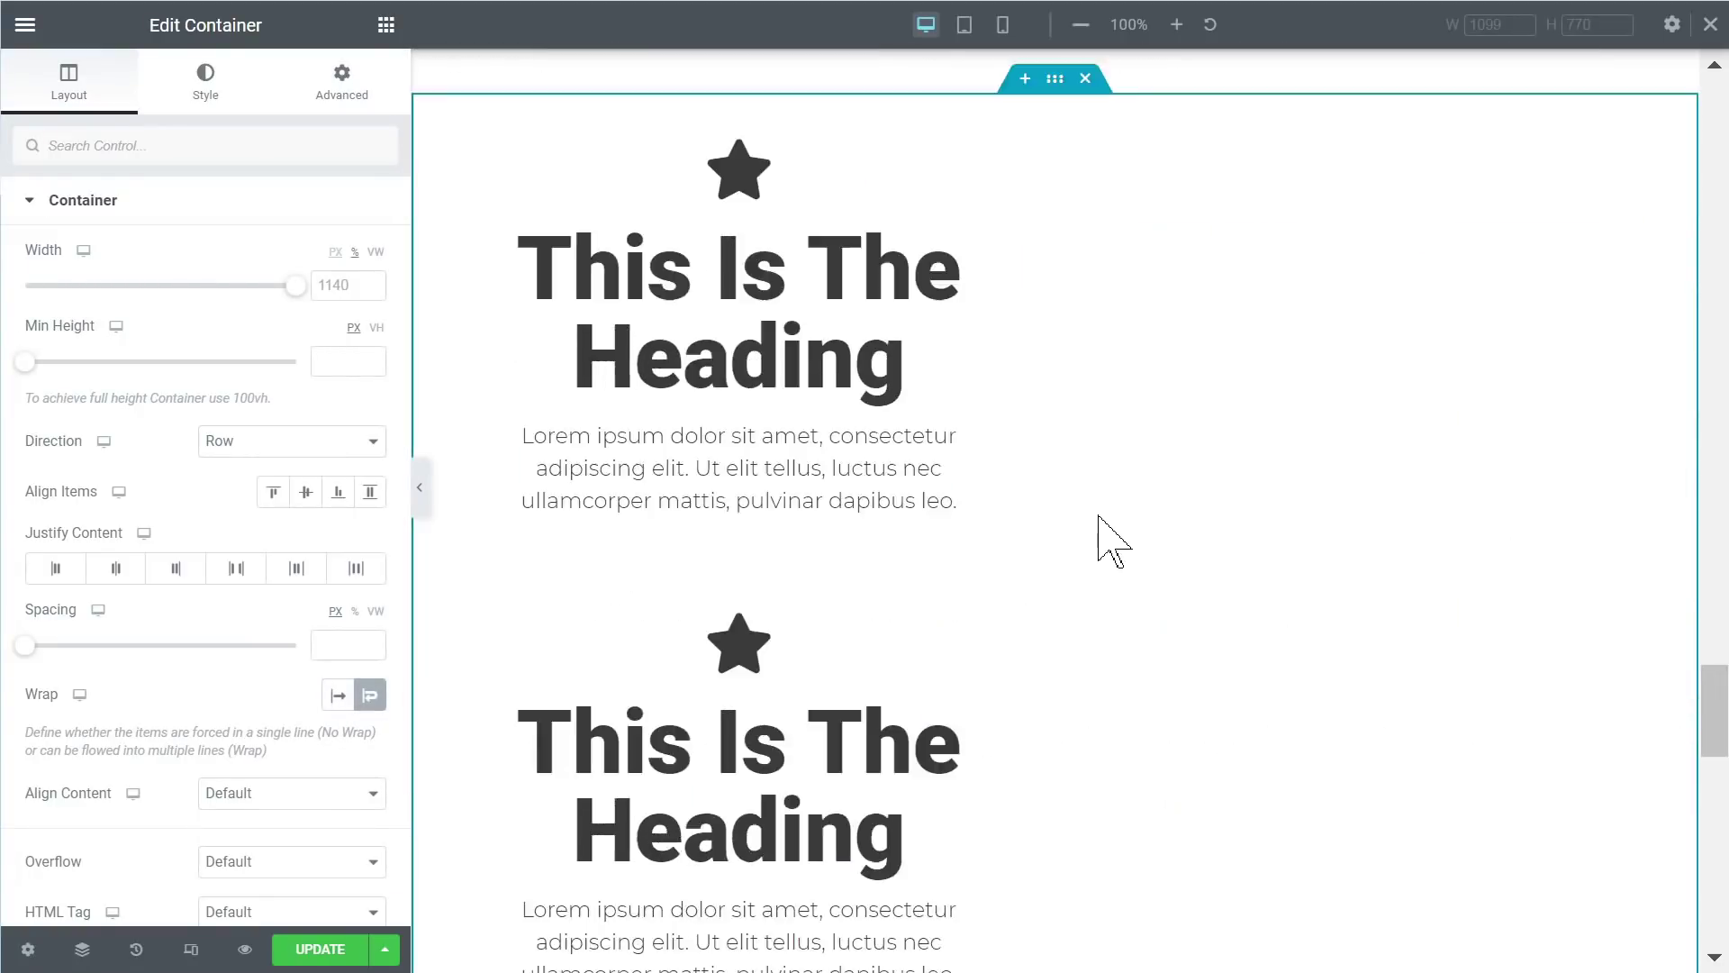
scroll(990, 576, "down", 2)
scroll(1116, 370, "down", 7, "ctrl")
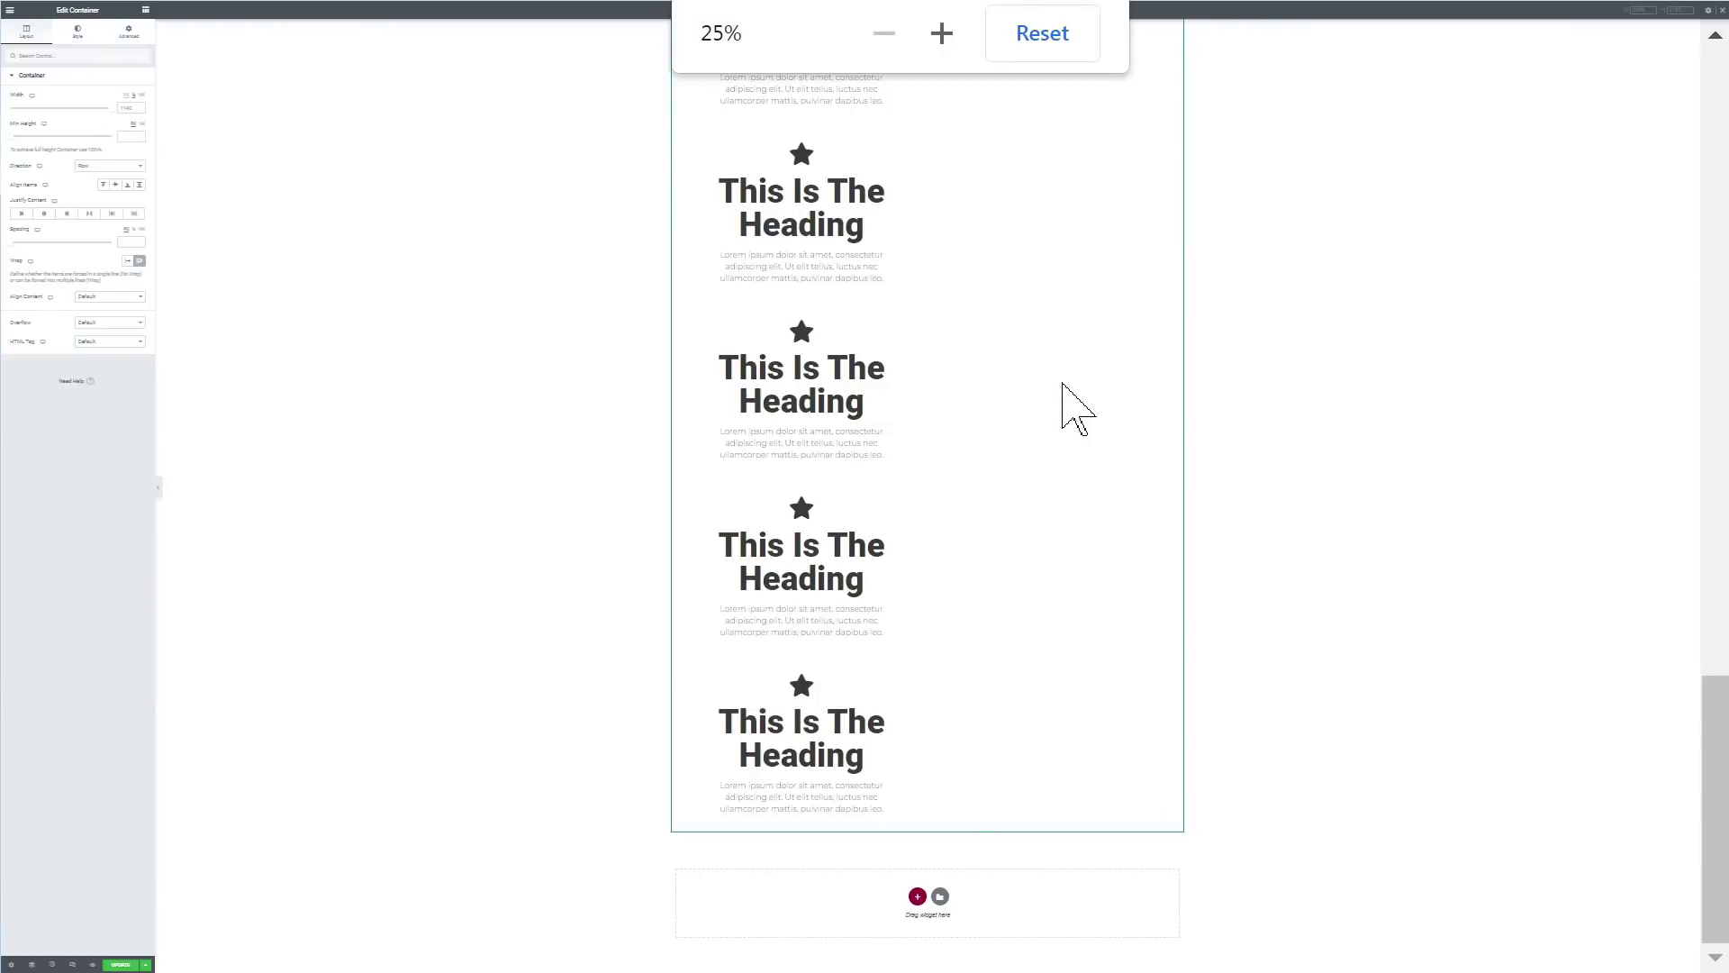
scroll(934, 412, "up", 2, "ctrl")
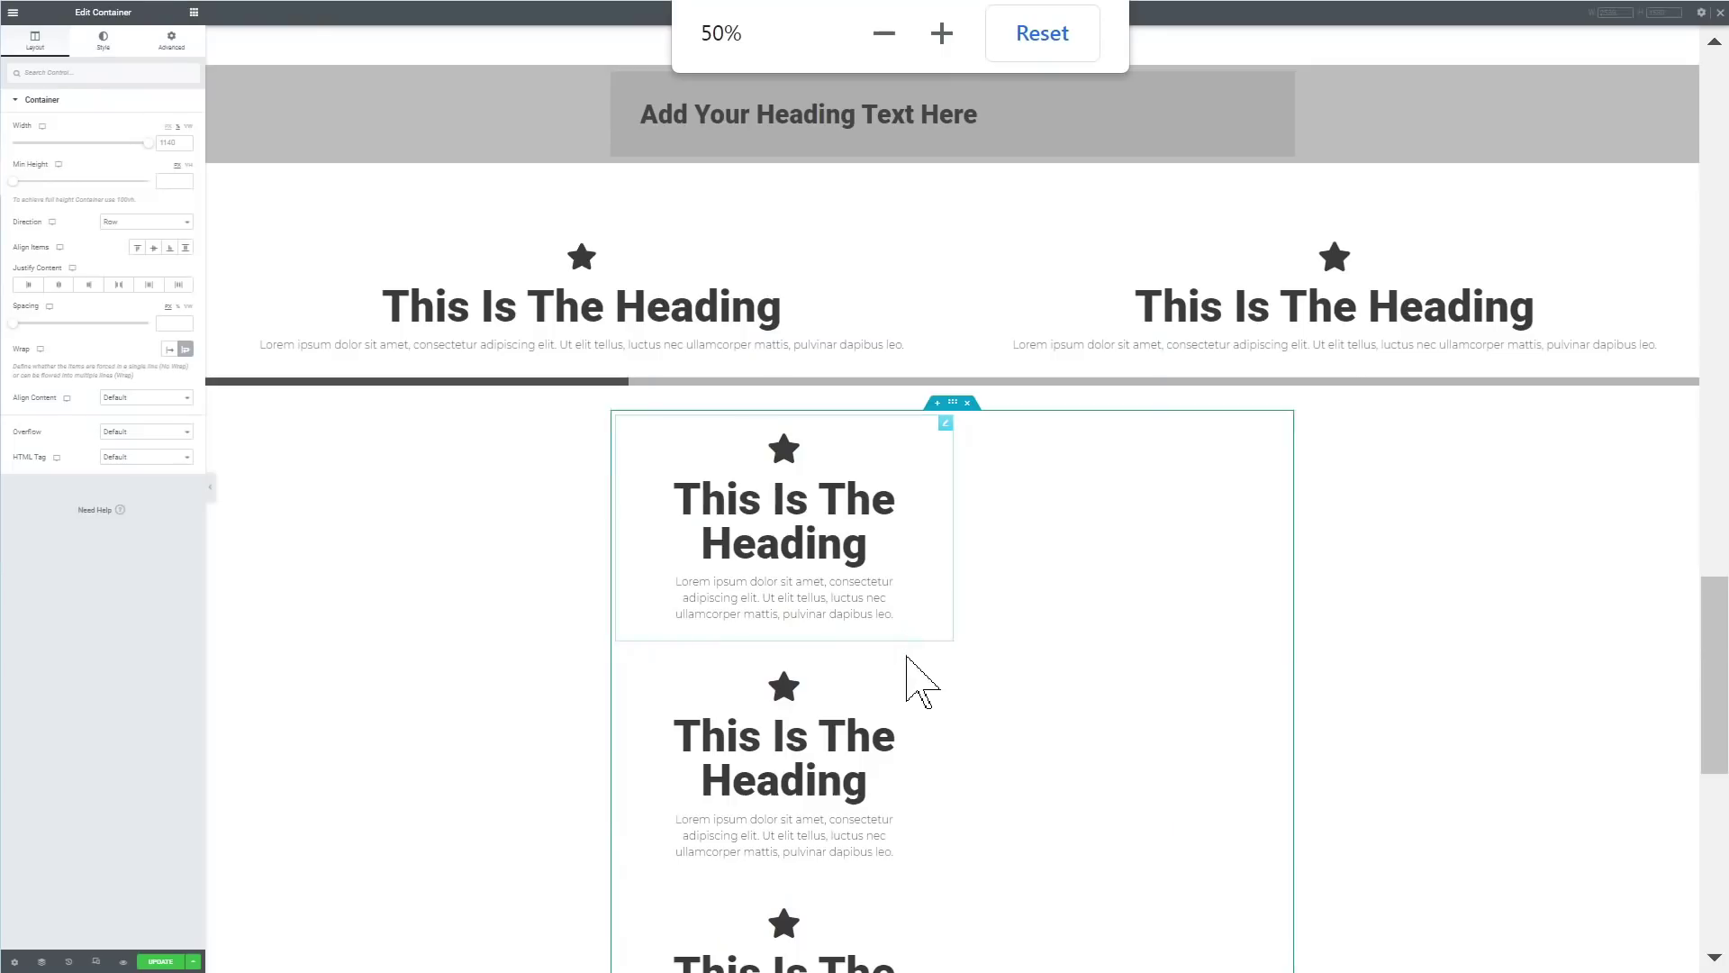
scroll(912, 683, "down", 4)
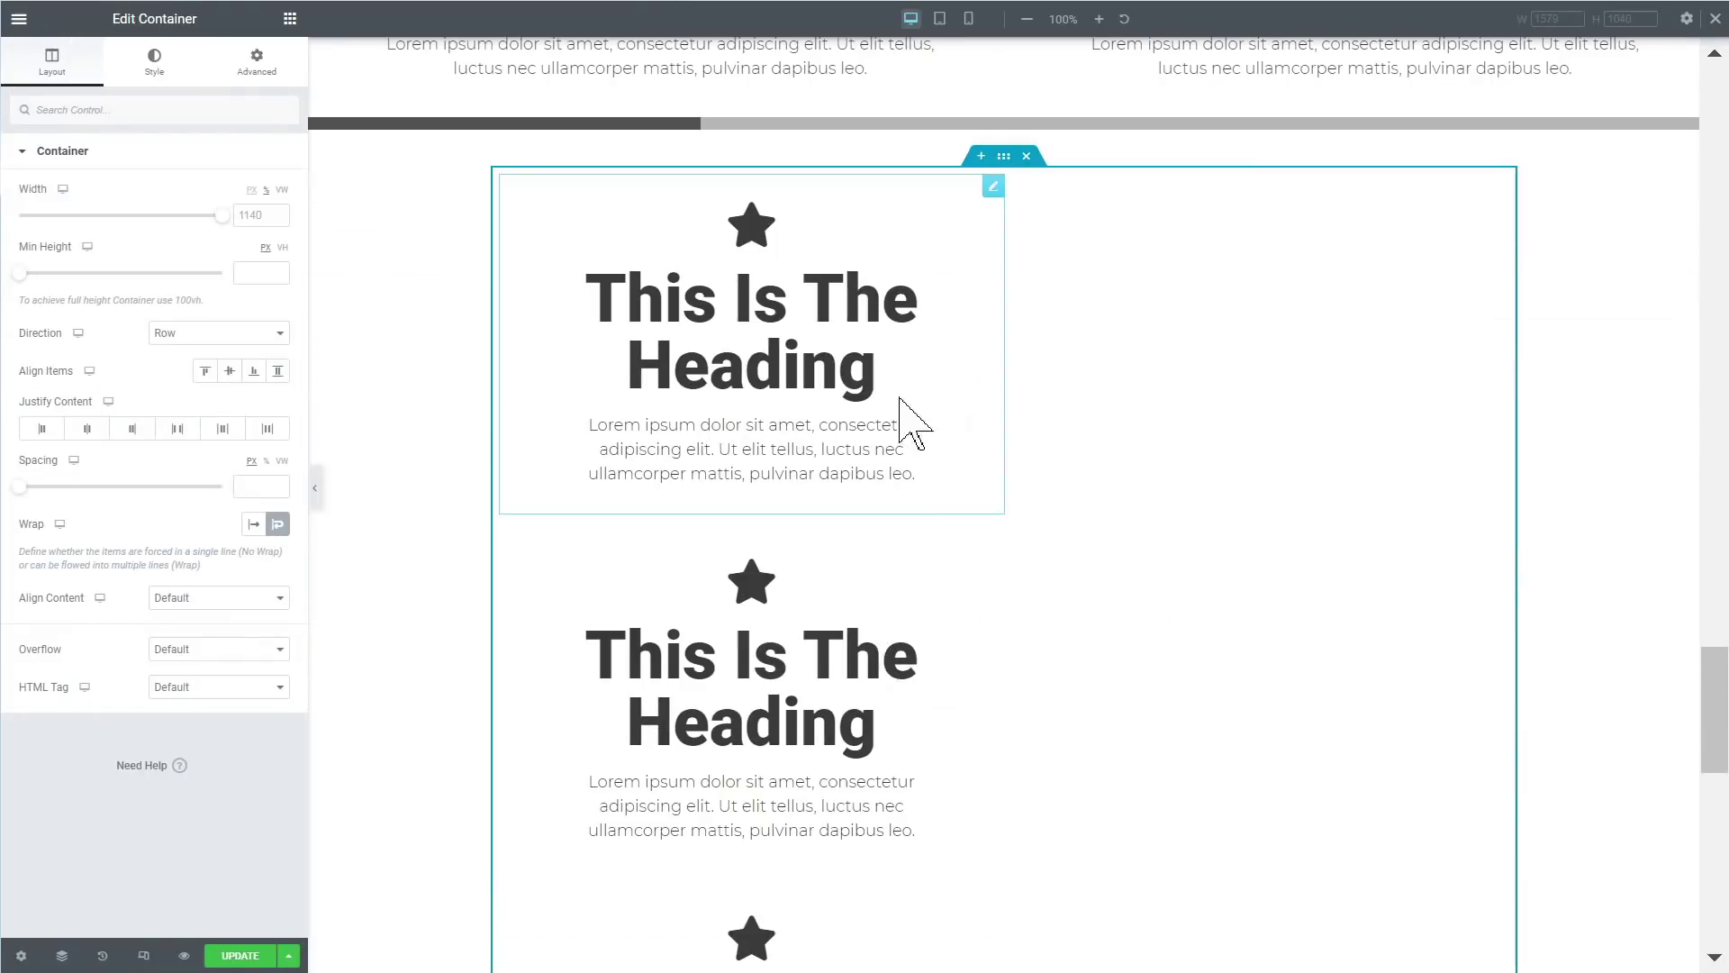
Step: Set the width of the first icon box in the wrapped container to 49%
left_click(718, 622)
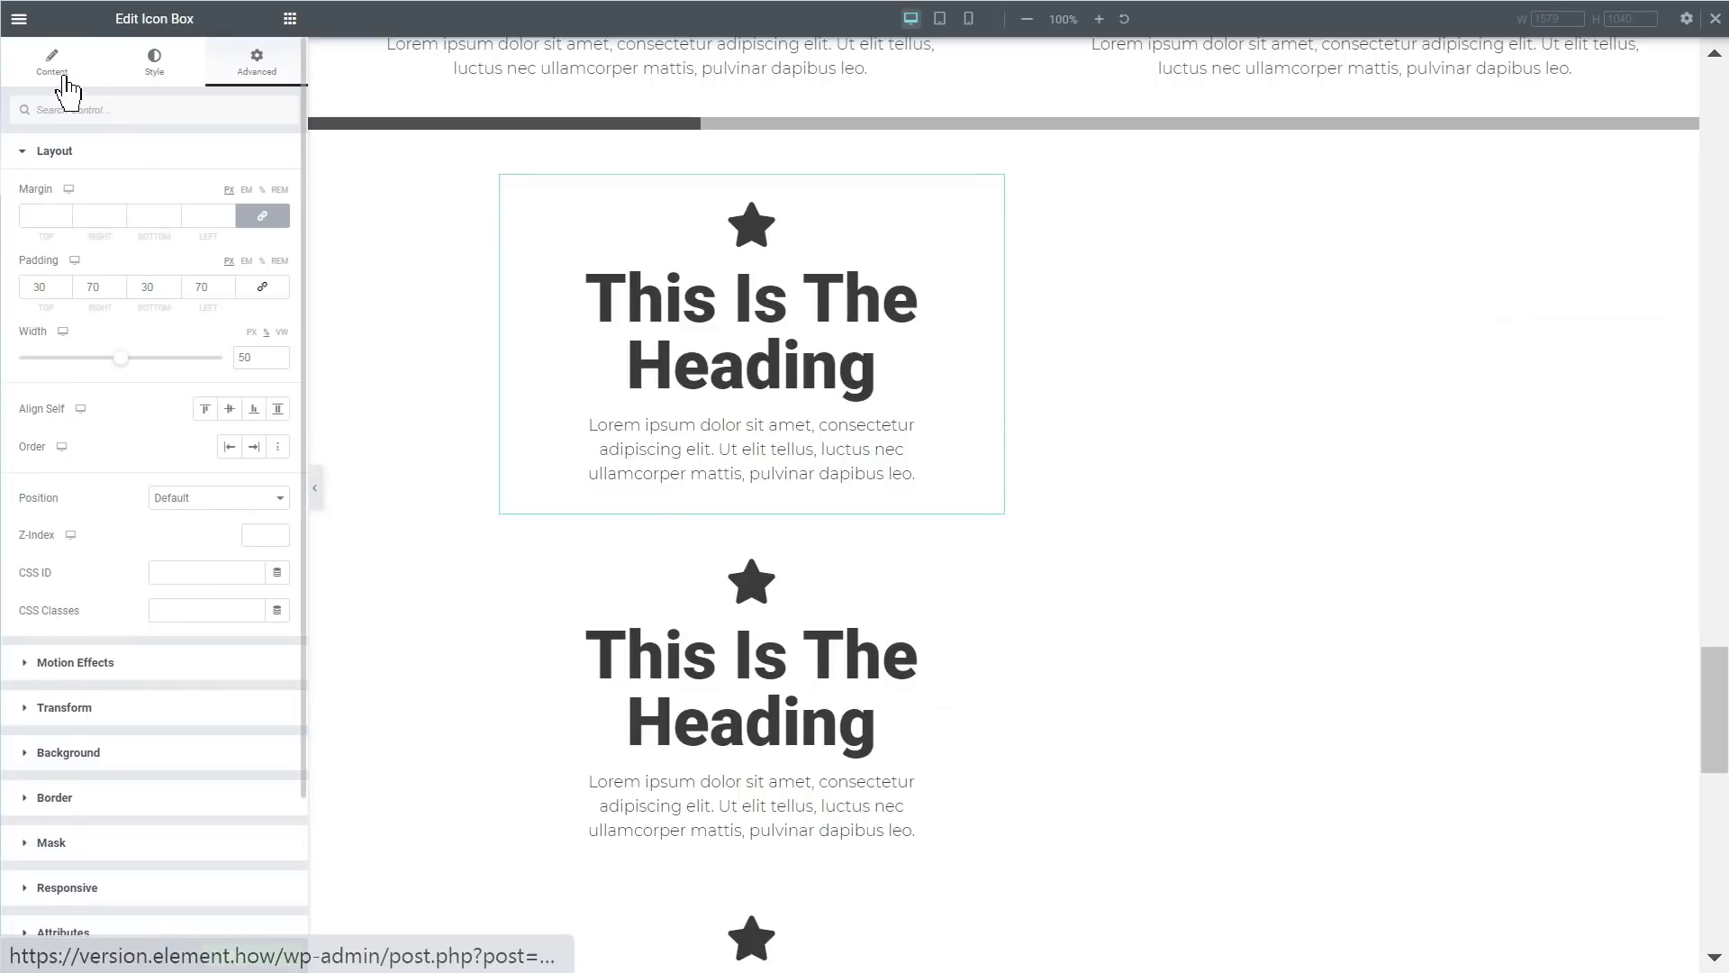
left_click(278, 361)
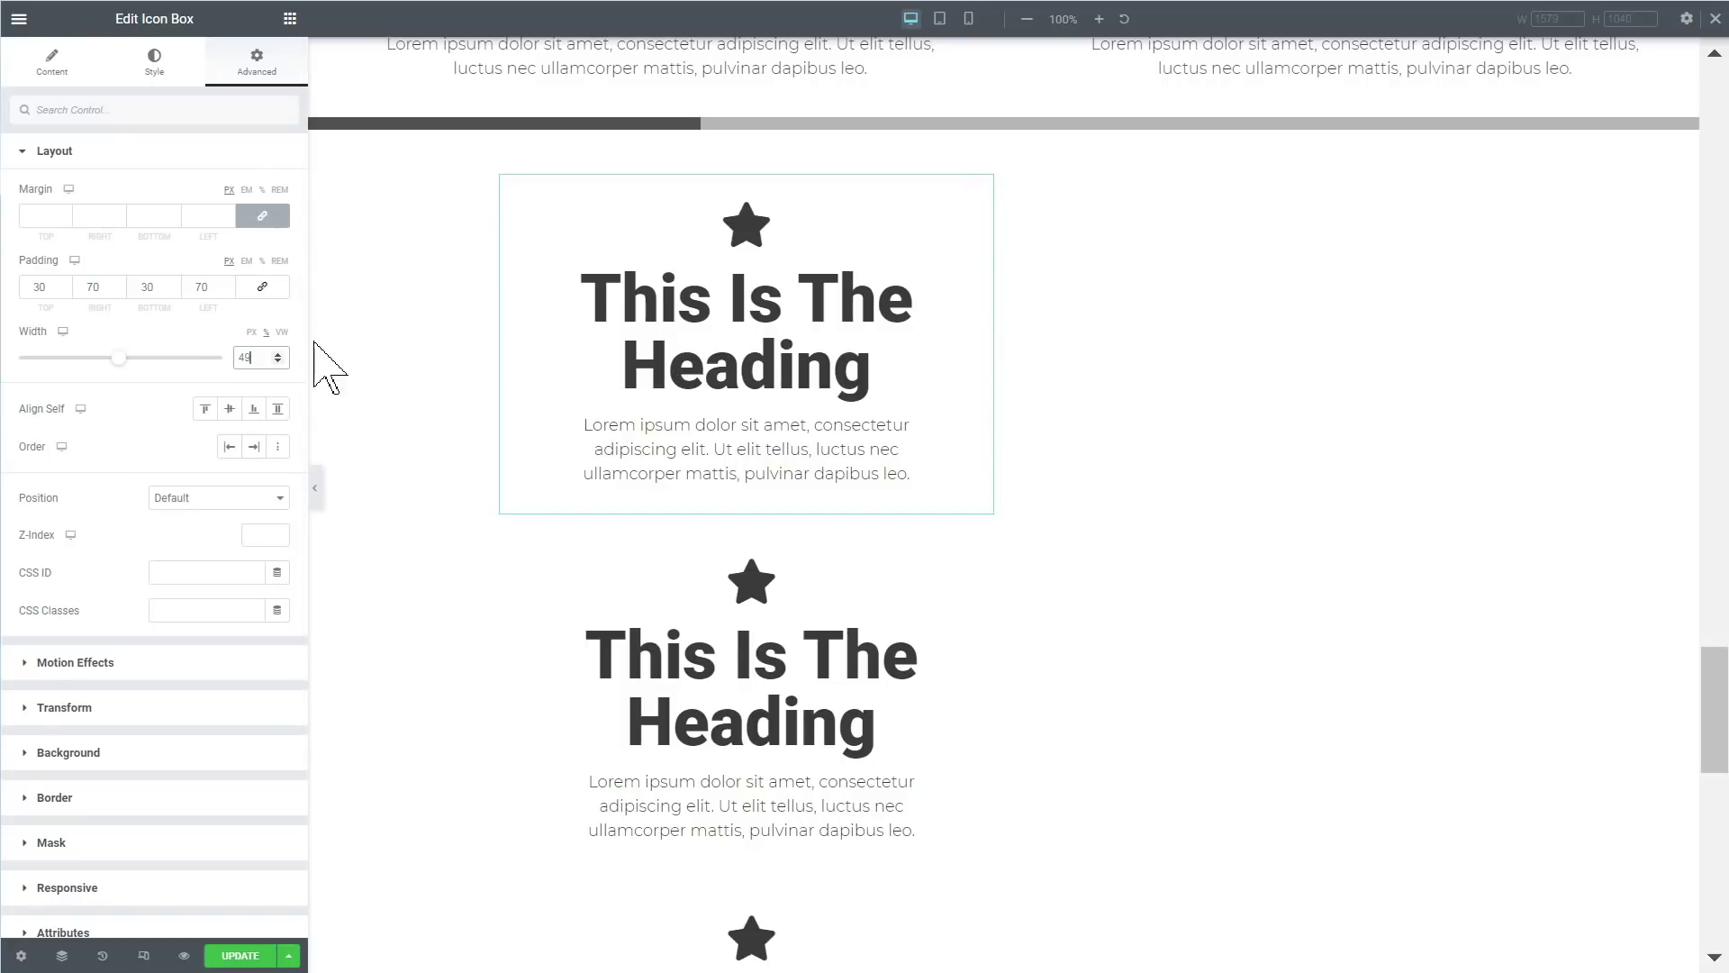
key("ctrl+plus")
key("ctrl+plus")
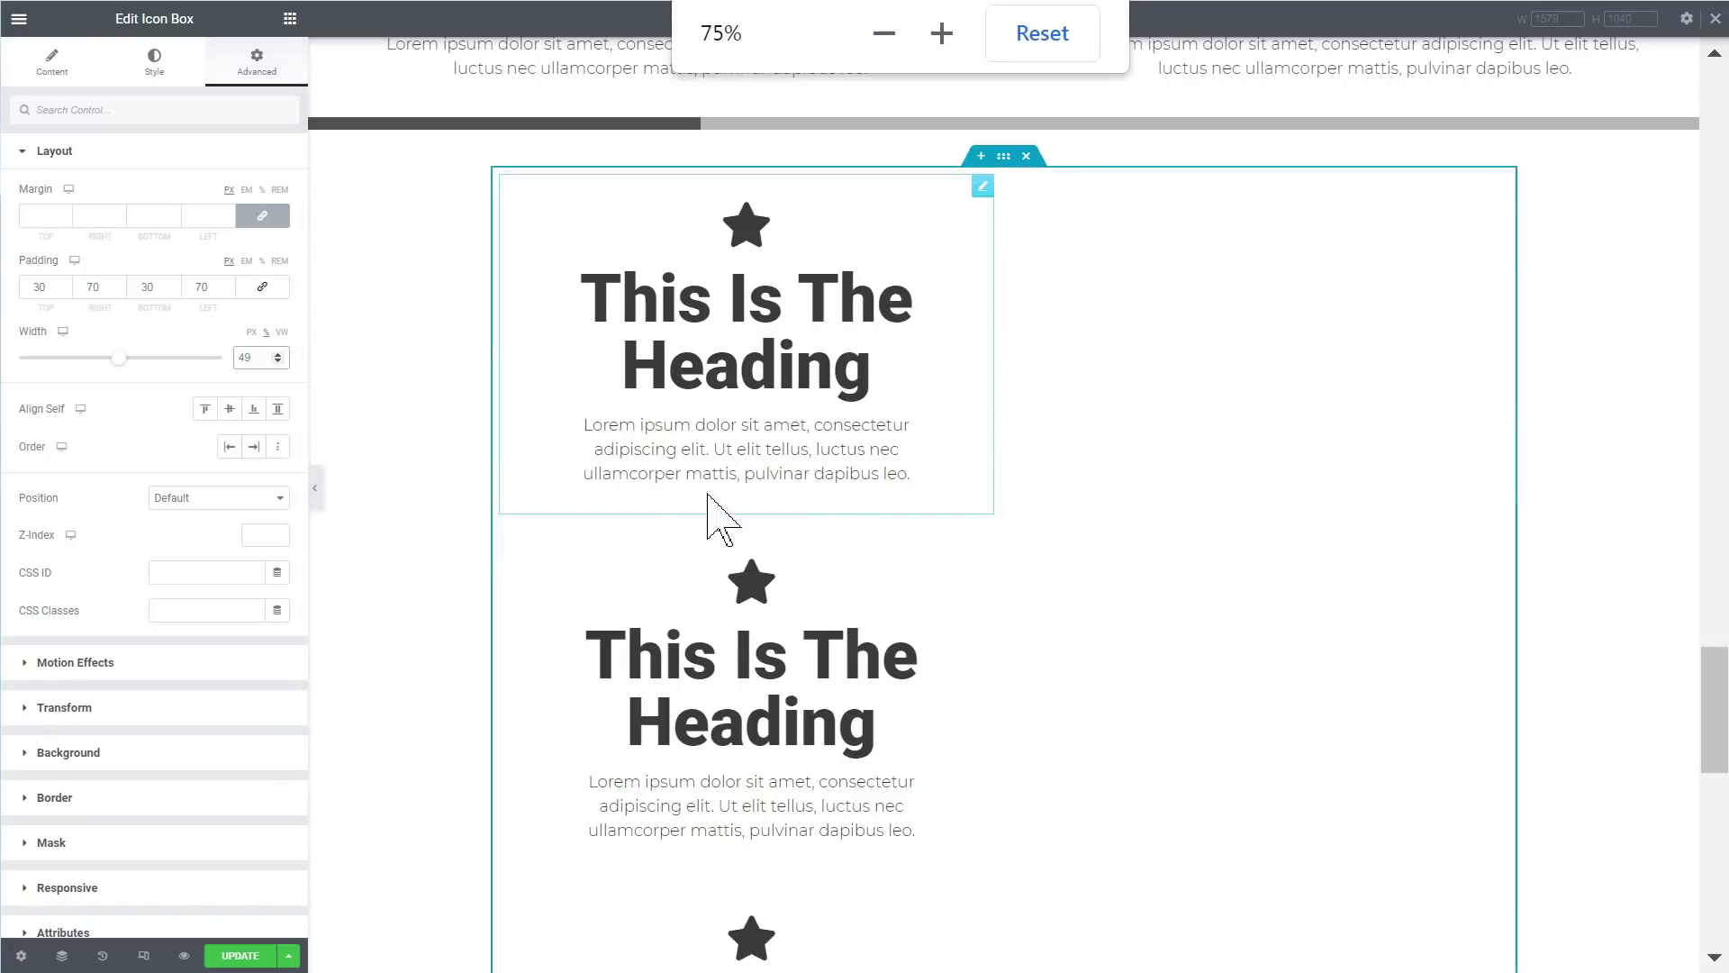
scroll(685, 594, "down", 4)
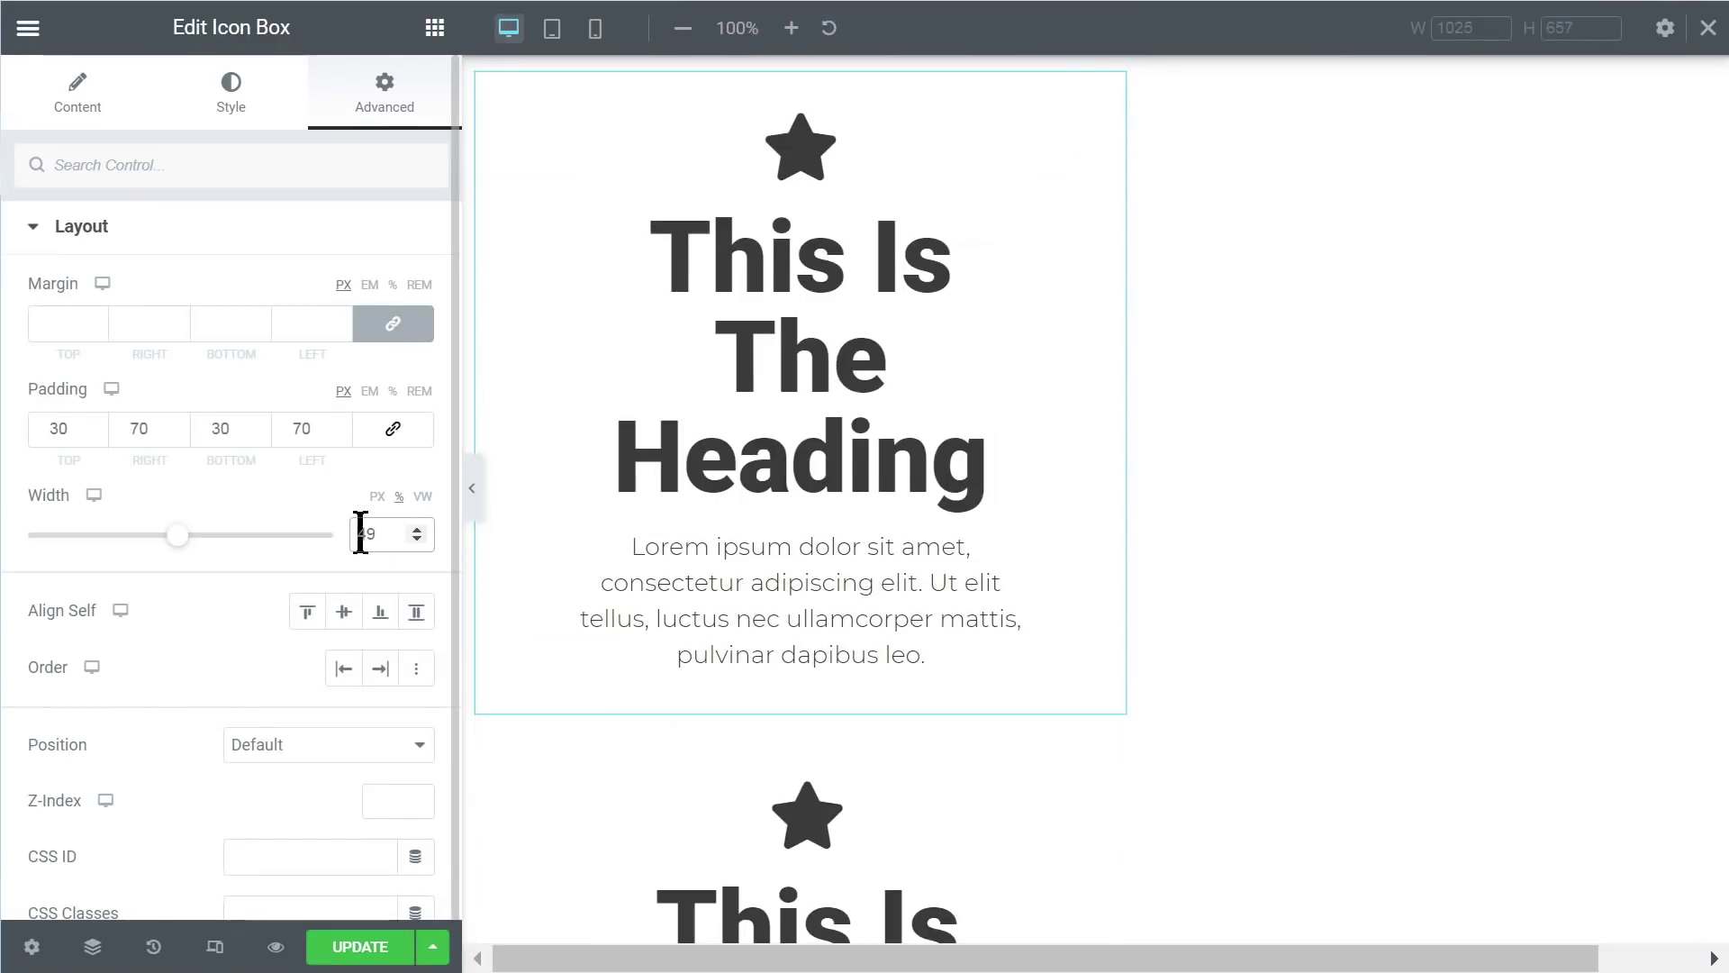
key("ctrl+minus")
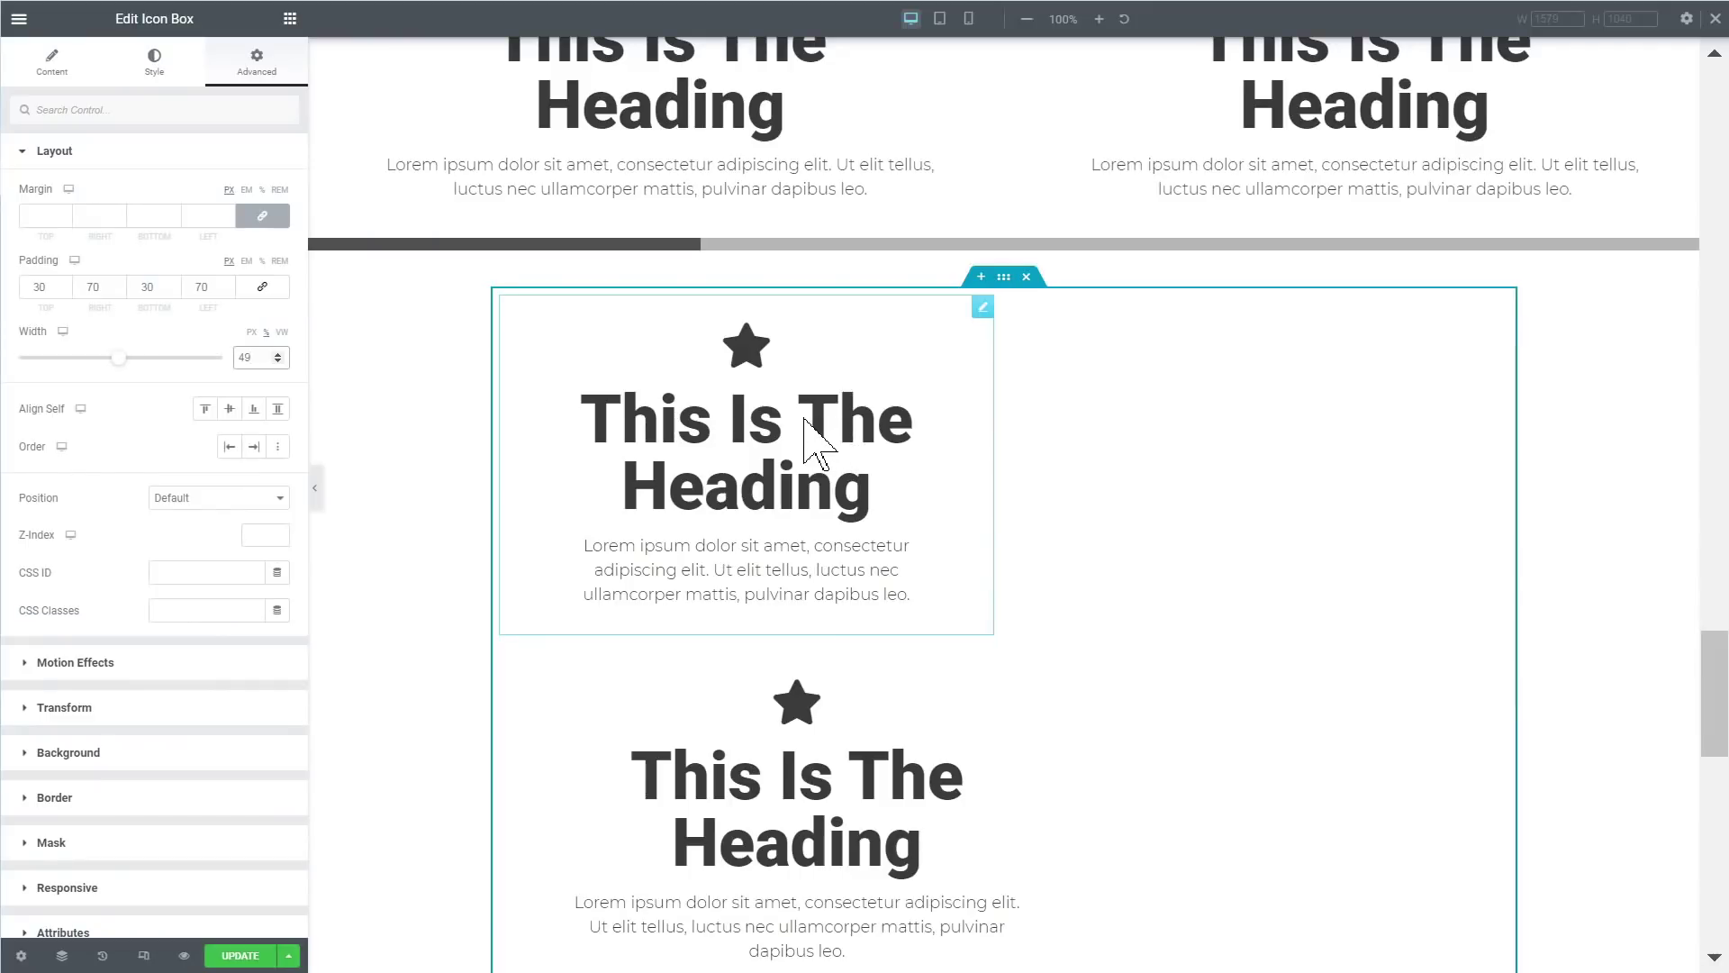
Step: Copy the 49% wide icon box and paste its style onto the second icon box
right_click(815, 442)
left_click(895, 498)
right_click(766, 768)
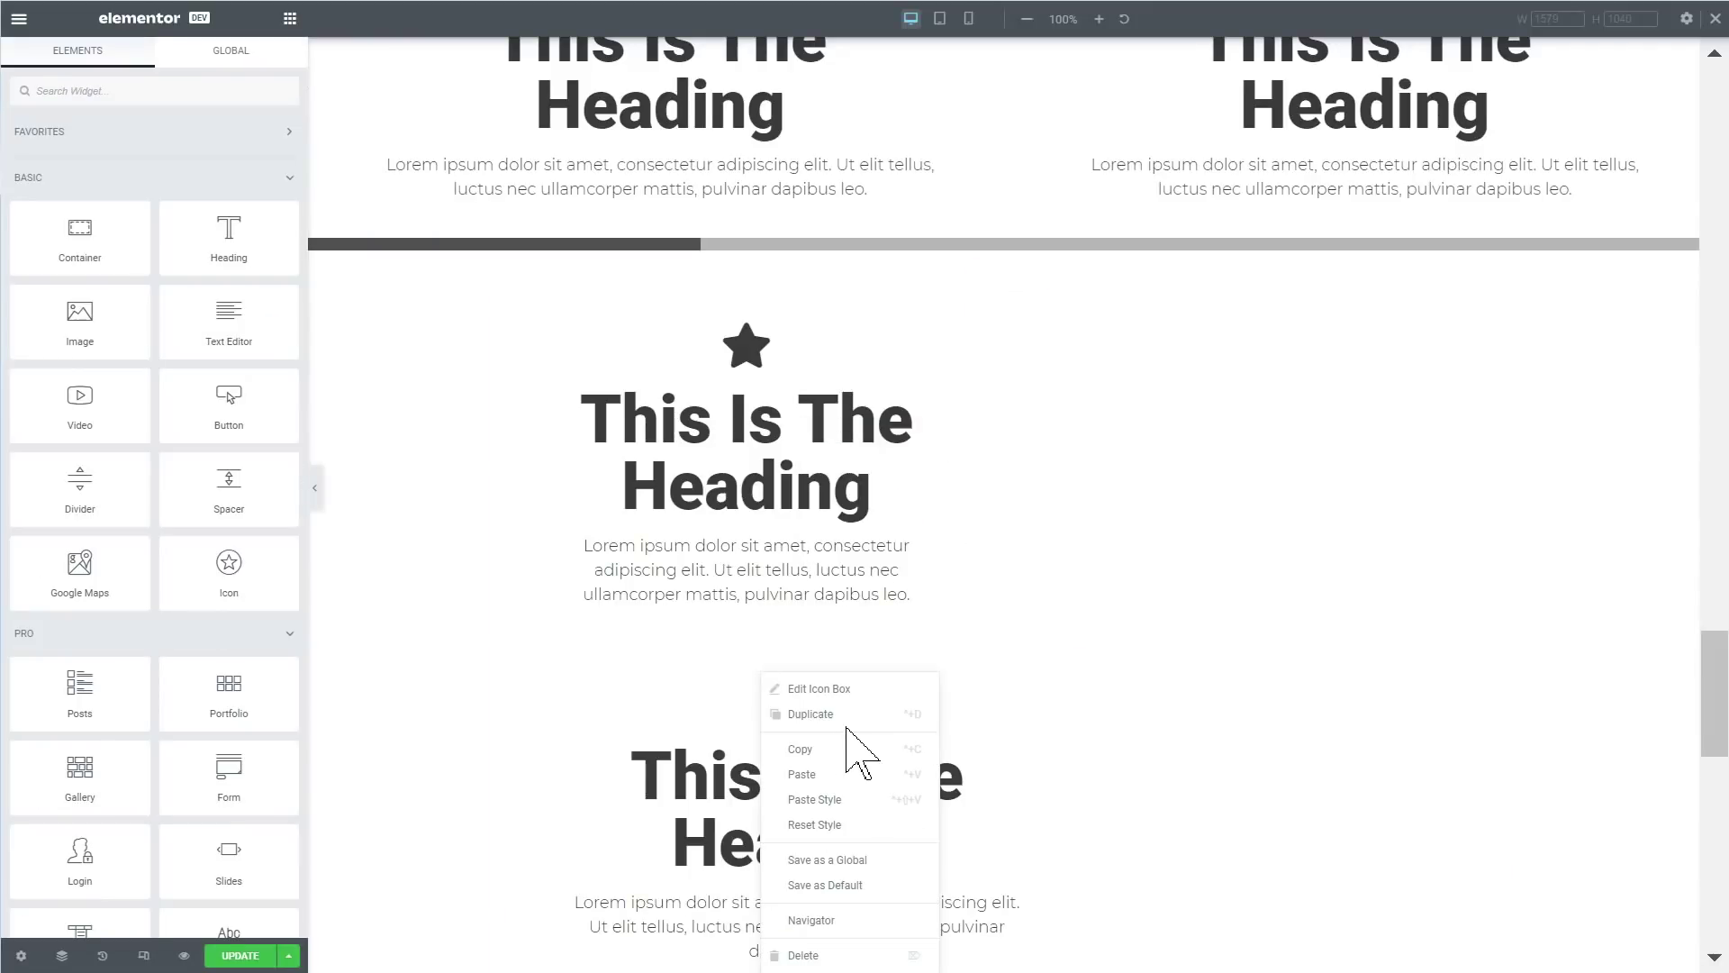
left_click(836, 780)
Step: Paste the copied style onto the remaining three icon boxes and duplicate the last one to complete its row
scroll(783, 608, "down", 2)
scroll(777, 605, "down", 2)
right_click(736, 560)
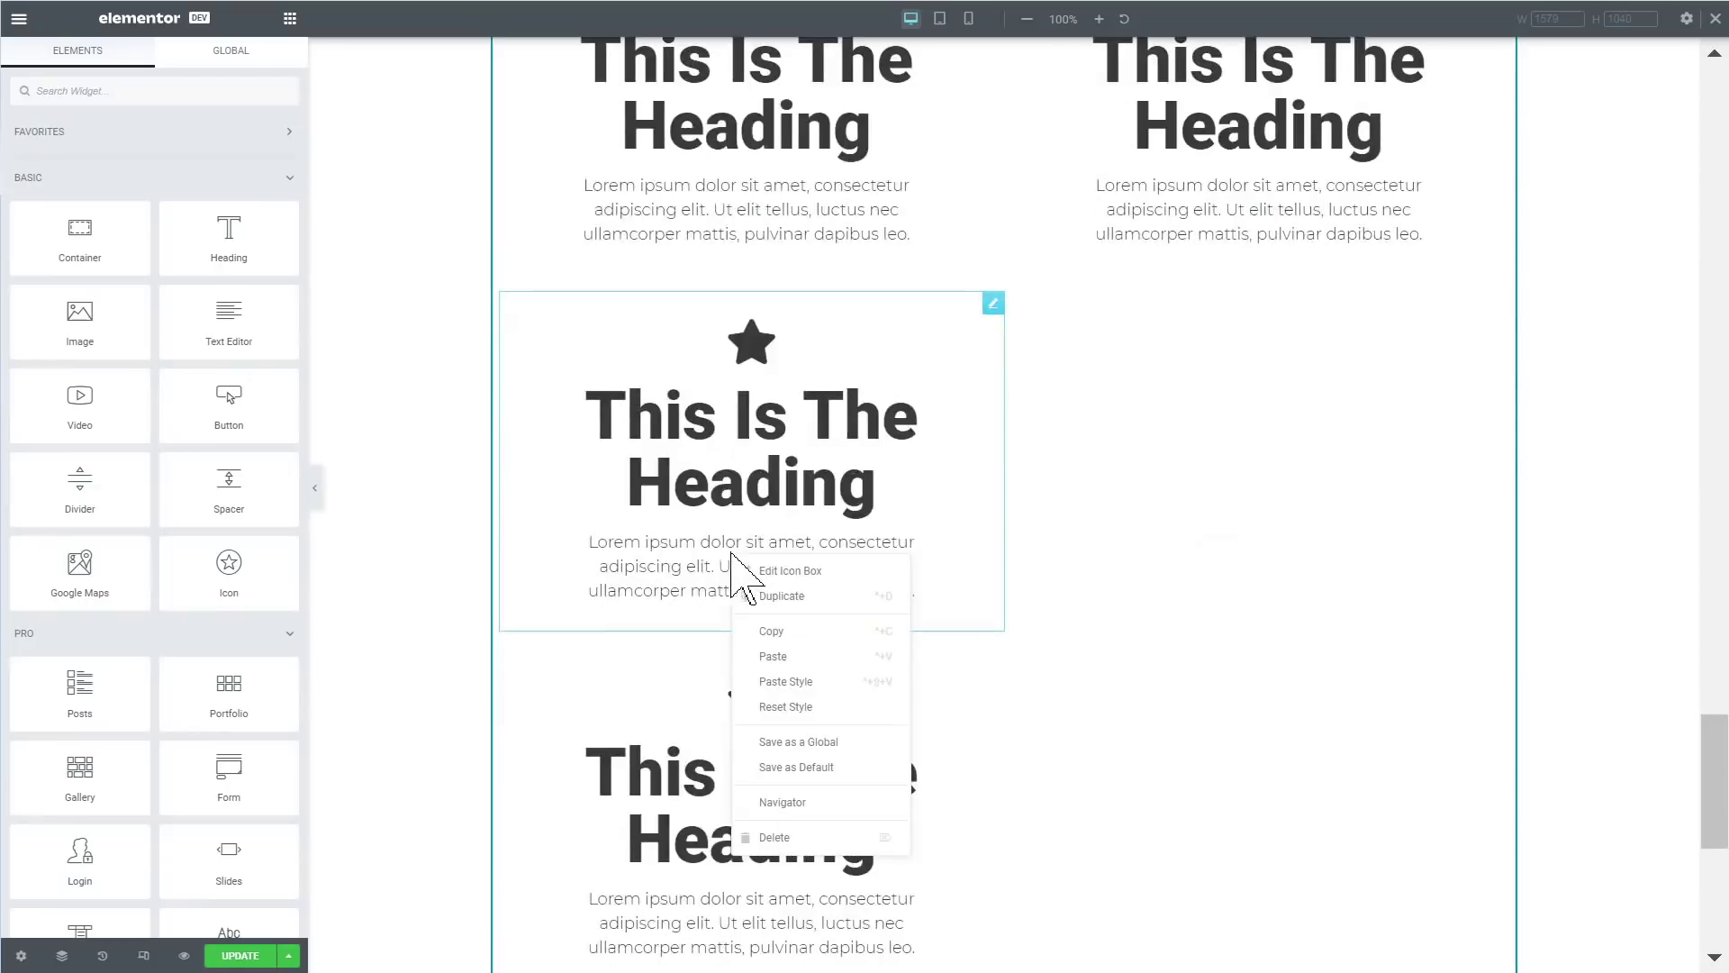
left_click(825, 683)
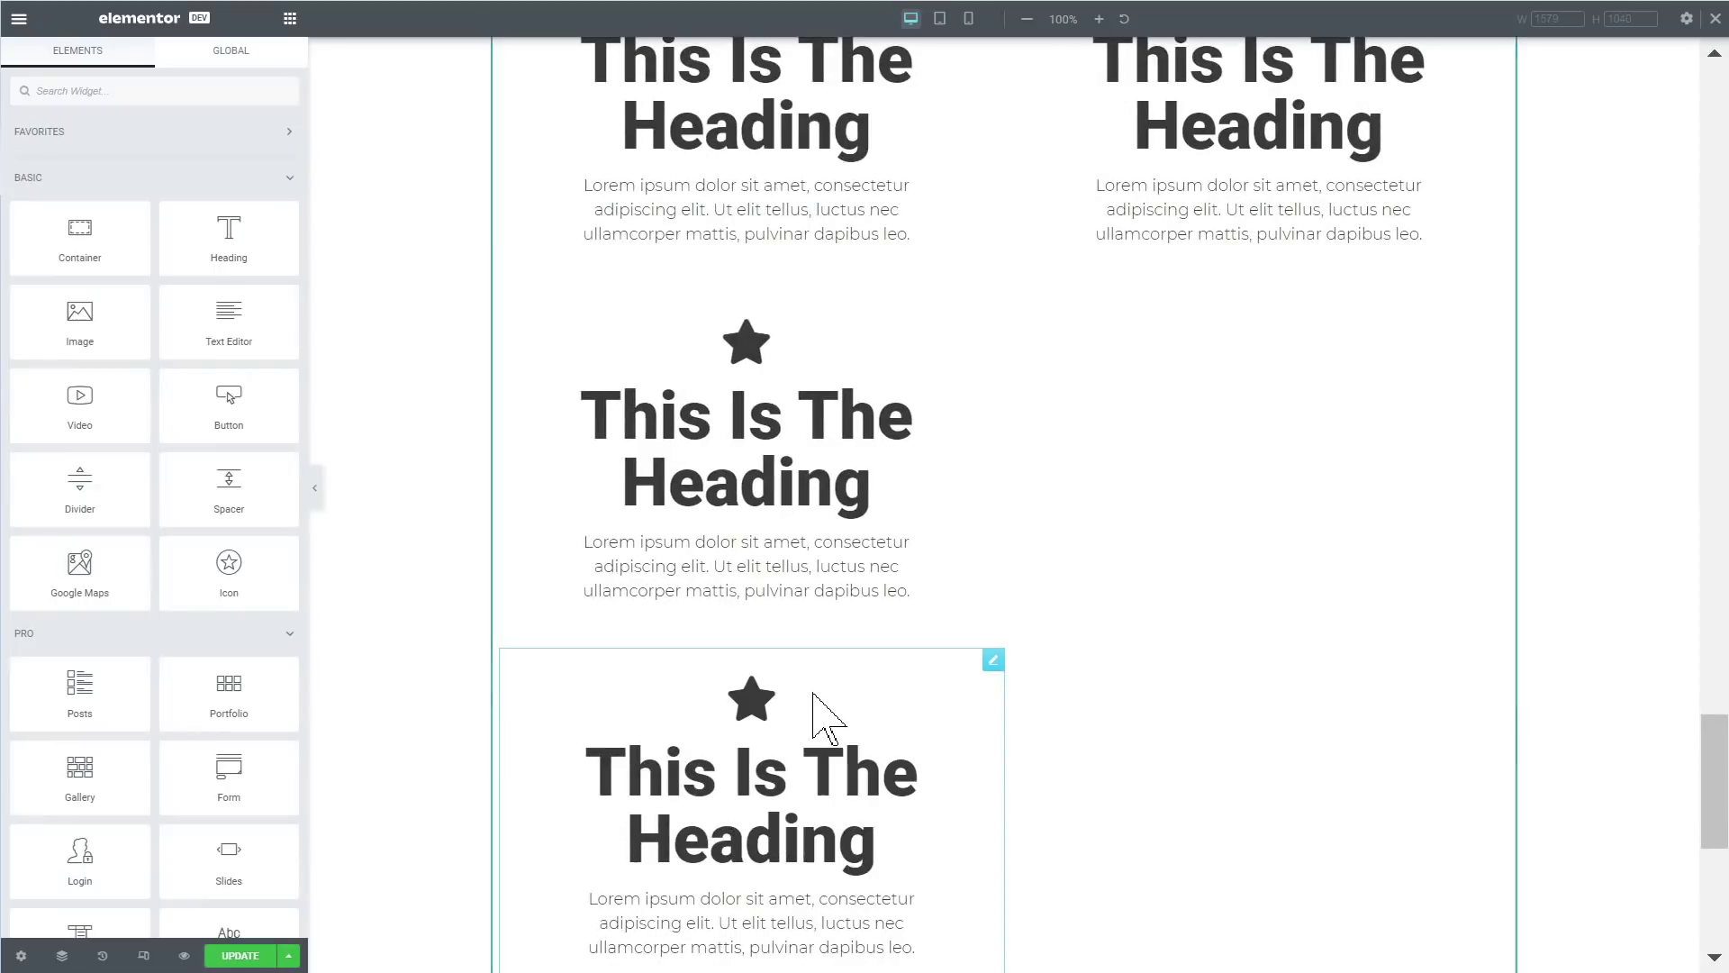
right_click(748, 744)
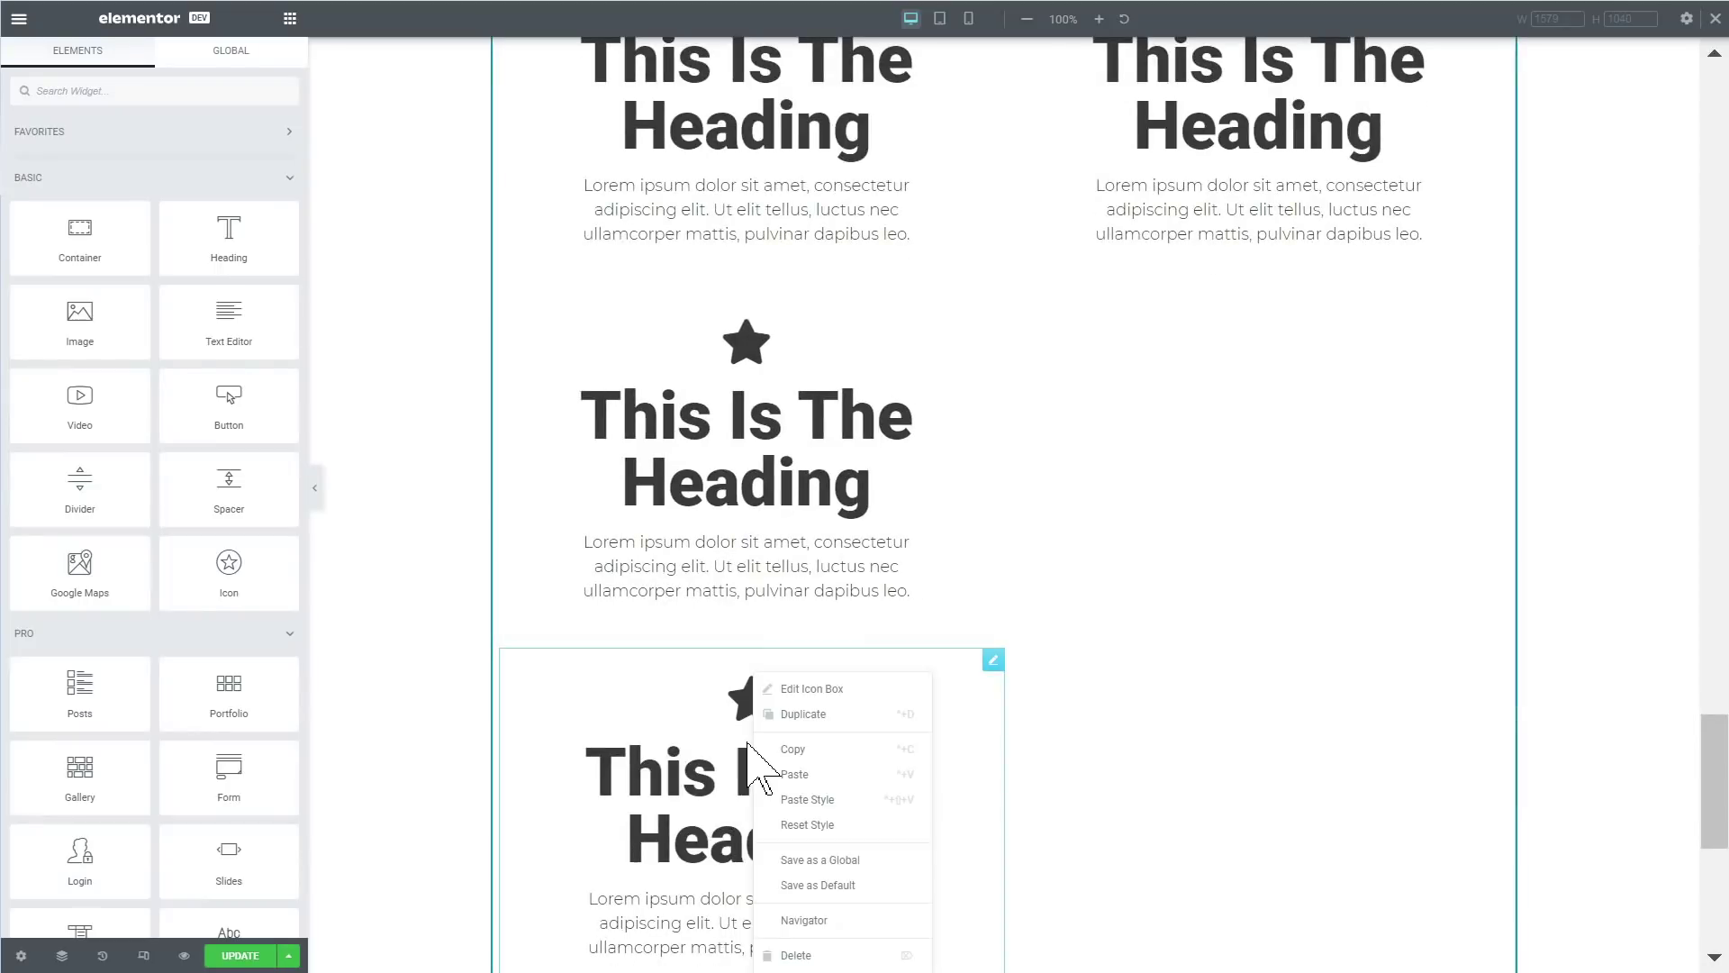
left_click(878, 799)
scroll(810, 684, "down", 2)
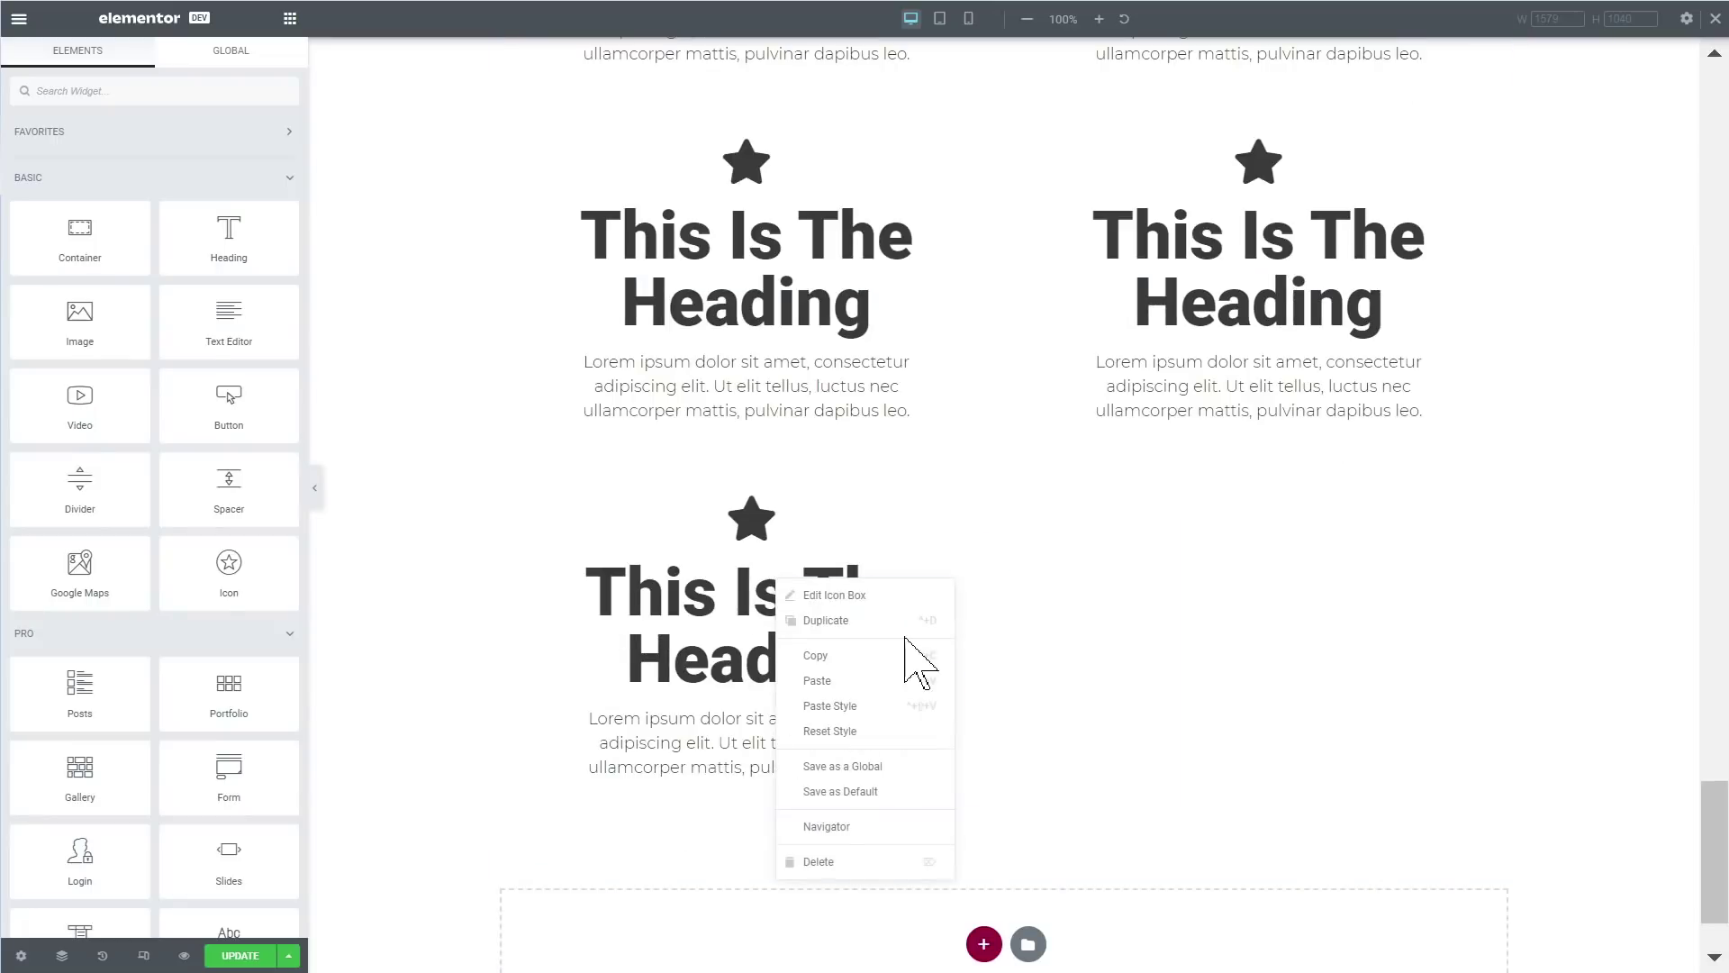
left_click(919, 706)
right_click(770, 628)
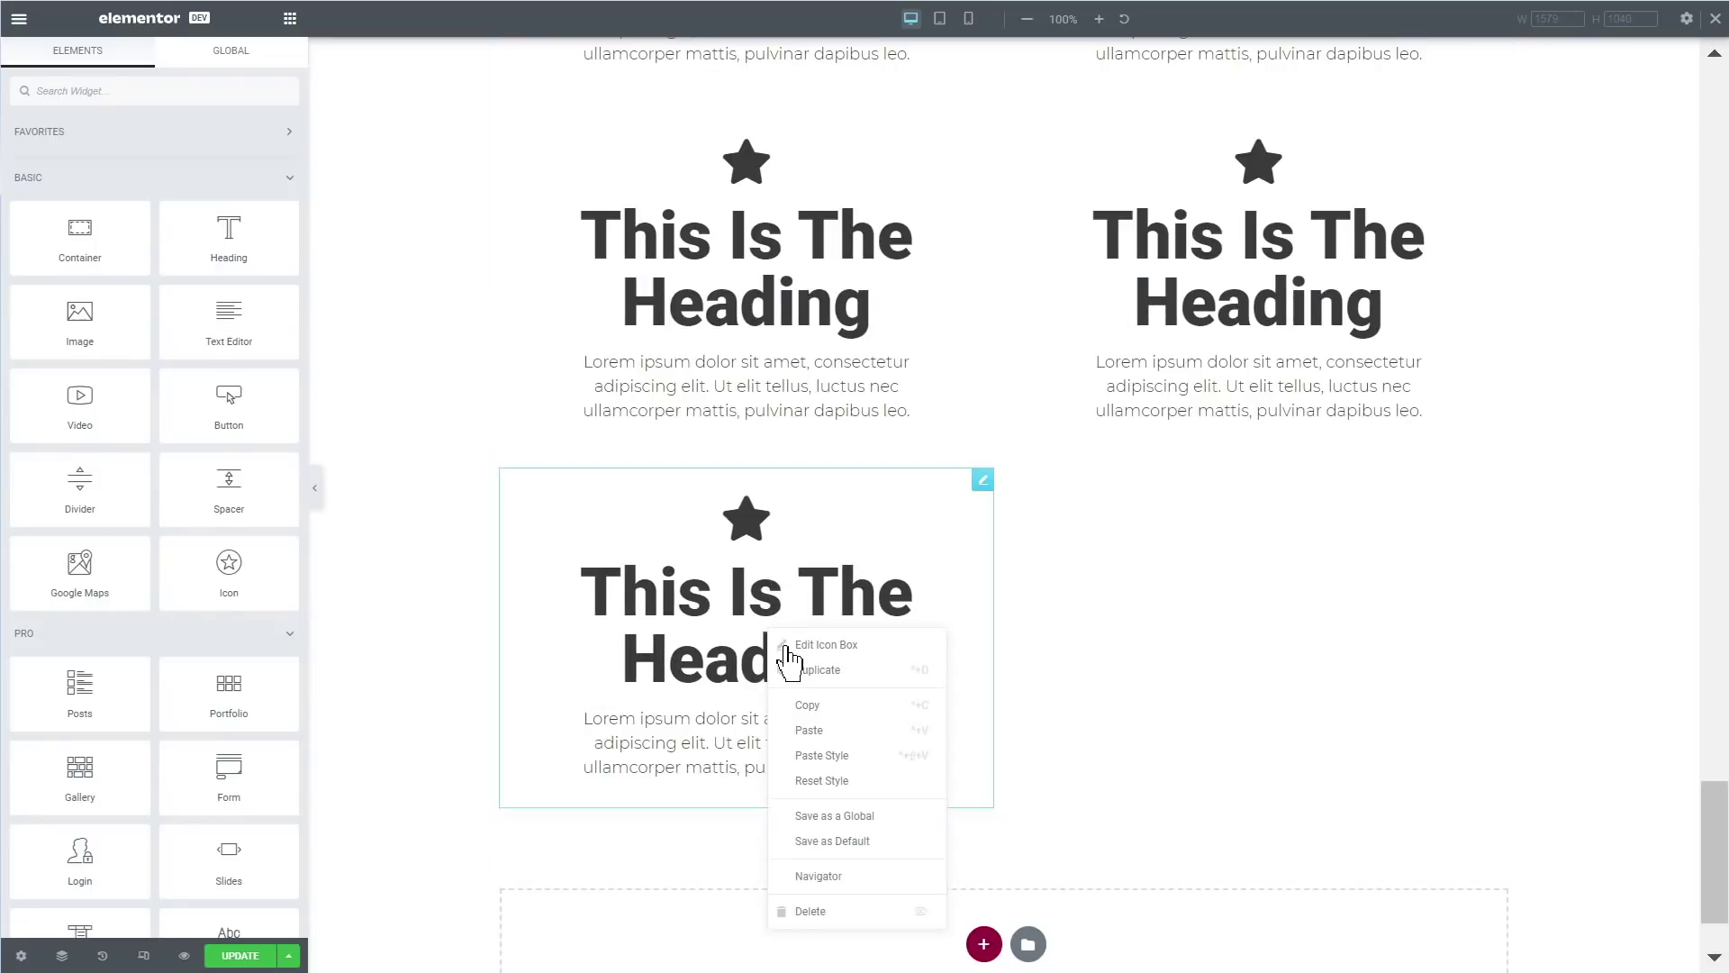
left_click(860, 682)
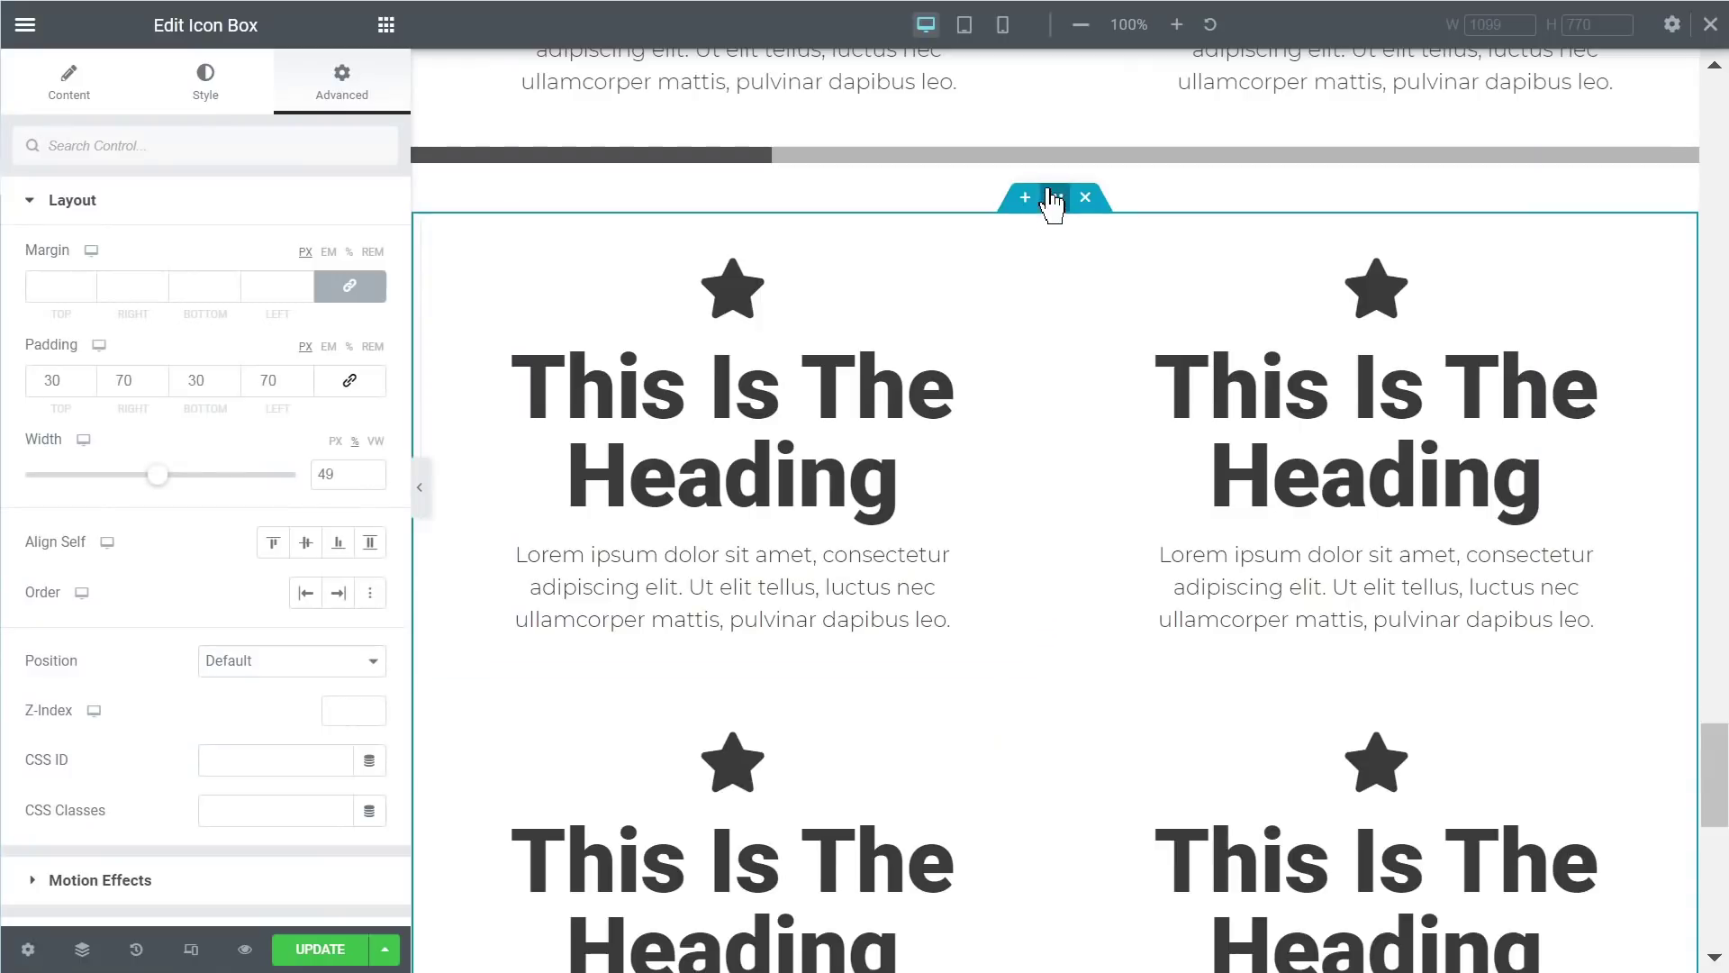
Step: Try the icon box container with No Wrap, restore its Wrap option, and look over the two-column grid
left_click(1052, 198)
scroll(259, 631, "down", 2)
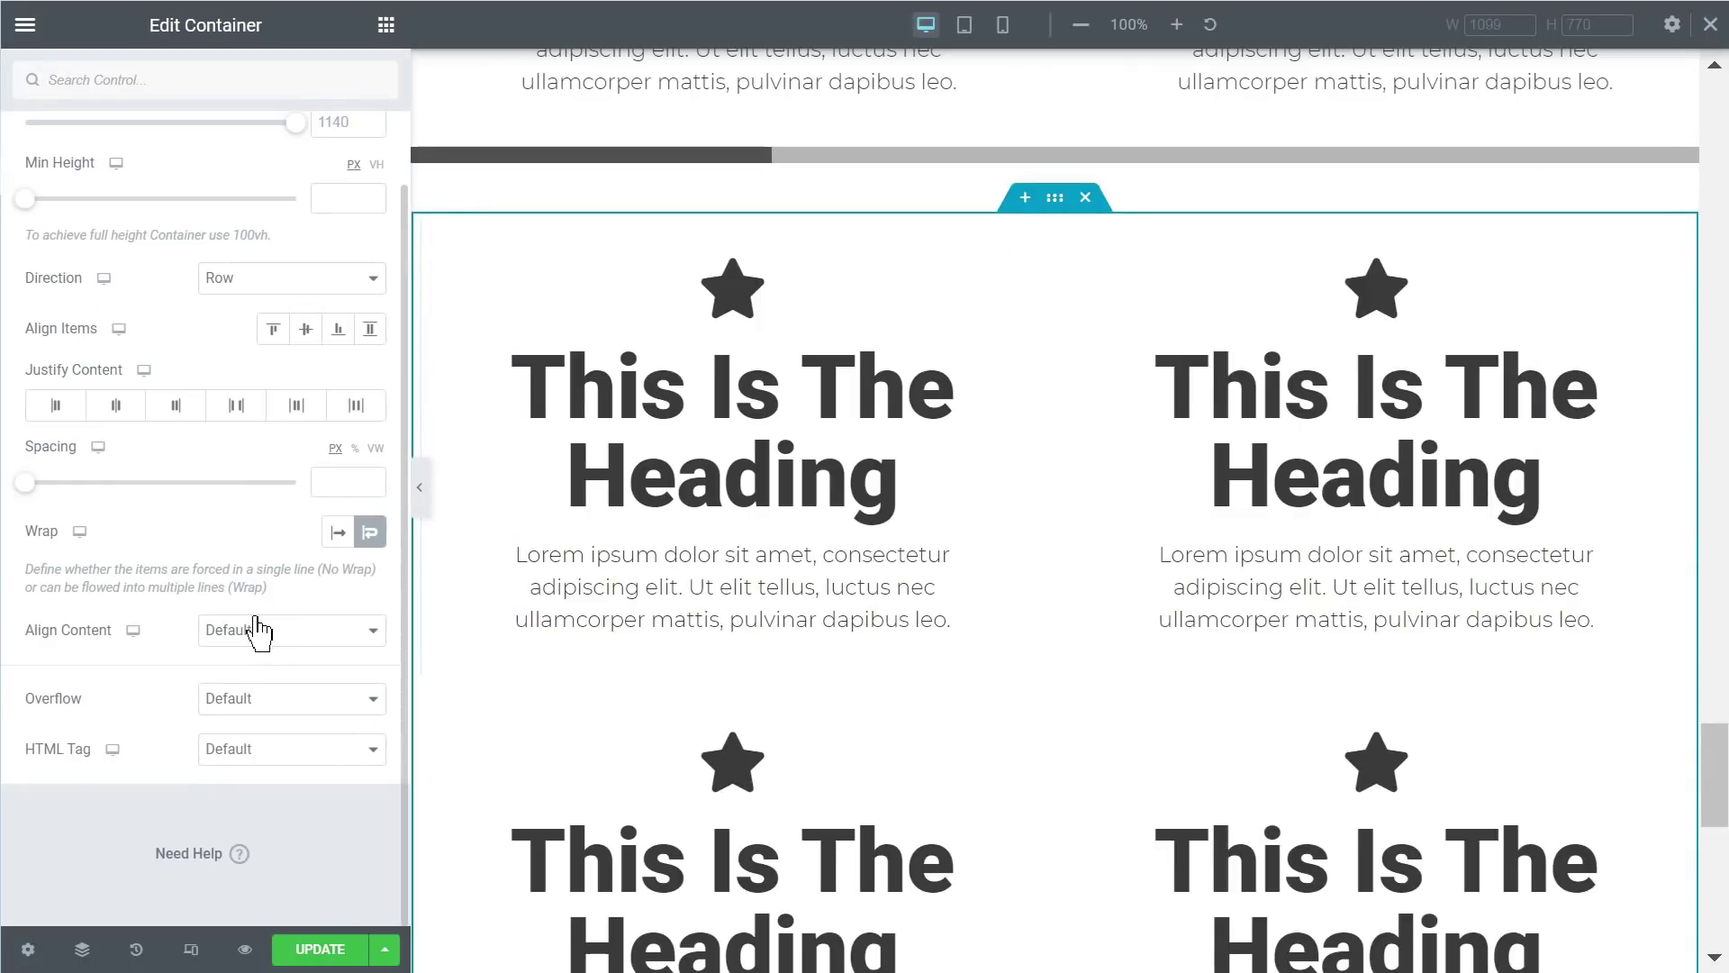
left_click(338, 533)
scroll(339, 531, "up", 1)
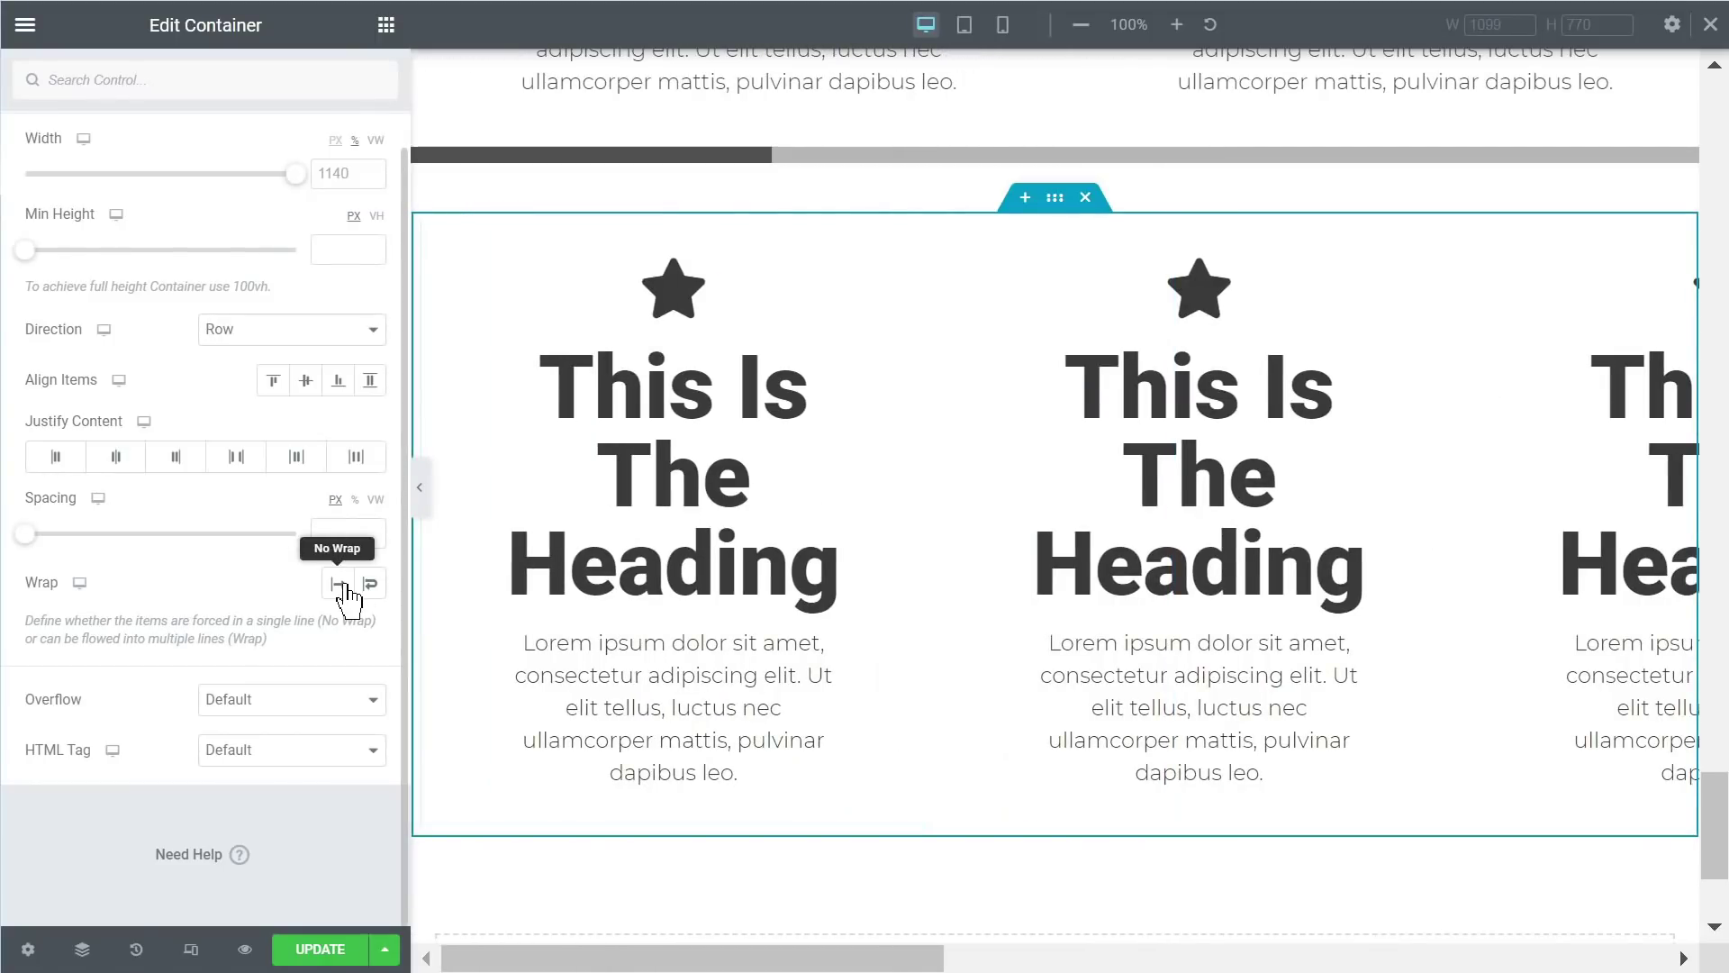
left_click(370, 583)
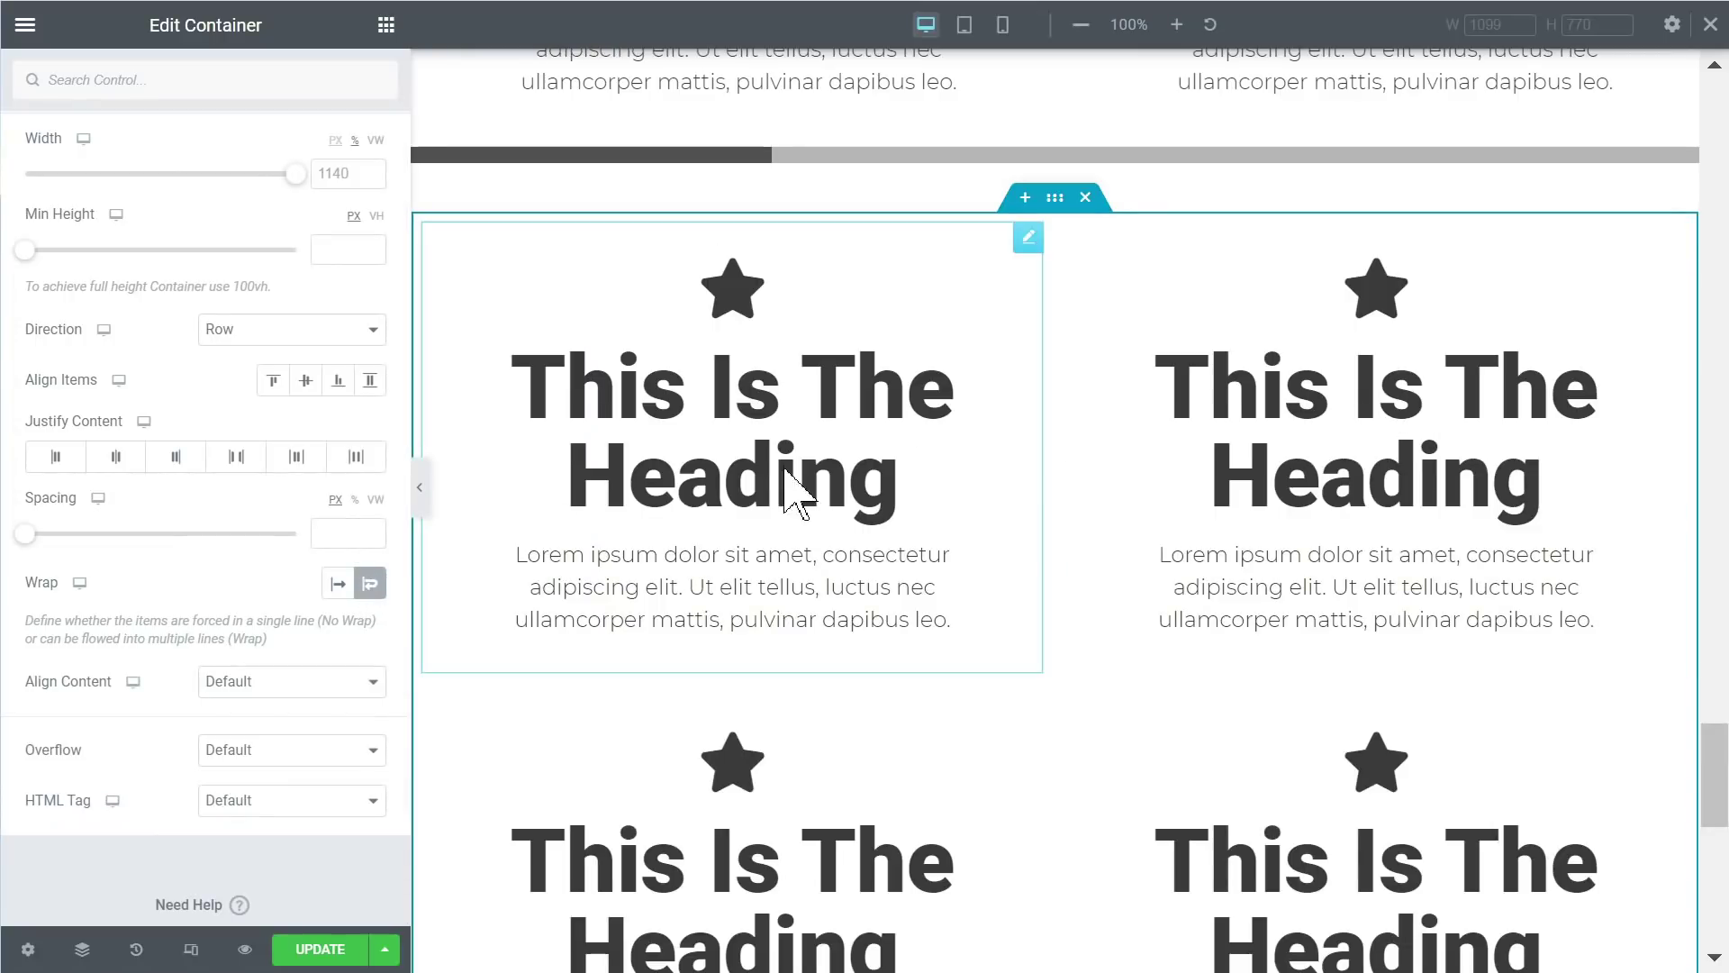
scroll(982, 478, "down", 3)
scroll(1382, 571, "up", 1)
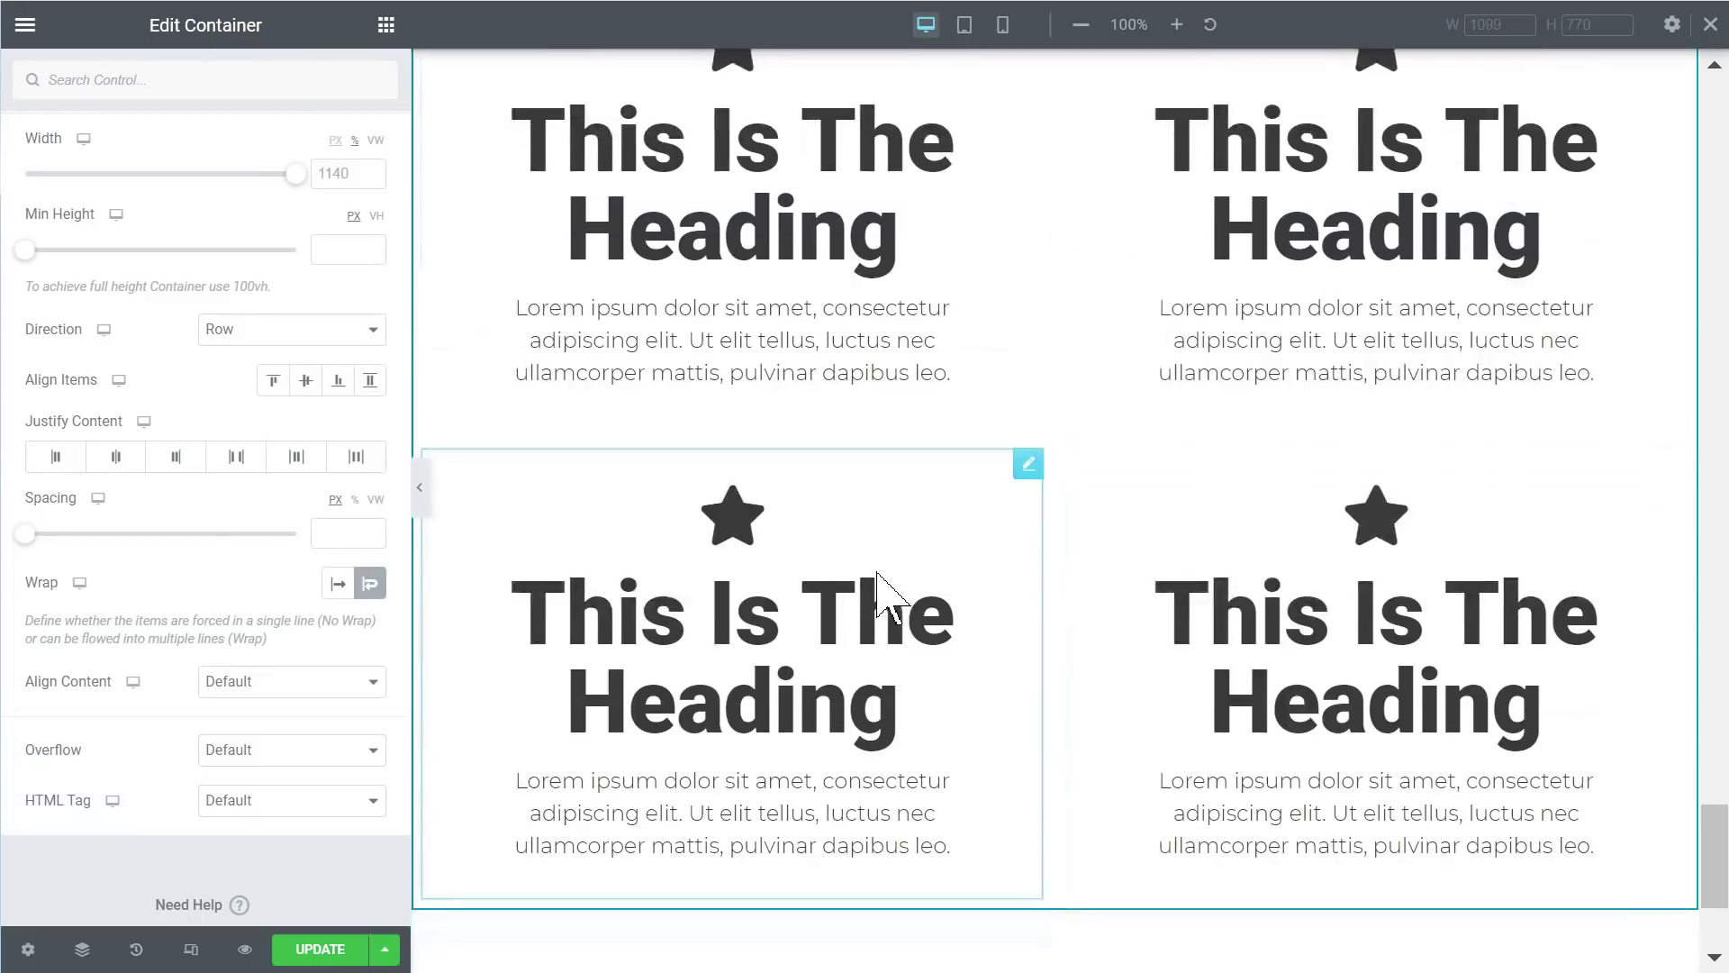
scroll(946, 493, "down", 1)
scroll(865, 306, "up", 2)
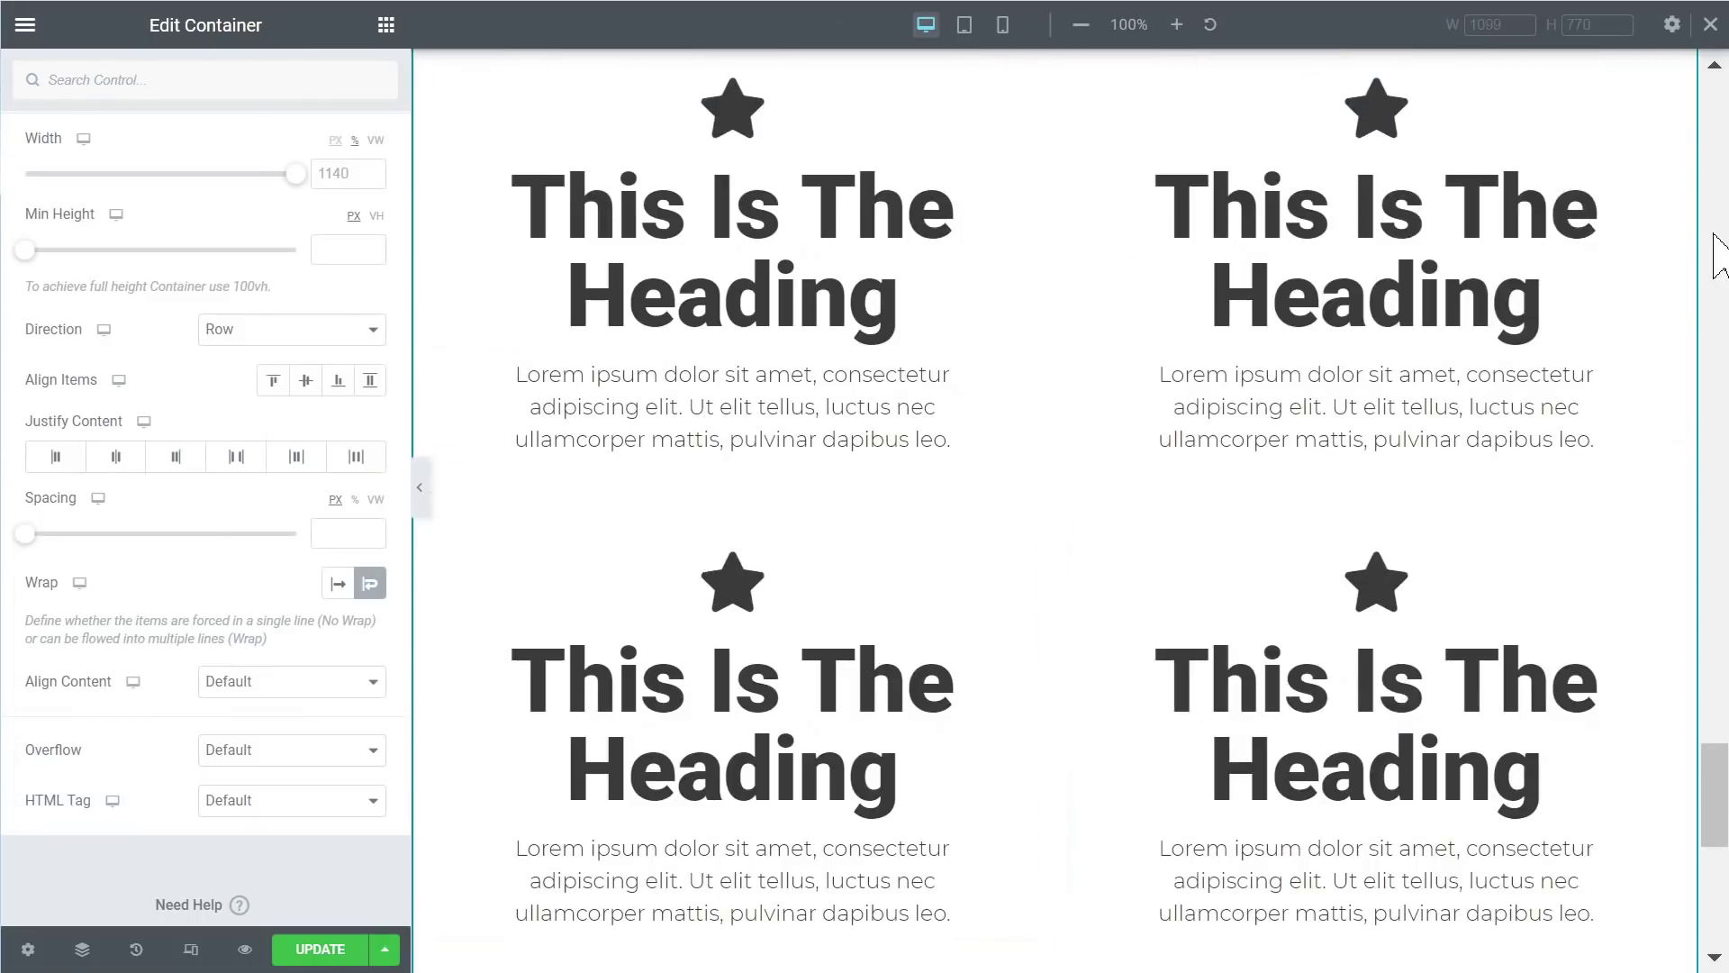
scroll(1306, 675, "up", 1)
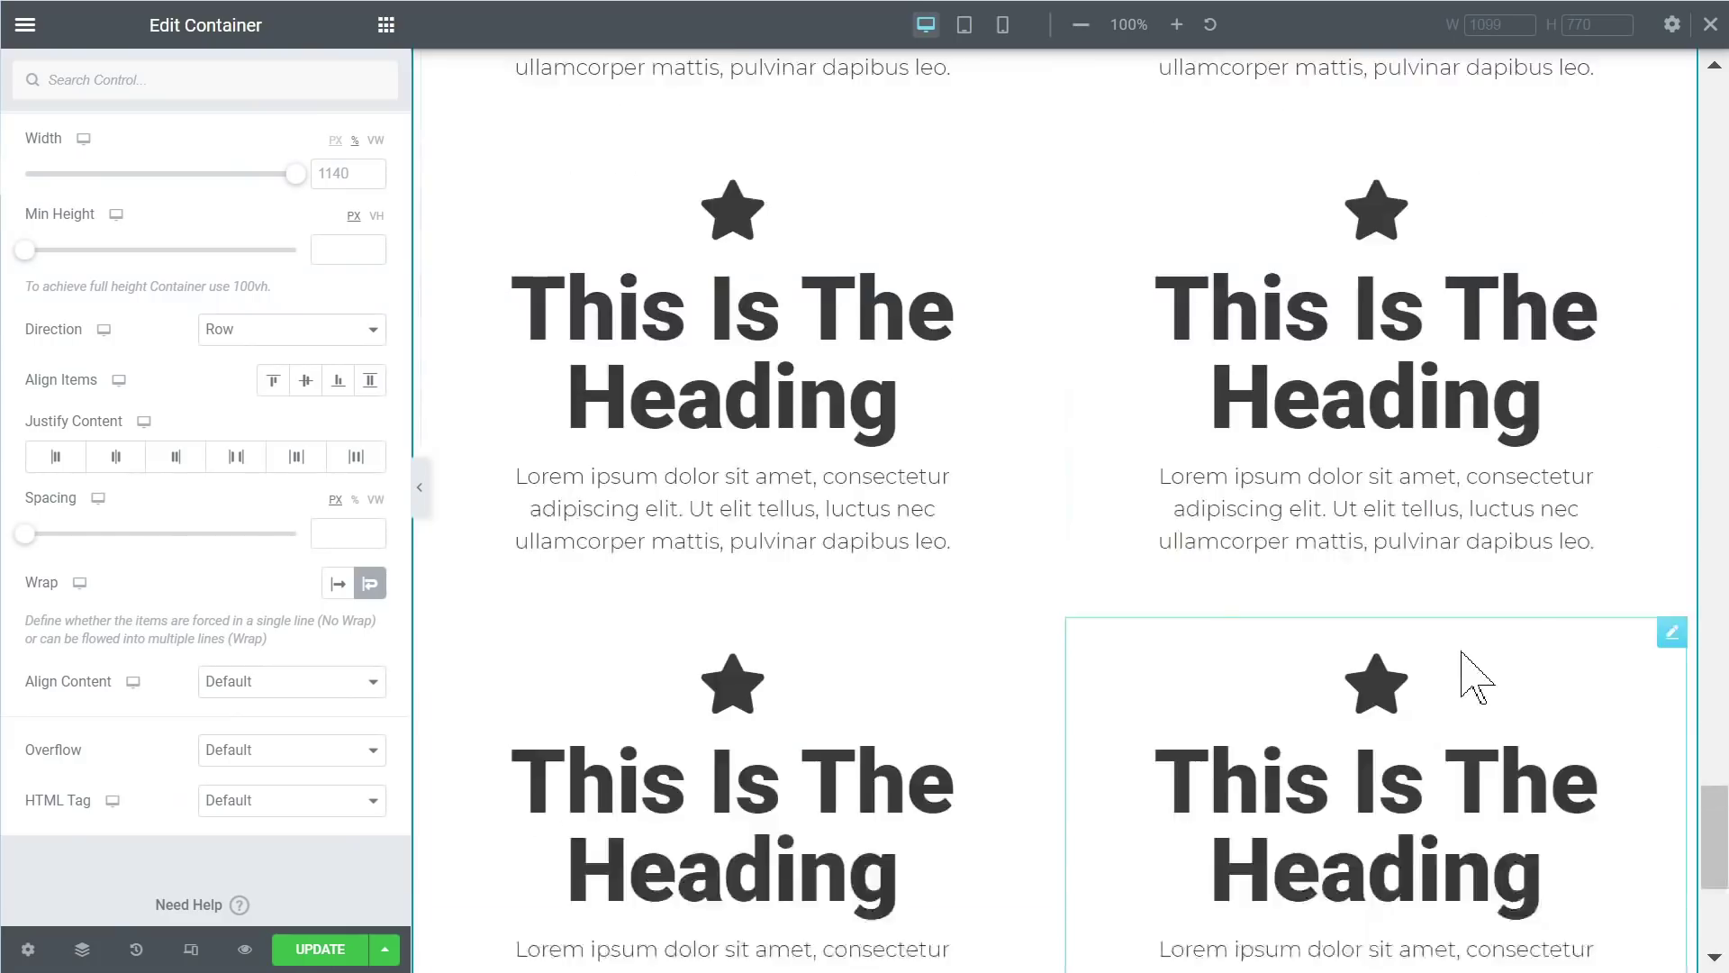
Step: Look over the two-column icon box grid and set its container's Wrap option to No Wrap
scroll(1171, 657, "down", 2)
scroll(1036, 648, "up", 2)
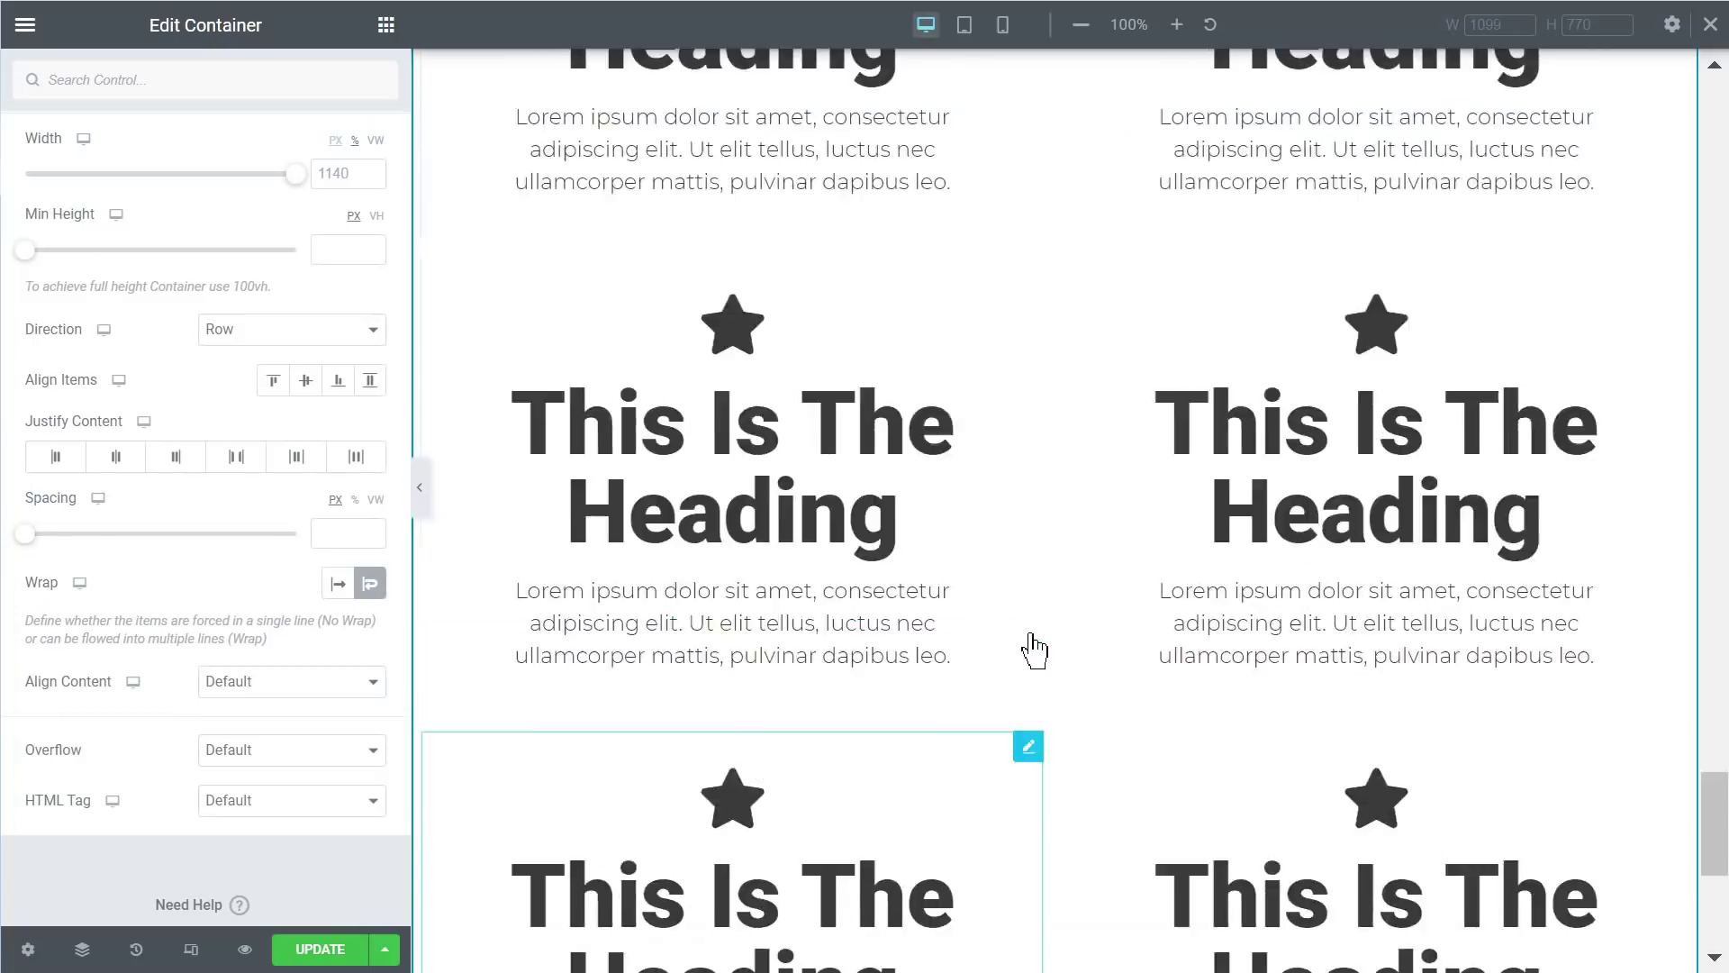
scroll(1036, 655, "down", 2)
scroll(1044, 657, "up", 2)
scroll(1043, 658, "down", 2)
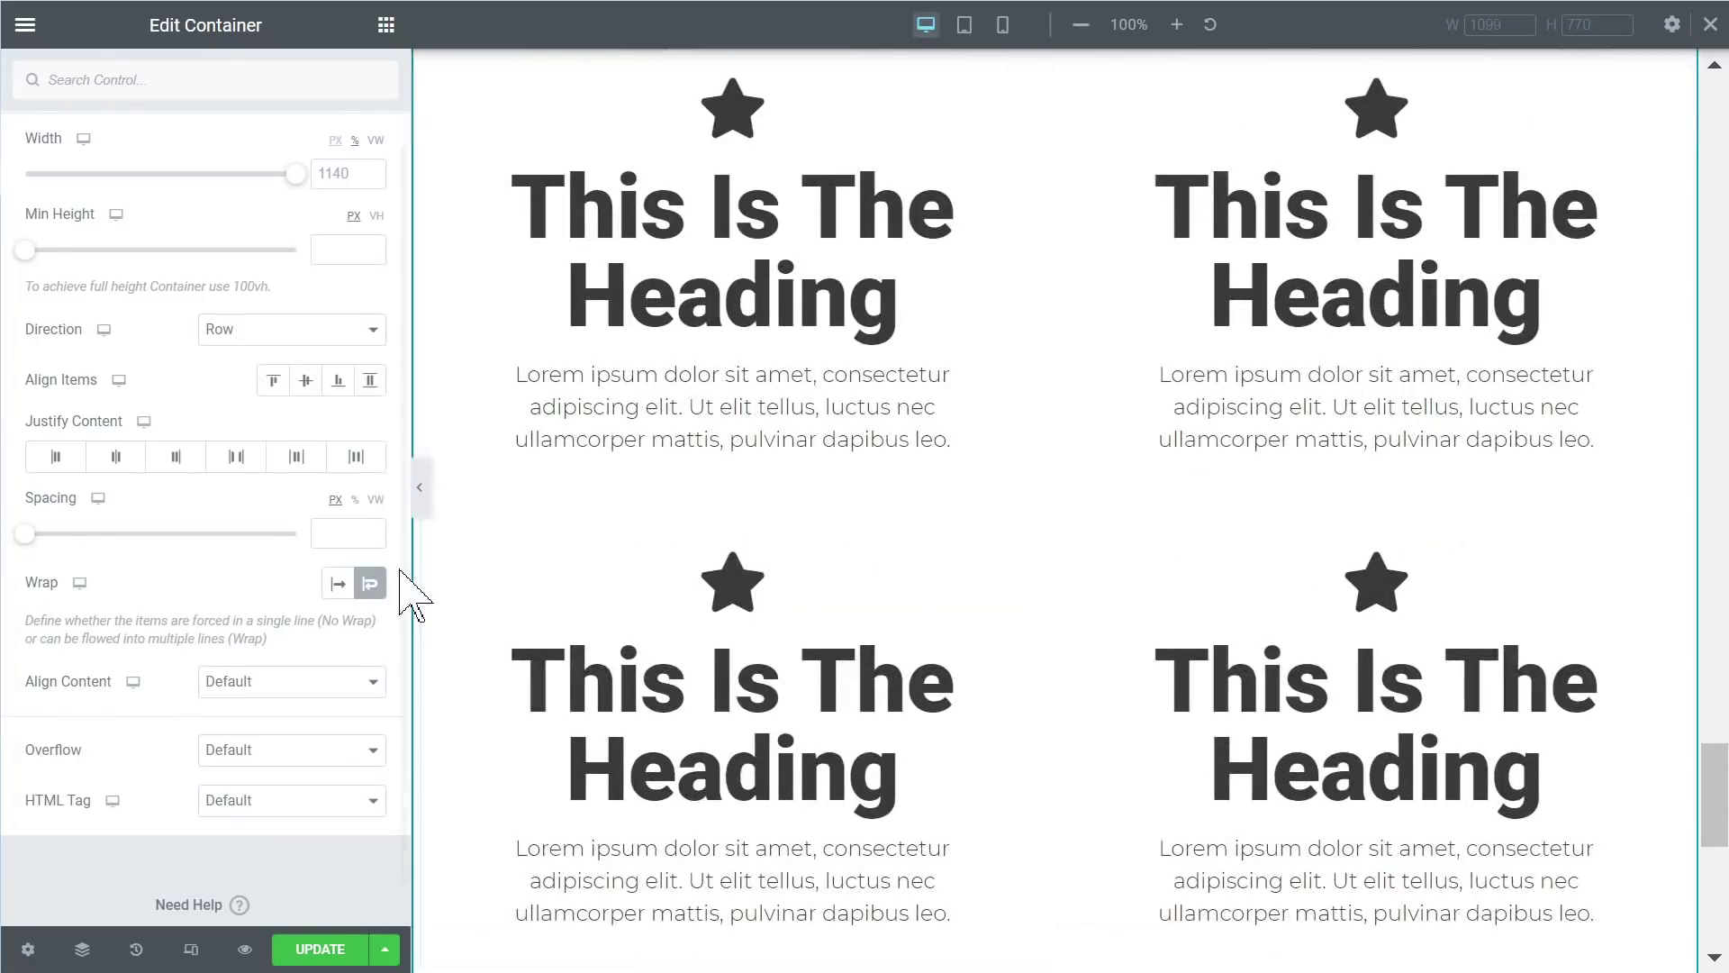
left_click(339, 586)
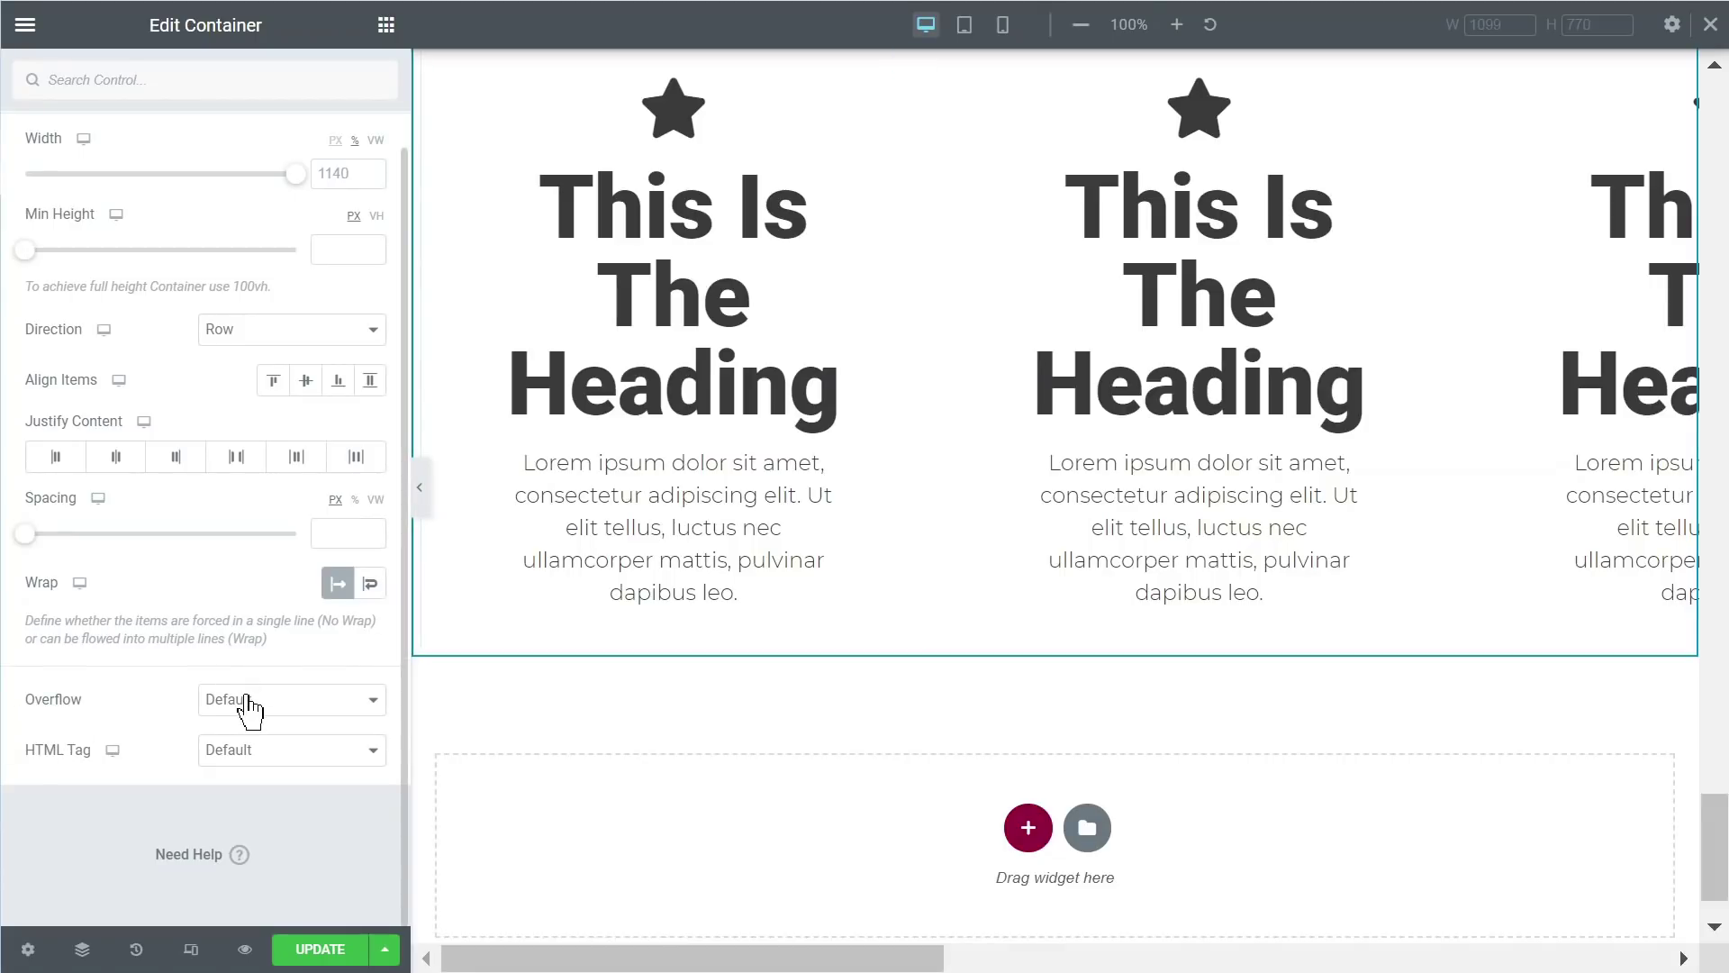
Step: Check the container's Overflow options and look across the full width of the unwrapped icon box row
left_click(261, 702)
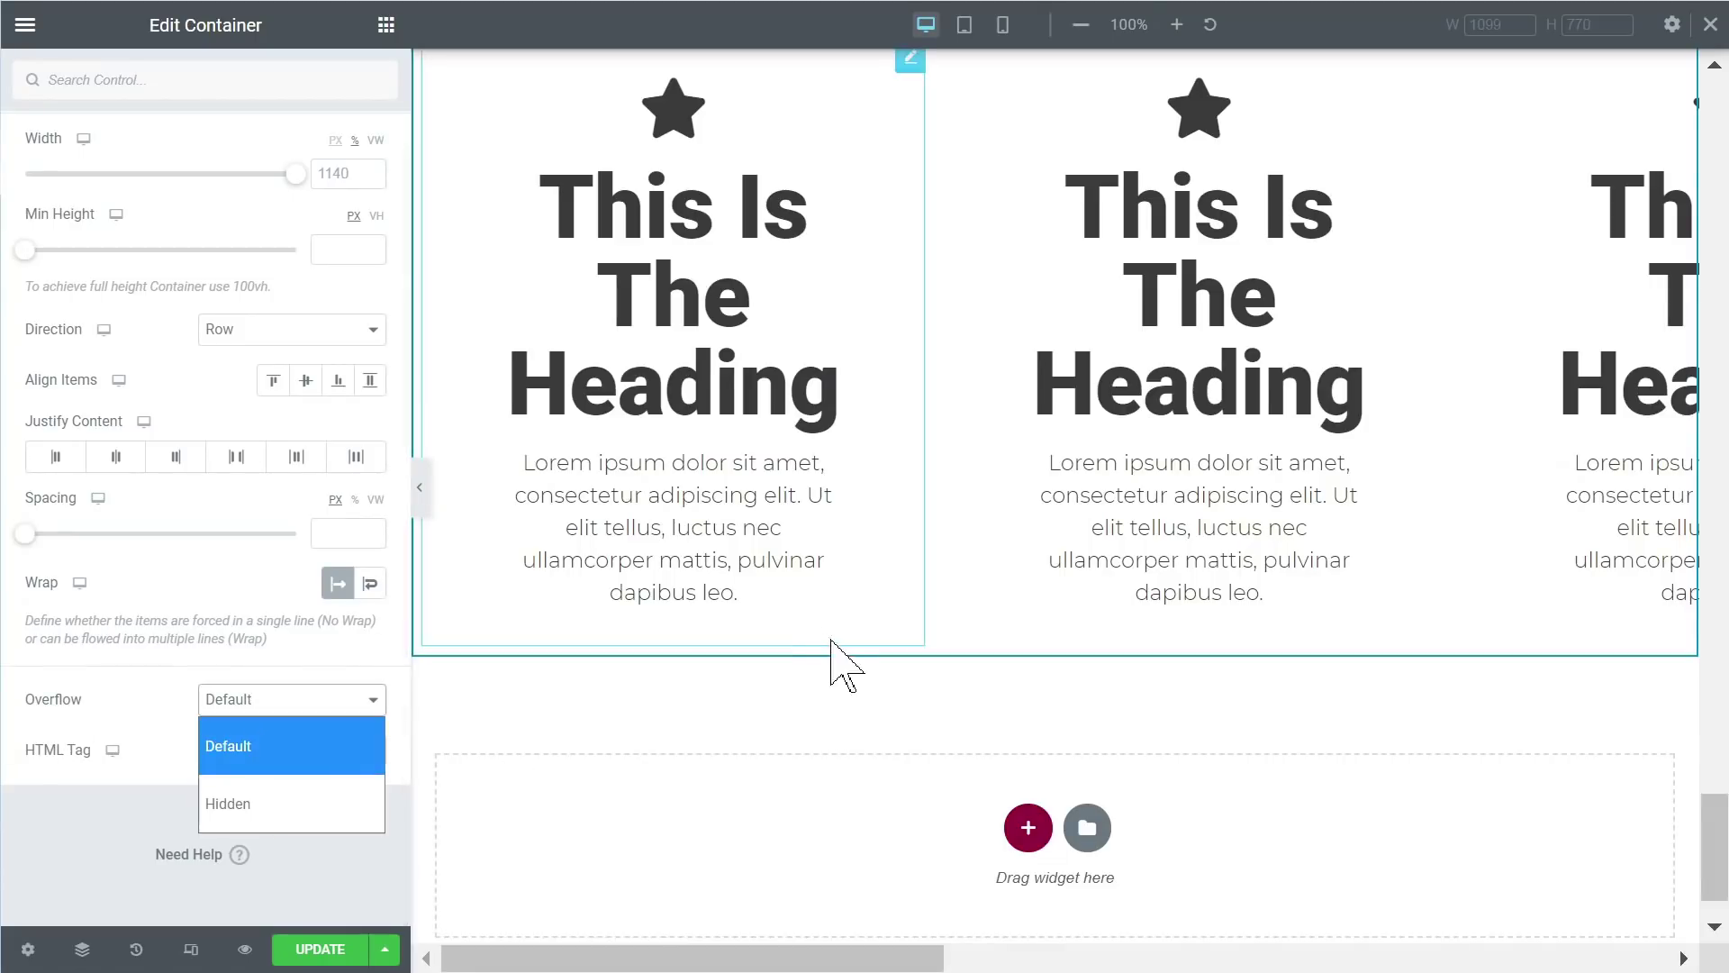
scroll(829, 667, "up", 4)
scroll(841, 679, "down", 4)
scroll(830, 587, "right", 5)
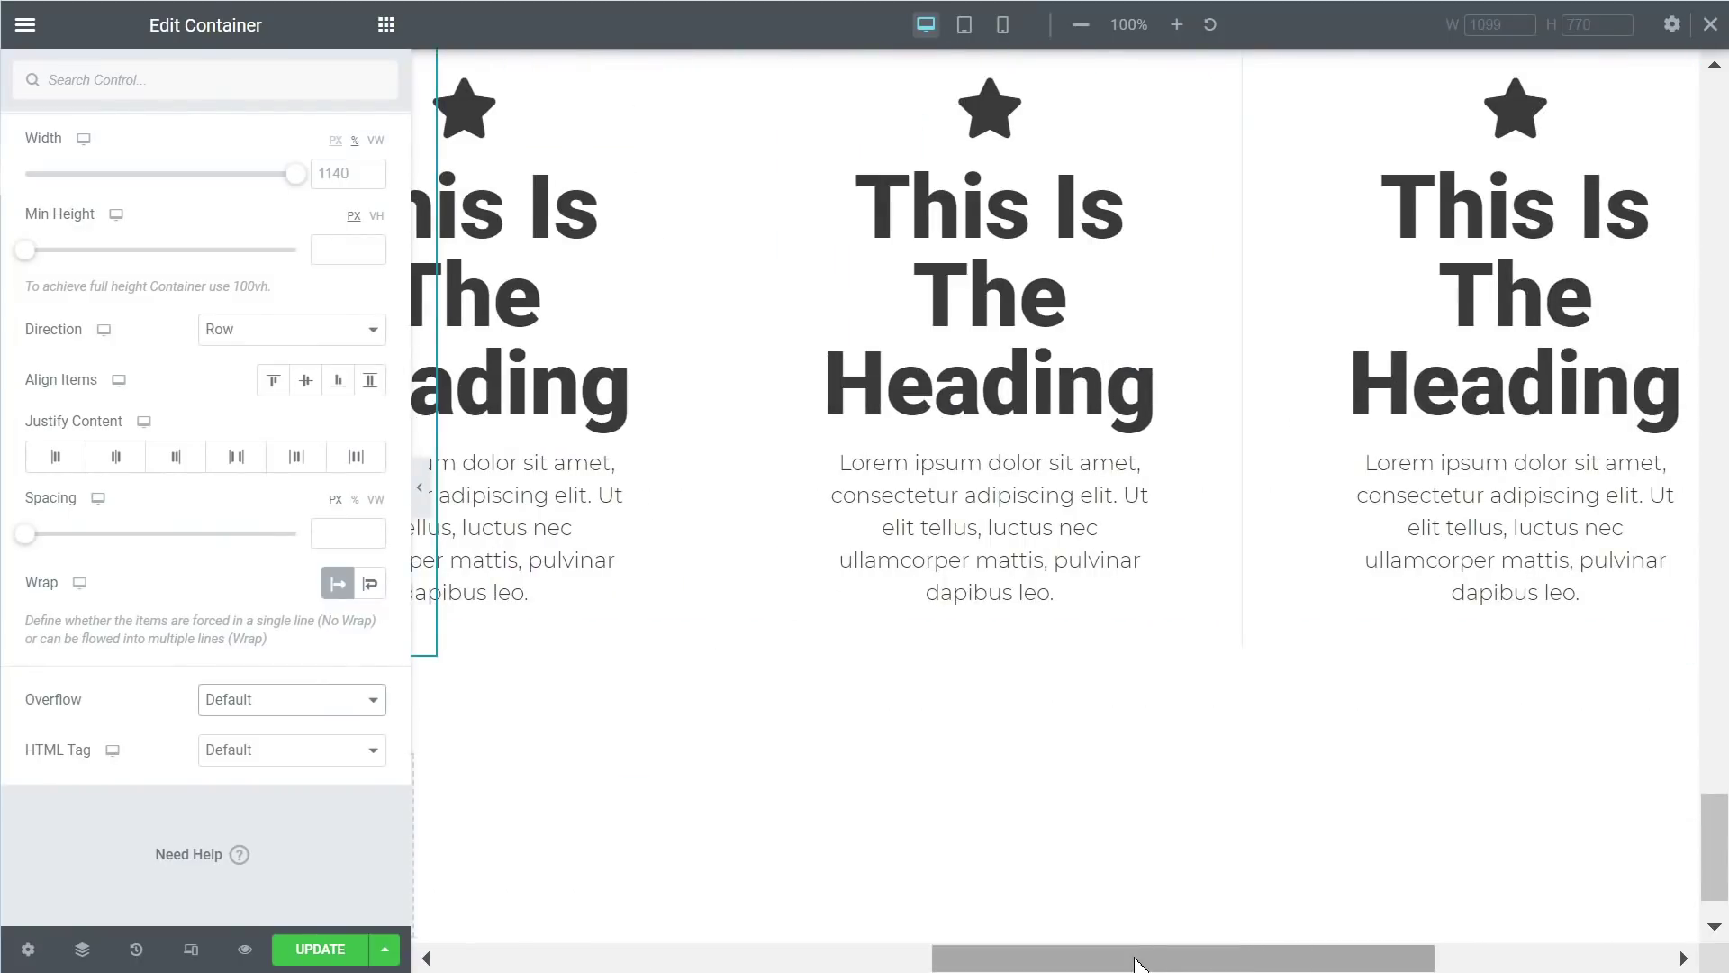
scroll(1006, 648, "right", 1)
scroll(1062, 666, "left", 3)
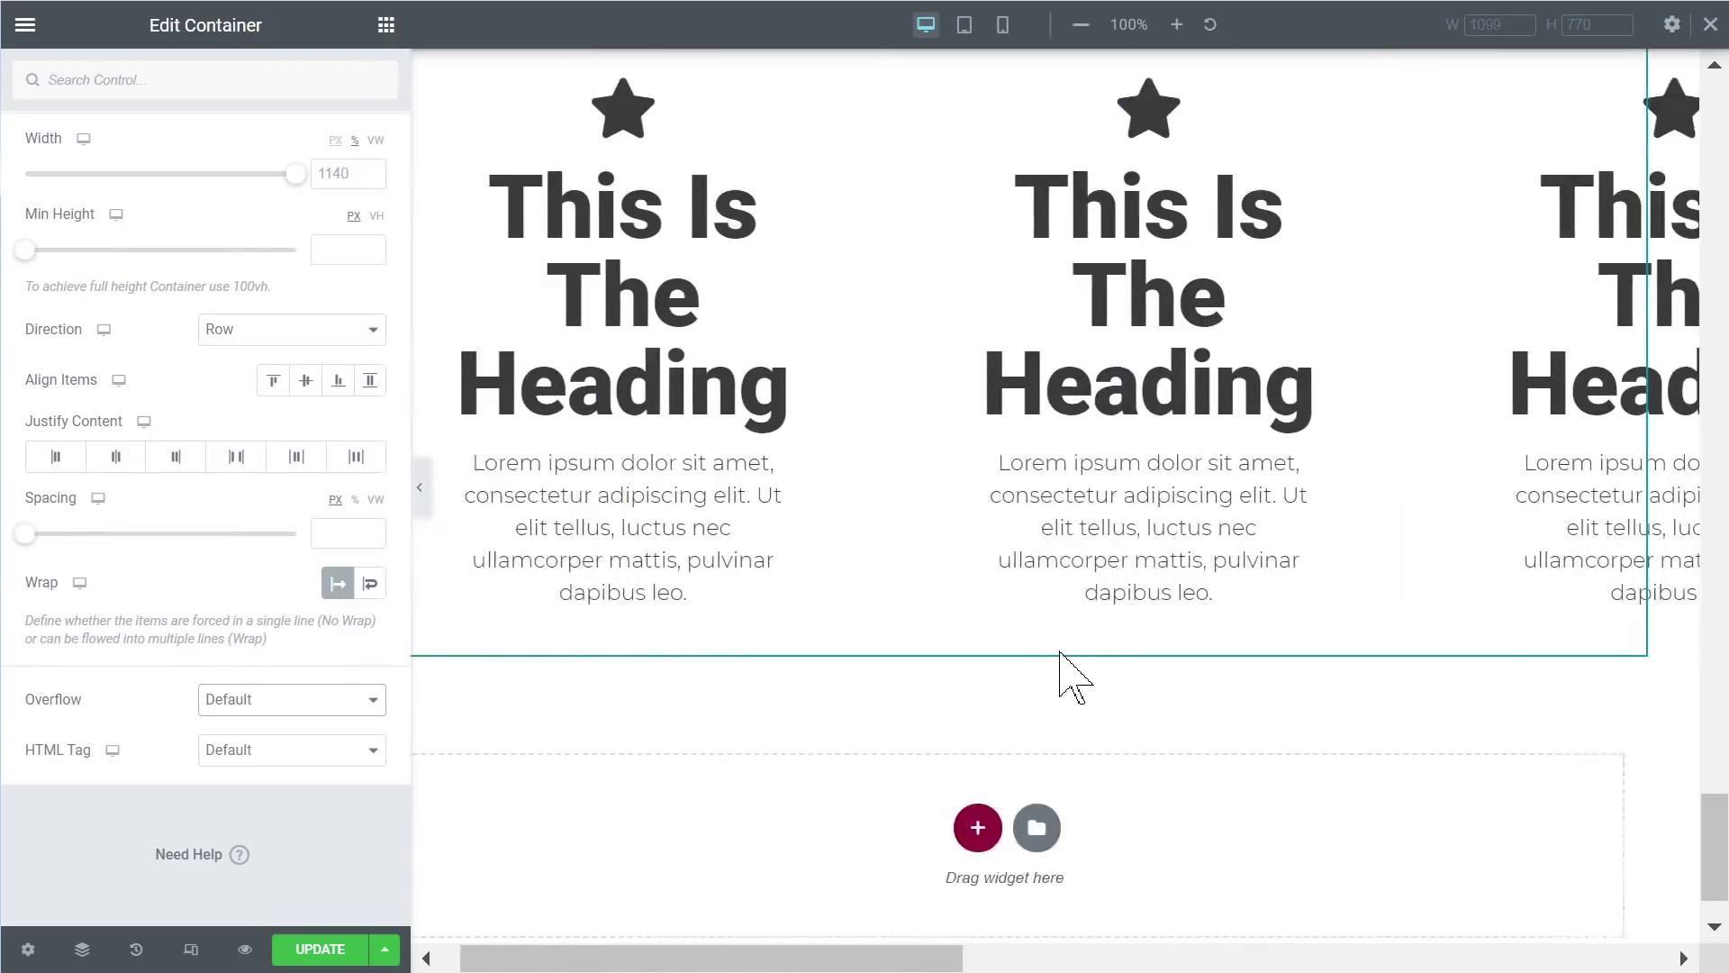
scroll(1072, 675, "left", 1)
scroll(483, 760, "up", 4)
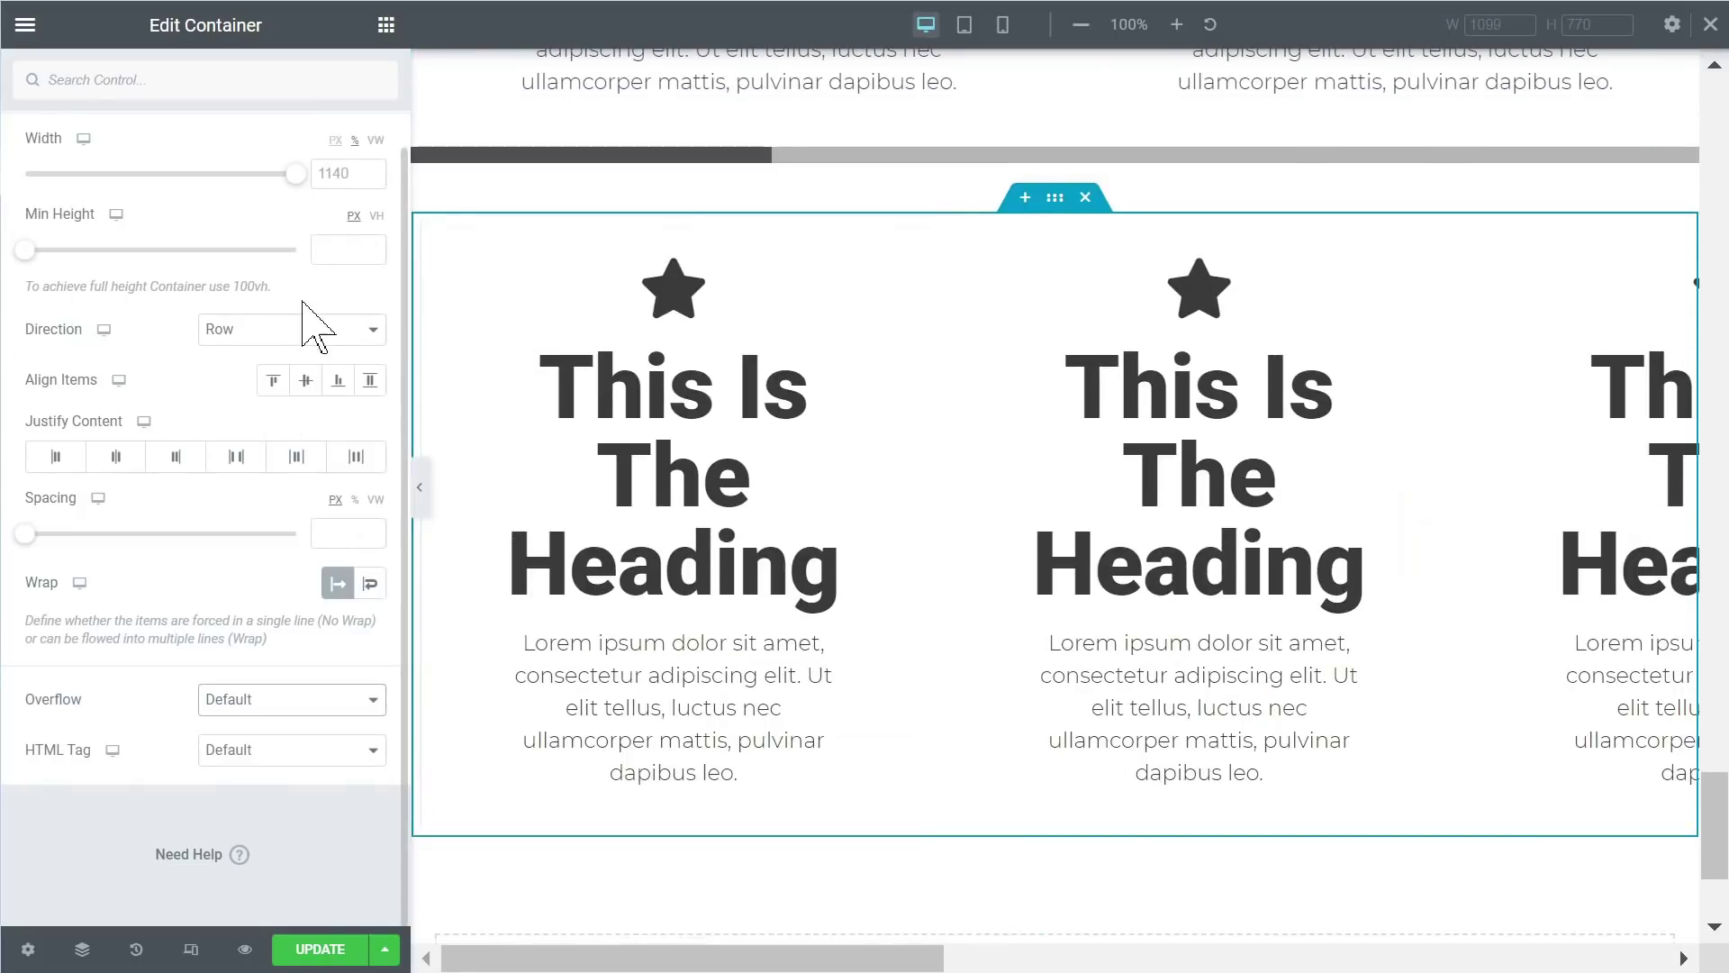
scroll(342, 306, "up", 2)
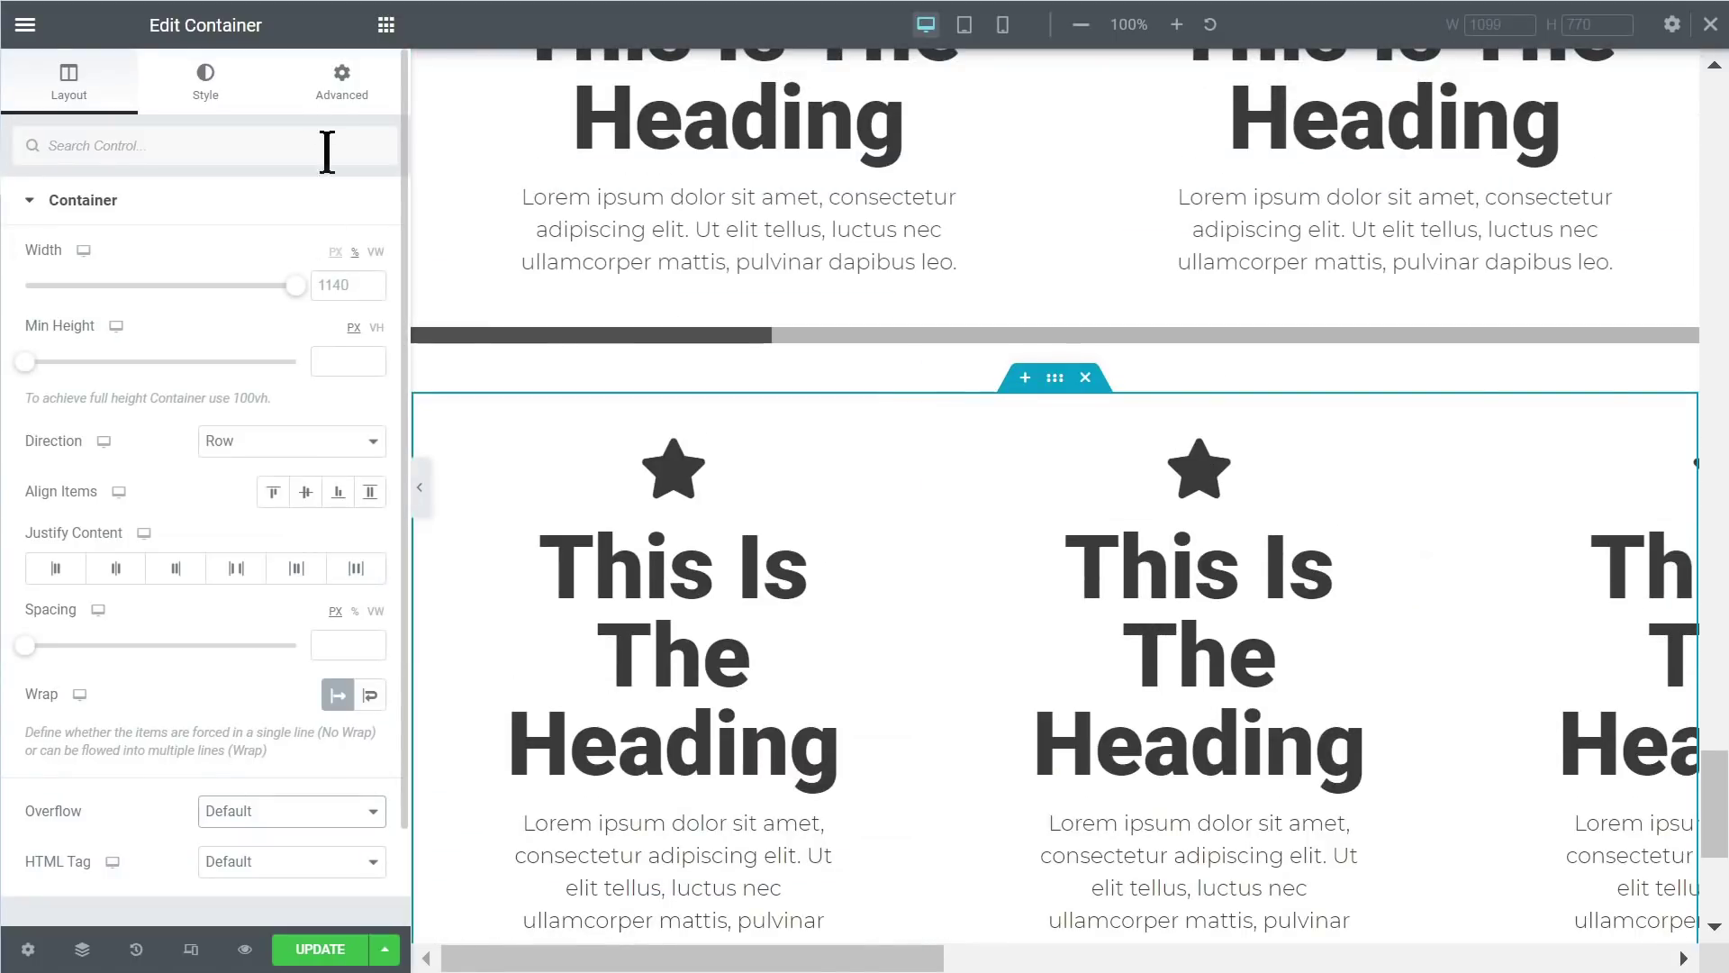
Step: Look through the container's advanced and layout settings for an overflow option that enables scrolling
left_click(324, 99)
scroll(263, 621, "down", 5)
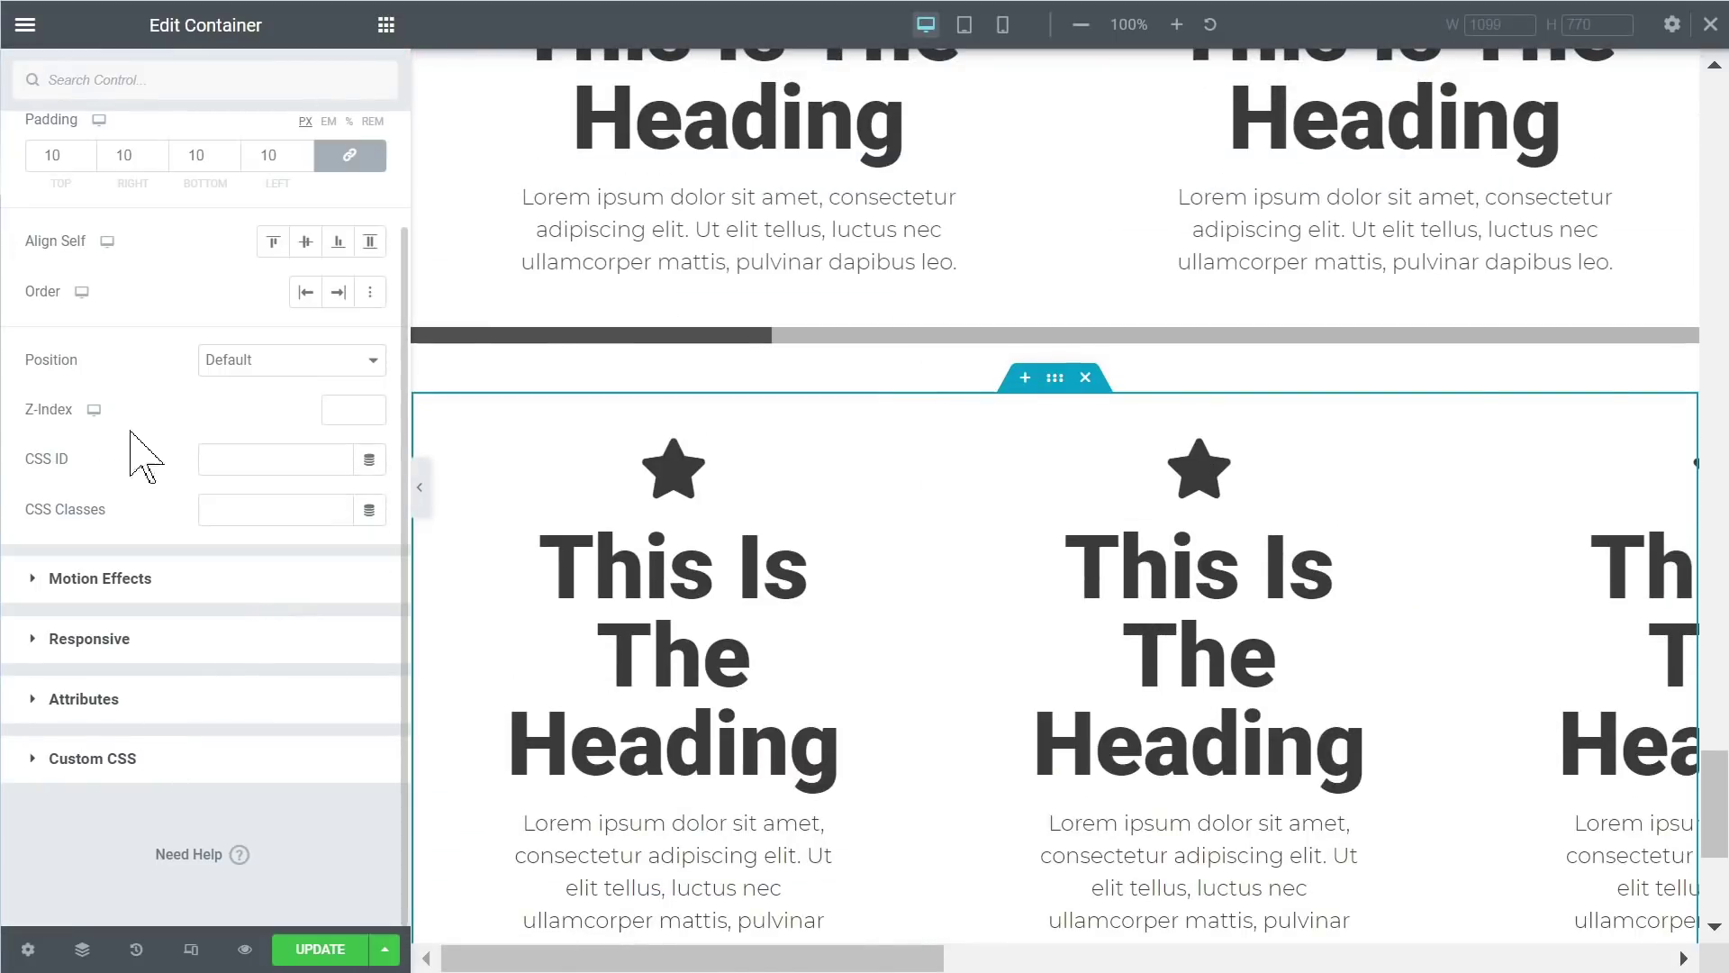
scroll(63, 117, "up", 5)
left_click(67, 101)
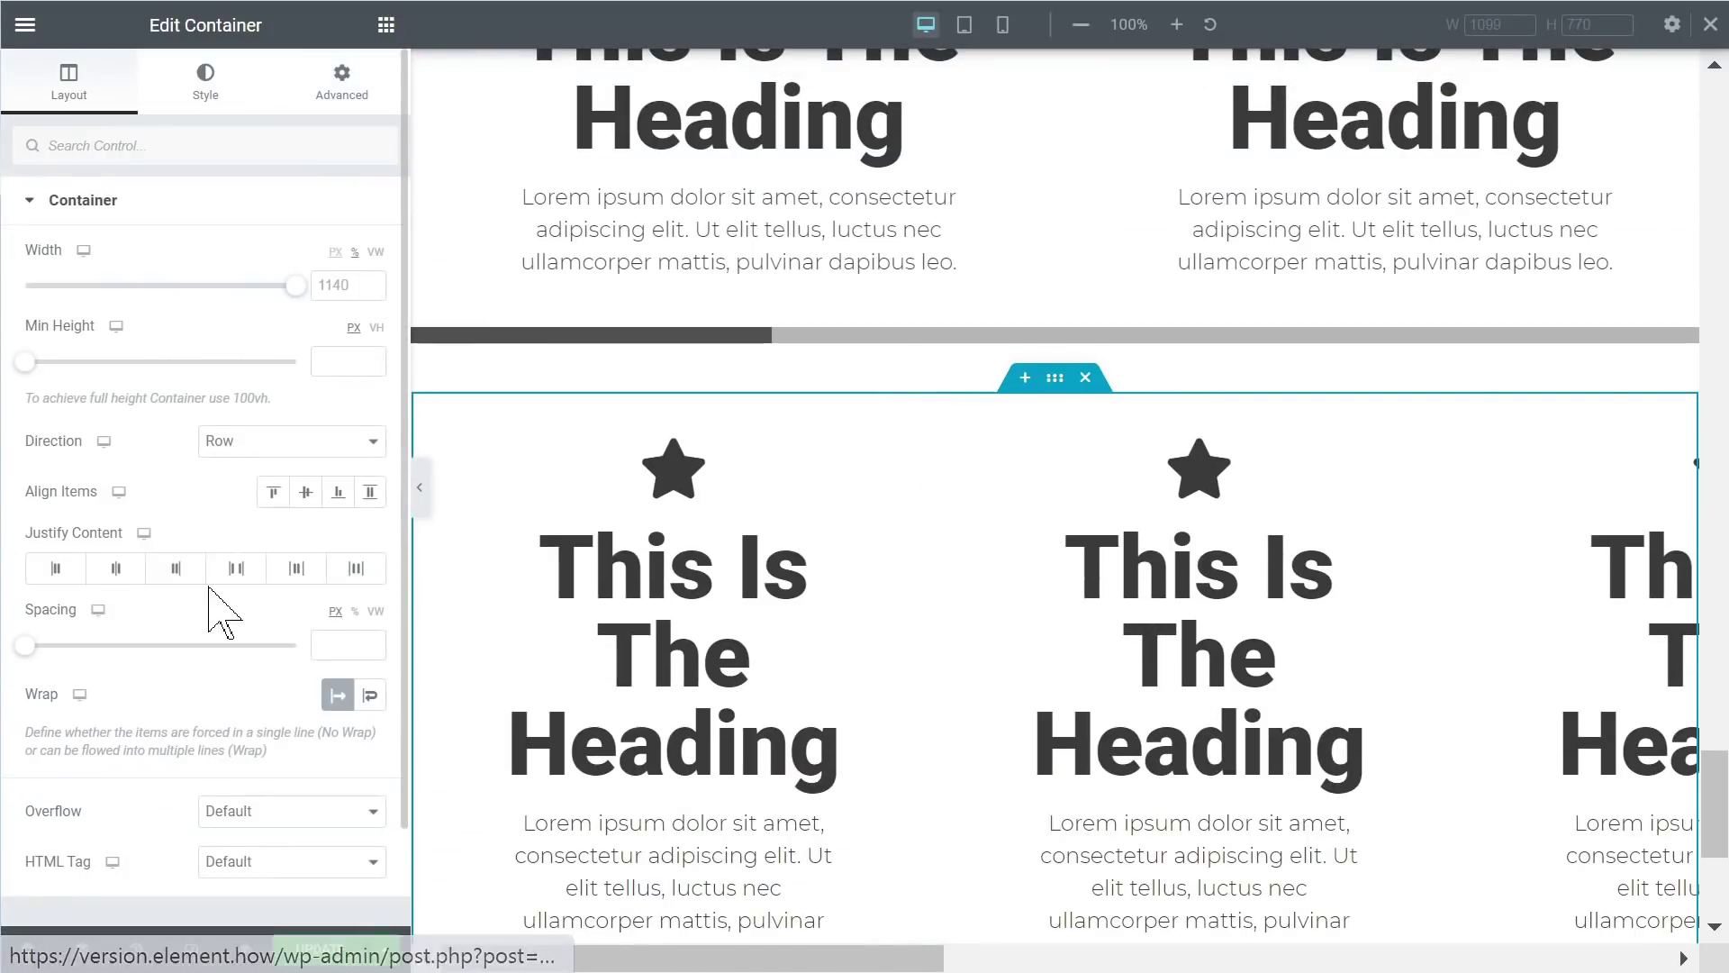
scroll(216, 667, "down", 2)
left_click(239, 701)
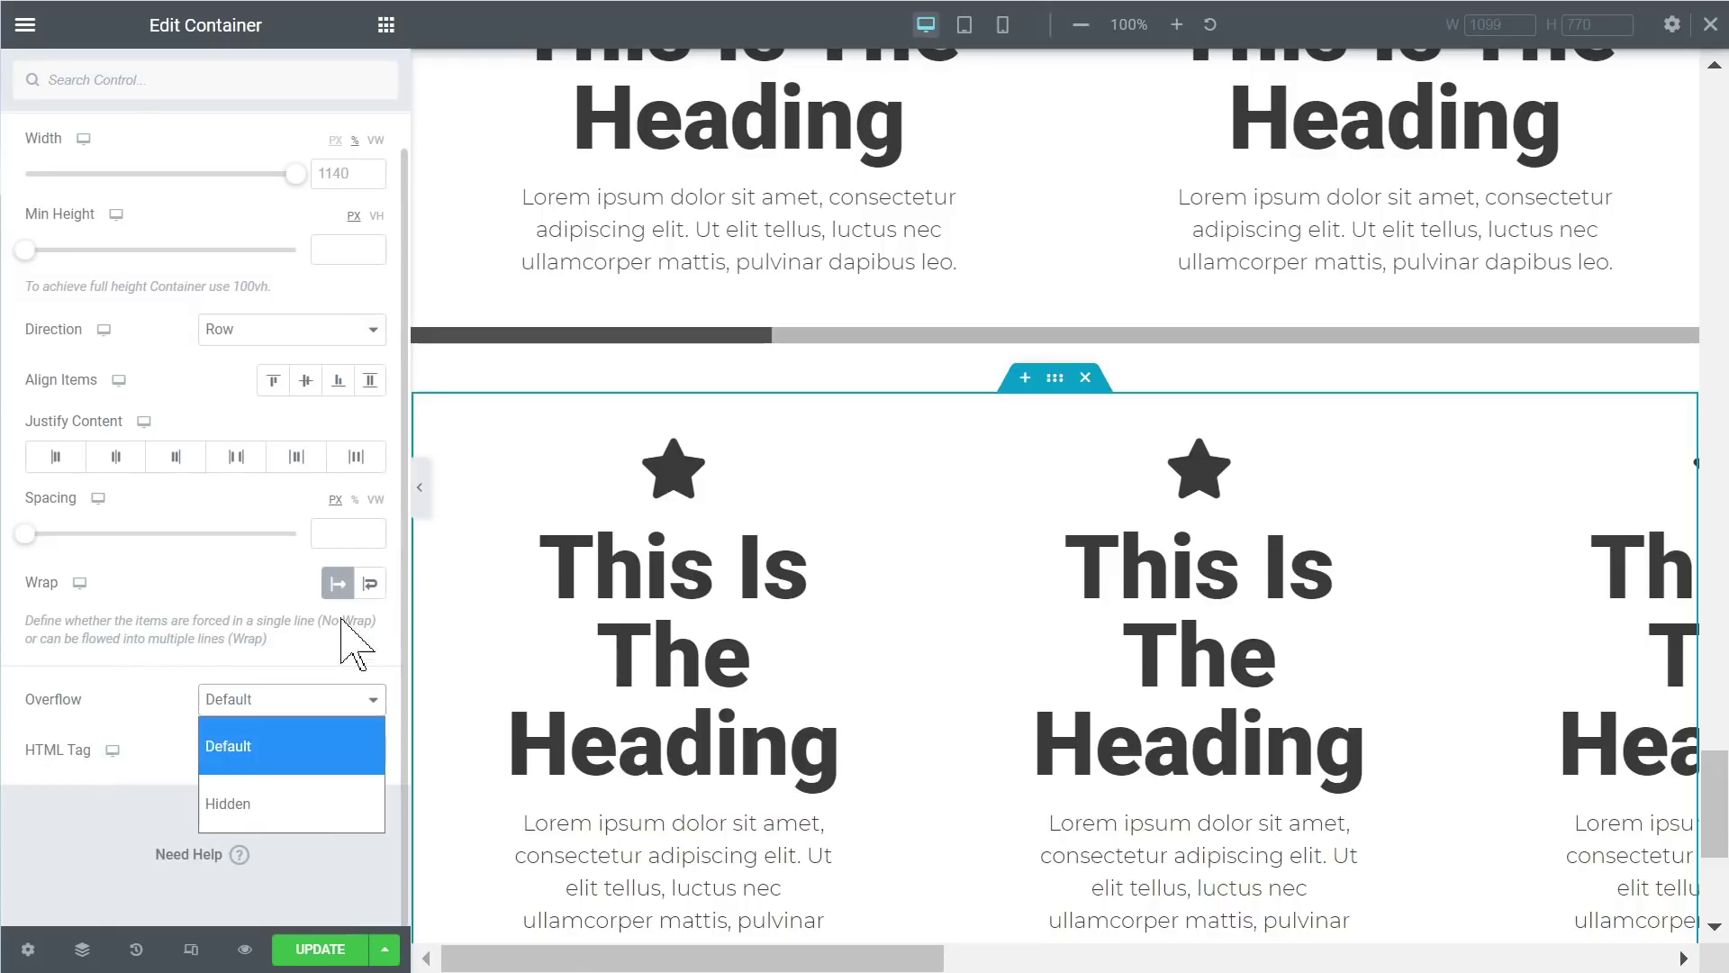
scroll(357, 266, "up", 2)
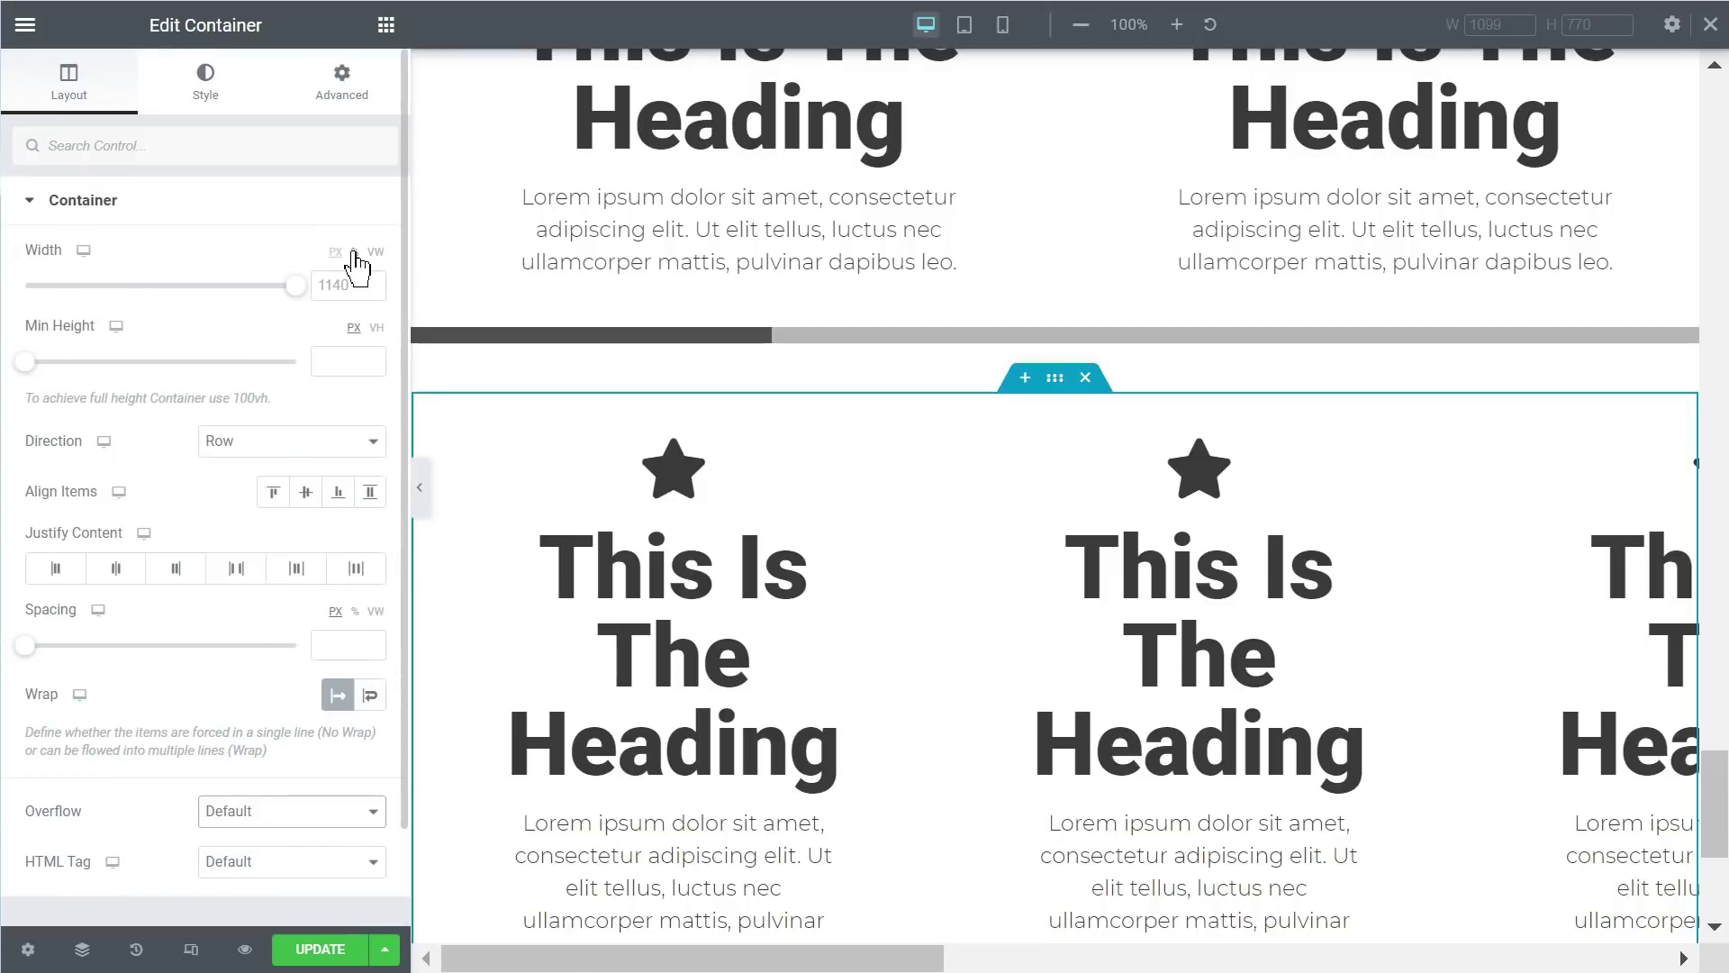
Step: Add custom CSS to the icon box container with a selector rule that sets overflow: auto;
left_click(350, 87)
scroll(837, 630, "down", 2)
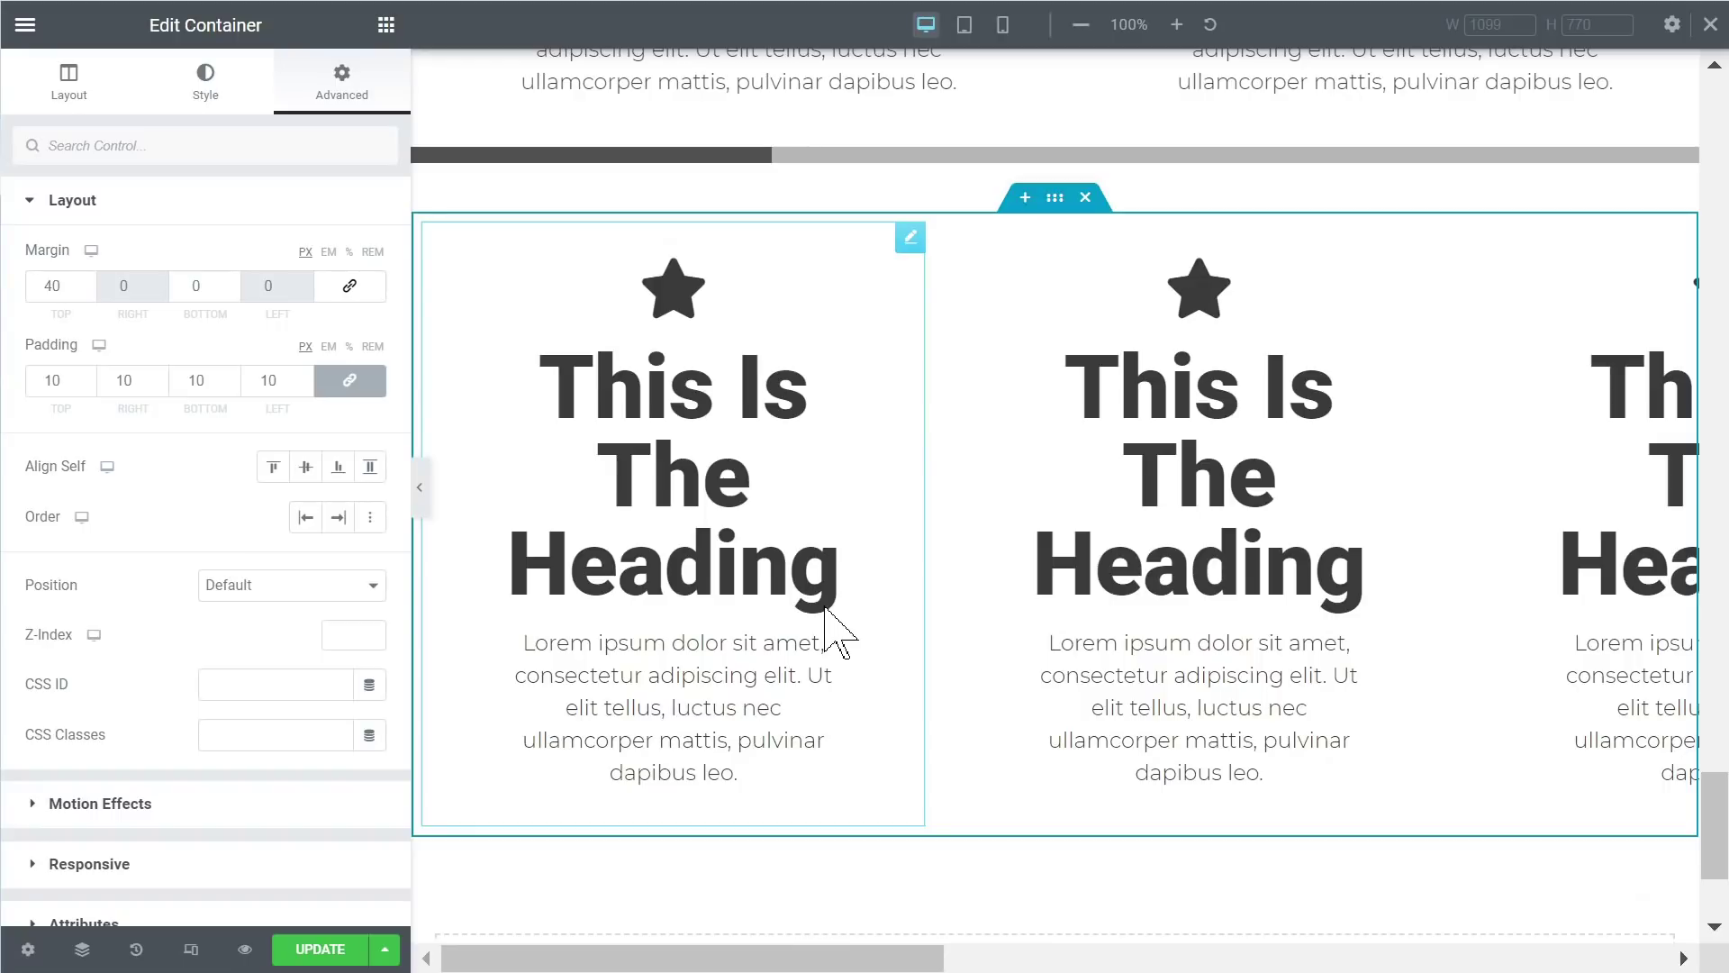
scroll(801, 630, "down", 2)
scroll(796, 635, "up", 2)
scroll(193, 829, "down", 2)
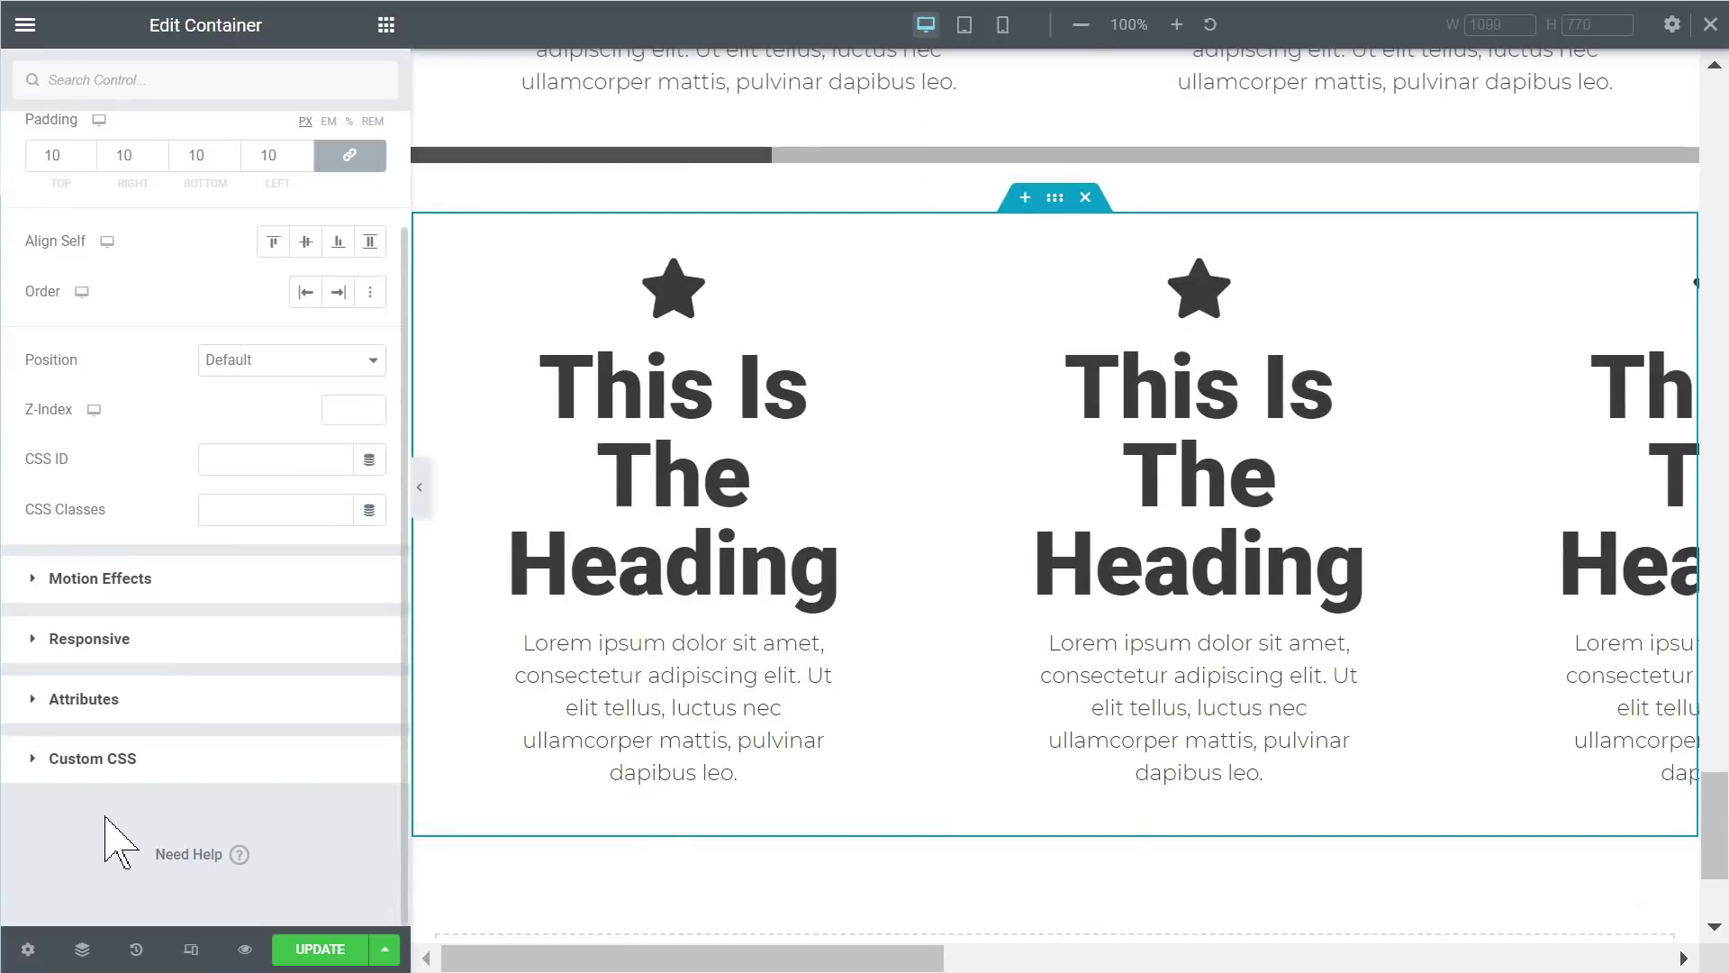
left_click(99, 759)
type("se")
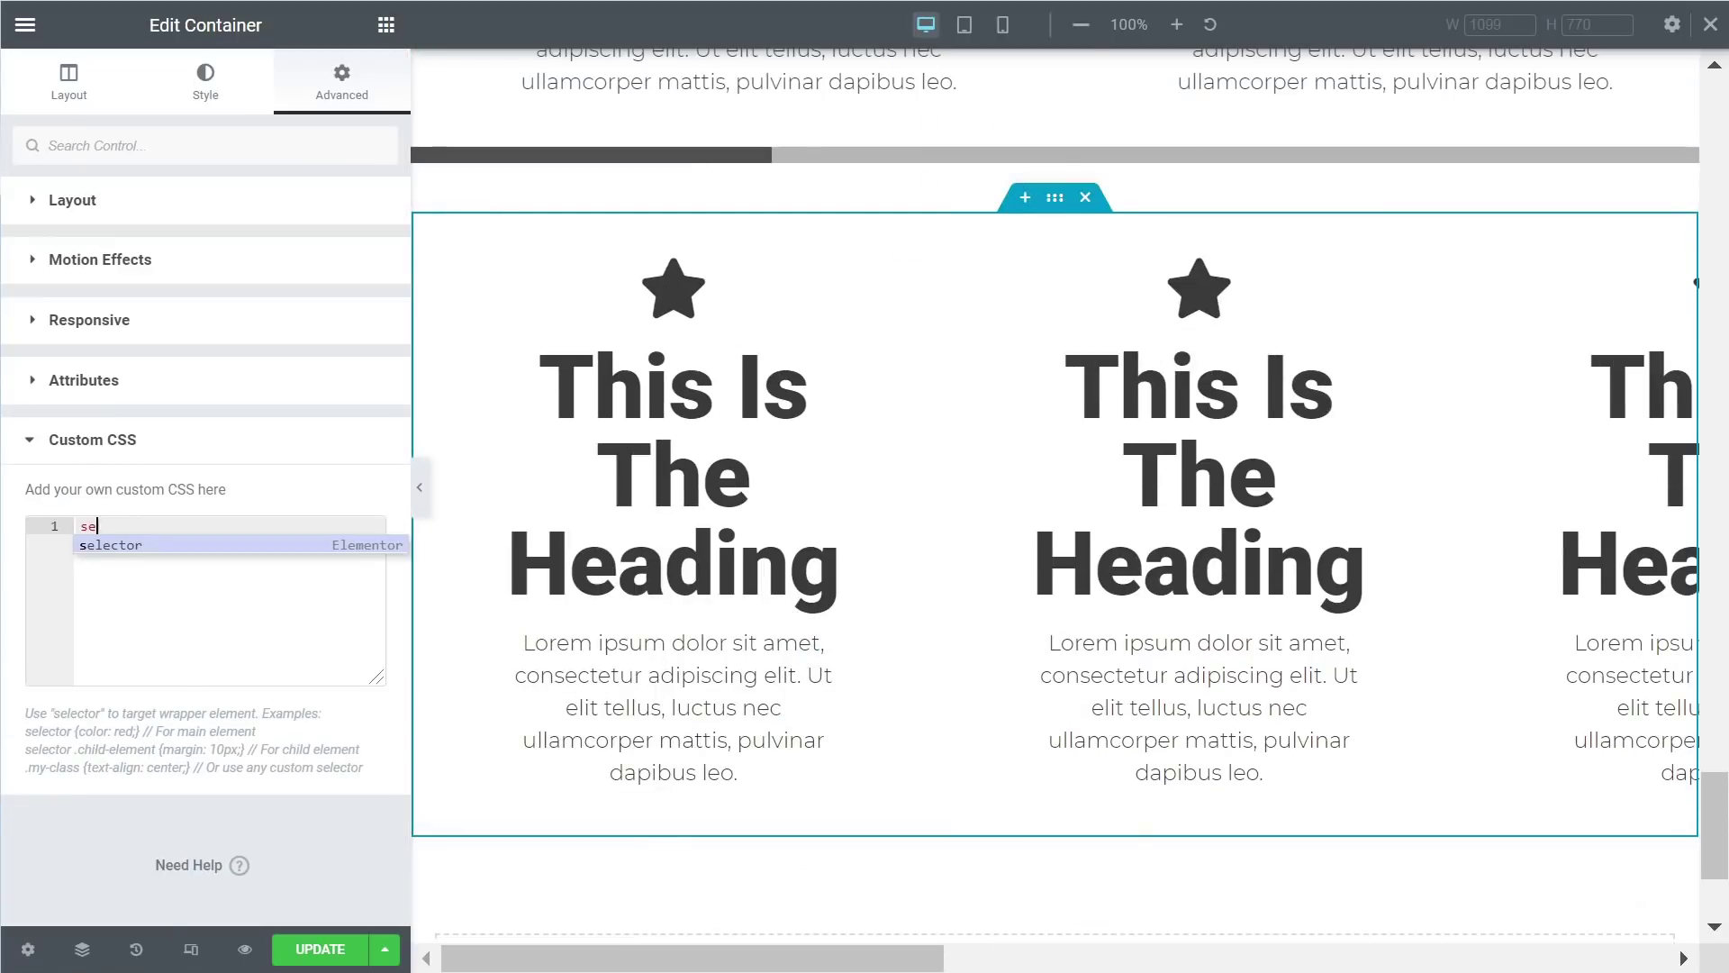
type("l")
key("Return")
type("{")
key("Return")
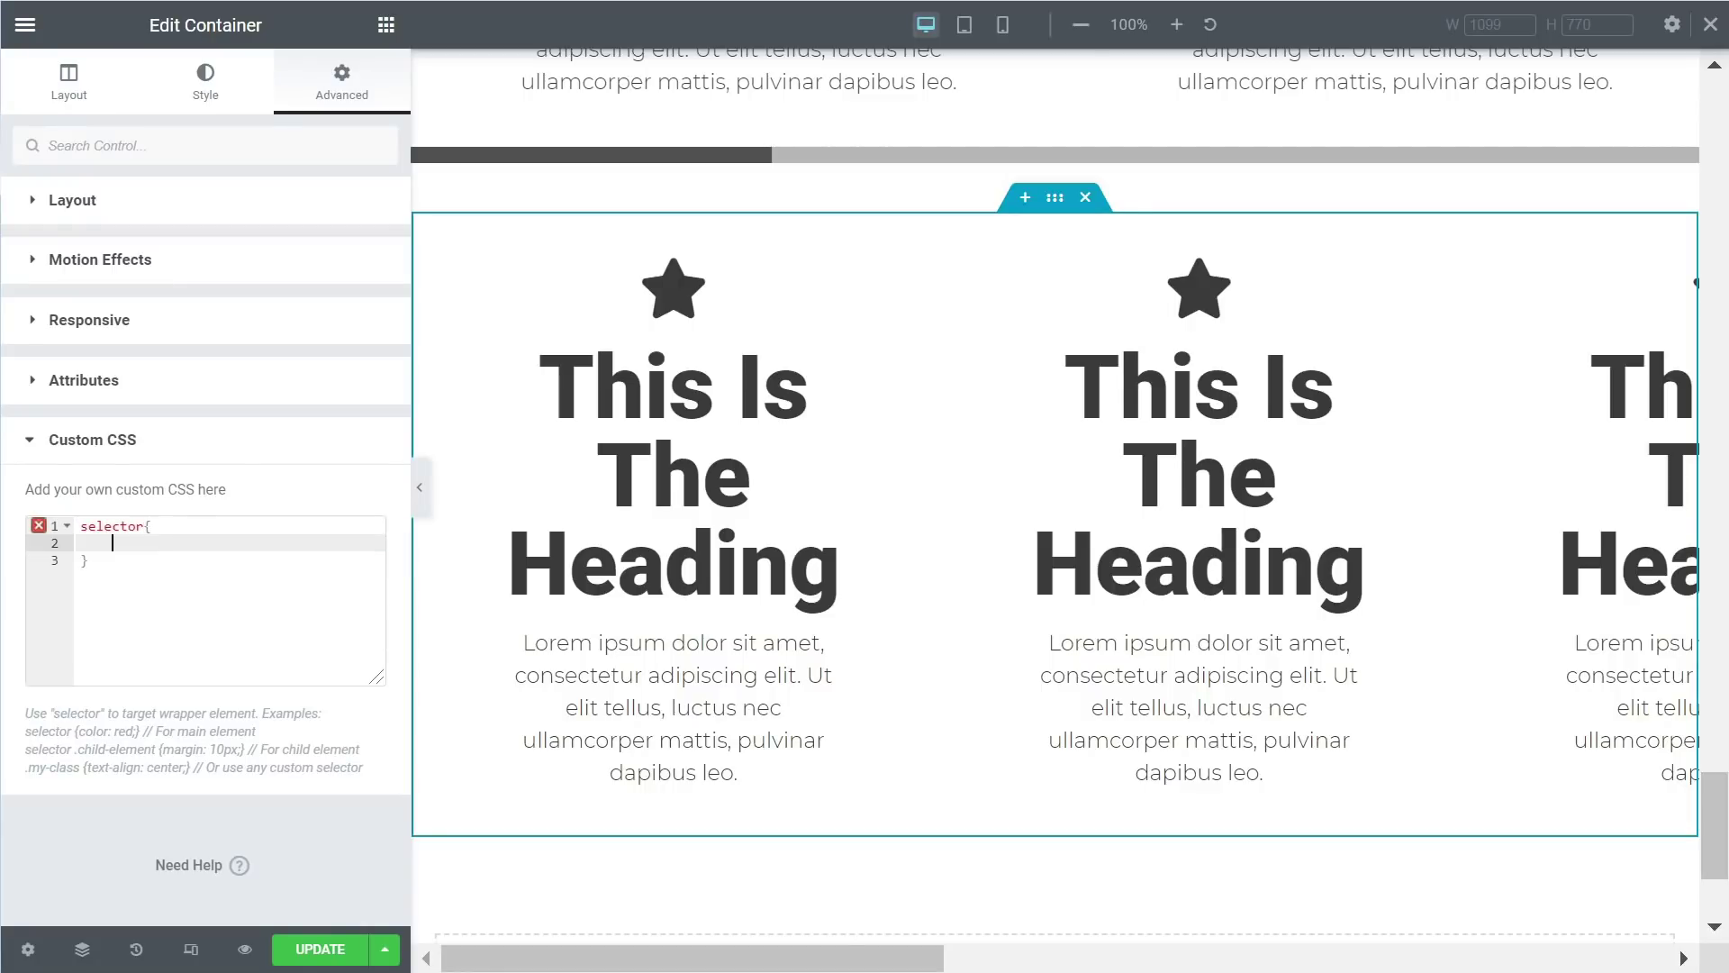
type("o")
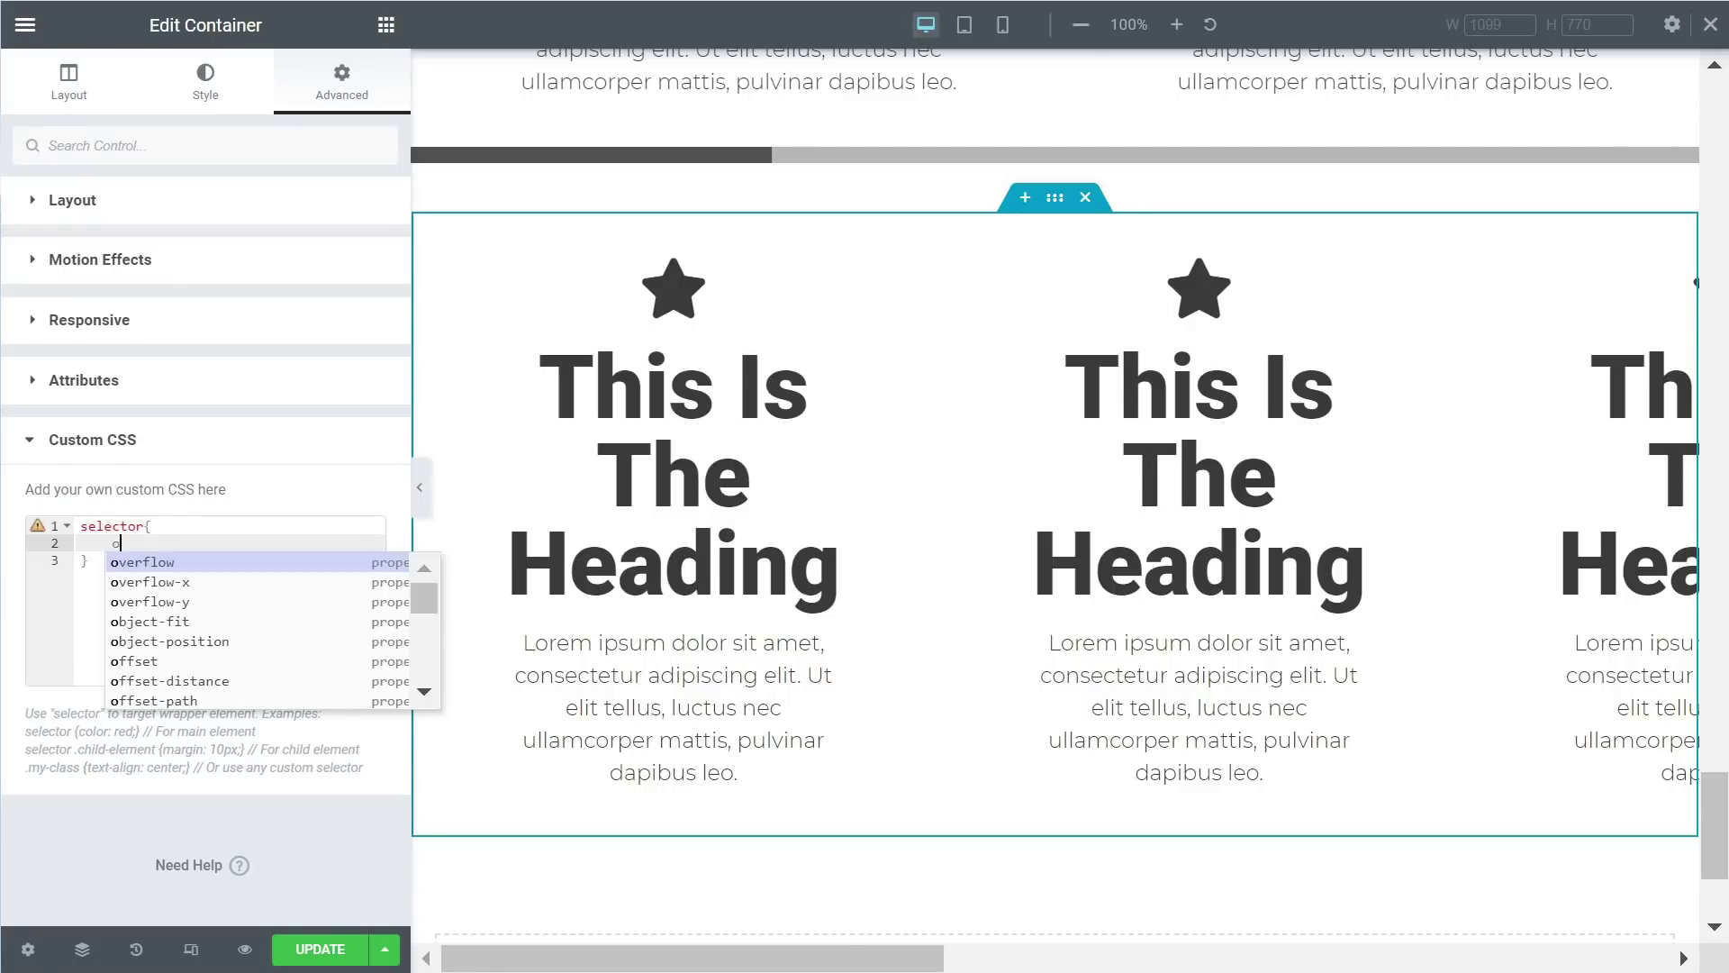
type("verflow: auto;")
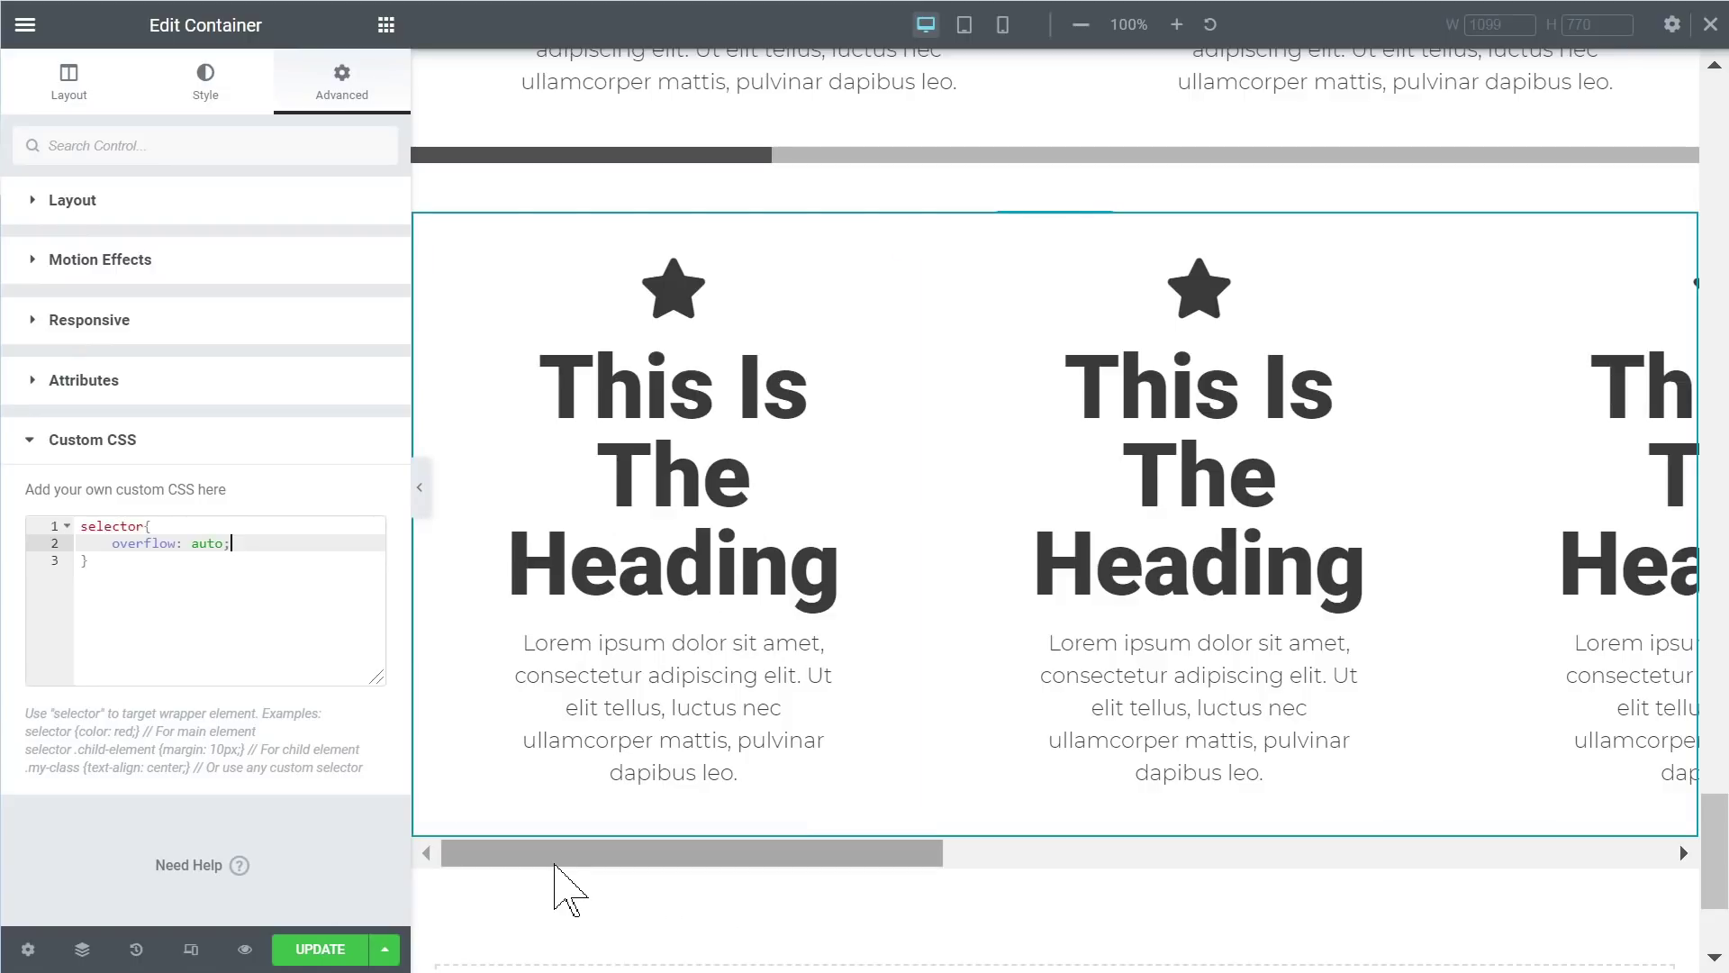
Step: Try the horizontal scrollbar beneath the lower icon box row and check its container's custom CSS
left_click_drag(546, 860, 491, 909)
scroll(705, 707, "up", 4)
scroll(705, 716, "down", 4)
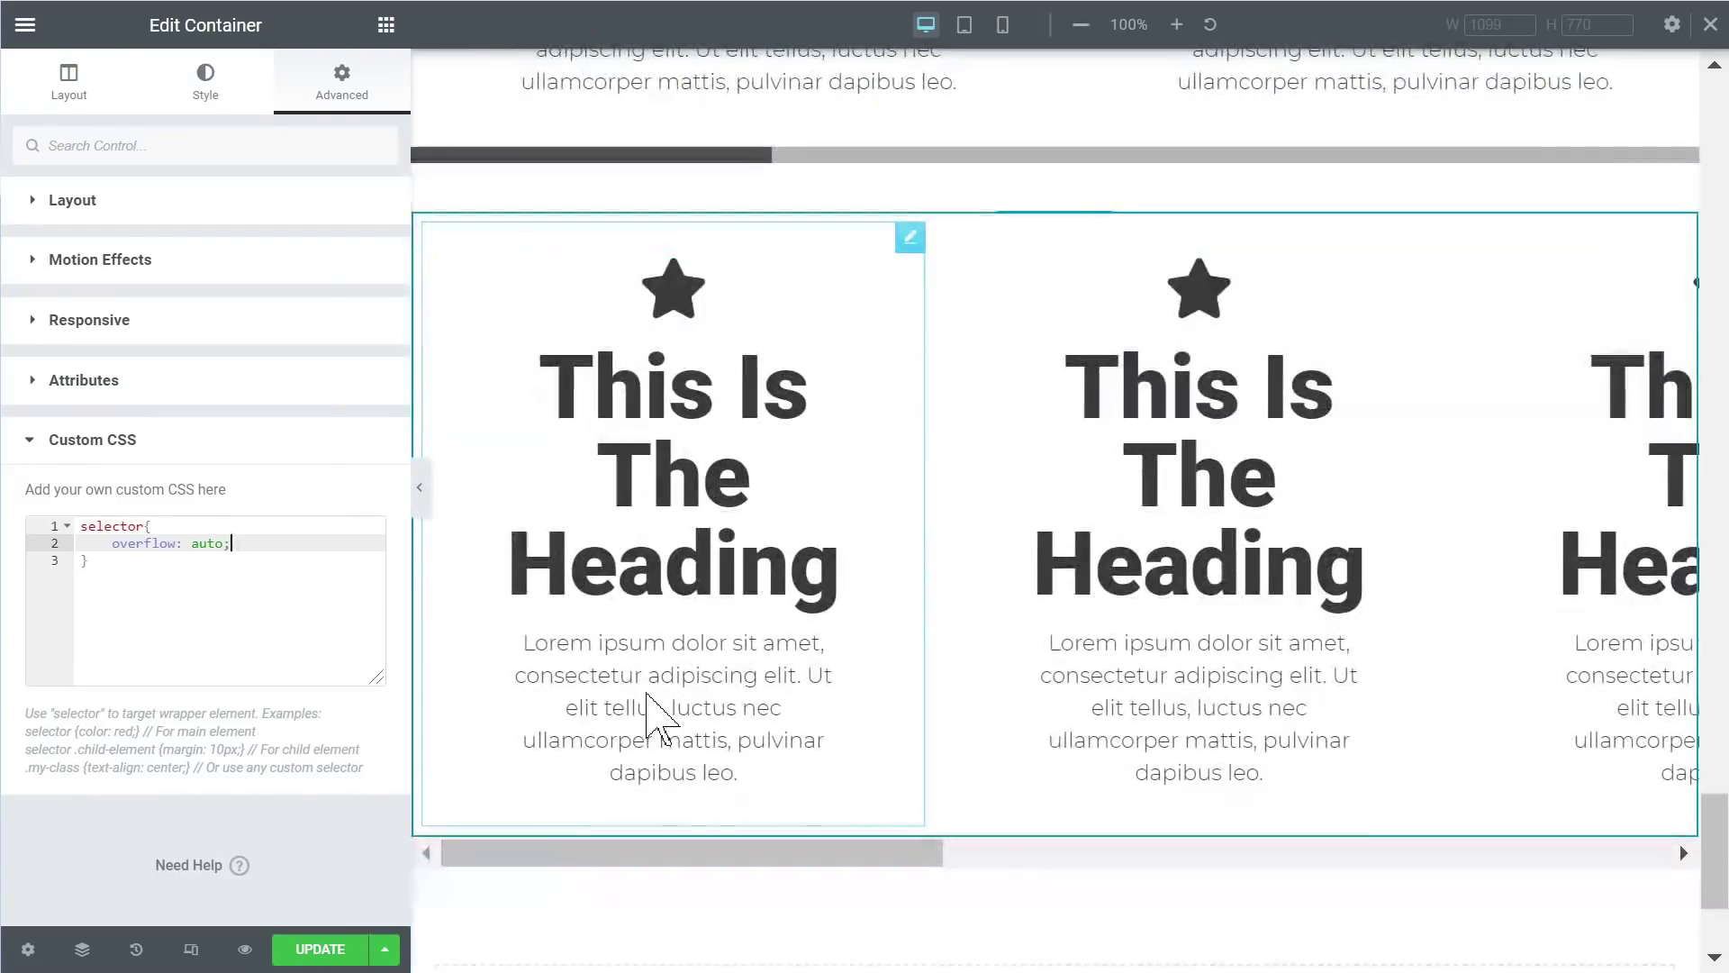
left_click(276, 606)
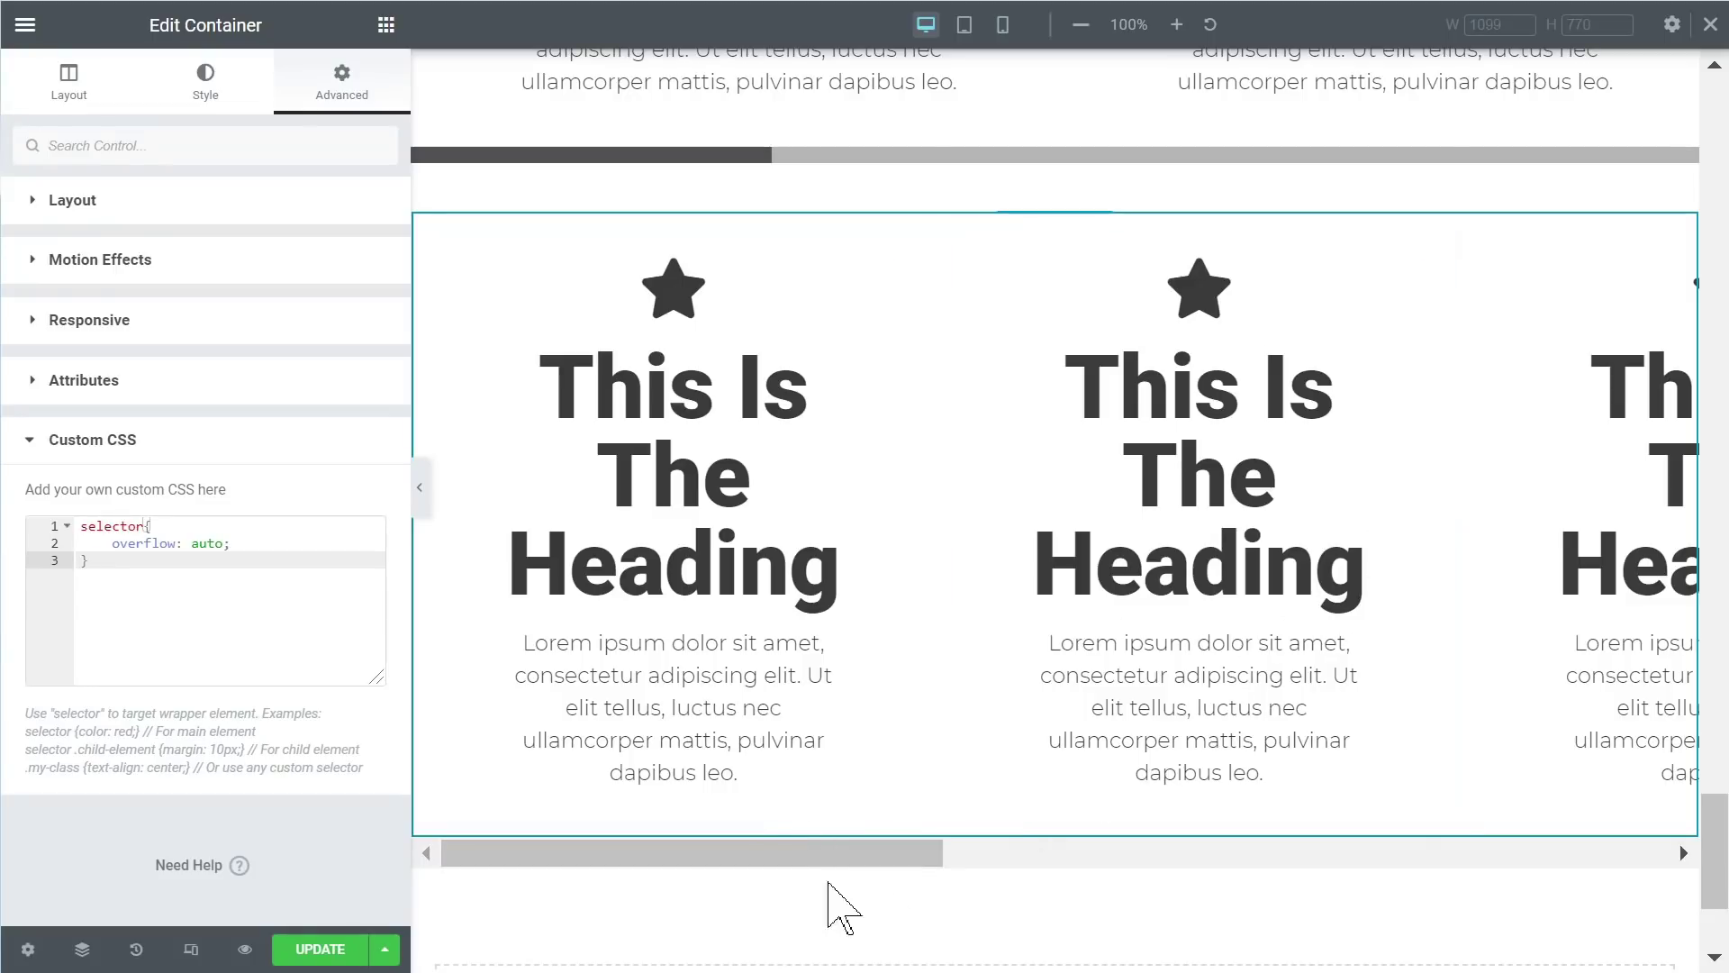
mouse_move(603, 860)
left_mouse_down()
mouse_move(775, 869)
mouse_move(596, 887)
left_mouse_up()
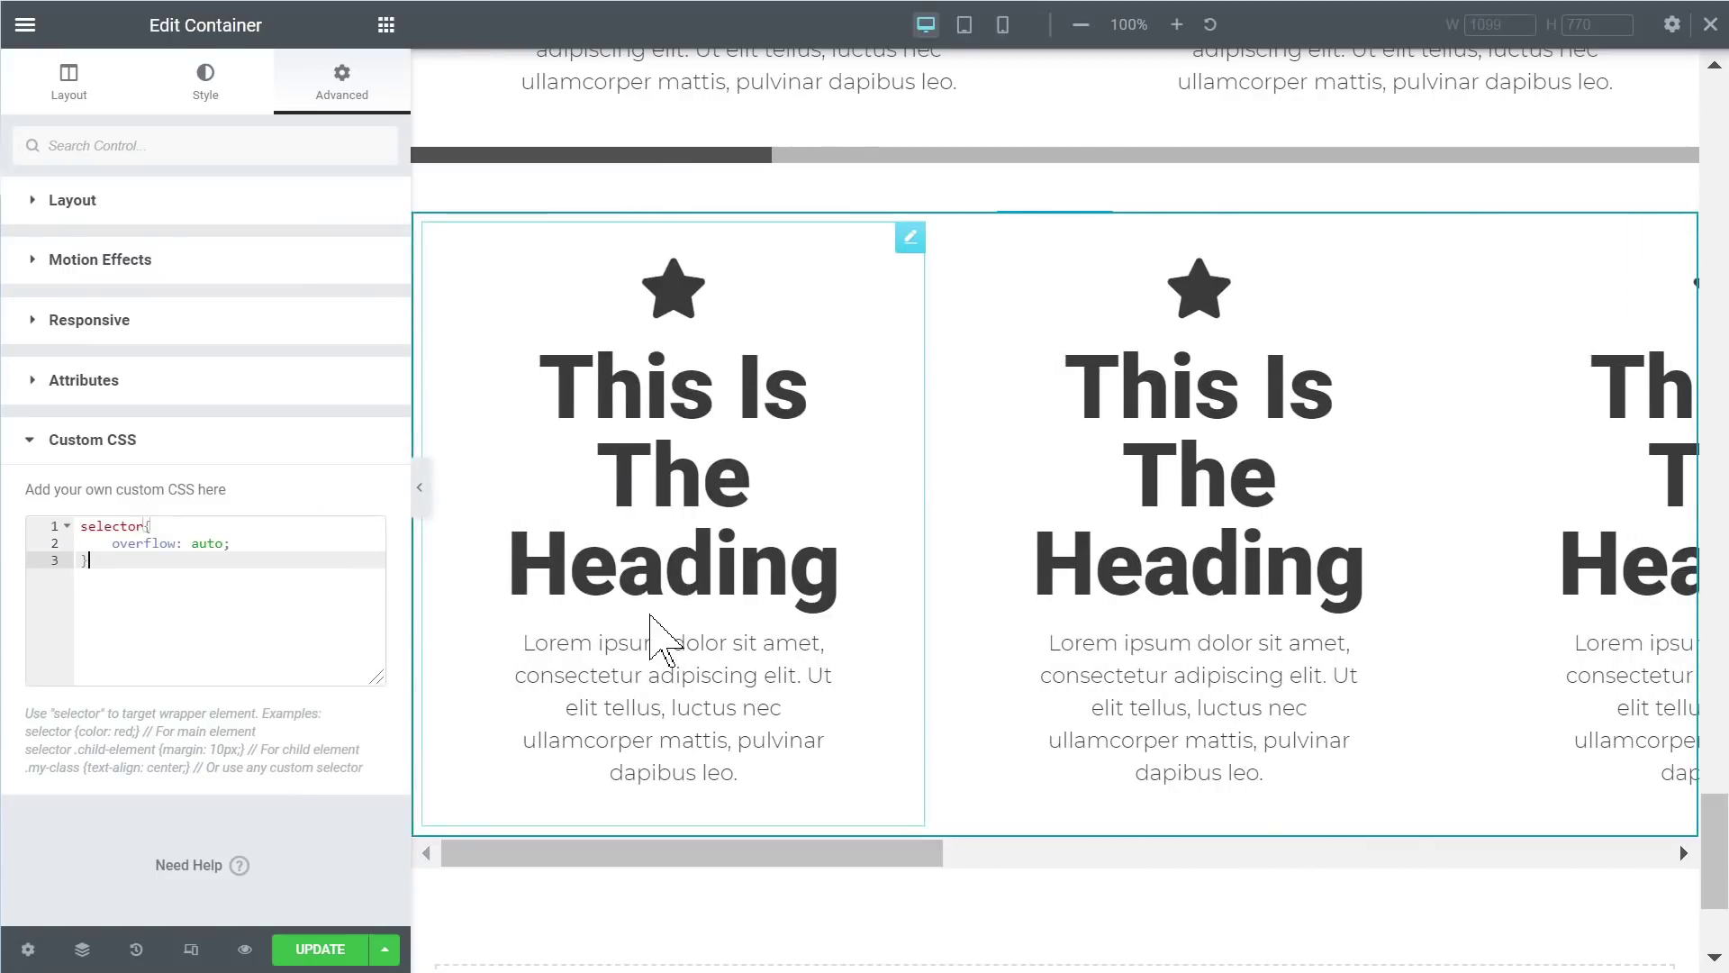
Step: Compare the lower scrolling row with the icon box row above, and check its width at a smaller browser zoom
scroll(829, 594, "up", 5)
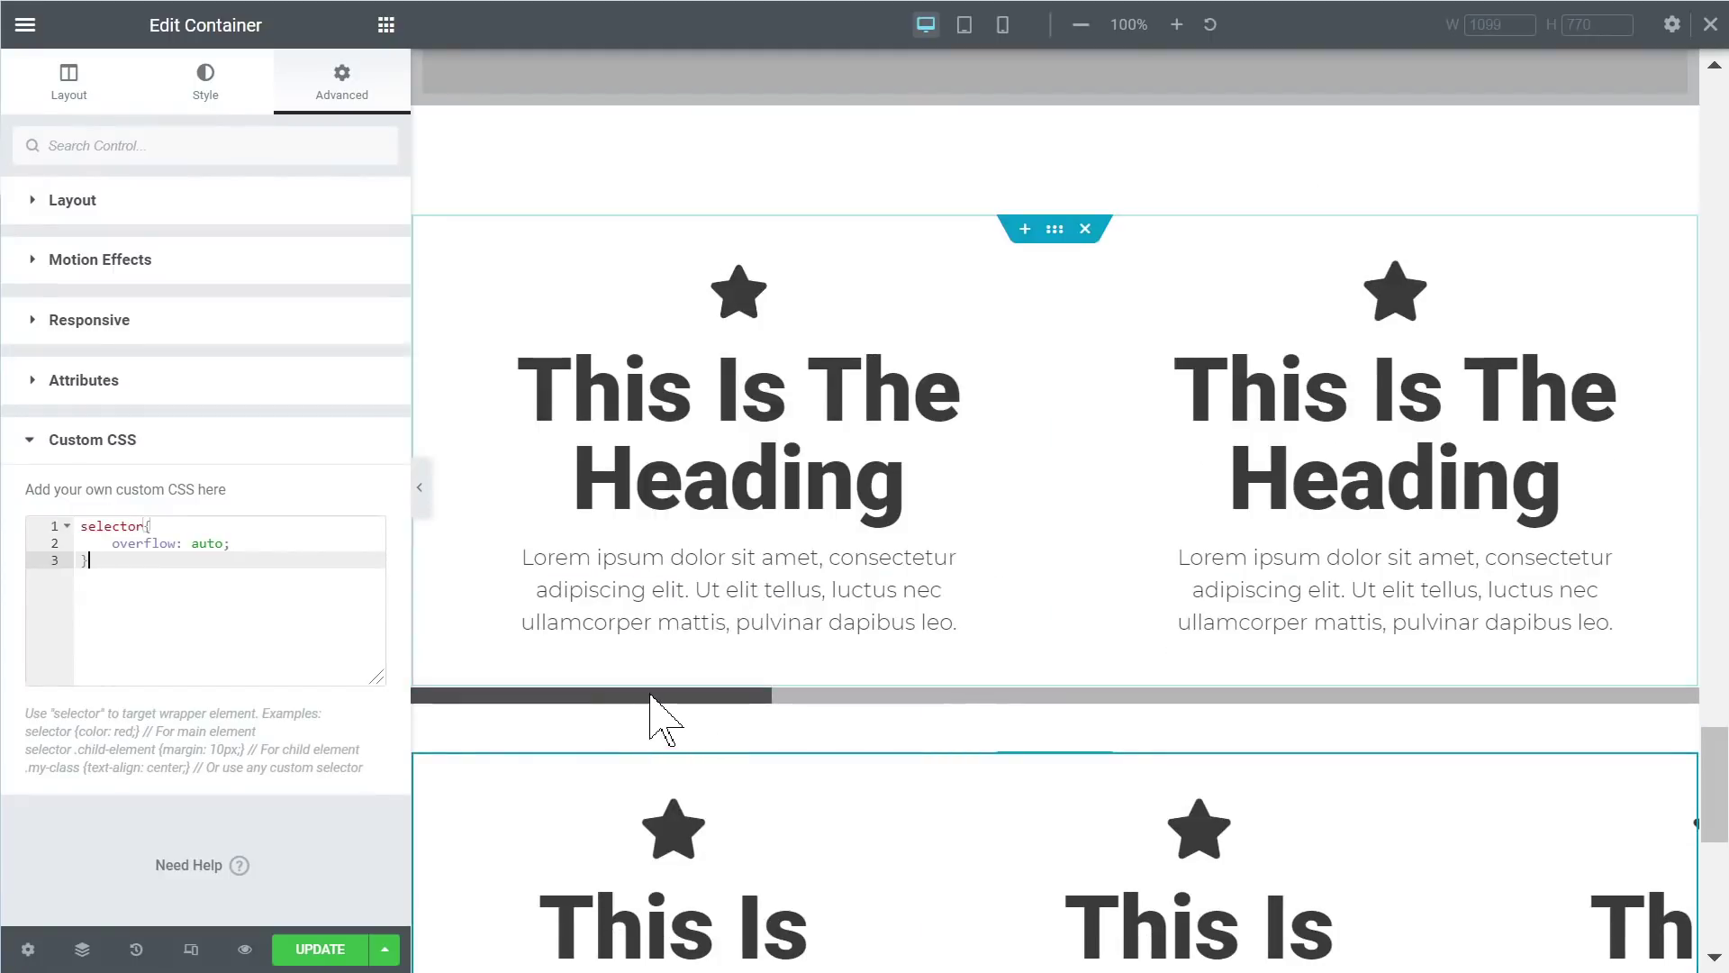
scroll(656, 715, "down", 2)
scroll(666, 716, "down", 3)
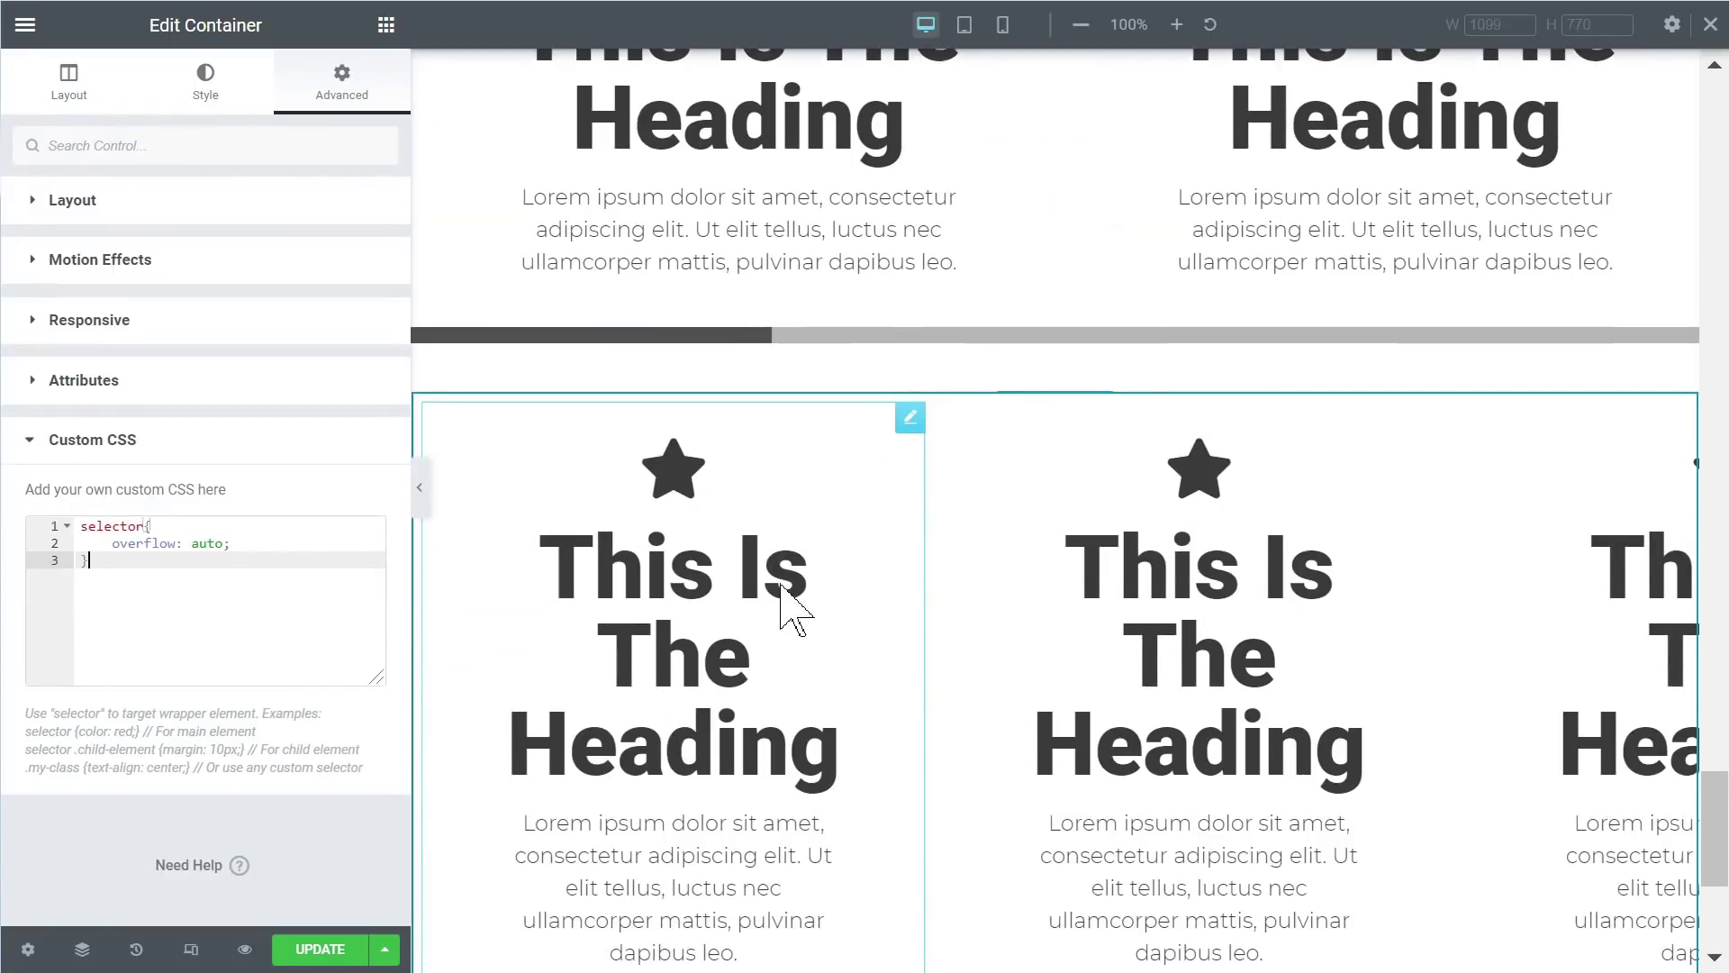
scroll(780, 584, "down", 2)
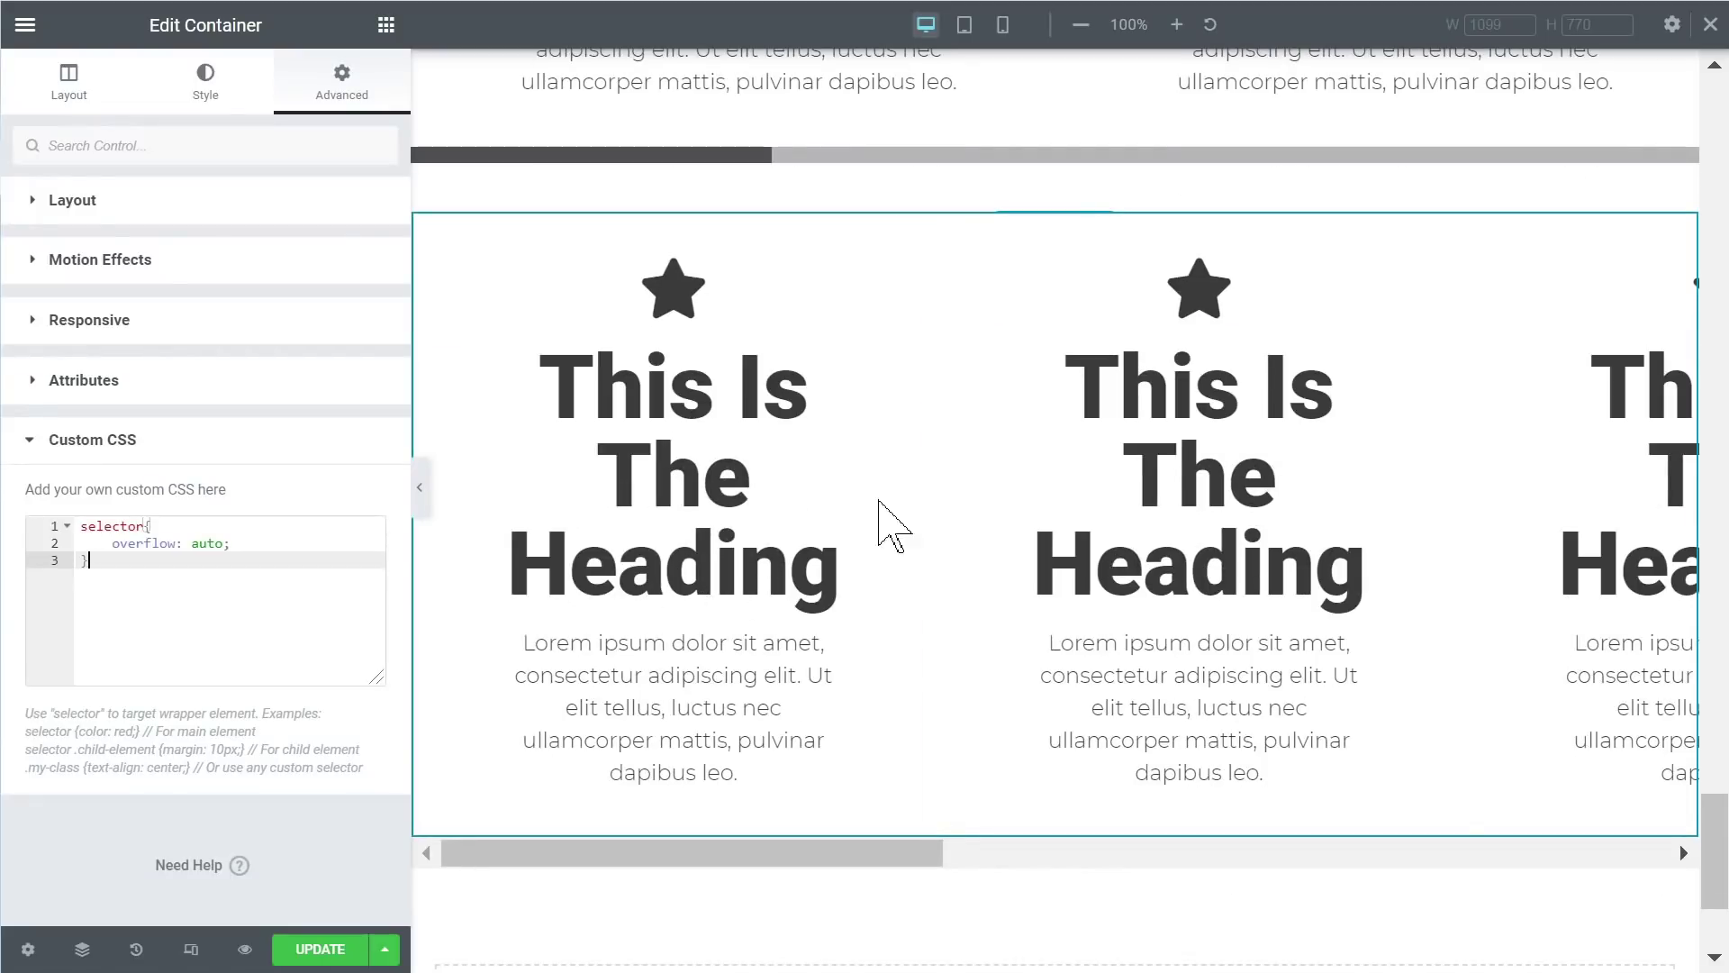
scroll(1146, 340, "up", 2)
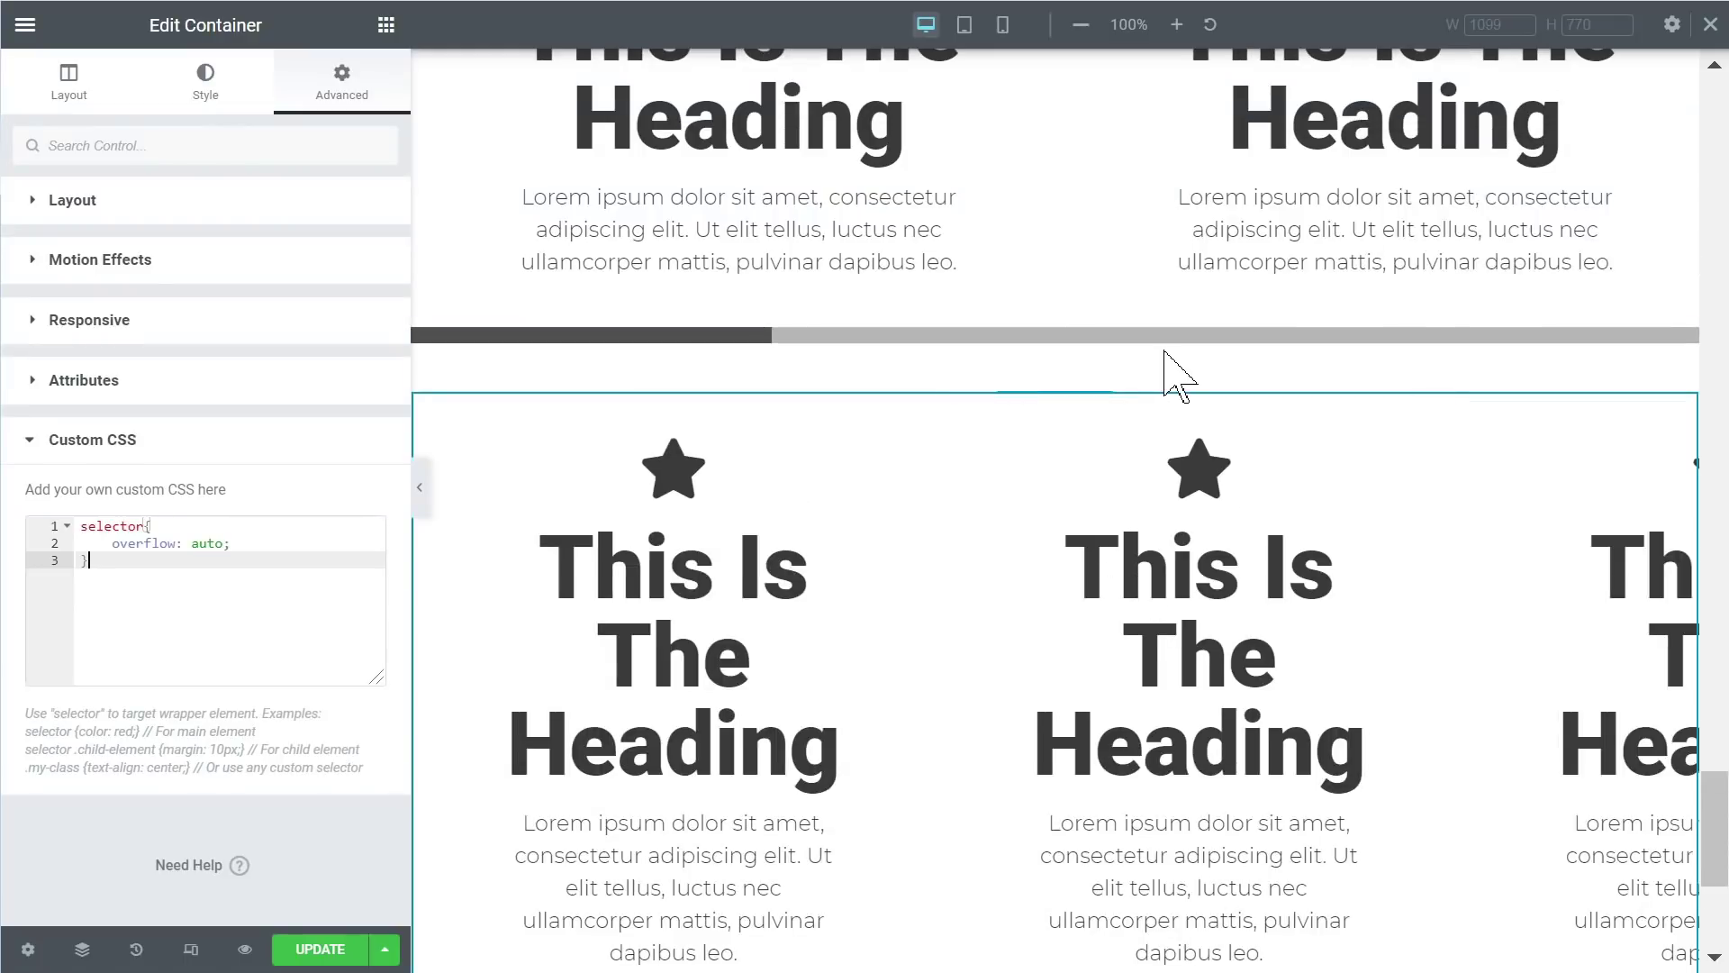
scroll(793, 594, "down", 2)
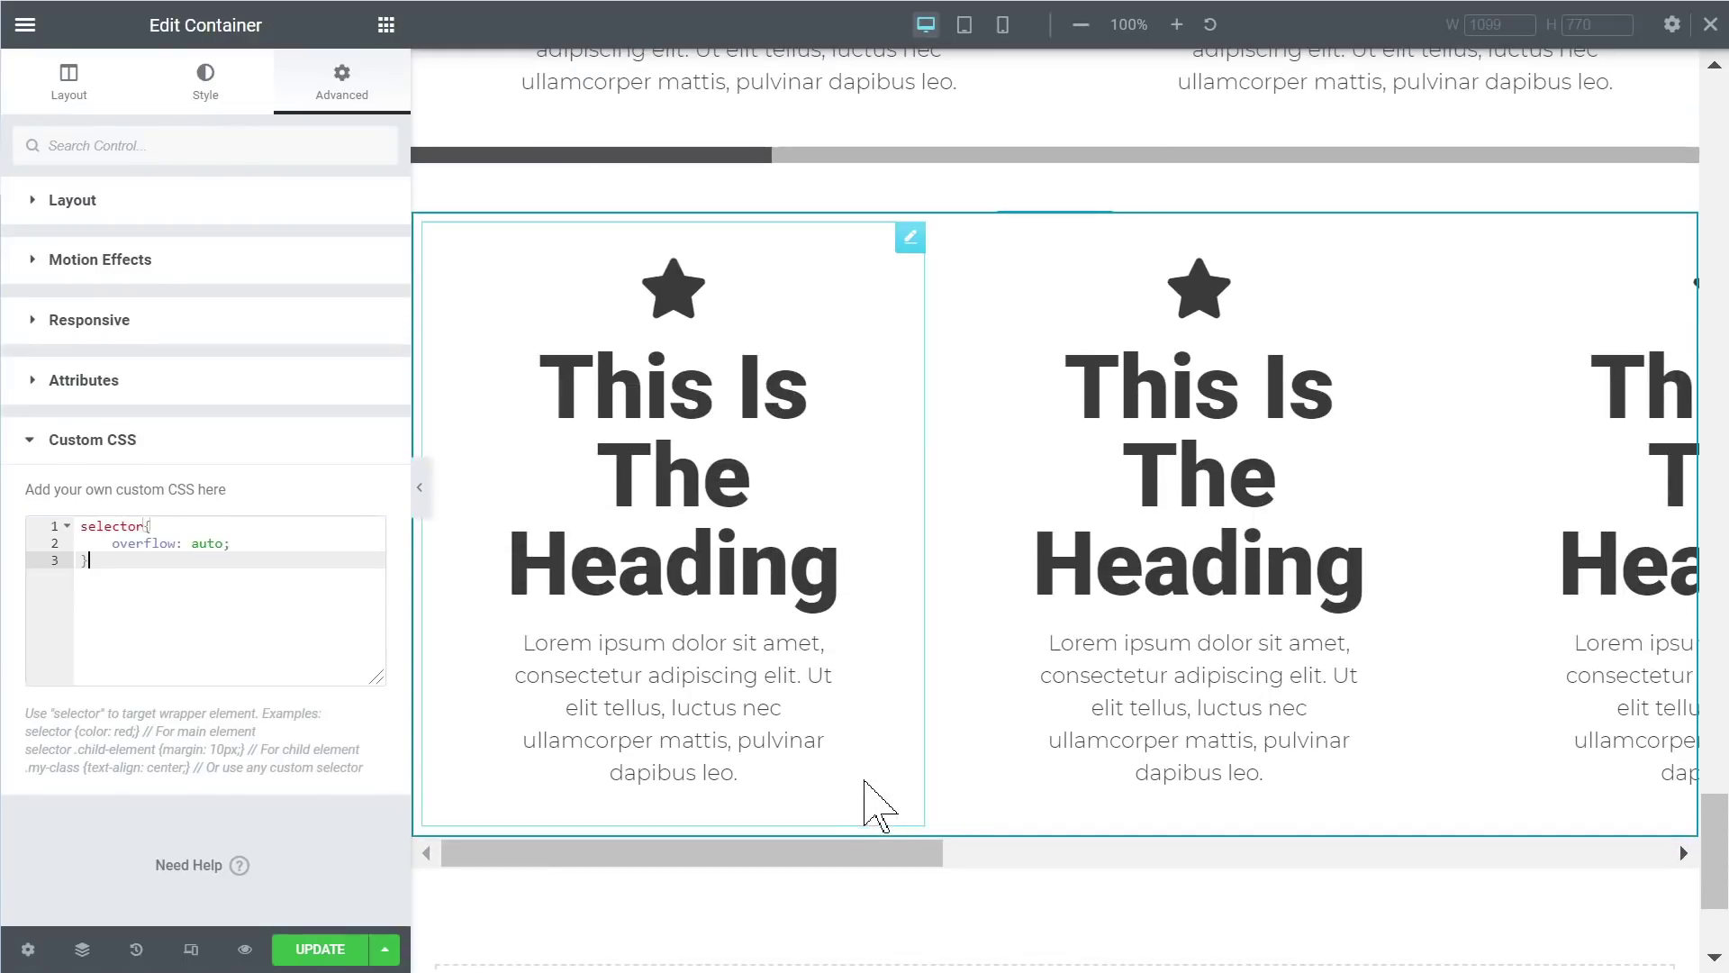
key("ctrl+minus")
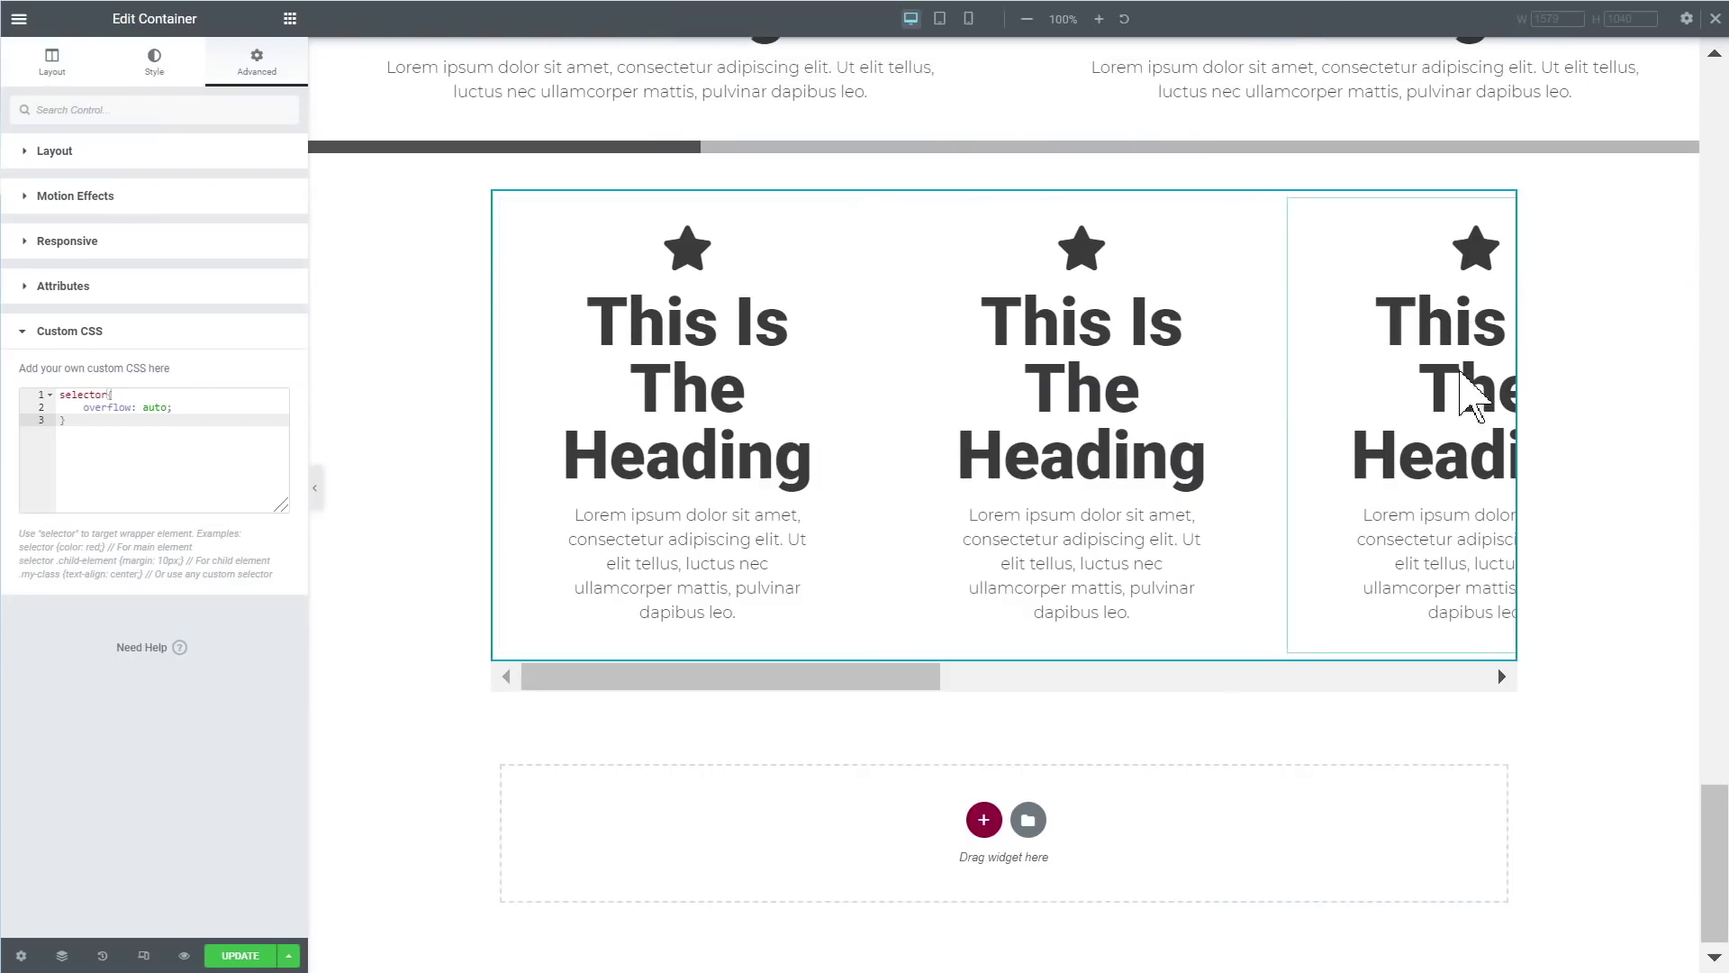
key("ctrl+plus")
key("ctrl+plus")
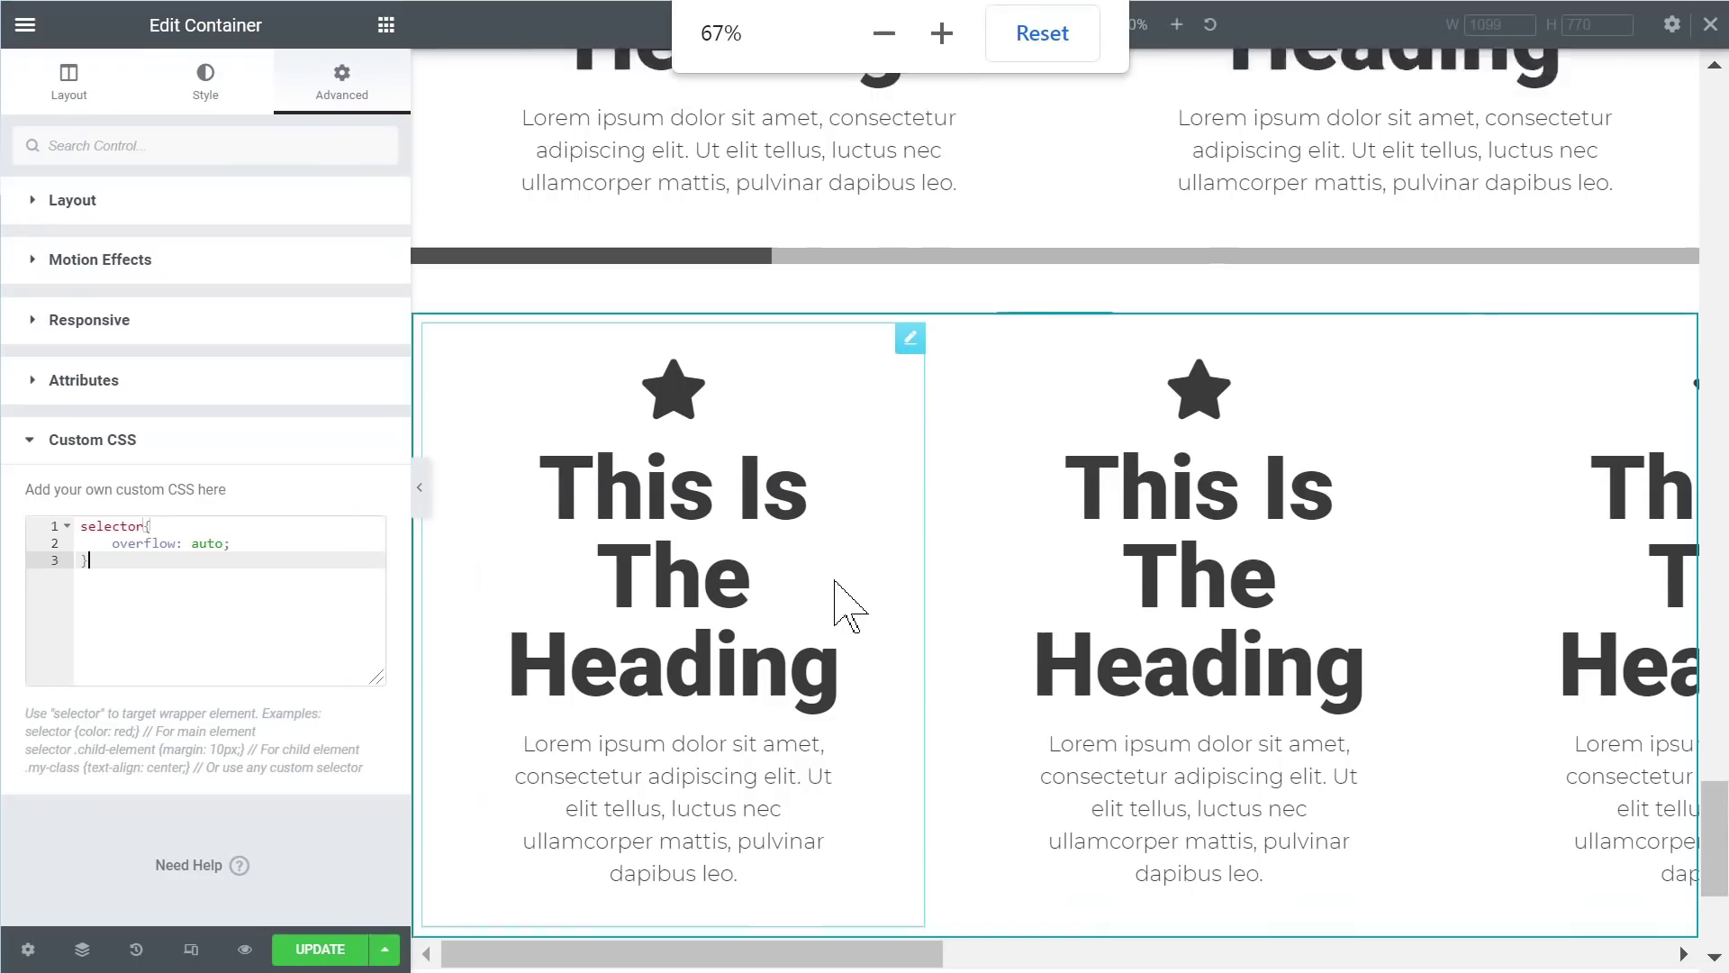
Step: Select the upper scrolling icon box container and look over its advanced settings
scroll(1126, 342, "up", 6)
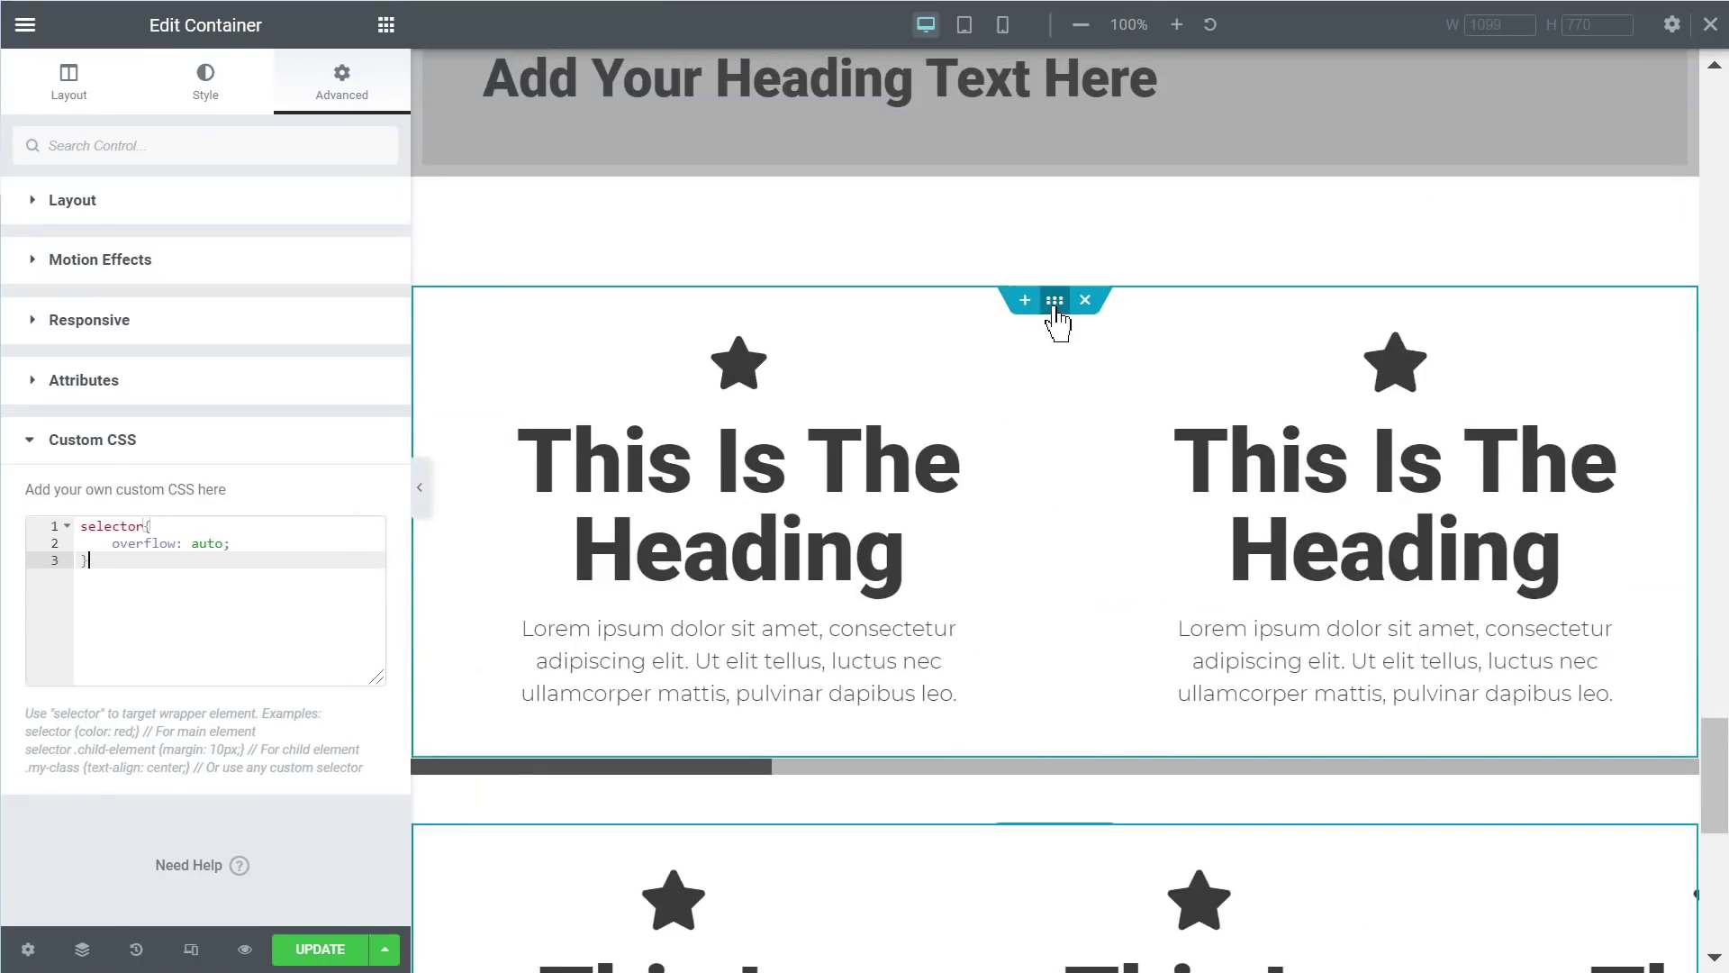
left_click(1055, 304)
scroll(896, 718, "down", 4)
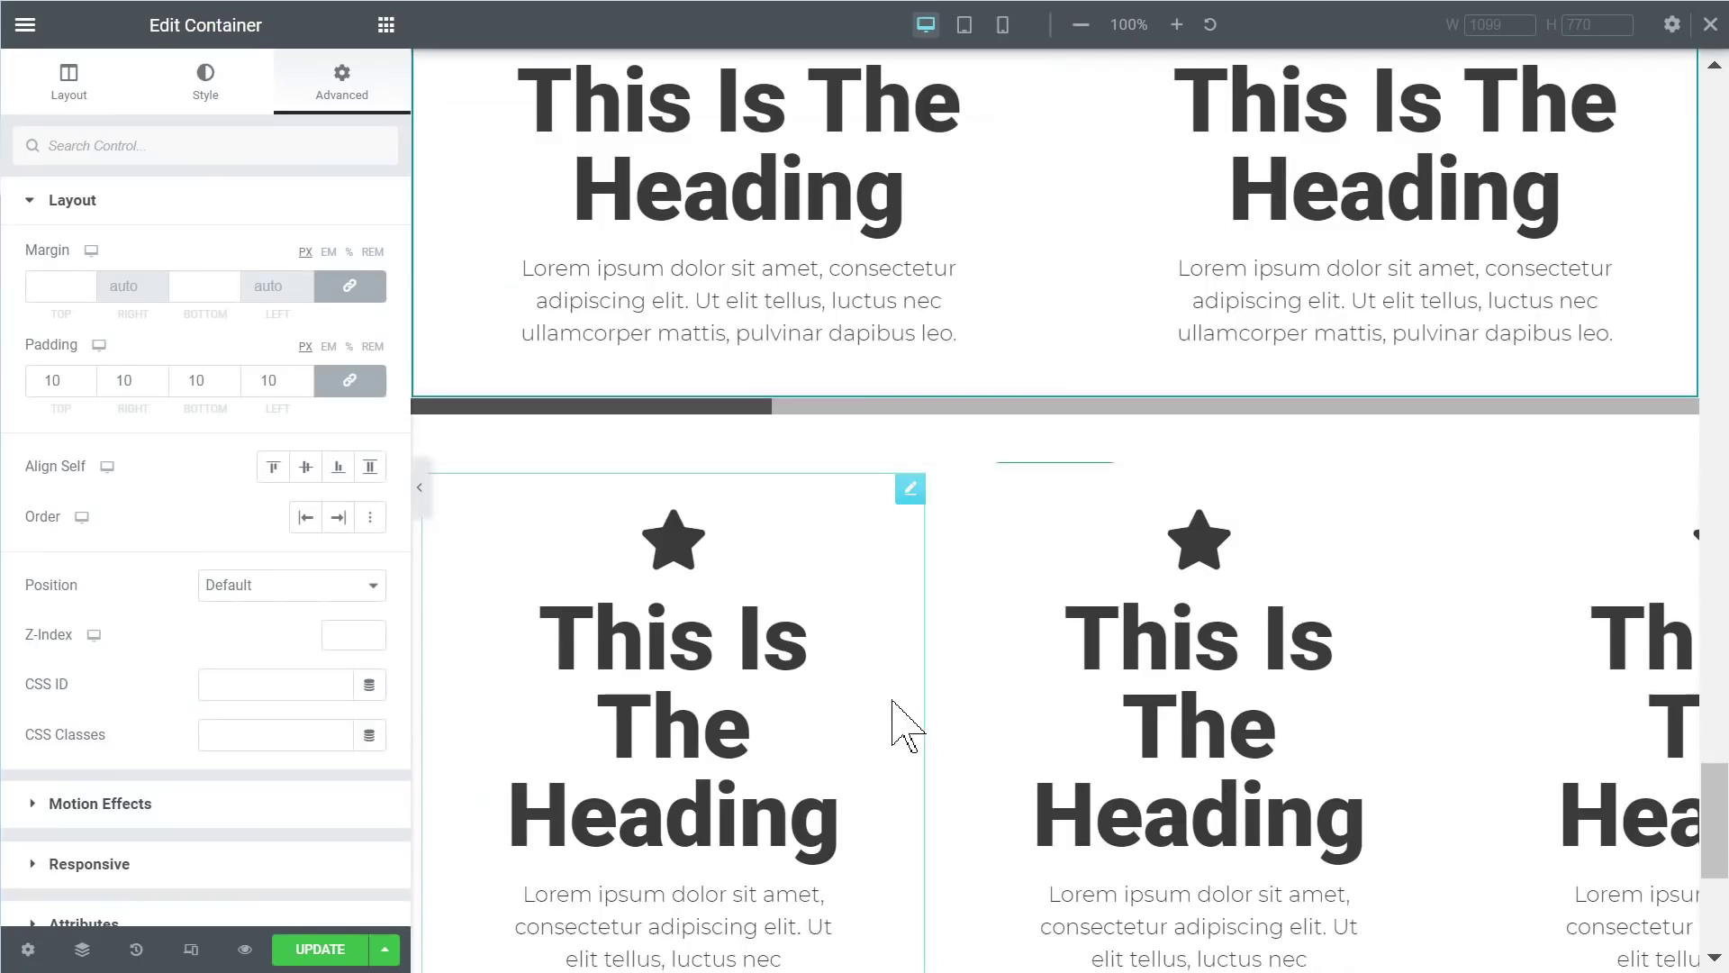
scroll(805, 657, "down", 2)
scroll(193, 706, "down", 3)
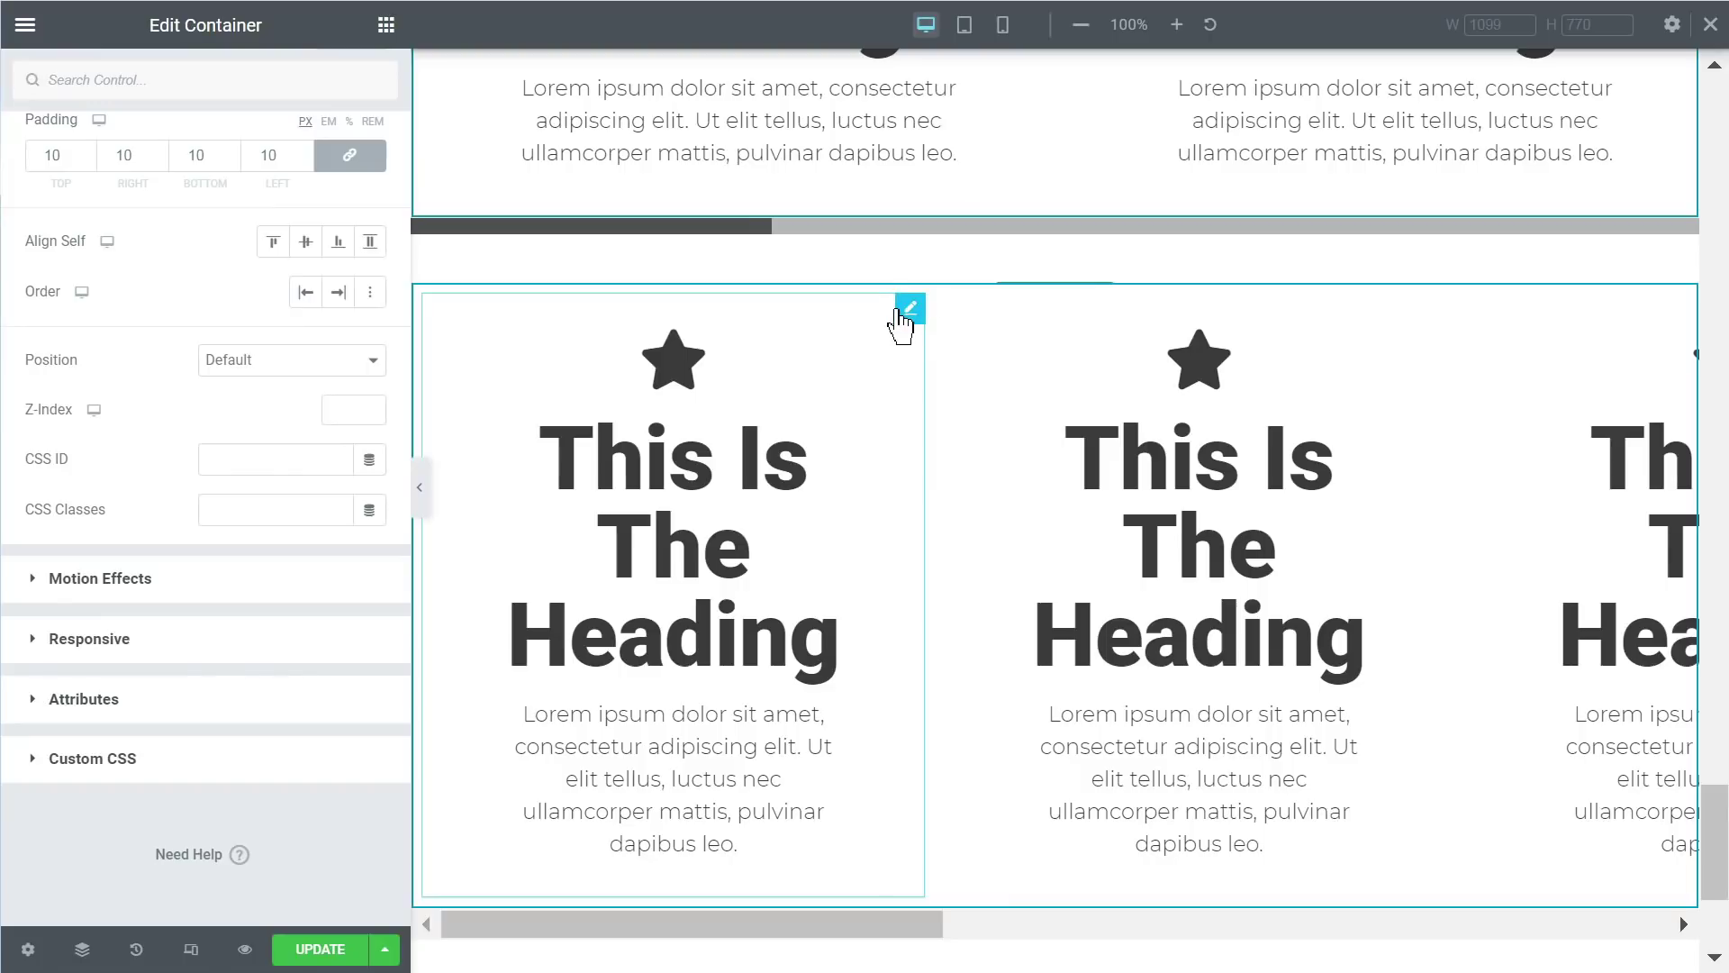
Step: Try a title size of 94 px on the first icon box in the lower scrolling row, and return it to 74 px
left_click(908, 313)
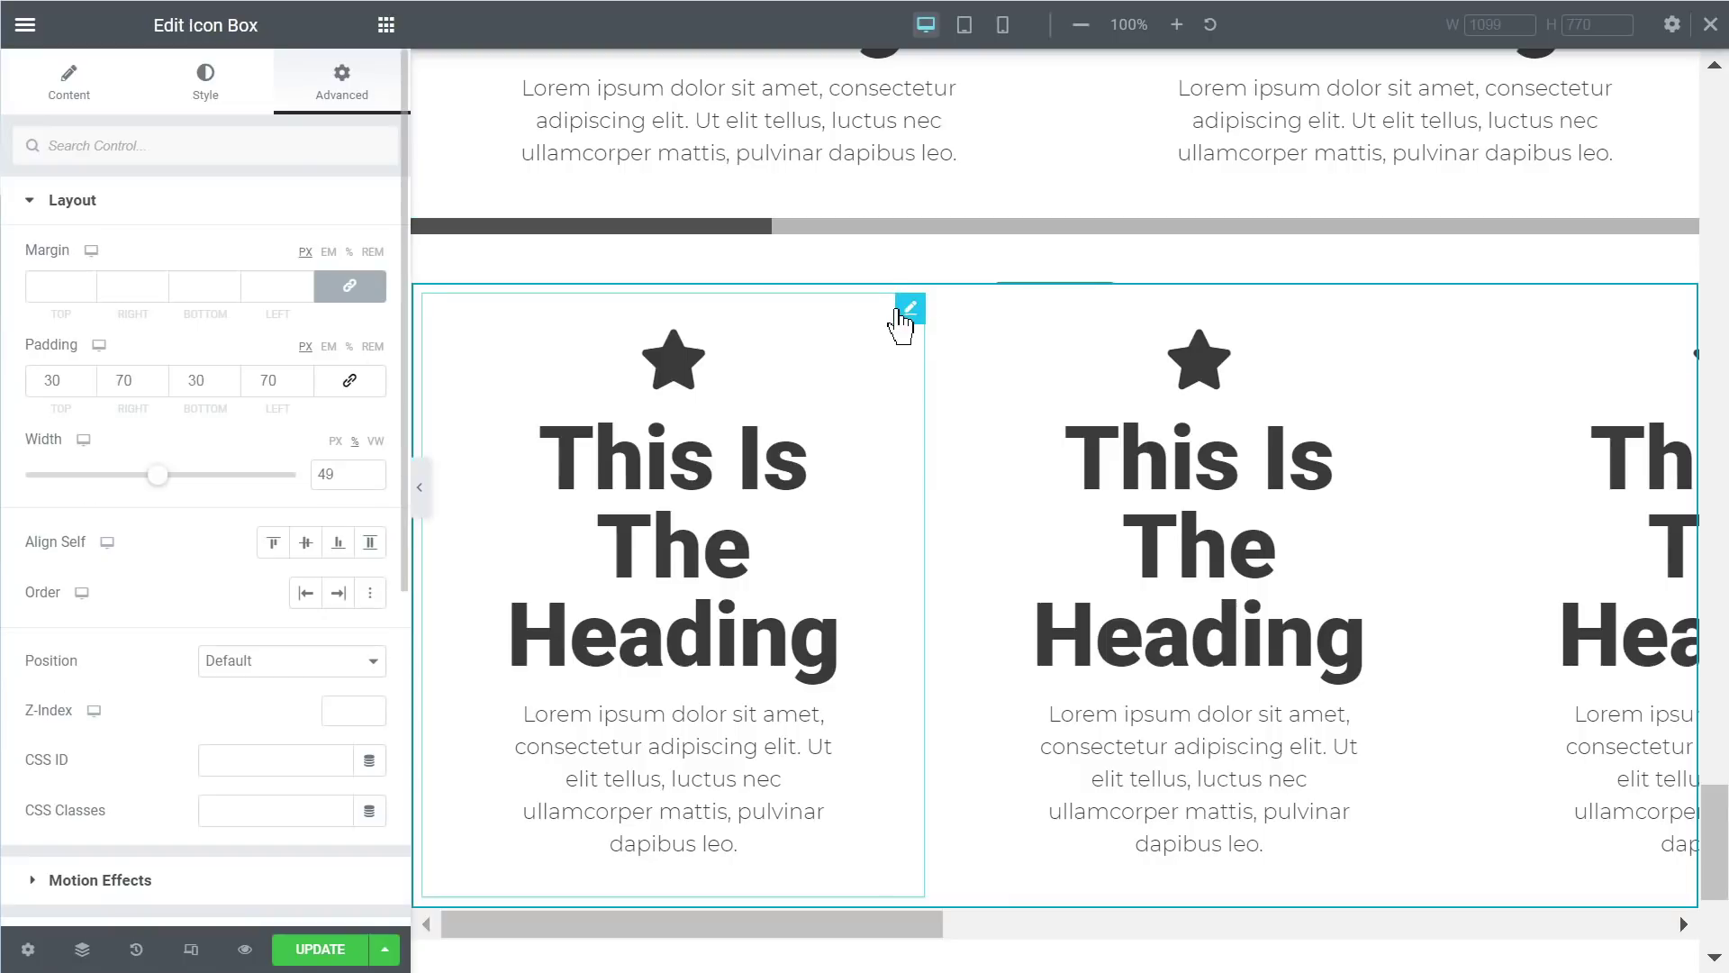
double_click(335, 475)
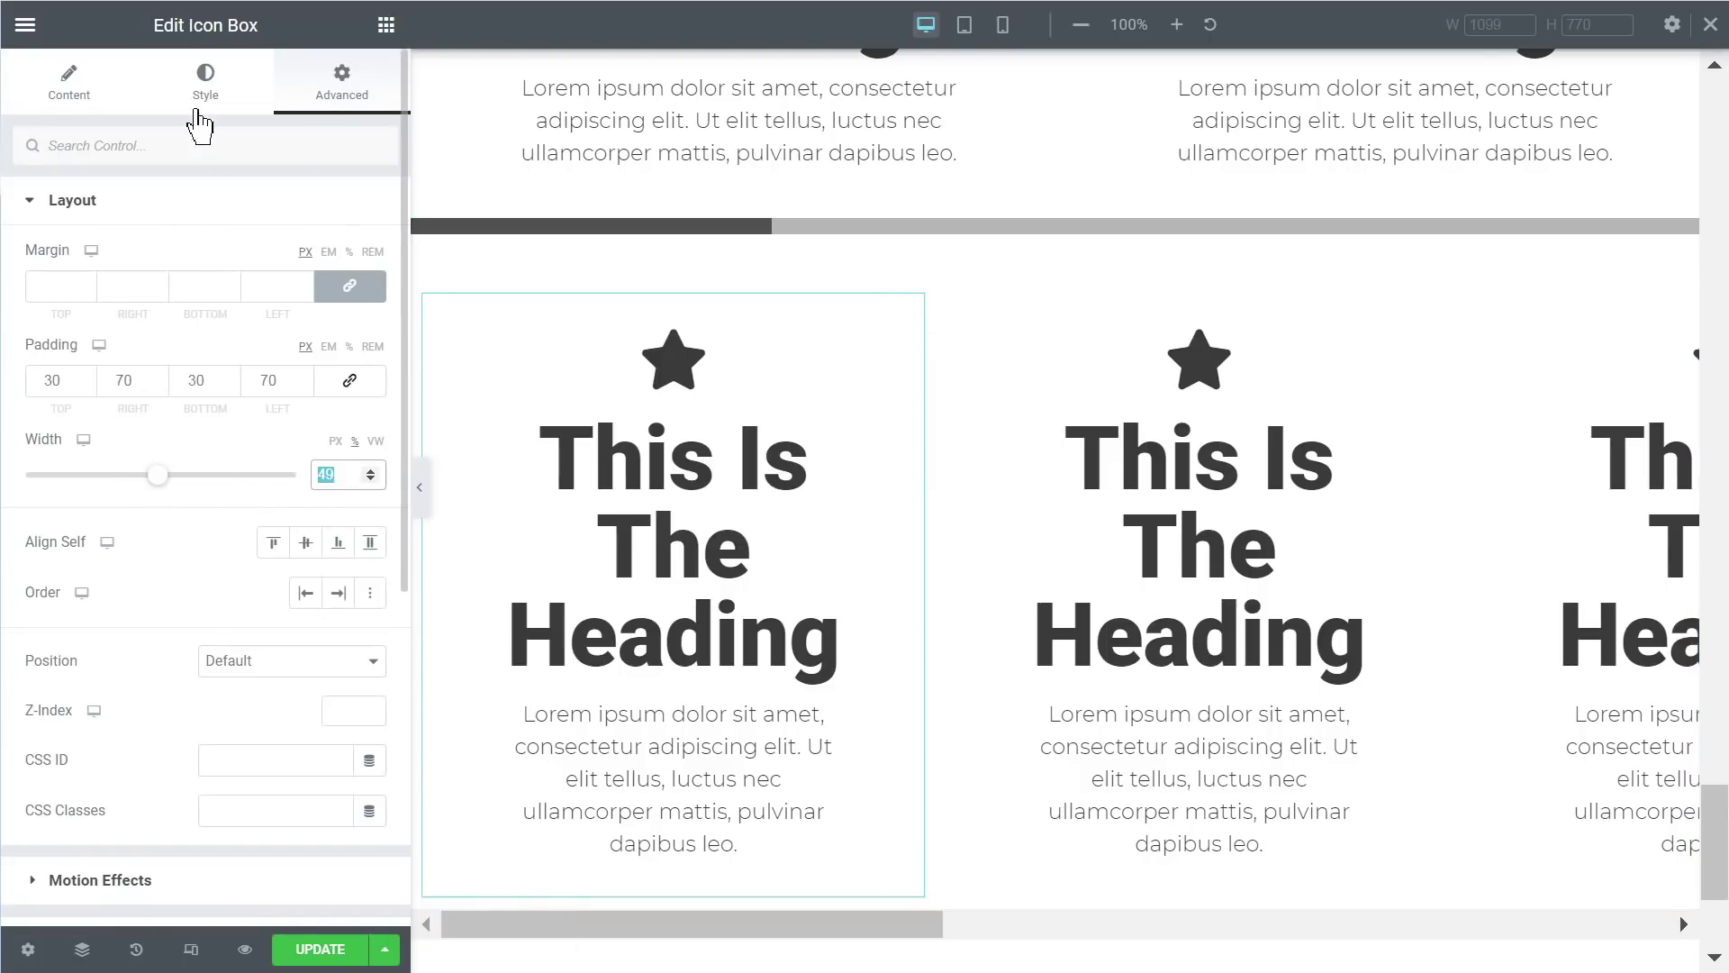
left_click(206, 77)
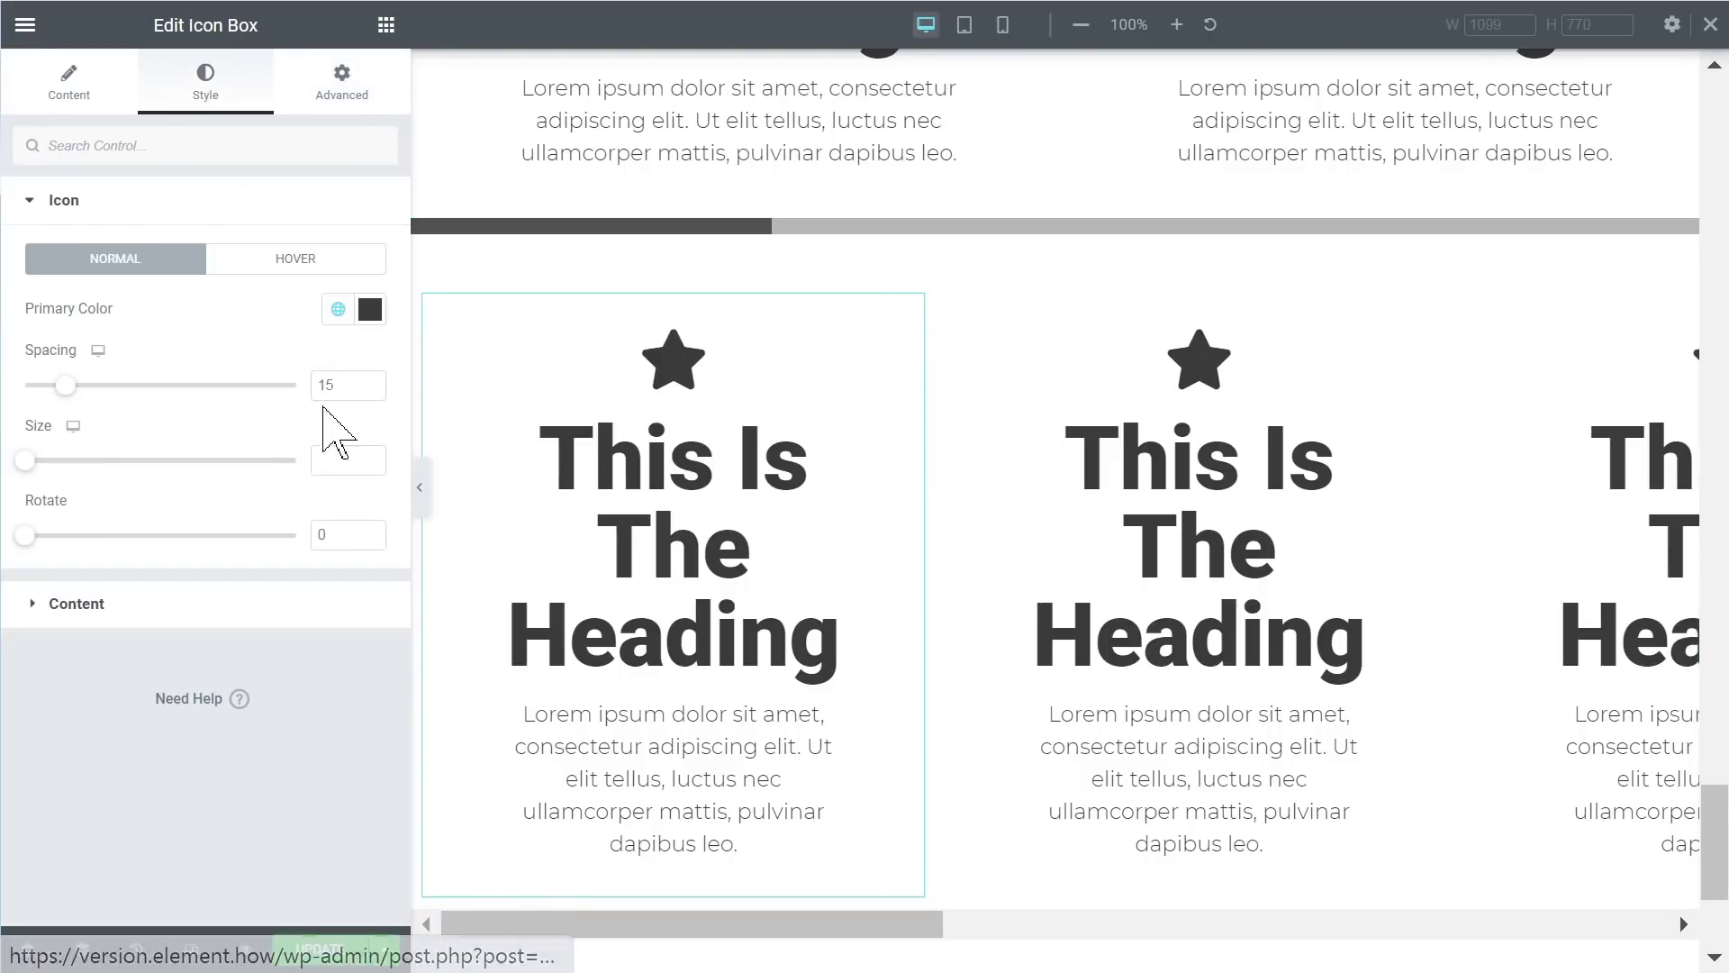
left_click(232, 605)
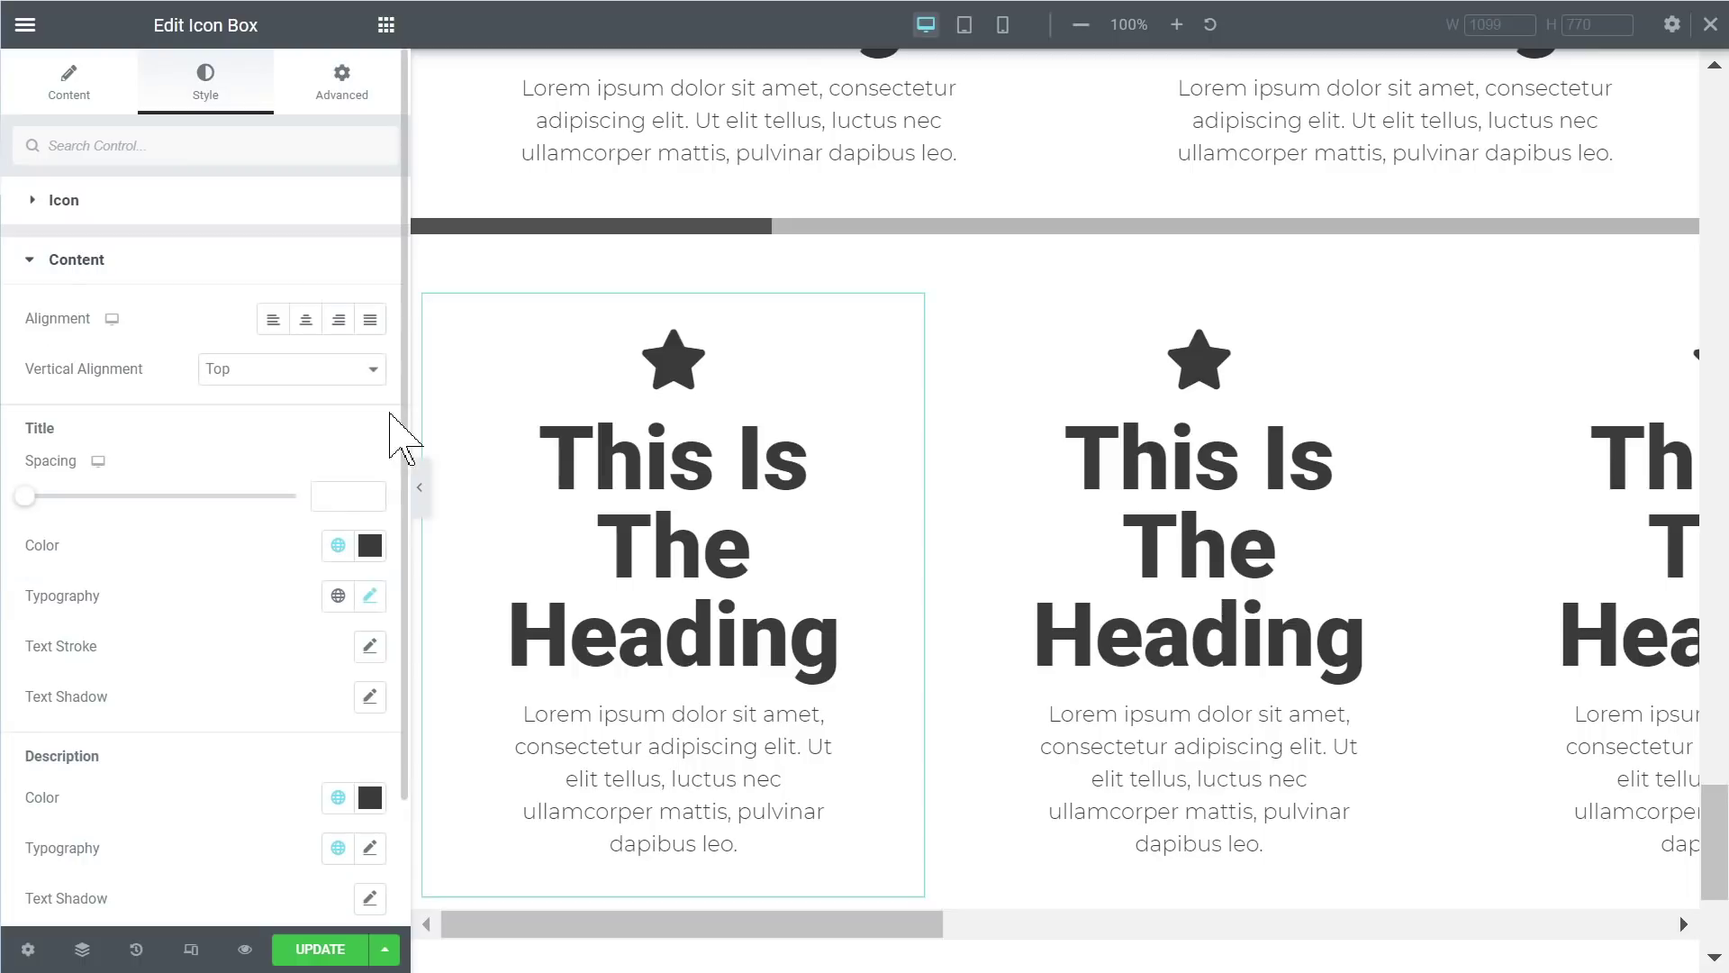
left_click(371, 596)
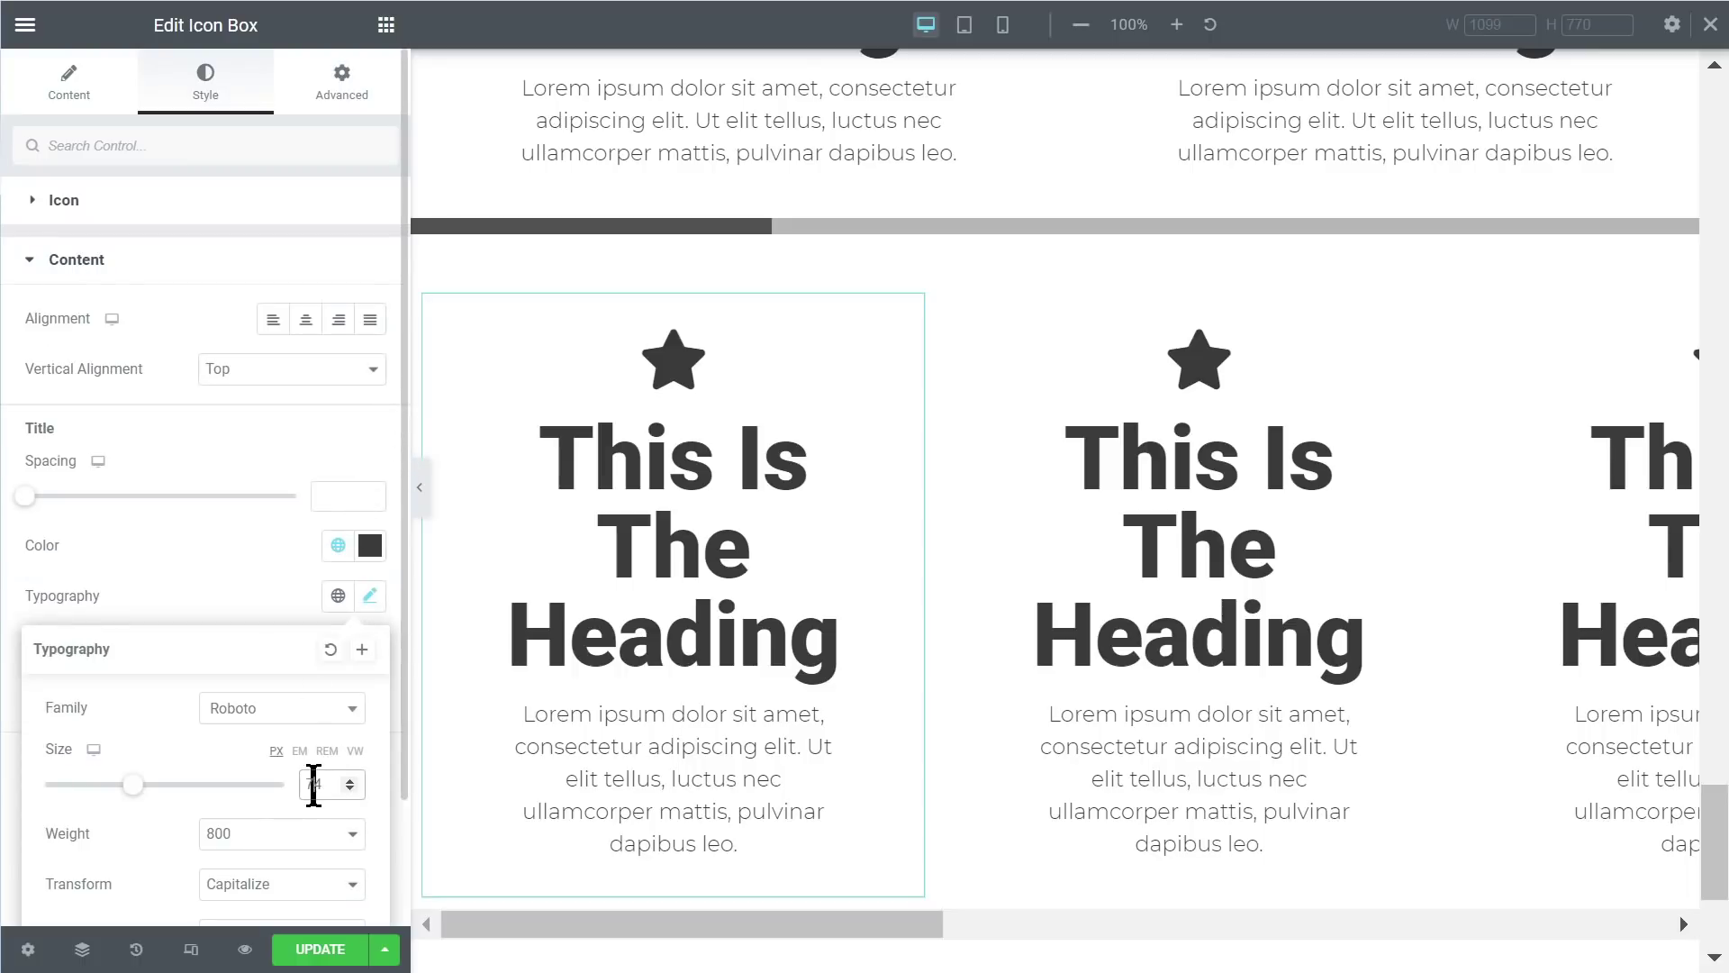
type("9")
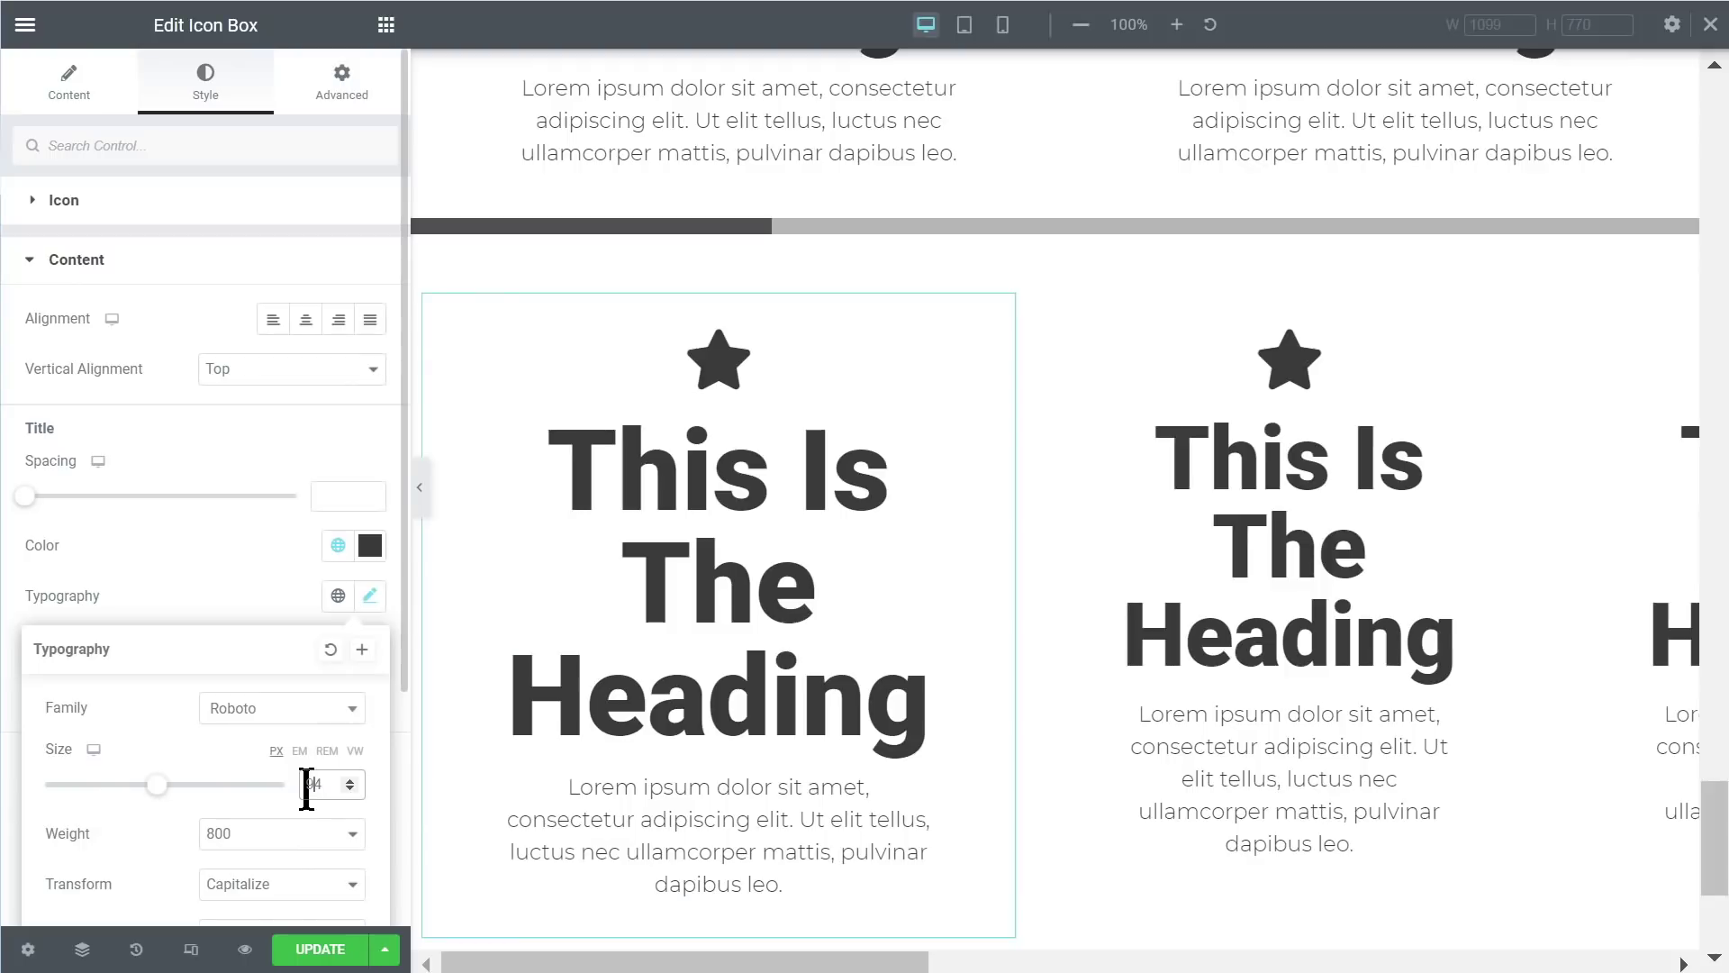
scroll(901, 473, "up", 2)
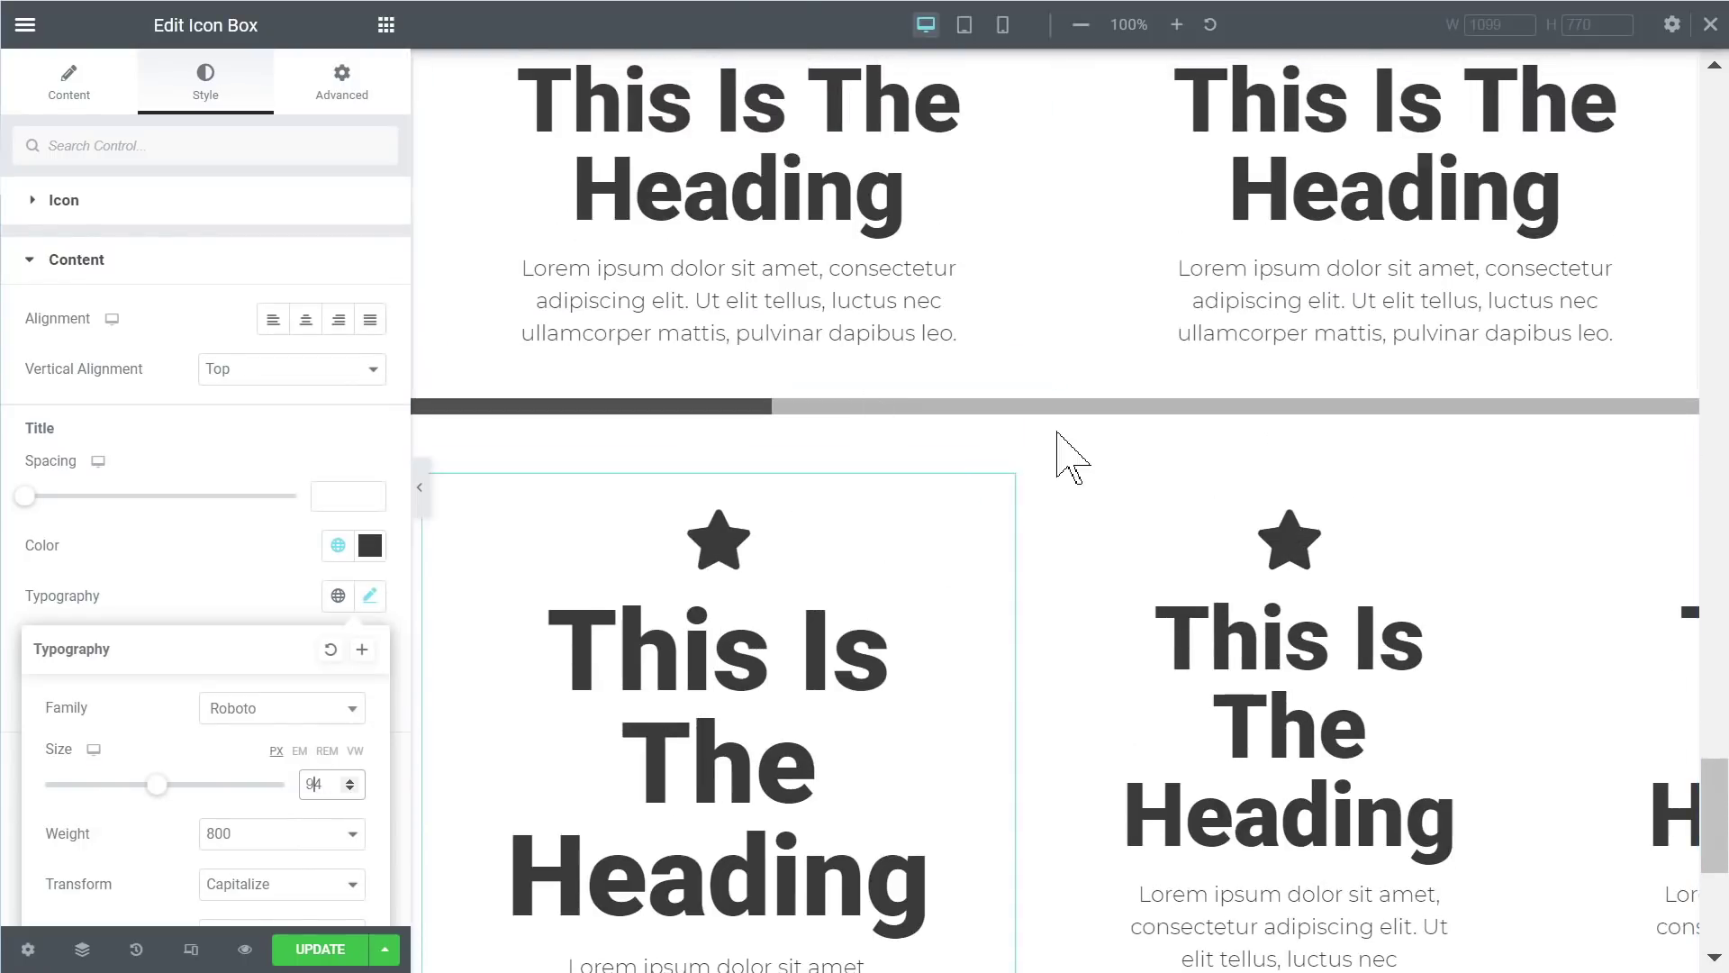
scroll(760, 579, "down", 2)
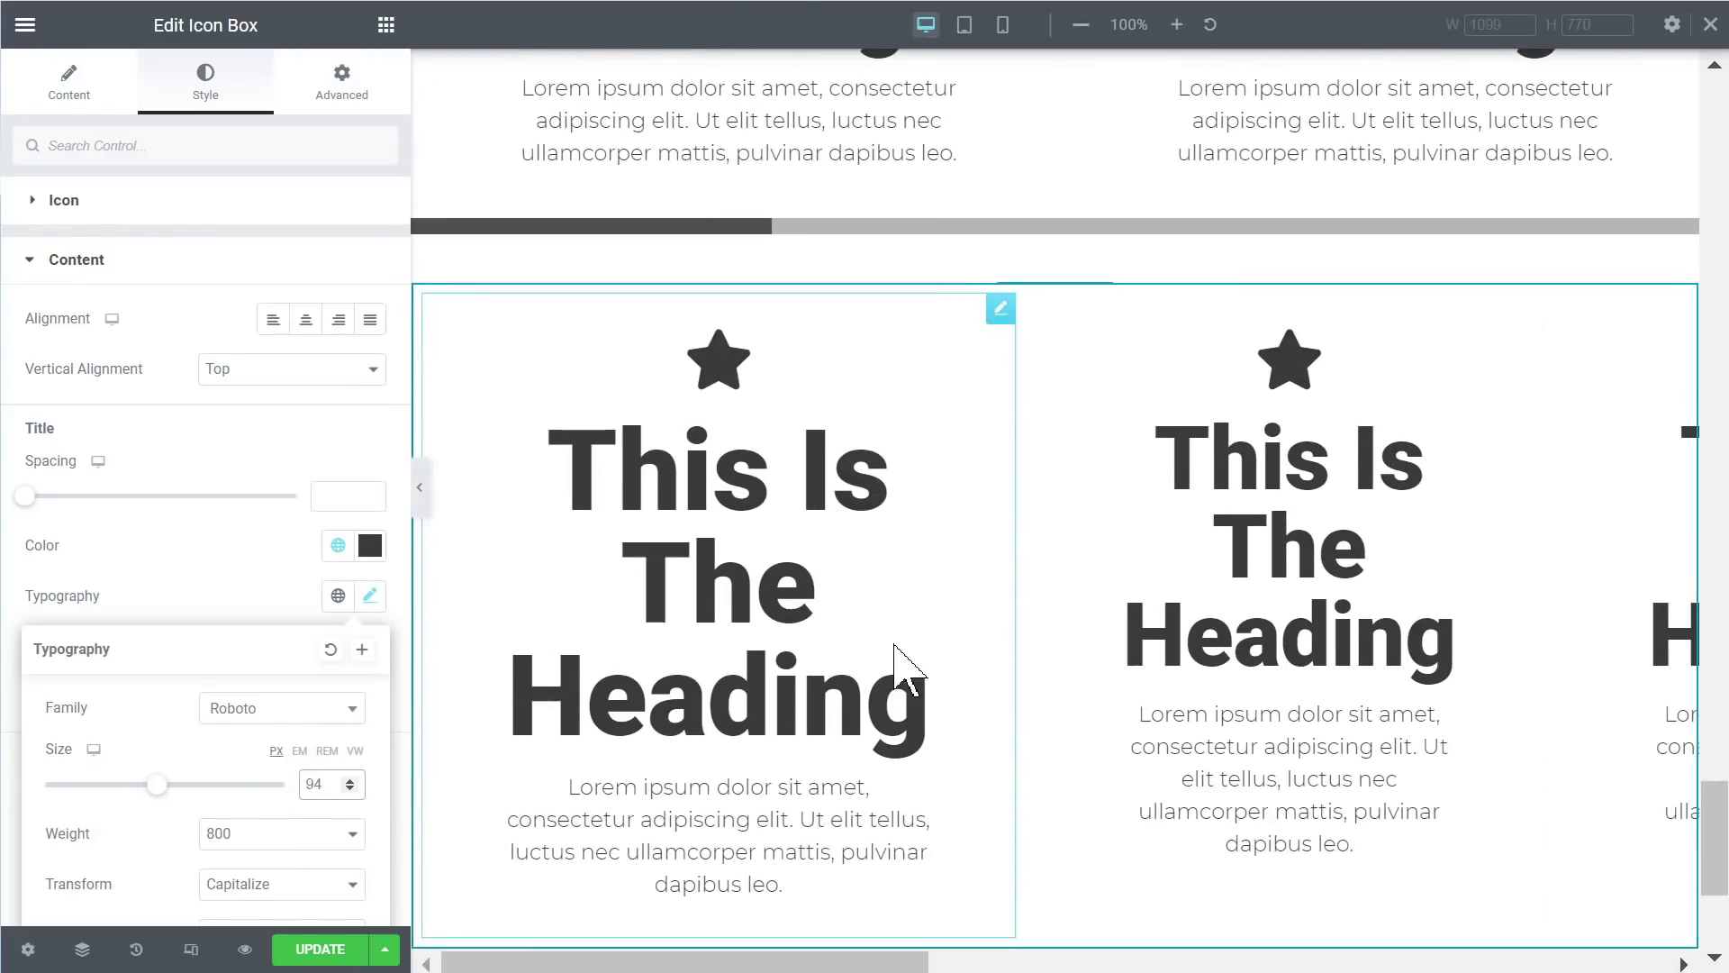
scroll(903, 664, "down", 2)
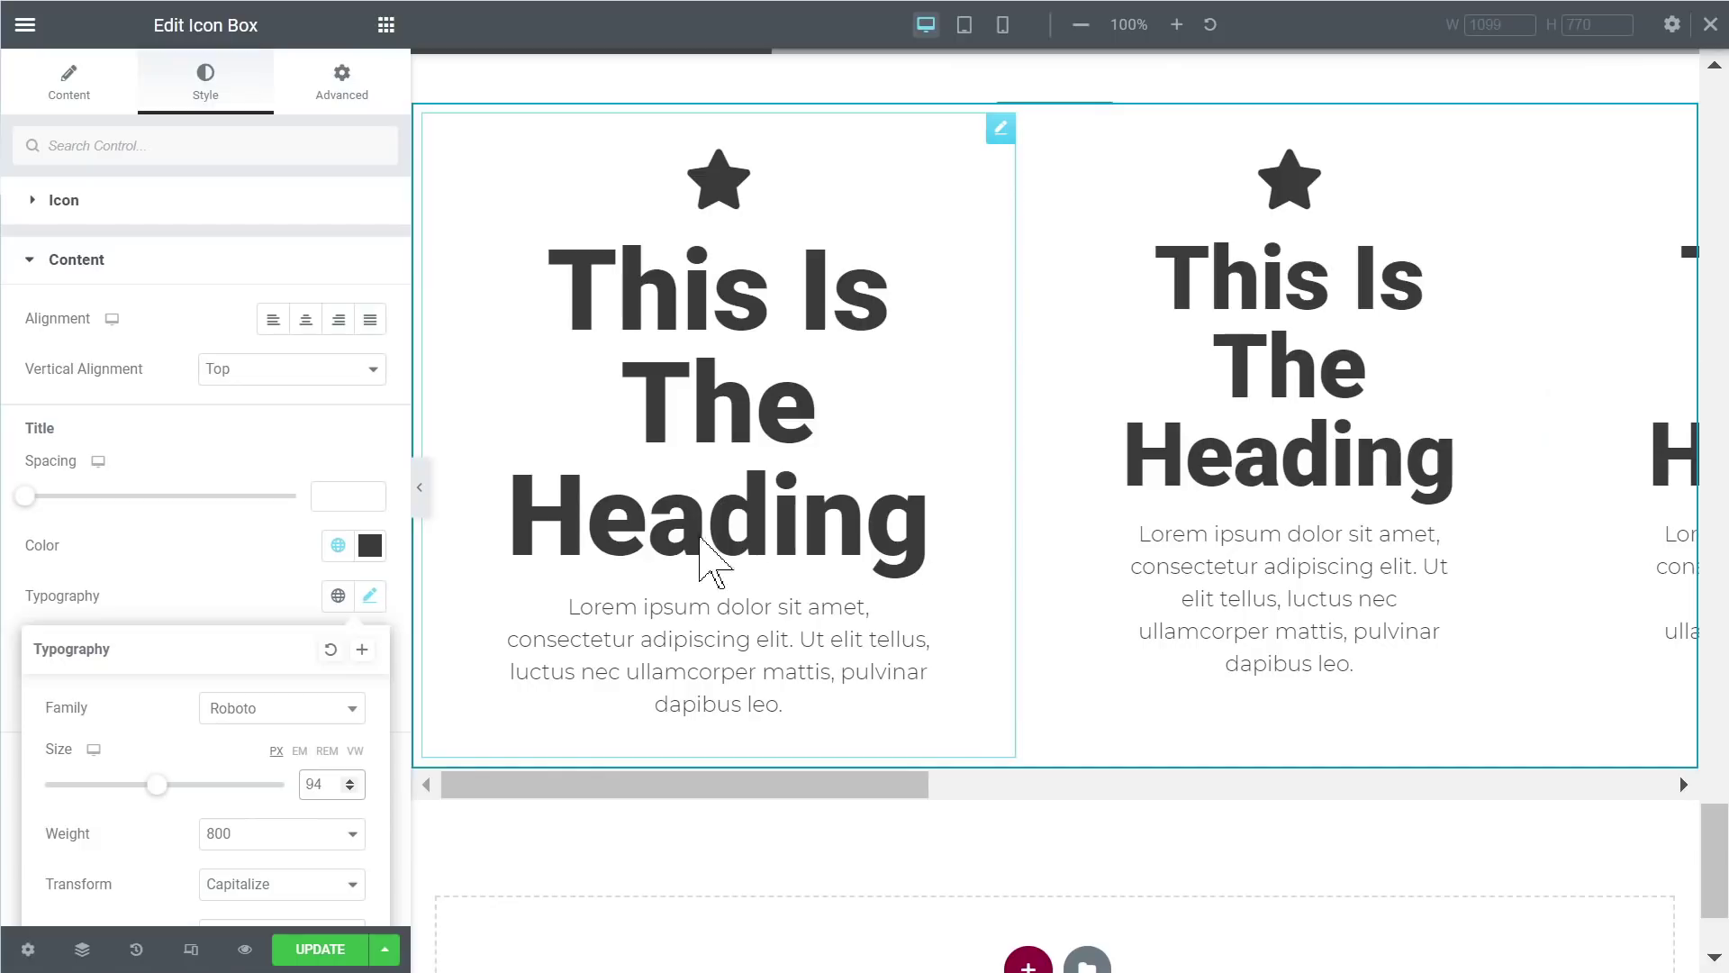
left_click(134, 785)
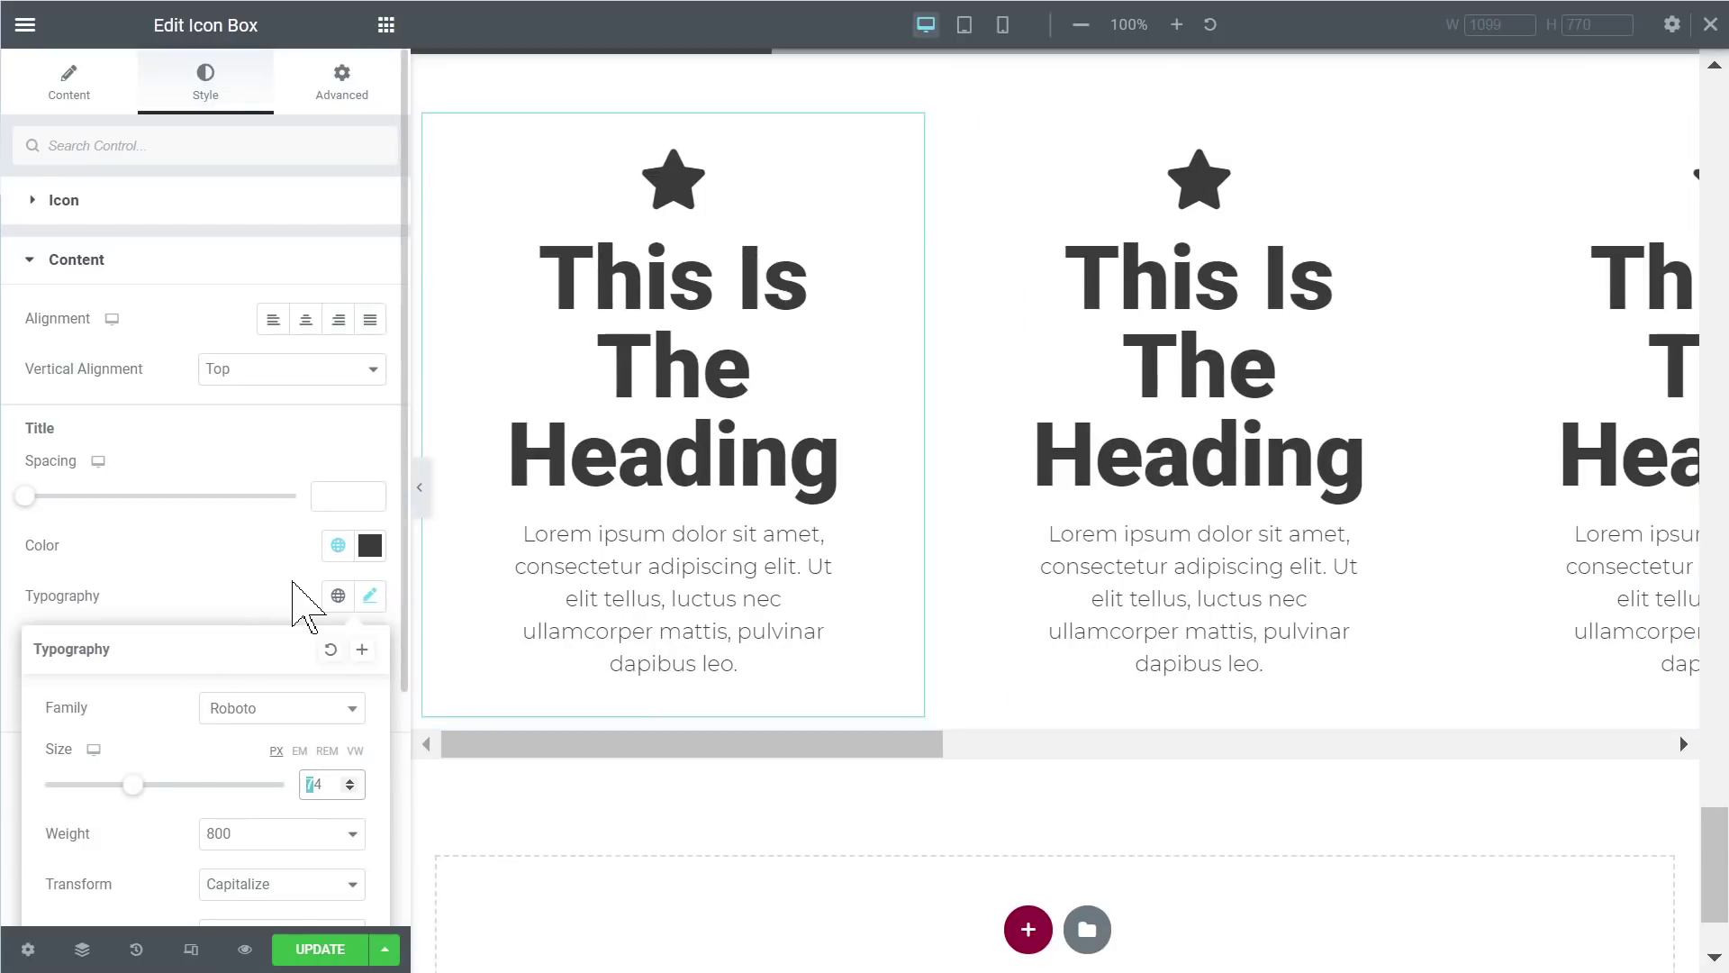
Step: Examine the flex-shrink: 0 rule and its selector > div target in the upper scrolling container's custom CSS
scroll(1035, 337, "up", 4)
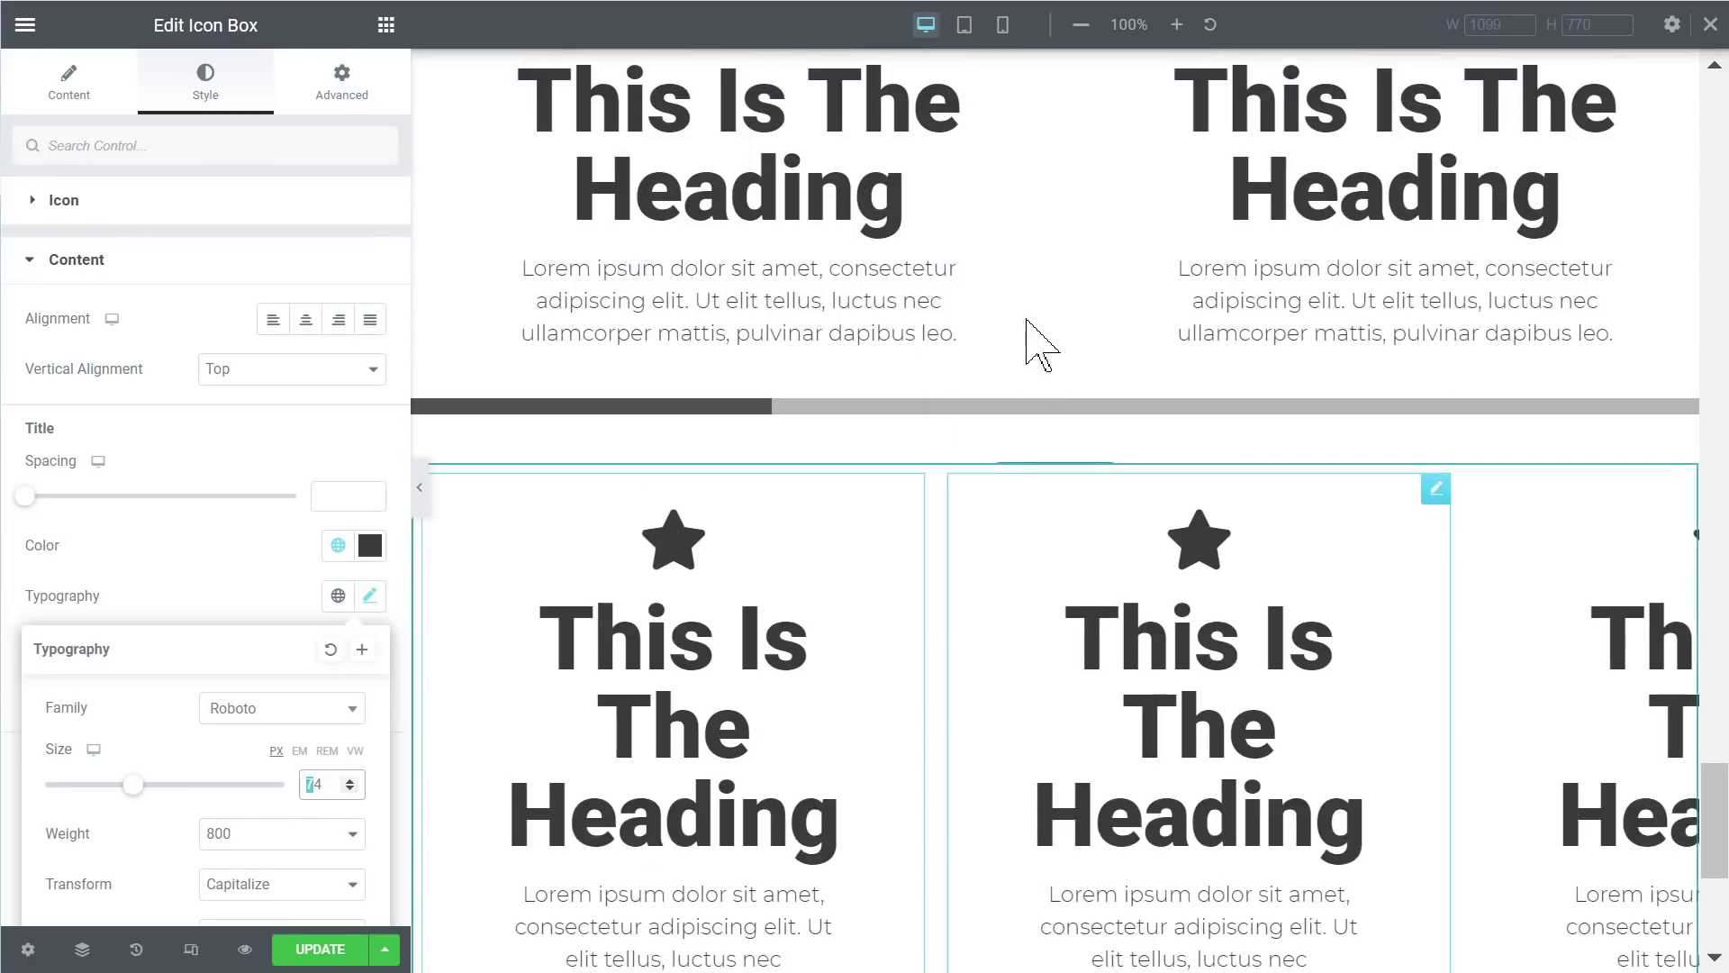
scroll(1045, 345, "up", 2)
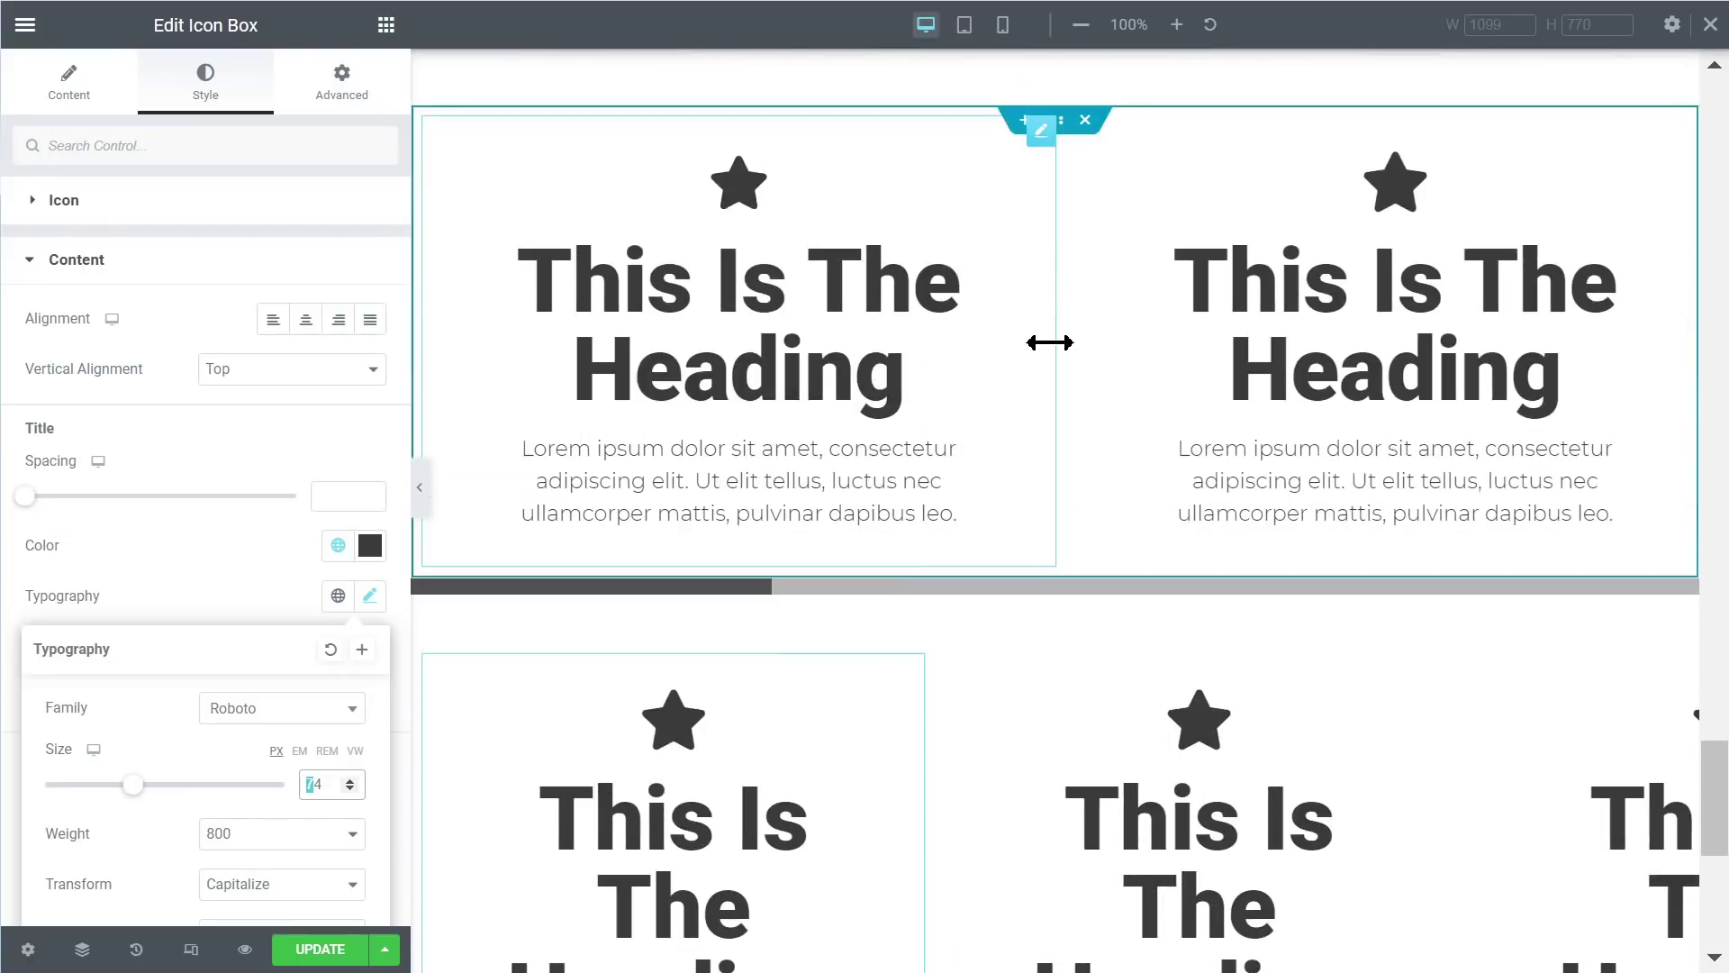
left_click(1056, 121)
left_click(1056, 121)
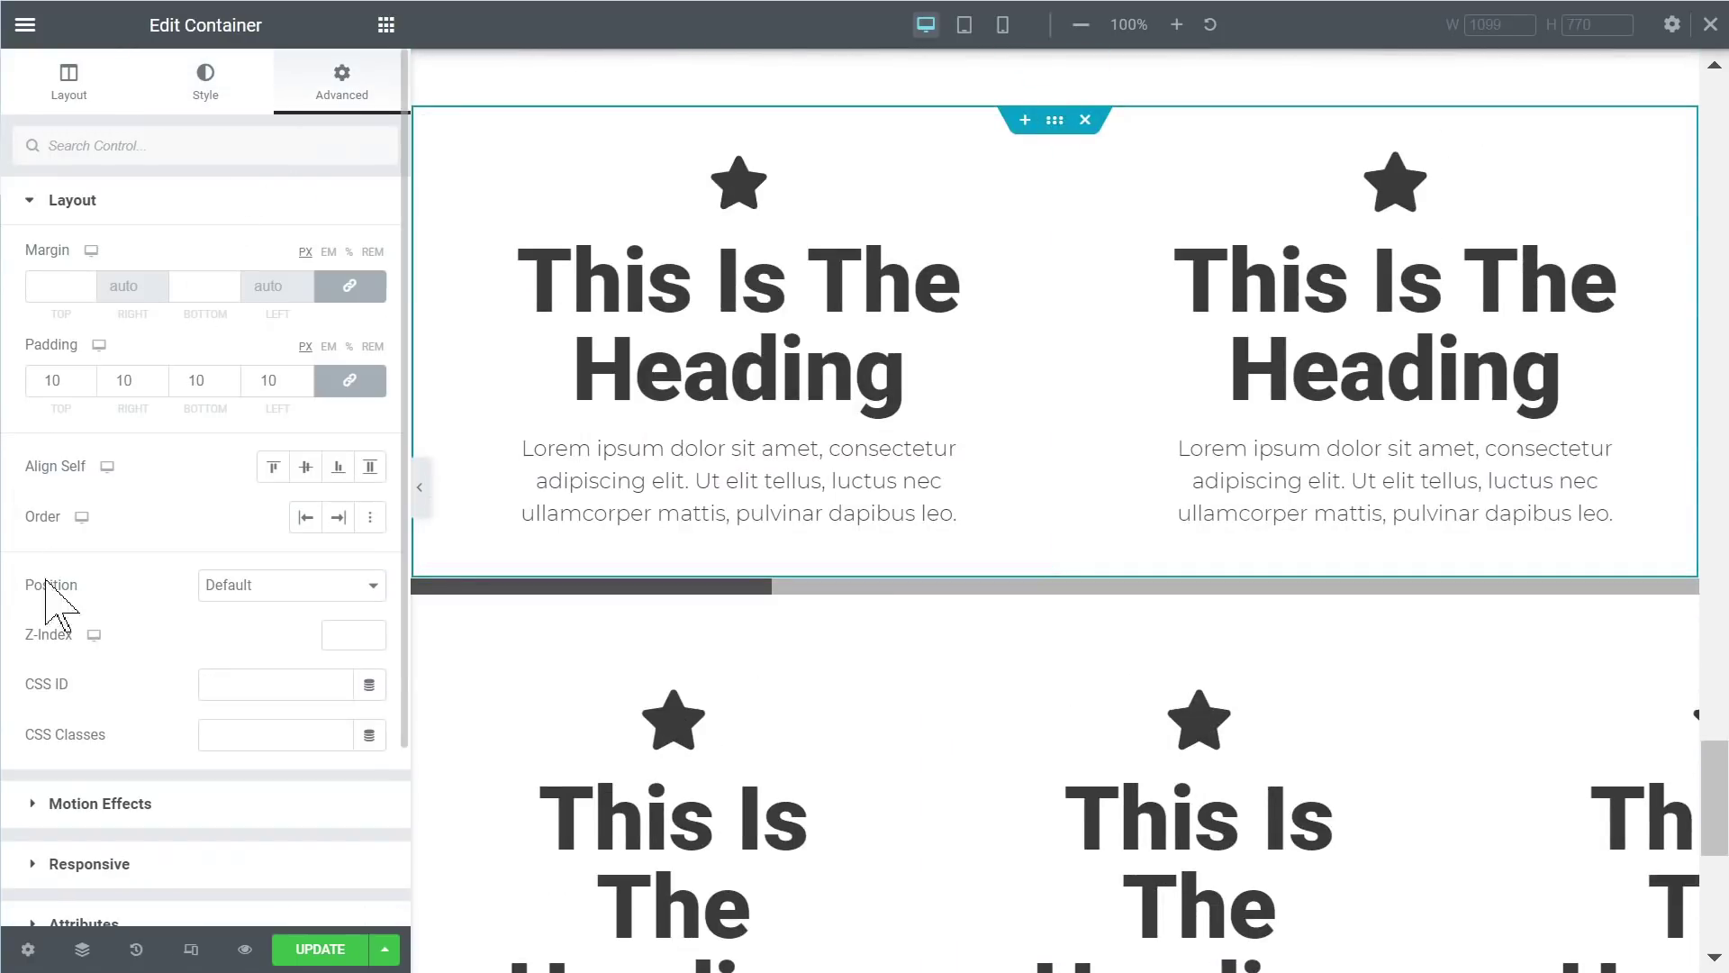
scroll(174, 761, "down", 3)
left_click(92, 760)
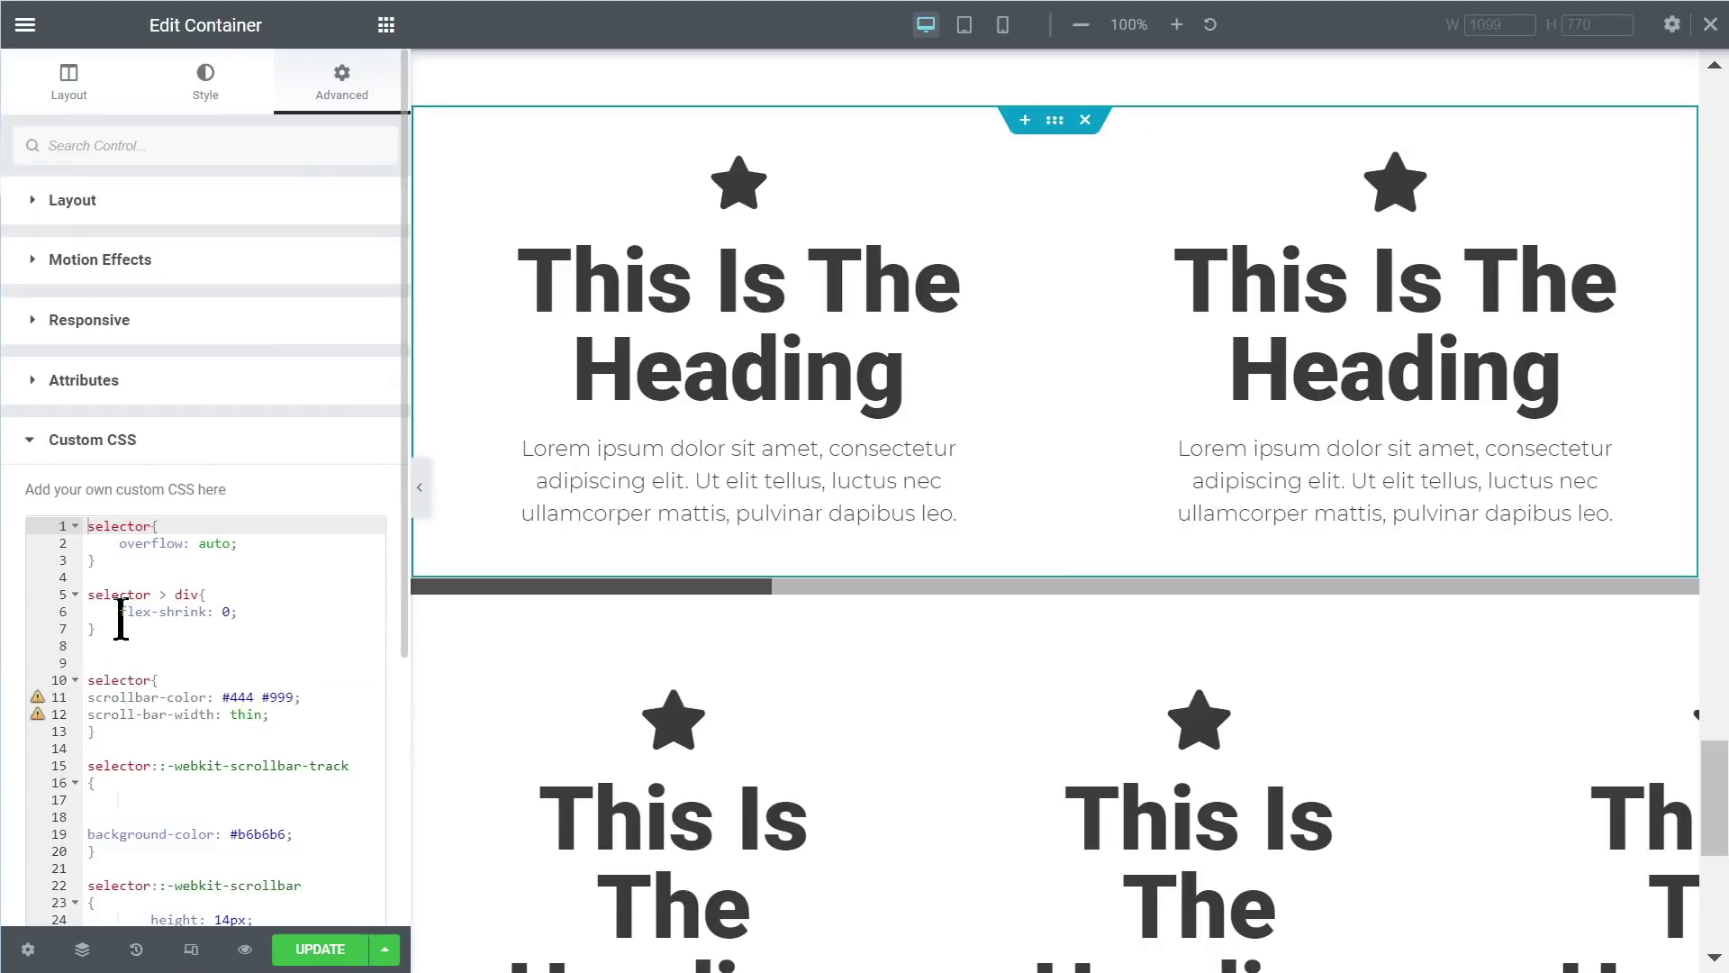
left_click_drag(120, 618, 227, 612)
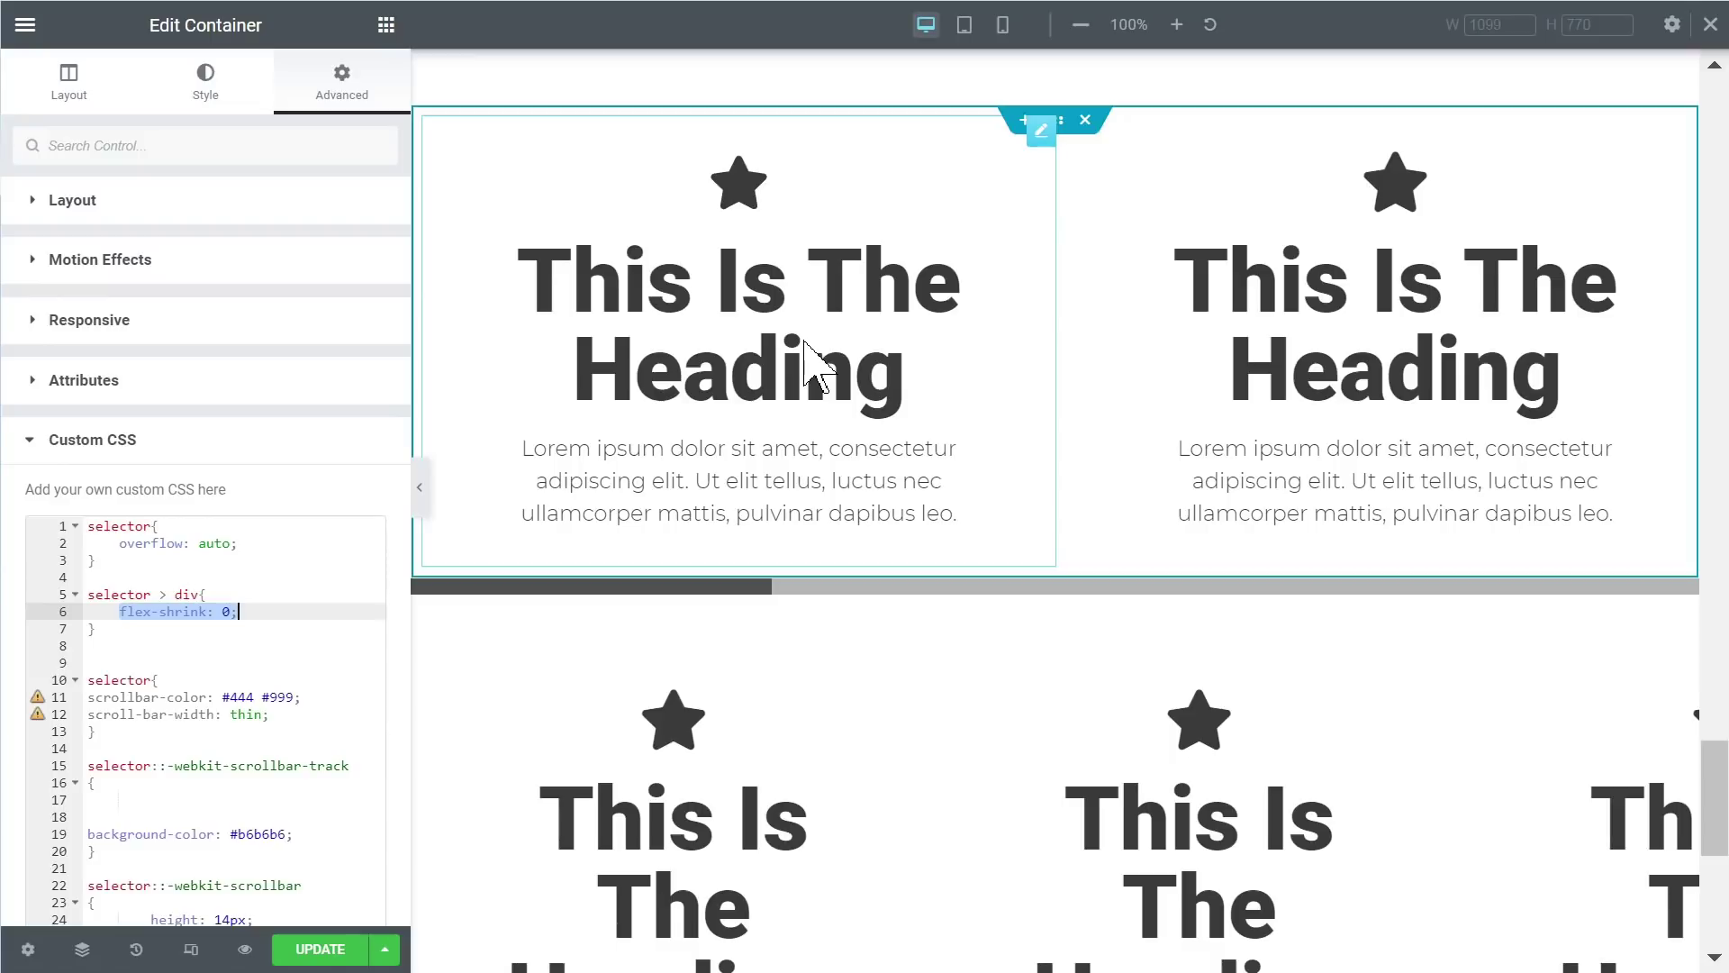
left_click_drag(116, 621, 68, 611)
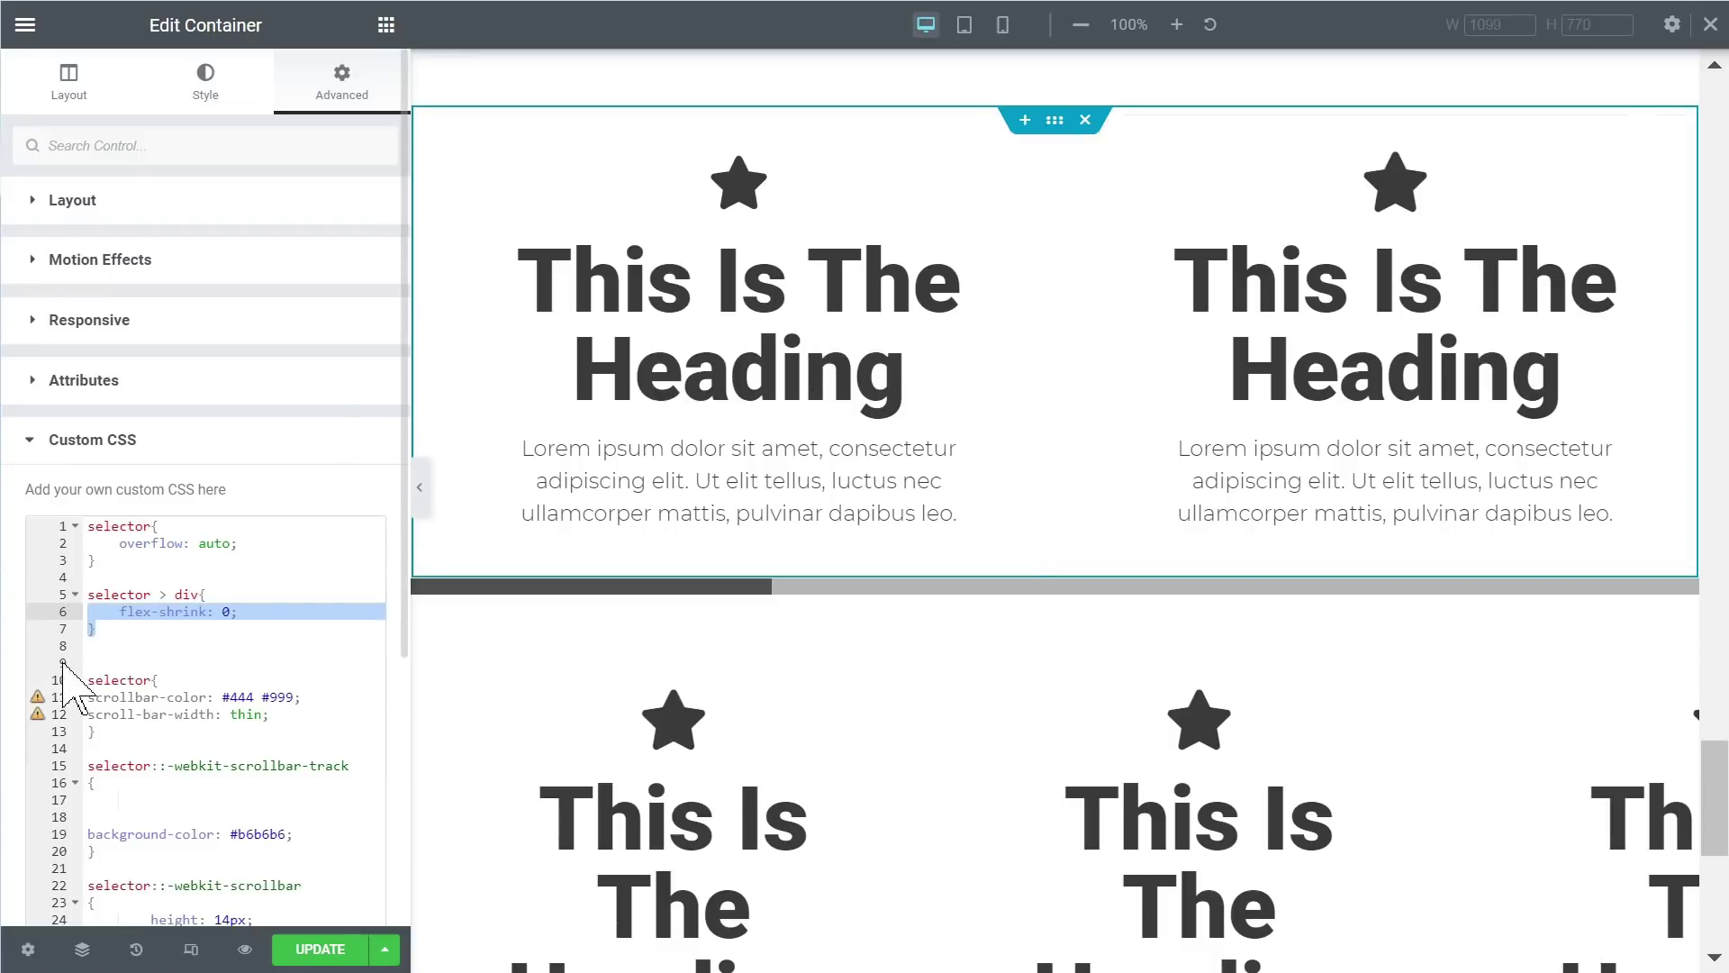
left_click(131, 645)
double_click(120, 593)
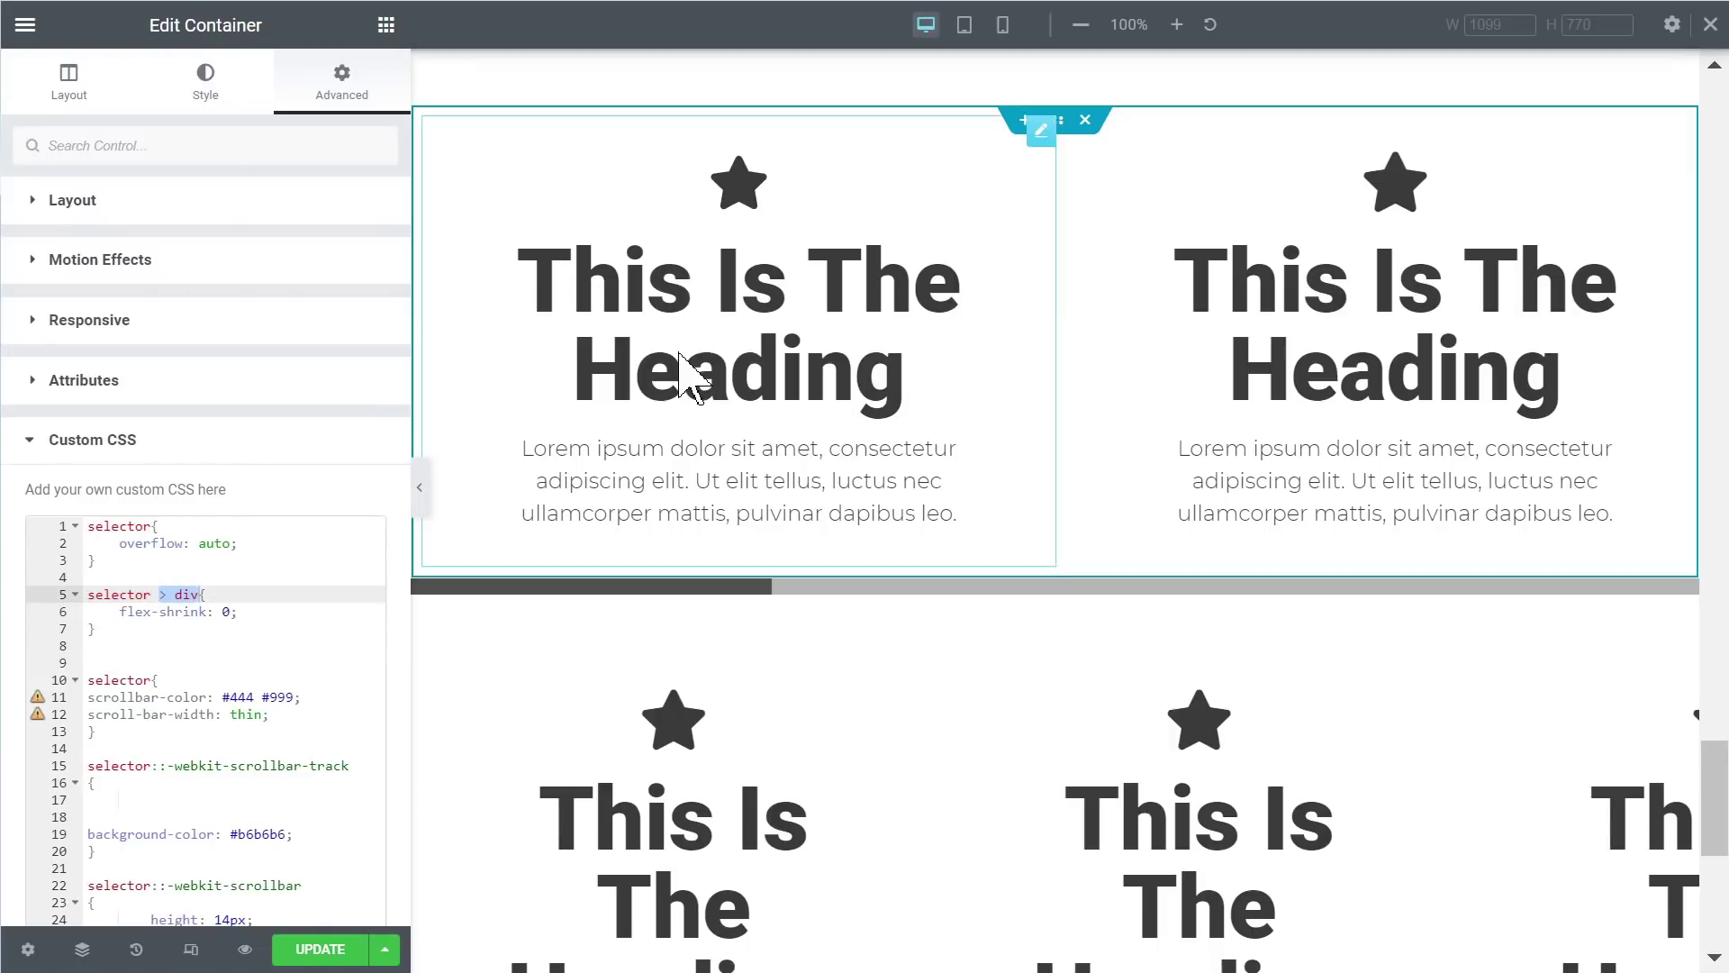
left_click(905, 369)
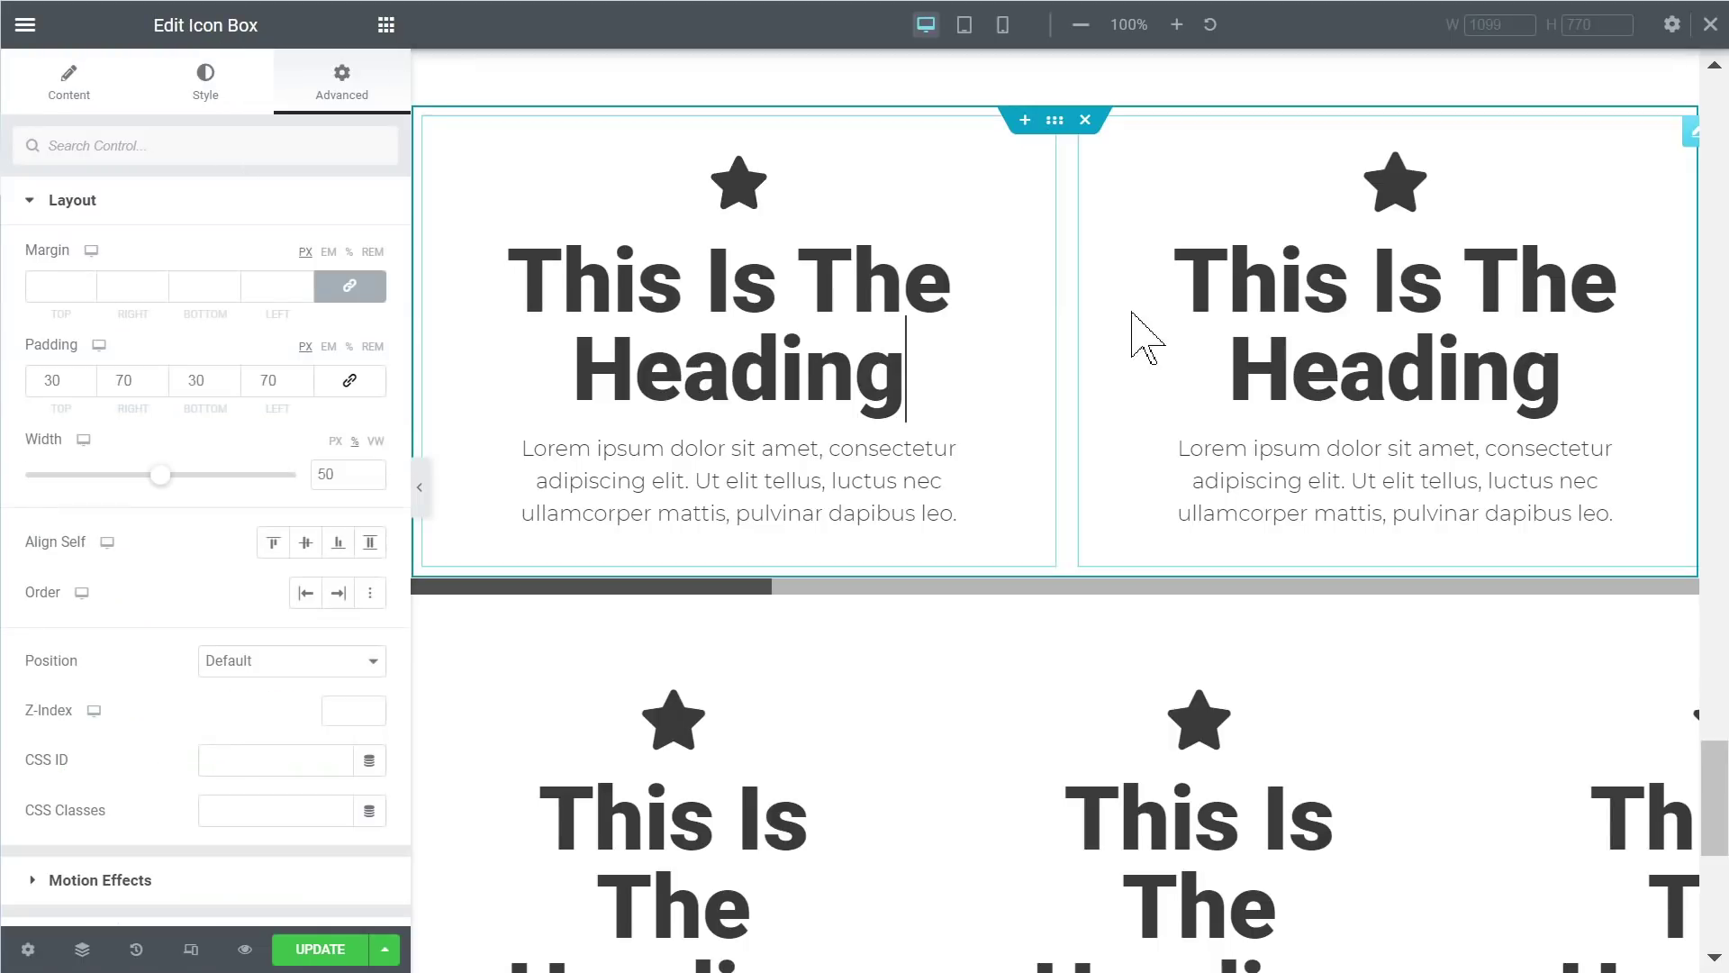
Step: Copy the selector > div rule with flex-shrink: 0; from the upper scrolling container's custom CSS
left_click(1059, 128)
scroll(112, 790, "down", 3)
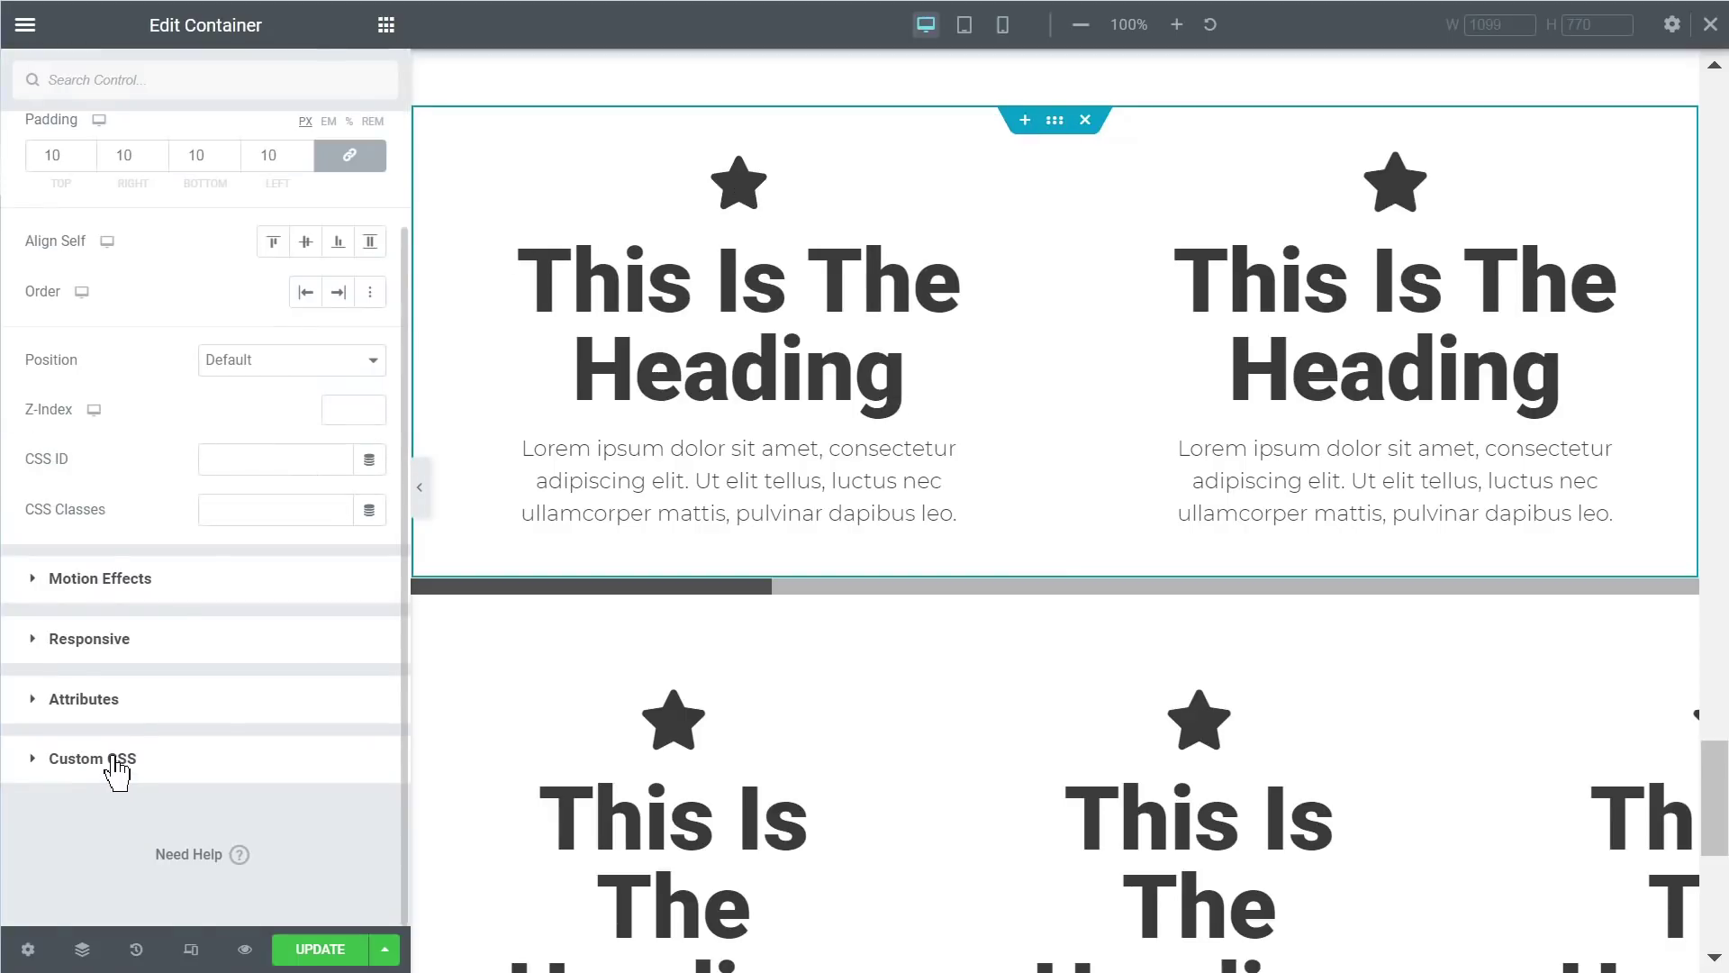
left_click(116, 765)
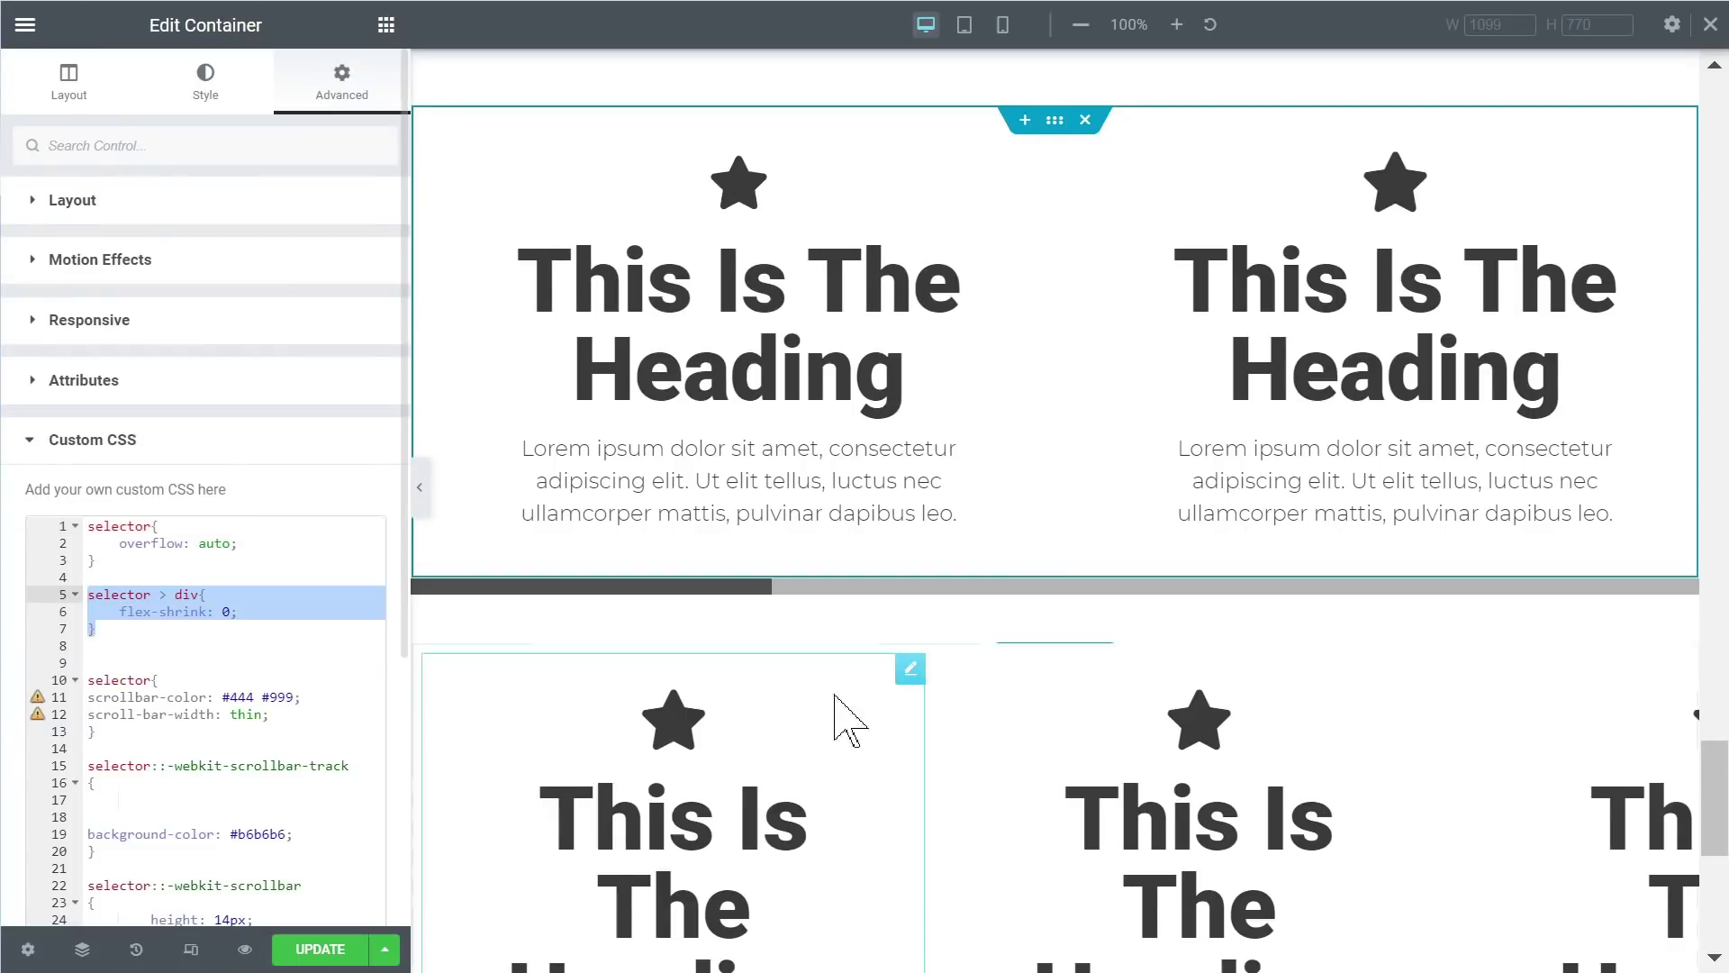
Step: Add the rule selector > div{ flex-shrink: 0; } below the overflow rule in the lower icon box container's custom CSS
scroll(841, 717, "down", 2)
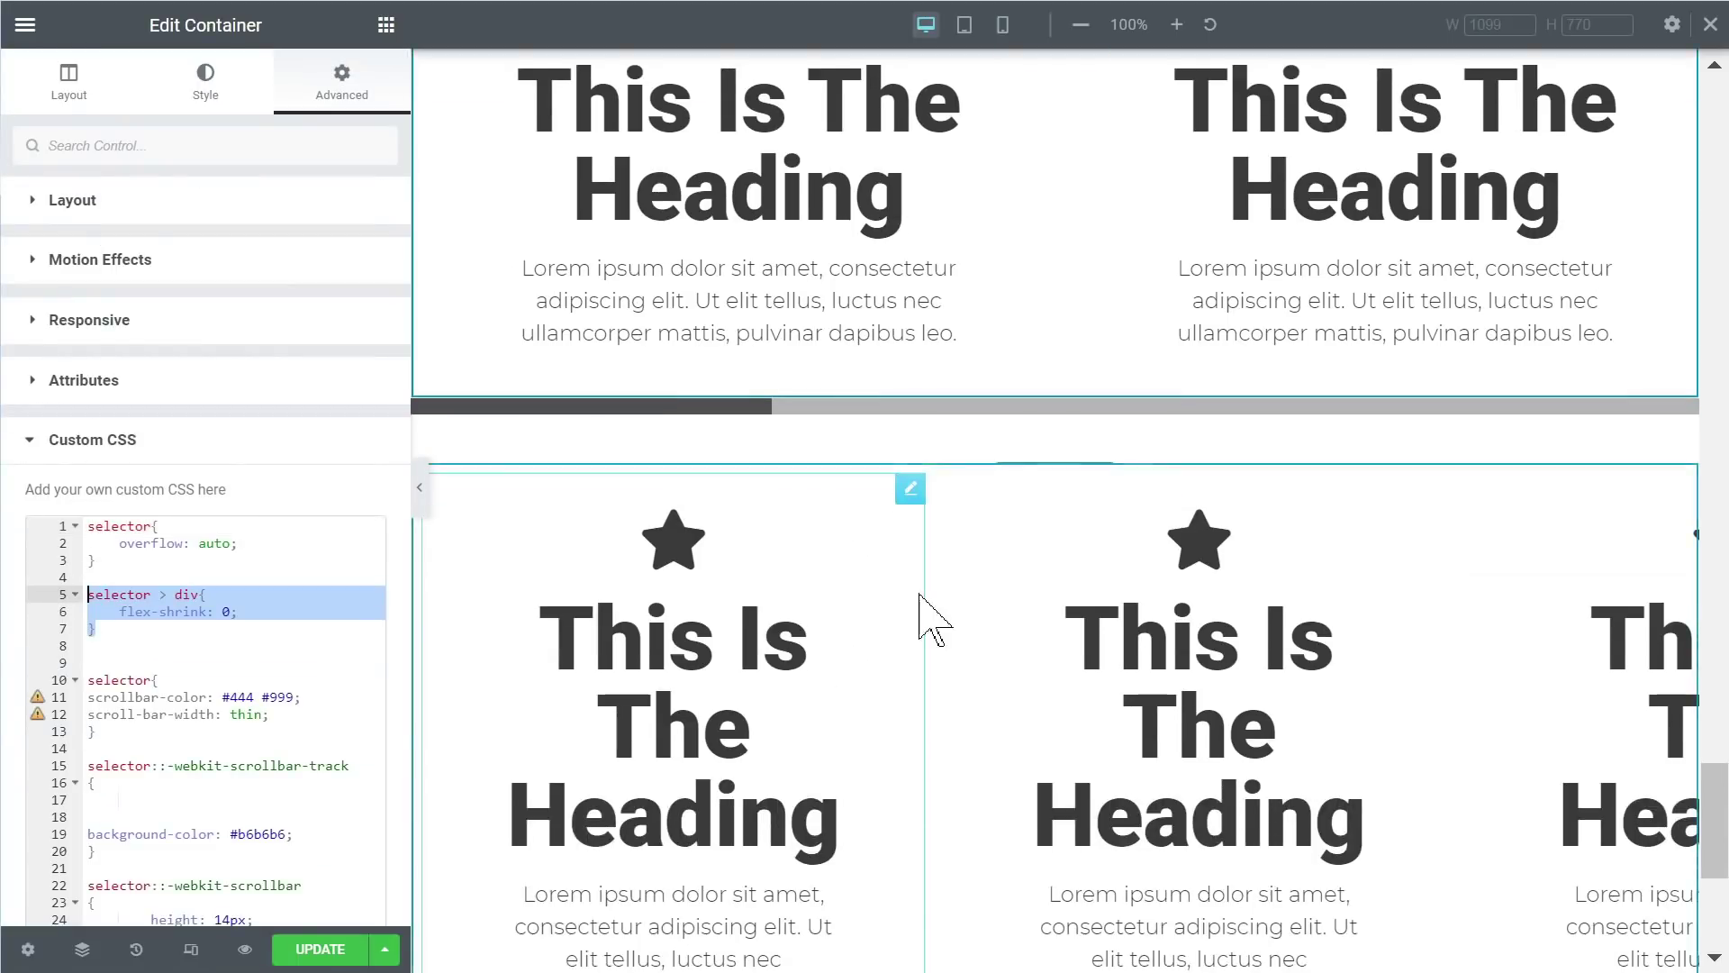
right_click(1054, 482)
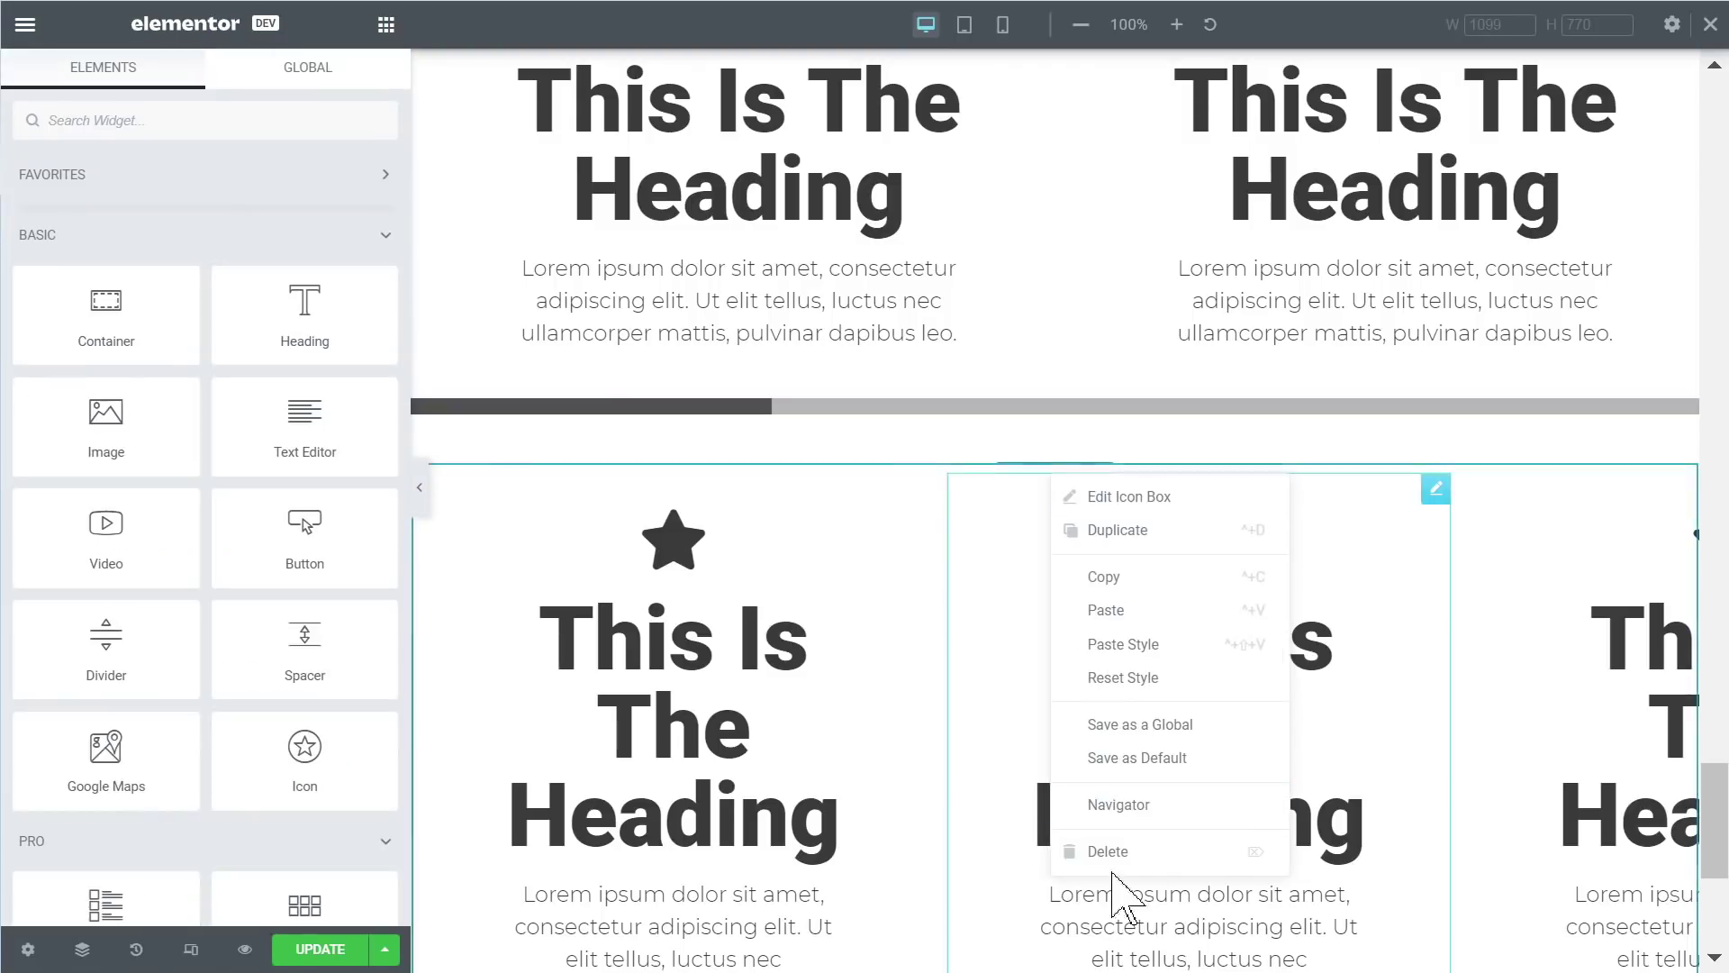
left_click(1152, 804)
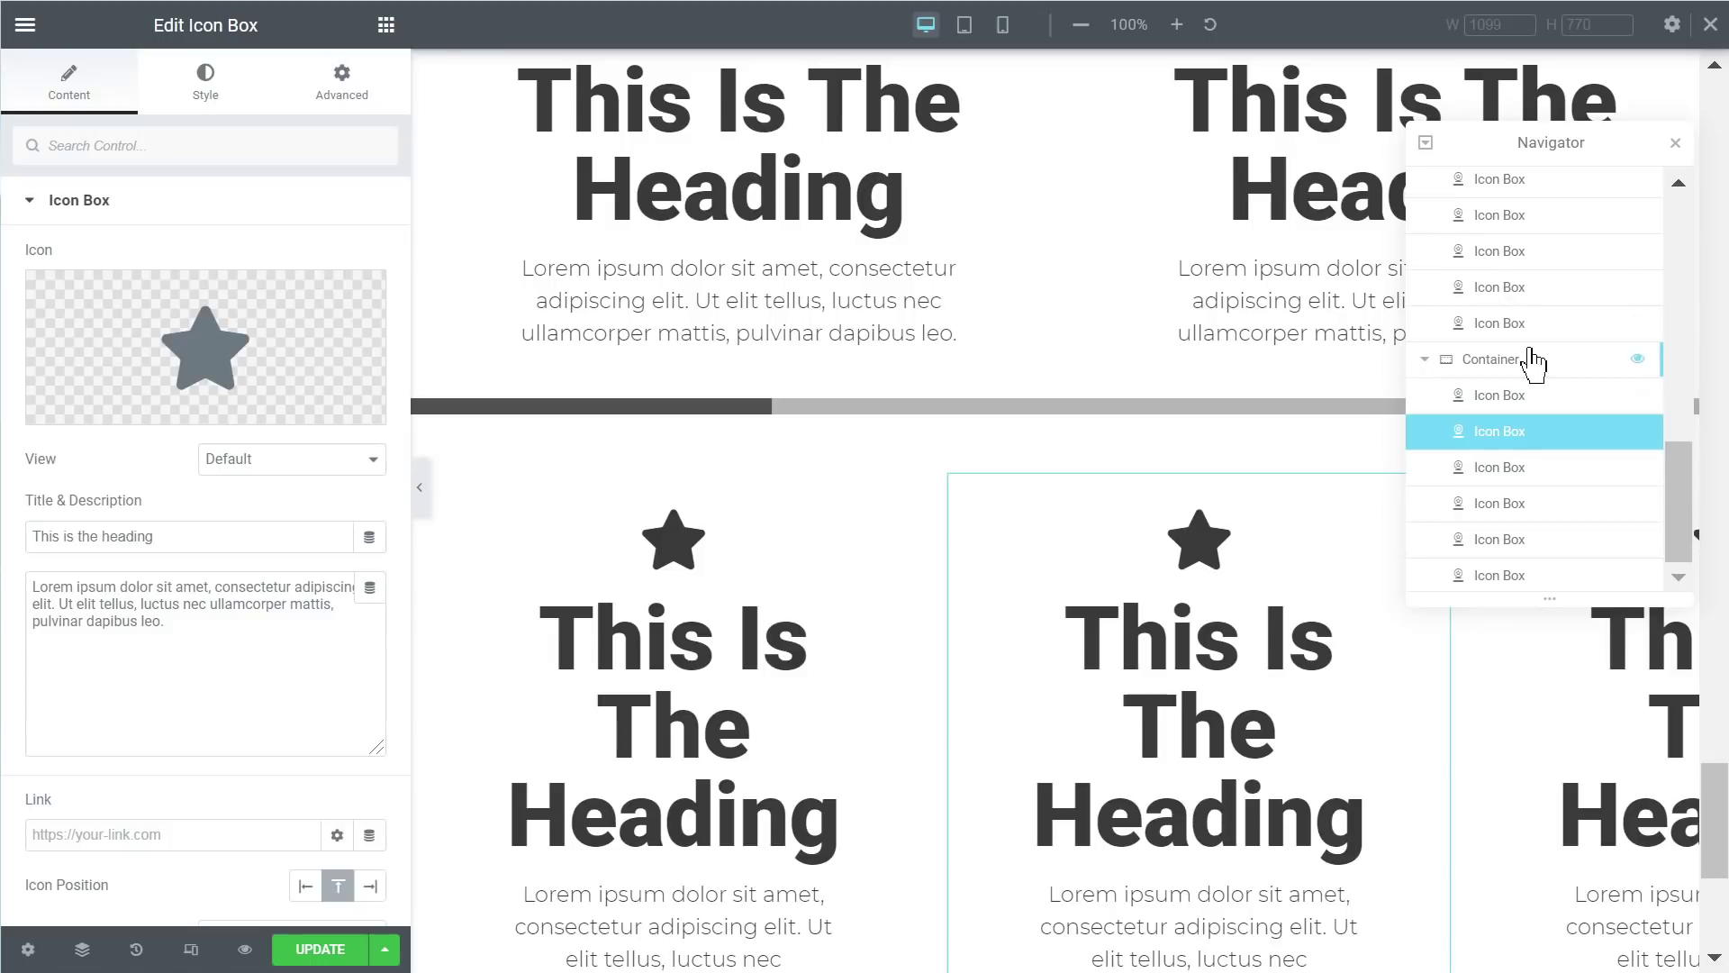
left_click(1450, 362)
scroll(180, 709, "down", 3)
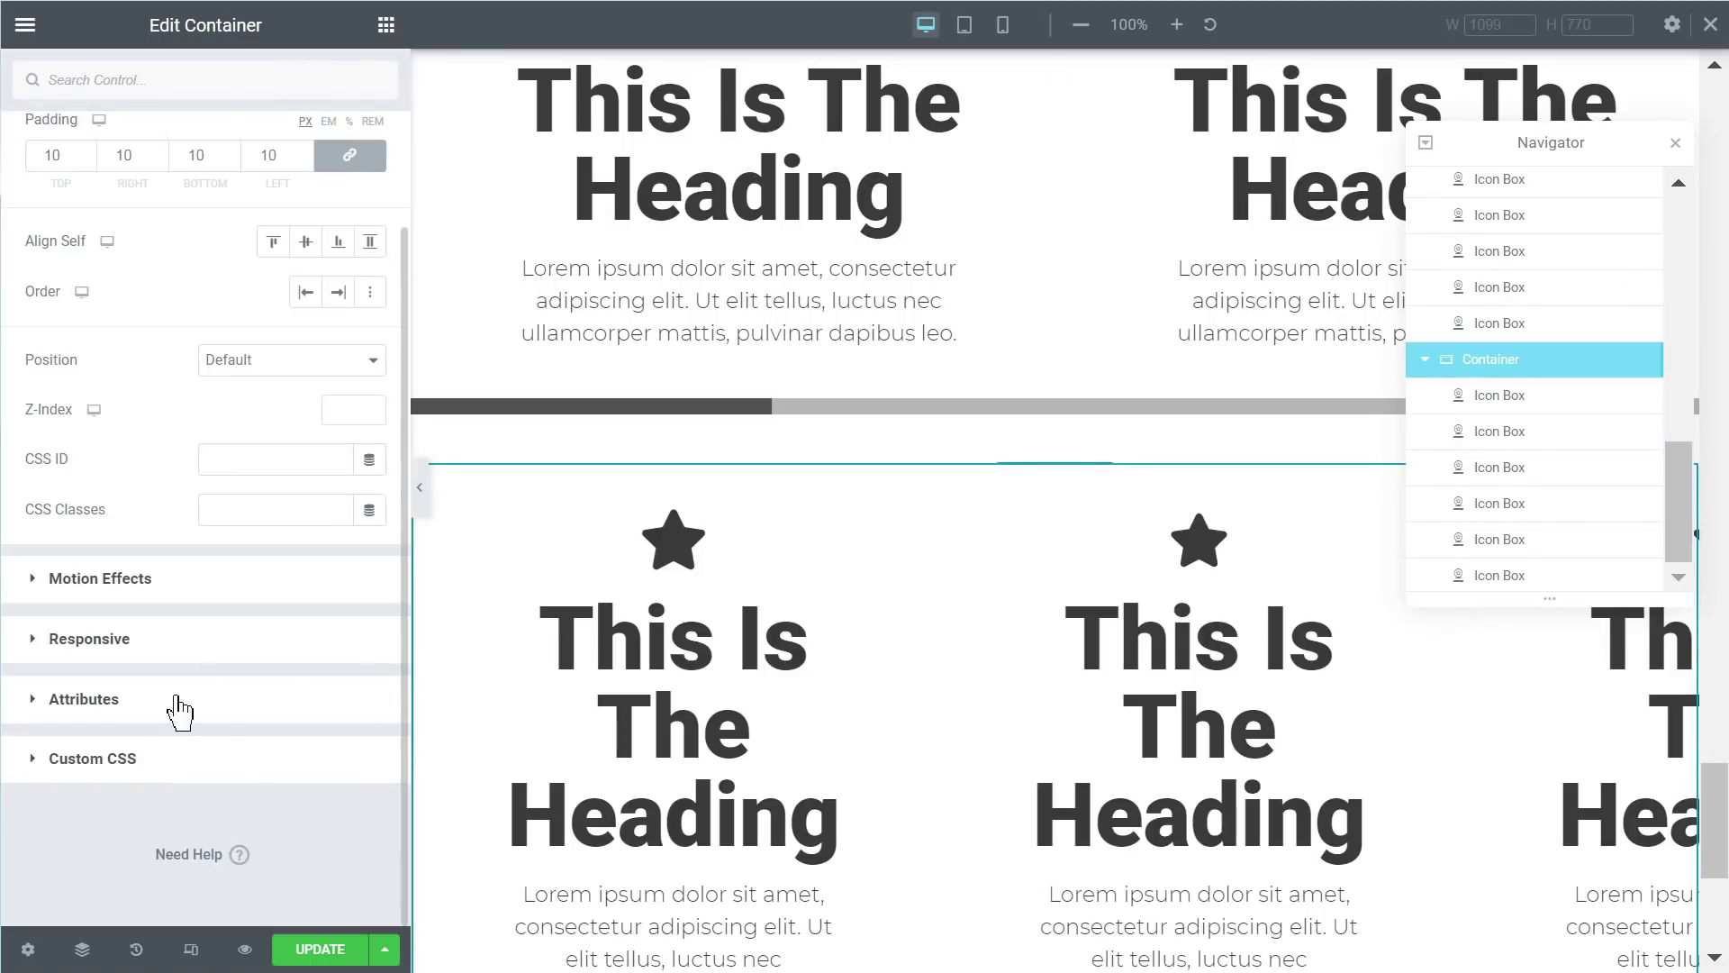
left_click(172, 758)
left_click(262, 598)
key("Return")
type("selector > div{     flex-shrink: 0; }")
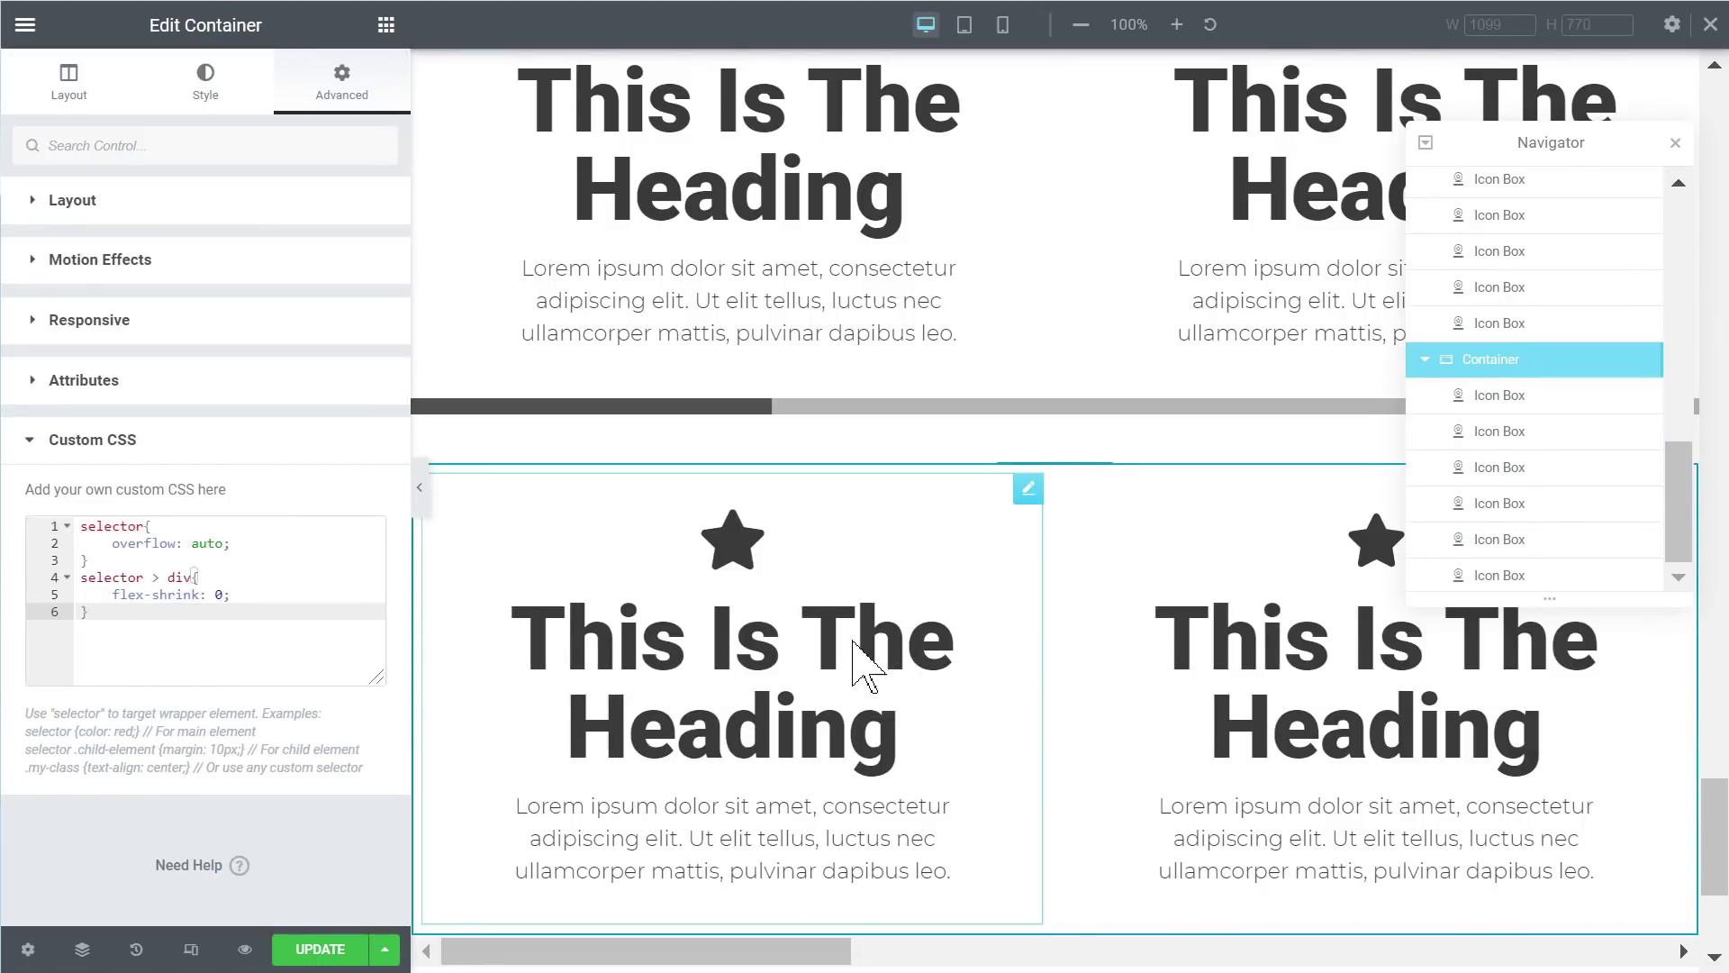
Step: Compare the lower icon box row's box widths and horizontal scrollbar with those of the upper scrolling row
scroll(895, 656, "down", 2)
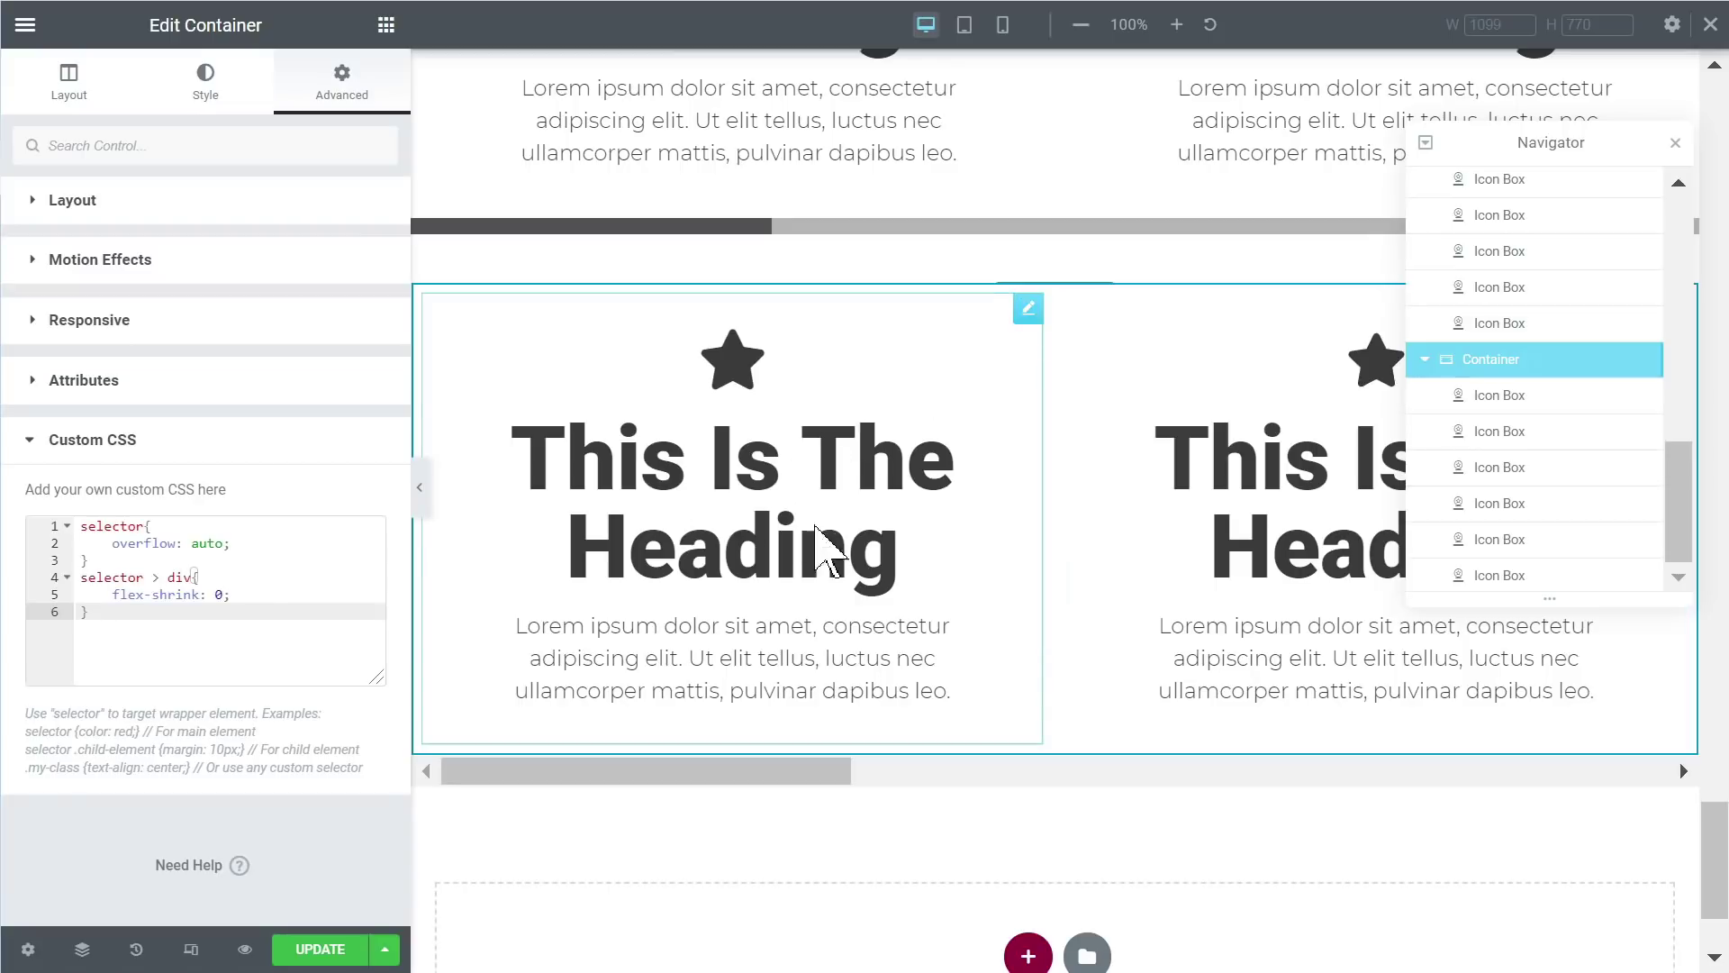
scroll(908, 608, "up", 4)
scroll(899, 620, "down", 4)
mouse_move(676, 761)
left_mouse_down()
mouse_move(1132, 750)
mouse_move(675, 764)
left_mouse_up()
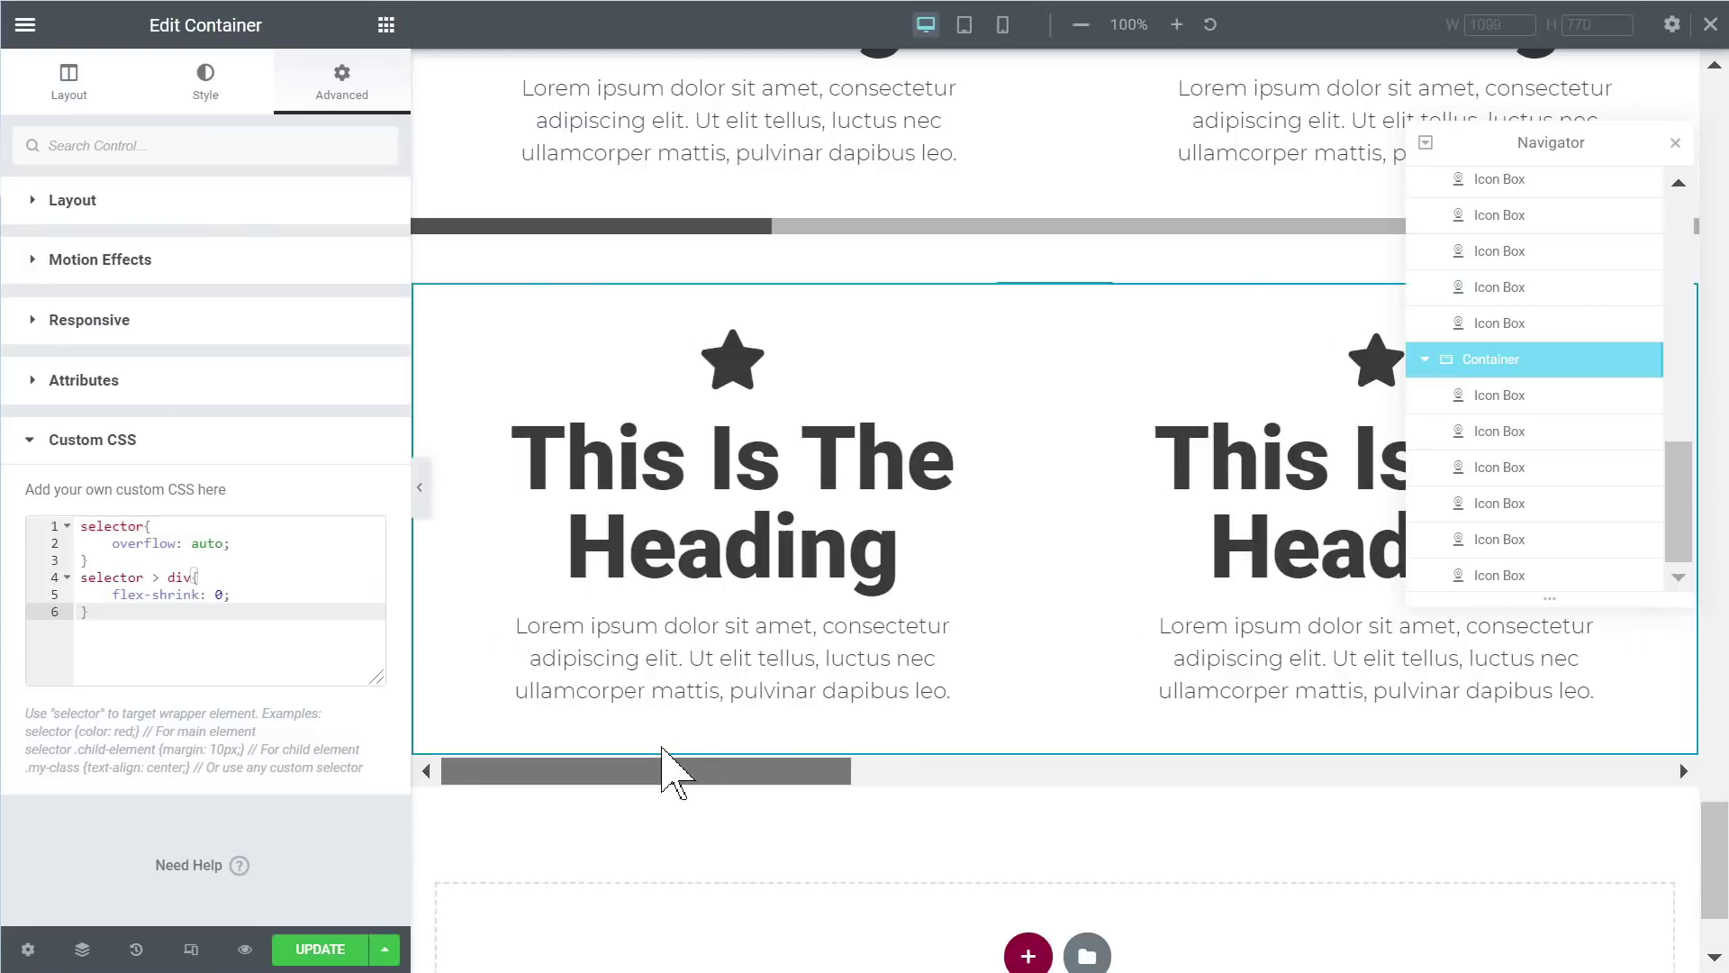
scroll(957, 290, "up", 2)
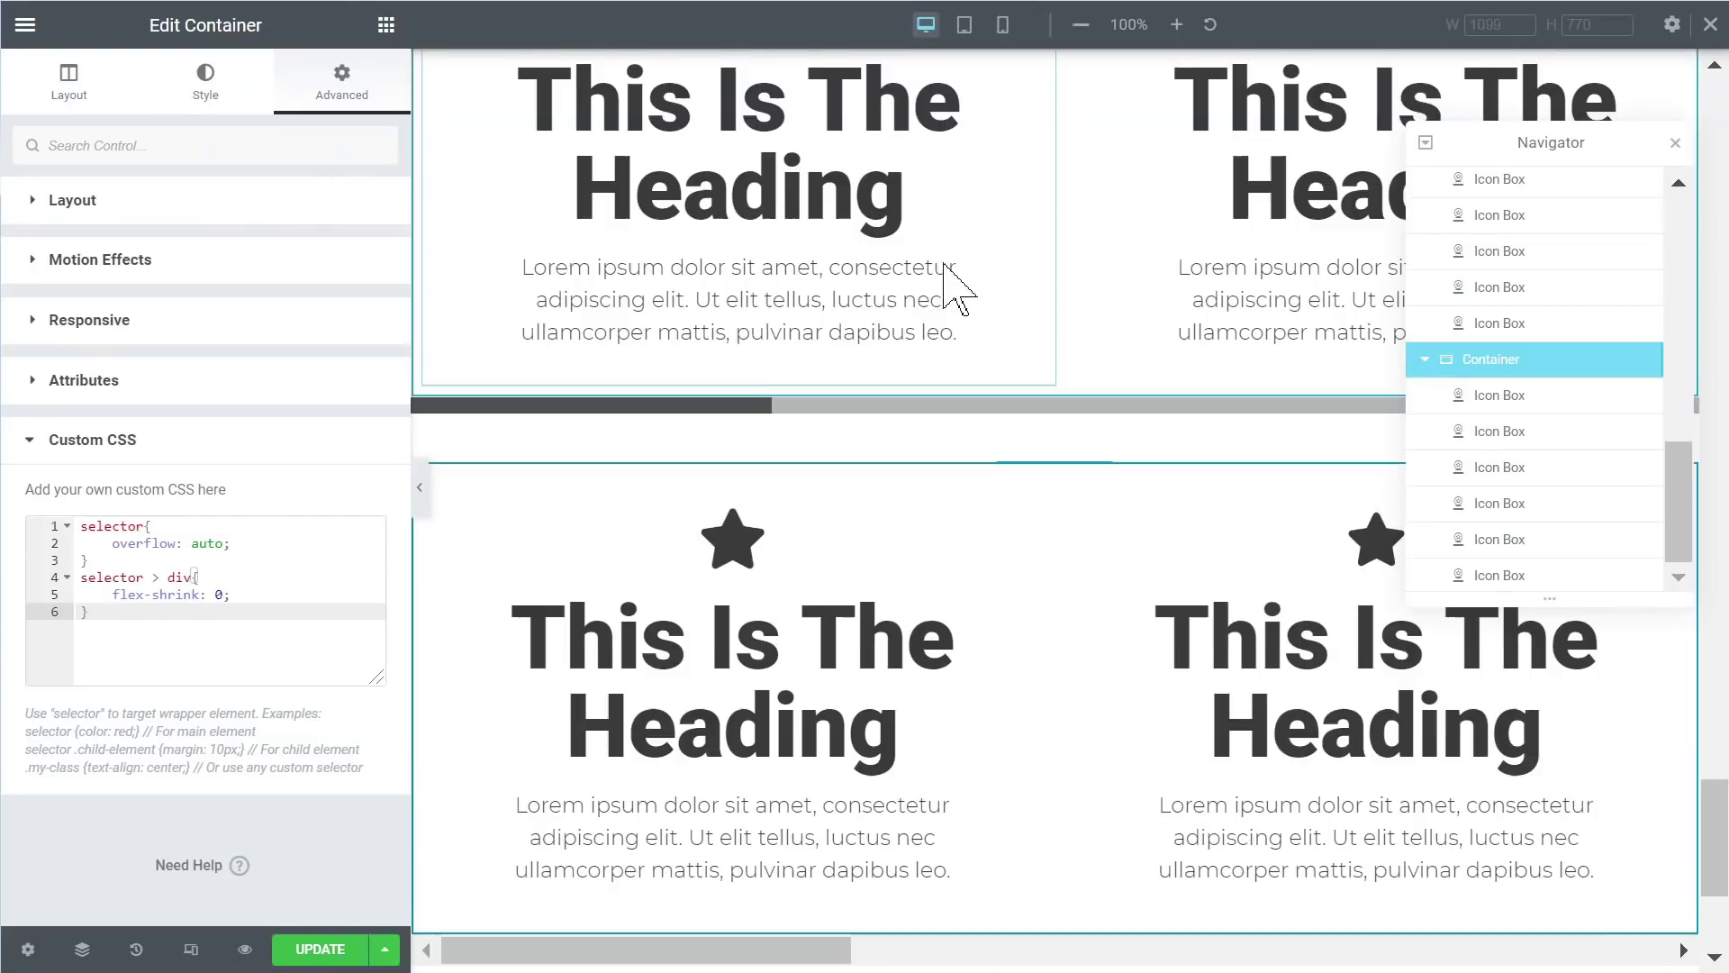
scroll(741, 456, "up", 2)
scroll(734, 541, "down", 2)
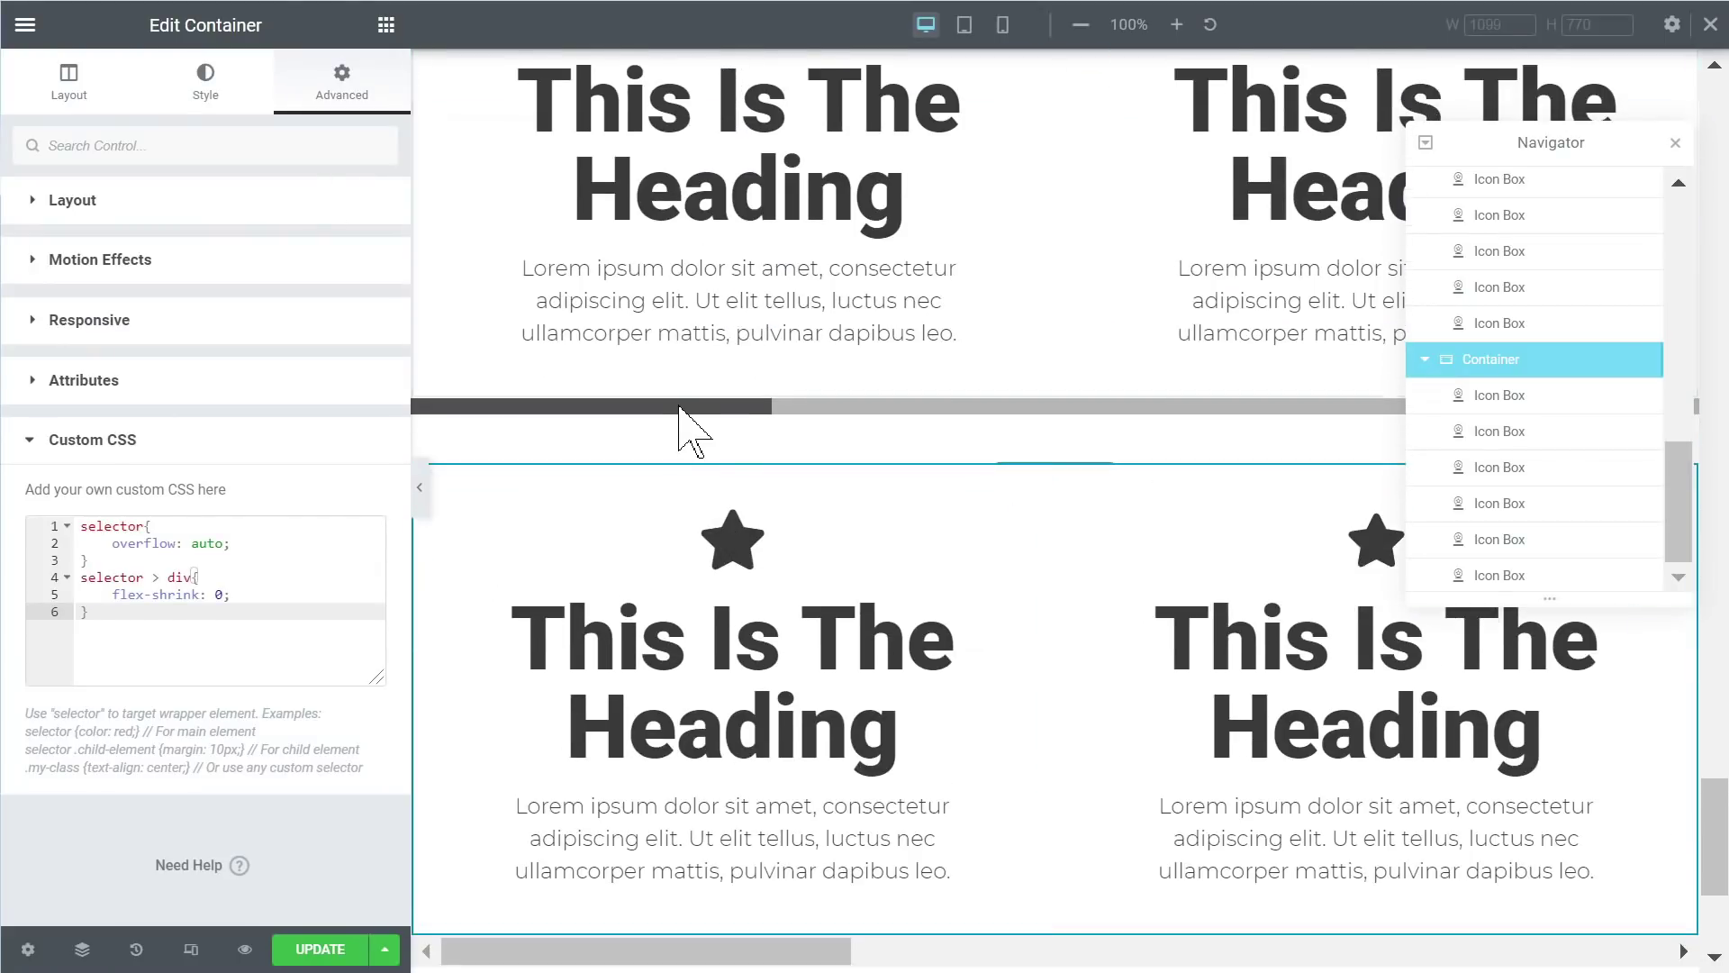
Step: Examine the scrollbar color, track, height and thumb rules in the upper scrolling container's custom CSS
scroll(687, 424, "up", 2)
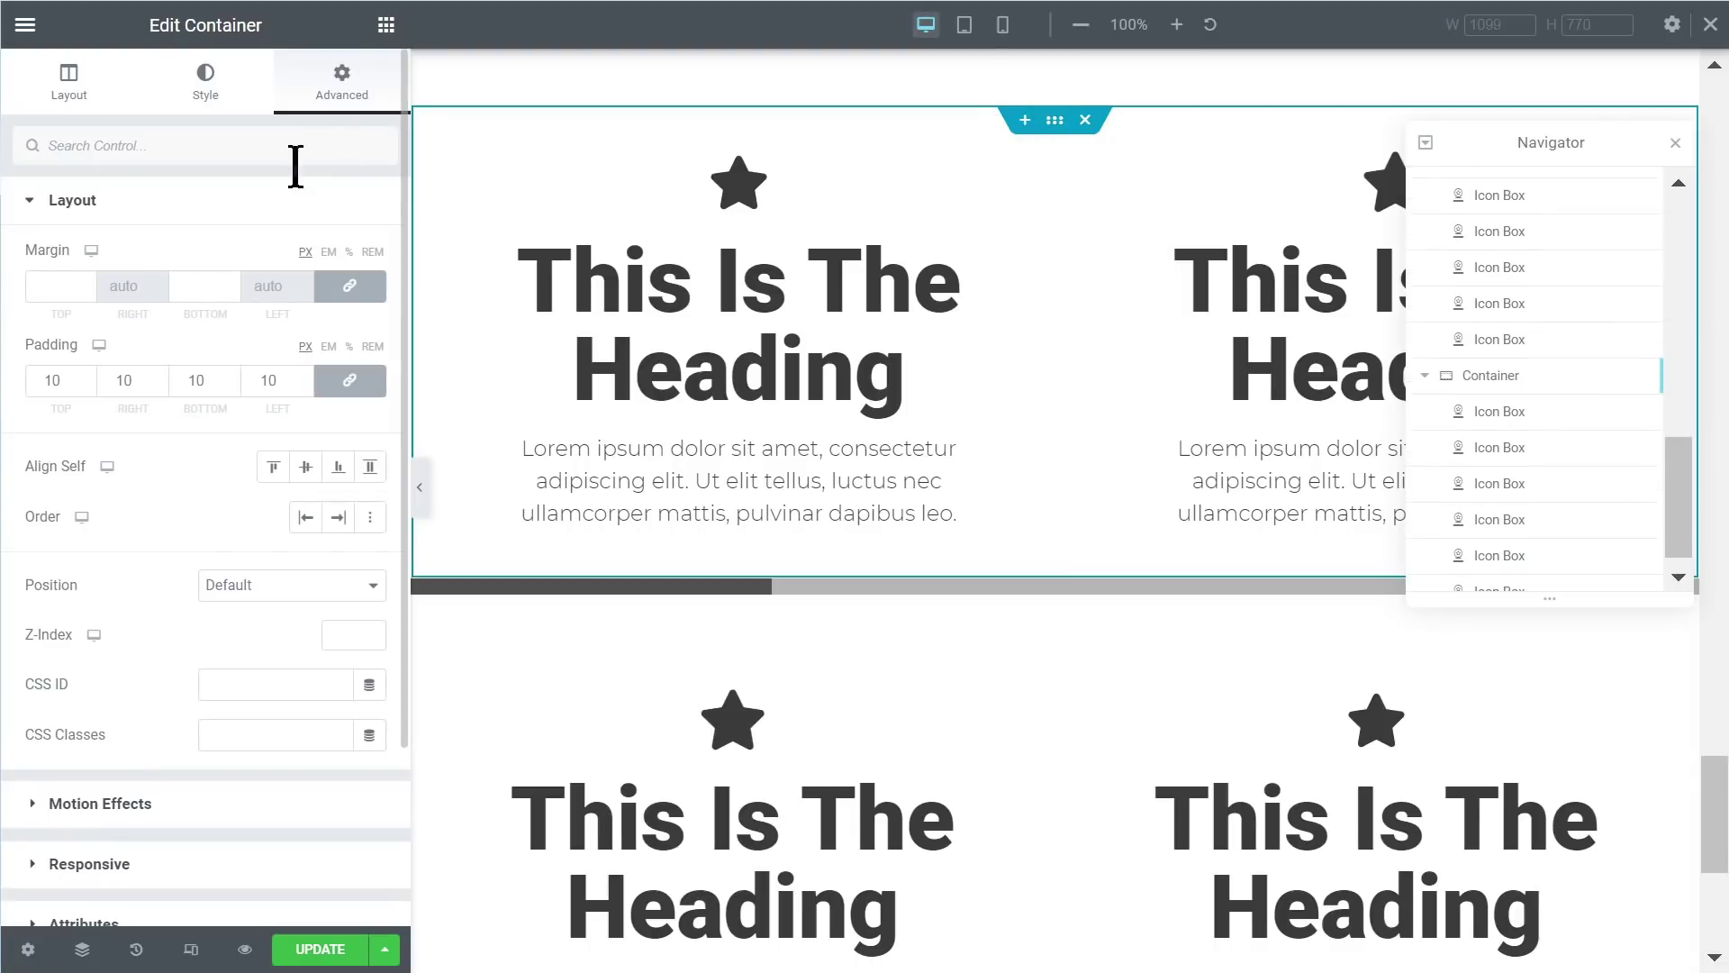
scroll(181, 540, "down", 1)
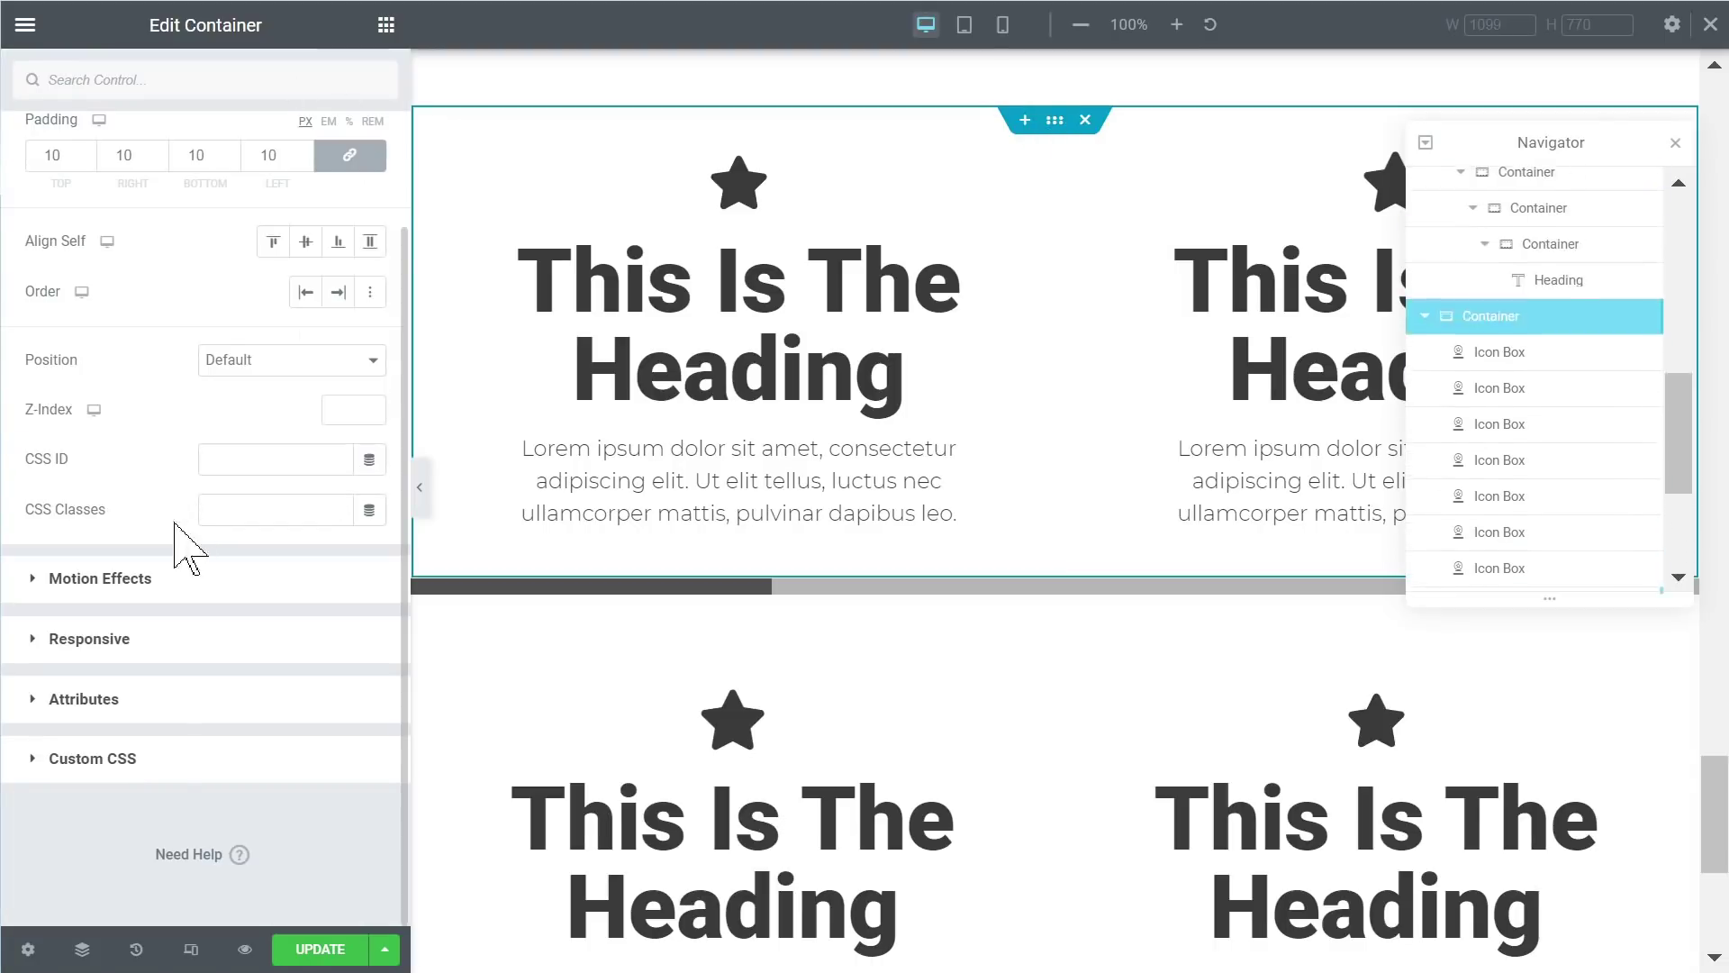
left_click(149, 766)
scroll(171, 611, "down", 3)
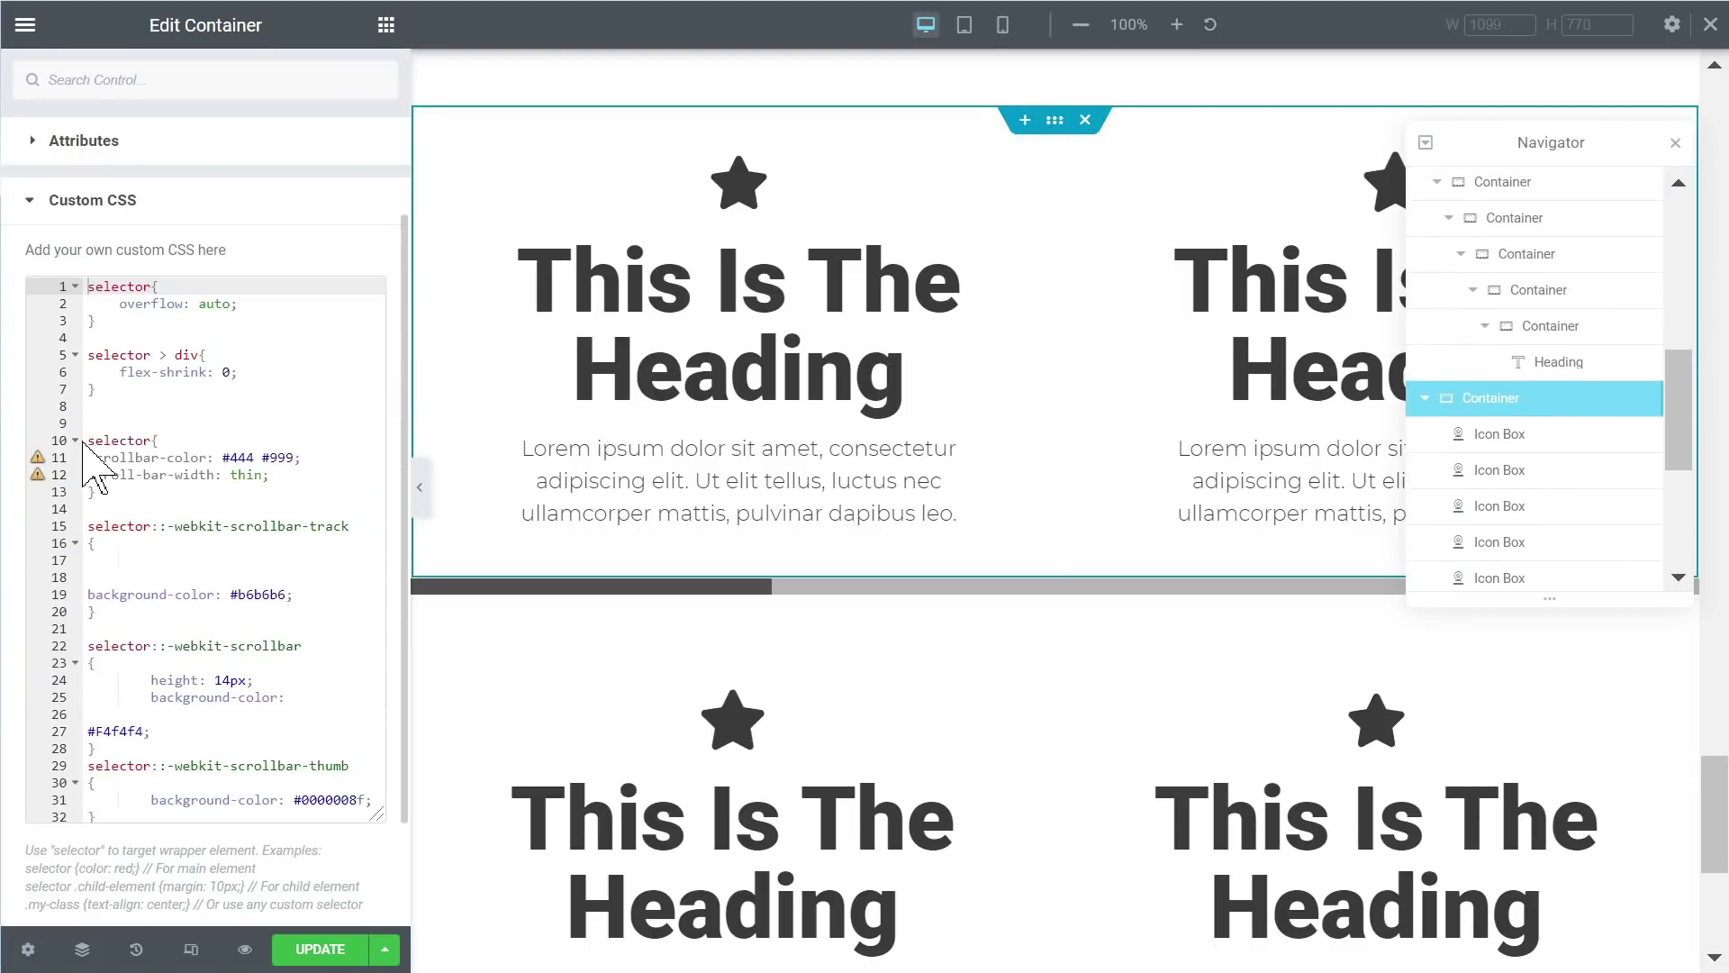
left_click_drag(85, 440, 188, 863)
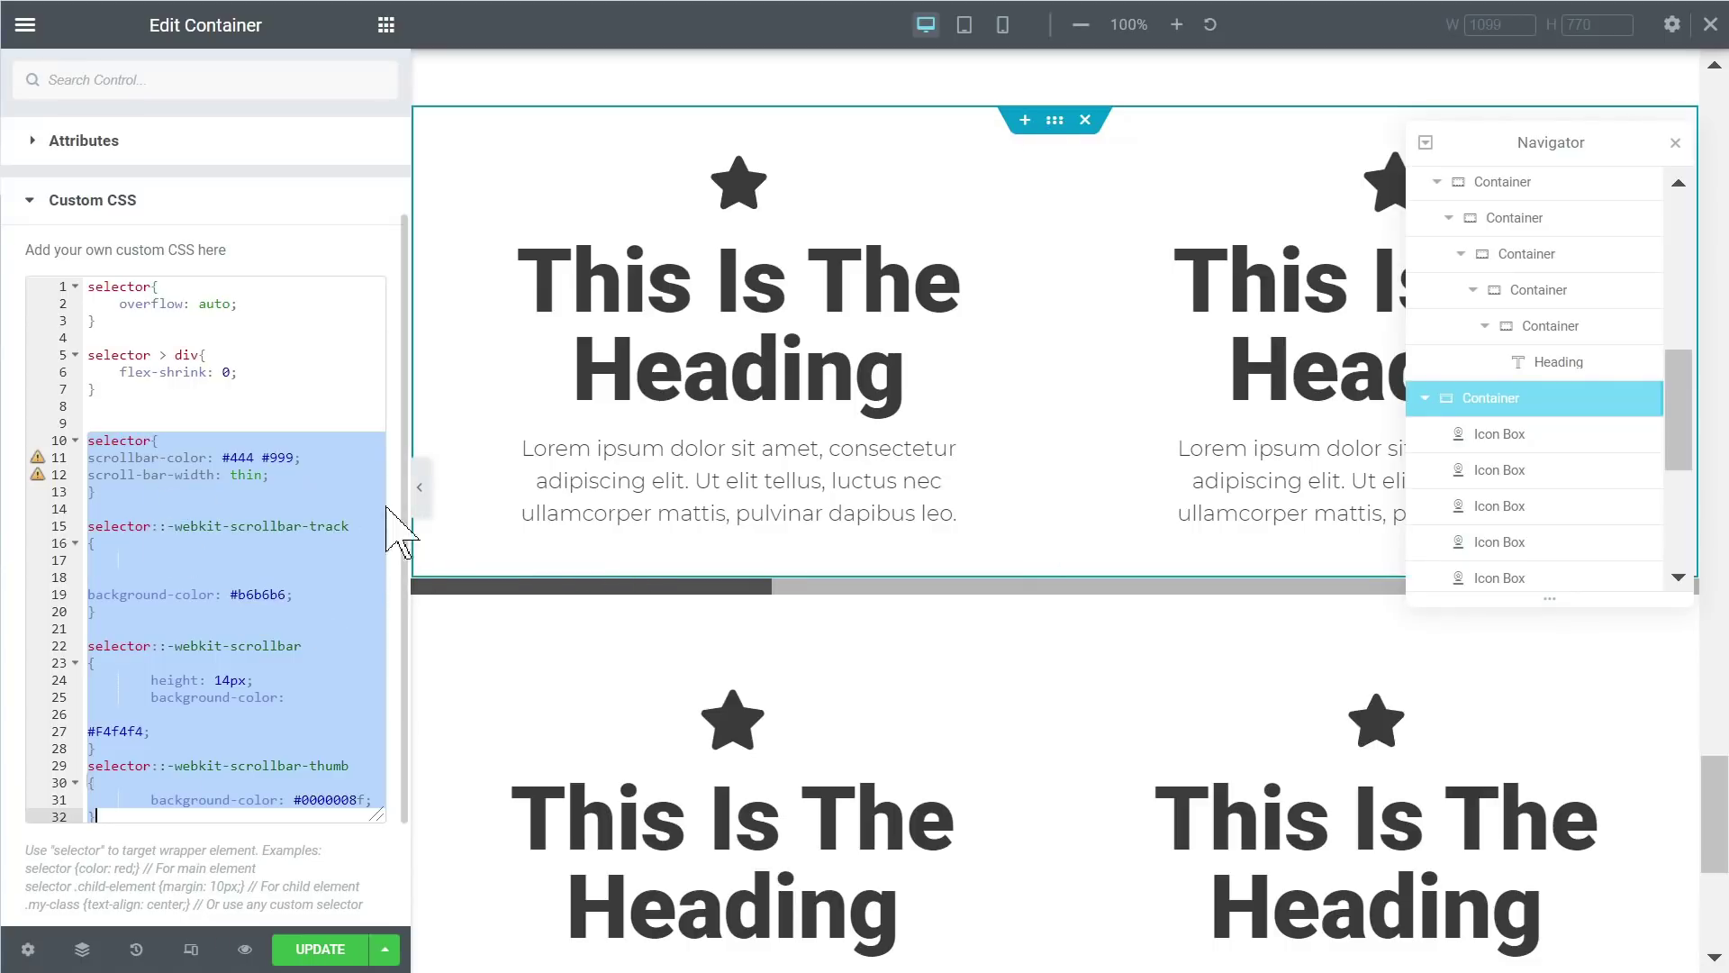
scroll(241, 540, "down", 2)
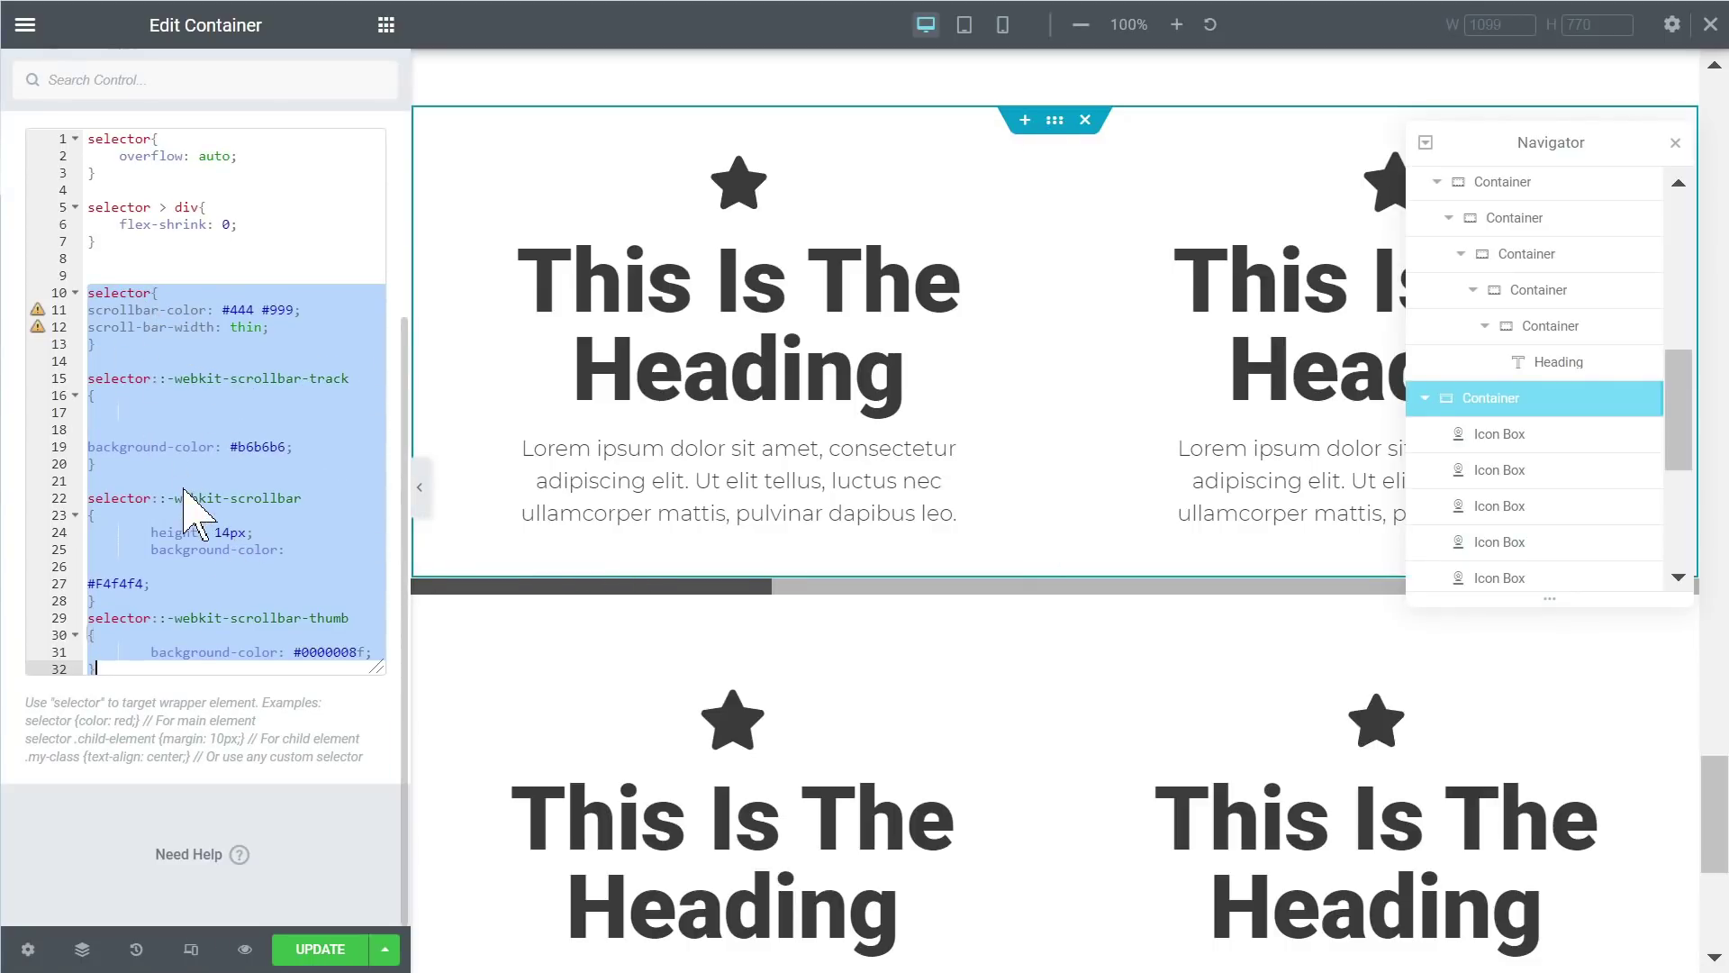
left_click(185, 599)
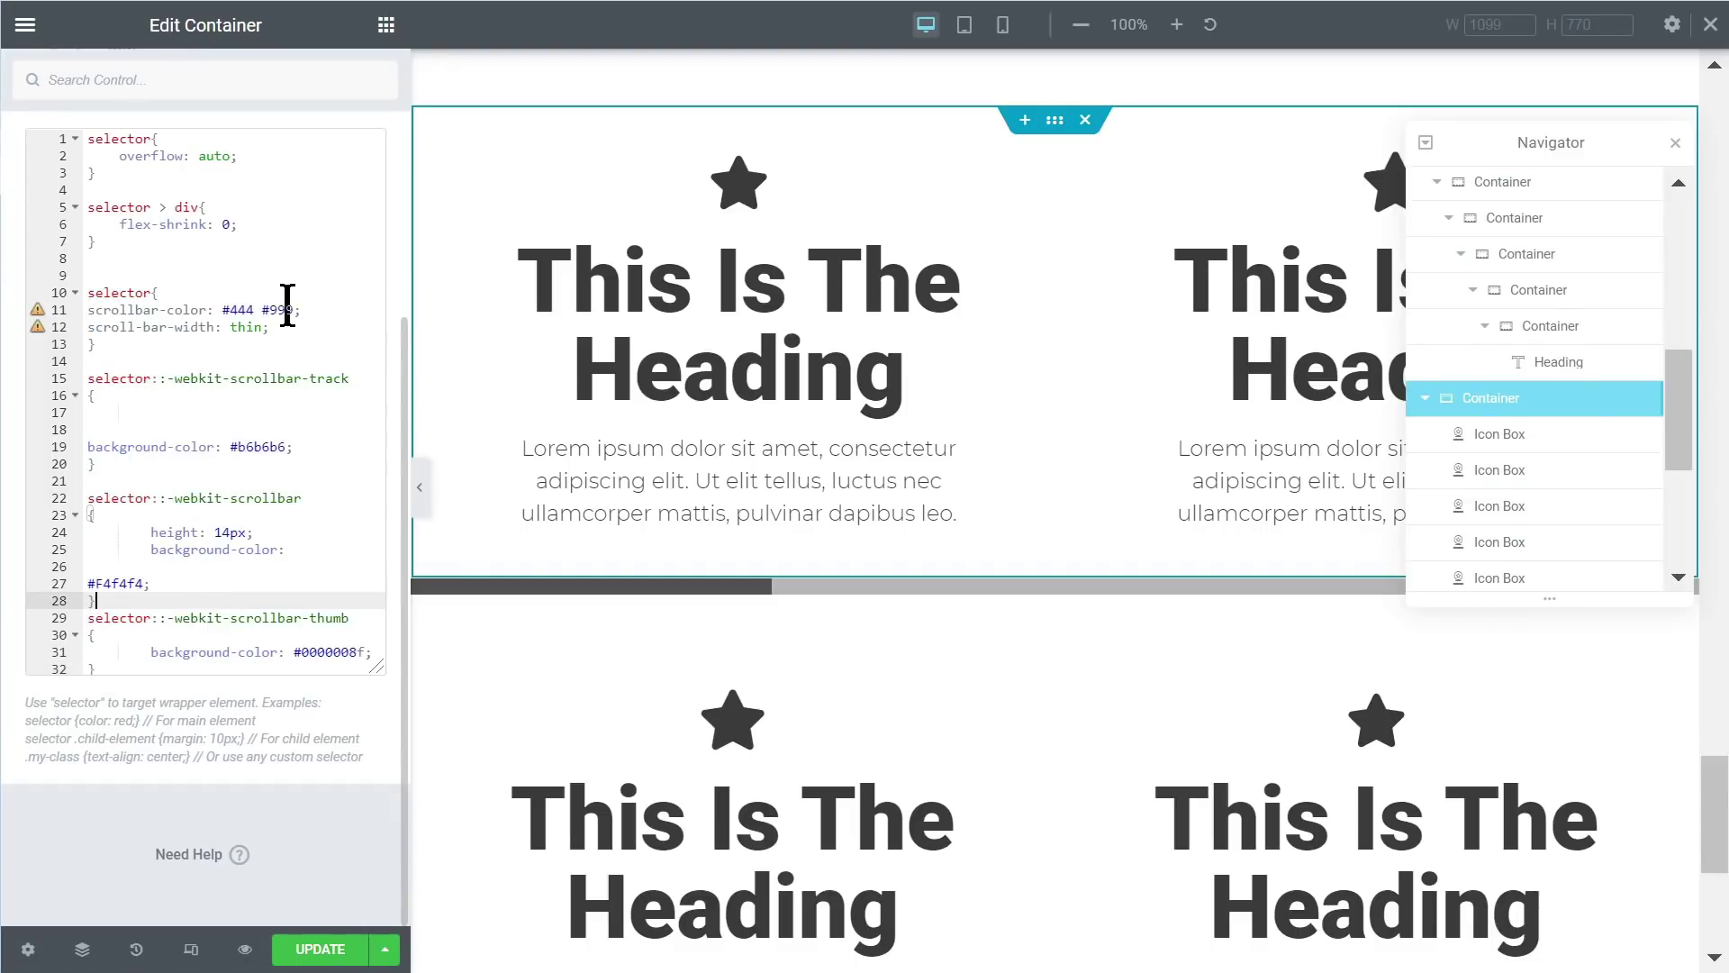
Step: Paste the copied scrollbar color, width, track, height and thumb rules below the flex-shrink rule in the lower icon box container's custom CSS
left_click_drag(285, 282, 46, 311)
scroll(895, 532, "down", 4)
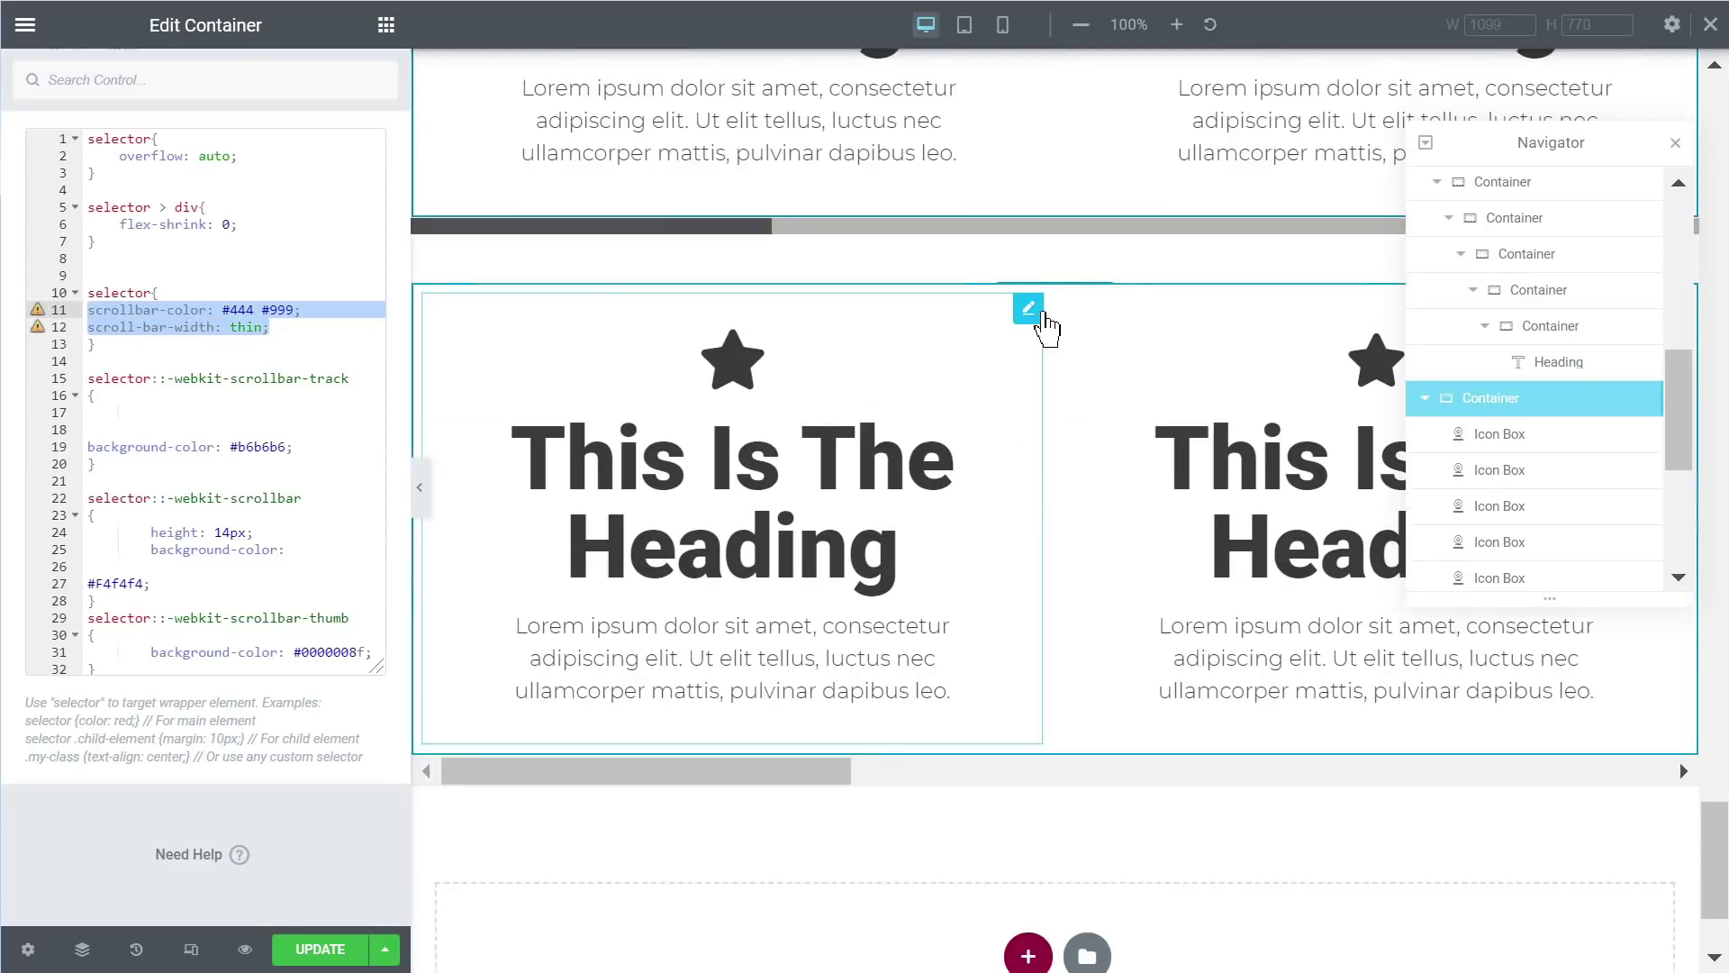
scroll(1513, 423, "down", 4)
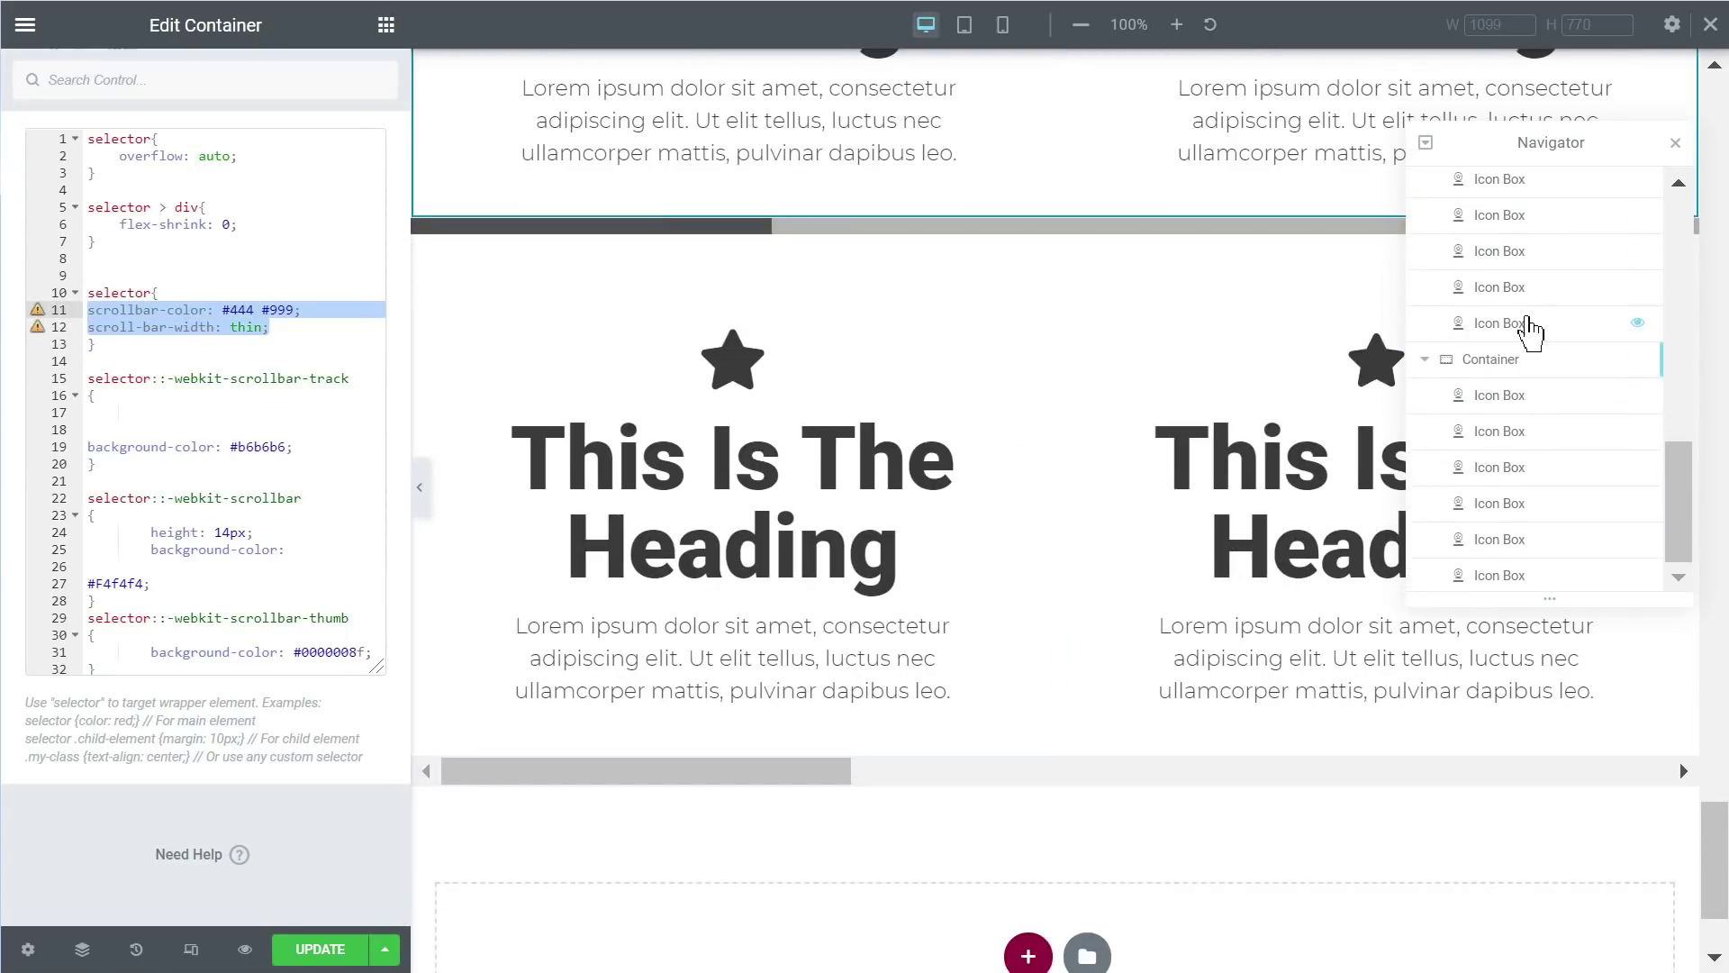
left_click(964, 377)
scroll(230, 694, "down", 3)
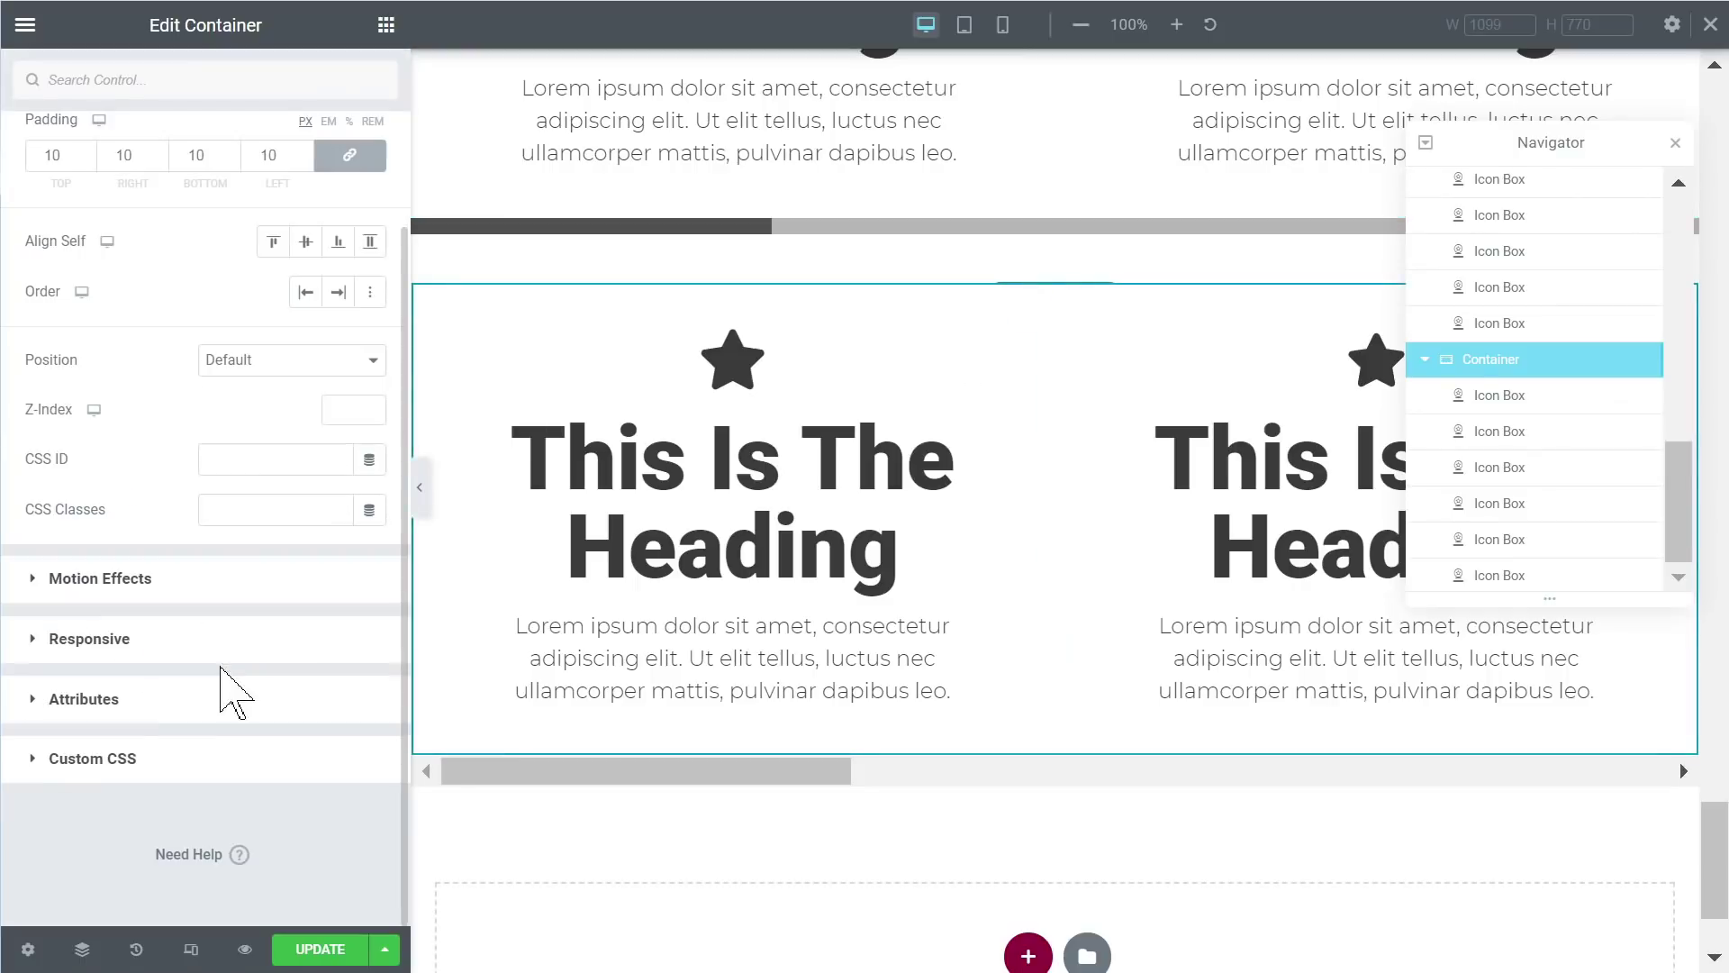
left_click(129, 758)
left_click(214, 655)
key("Return")
key("Return")
key("ctrl+v")
scroll(180, 635, "down", 3)
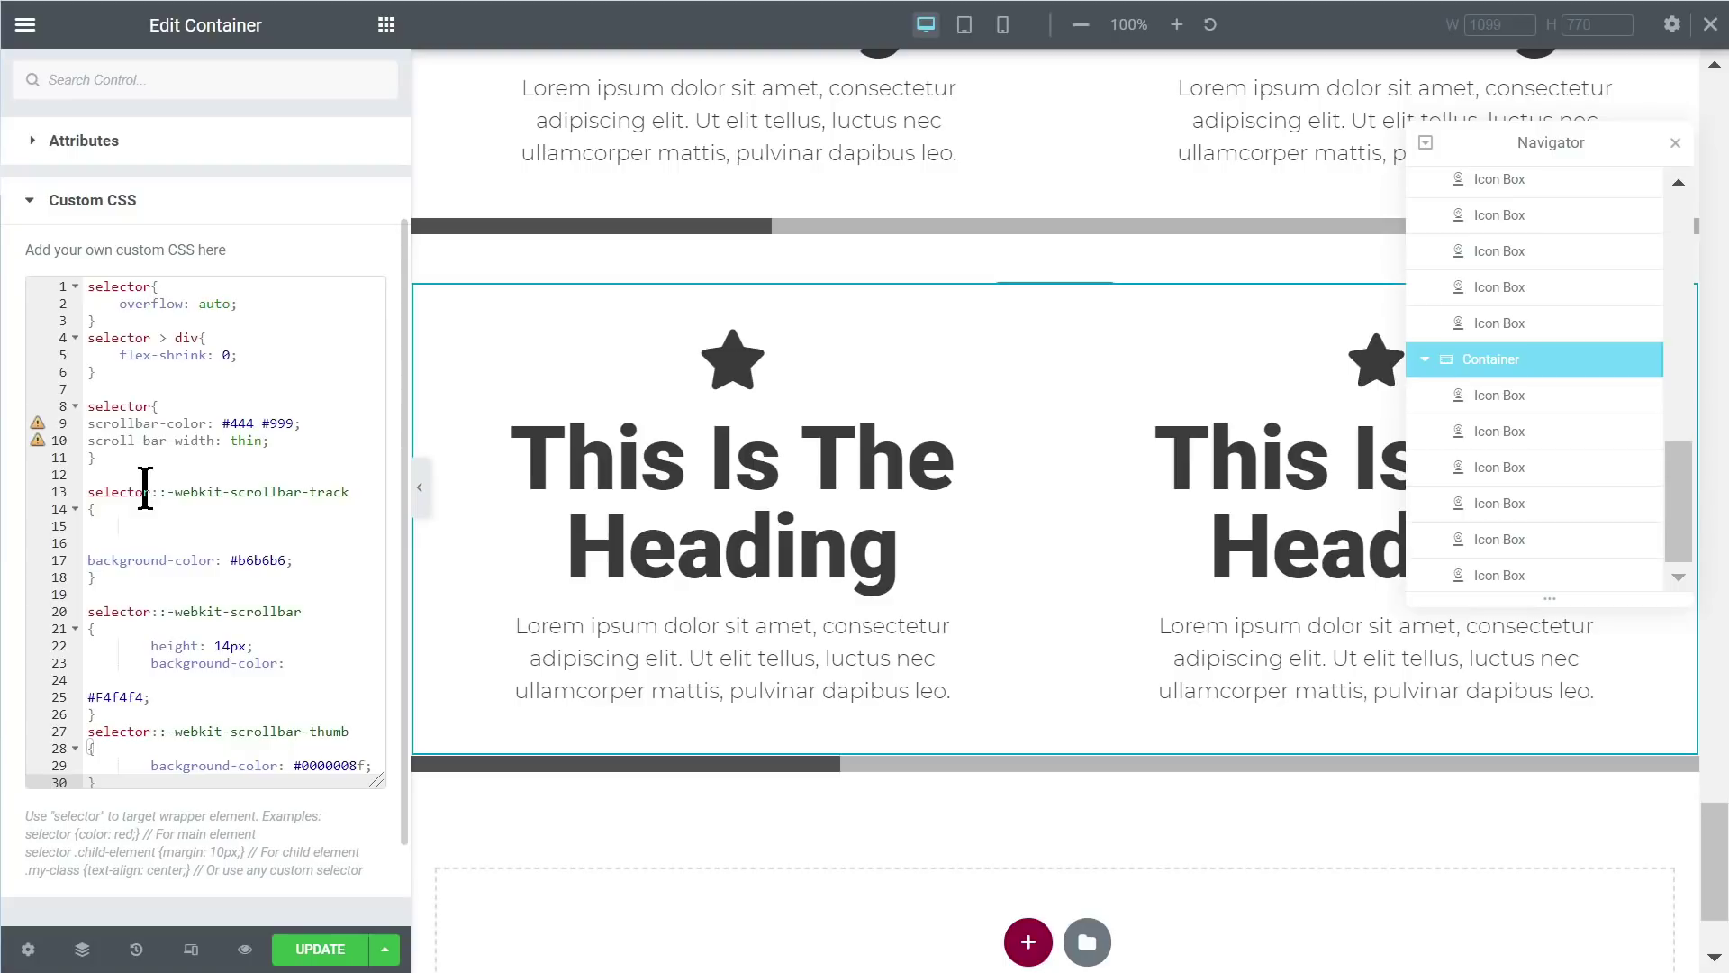
Step: Tidy the pasted webkit-scrollbar rules by removing their blank lines and moving each opening brace onto its selector line
left_click_drag(86, 491, 207, 777)
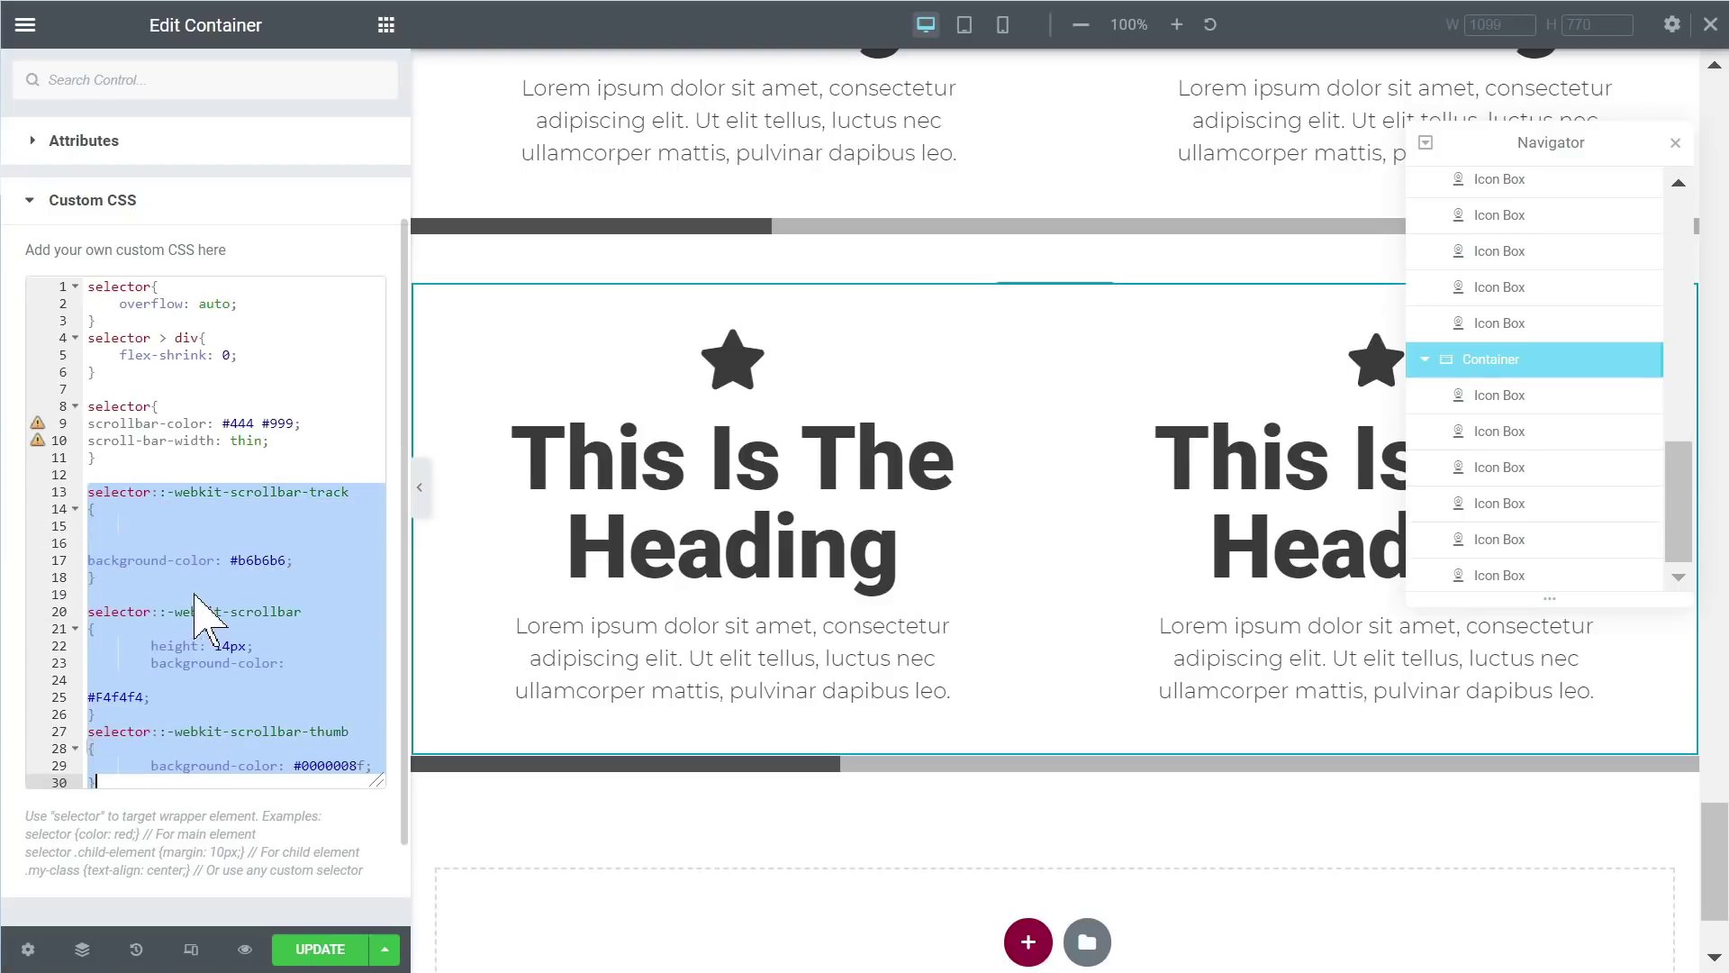
left_click_drag(115, 455, 45, 402)
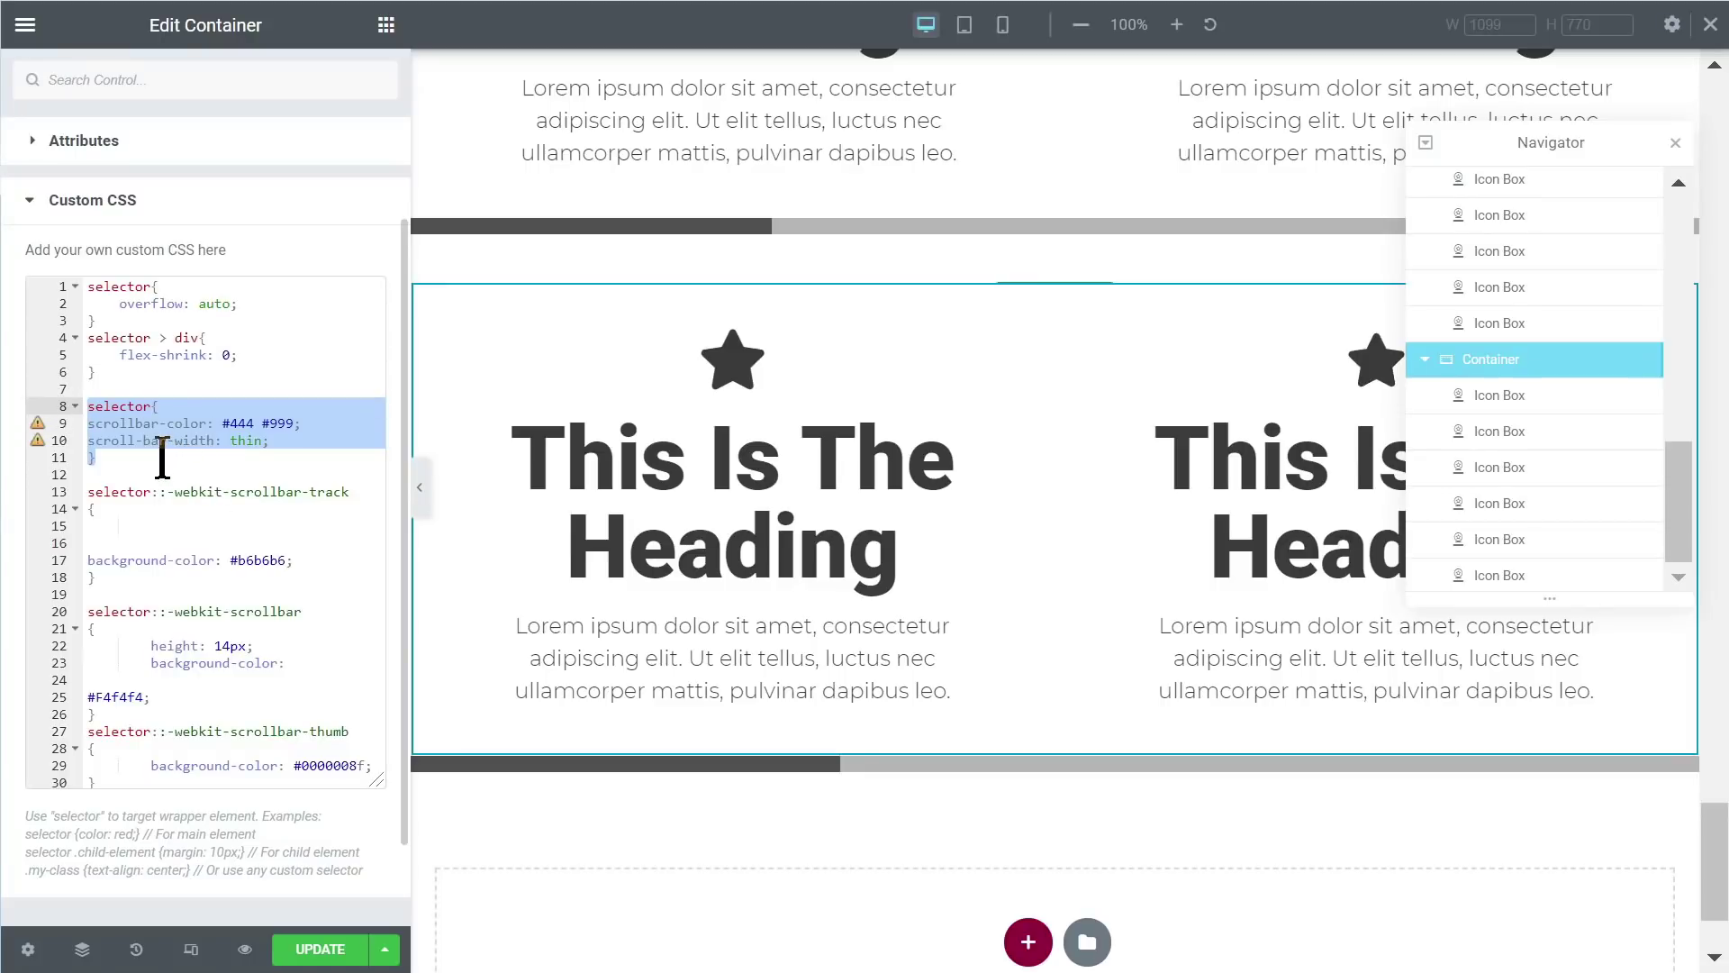
left_click(159, 511)
left_click_drag(136, 491, 302, 595)
left_click(176, 510)
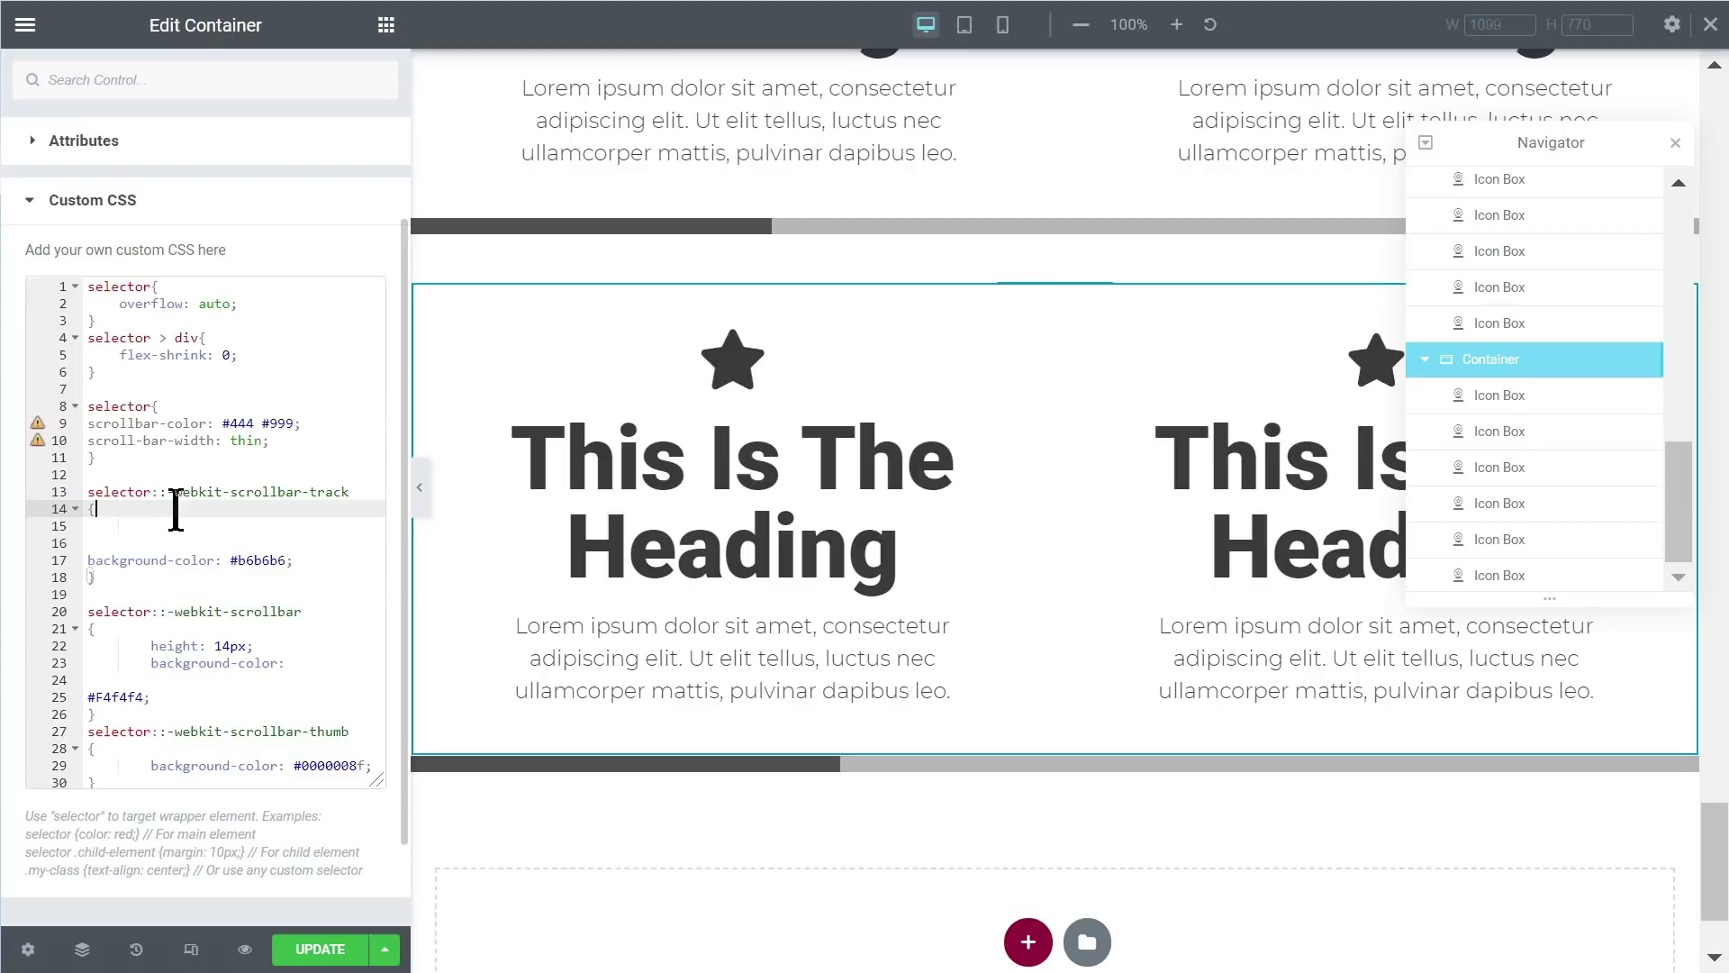
key("Delete")
key("Delete")
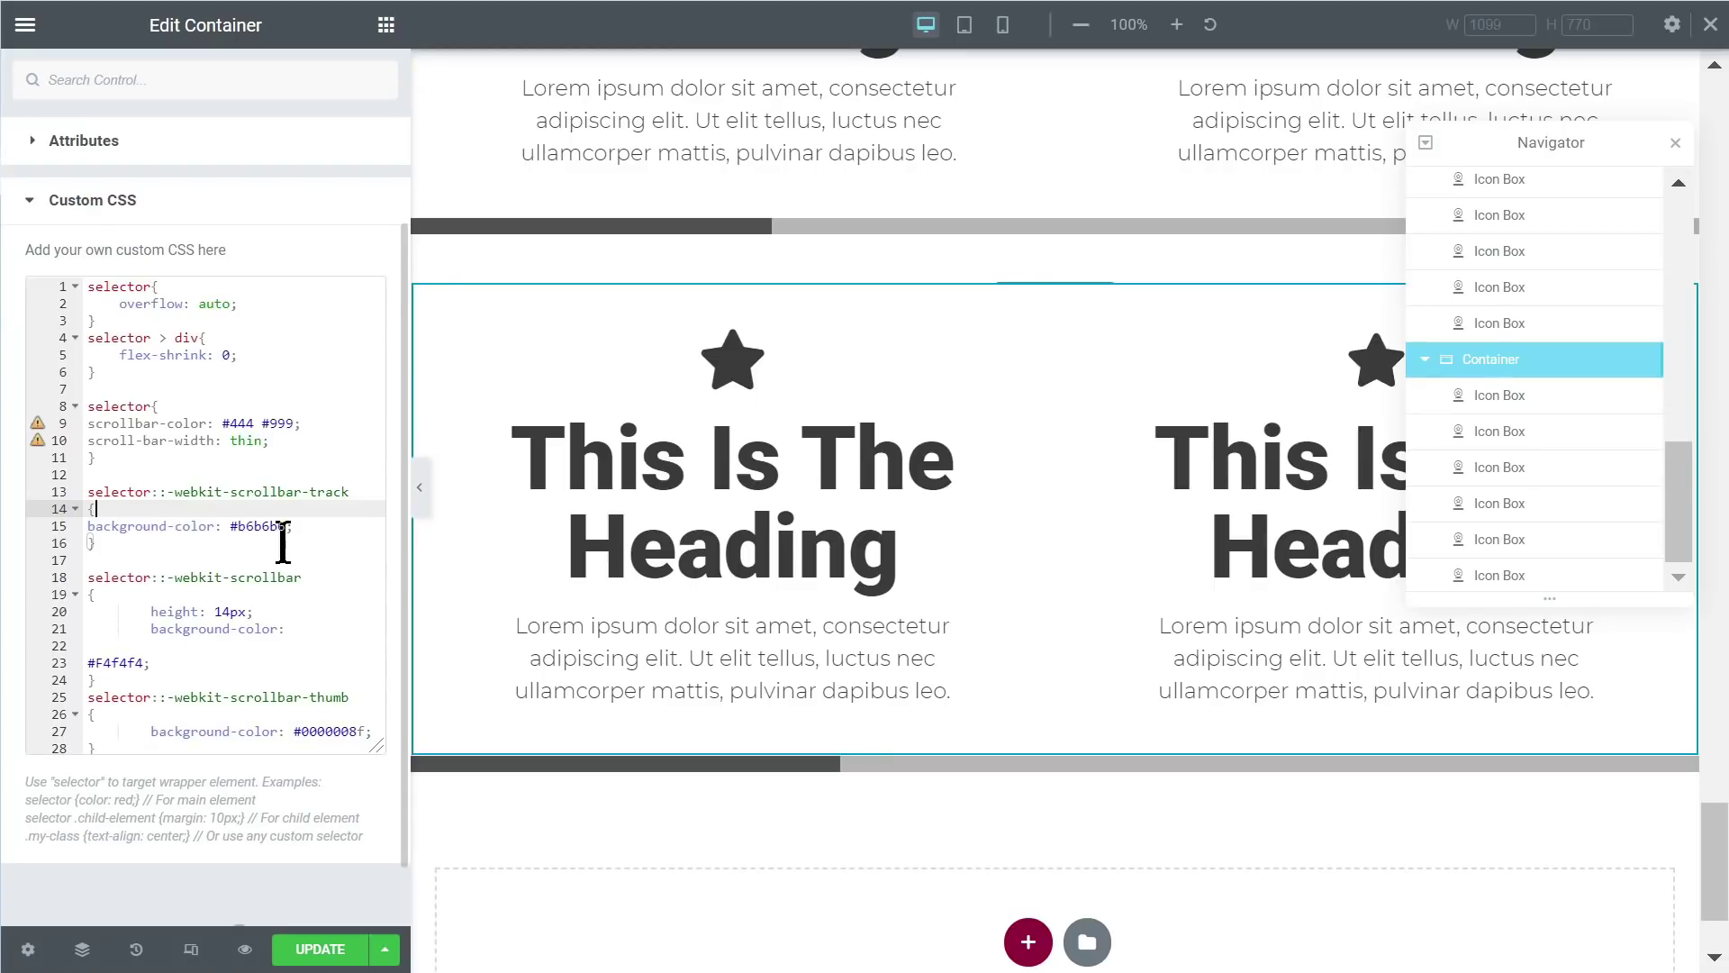
key("BackSpace")
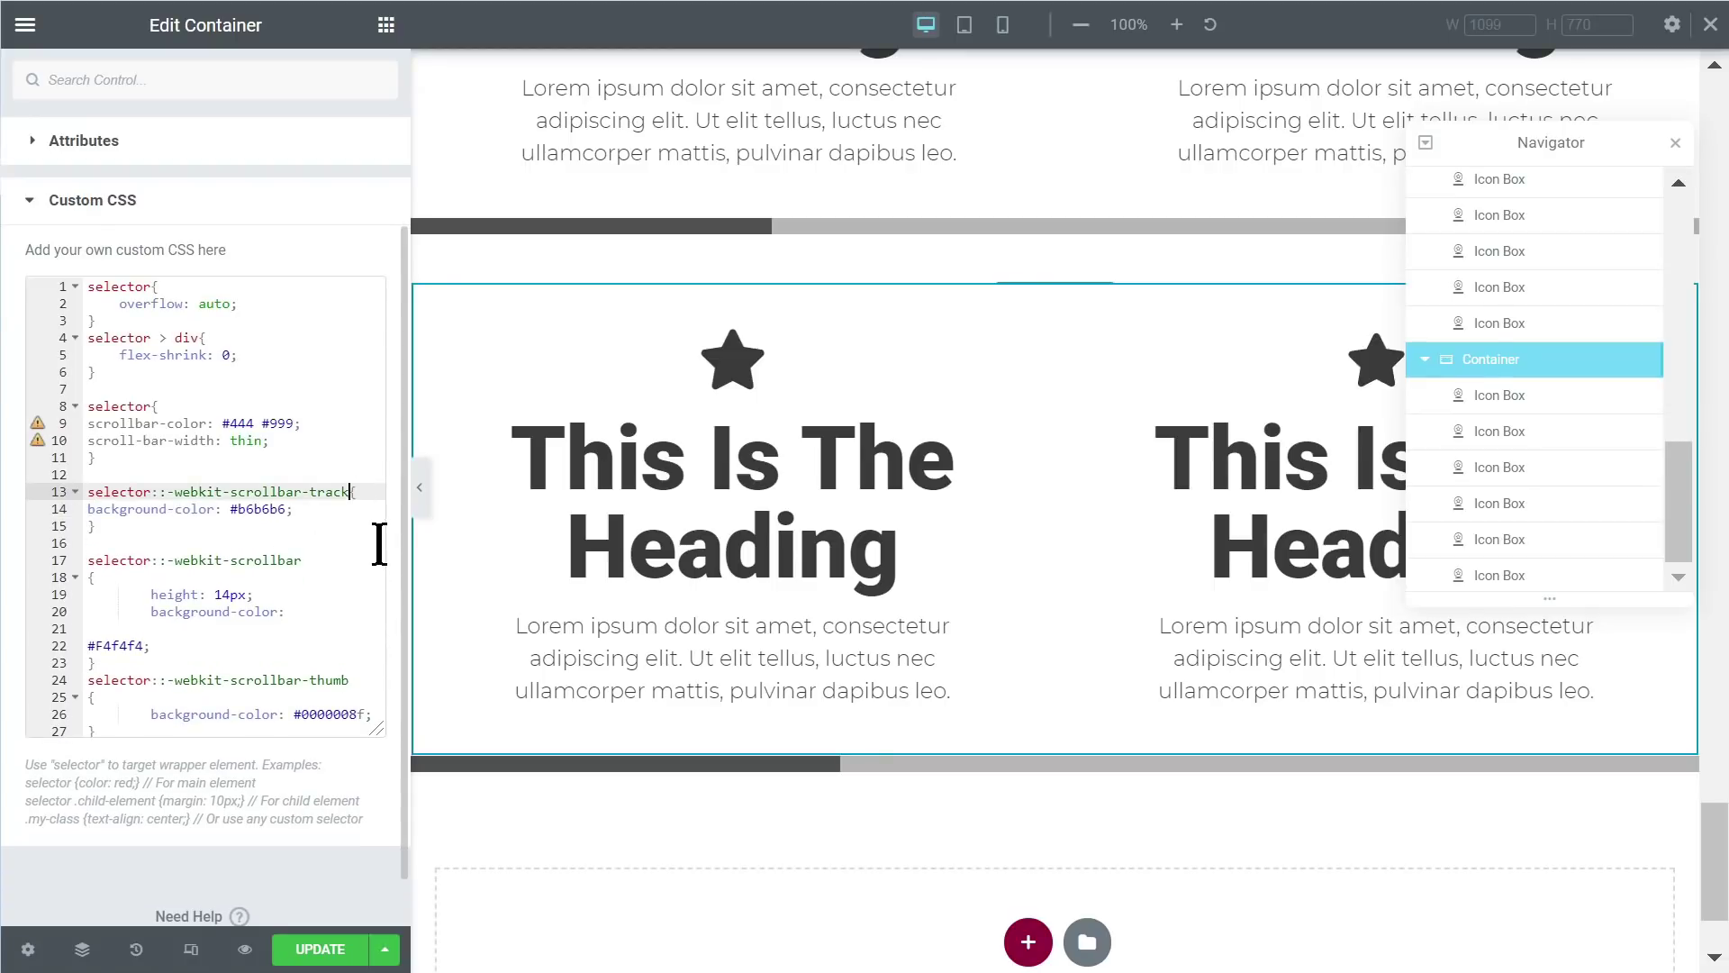
left_click(331, 560)
key("Delete")
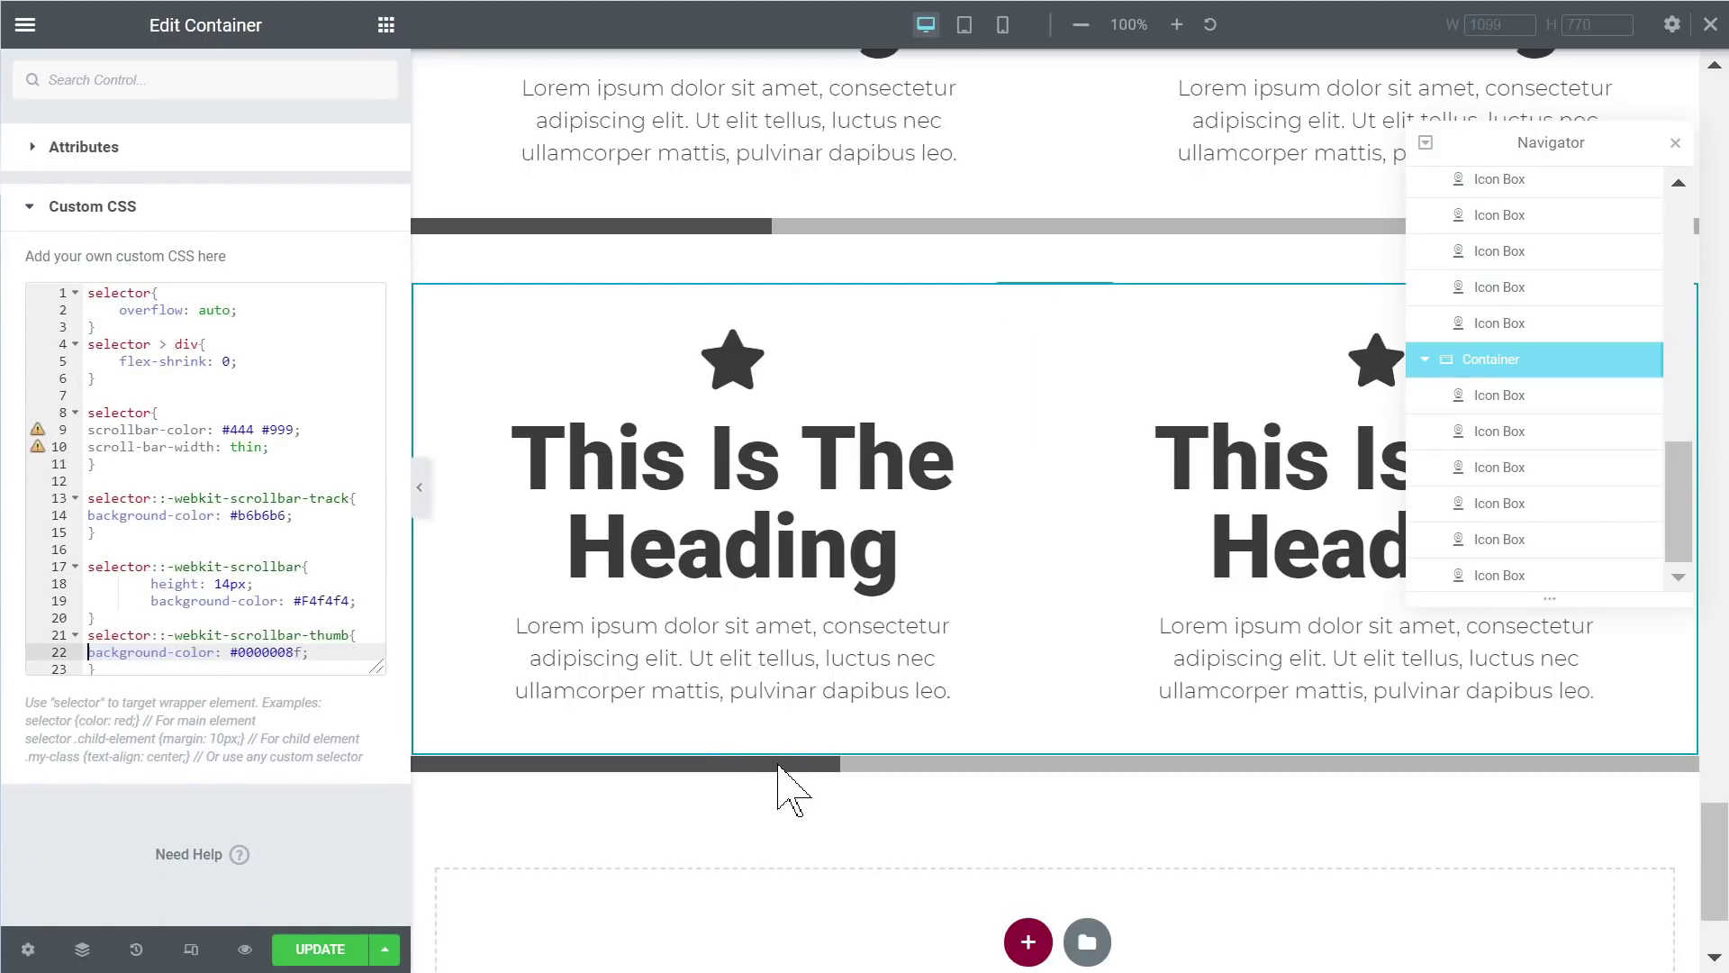
Step: Check the lower icon box row's horizontal scrolling and compare its styled scrollbar with the upper row's
scroll(841, 521, "right", 5)
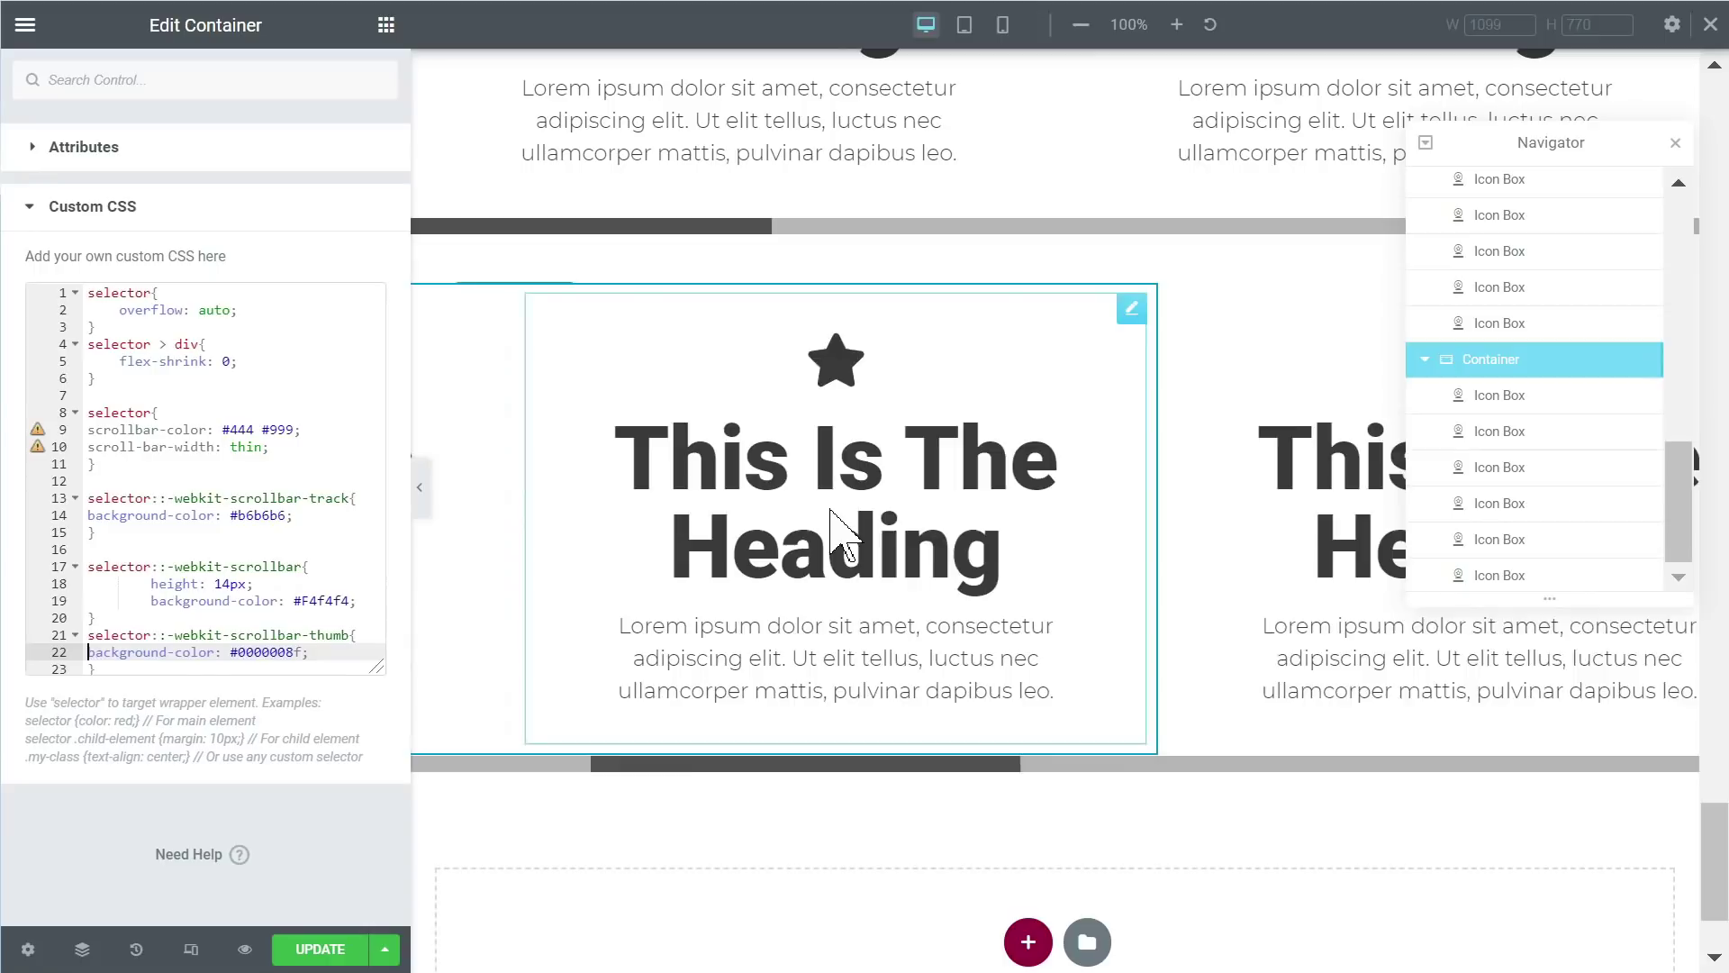
scroll(841, 526, "left", 5)
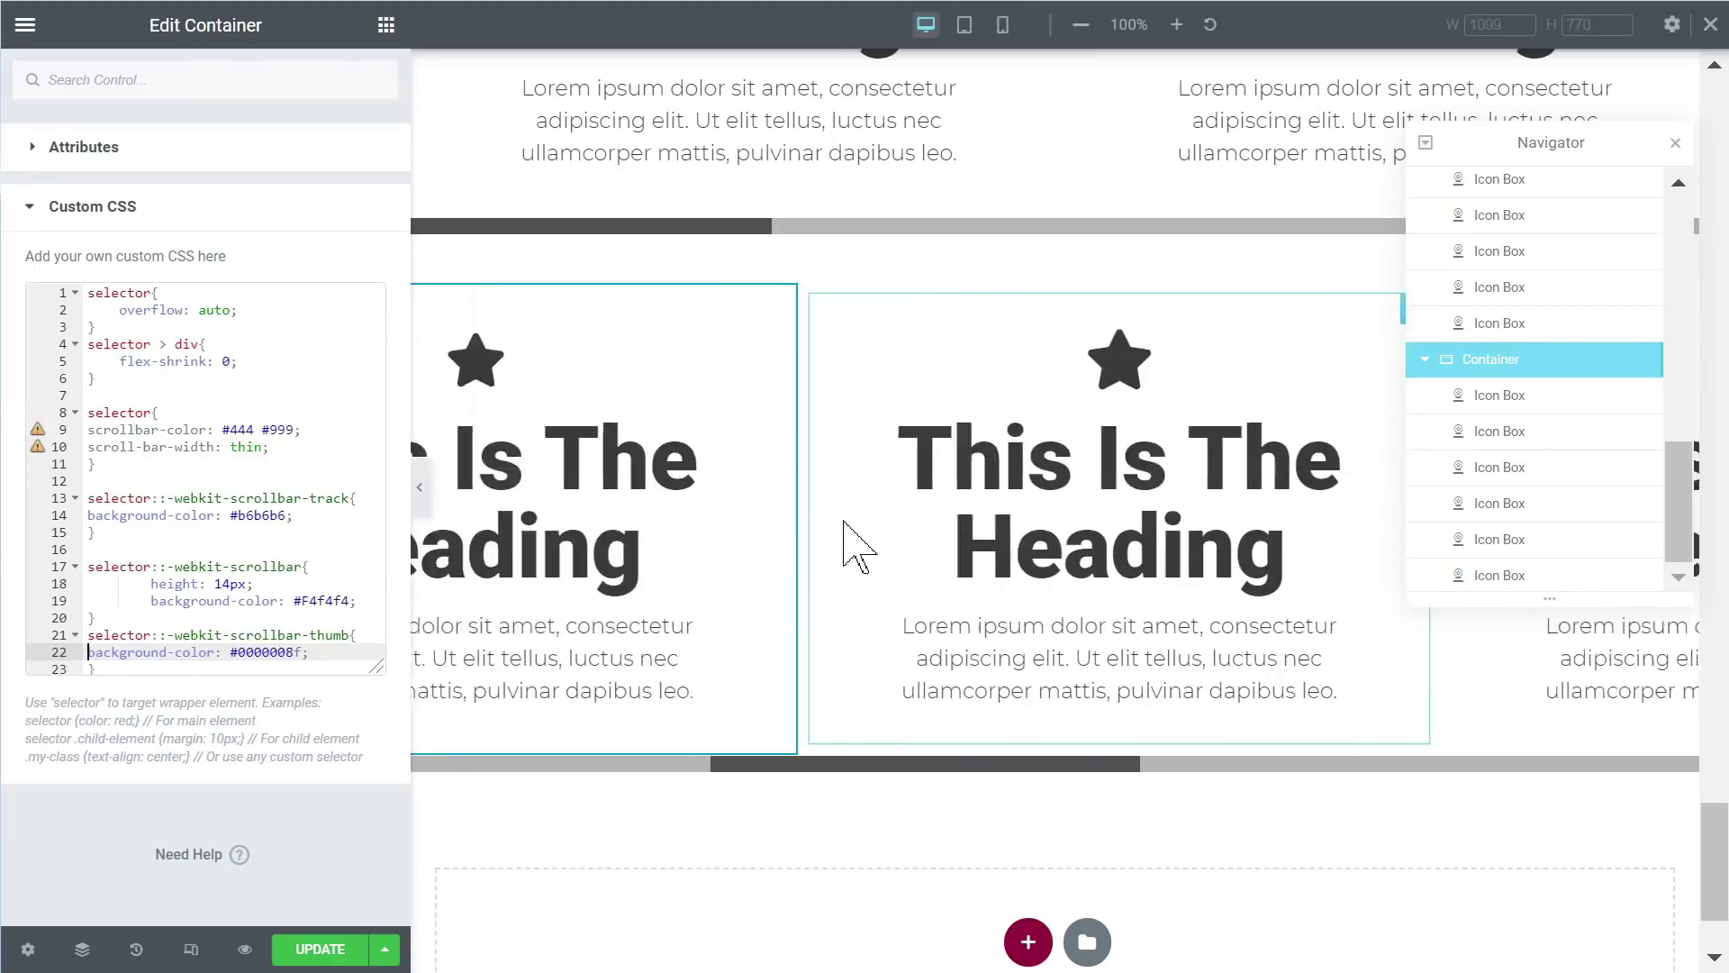
scroll(846, 523, "left", 3)
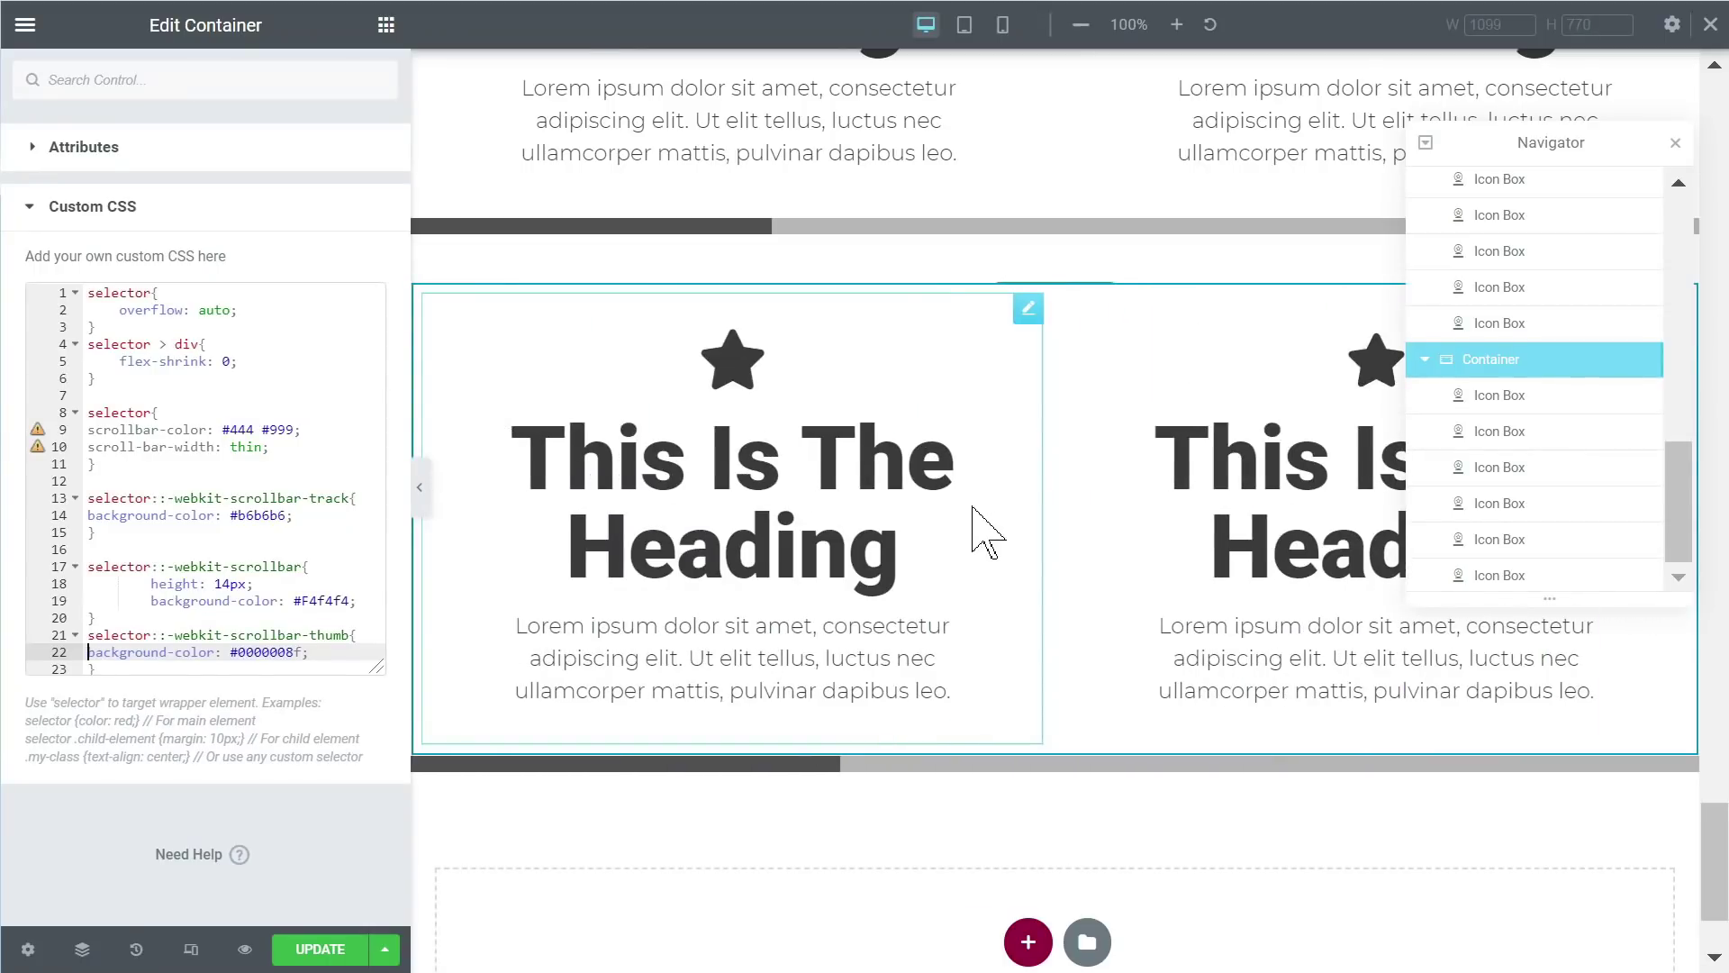
scroll(551, 539, "up", 2)
scroll(726, 644, "down", 4)
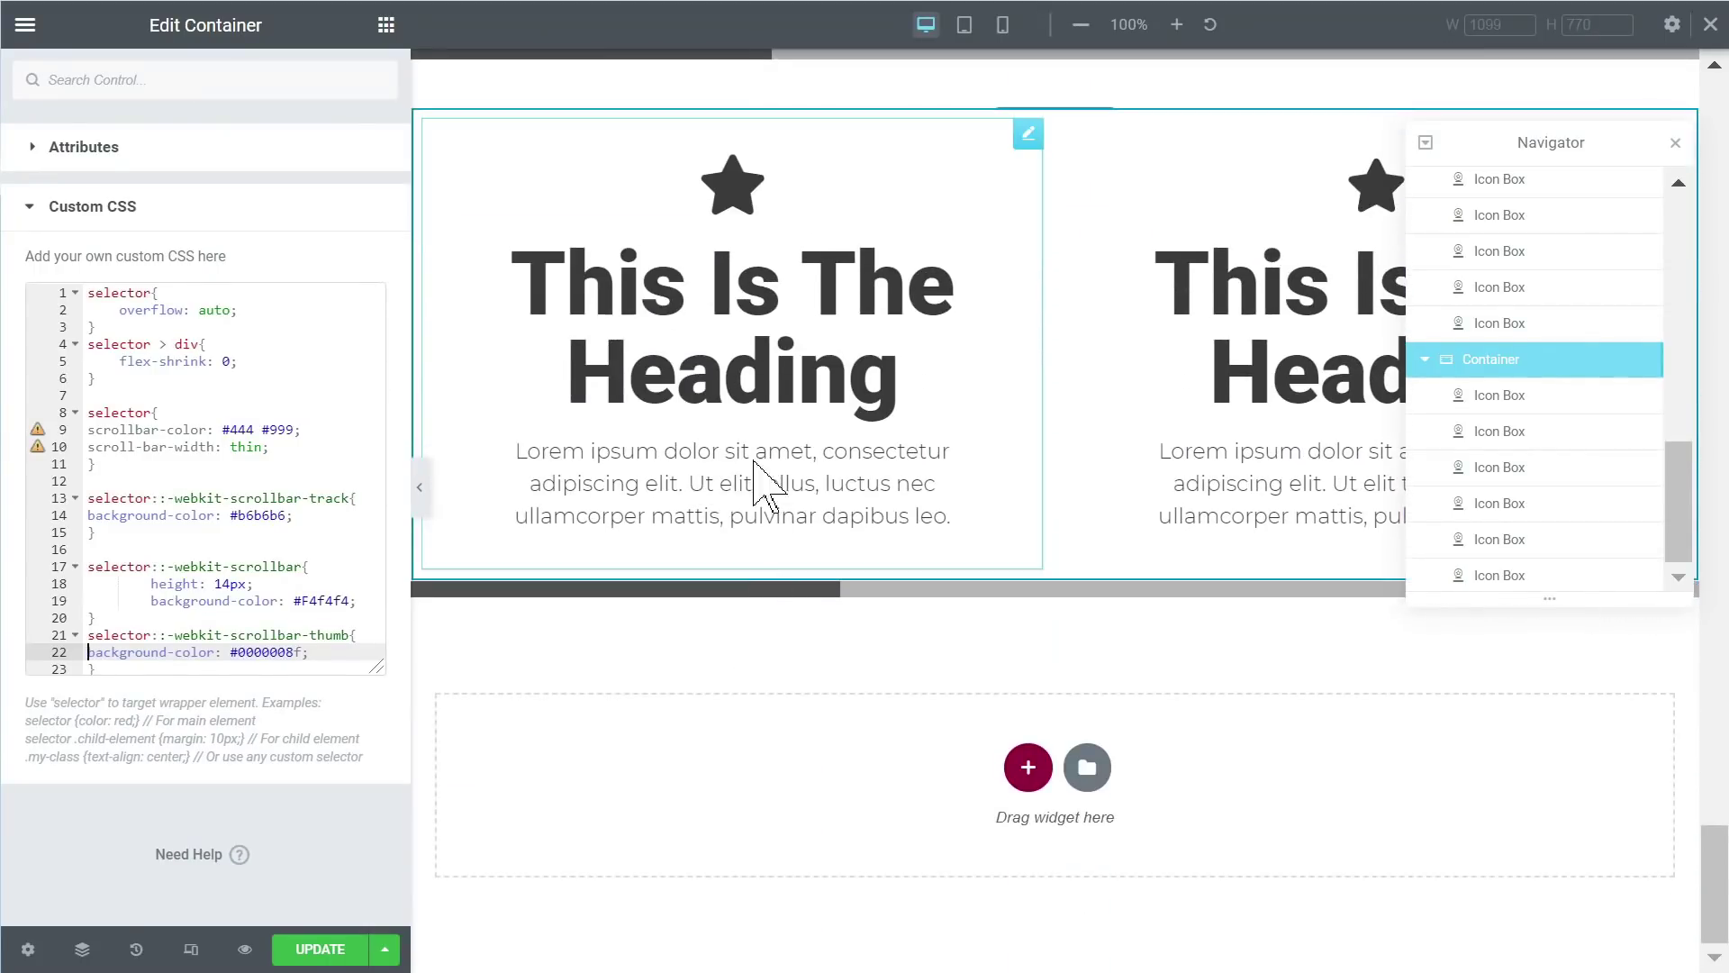
scroll(763, 486, "up", 2)
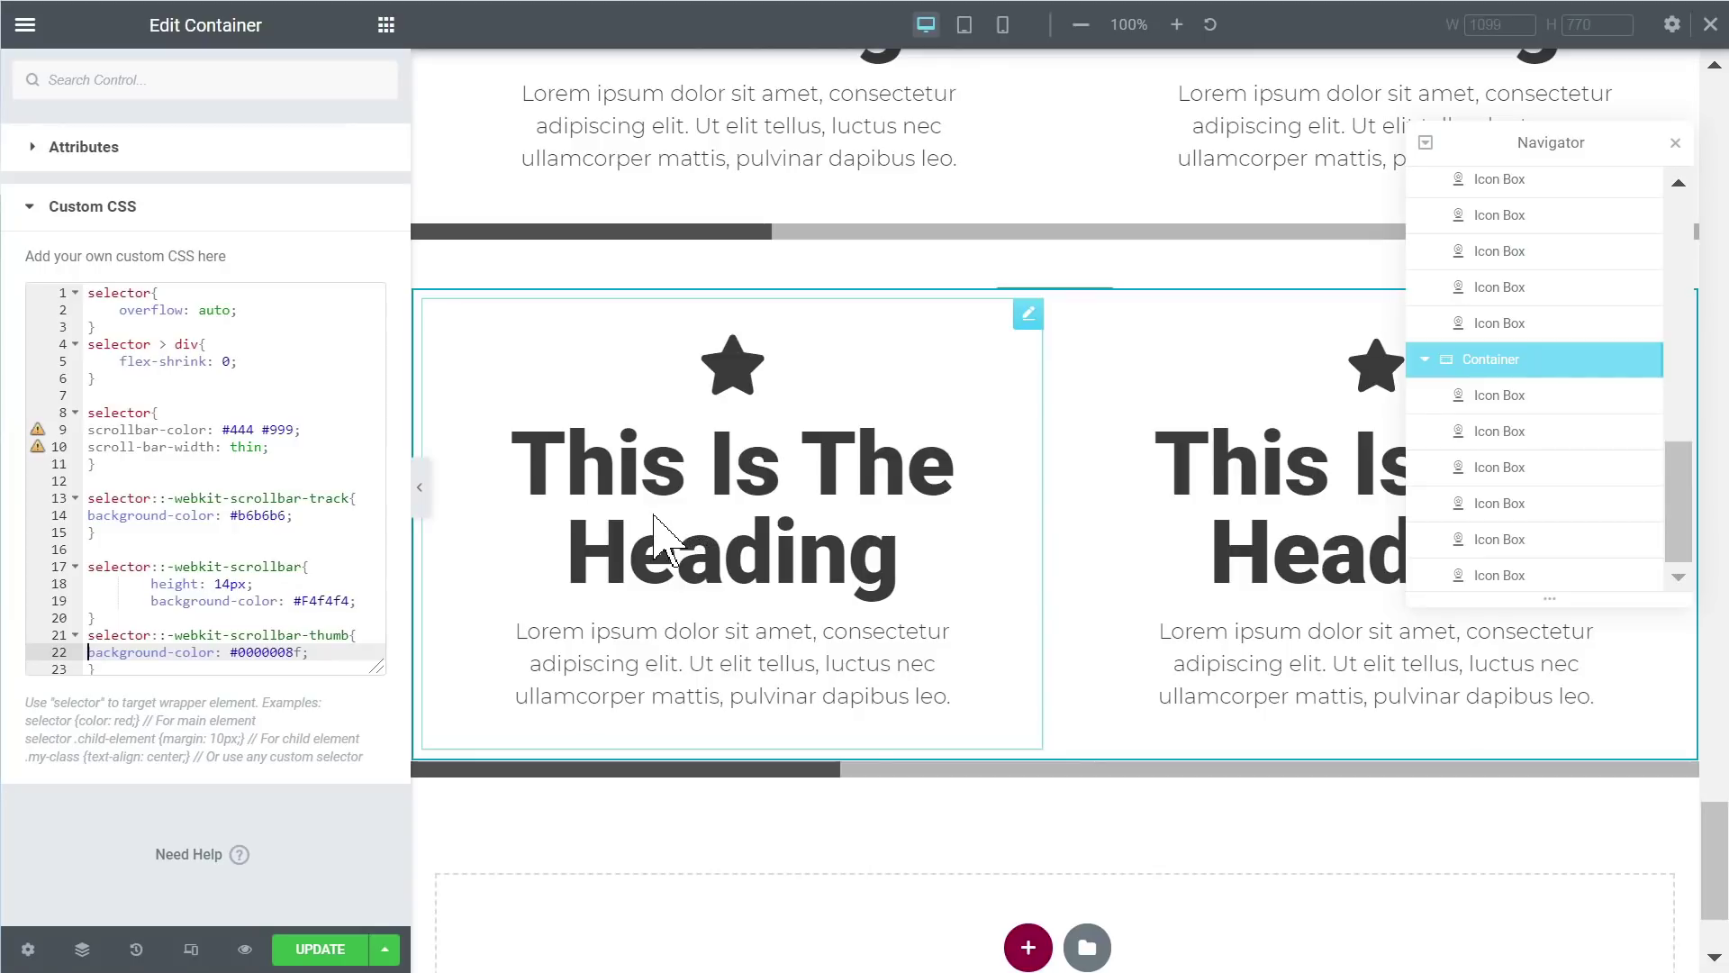
Step: Copy all scrollbar styling rules below the flex-shrink rule and remove them from the lower container's custom CSS
left_click_drag(154, 381, 278, 802)
key("ctrl+c")
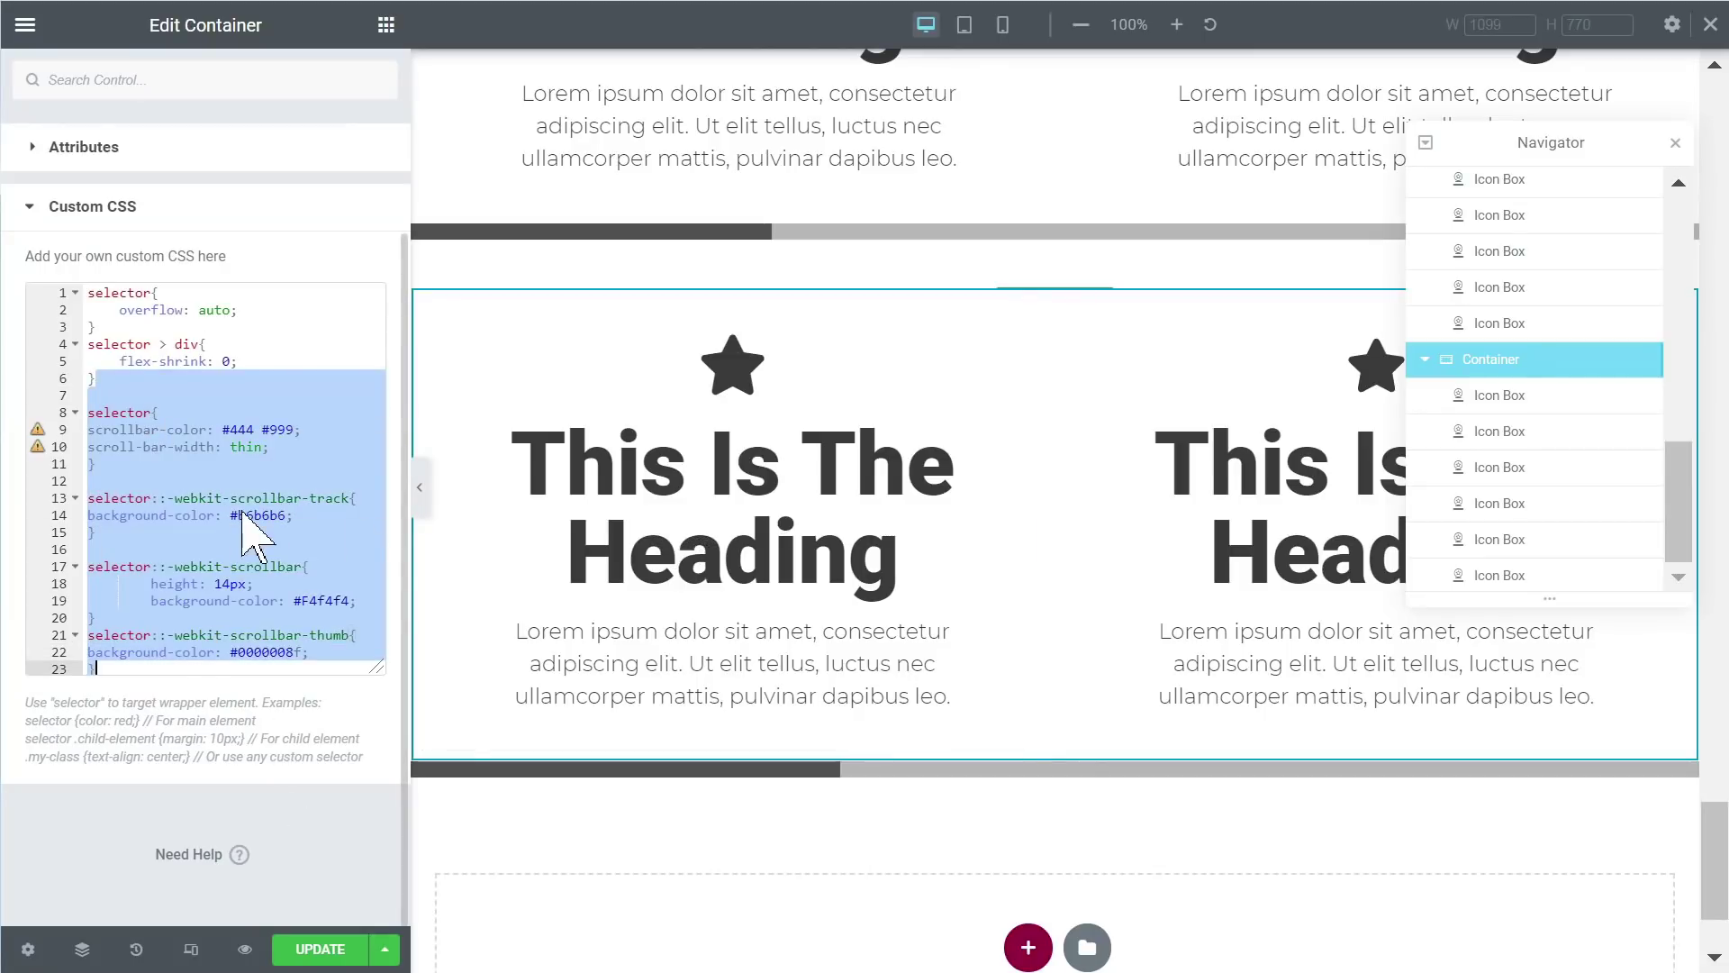
key("BackSpace")
Step: Review the overflow and flex-shrink rules, and paste the scrollbar styling rules back below them in the lower container's custom CSS
left_click_drag(128, 605, 76, 513)
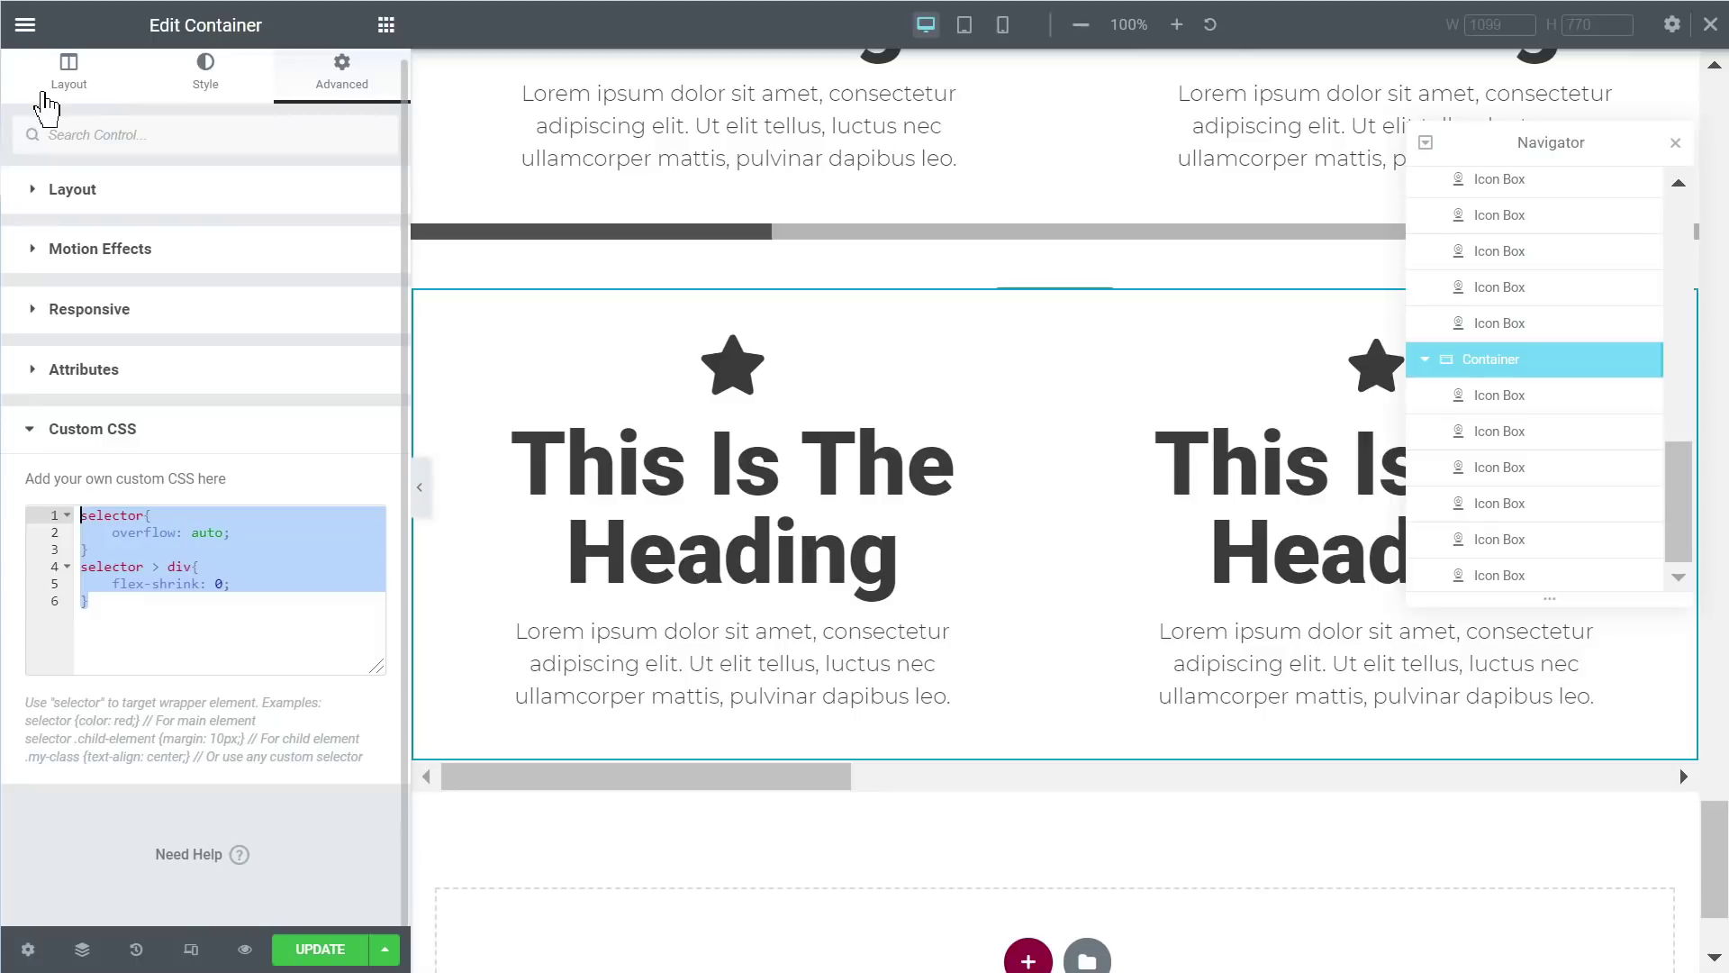
left_click(164, 611)
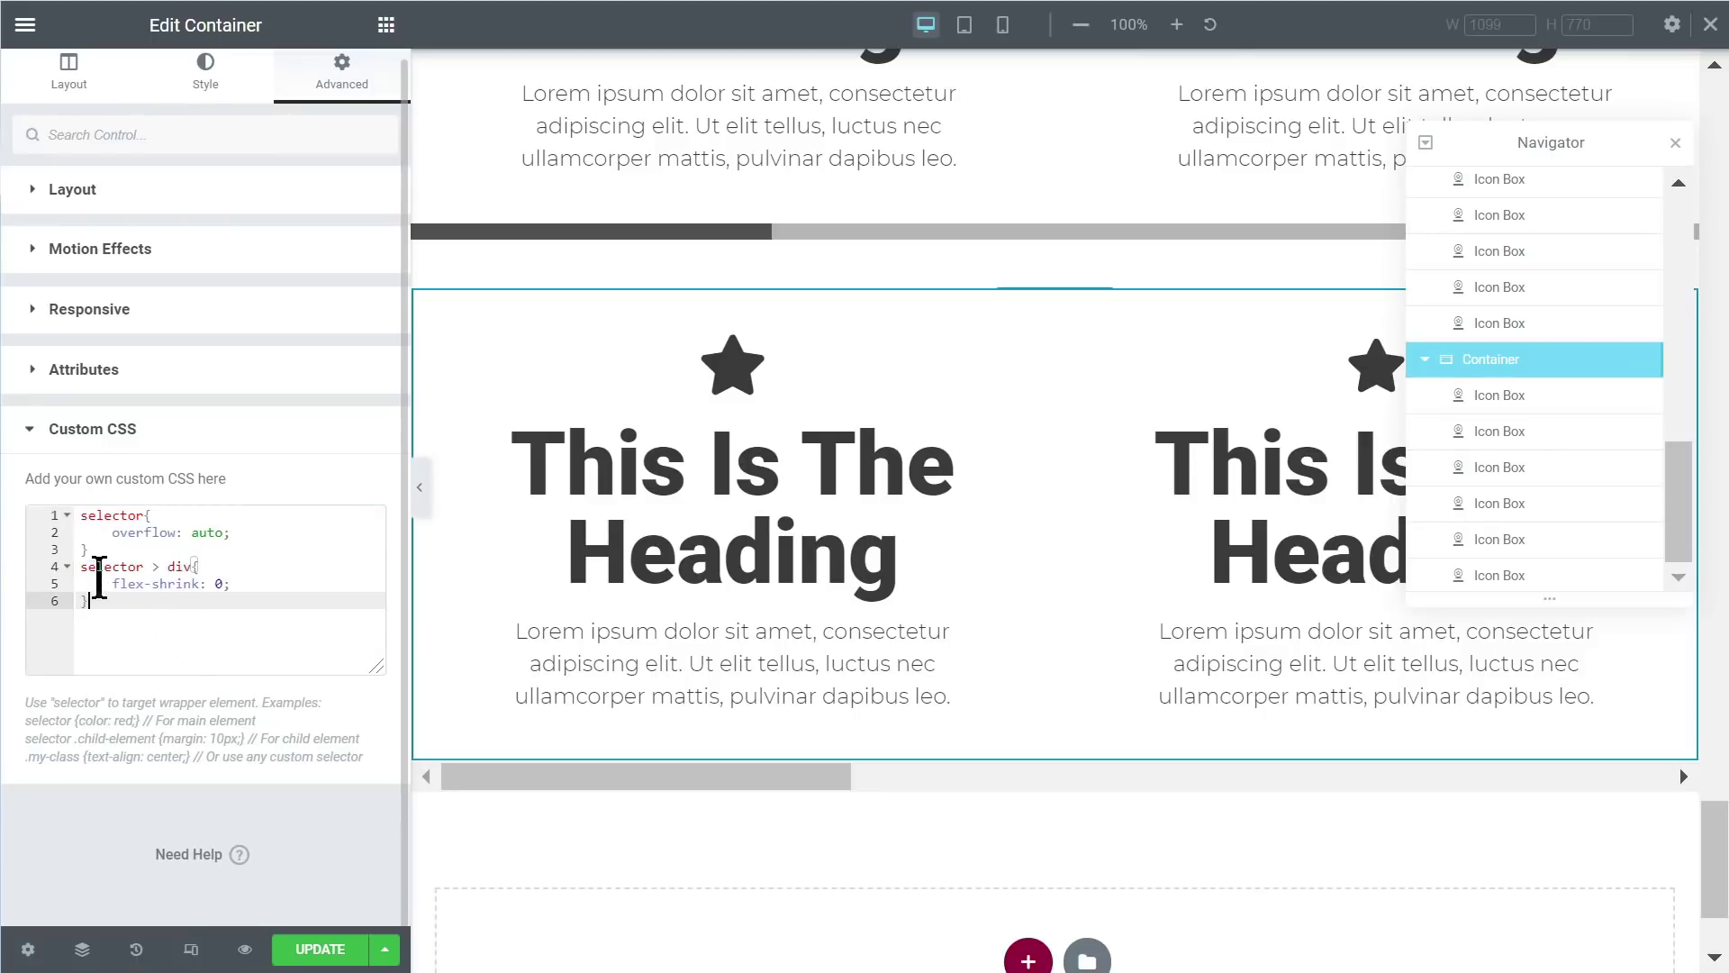
left_click_drag(99, 582, 223, 584)
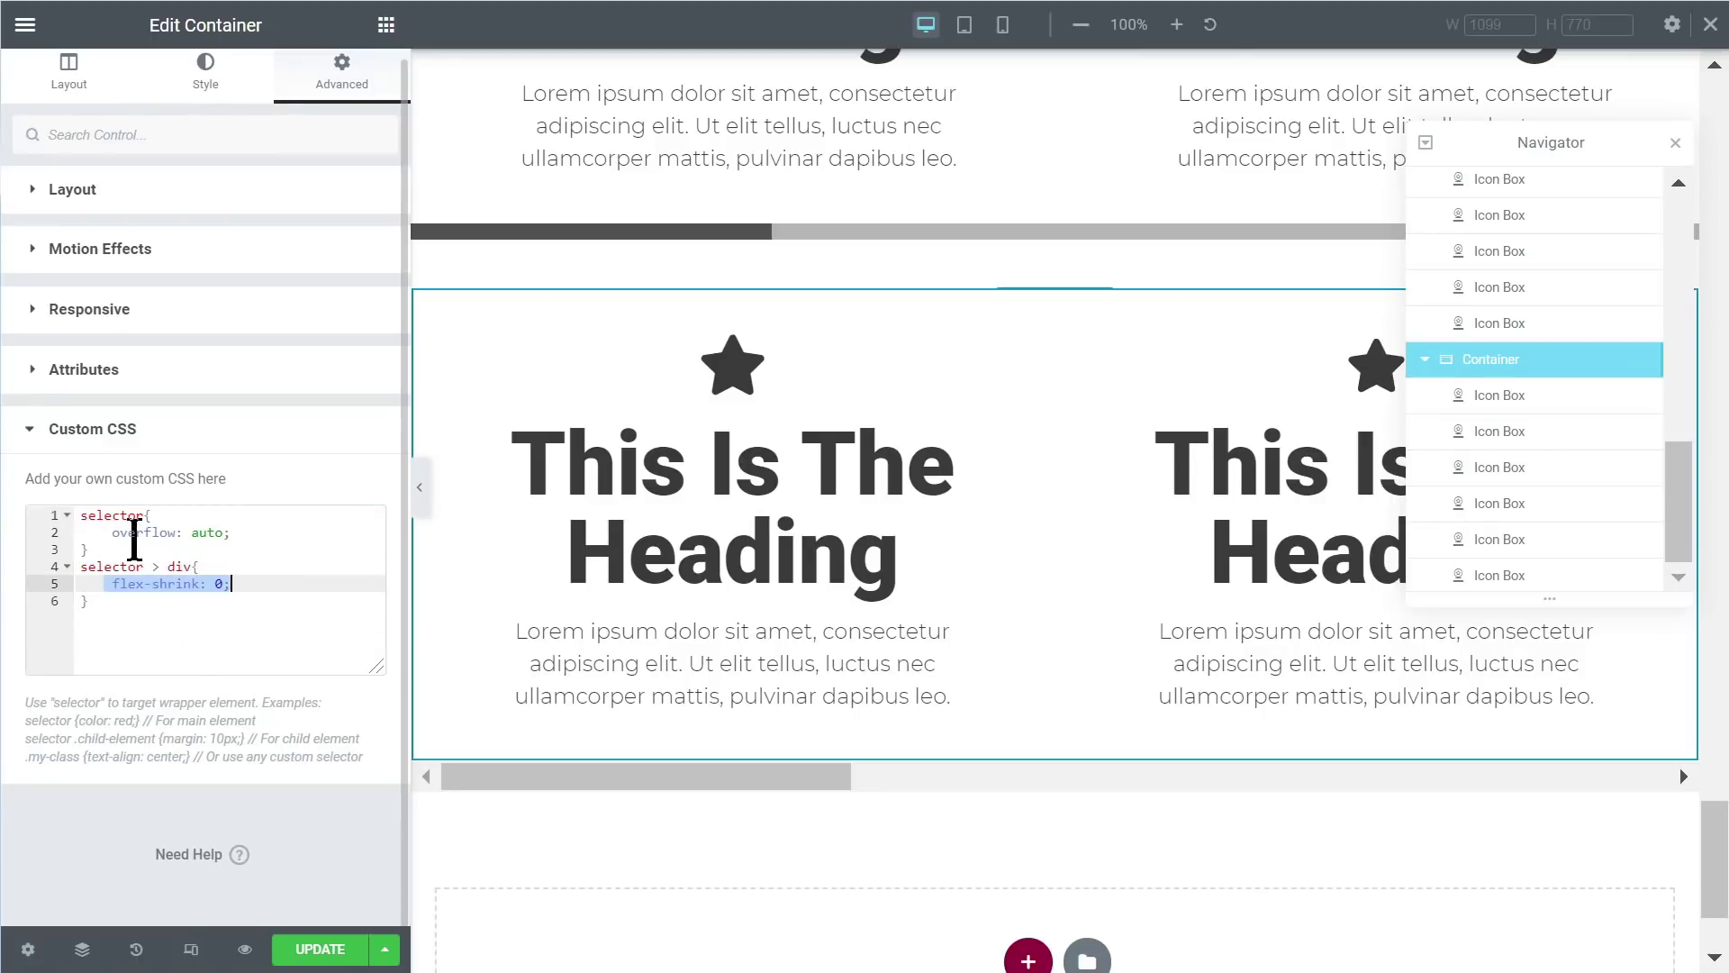
left_click_drag(111, 531, 245, 562)
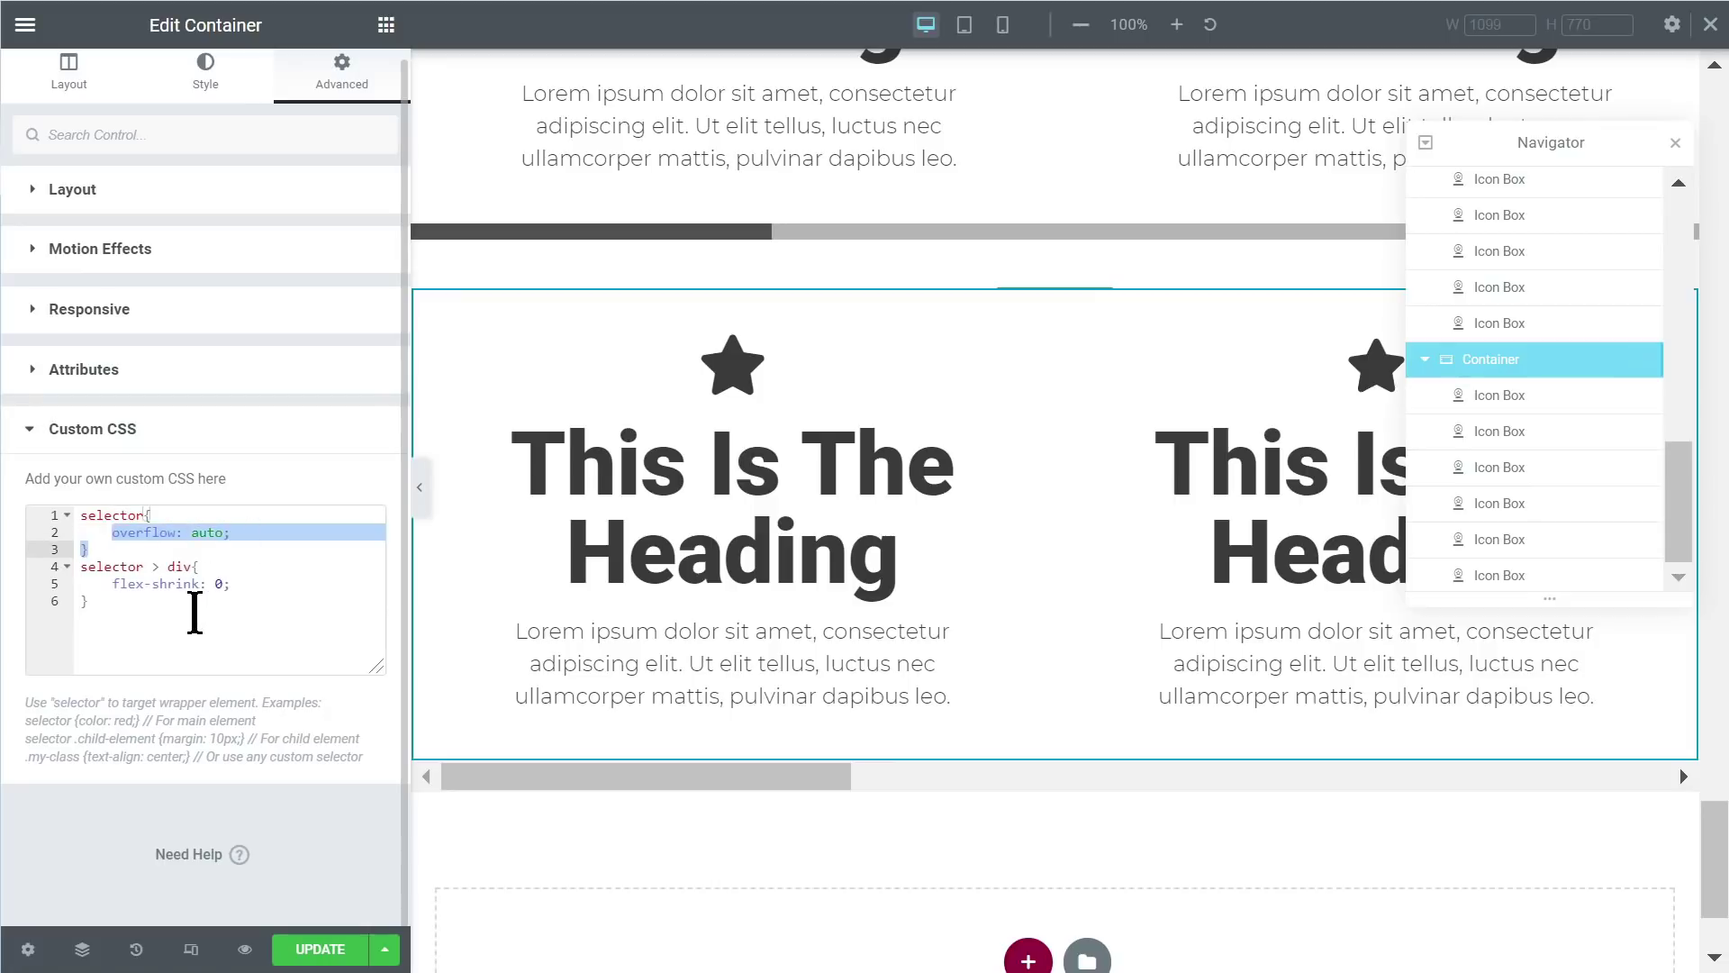
left_click(189, 616)
key("ctrl+v")
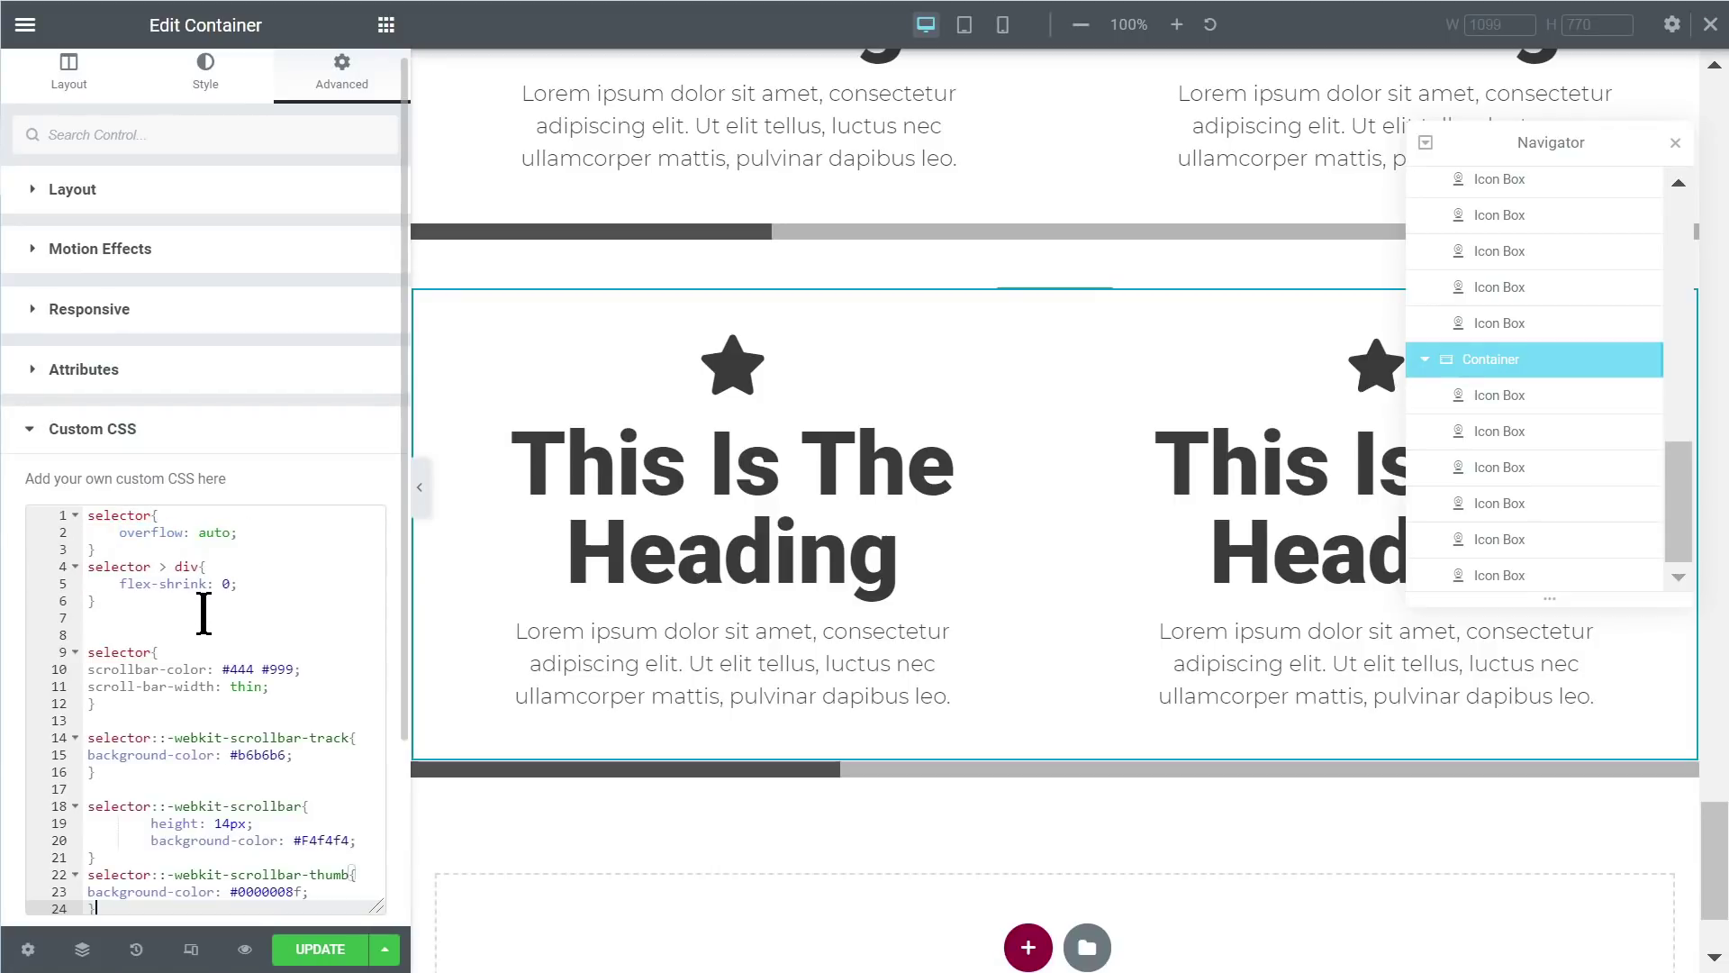
Step: Examine the six-box container's direction, spacing and wrap settings and the first icon box's desktop width
left_click(664, 726)
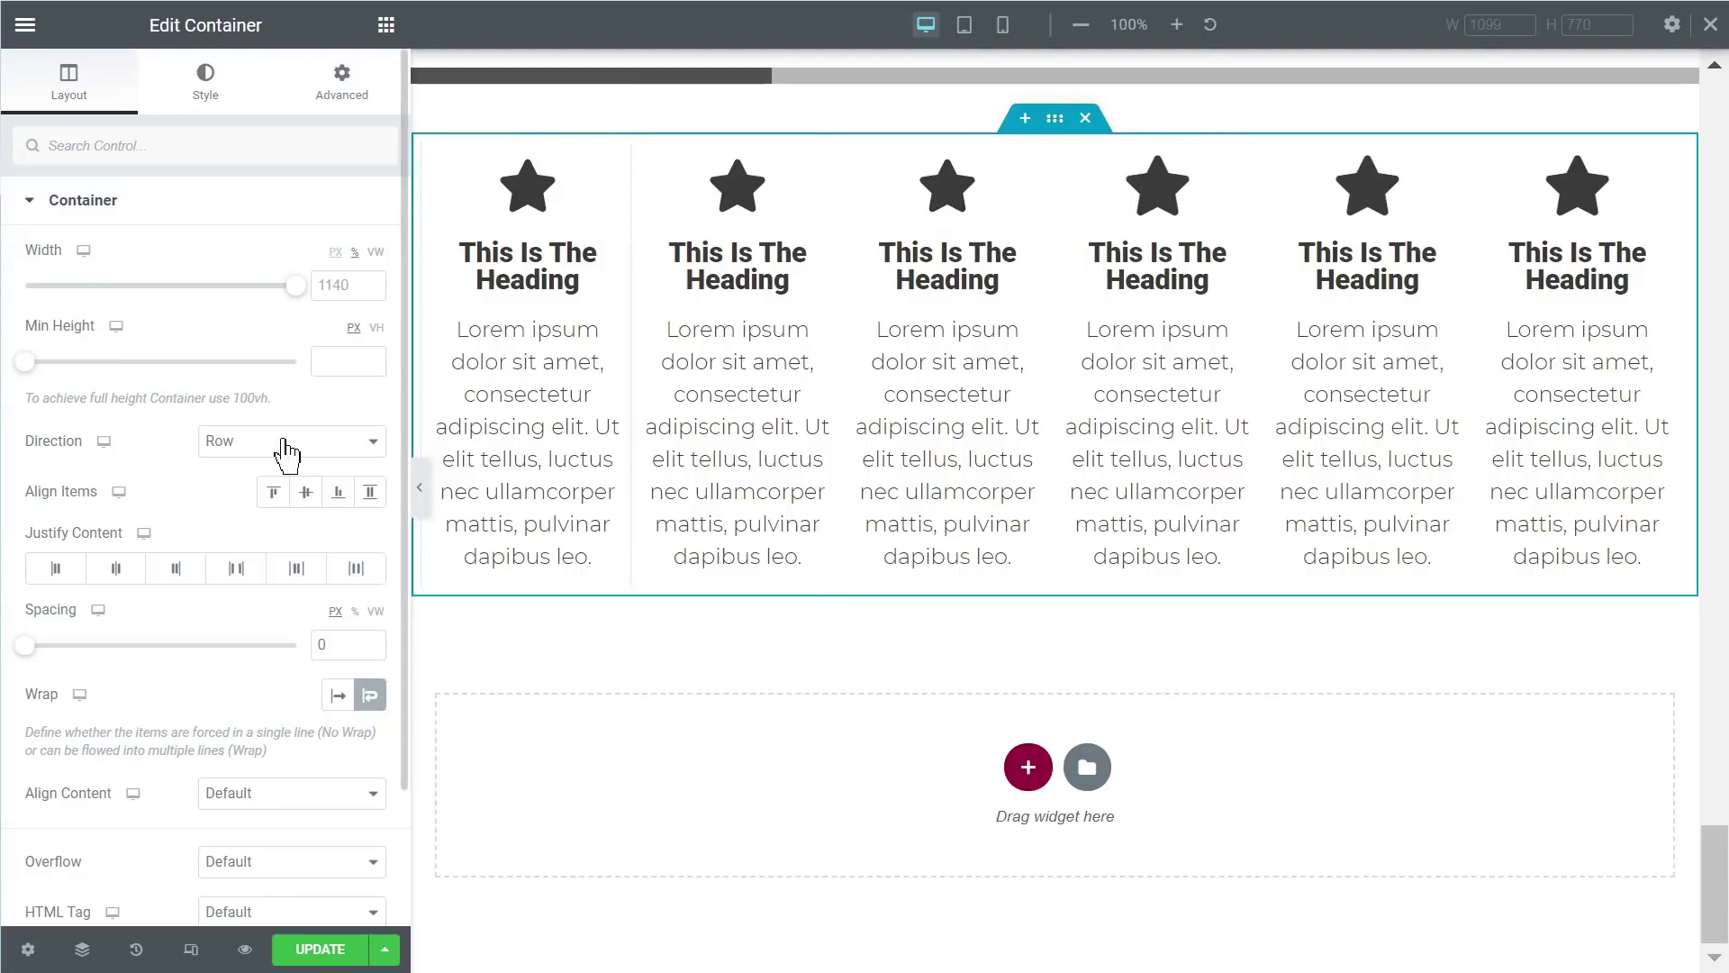
scroll(286, 453, "down", 2)
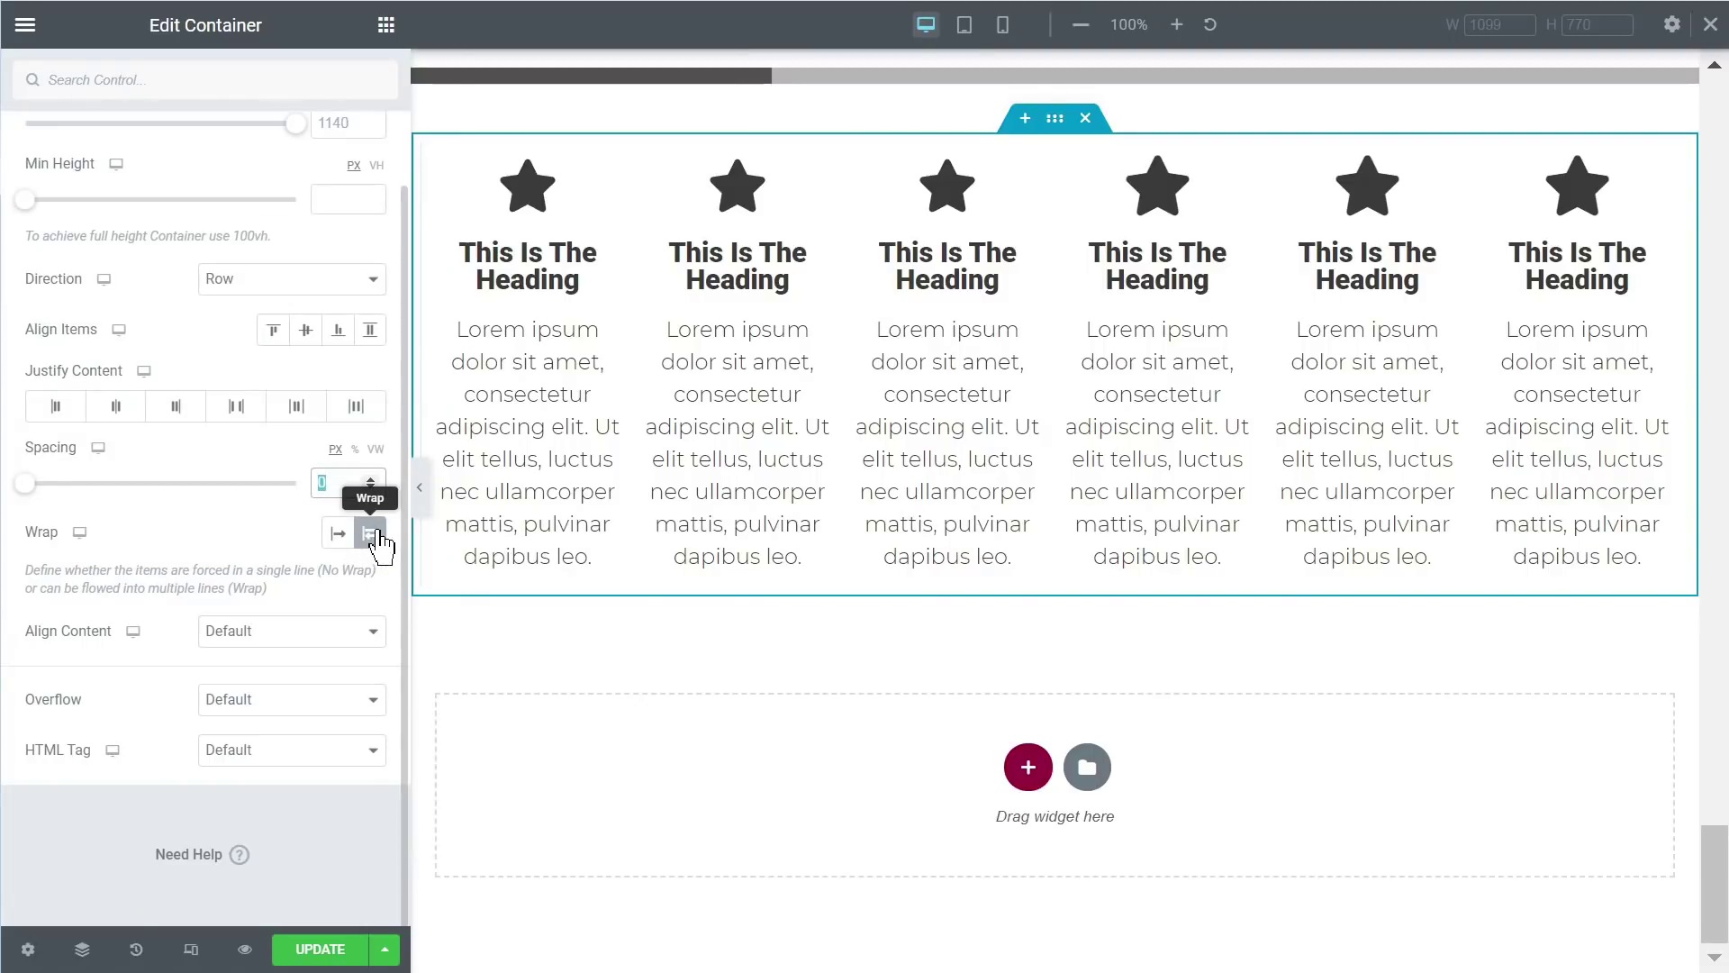
scroll(381, 540, "up", 2)
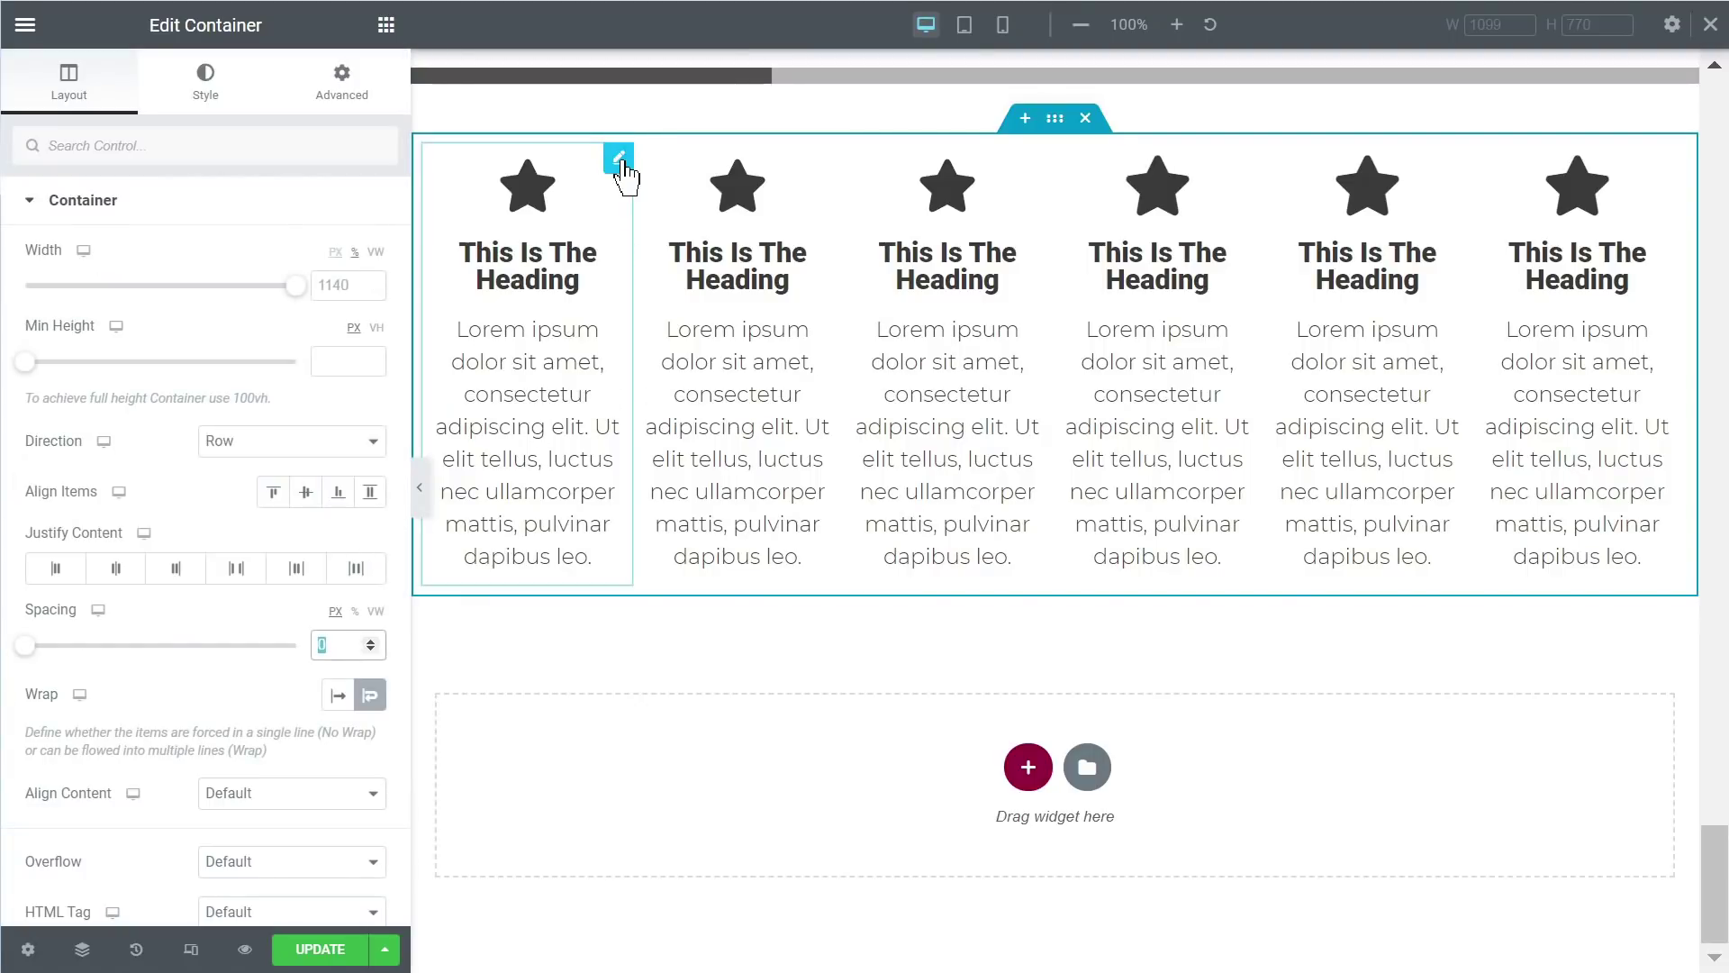
left_click(620, 161)
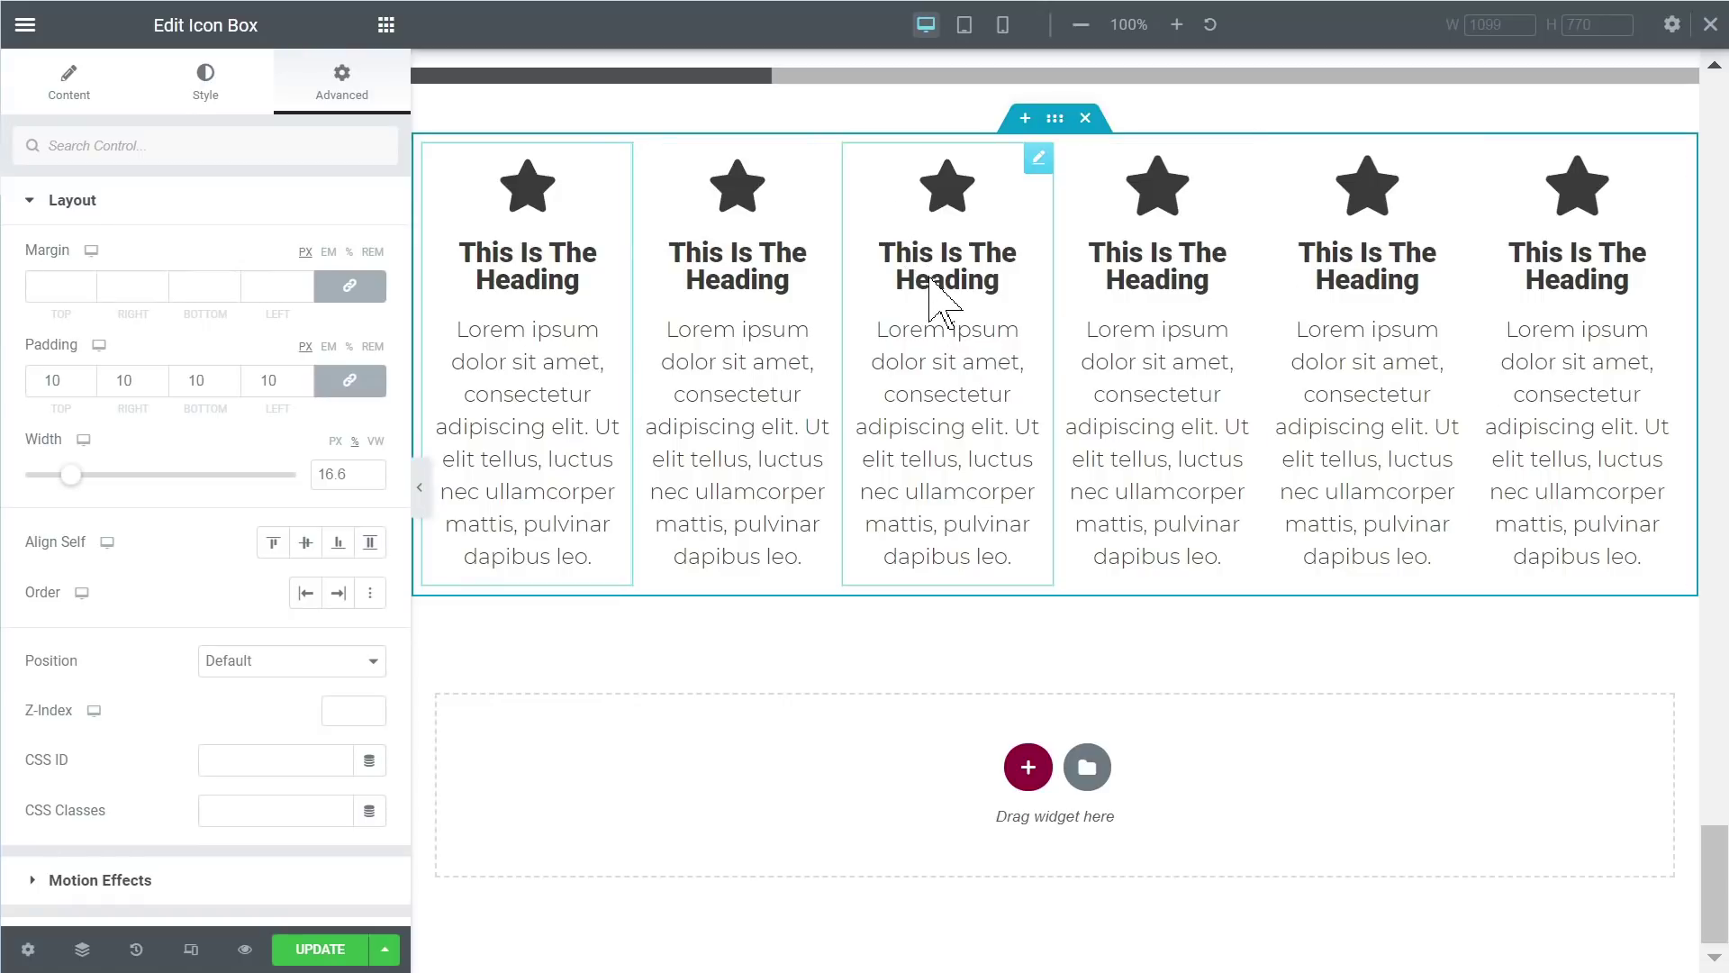
Step: Preview the six icon boxes at tablet size and check how they wrap with the tablet width
left_click(965, 27)
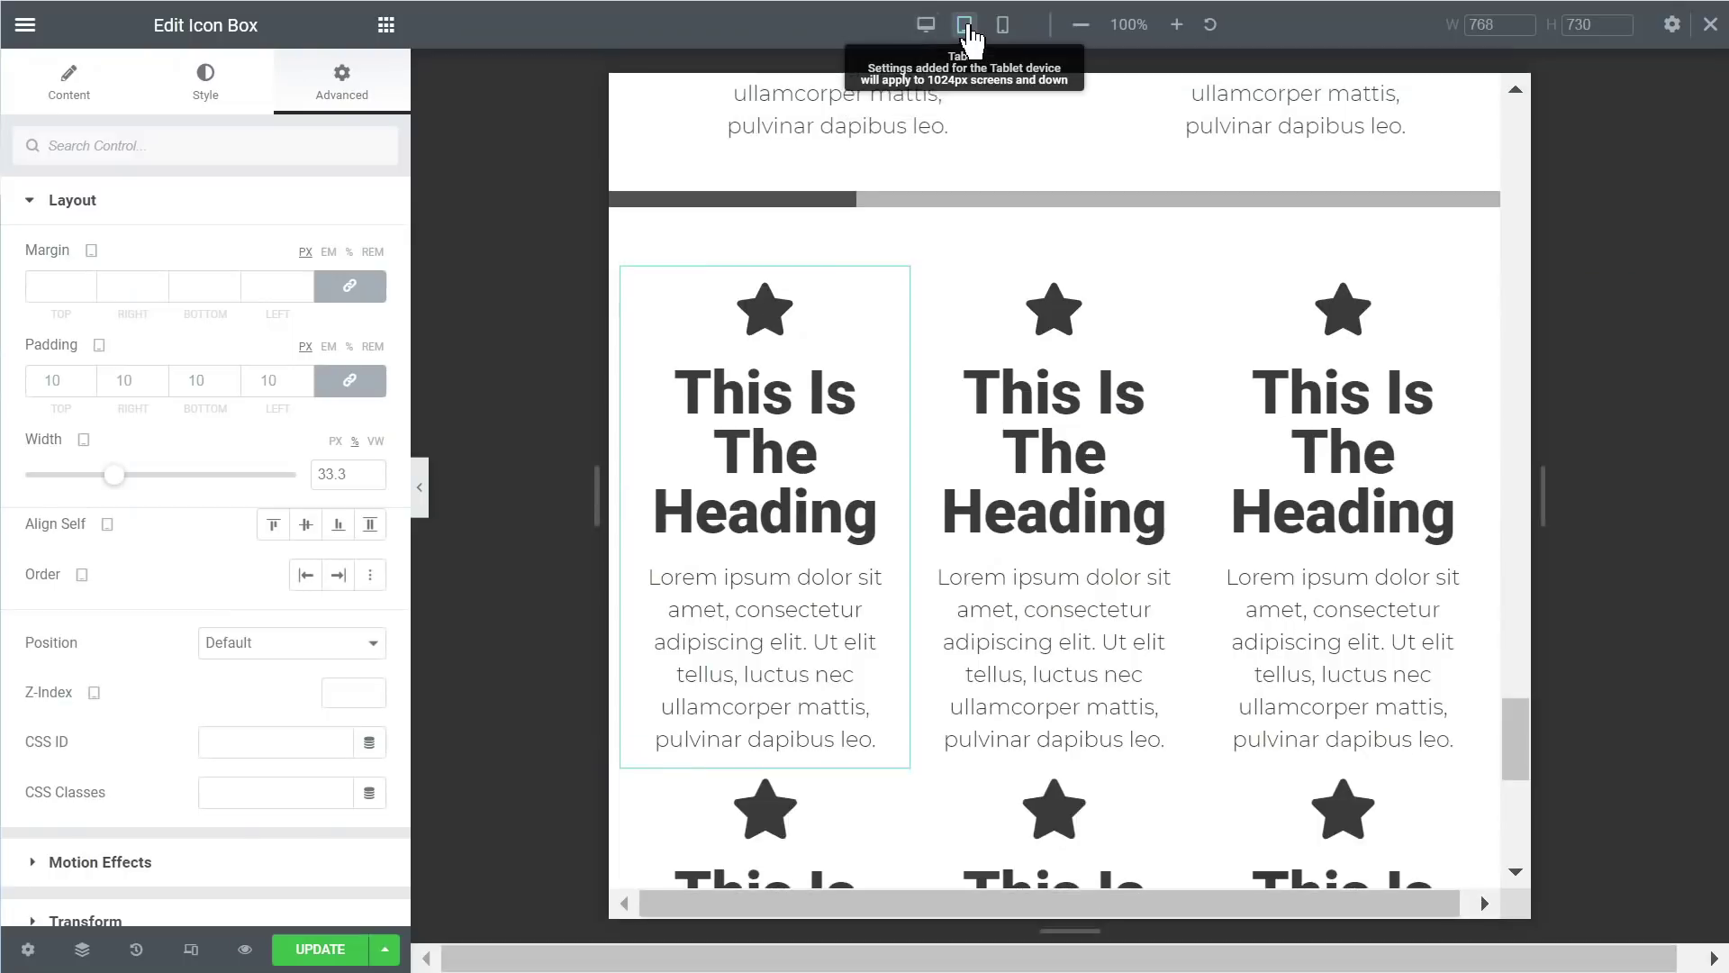
scroll(864, 468, "down", 6)
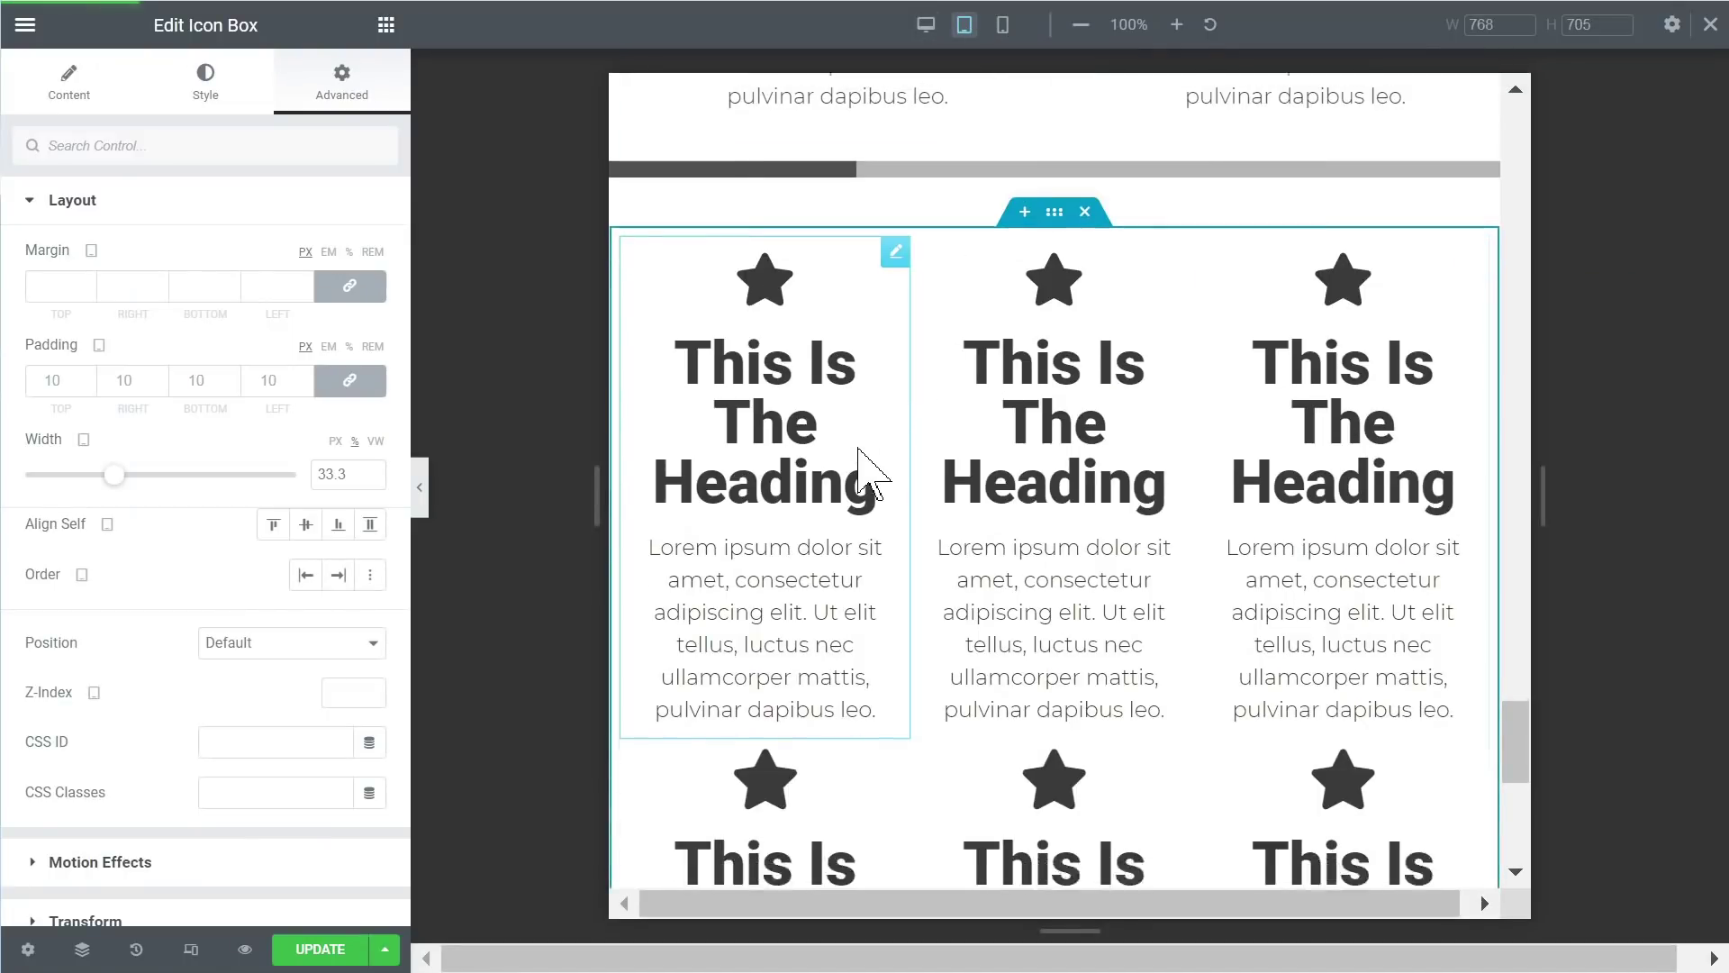
scroll(910, 528, "up", 2)
scroll(910, 528, "up", 2)
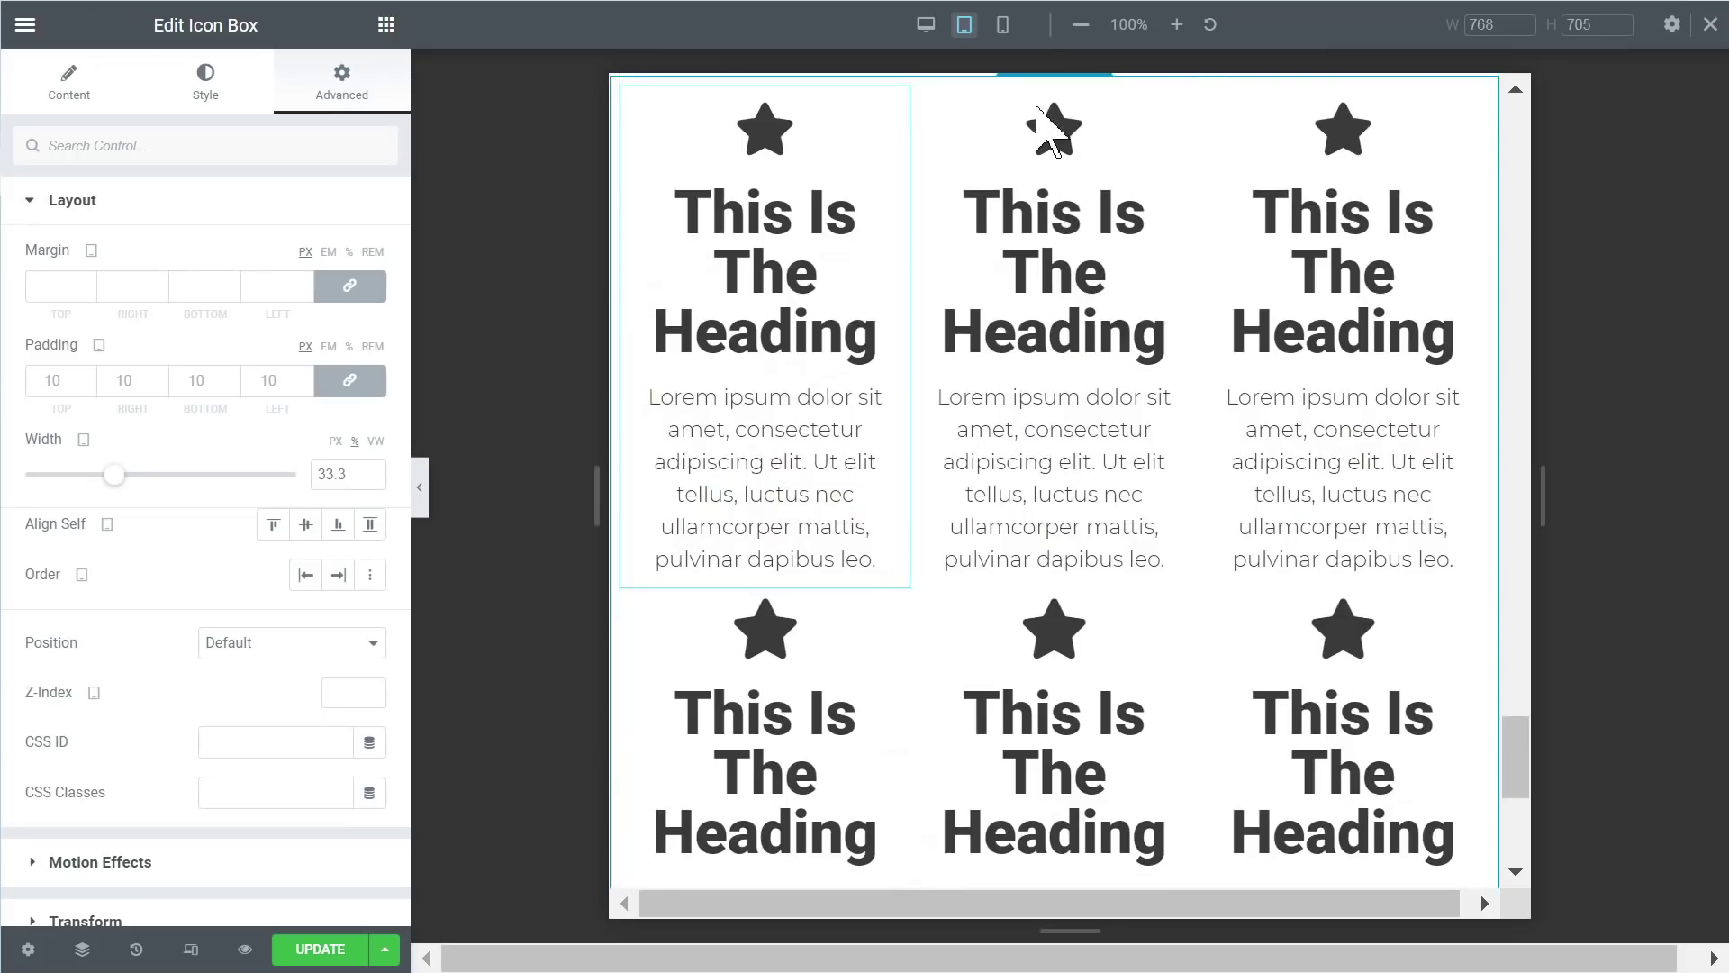
Step: Preview the six icon boxes at mobile size and check how they wrap with the mobile width
left_click(1005, 27)
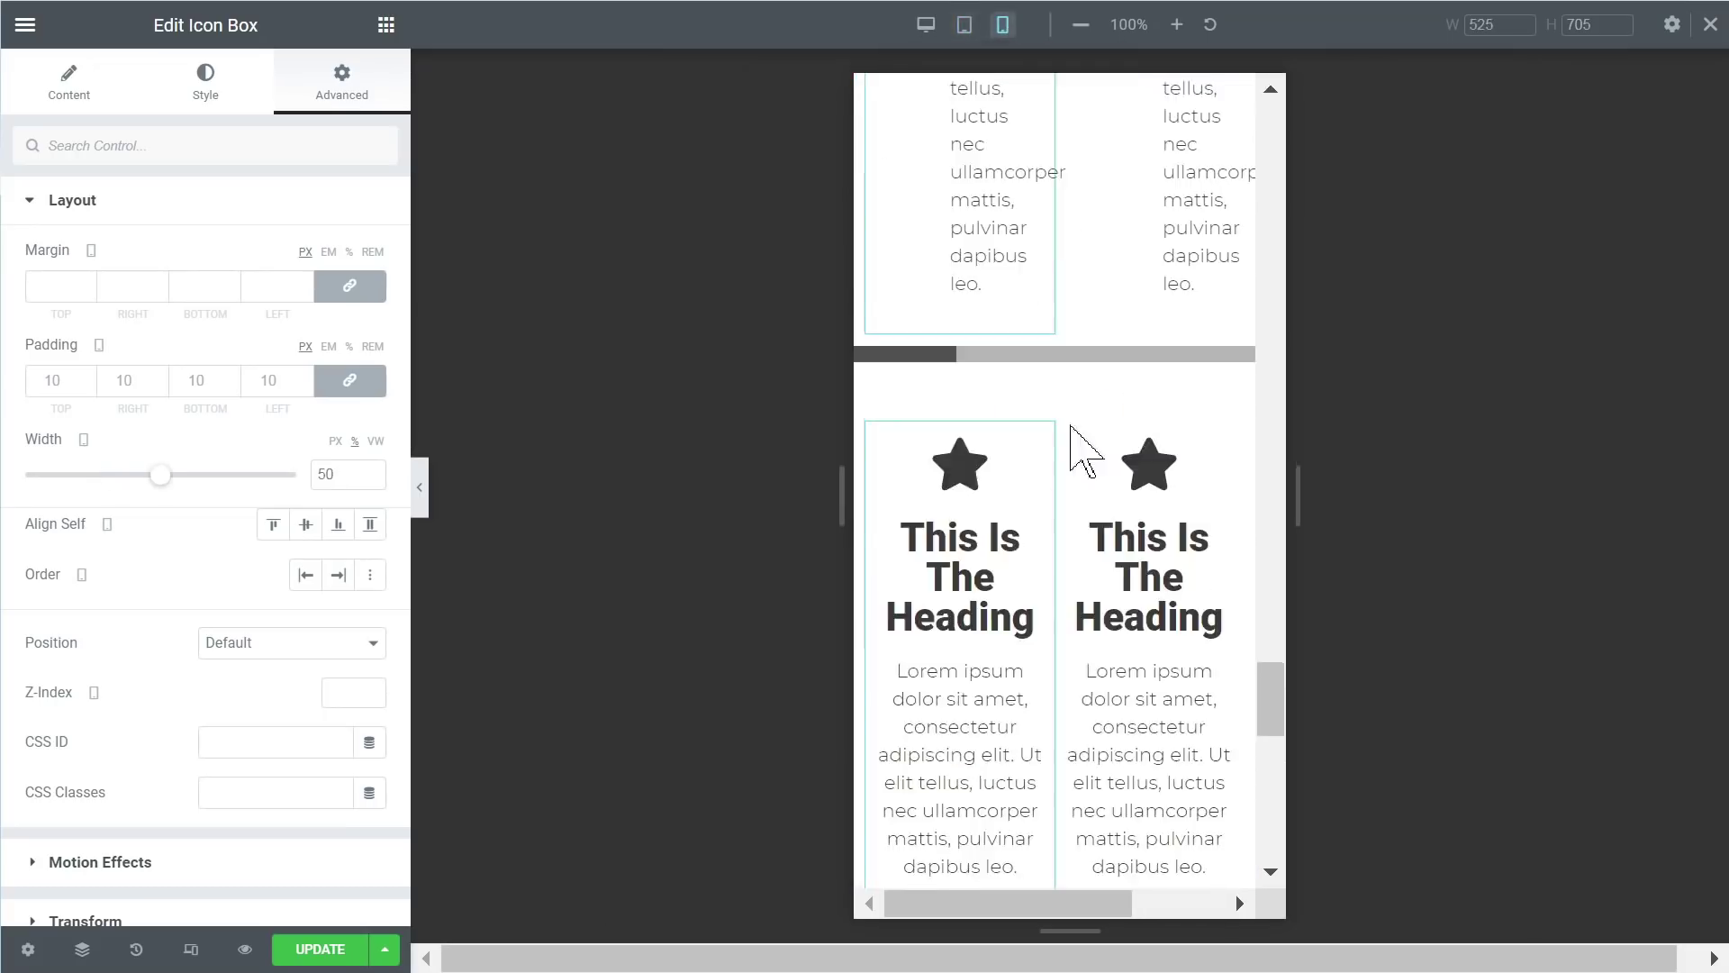
scroll(1046, 562, "down", 10)
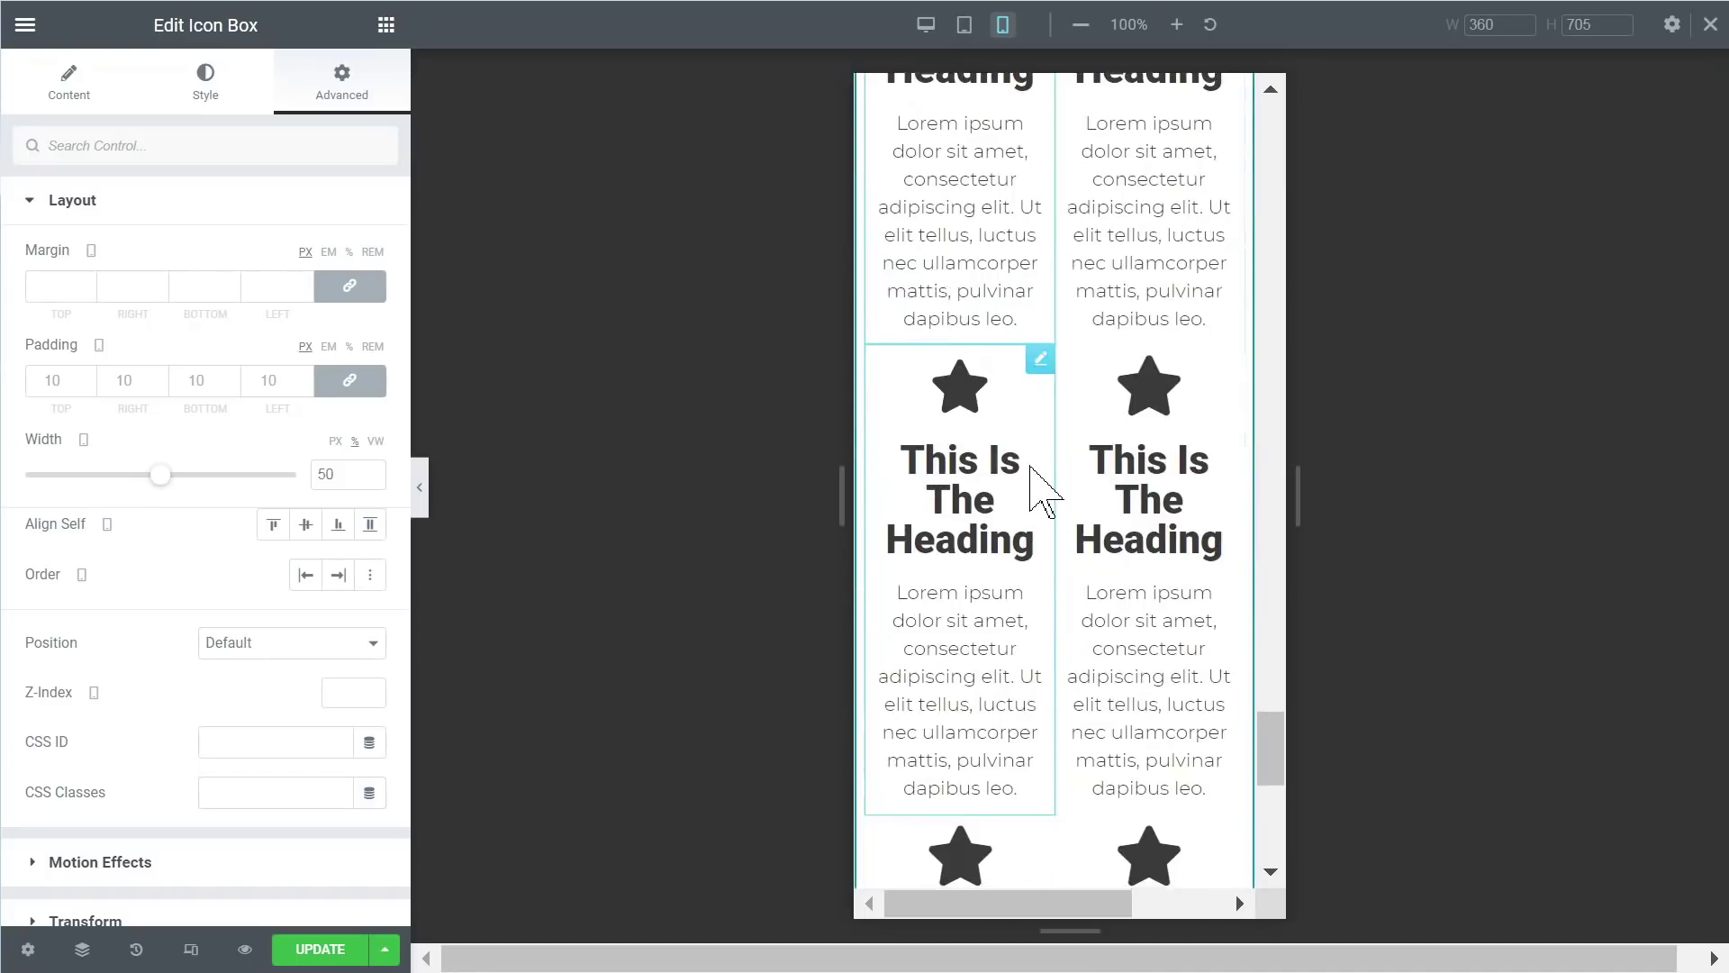
scroll(1043, 591, "up", 3)
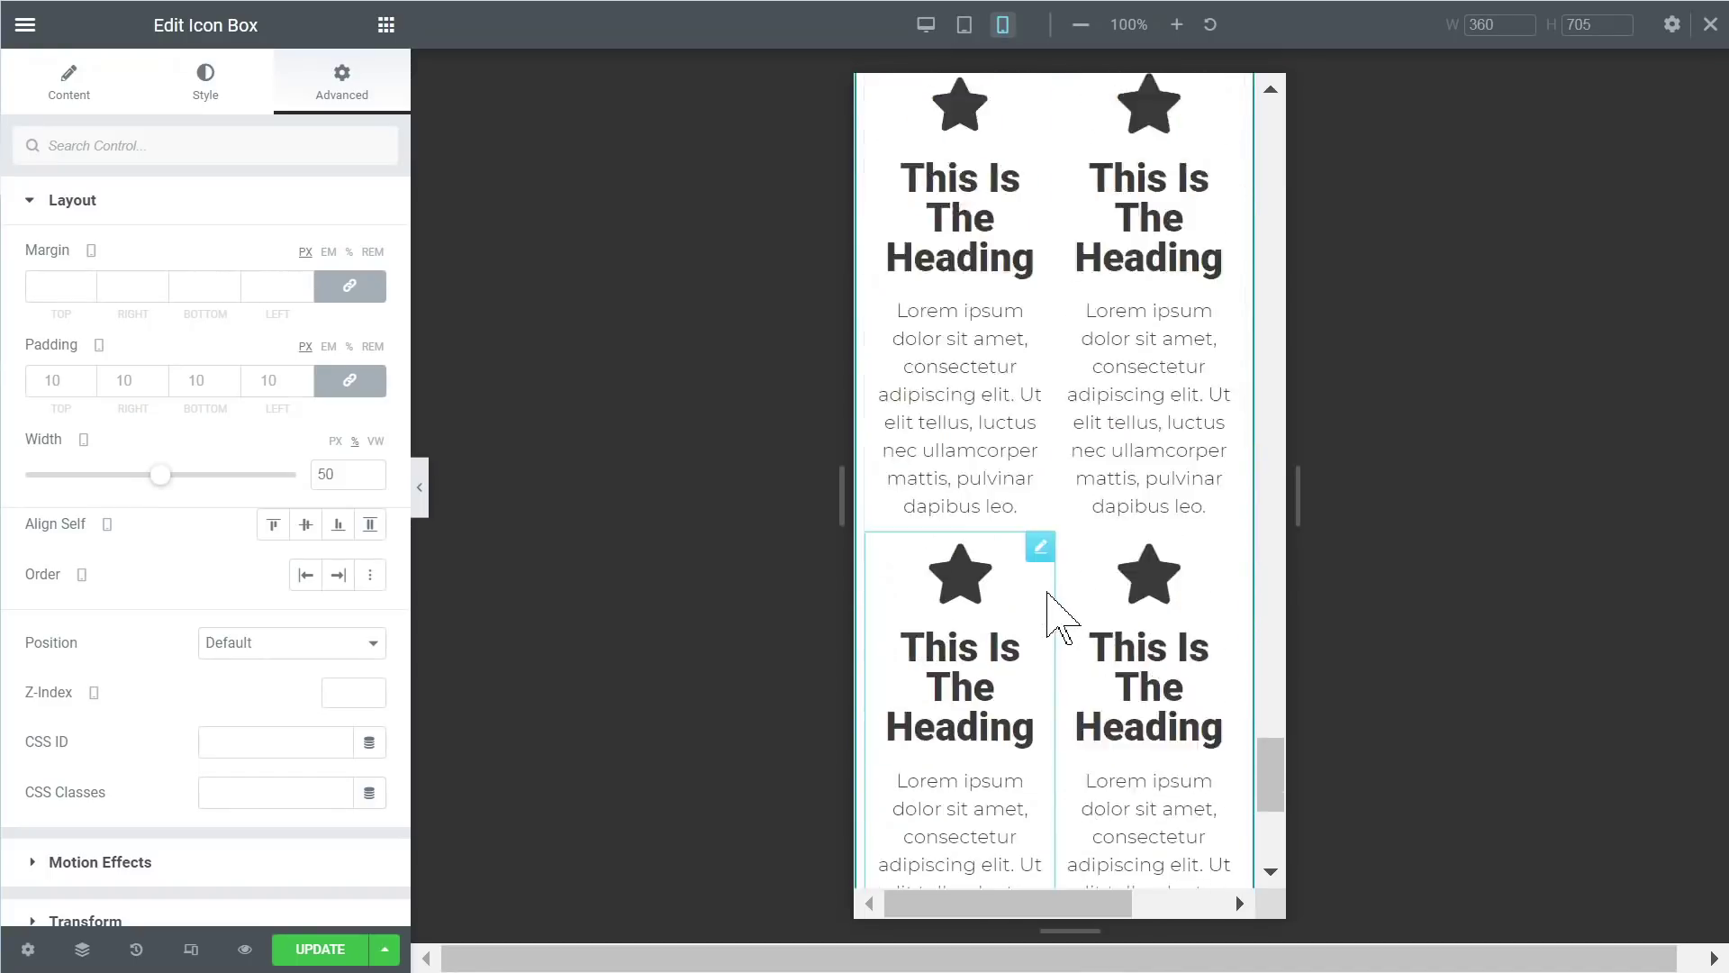
scroll(1058, 613, "up", 1)
scroll(1058, 612, "down", 1)
scroll(1050, 609, "down", 2)
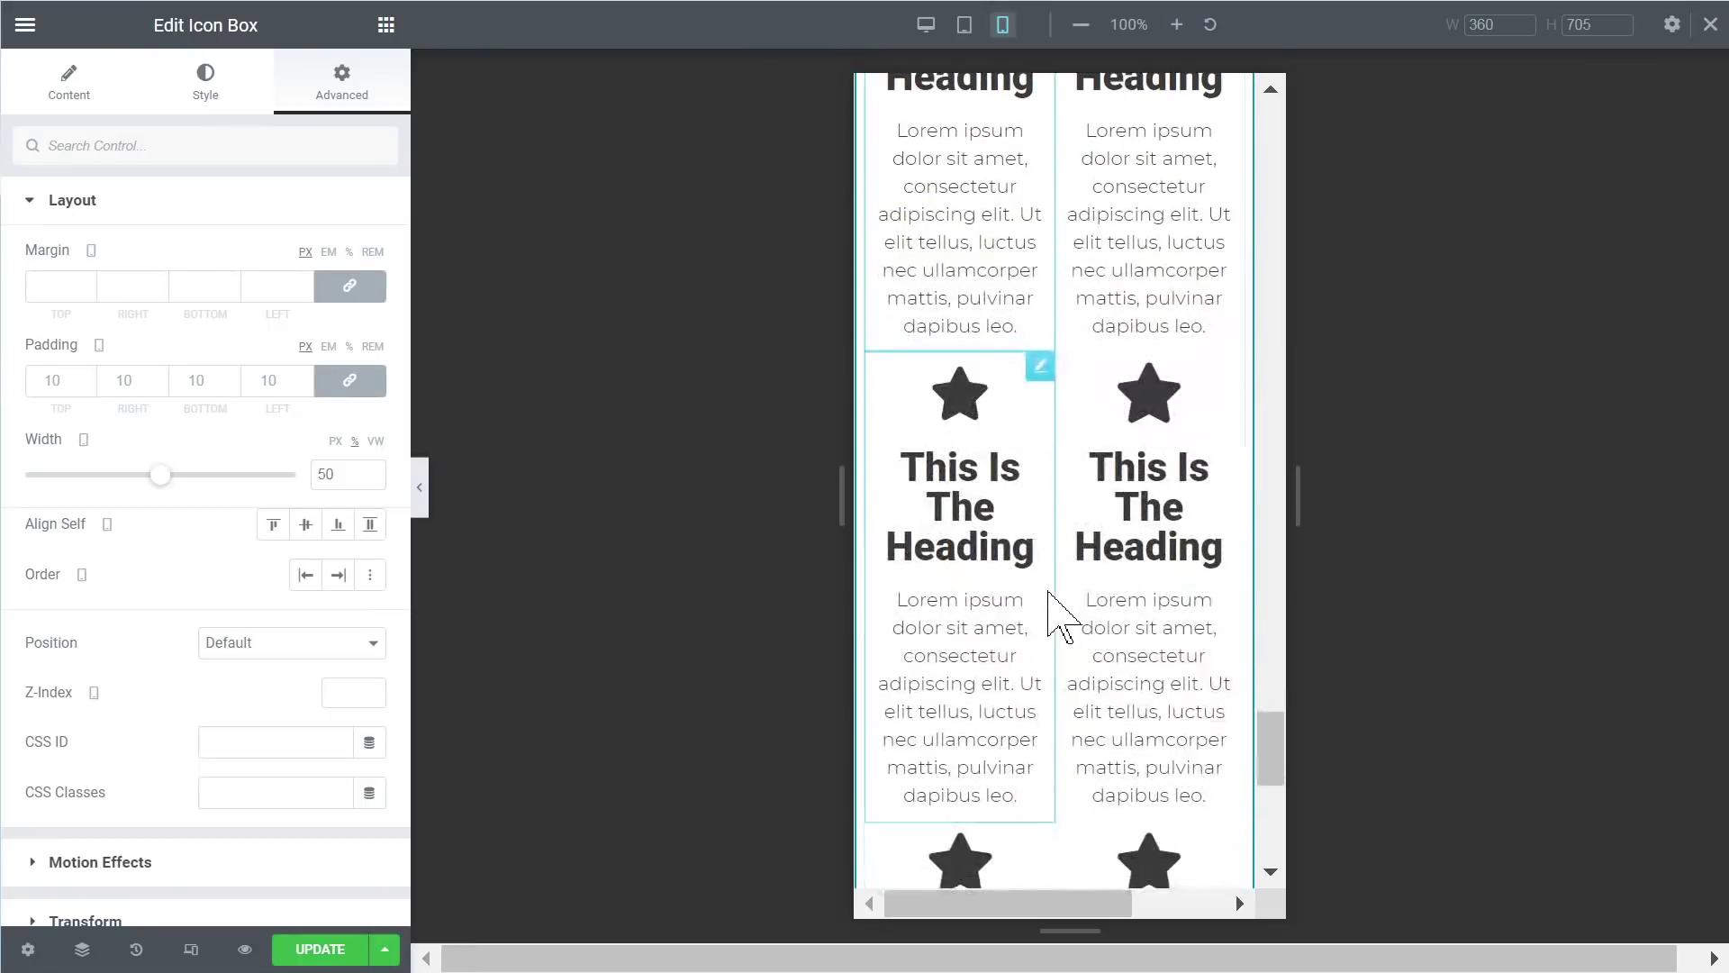
scroll(1073, 625, "up", 2)
scroll(1088, 630, "up", 2)
scroll(1071, 622, "down", 4)
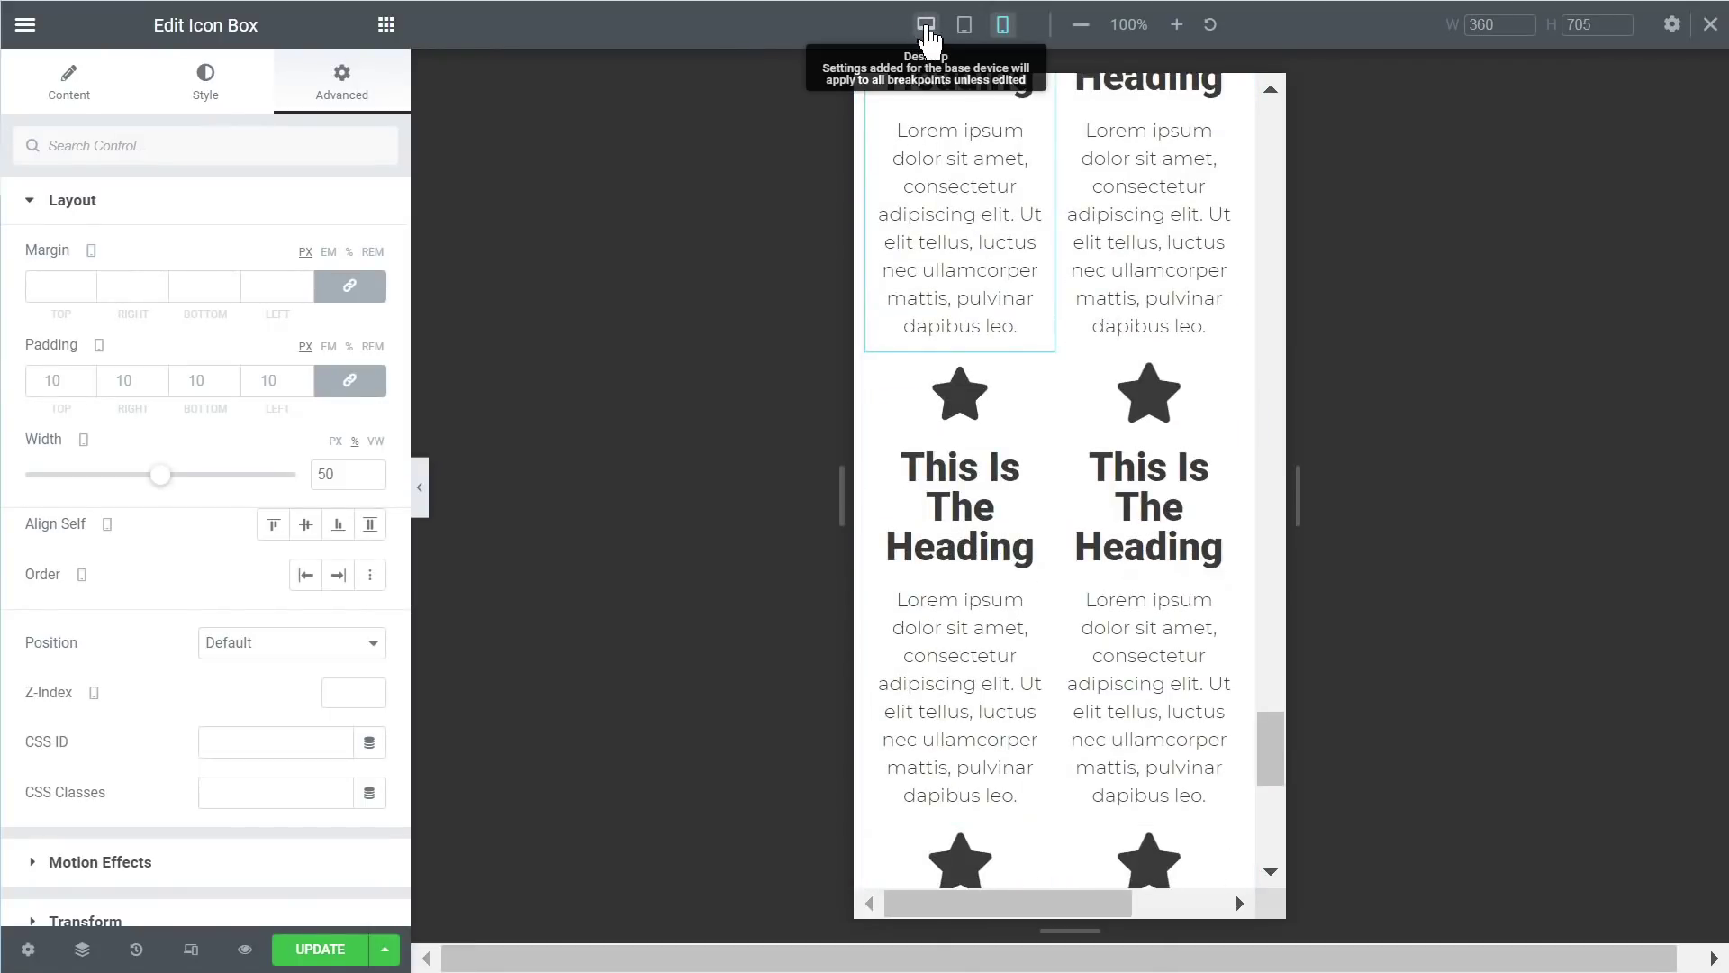
Step: Return to the desktop preview and review the icon box row below the scrolling row
left_click(921, 29)
scroll(676, 541, "up", 3)
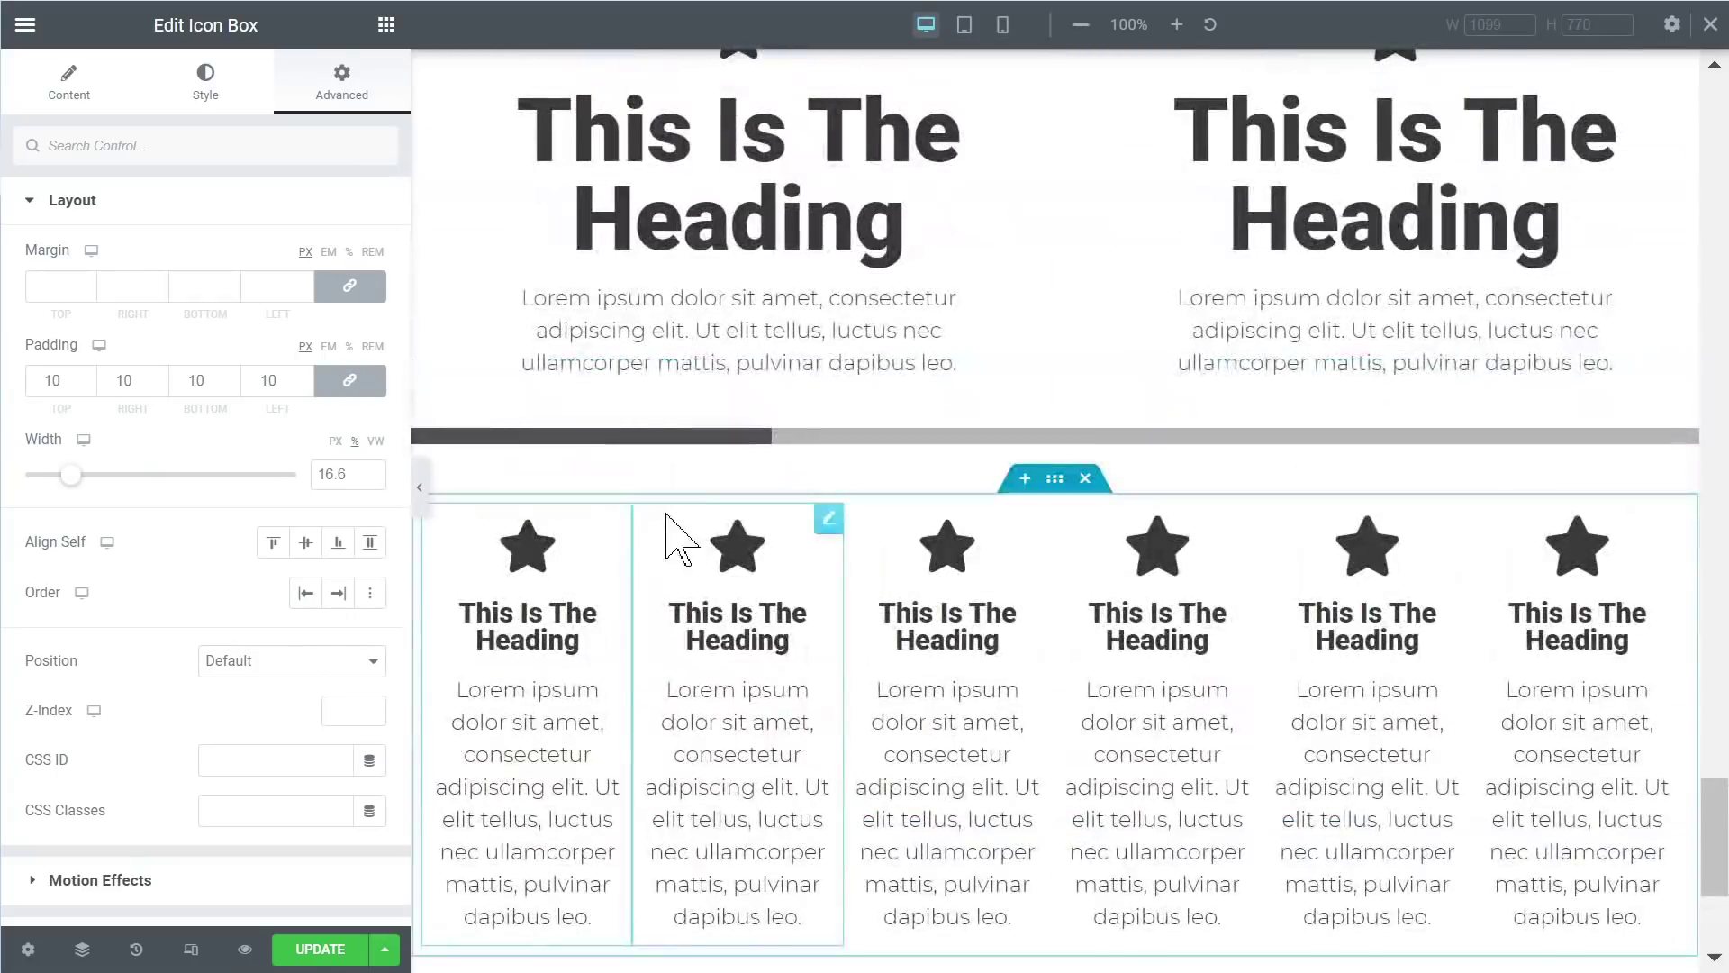
scroll(560, 622, "down", 2)
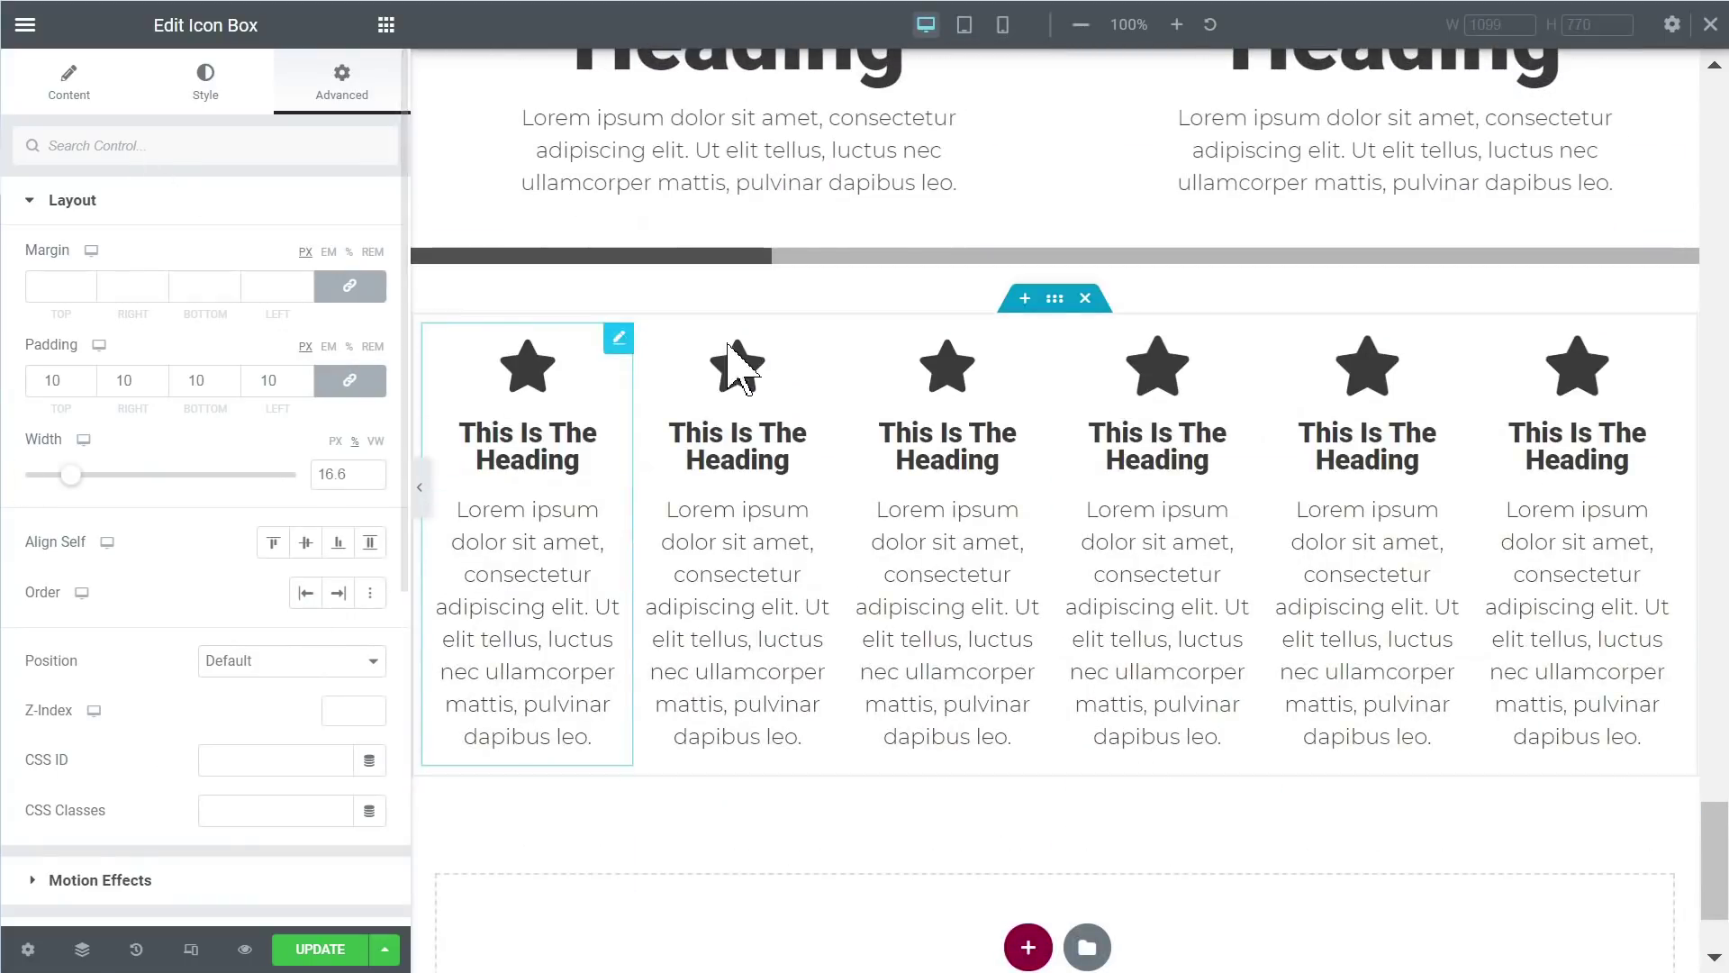
Step: Review the six-box row's container layout settings and the first icon box's width at desktop and tablet sizes
left_click(1053, 299)
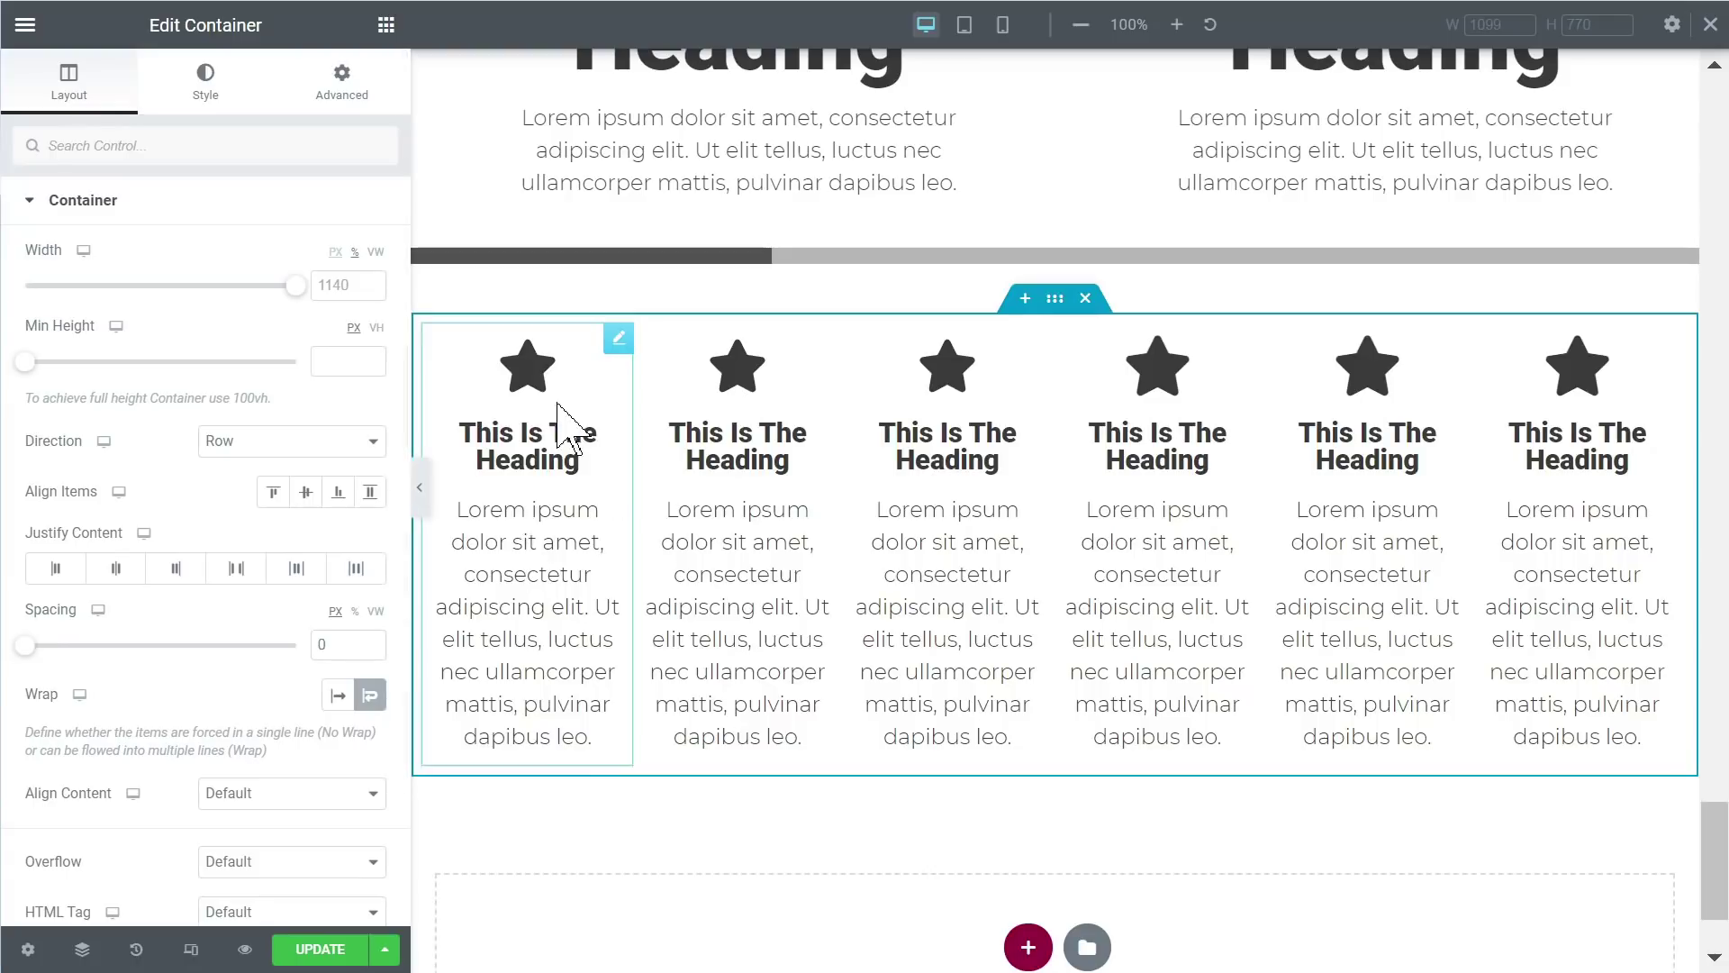
left_click(618, 338)
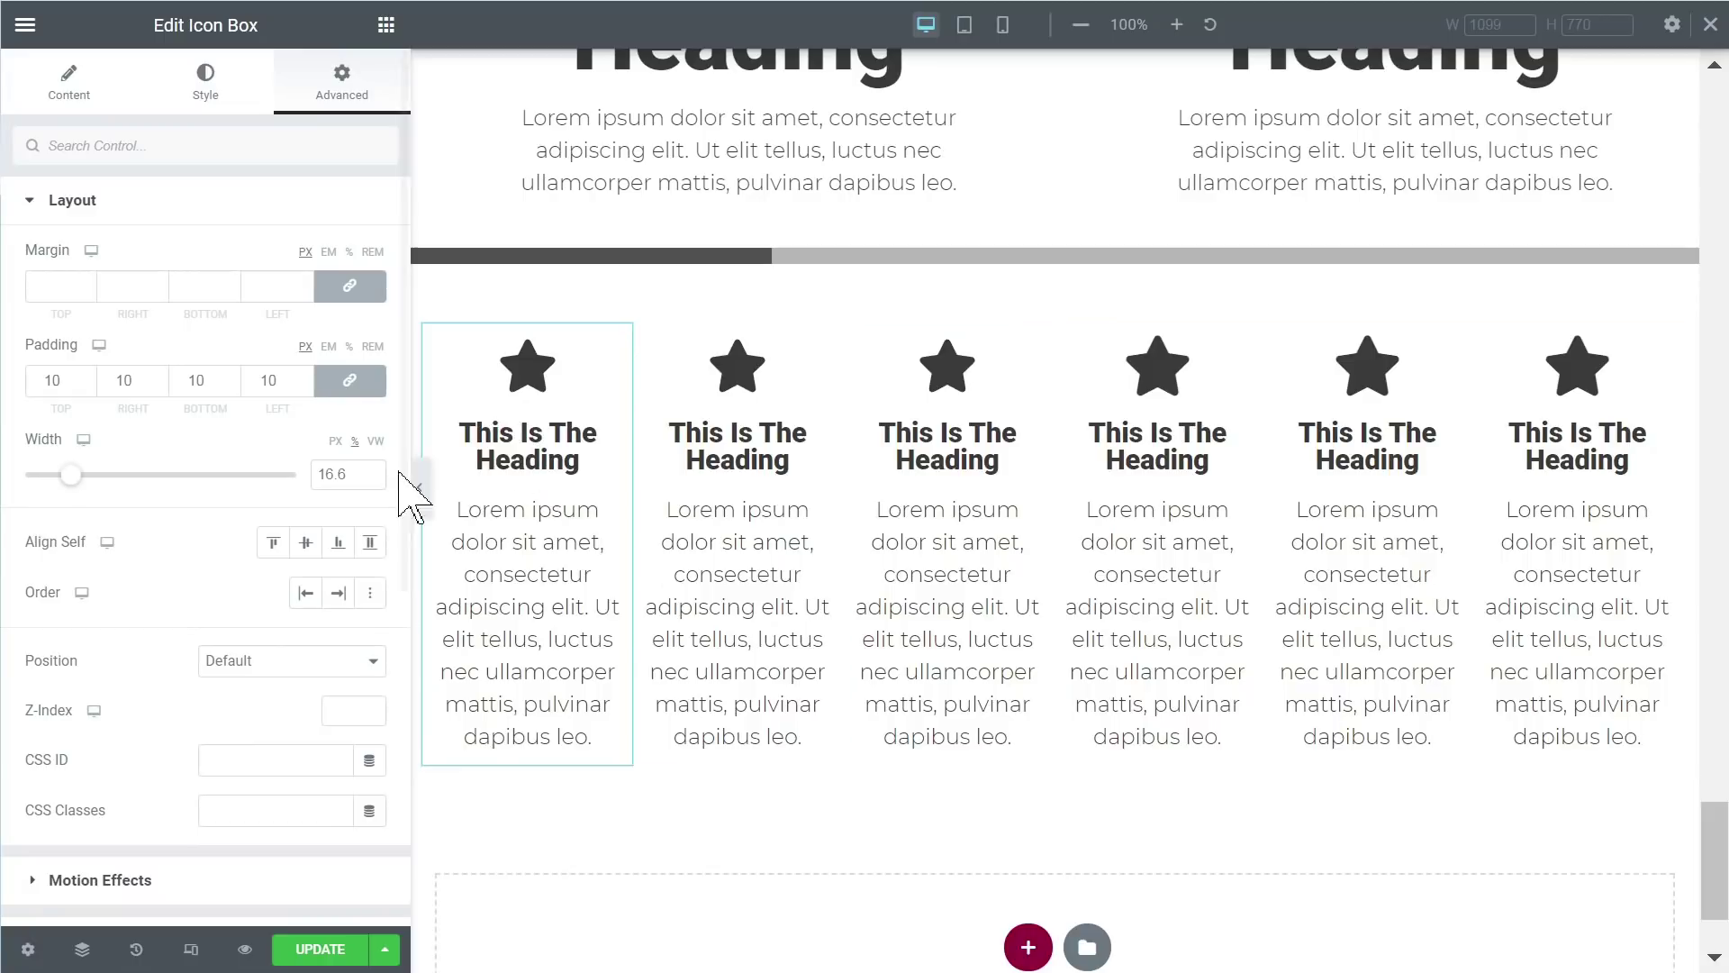
left_click_drag(357, 473, 294, 478)
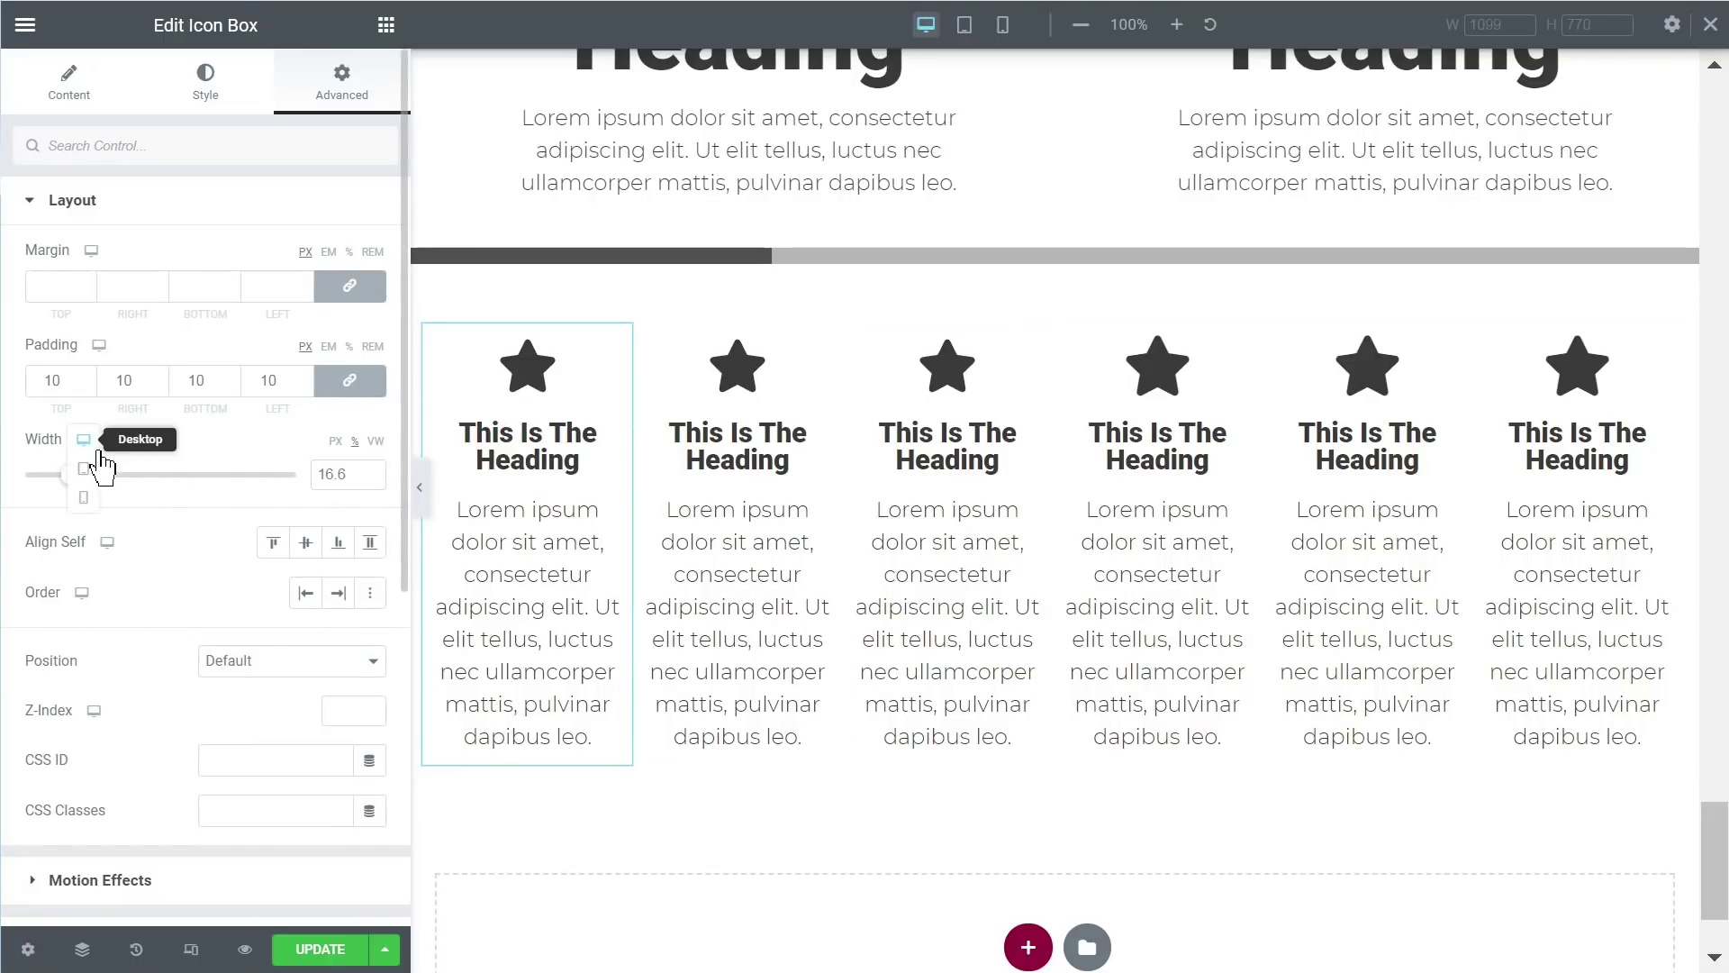
left_click(84, 467)
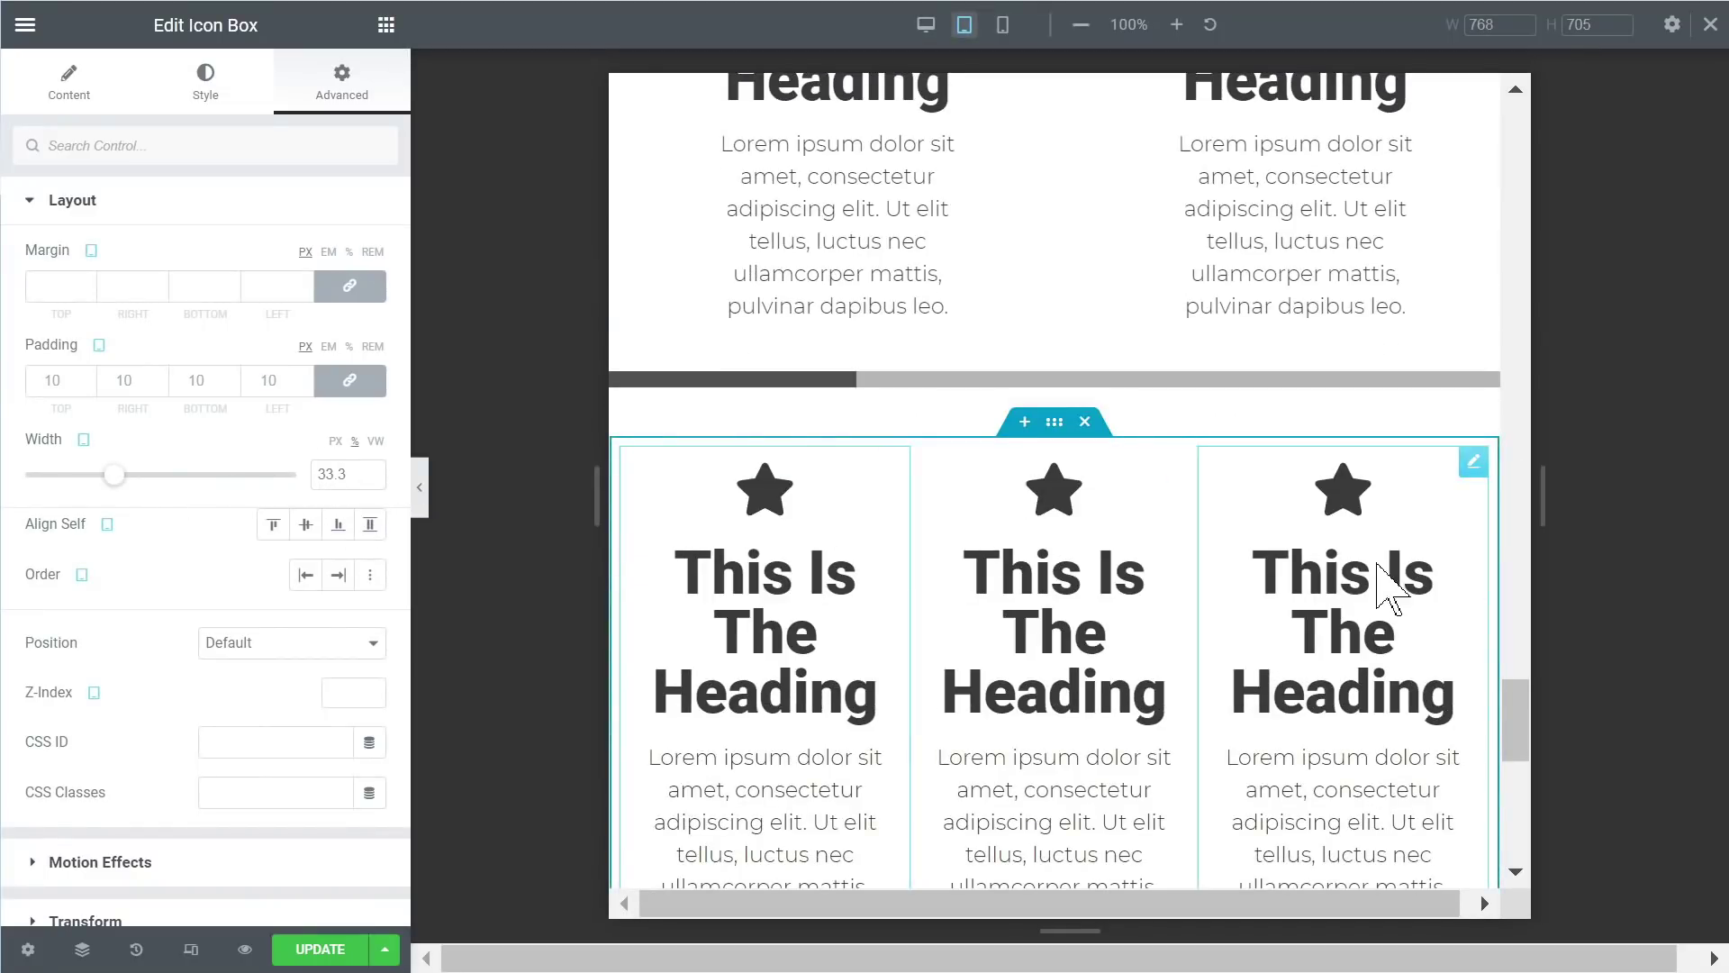
scroll(1108, 591, "down", 8)
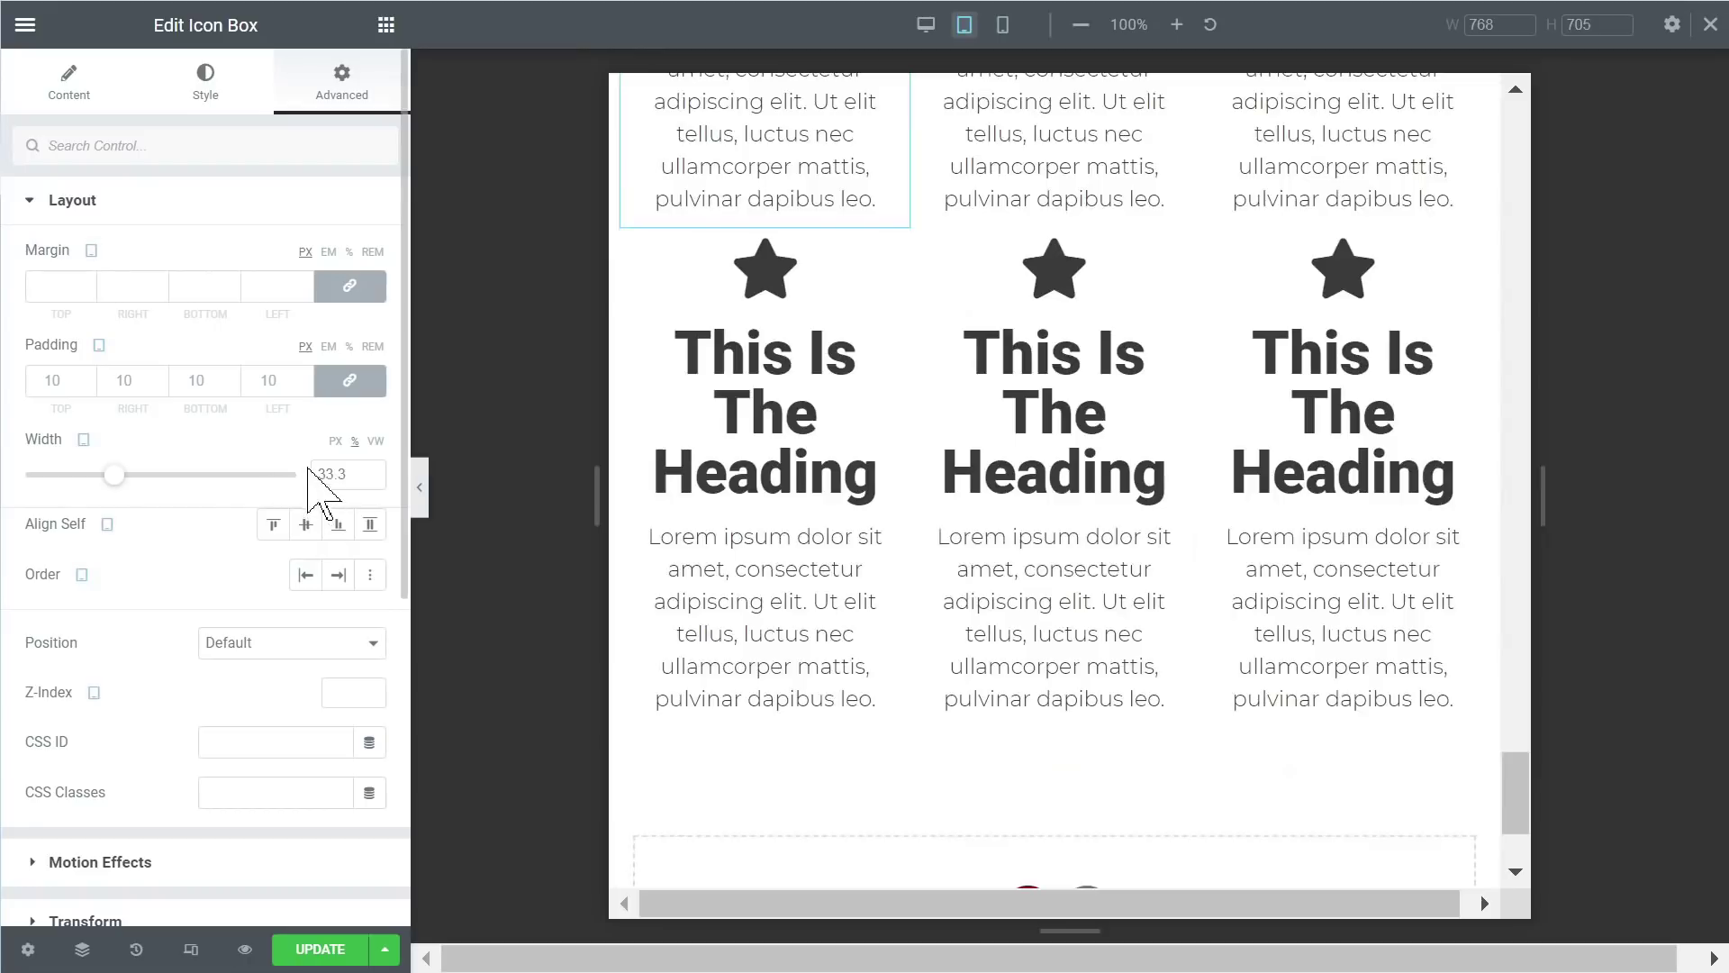
Step: Switch the first icon box's width setting to mobile and examine how all six boxes wrap in the mobile preview
mouse_move(83, 441)
left_click(86, 468)
left_click(328, 472)
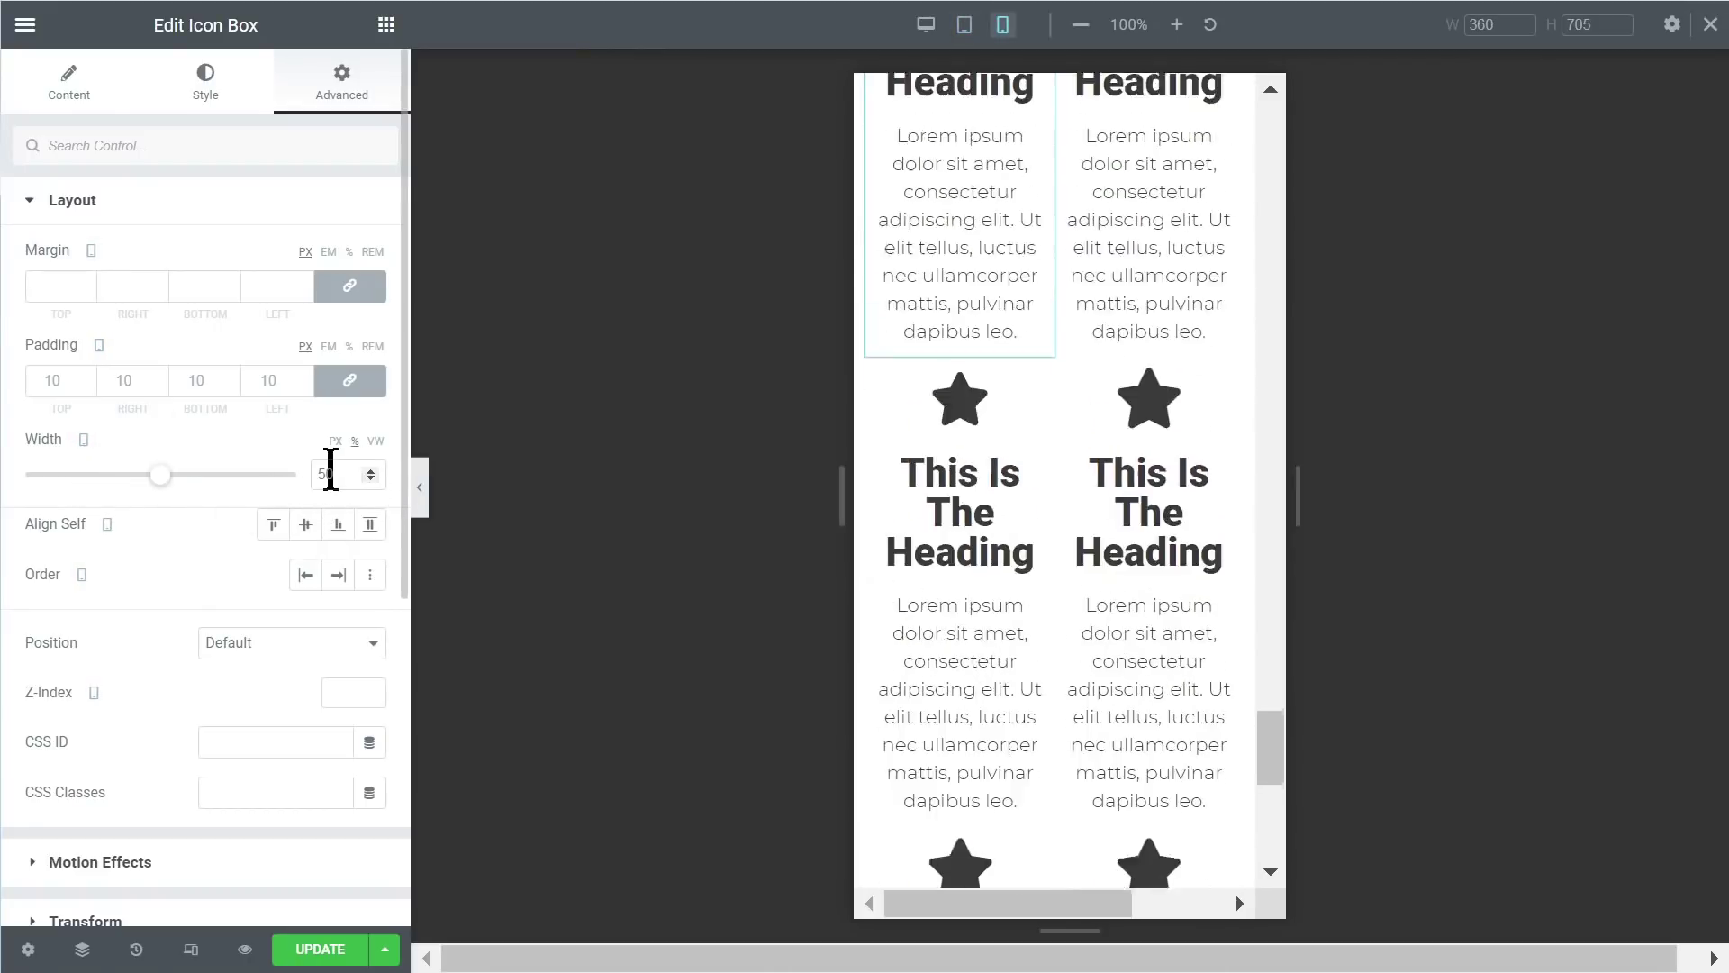
scroll(1092, 571, "down", 6)
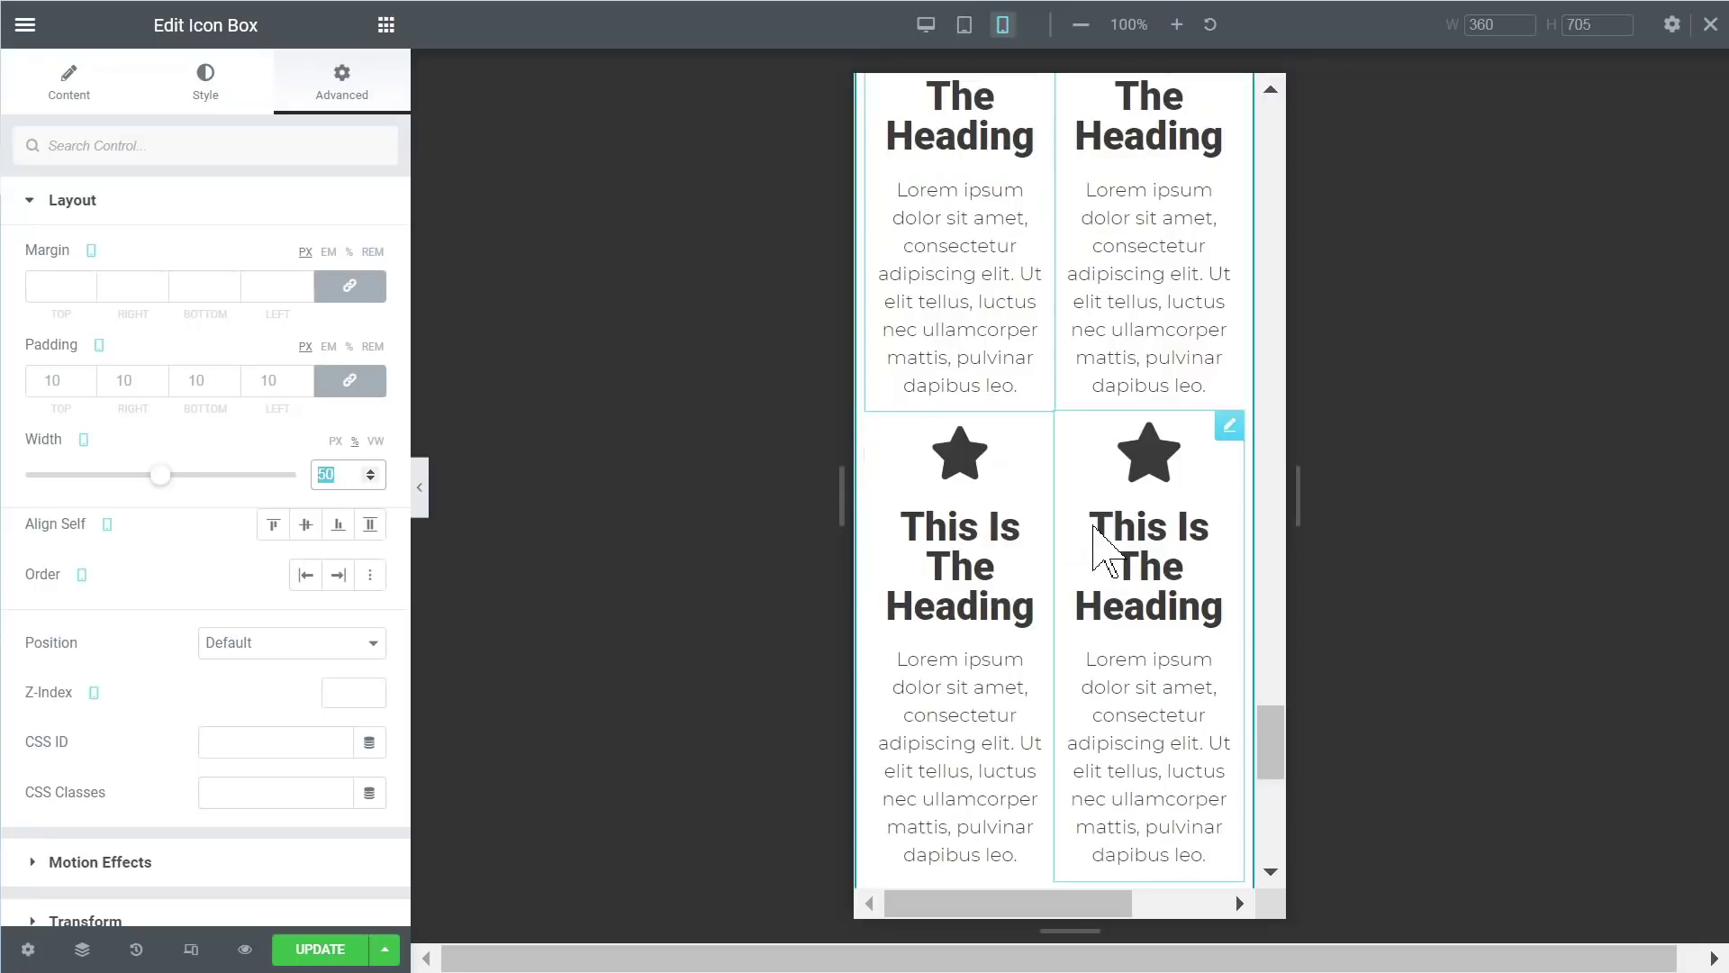
scroll(1043, 464, "down", 1)
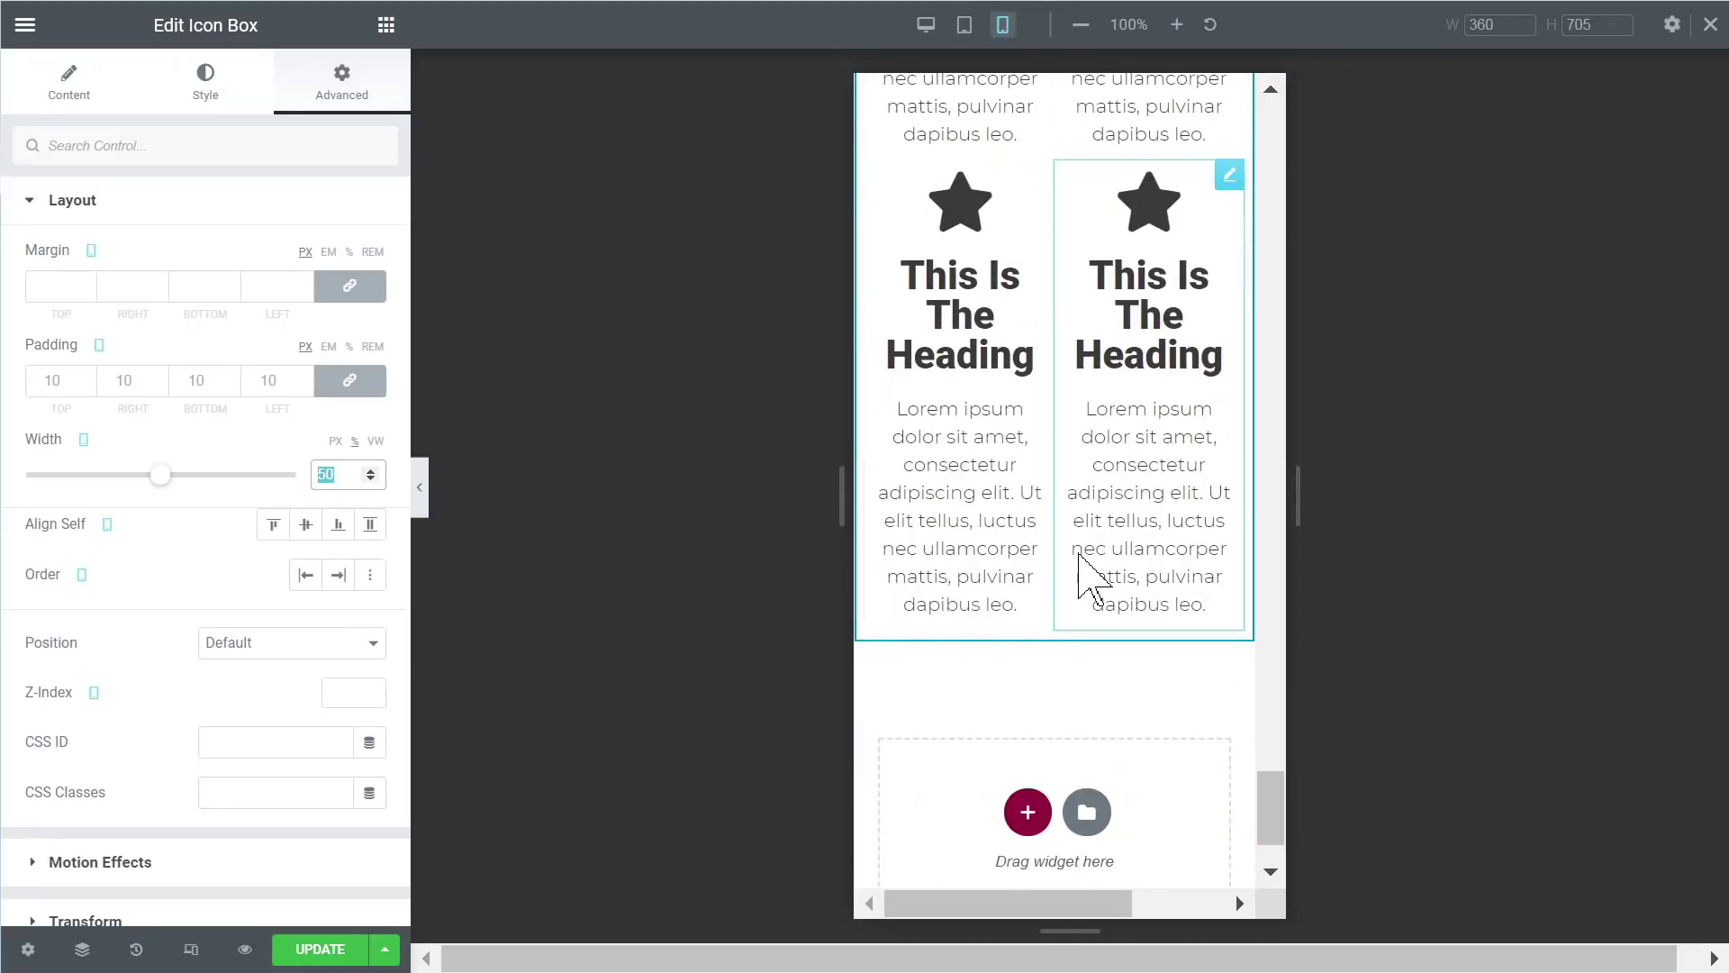
scroll(1093, 571, "up", 6)
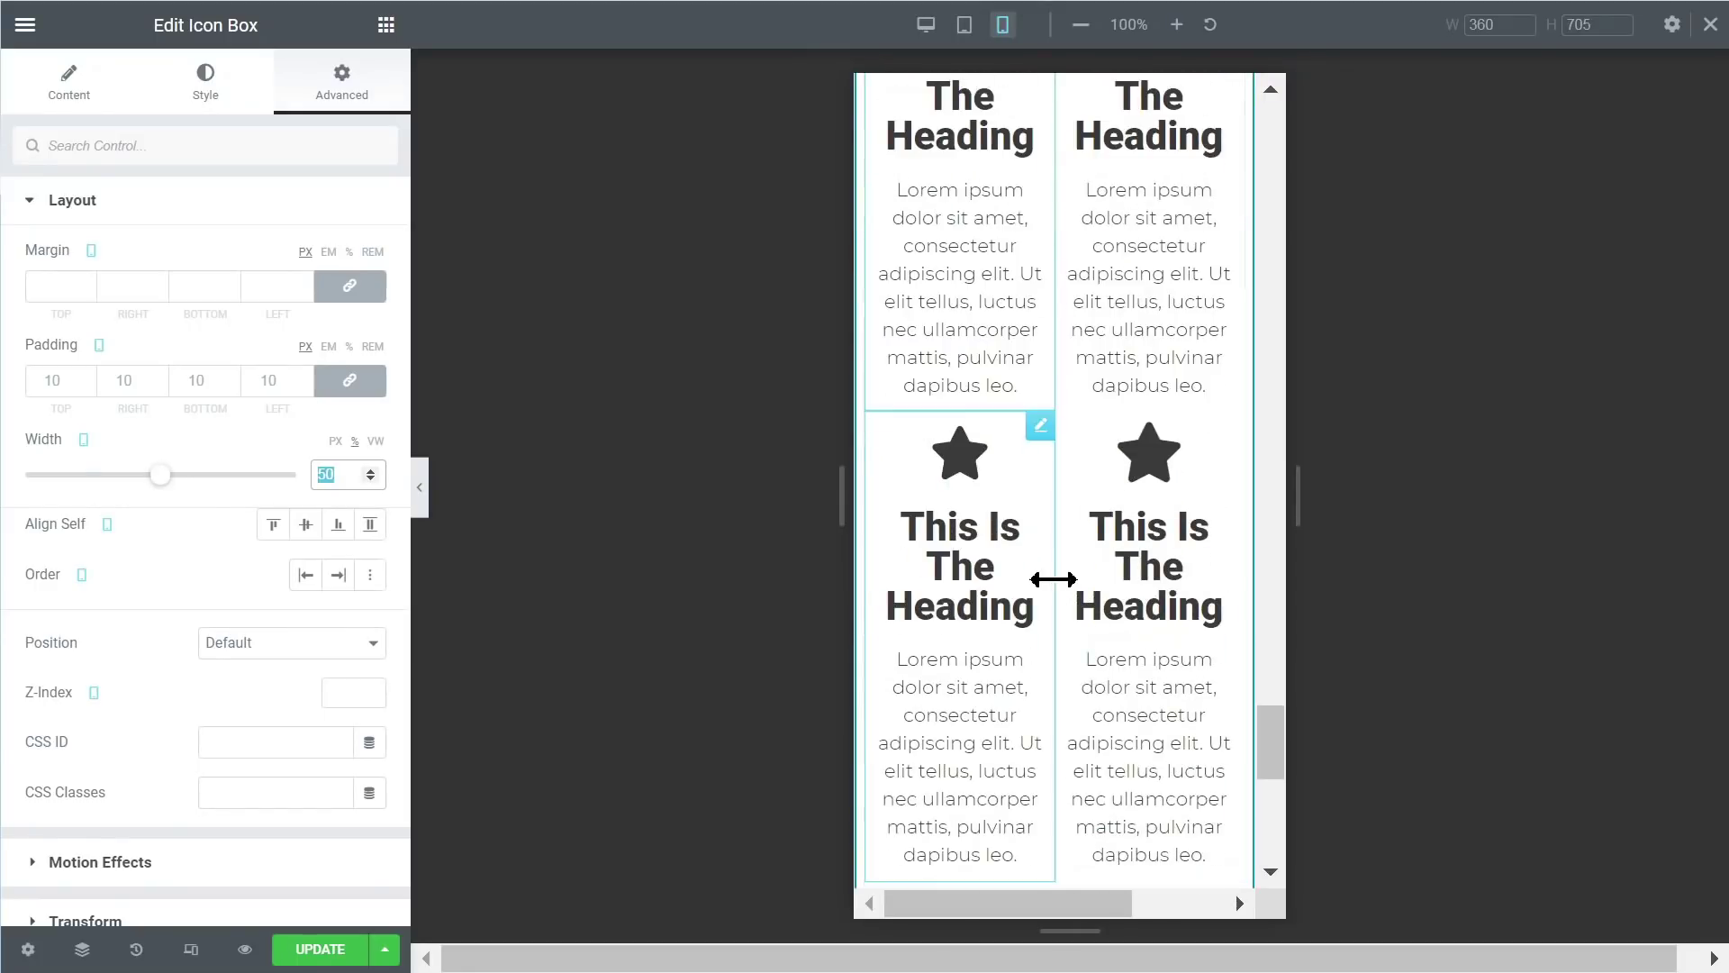
scroll(1051, 579, "up", 2)
scroll(1053, 579, "down", 2)
scroll(991, 612, "down", 2)
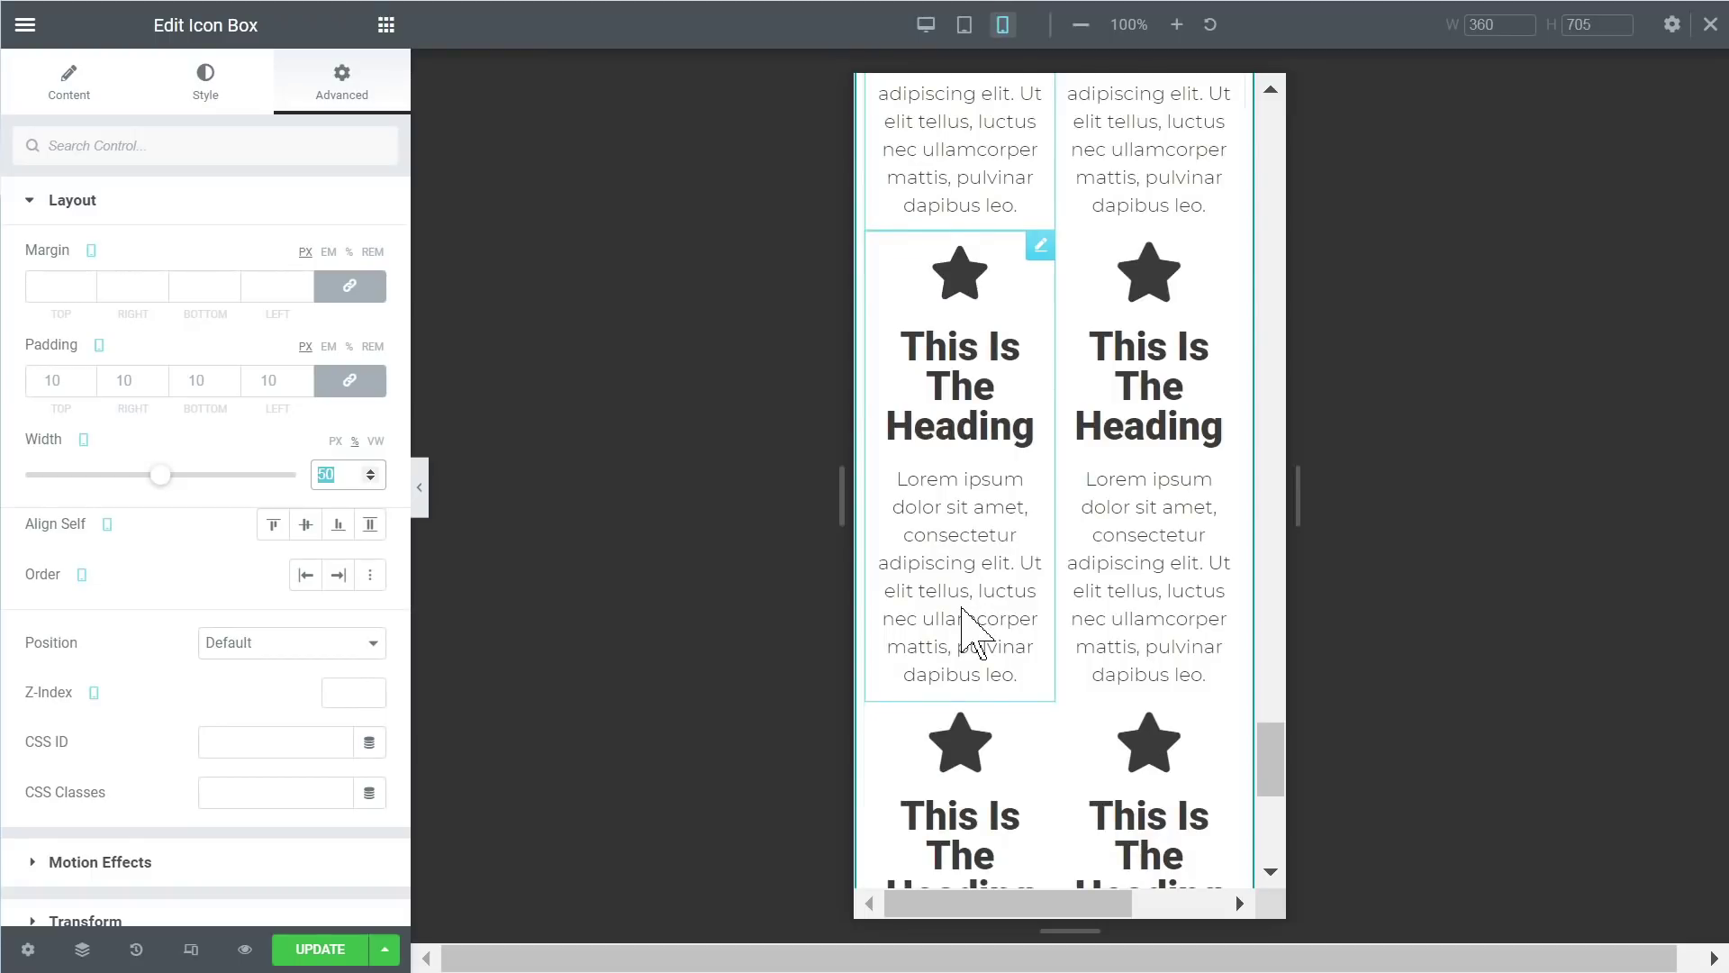
scroll(964, 621, "down", 2)
scroll(968, 622, "up", 4)
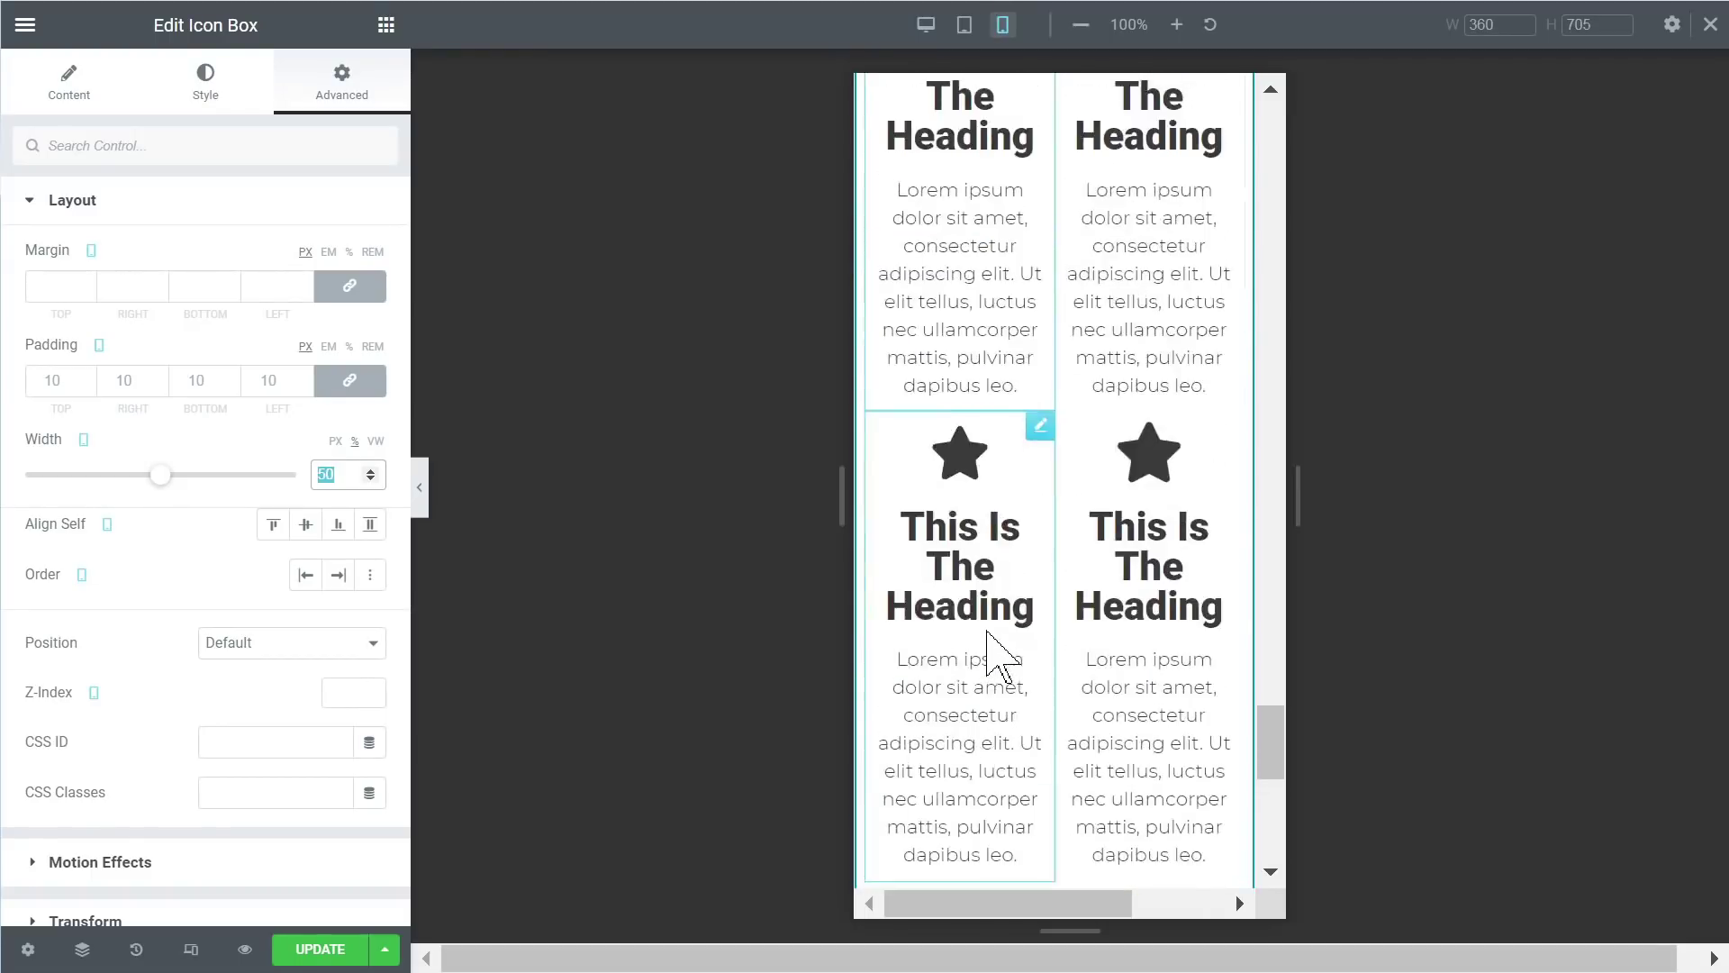
Step: Switch to the live page in the browser and review the horizontally scrolling icon box rows
scroll(999, 655, "up", 2)
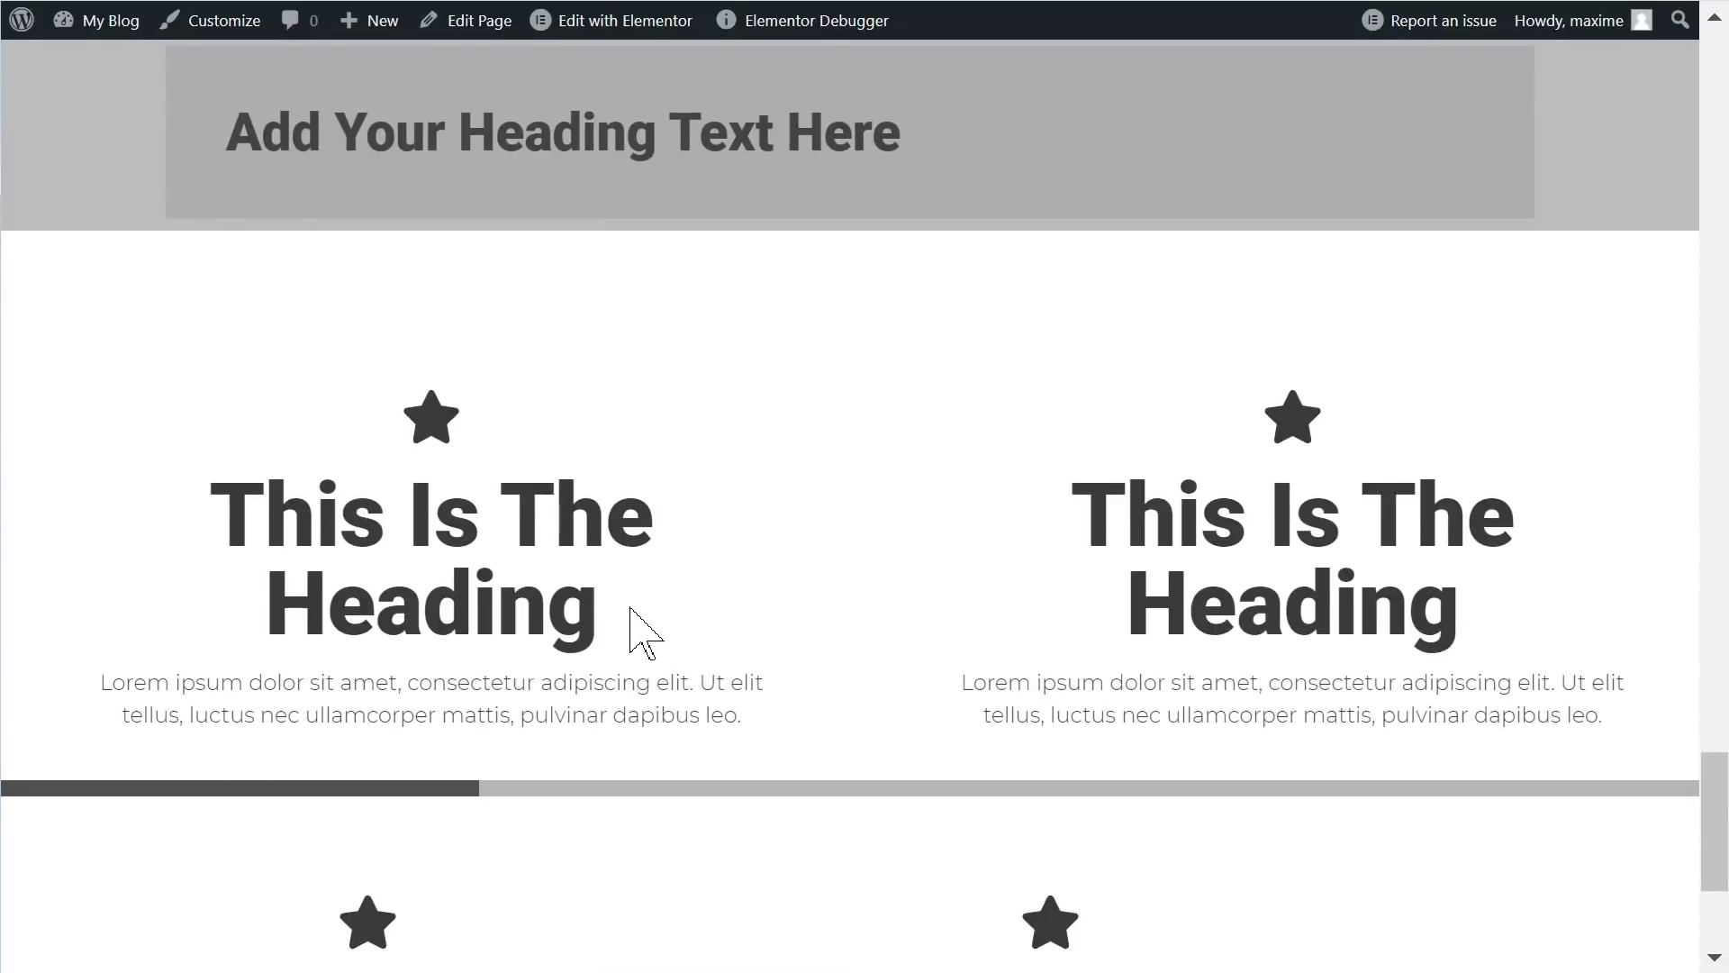
scroll(631, 611, "down", 2)
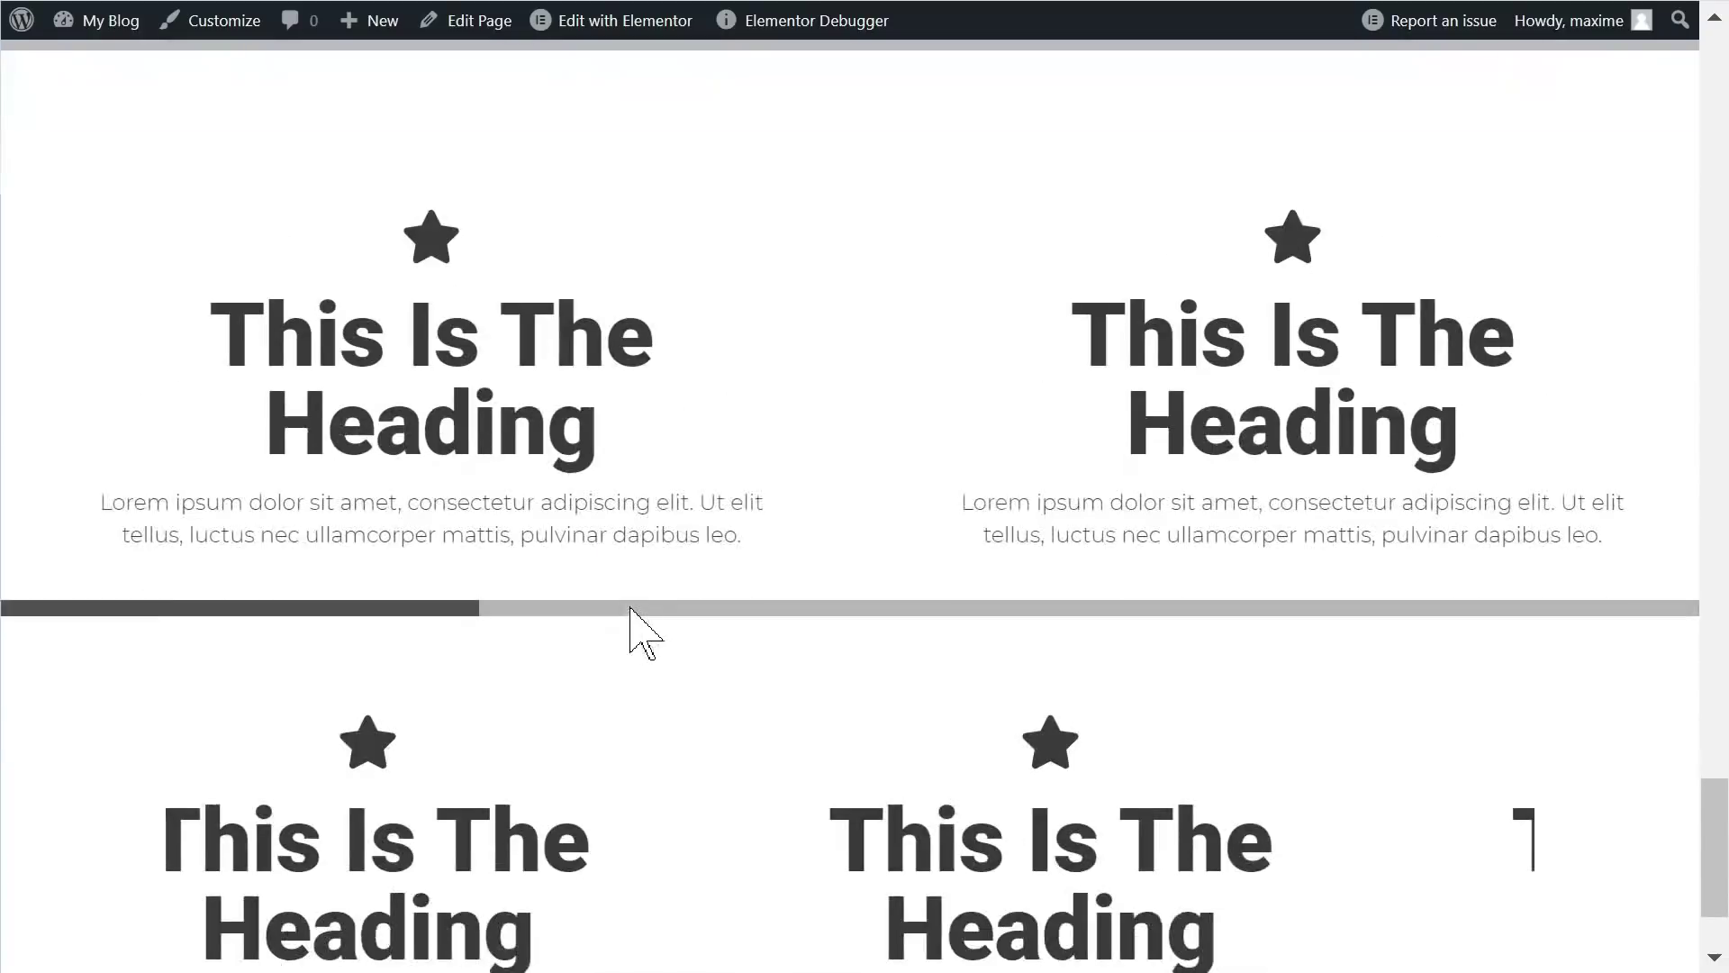
scroll(648, 631, "down", 2)
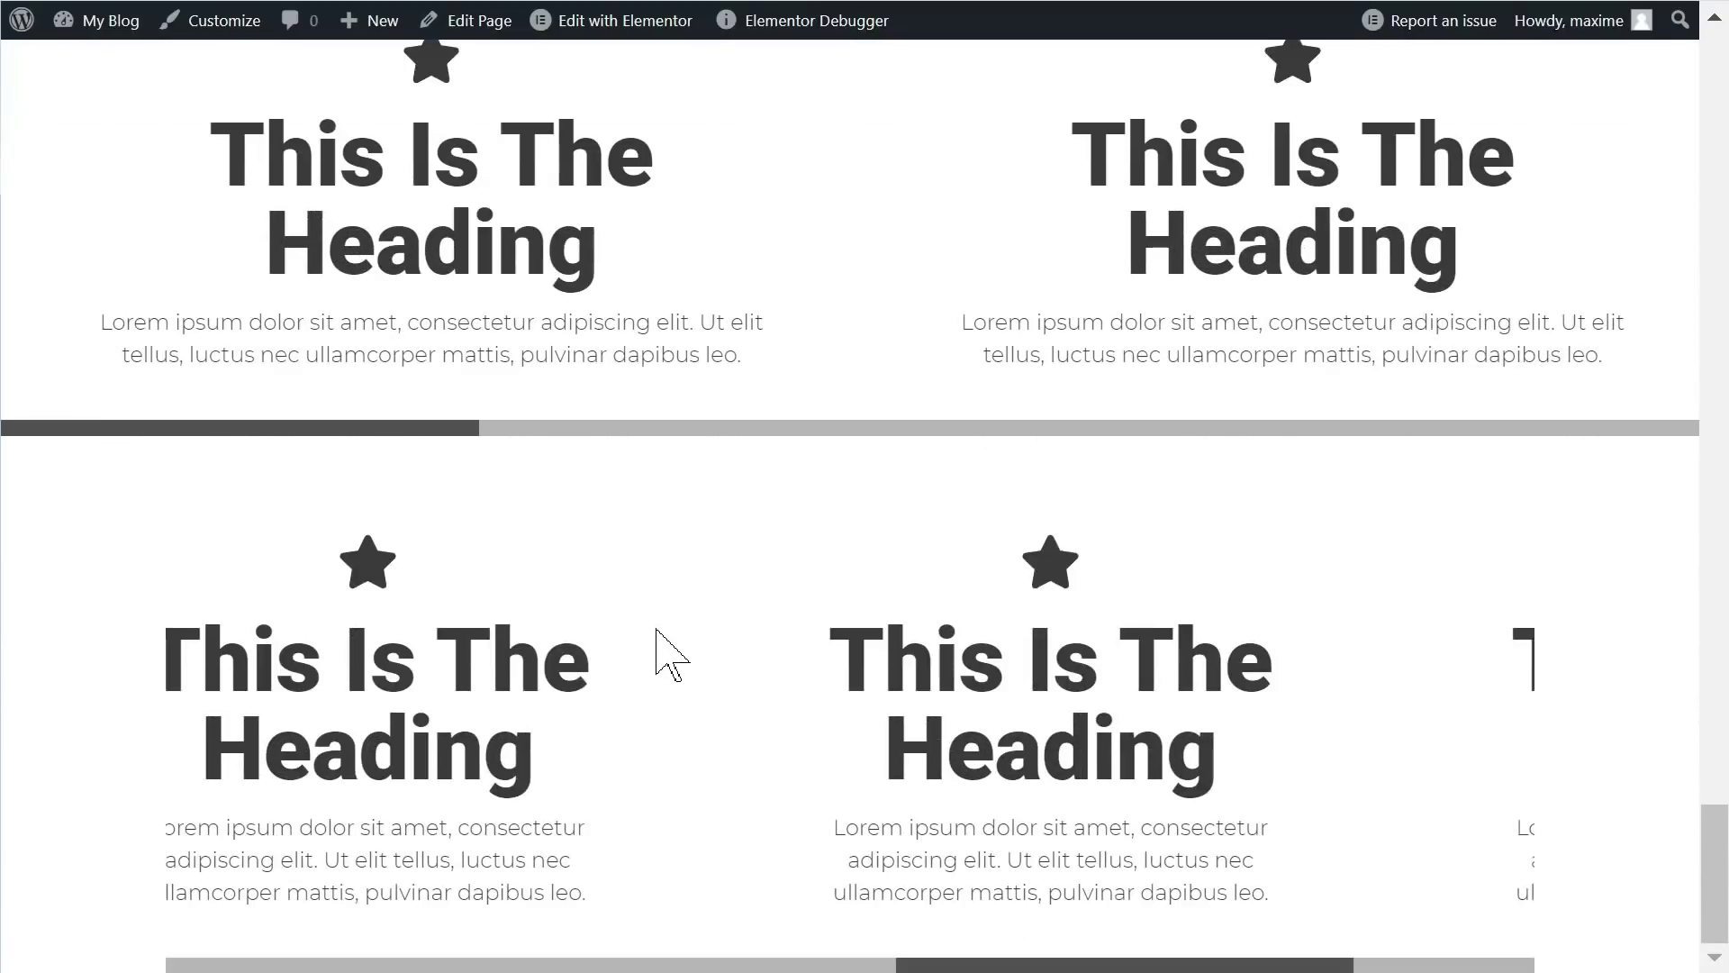